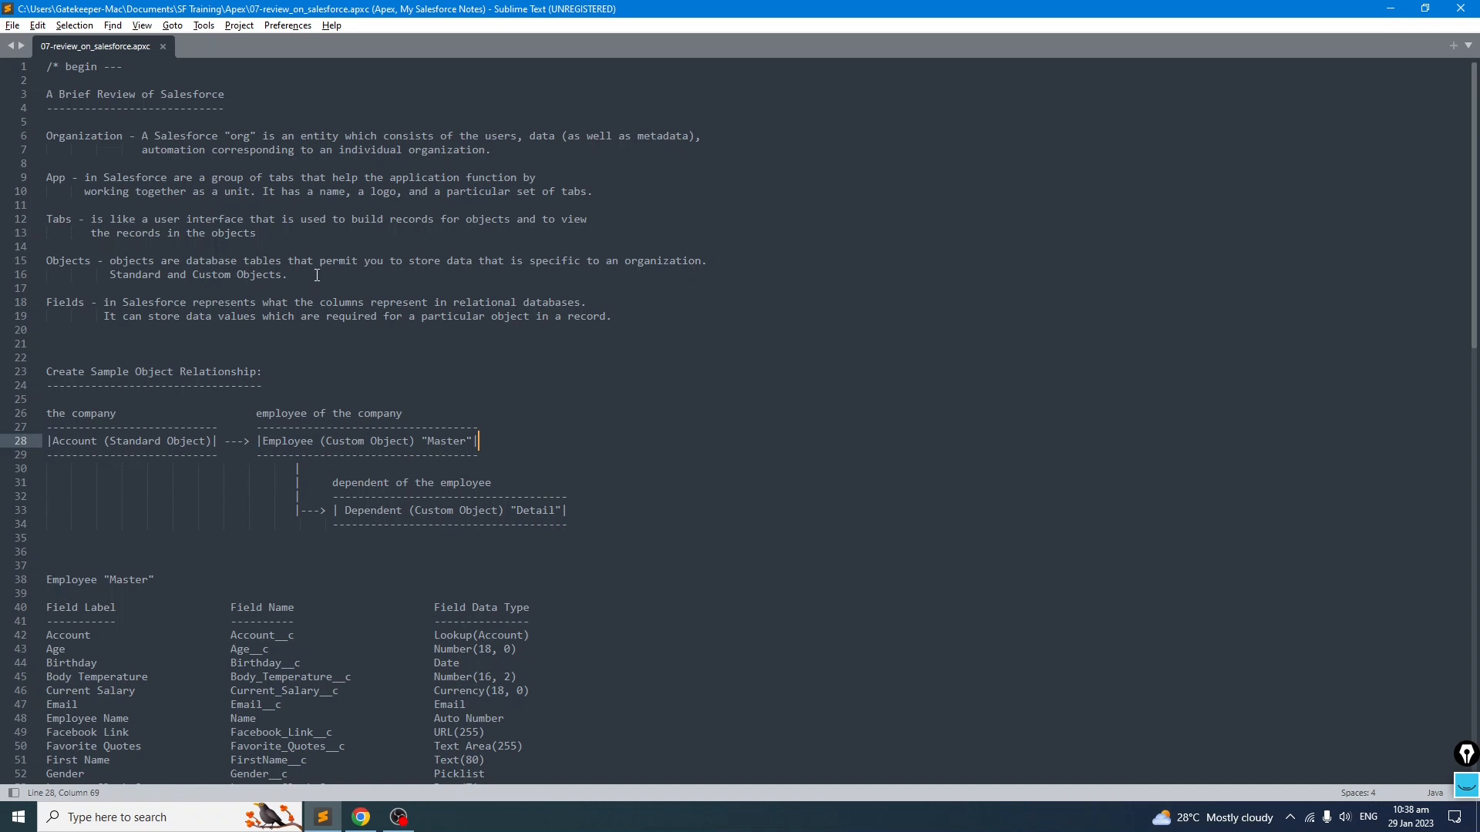
Step: Review the Organization and App definitions in the Salesforce review notes
drag(48, 136, 122, 137)
click(148, 152)
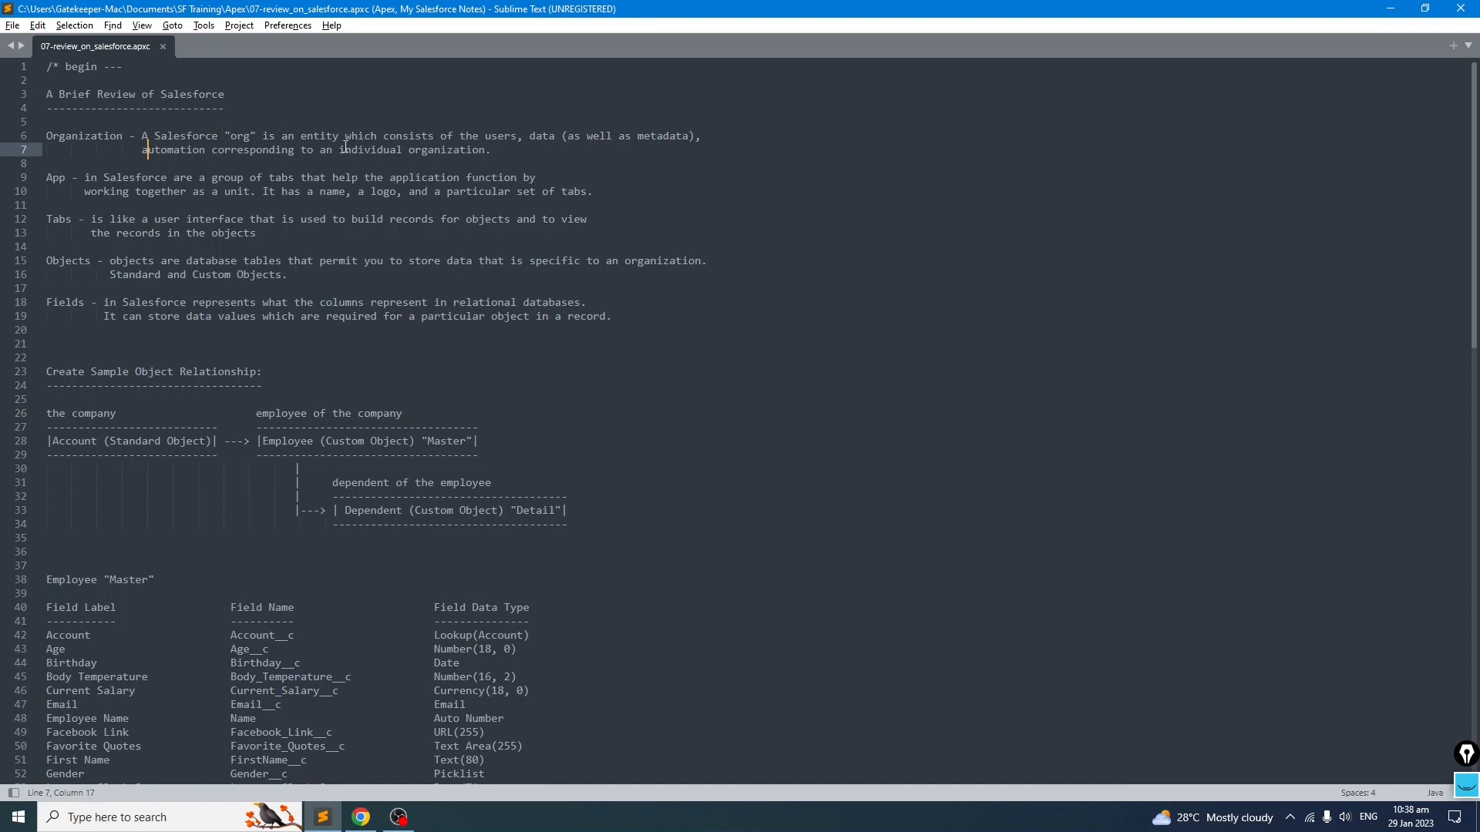
click(380, 166)
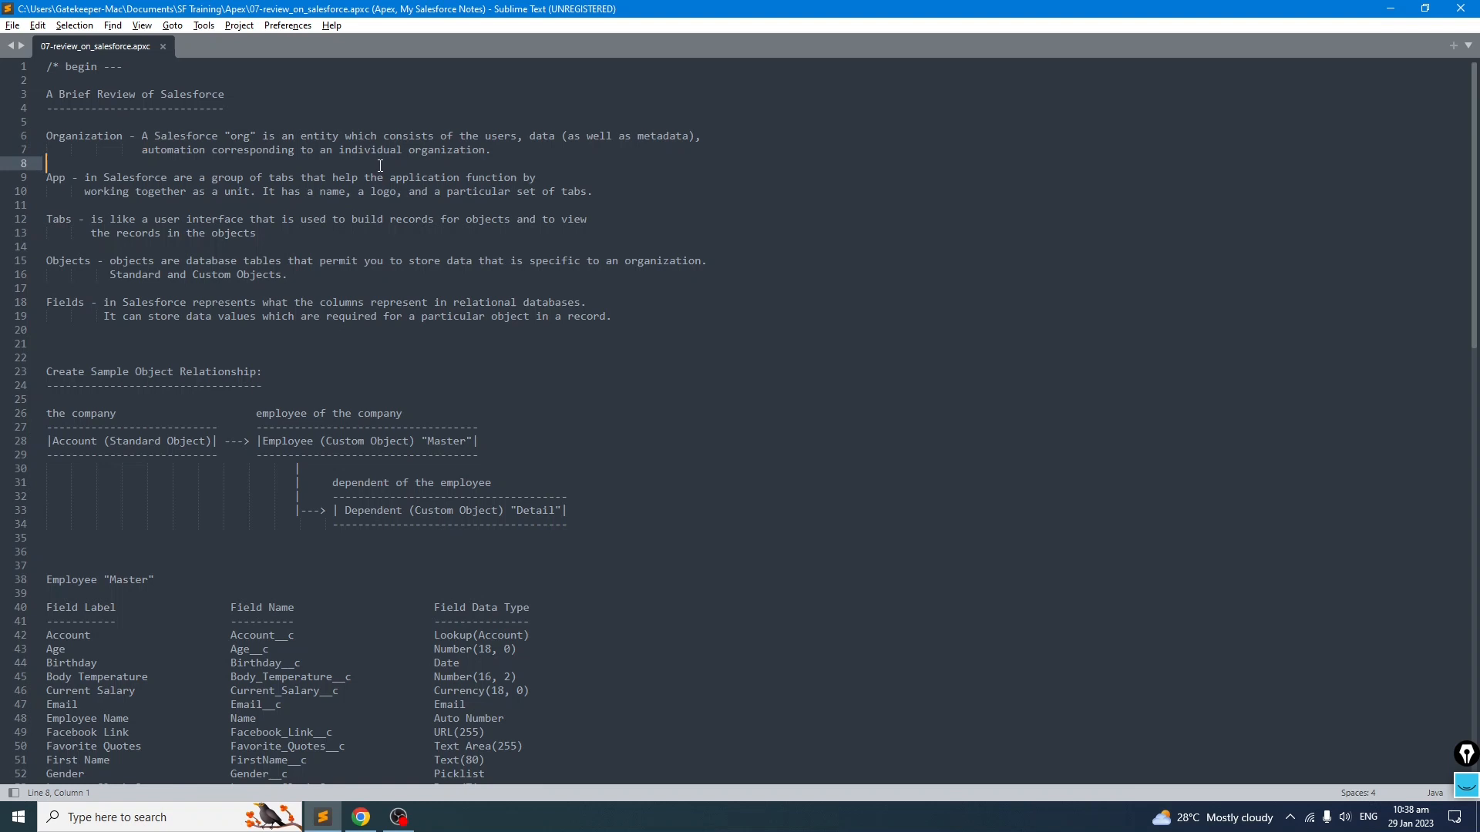
drag(139, 136, 509, 151)
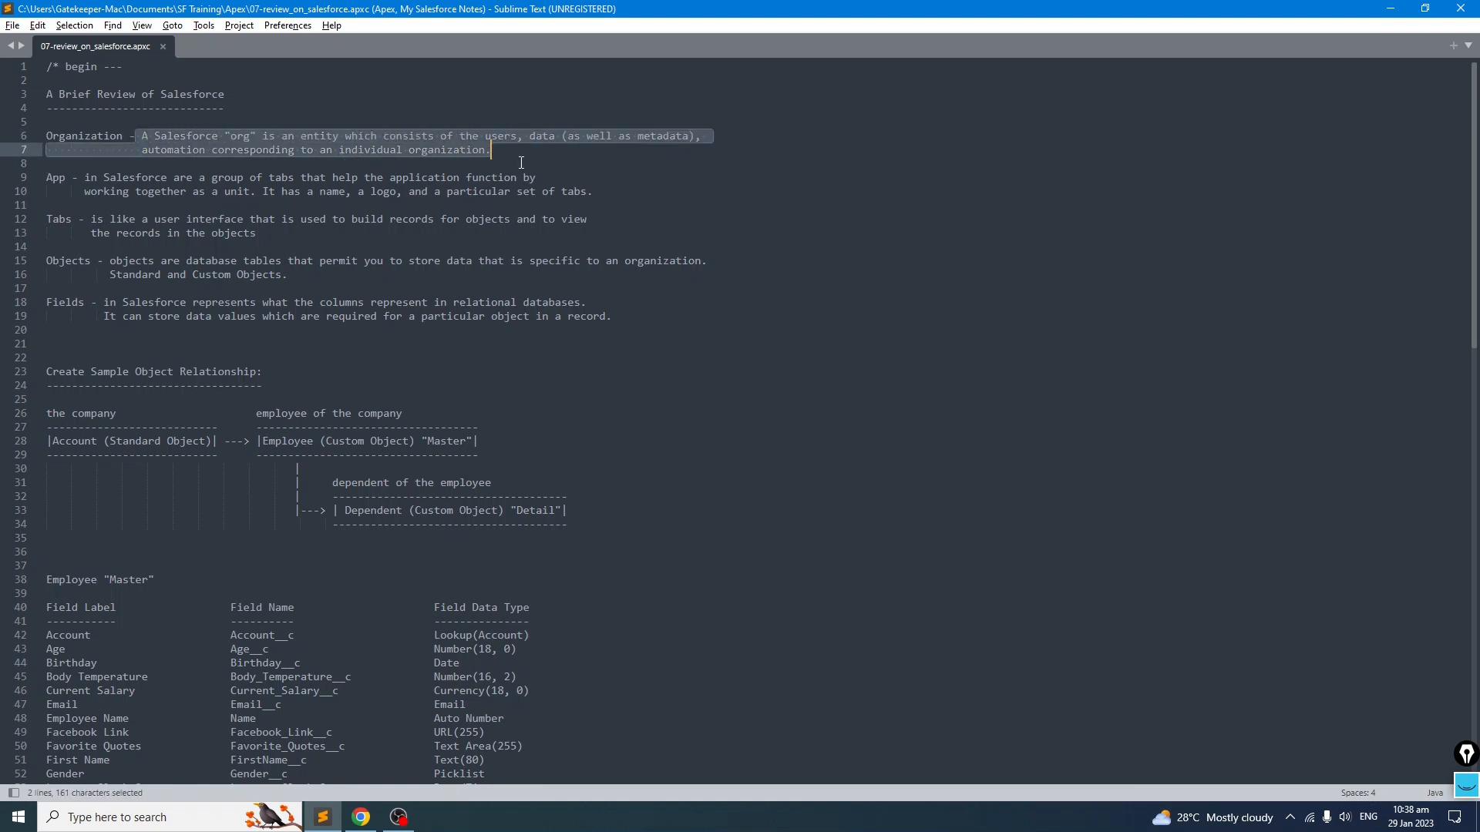
click(535, 152)
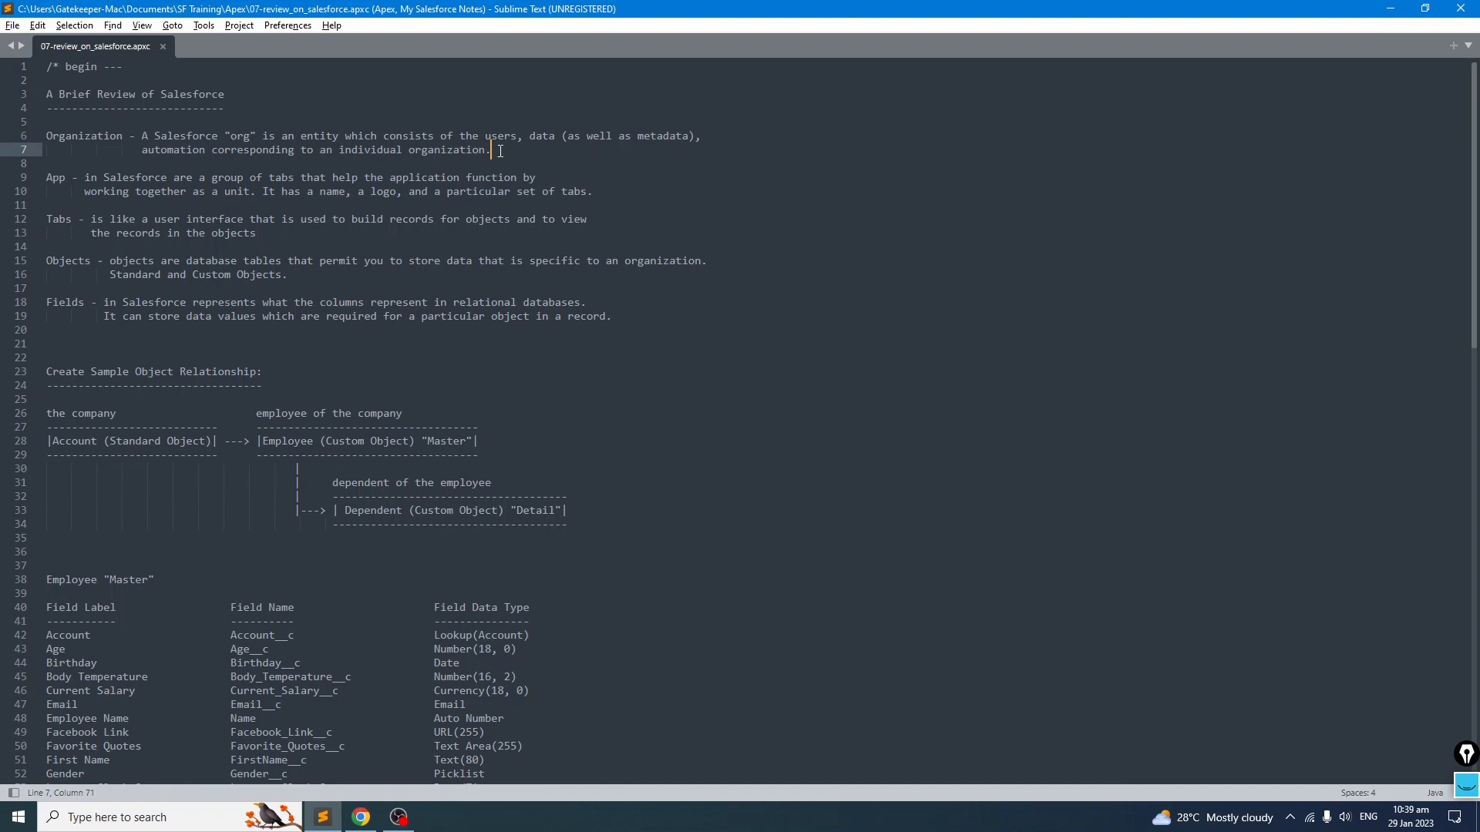
drag(512, 151, 46, 137)
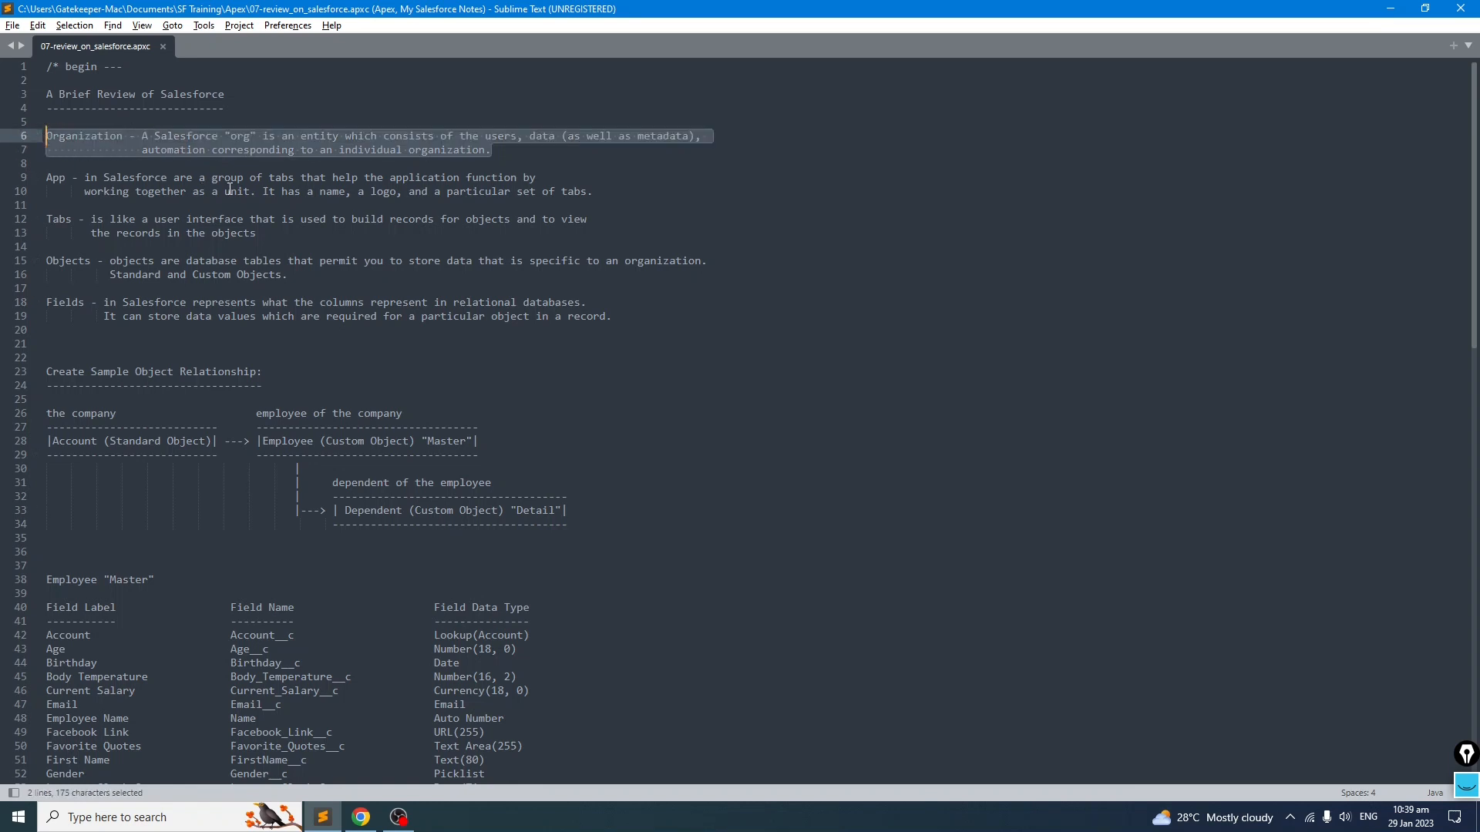
click(276, 219)
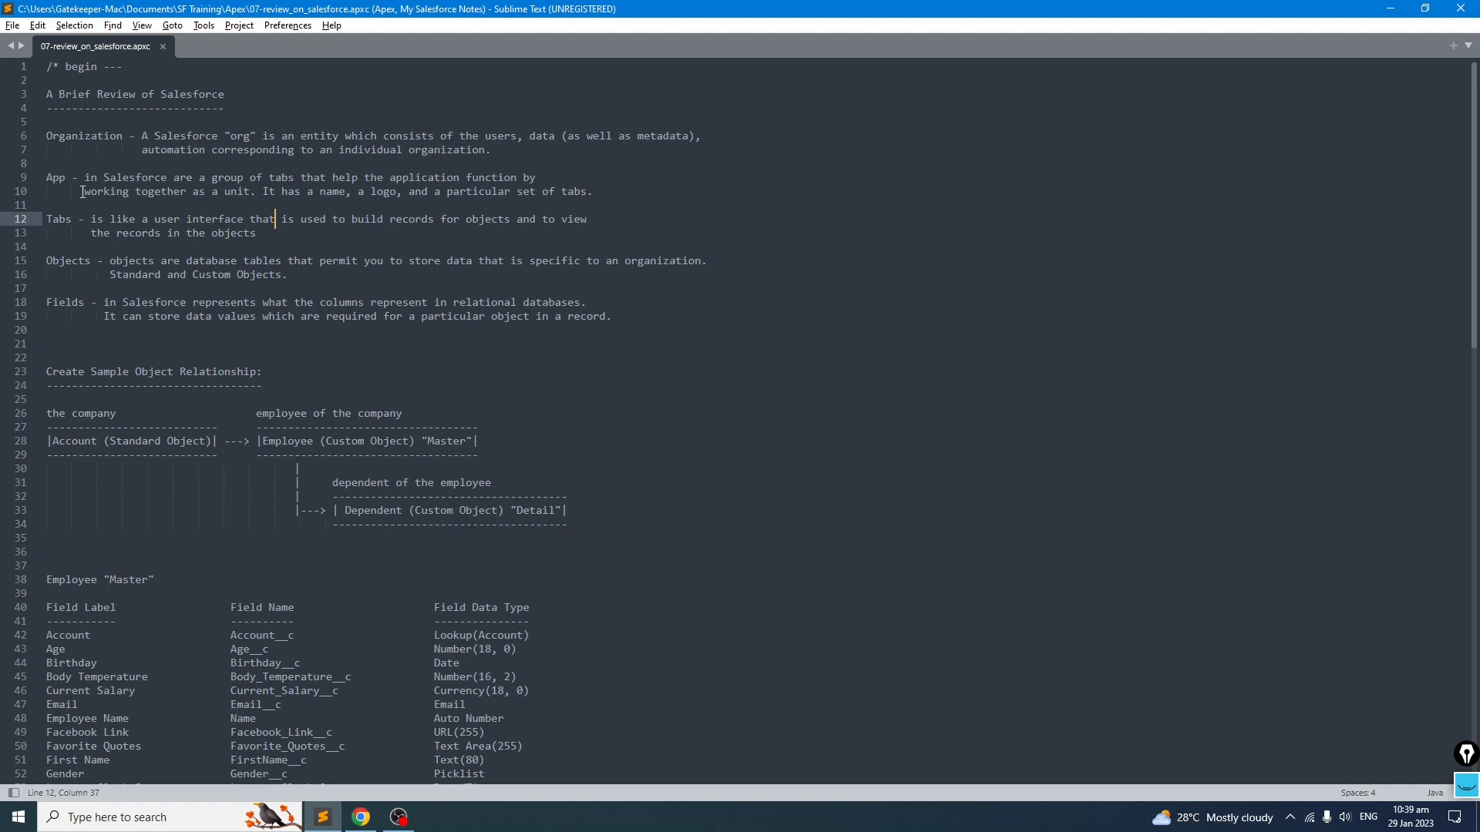
click(122, 201)
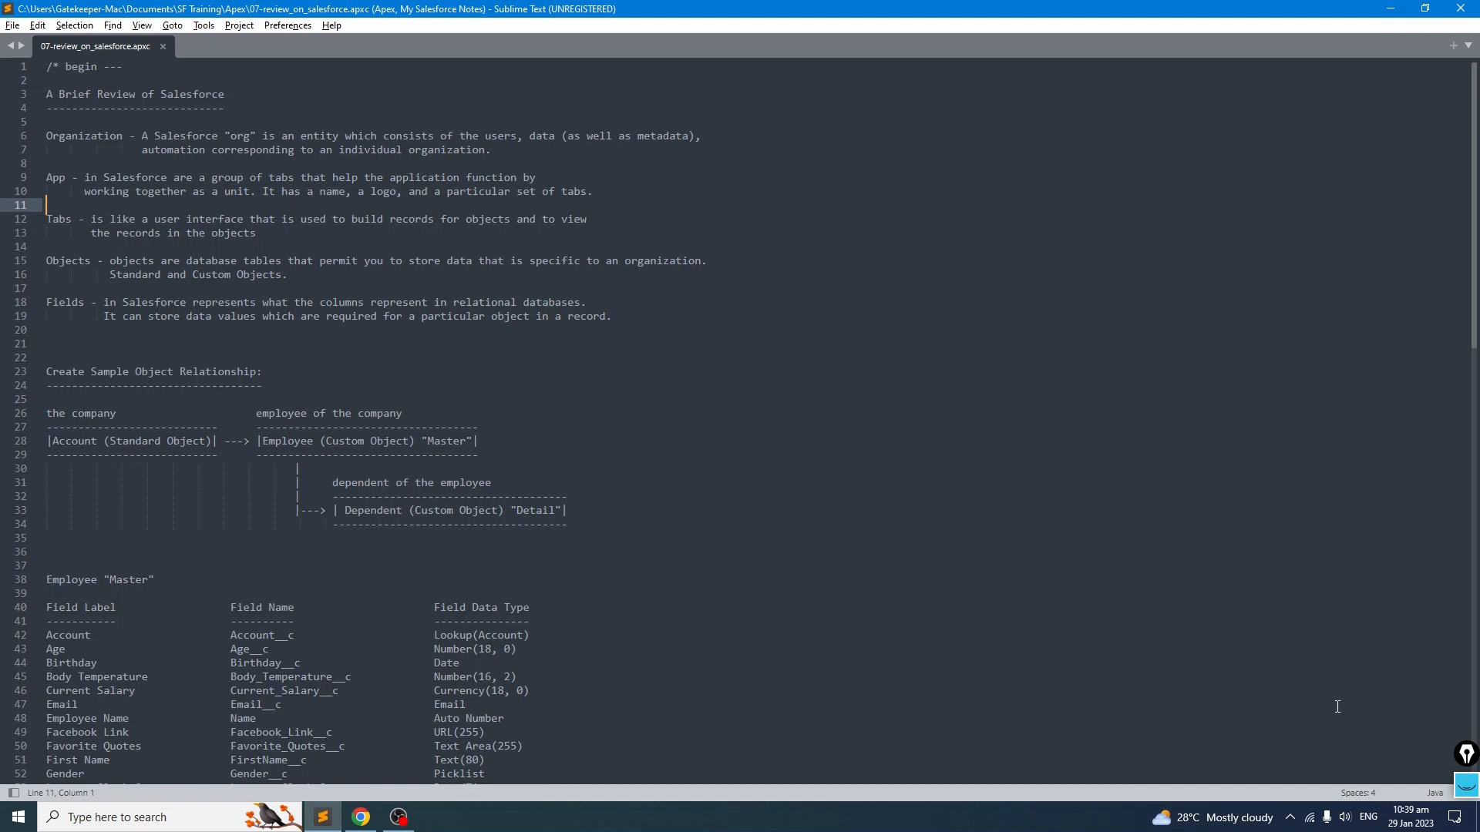
Step: Minimize the editor and switch to the Salesforce home page in Chrome
click(1389, 8)
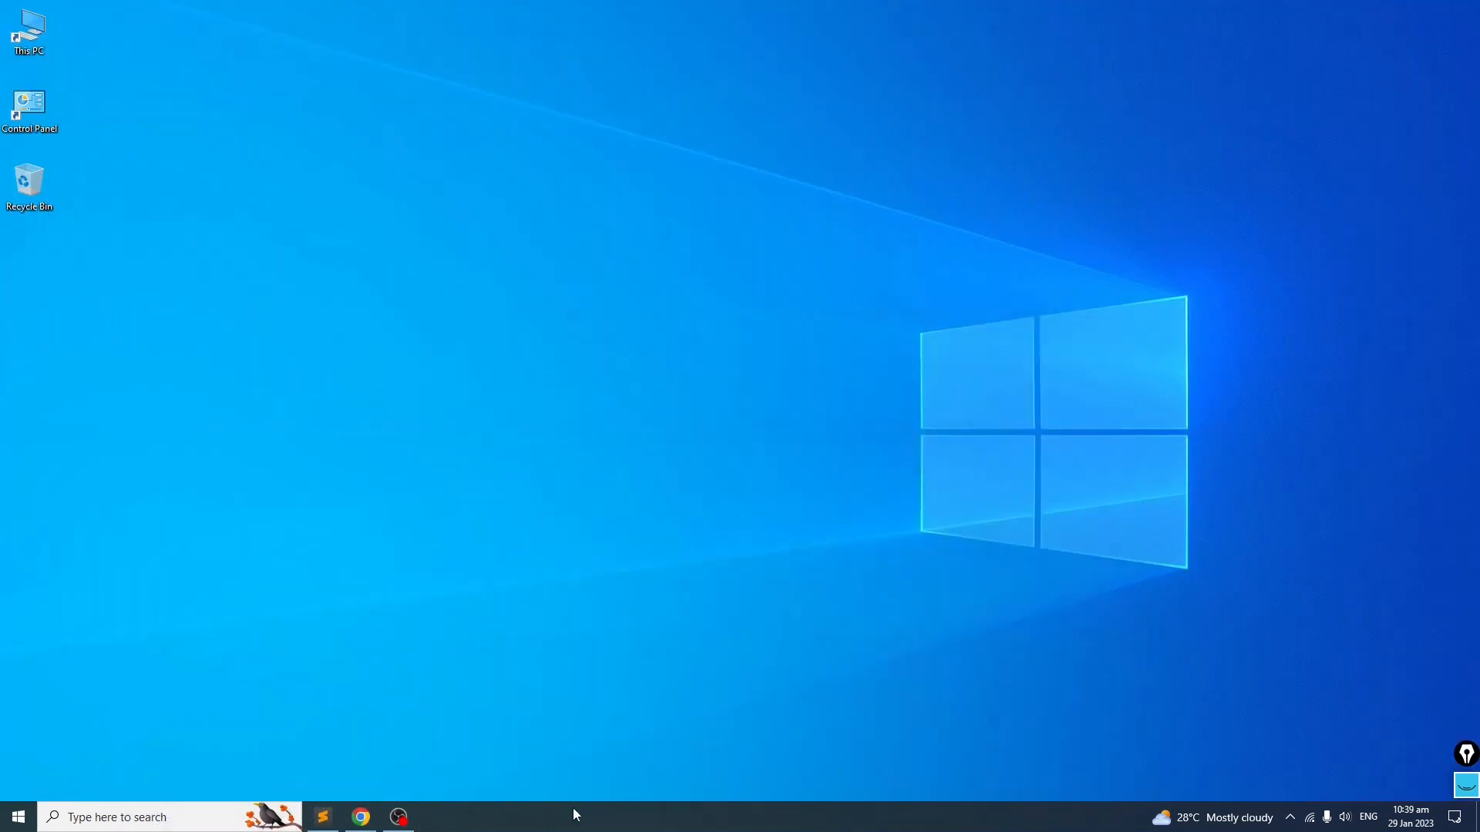
click(360, 816)
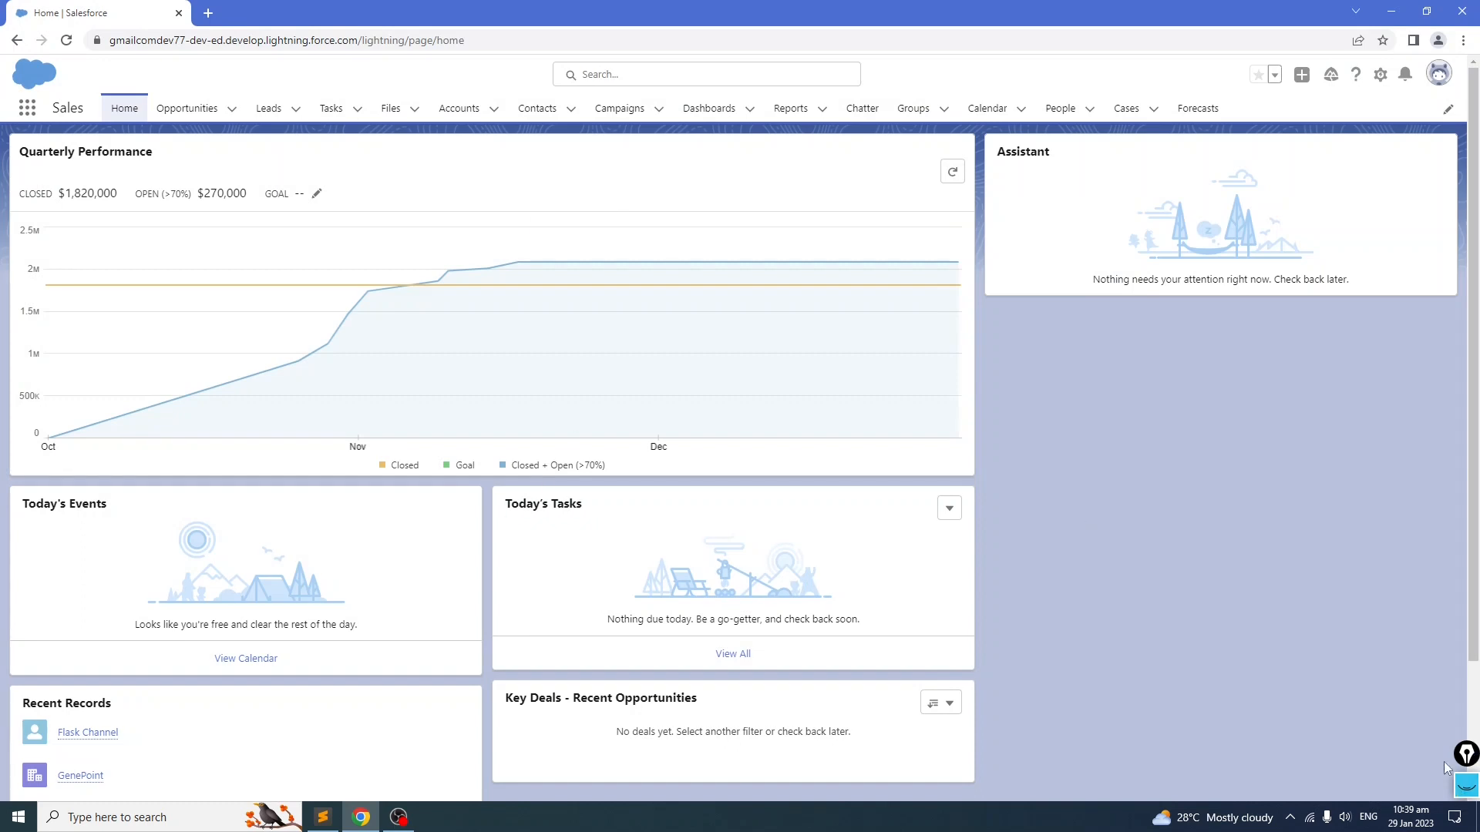
mouse_move(1465, 758)
mouse_down()
mouse_move(1467, 780)
mouse_move(1454, 459)
mouse_up()
mouse_move(1446, 538)
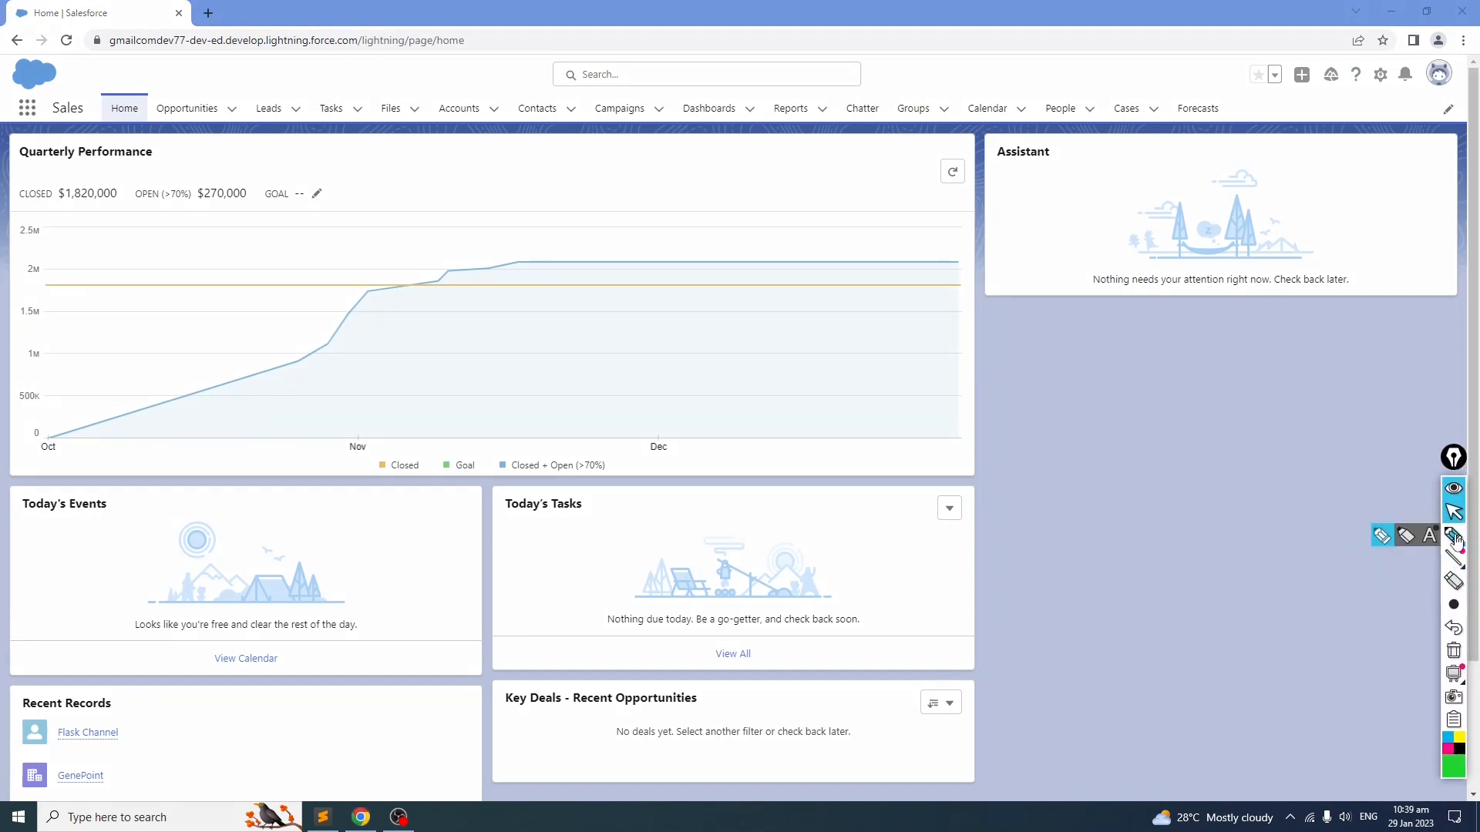
click(1382, 536)
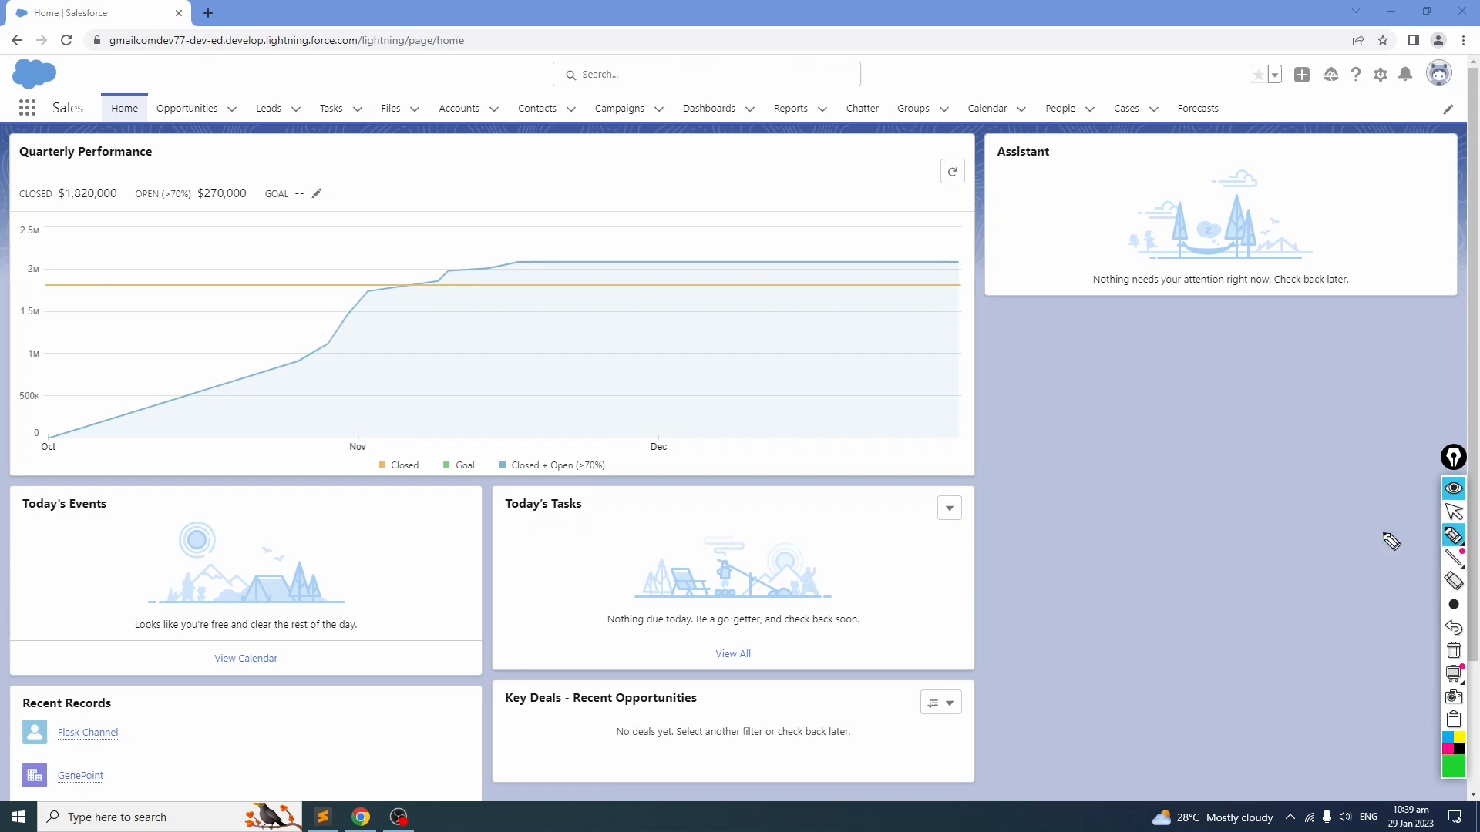
mouse_move(144, 87)
mouse_down()
mouse_move(94, 125)
mouse_move(150, 104)
mouse_move(132, 86)
mouse_up()
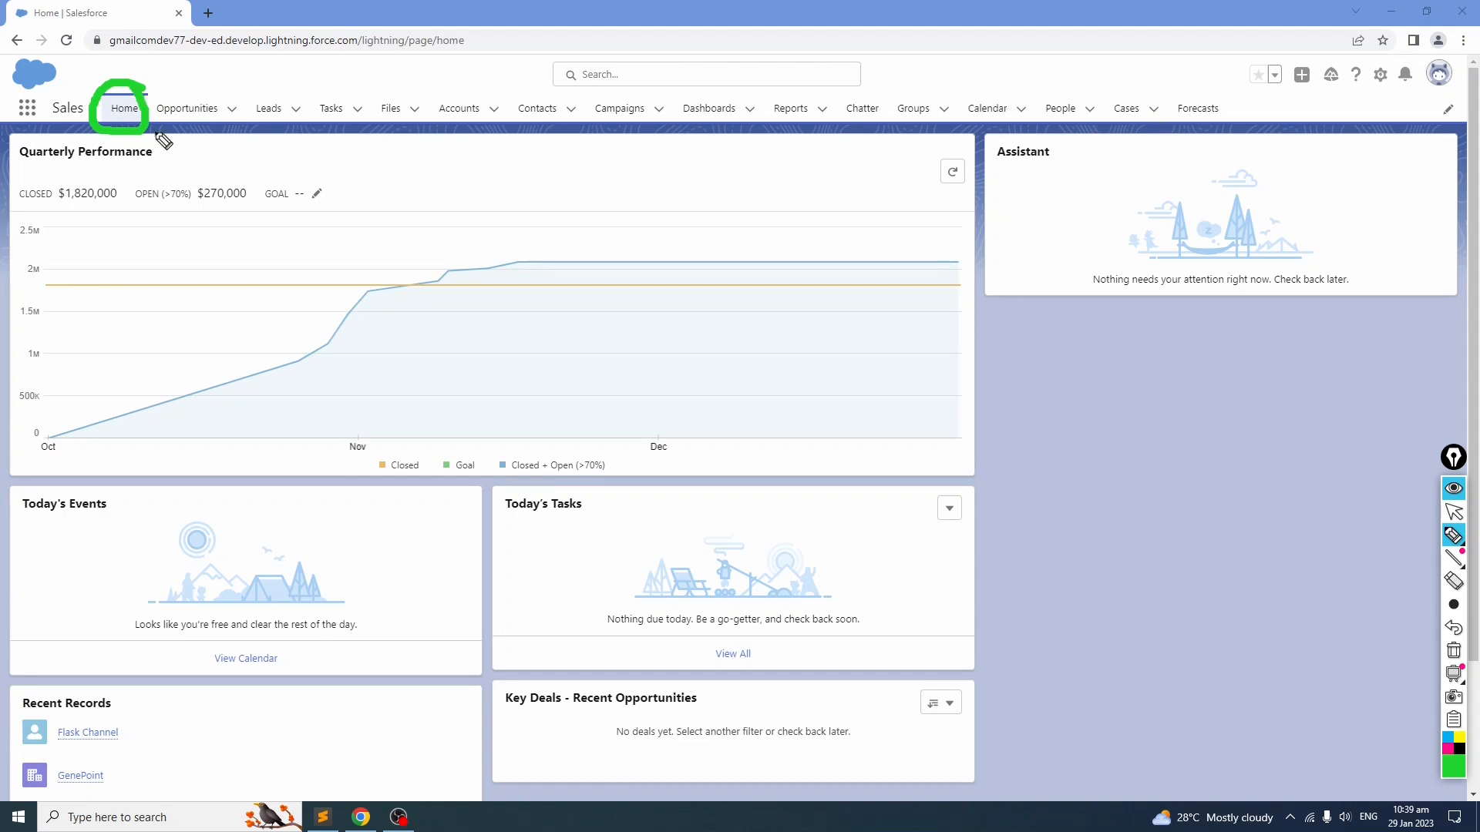
mouse_move(66, 60)
mouse_down()
mouse_move(4, 76)
mouse_move(74, 77)
mouse_move(87, 128)
mouse_up()
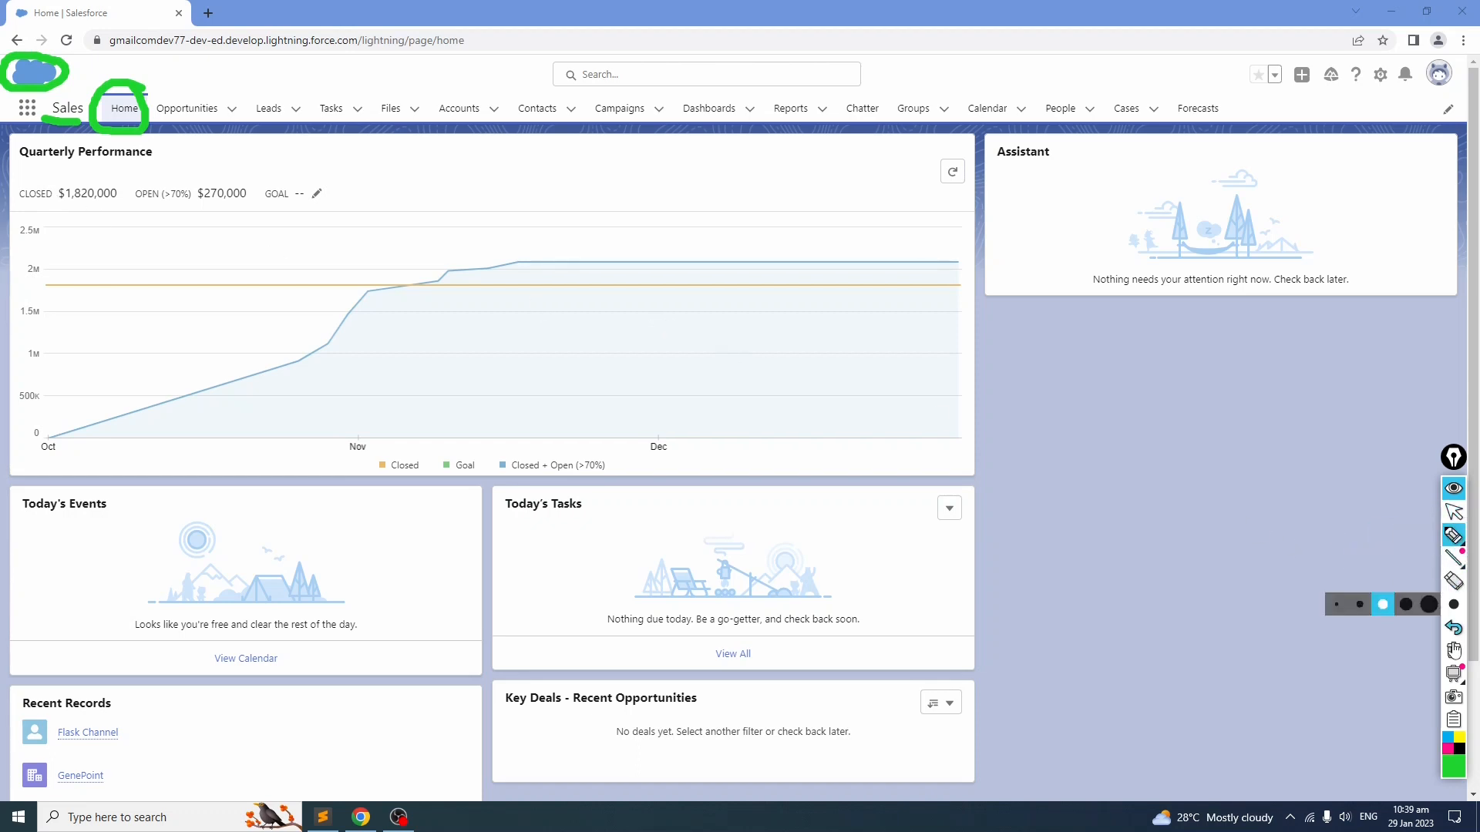
click(1455, 512)
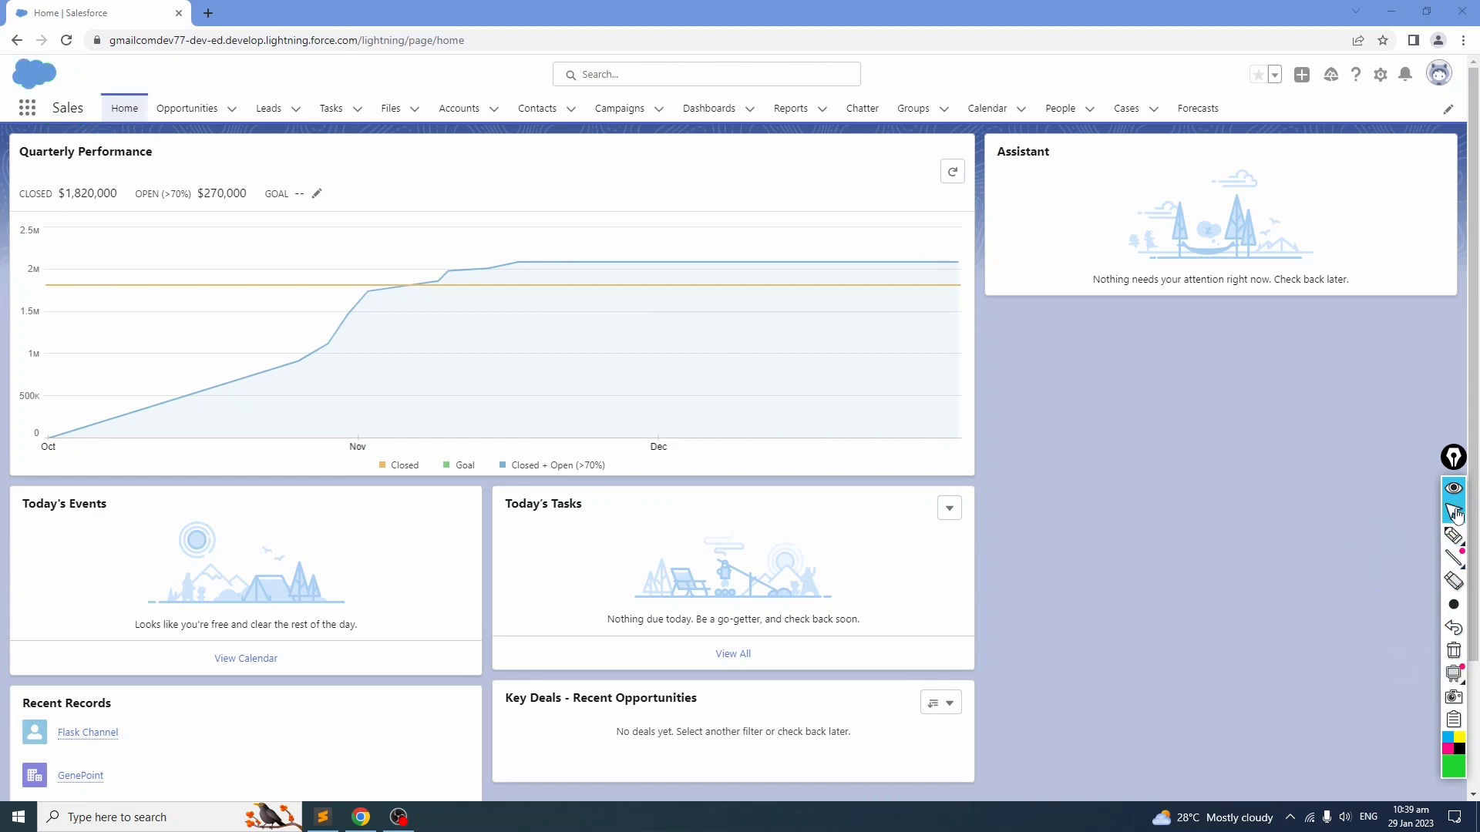
Step: Open the Service app through the App Launcher search
click(27, 108)
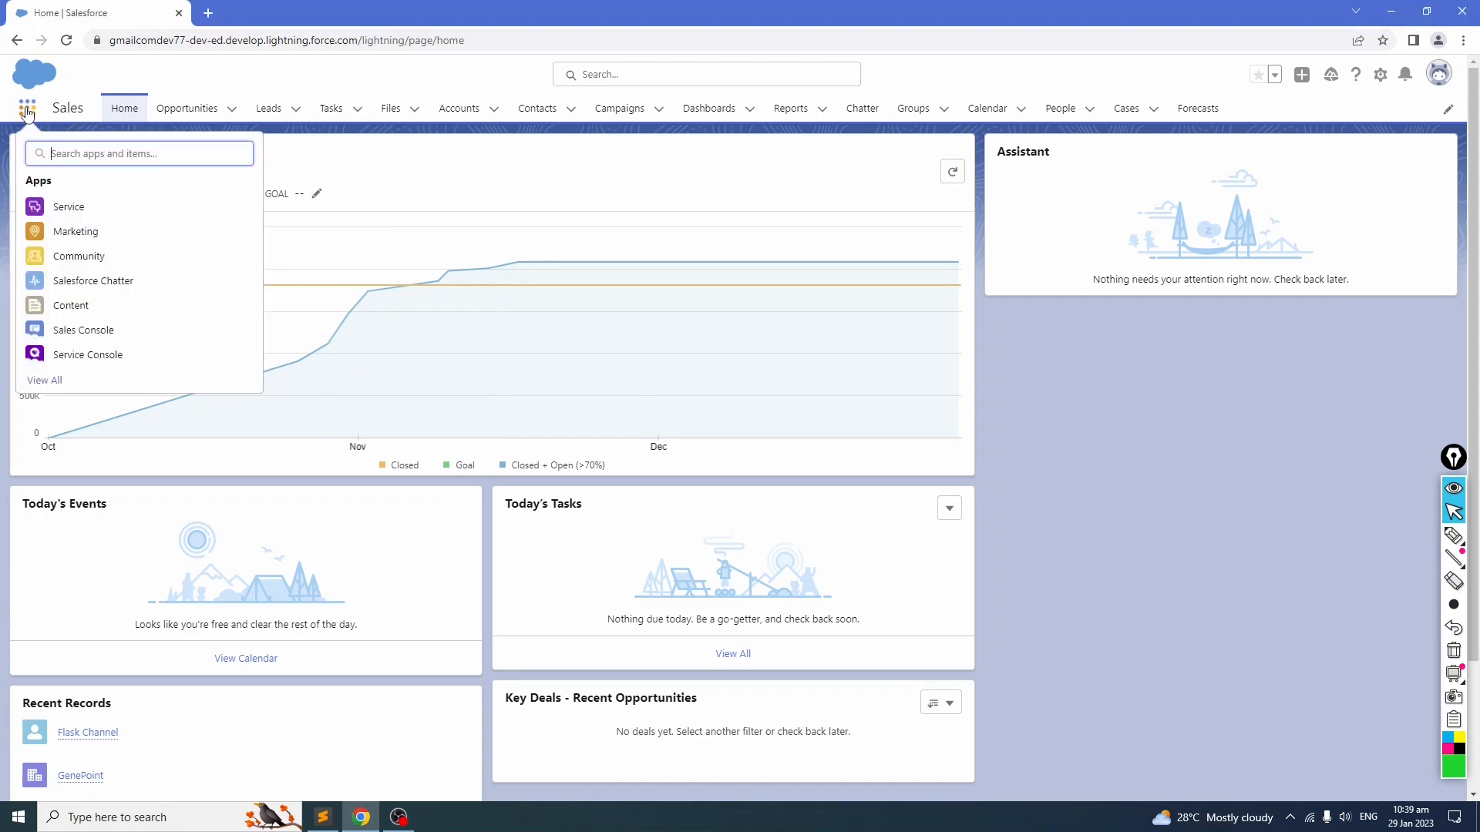
text(Service)
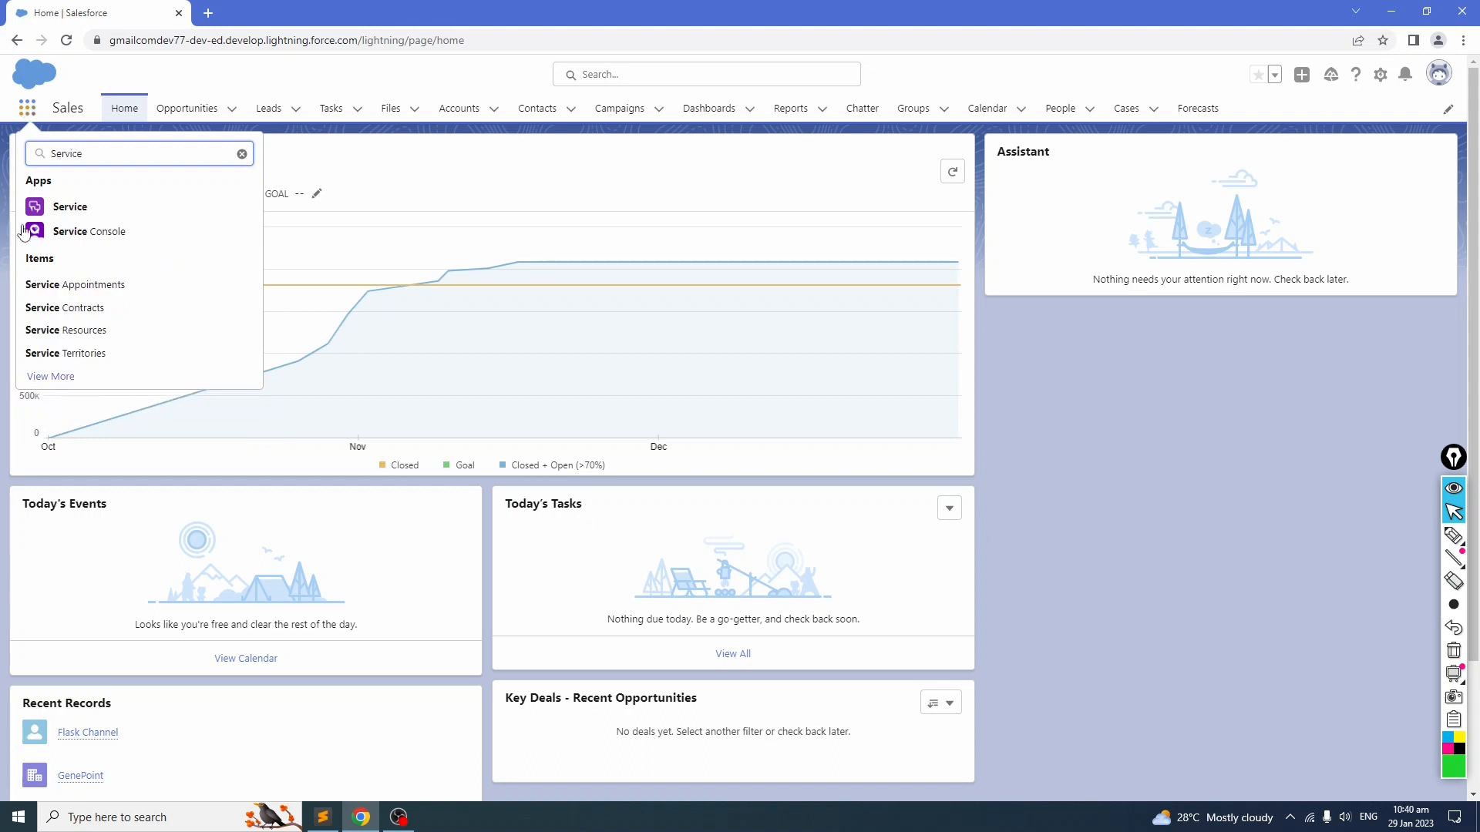
click(73, 207)
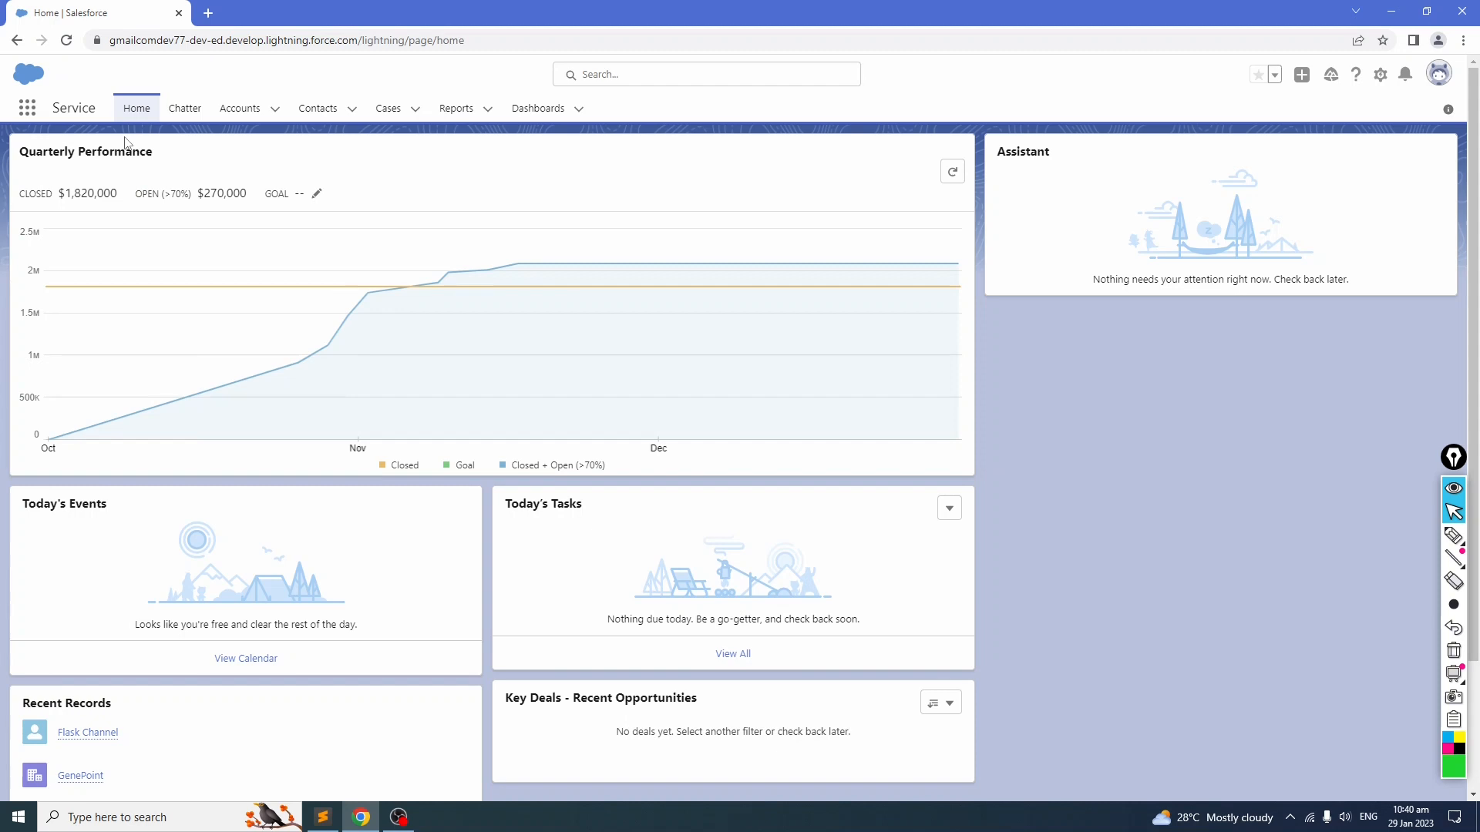
click(1454, 535)
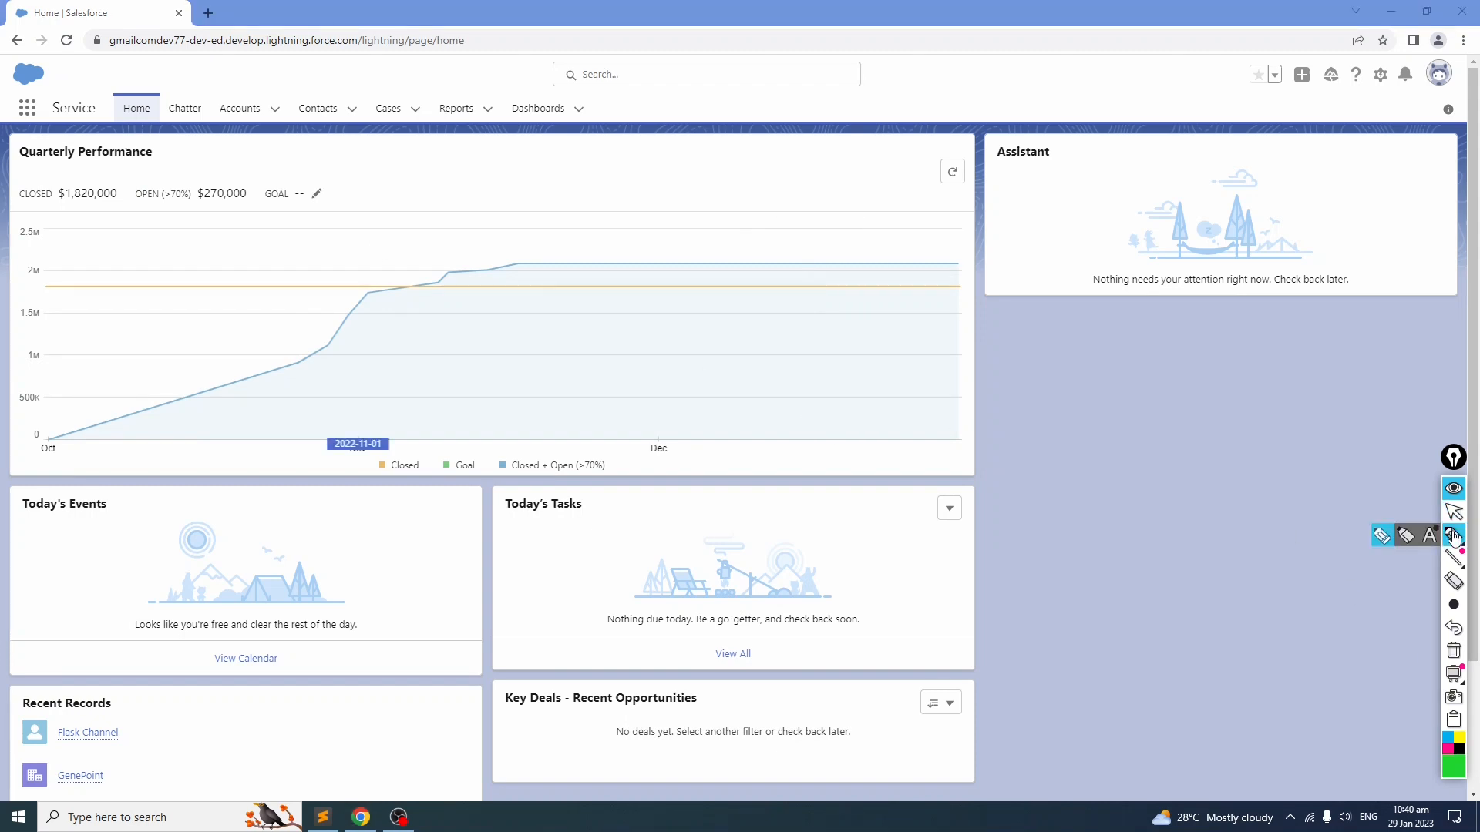
mouse_move(158, 94)
mouse_down()
mouse_move(131, 90)
mouse_move(582, 114)
mouse_move(194, 124)
mouse_move(176, 102)
mouse_up()
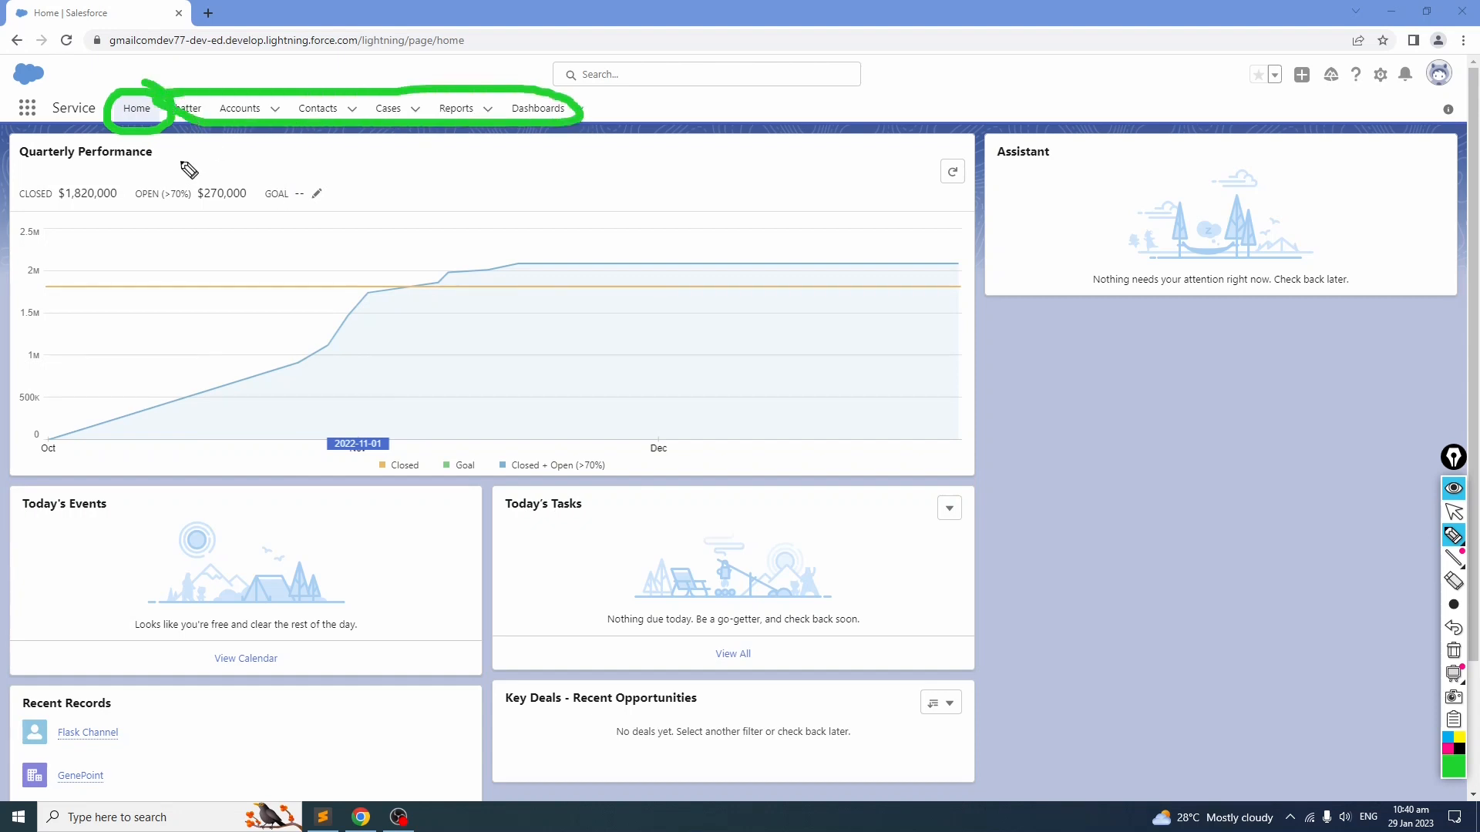
mouse_move(48, 117)
mouse_down()
mouse_move(100, 121)
mouse_move(60, 129)
mouse_move(84, 143)
mouse_up()
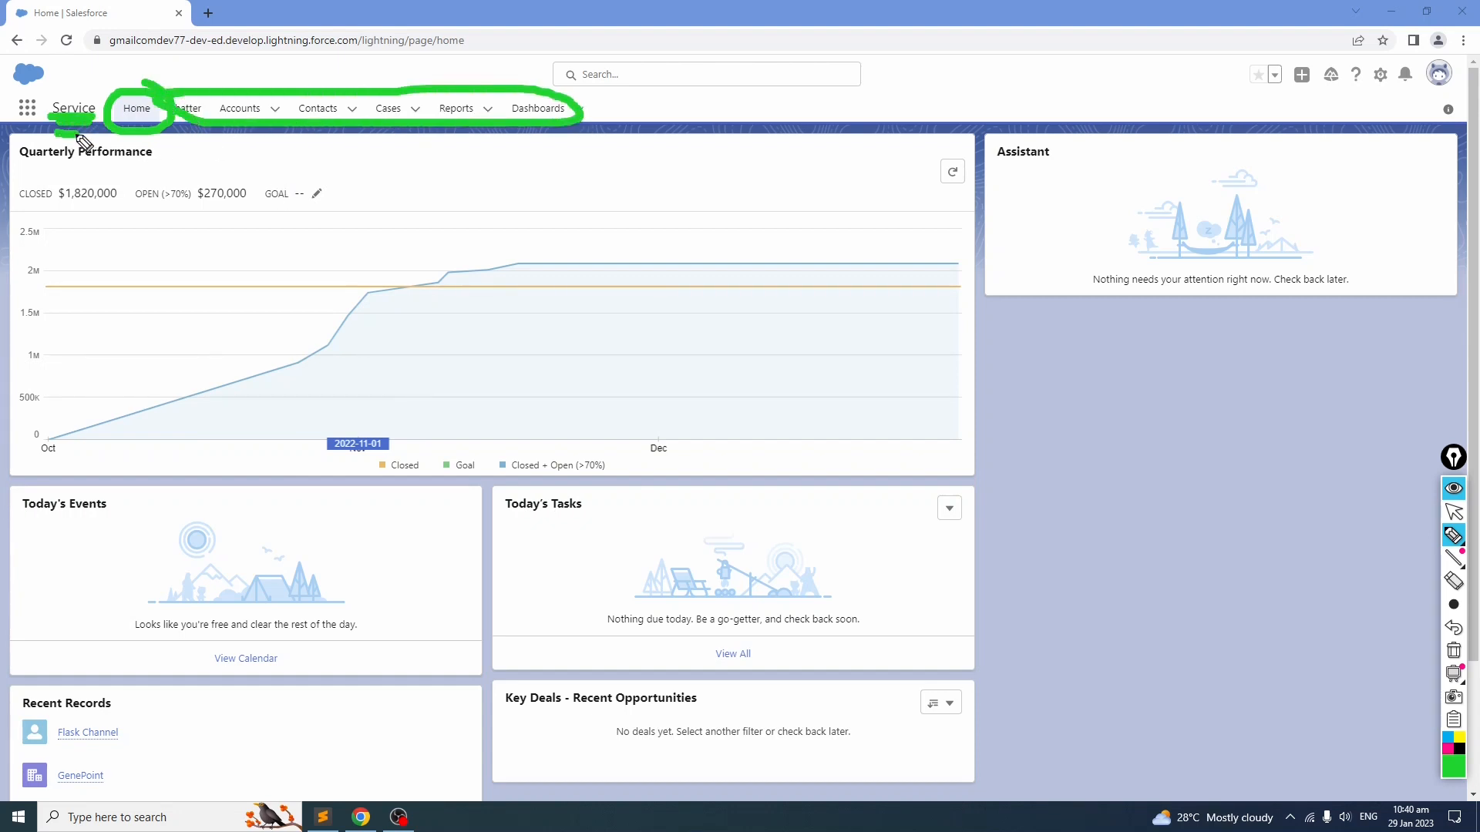
mouse_move(35, 58)
mouse_down()
mouse_move(6, 79)
mouse_move(37, 71)
mouse_up()
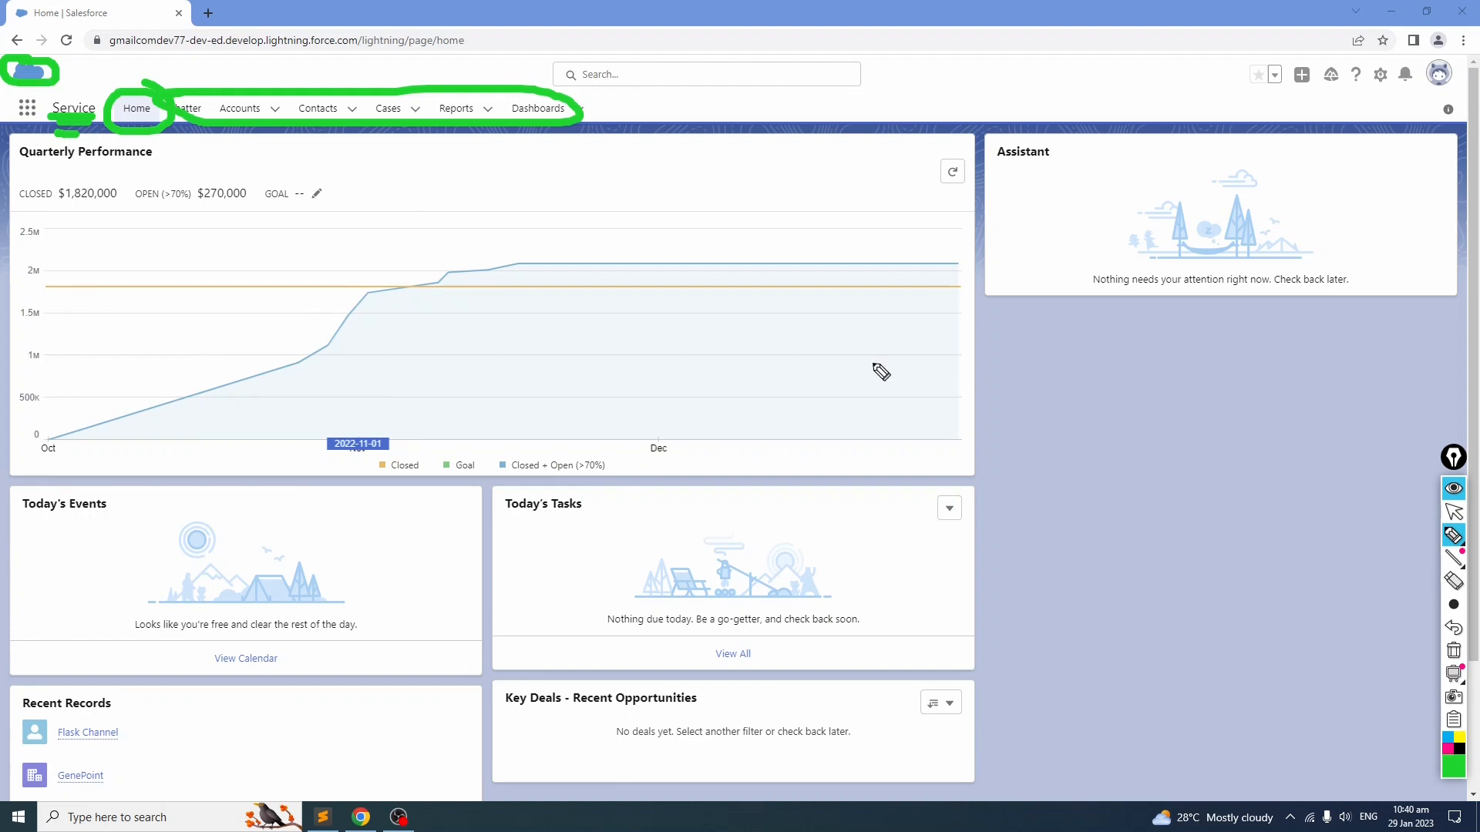
mouse_move(1438, 561)
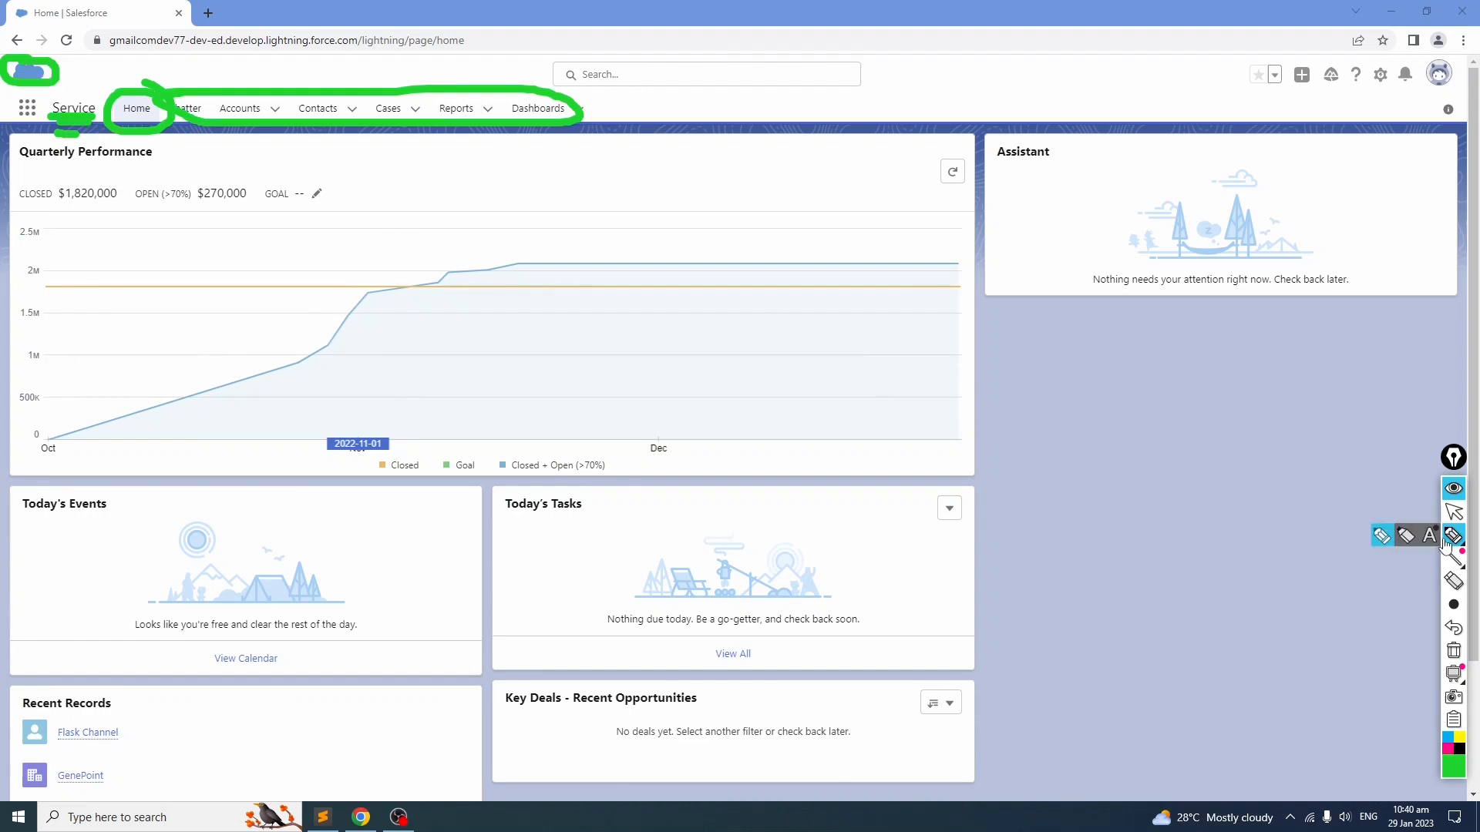
click(1454, 651)
click(1452, 513)
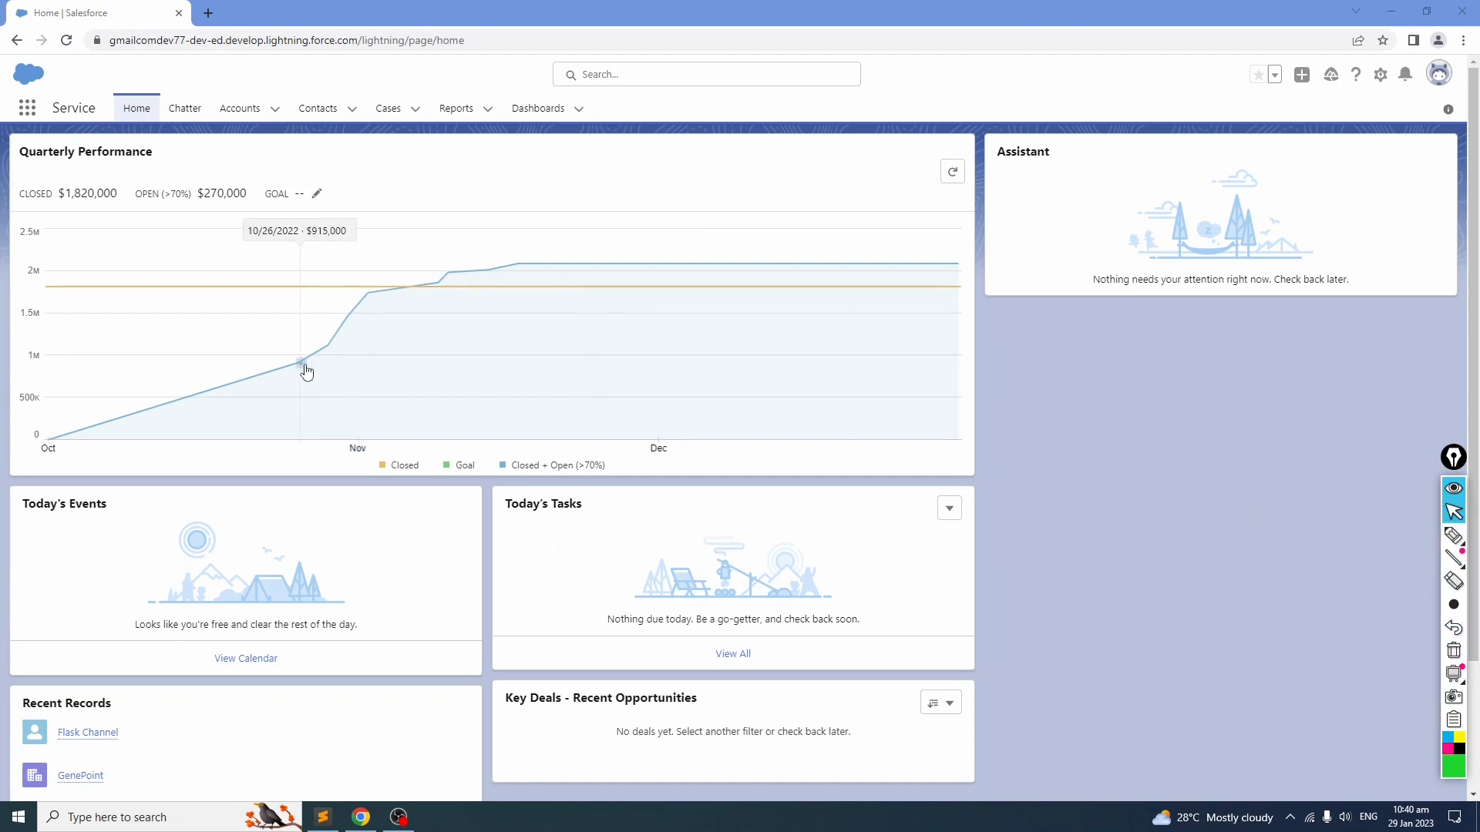
Step: Switch back to the notes file and review the Tabs, Objects and Fields definitions
click(322, 818)
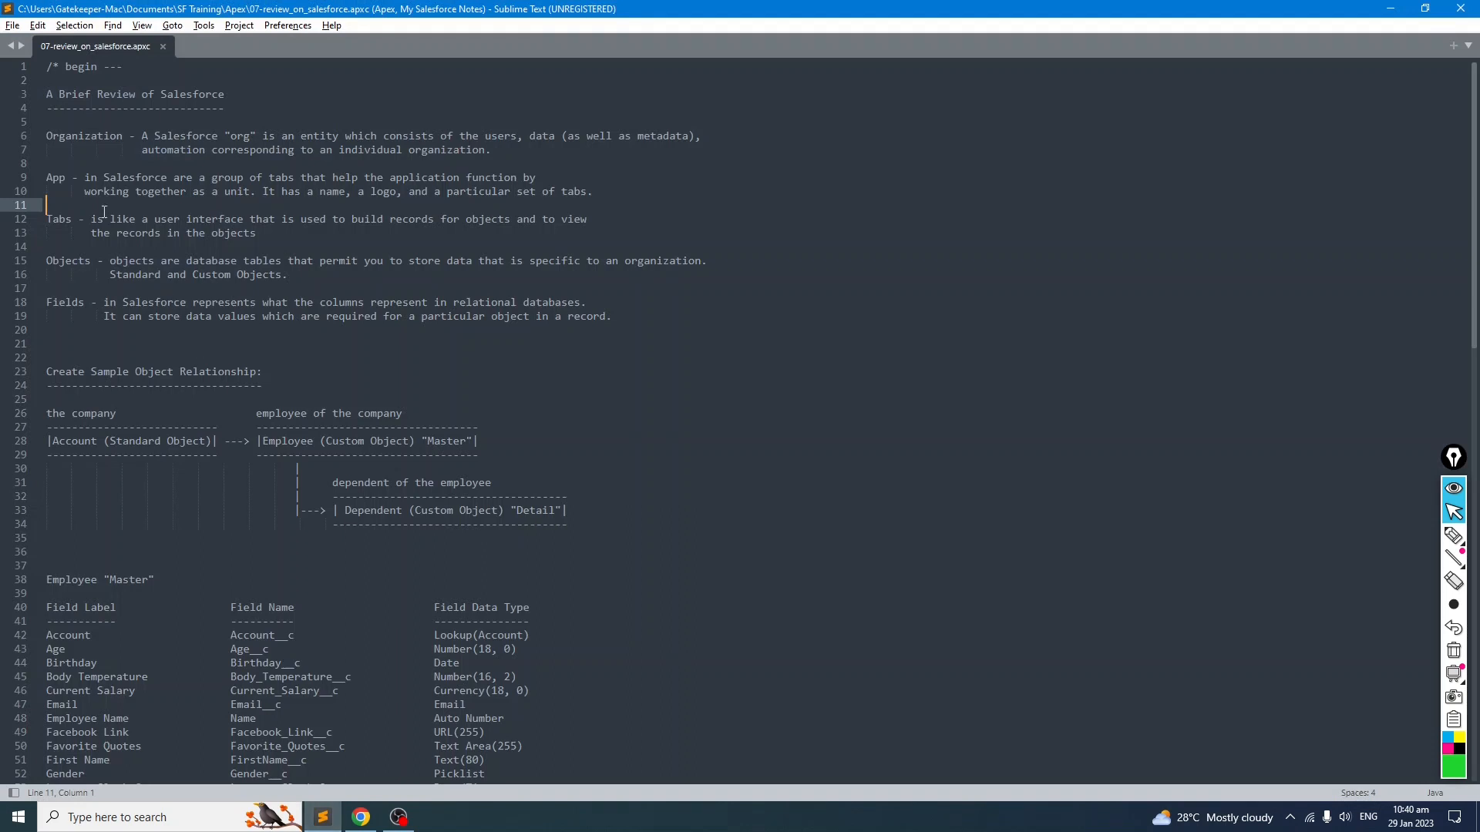
drag(257, 233, 37, 219)
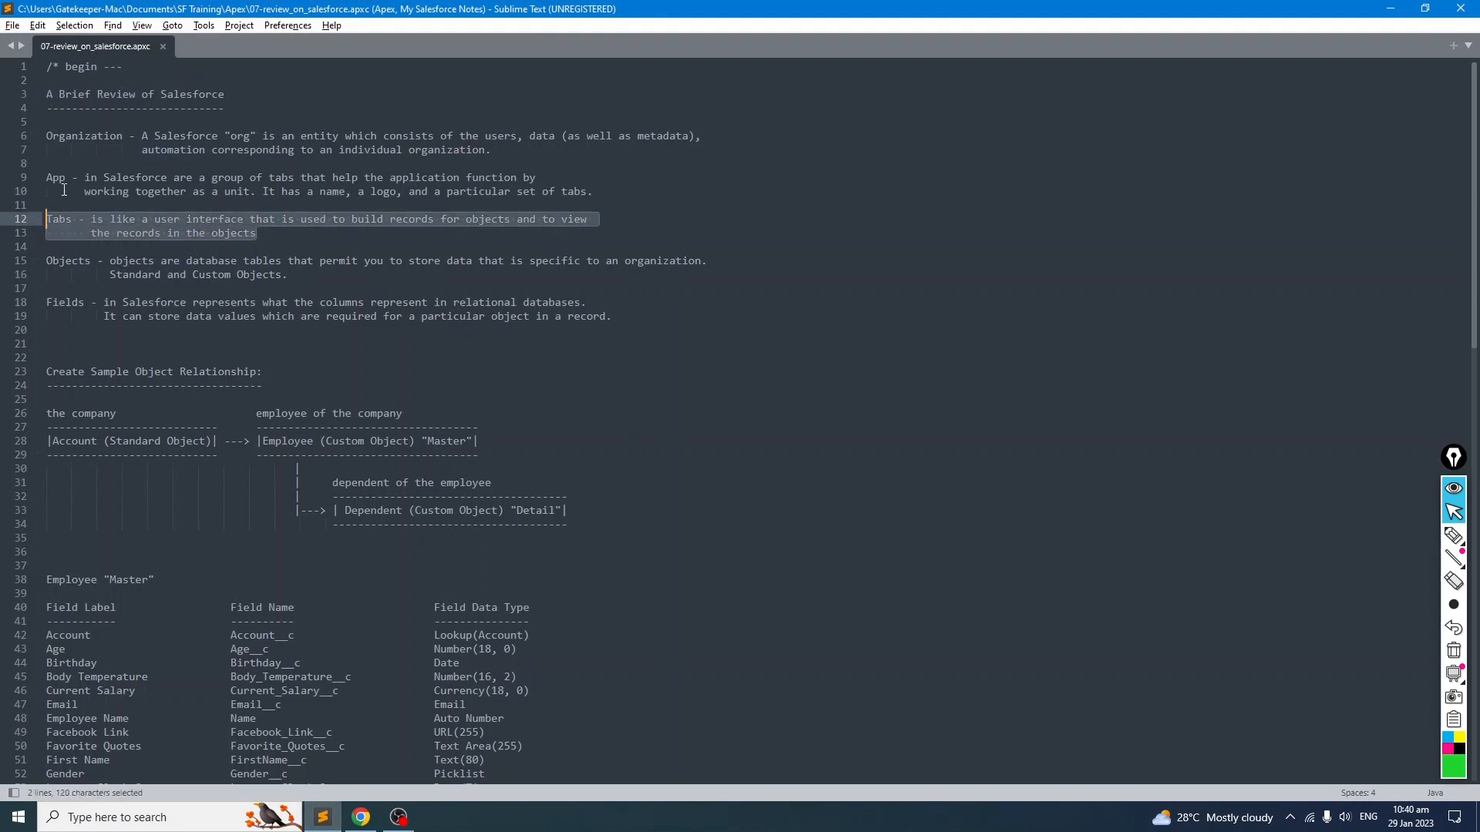
click(157, 245)
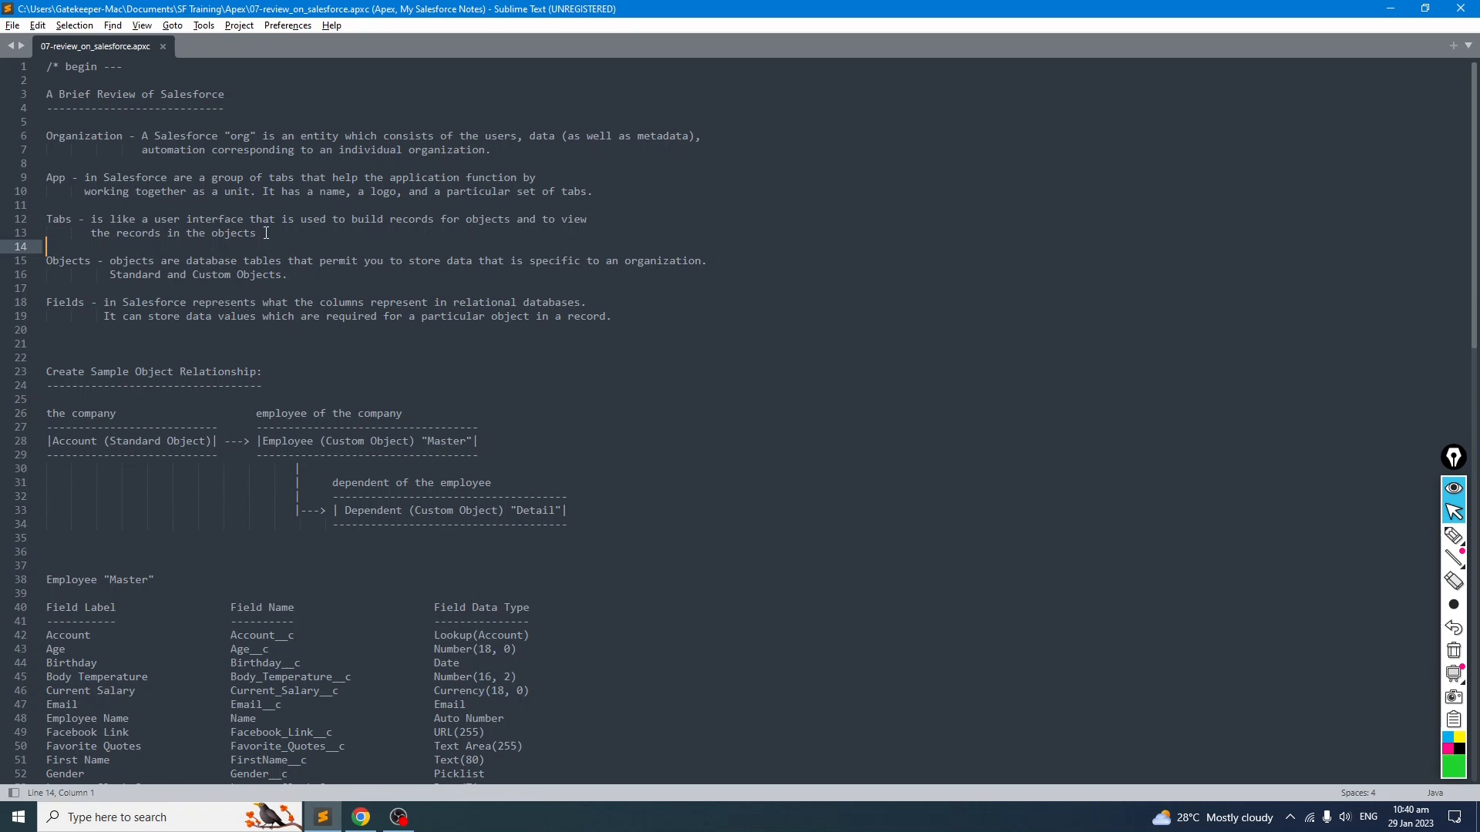
drag(288, 275, 45, 258)
click(182, 289)
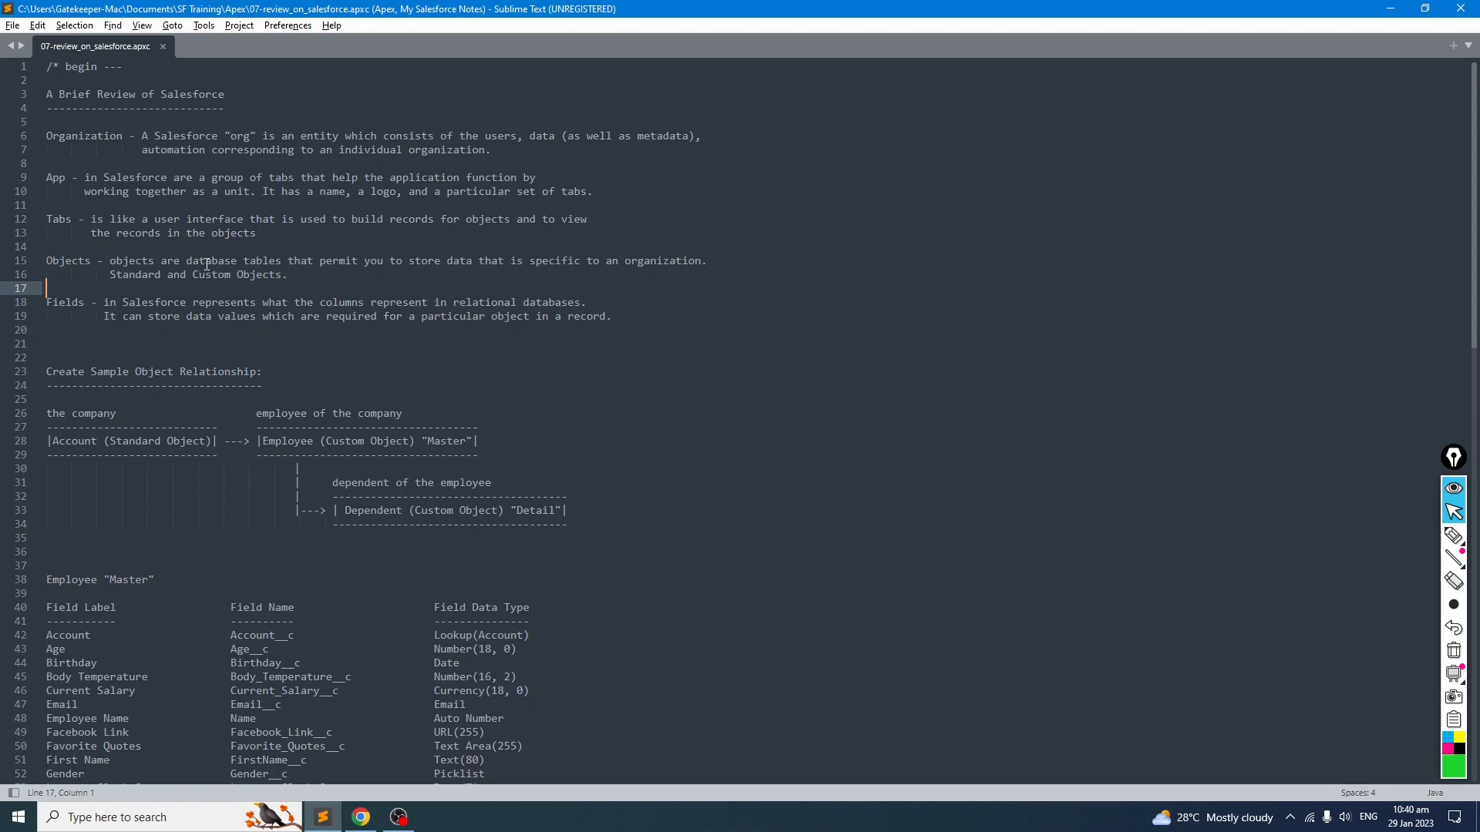
drag(244, 261, 427, 264)
click(408, 303)
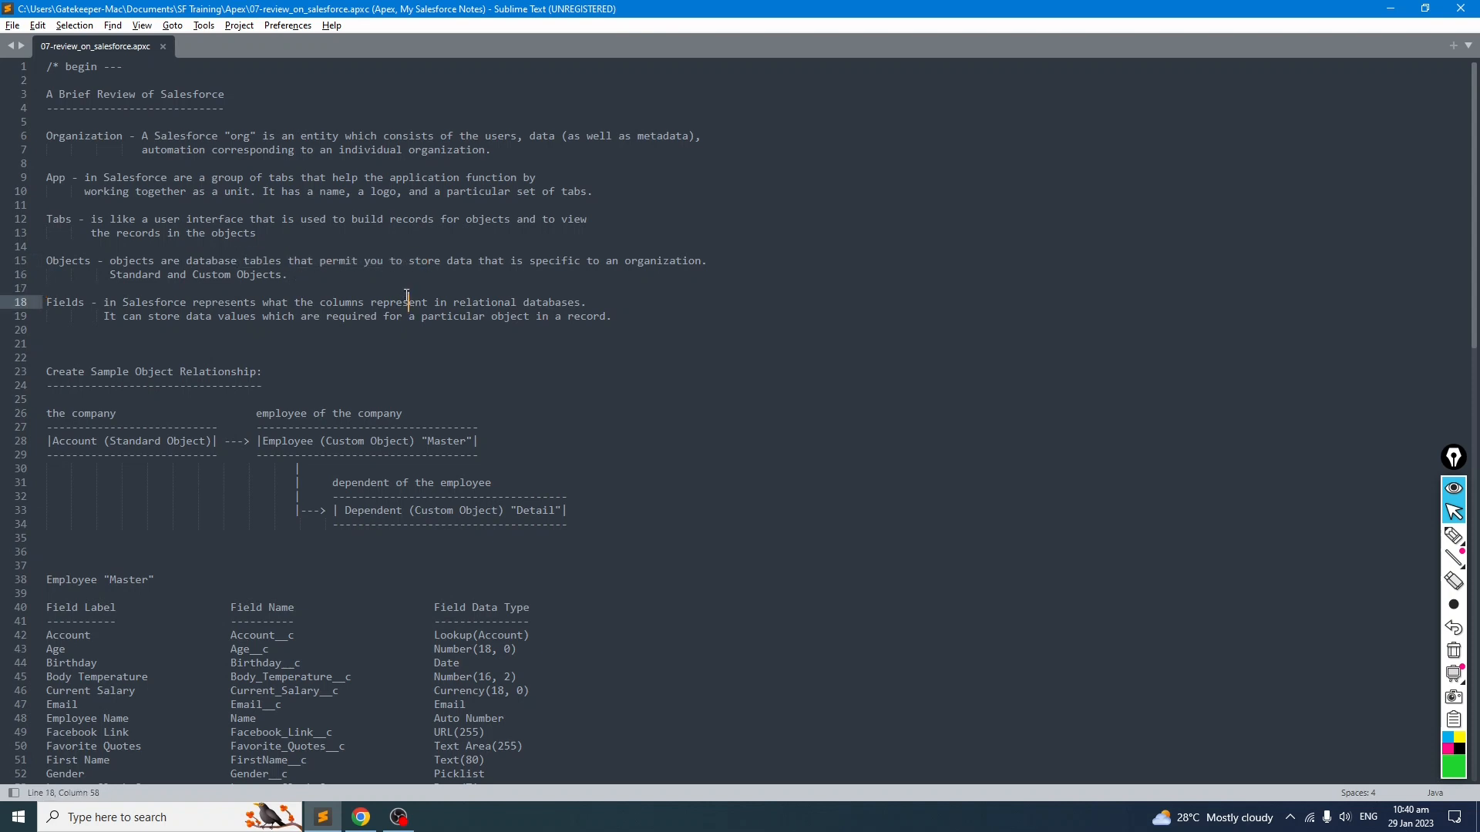
click(521, 278)
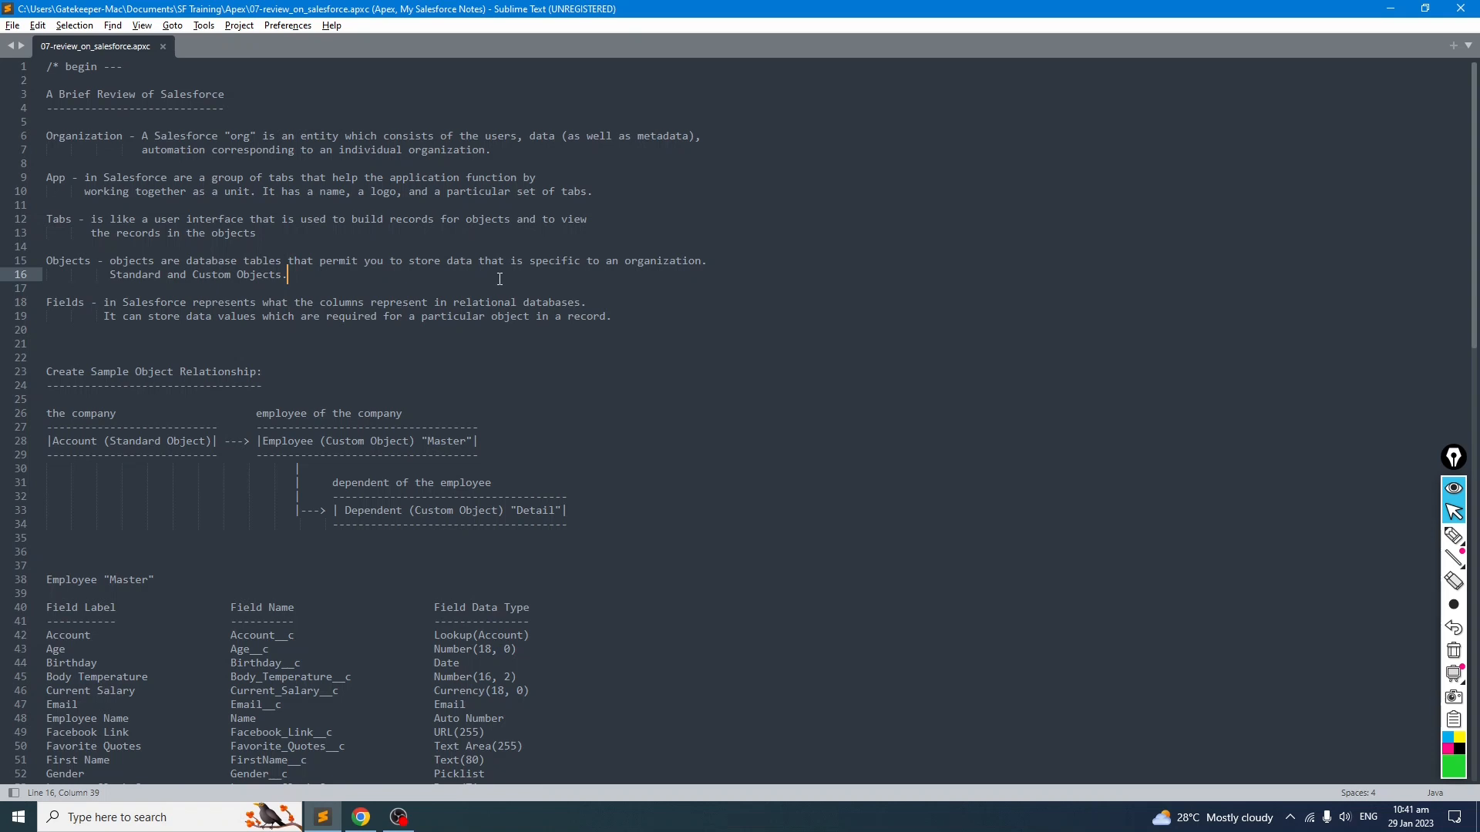
Step: Review the Standard and Custom Objects wording and the Fields definition in the notes
double_click(162, 276)
click(178, 290)
drag(163, 274, 318, 277)
click(309, 287)
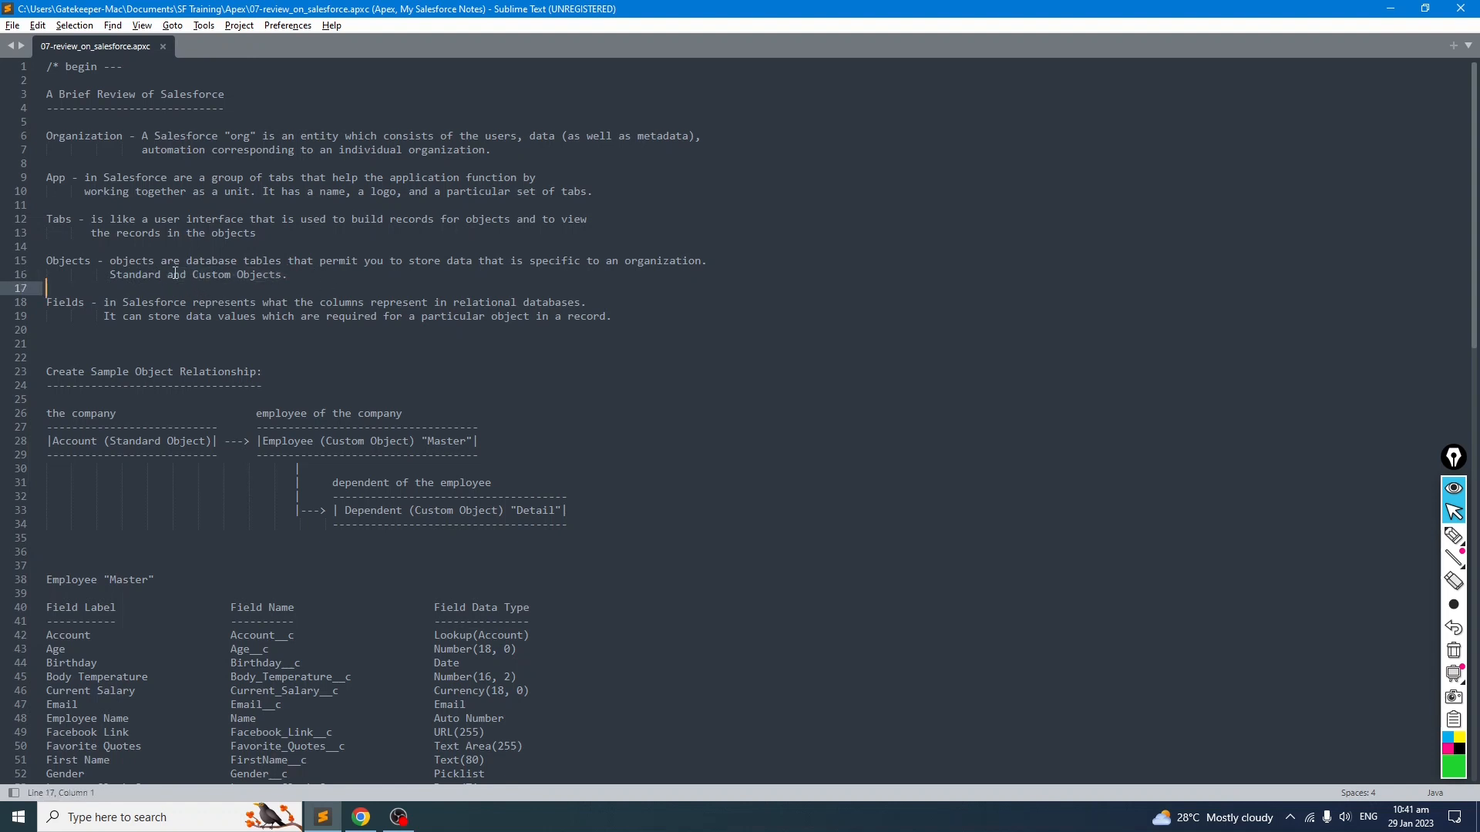
double_click(128, 274)
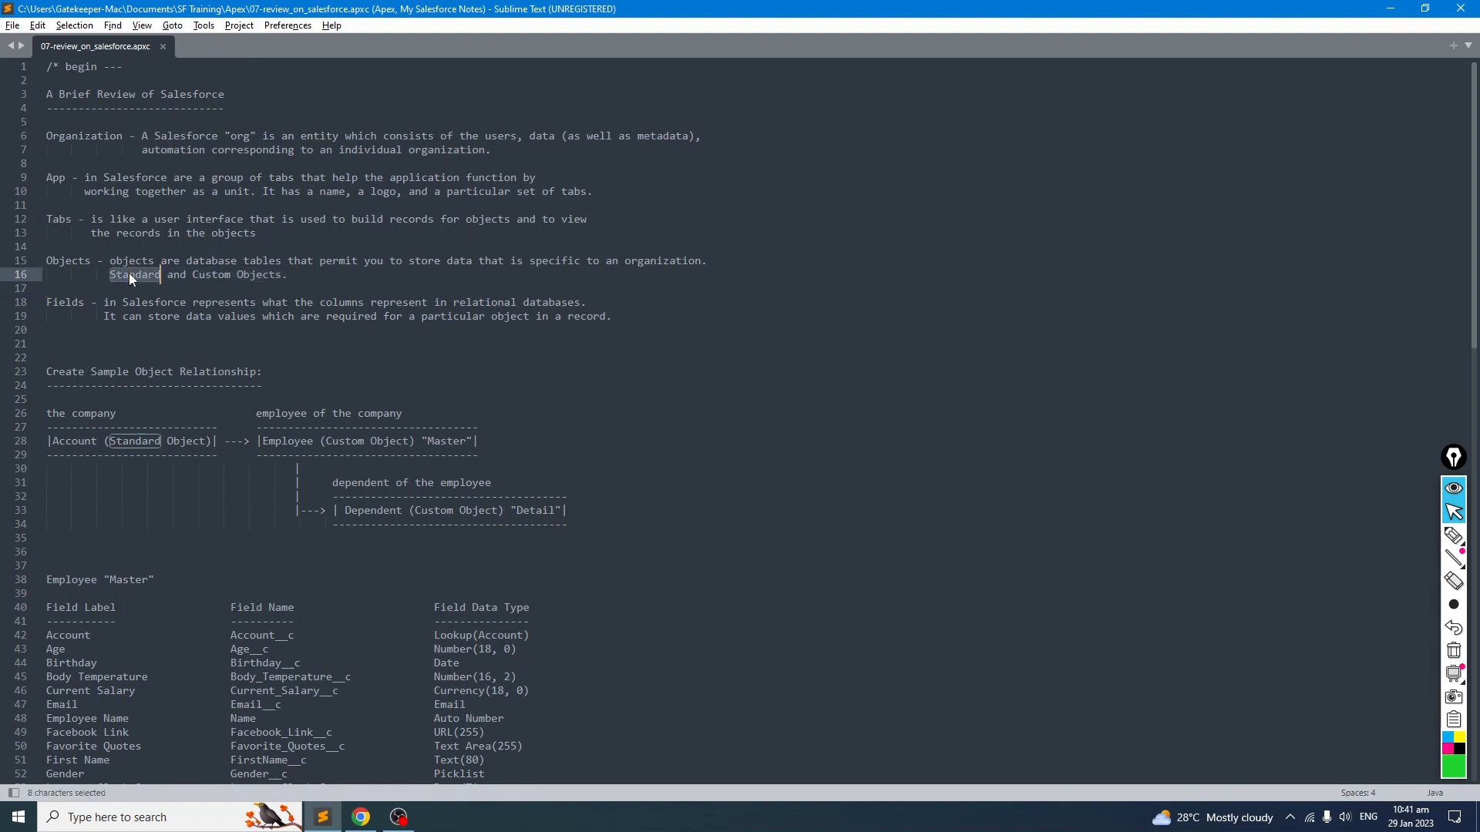
drag(193, 276, 305, 285)
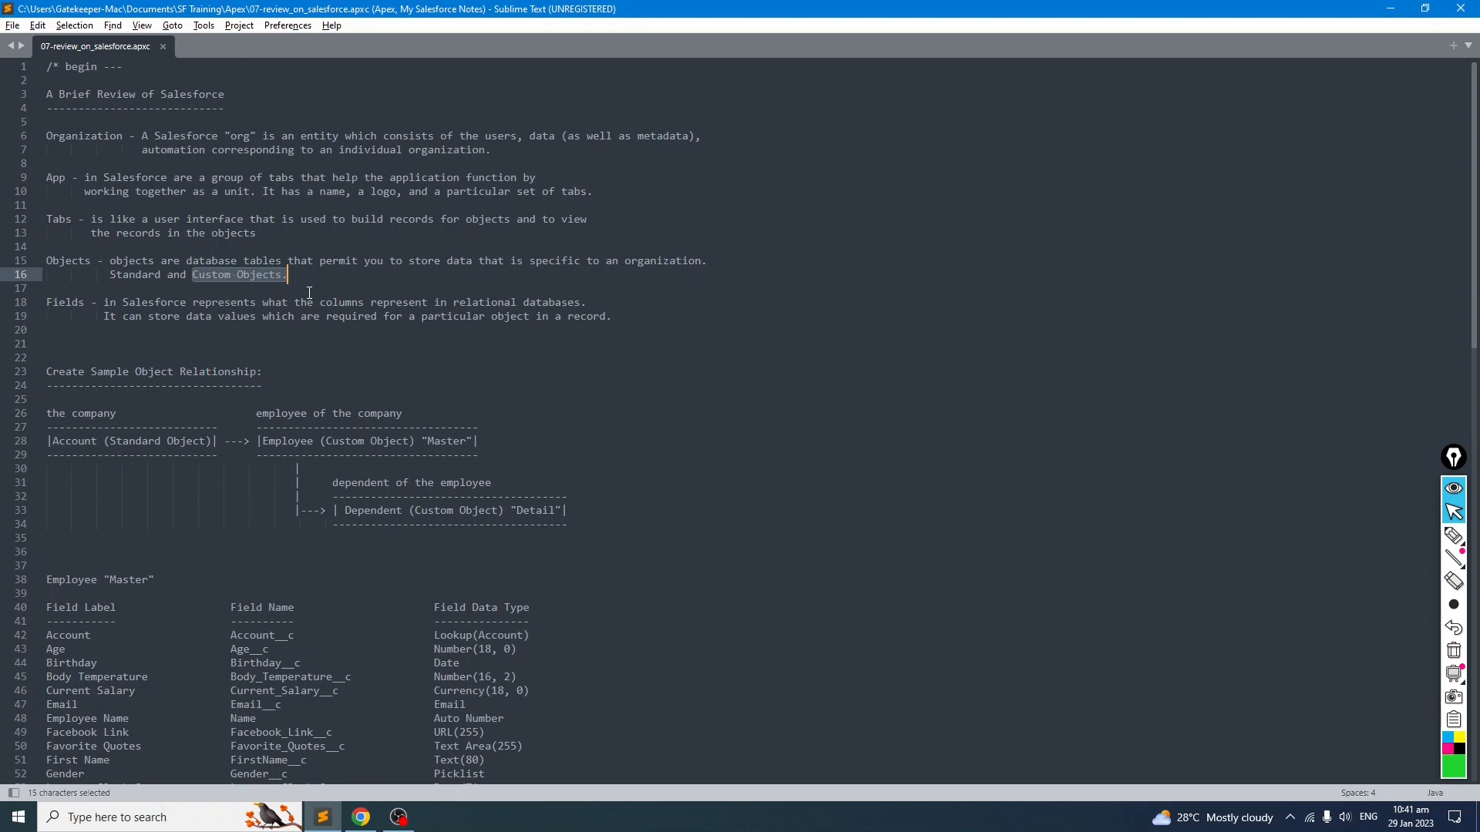
click(269, 316)
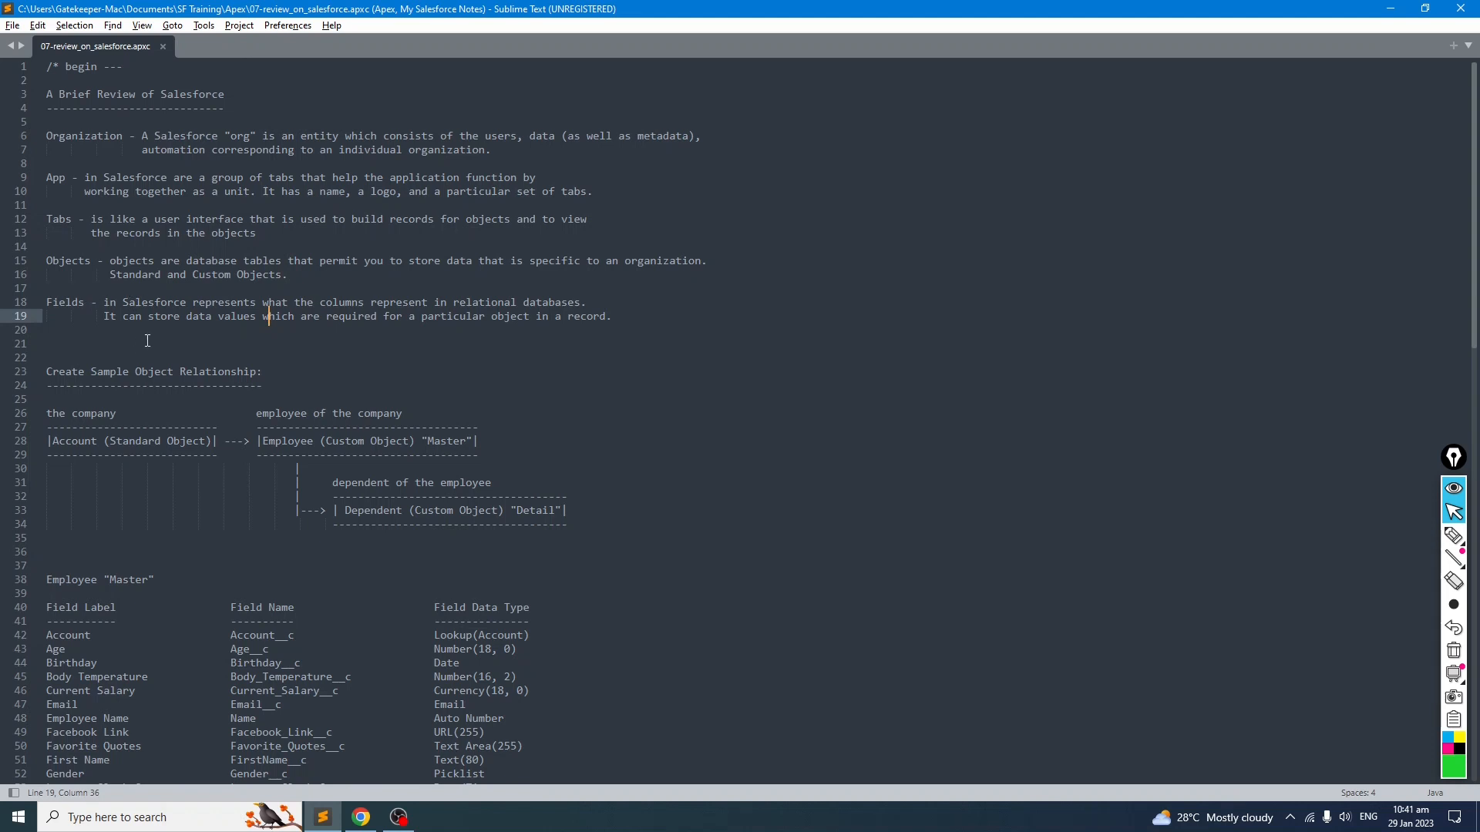
drag(105, 302, 257, 302)
click(255, 358)
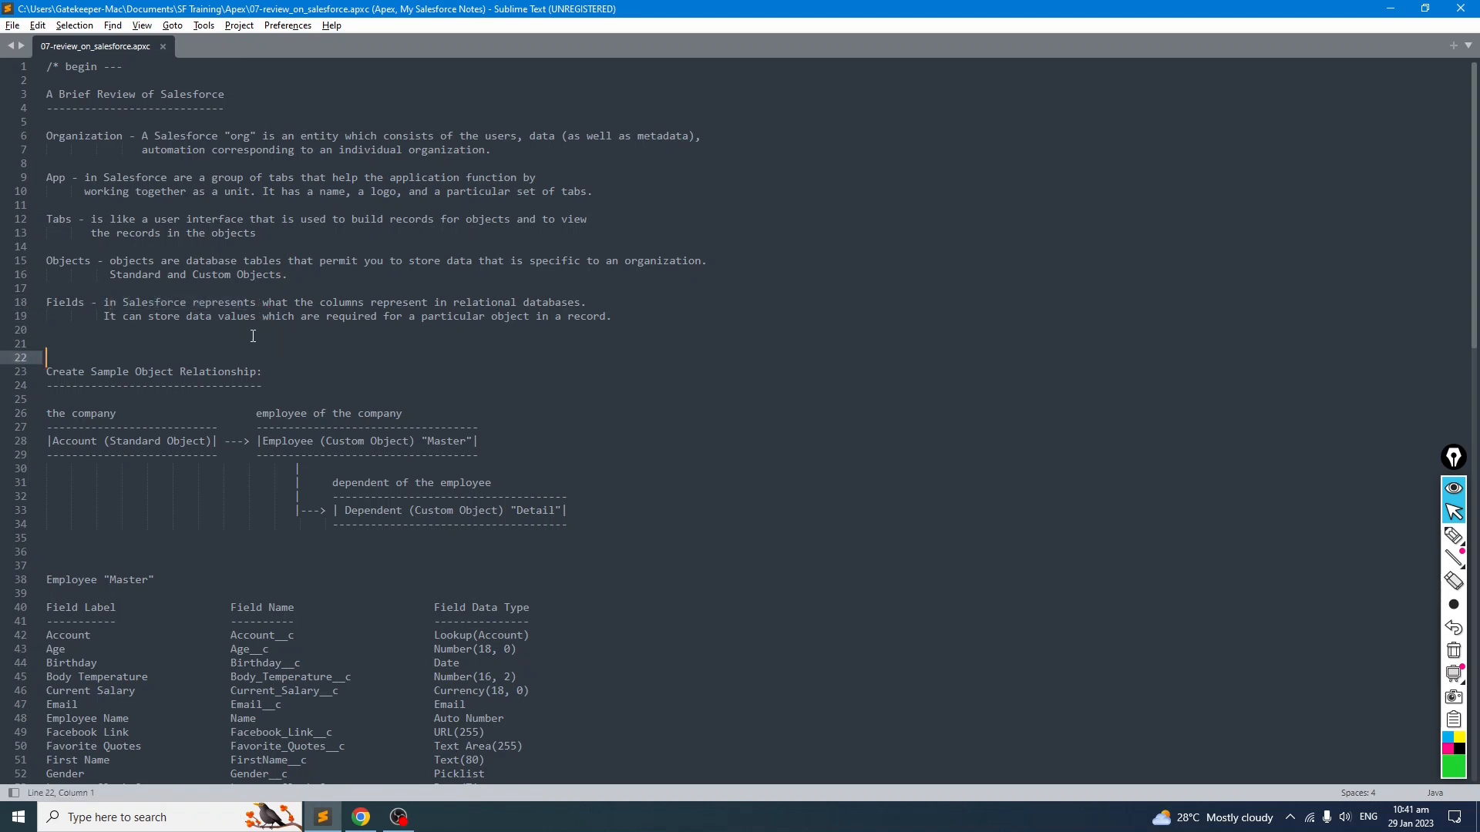
drag(313, 302, 469, 294)
click(469, 329)
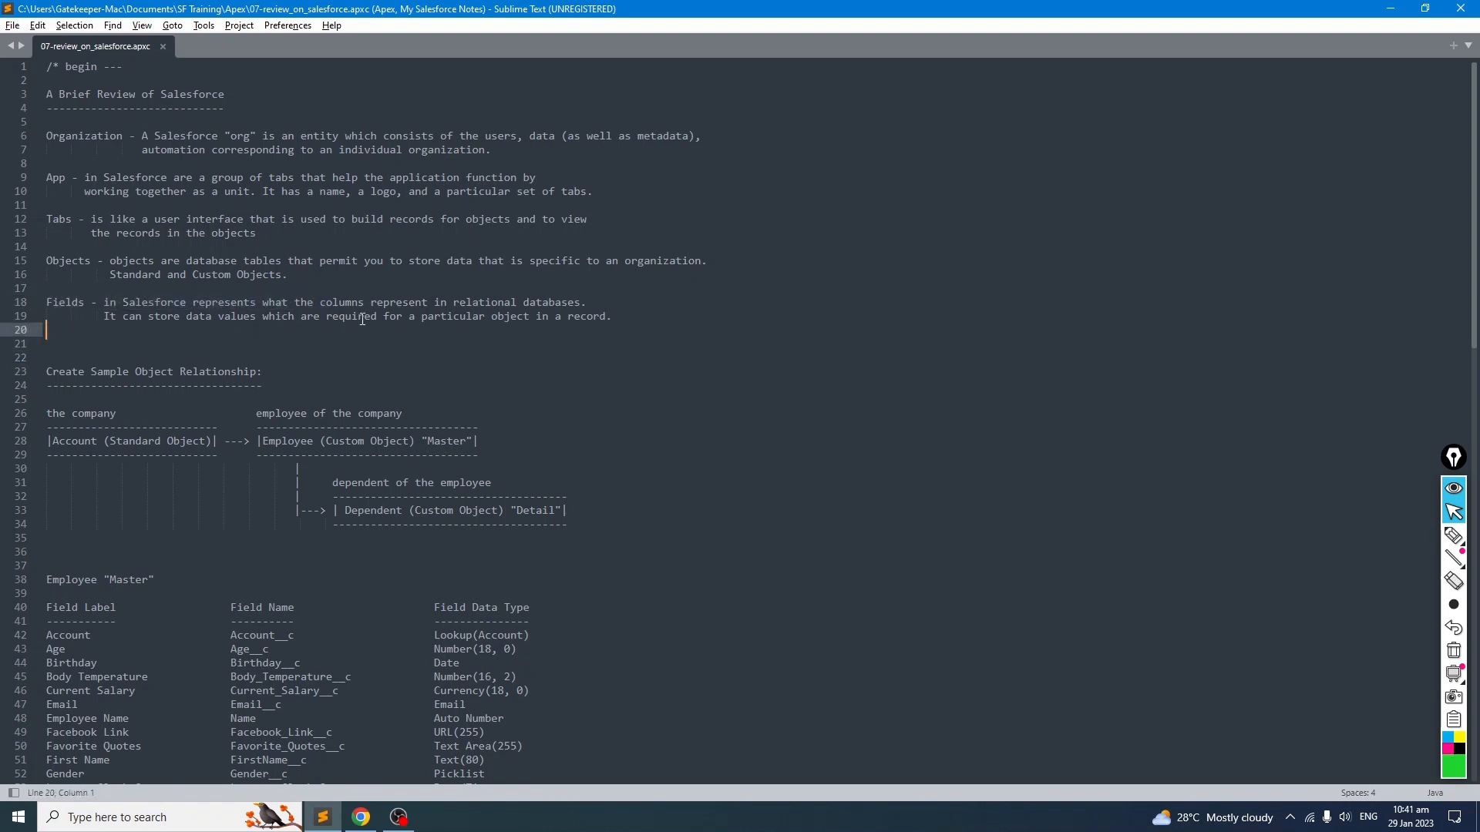
Step: Highlight and re-read both lines of the Fields definition in the notes
drag(372, 302, 515, 303)
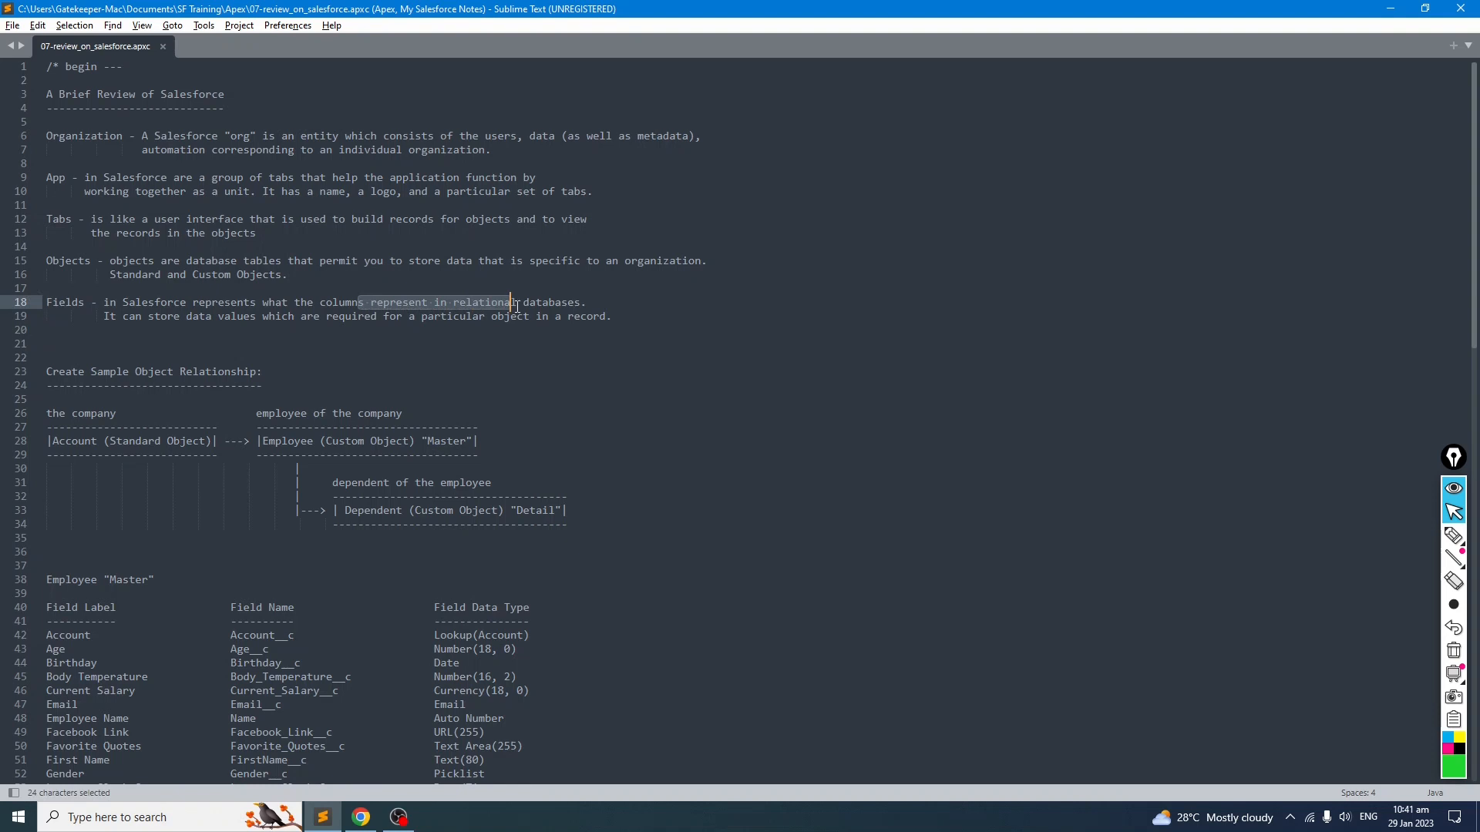
click(592, 306)
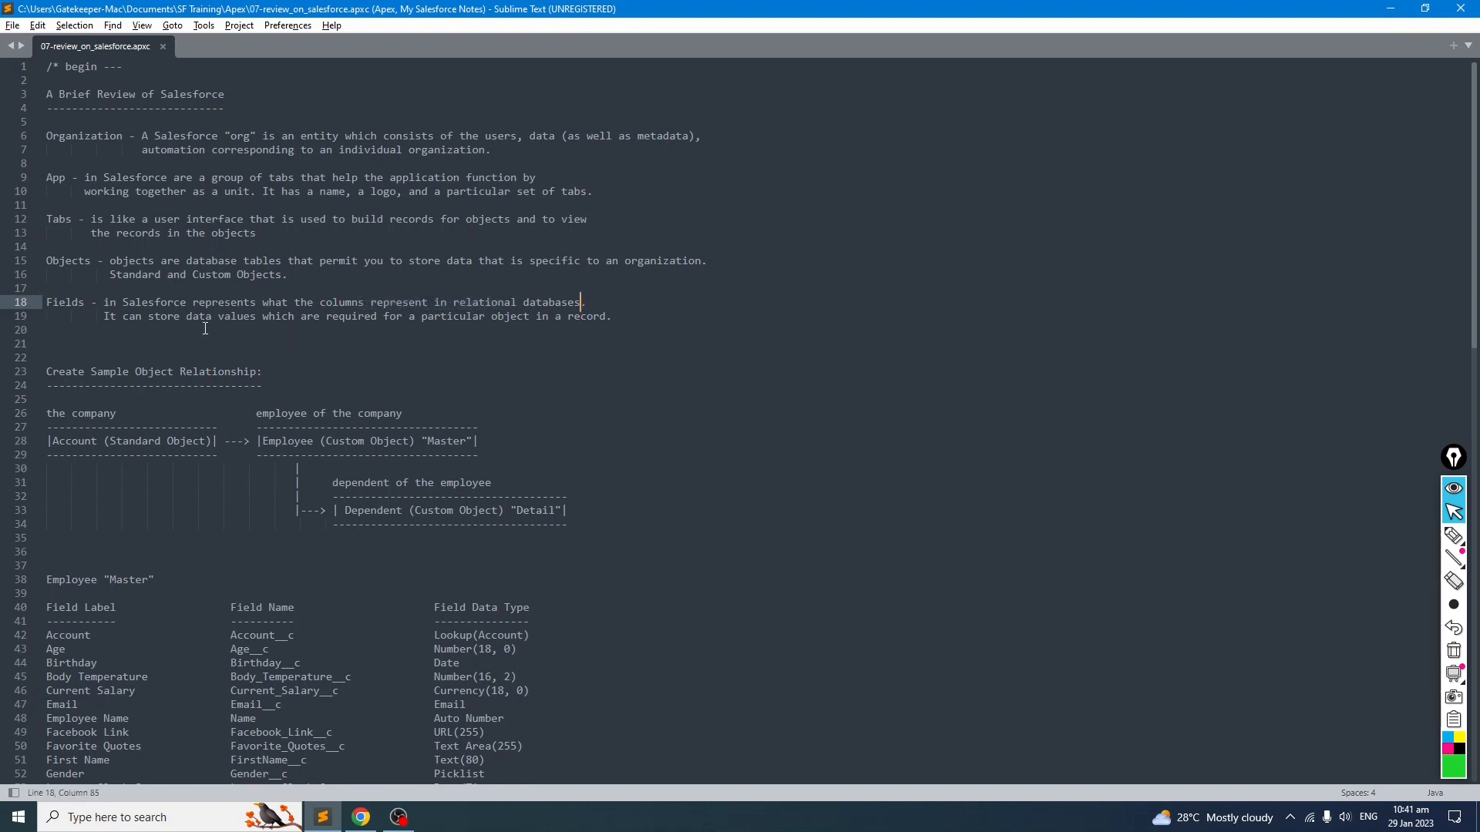
drag(179, 302, 416, 303)
click(417, 341)
drag(160, 316, 487, 318)
click(481, 345)
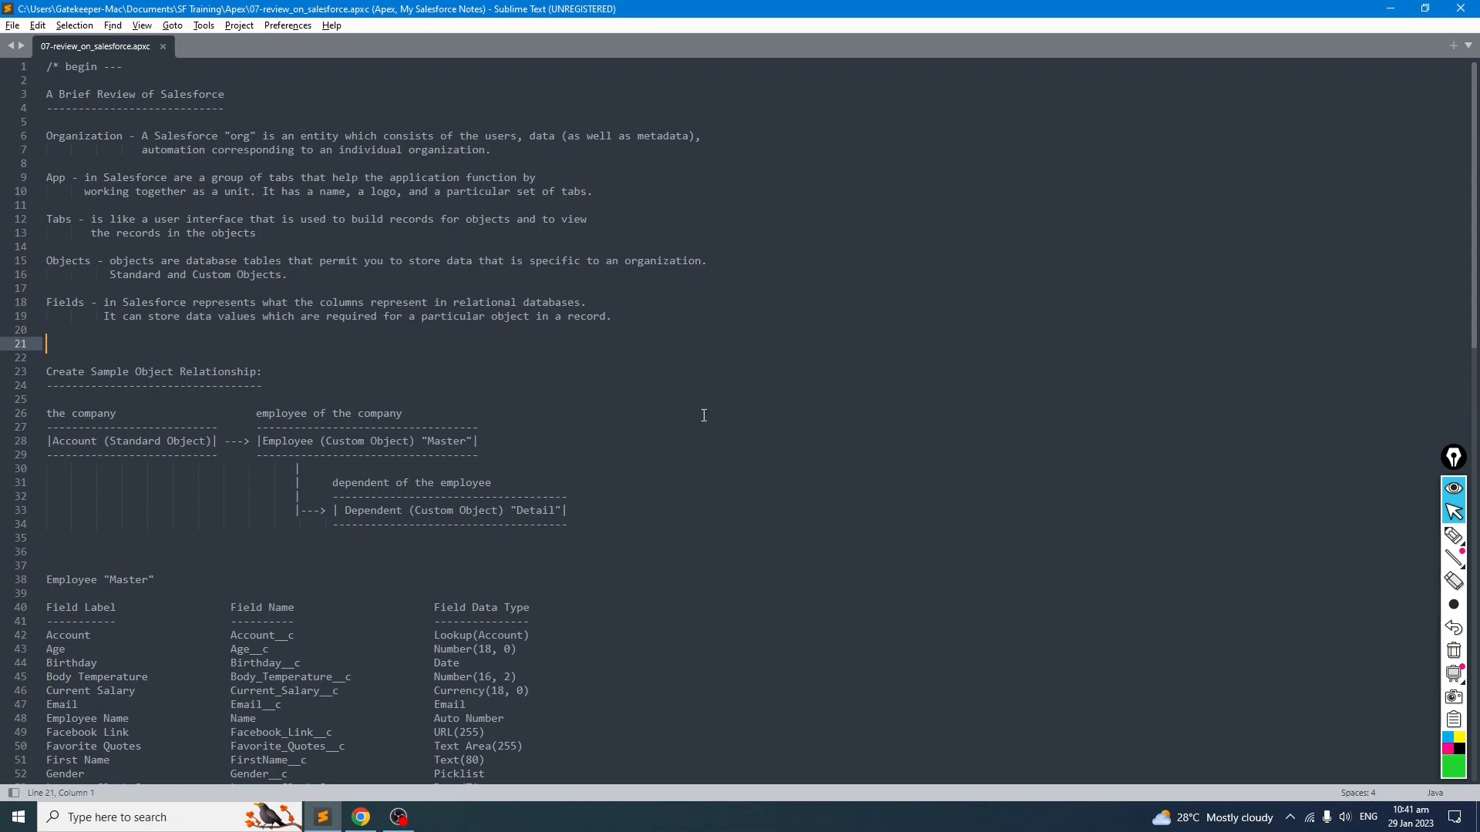
Step: Open the Account object's Fields & Relationships in Setup's Object Manager and scroll through its field list
click(1389, 9)
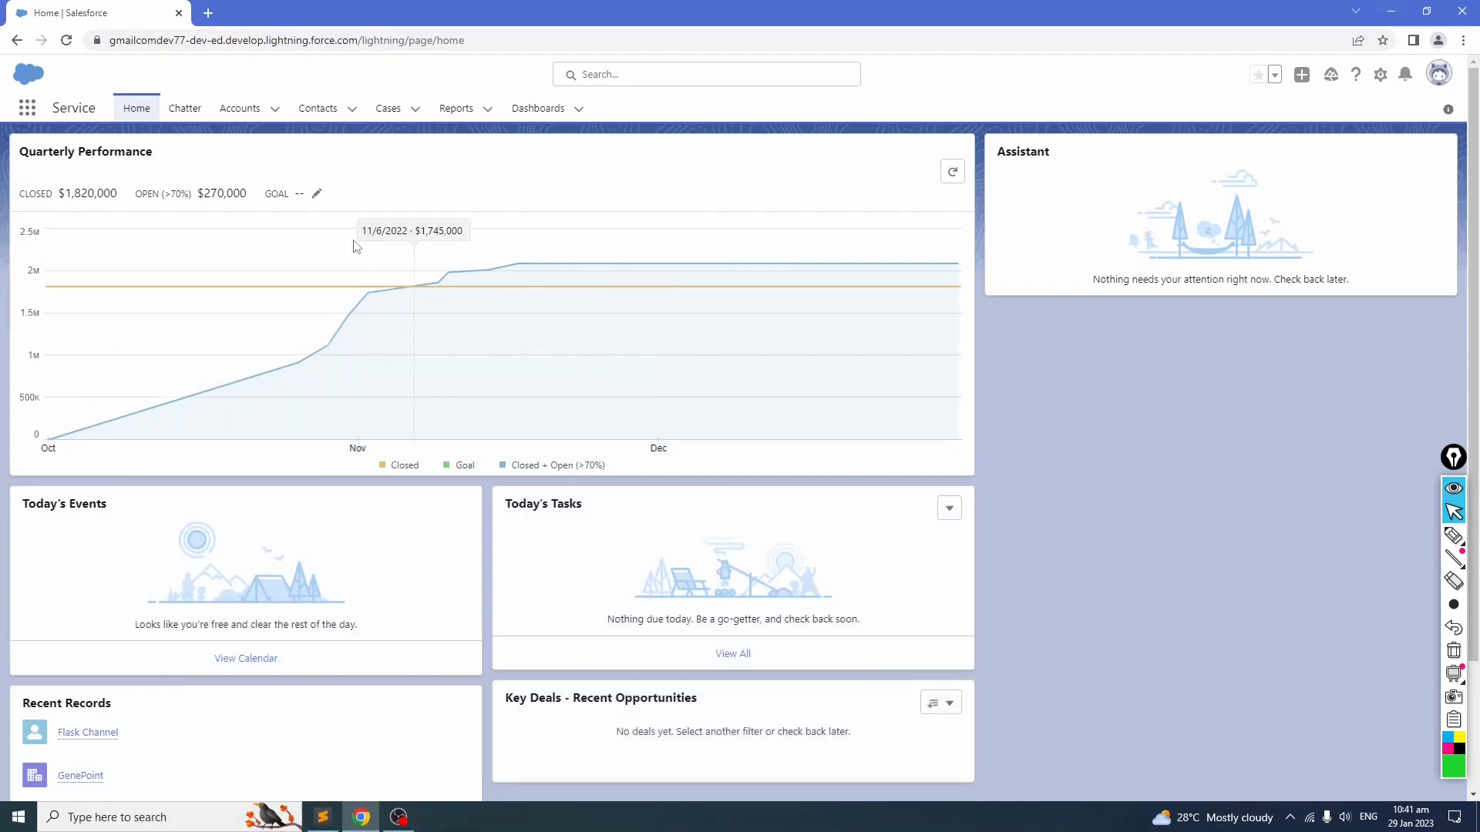
click(1380, 75)
click(1320, 124)
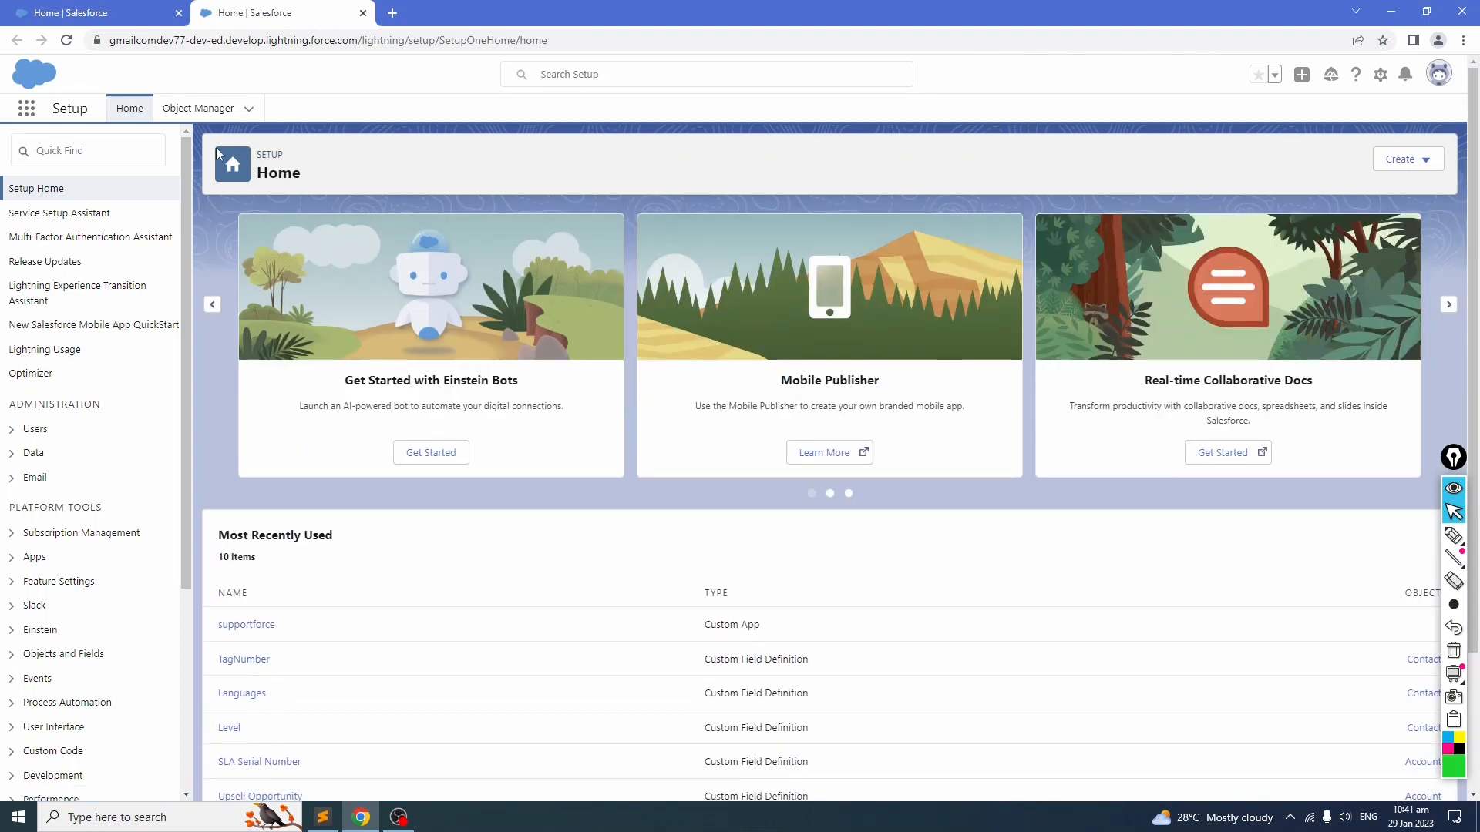
click(199, 109)
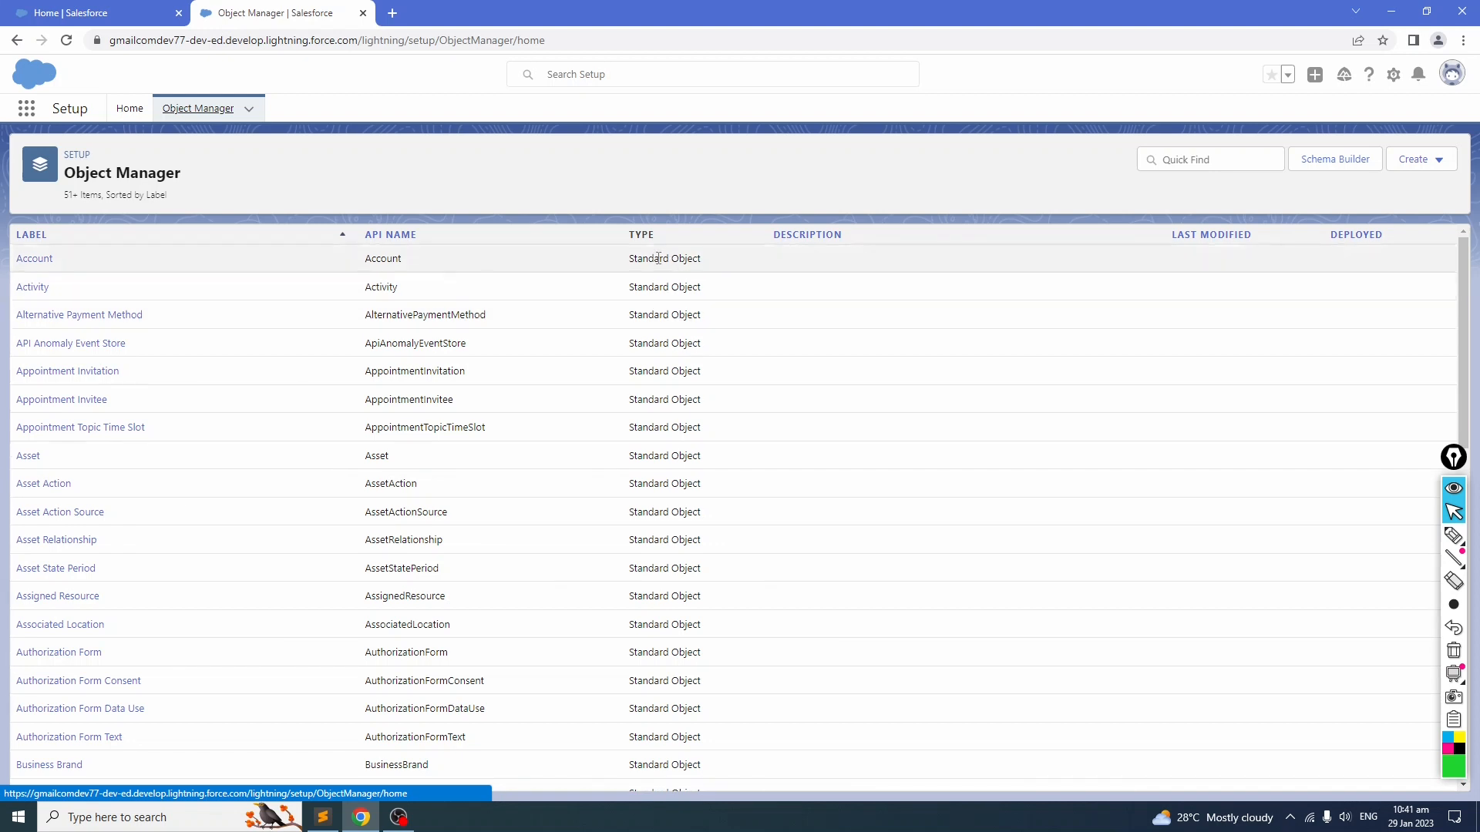
click(35, 260)
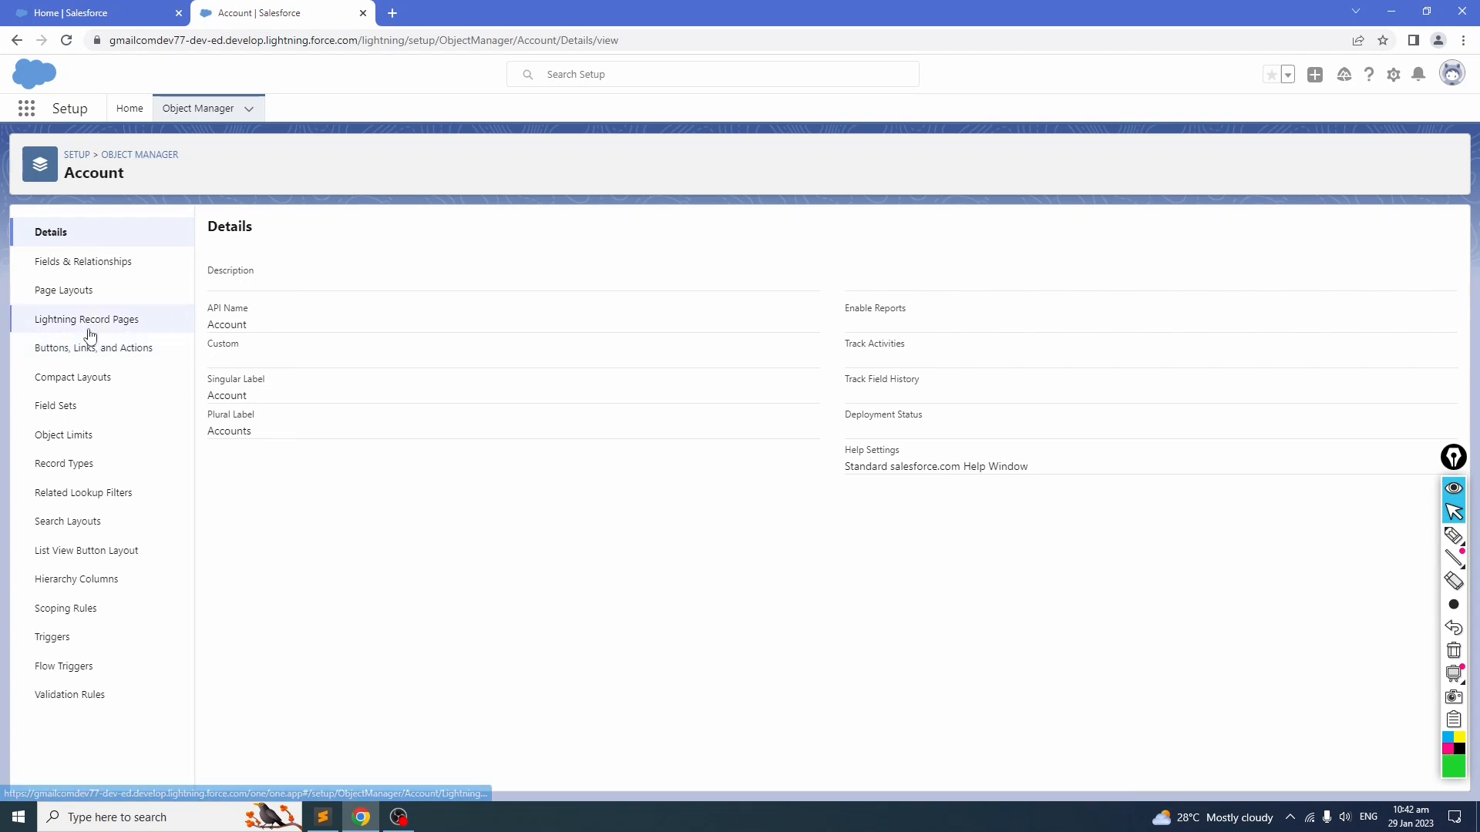
click(76, 264)
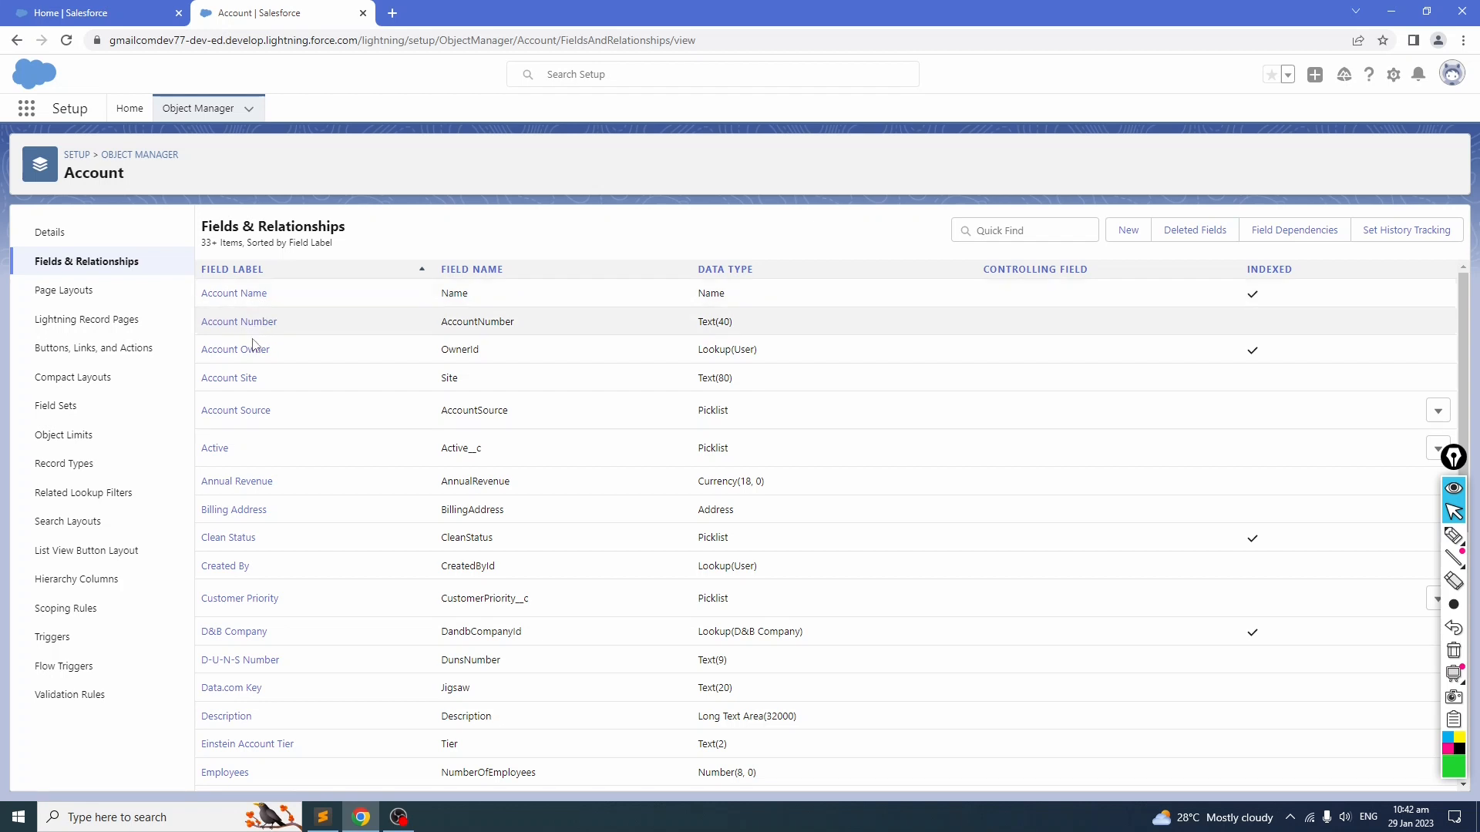
scroll(279, 552, down, 10)
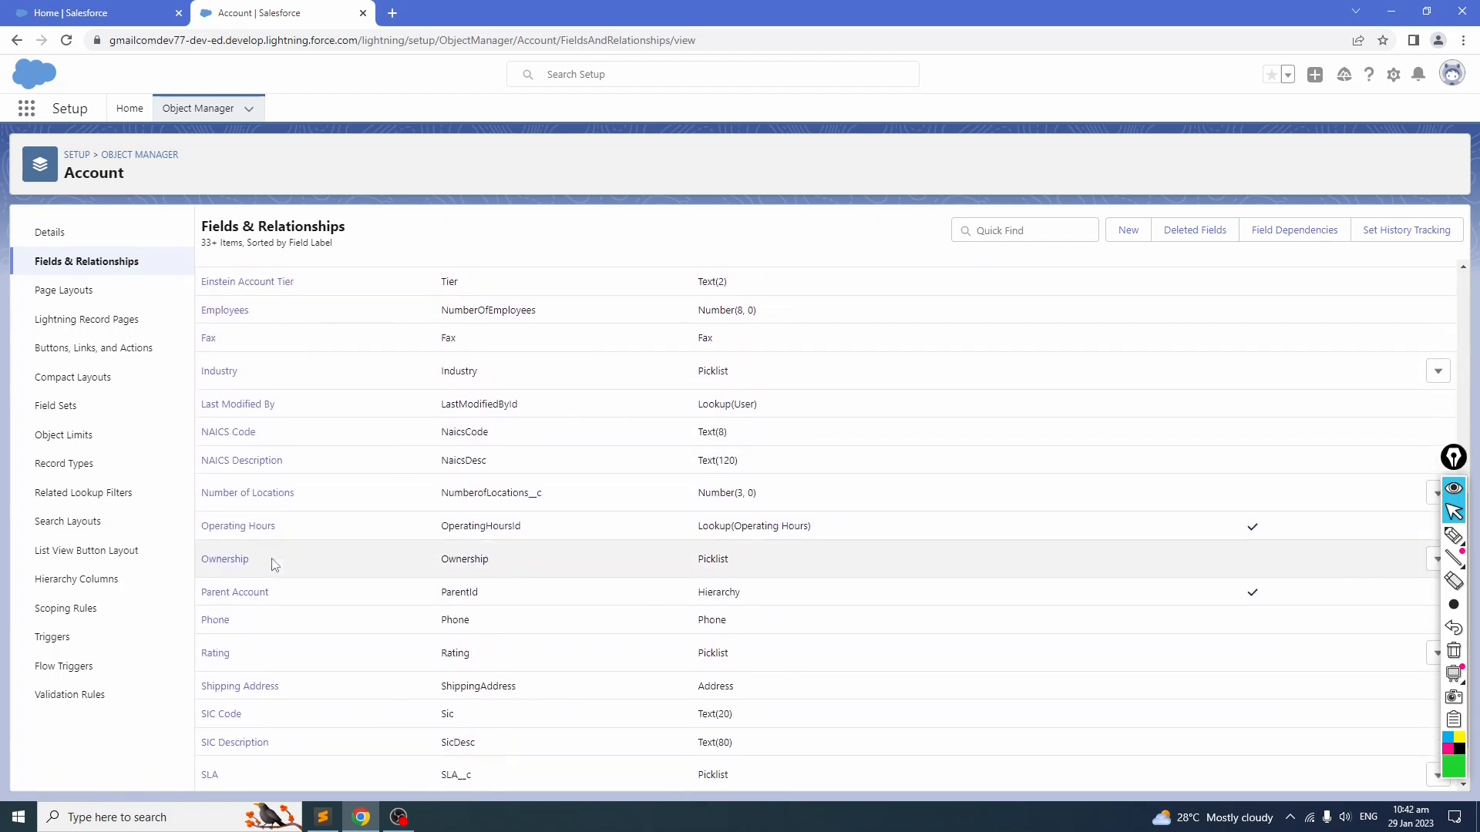
scroll(273, 565, up, 10)
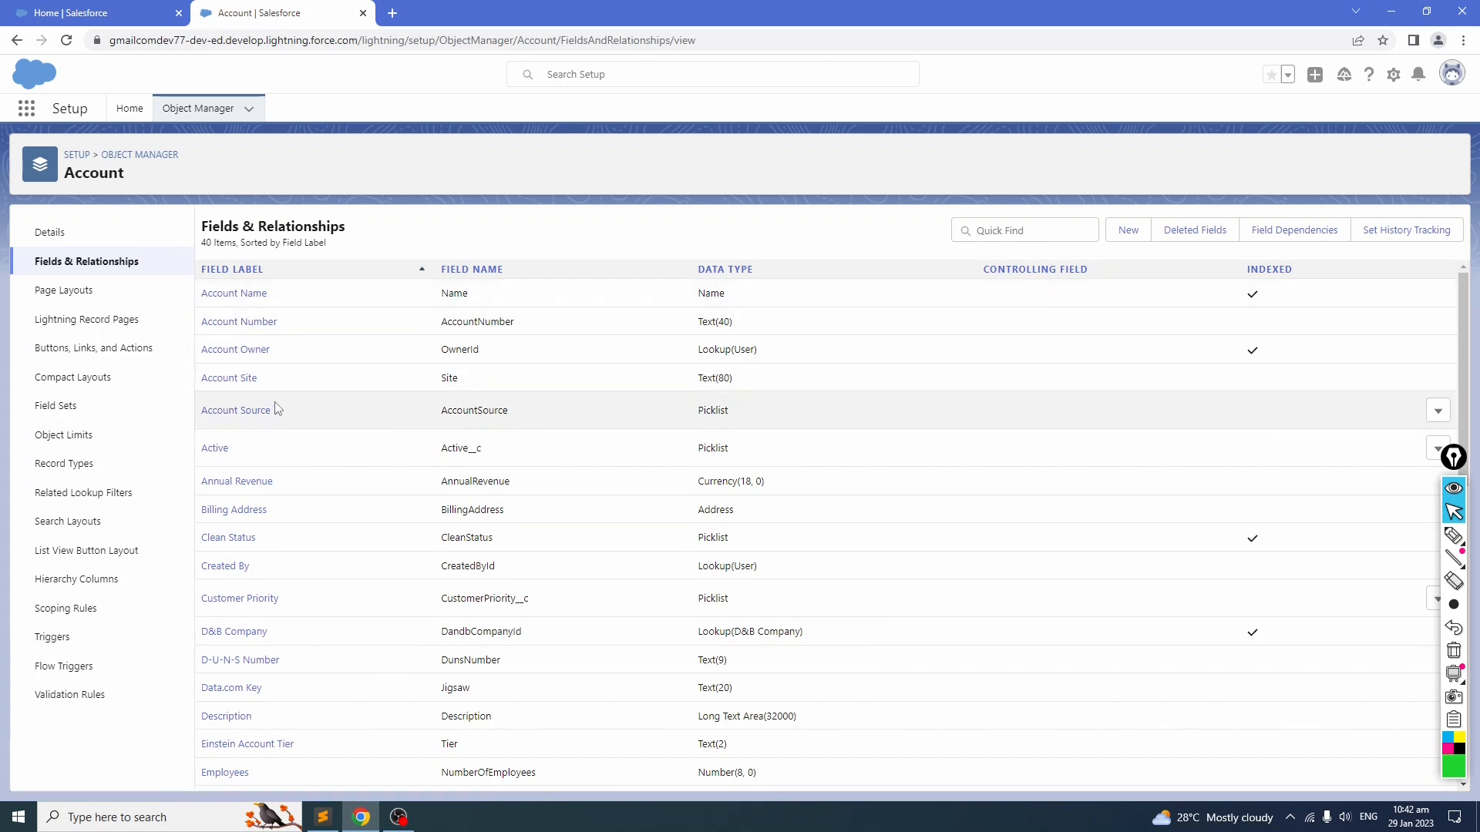
Step: Return to the home tab and open the Sales app by searching "Sales" in the App Launcher
click(106, 22)
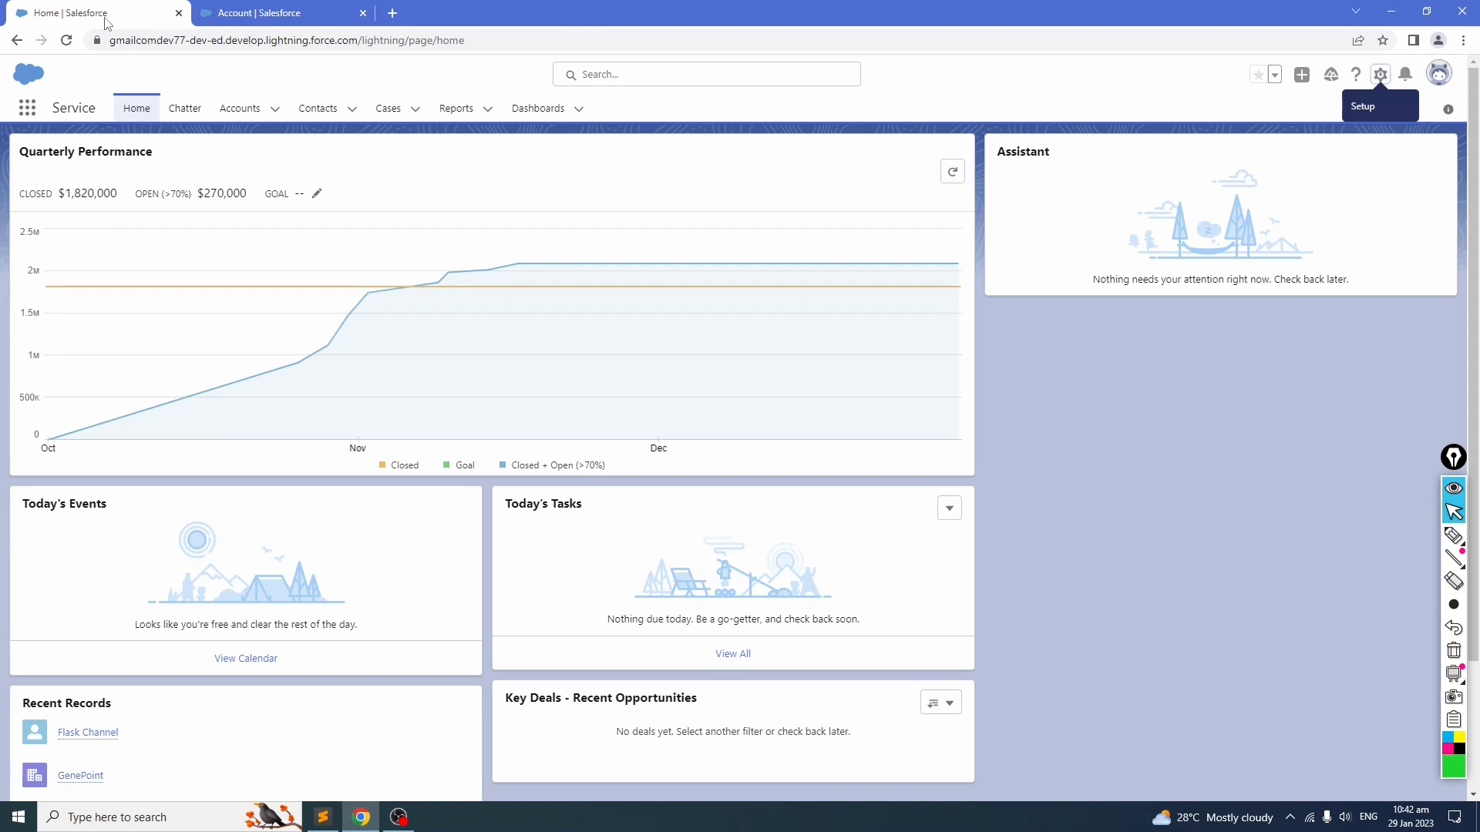
click(29, 111)
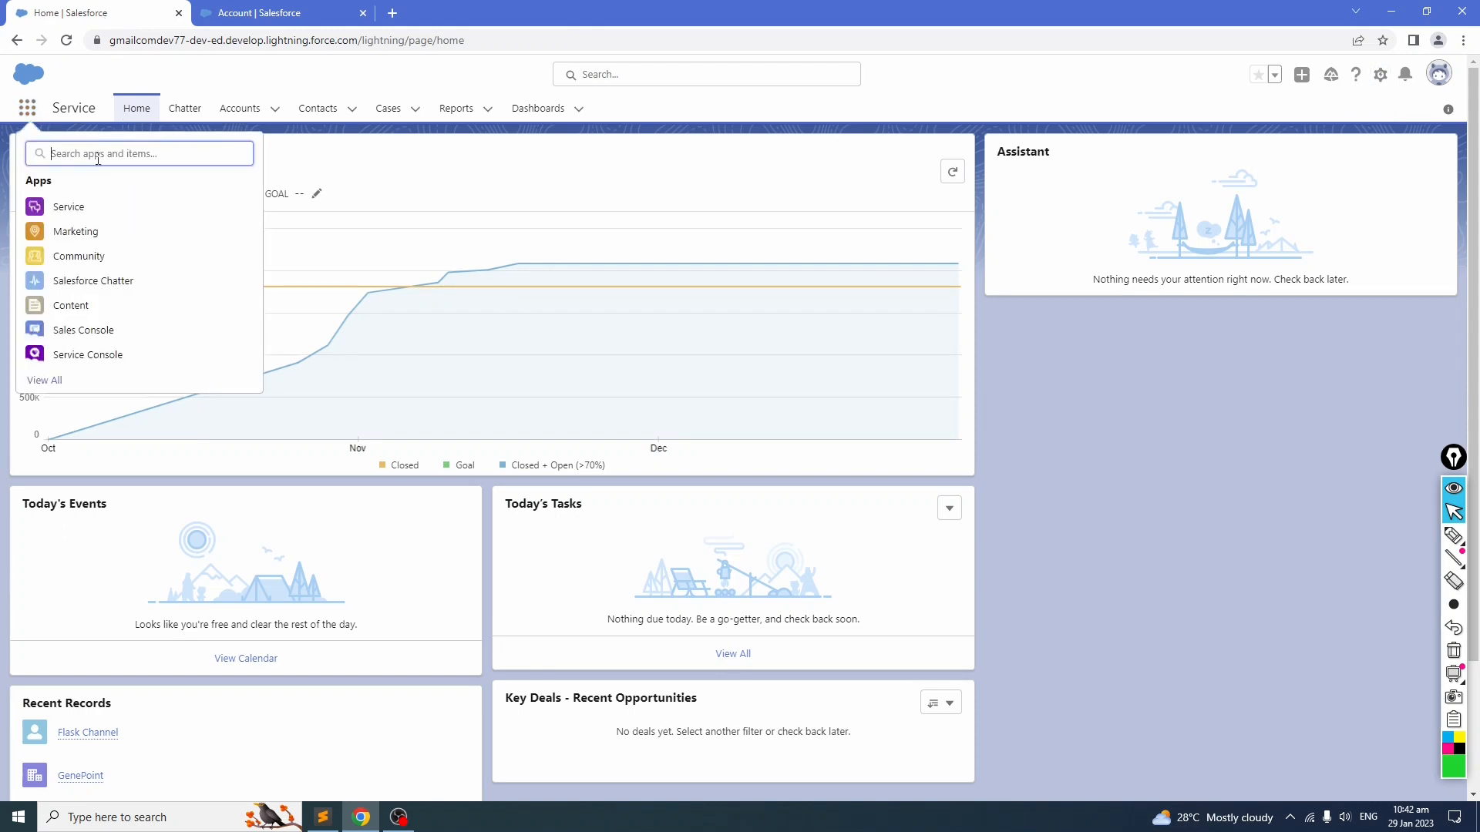
text(sa)
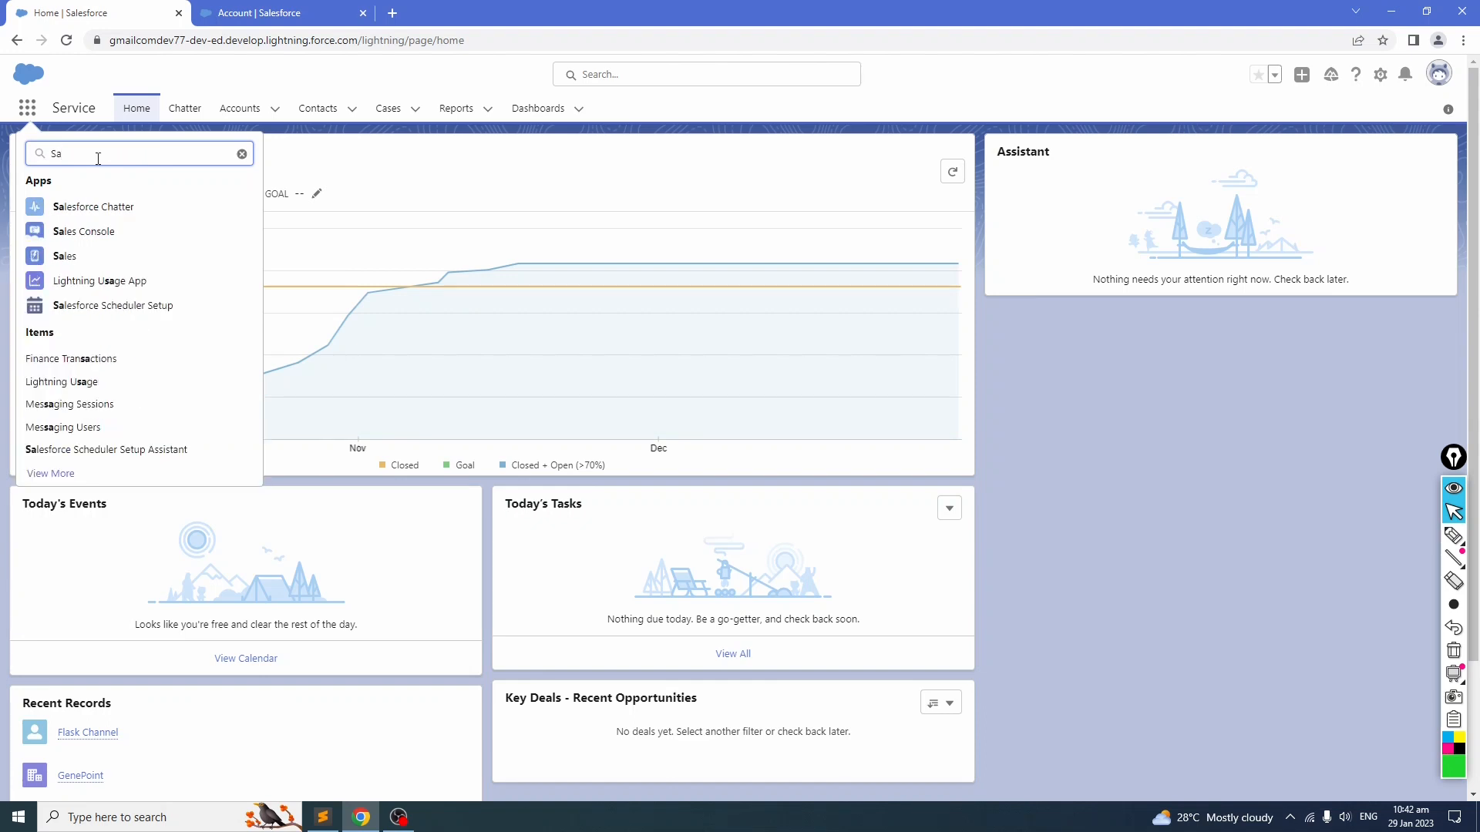
text(les)
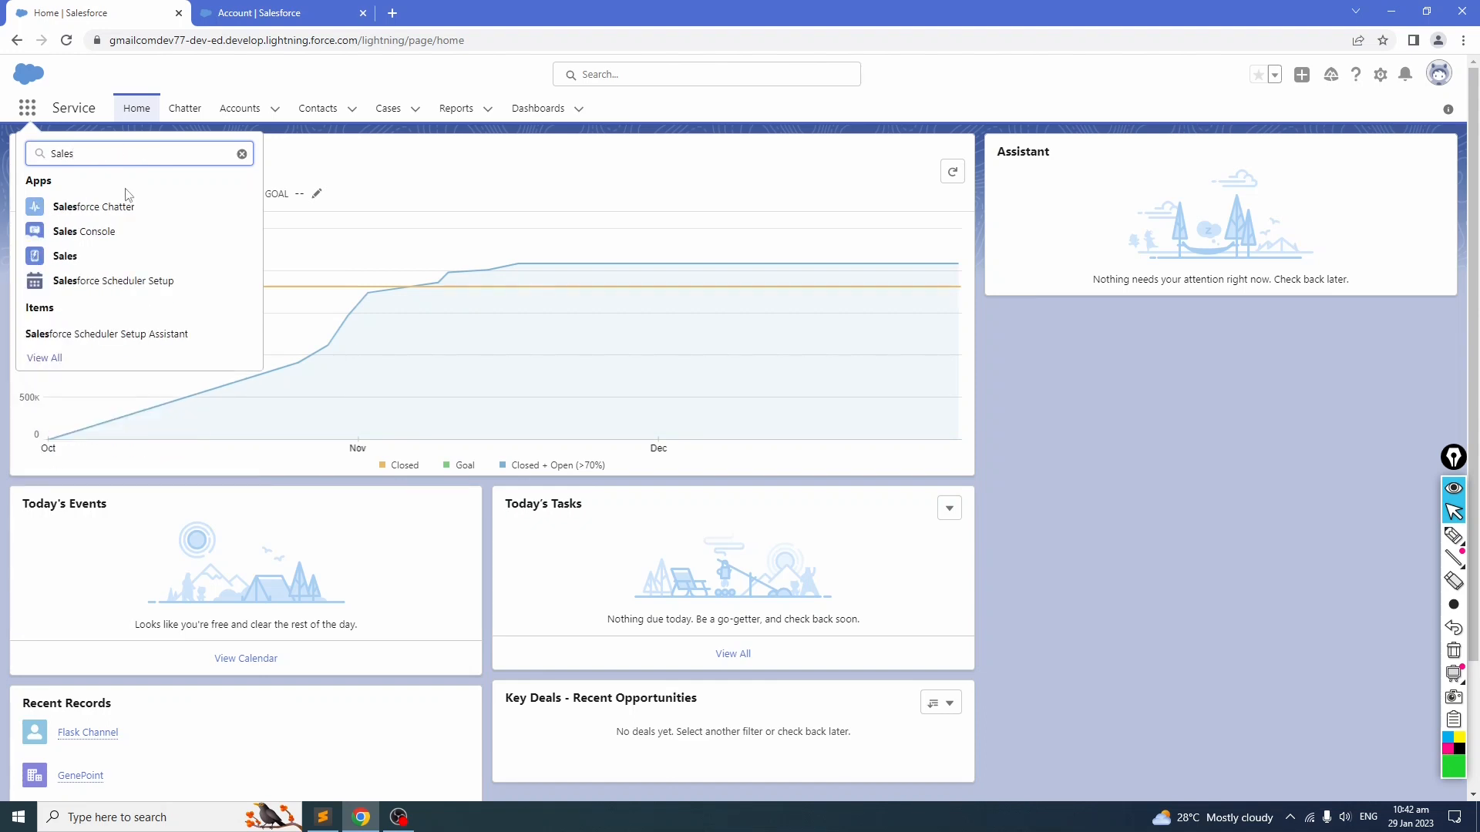
click(63, 257)
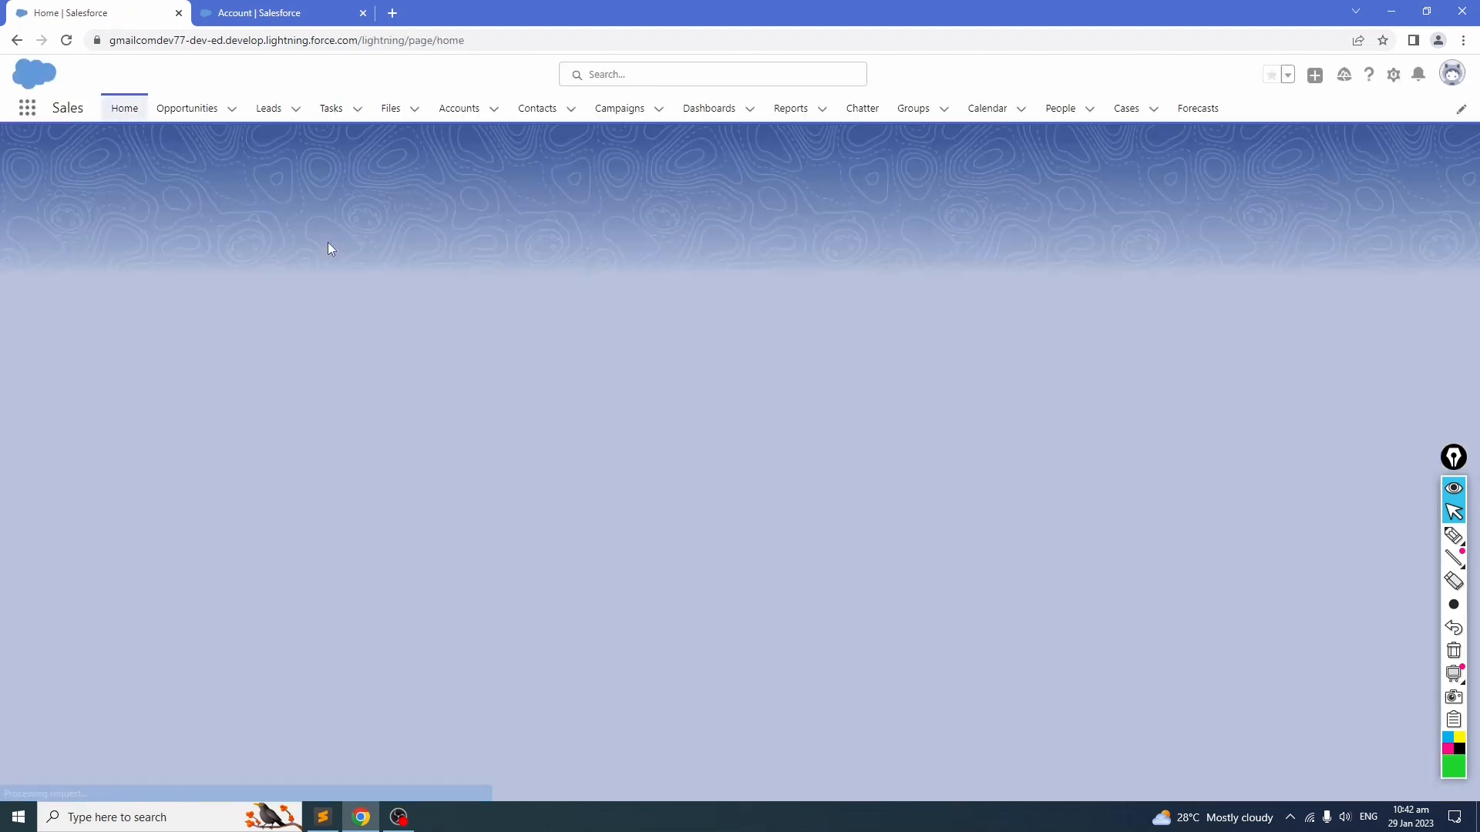
Step: Open the Sample Account for Entitlements record's Details from the Accounts tab and compare them with the Account field list in Setup
click(456, 110)
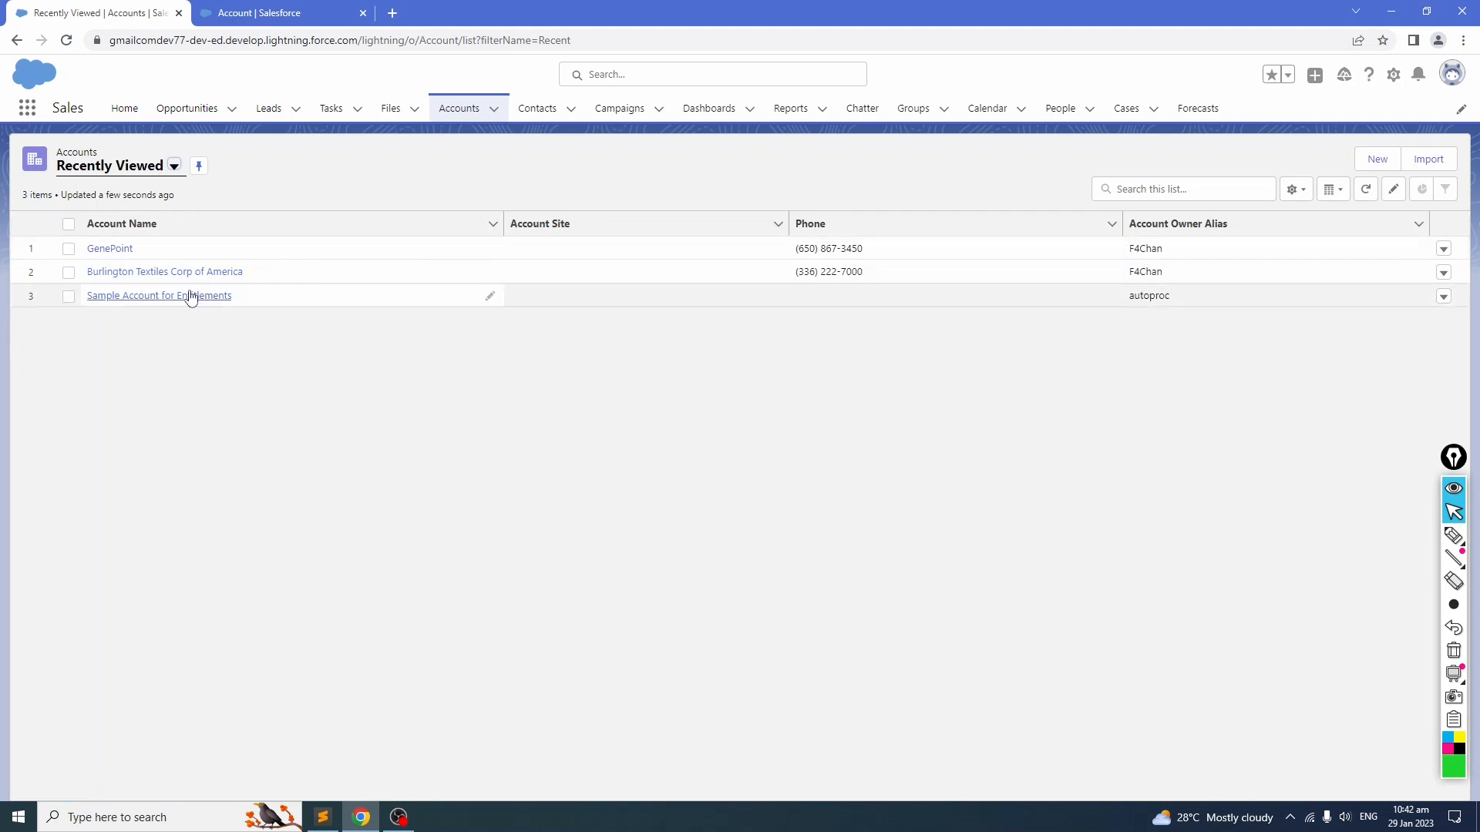
click(190, 296)
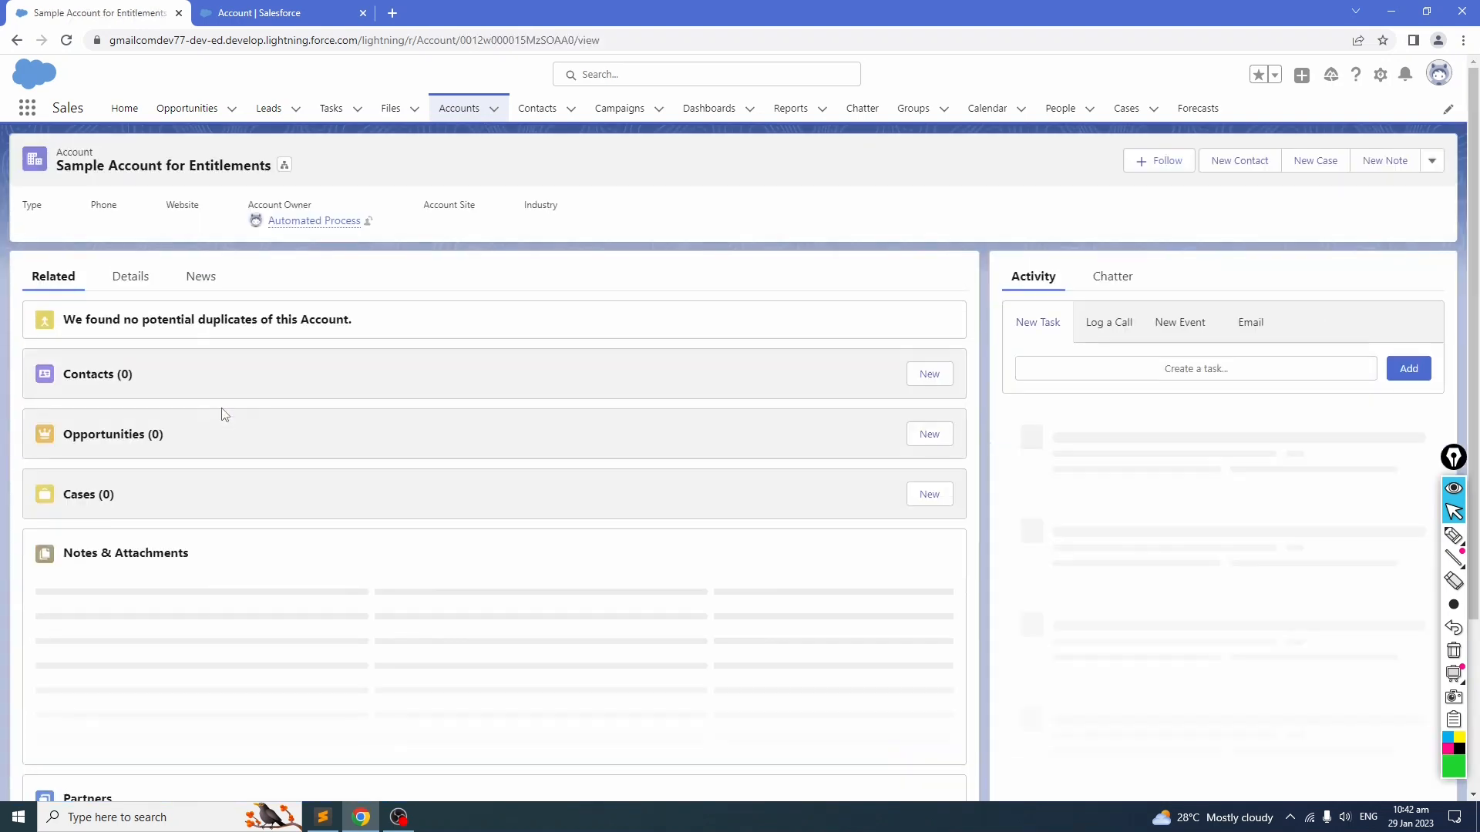
click(130, 283)
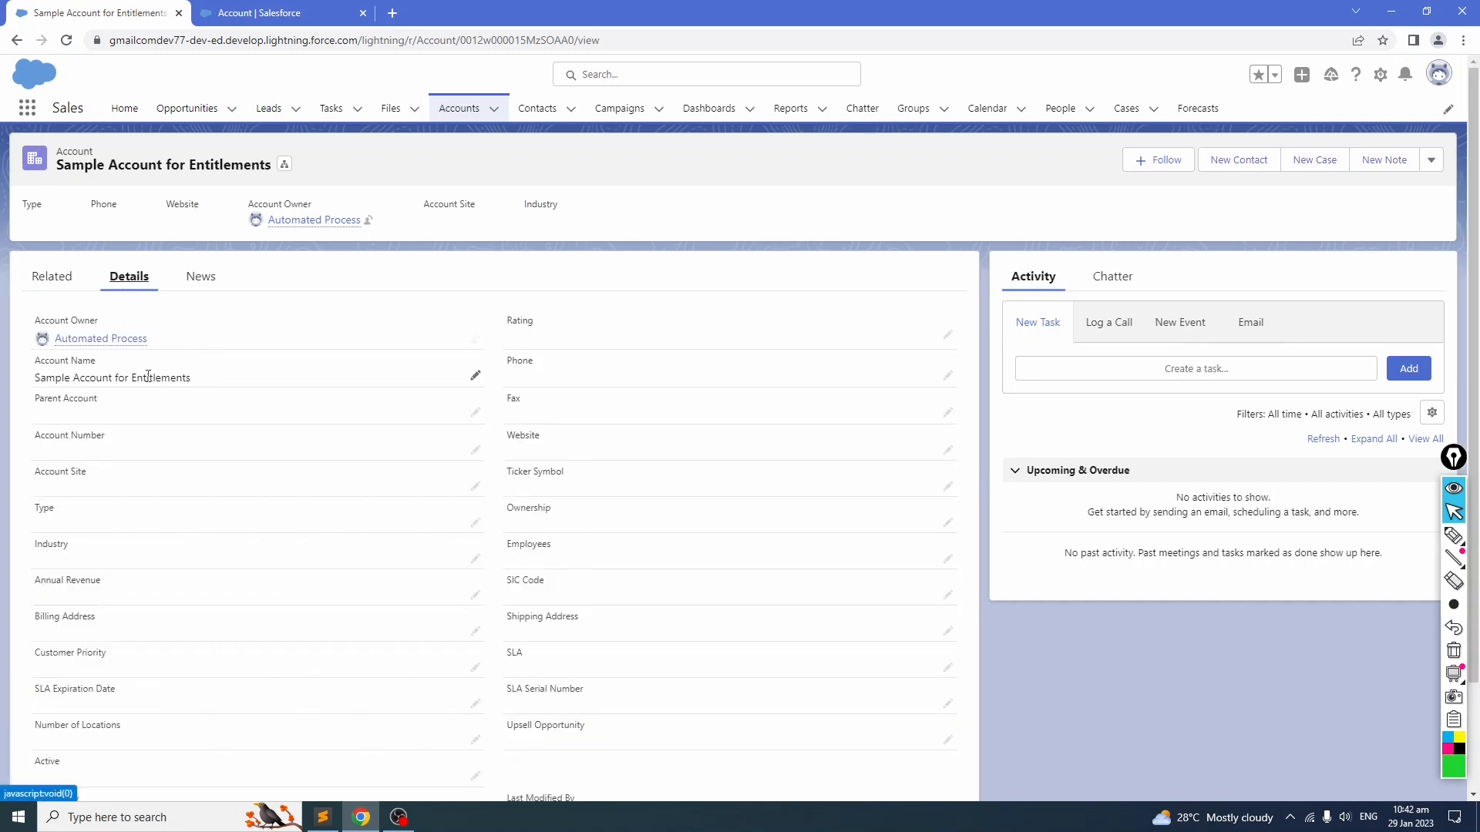
click(286, 15)
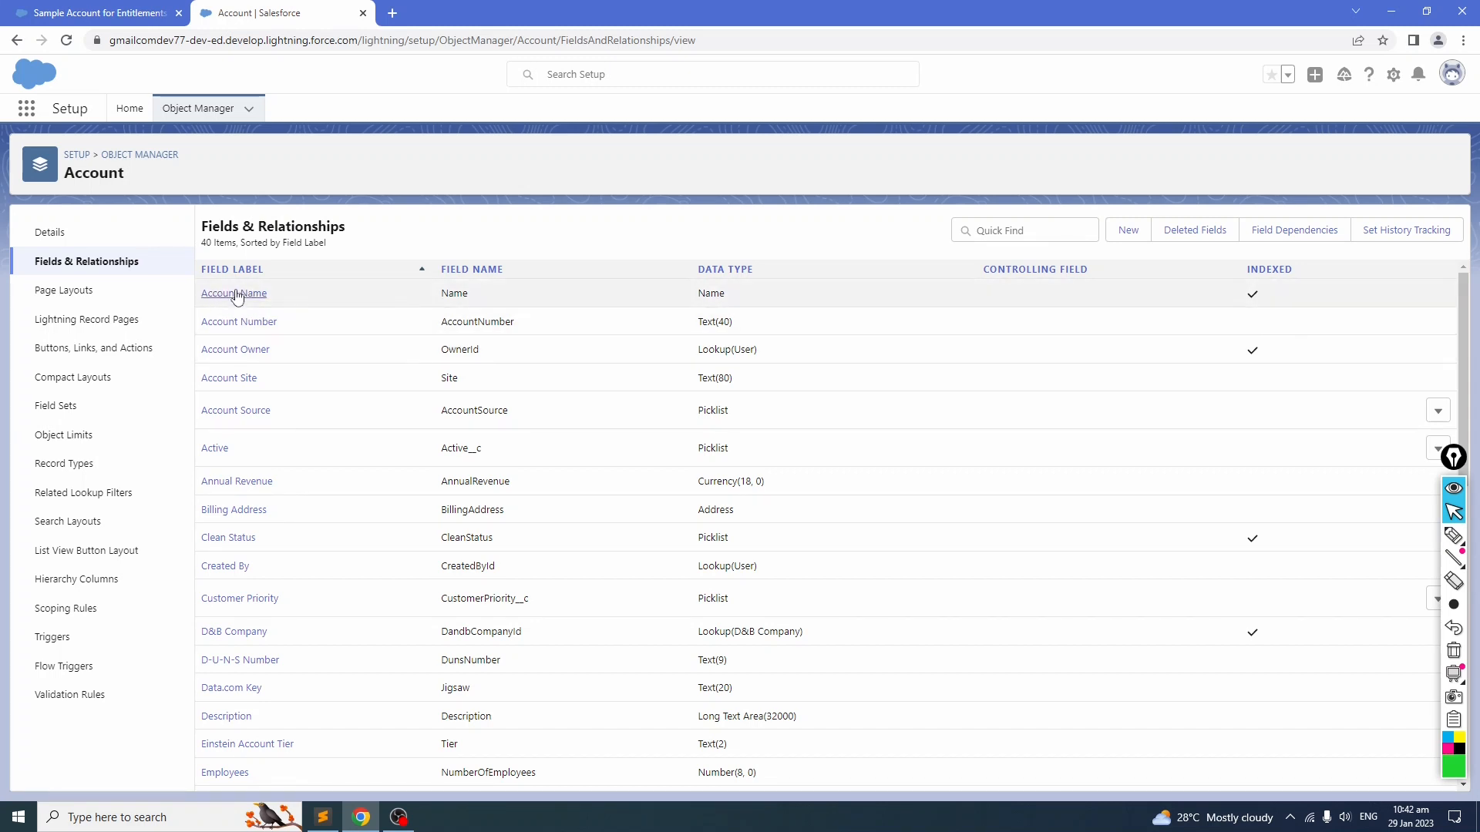
click(105, 7)
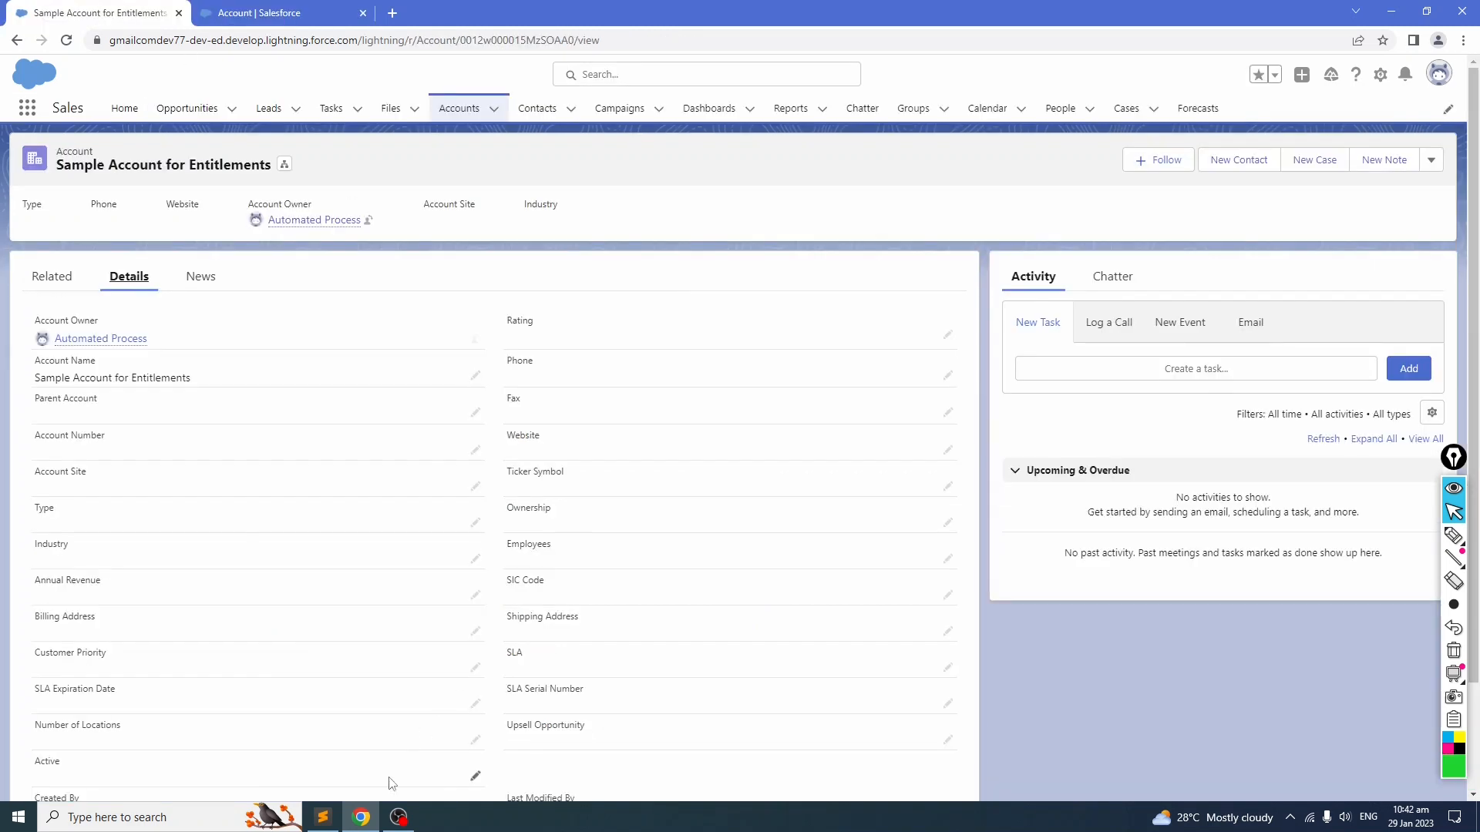
Step: Switch back to the notes and review the sample object relationship diagram between Account, Employee and Dependent
click(322, 817)
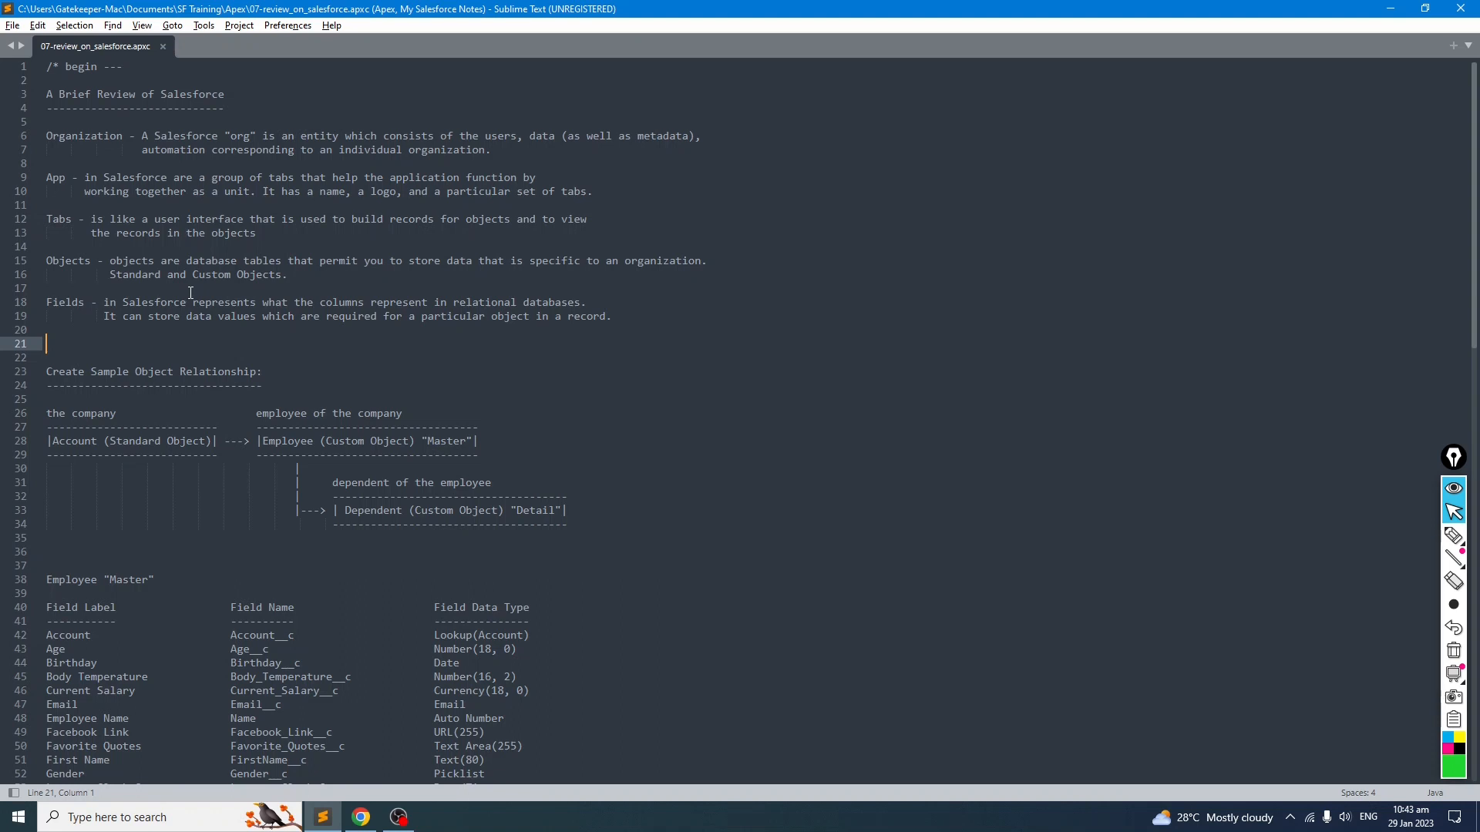
scroll(190, 293, down, 3)
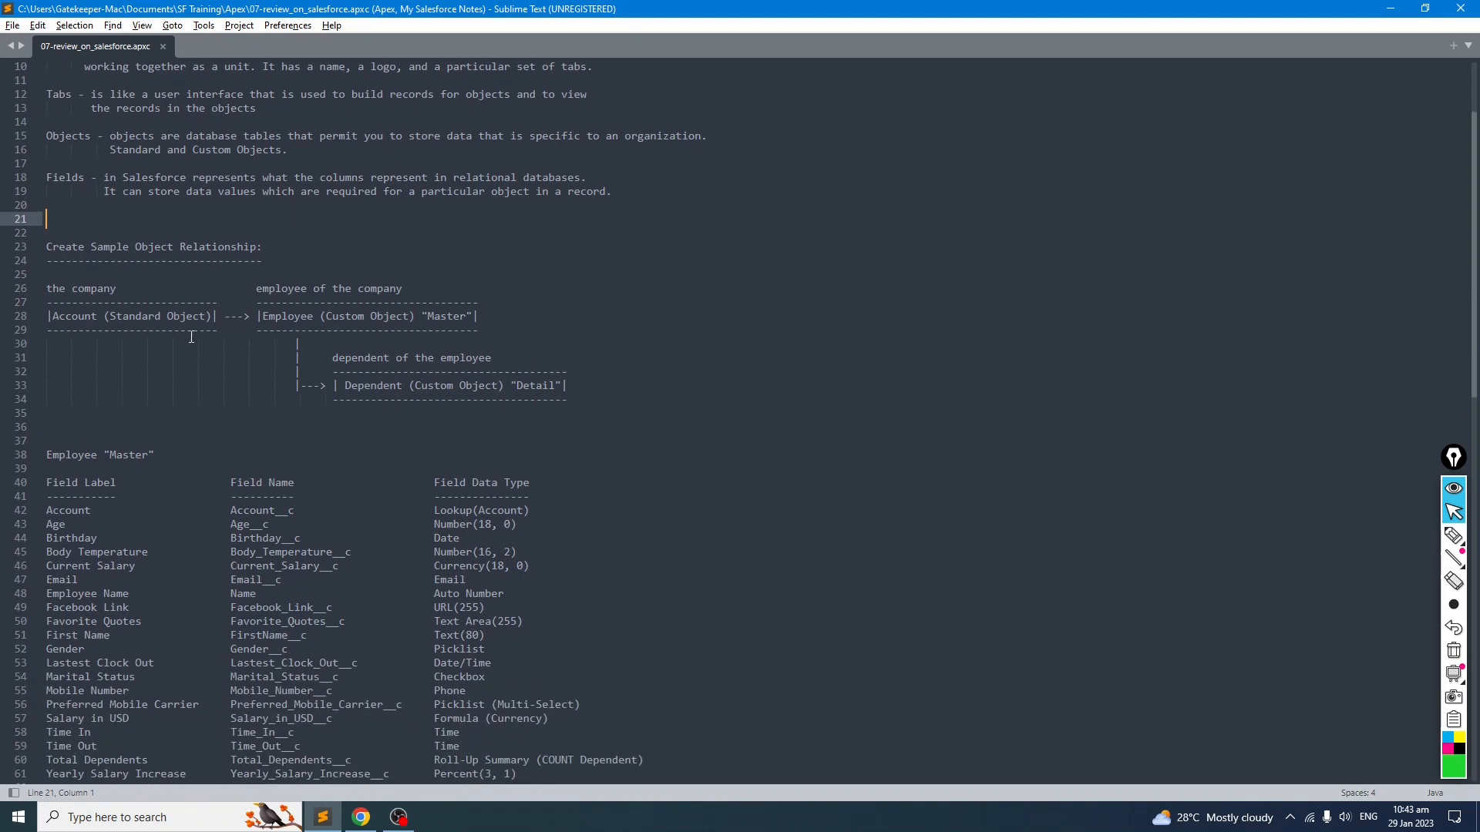
drag(316, 316, 415, 316)
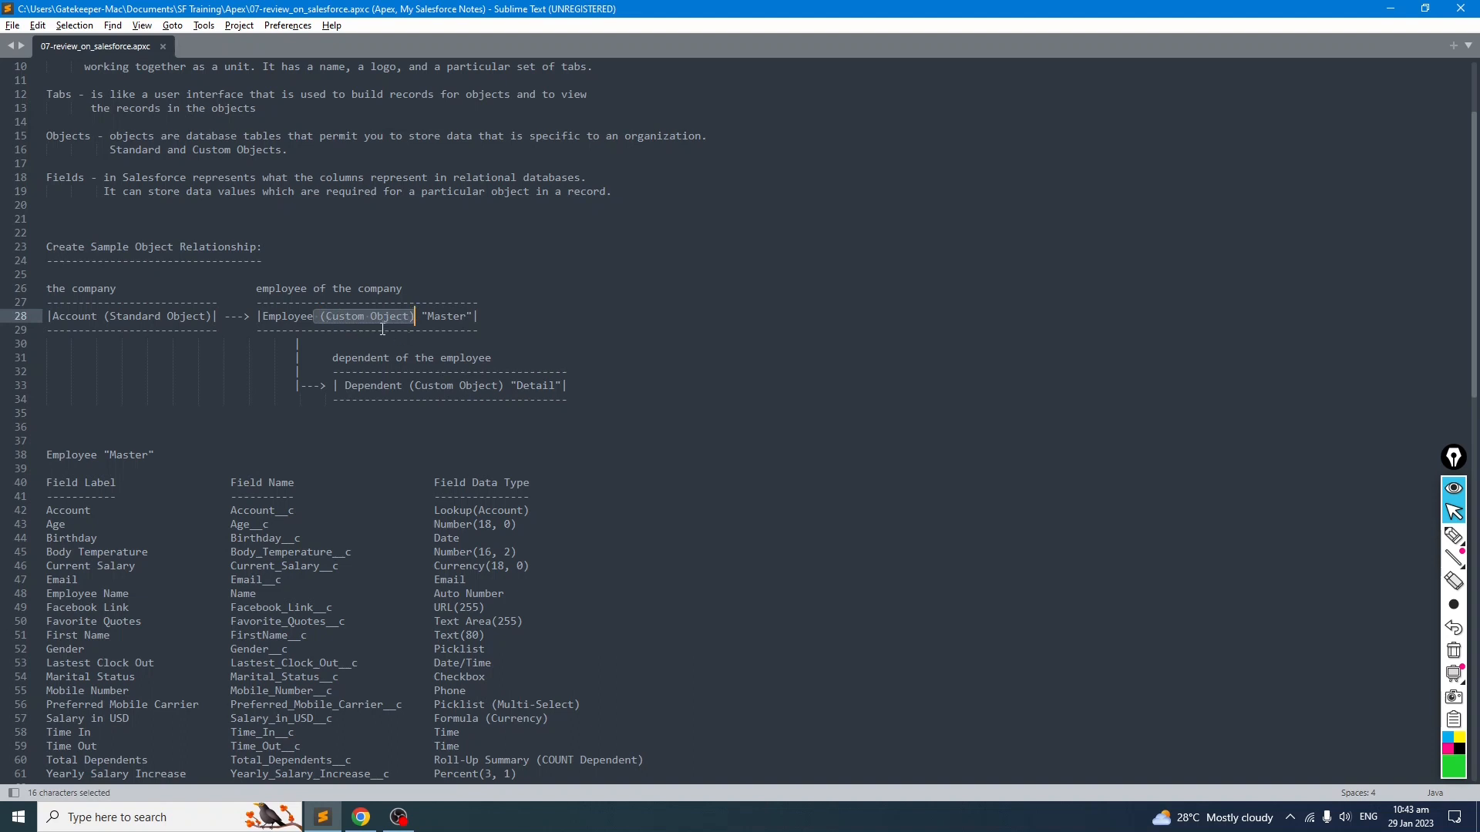
click(300, 344)
drag(49, 288, 570, 416)
click(445, 445)
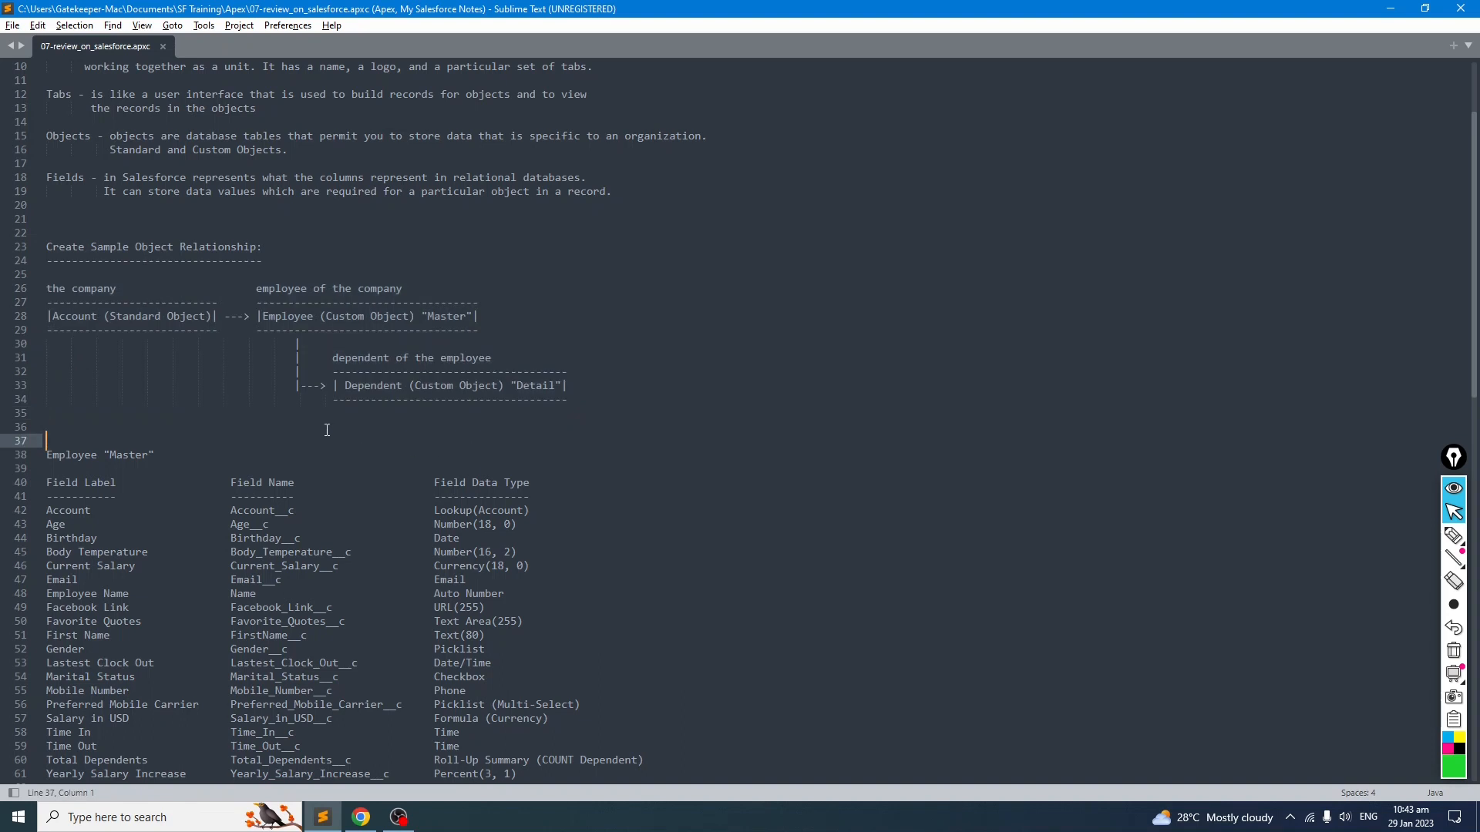
Step: Scroll through and review the Employee "Master" and Dependent "Detail" field tables in the notes
scroll(327, 430, down, 3)
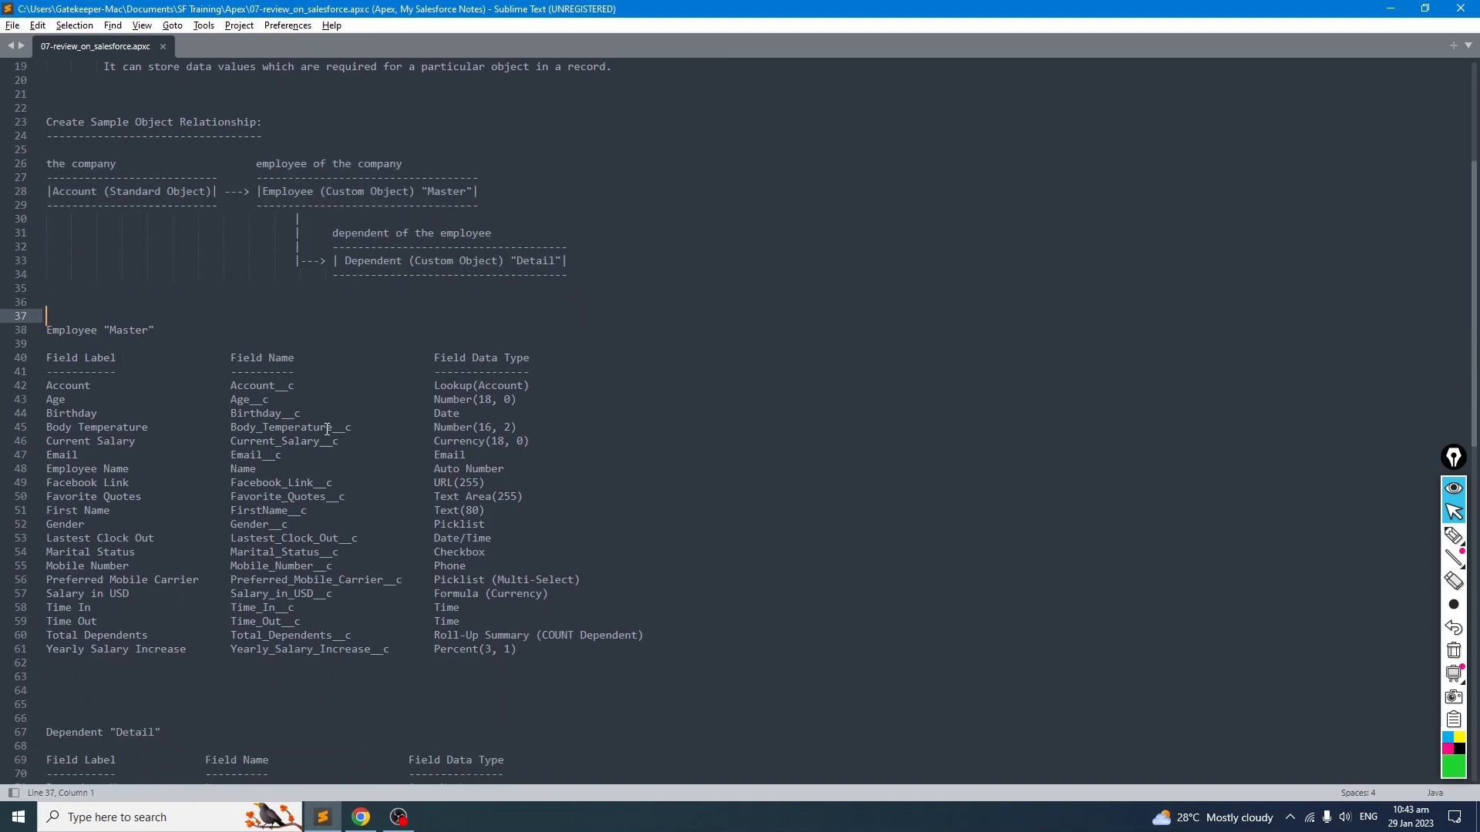
scroll(327, 429, down, 2)
drag(54, 246, 145, 249)
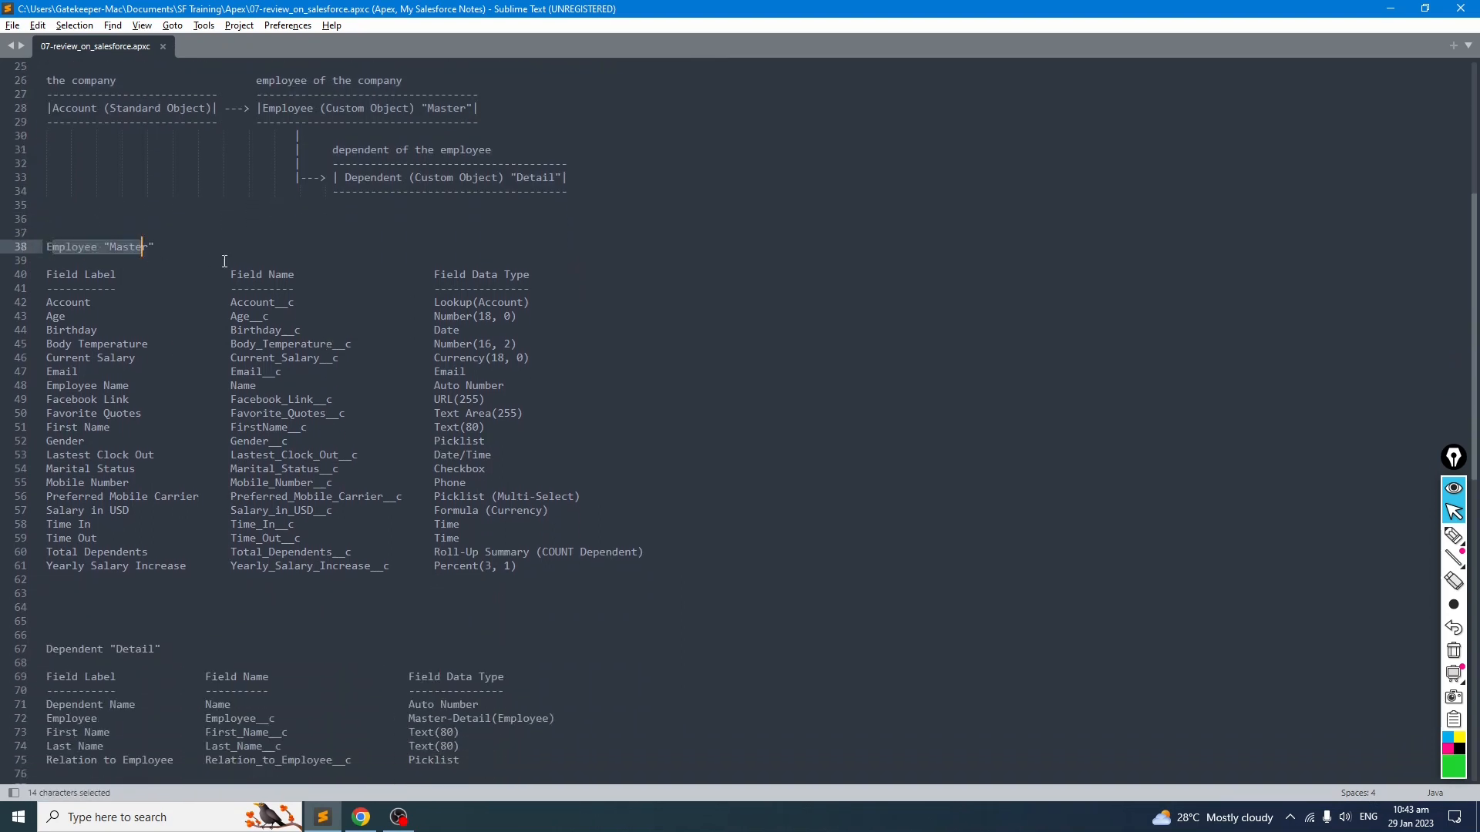
scroll(165, 539, down, 3)
drag(59, 525, 176, 522)
click(249, 516)
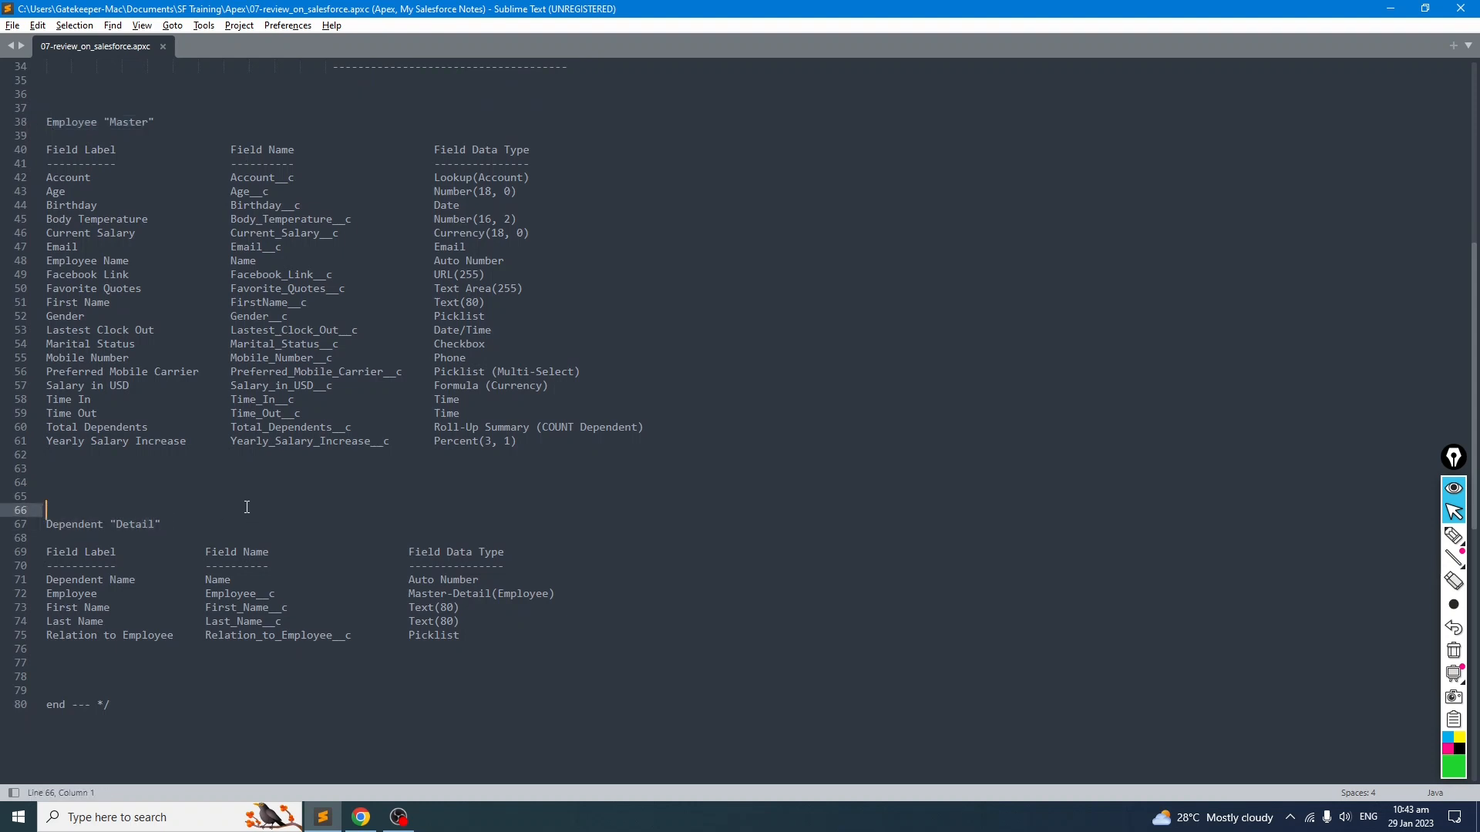
scroll(247, 507, up, 2)
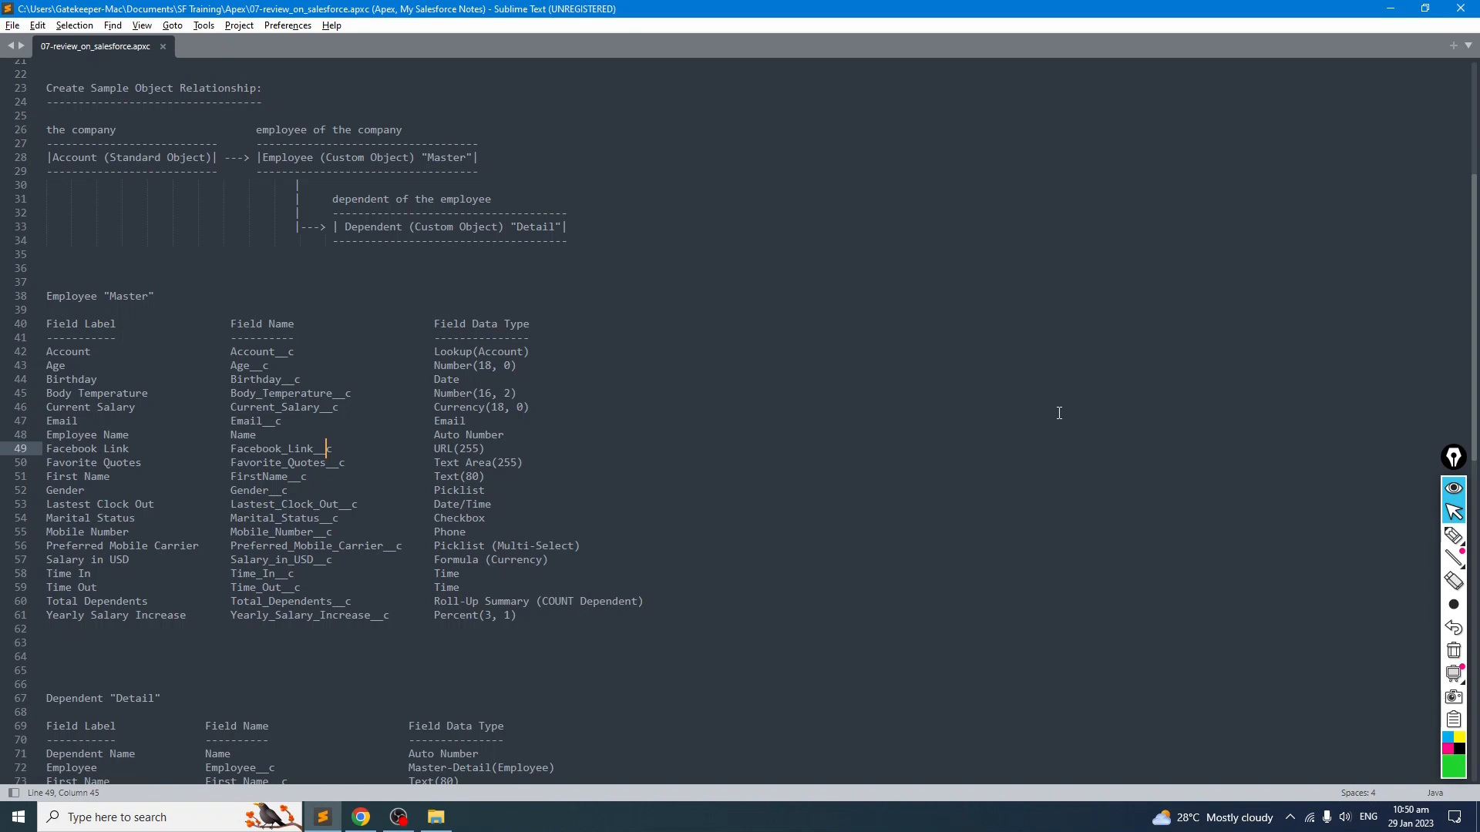
click(1453, 535)
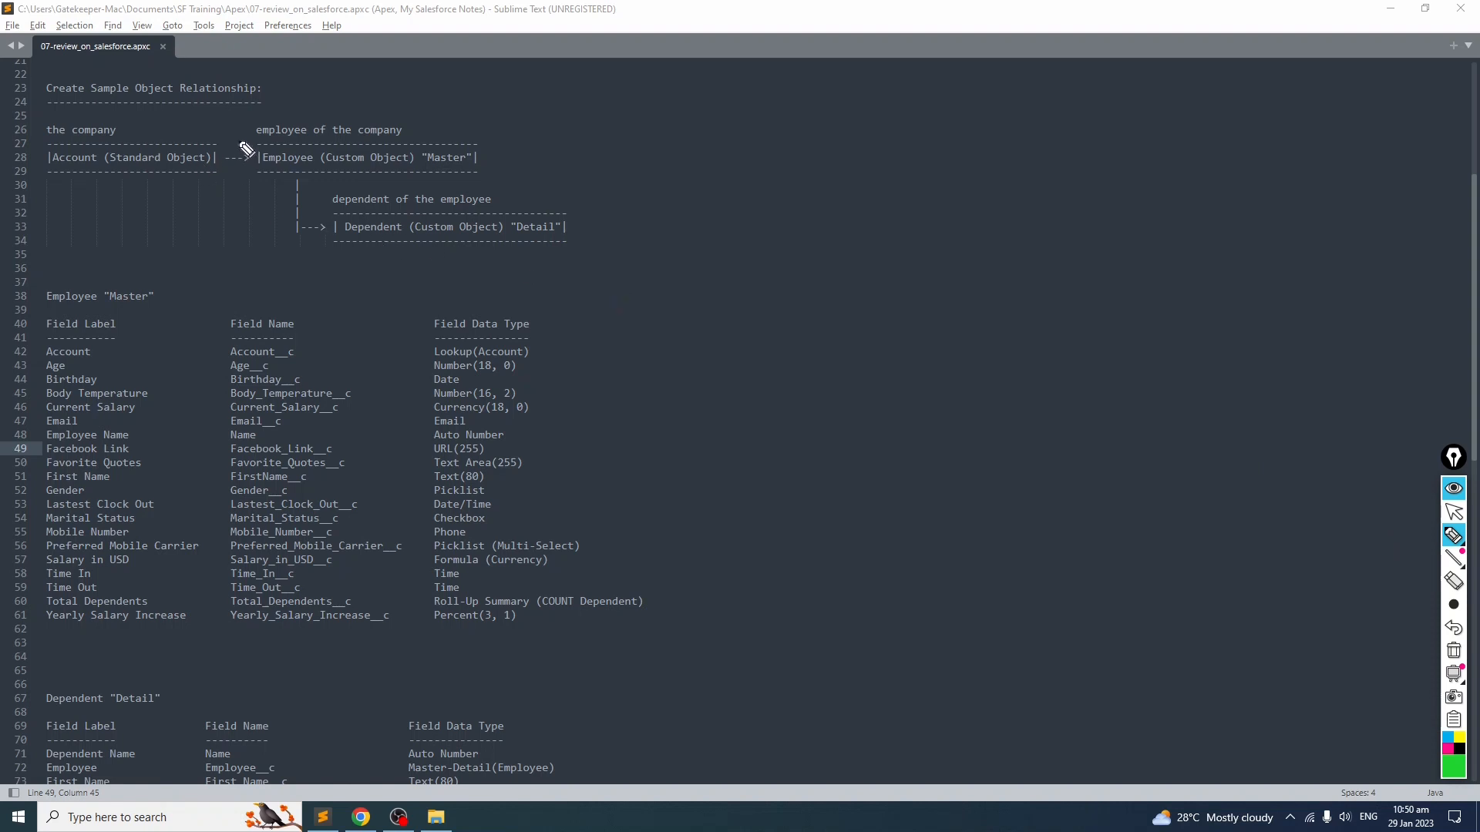
click(49, 173)
drag(49, 173, 206, 180)
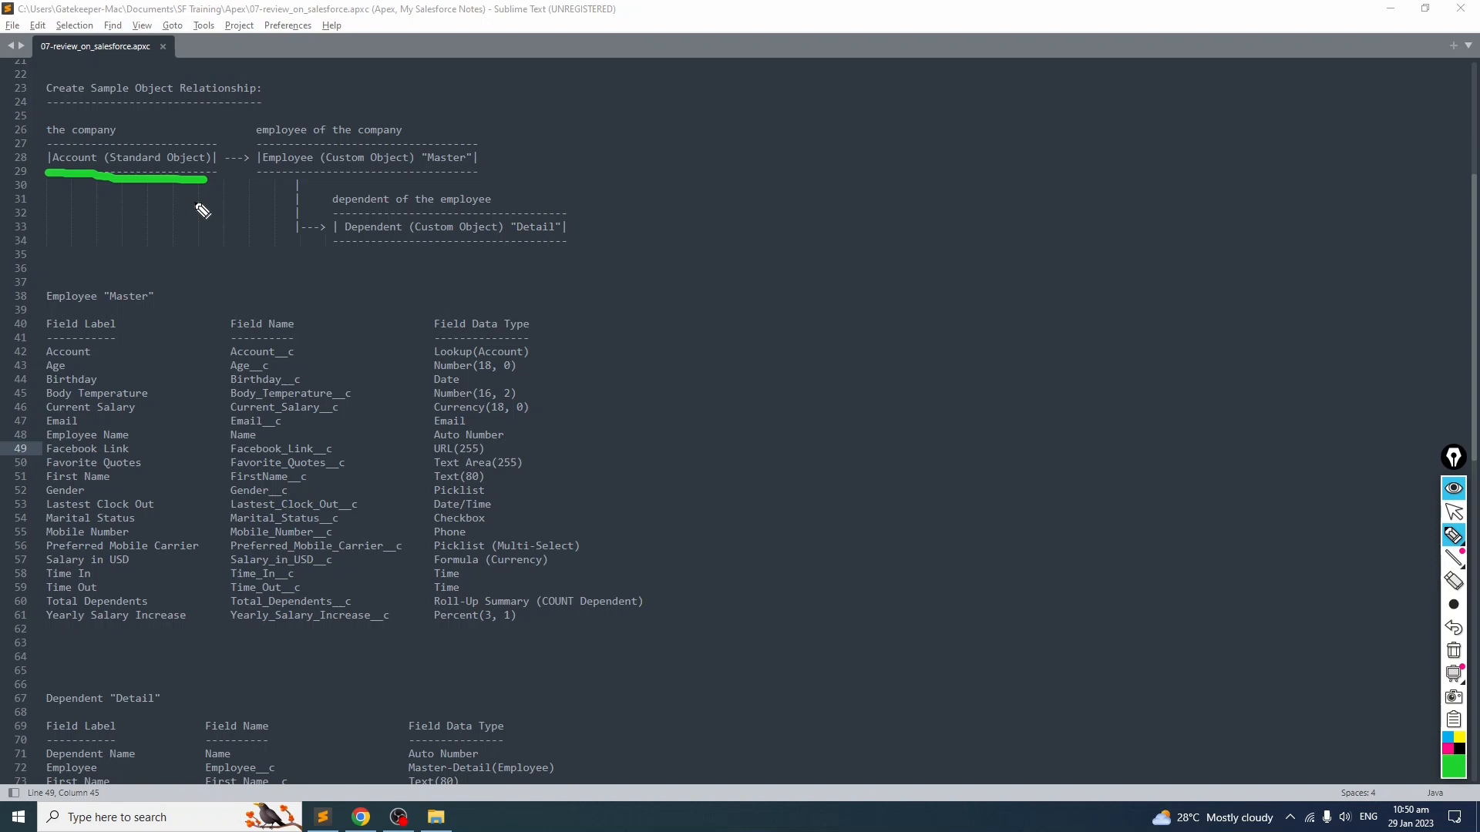
drag(258, 174, 495, 177)
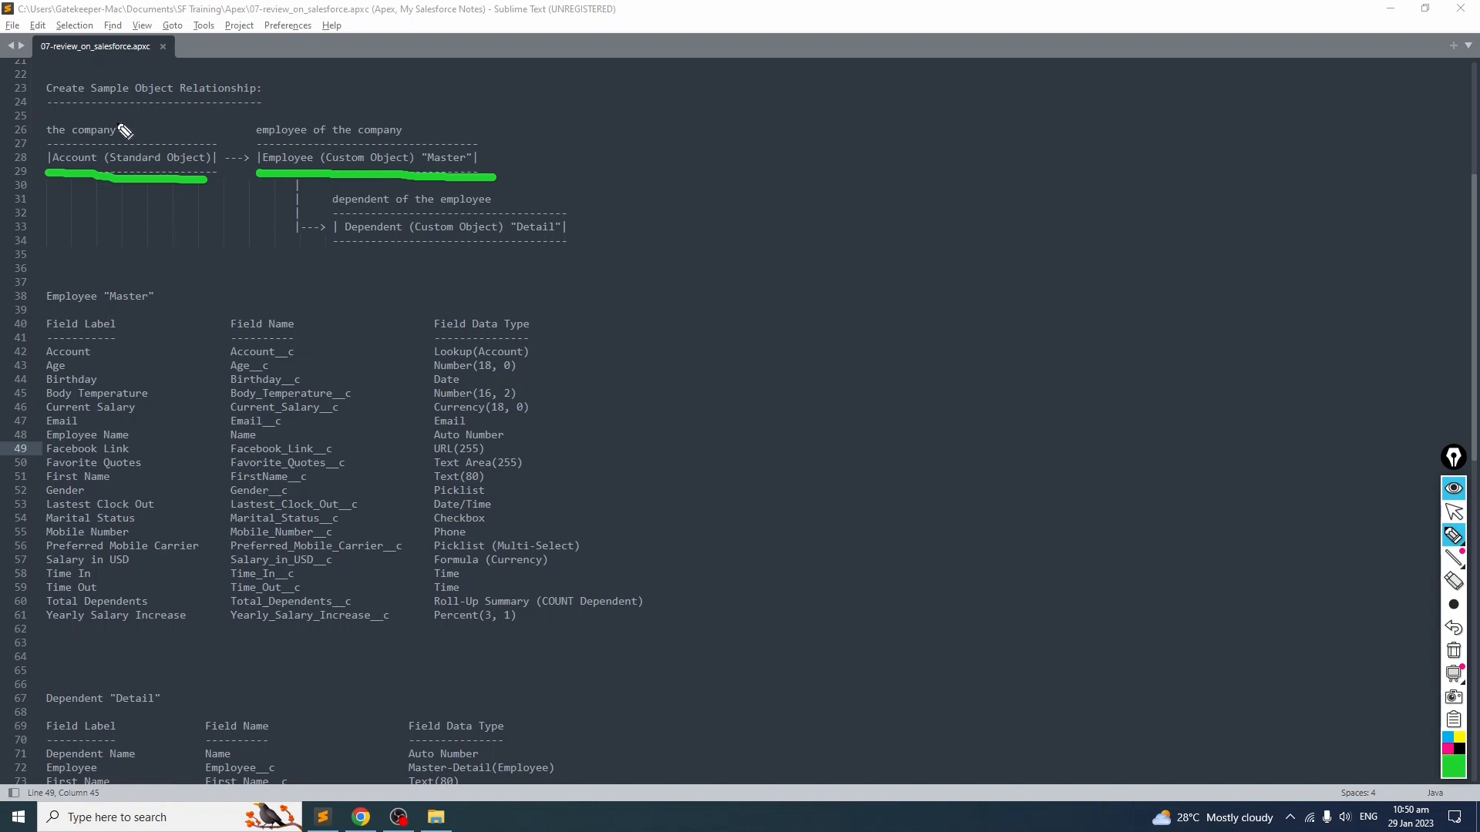
mouse_move(123, 117)
mouse_down()
mouse_move(55, 114)
mouse_move(75, 151)
mouse_move(129, 122)
mouse_up()
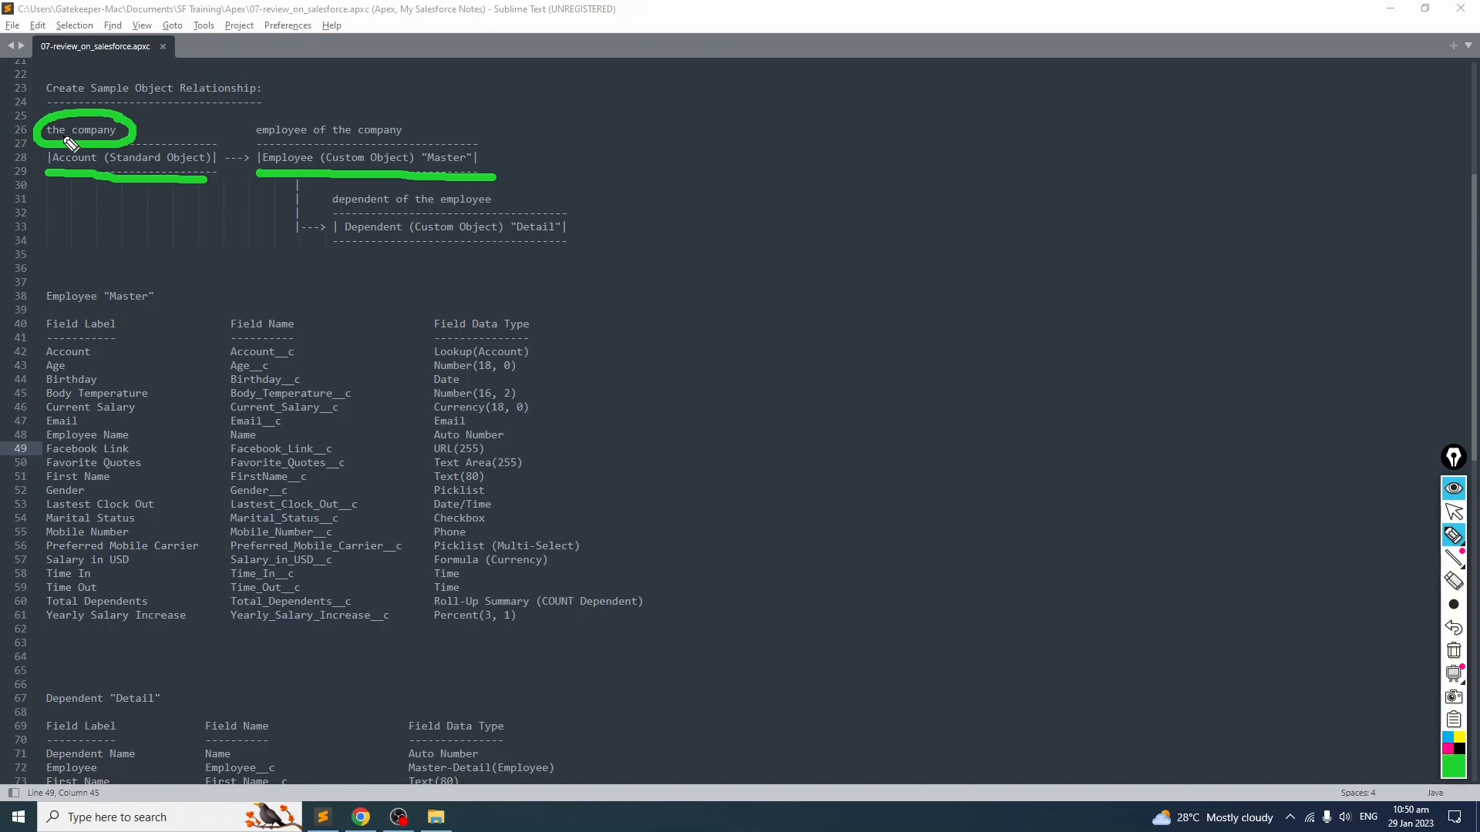
mouse_move(316, 114)
mouse_down()
mouse_move(289, 140)
mouse_move(423, 126)
mouse_move(317, 114)
mouse_up()
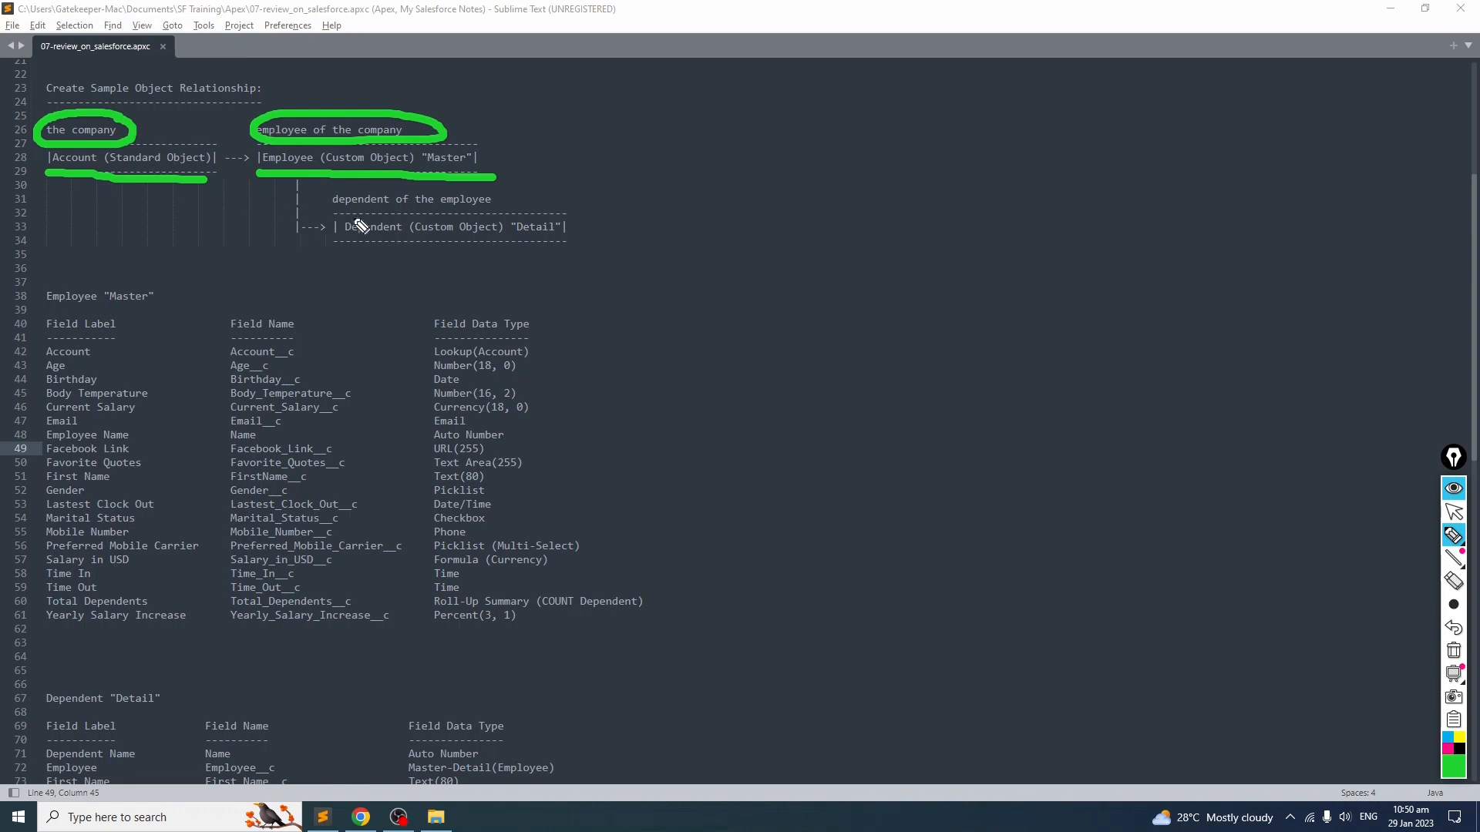
mouse_move(278, 190)
mouse_down()
mouse_move(299, 239)
mouse_move(333, 242)
mouse_move(279, 181)
mouse_move(326, 247)
mouse_move(333, 235)
mouse_up()
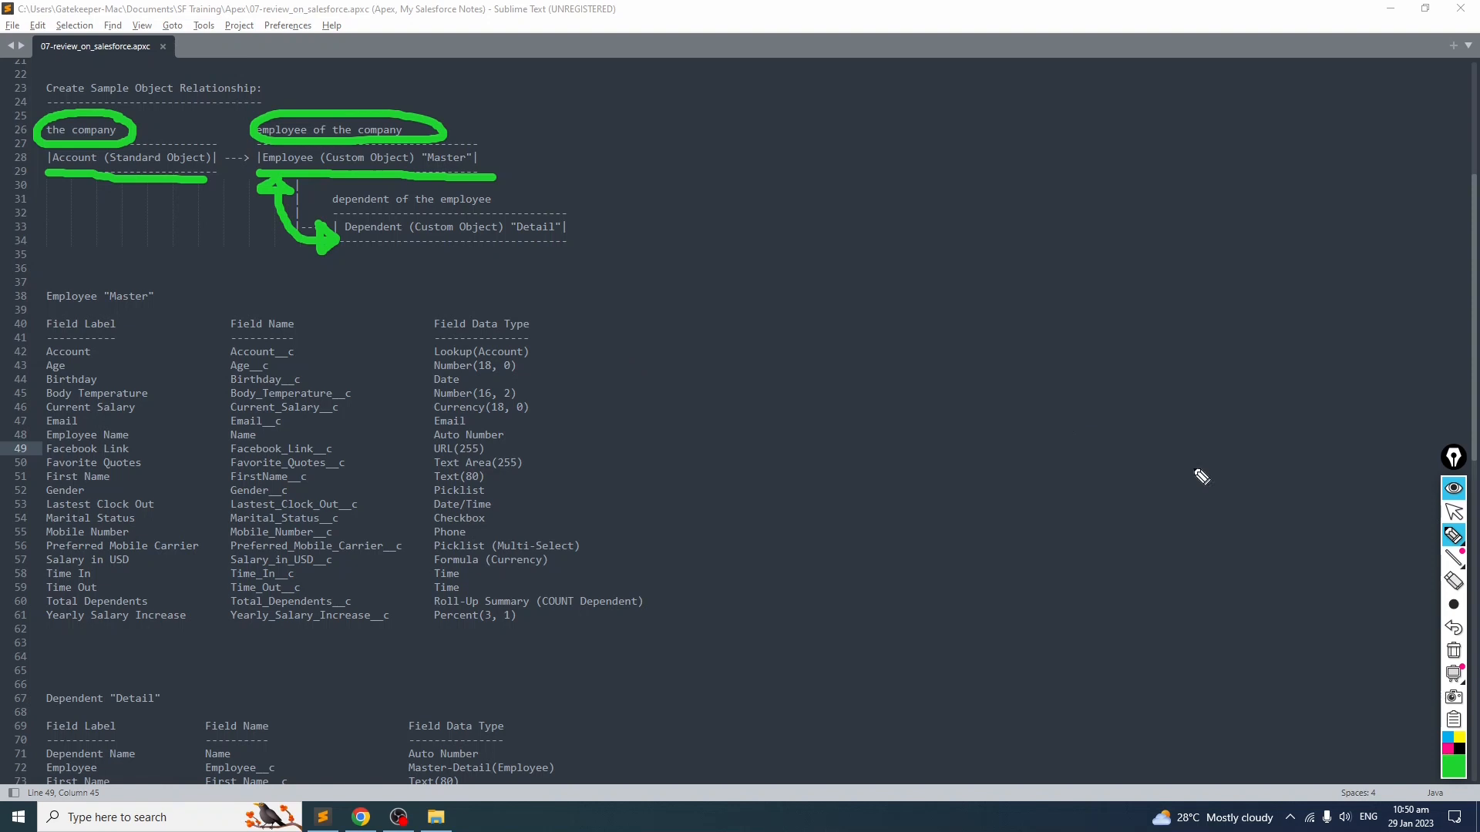
mouse_move(1452, 539)
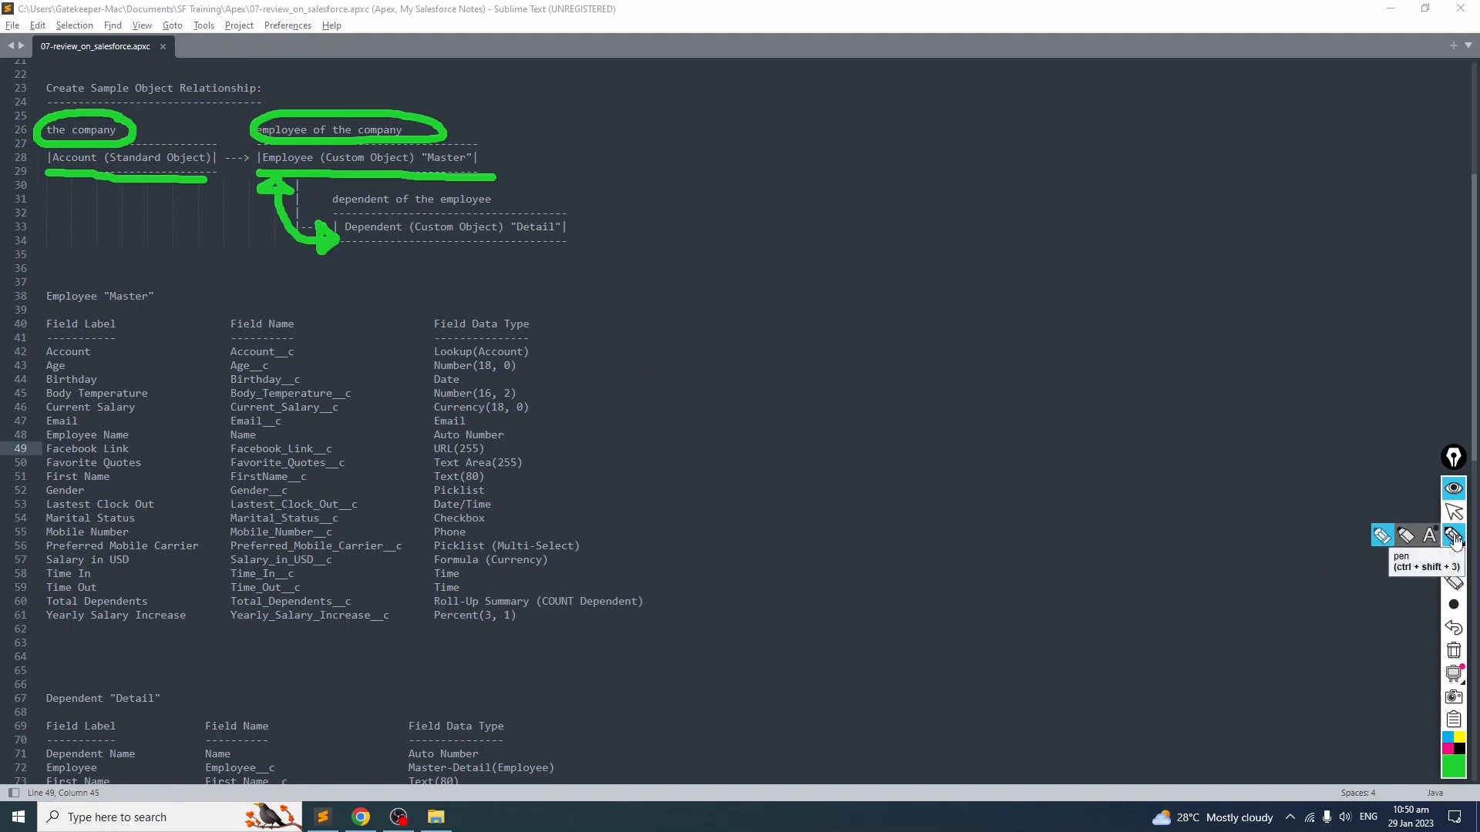
Step: Highlight the Account Lookup(Account) row in the Employee field table of the notes
click(1454, 650)
click(1455, 513)
scroll(629, 301, down, 1)
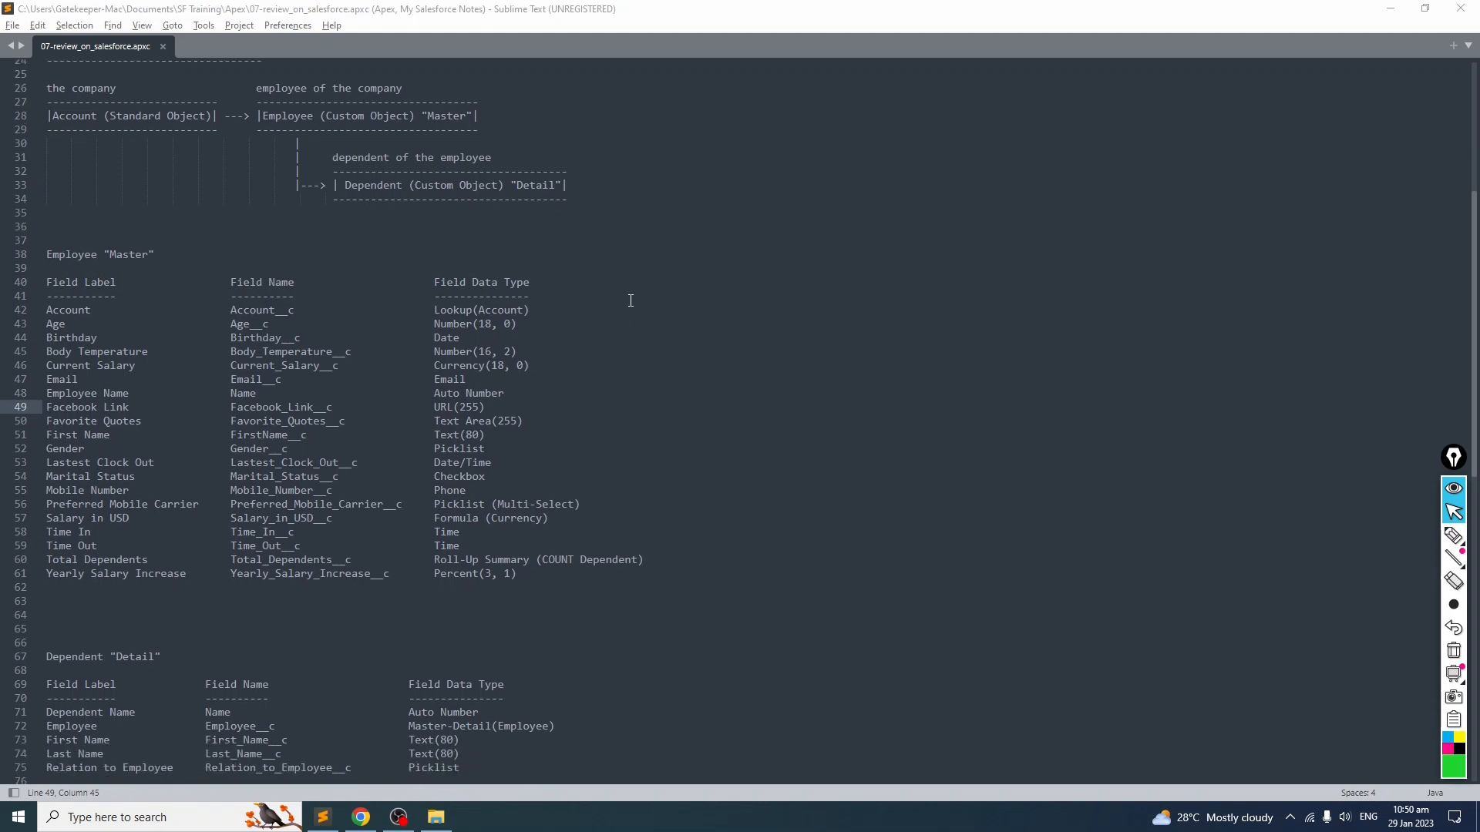
scroll(627, 298, up, 1)
scroll(628, 298, down, 1)
drag(539, 310, 43, 312)
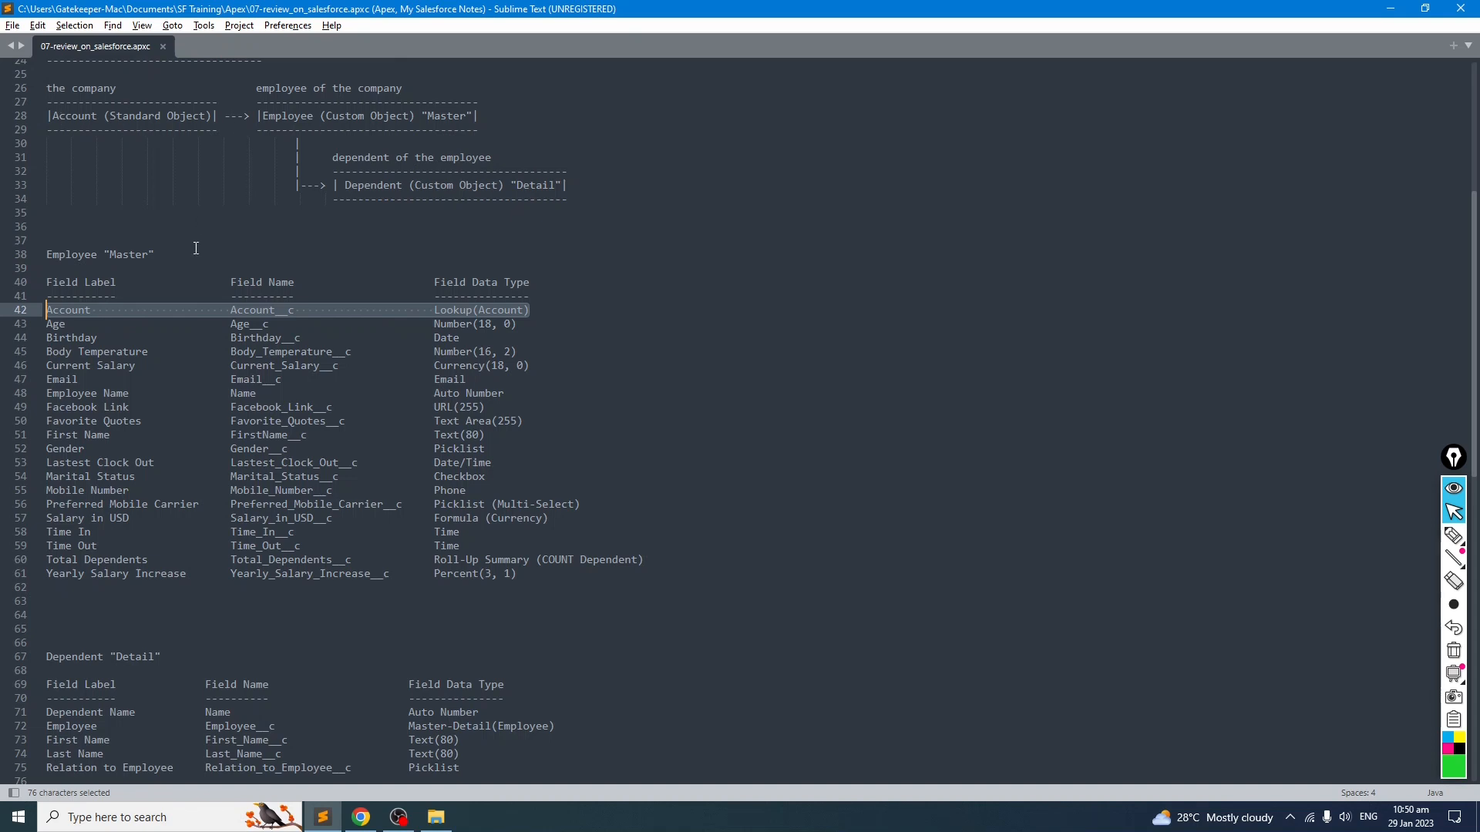
click(222, 376)
drag(548, 309, 434, 311)
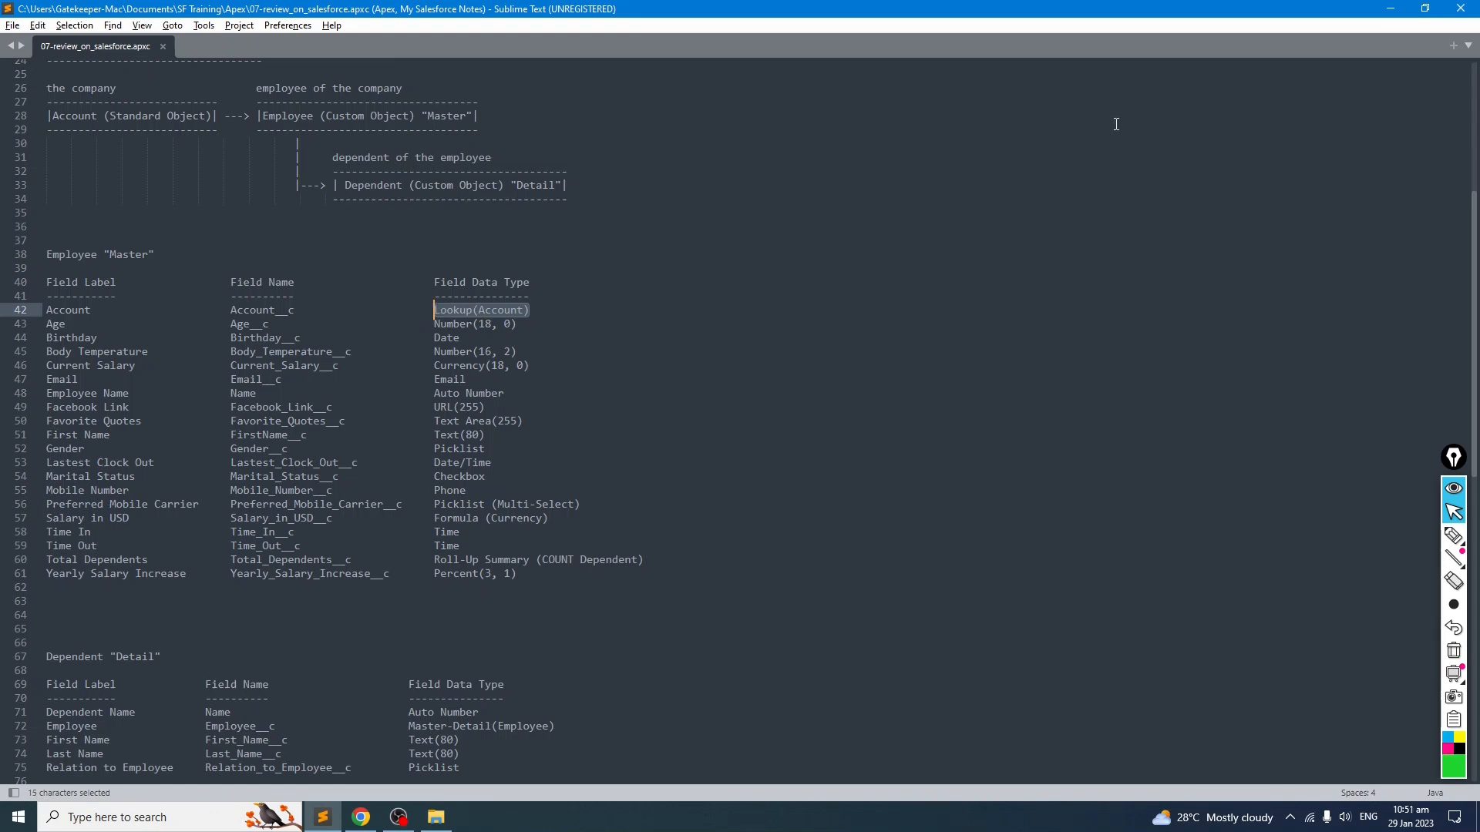
Step: Switch to the browser and start a new custom object from the Object Manager in Setup
click(1390, 9)
click(361, 817)
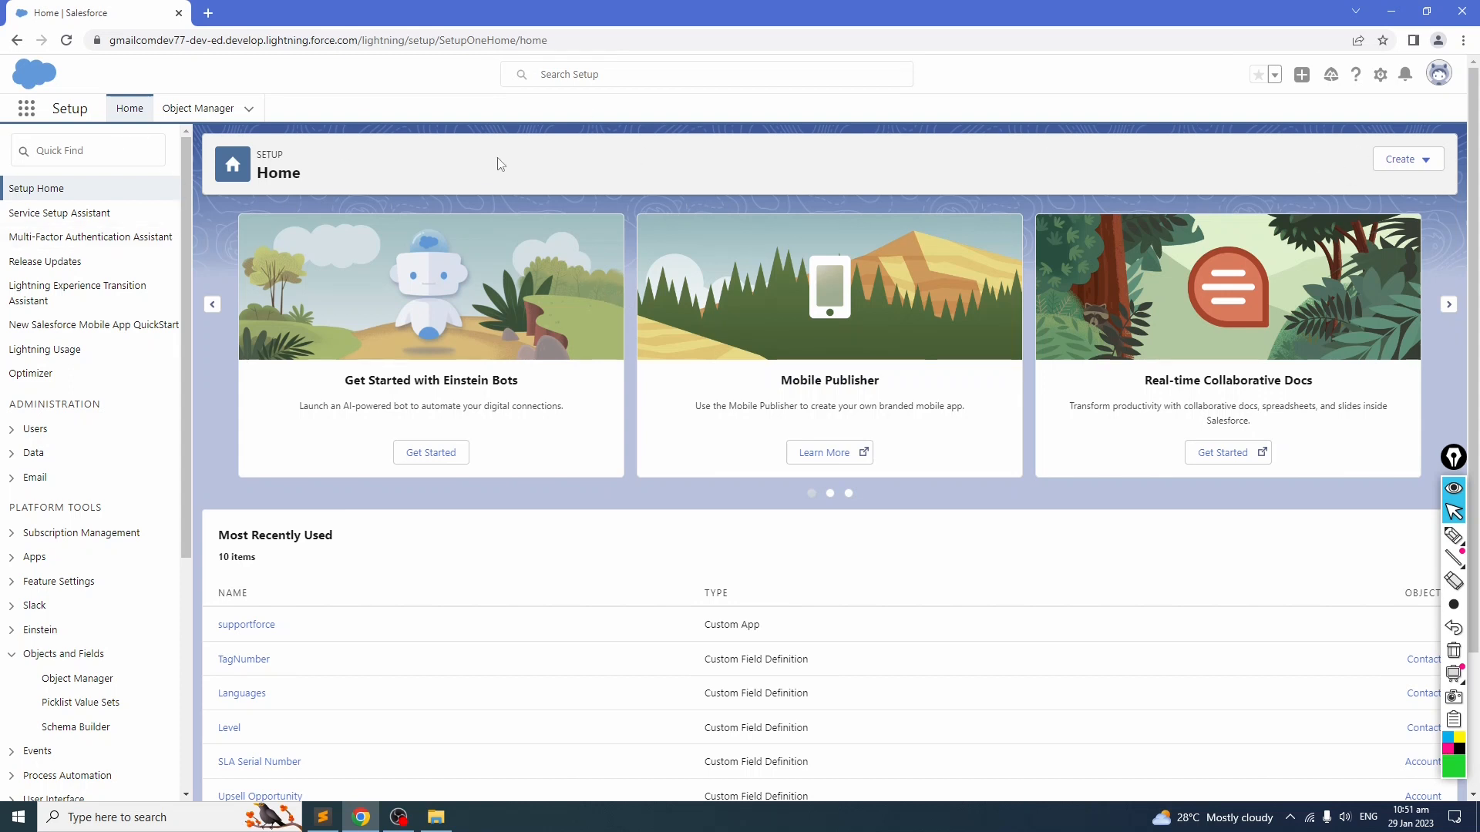
click(1380, 80)
click(1106, 84)
click(198, 109)
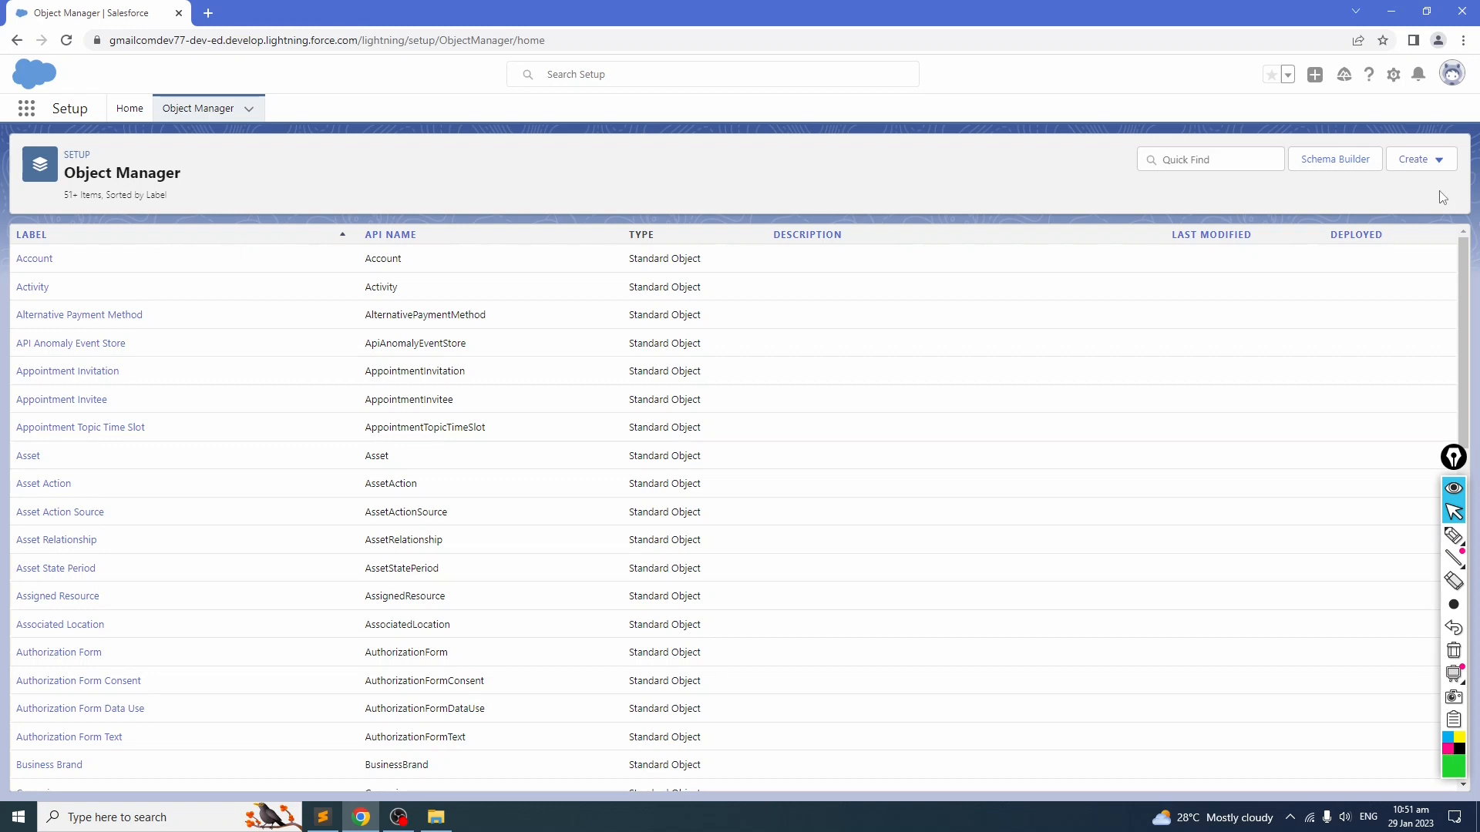
click(1440, 160)
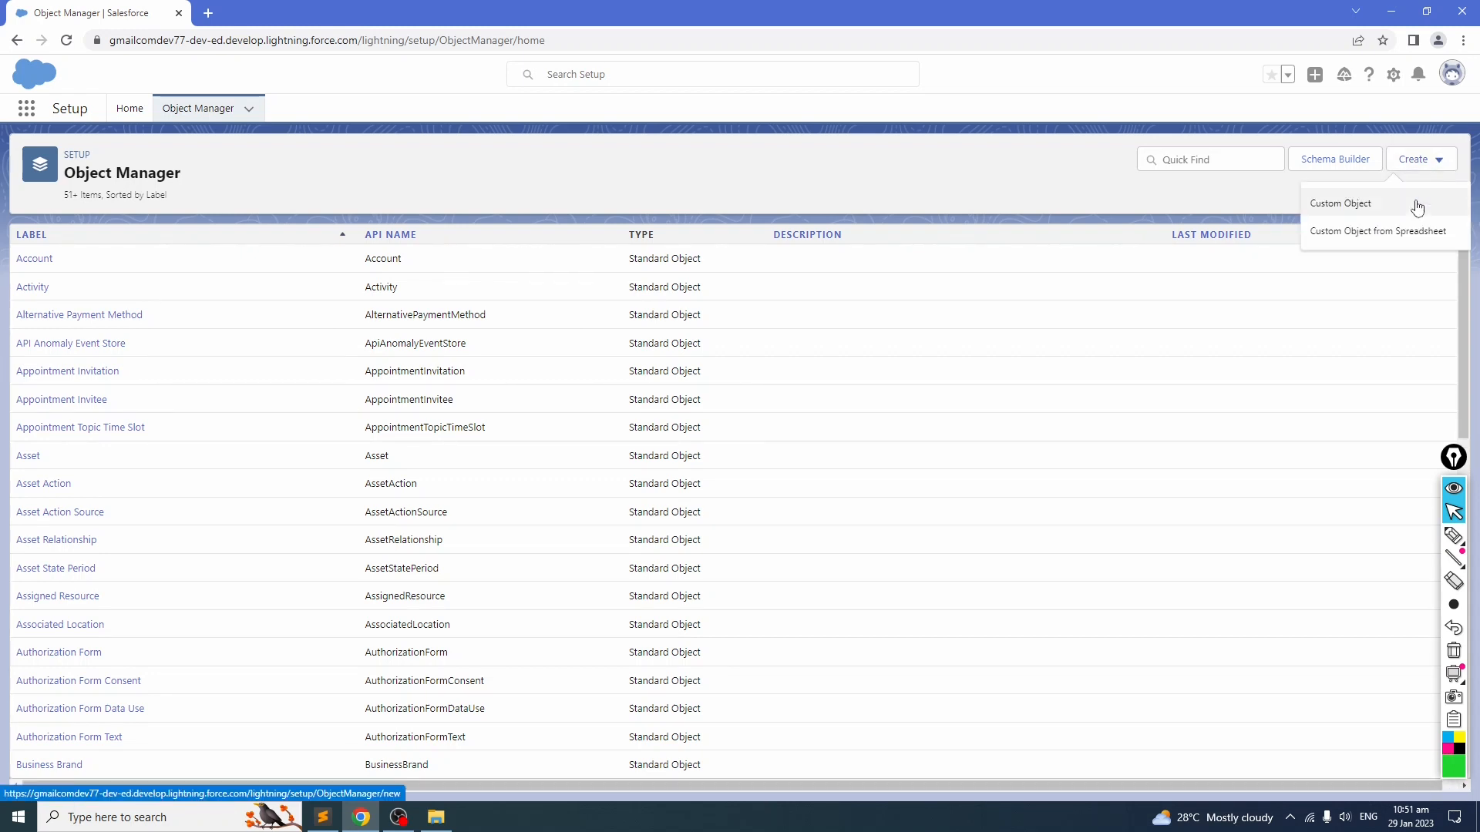
click(1347, 208)
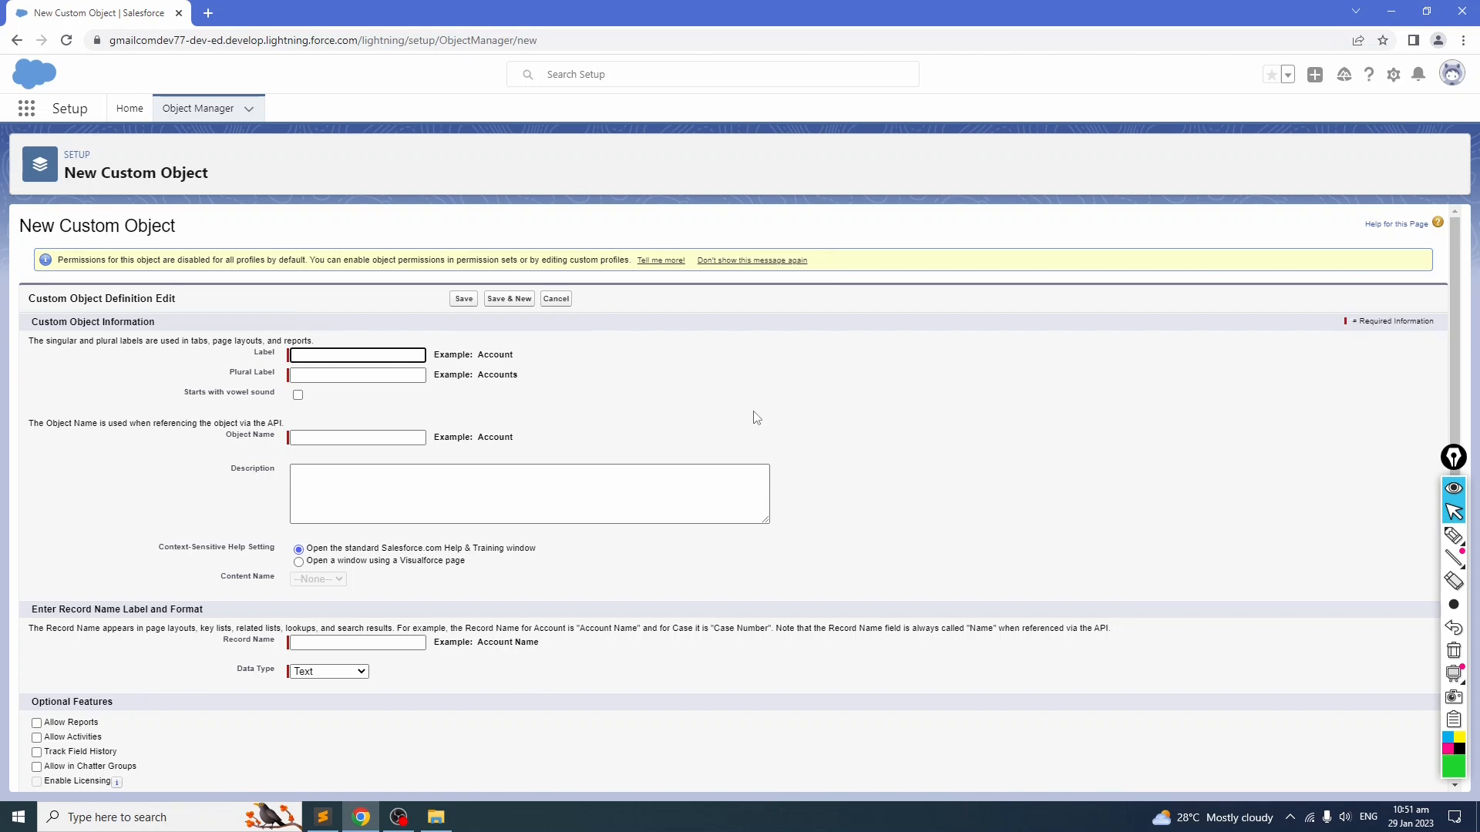
Step: Enter Employee as the label, Employees as the plural label, and Employee object as the description
text(mployee)
click(340, 377)
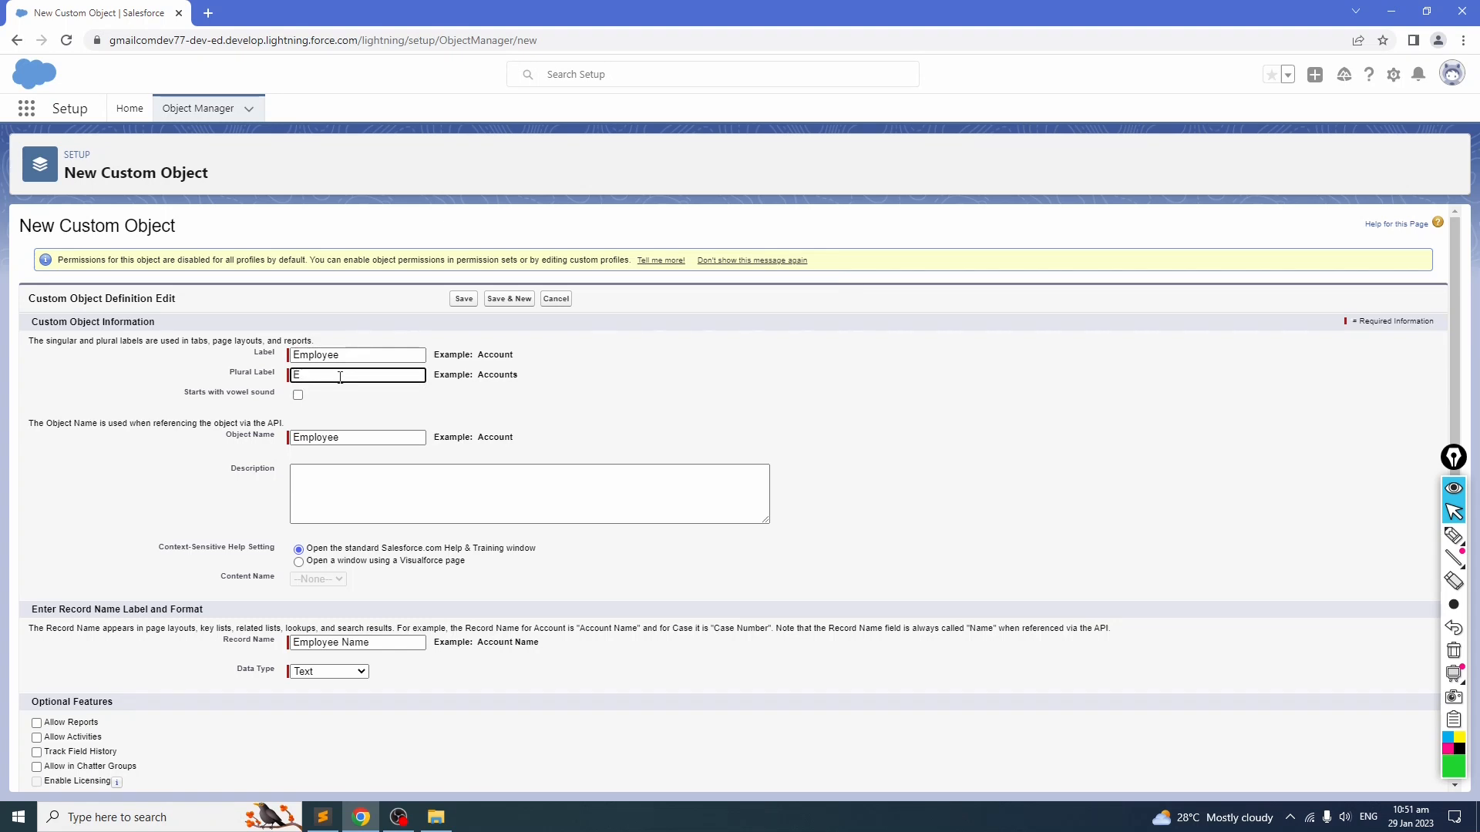
text(Ep)
key(BackSpace)
text(mployees)
click(456, 496)
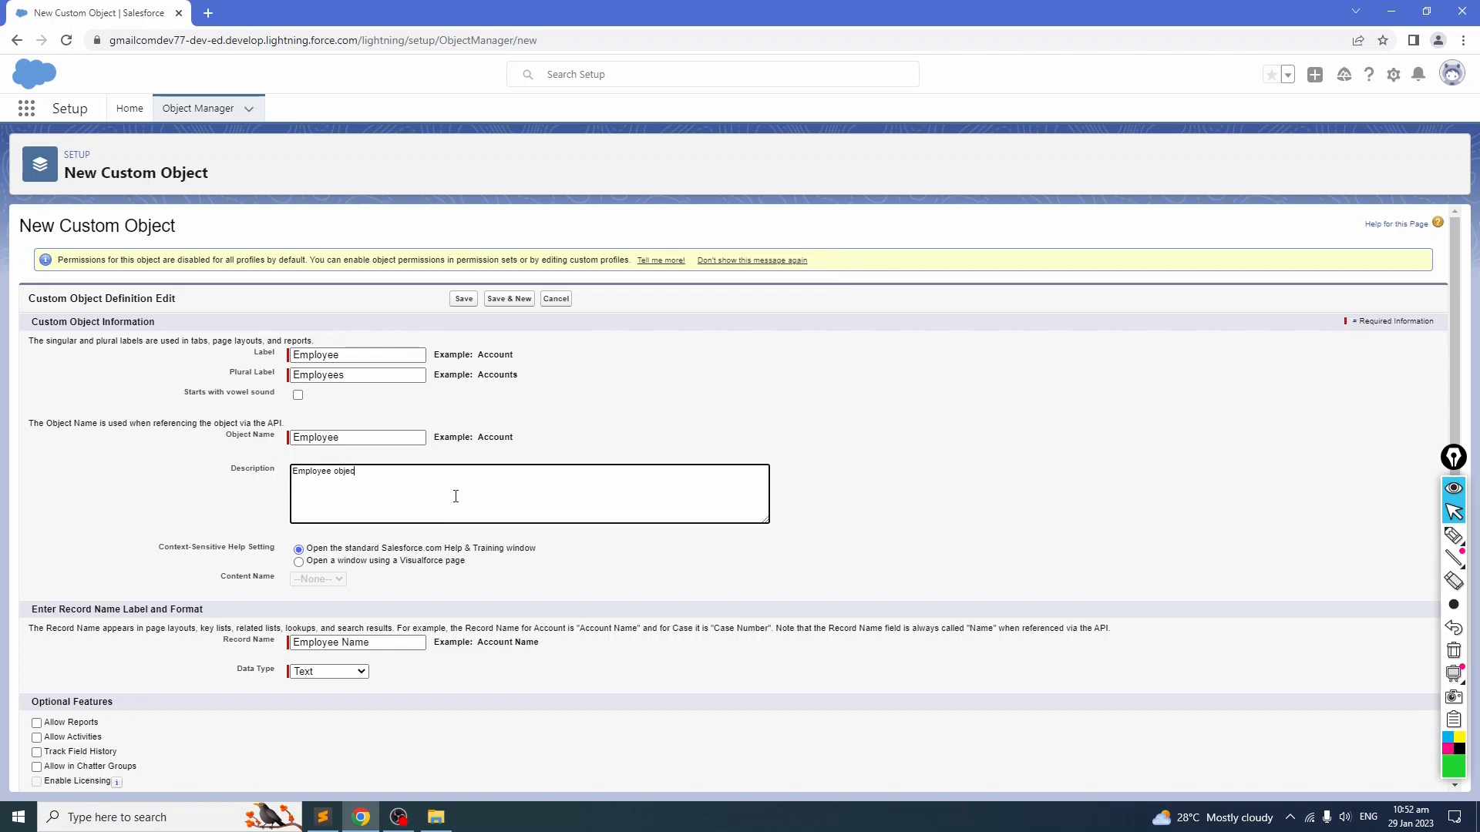
click(223, 474)
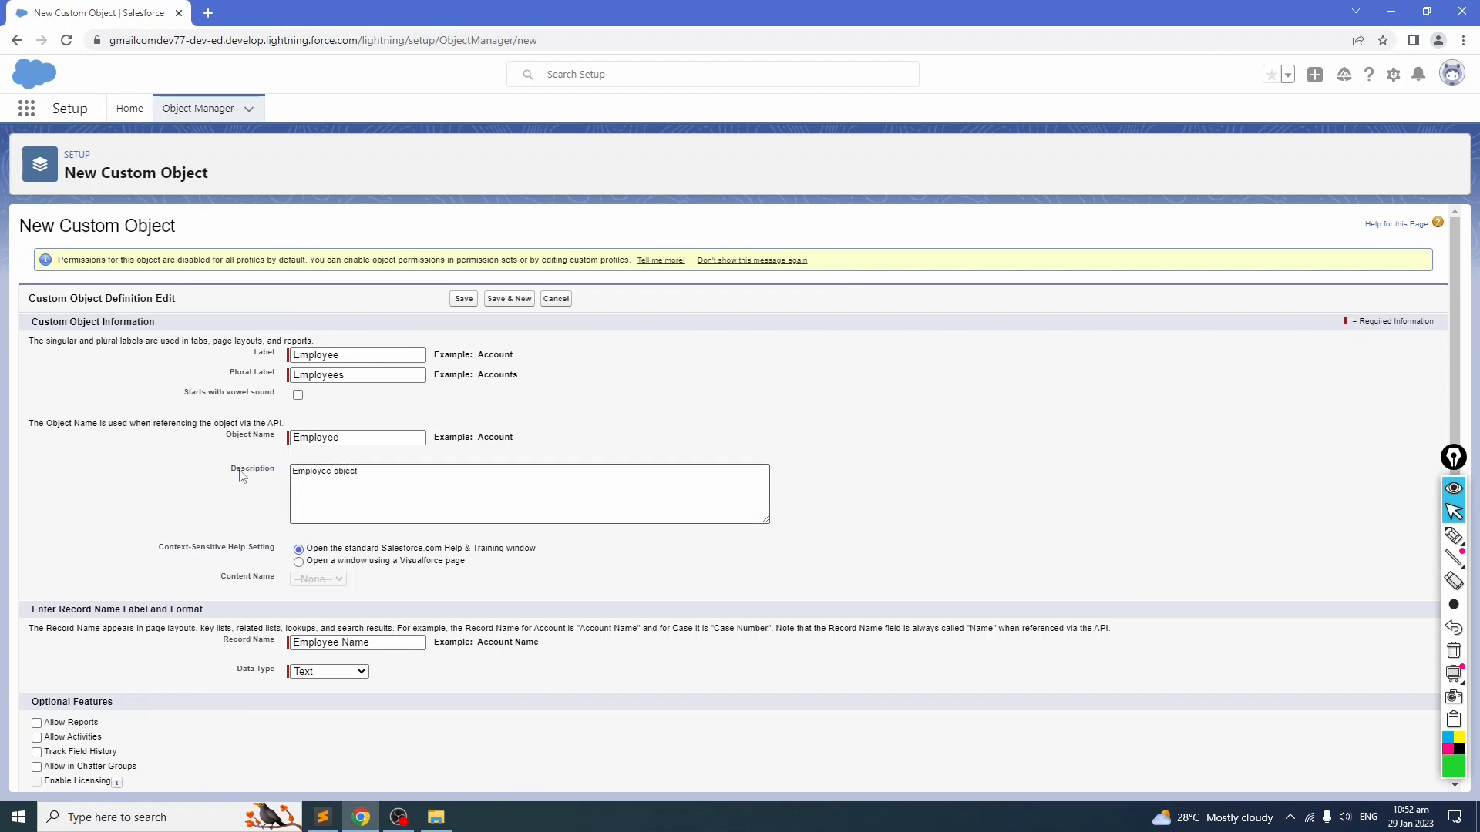
Step: Set the custom object's deployment status to In Development
scroll(49, 443, down, 2)
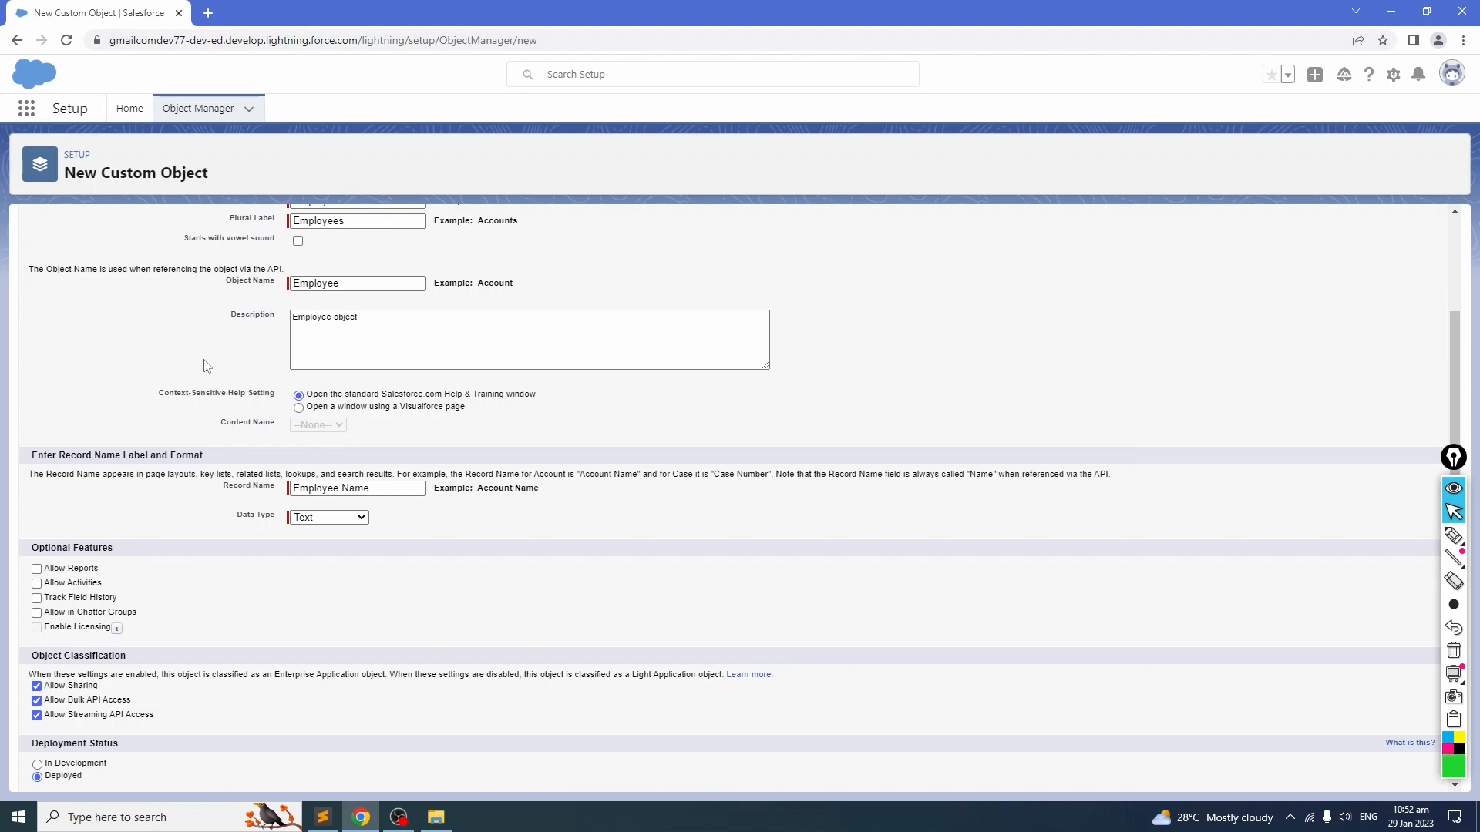
scroll(207, 366, down, 2)
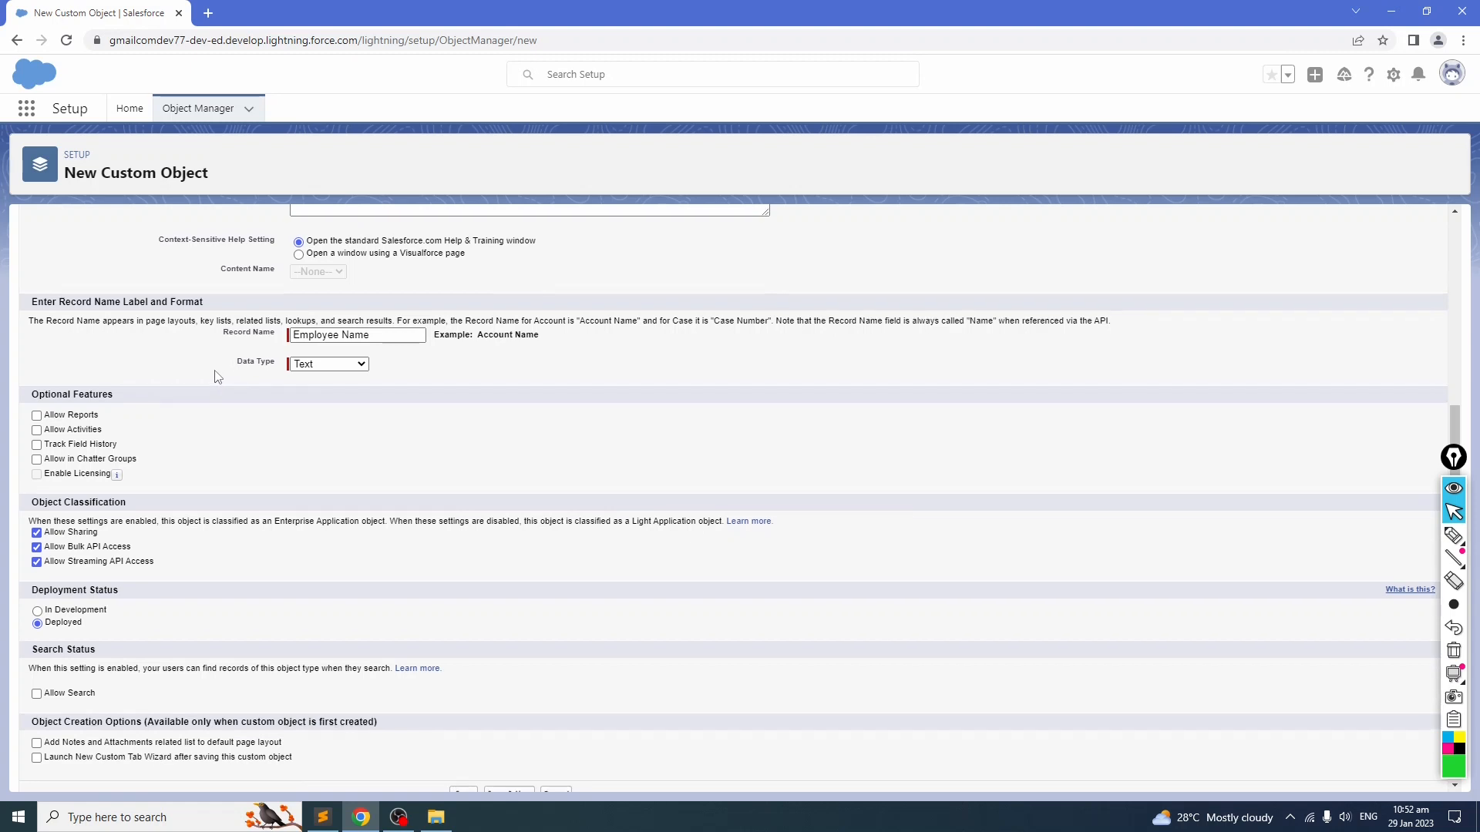
scroll(218, 377, up, 4)
scroll(217, 377, down, 2)
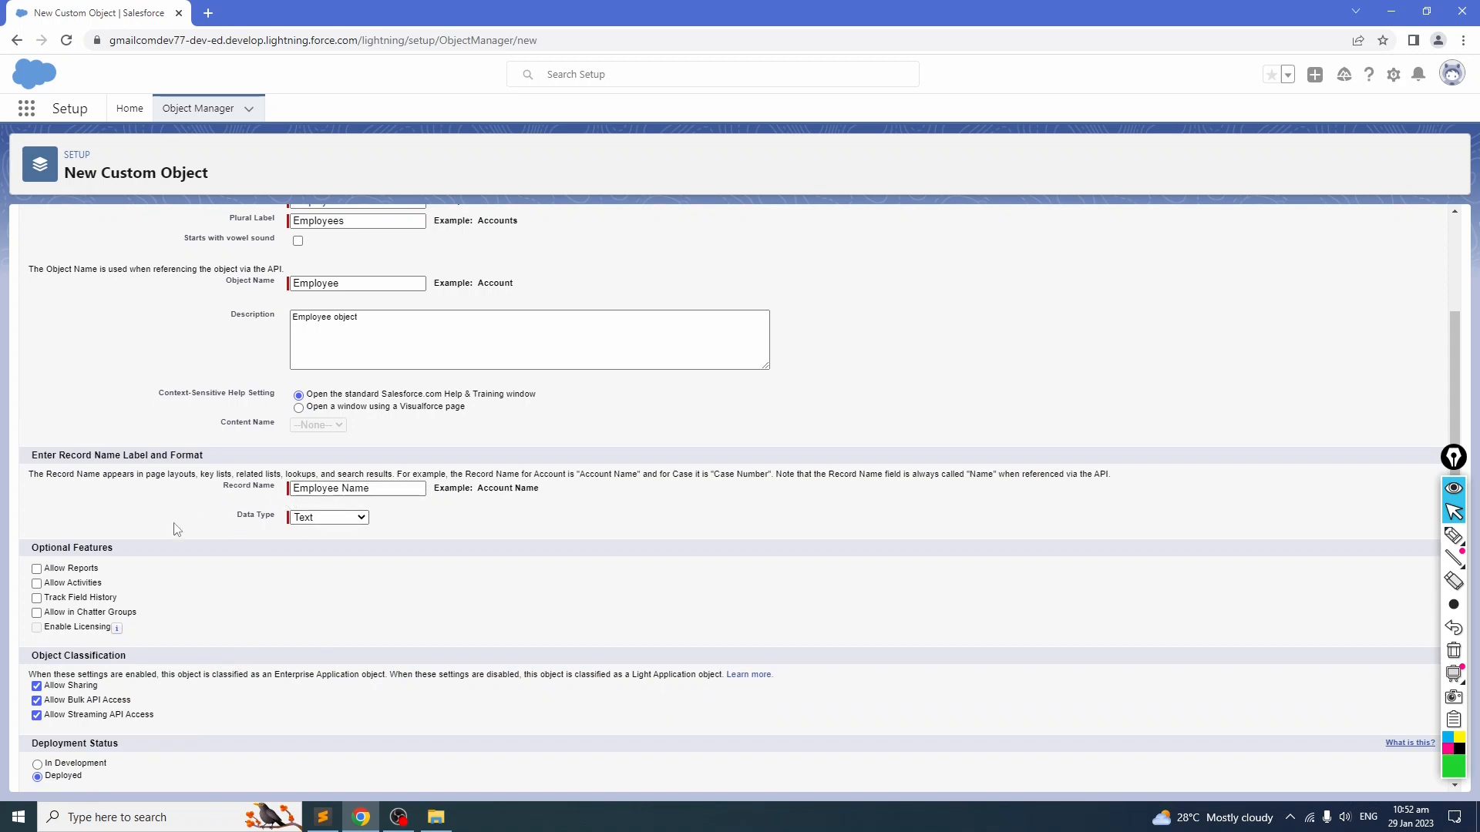
scroll(173, 503, down, 2)
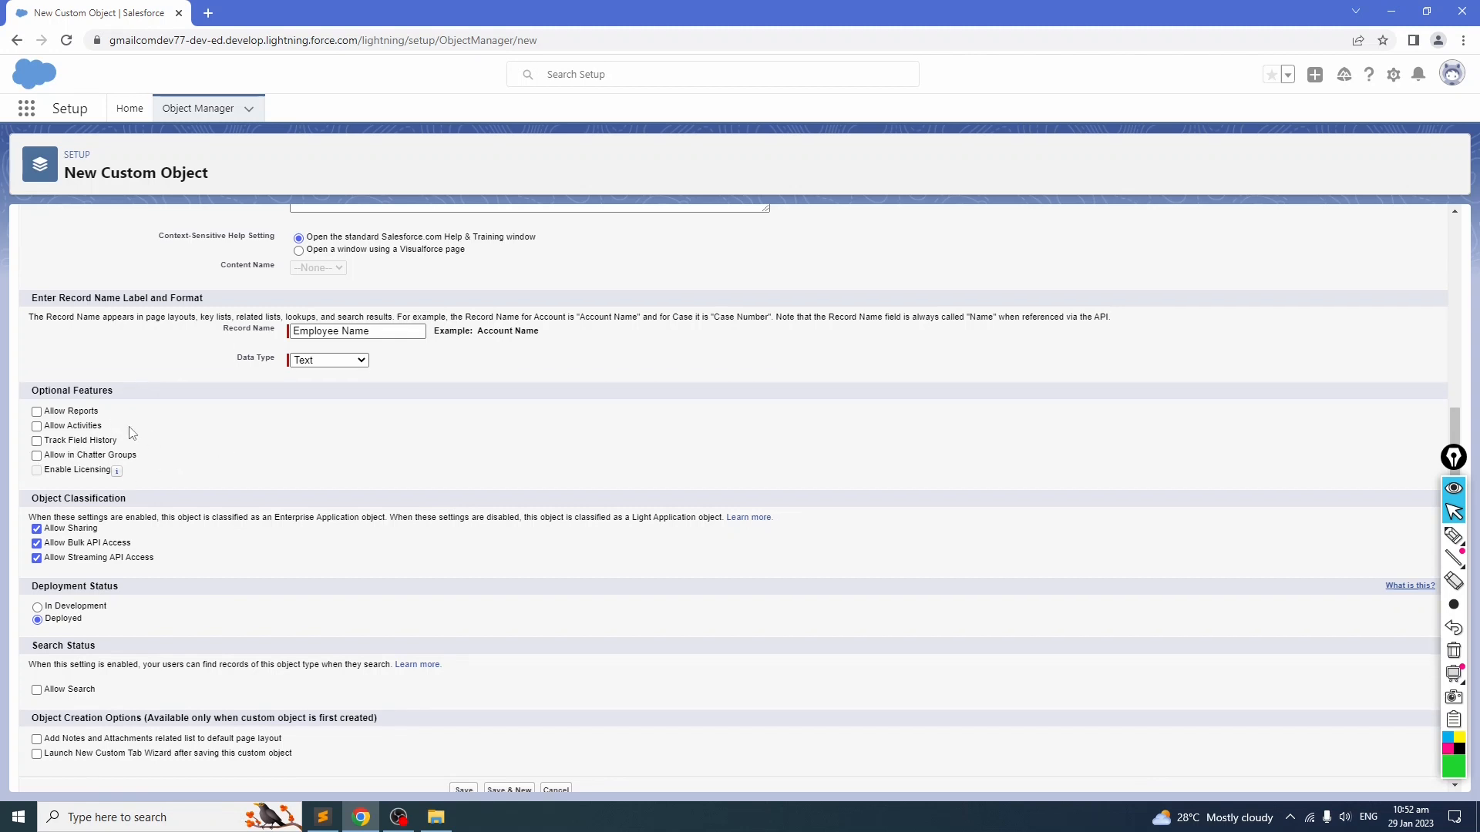
scroll(132, 432, down, 1)
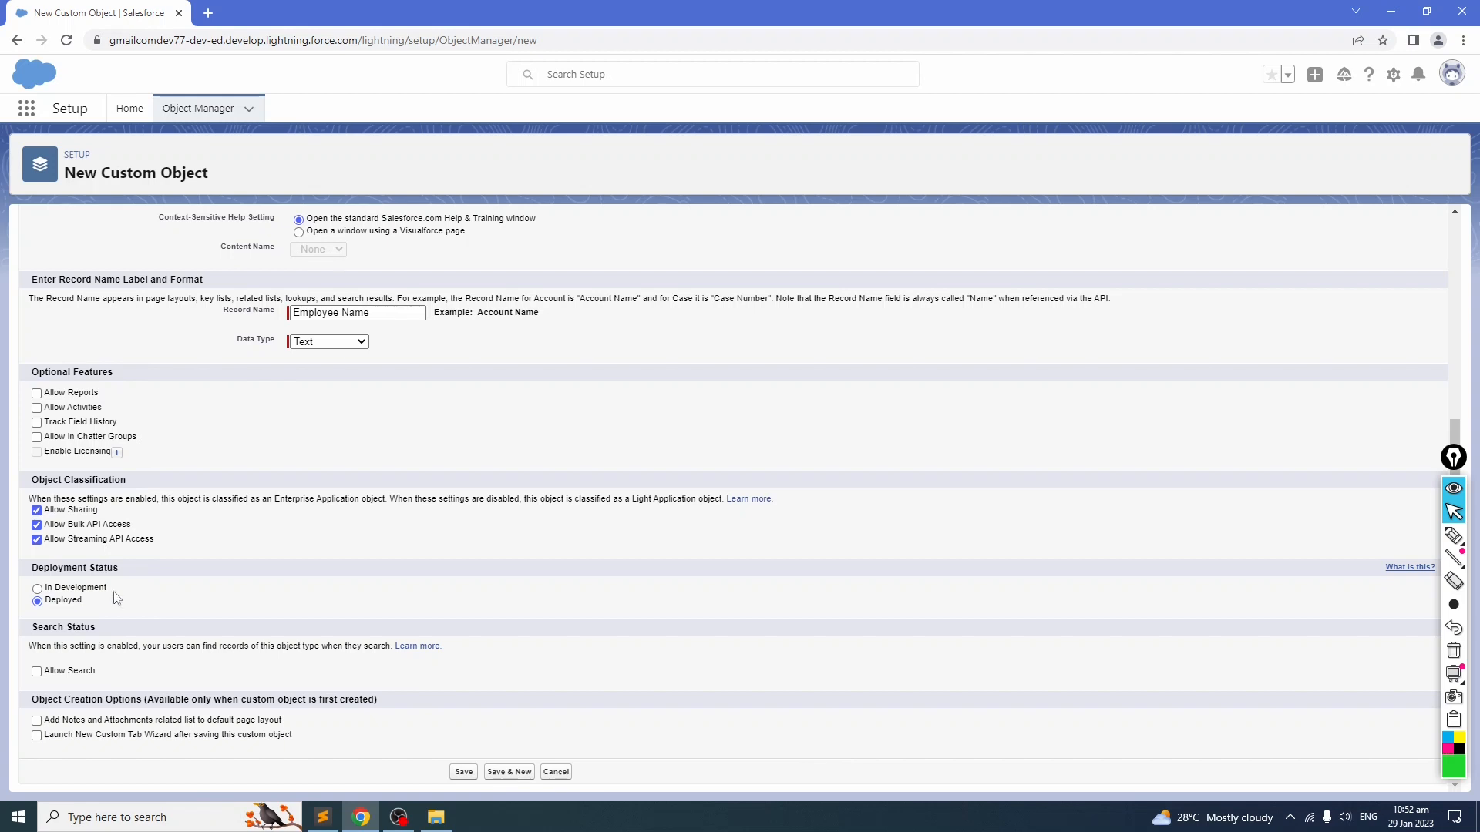
click(53, 593)
drag(33, 647, 367, 643)
click(276, 642)
drag(74, 646, 214, 646)
click(257, 635)
Step: Enable Allow Search and Launch New Custom Tab Wizard, then save the Employee custom object
click(36, 671)
drag(155, 701, 385, 710)
click(221, 713)
drag(192, 700, 247, 701)
click(224, 700)
click(37, 737)
scroll(282, 725, up, 4)
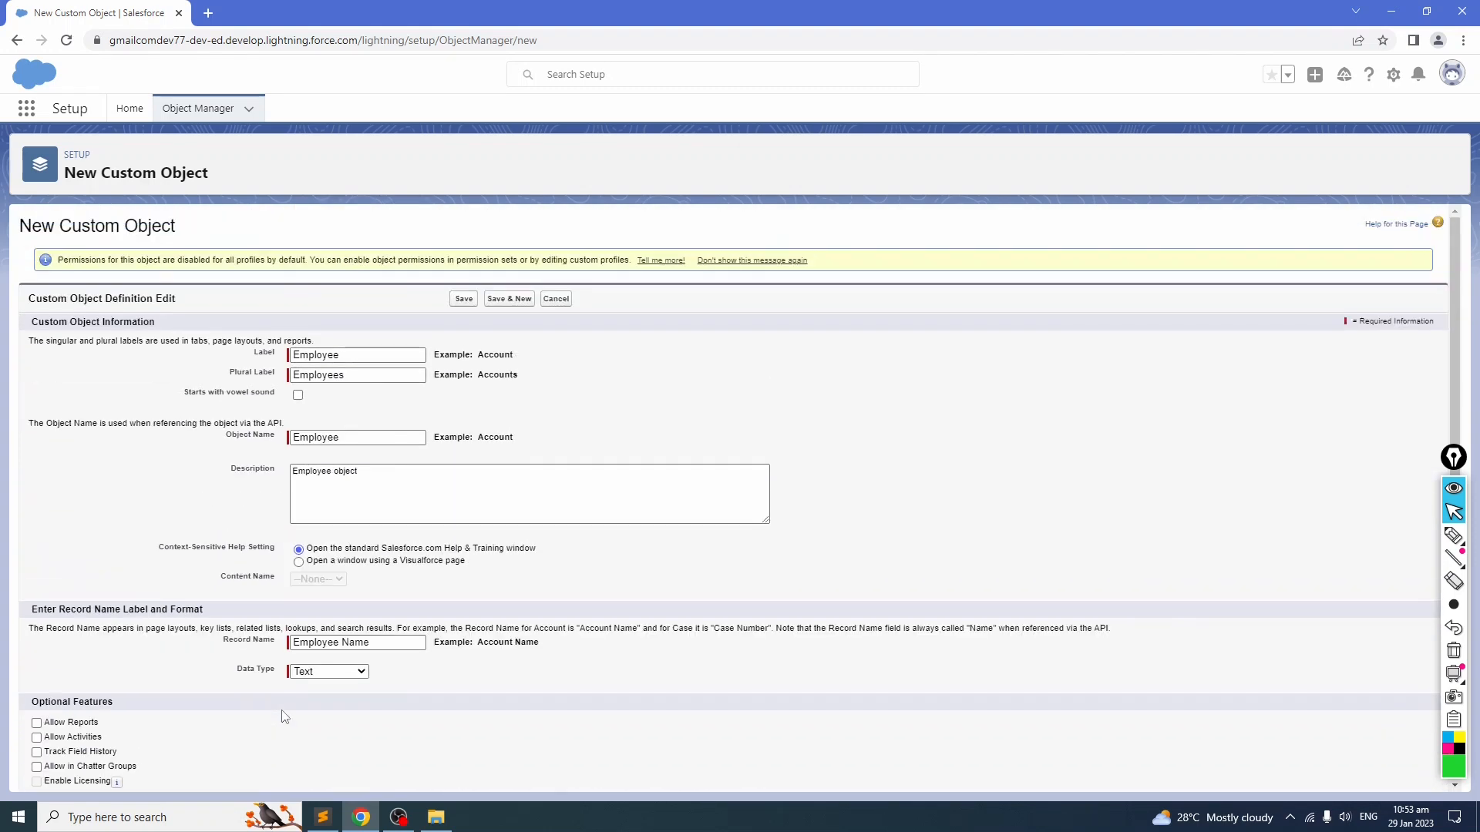
scroll(225, 674, down, 4)
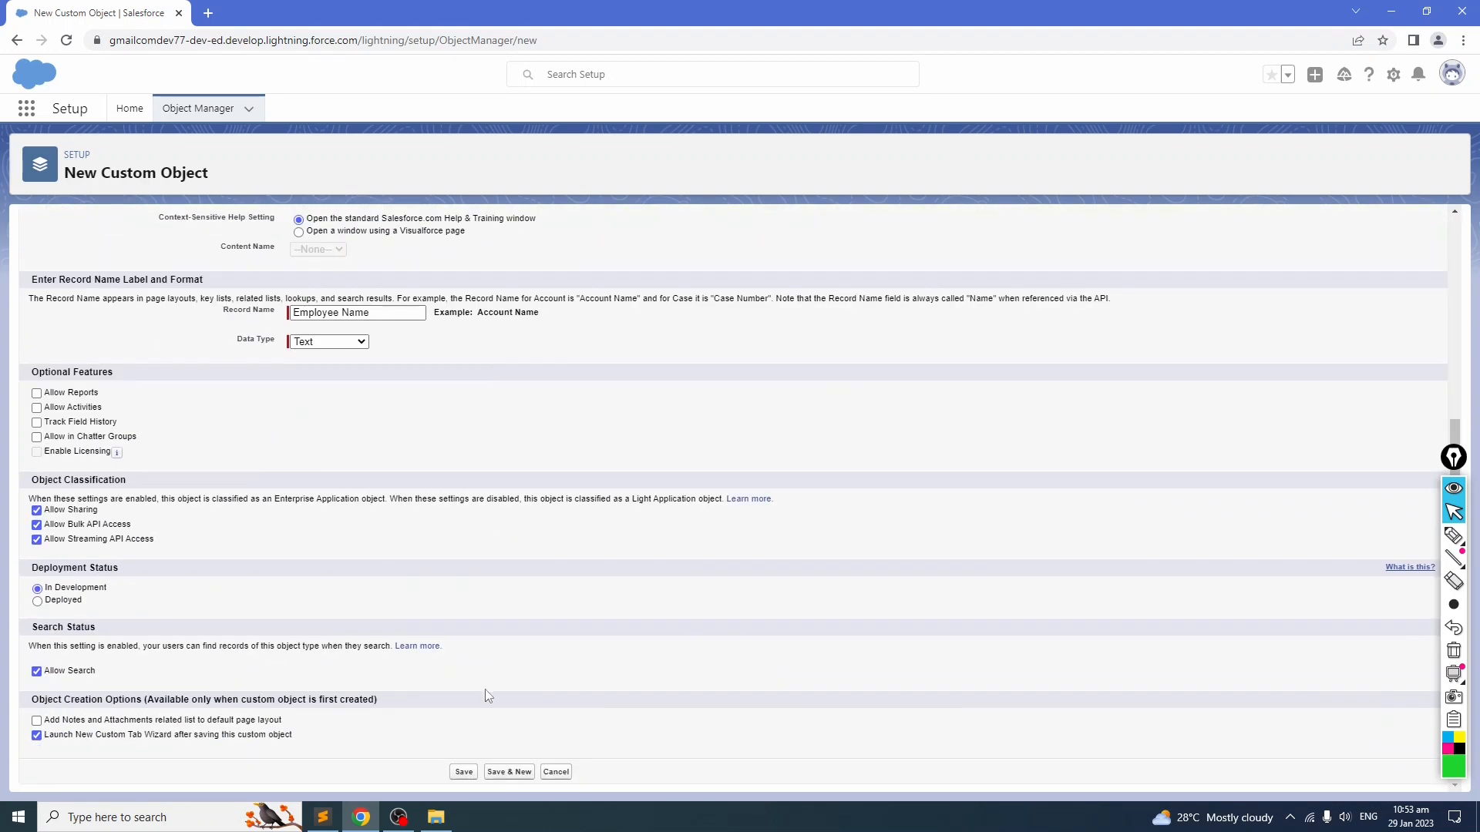
click(463, 773)
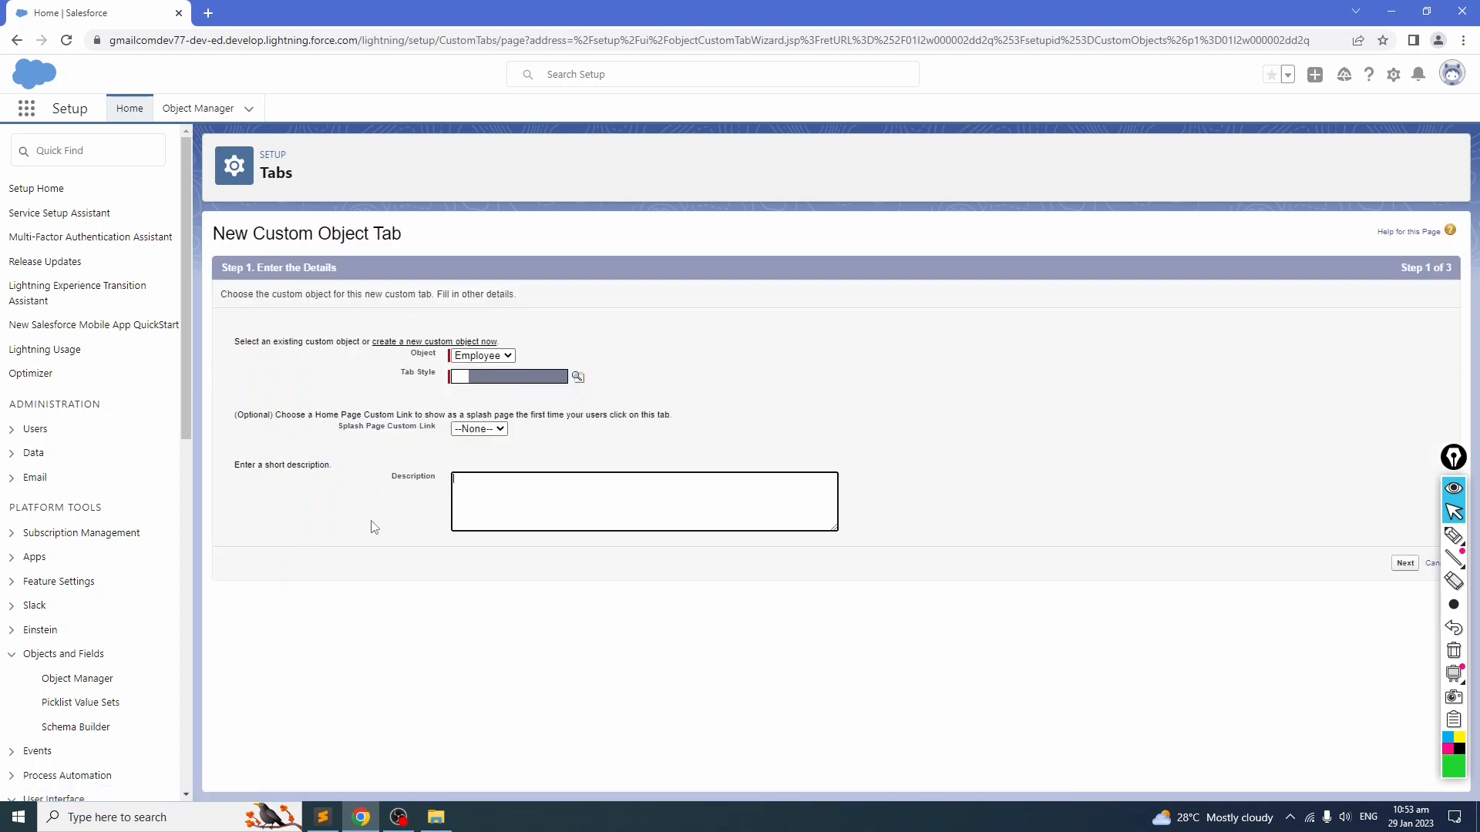
Step: Choose the People tab style for the new Employee custom object tab
mouse_move(1465, 540)
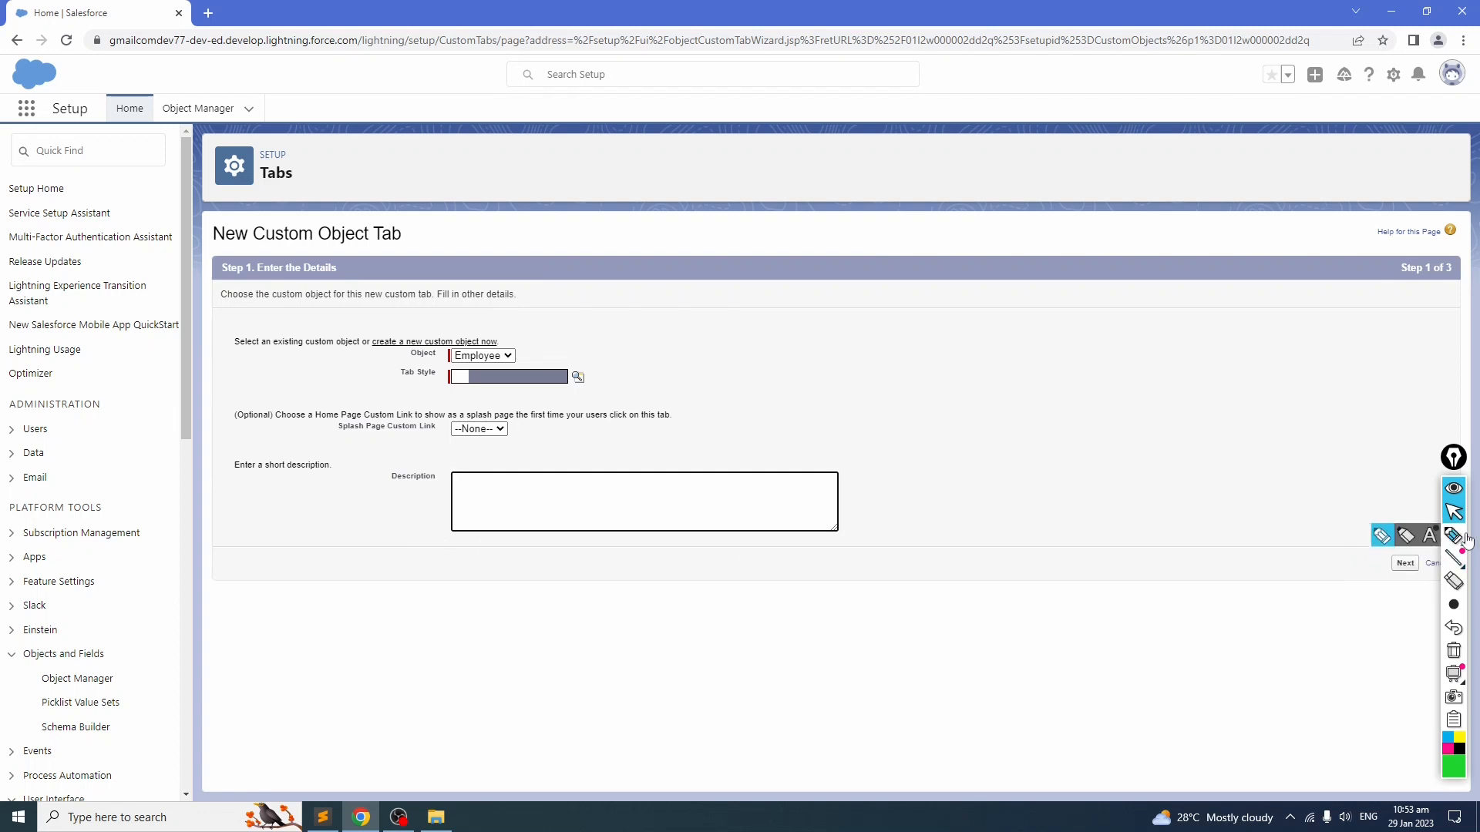
click(1454, 457)
mouse_move(1454, 457)
mouse_down()
mouse_move(1430, 651)
mouse_move(1459, 730)
mouse_up()
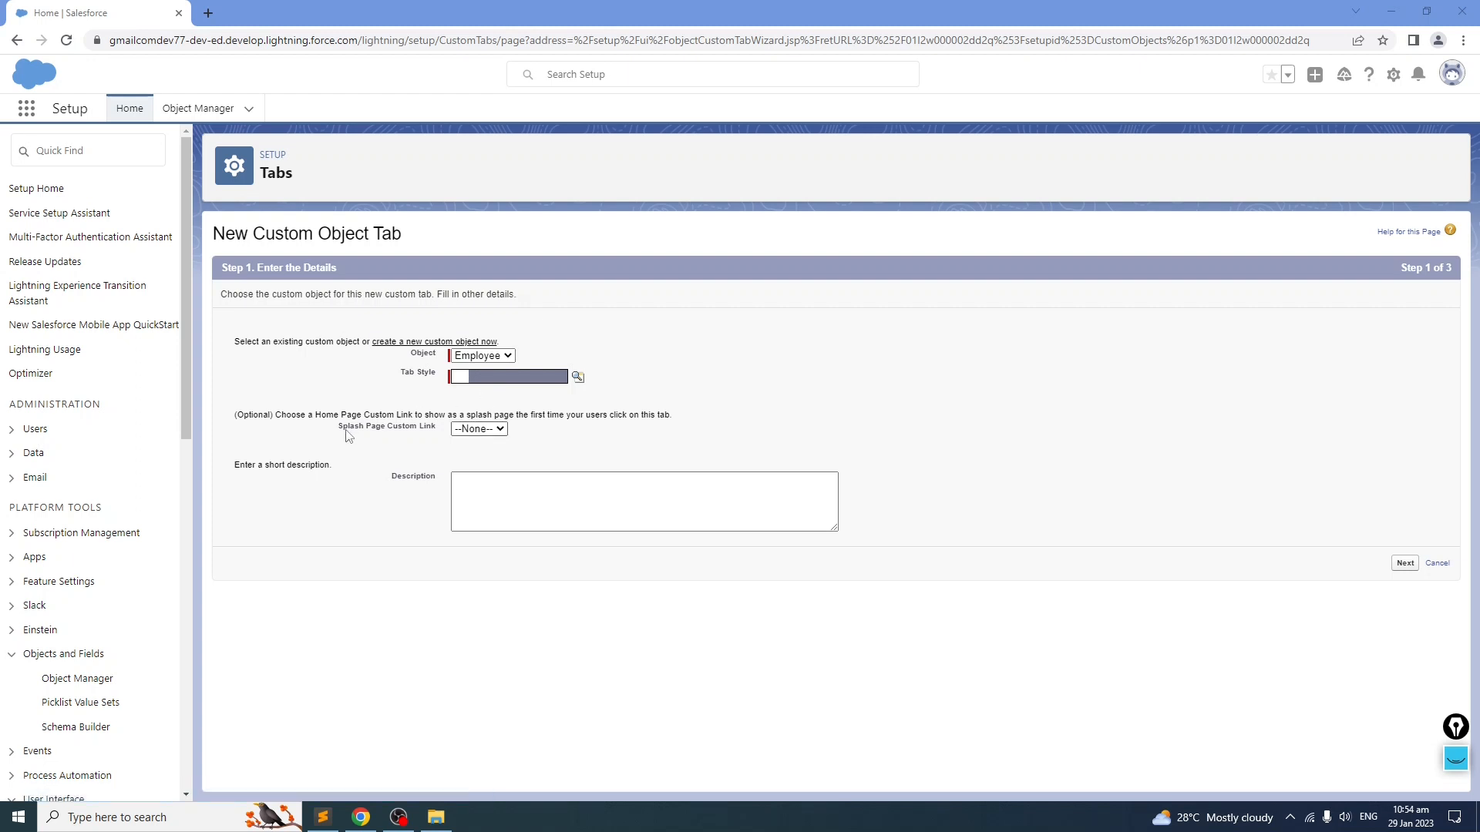
click(520, 489)
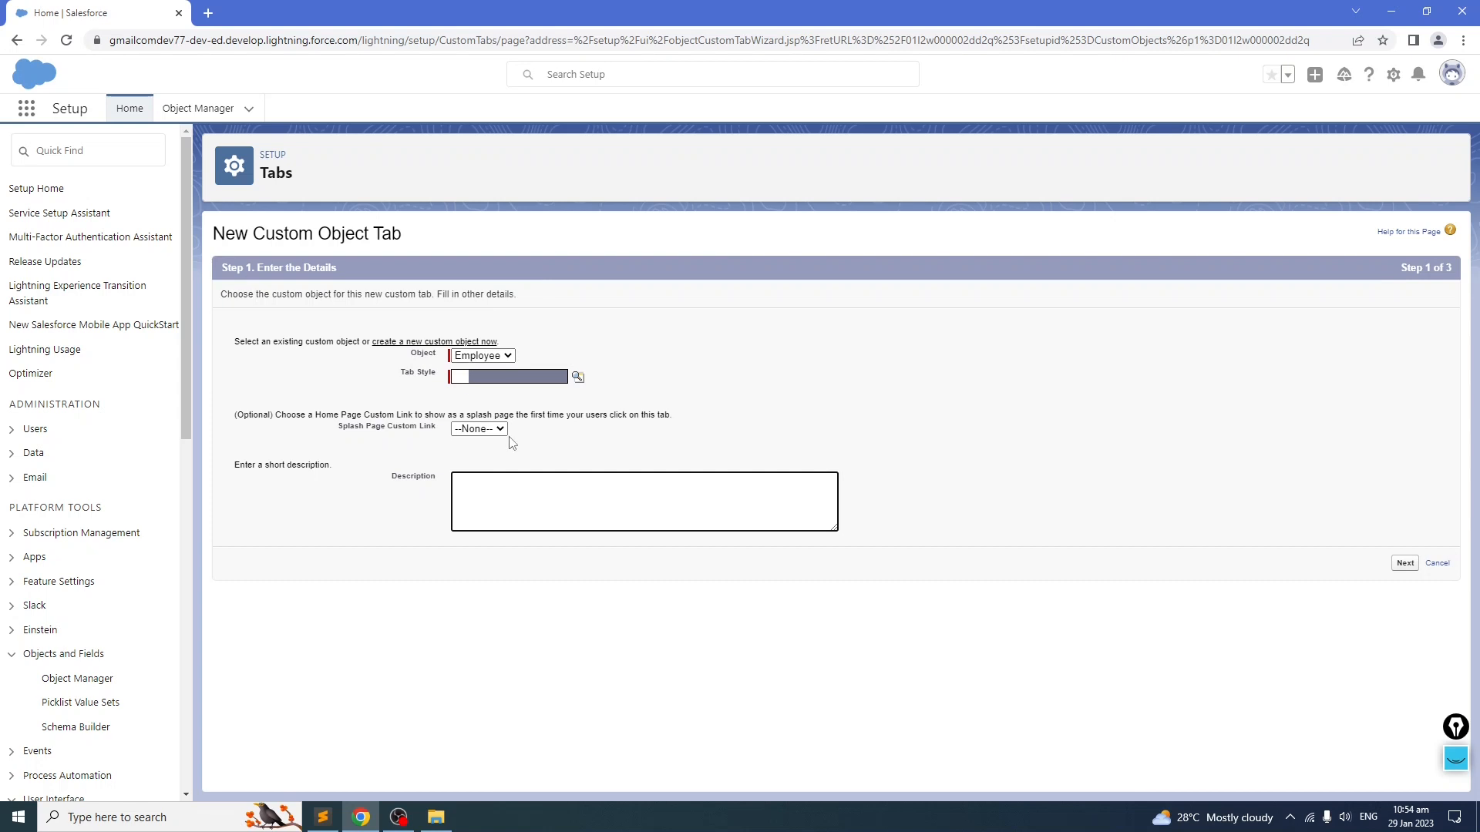
click(514, 379)
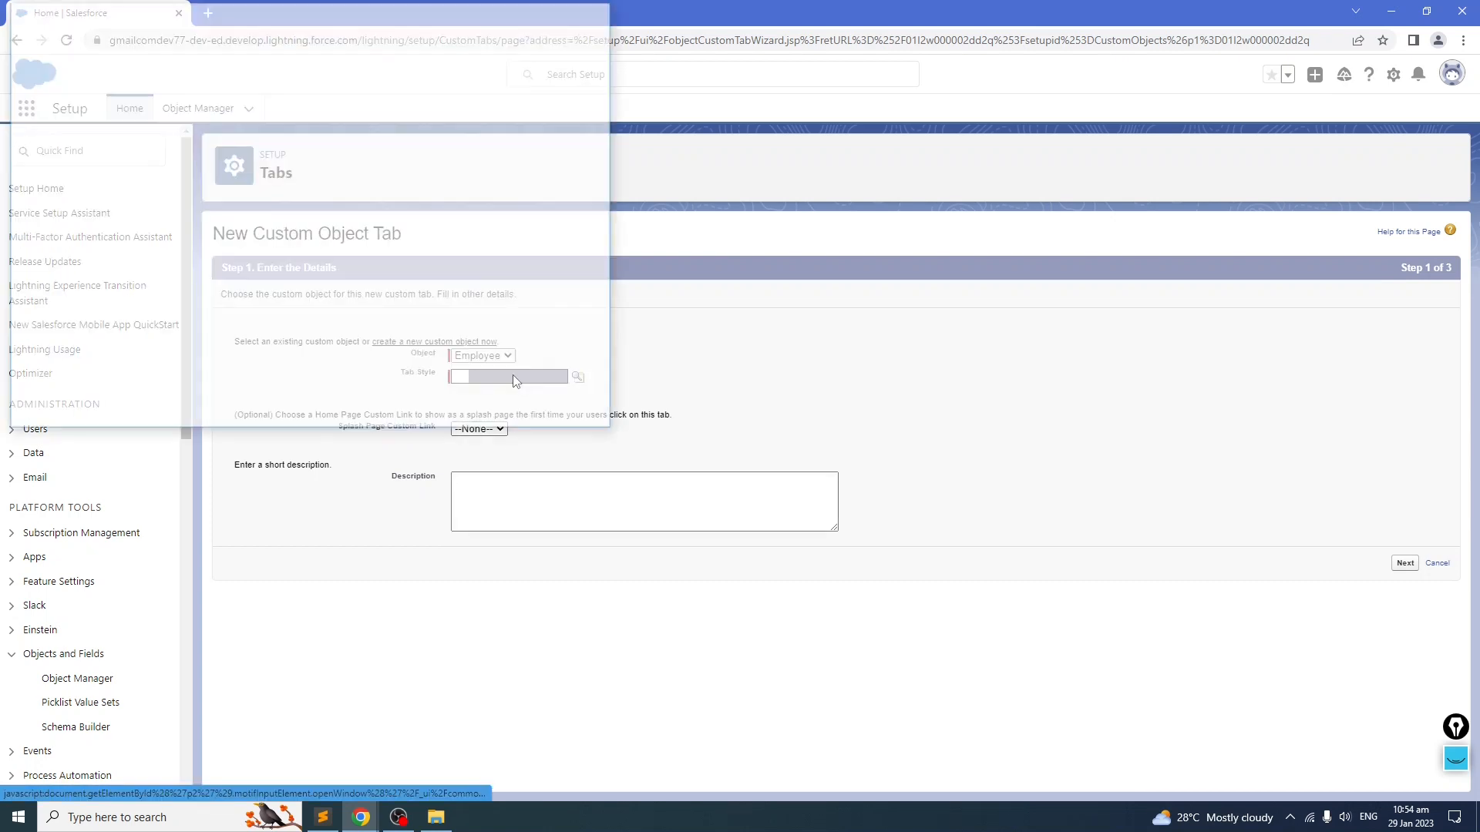
drag(347, 13, 836, 132)
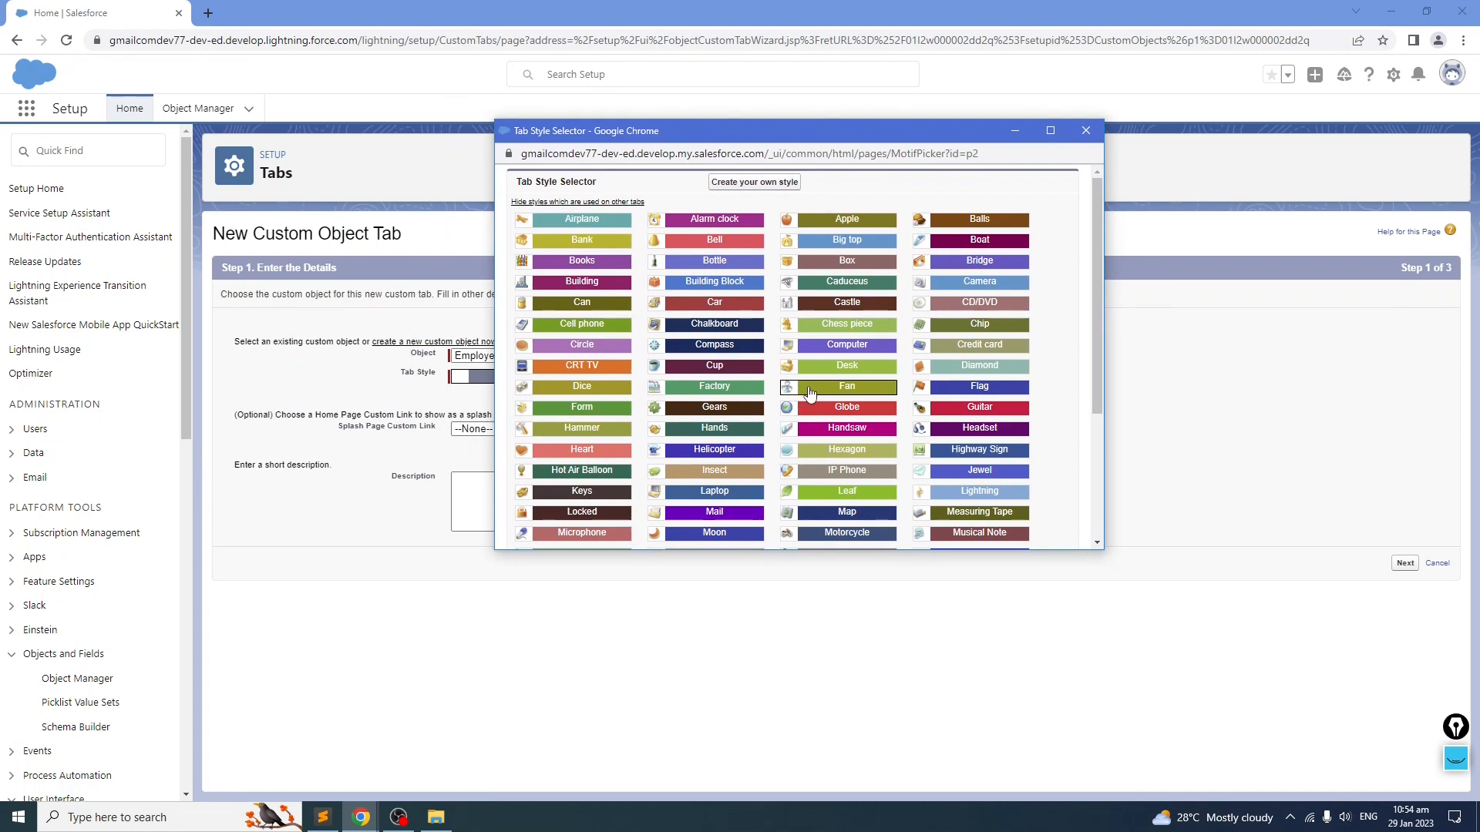
scroll(614, 373, down, 1)
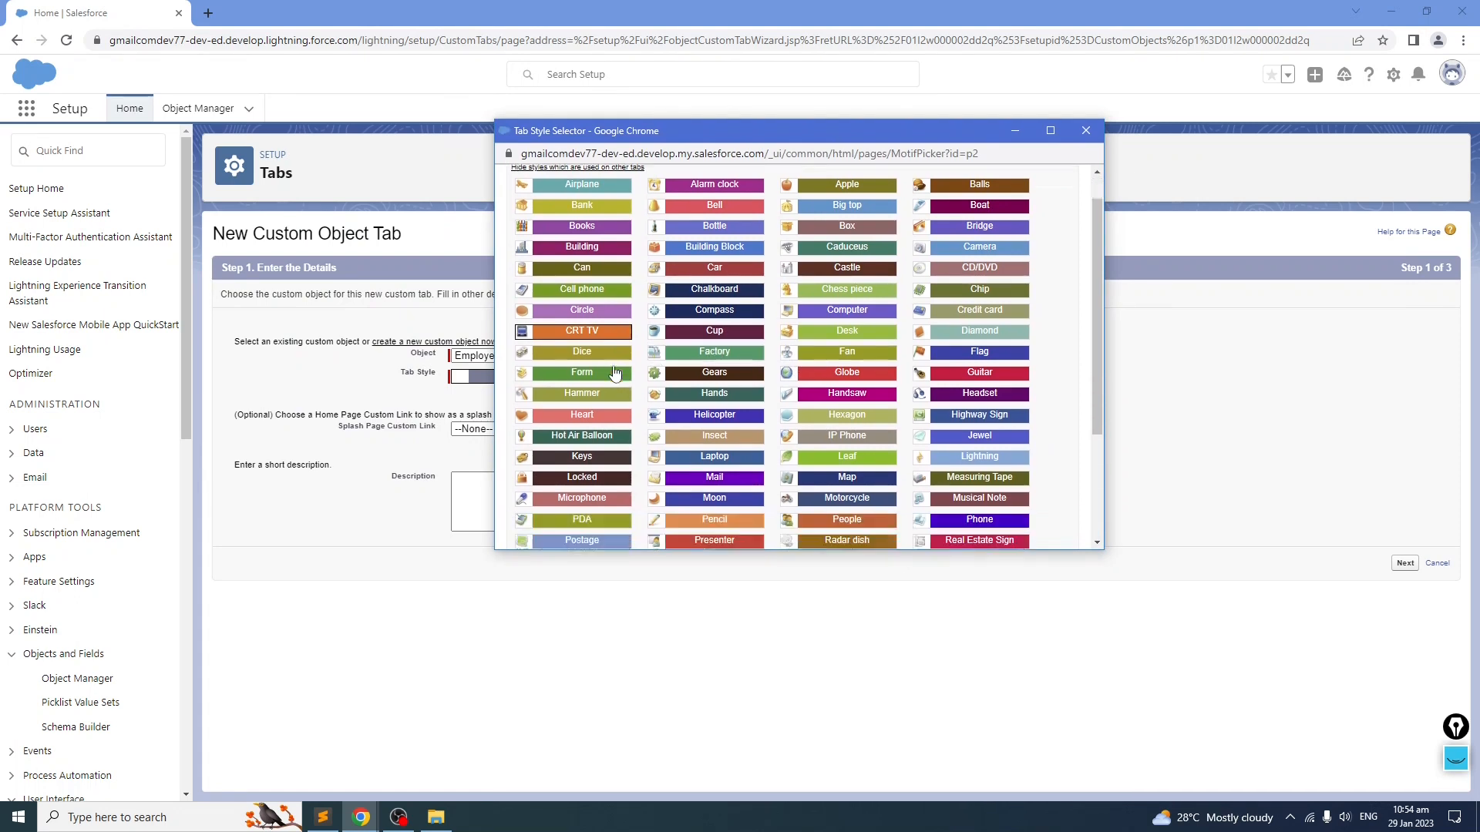
scroll(615, 373, down, 3)
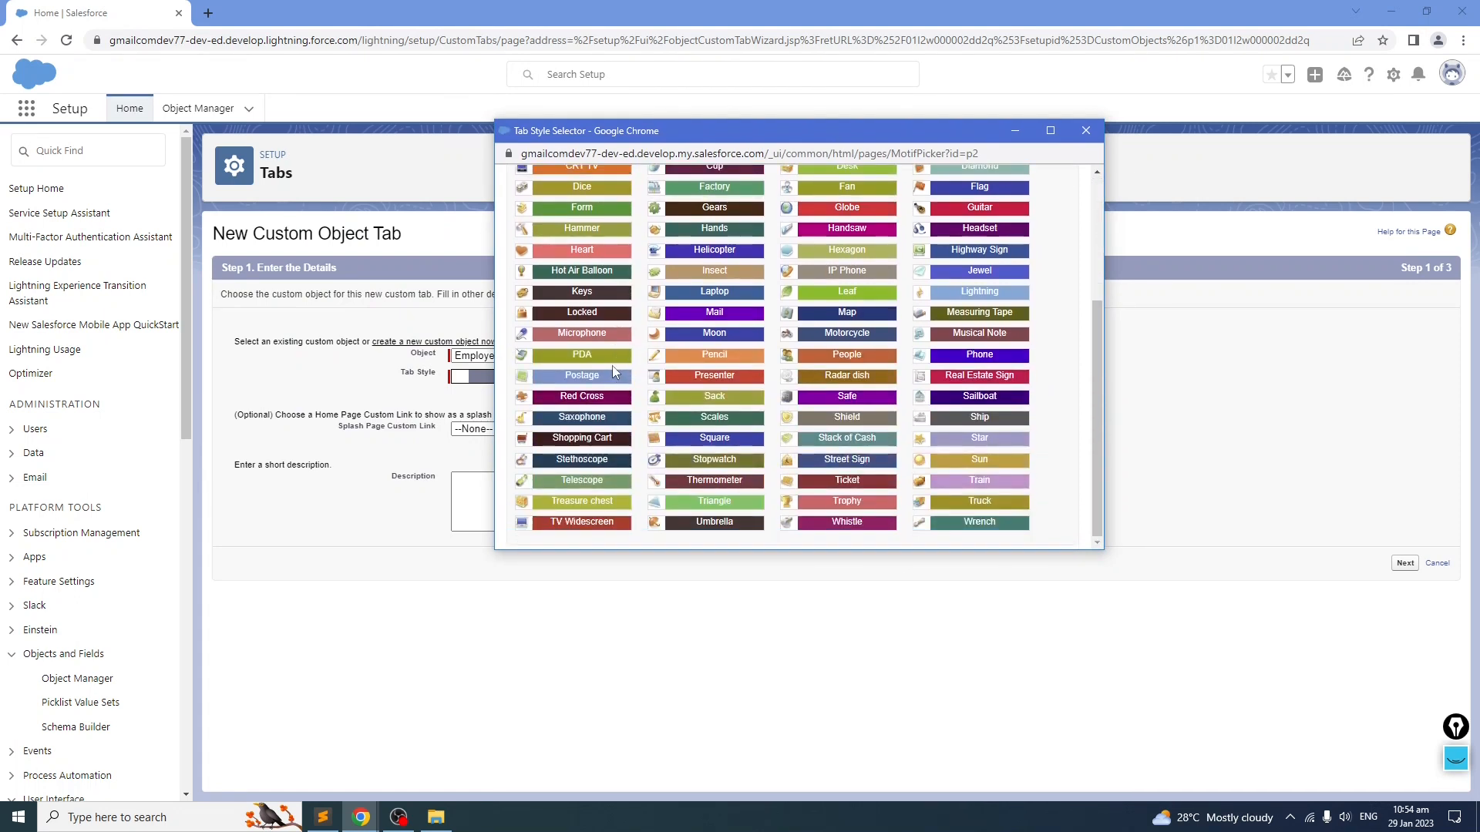
scroll(759, 417, up, 5)
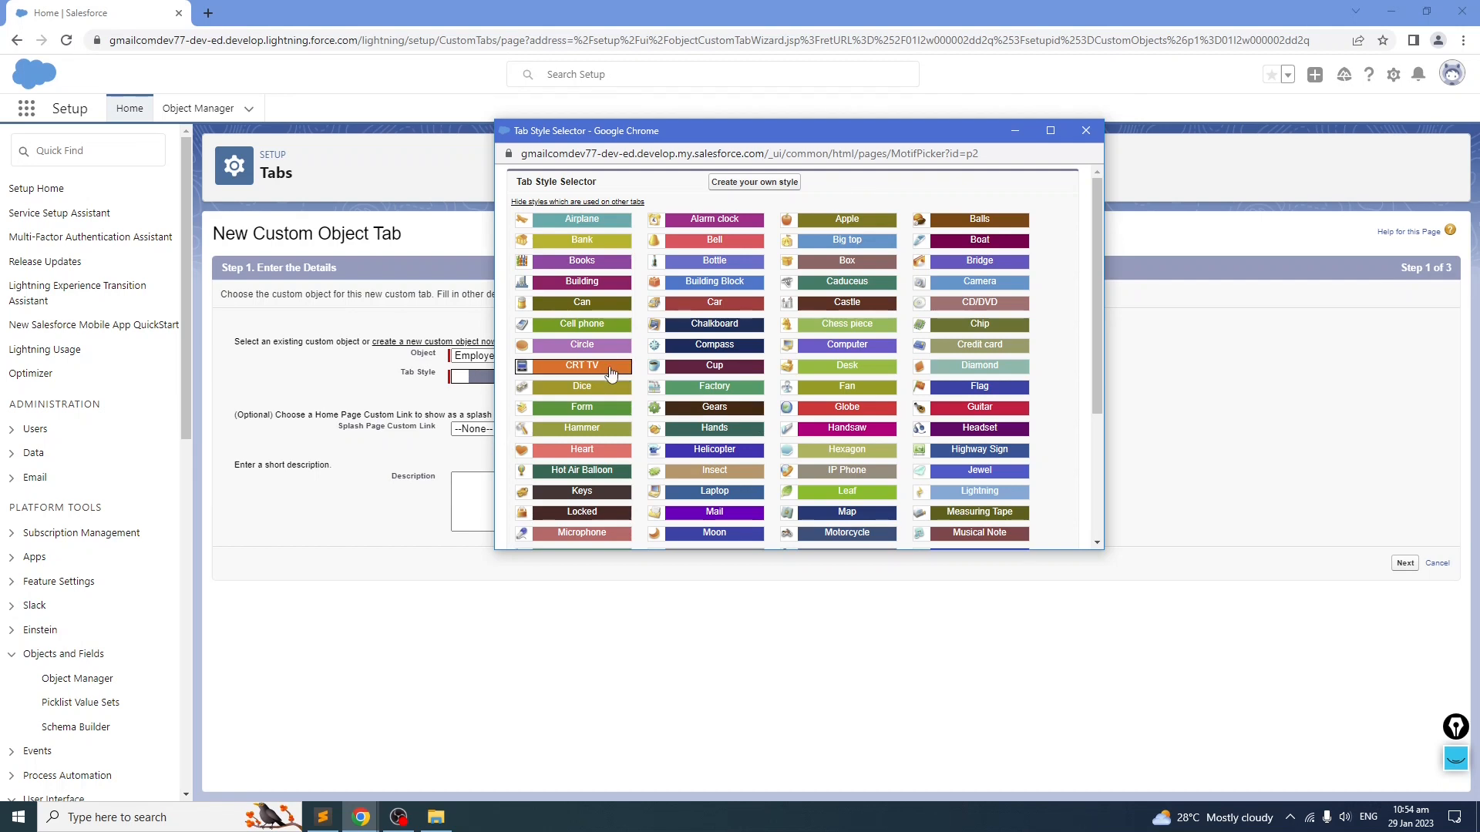
scroll(609, 373, down, 3)
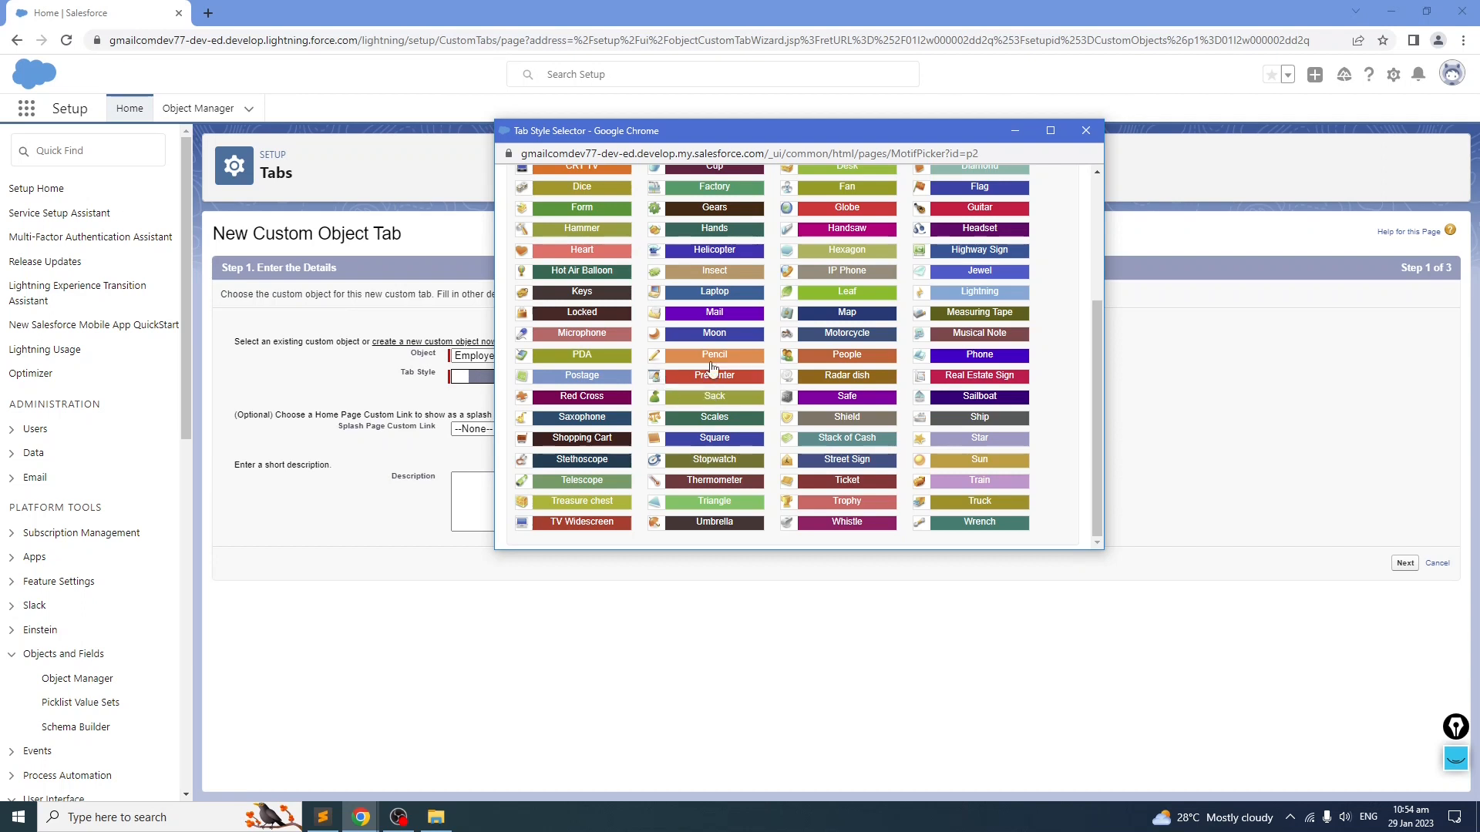
click(823, 359)
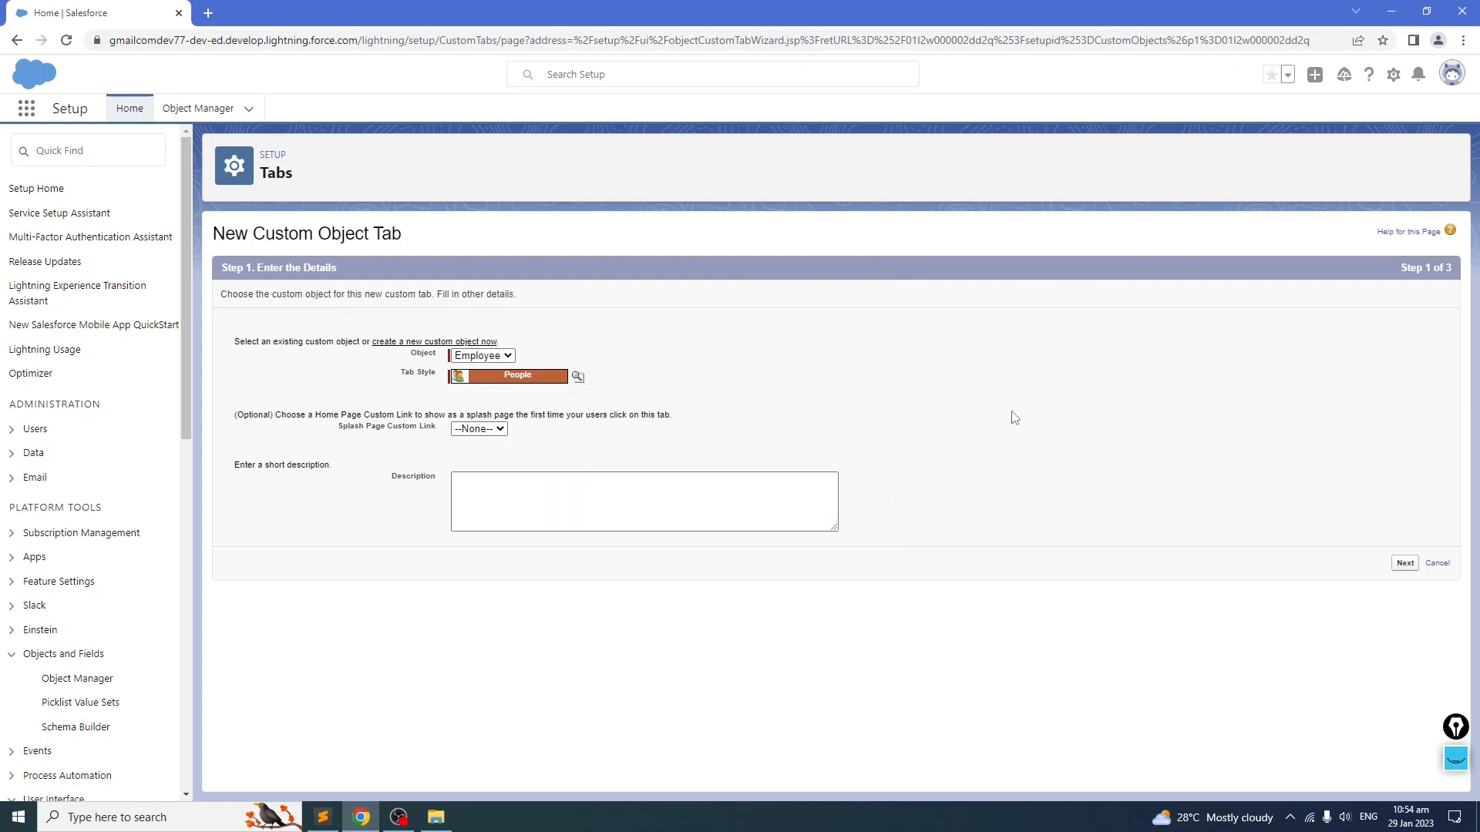
Step: Advance to the Add to Profiles step and review the tab visibility settings for all profiles
click(1405, 563)
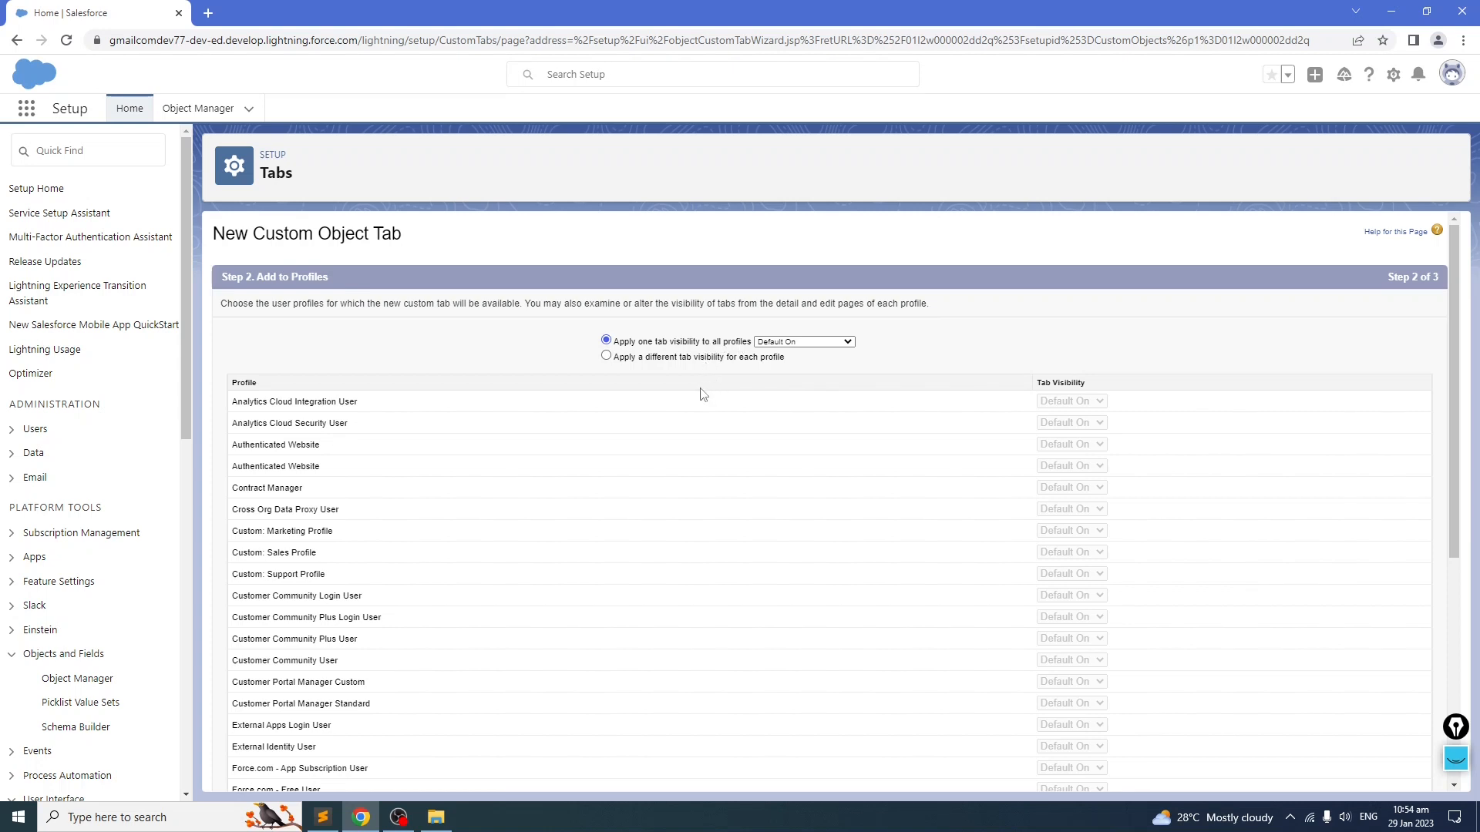
scroll(507, 429, down, 5)
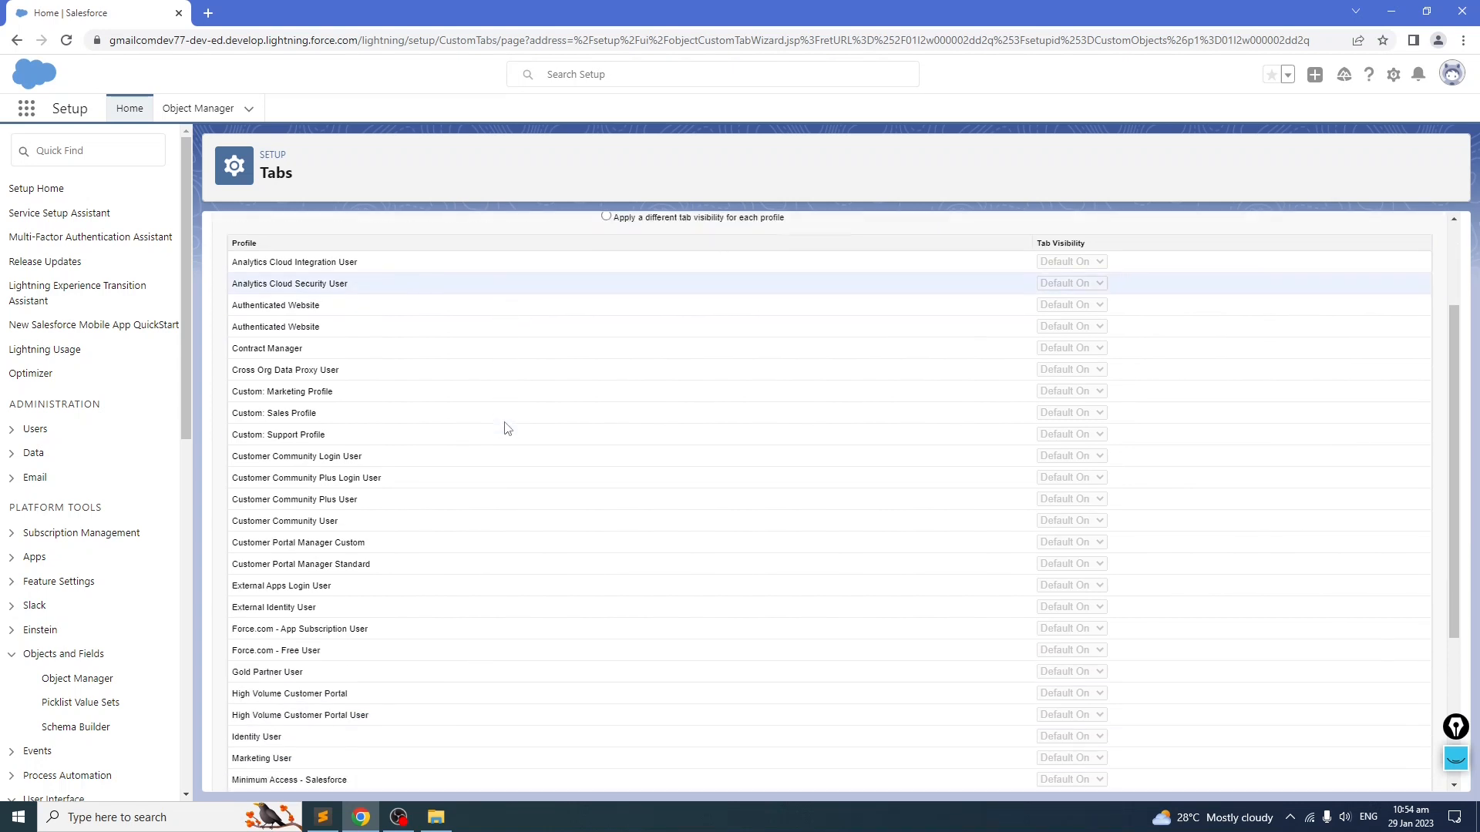
scroll(507, 429, up, 5)
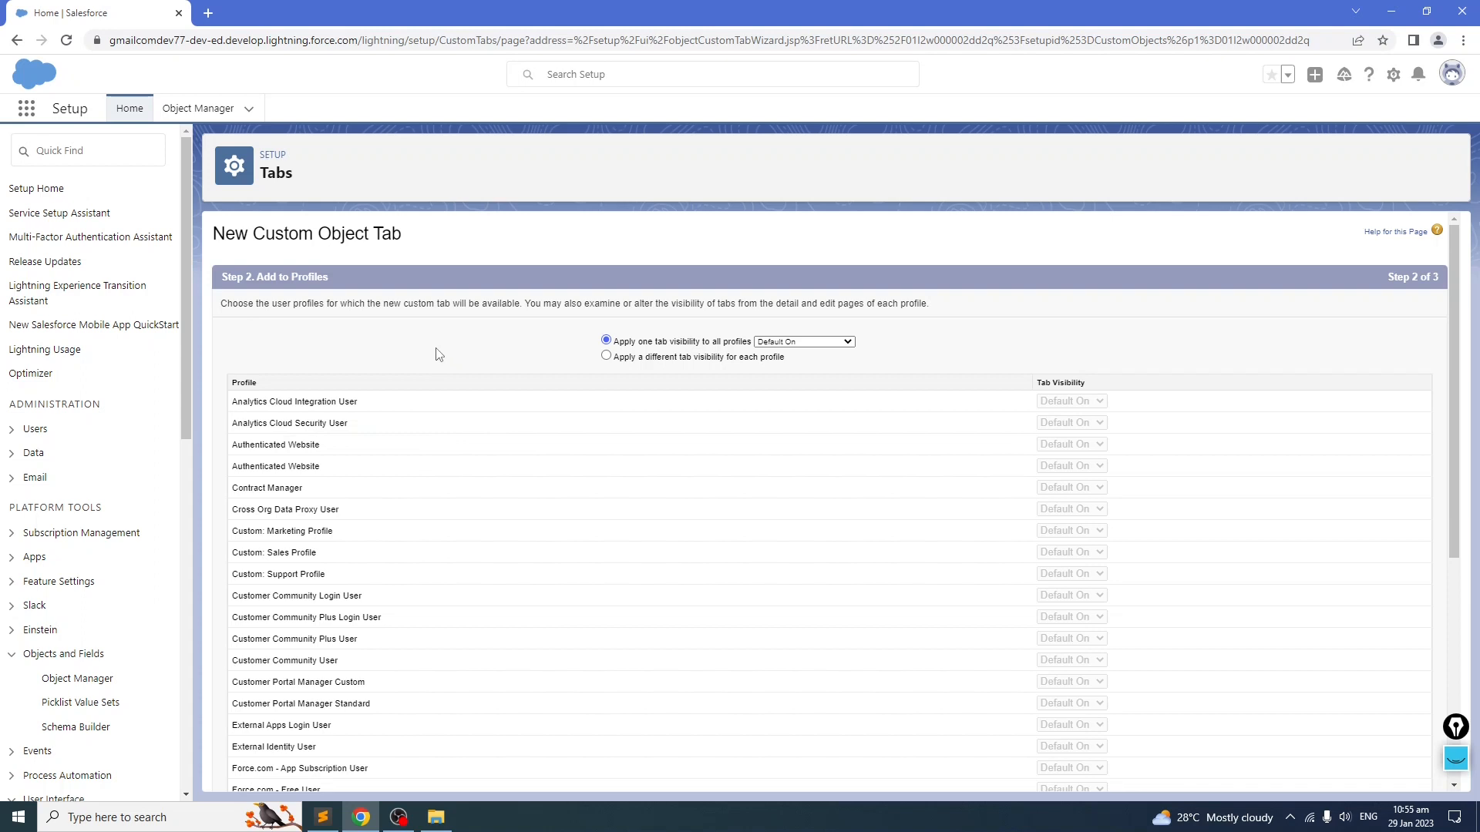
scroll(438, 353, down, 5)
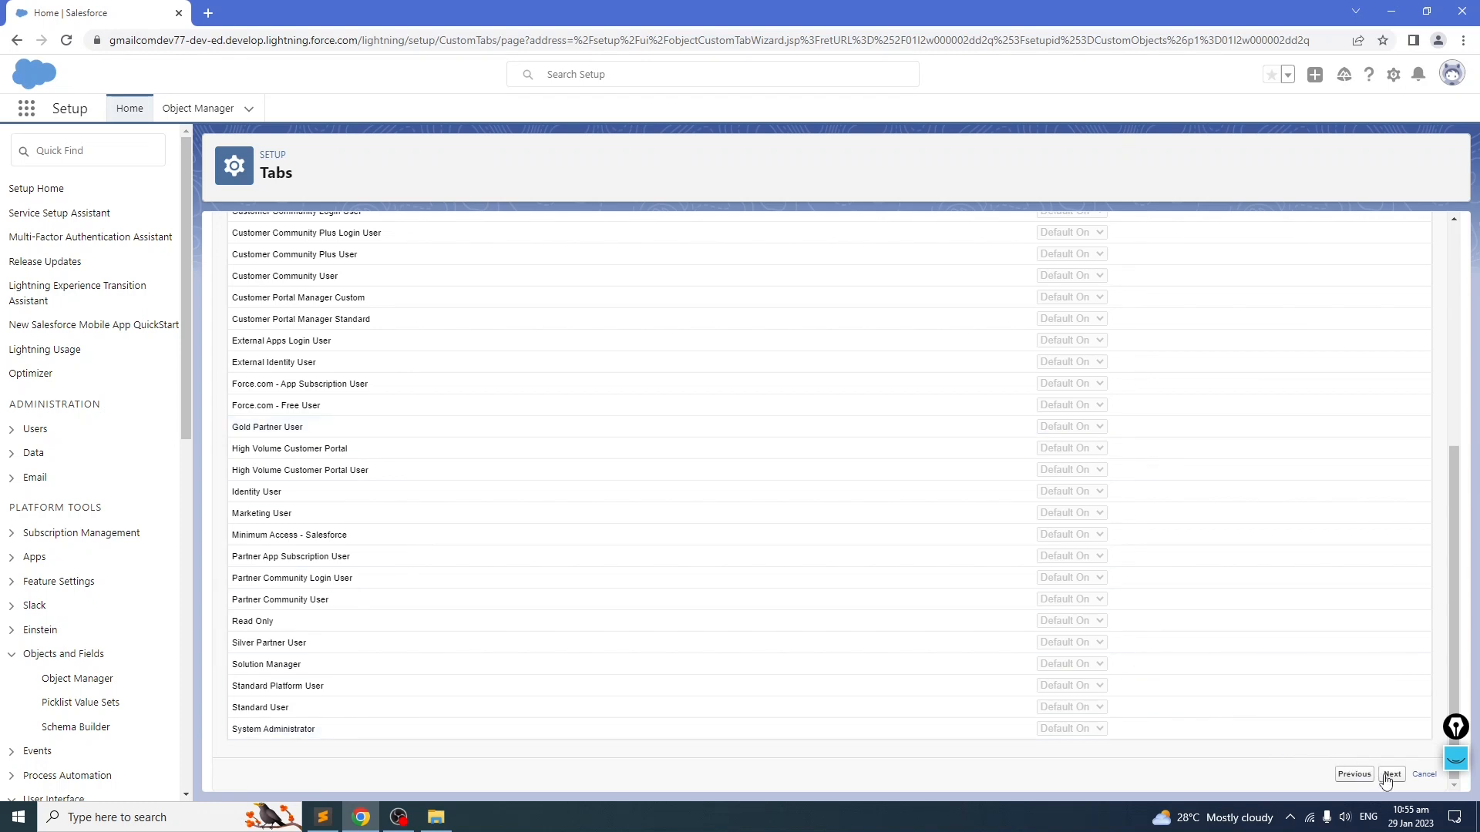
scroll(588, 495, up, 5)
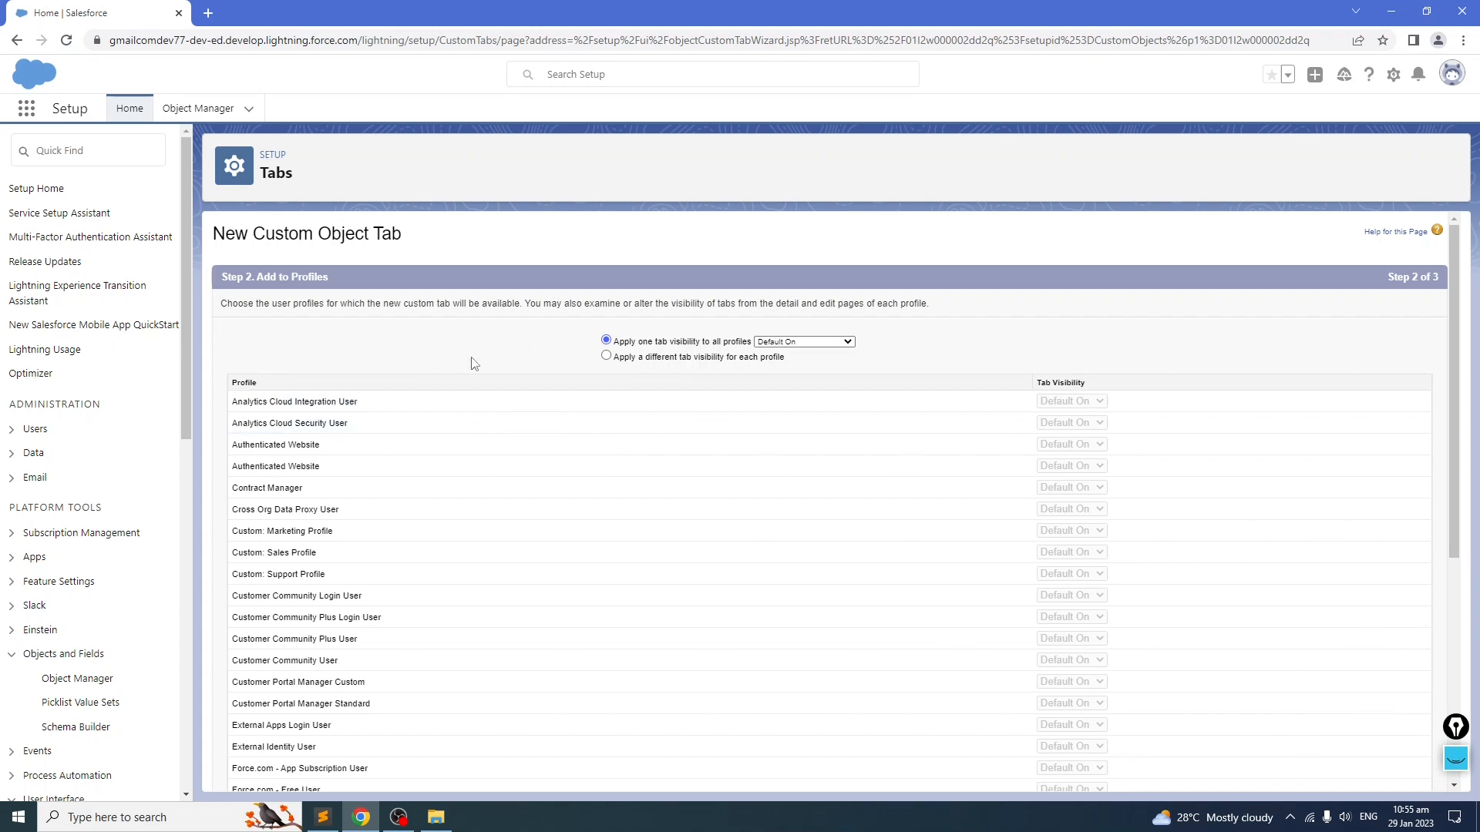
scroll(474, 364, down, 5)
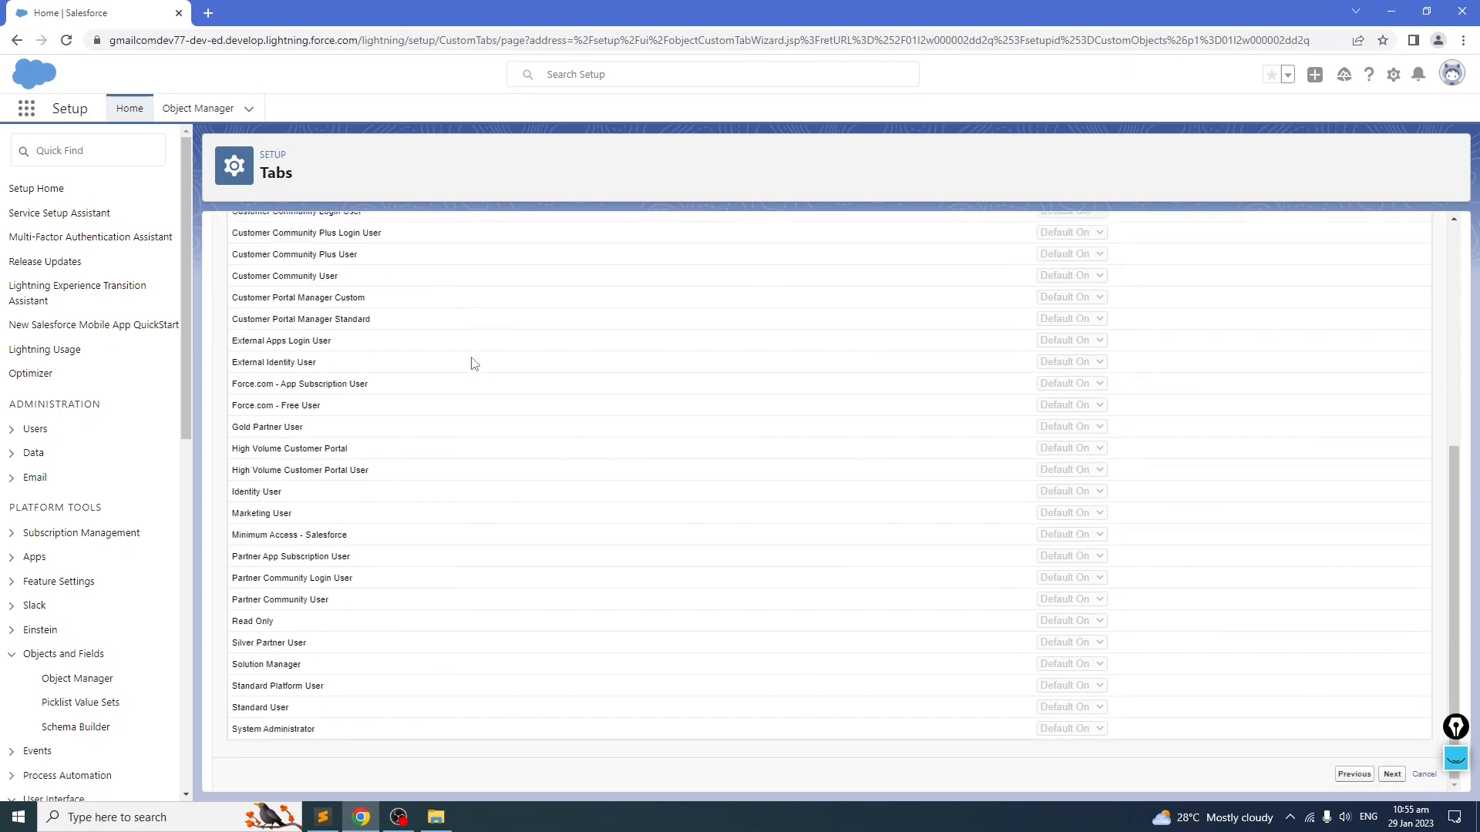
scroll(474, 364, up, 10)
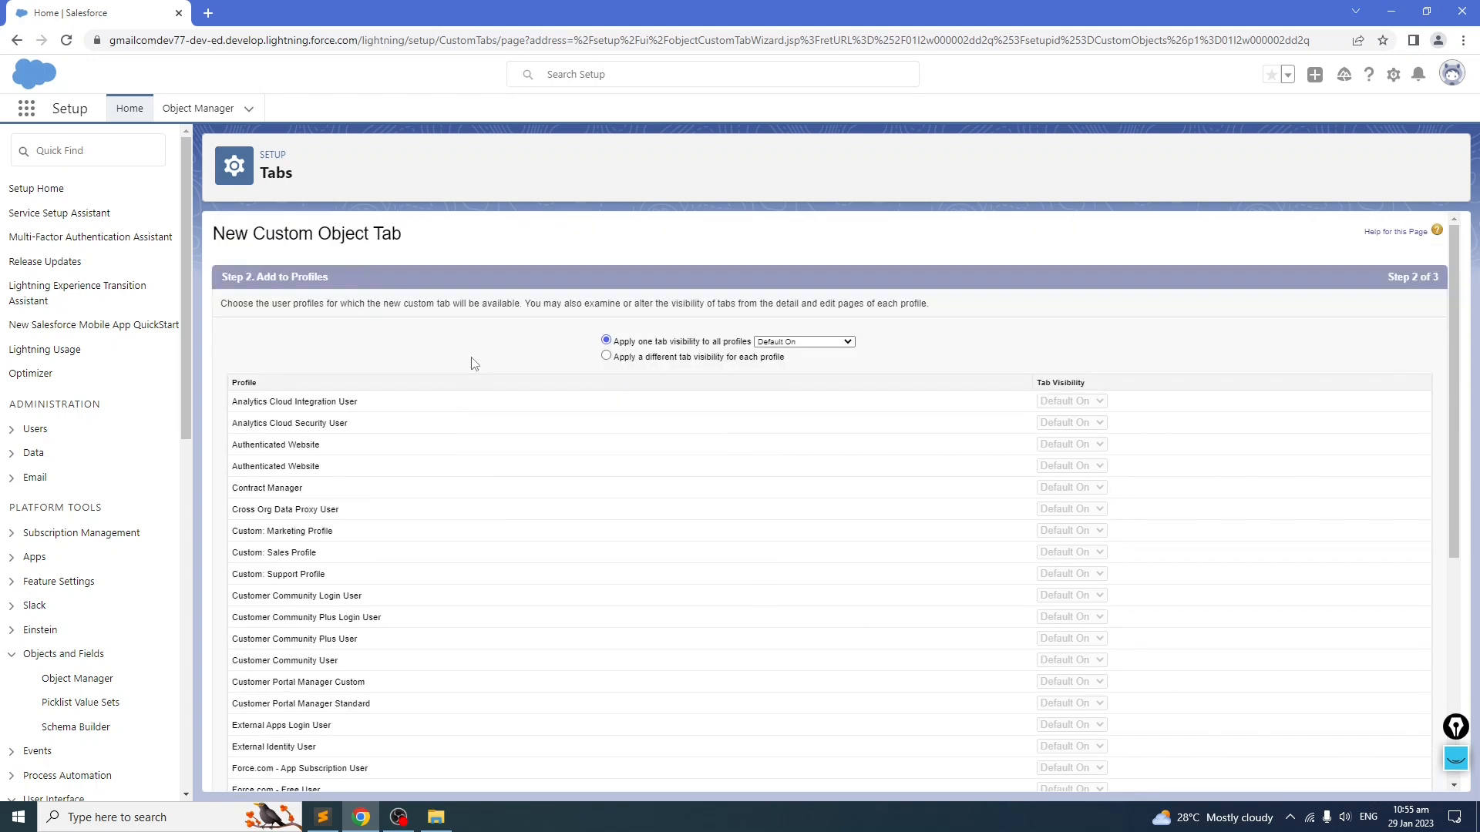
Step: Keep Default On tab visibility for all profiles and advance to the Add to Custom Apps step
scroll(474, 364, down, 5)
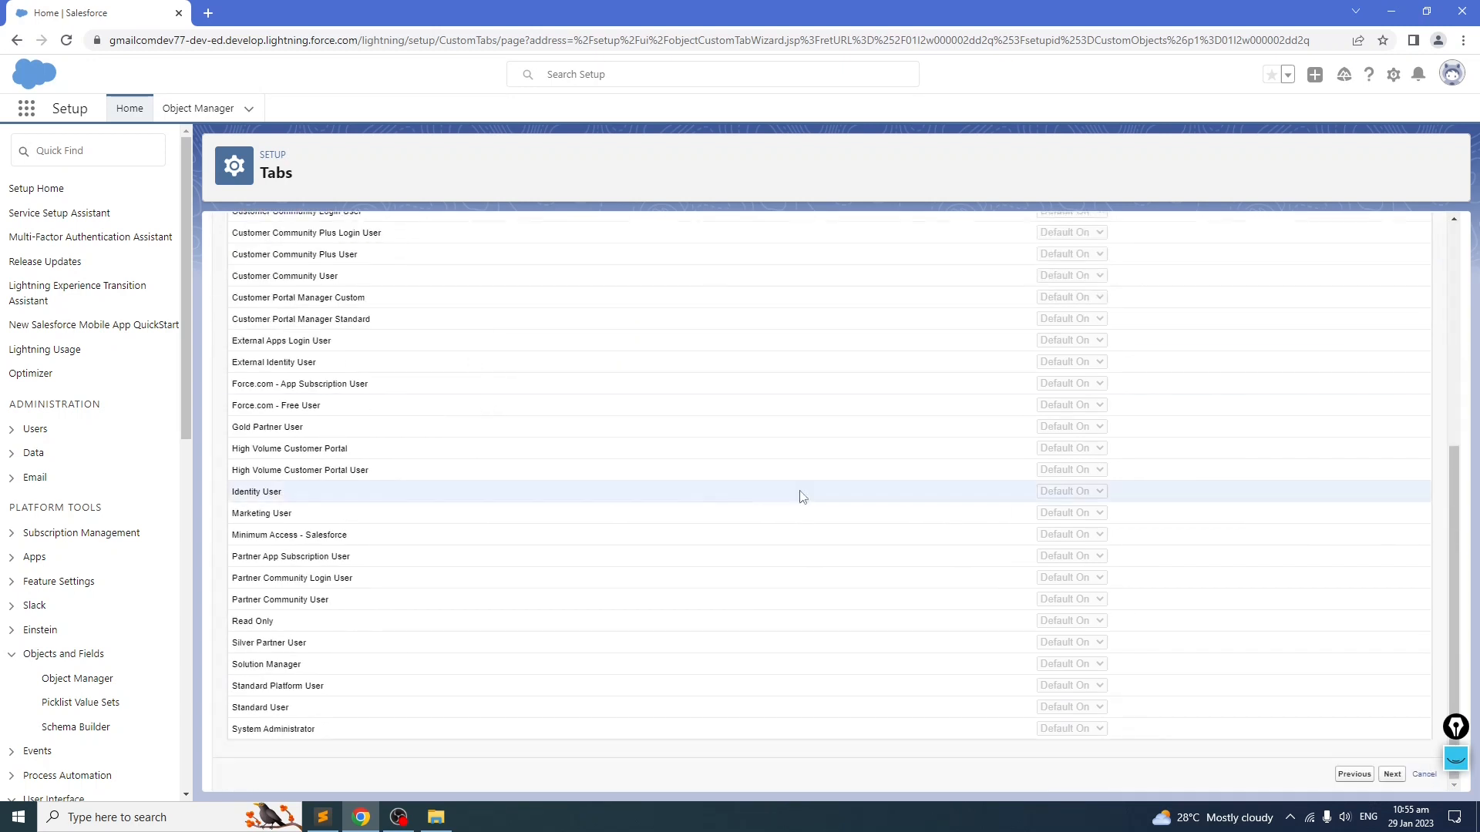
scroll(825, 491, up, 5)
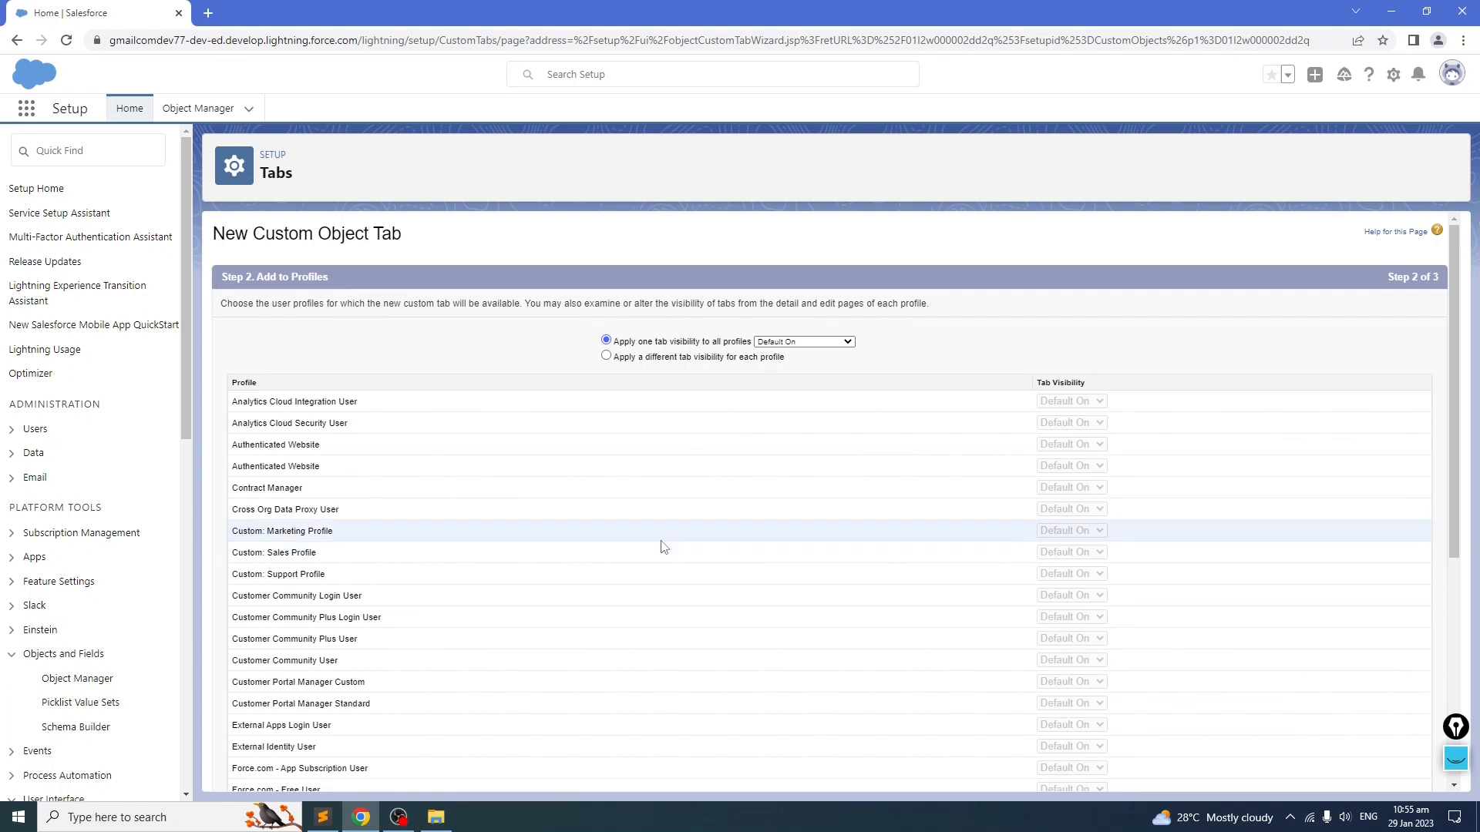
scroll(733, 563, down, 5)
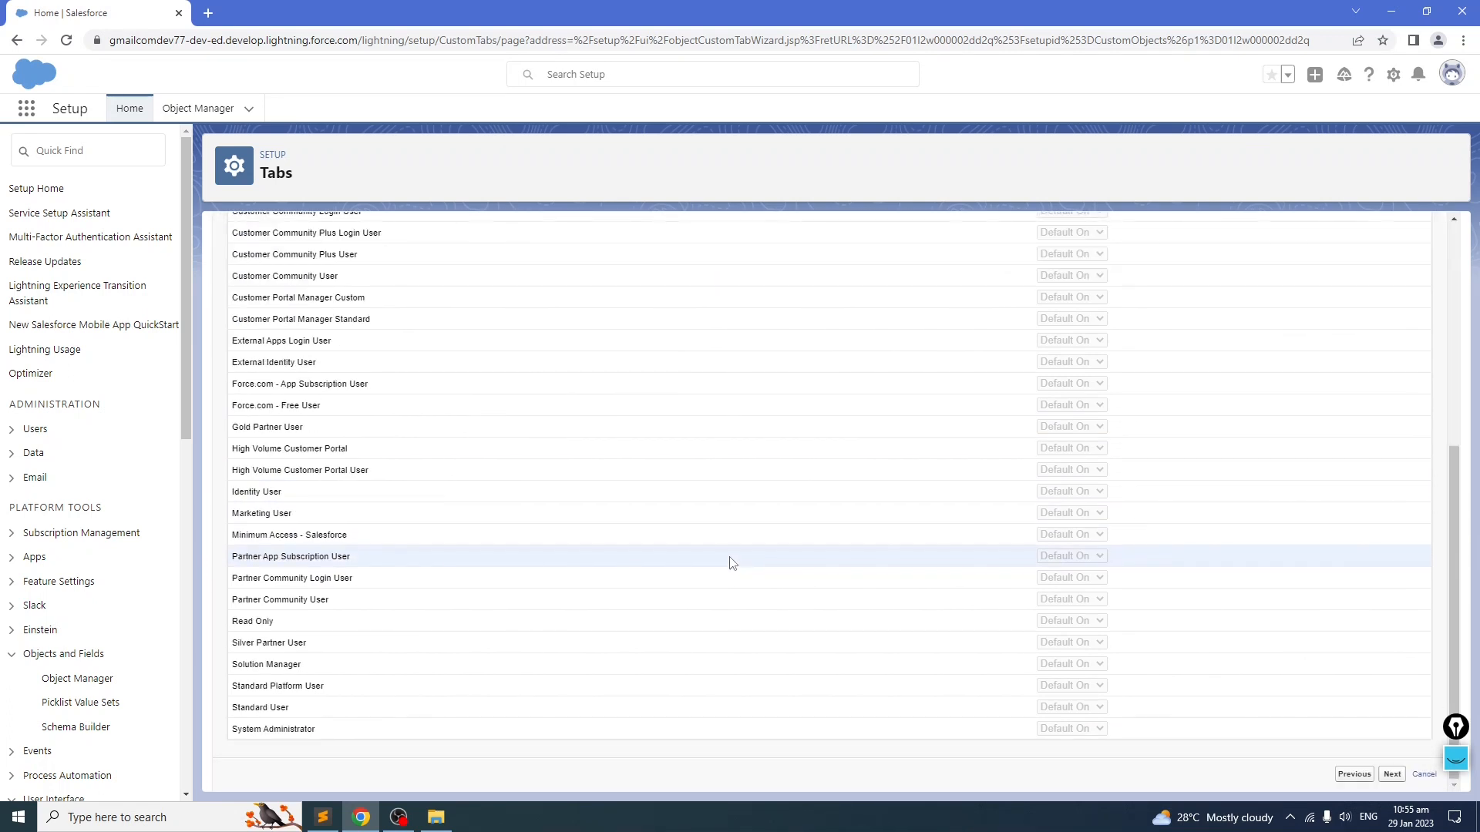
scroll(728, 558, up, 5)
scroll(730, 558, down, 5)
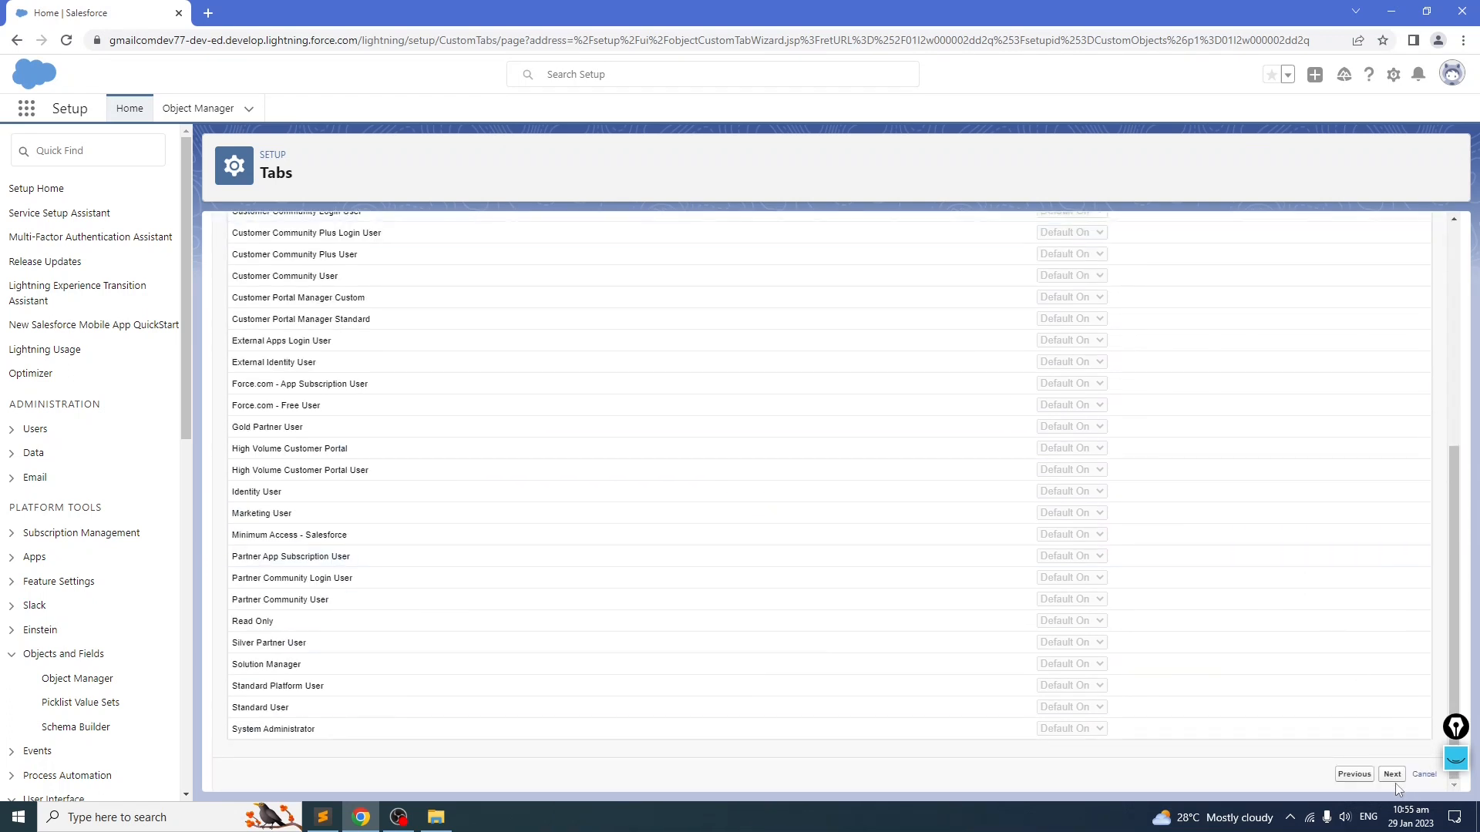
click(1386, 774)
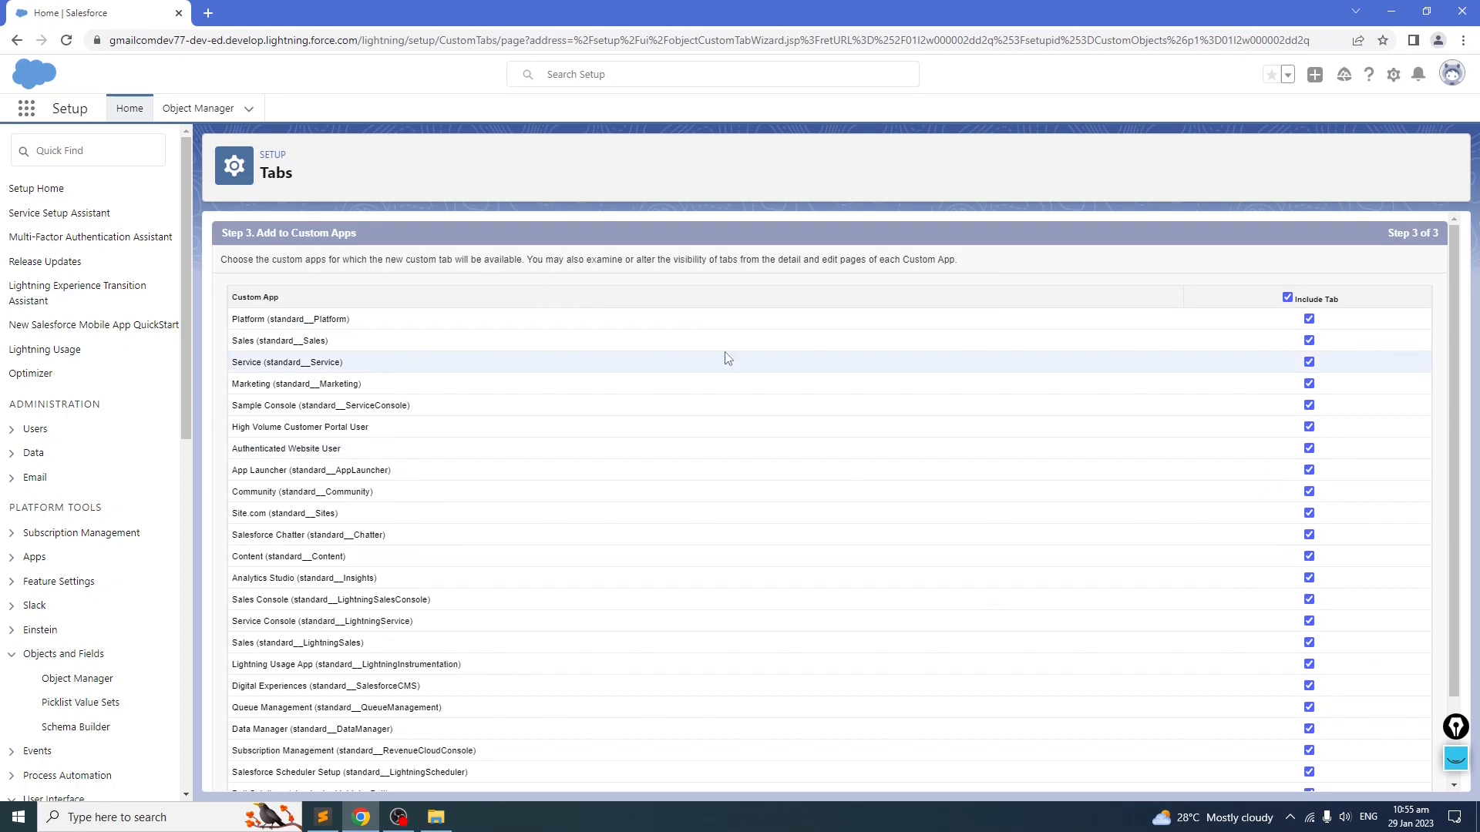
Step: Keep the Employee tab included in all custom apps and save the new tab
scroll(728, 358, down, 2)
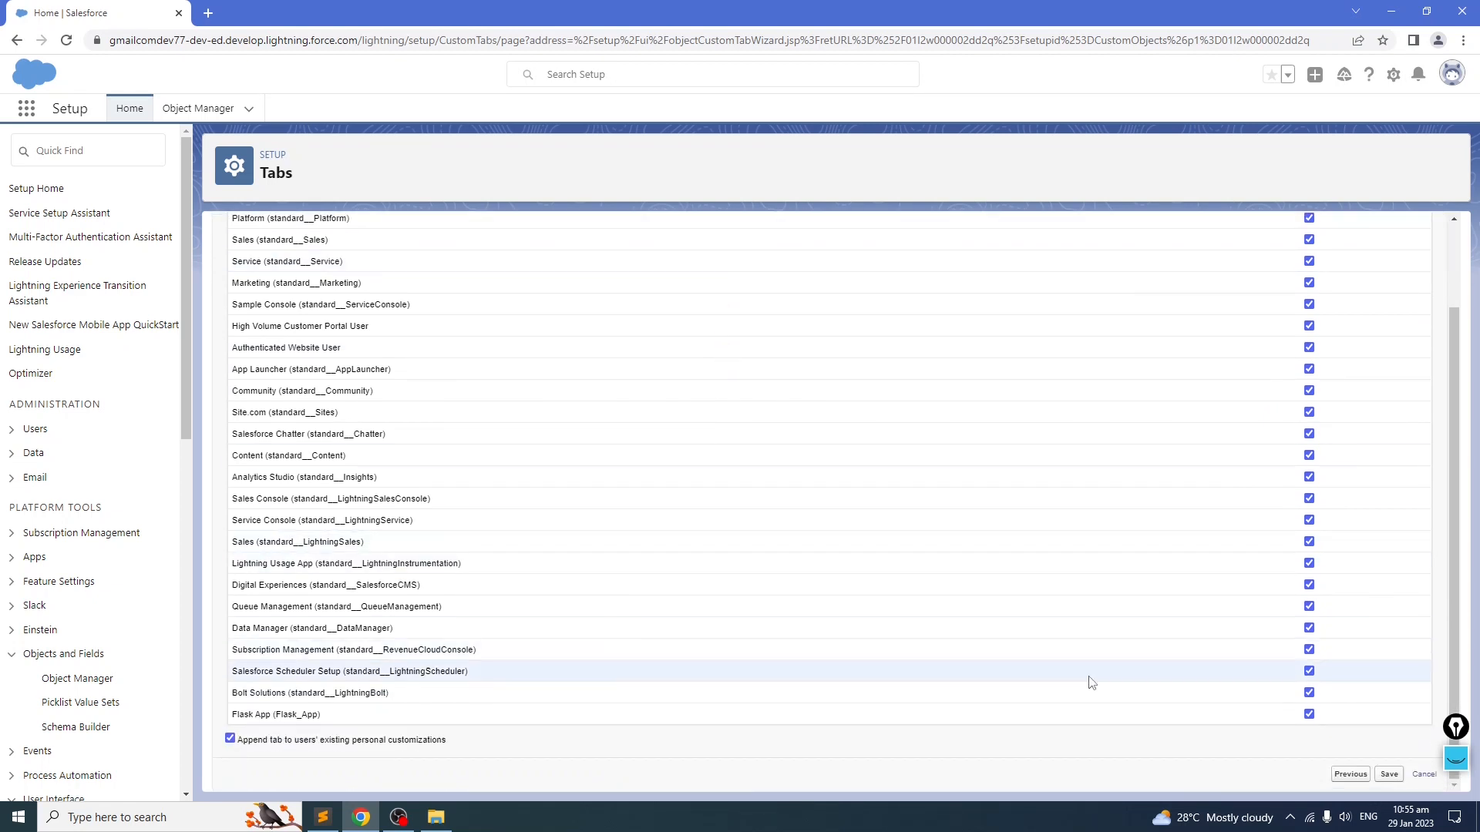
scroll(956, 648, up, 2)
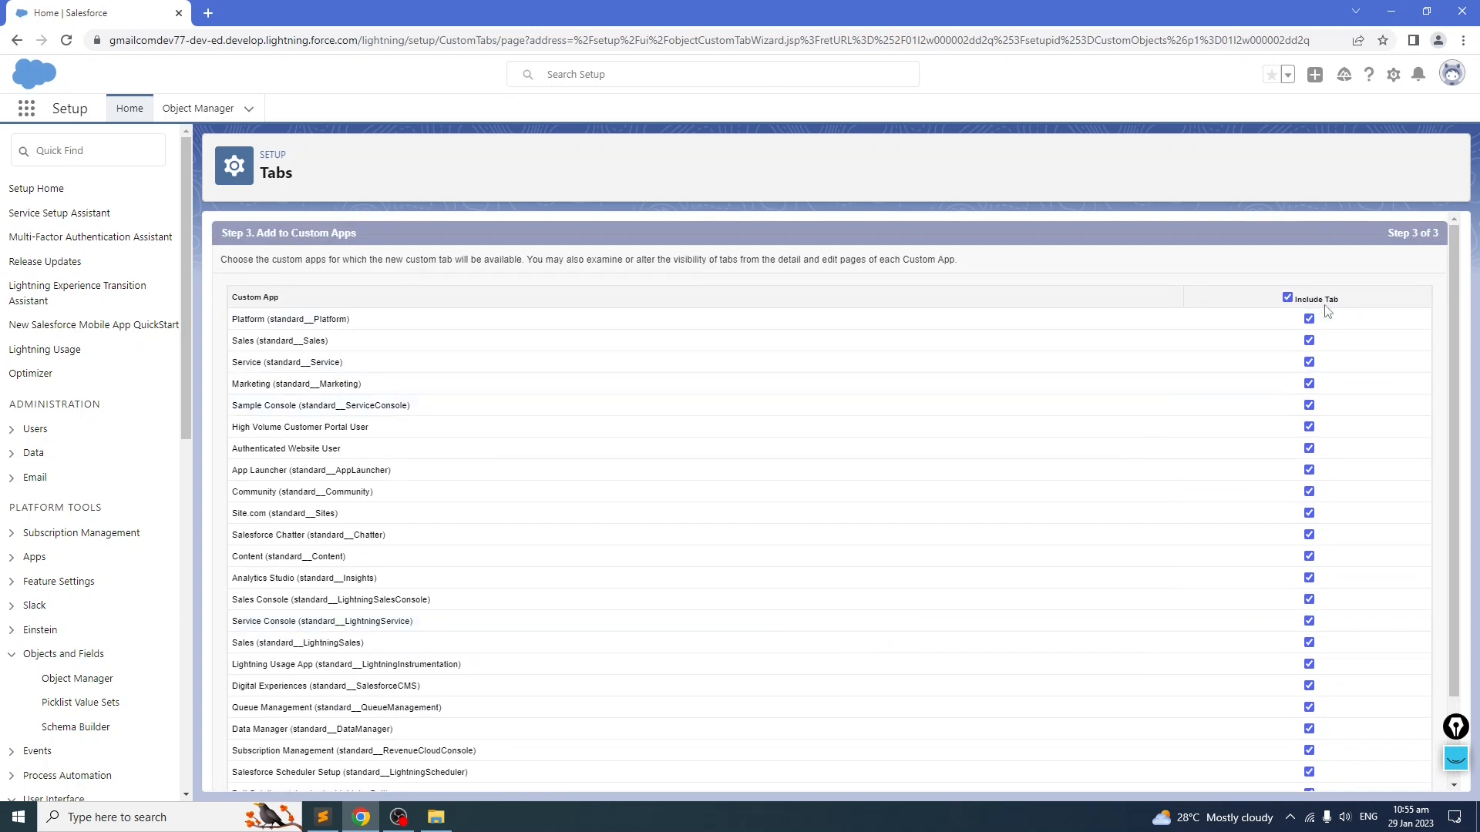
scroll(775, 584, down, 2)
click(1388, 775)
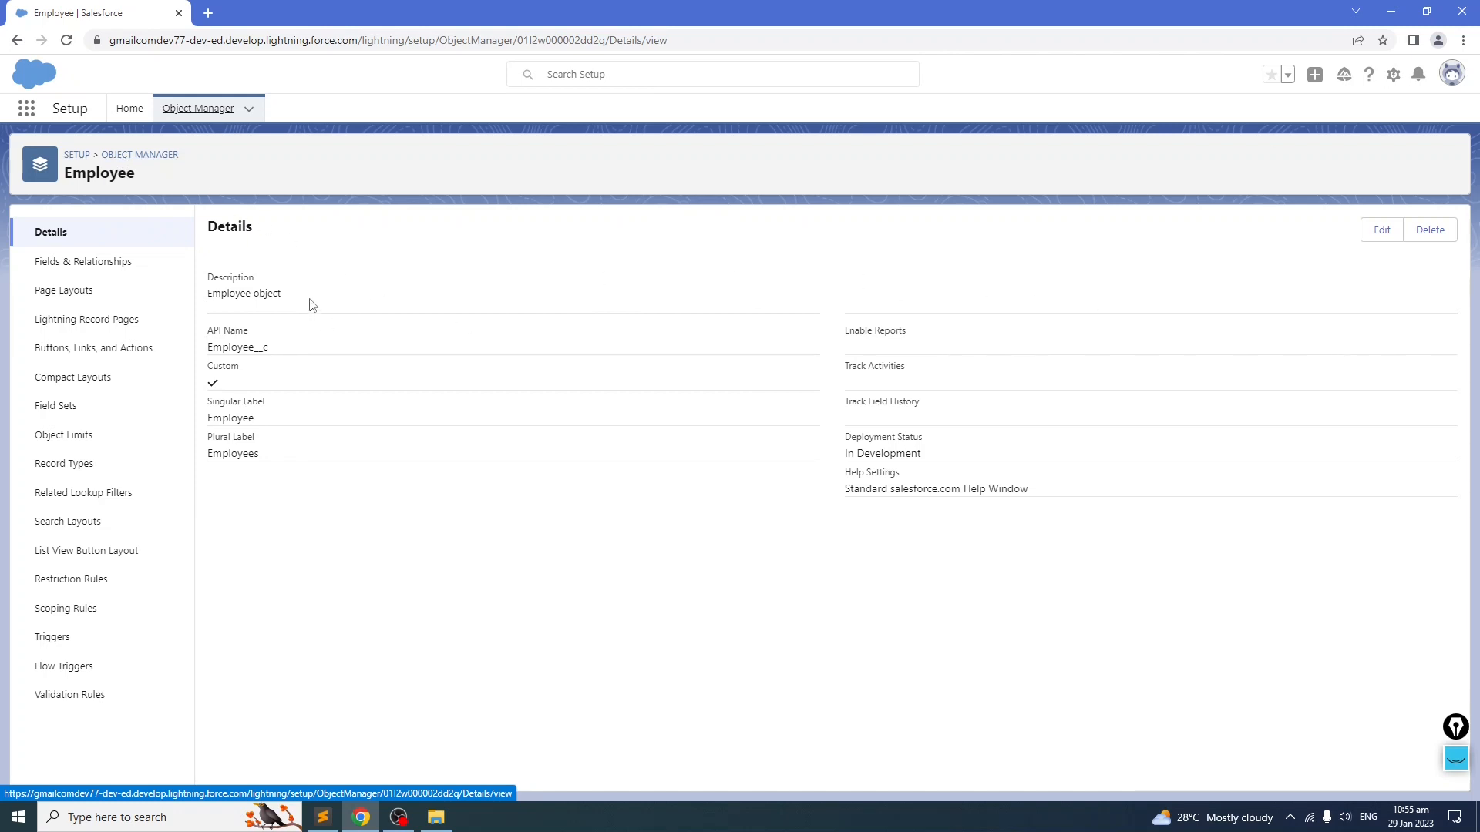
Step: Open the Employee object's Fields & Relationships and review the Account lookup field definition in the notes
click(89, 264)
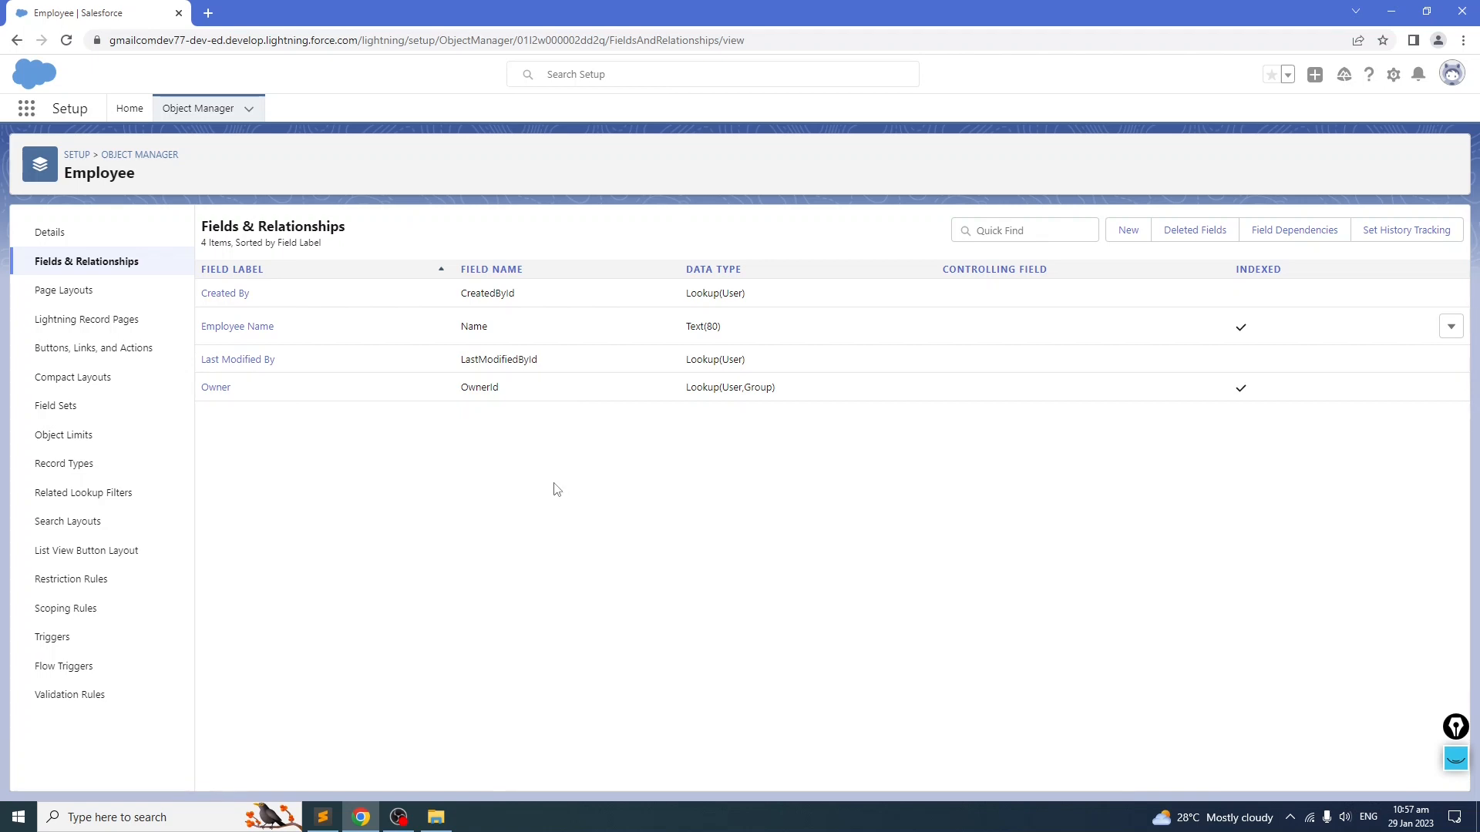
click(323, 817)
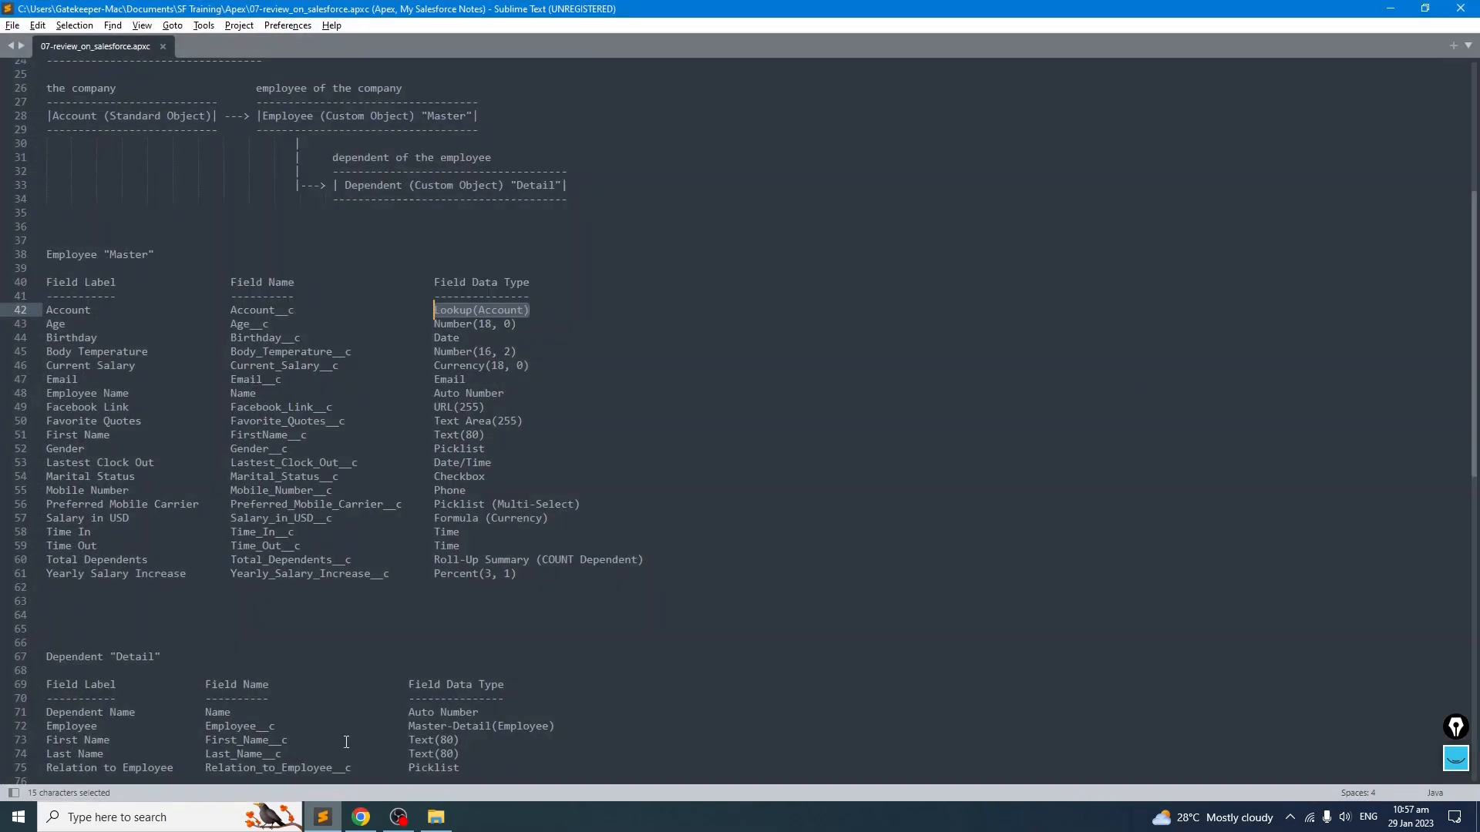
click(364, 490)
drag(554, 309, 40, 311)
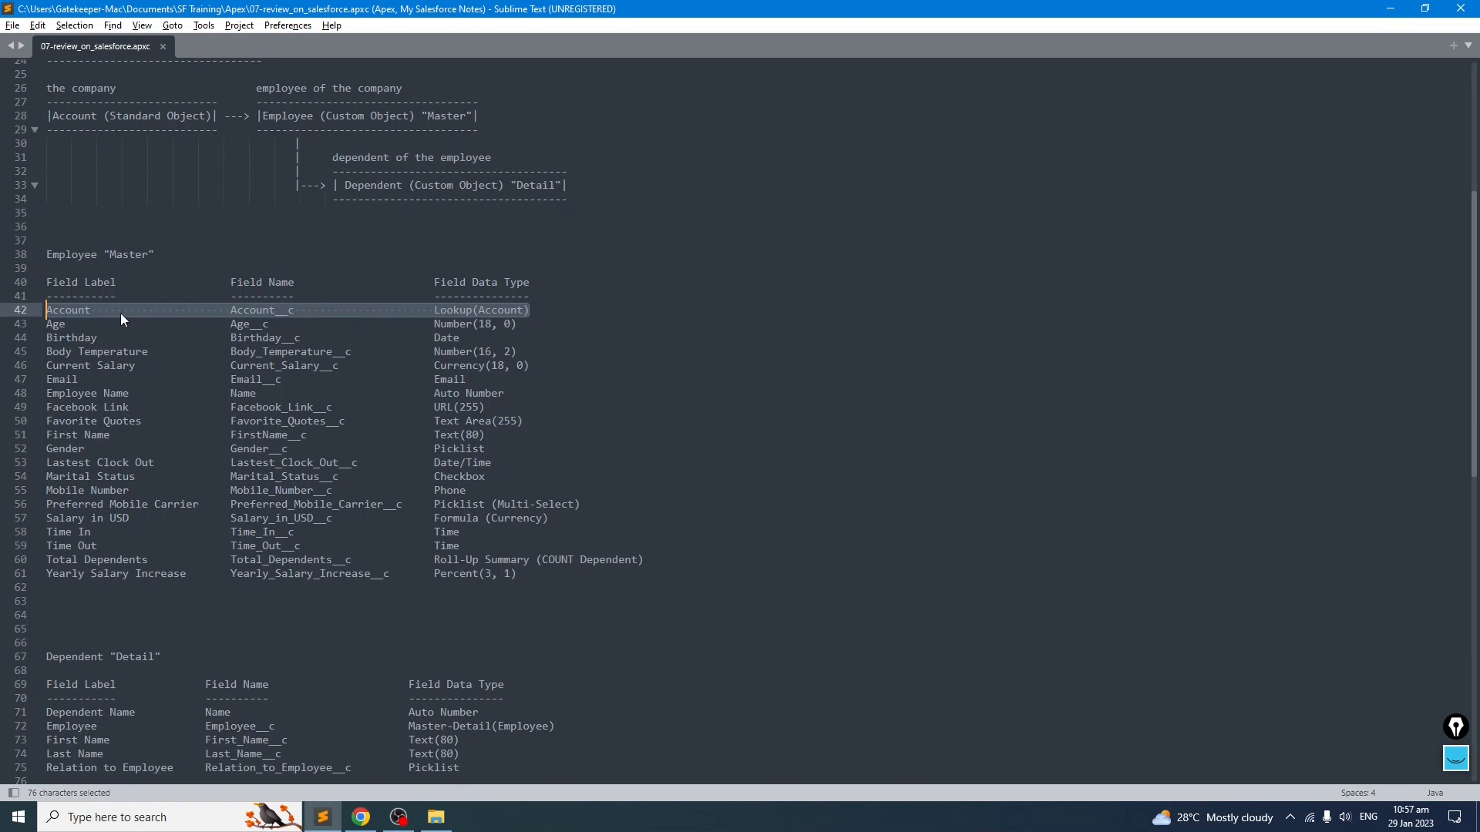
click(1392, 11)
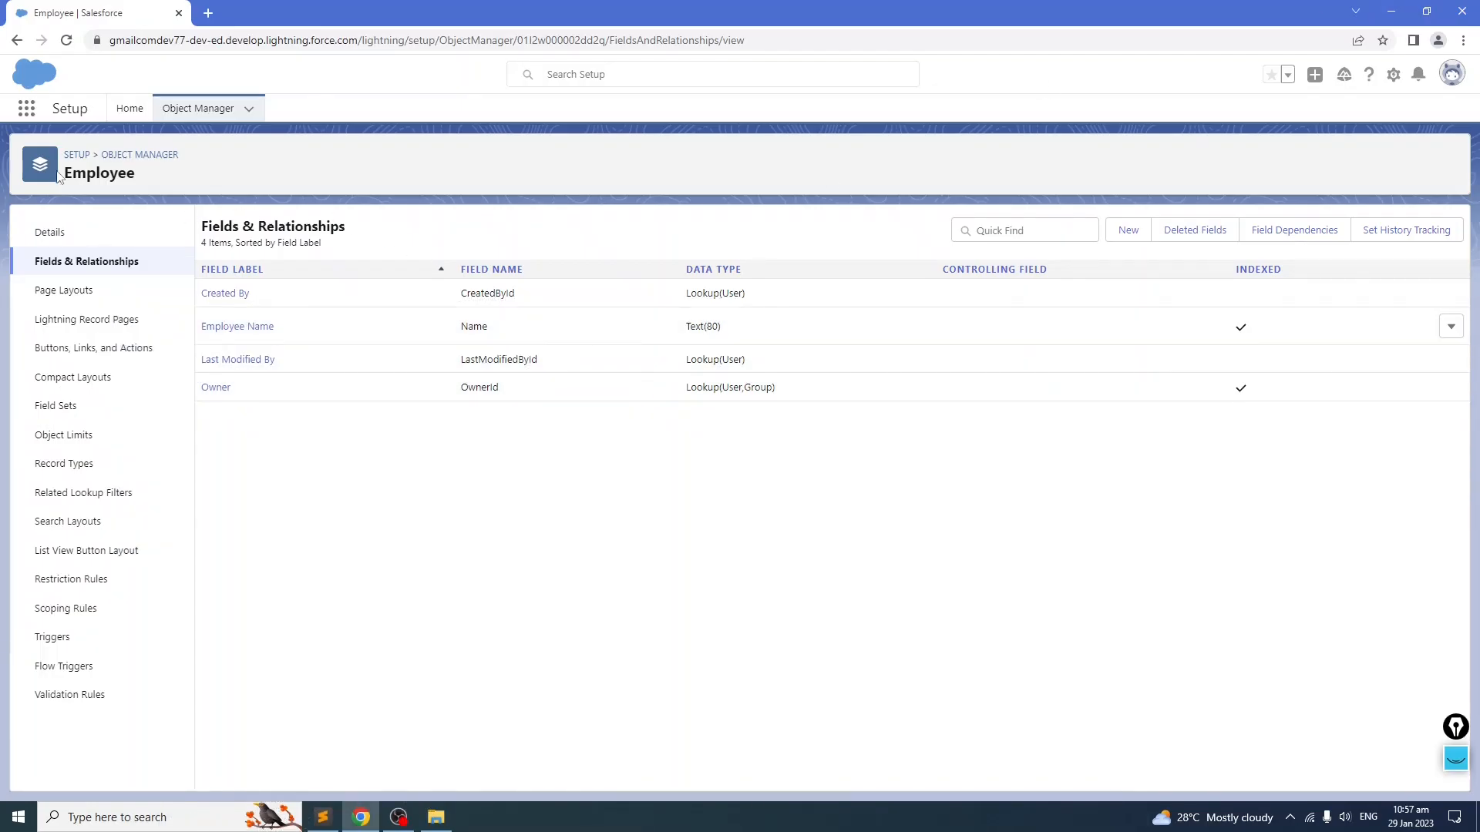
Step: Open the Sales app and view the details of the Sample Account for Entitlements account record
click(26, 113)
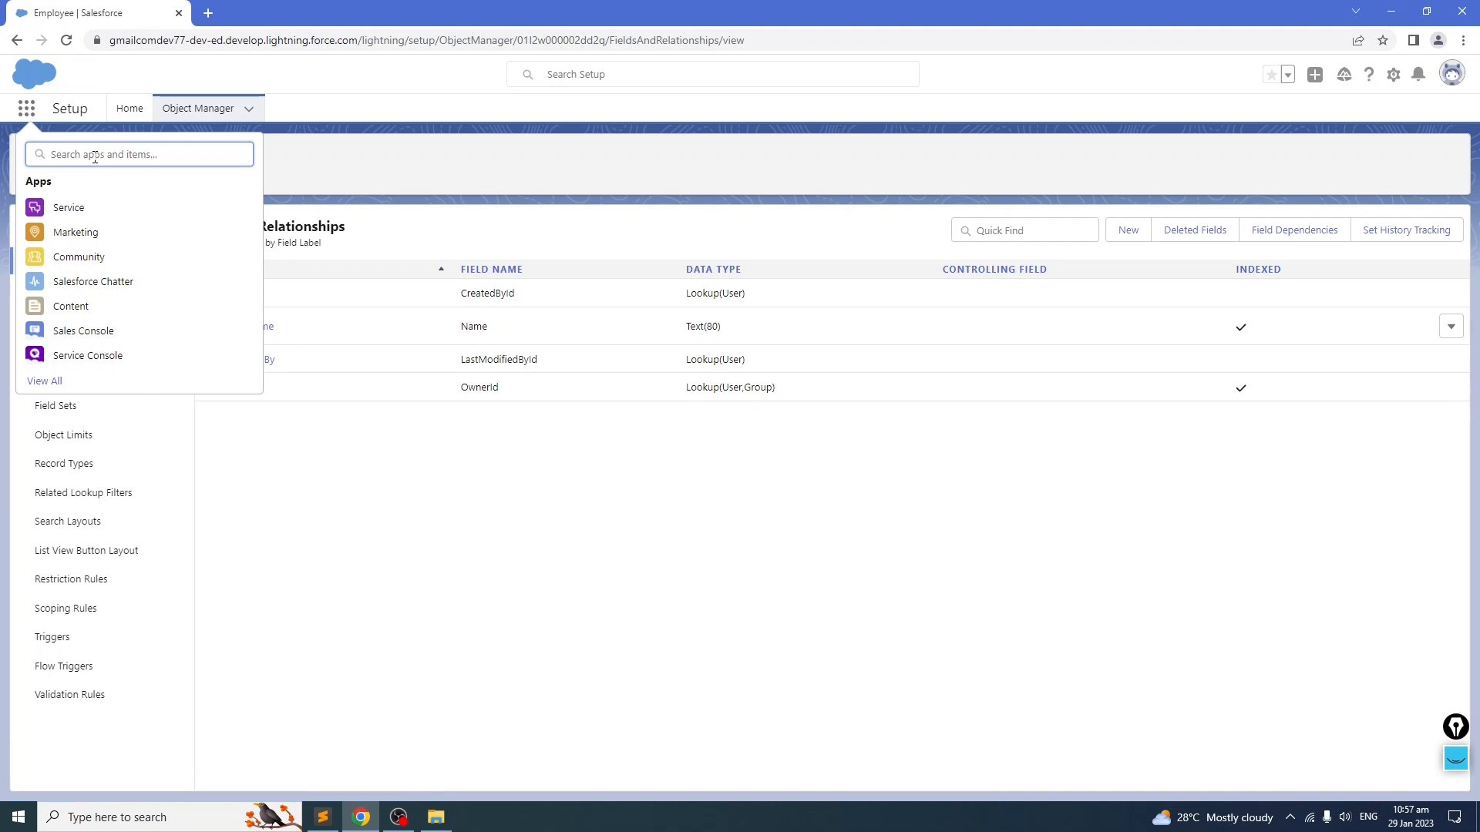
text(sales)
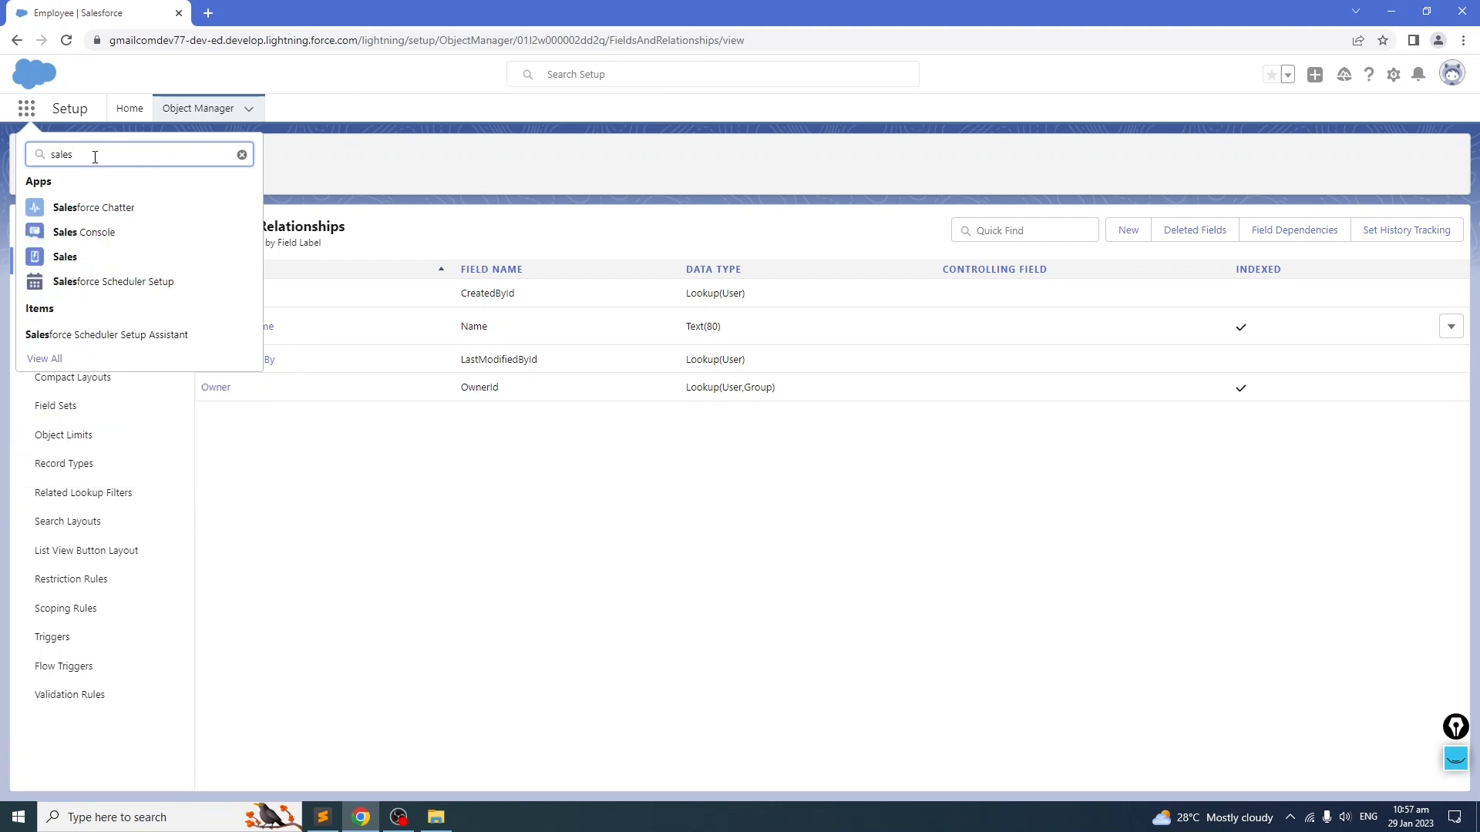
click(65, 265)
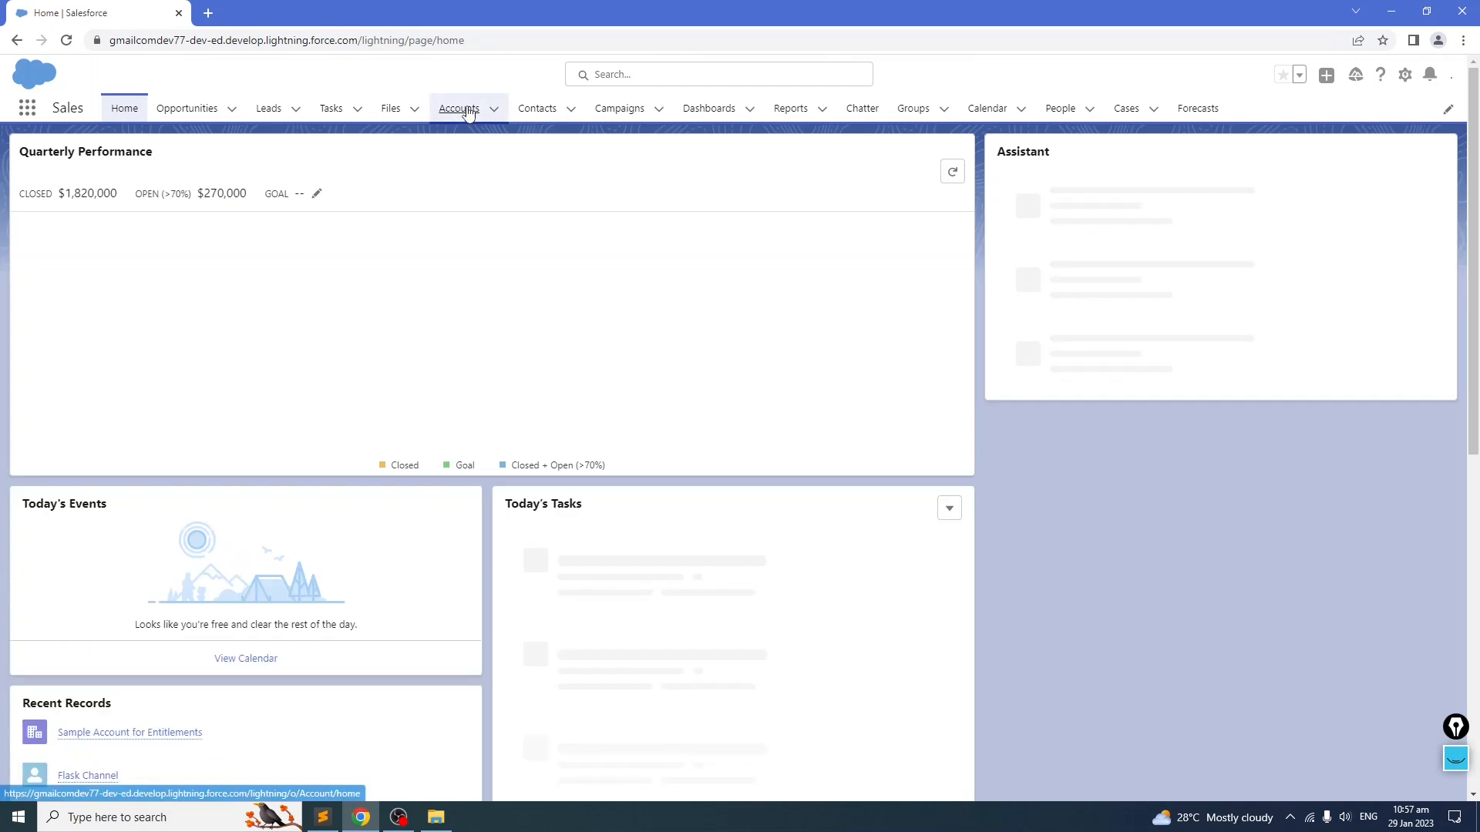
click(462, 108)
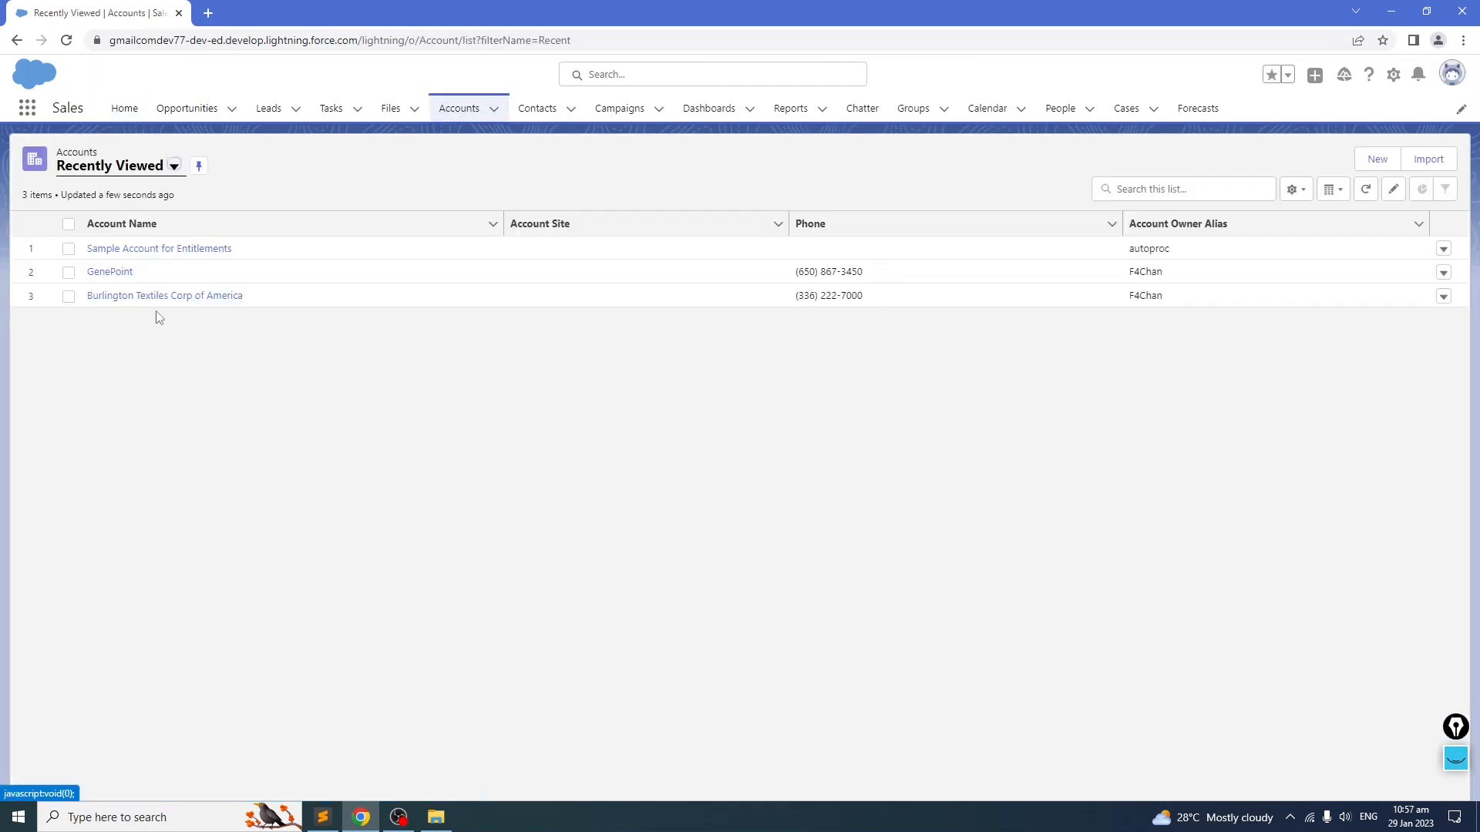
click(156, 249)
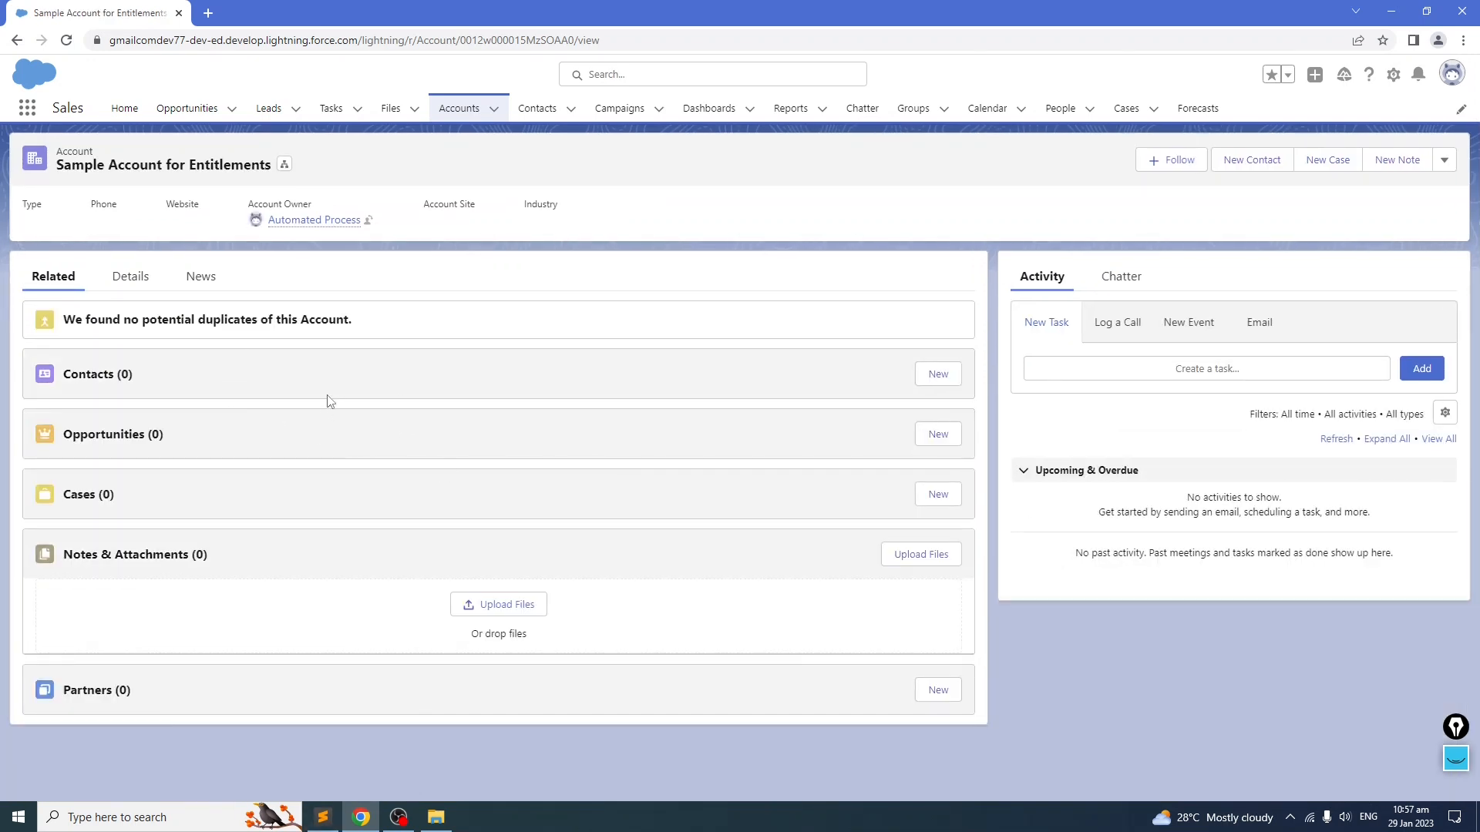
click(123, 279)
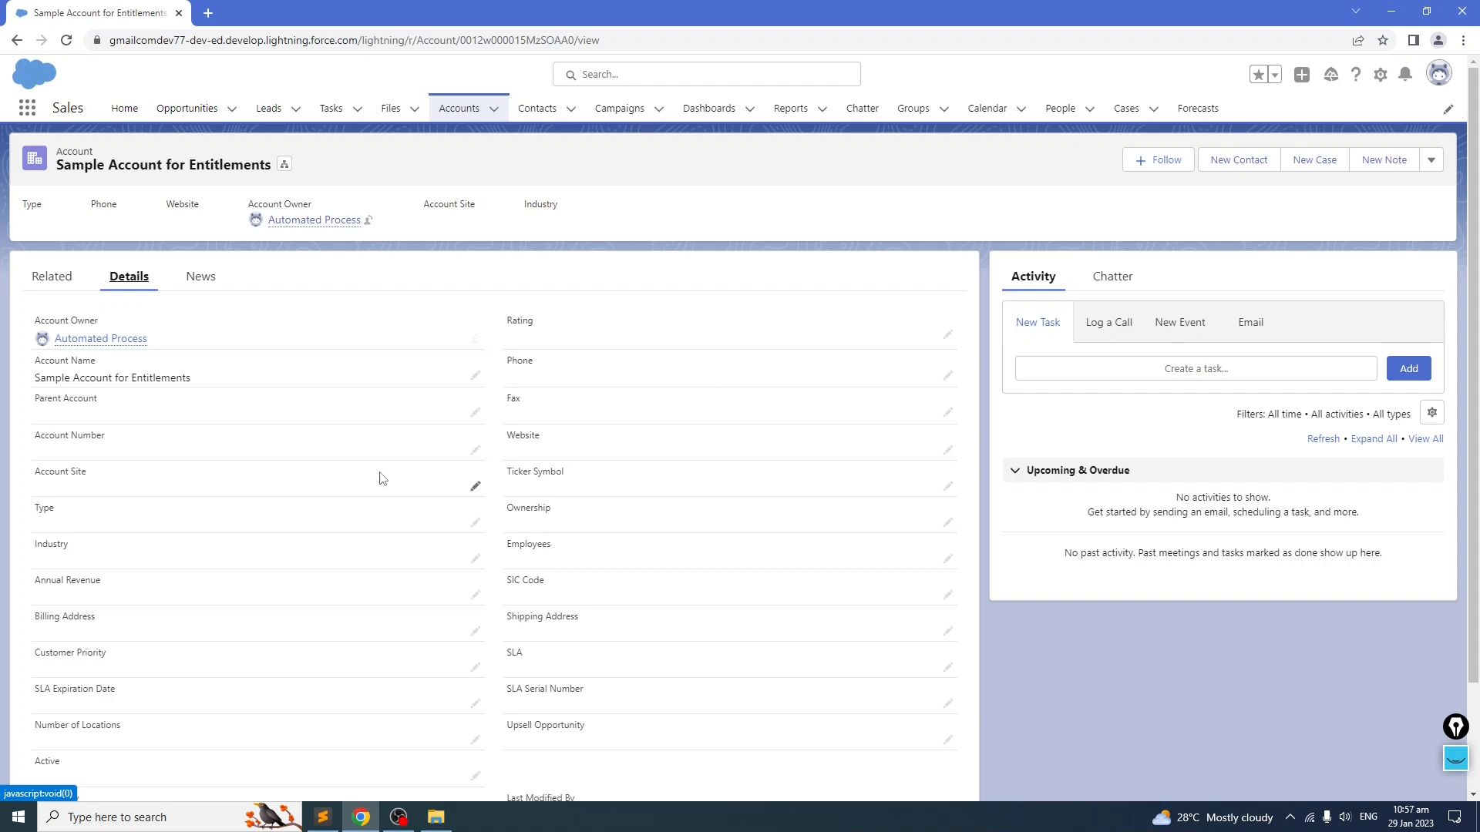
scroll(233, 458, down, 2)
scroll(233, 458, up, 2)
Step: Review the Account field's Lookup(Account) data type in the notes file
click(322, 817)
drag(562, 313, 429, 311)
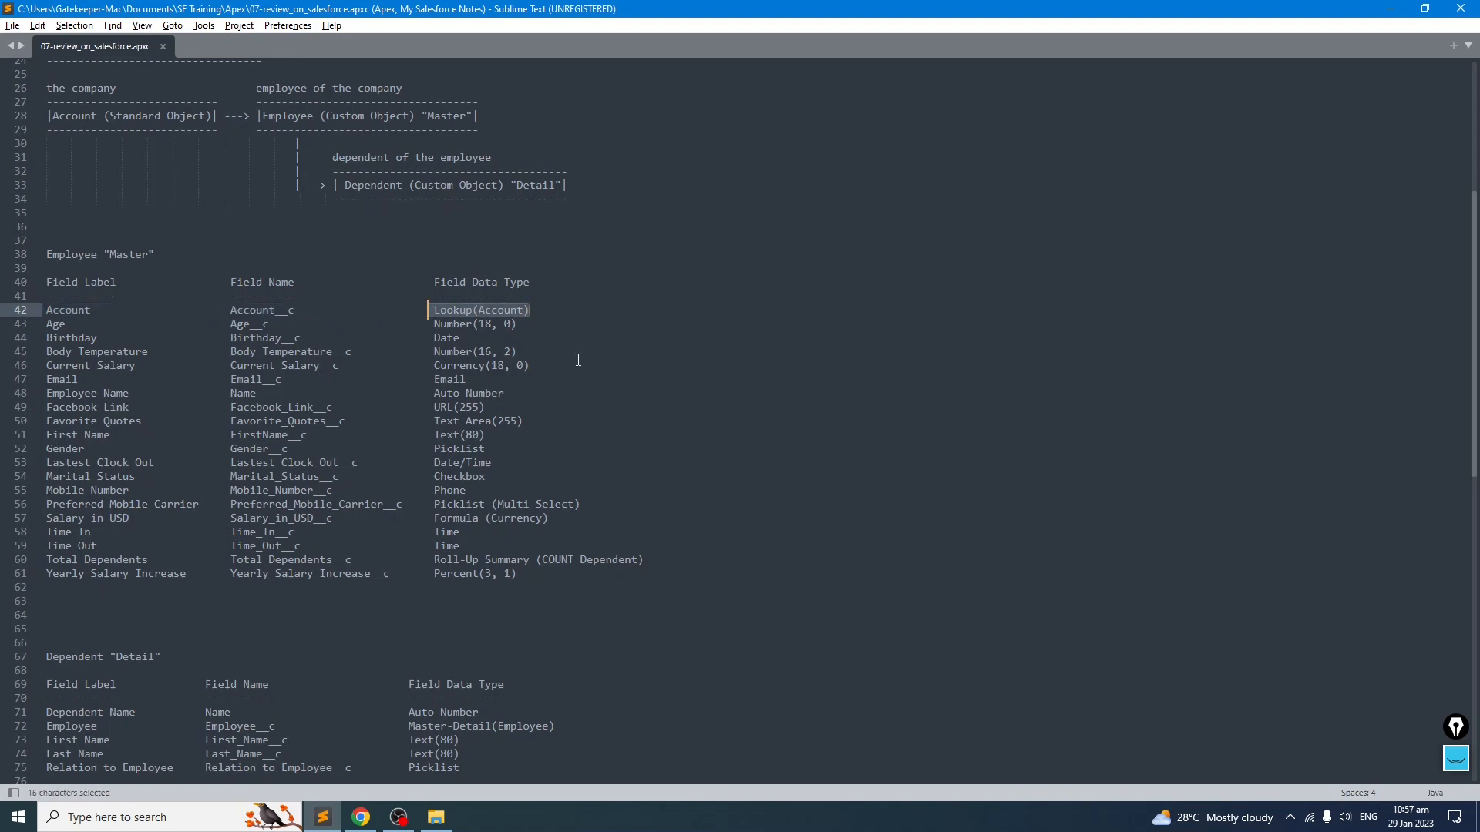
click(364, 820)
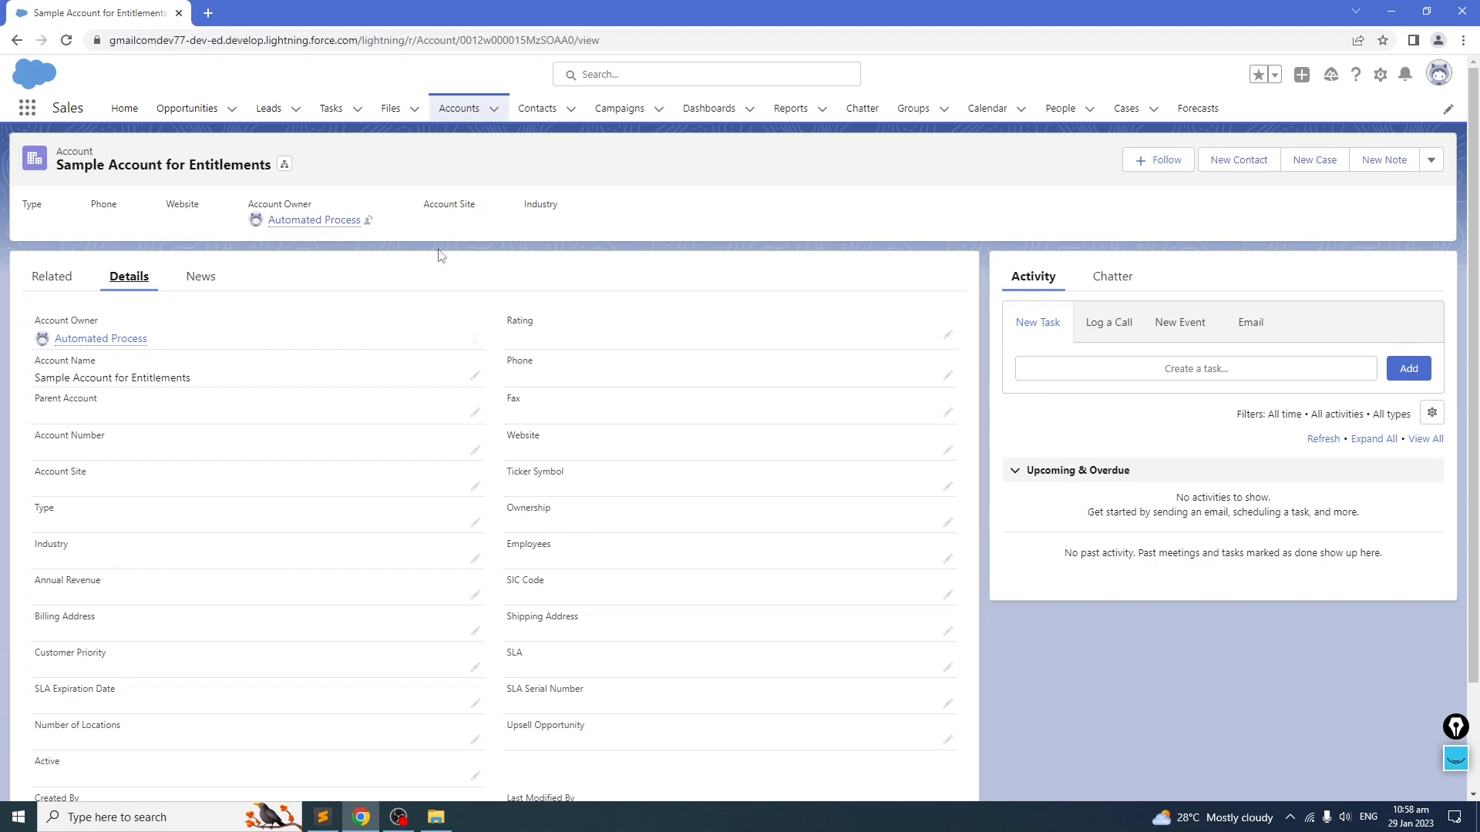
Step: Open Setup in a new tab and go to the Employee object's Fields & Relationships in Object Manager
click(1380, 74)
click(1318, 123)
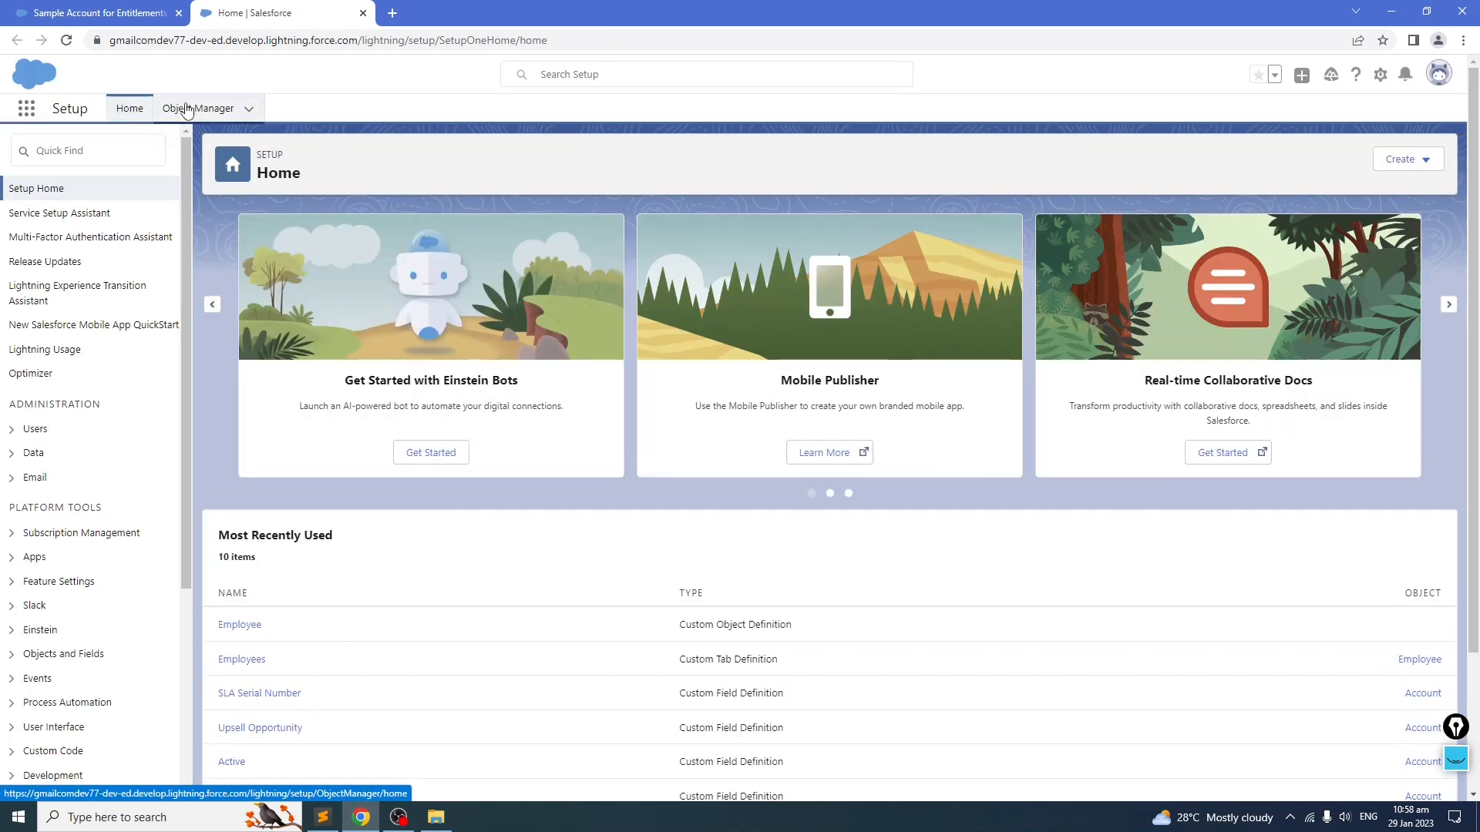
click(186, 110)
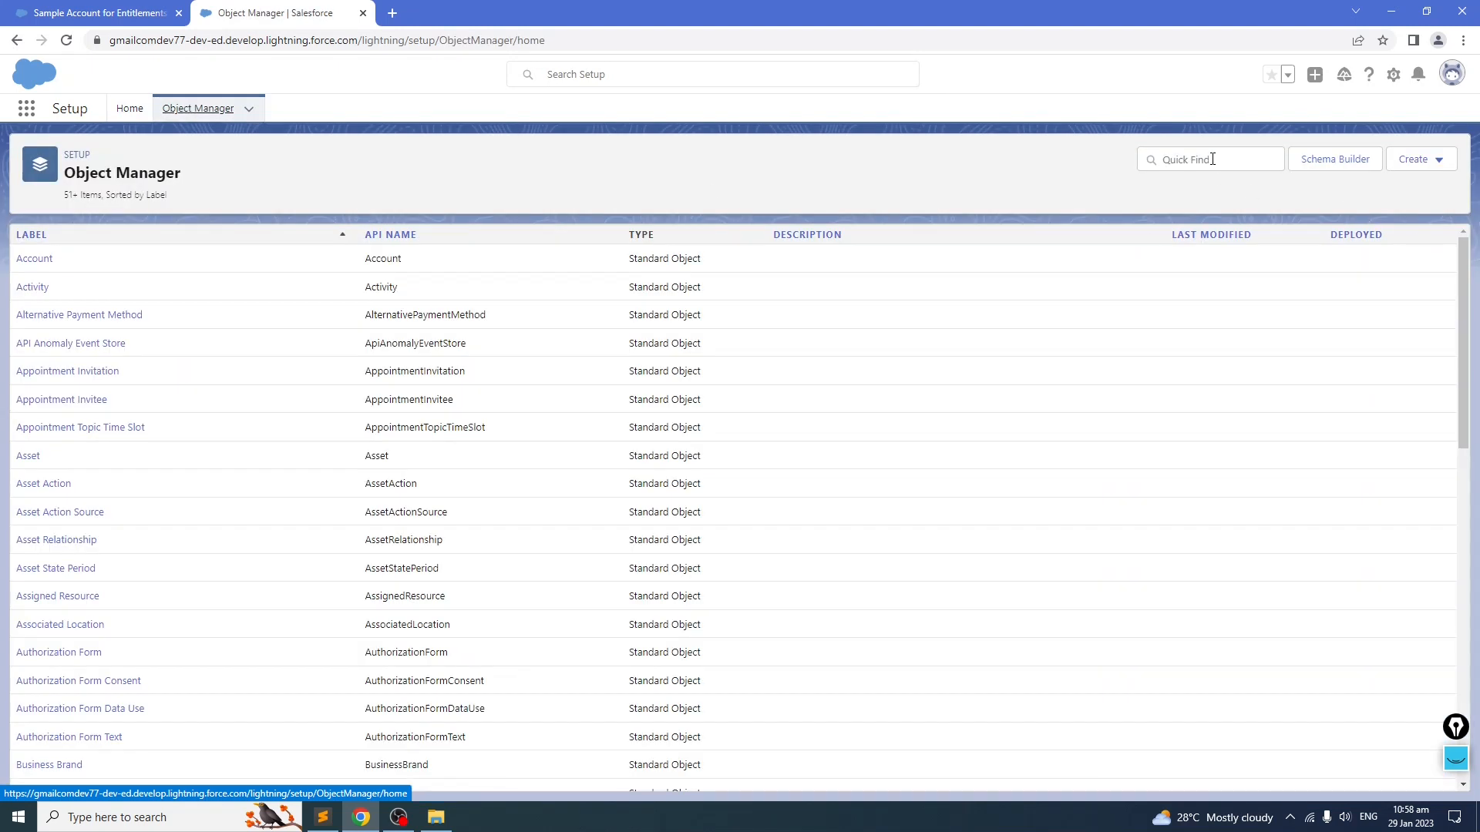
click(1213, 159)
text(employee)
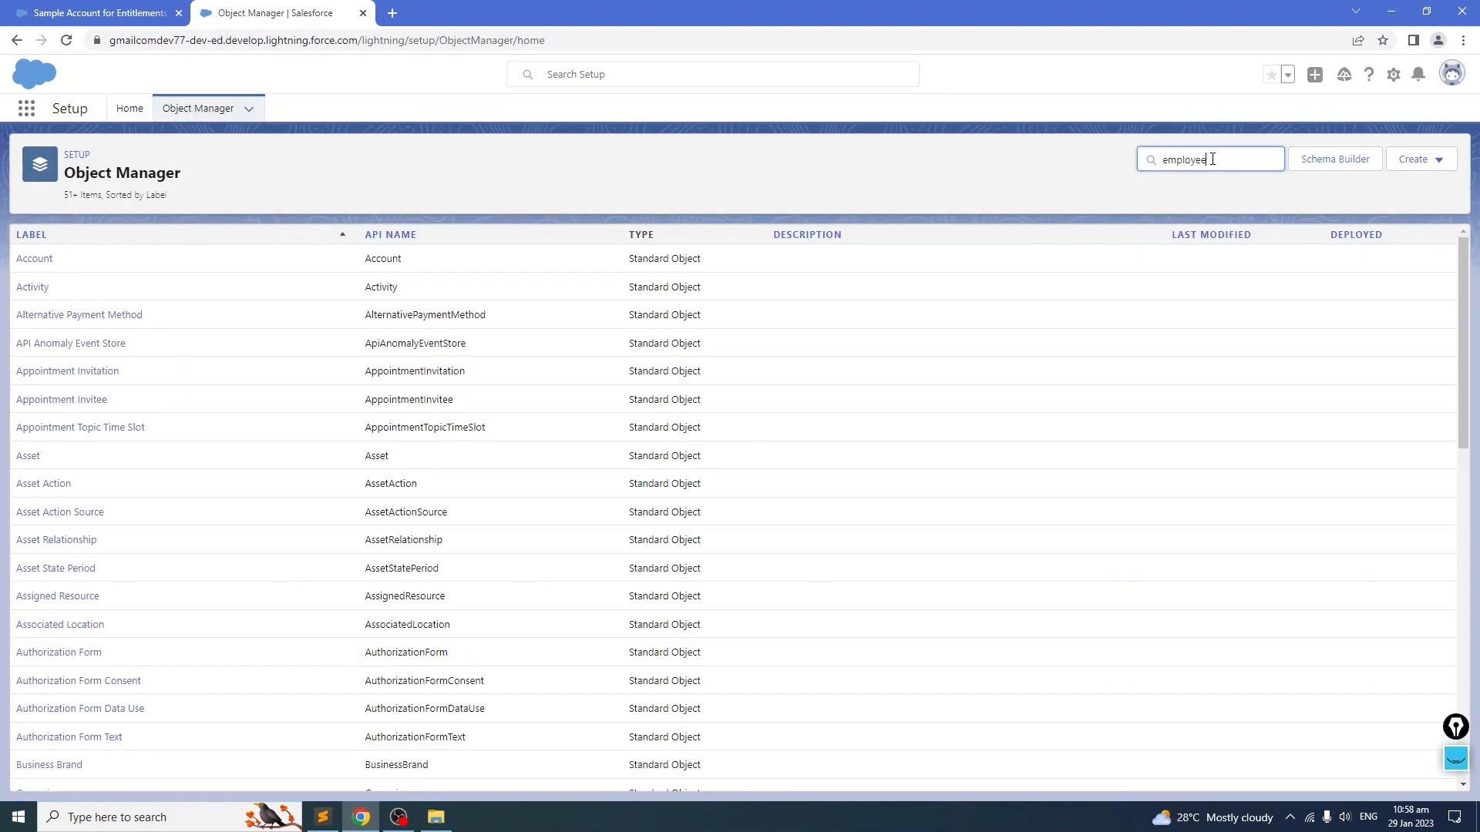
click(31, 262)
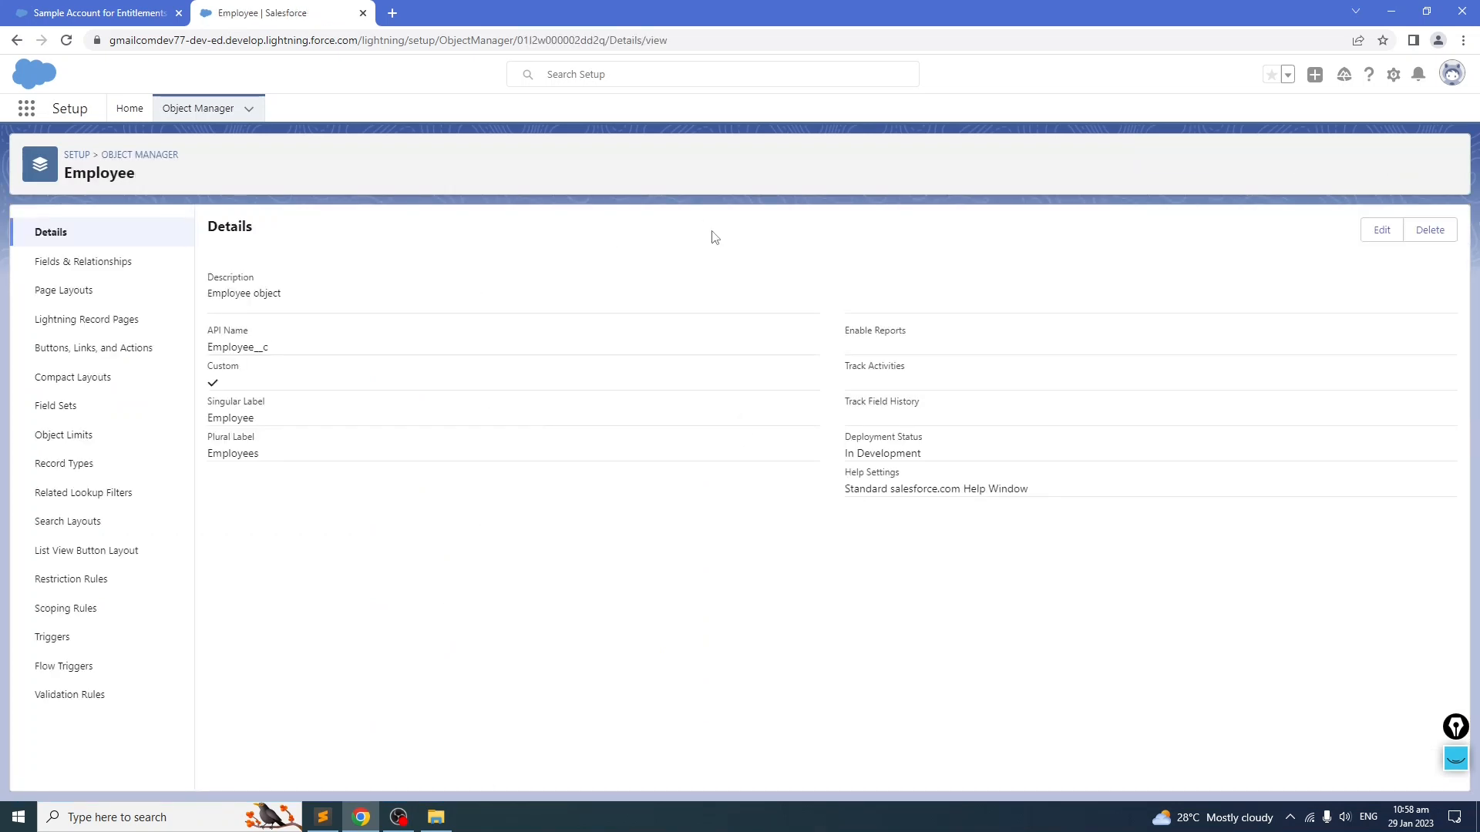
click(85, 262)
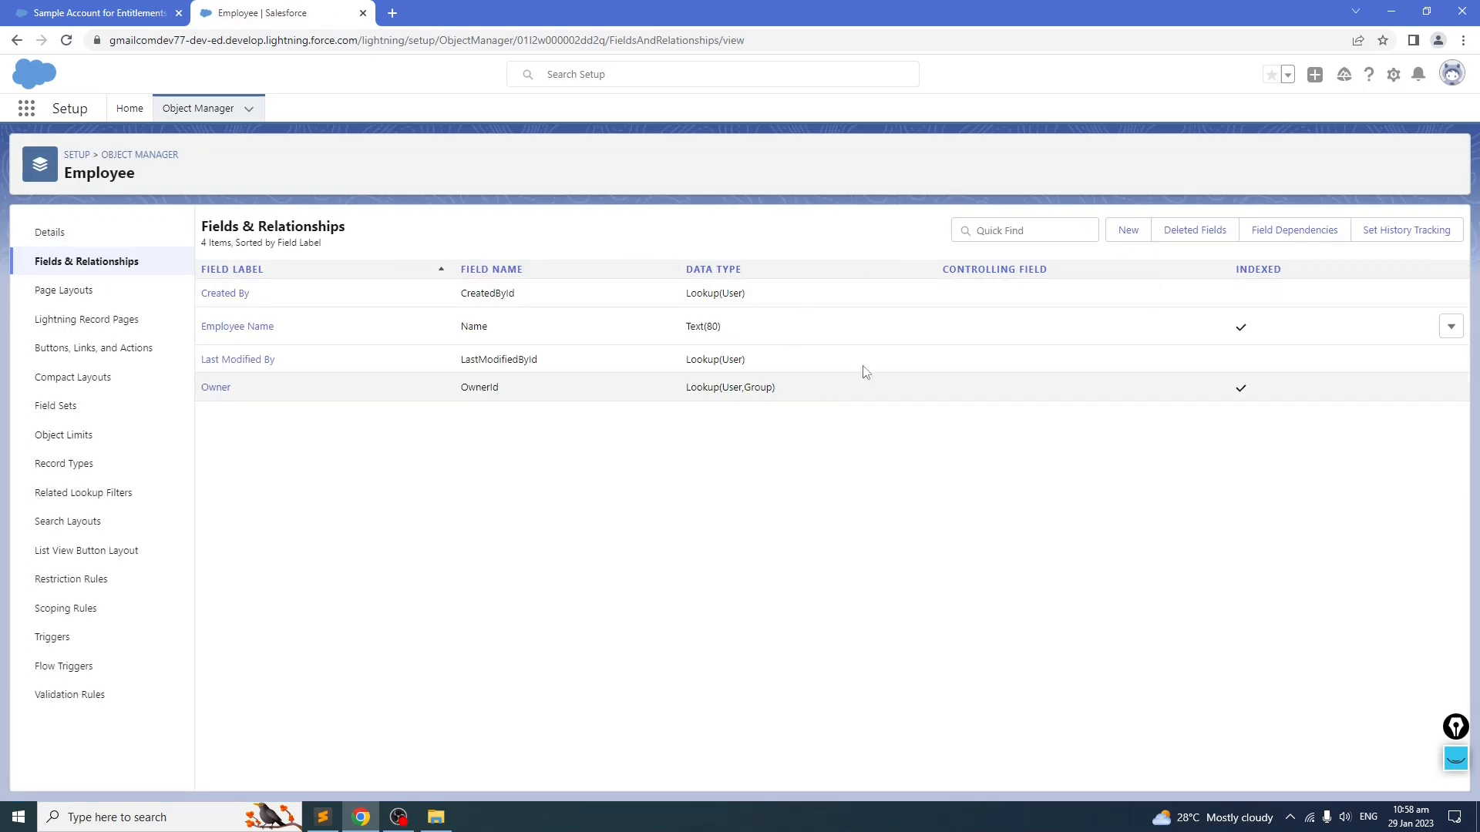
Step: Start a new custom field on Employee, choose Lookup Relationship as the data type, and continue to choosing the related object
click(1128, 231)
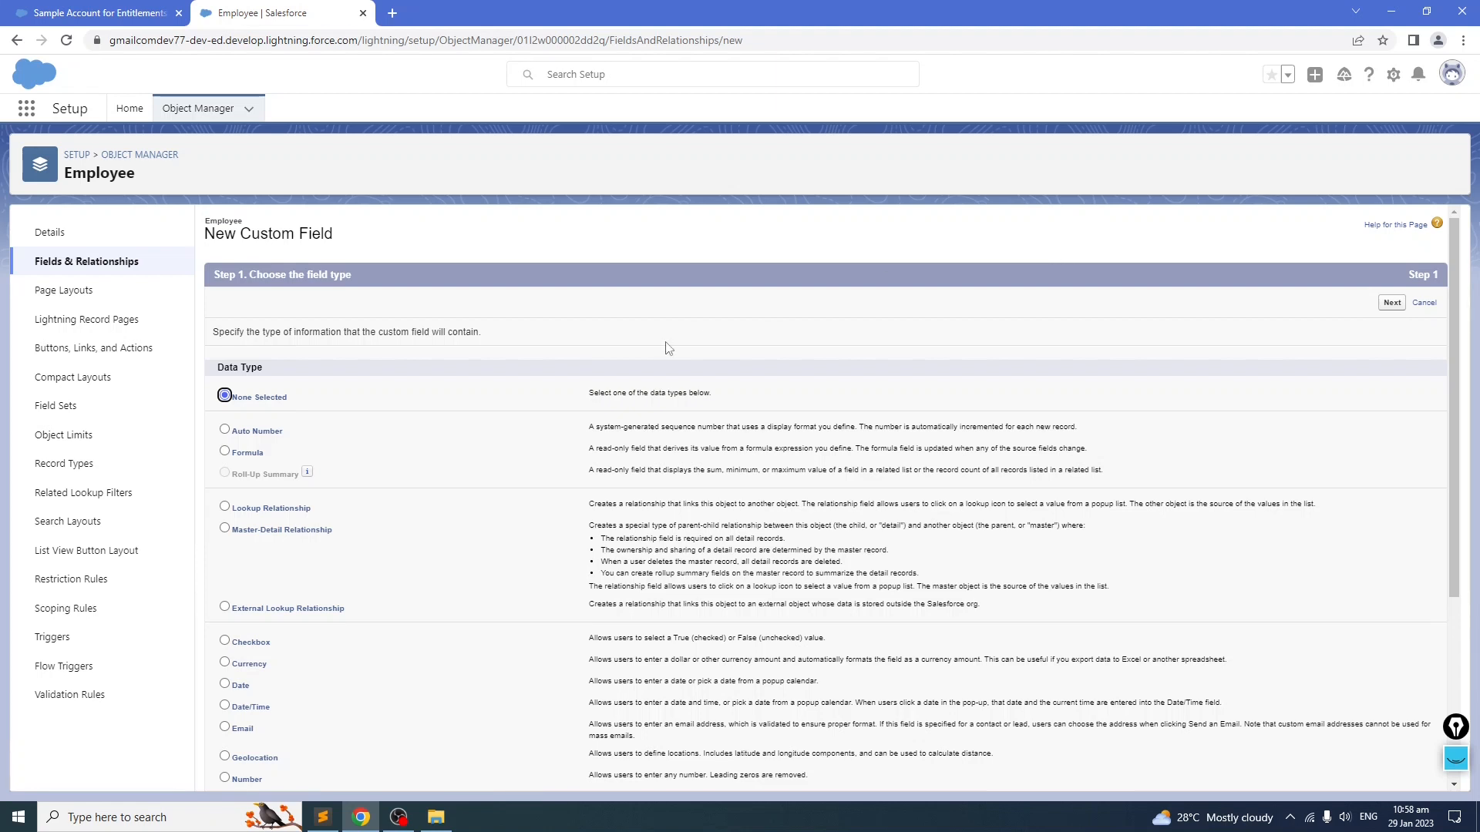
scroll(465, 364, down, 2)
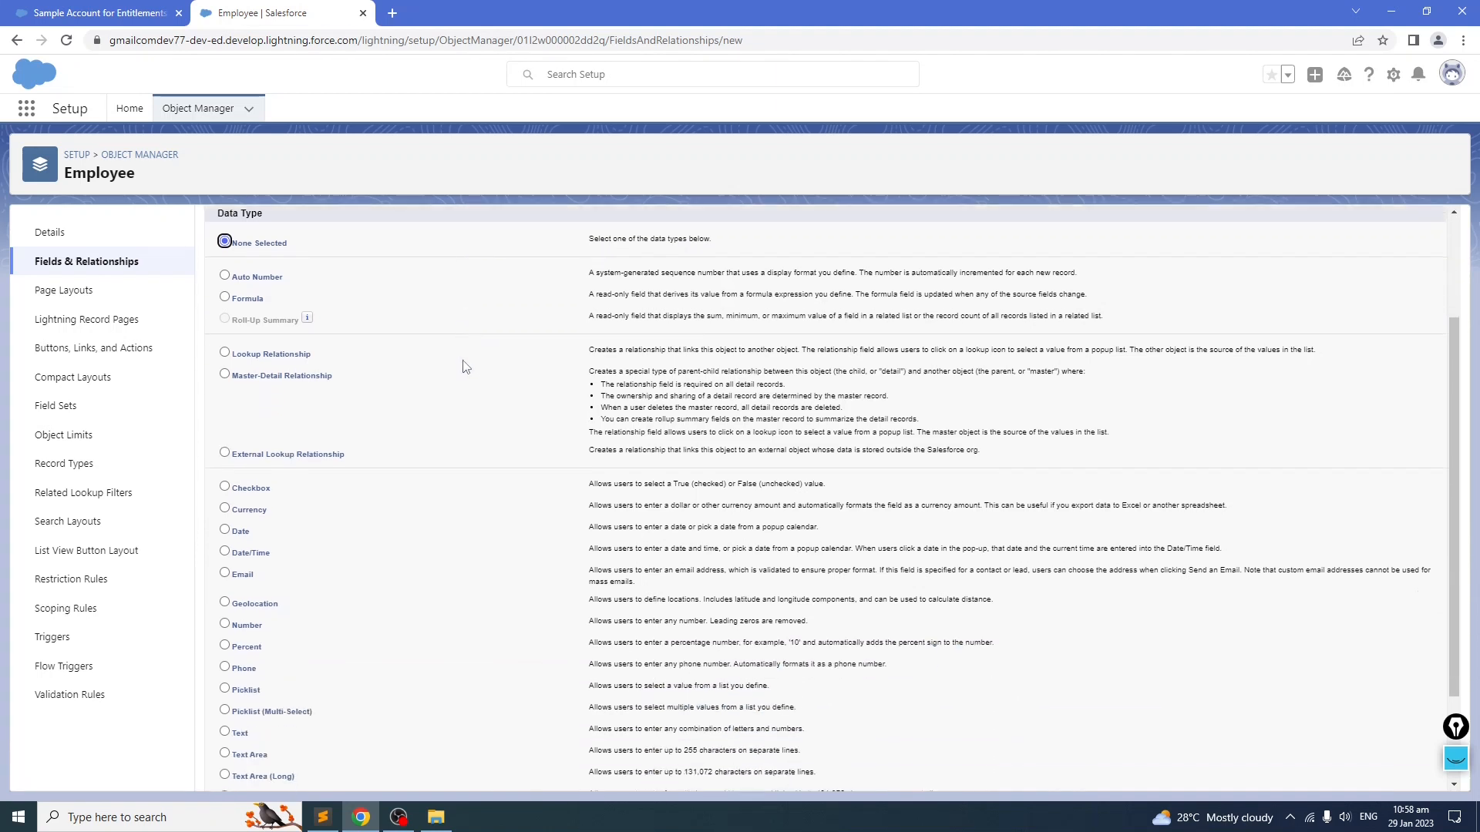
scroll(465, 366, down, 2)
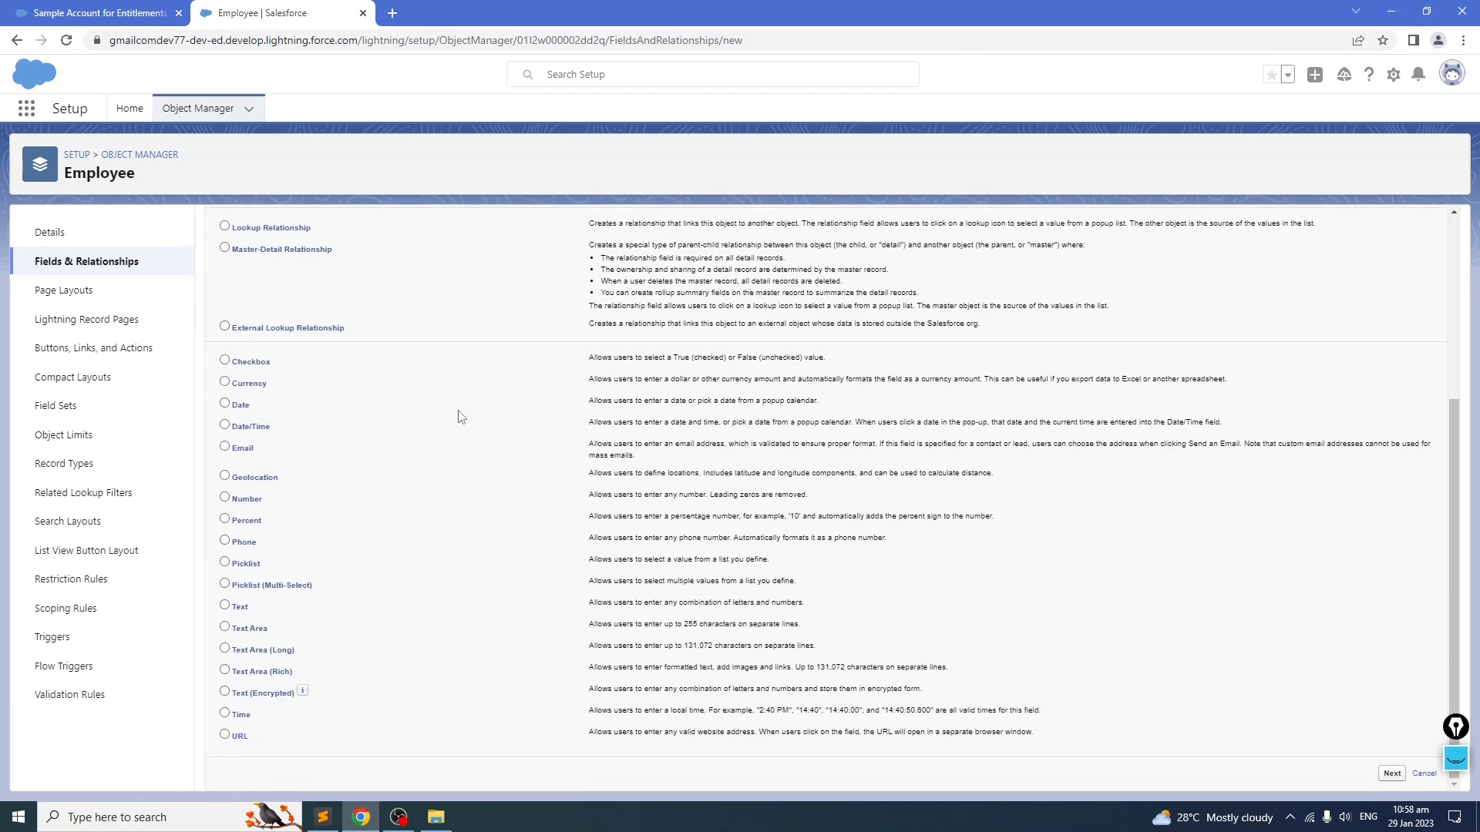
click(322, 818)
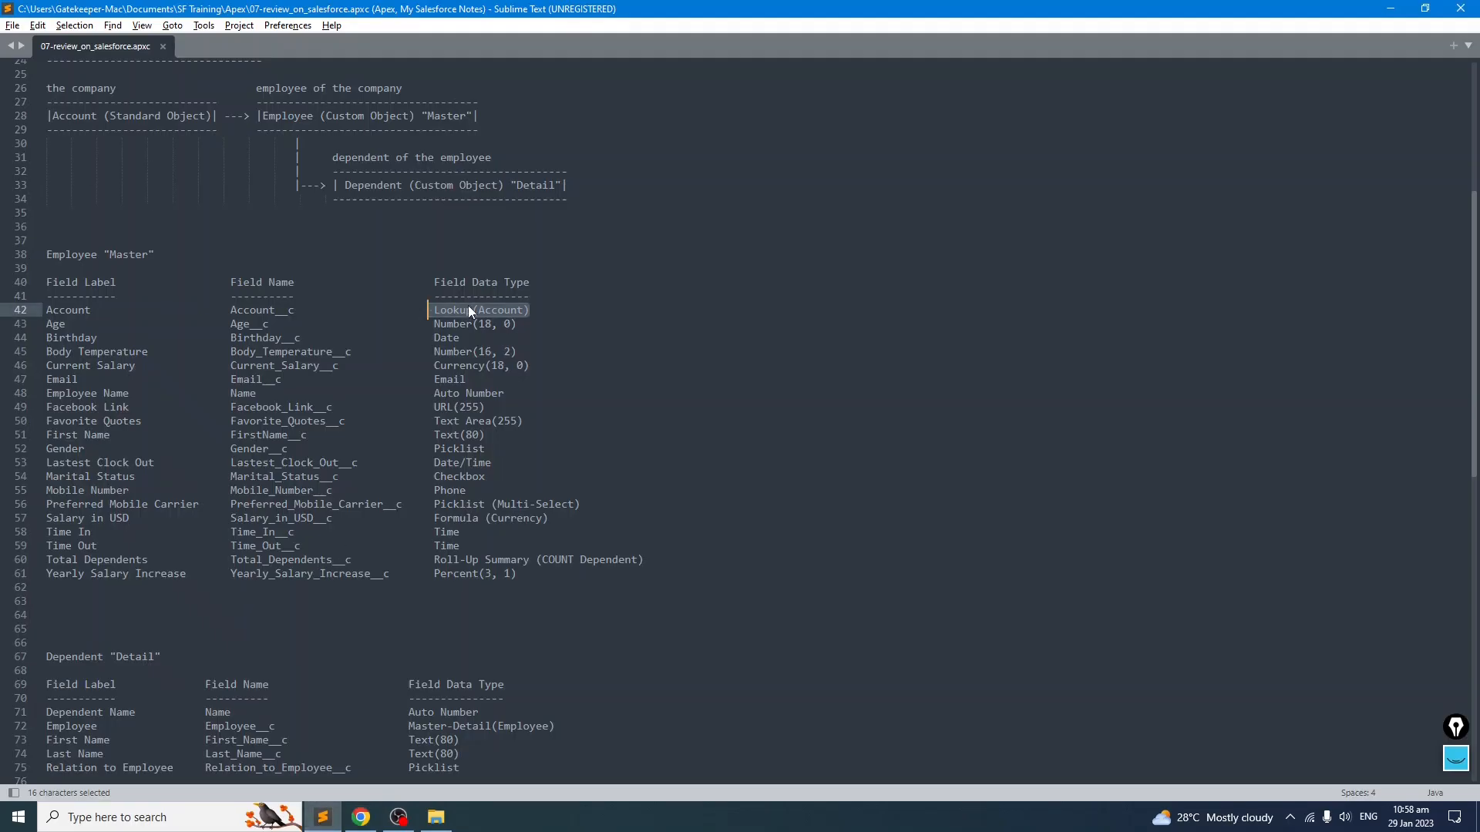
click(361, 819)
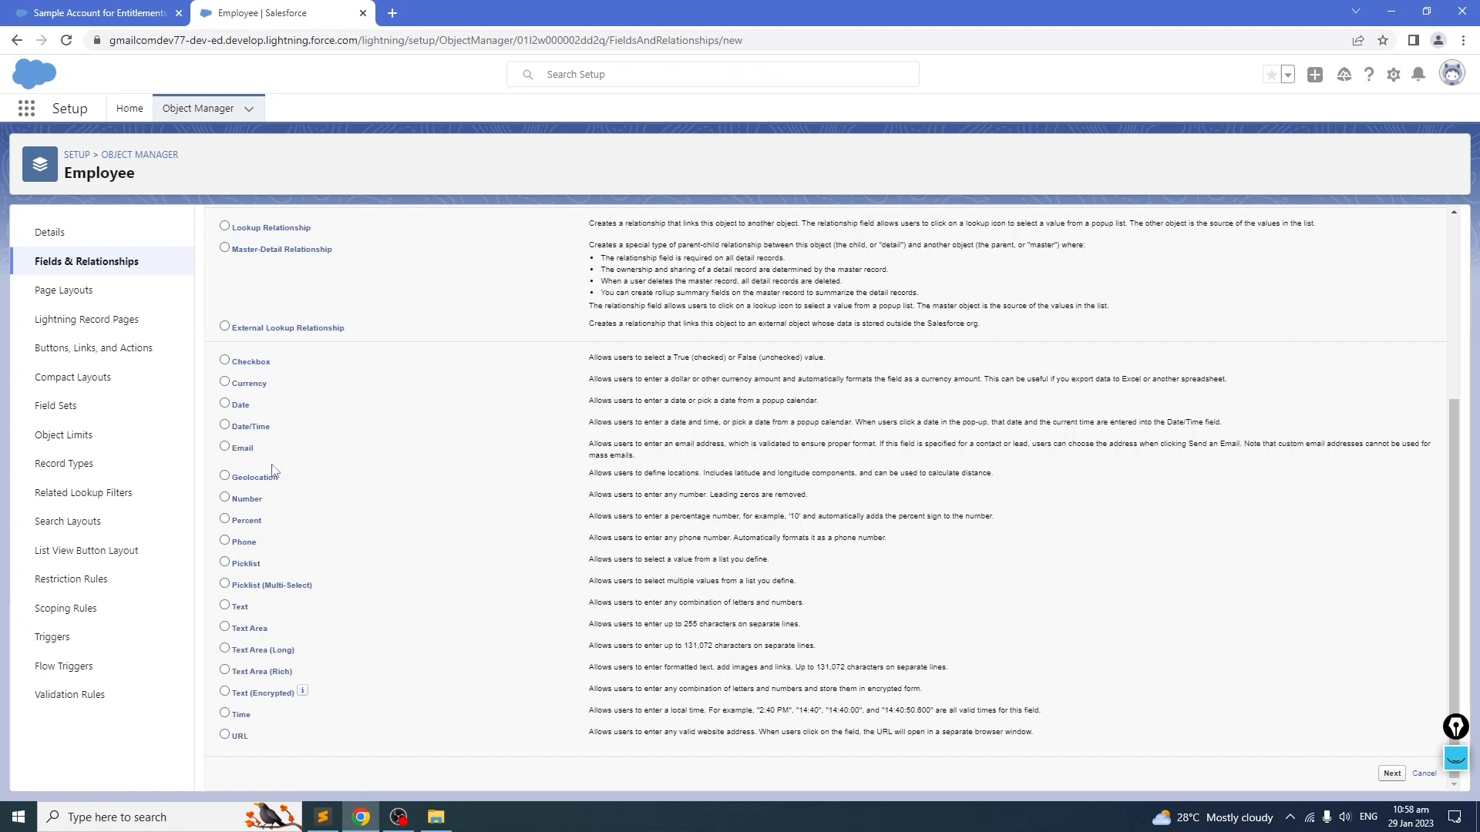
scroll(272, 520, up, 4)
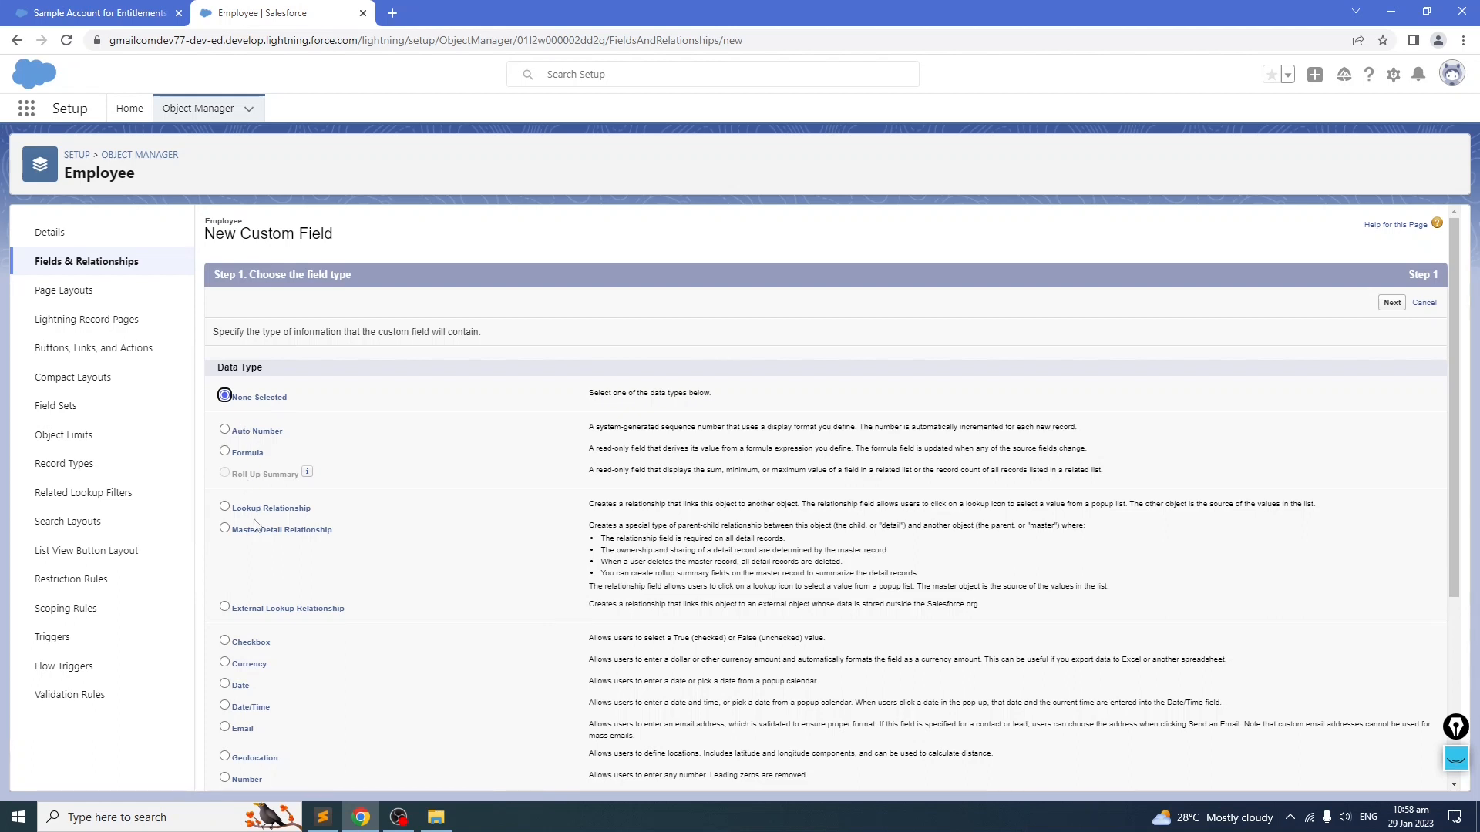
click(225, 507)
drag(587, 505, 1367, 511)
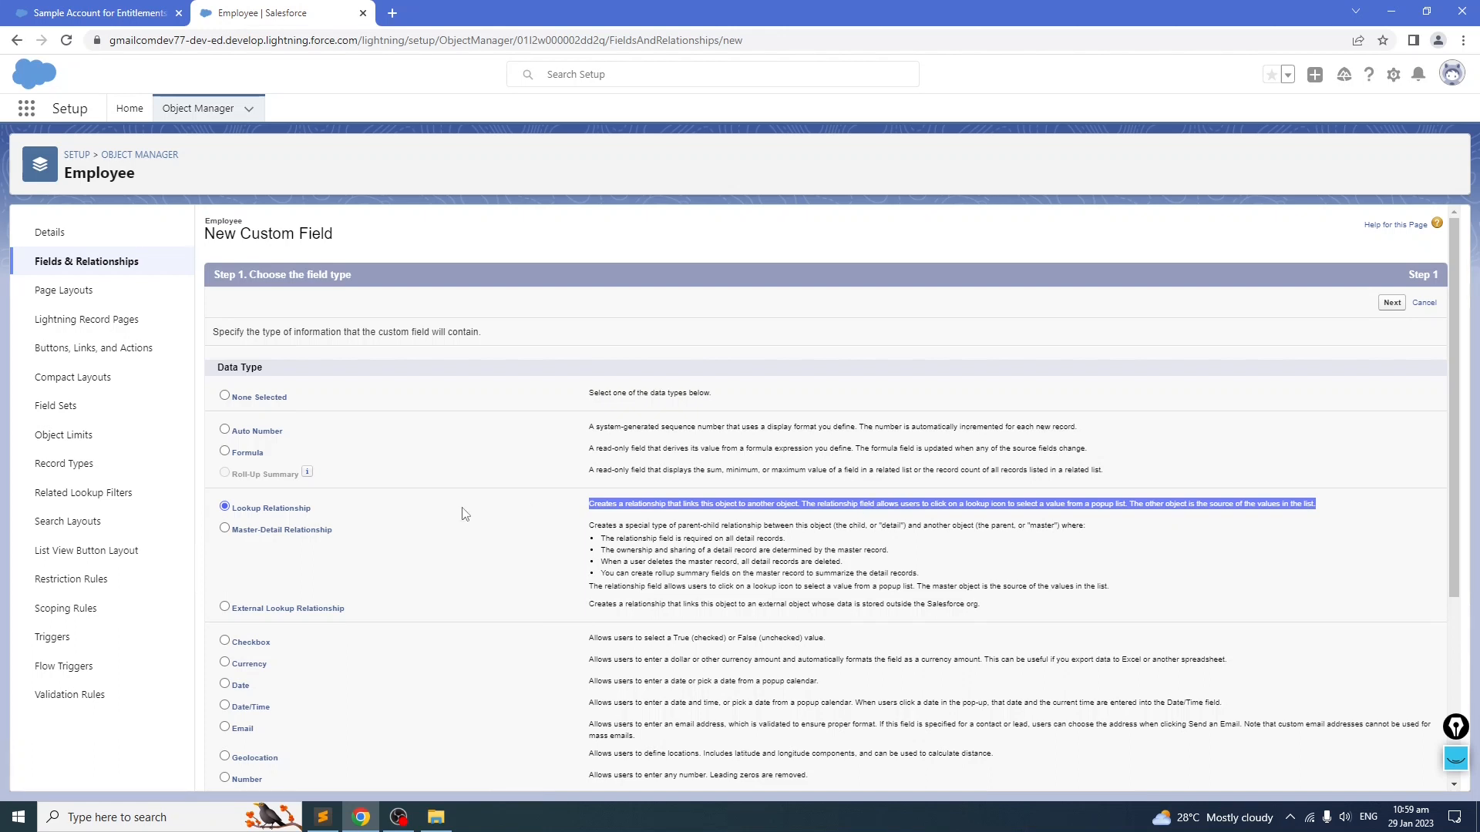
click(1389, 507)
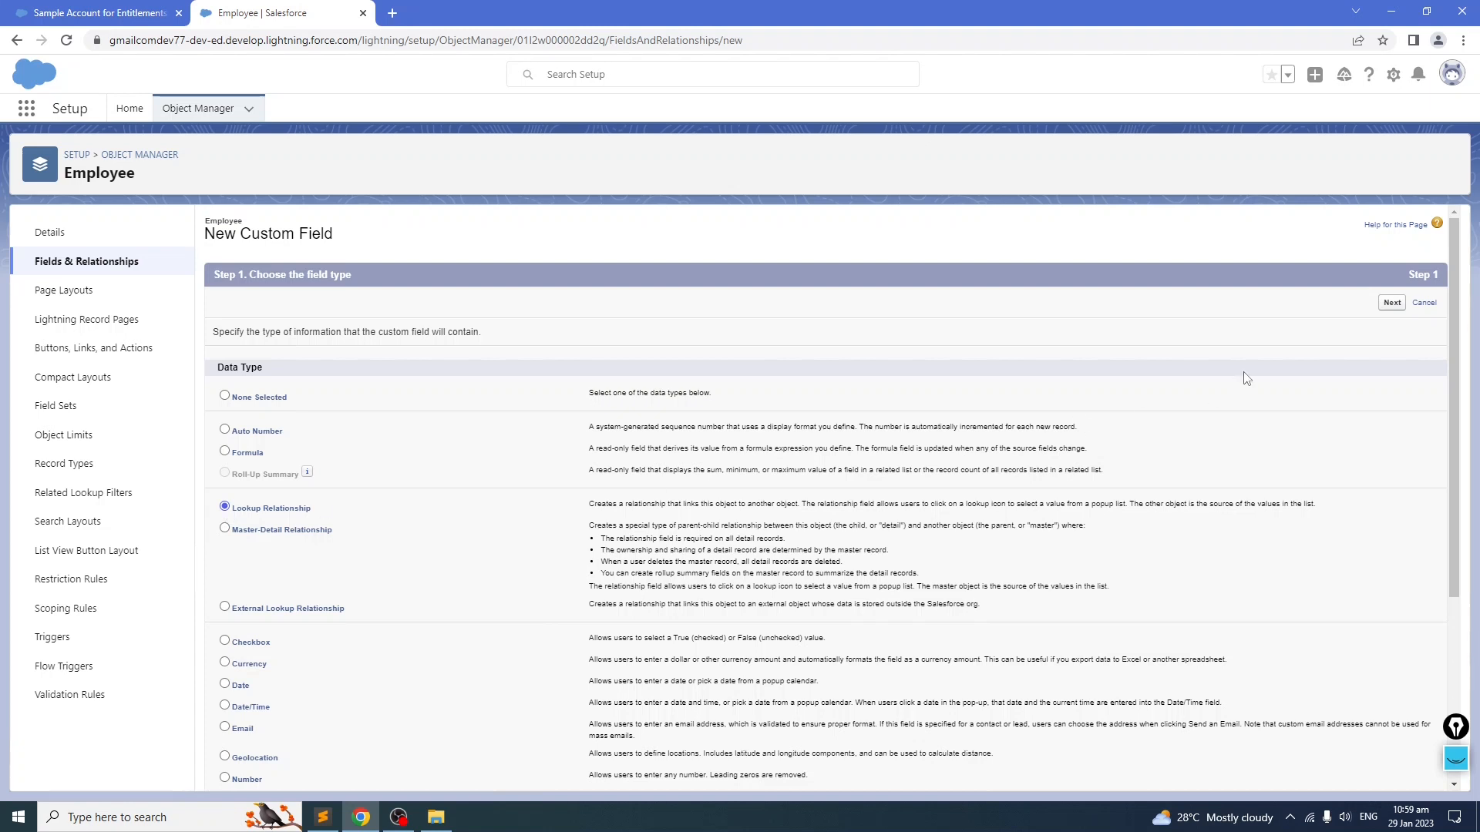
click(1392, 302)
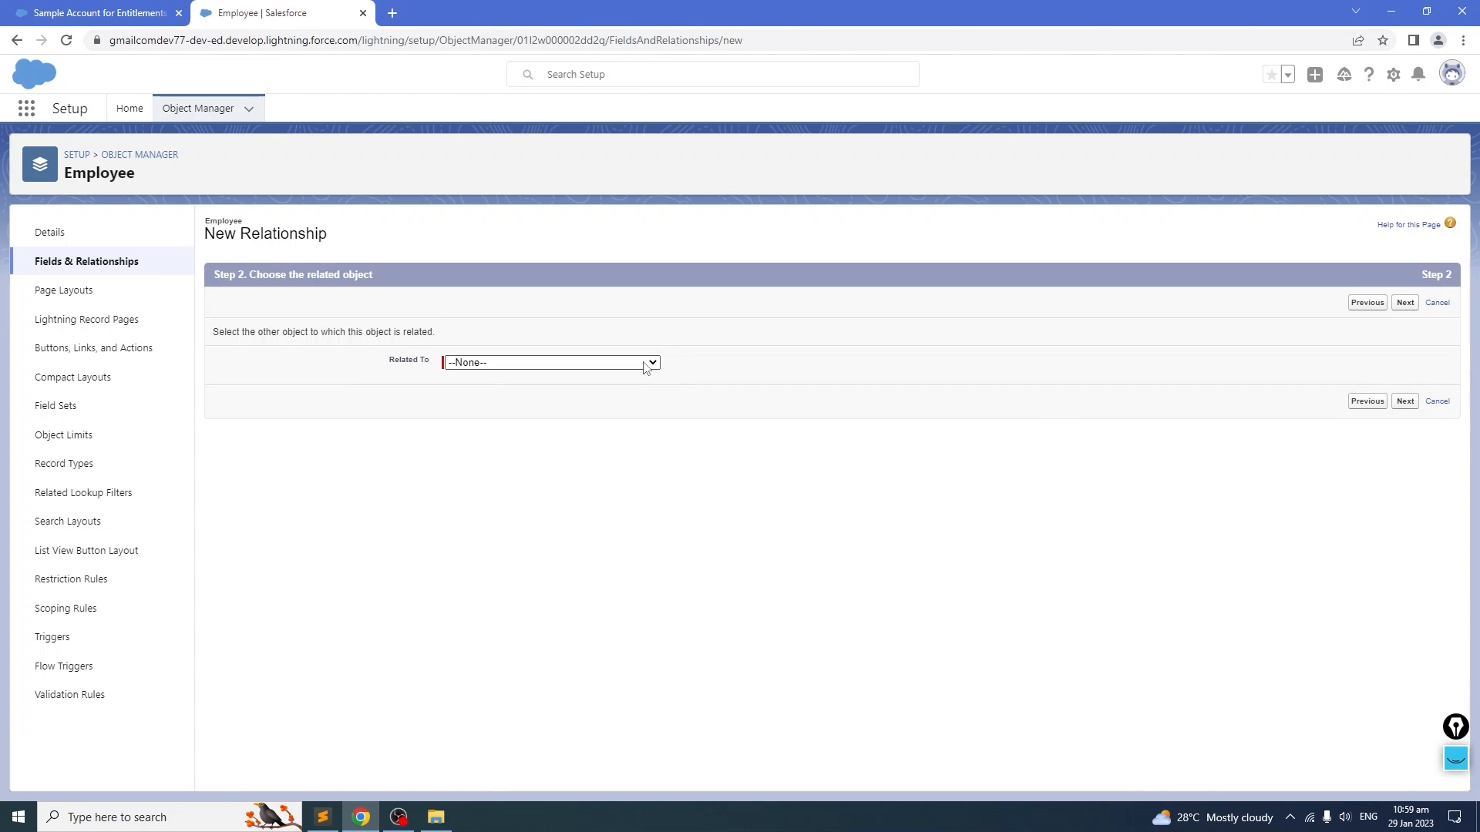
Step: Choose Account as the related object for the new lookup field and continue
click(606, 365)
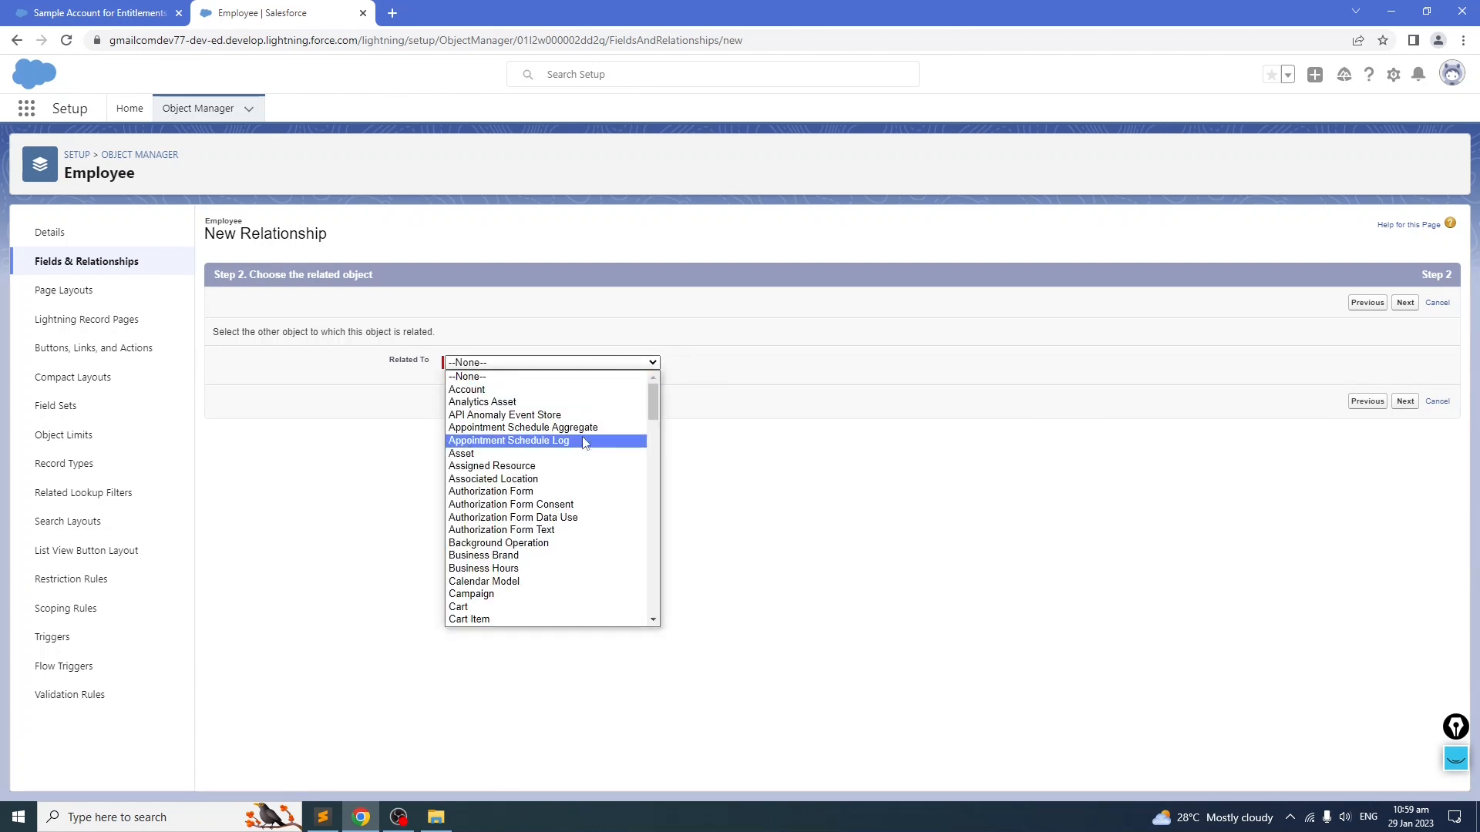
click(584, 391)
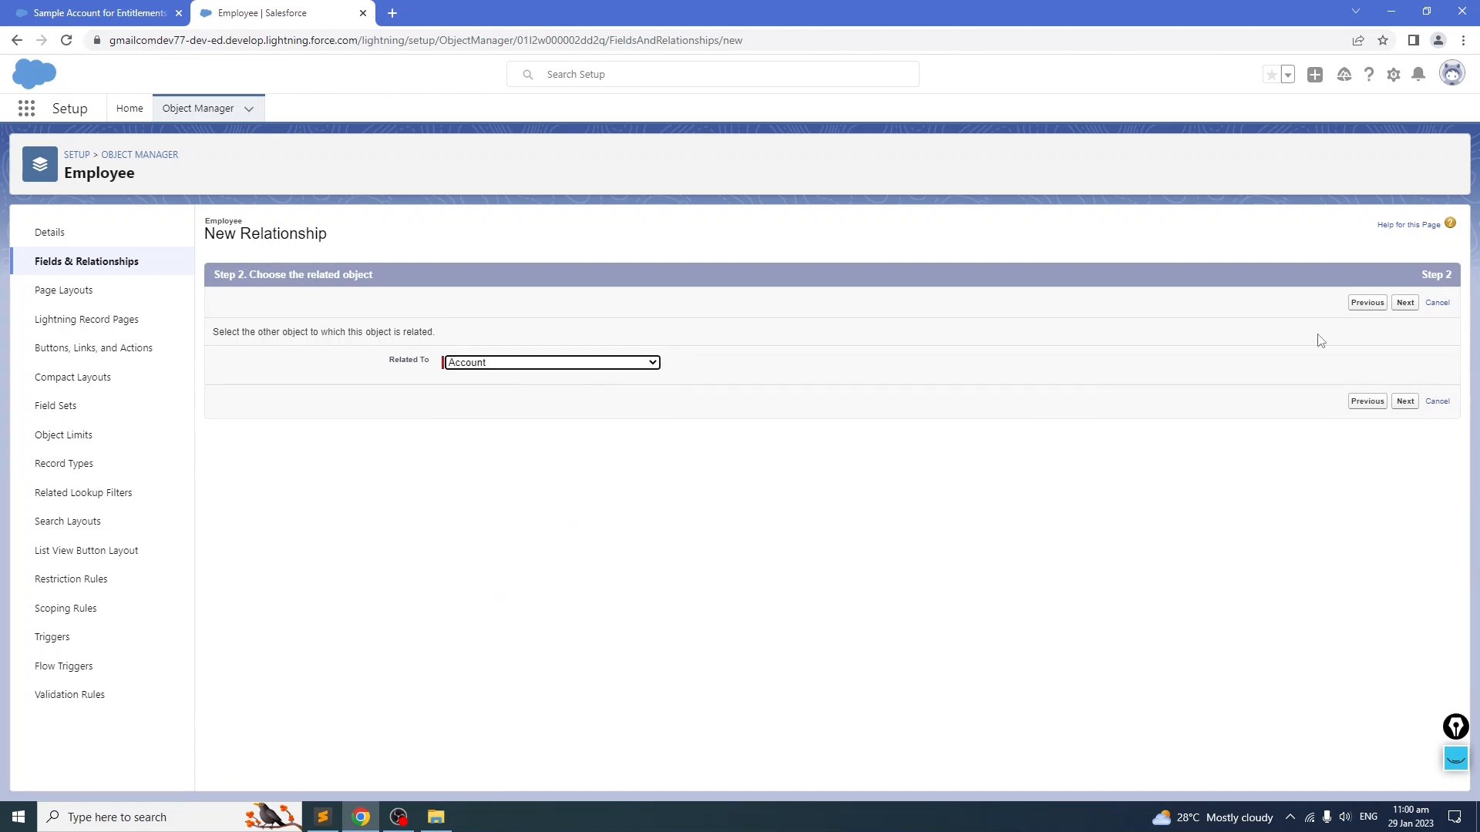
click(1406, 303)
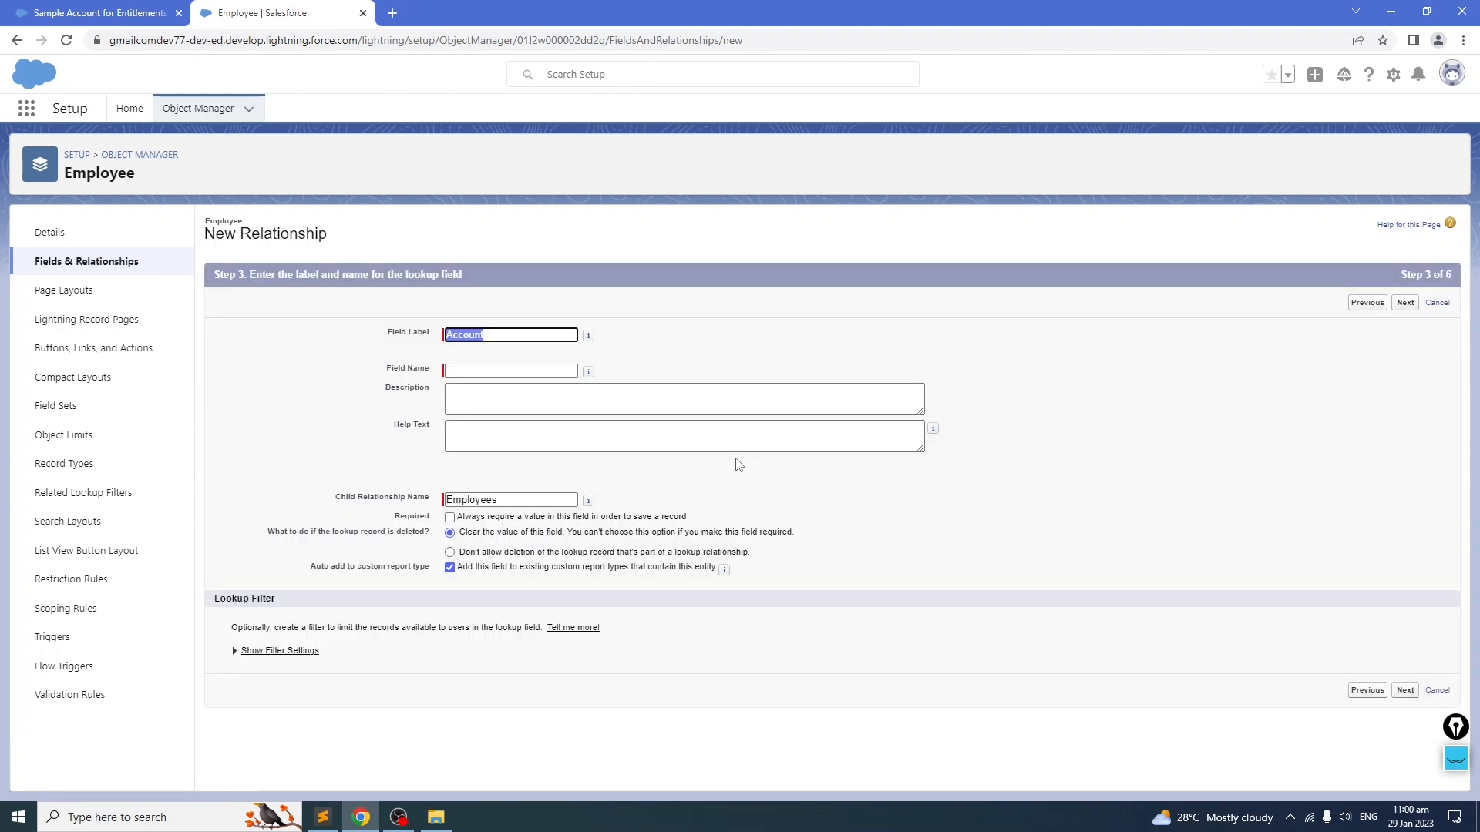
Step: Keep Account as the field label and fill in Account as the field name
click(478, 371)
click(771, 339)
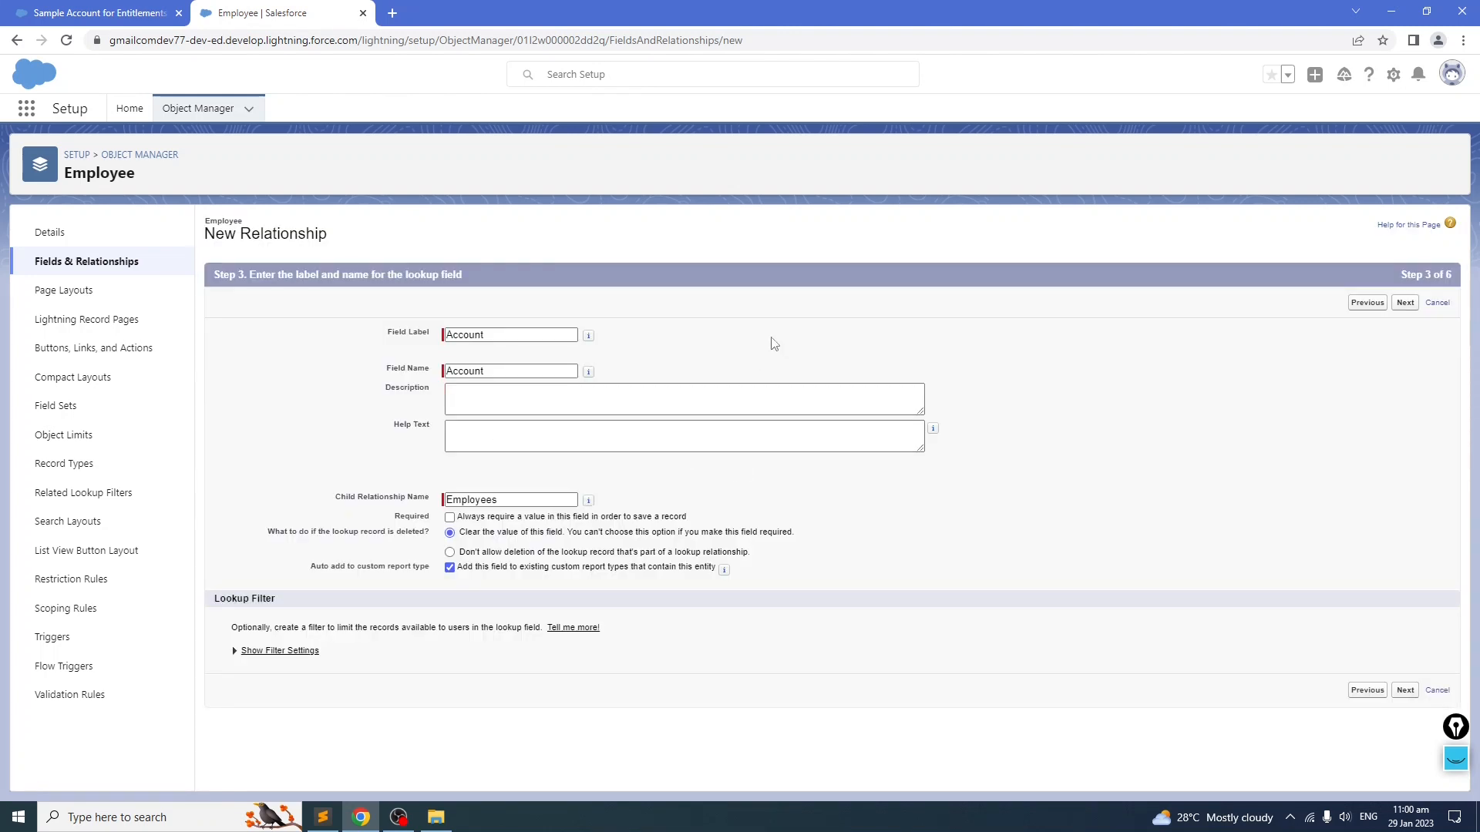
click(498, 336)
click(479, 396)
click(485, 348)
click(516, 401)
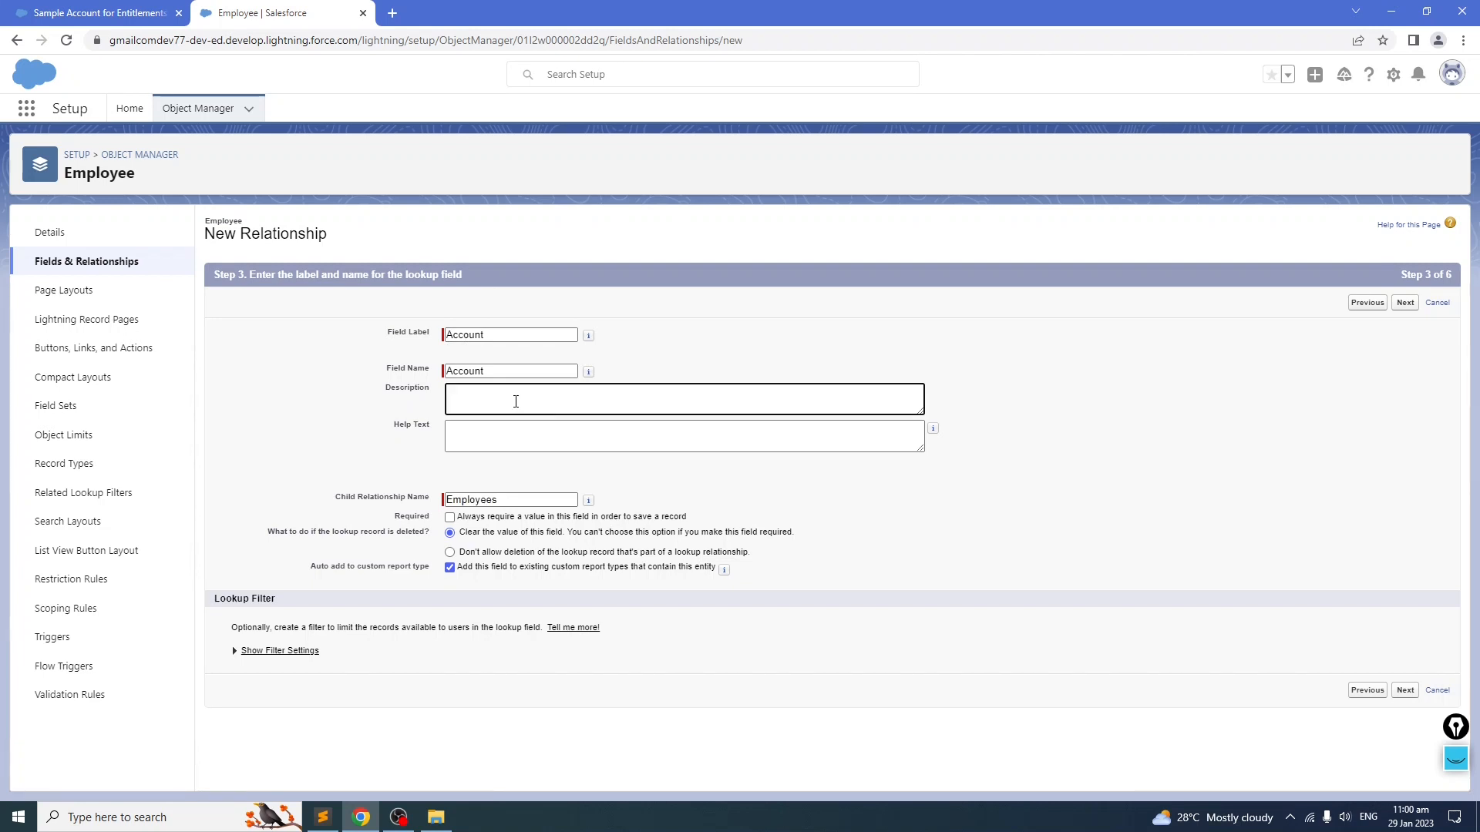
click(515, 428)
click(508, 395)
click(508, 433)
click(506, 400)
click(503, 438)
click(502, 404)
click(502, 430)
click(498, 405)
Step: Expand the lookup filter settings to examine the filter options, then collapse them again
click(235, 652)
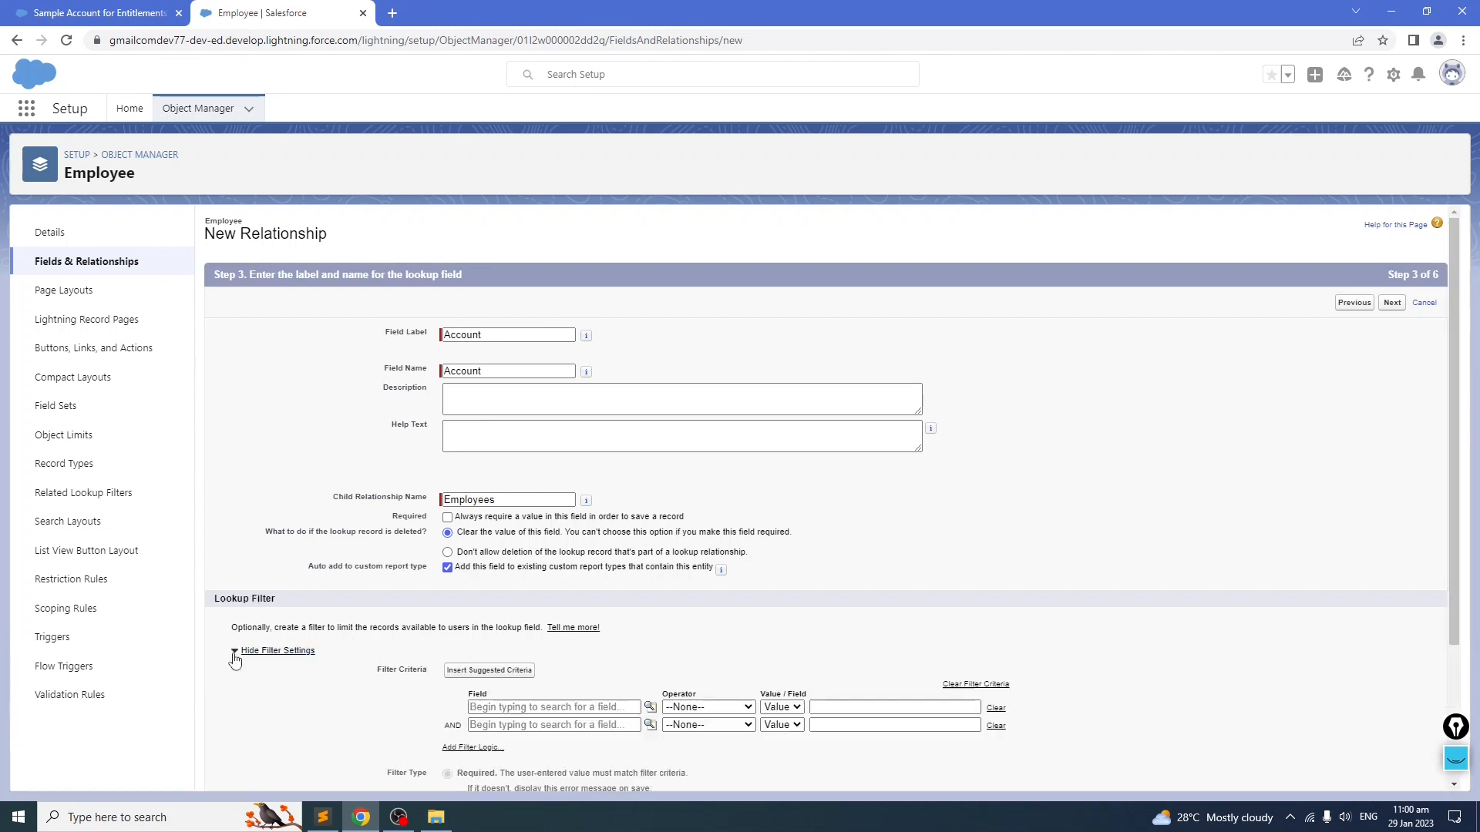
scroll(424, 651, down, 3)
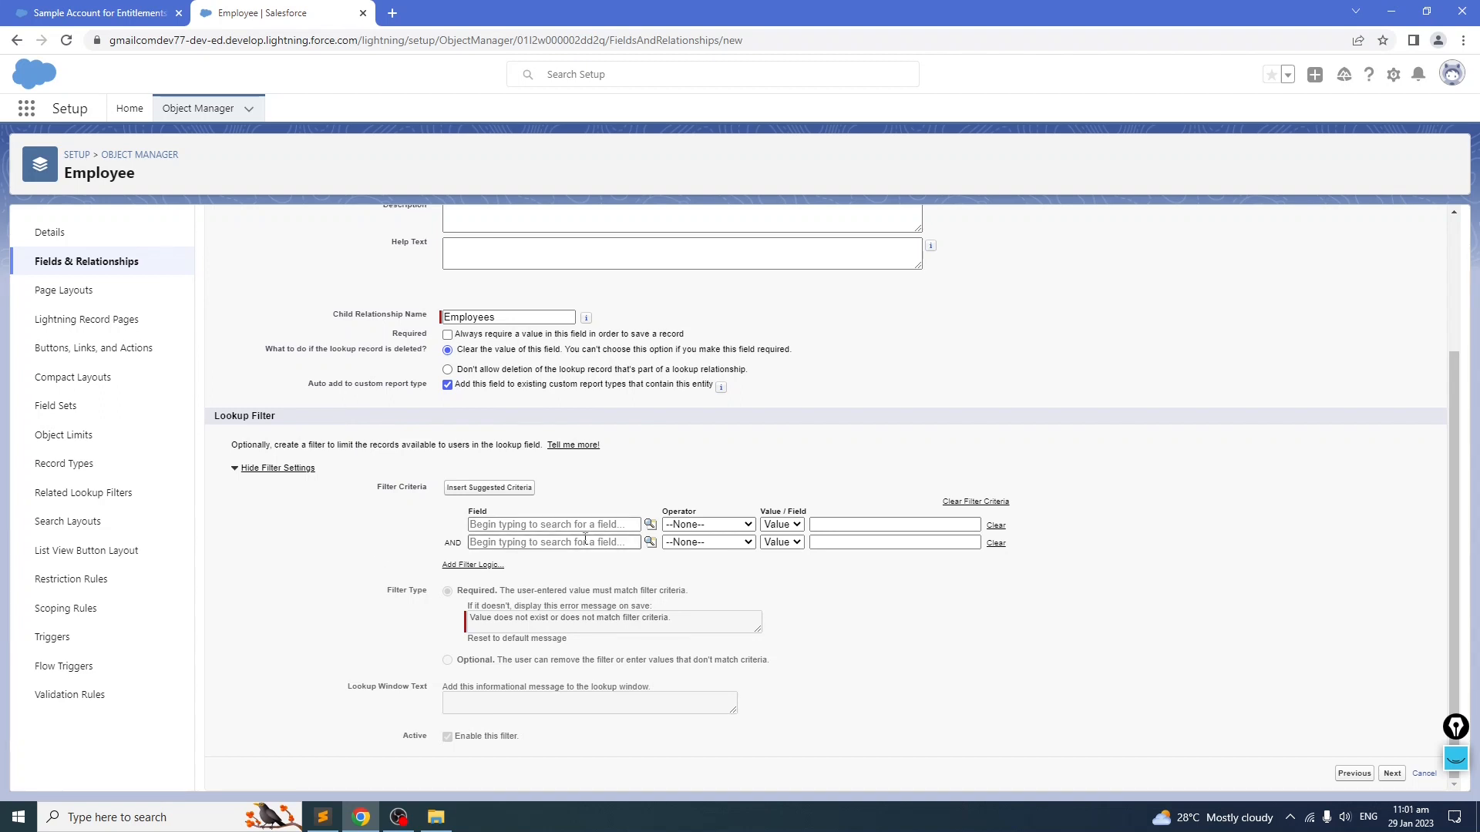
scroll(625, 596, up, 1)
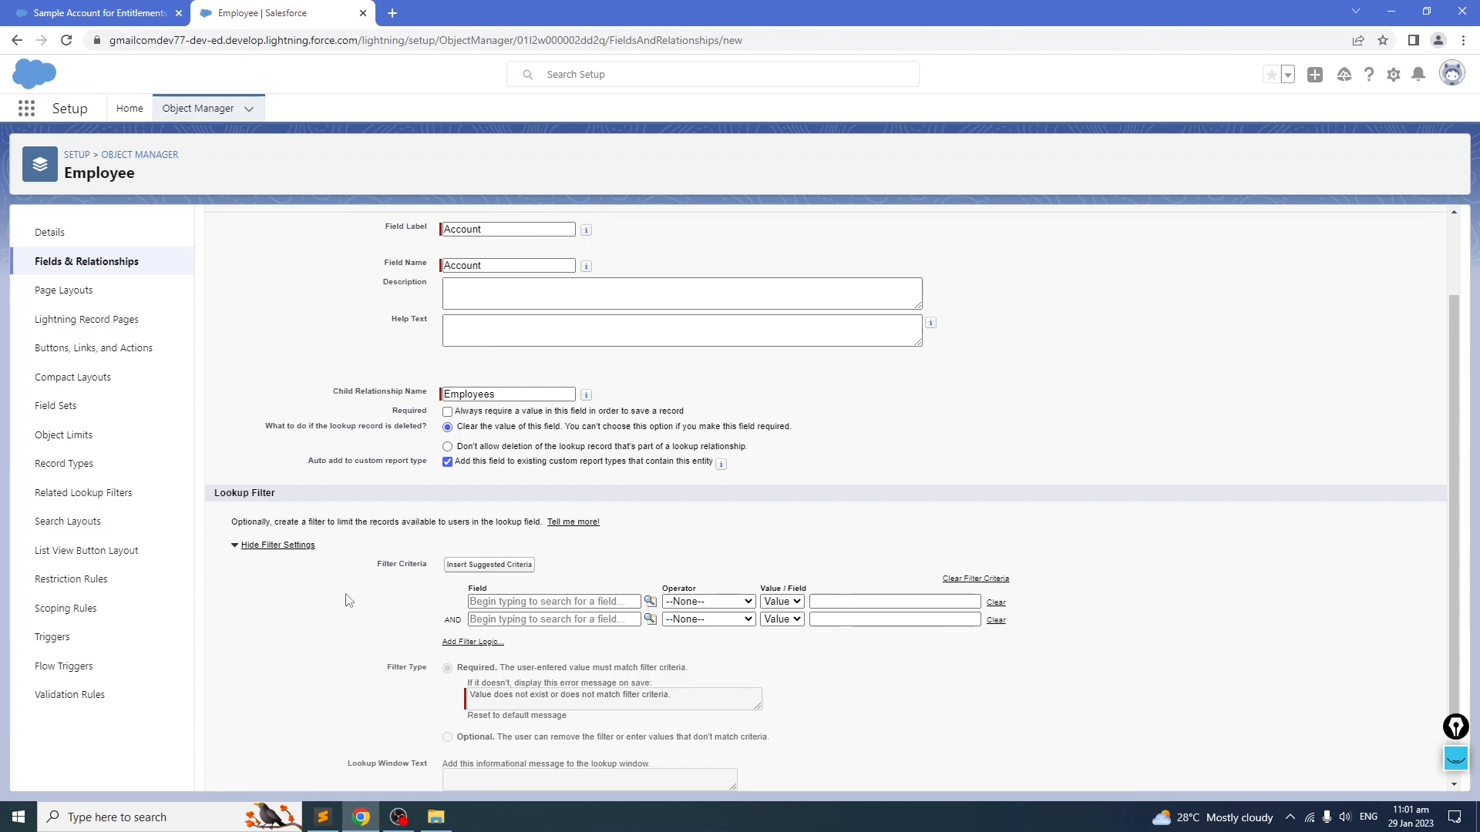
scroll(720, 628, down, 1)
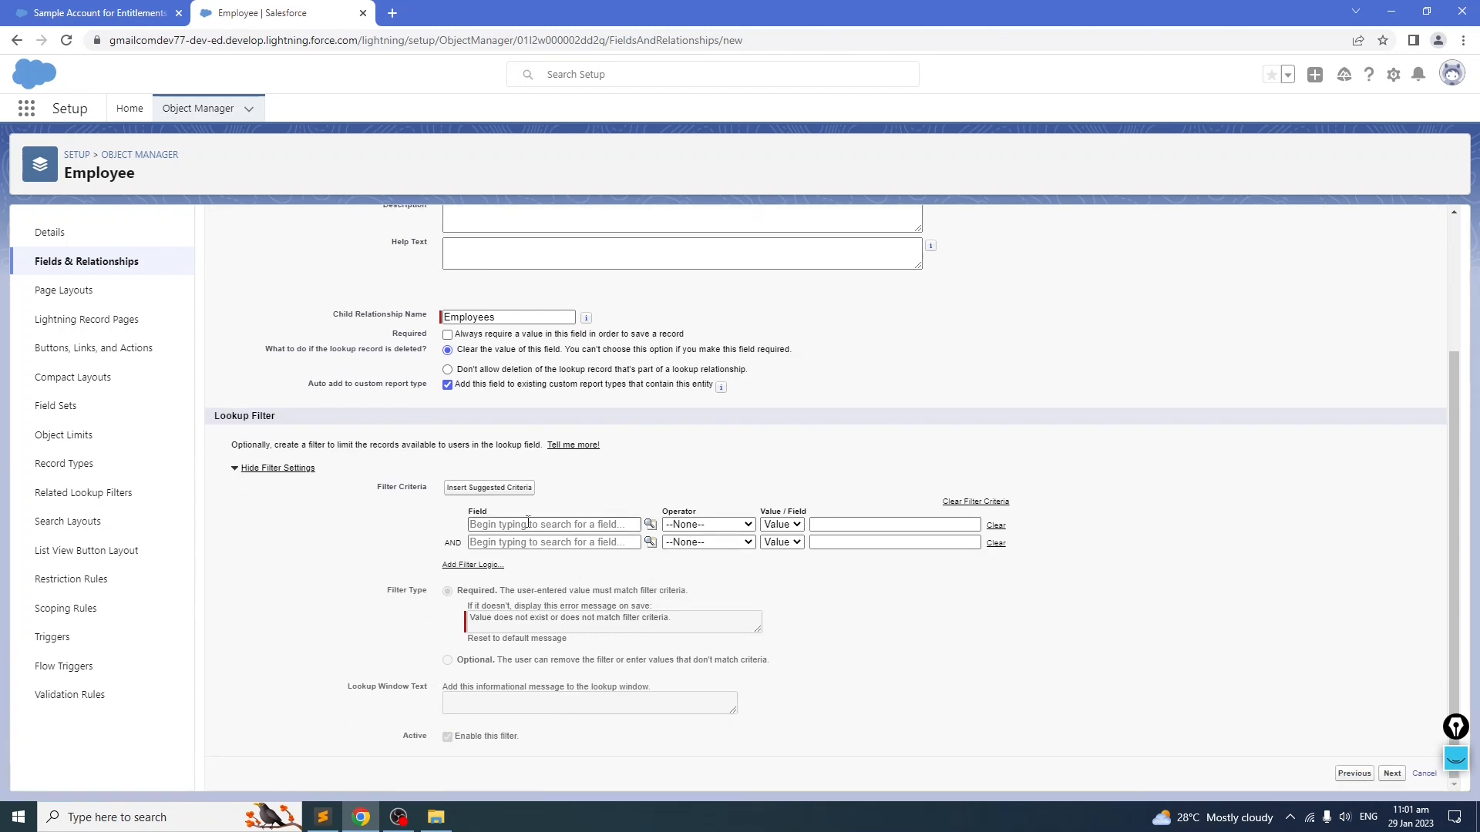
scroll(447, 555, up, 3)
scroll(447, 556, down, 2)
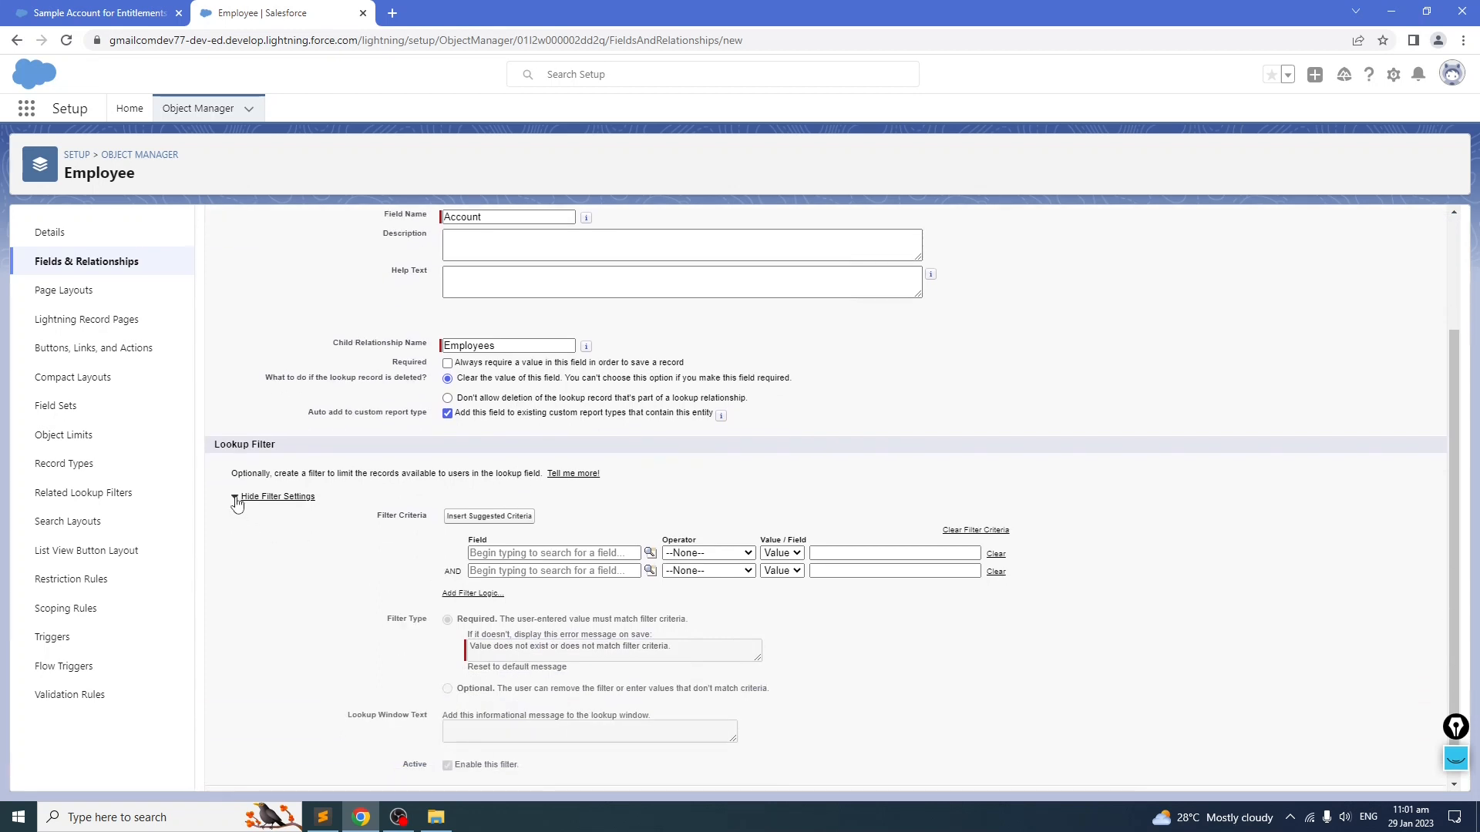
scroll(368, 553, up, 2)
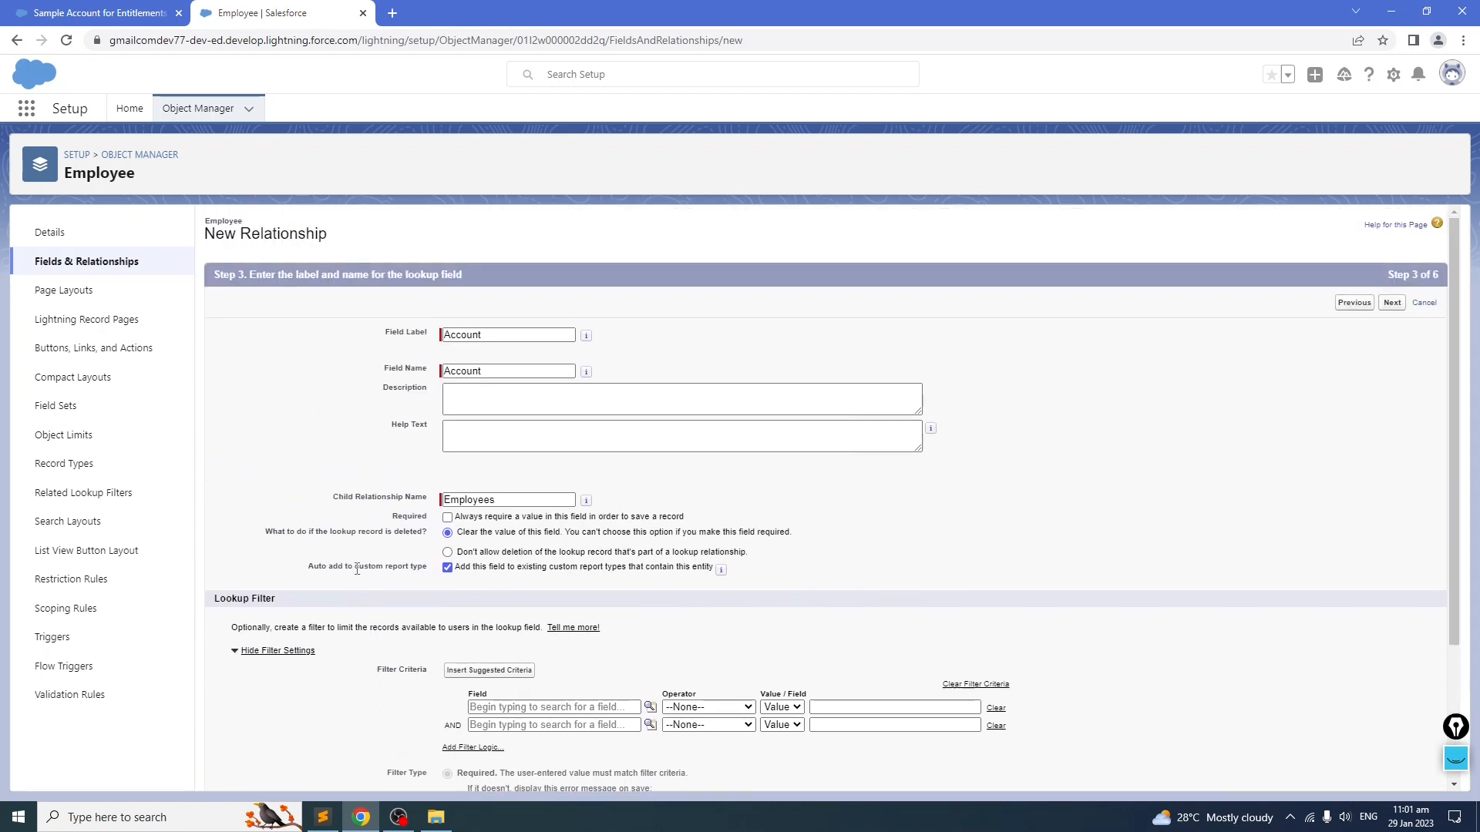
scroll(357, 564, down, 1)
scroll(356, 563, up, 1)
scroll(357, 565, down, 2)
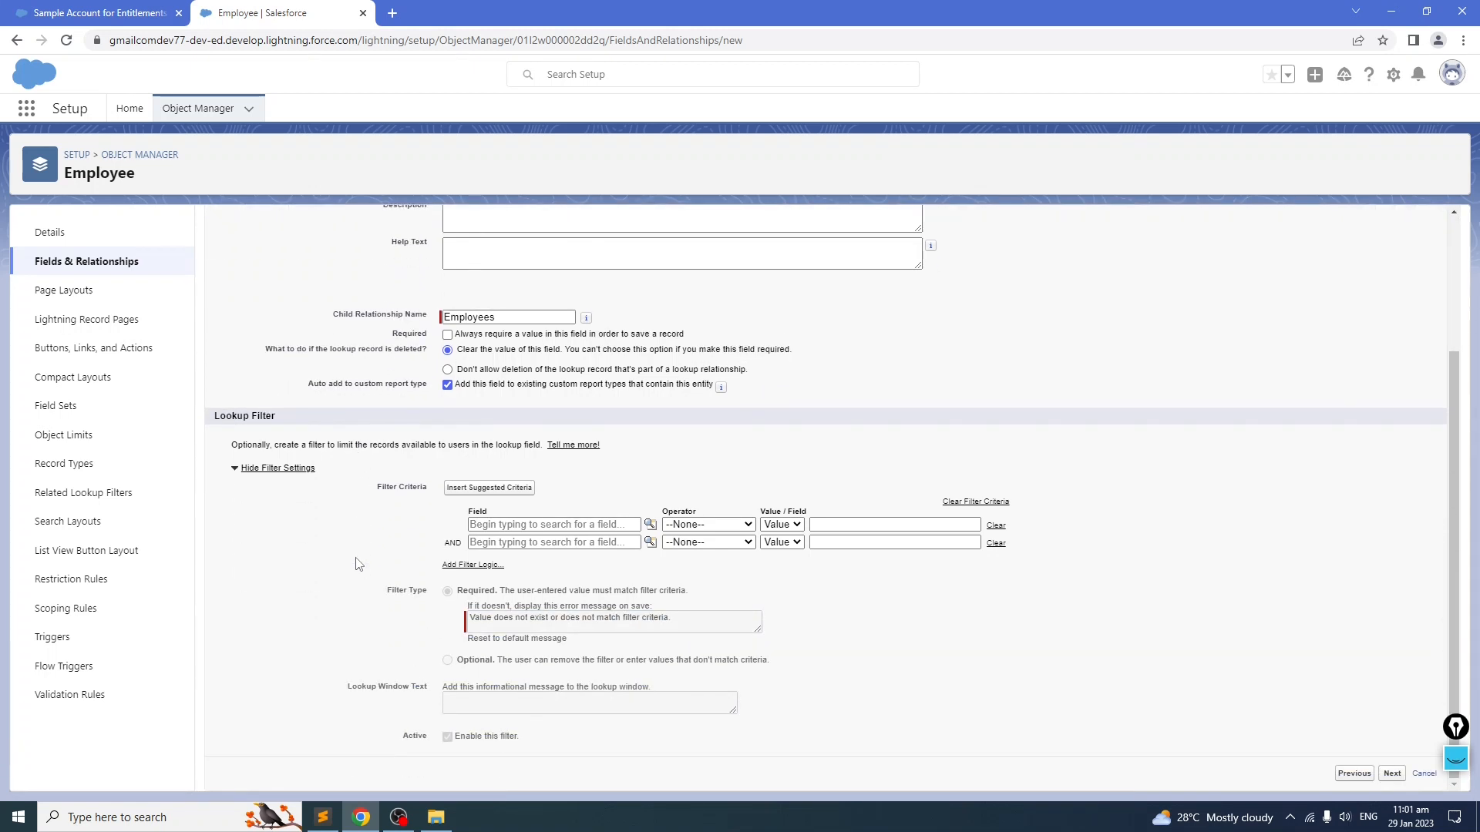
scroll(356, 564, up, 3)
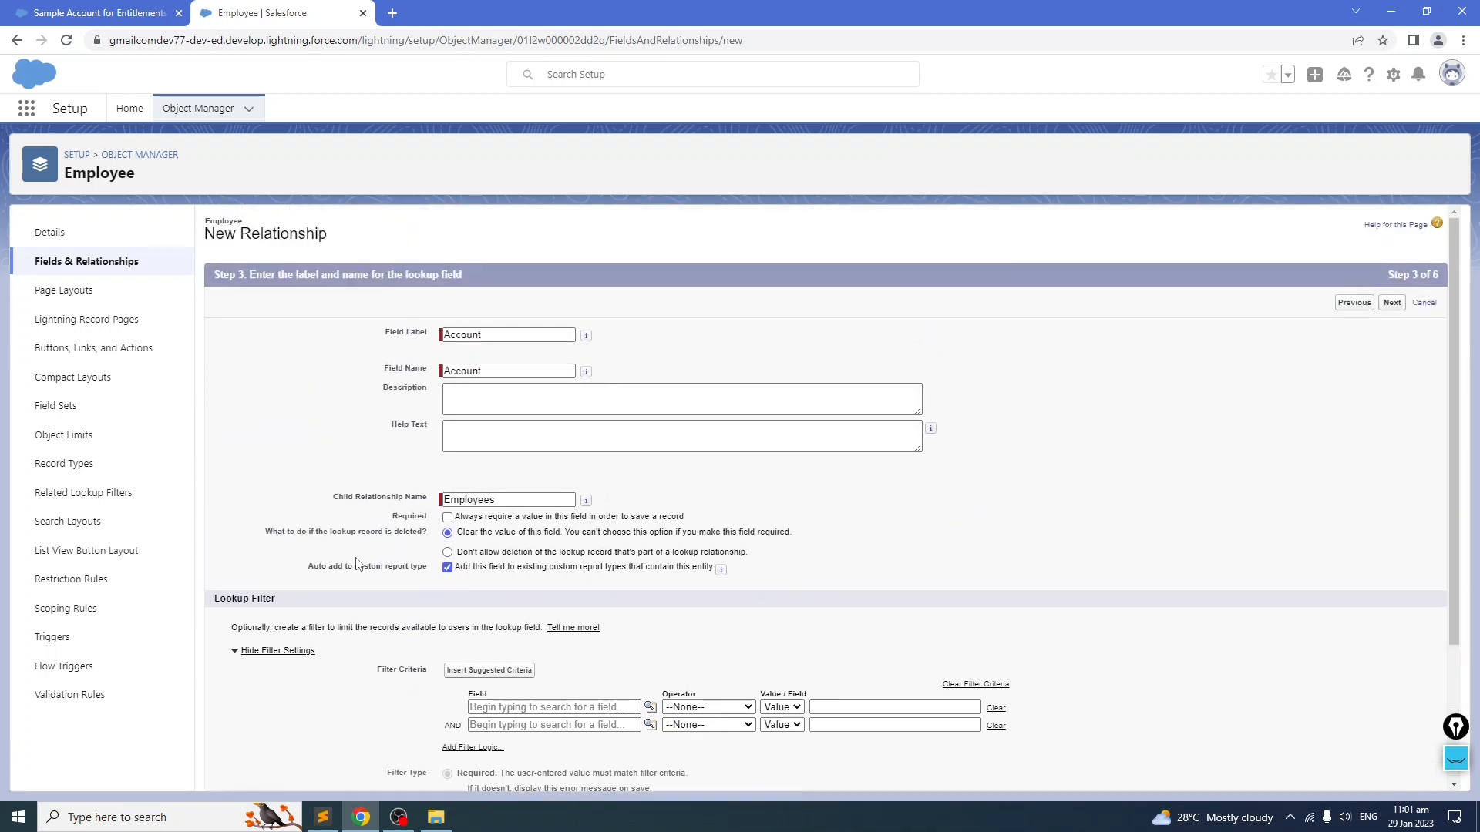
scroll(357, 565, down, 3)
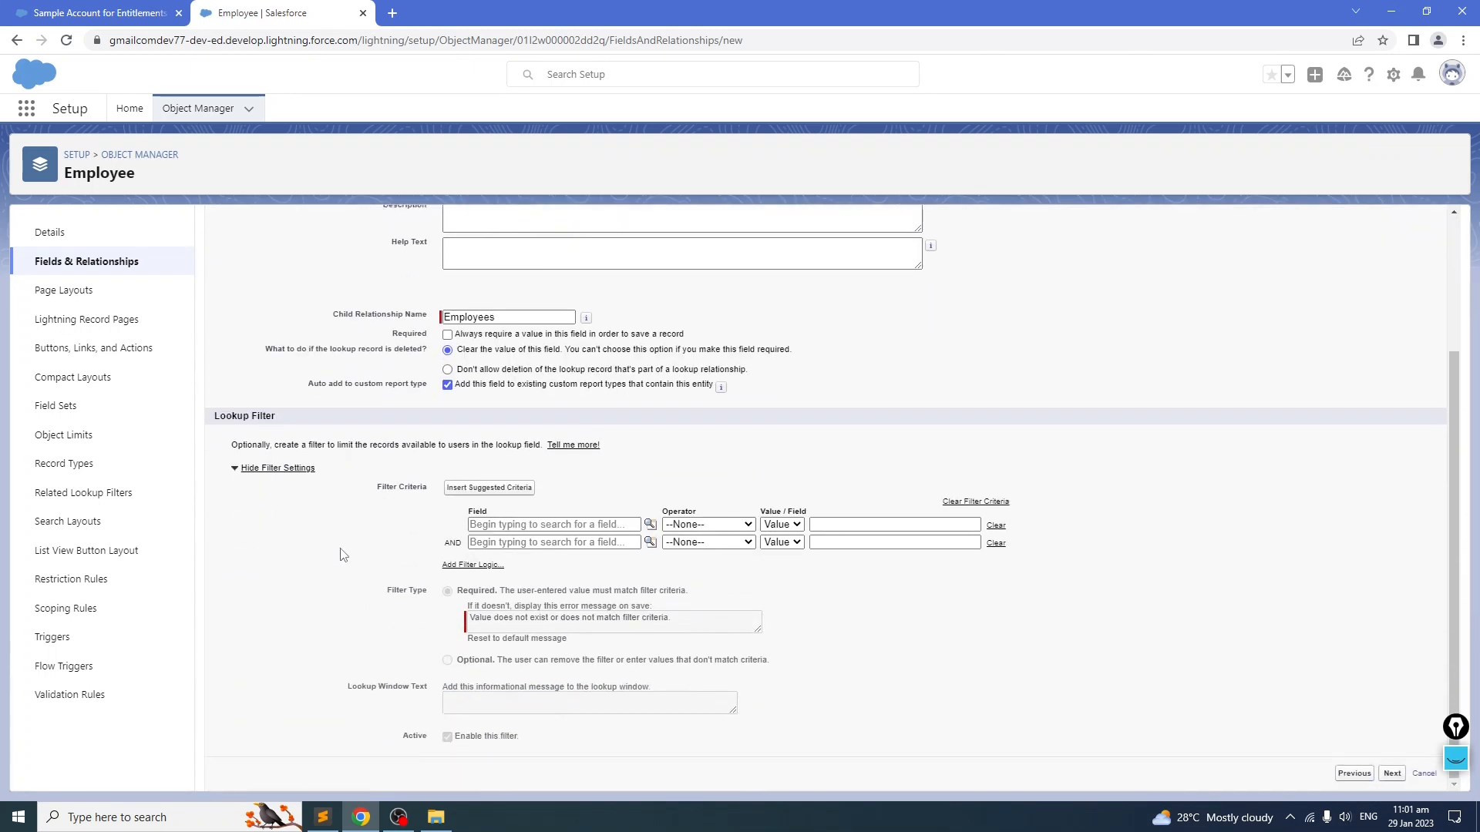
click(237, 473)
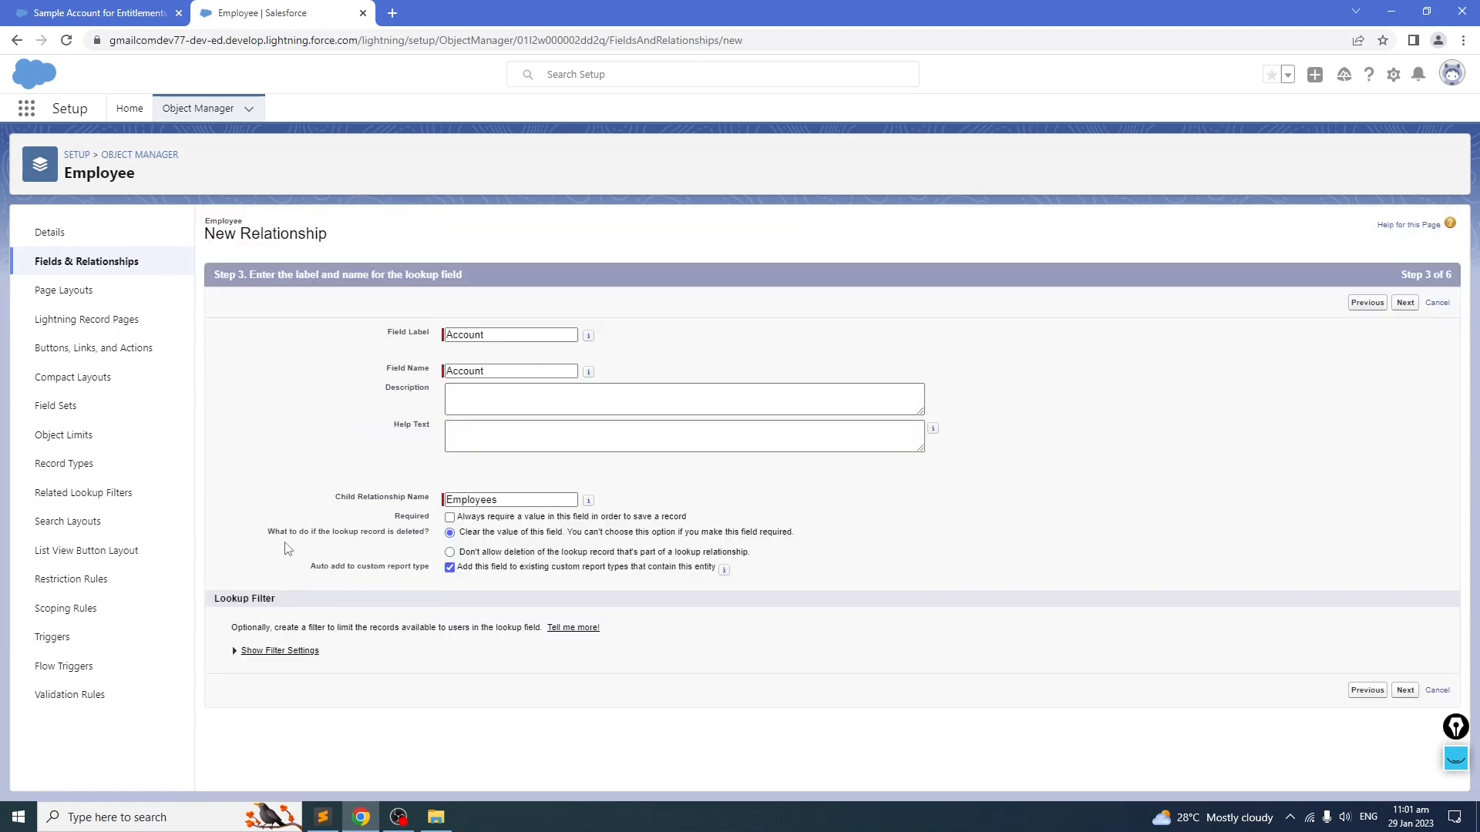
Step: Continue through the default field-level security, page layout and Employees related list settings, and save the Account lookup field
click(1404, 303)
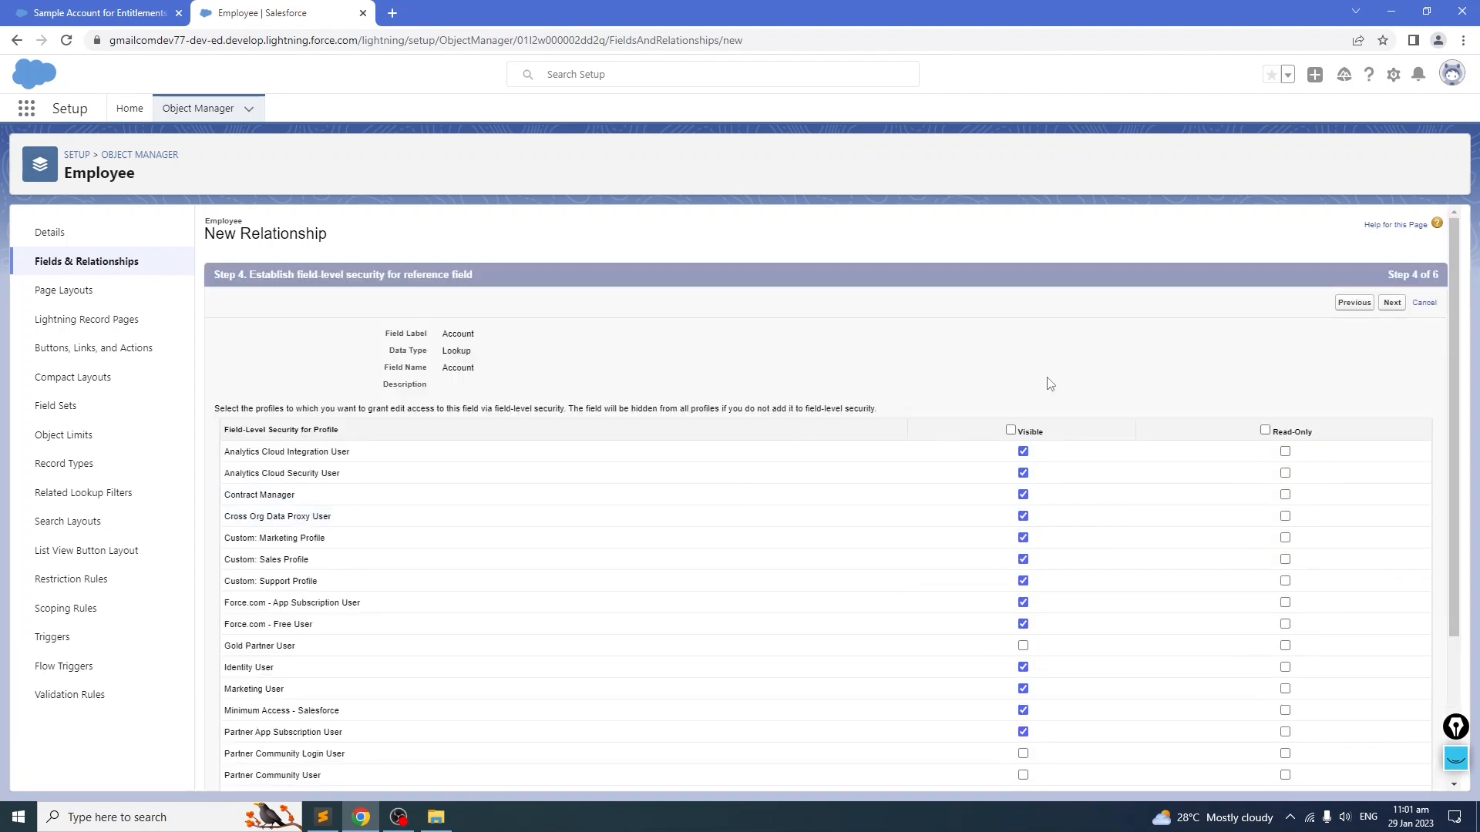
scroll(823, 472, down, 3)
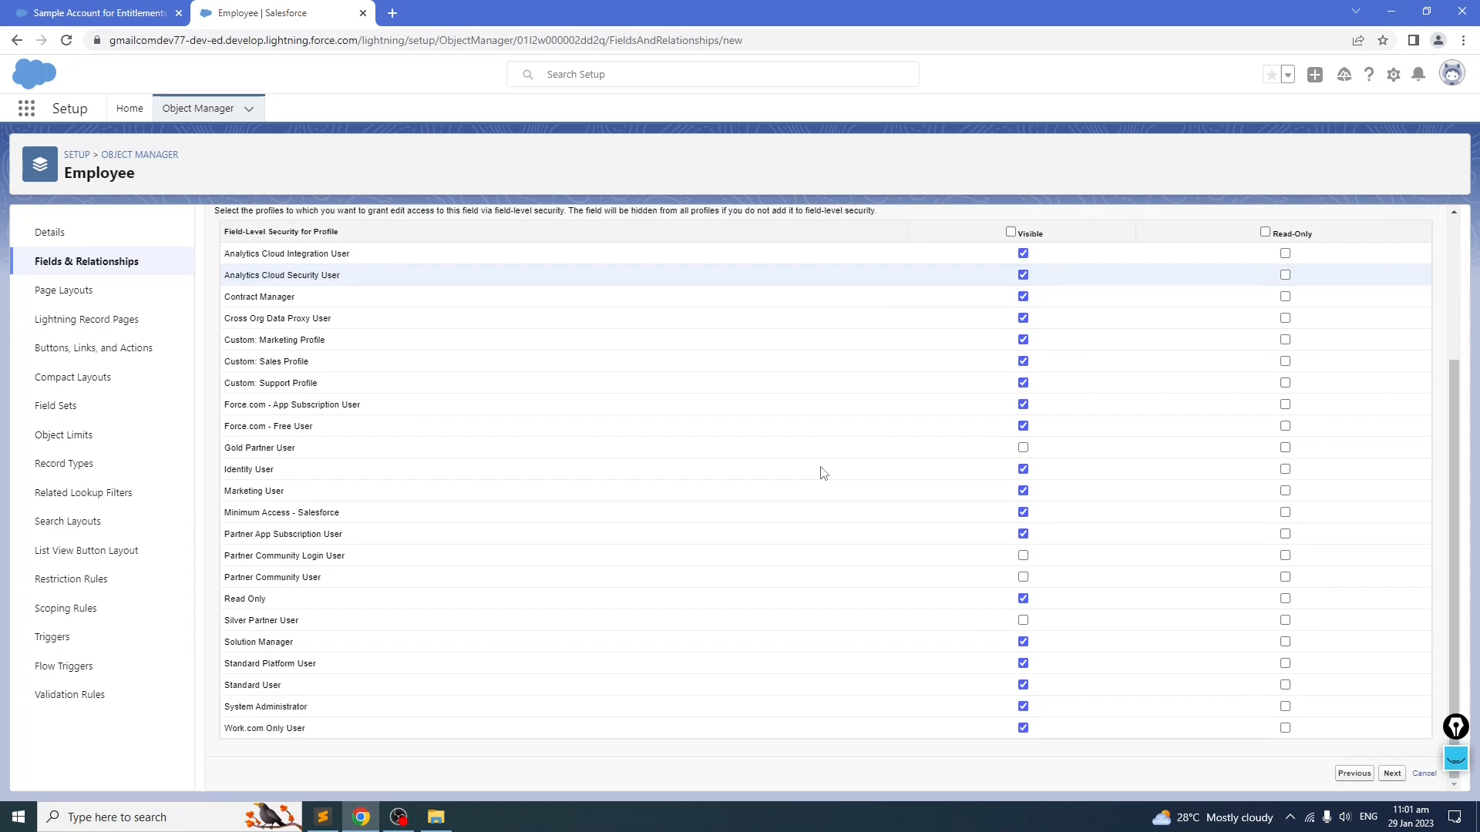
scroll(822, 472, up, 3)
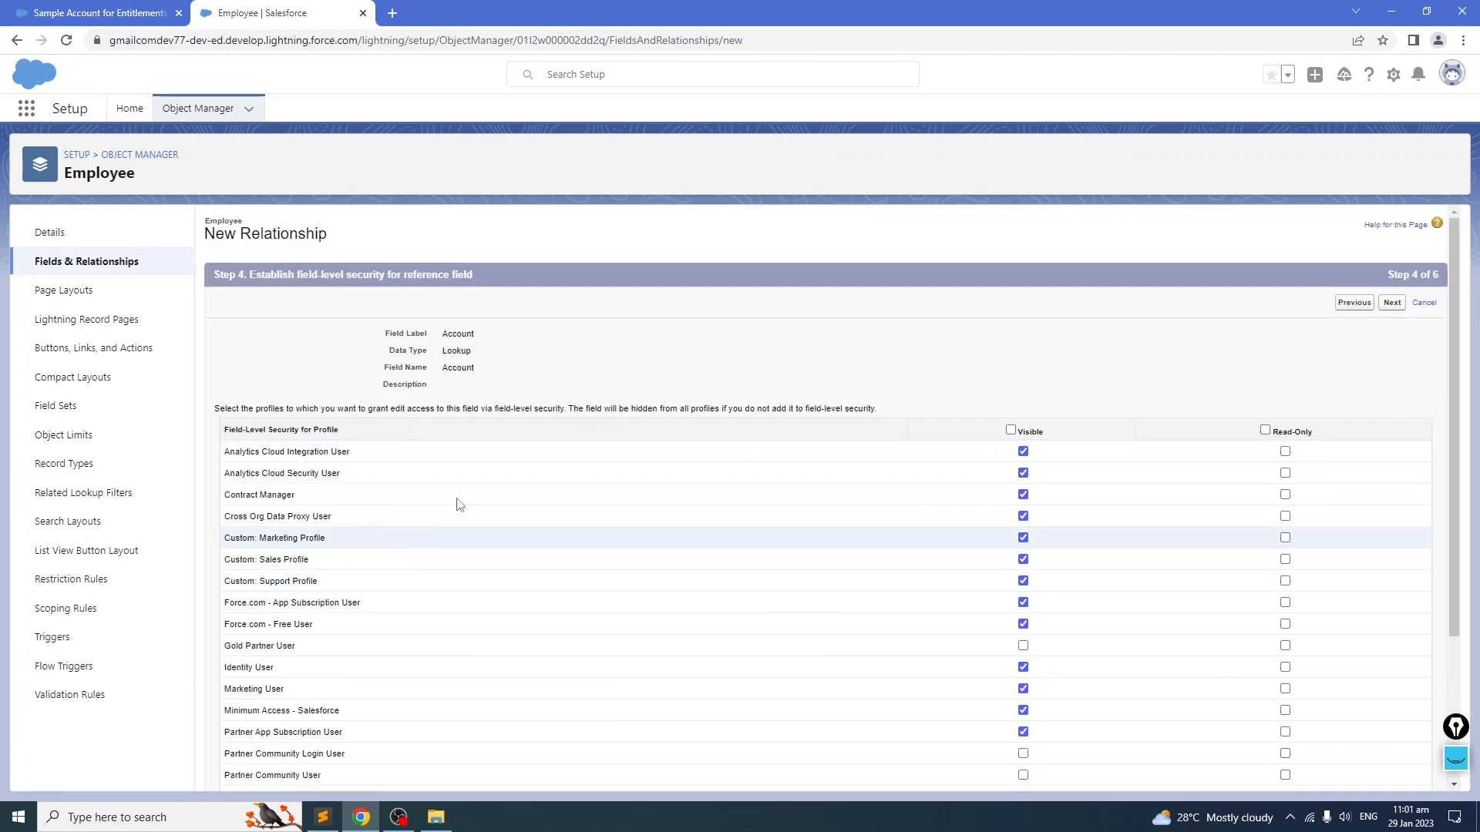
scroll(414, 489, down, 3)
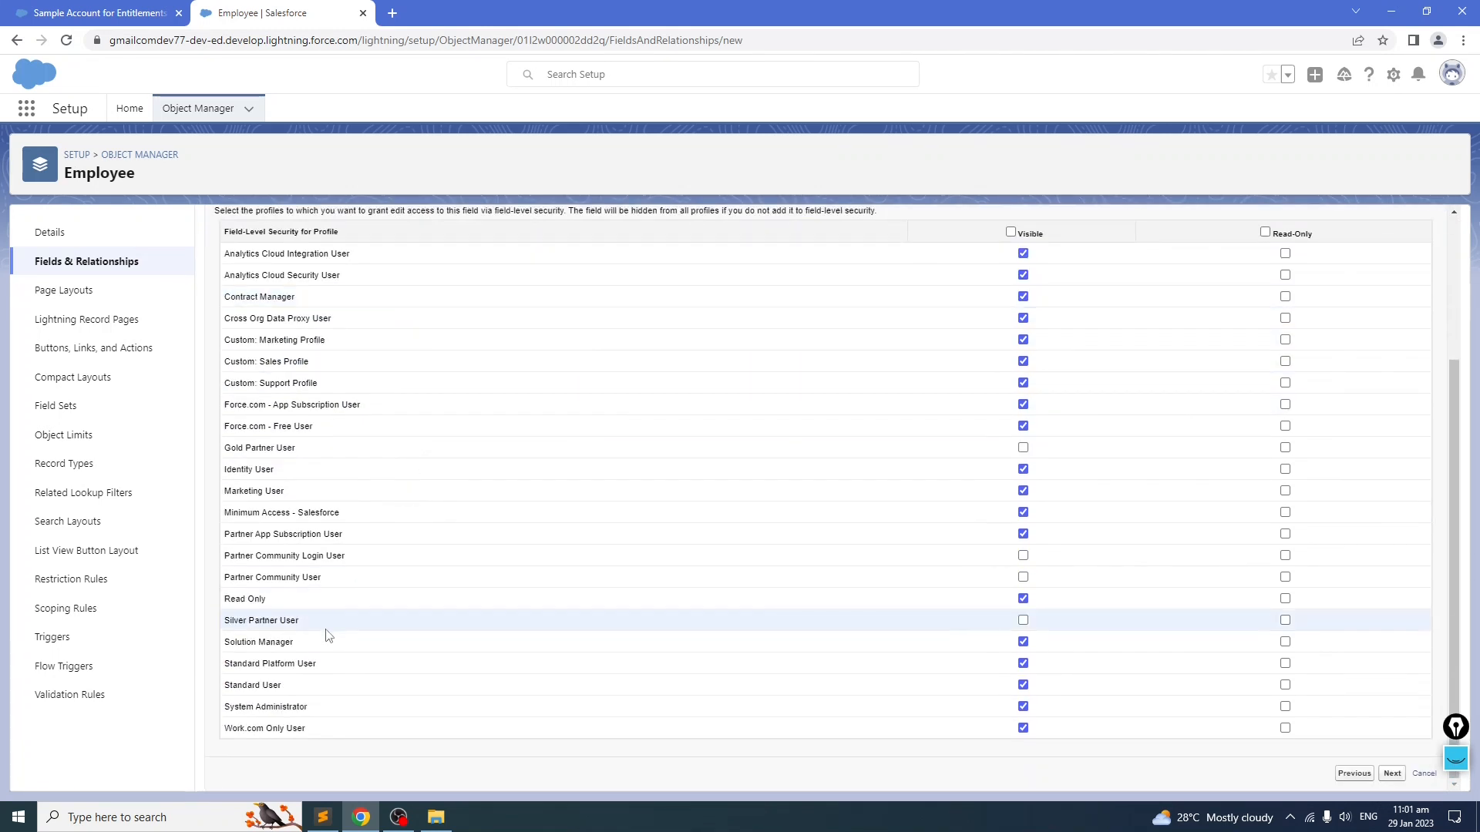
scroll(353, 632, up, 3)
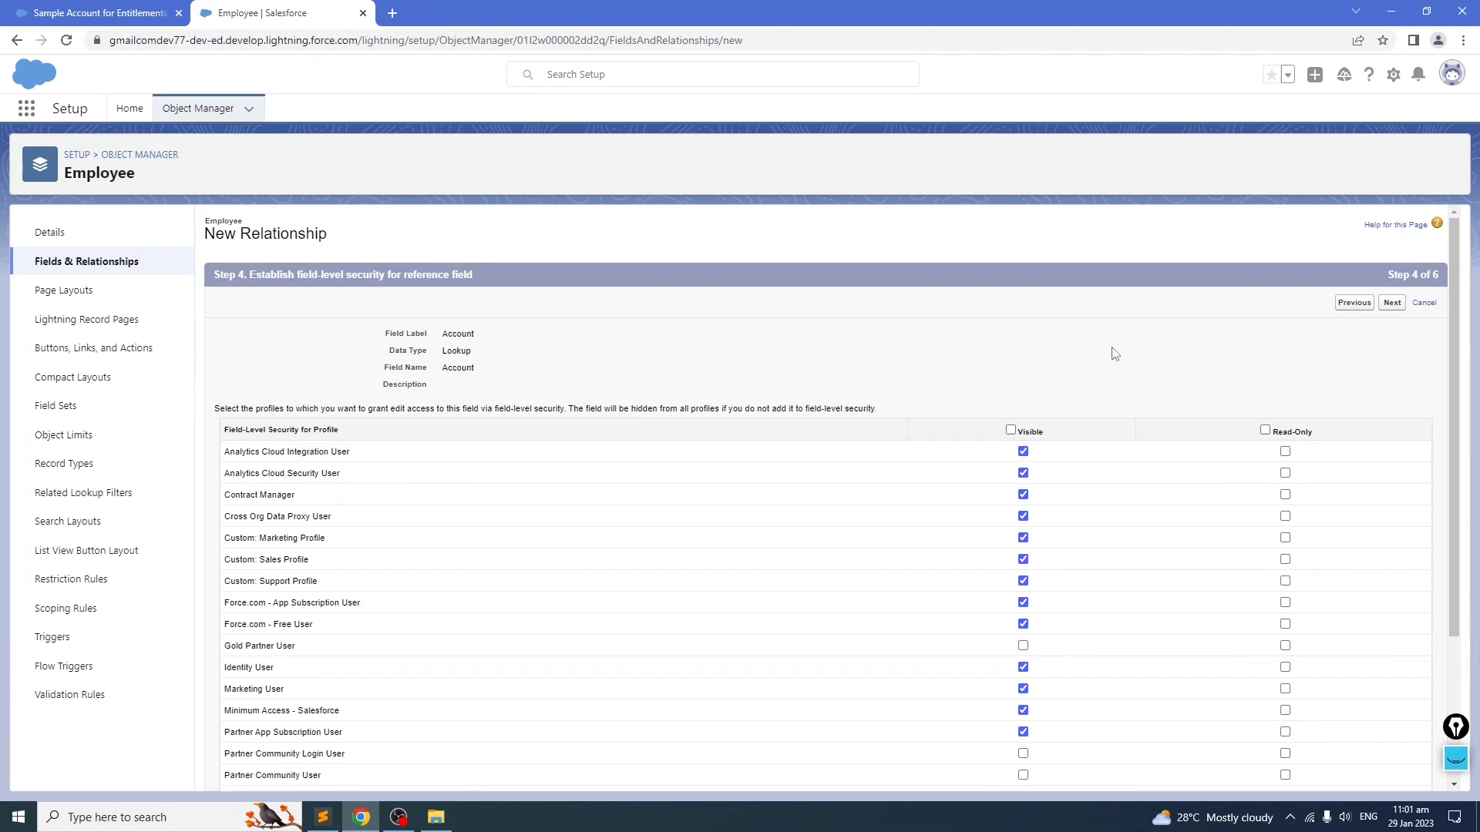
click(1392, 303)
click(1404, 302)
click(957, 440)
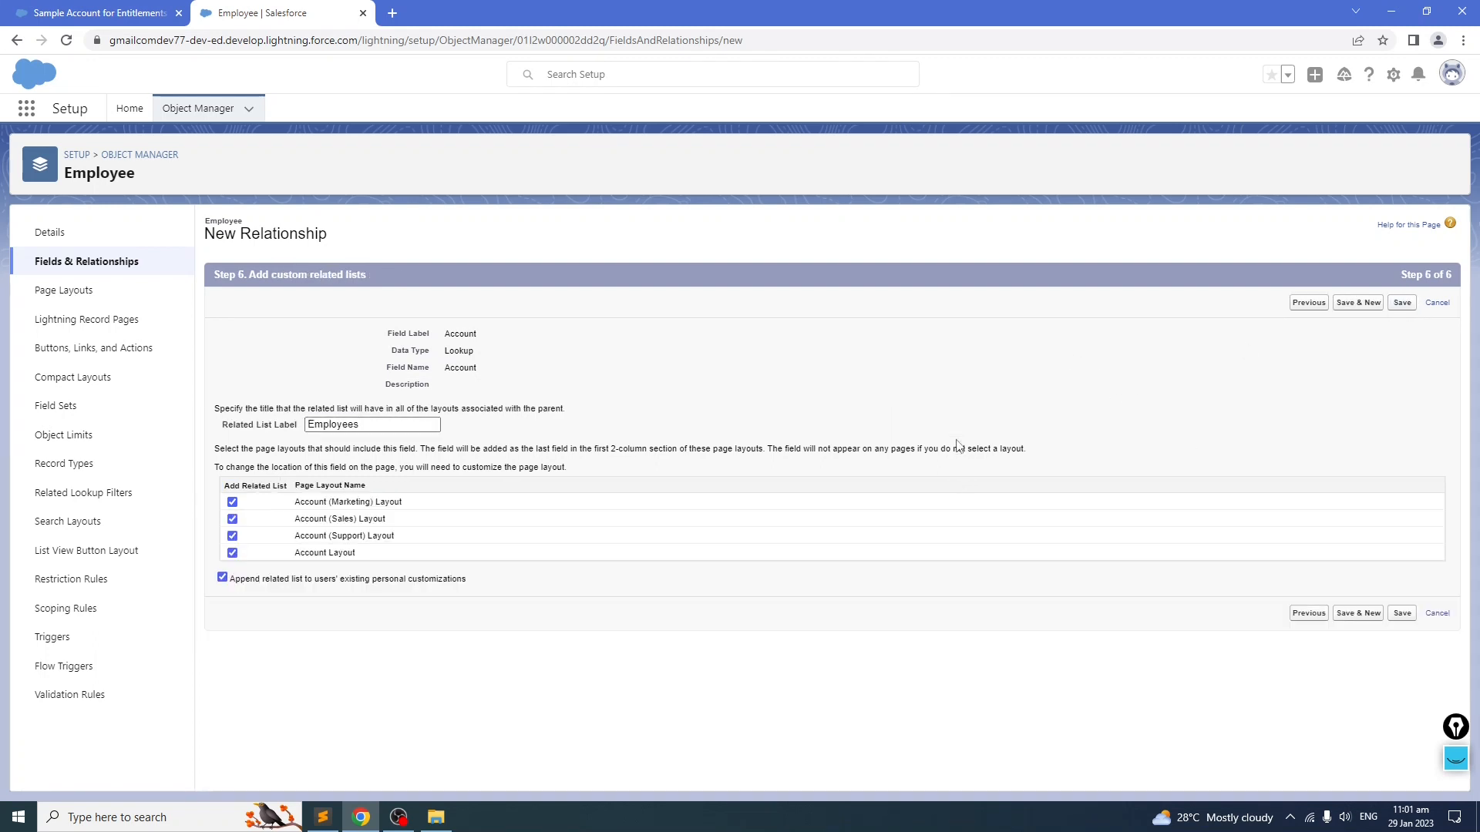
click(1403, 303)
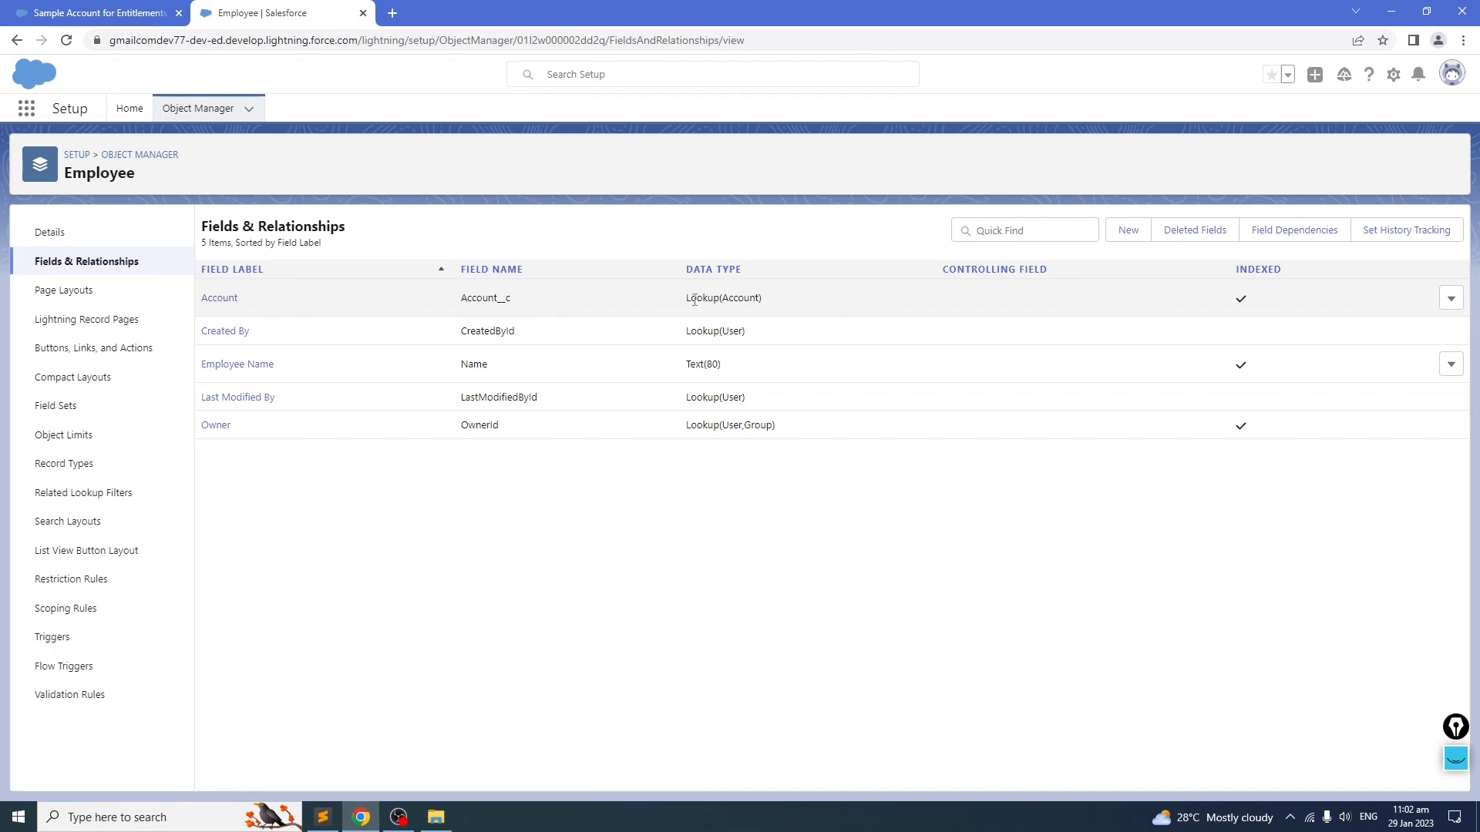
Step: Switch back to the notes file and review the sample object relationship section
drag(146, 185, 64, 179)
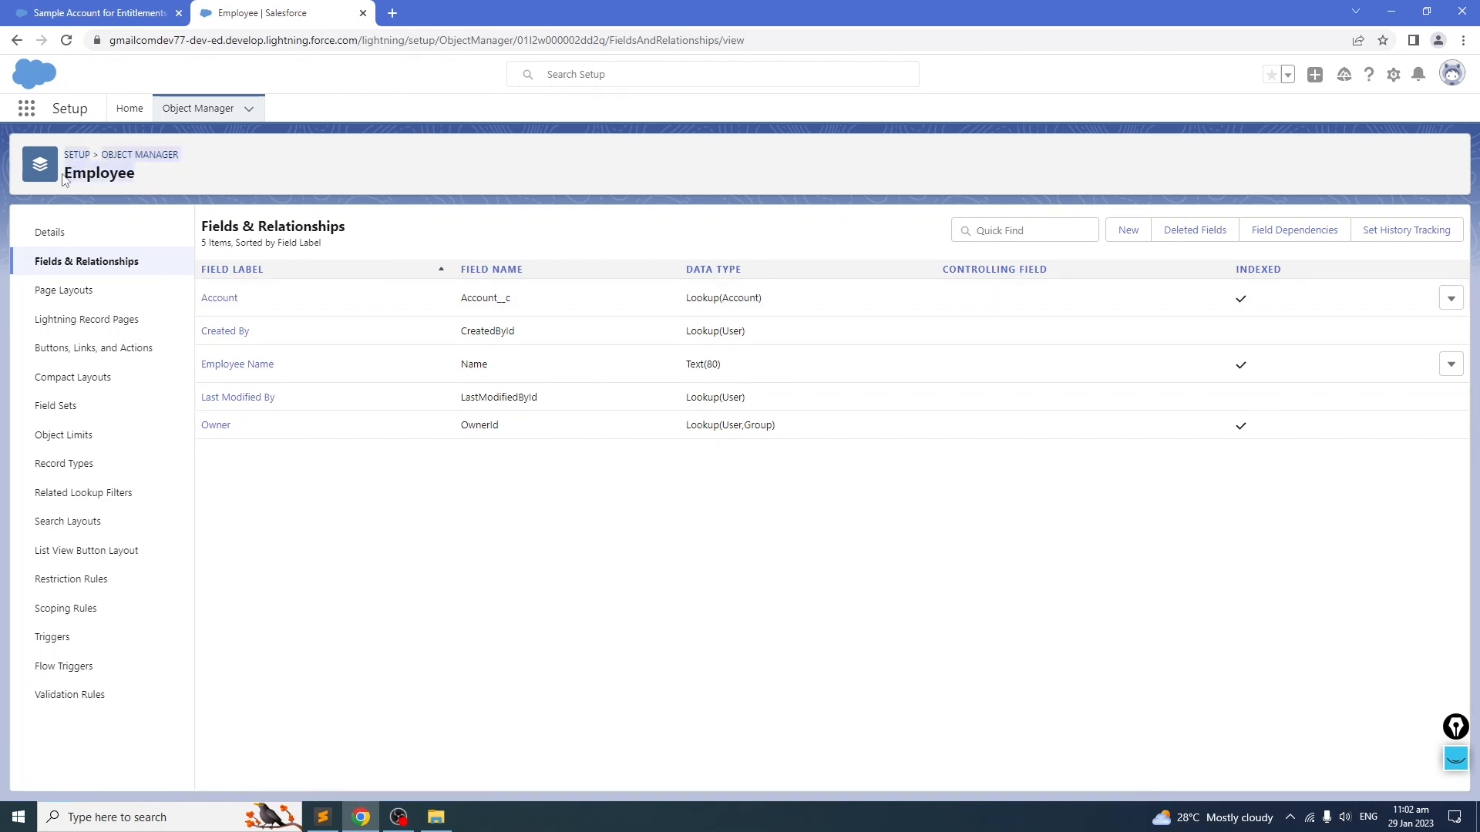
click(359, 560)
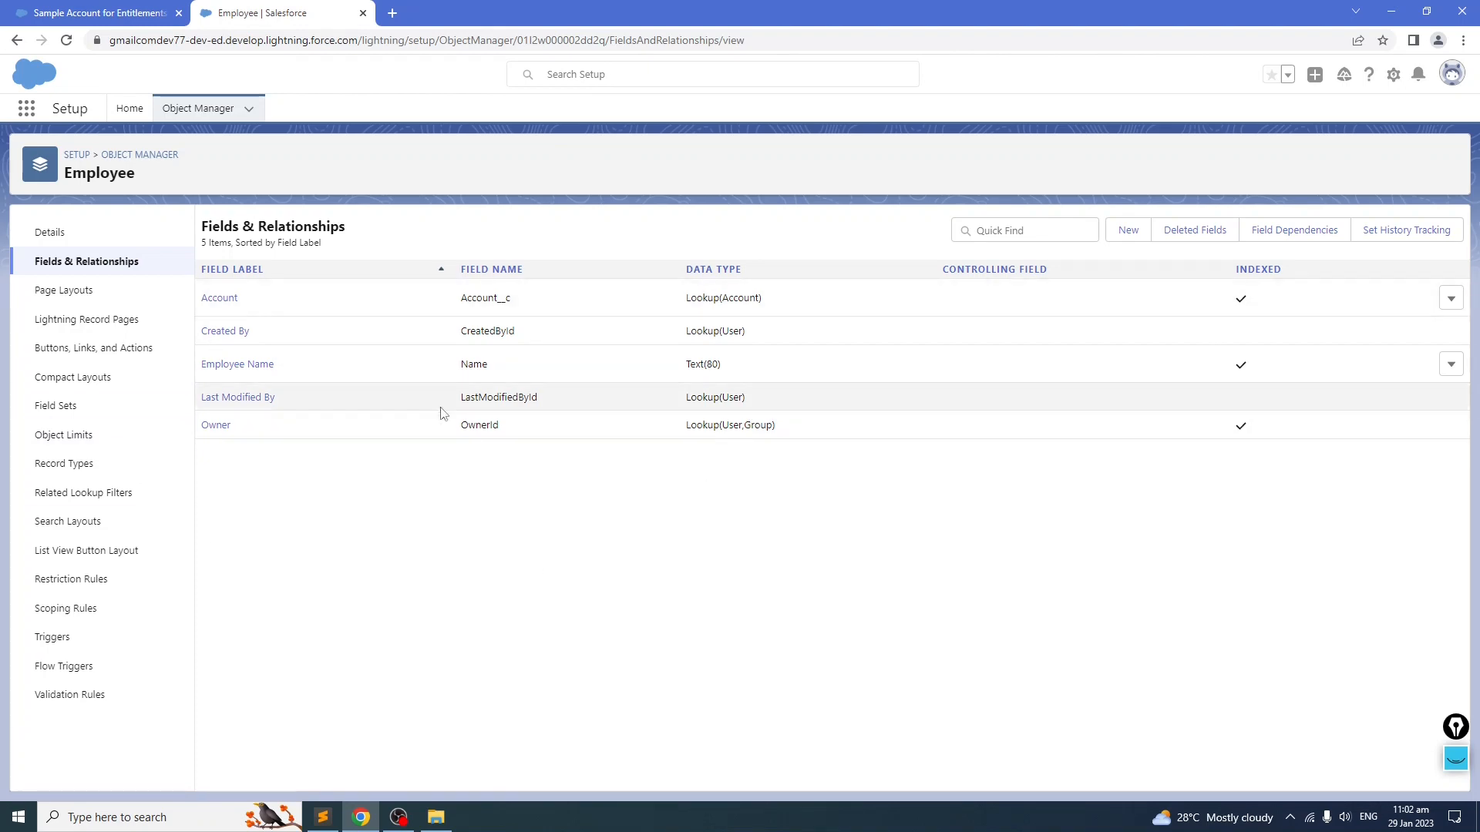
click(325, 823)
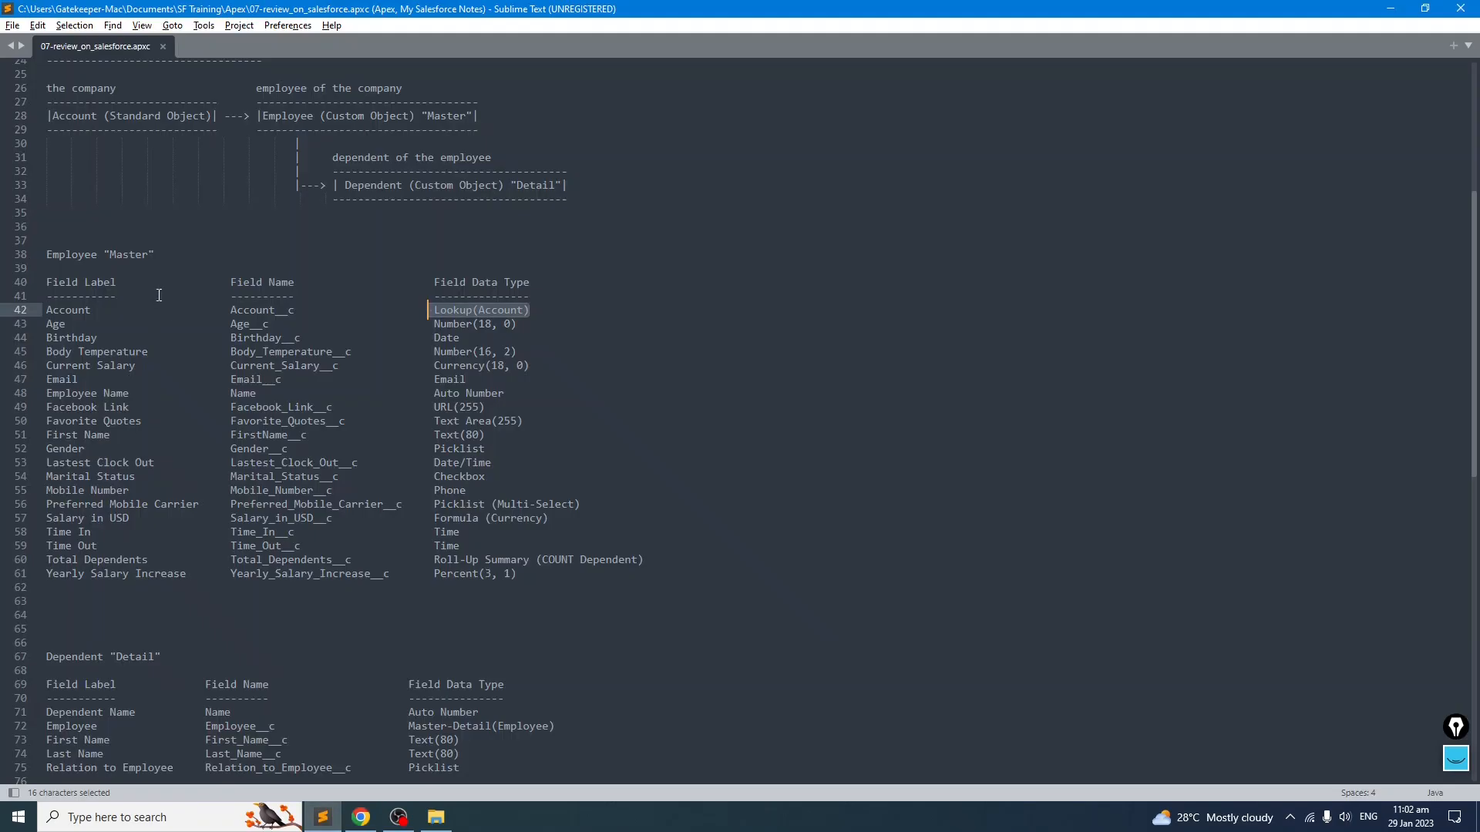
scroll(81, 226, up, 2)
click(47, 171)
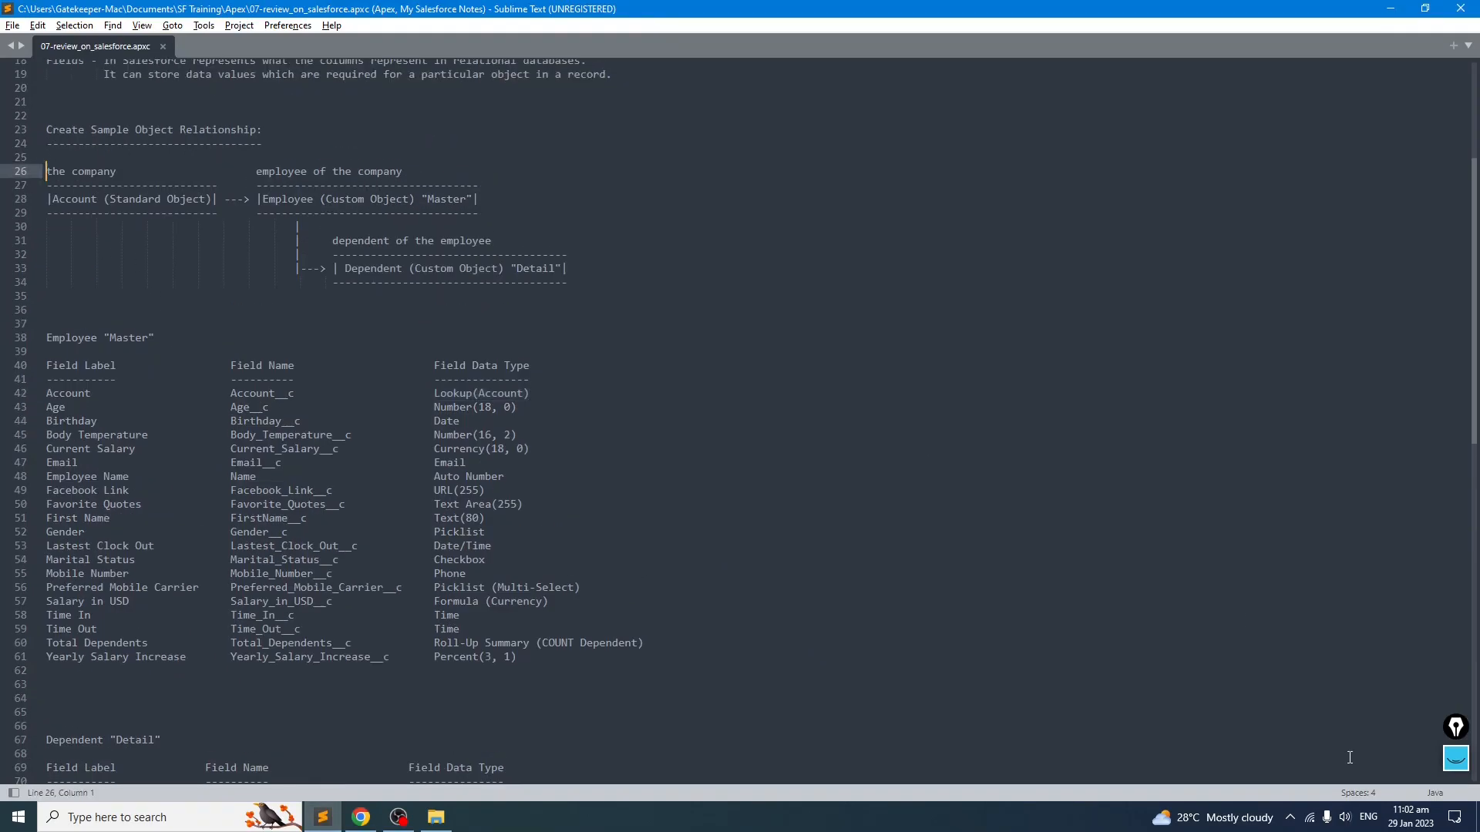
click(1456, 759)
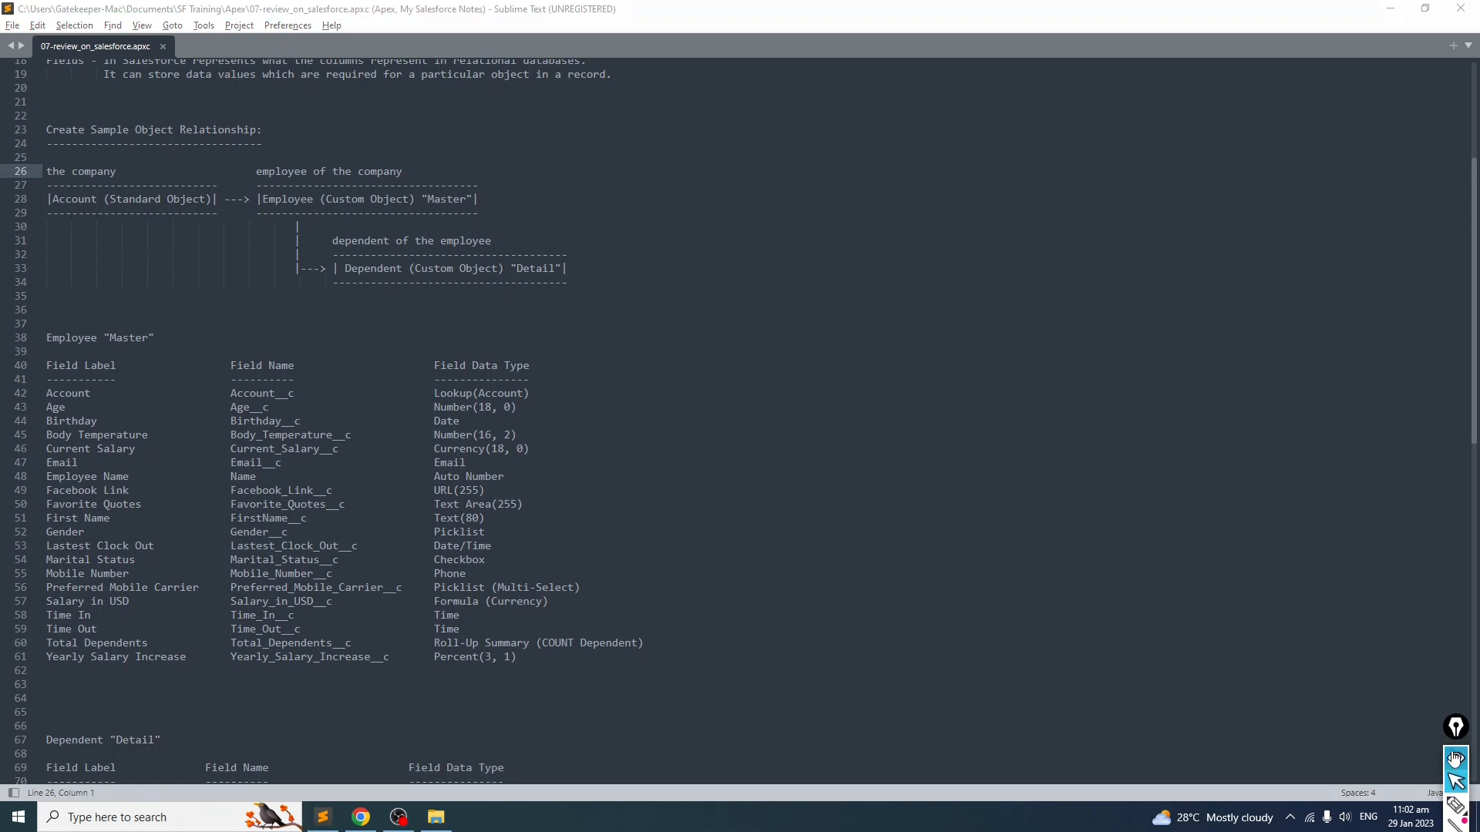
drag(1455, 727, 1438, 380)
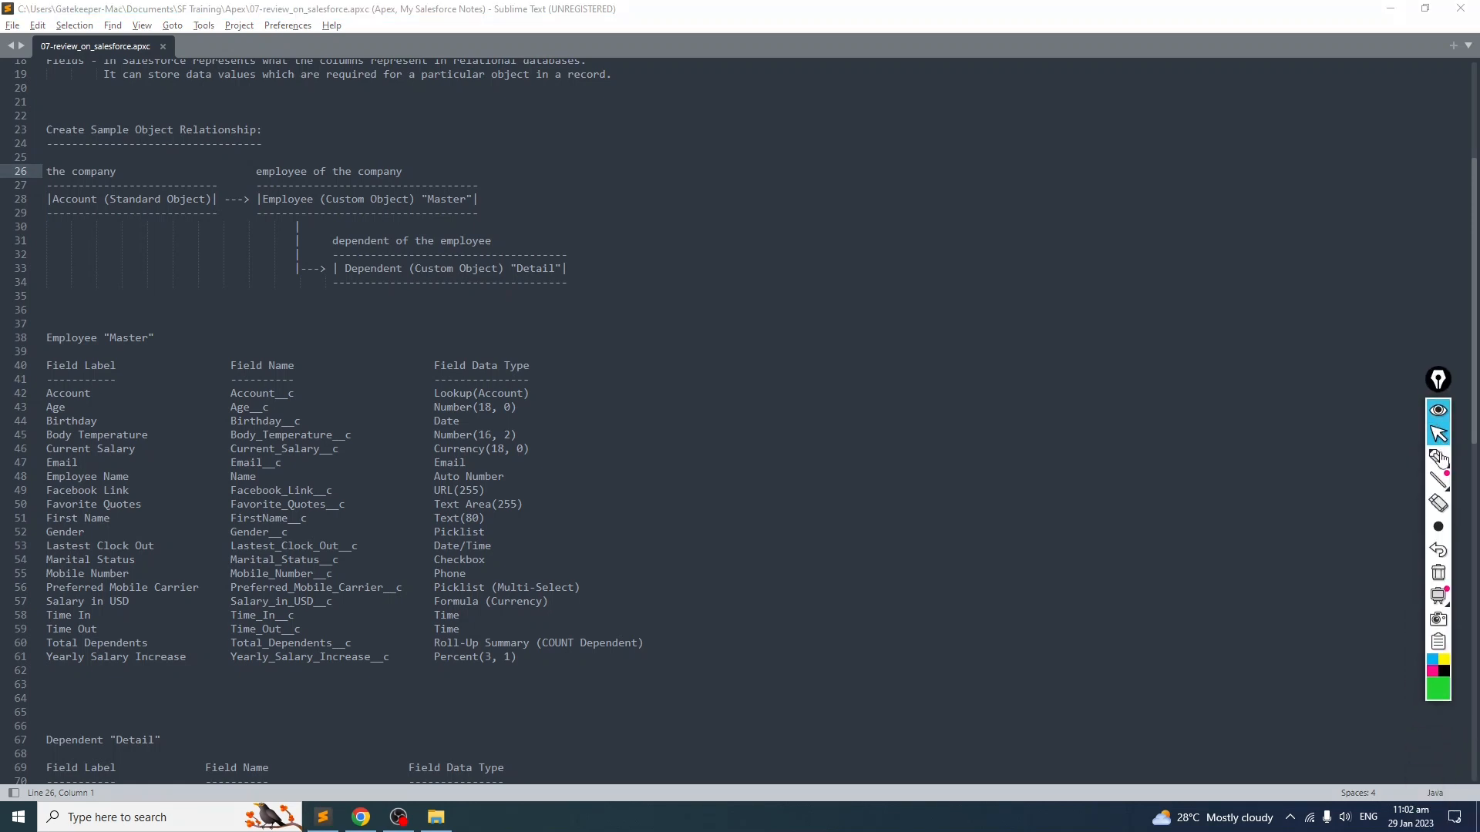
click(1438, 457)
click(1439, 528)
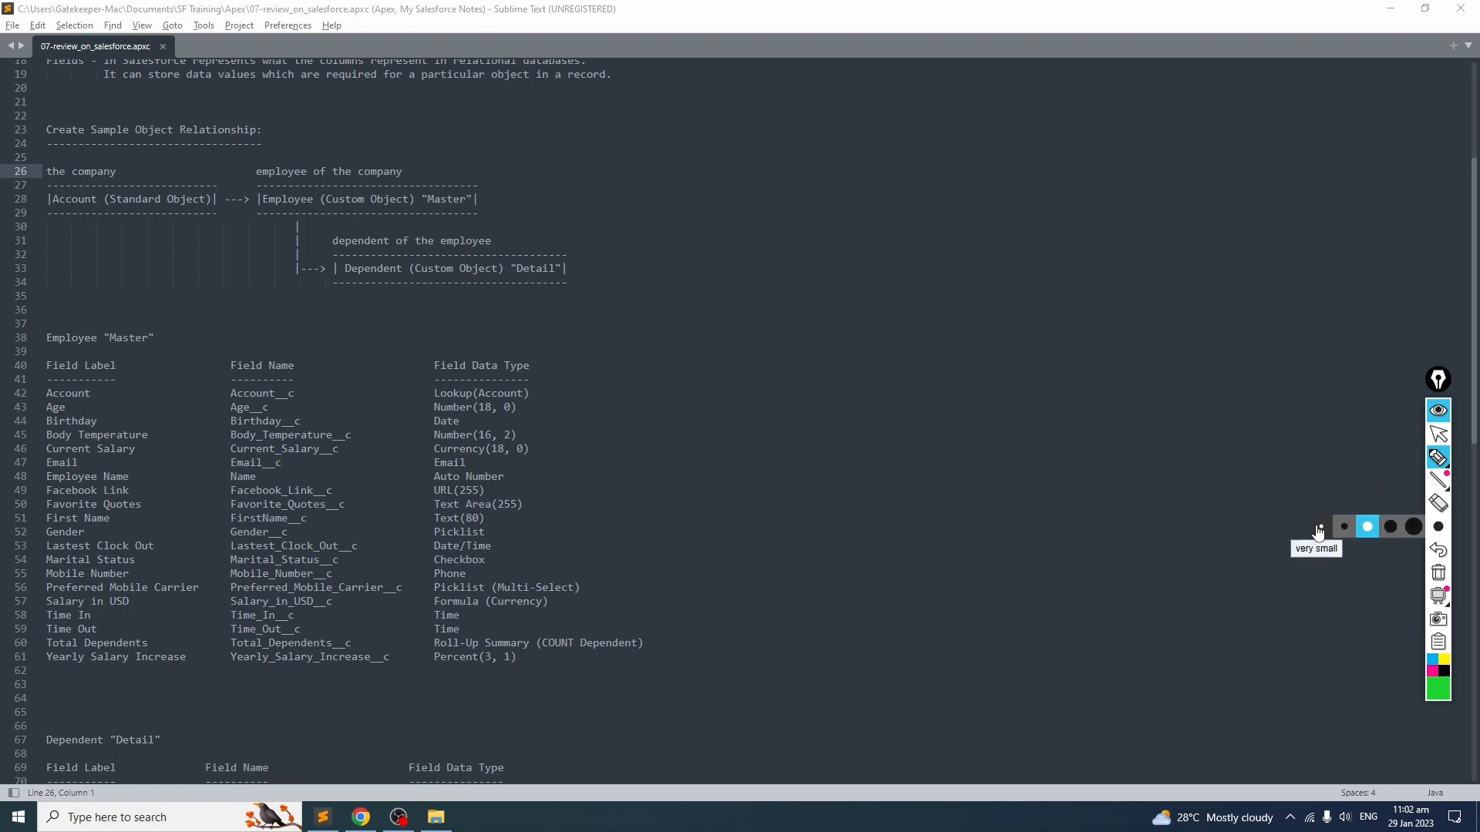
click(1318, 530)
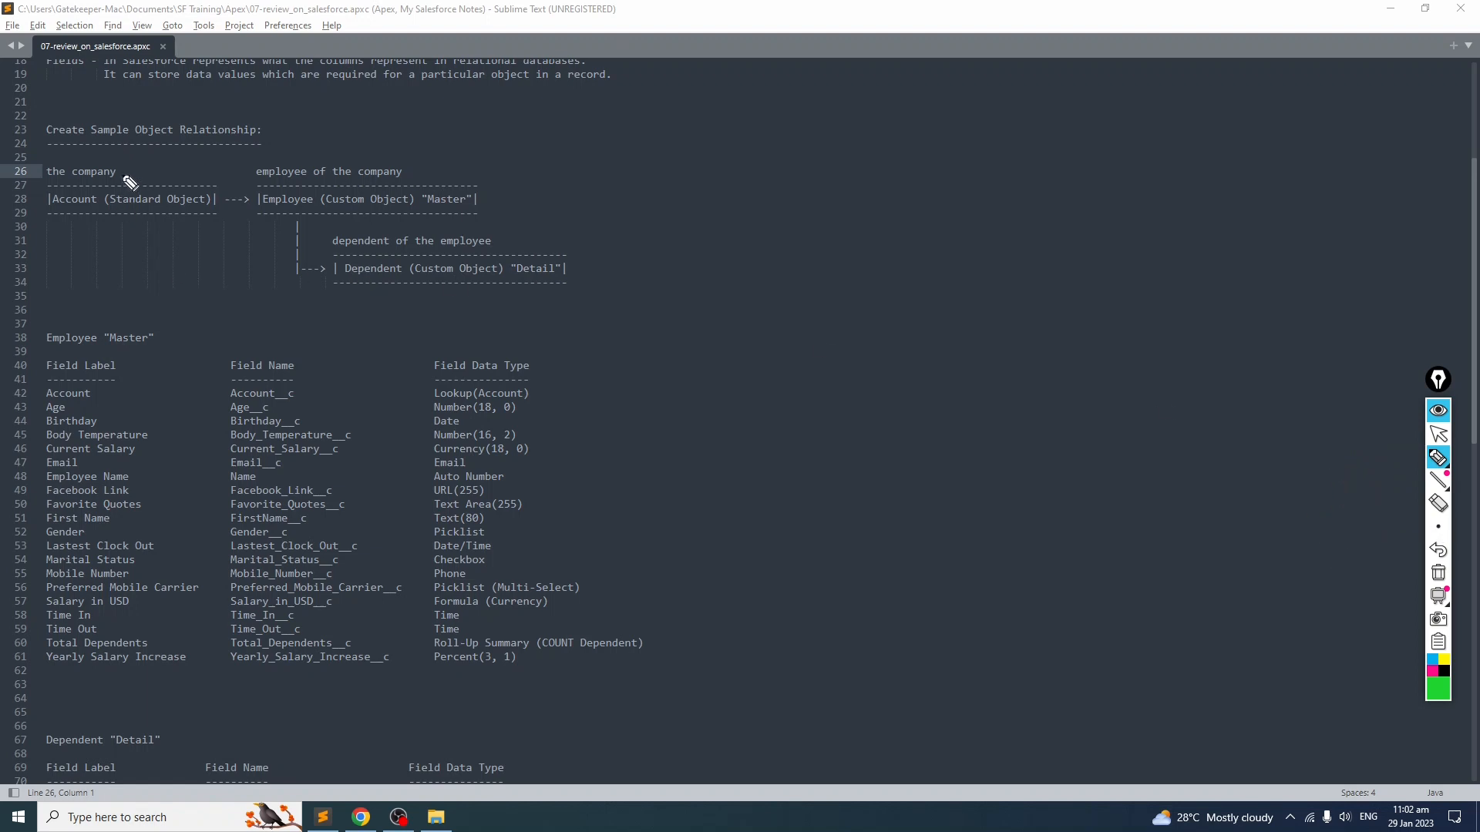
drag(48, 216, 196, 217)
drag(125, 172, 135, 169)
mouse_move(176, 230)
mouse_down()
mouse_move(279, 236)
mouse_move(278, 222)
mouse_move(270, 248)
mouse_move(278, 235)
mouse_up()
mouse_move(170, 225)
mouse_down()
mouse_move(197, 244)
mouse_move(168, 225)
mouse_up()
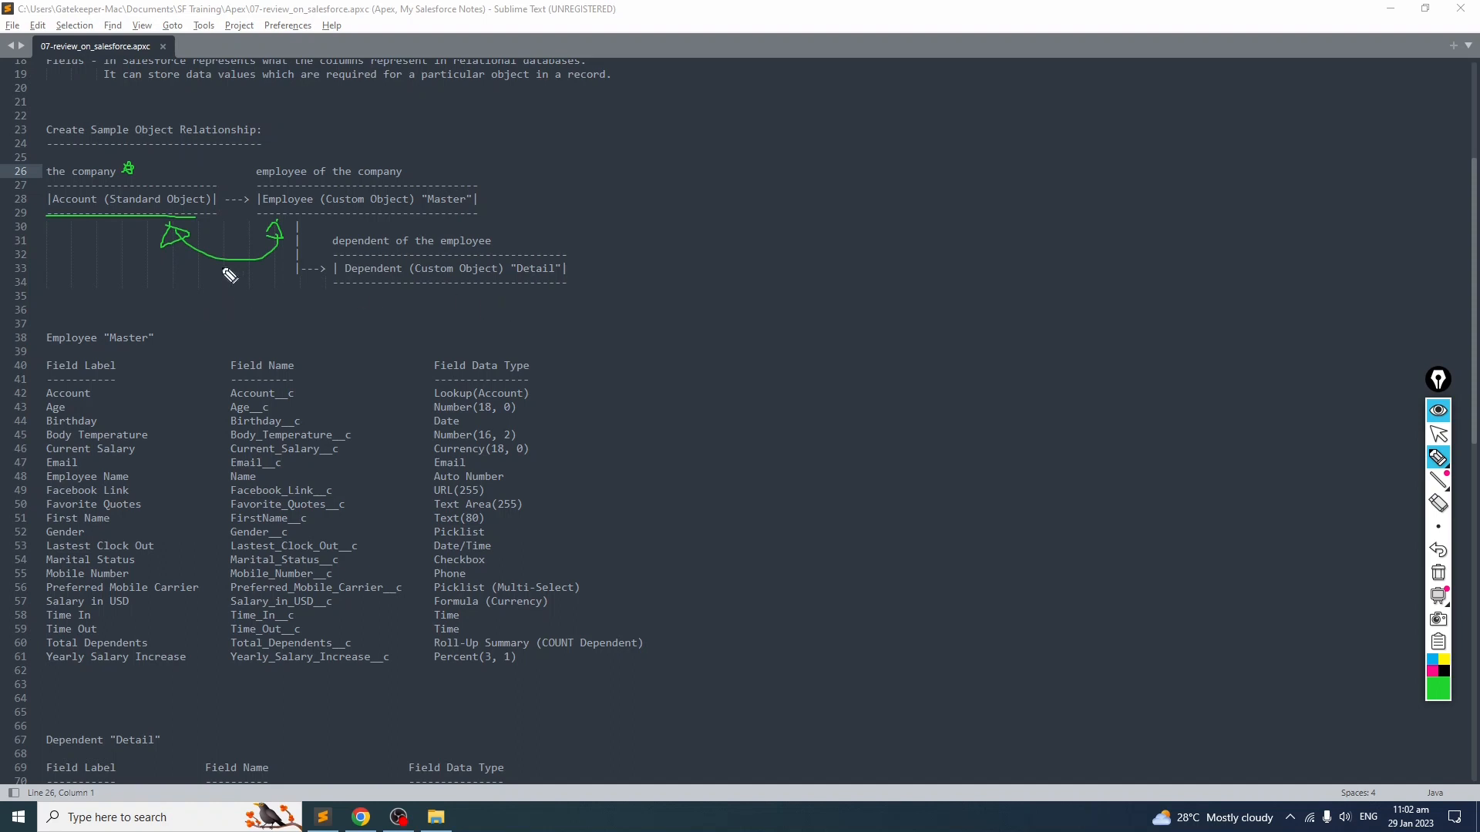
click(1438, 434)
Step: Scroll to the top of the notes and review the App and Tabs definitions
drag(1475, 319, 1475, 225)
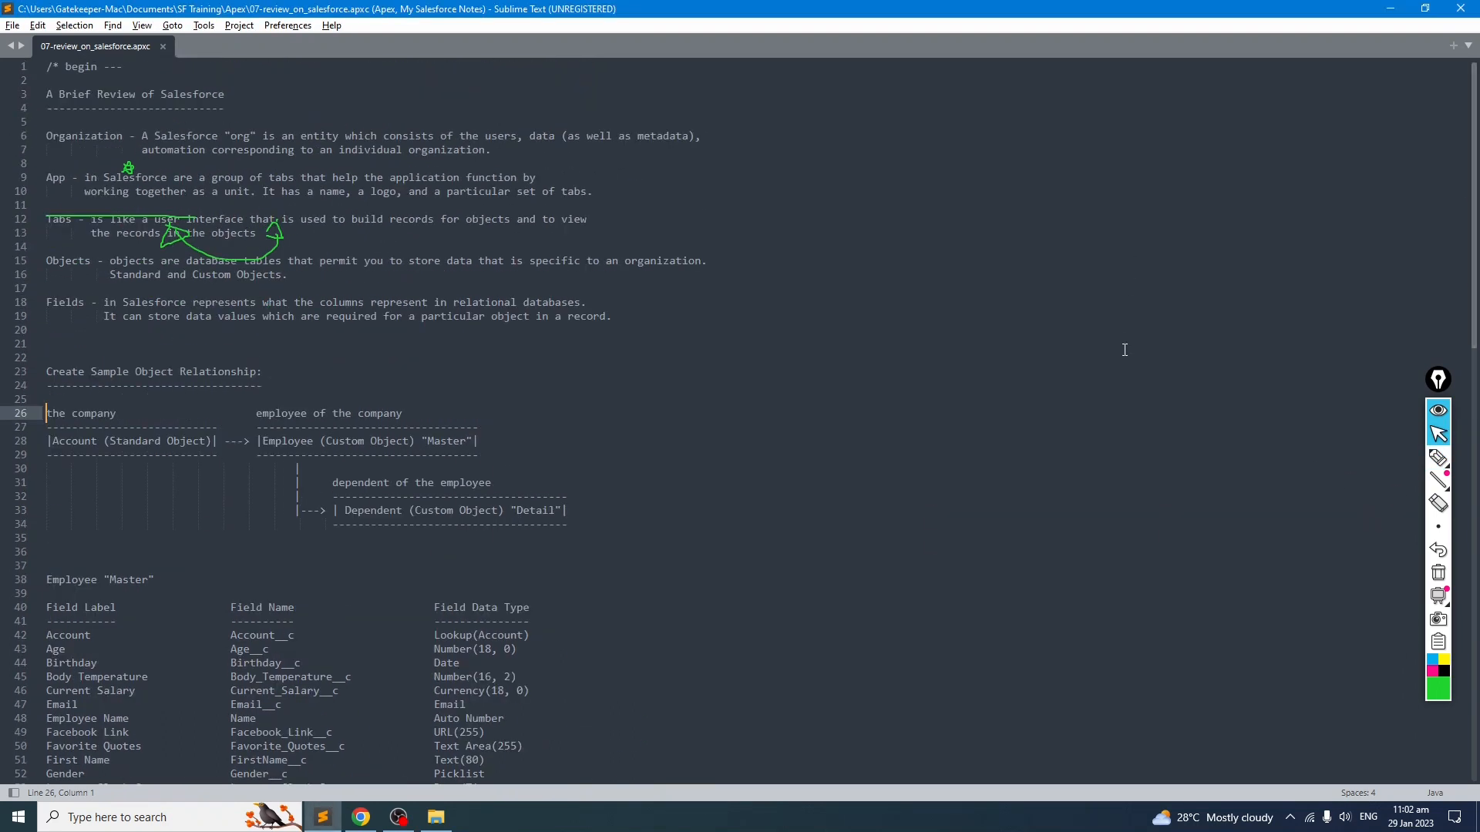
click(1438, 572)
click(1438, 457)
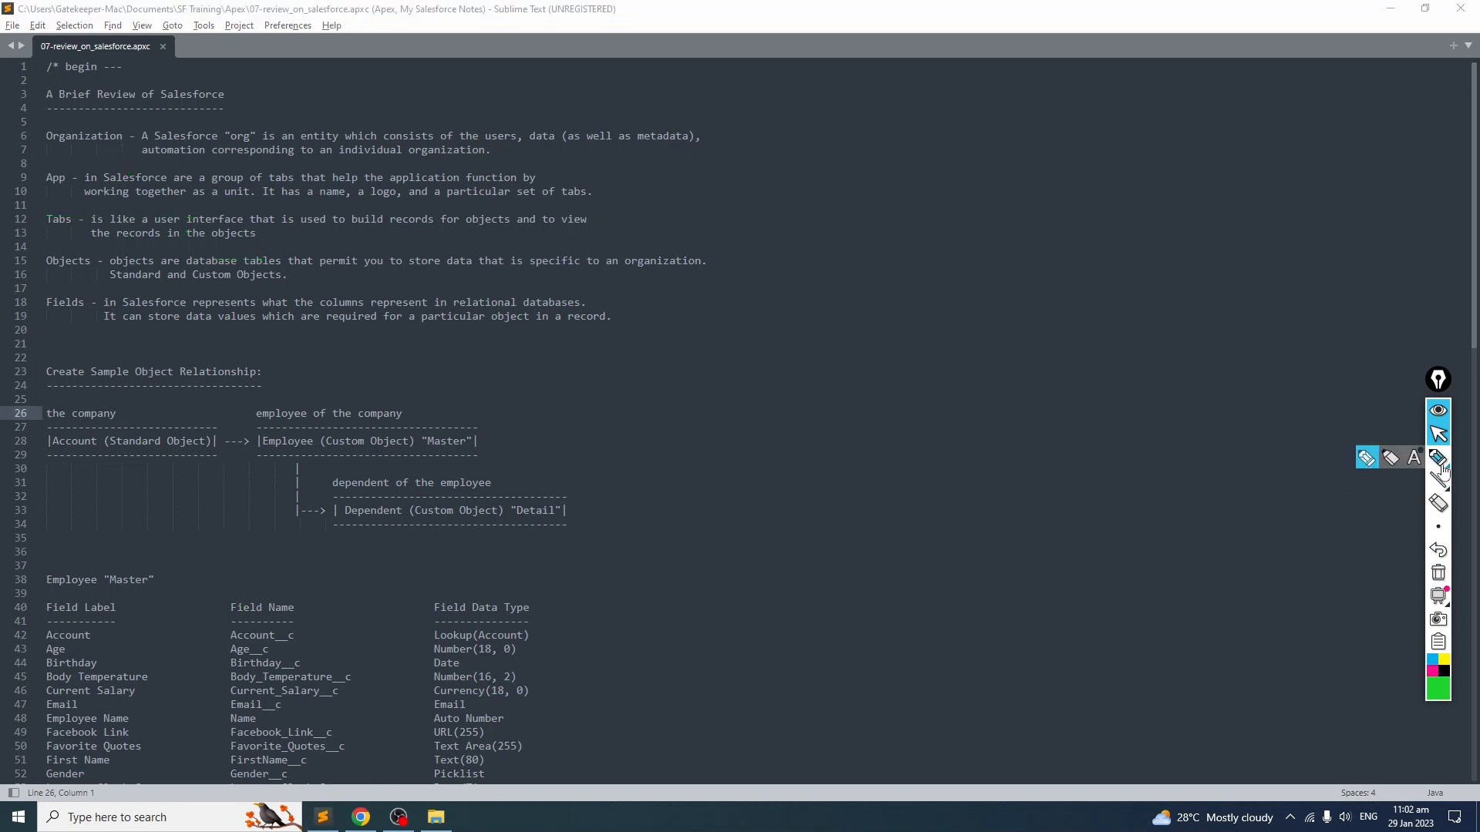
click(1366, 460)
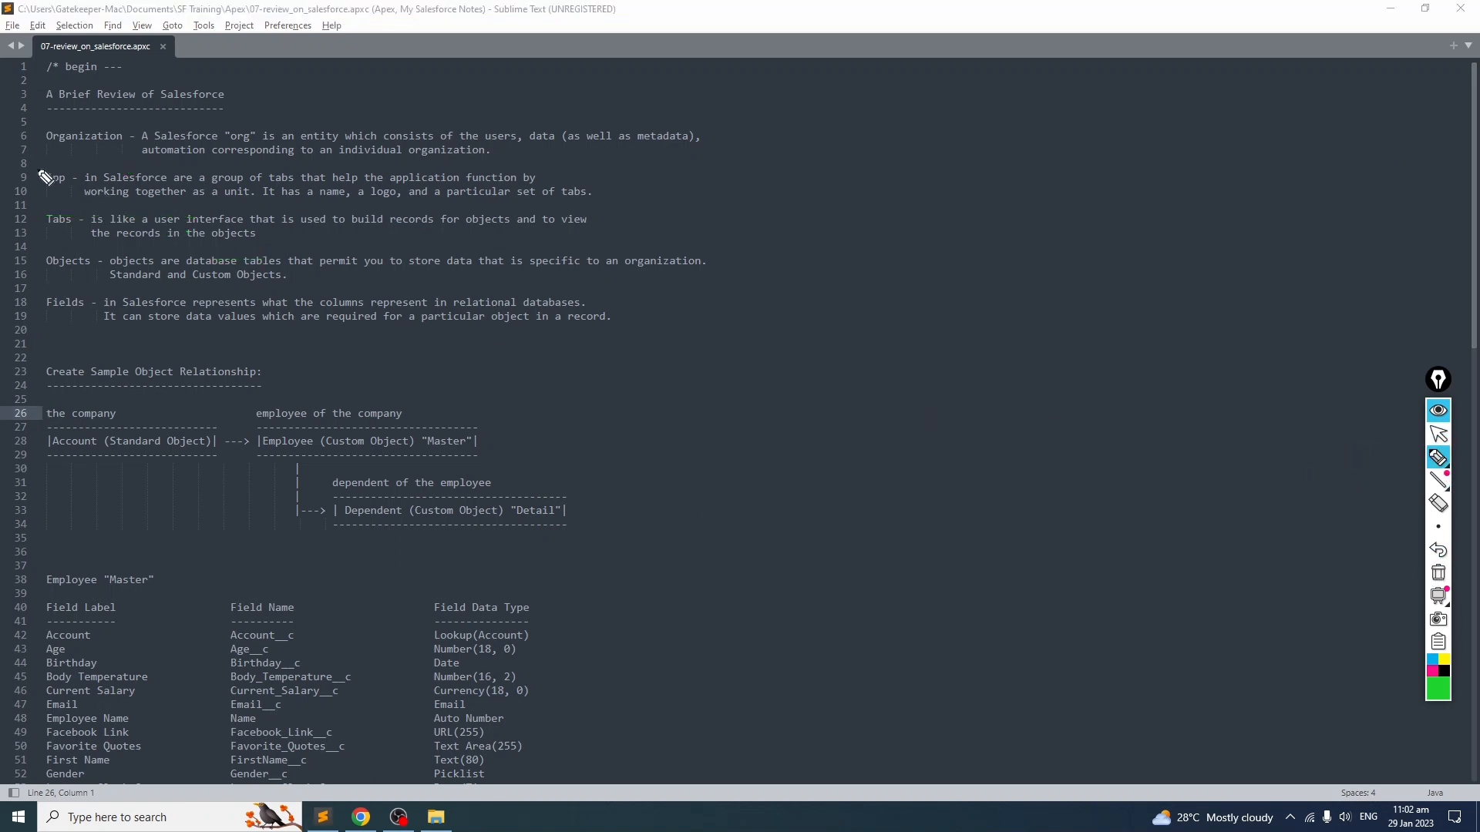
mouse_move(48, 165)
mouse_down()
mouse_move(48, 192)
mouse_move(77, 165)
mouse_move(54, 162)
mouse_up()
mouse_move(77, 208)
mouse_down()
mouse_move(38, 222)
mouse_move(98, 233)
mouse_move(71, 219)
mouse_up()
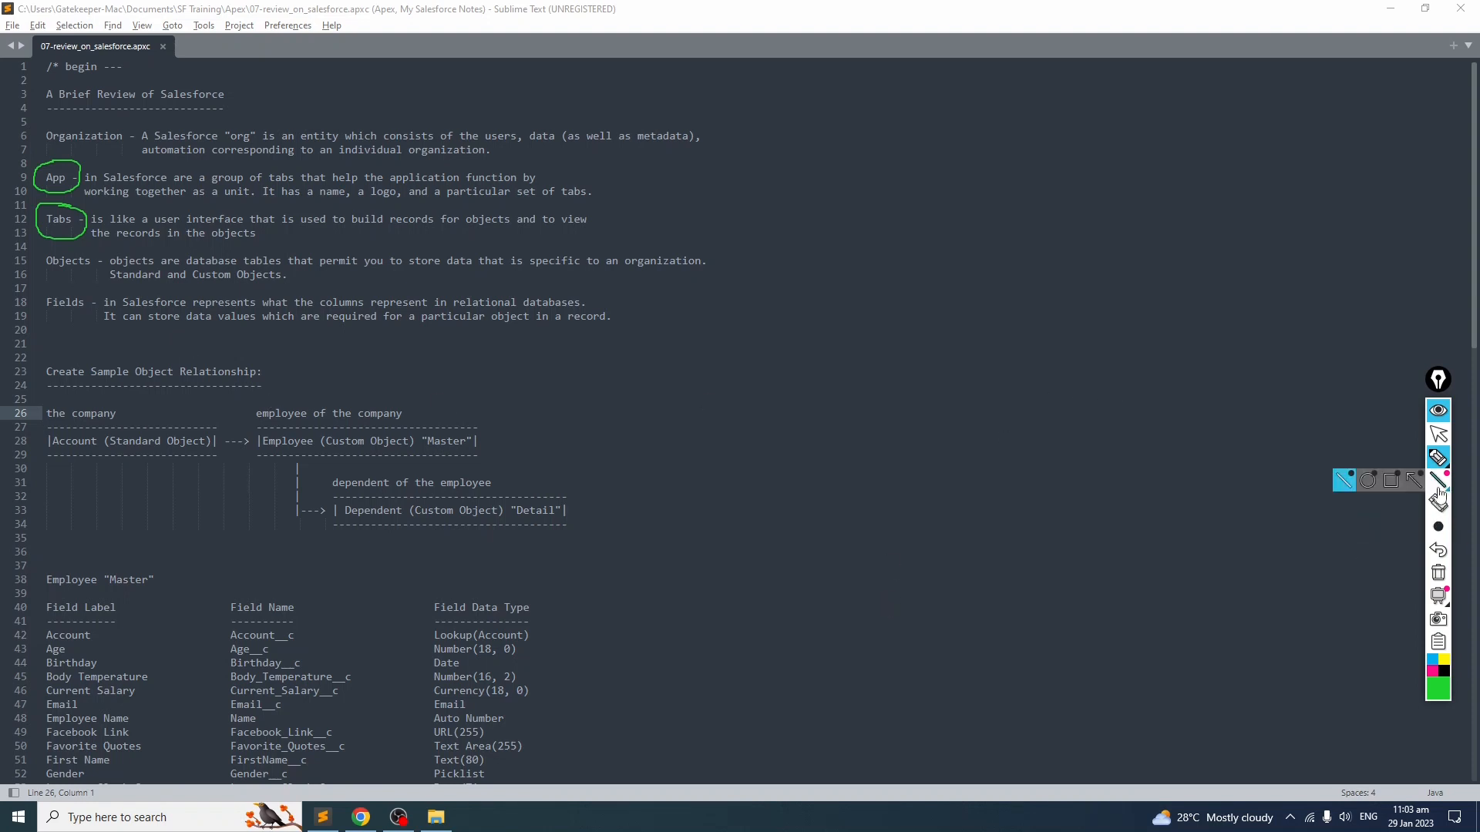
Step: Switch to the browser, view the Accounts list, and return to the Employee object's Fields & Relationships page
click(1438, 573)
click(1439, 434)
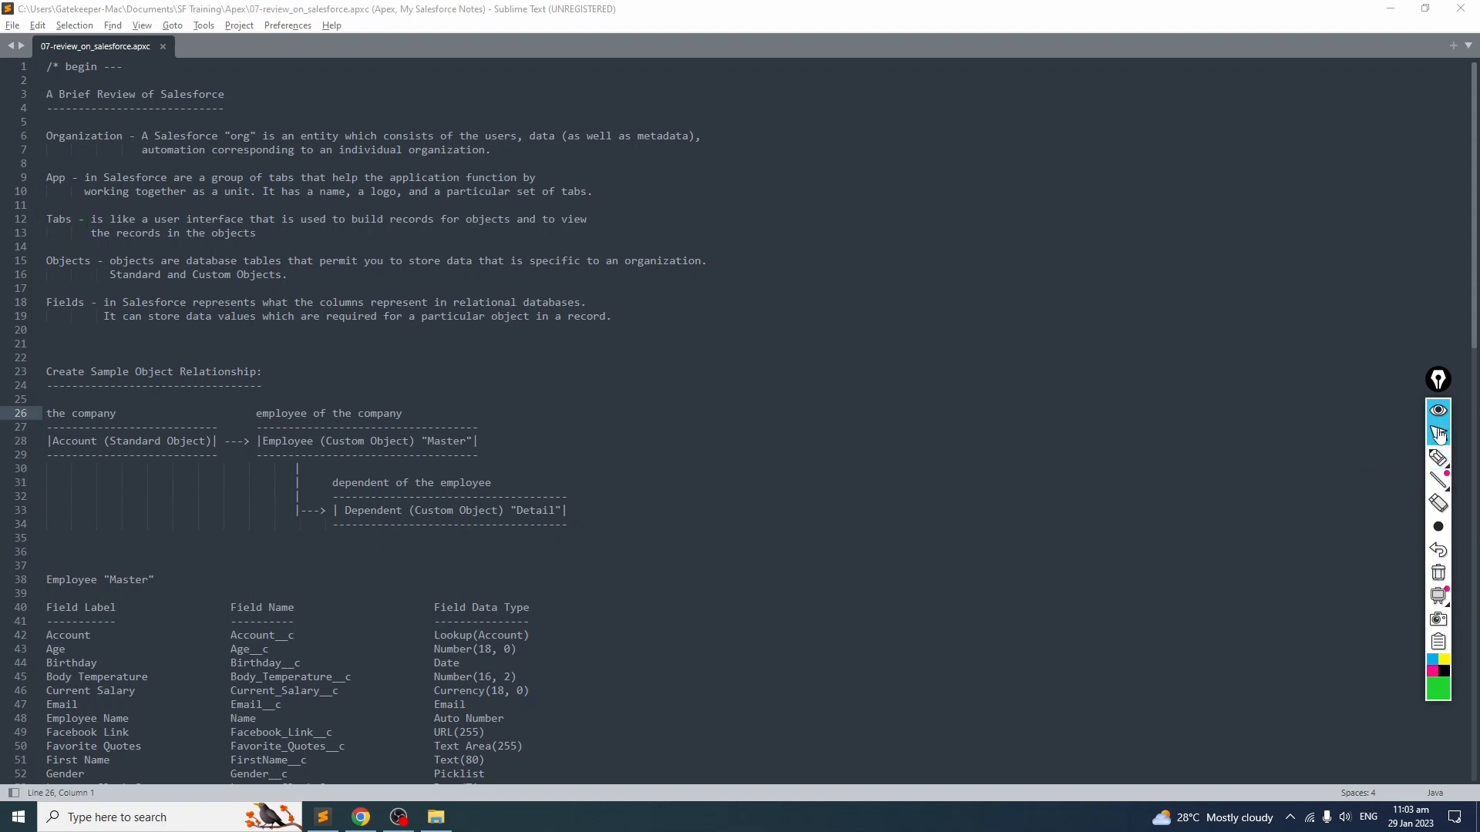
click(1326, 445)
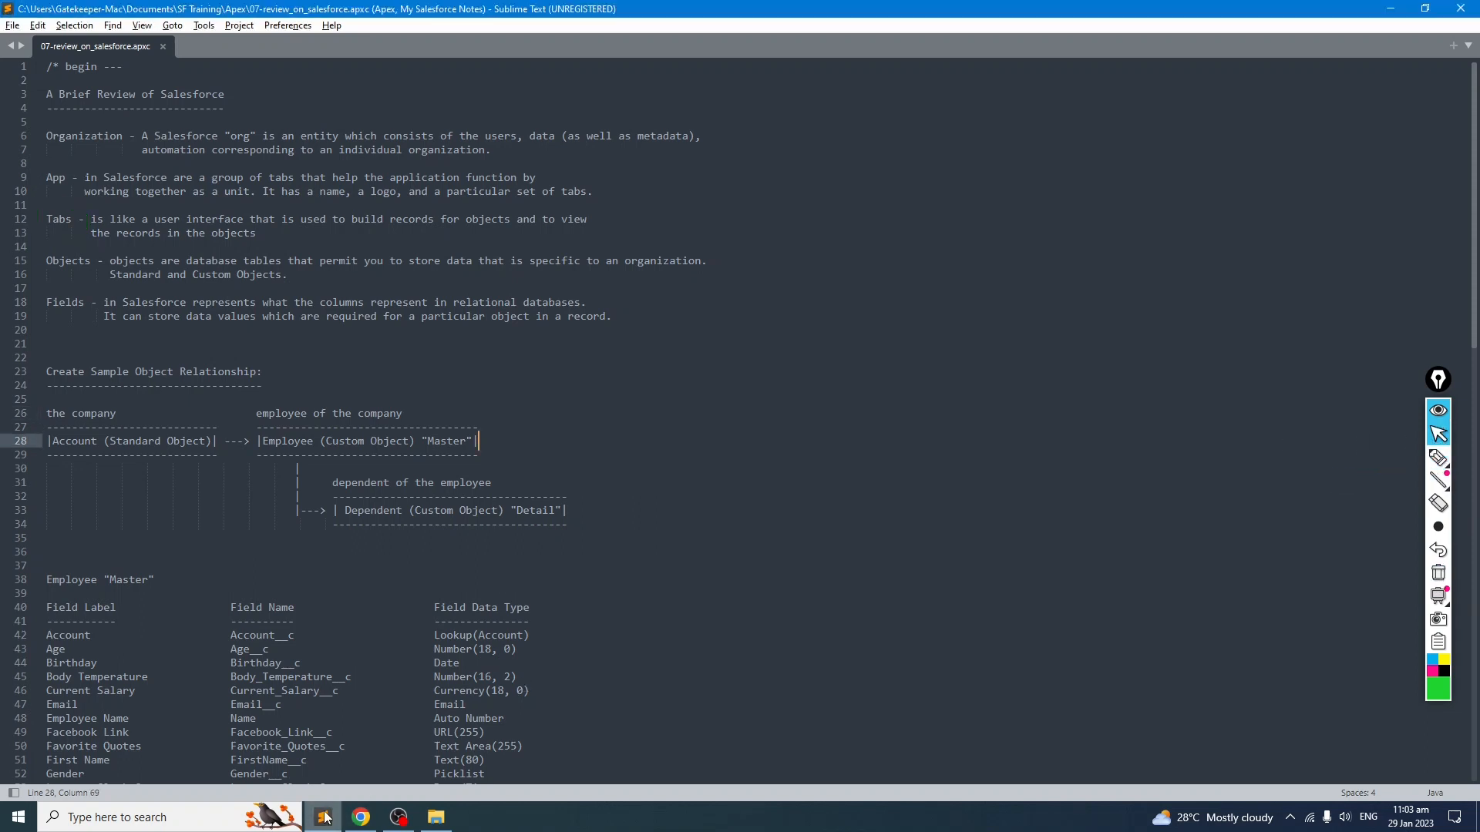
click(361, 817)
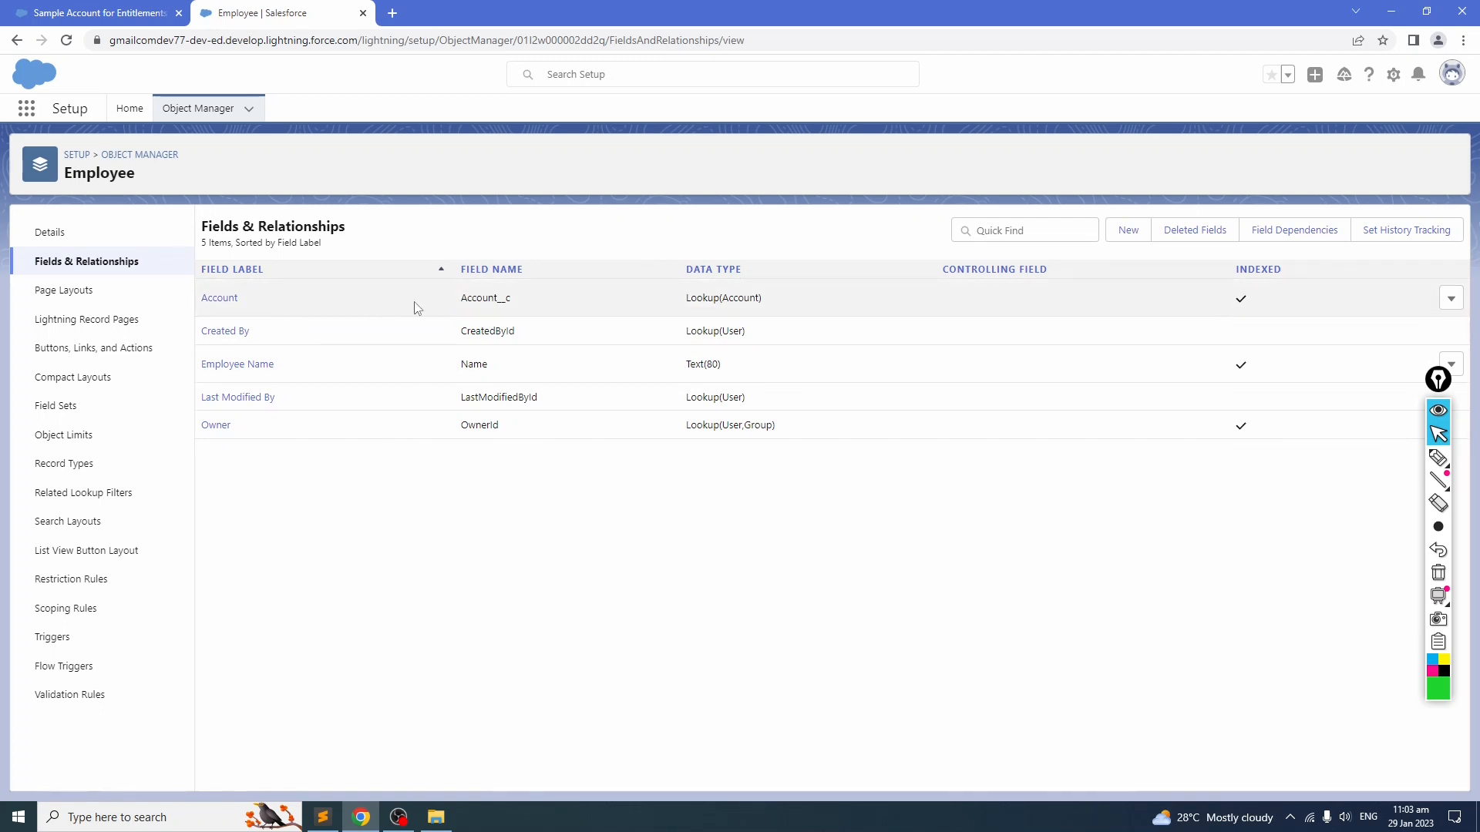
click(100, 13)
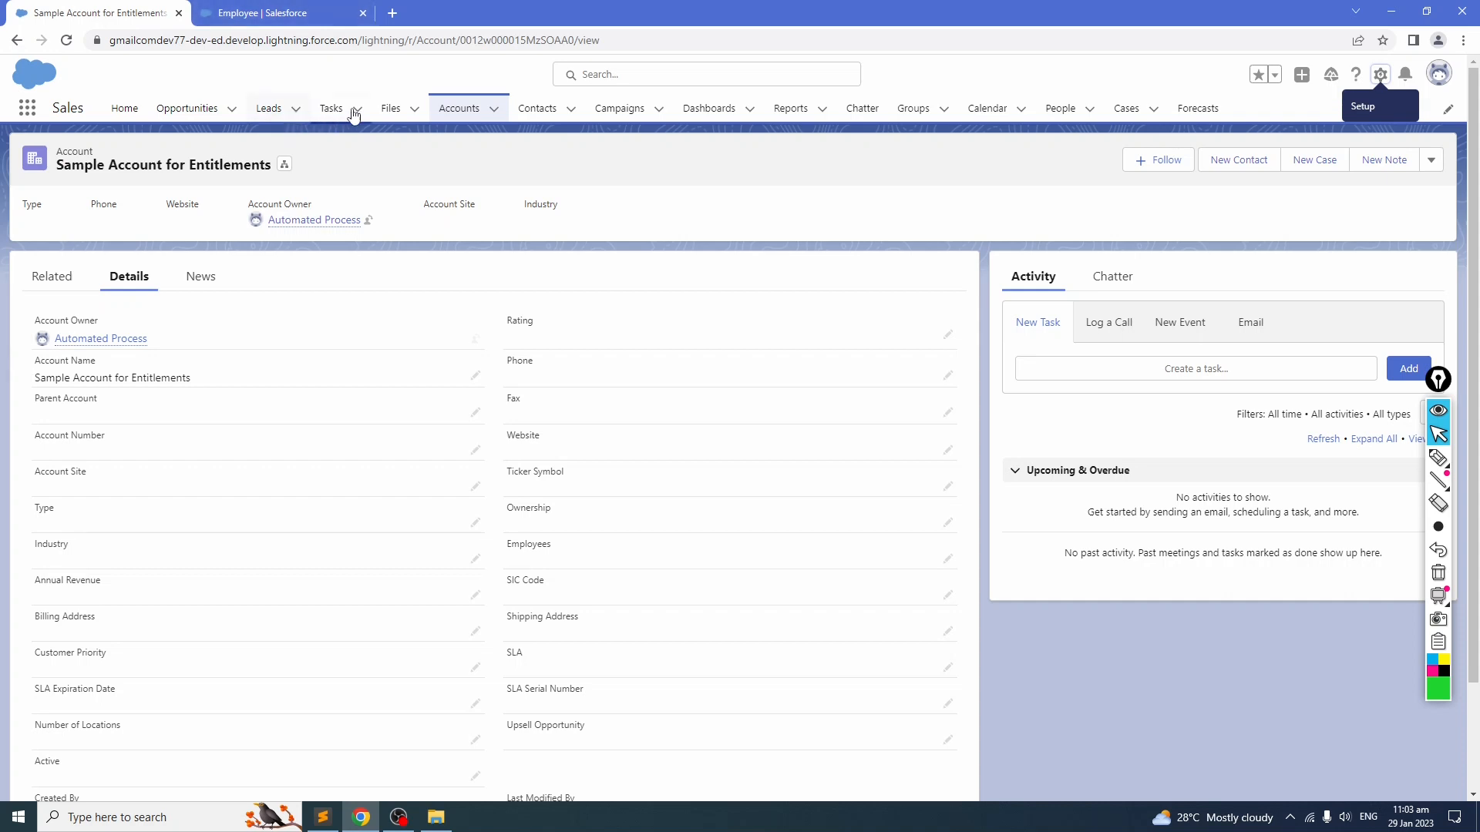
click(461, 109)
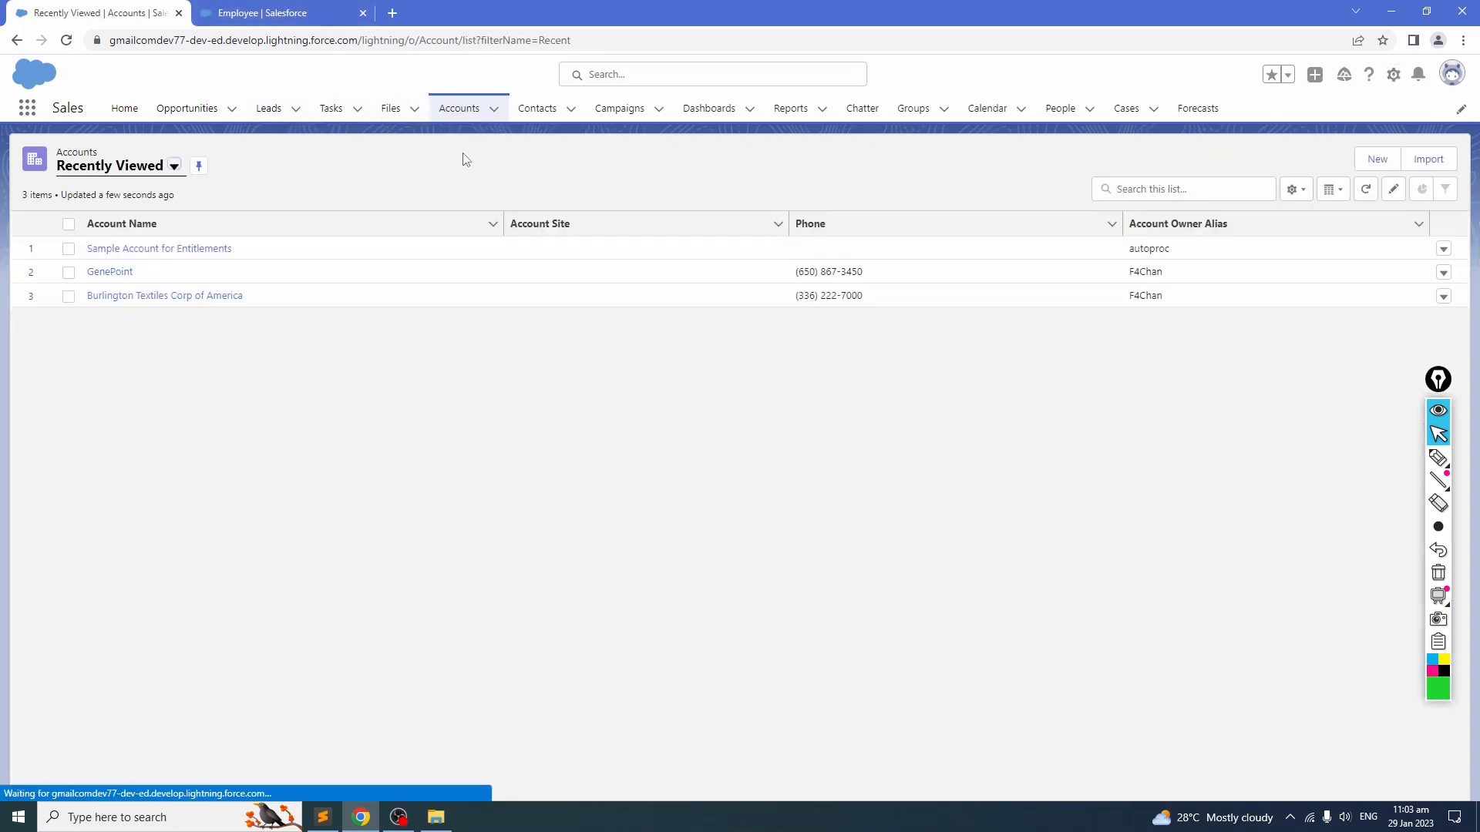
click(274, 13)
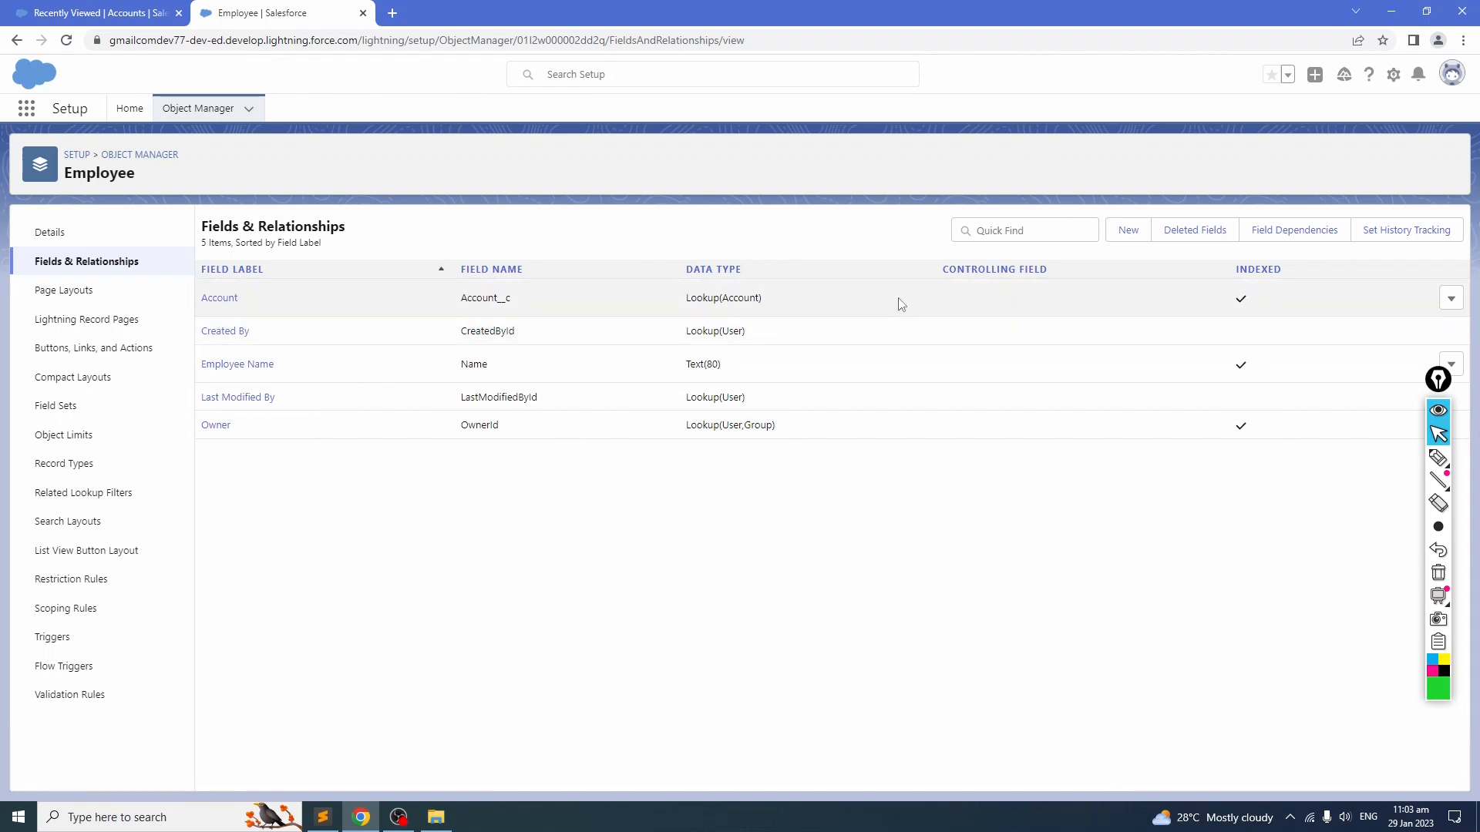
drag(1440, 380, 1458, 460)
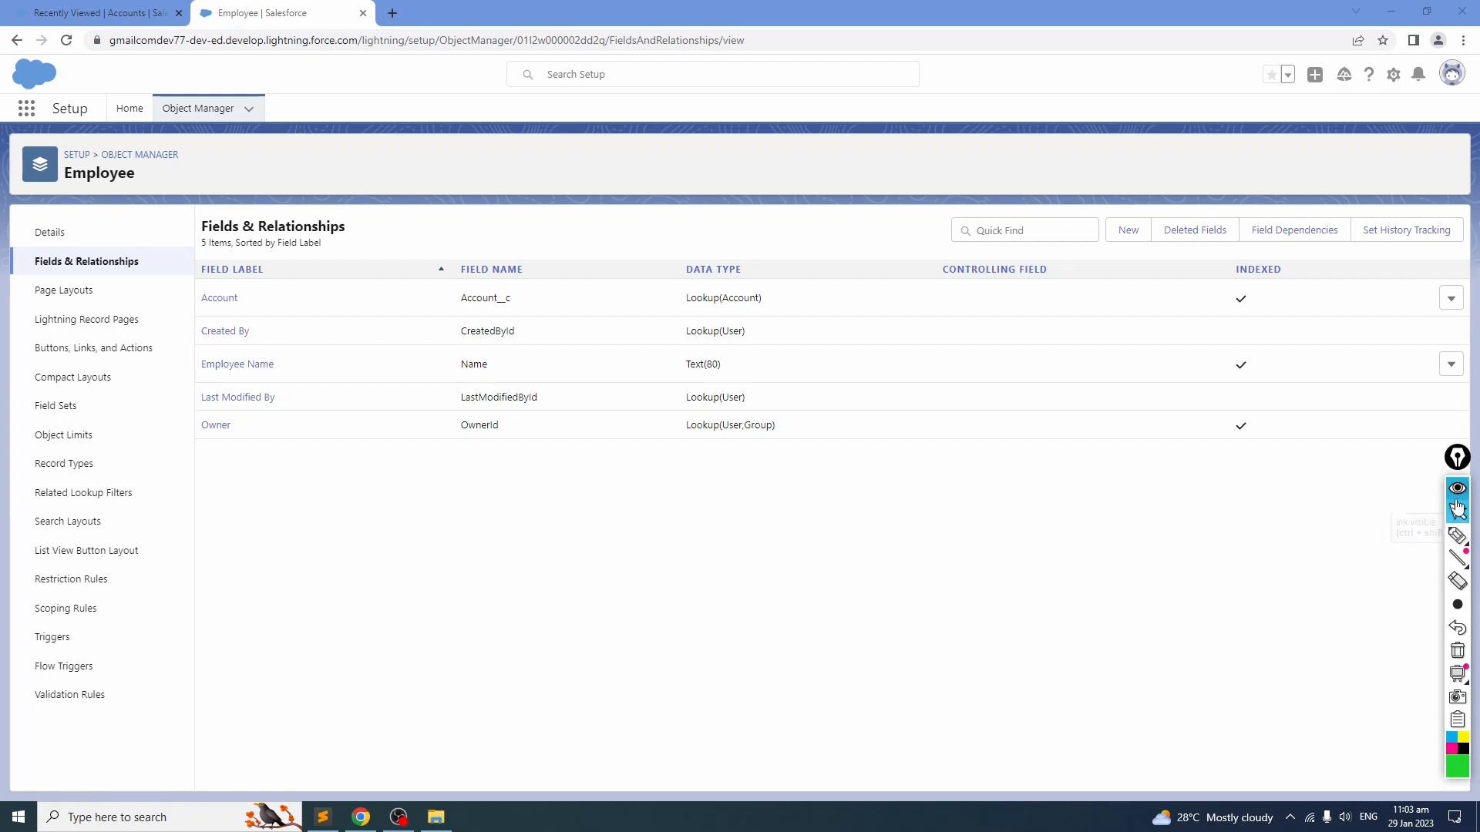
click(1459, 462)
mouse_move(1462, 467)
mouse_down()
mouse_move(1444, 715)
mouse_move(1463, 764)
mouse_up()
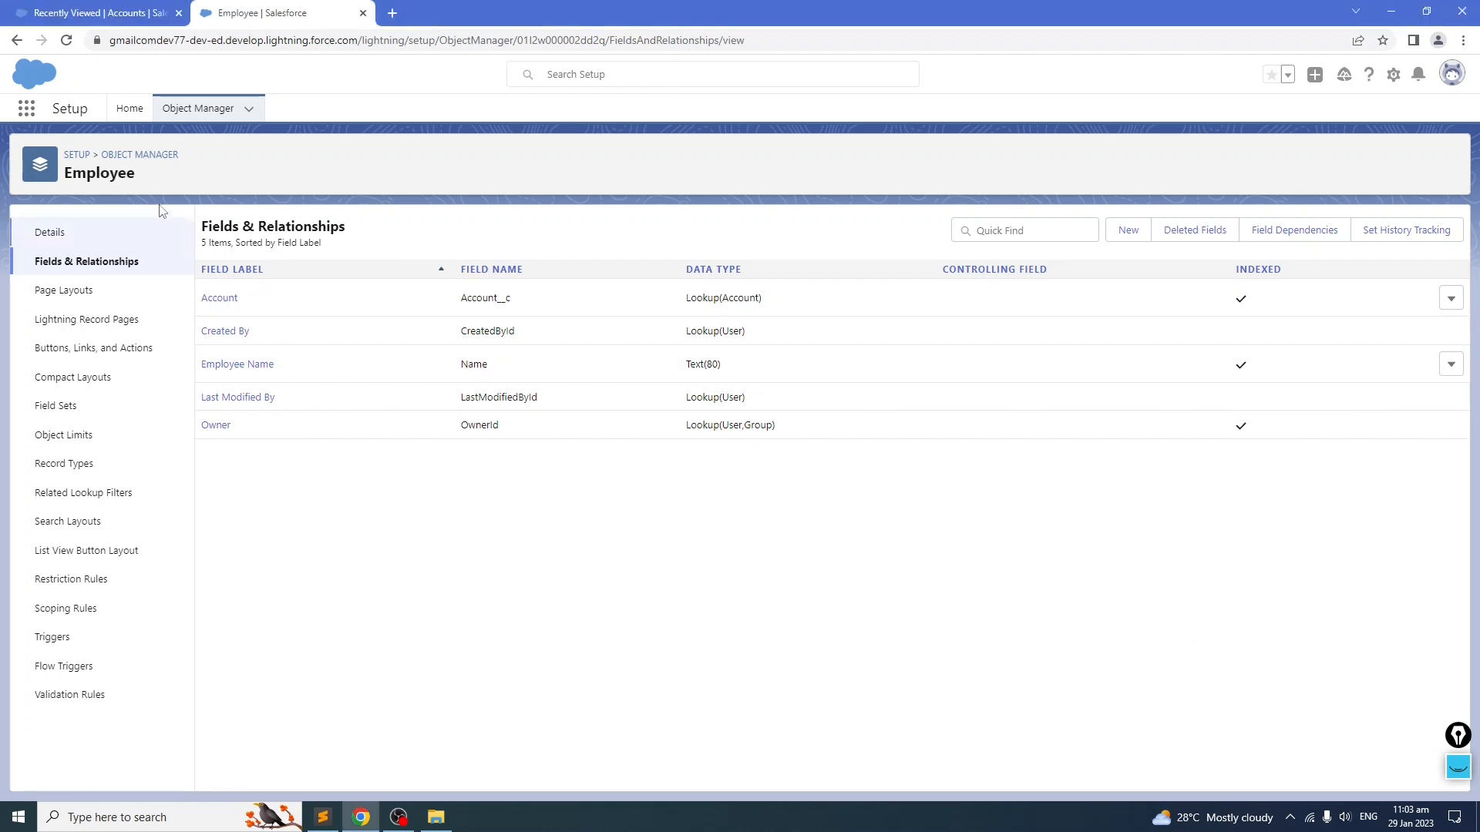
Step: Open the App Manager from Setup and start creating a new Lightning app
click(129, 109)
click(101, 155)
text(app)
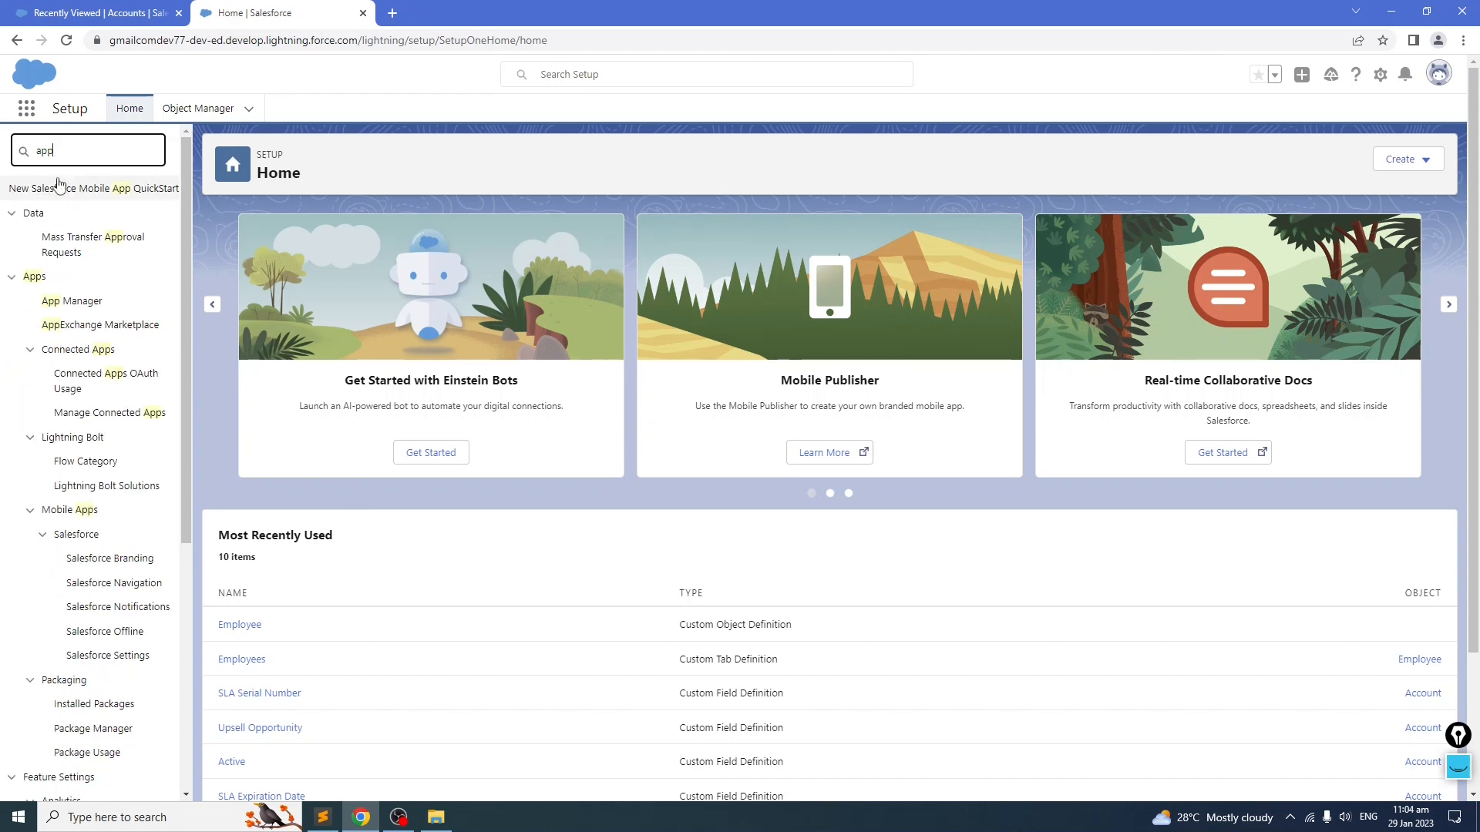
click(63, 304)
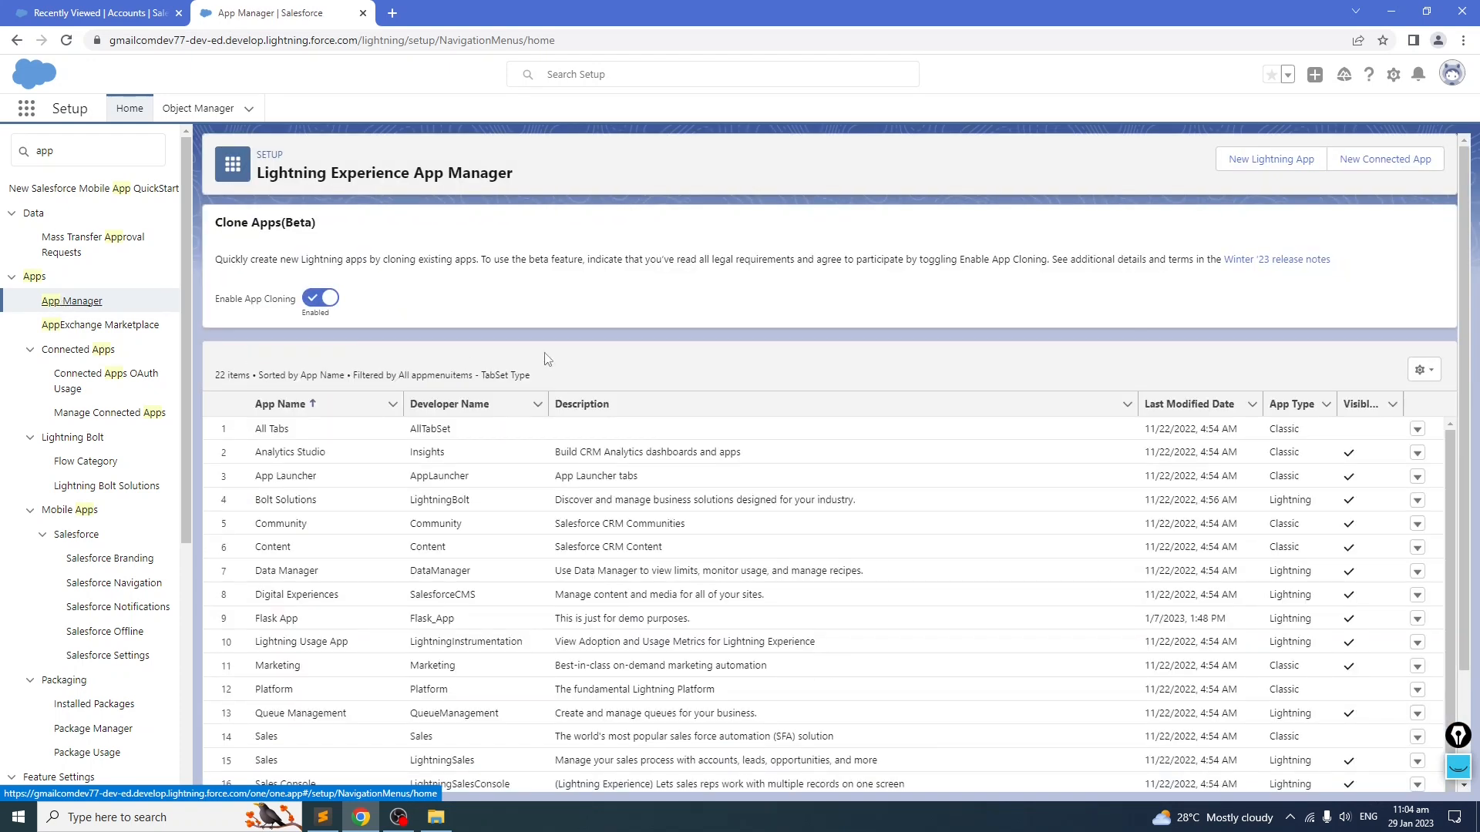
scroll(548, 359, down, 2)
scroll(548, 359, up, 2)
click(1273, 160)
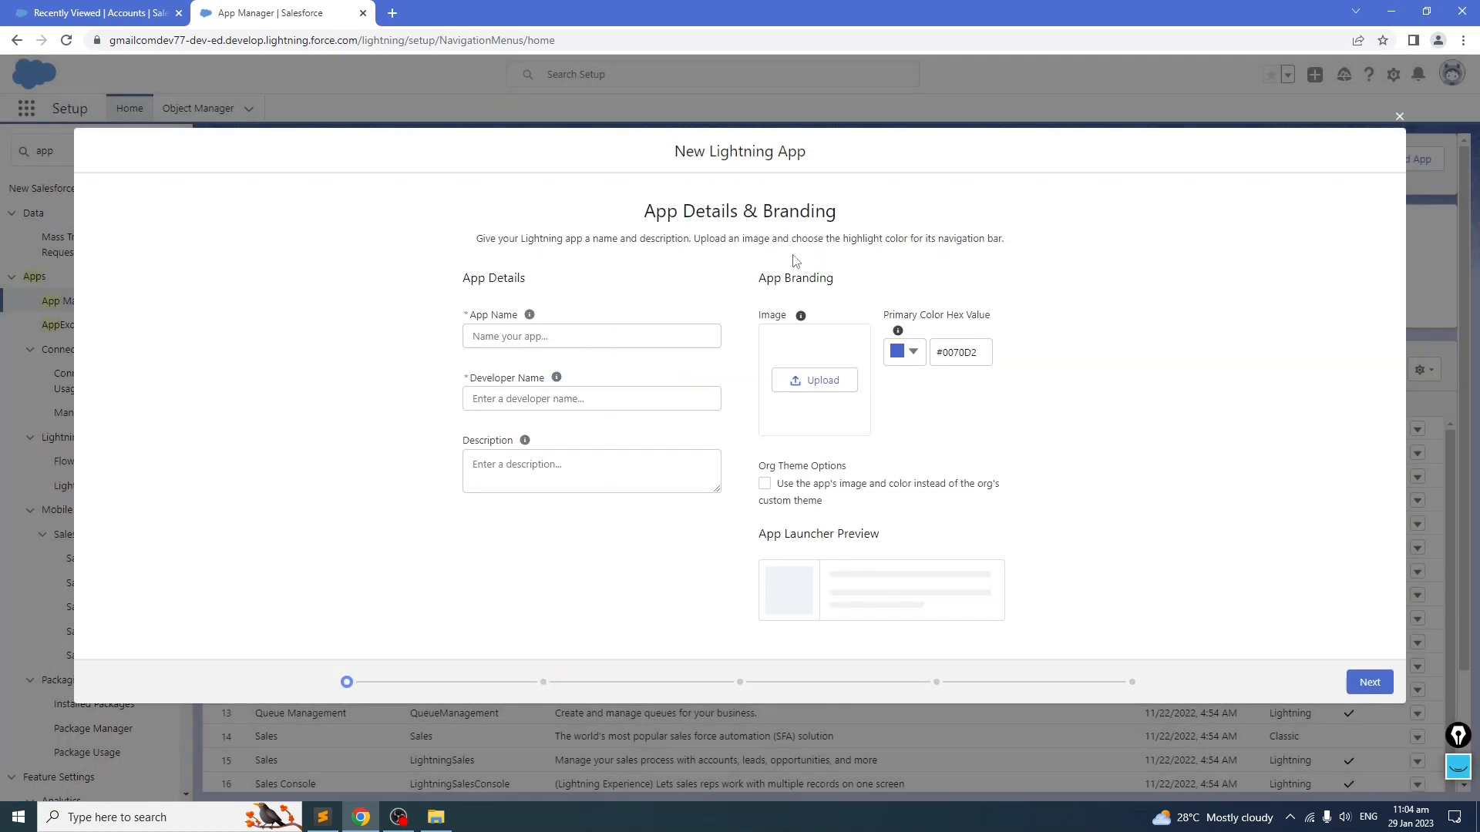
Step: Name the new app Flask Inc. and fill in the developer name Flask_Inc
click(550, 337)
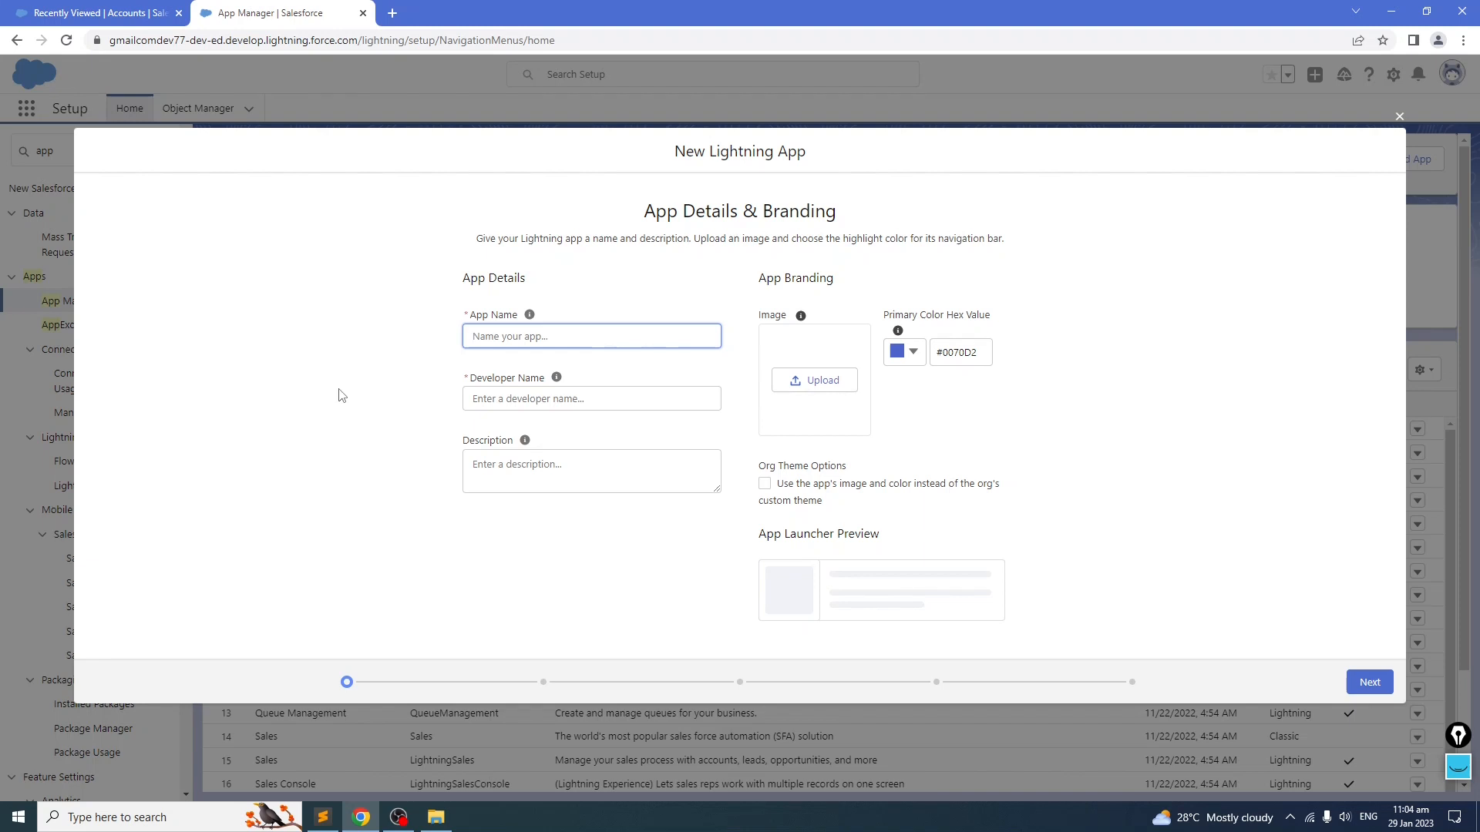
text(Fla)
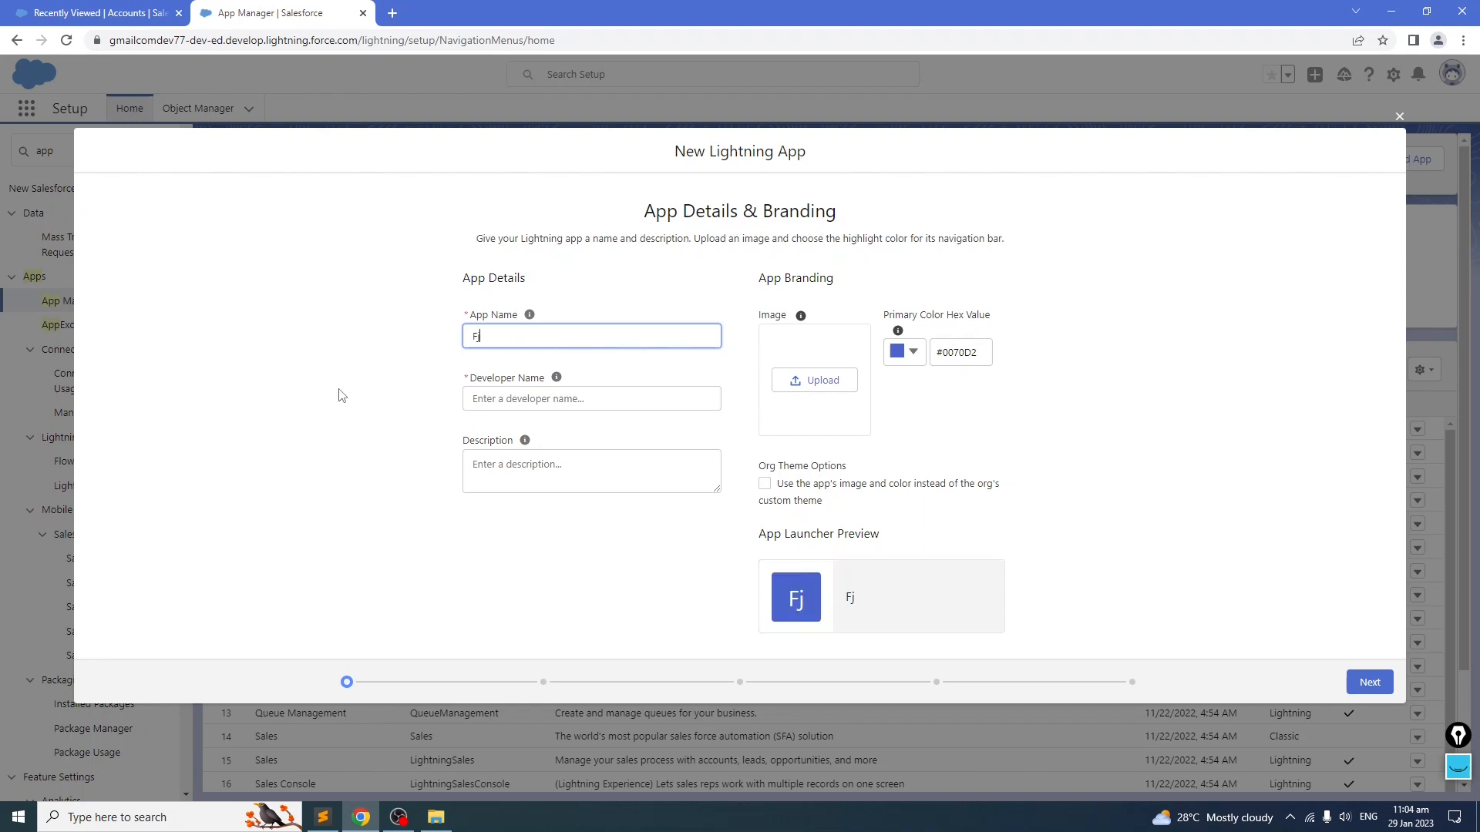
text(sk A)
key(BackSpace)
key(BackSpace)
text(Inc)
click(588, 398)
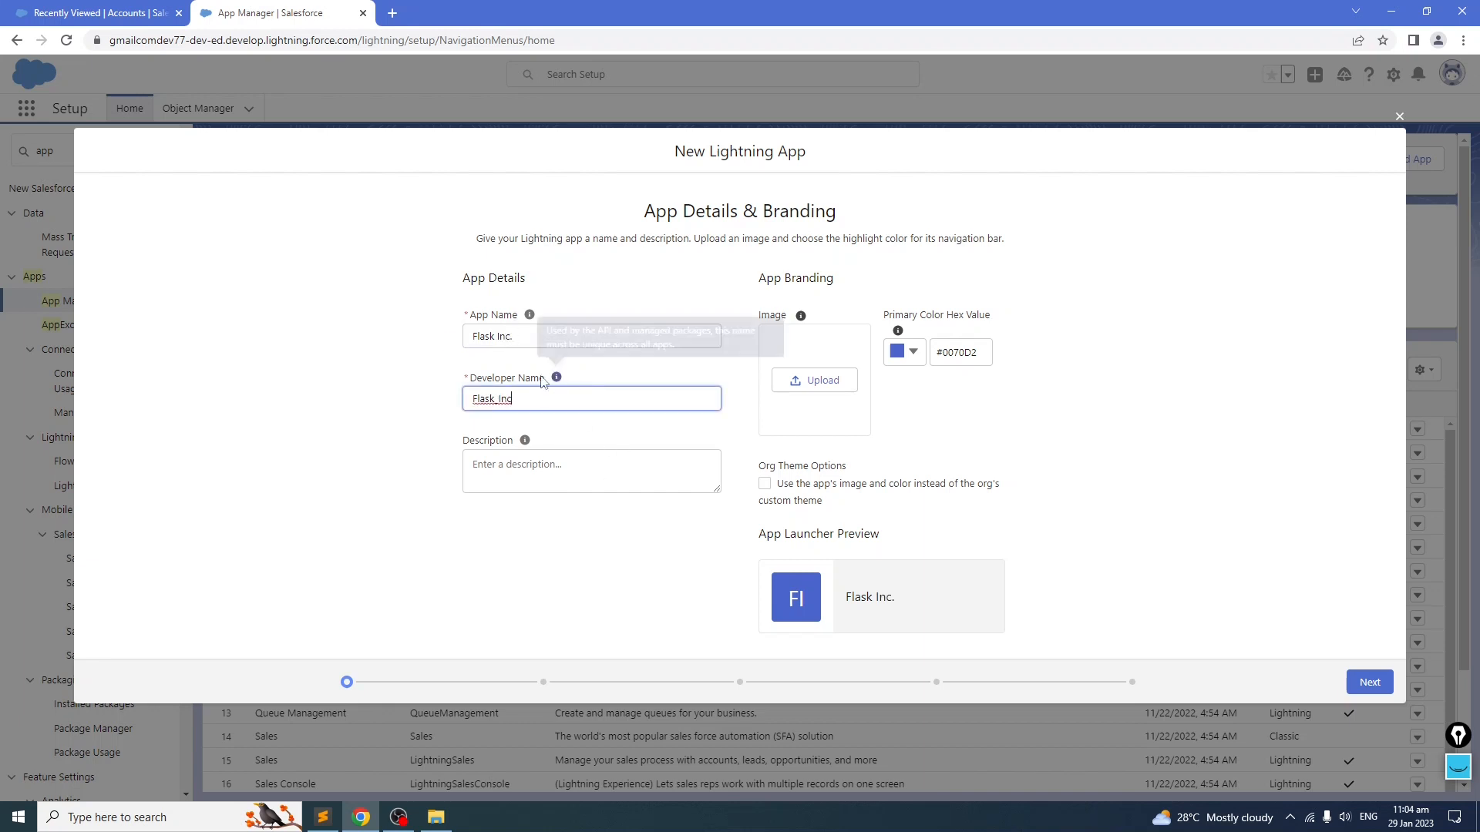
click(433, 402)
Step: Enter the app description "This is just a demo."
click(542, 469)
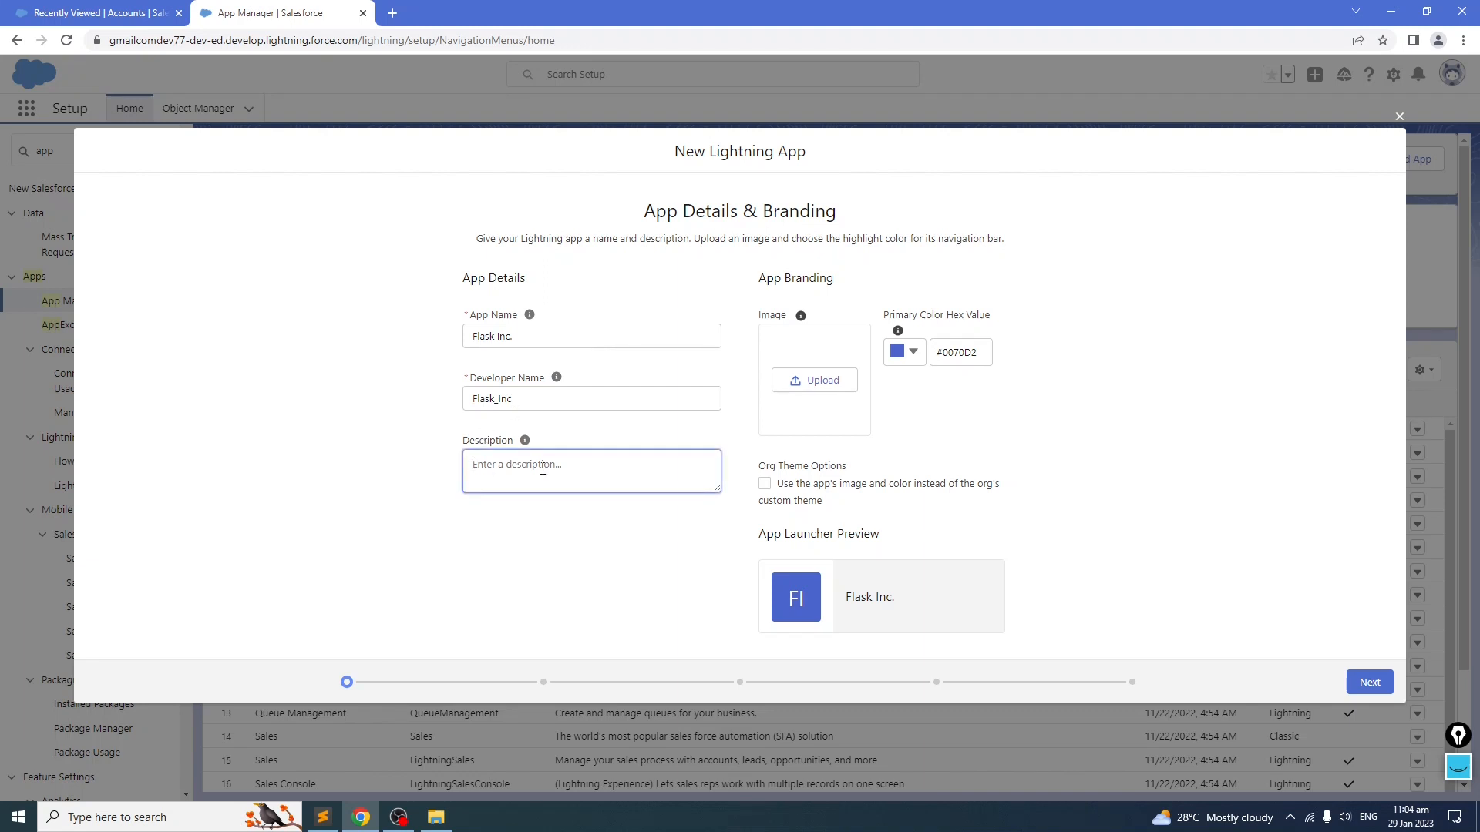
text(This is just a d)
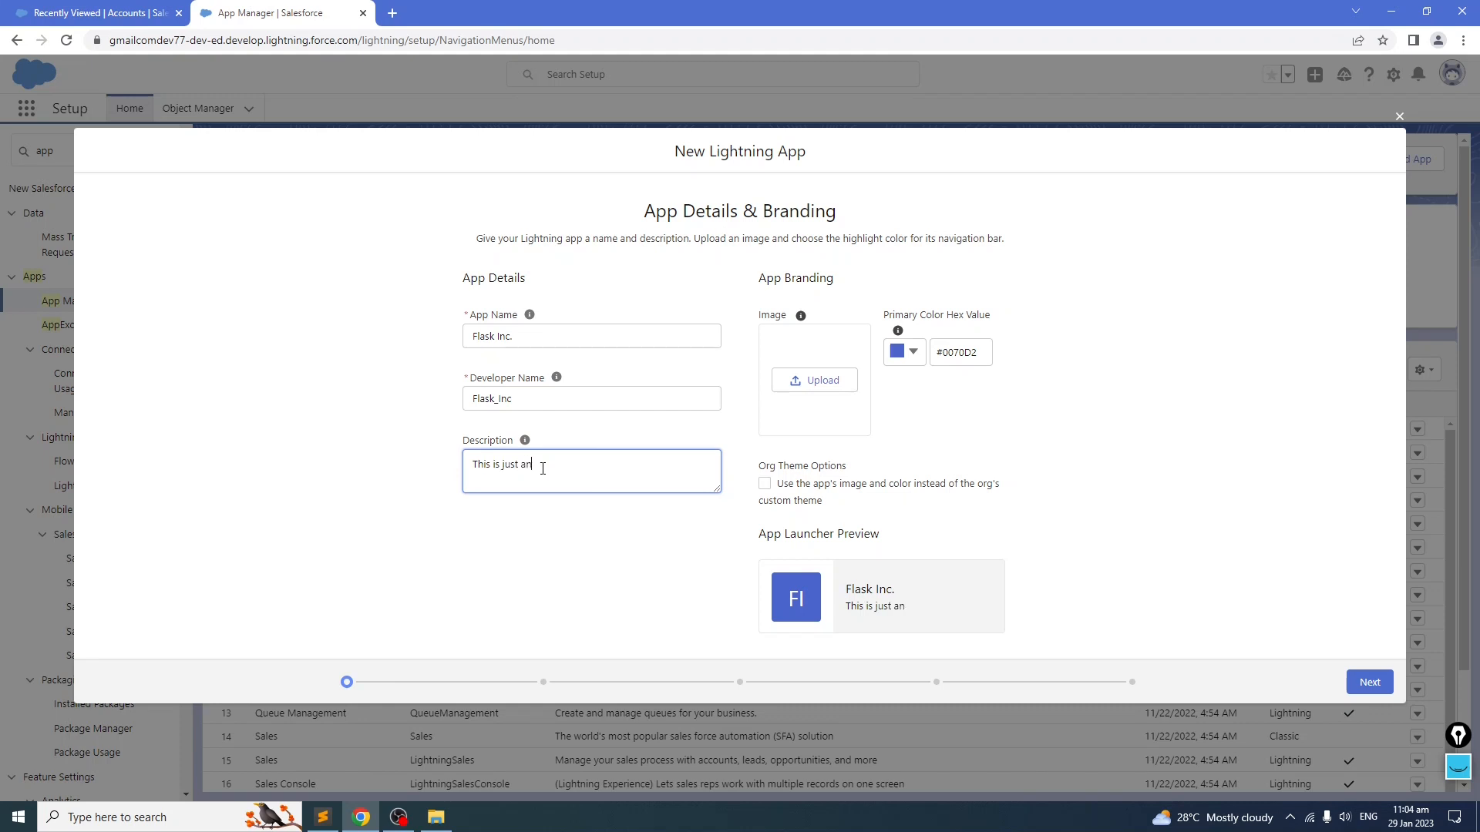
text(emo.)
click(1243, 454)
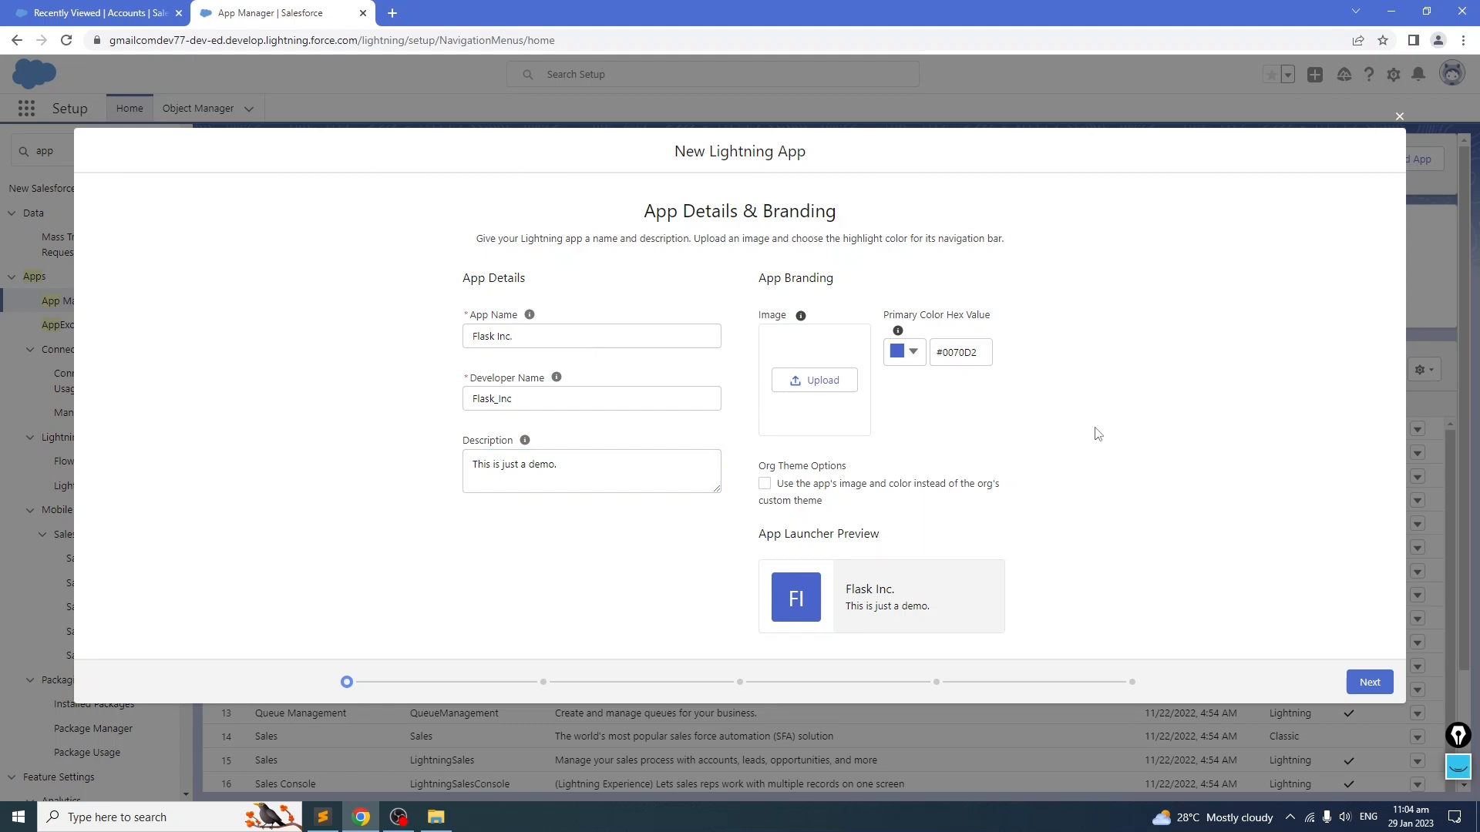
Step: Browse File Explorer folders for a logo image to use, then close the window
click(444, 821)
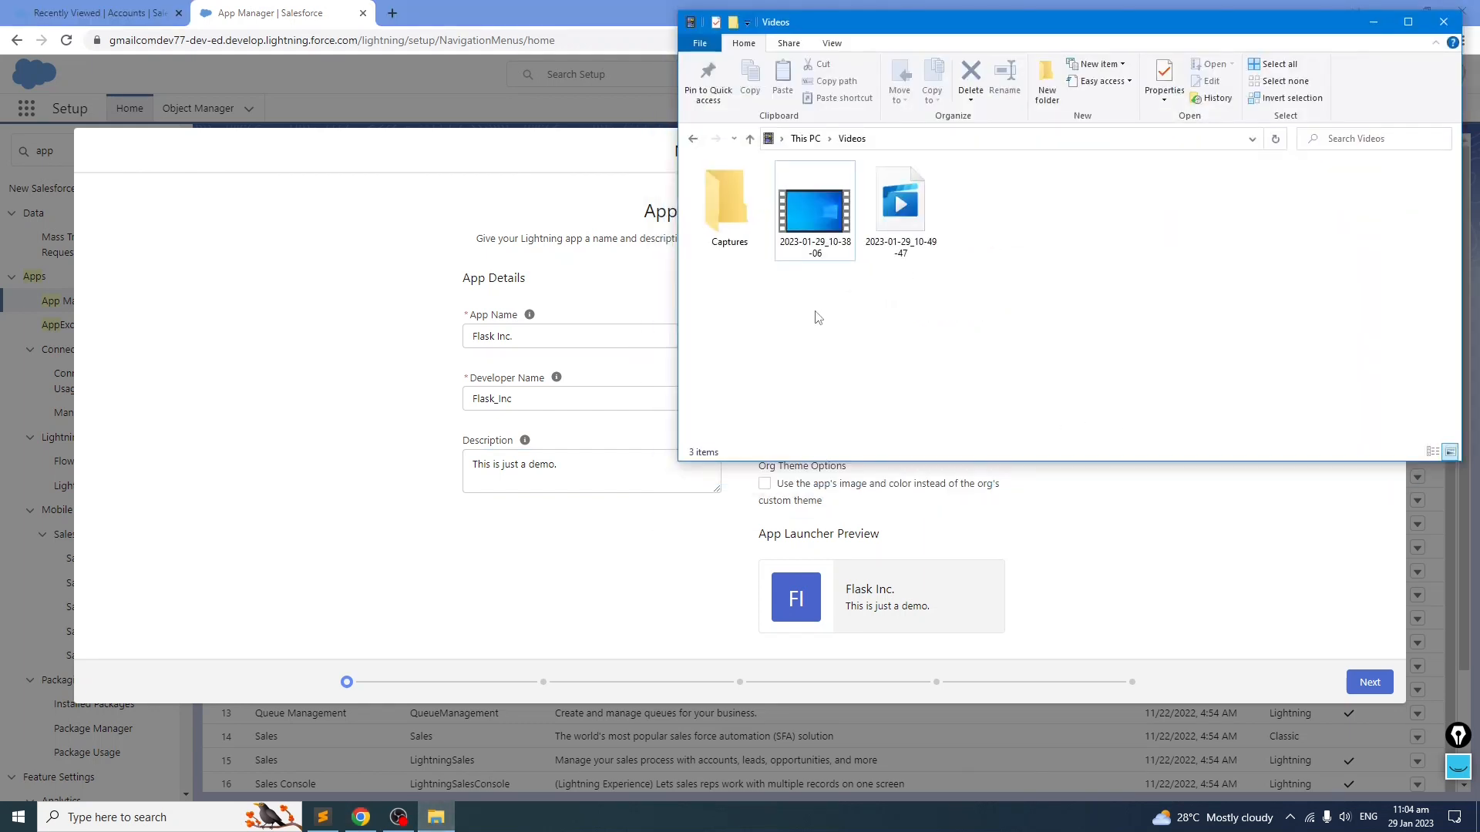
click(748, 138)
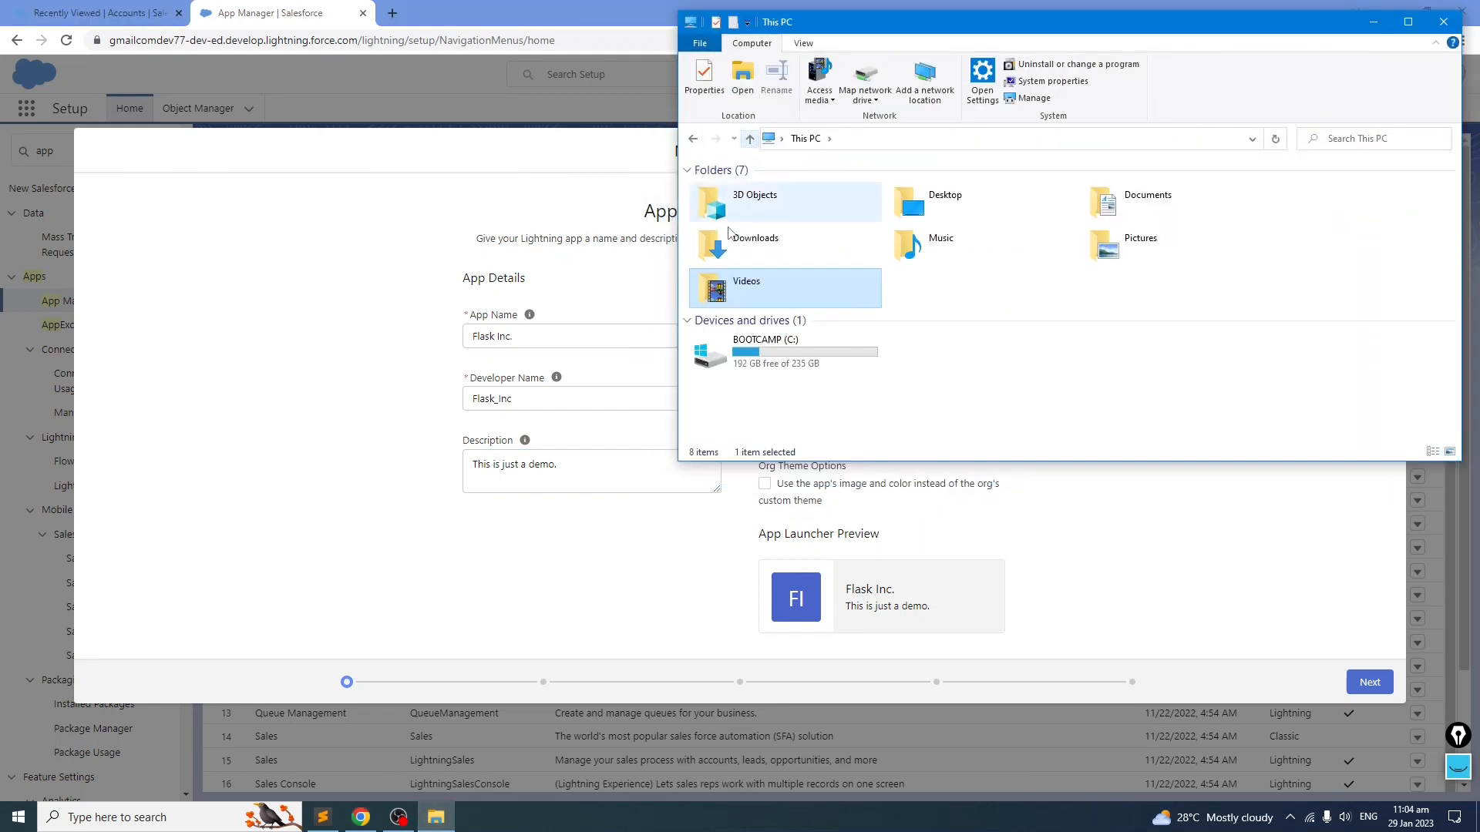
drag(959, 31, 809, 172)
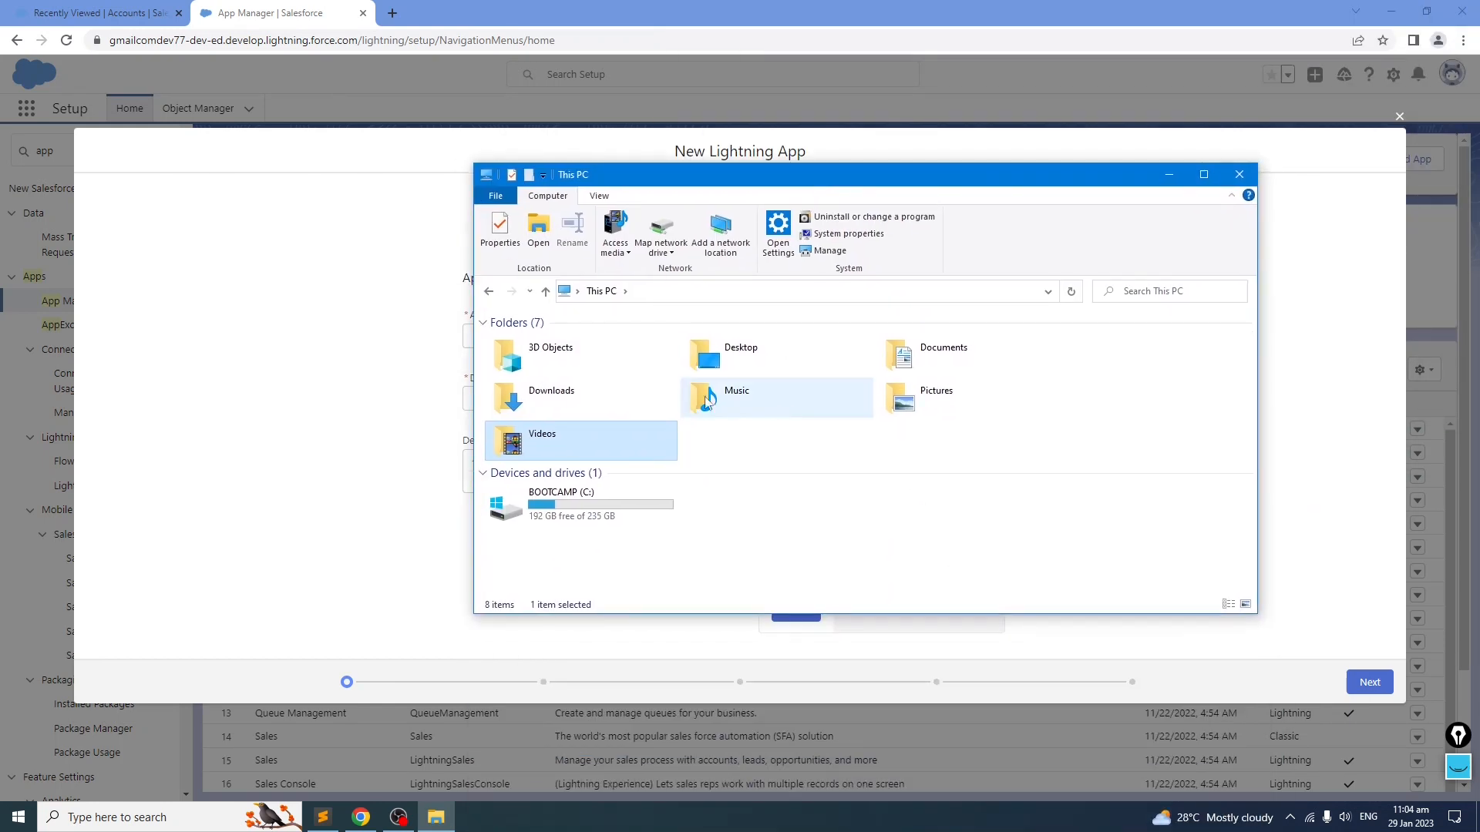
click(551, 400)
double_click(550, 400)
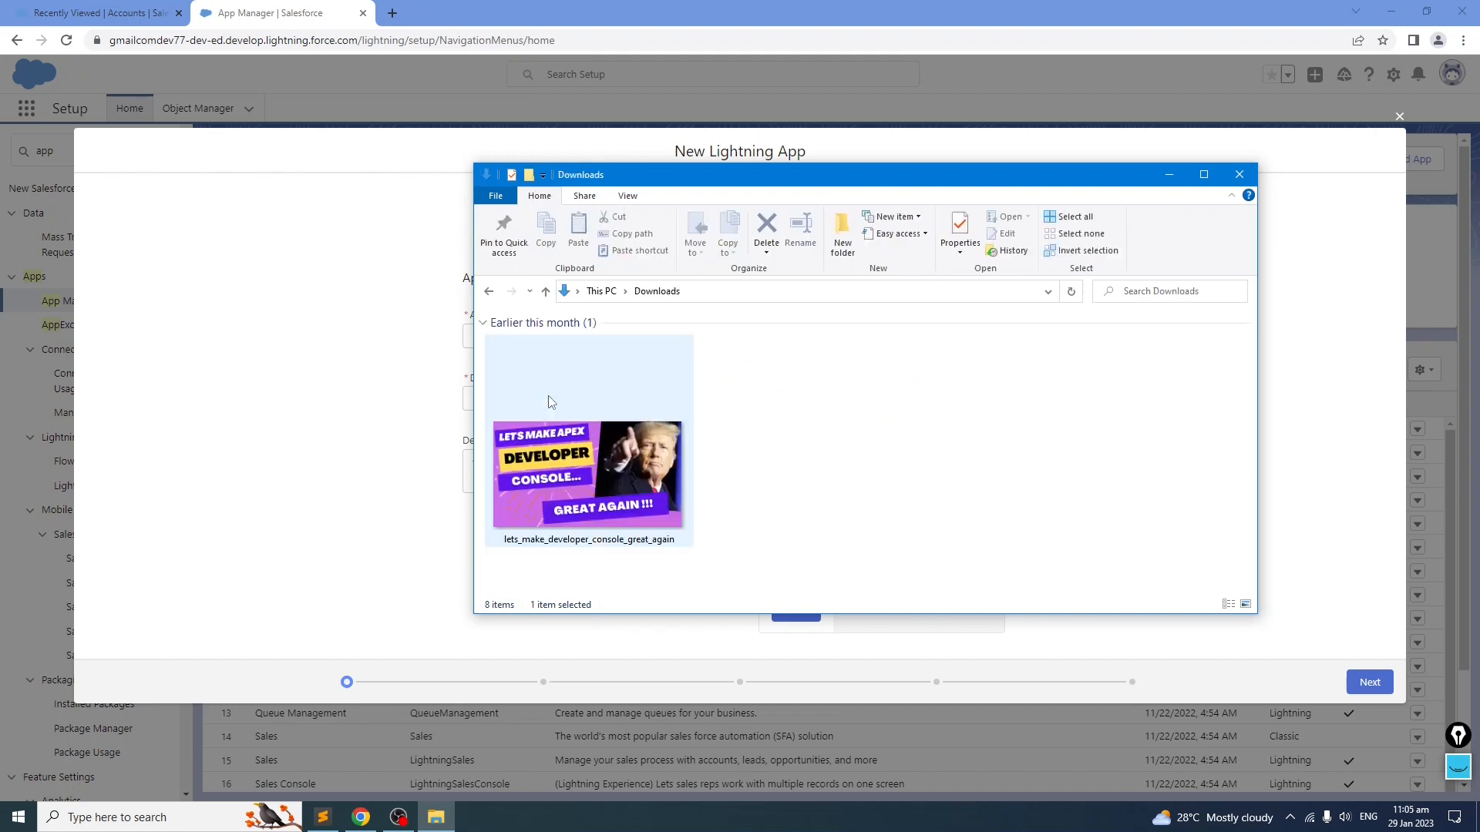
click(544, 291)
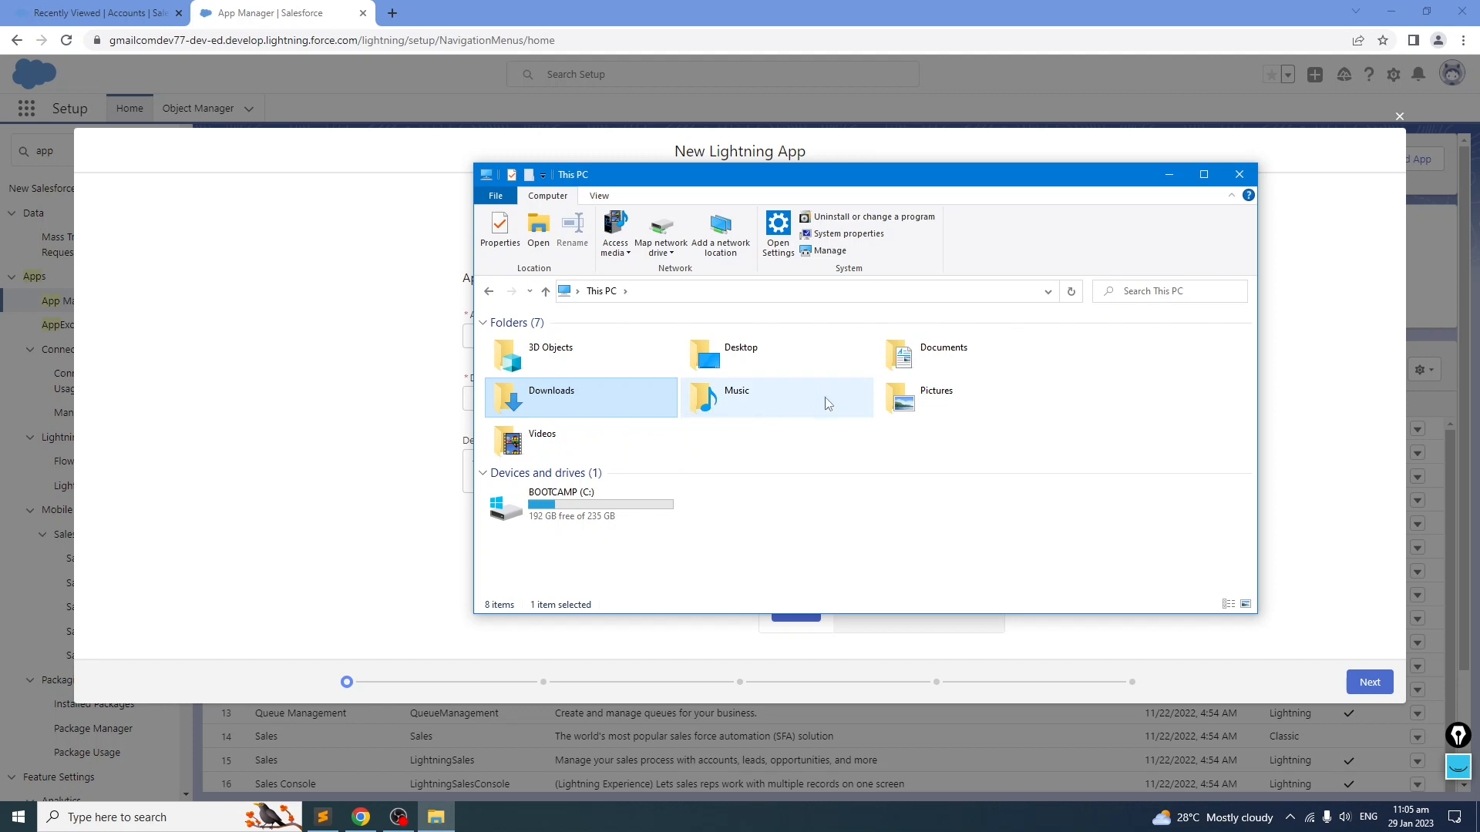
double_click(904, 404)
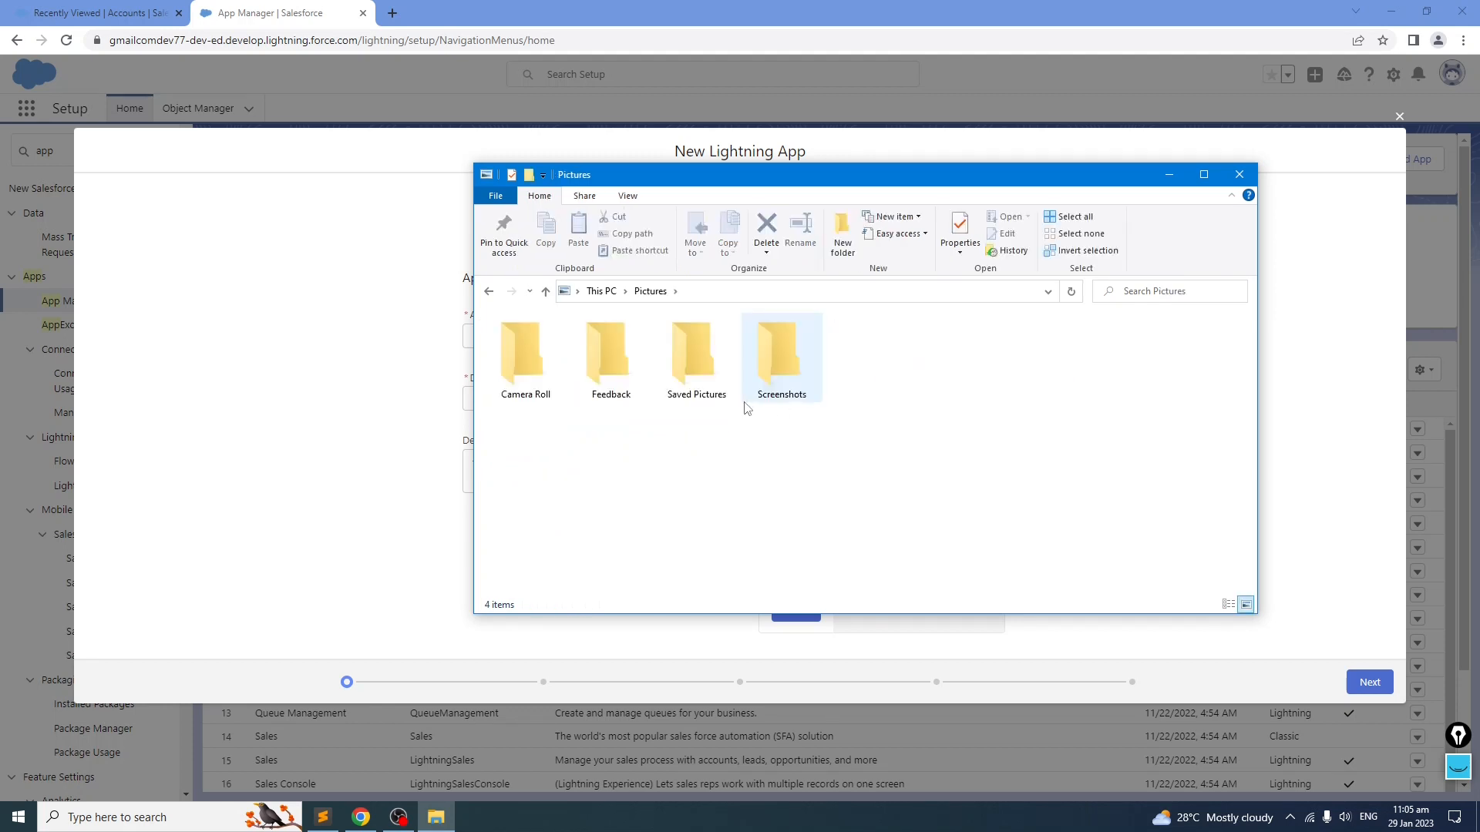
click(546, 291)
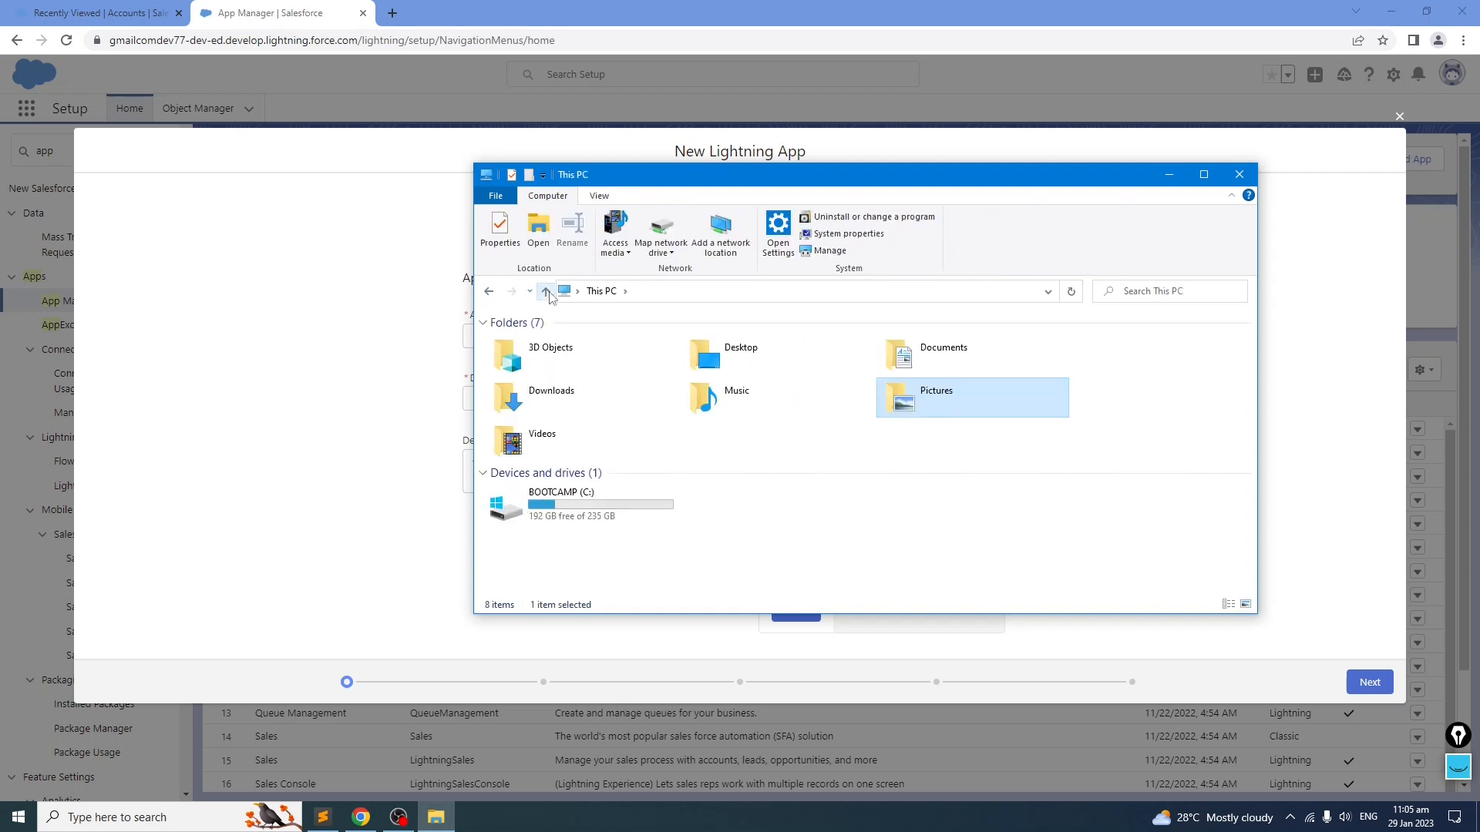
click(1168, 174)
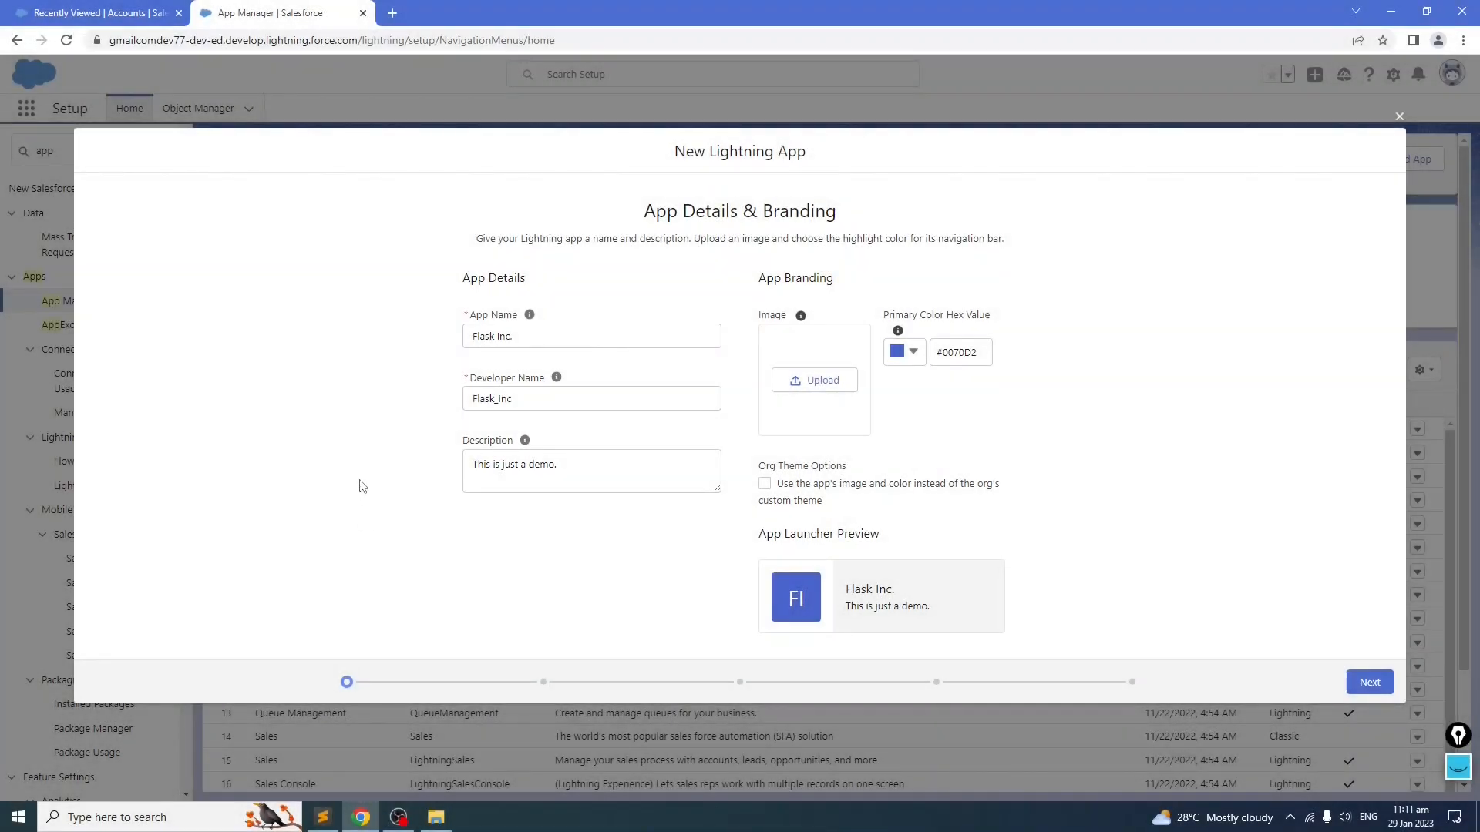
Step: Upload the Flask logo image as the app's branding image, keeping primary colour #0070D2
click(831, 381)
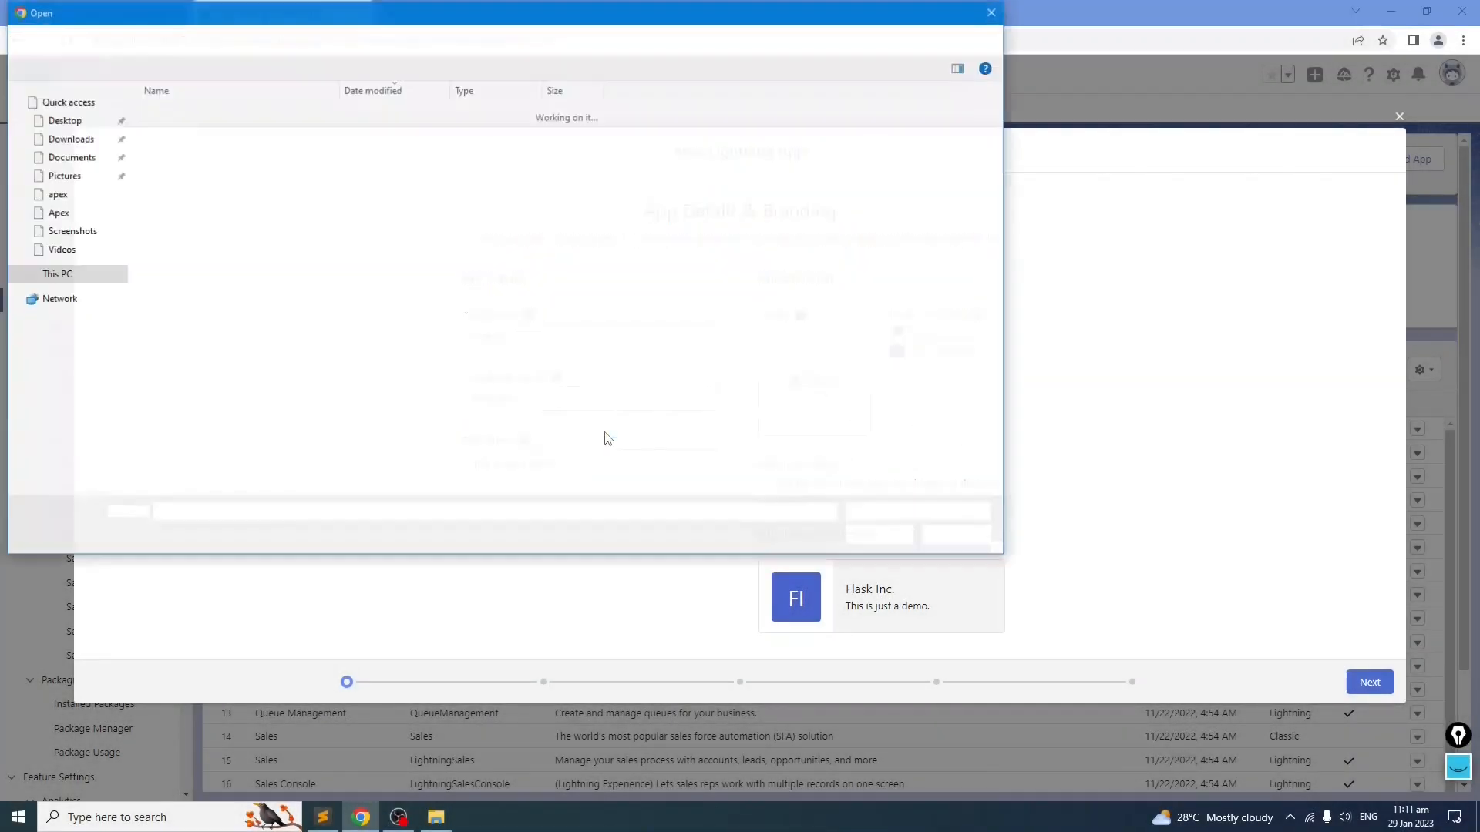
click(189, 136)
click(894, 536)
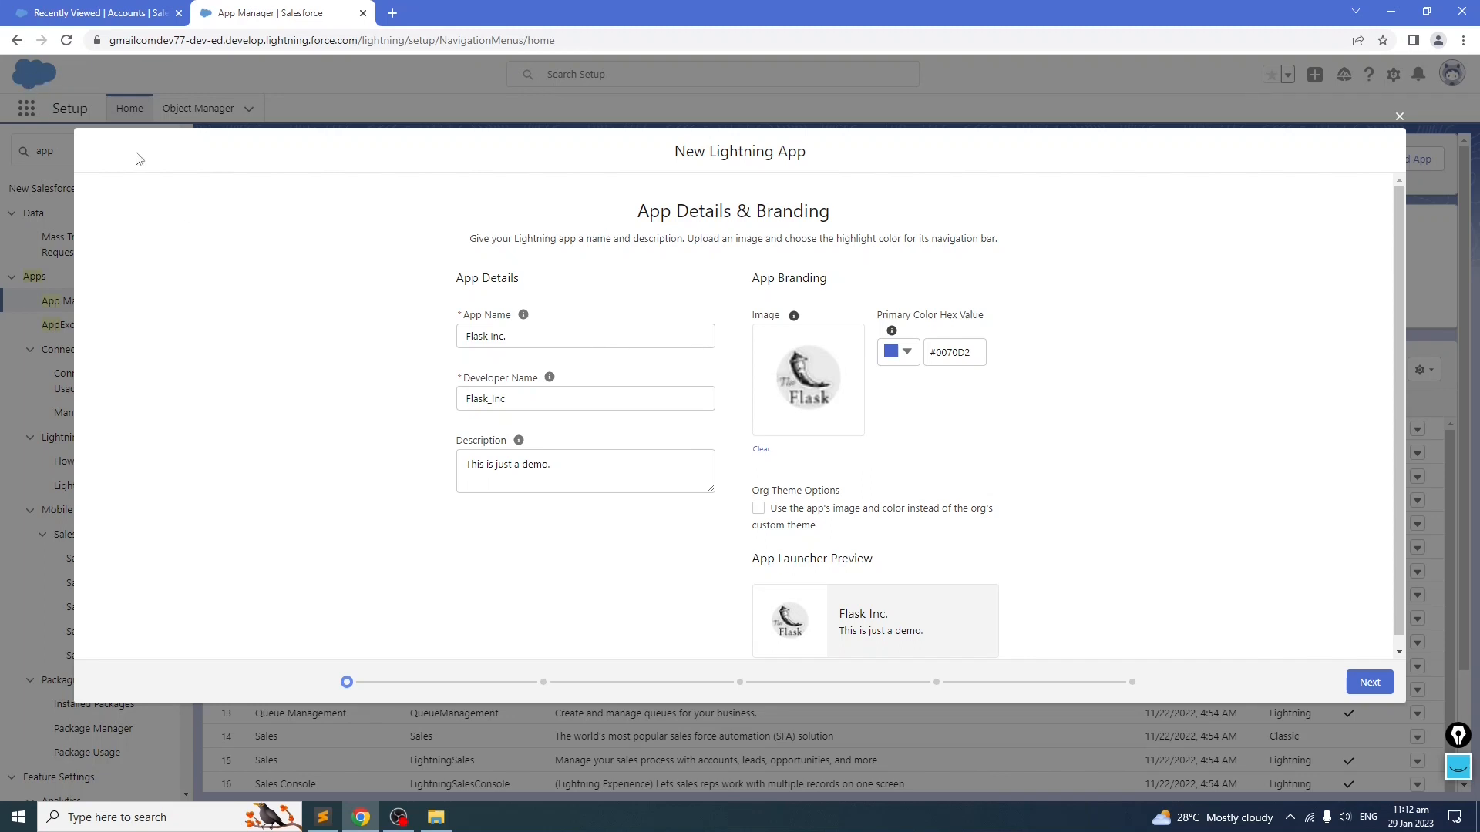
click(907, 352)
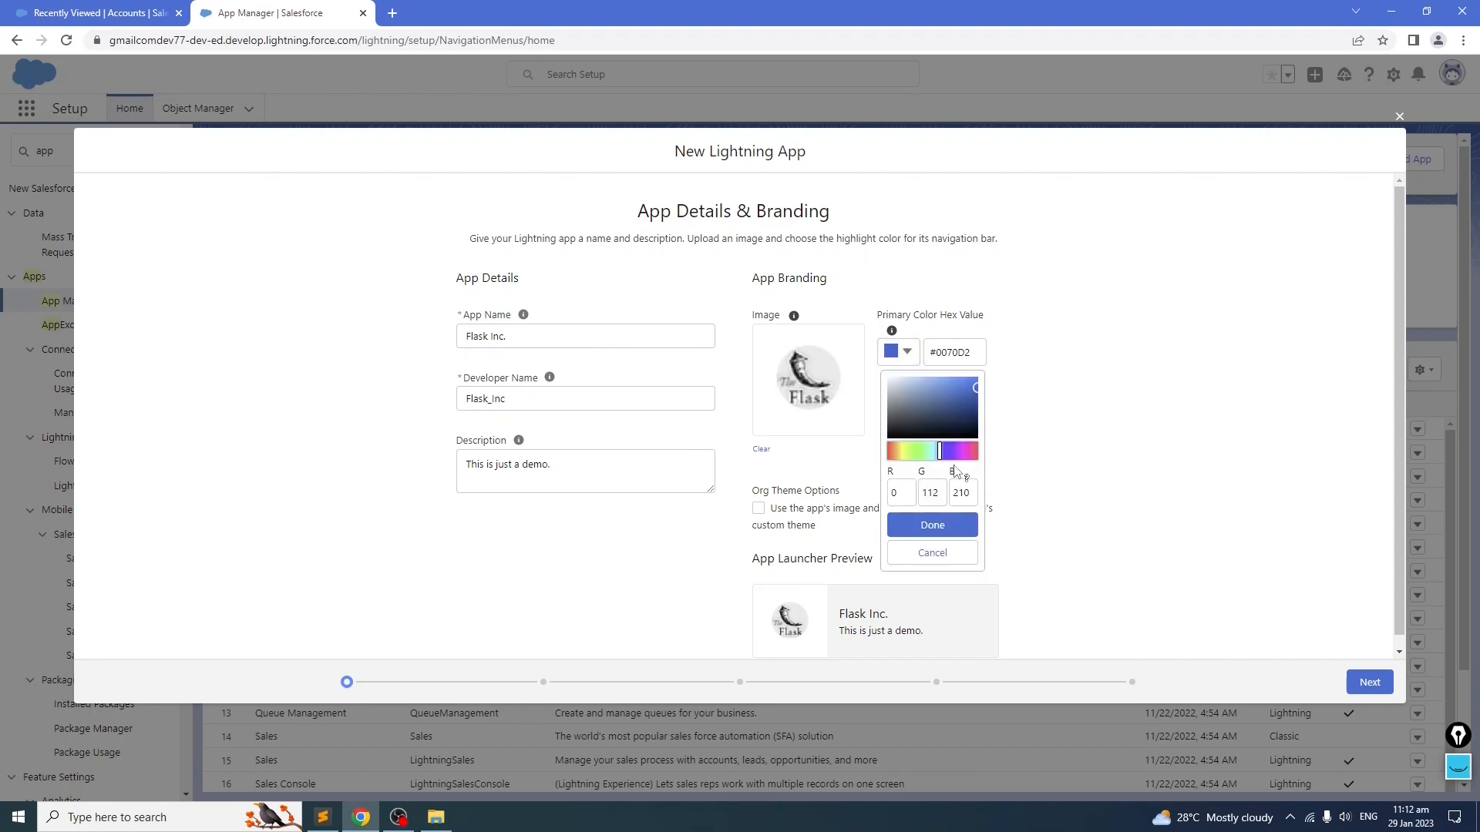
click(924, 534)
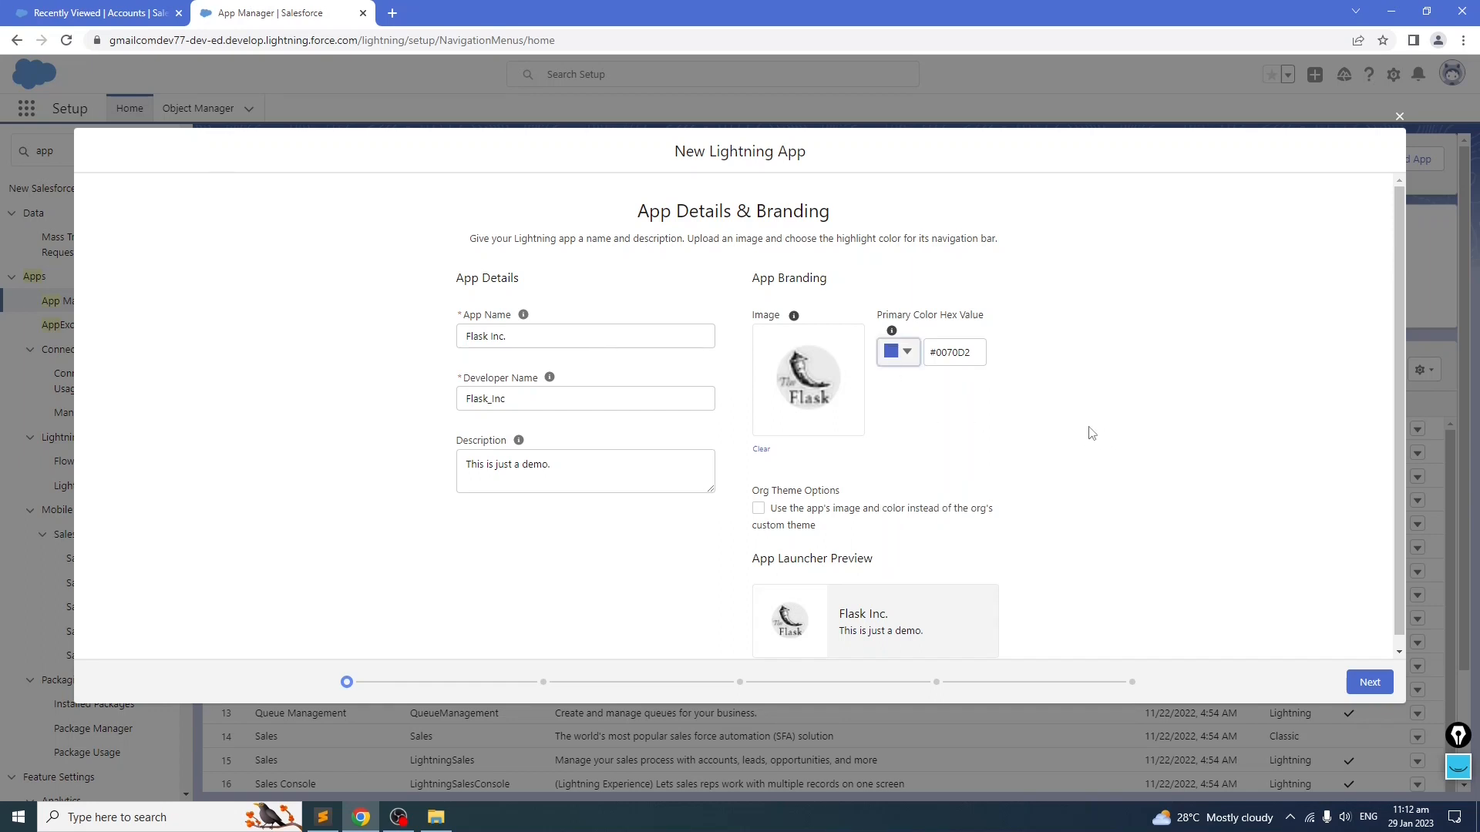
Step: Proceed through the App Options and Utility Items pages with their default settings
scroll(1092, 434, down, 1)
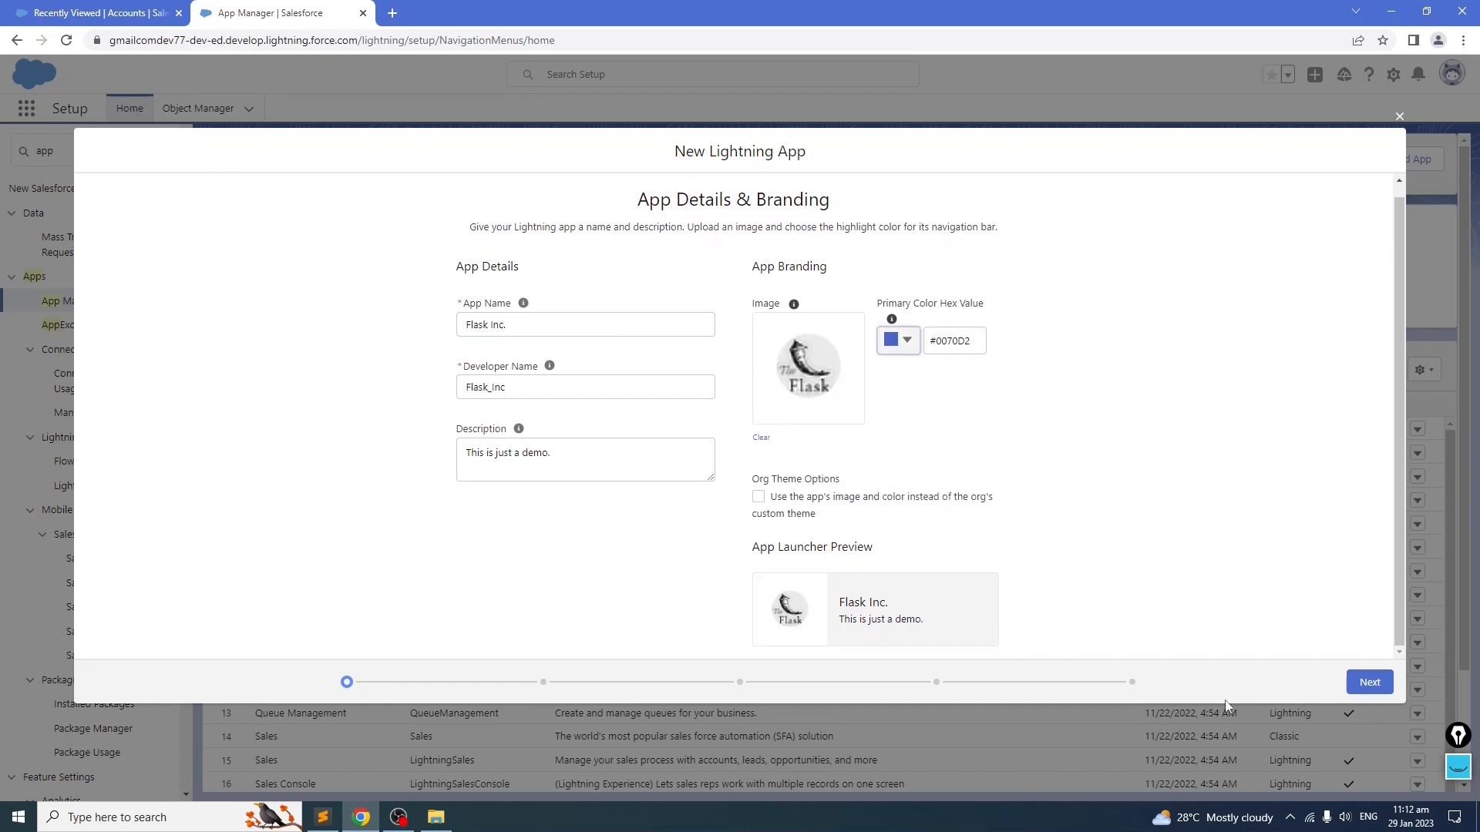
click(1369, 682)
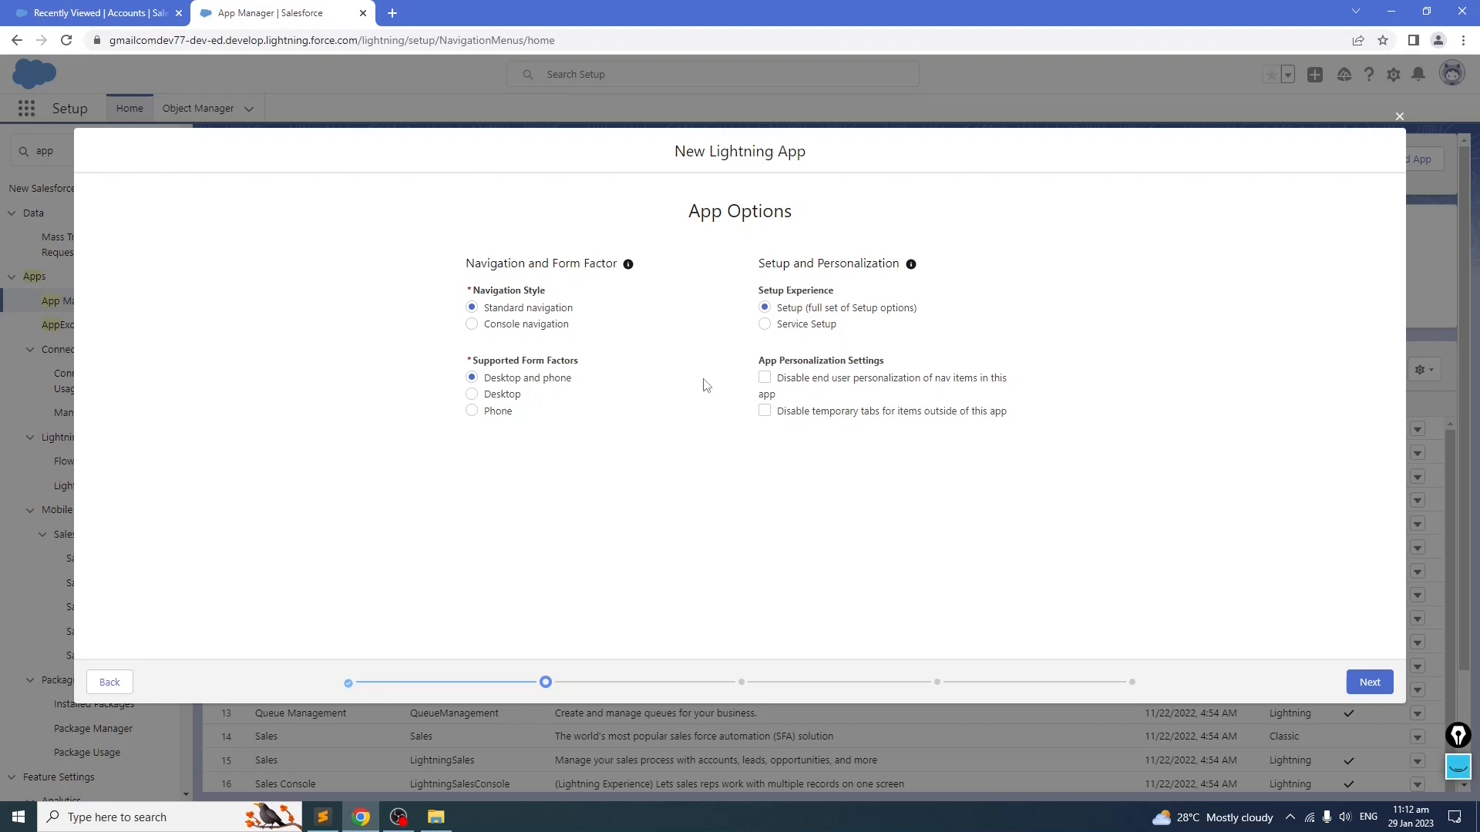
click(1366, 683)
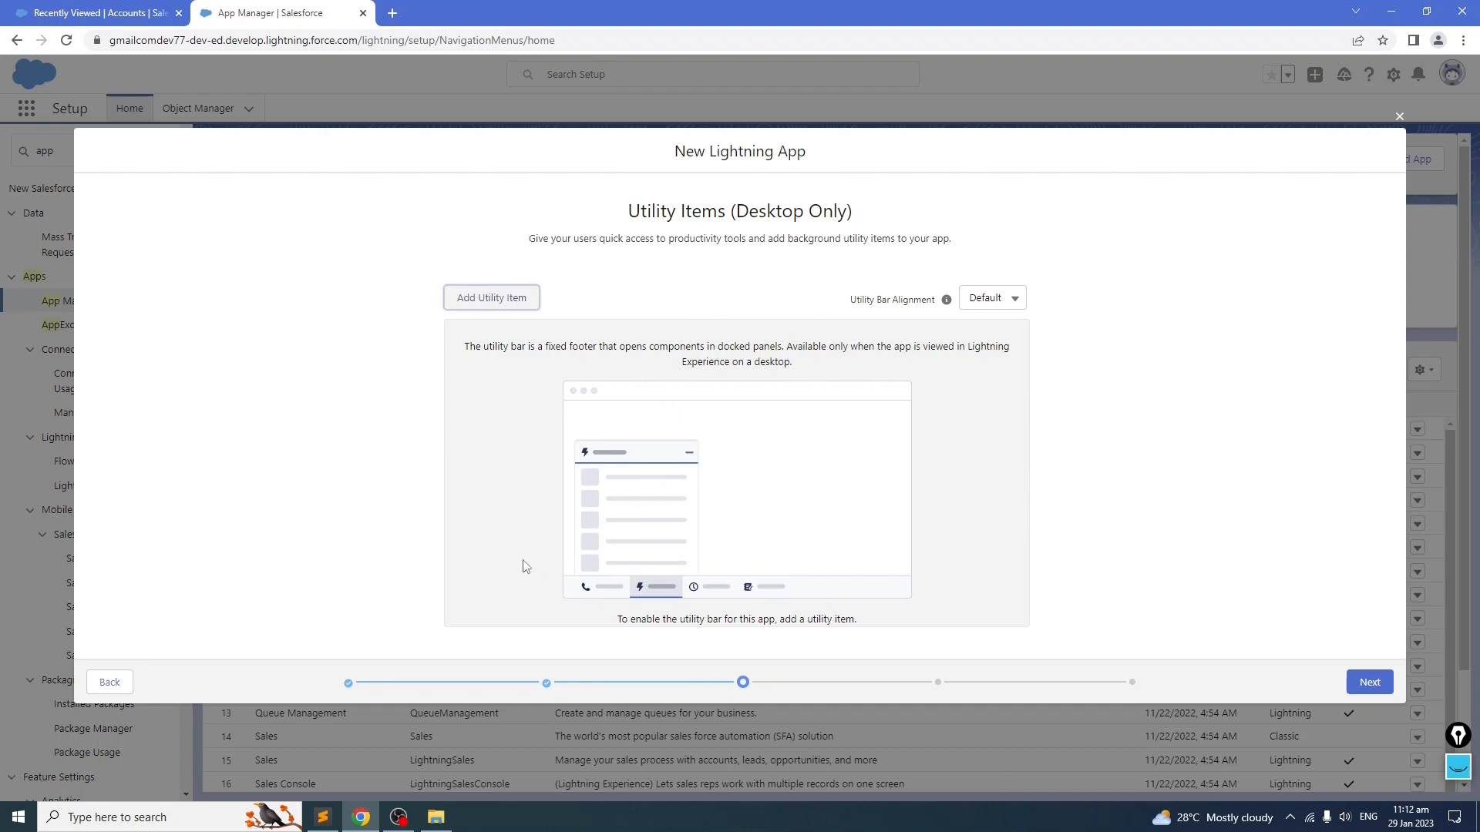
click(1370, 682)
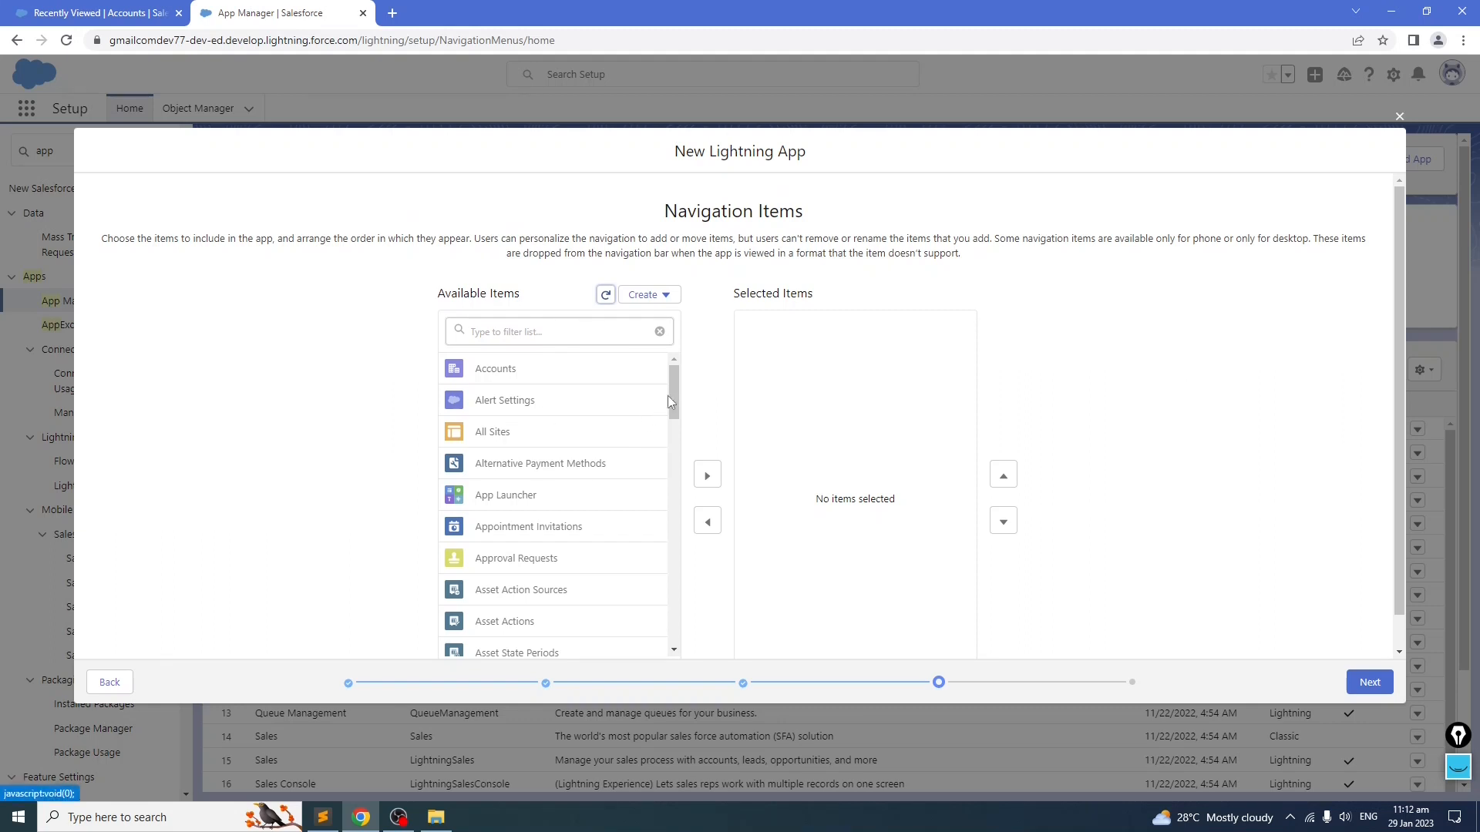
Step: Add Accounts to the app's selected navigation items
click(510, 330)
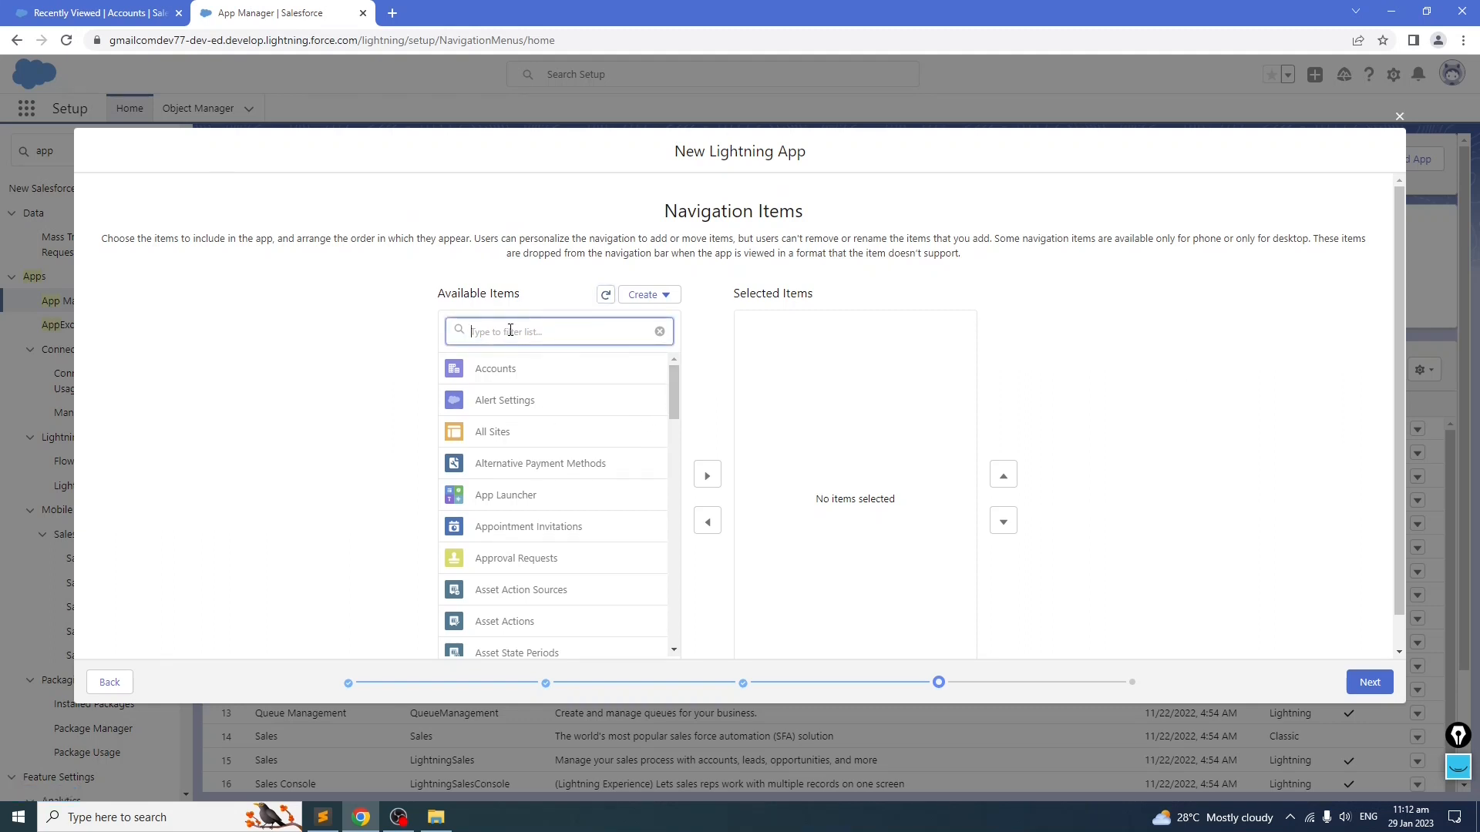
click(535, 370)
click(694, 476)
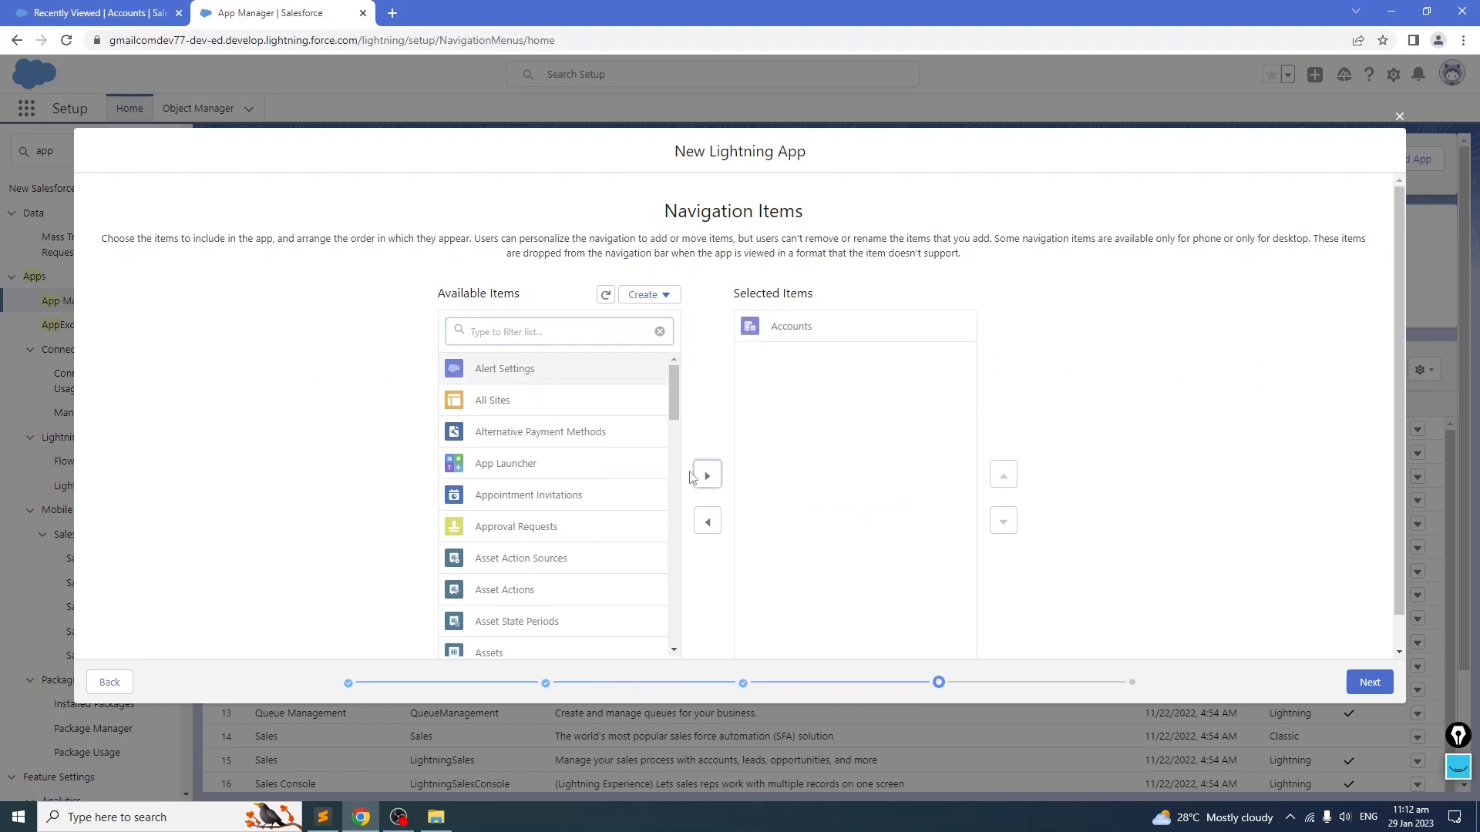
Step: Add Employees to the app's selected navigation items and continue to the user profiles page
click(494, 332)
text(Empl)
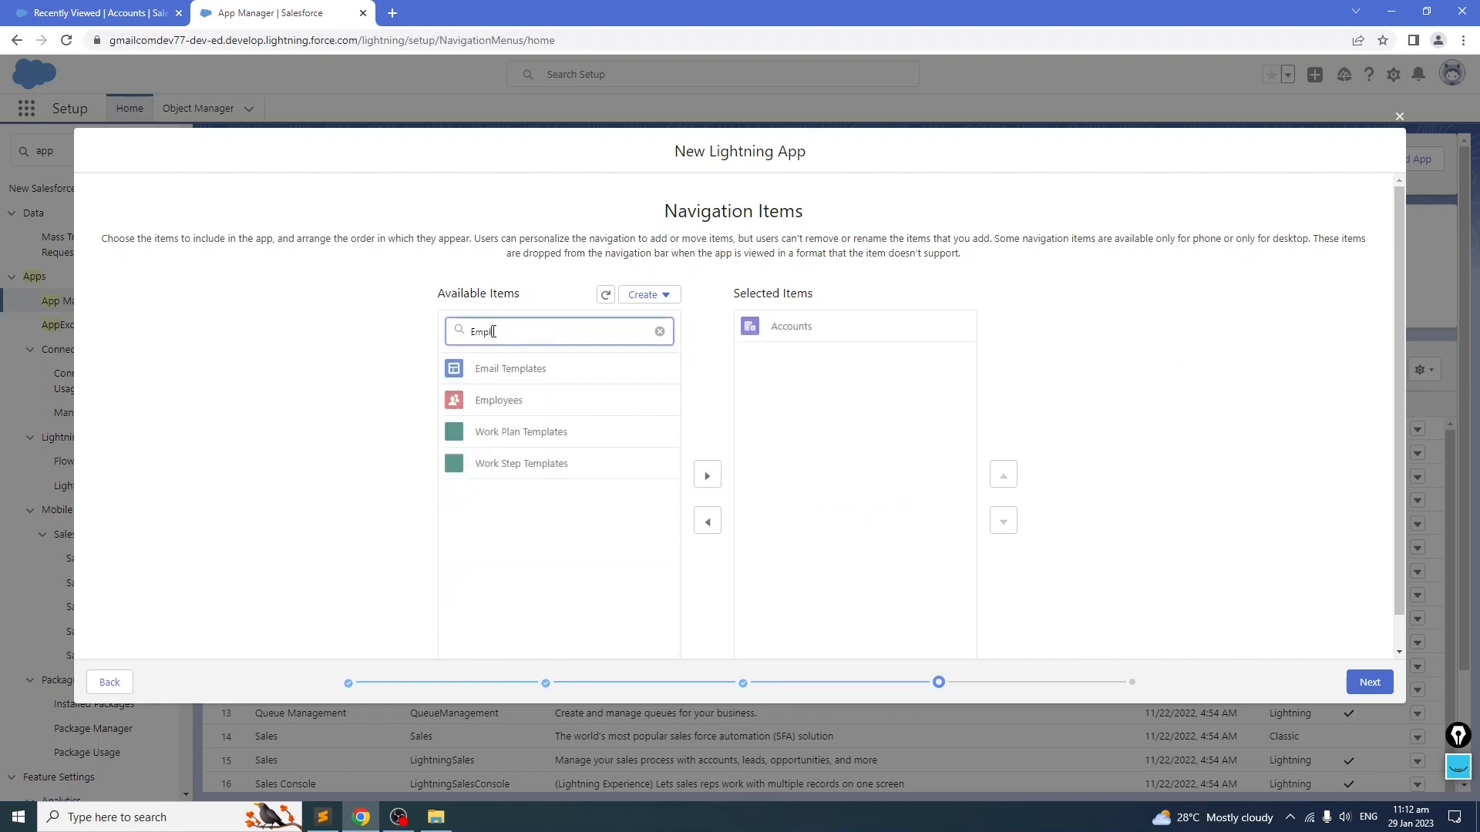
click(529, 400)
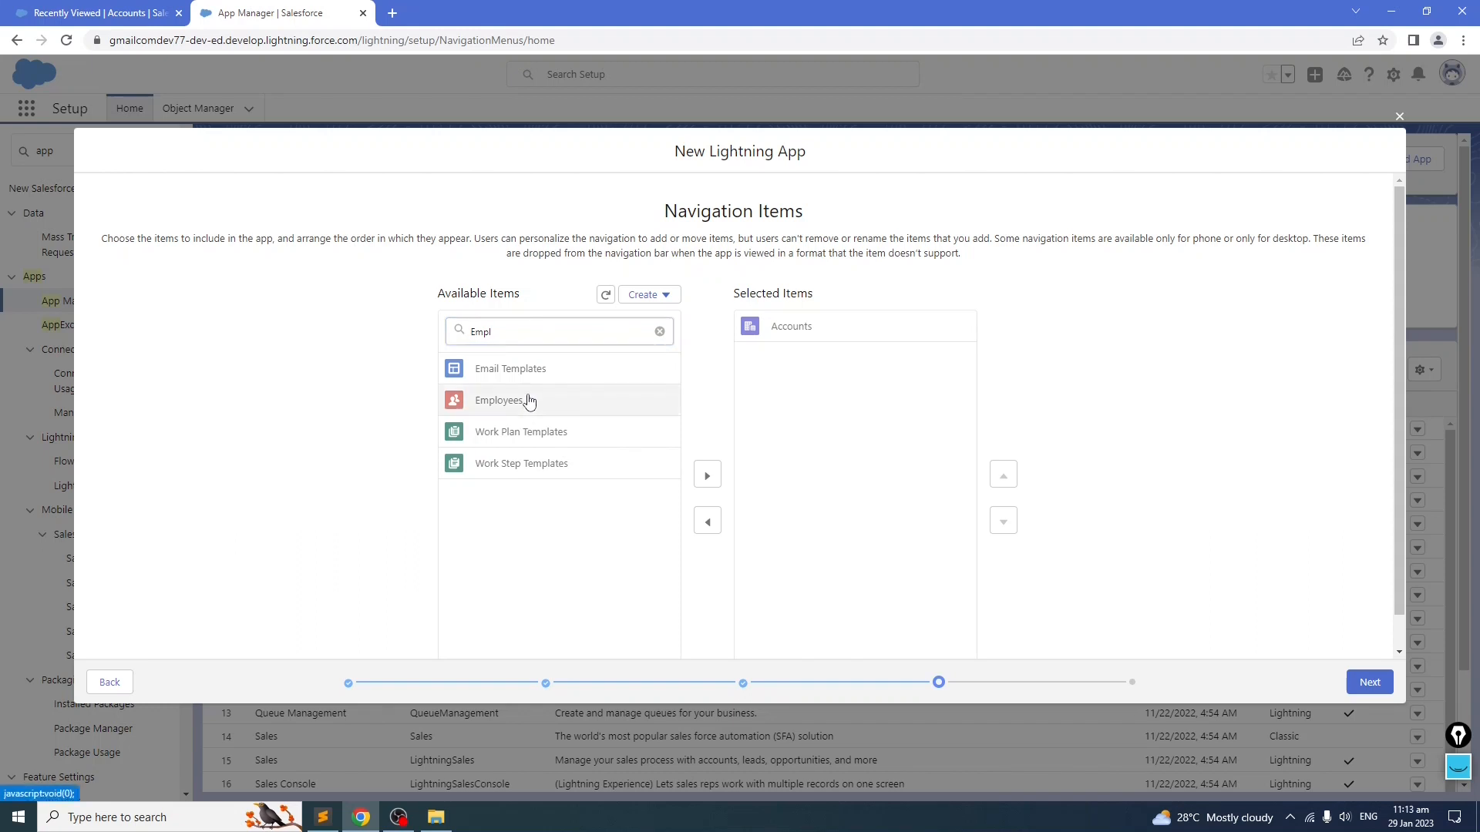
click(706, 478)
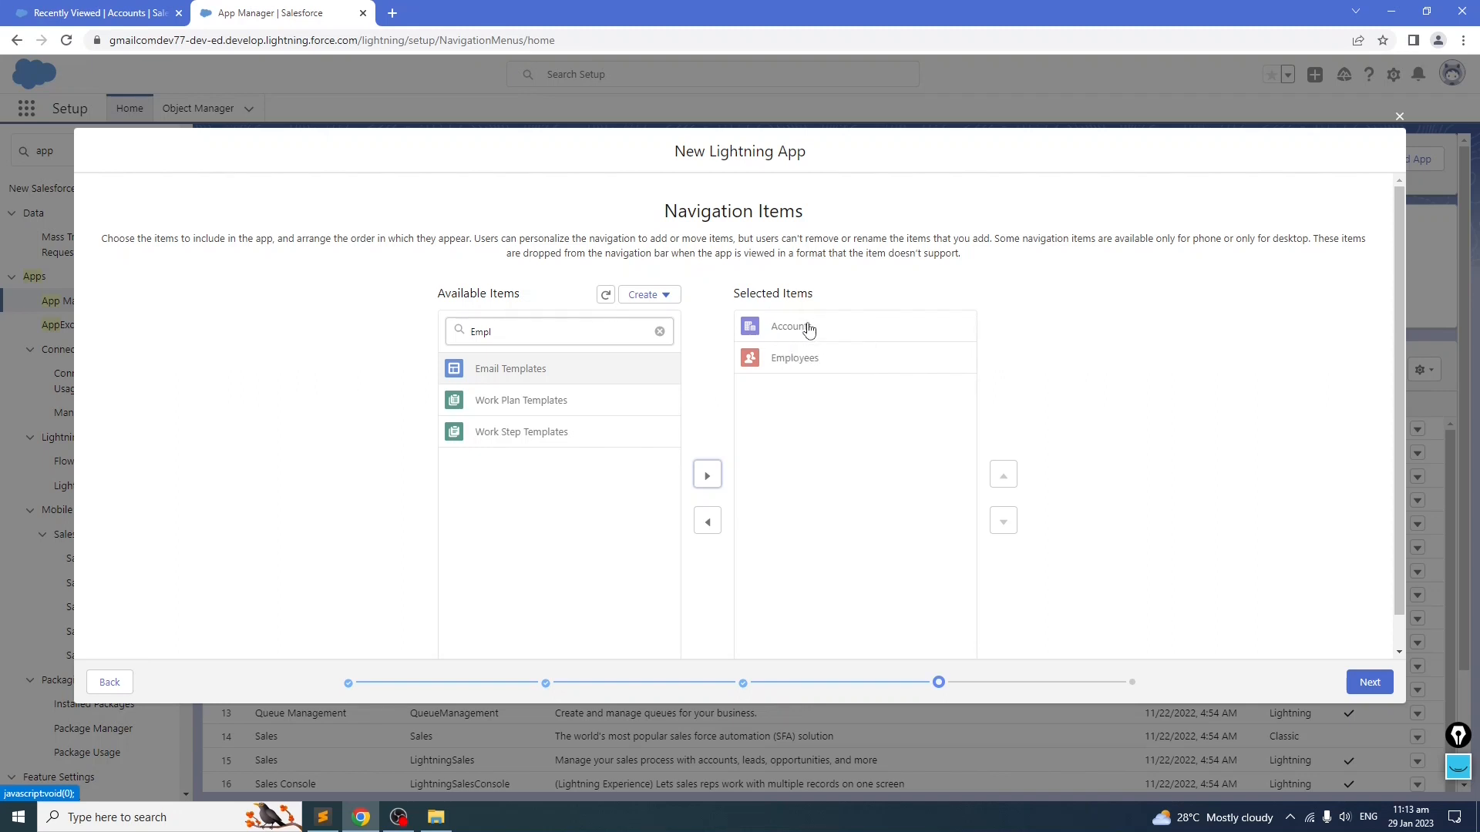
click(1368, 685)
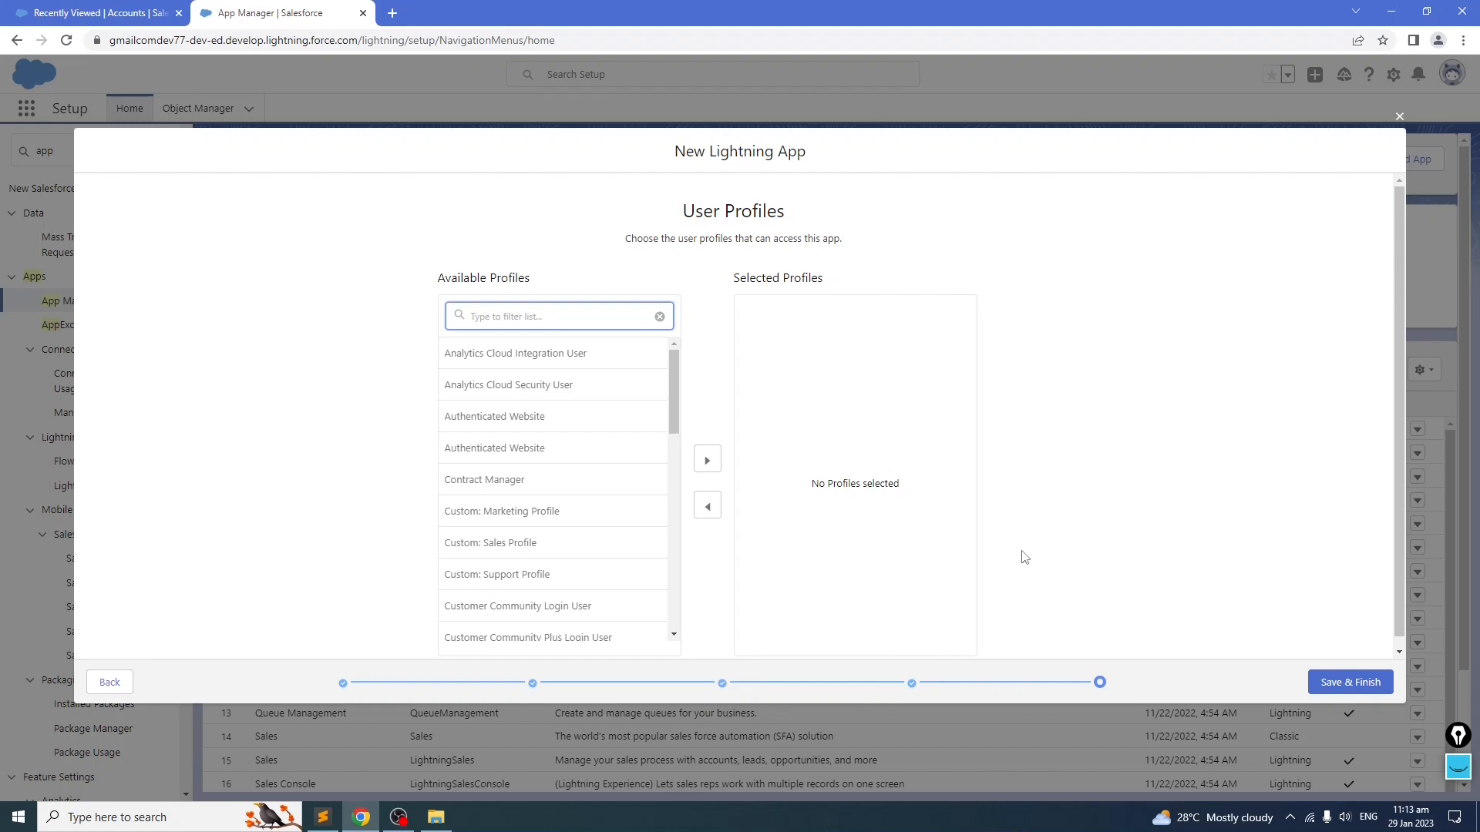
Step: Grant a user profile access to the new Lightning app and save and finish it
drag(672, 378, 672, 570)
click(521, 629)
click(706, 461)
click(1350, 682)
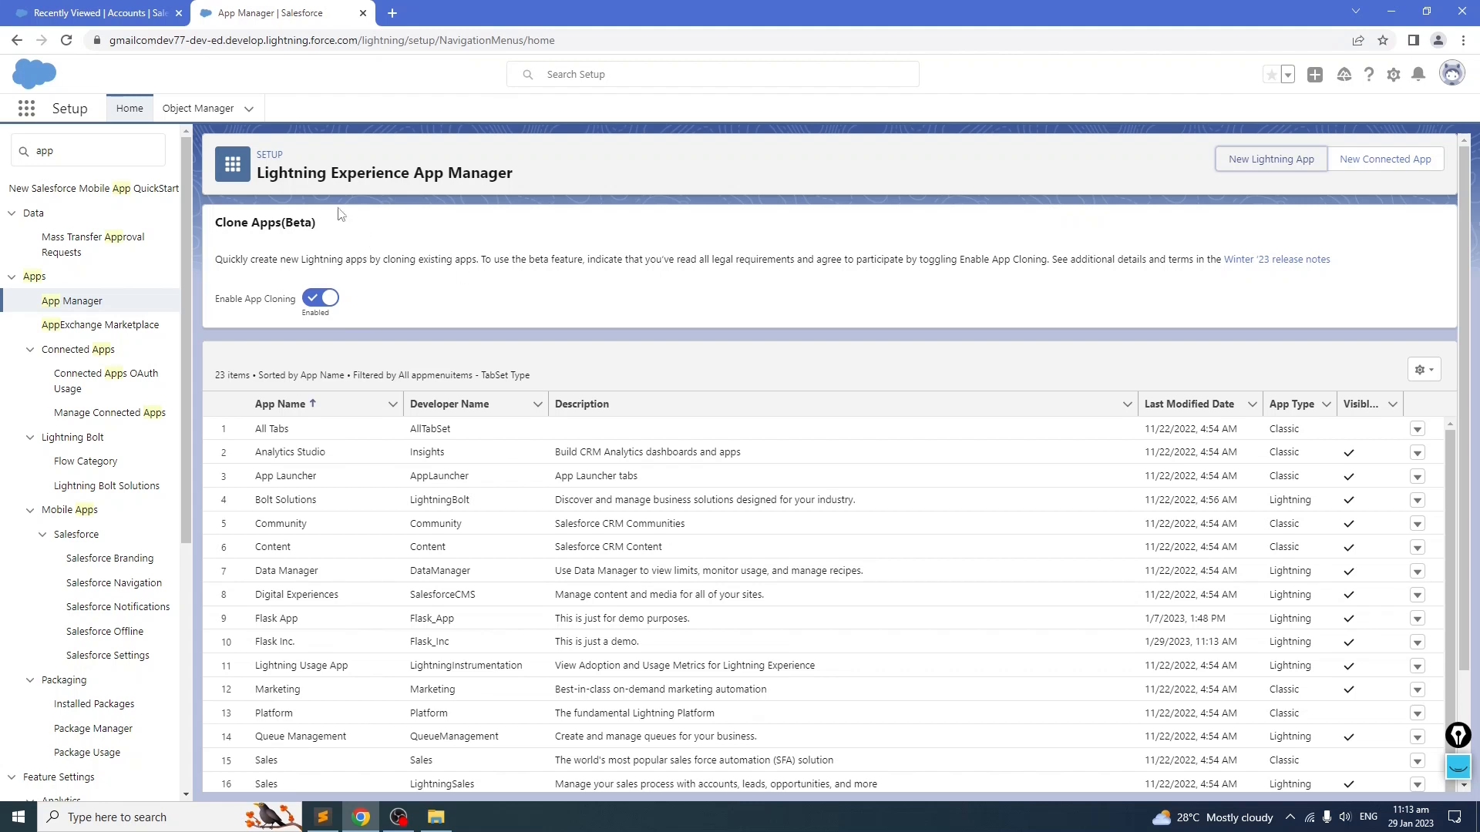
Step: Open Flask App from the App Launcher by searching for "fla"
click(27, 110)
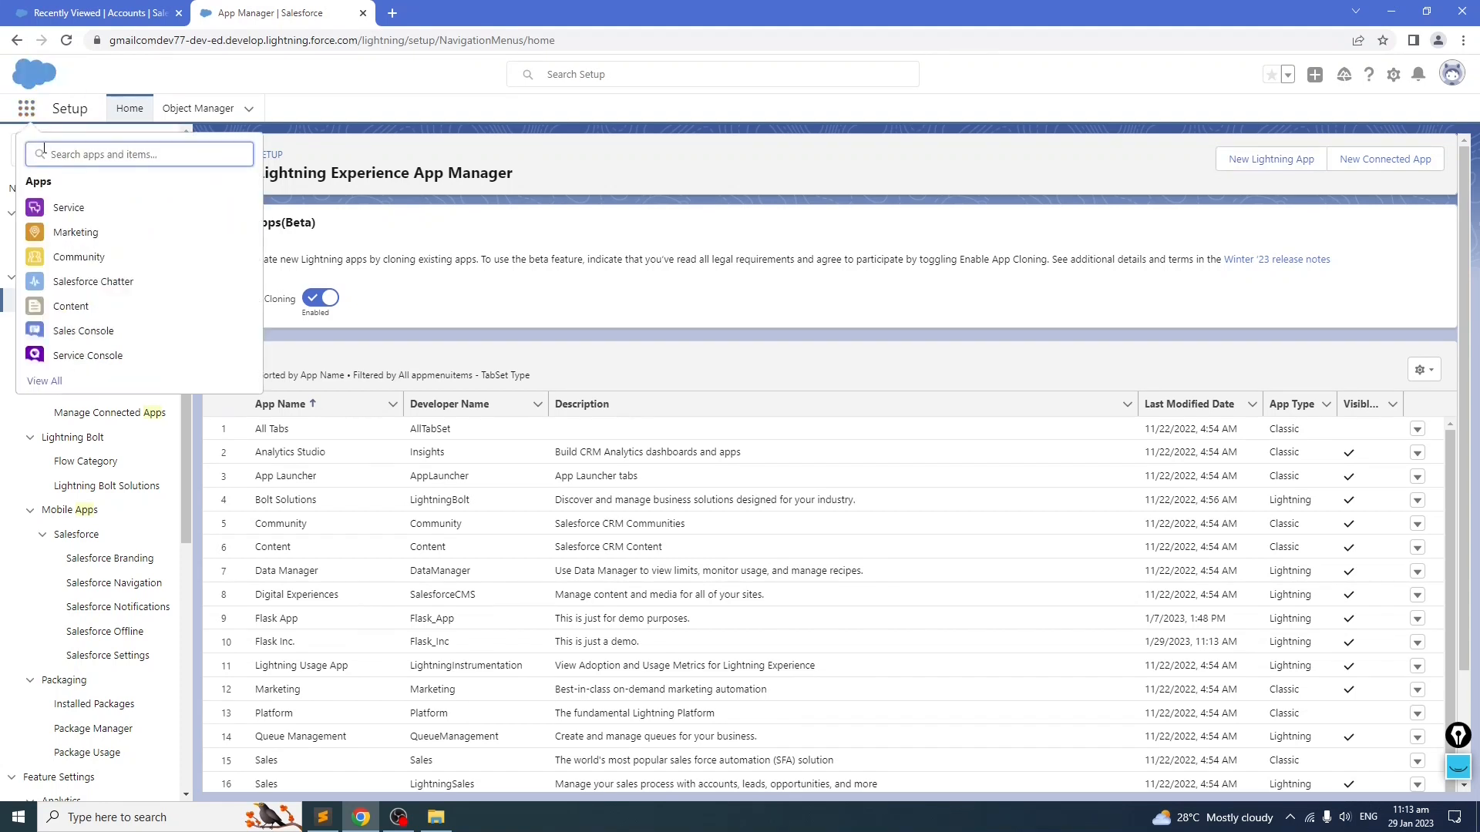
text(fla)
click(73, 232)
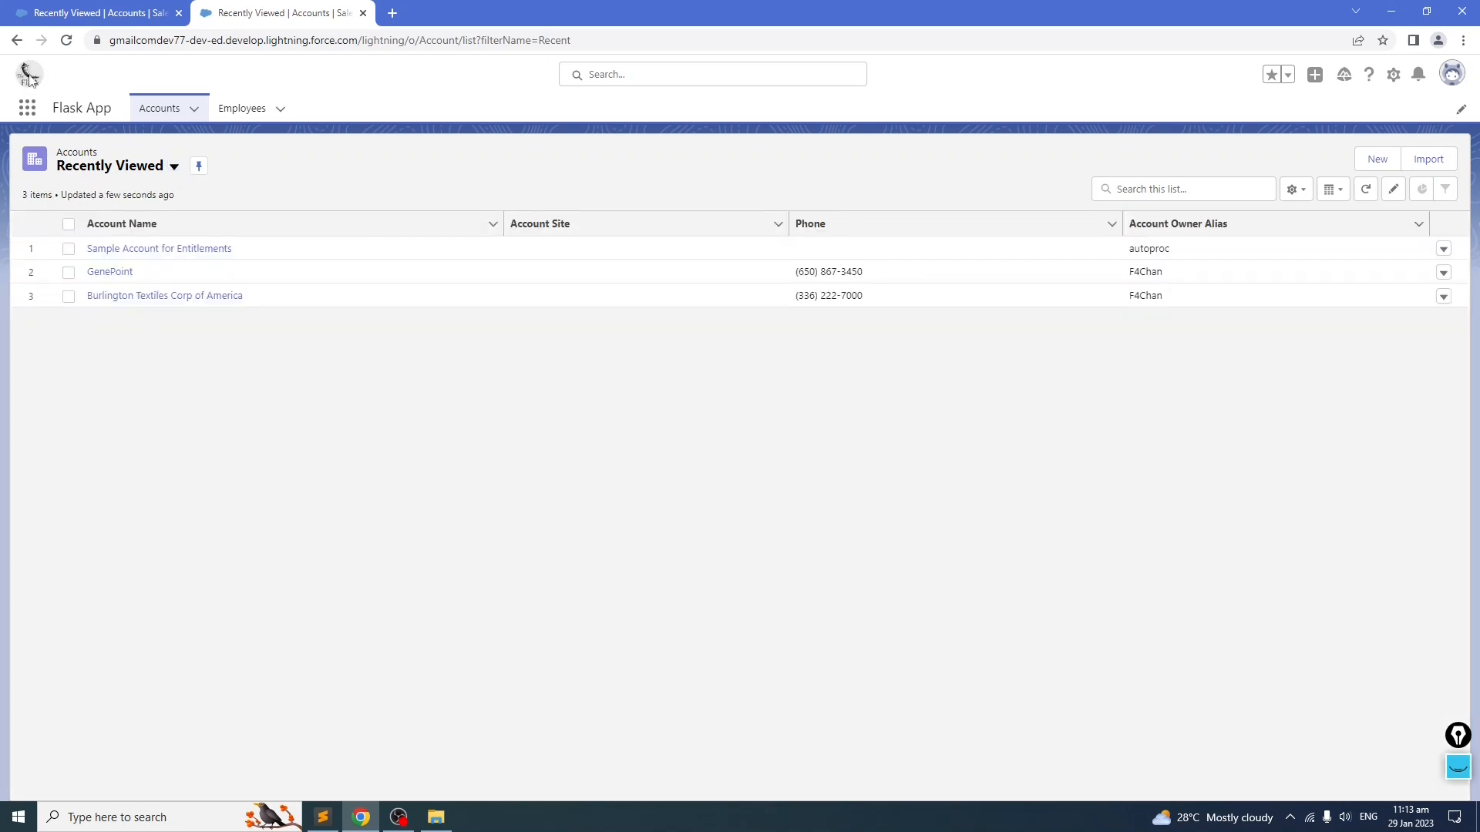
drag(1458, 768, 1454, 539)
click(1454, 539)
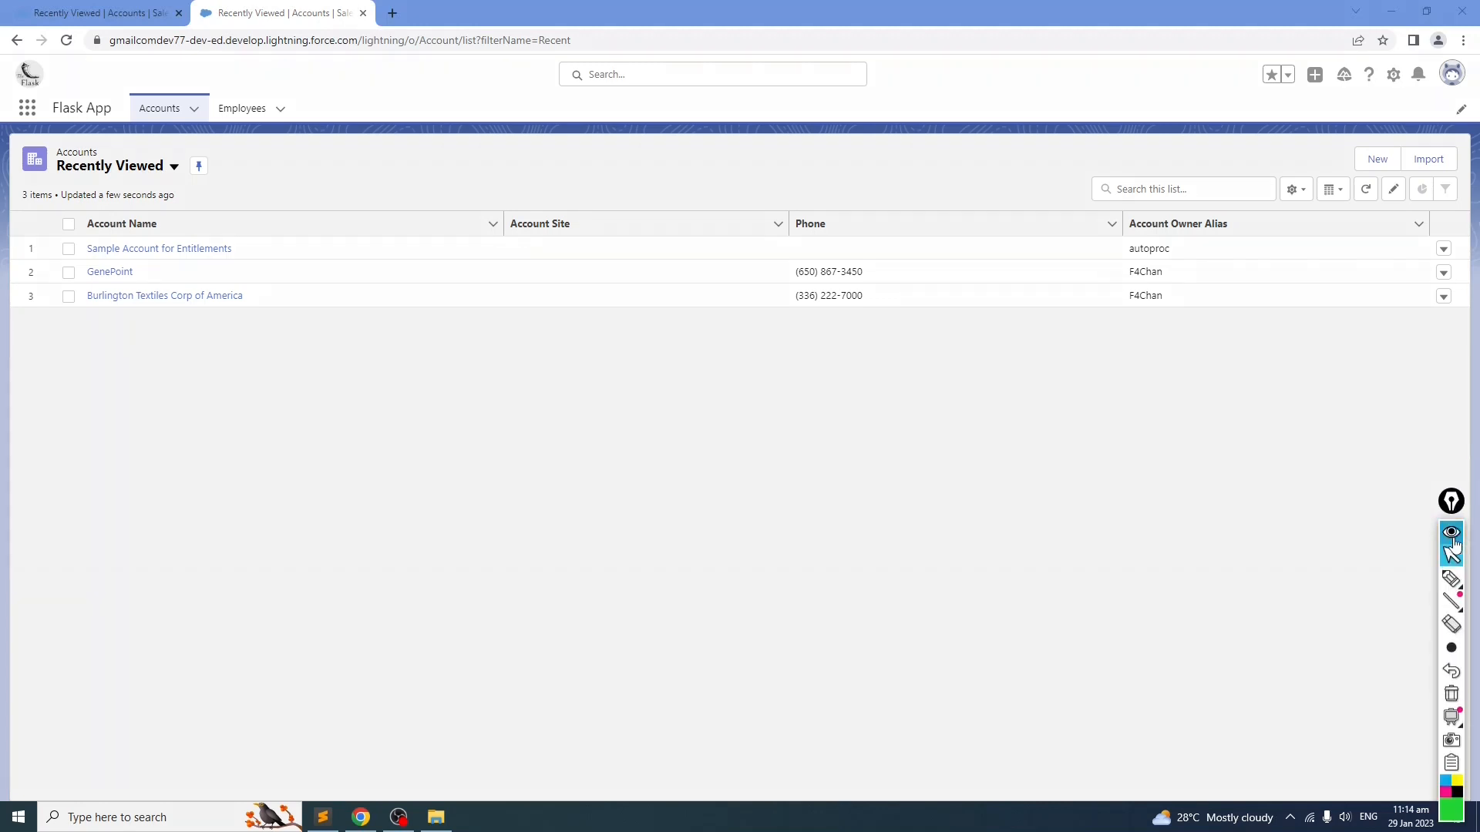
click(1449, 578)
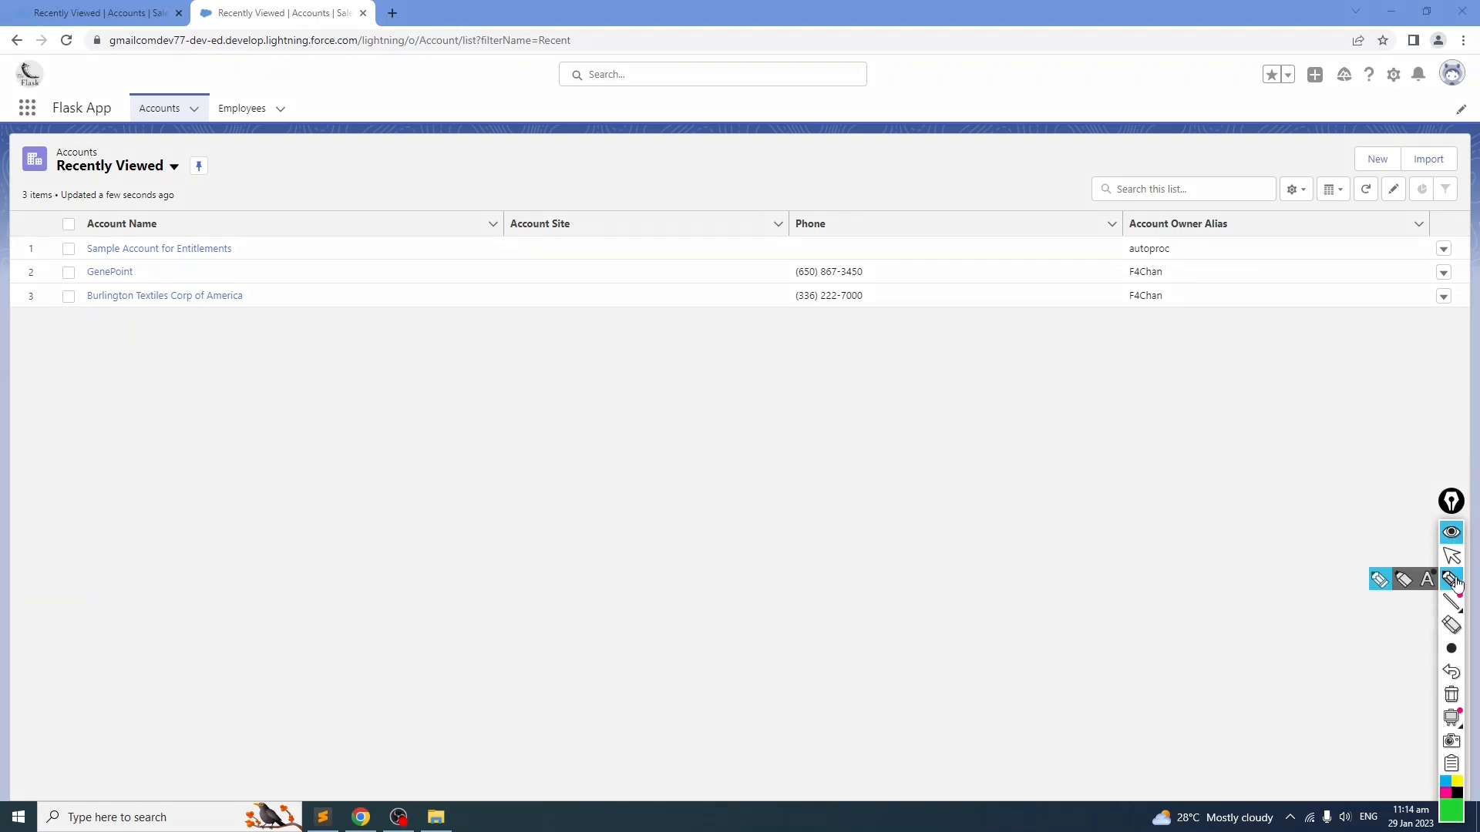
mouse_move(56, 73)
mouse_down()
mouse_move(9, 69)
mouse_move(57, 78)
mouse_up()
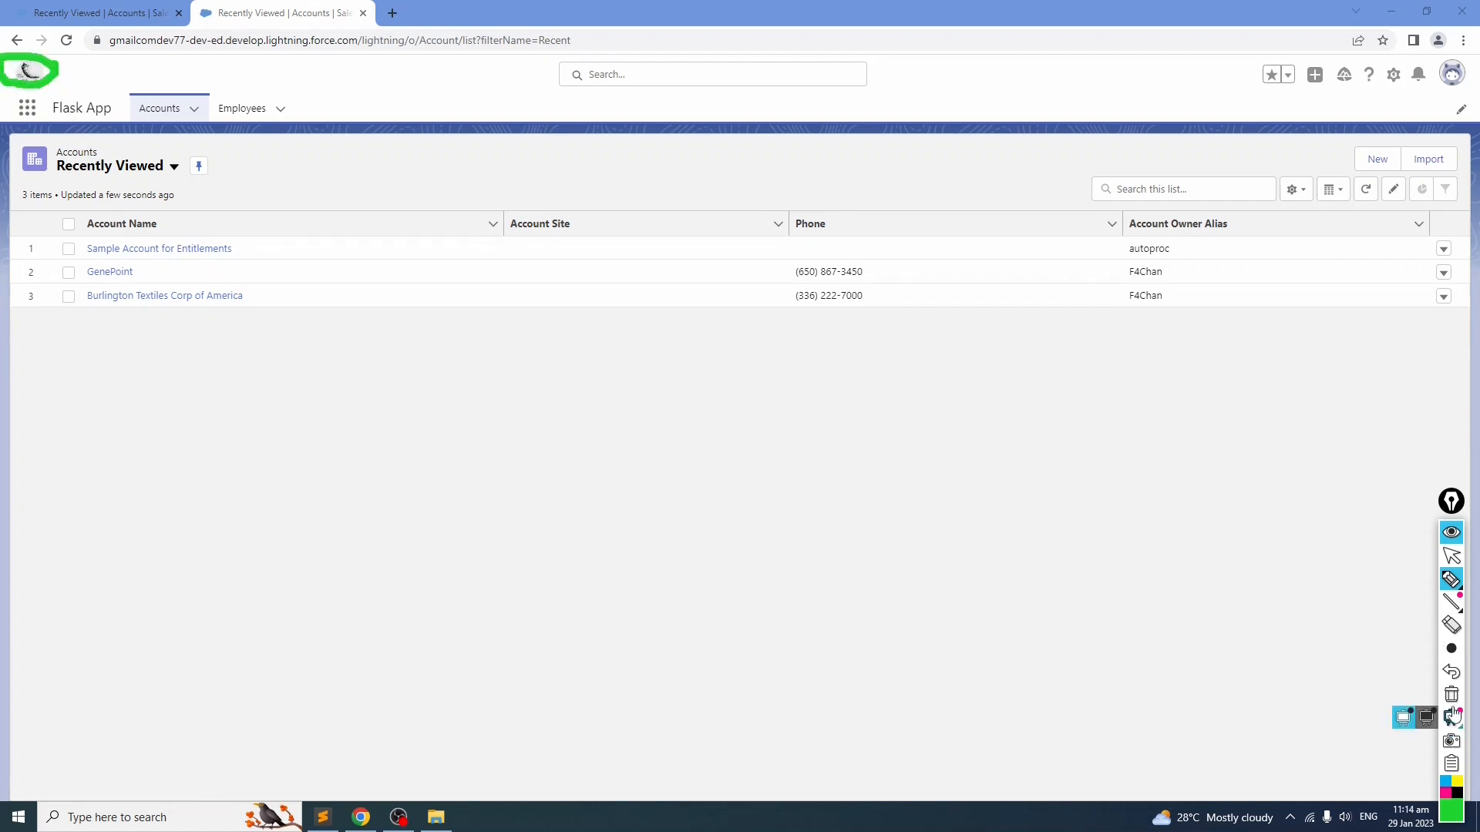
click(1450, 696)
mouse_move(1453, 583)
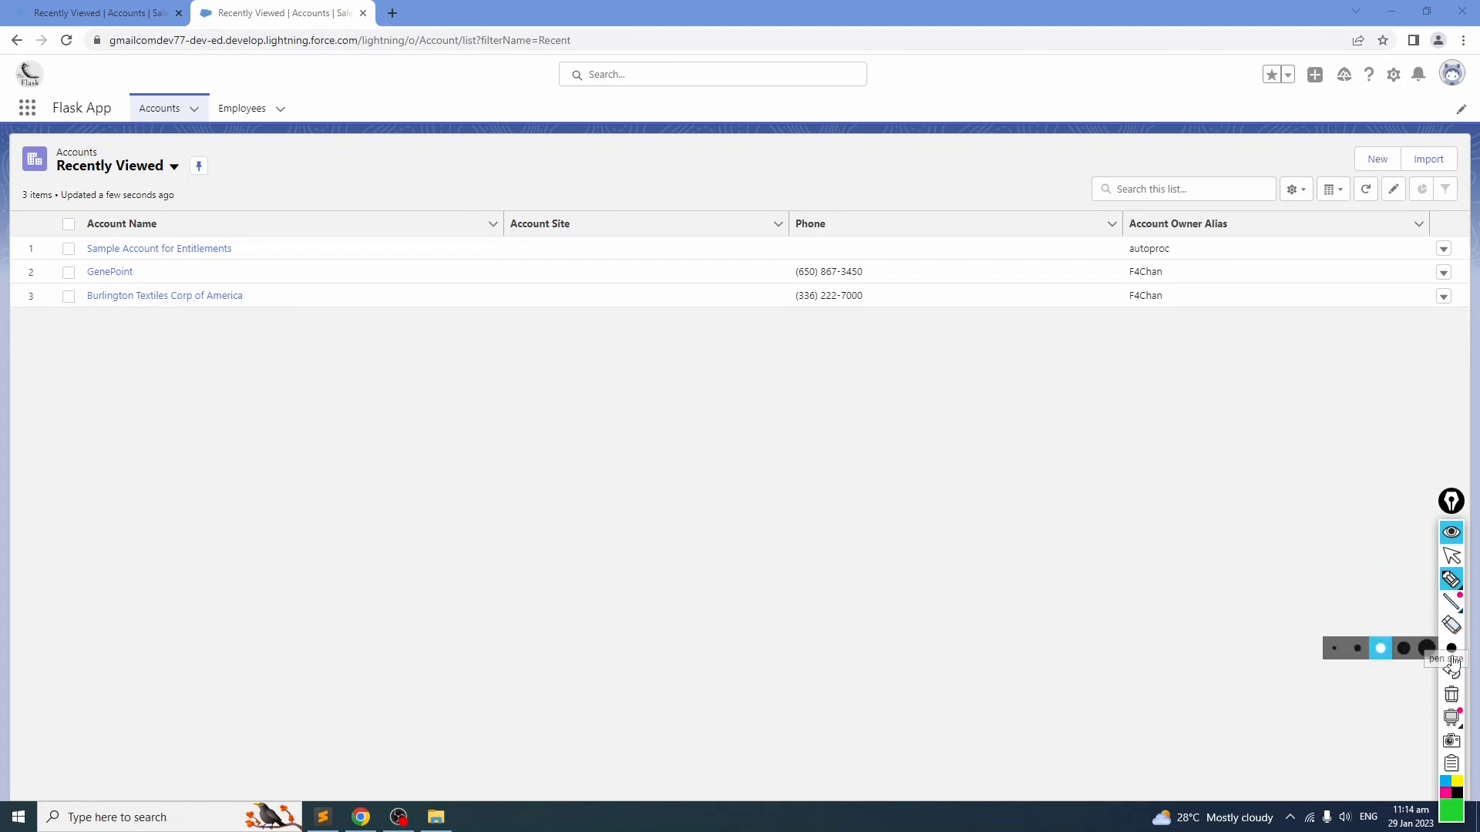
click(1332, 652)
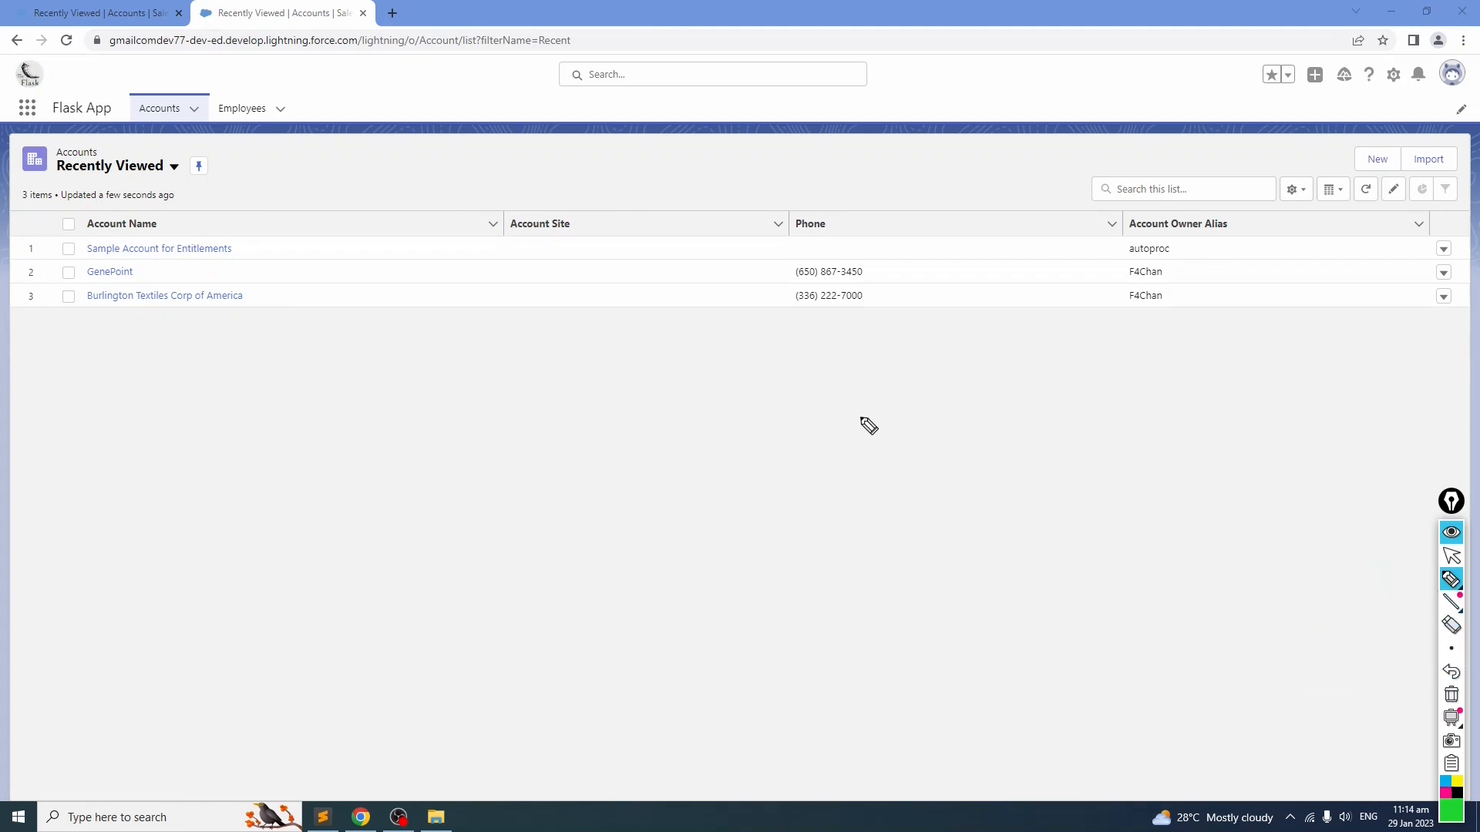
mouse_move(50, 54)
mouse_down()
mouse_move(16, 66)
mouse_move(21, 87)
mouse_move(40, 69)
mouse_up()
drag(51, 120, 270, 116)
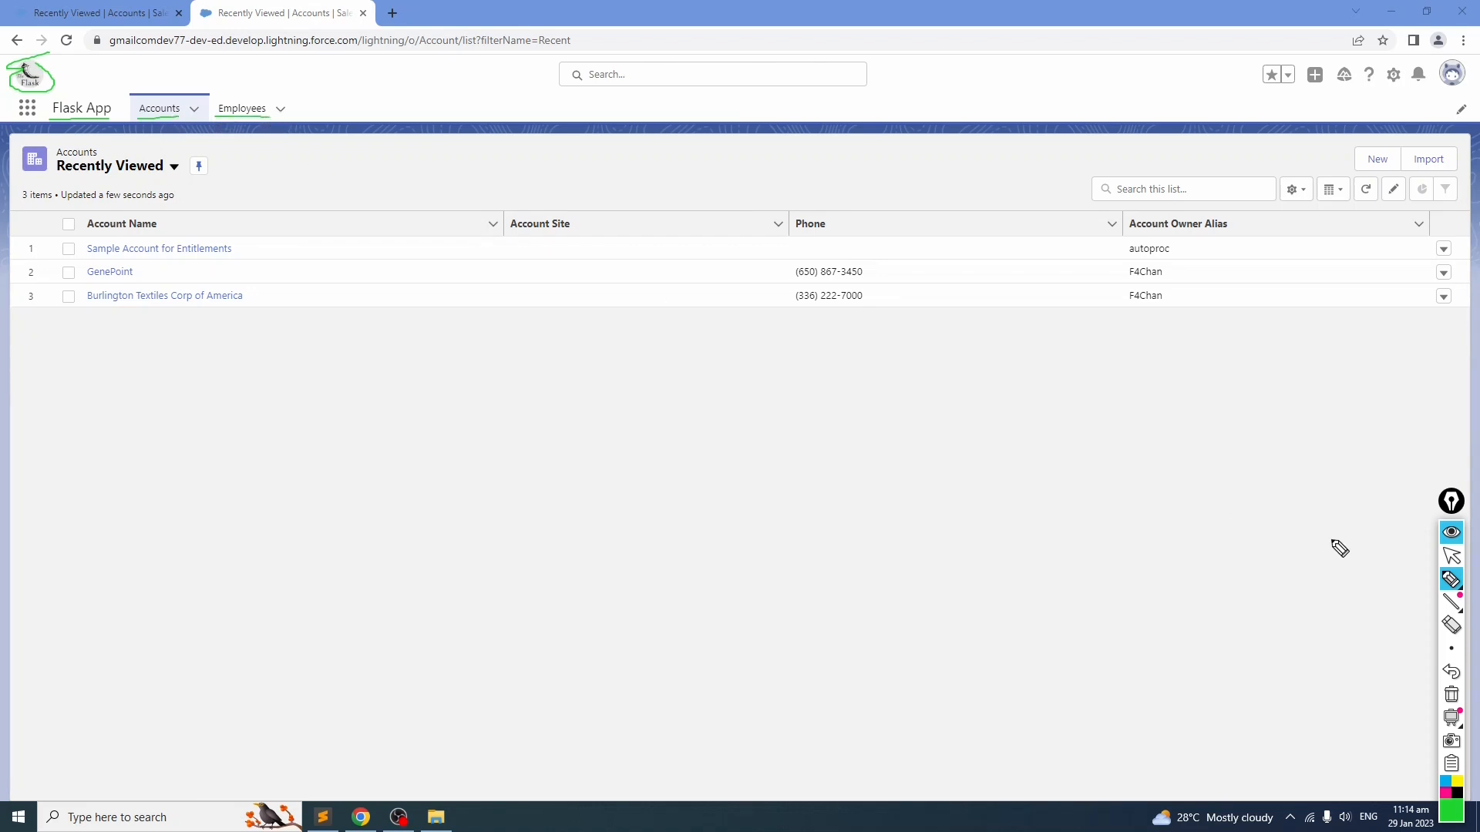
click(1451, 557)
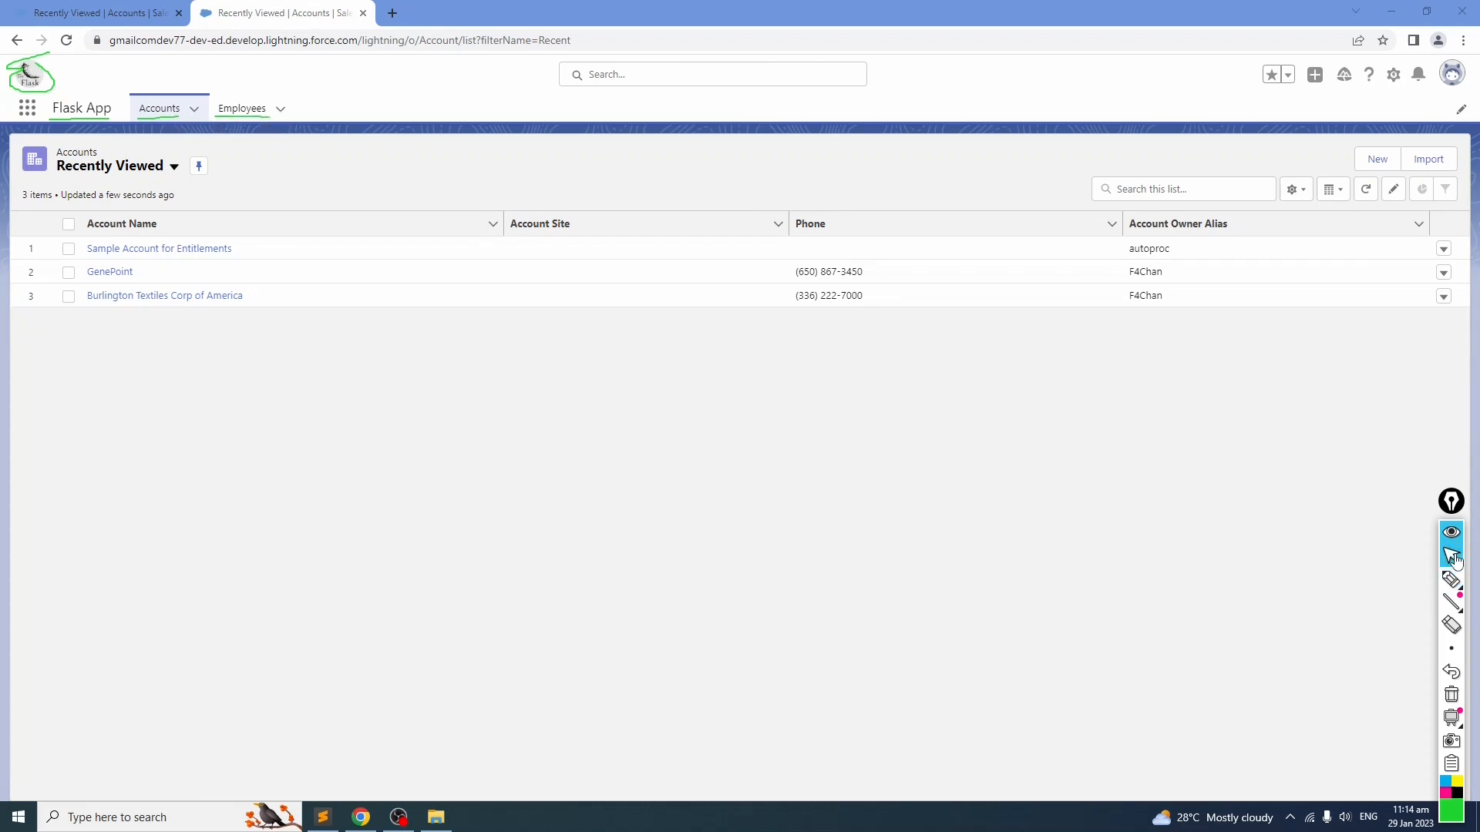
click(1451, 694)
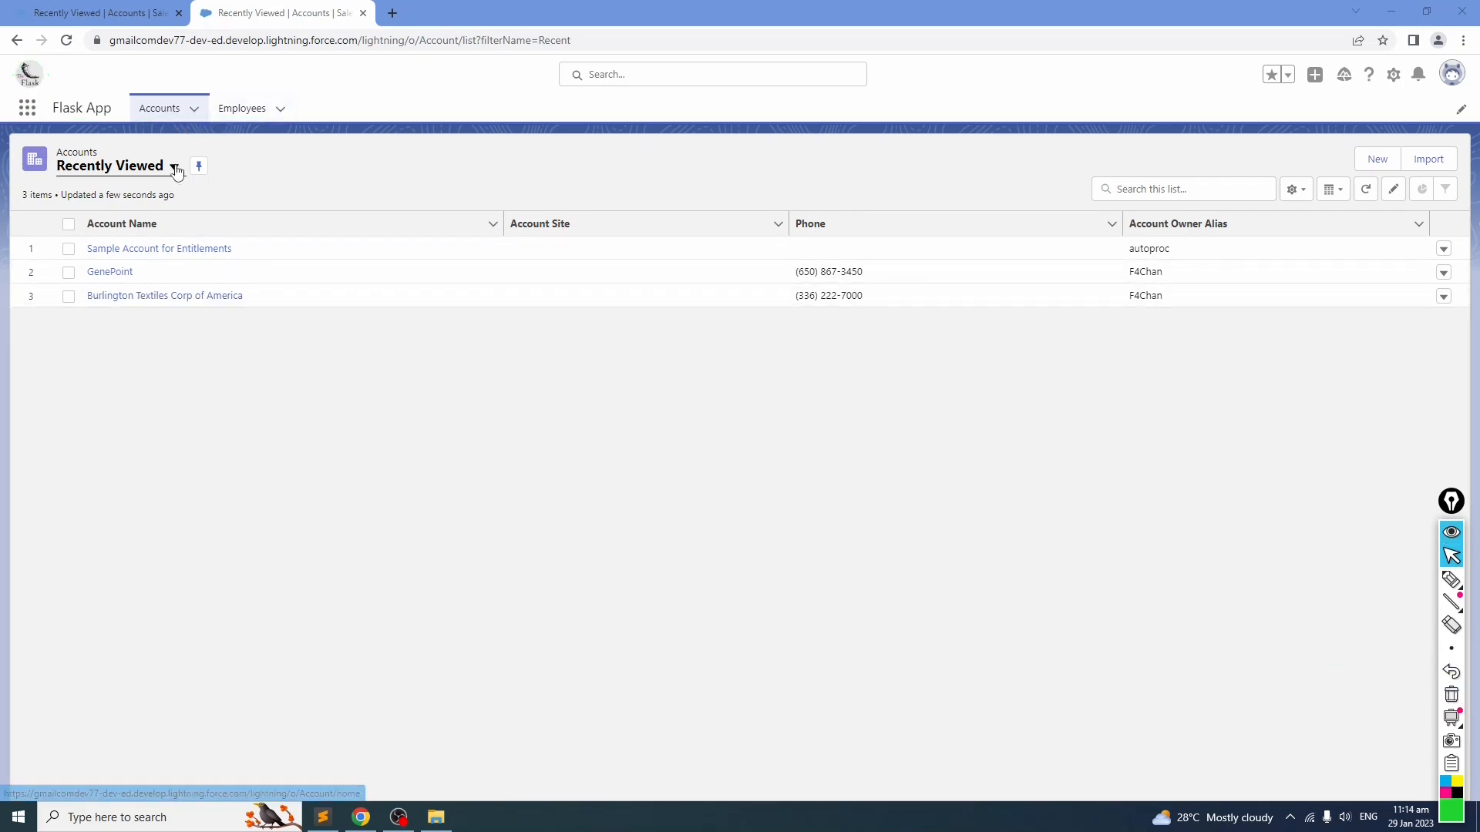
Step: Open the Employees tab and switch its list view to All
click(239, 110)
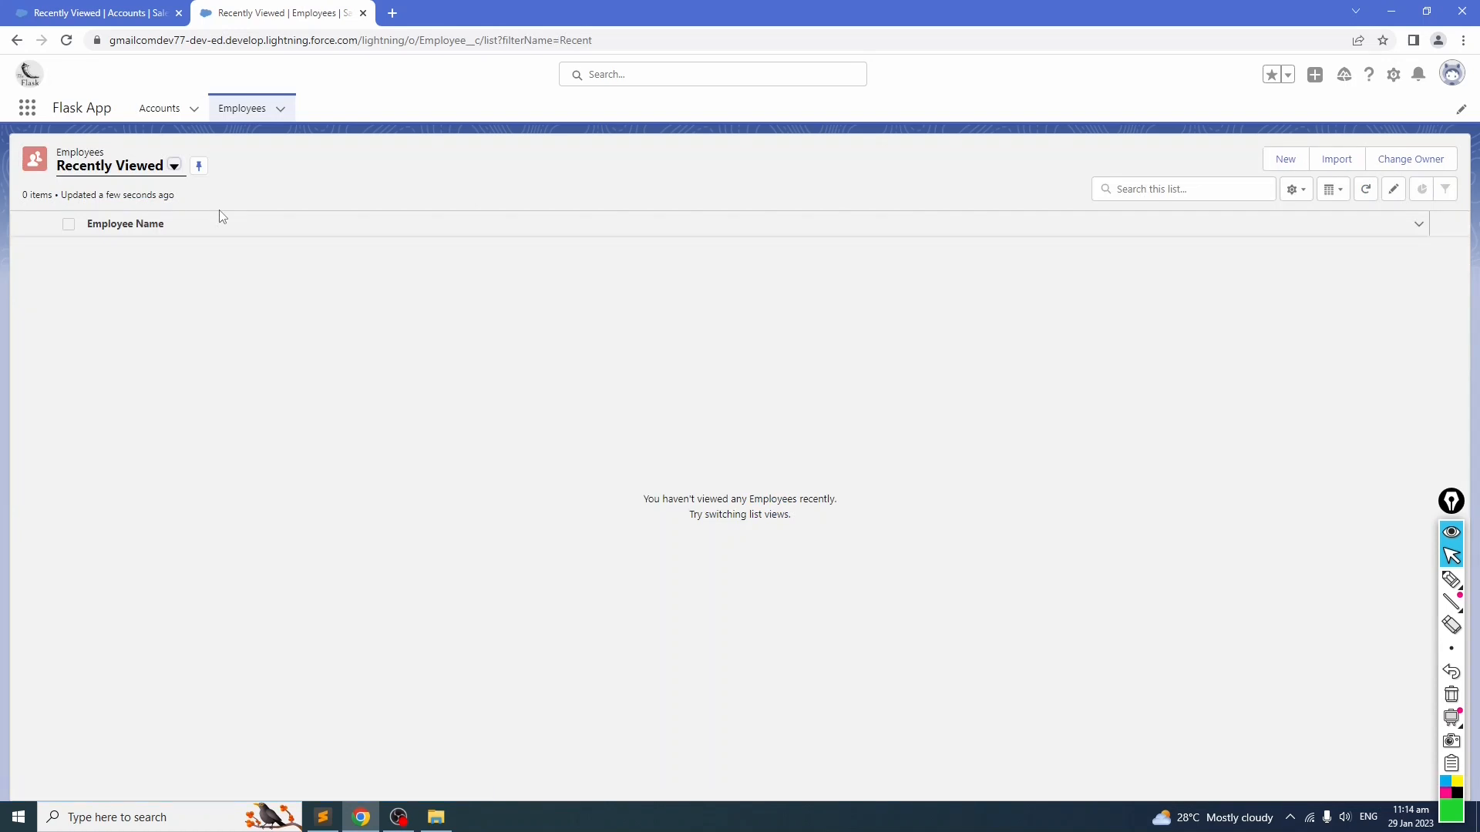
click(174, 166)
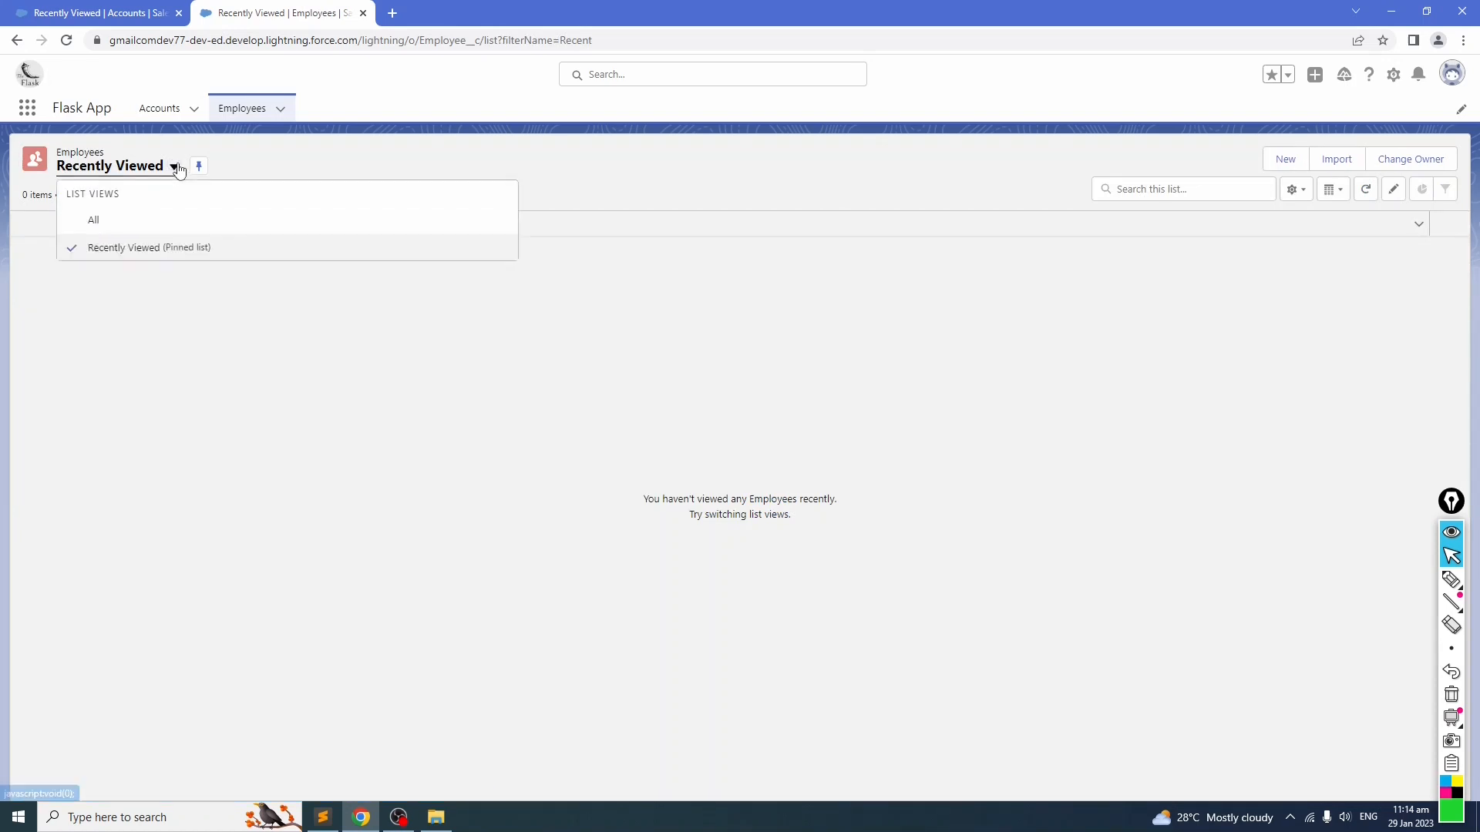
click(152, 224)
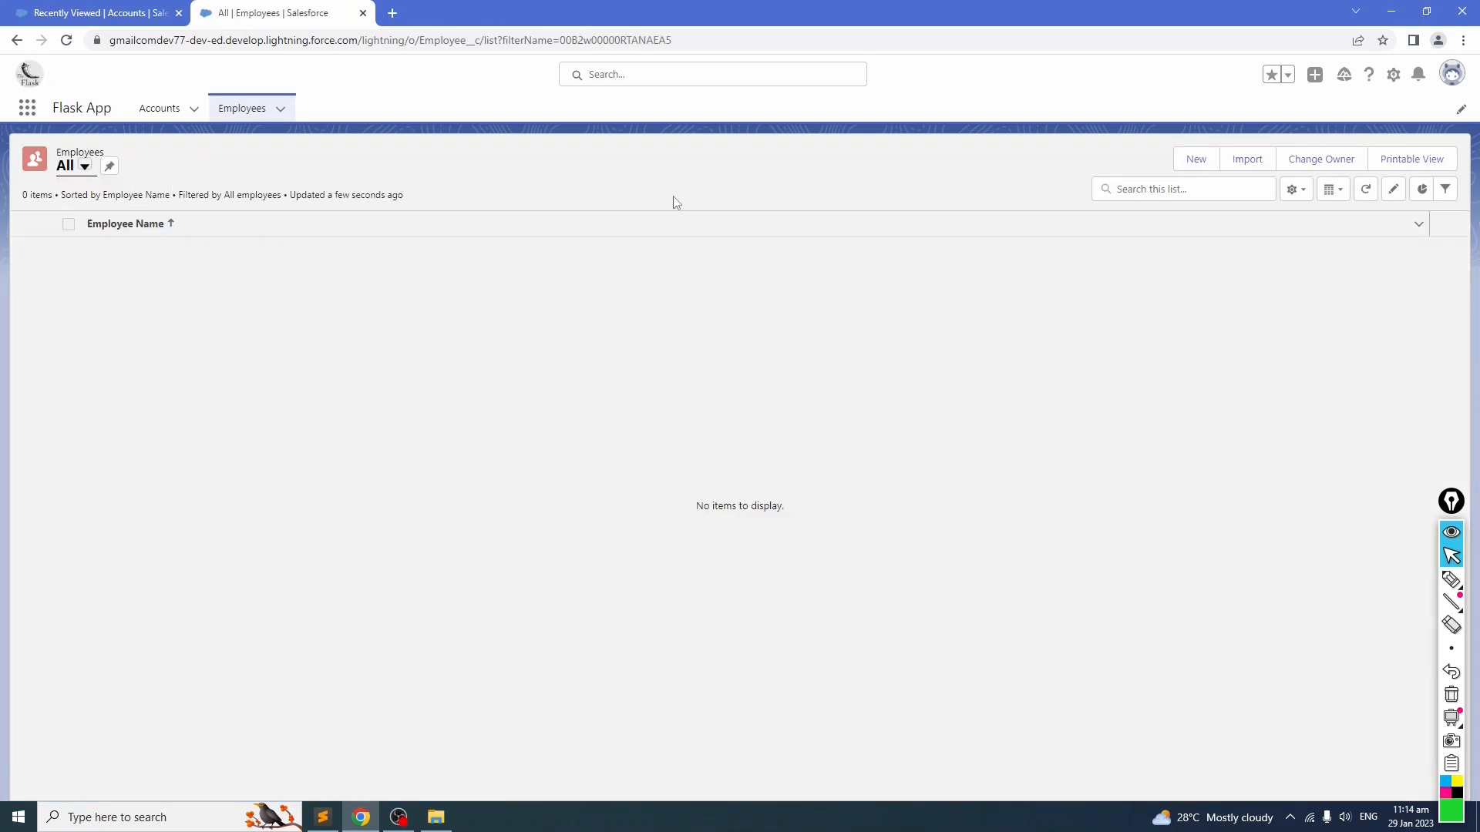
click(1196, 164)
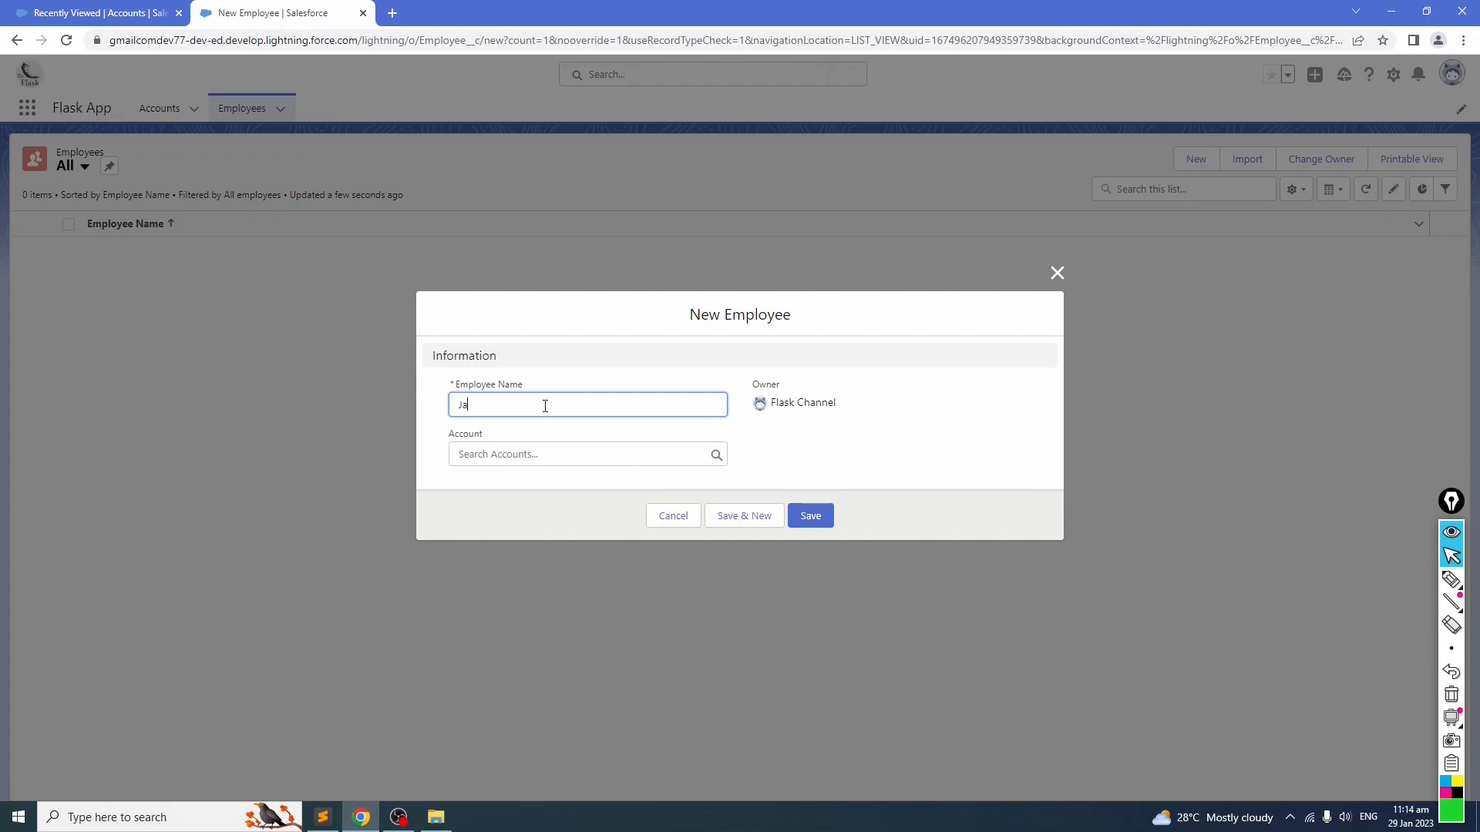
text(Brown)
click(545, 456)
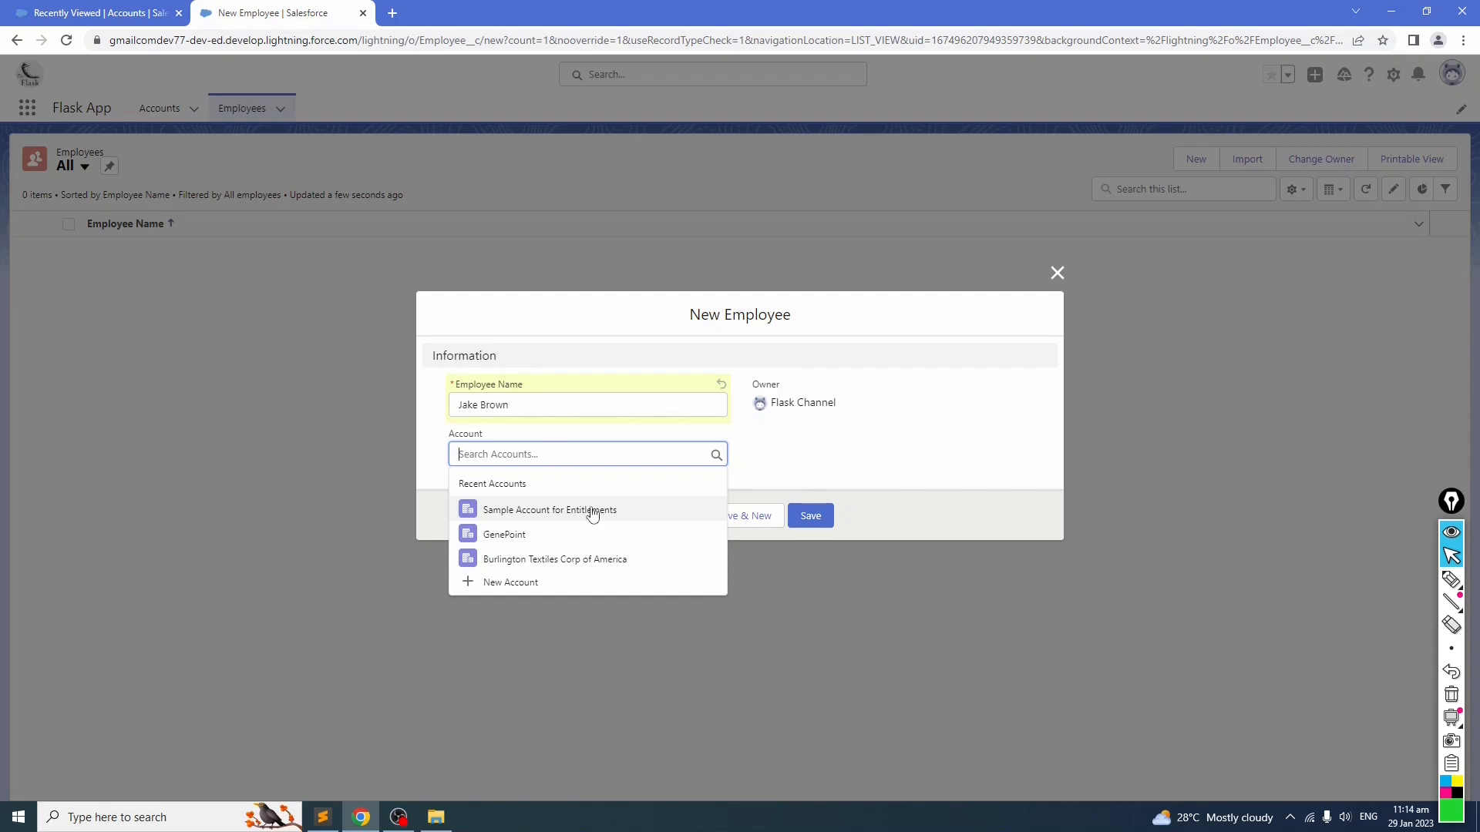
click(549, 537)
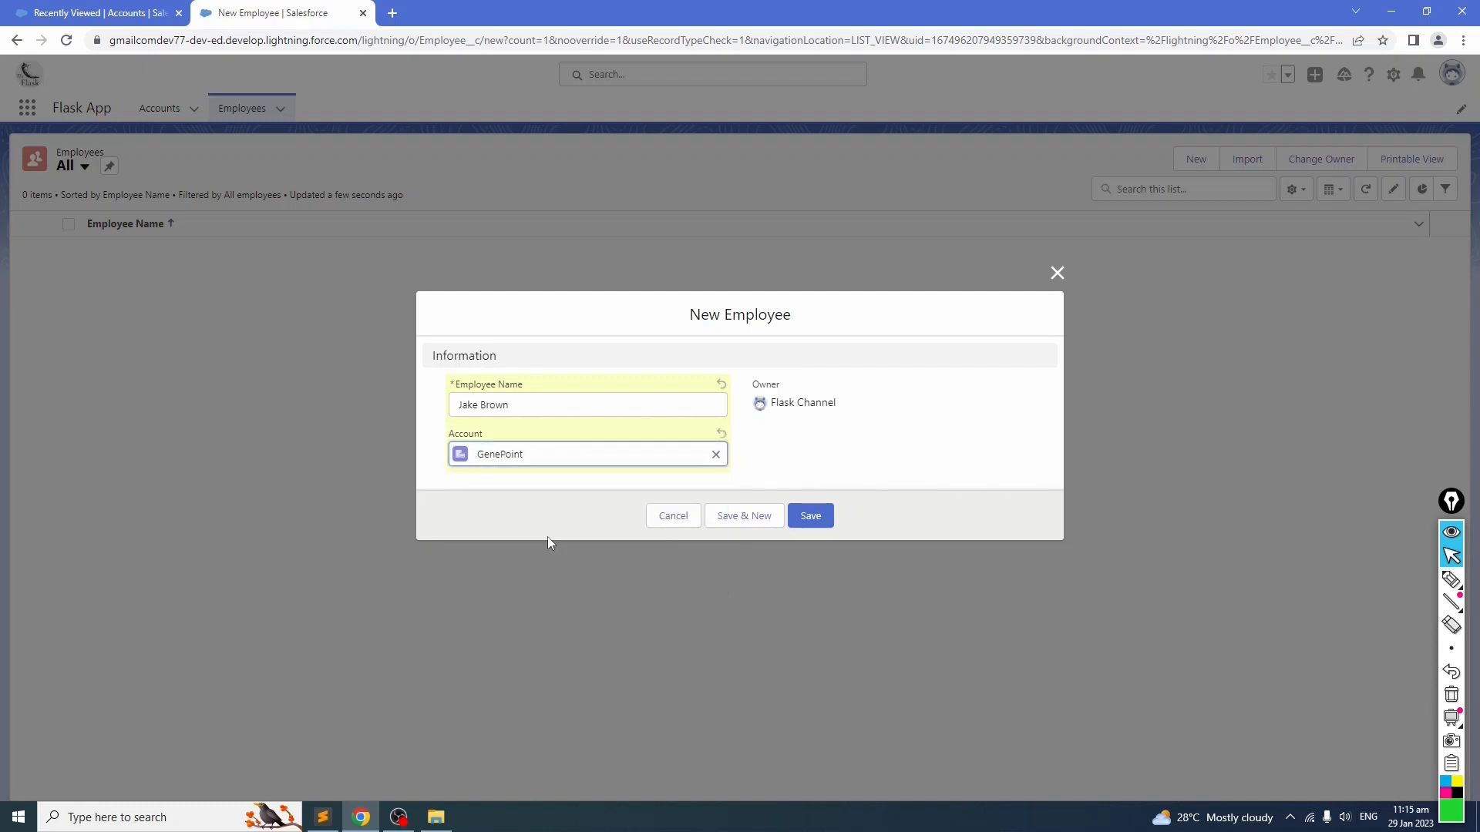
click(716, 454)
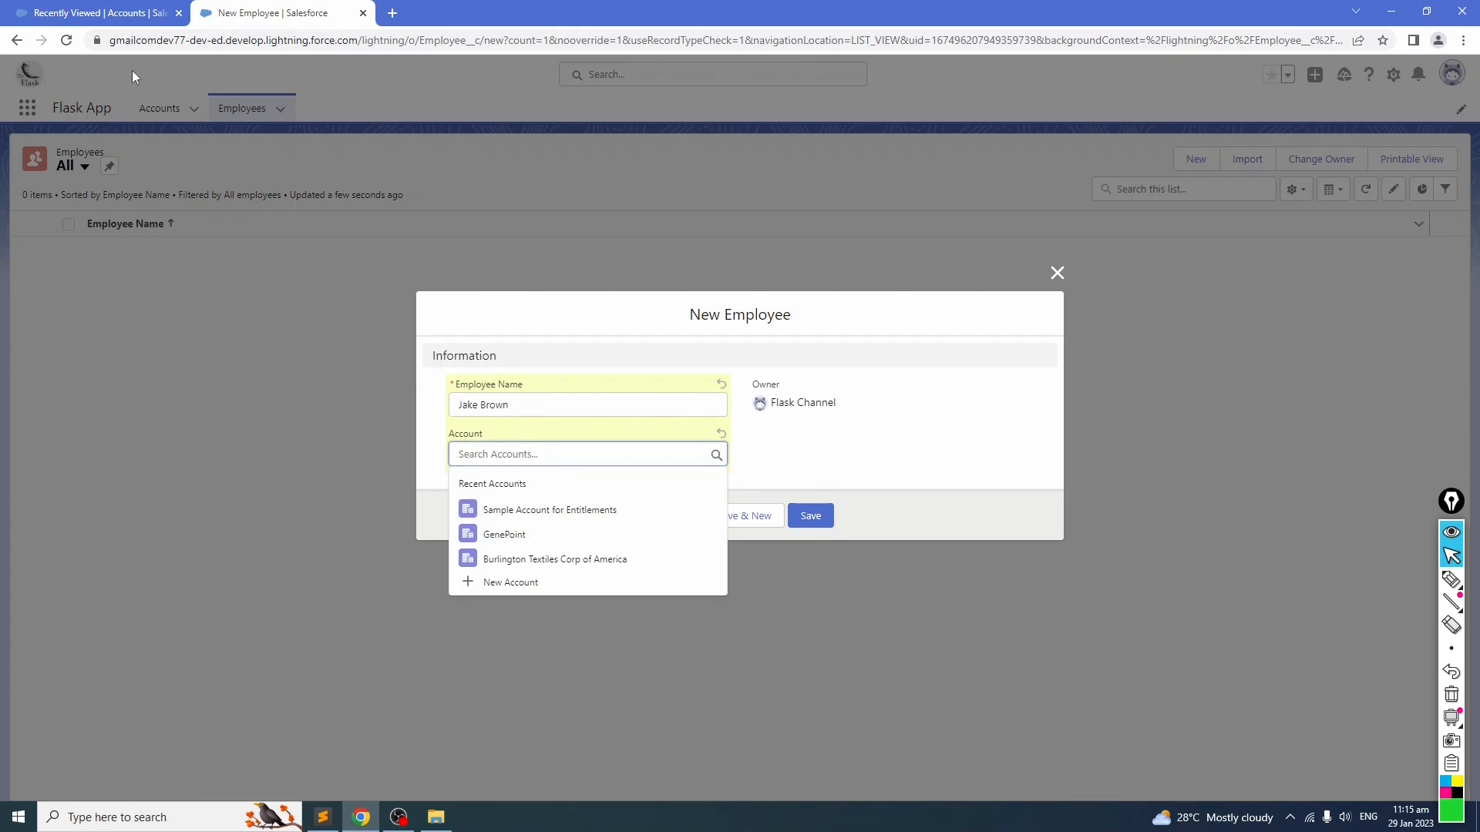
Step: Open Setup in the other browser tab and go to the Employee object's Fields & Relationships in Object Manager
click(108, 13)
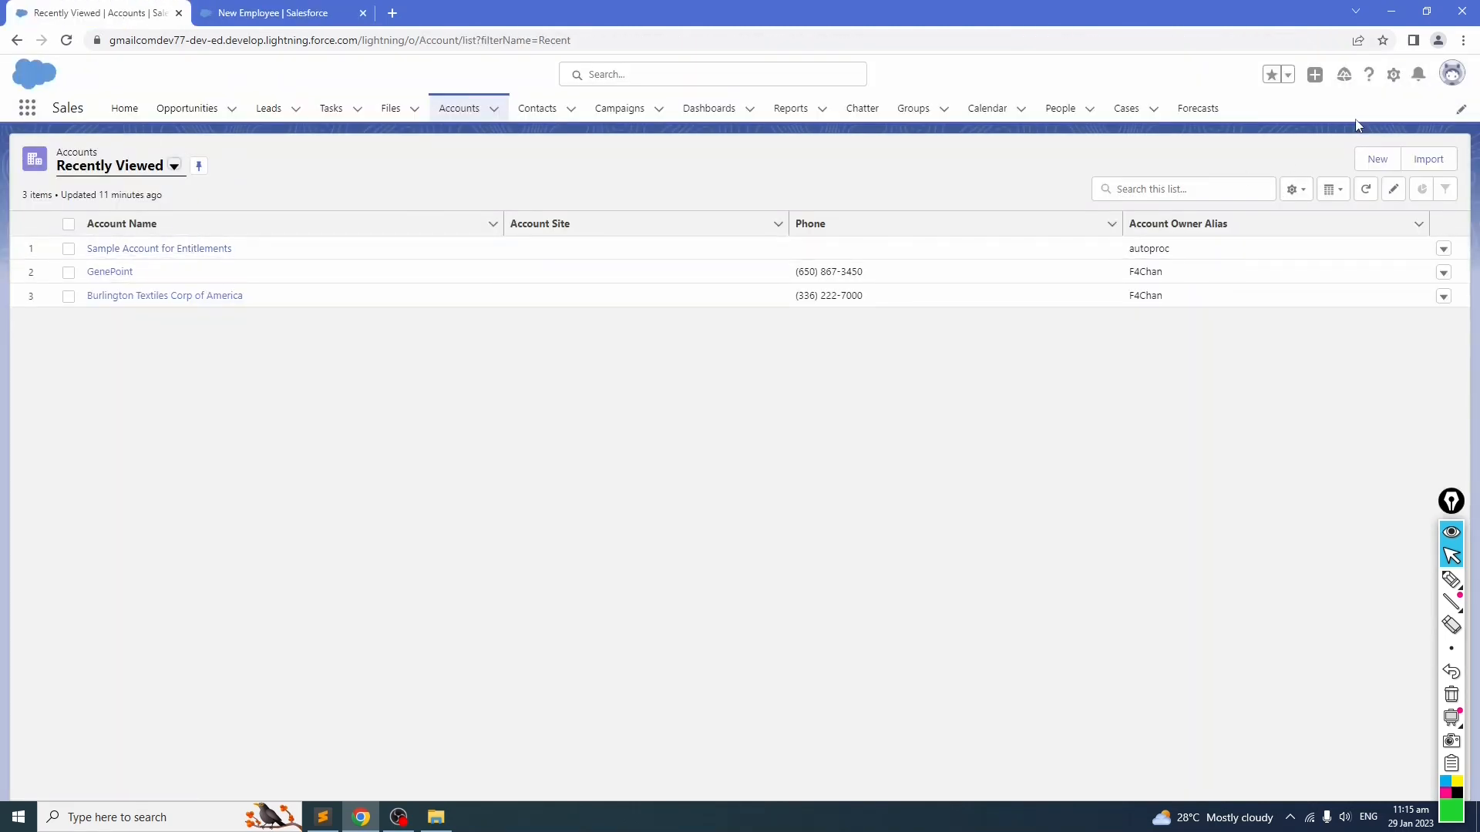
click(1392, 76)
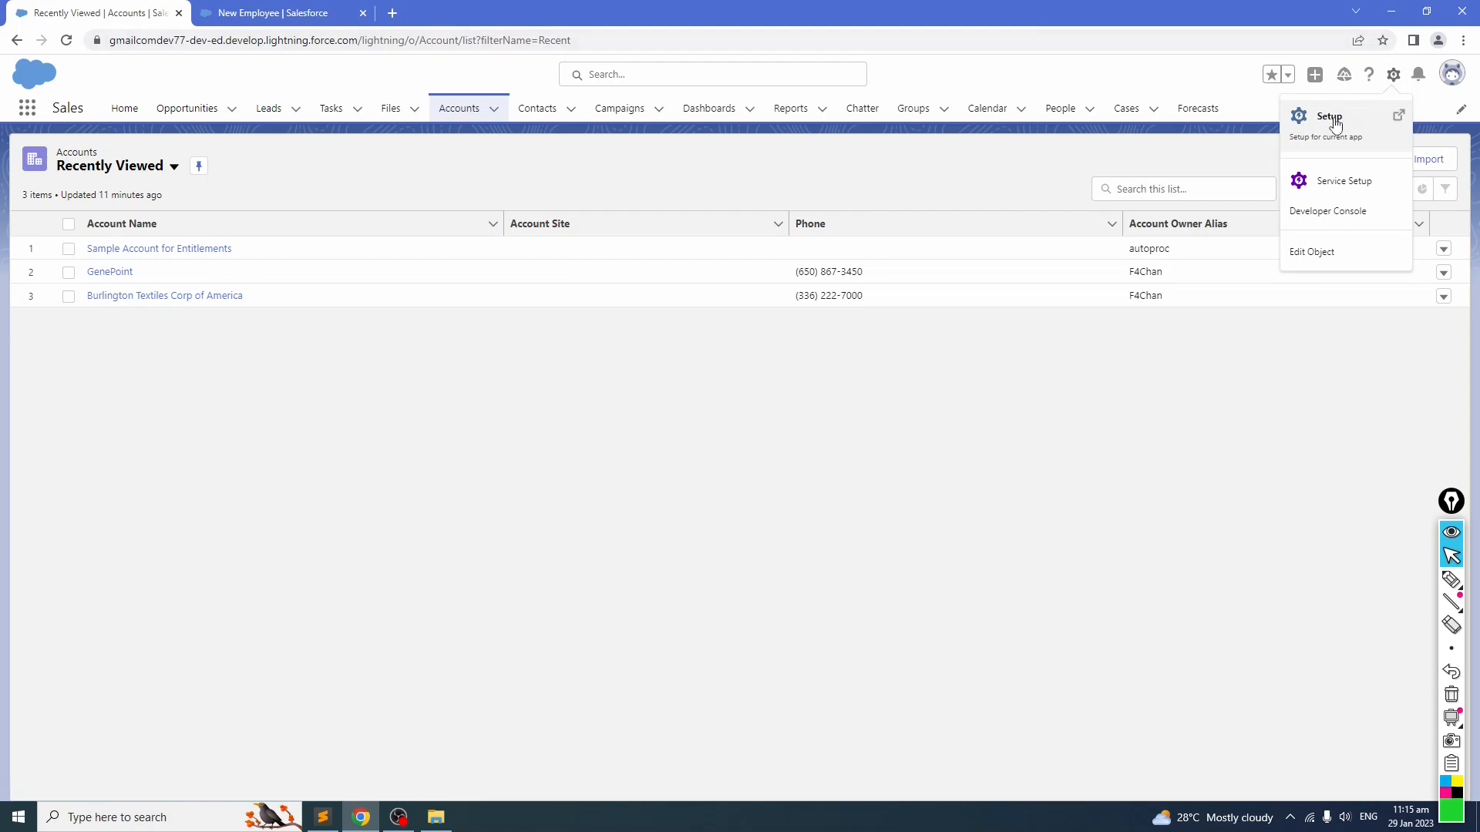
click(1326, 117)
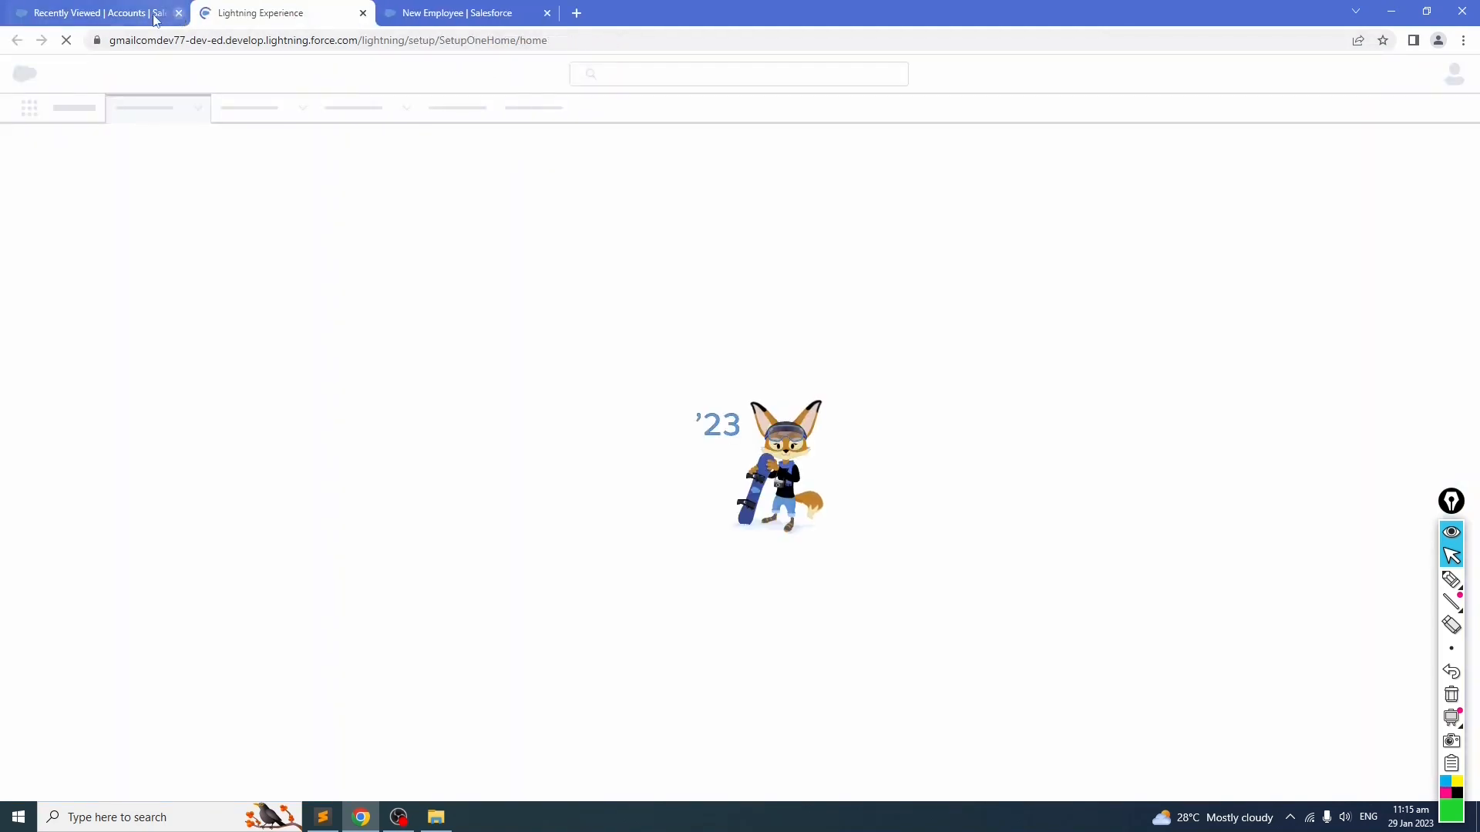
click(179, 13)
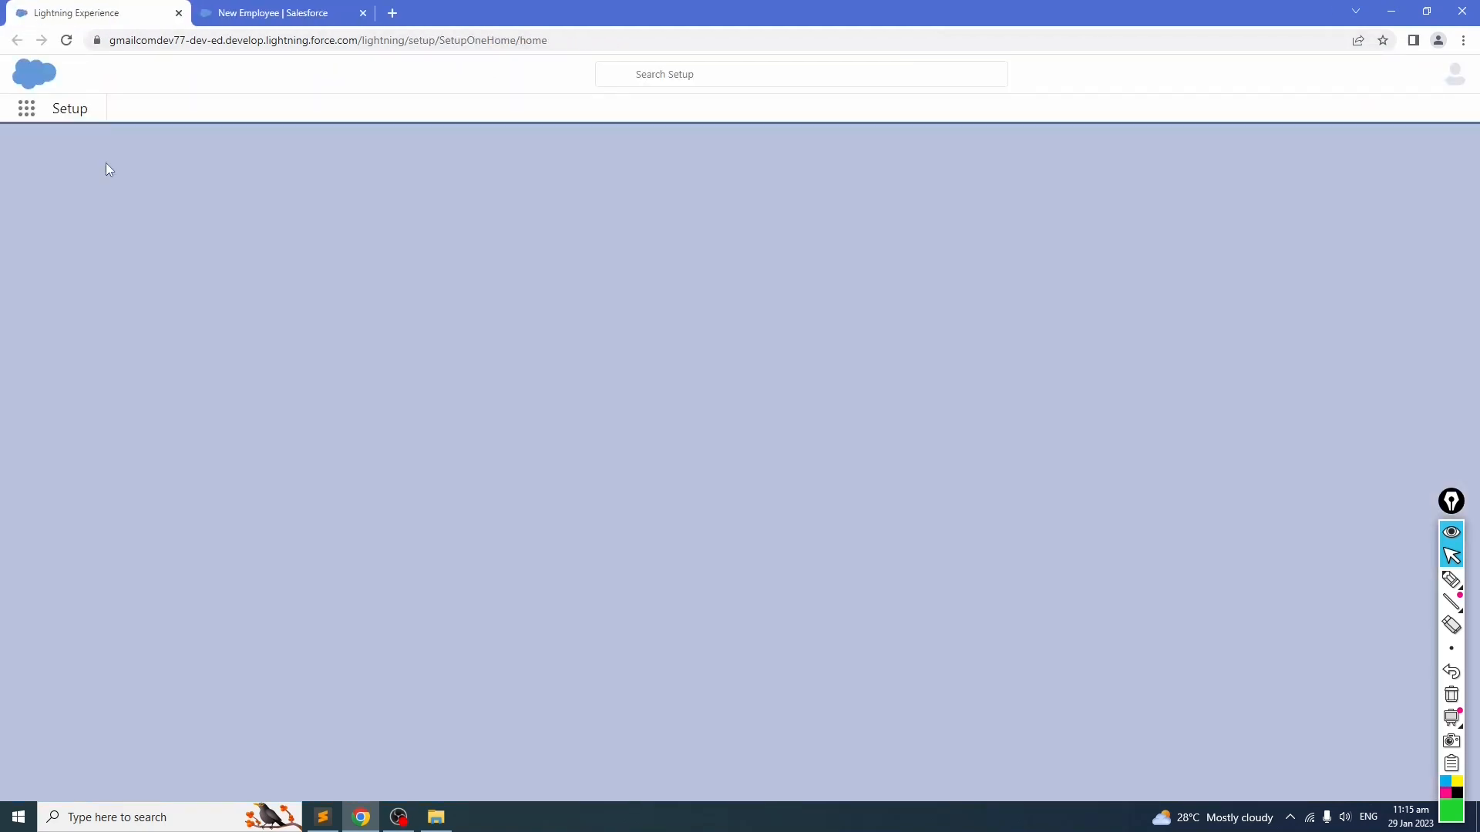
click(273, 13)
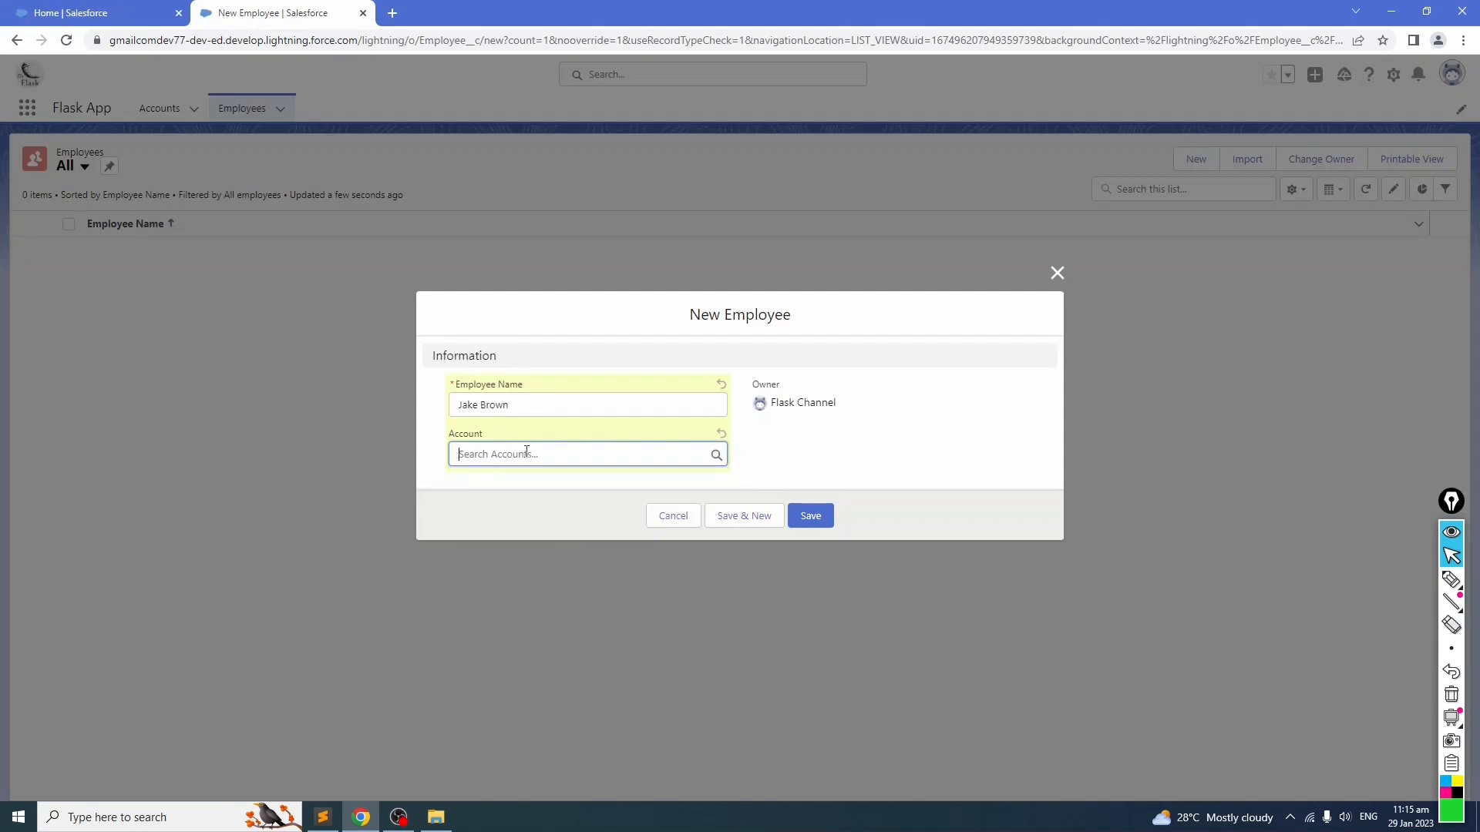
click(84, 14)
click(197, 110)
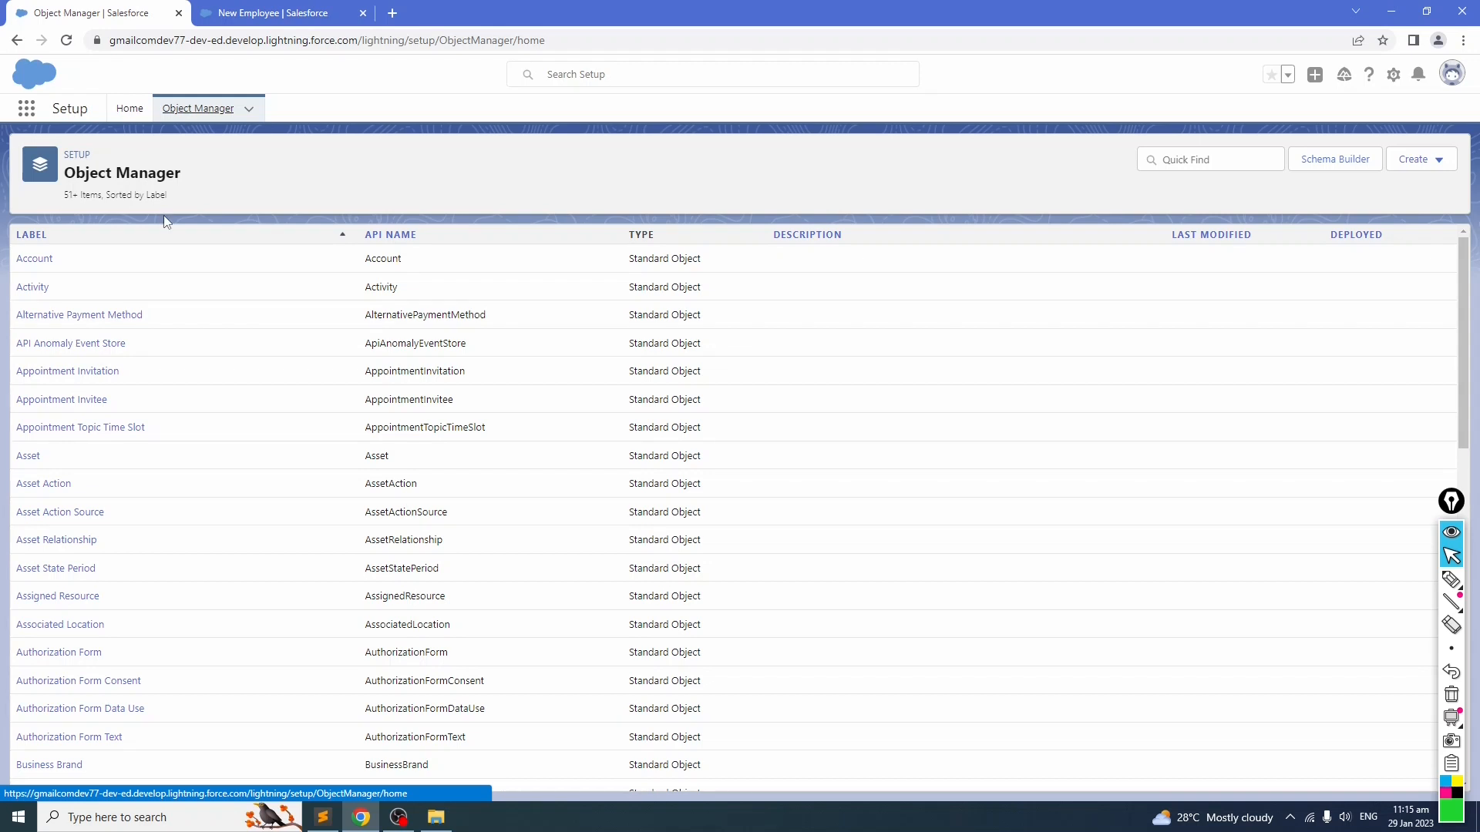
click(1225, 158)
text(employee)
click(62, 265)
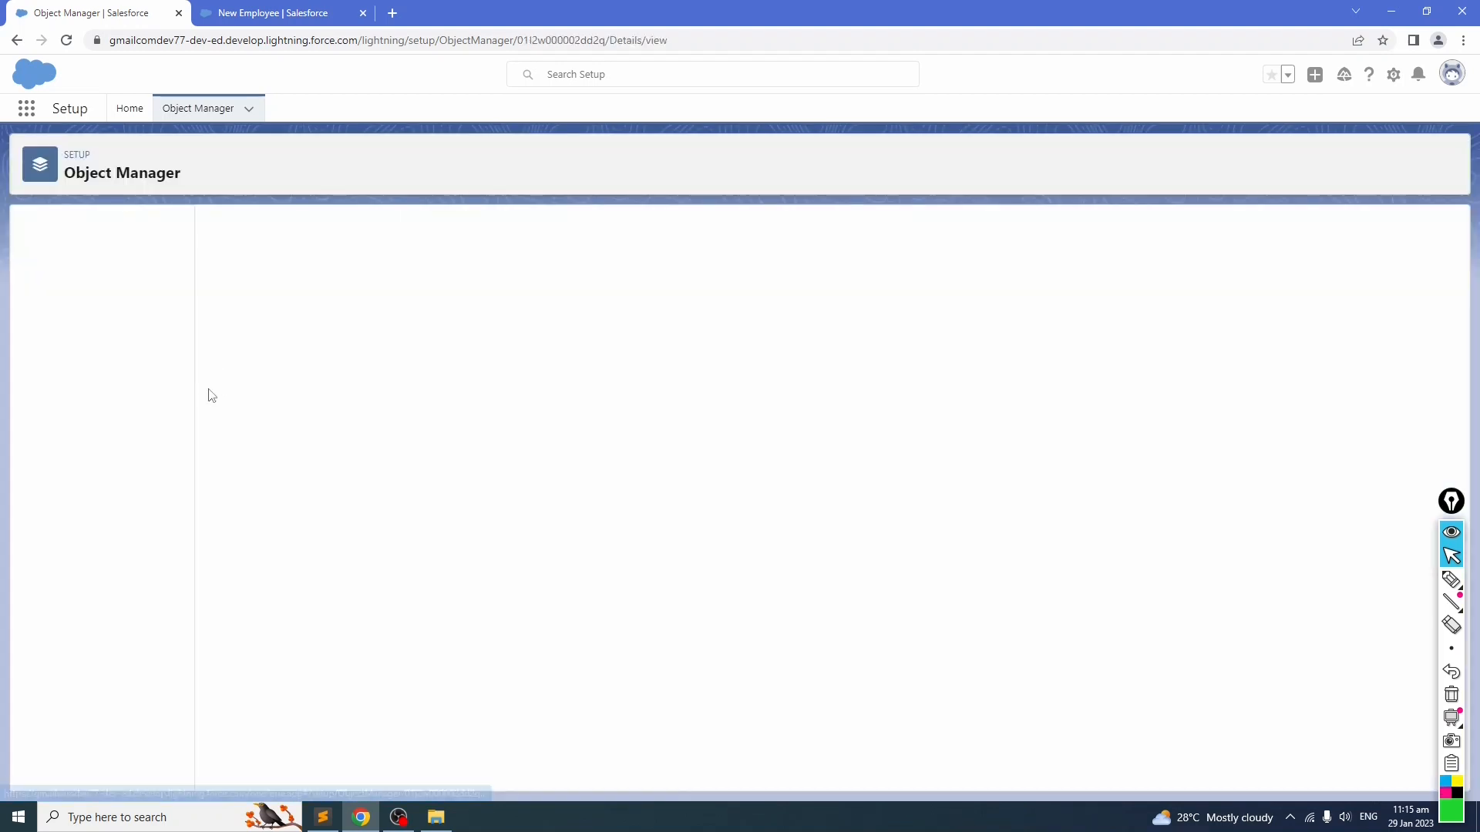
click(79, 263)
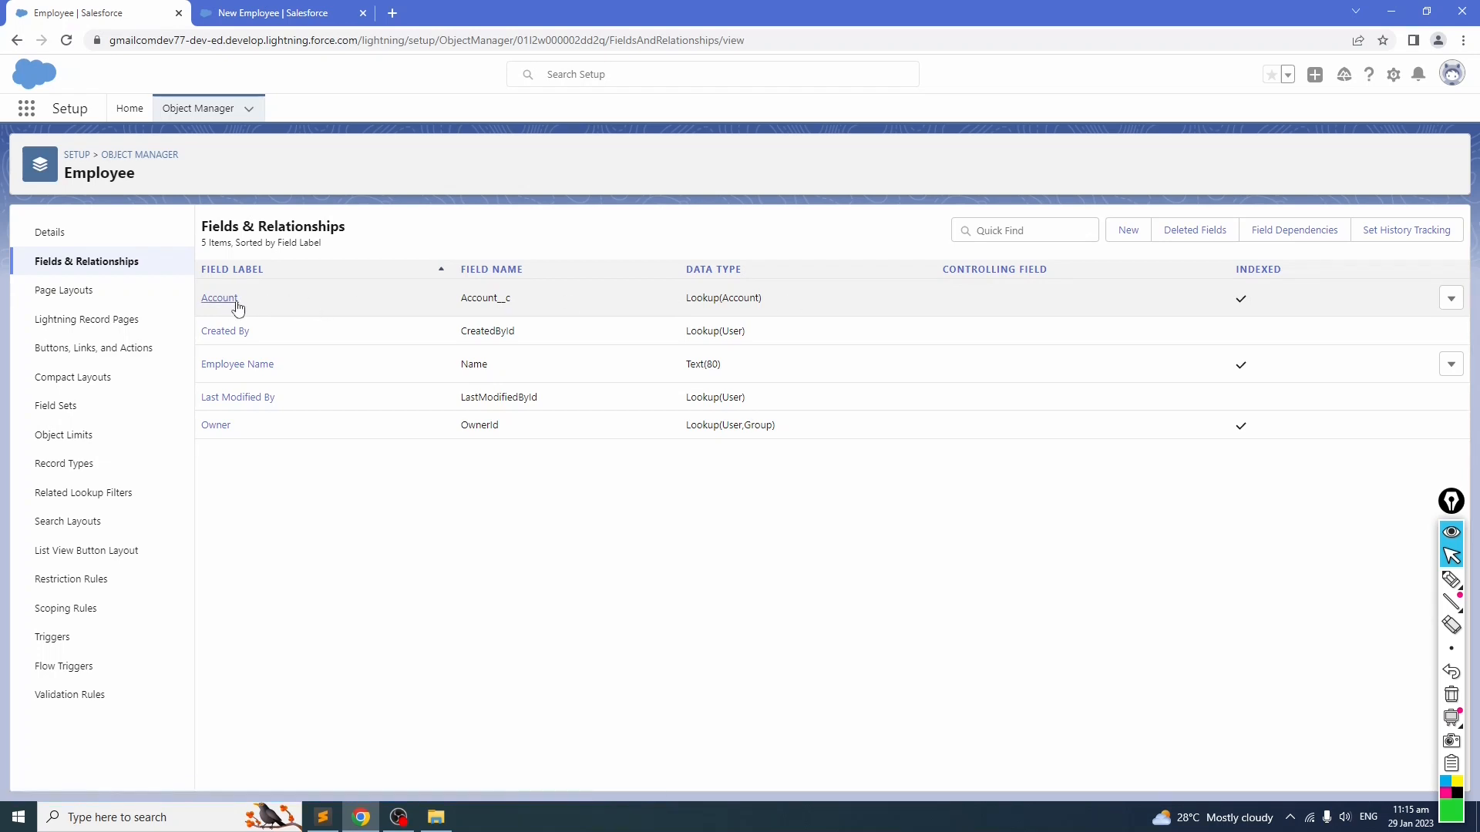
Step: Start a new custom field on Employee and read the Lookup Relationship data type description
click(1130, 231)
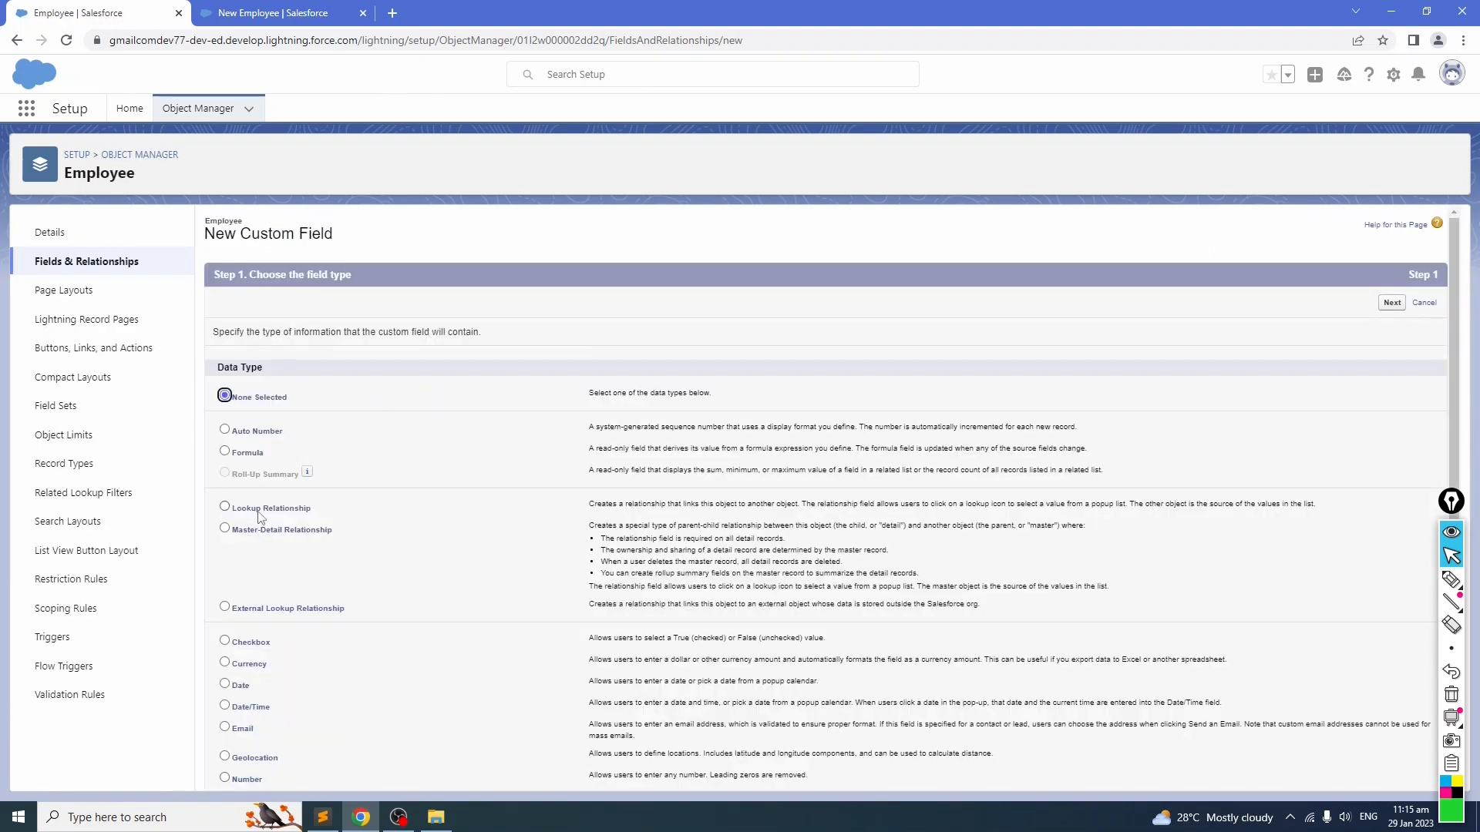
drag(589, 505, 1127, 505)
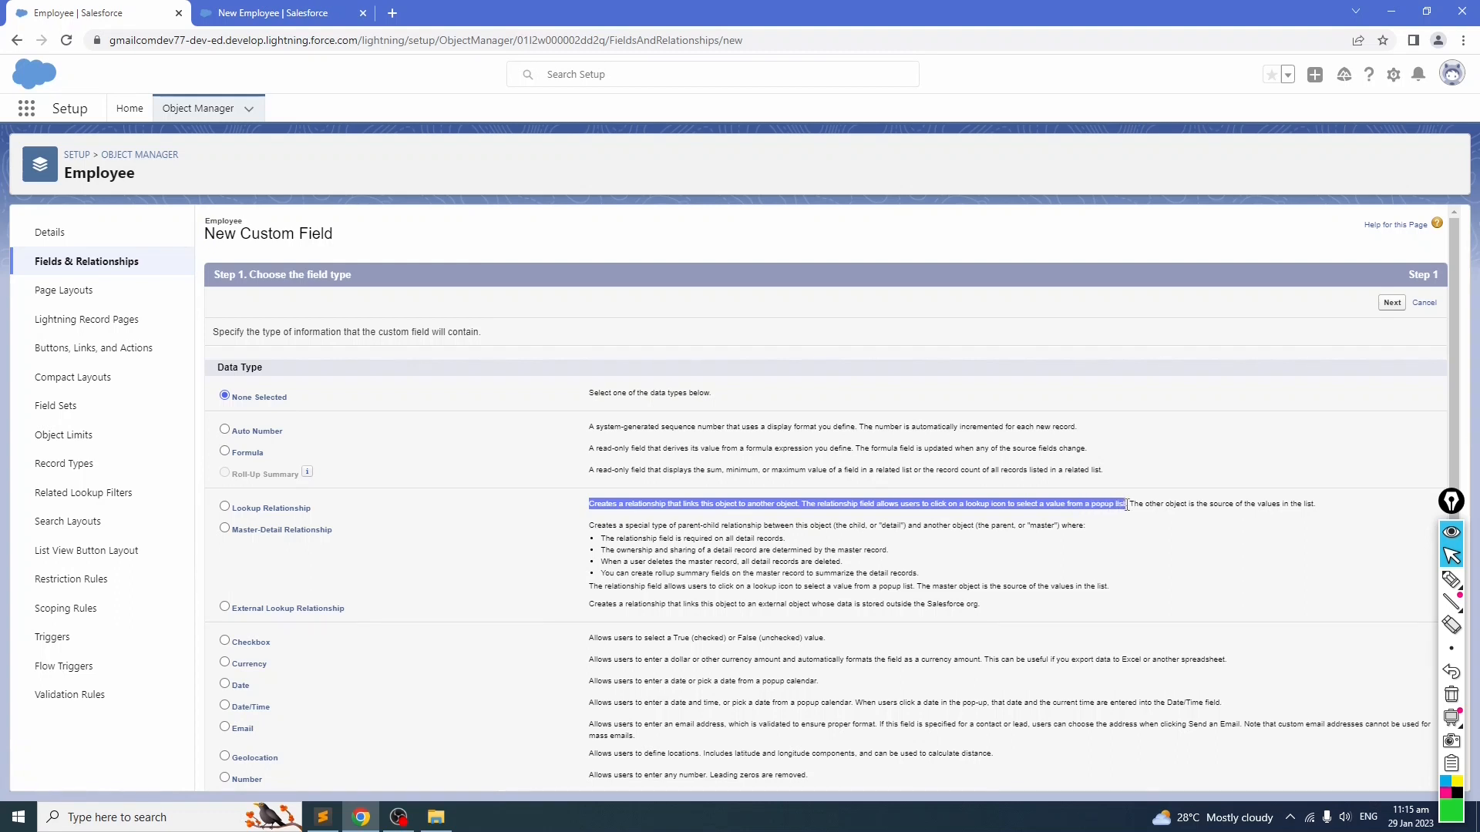
Step: Return to the New Employee form and open the Account lookup options
click(293, 13)
click(498, 455)
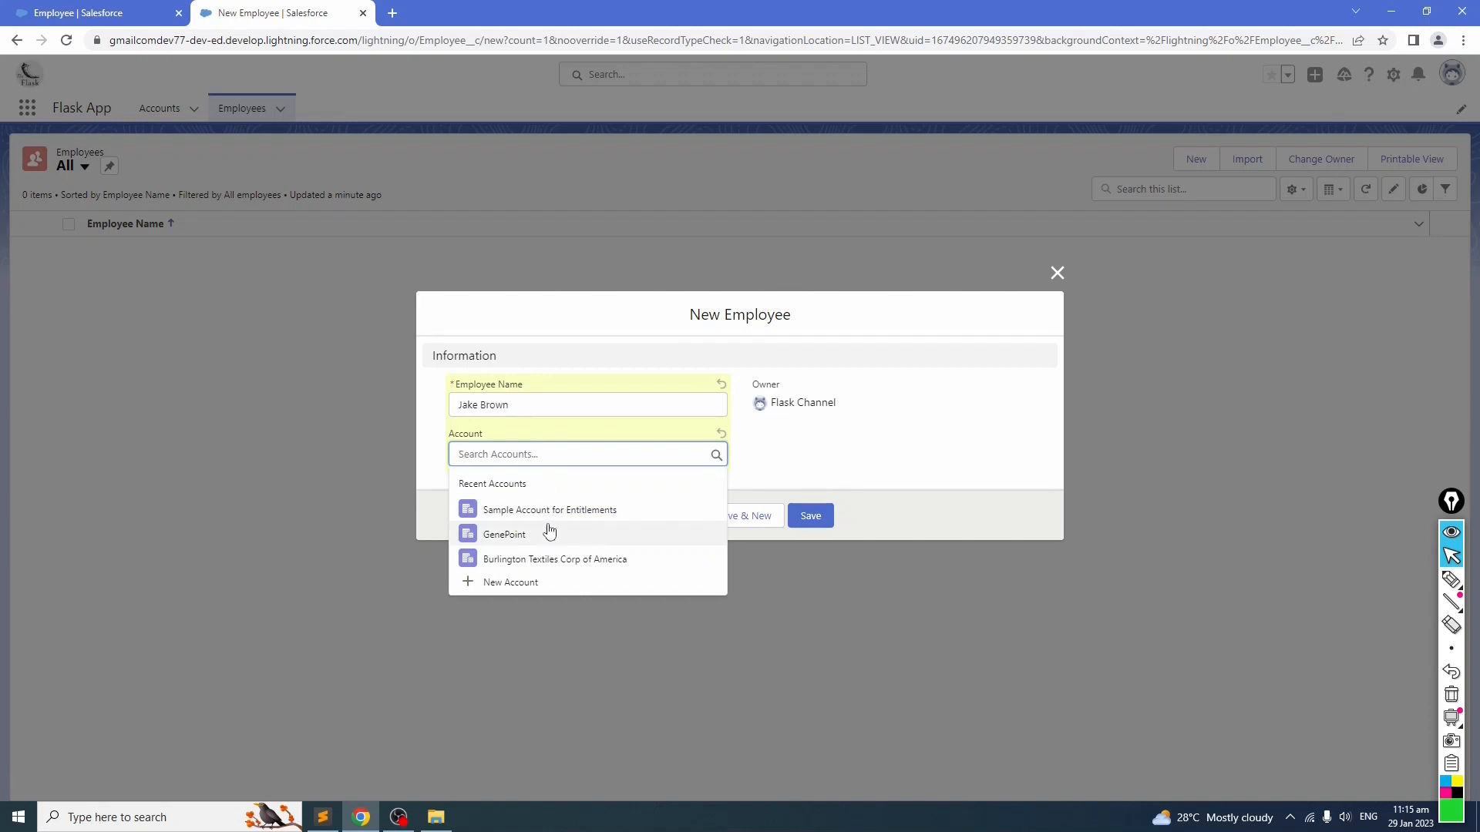
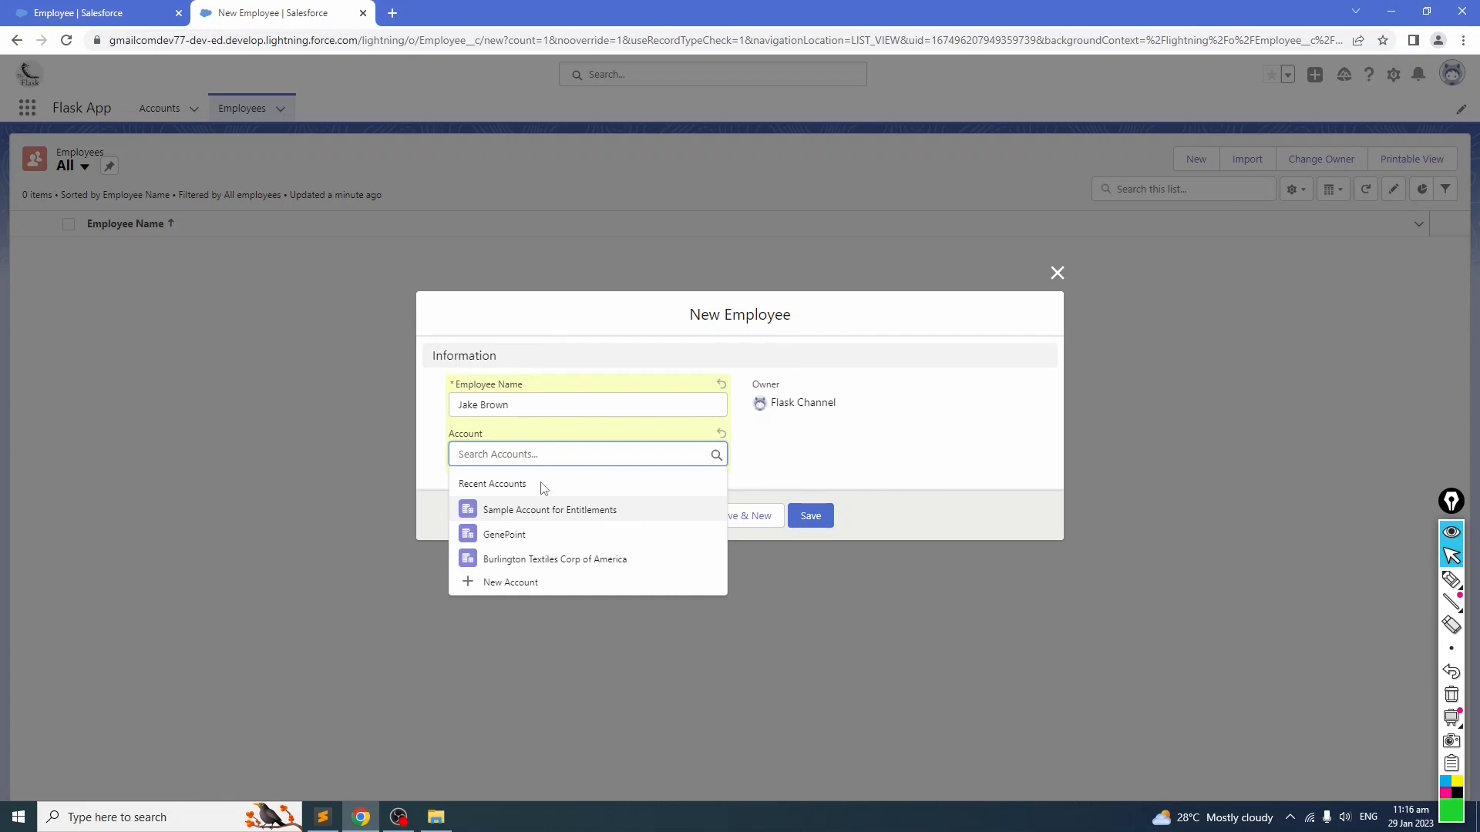
click(507, 539)
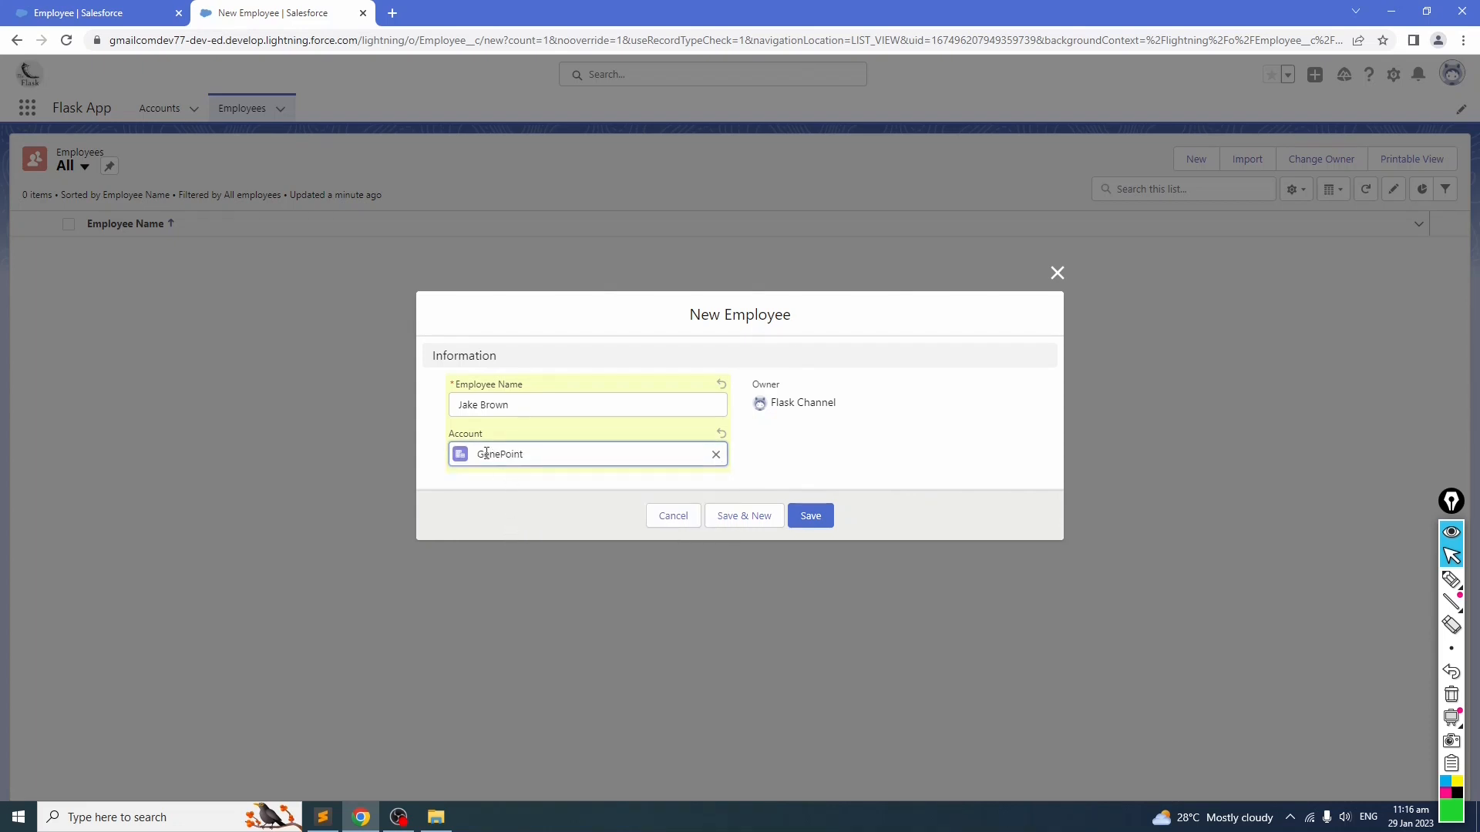
click(822, 521)
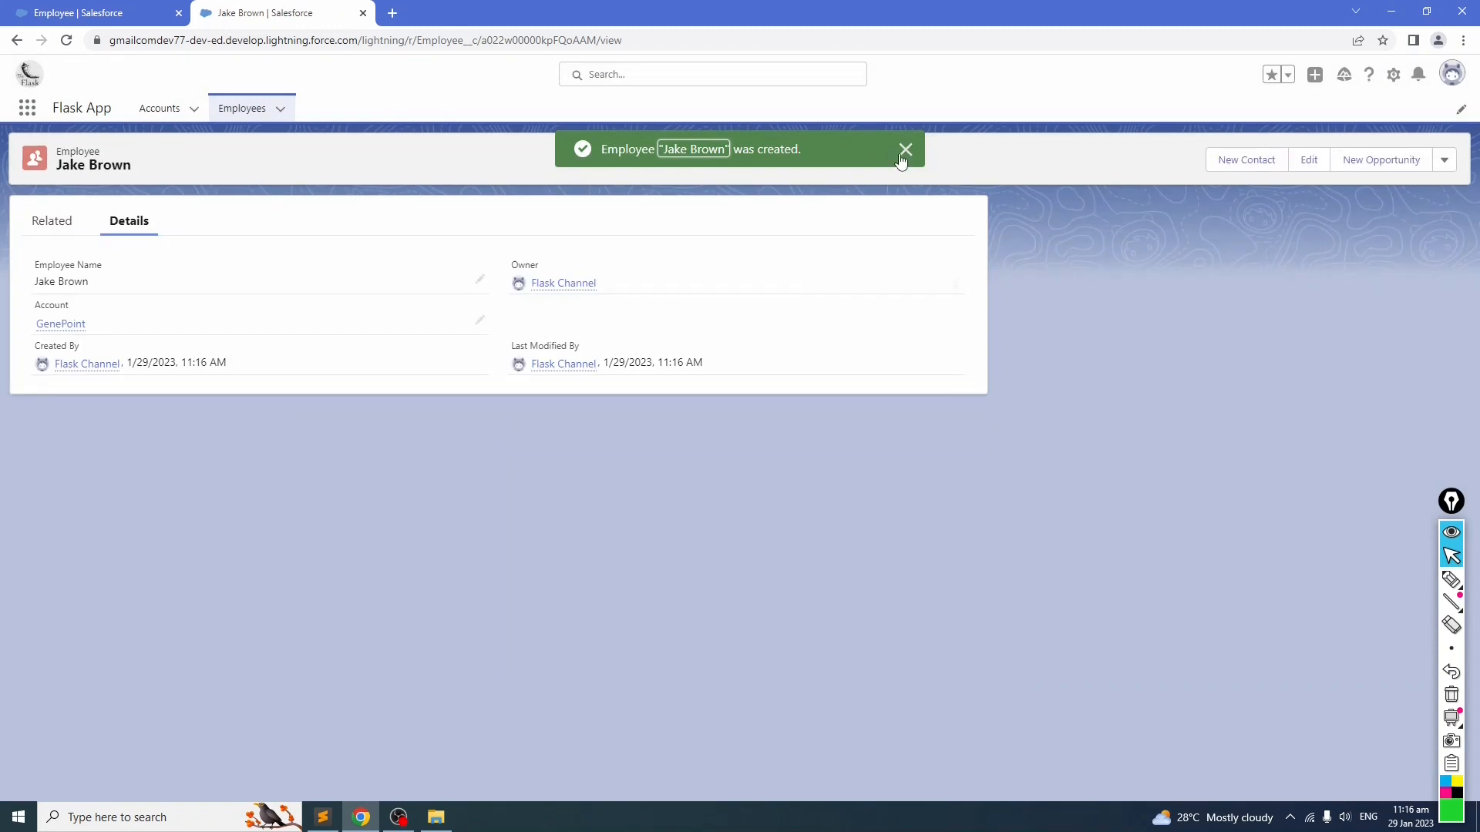
click(906, 147)
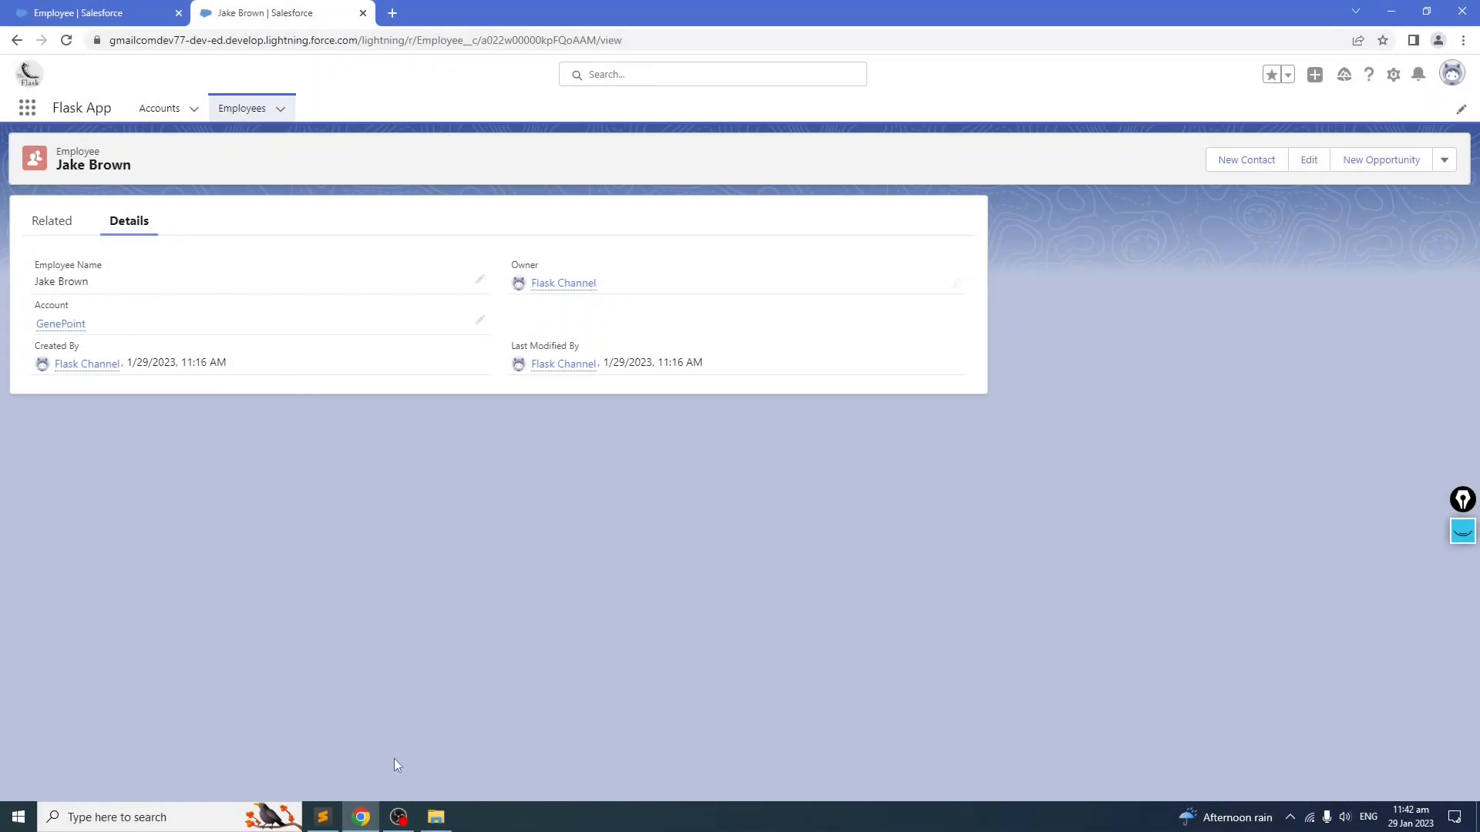
Step: Check the Age field's data type in the field notes and start a new Number custom field on Employee
click(323, 820)
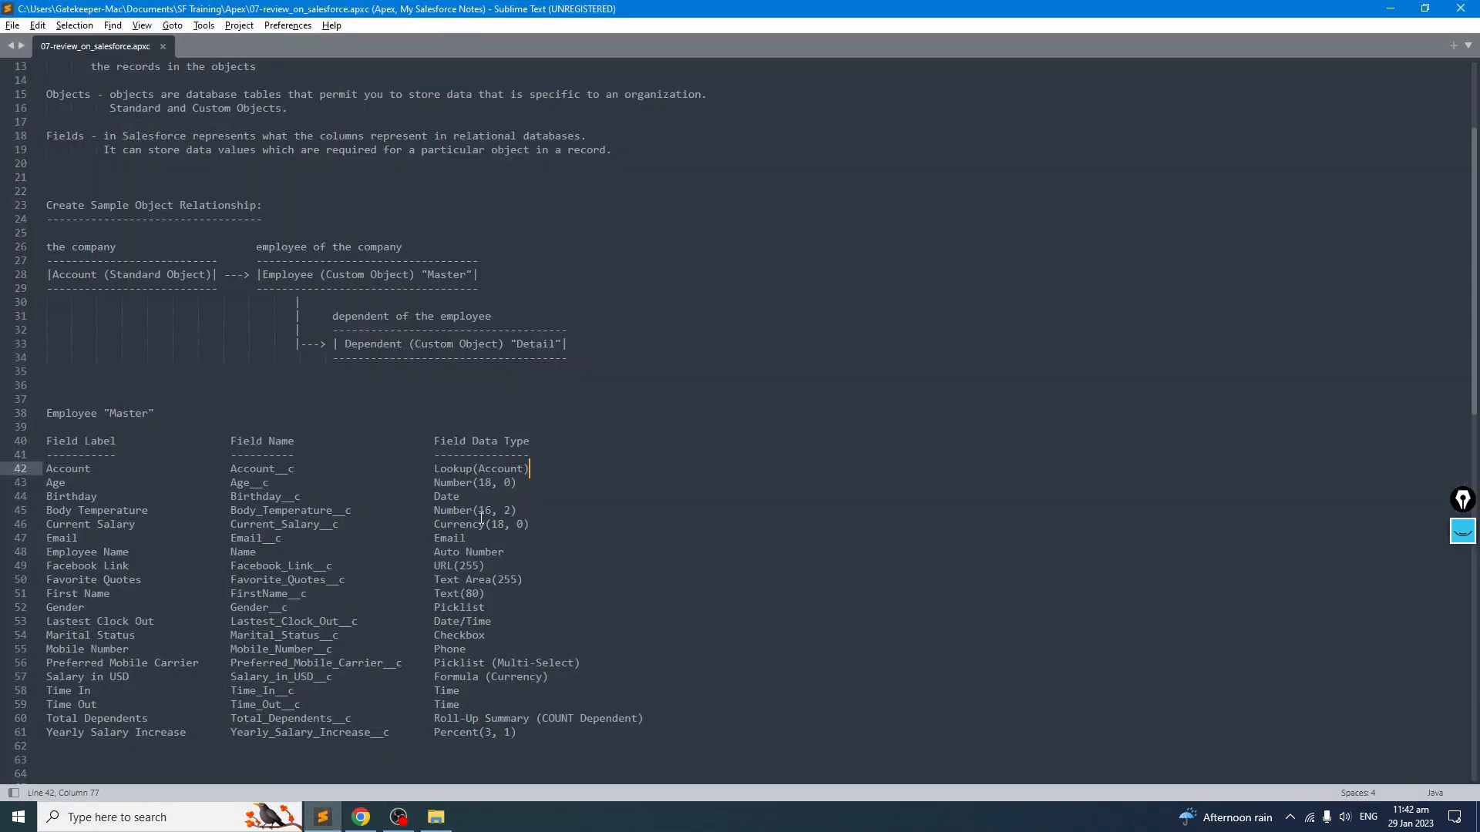
scroll(260, 460, down, 2)
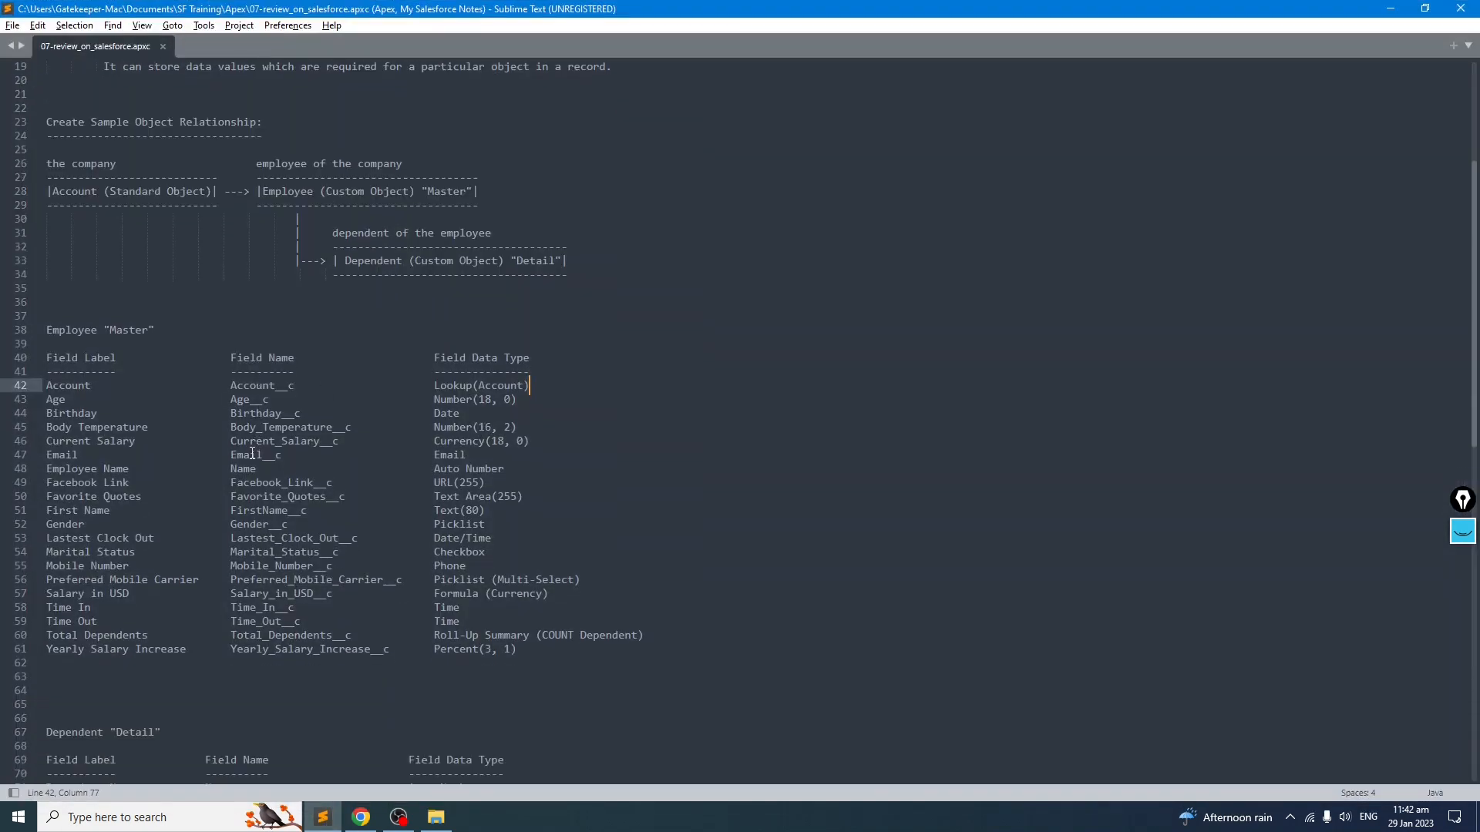
click(541, 403)
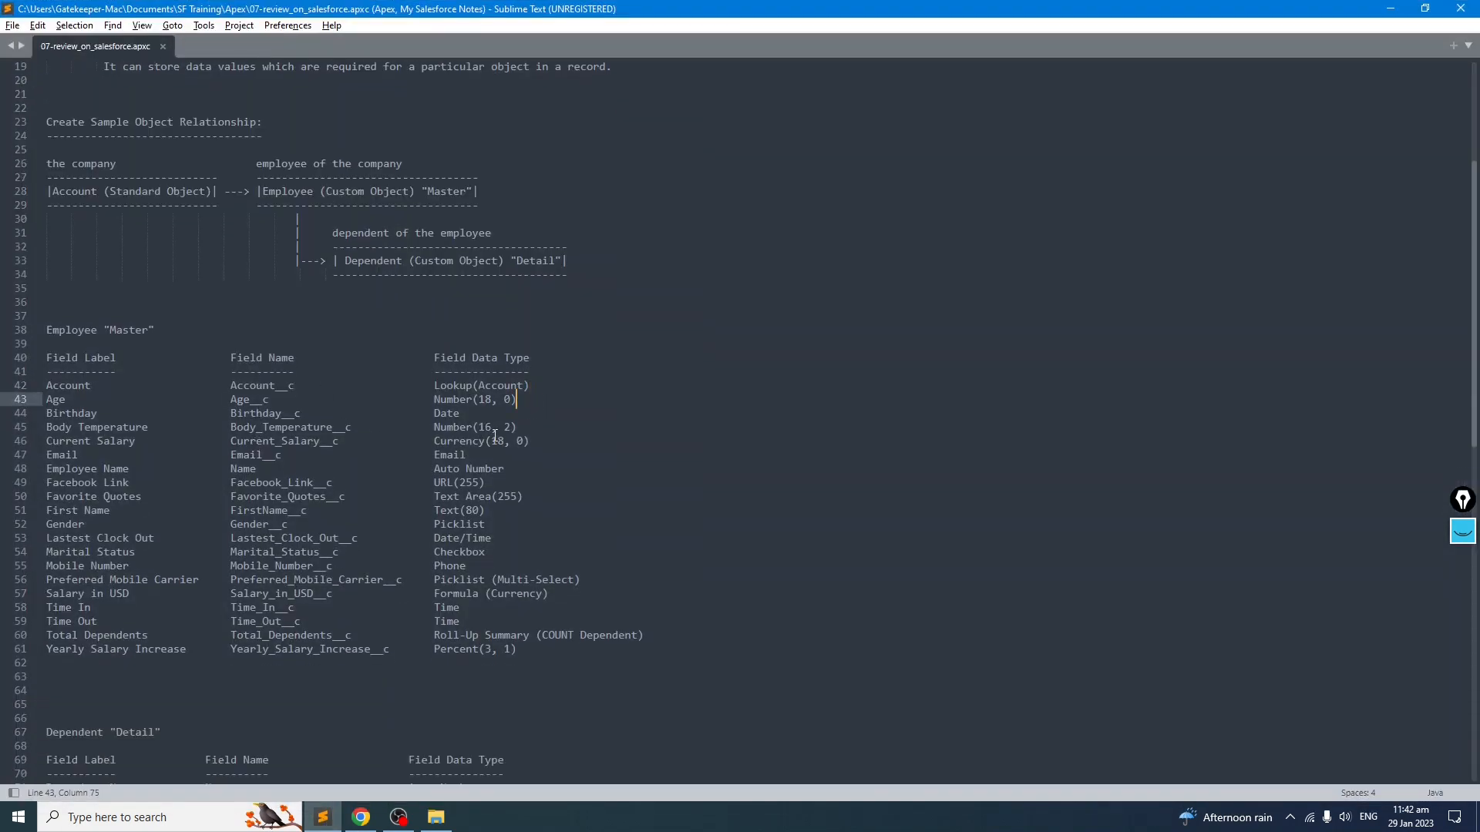
click(1389, 10)
click(100, 13)
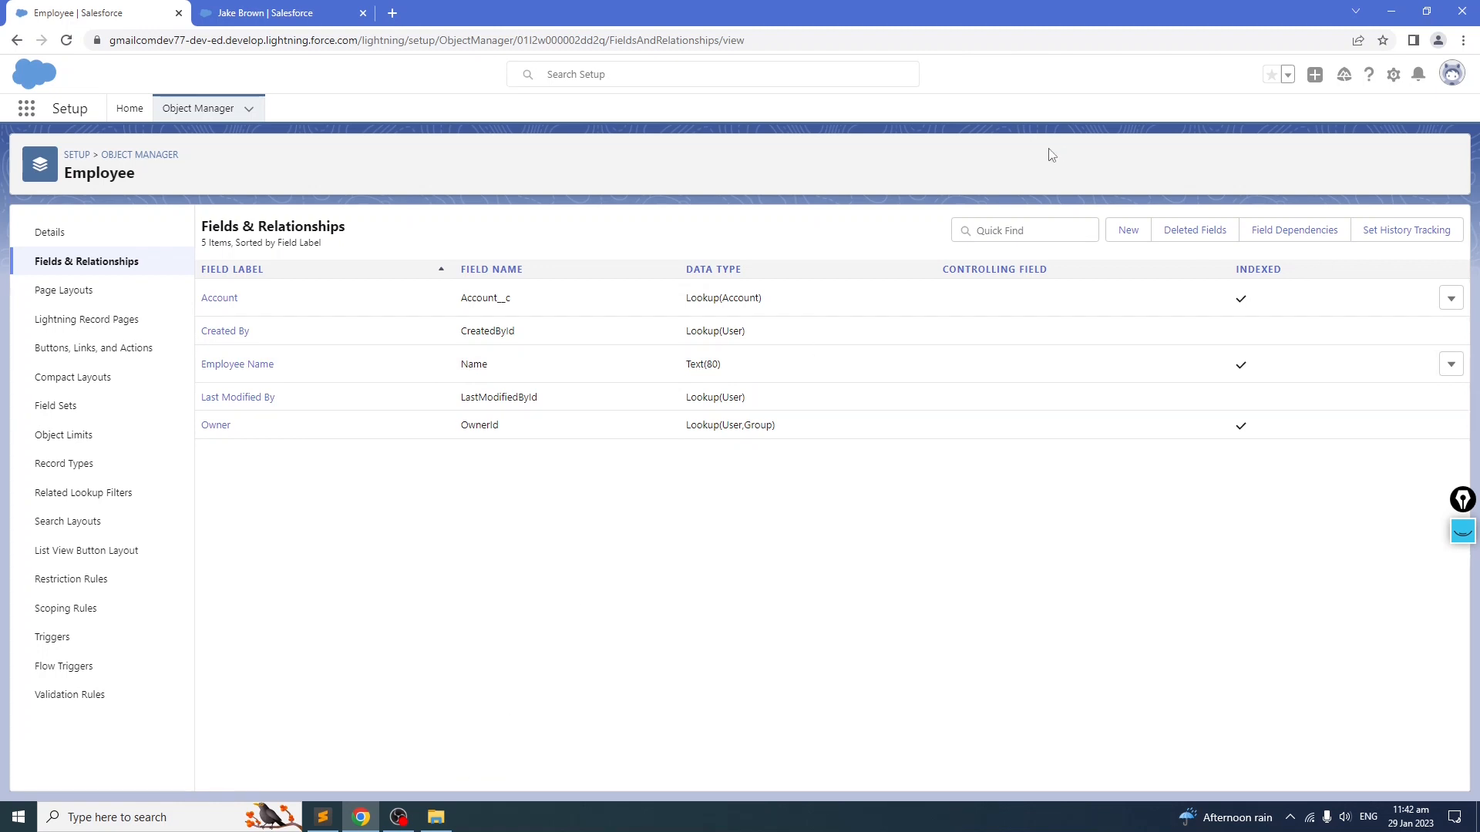
click(1128, 230)
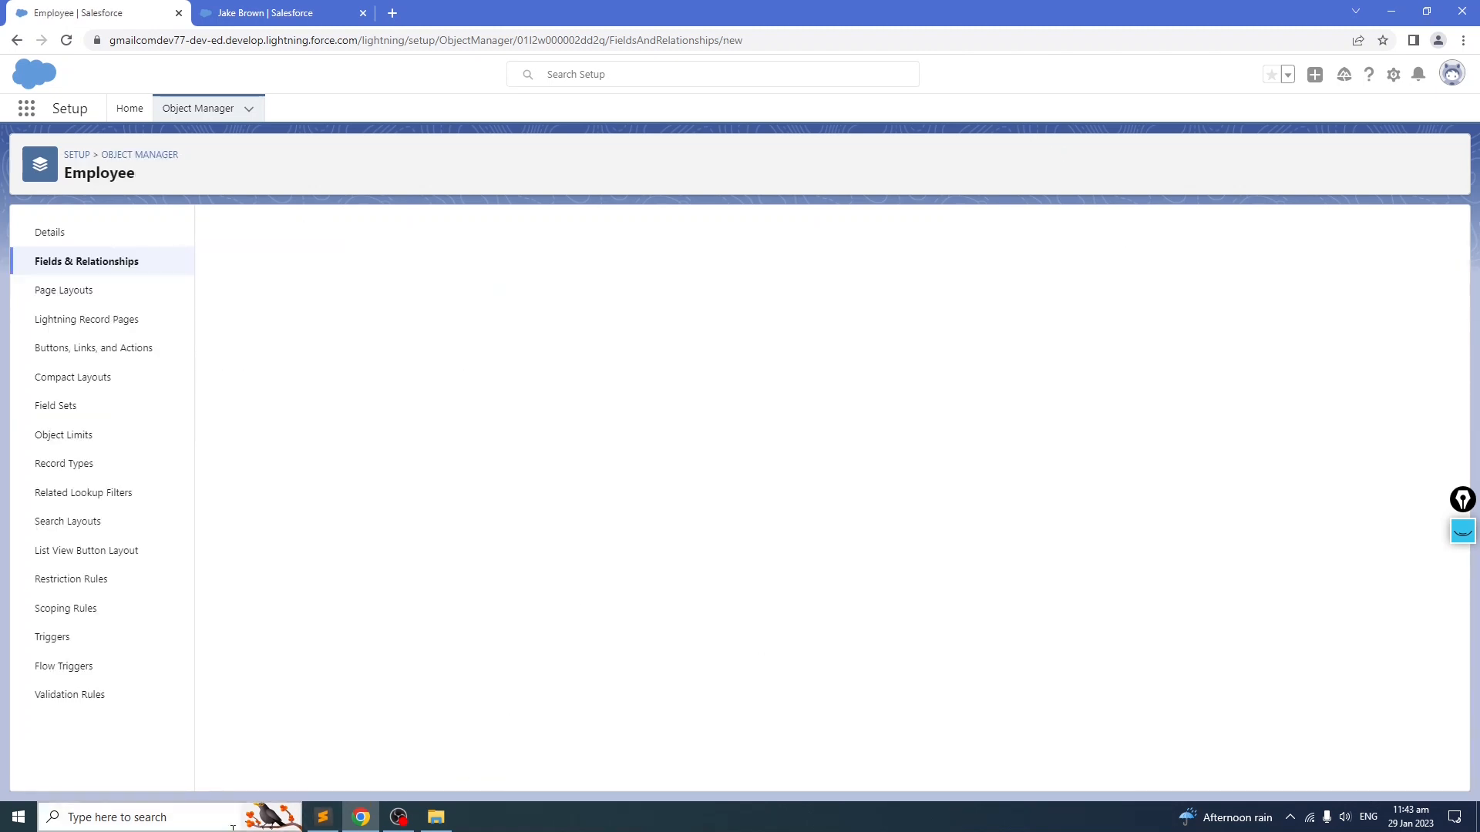
click(323, 821)
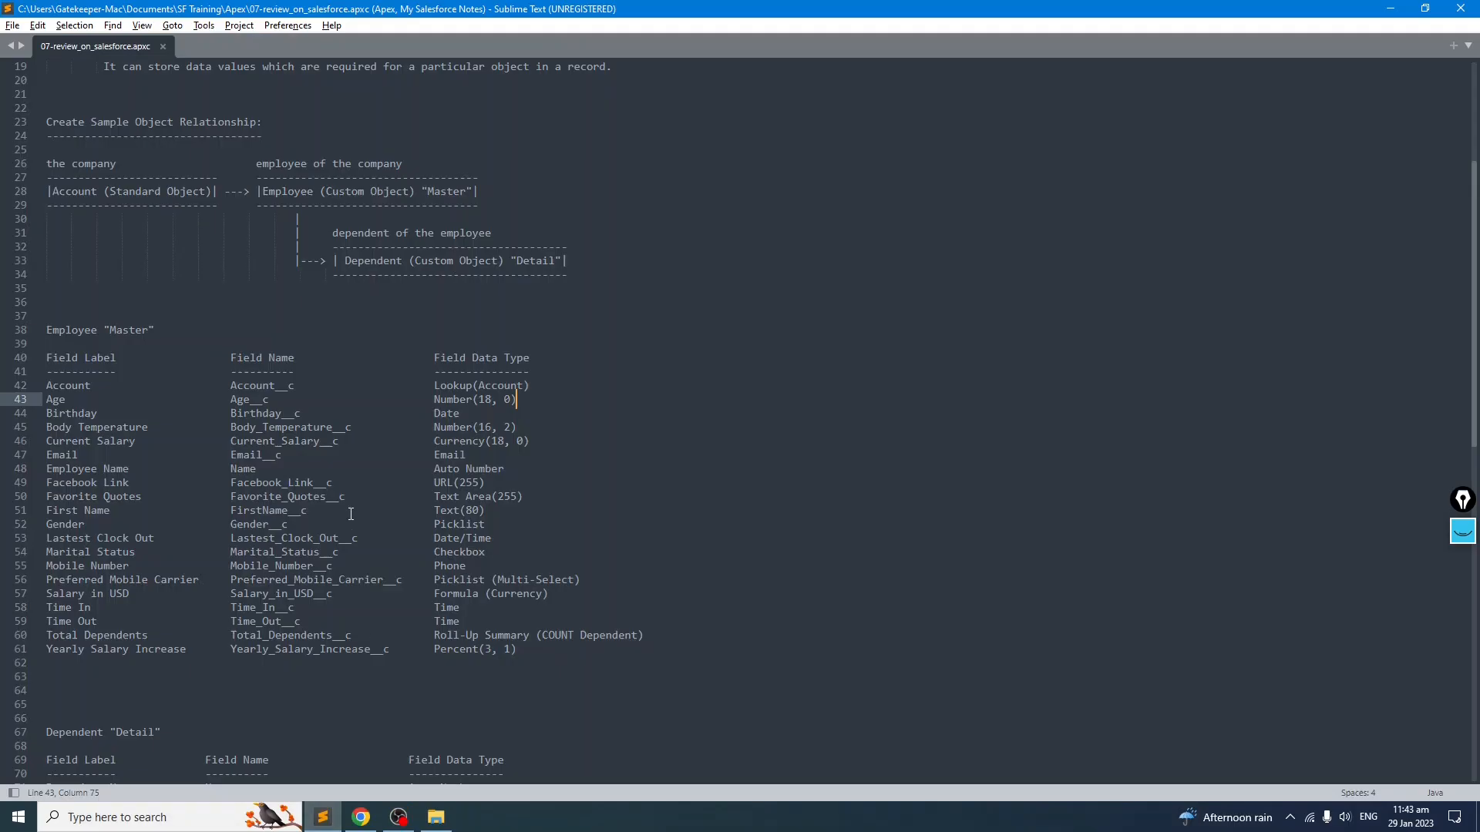
drag(549, 398, 415, 400)
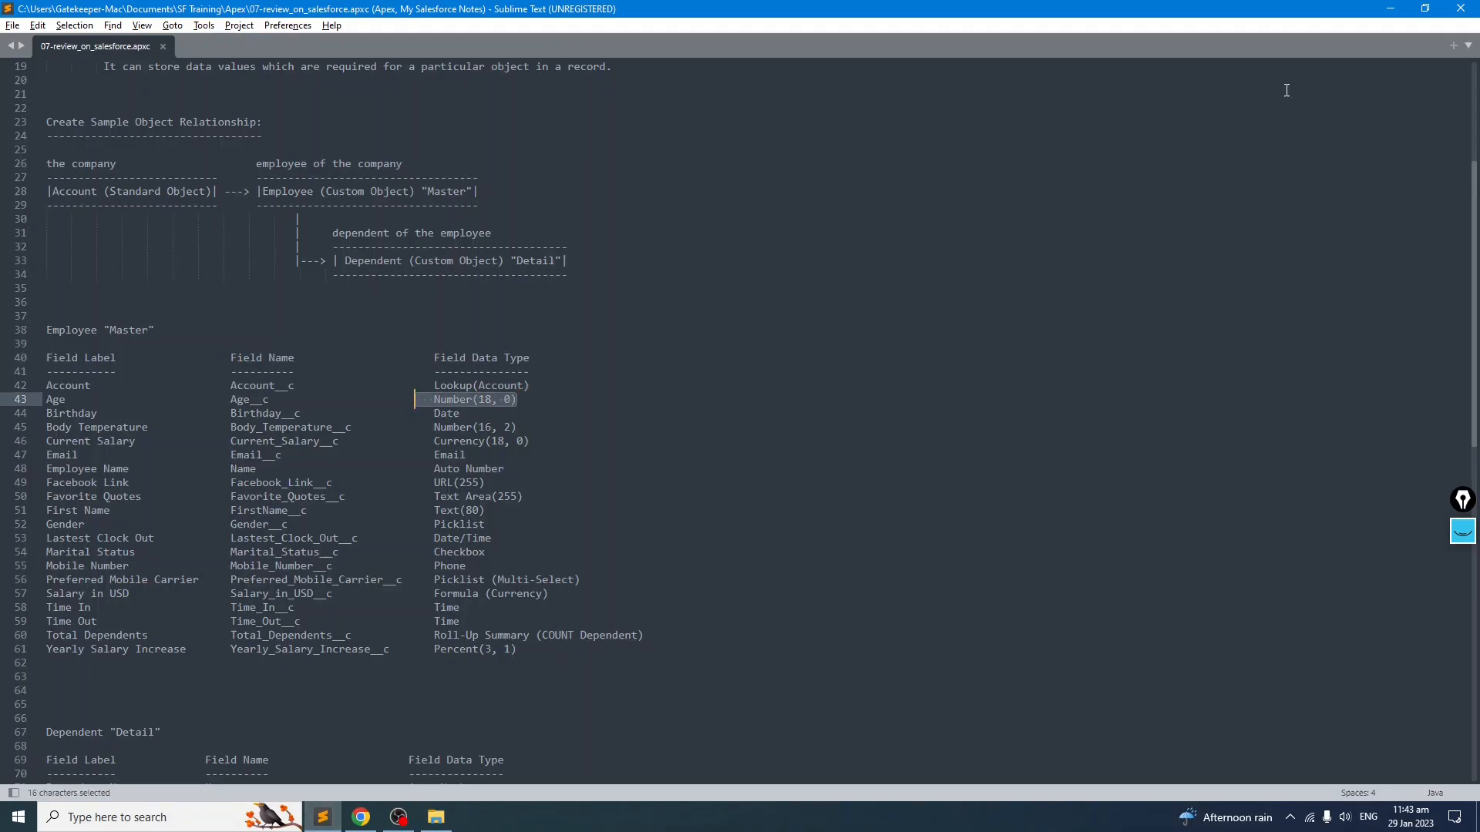
click(1392, 11)
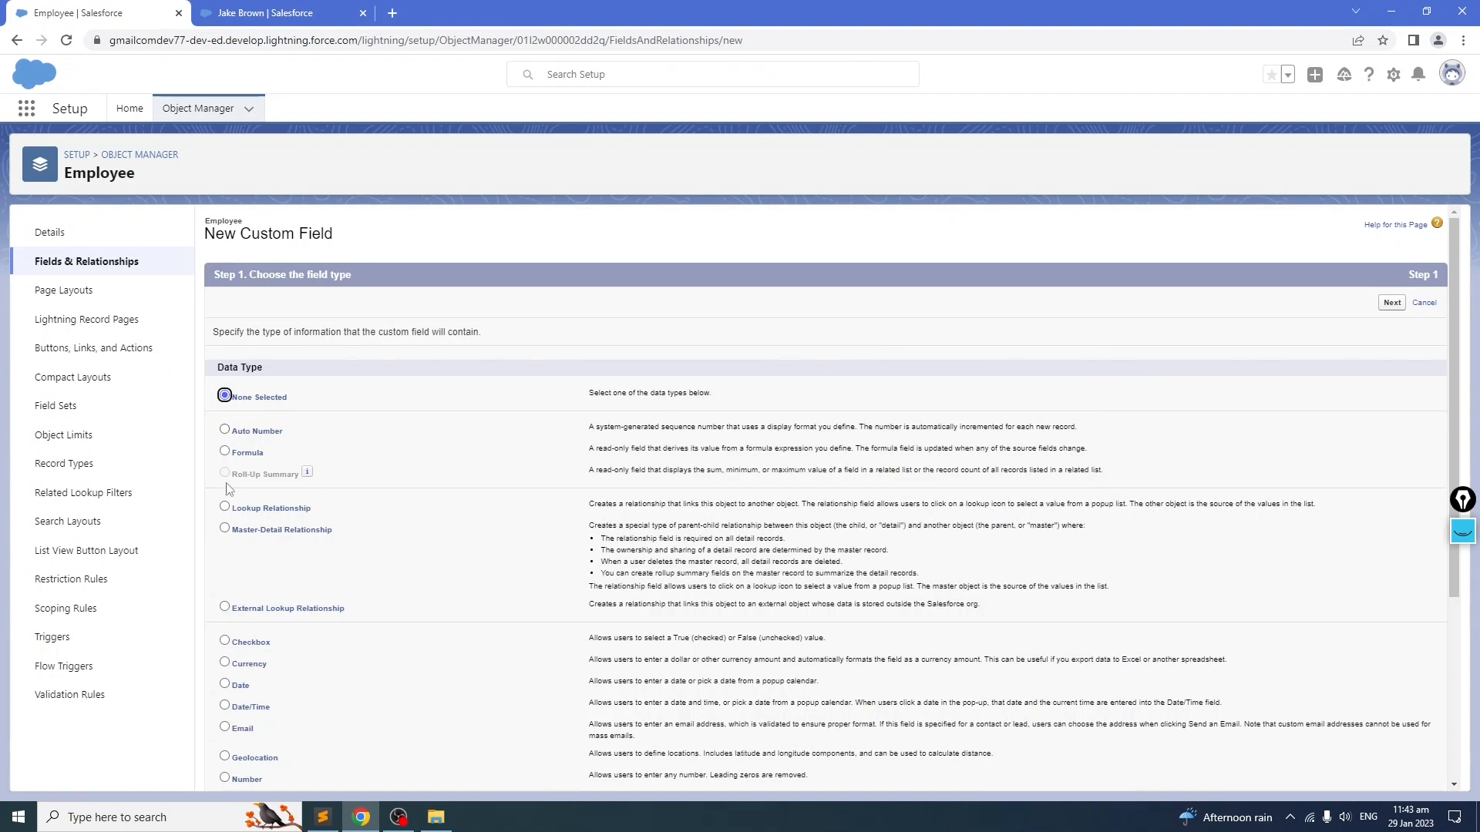
scroll(389, 501, down, 3)
scroll(334, 492, down, 1)
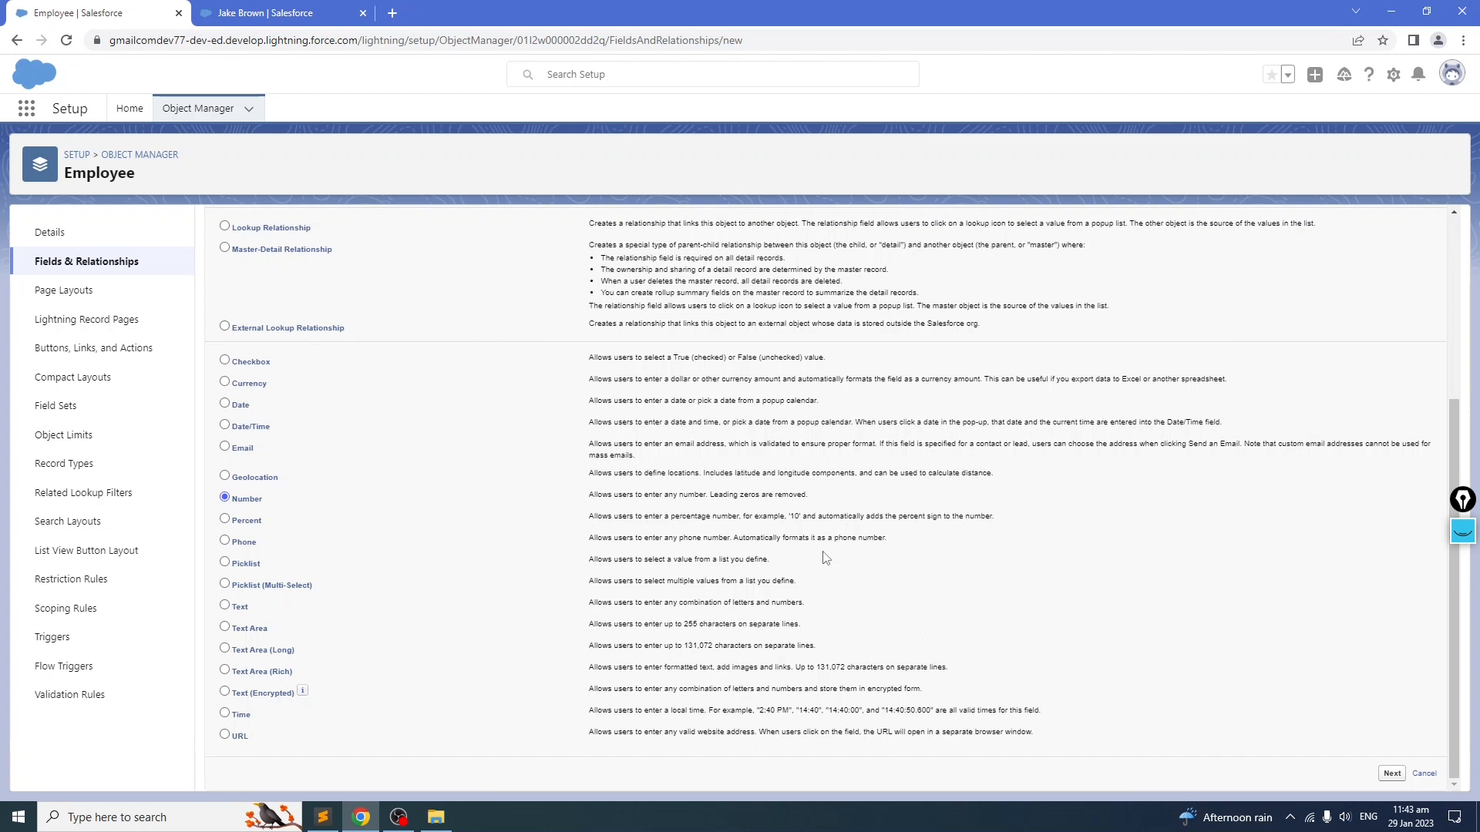
scroll(825, 557, up, 5)
click(1392, 303)
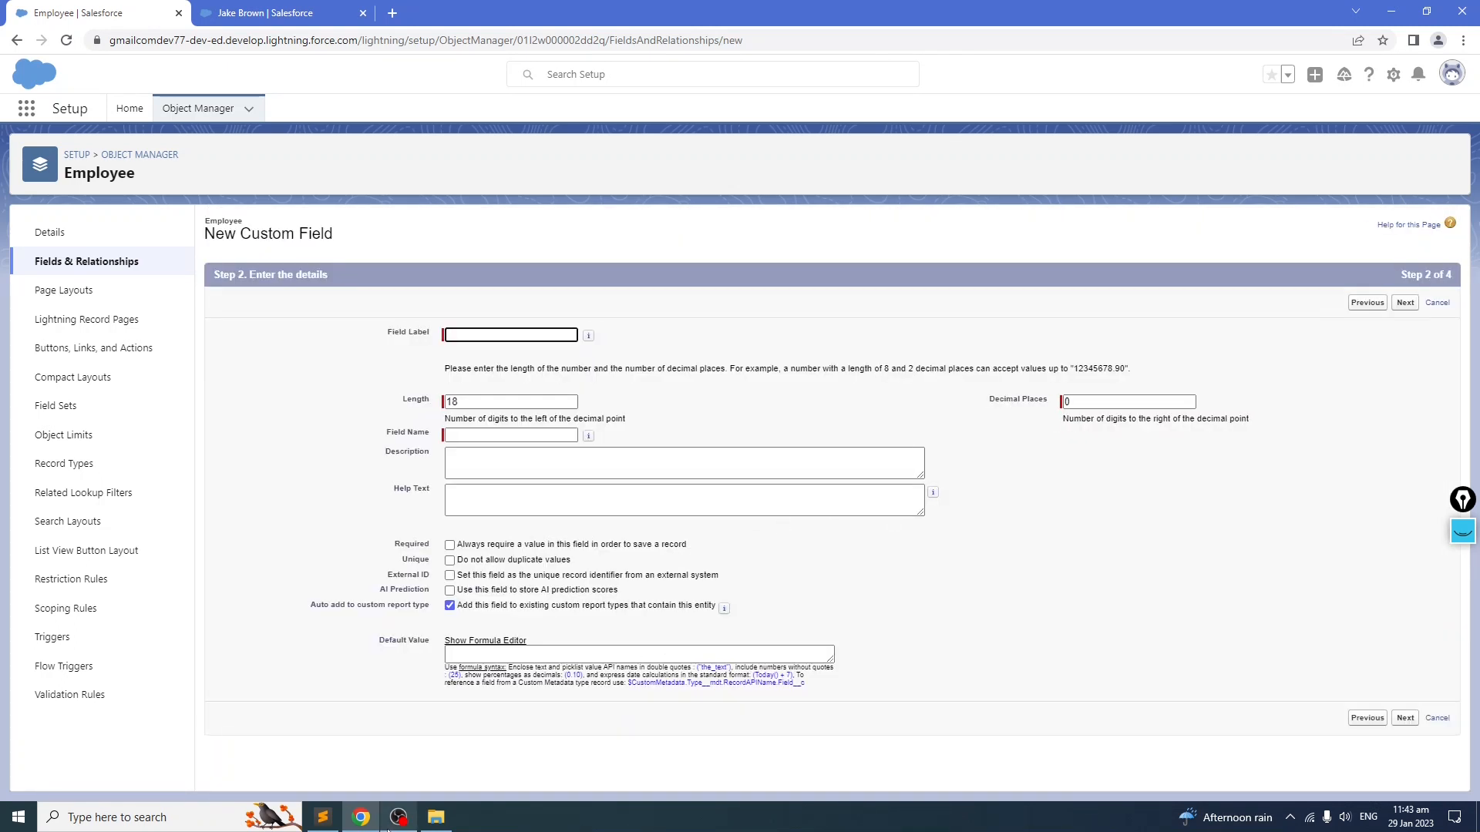
Step: Create the Age number field with length 18 and 0 decimal places, keeping default field-level security
click(322, 817)
click(258, 441)
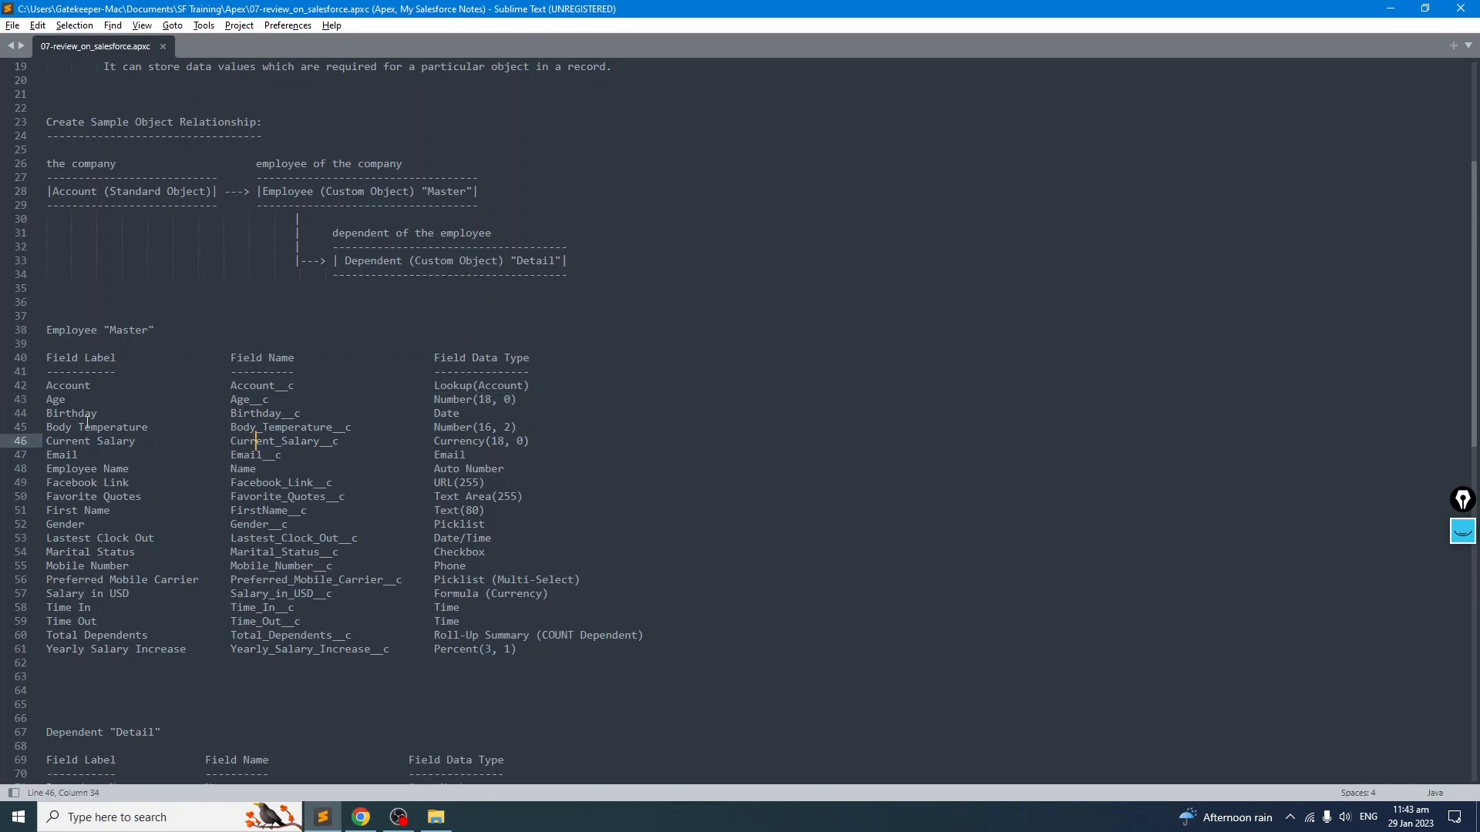
click(1390, 8)
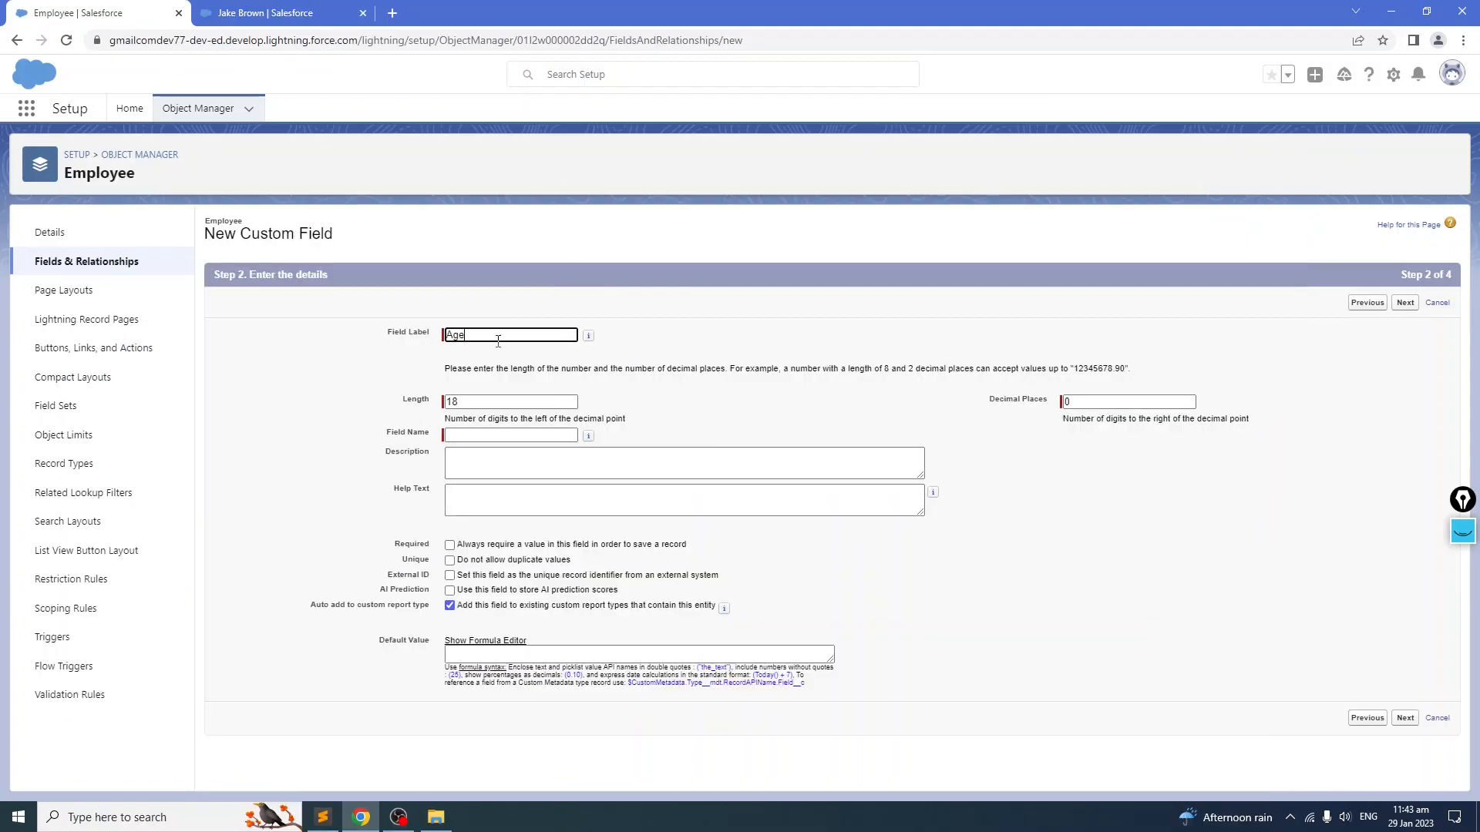
click(504, 436)
click(1067, 402)
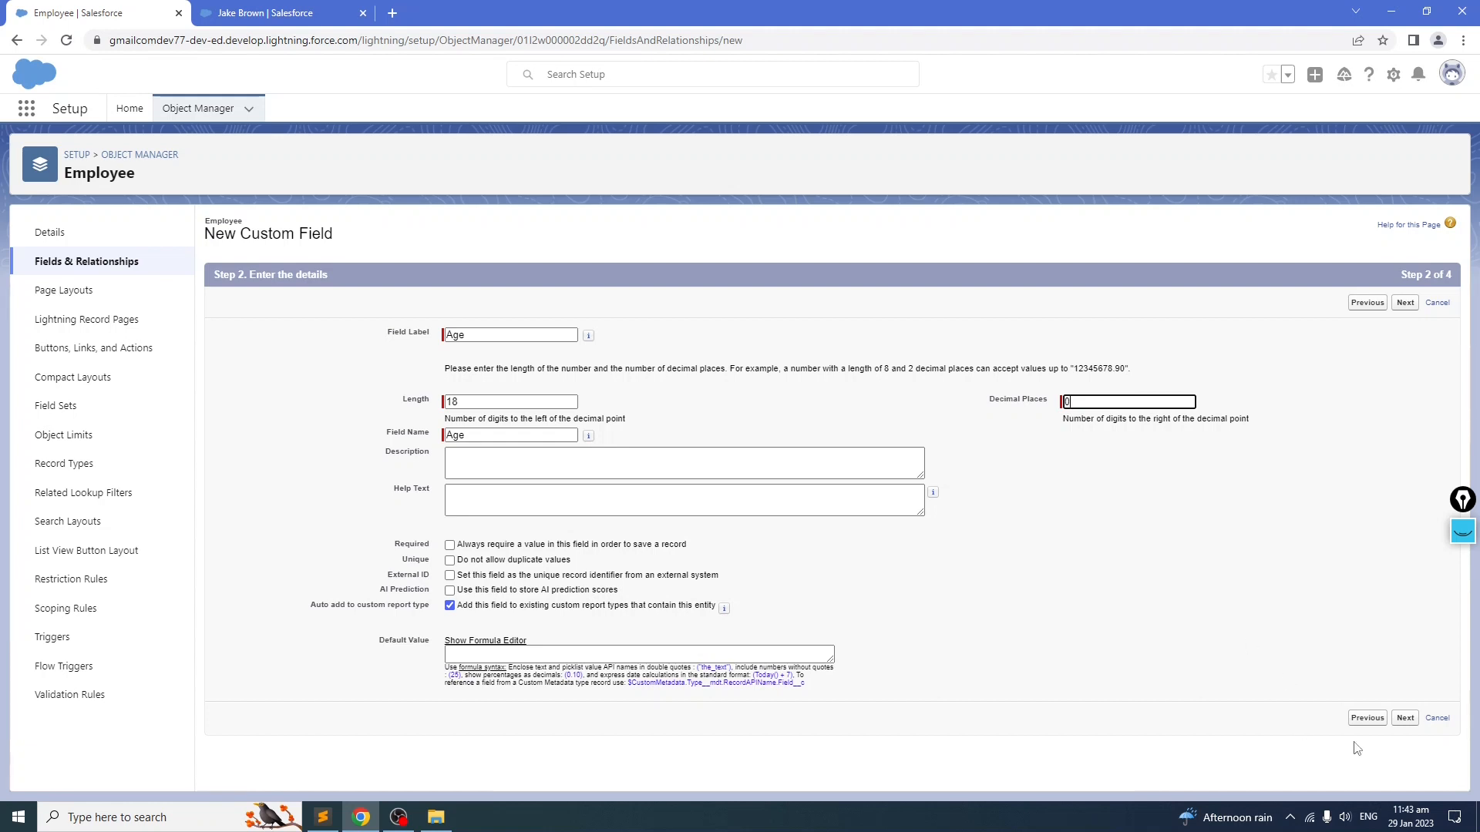
click(1405, 719)
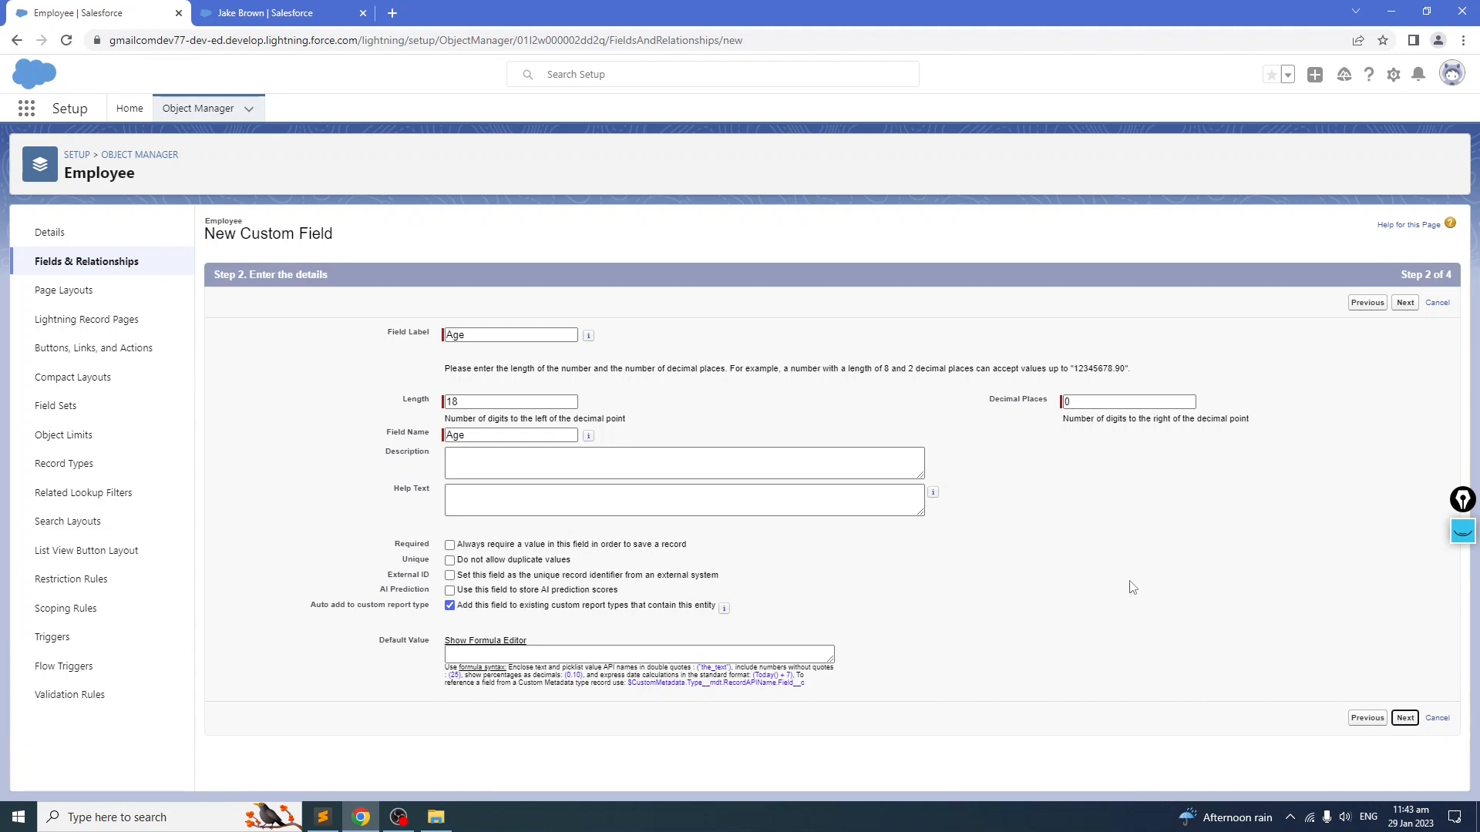
click(1402, 302)
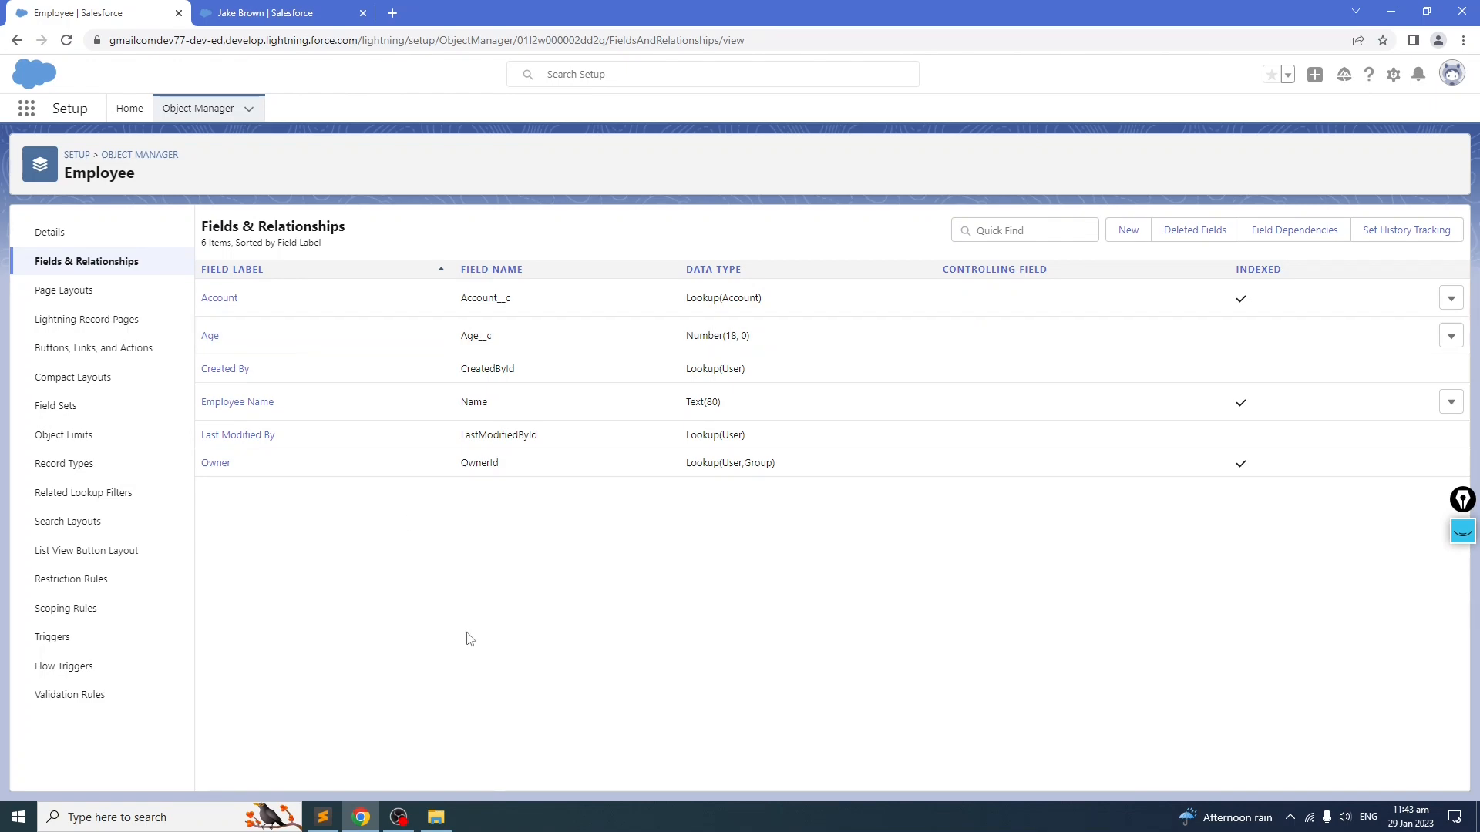
Step: Check the Birthday field in the notes and start a new Date custom field on Employee
key(alt+Tab)
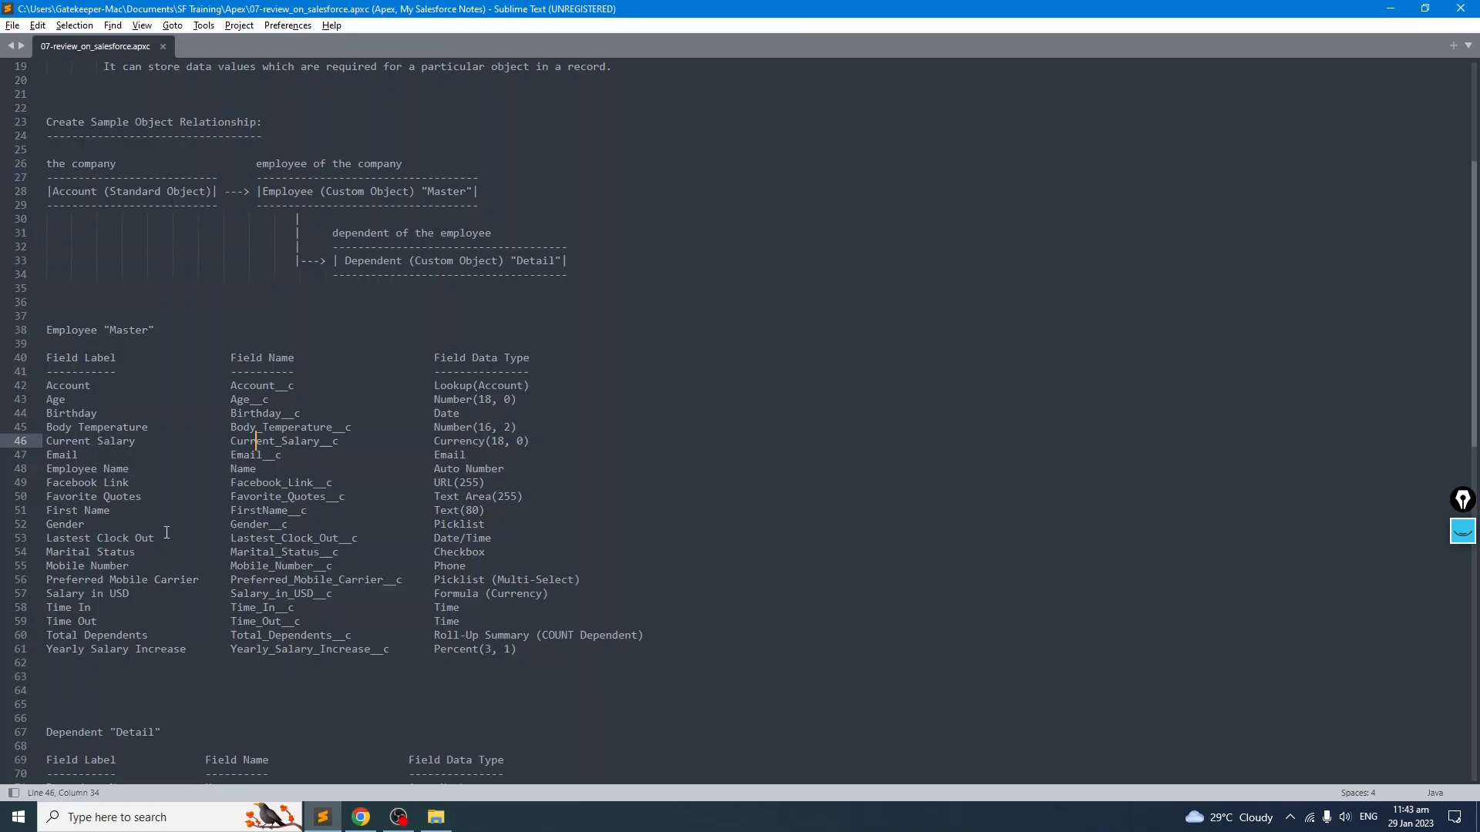
drag(460, 413, 38, 413)
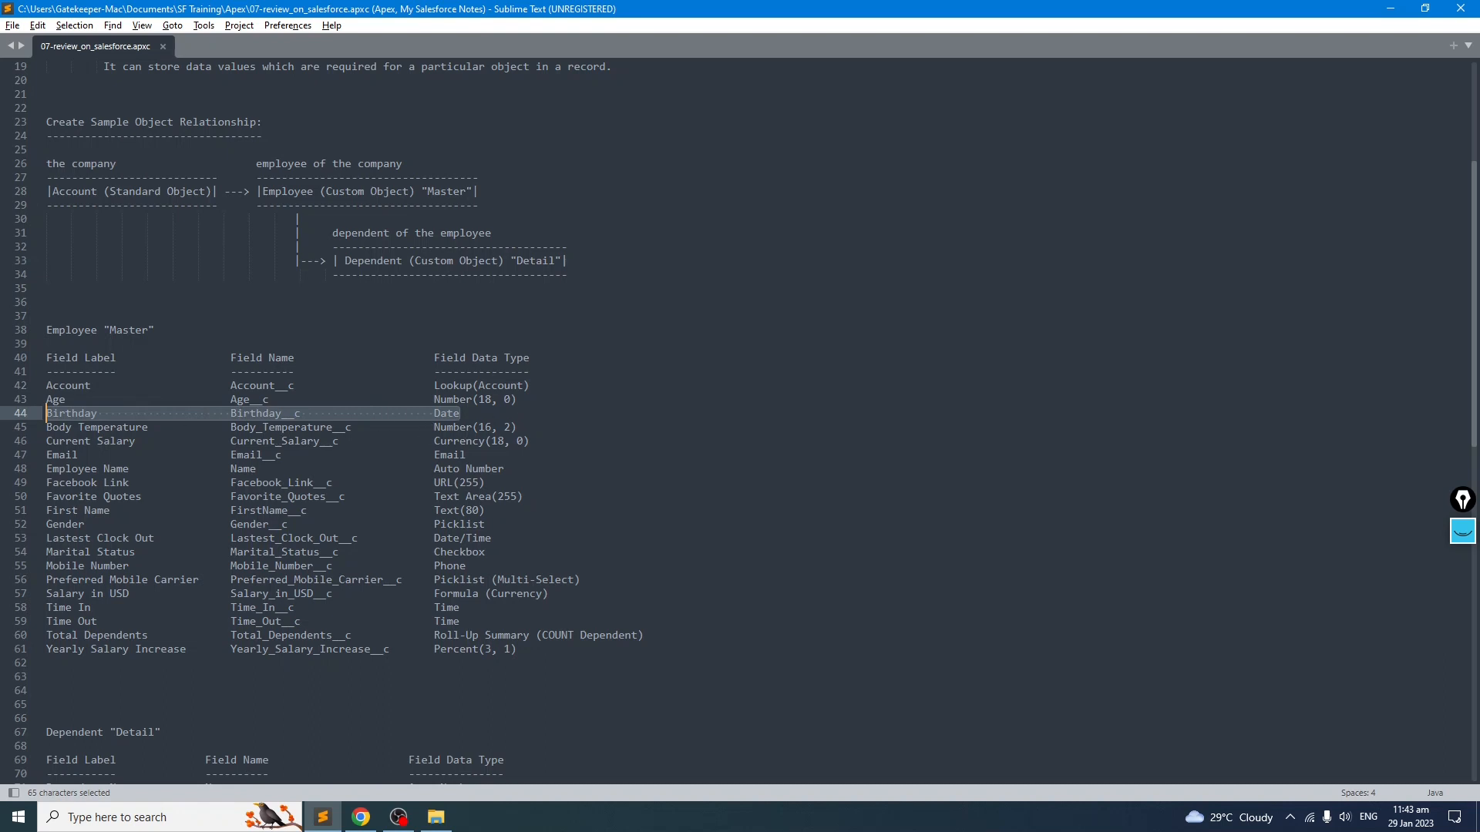
key(alt+Tab)
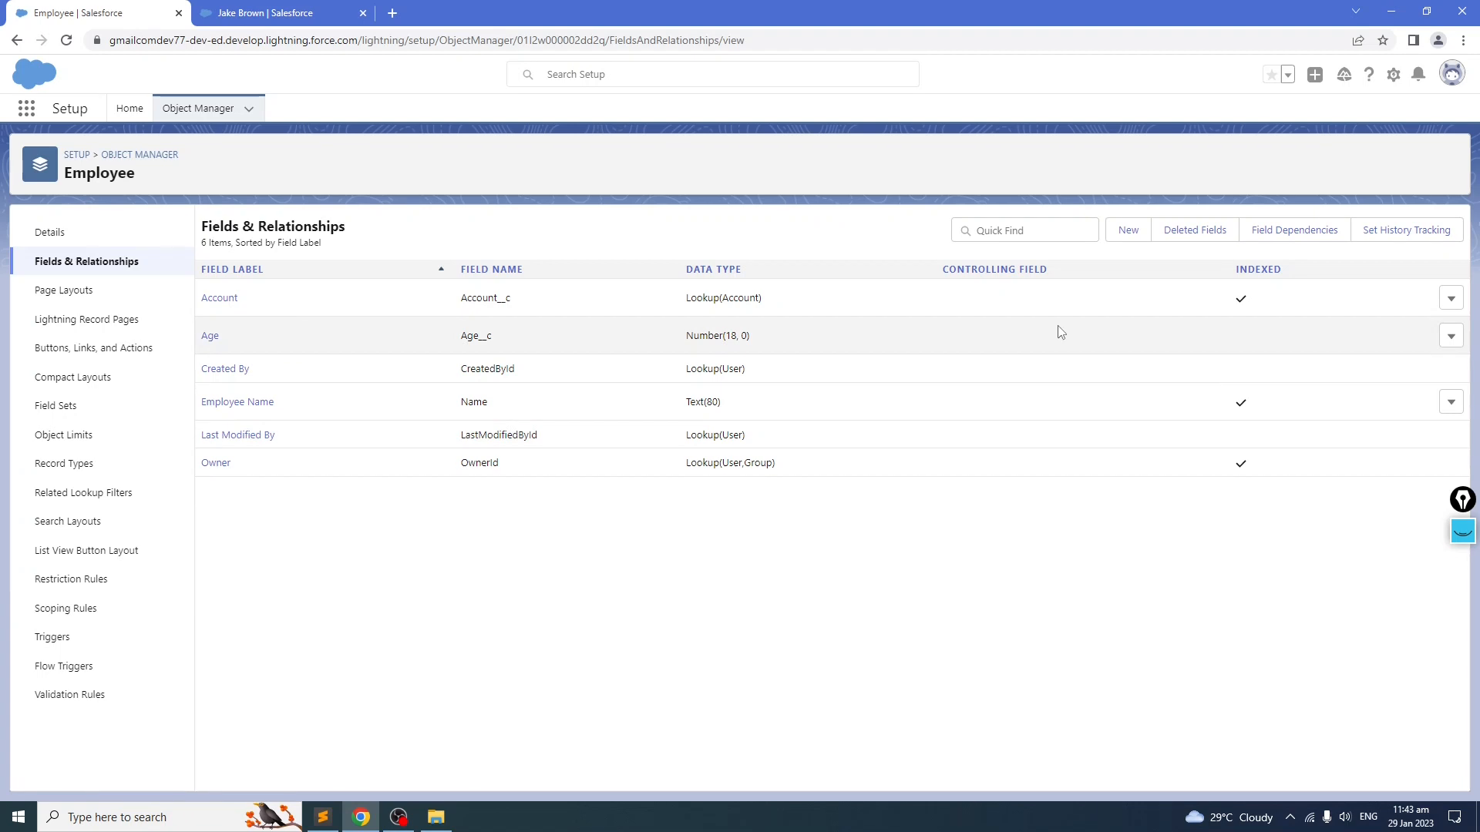
click(1126, 231)
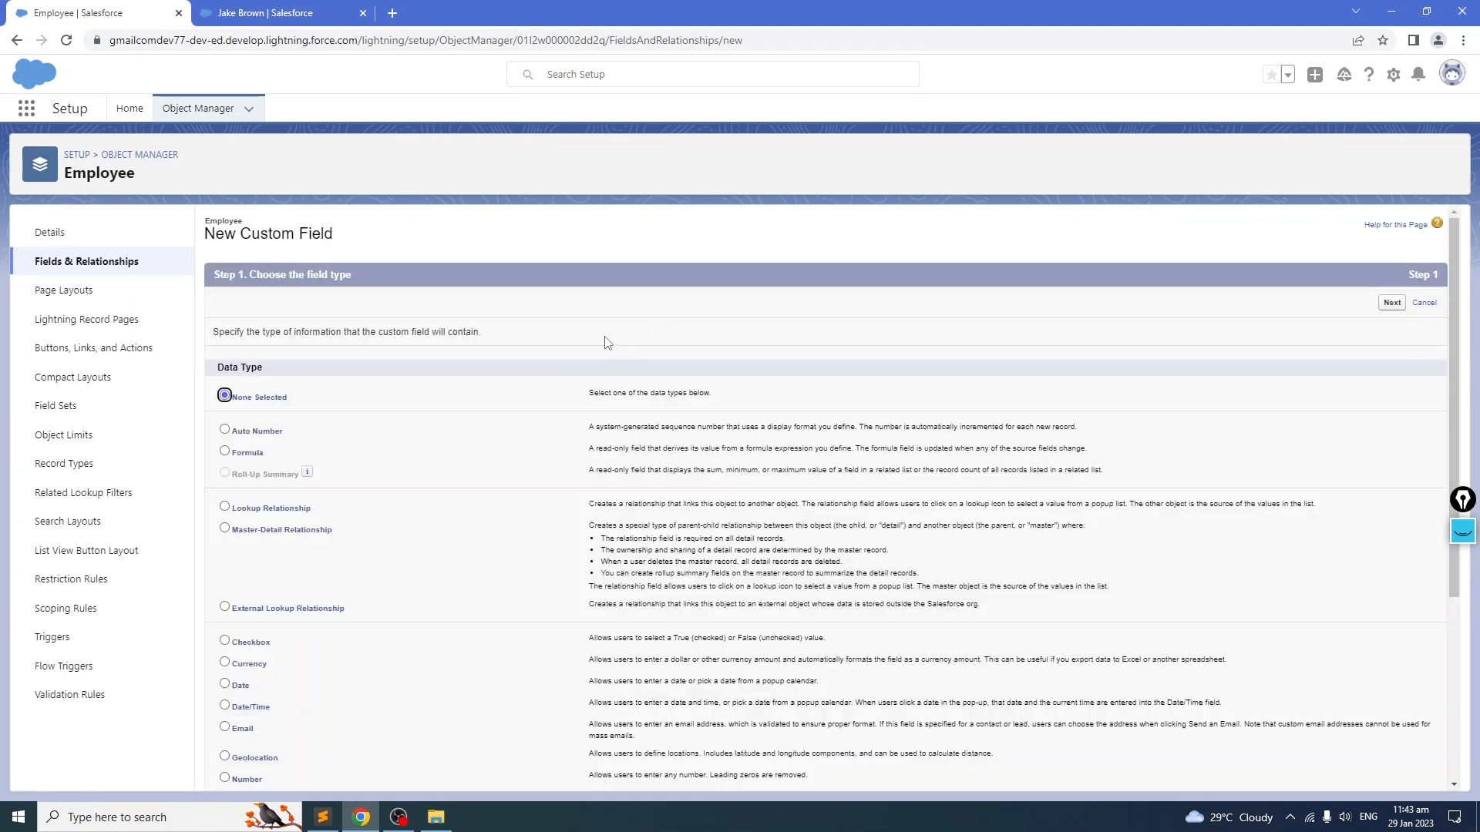
scroll(482, 482, down, 4)
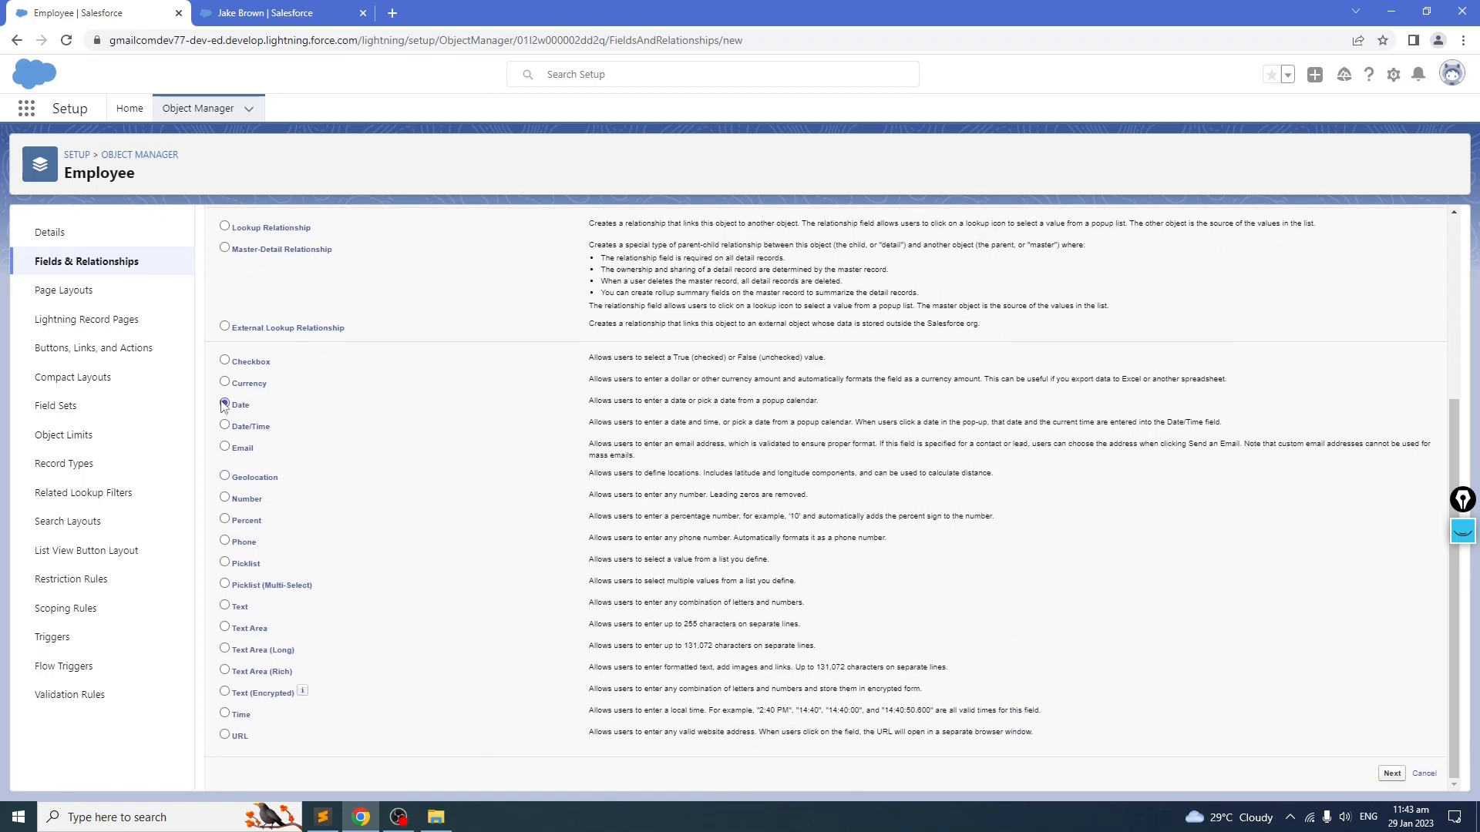
scroll(694, 409, up, 4)
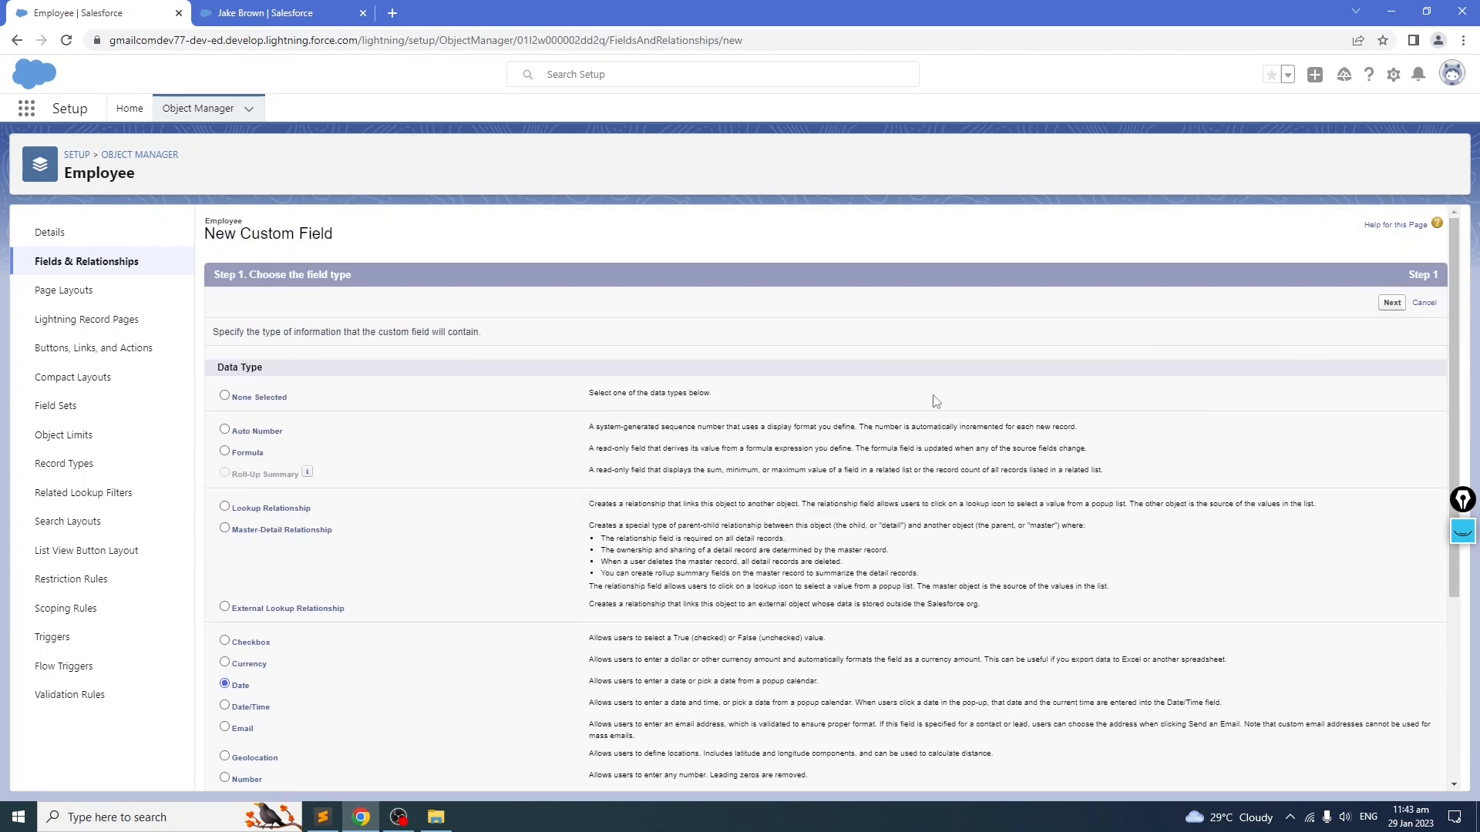
Step: Copy the Birthday label from the notes and create the Birthday date field with it
key(alt+Tab)
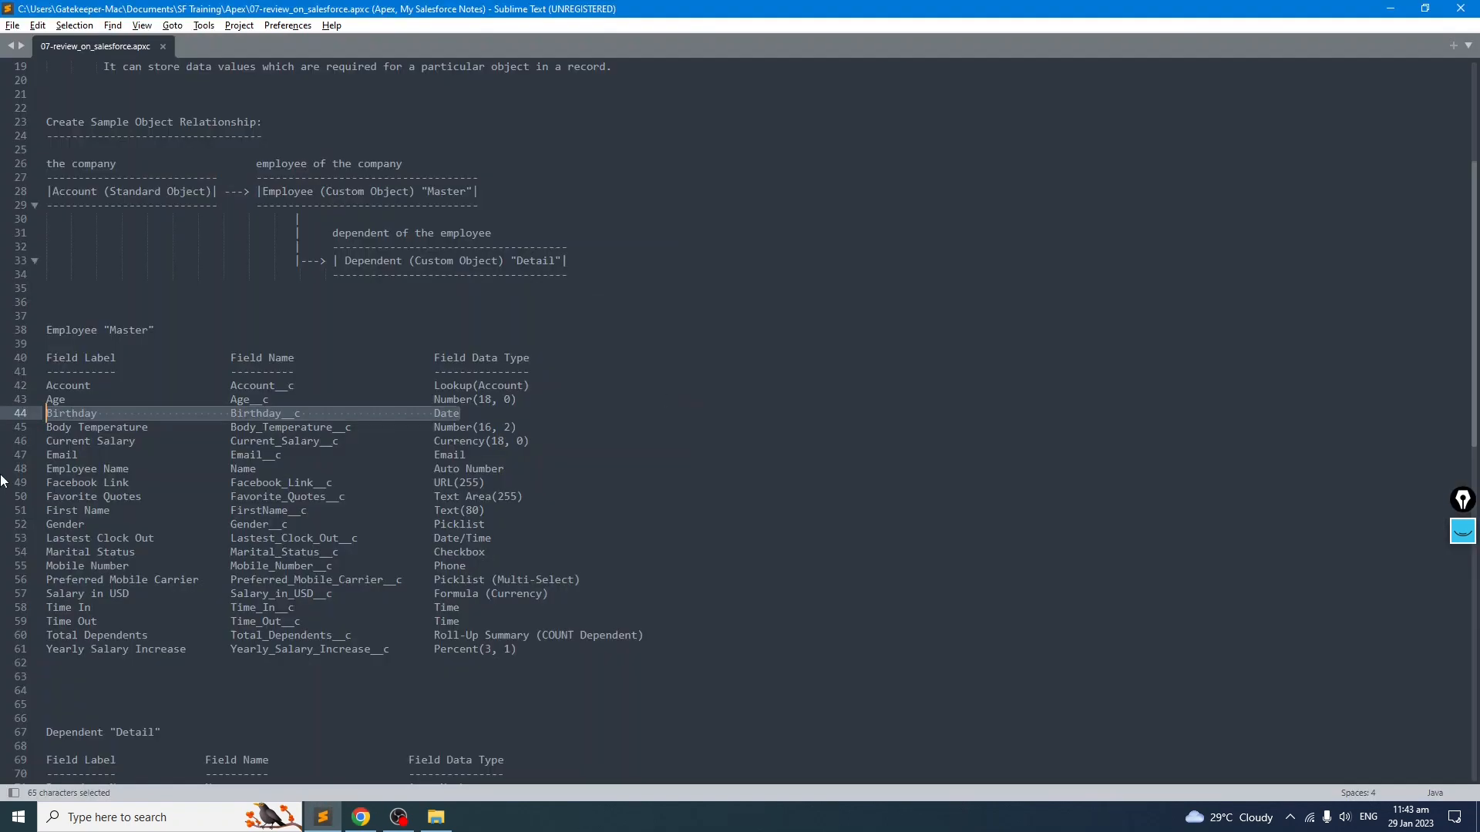
double_click(75, 414)
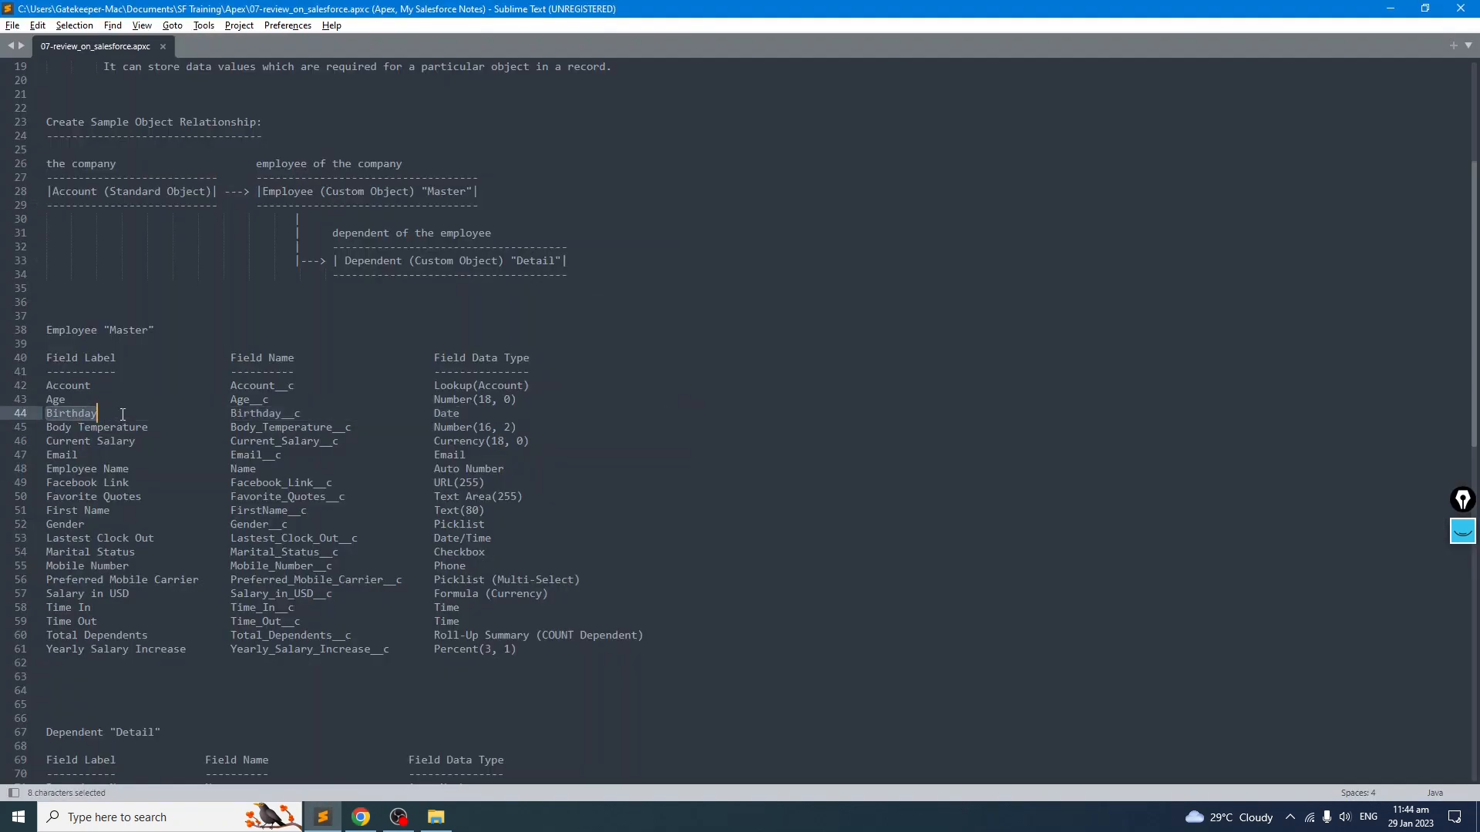
key(ctrl+x)
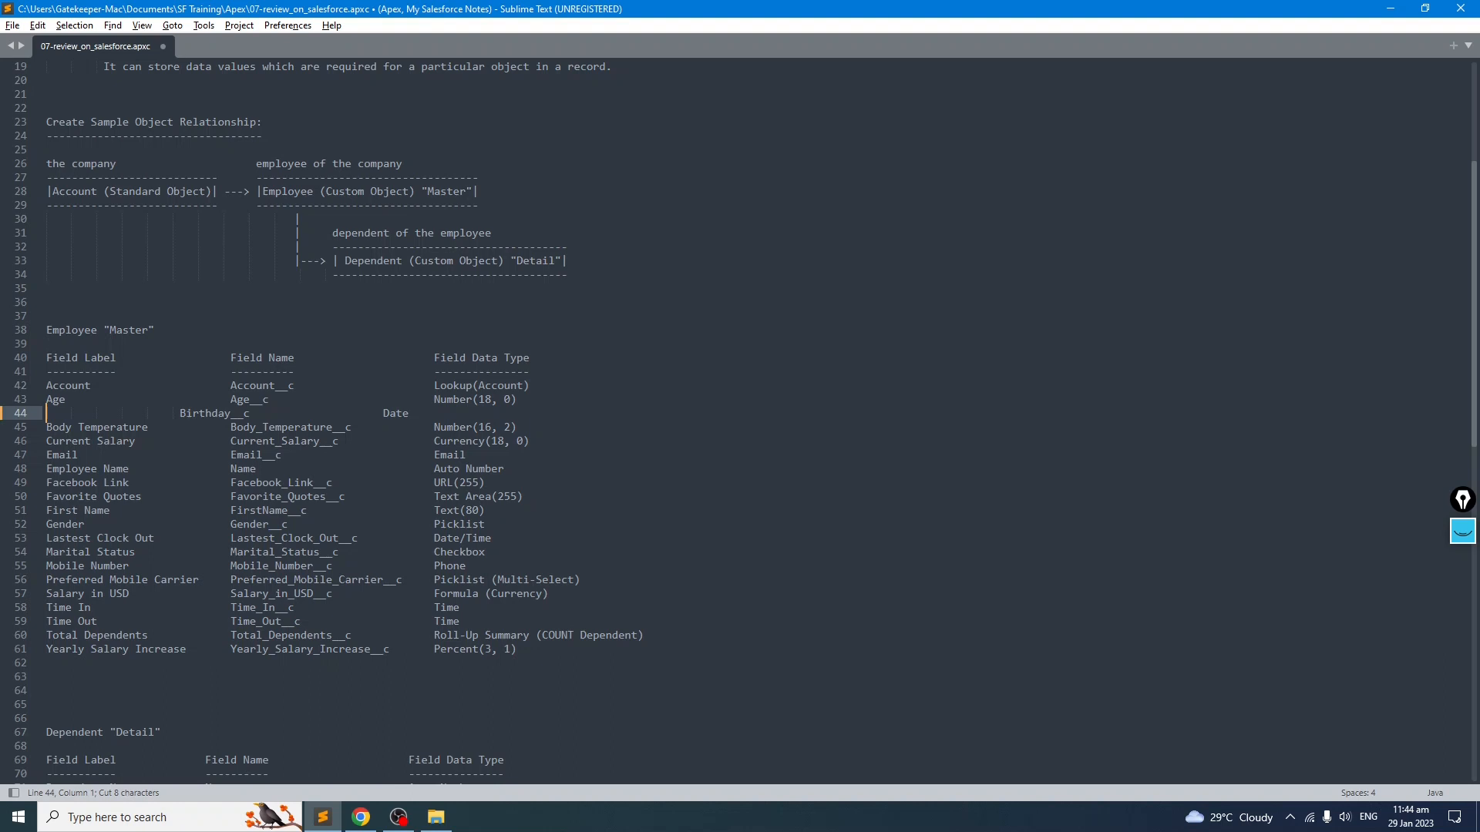
key(ctrl+z)
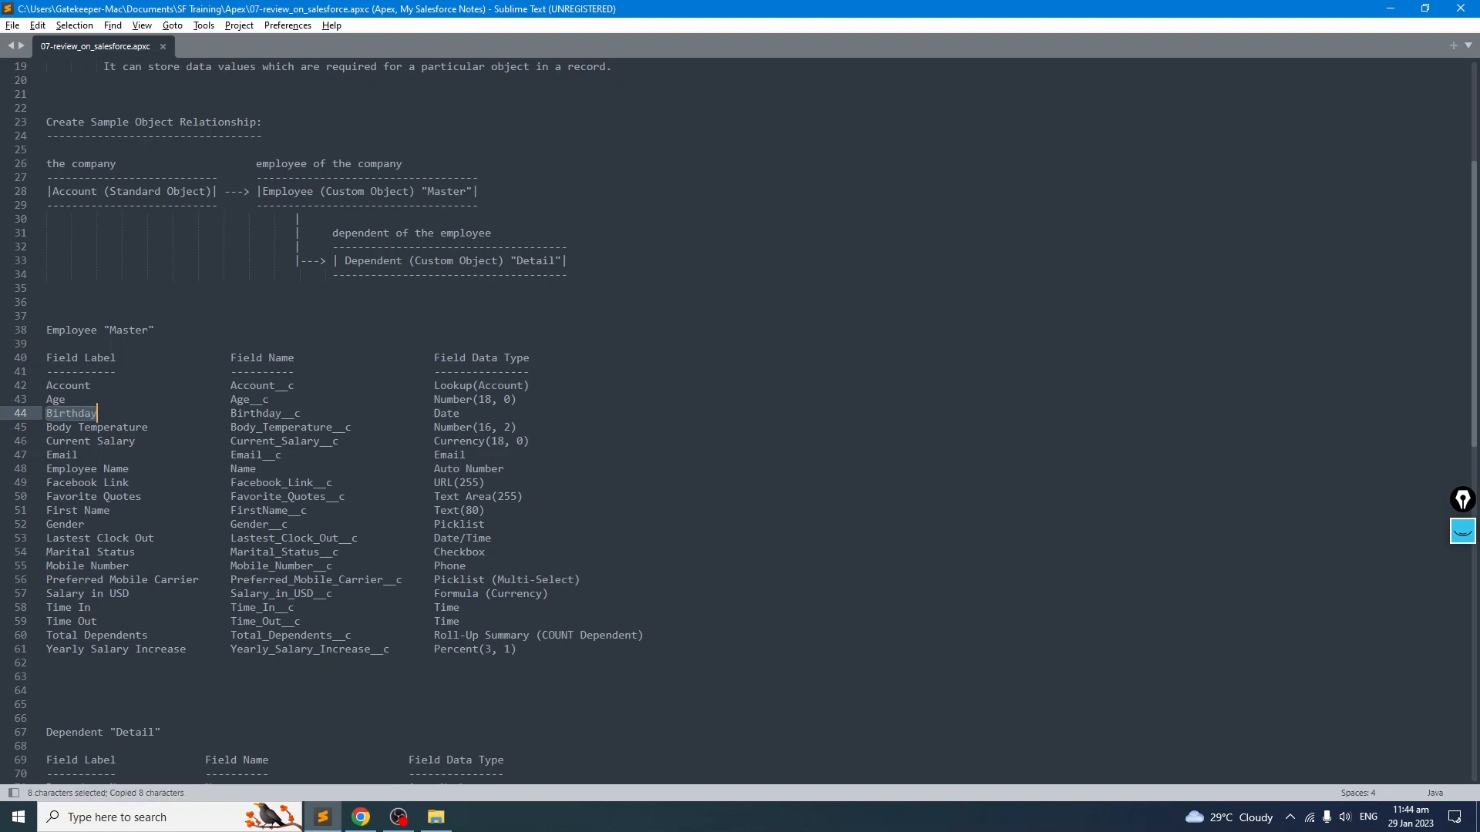
key(alt+Tab)
key(ctrl+v)
click(486, 372)
click(583, 401)
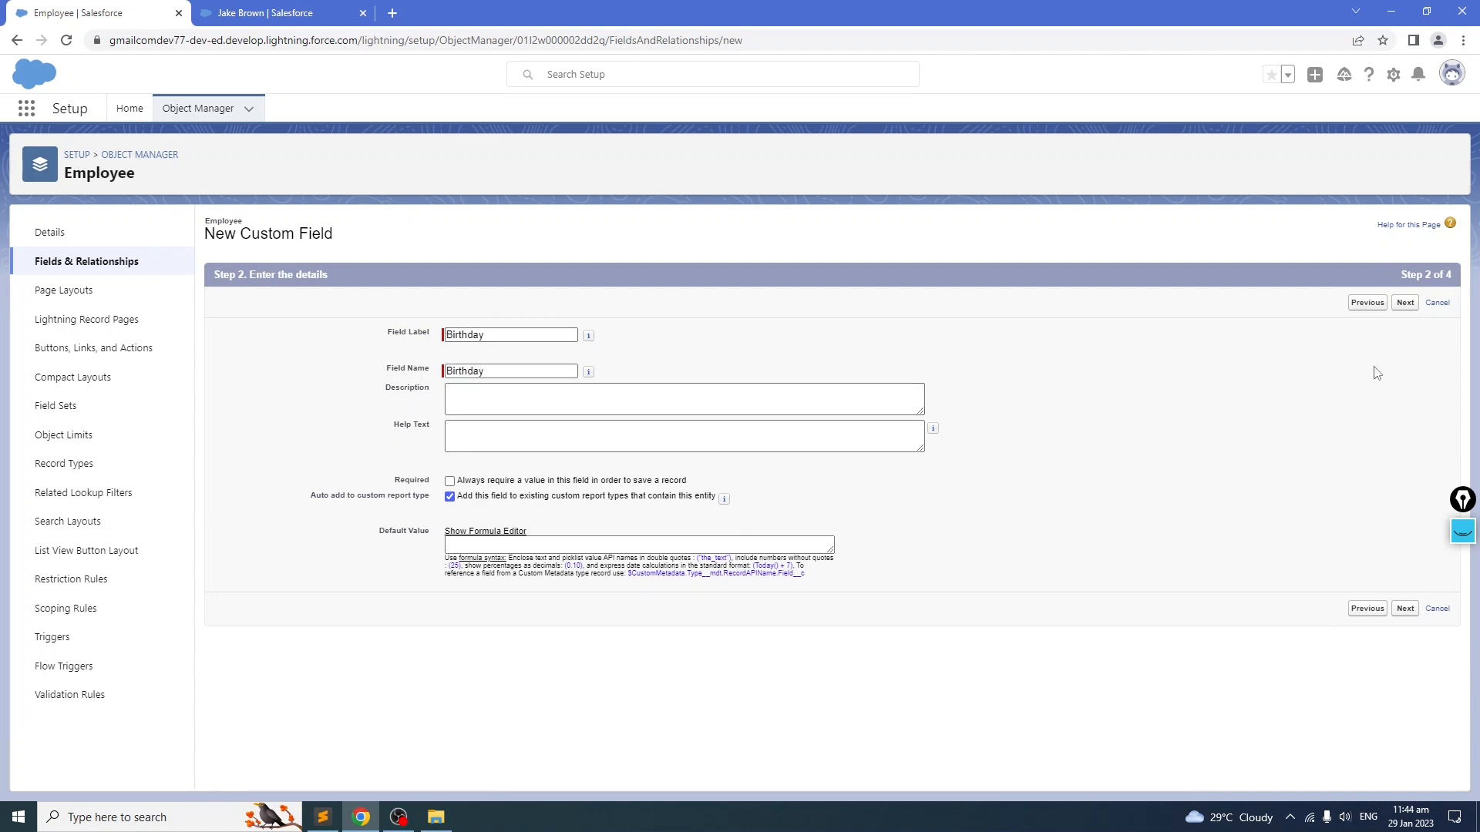
click(1405, 303)
click(1401, 302)
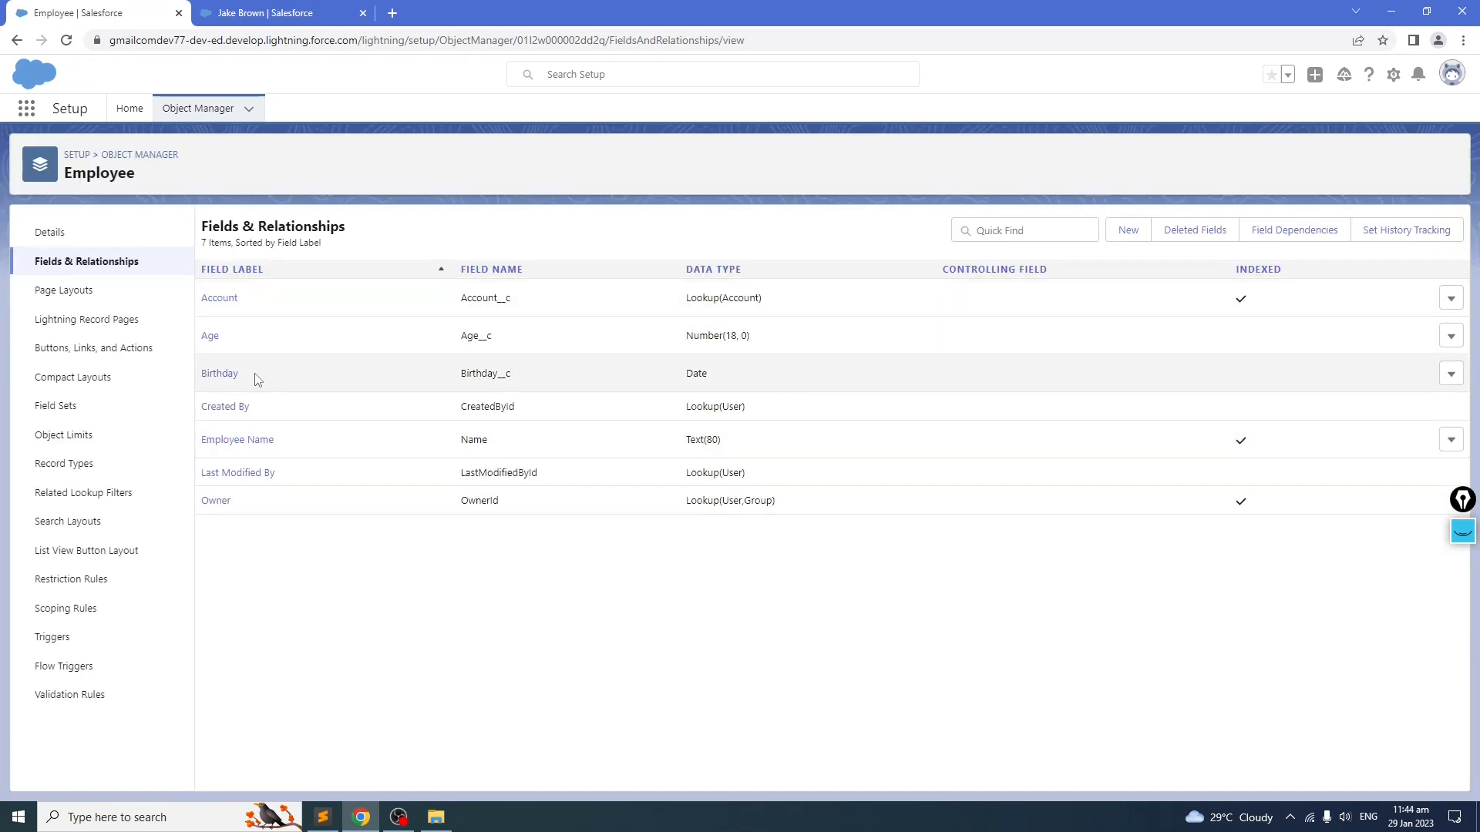
Step: Copy the Body Temperature label from the field notes and start a new Number custom field on Employee
key(alt+Tab)
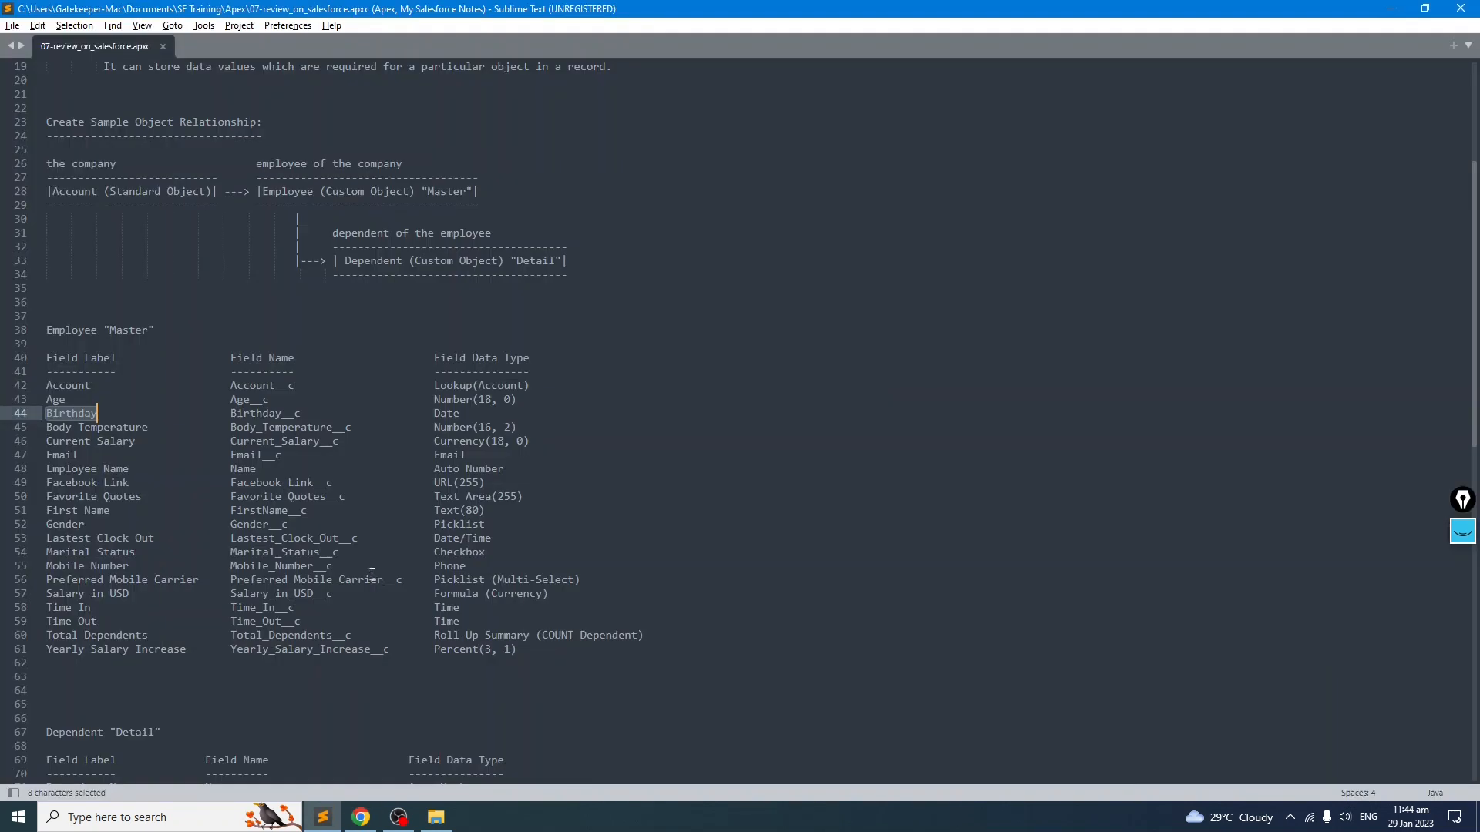
drag(540, 427, 46, 429)
click(174, 483)
drag(155, 428, 23, 427)
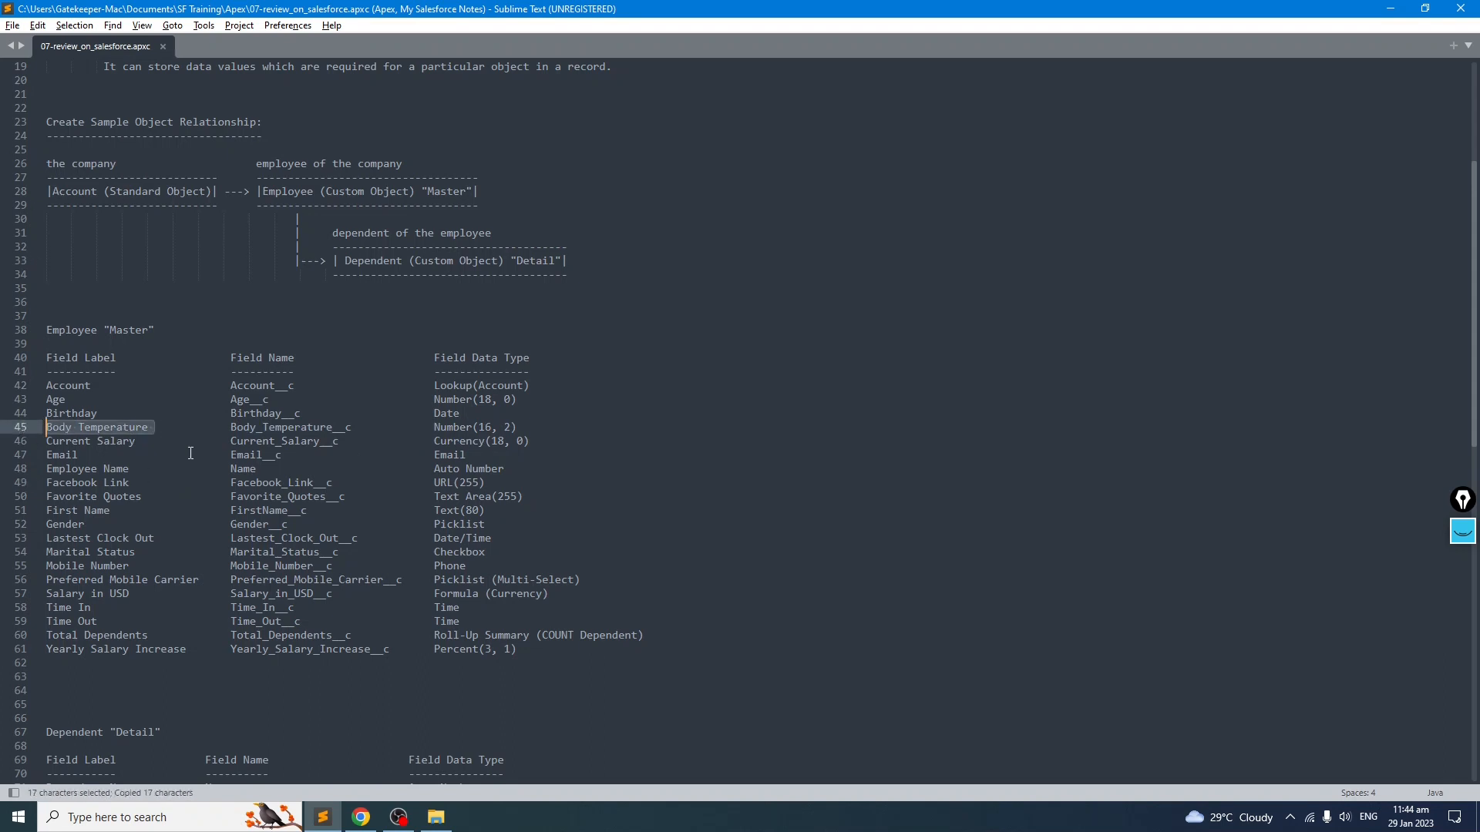
key(alt+Tab)
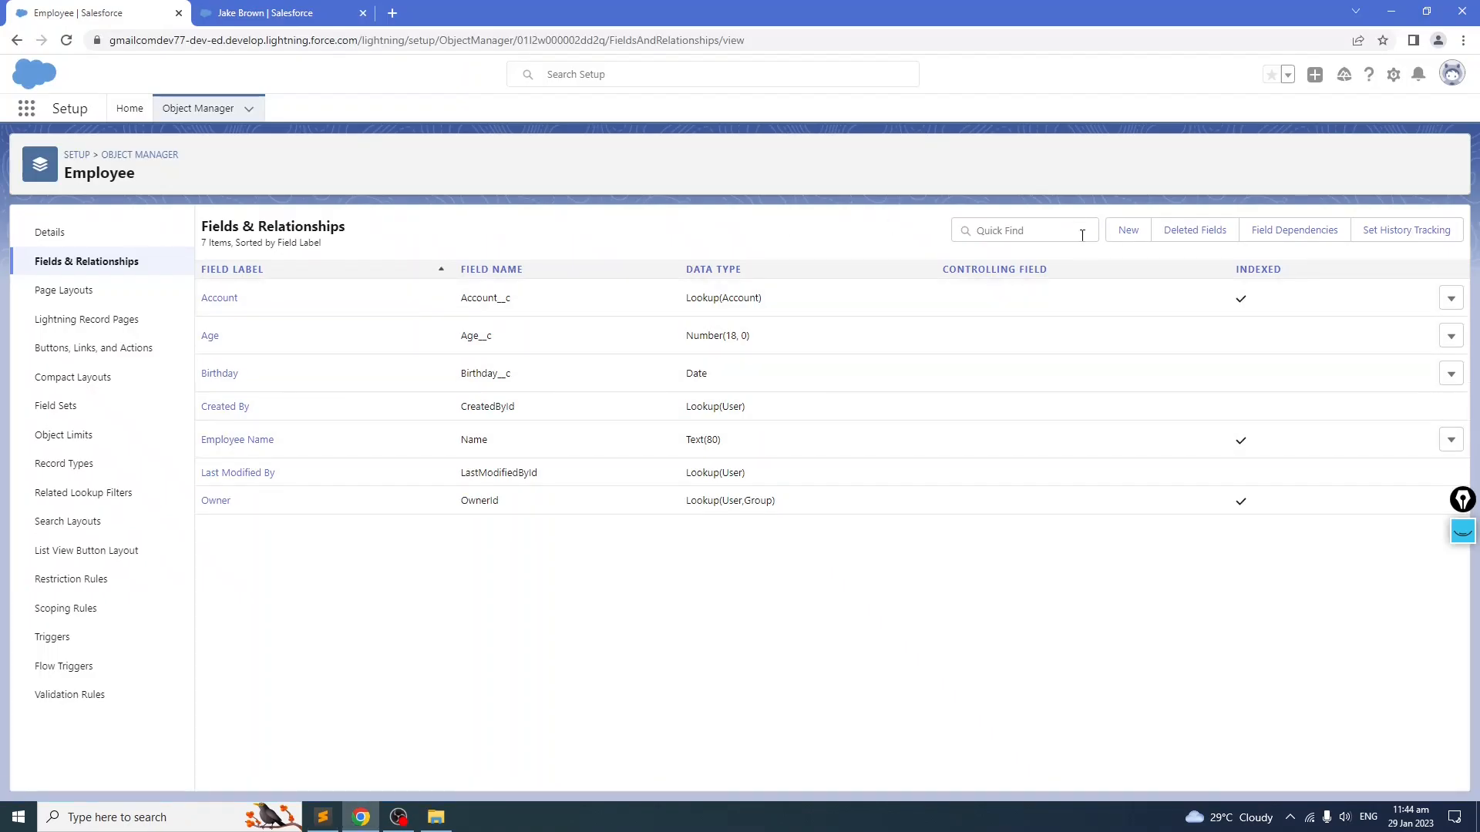
click(1128, 230)
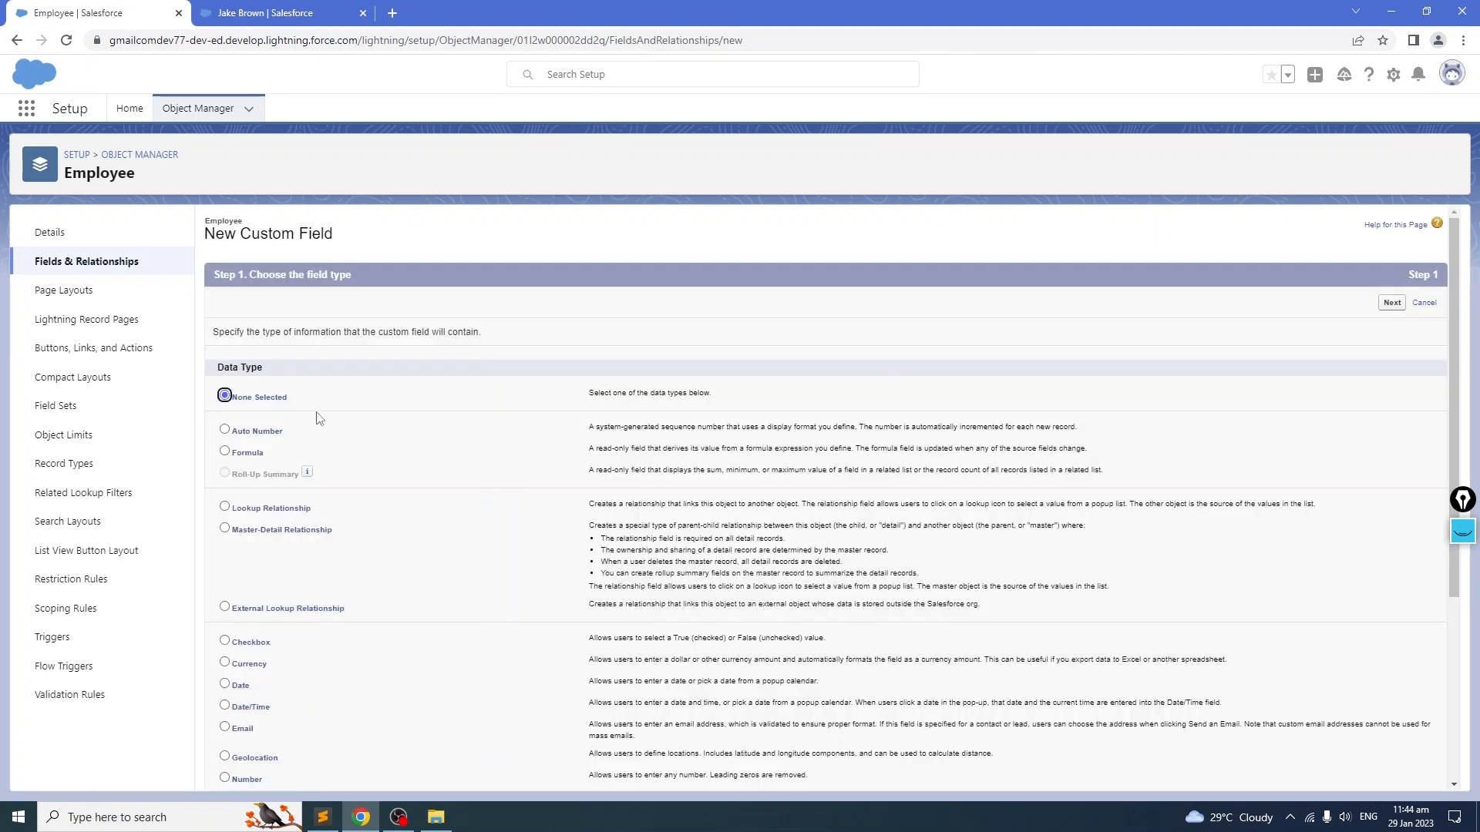
scroll(337, 437, down, 5)
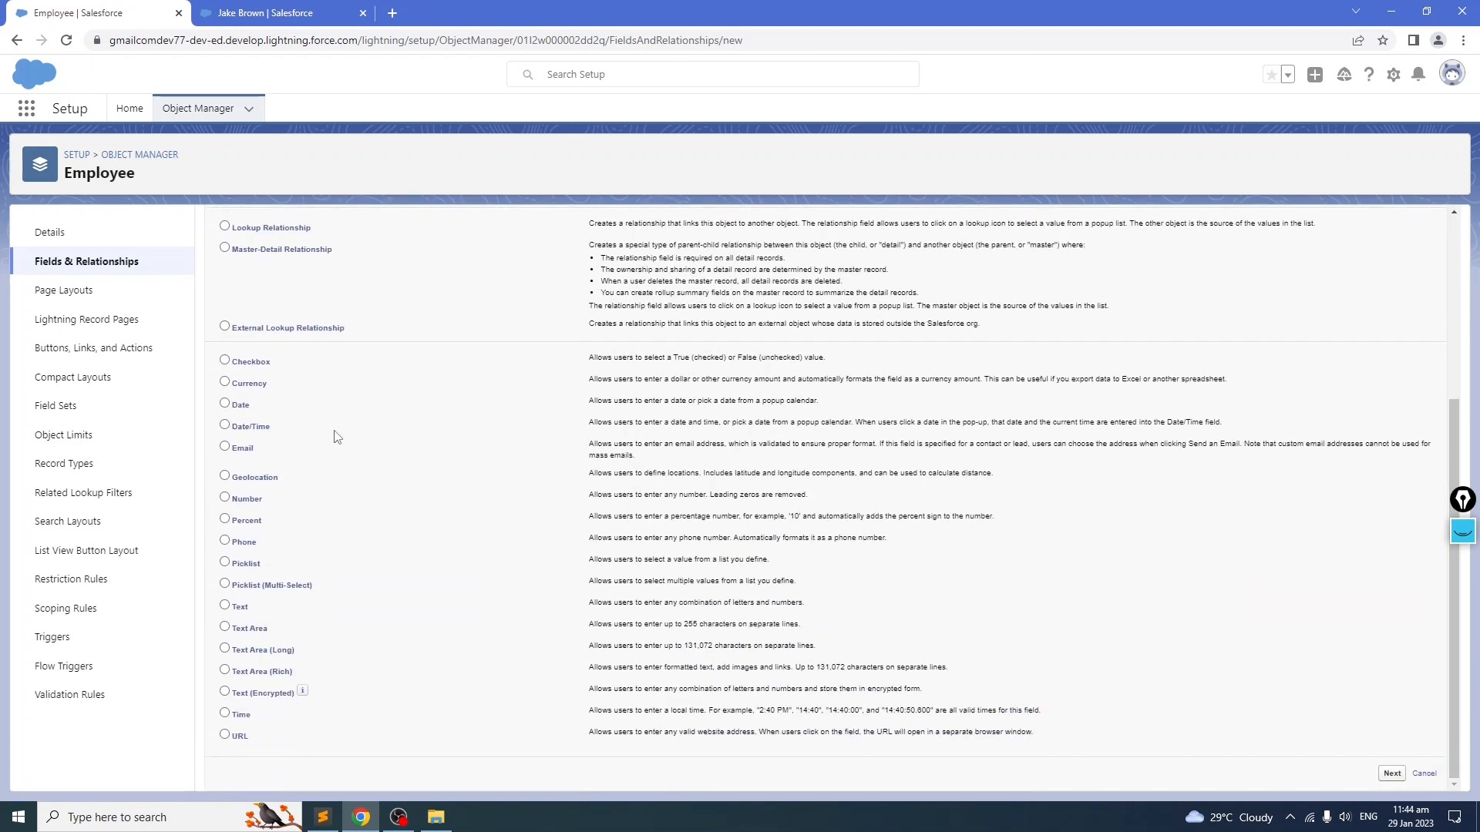
click(224, 497)
scroll(225, 497, up, 5)
click(1392, 308)
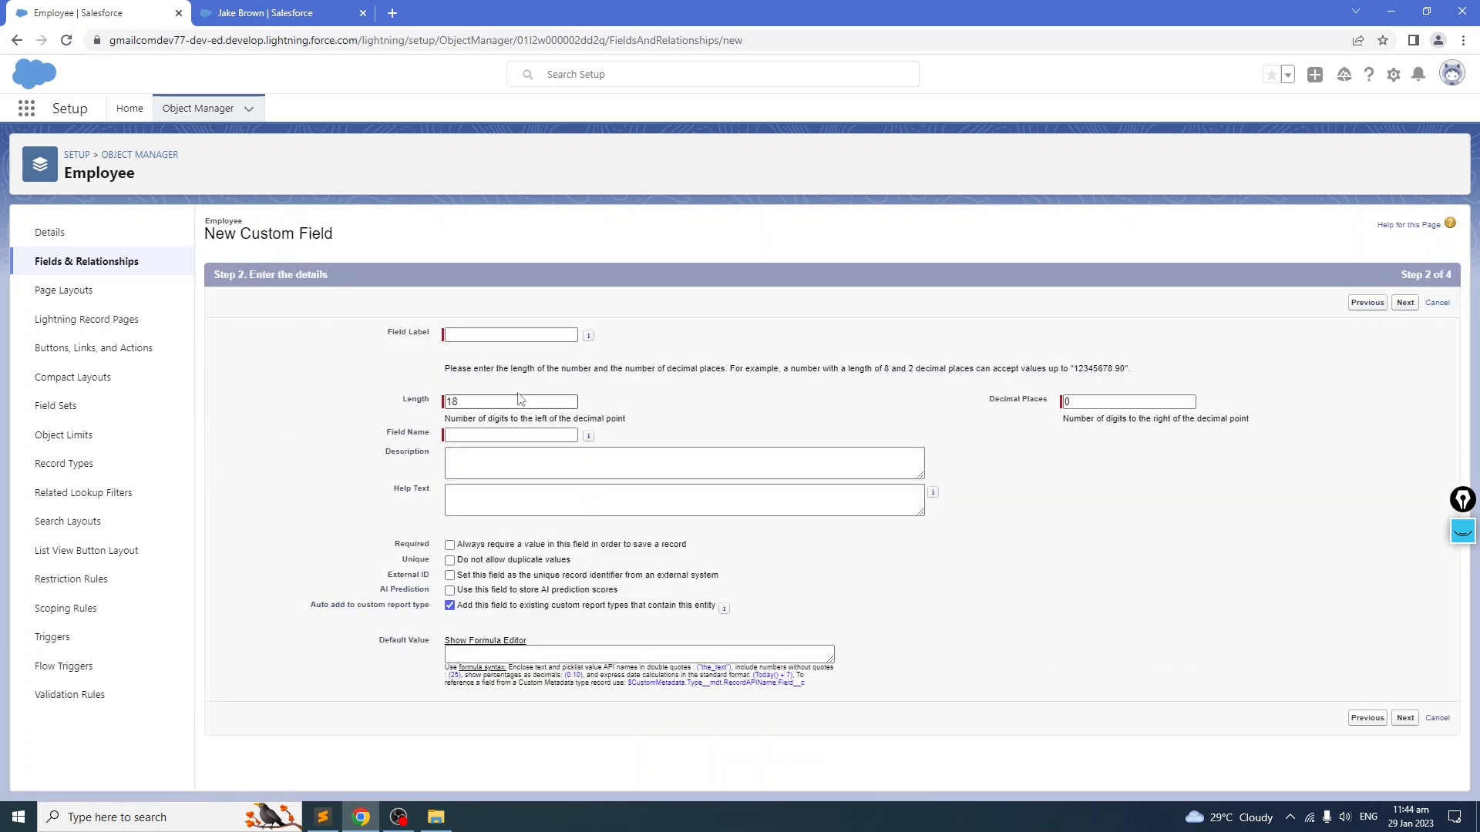
Step: Create the Body Temperature number field with the pasted label, length 18 and 0 decimal places, keeping default security and layout
key(ctrl+v)
click(723, 390)
click(1404, 303)
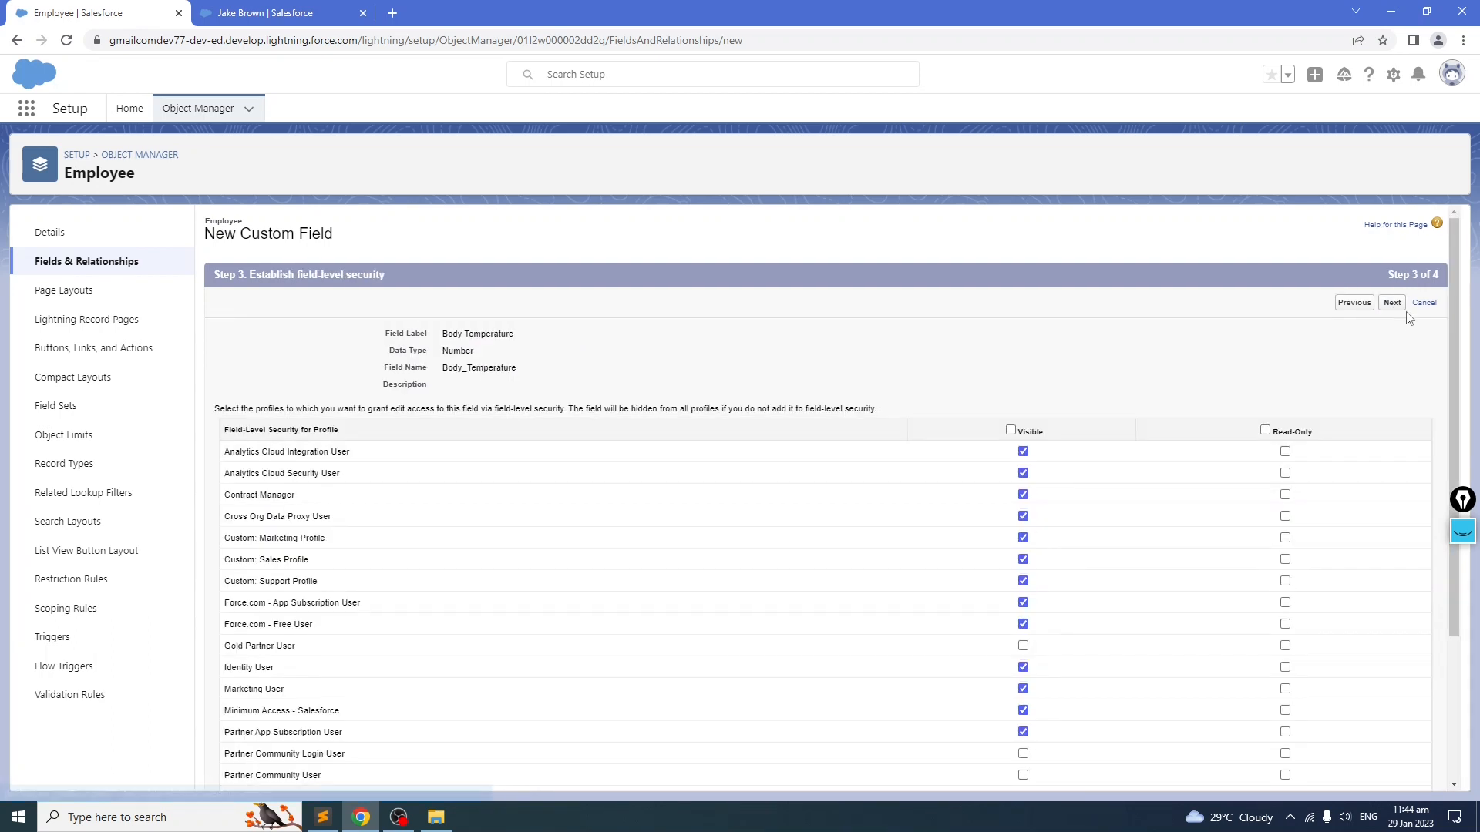
click(1405, 303)
click(1401, 303)
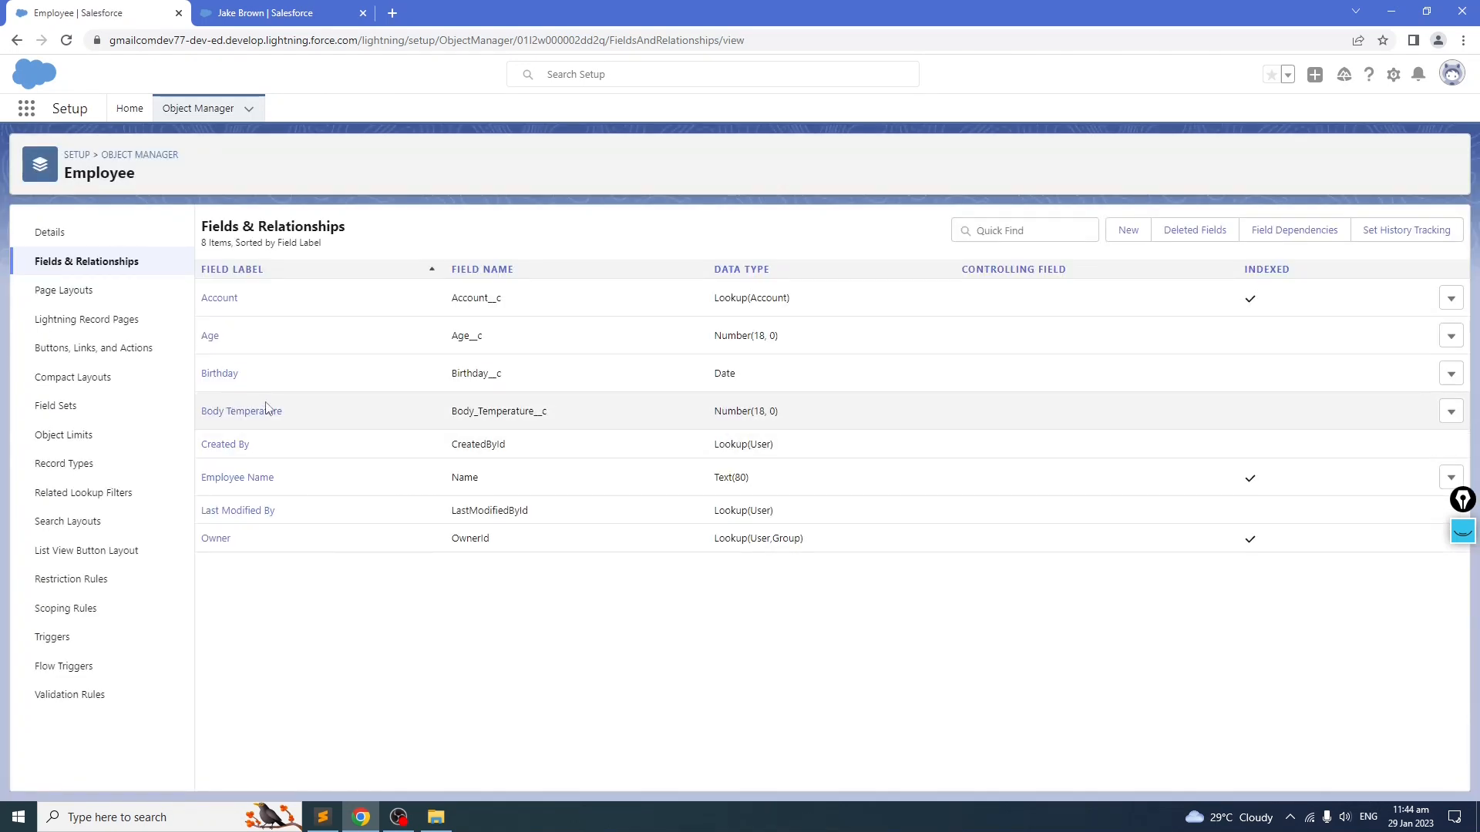
Step: Copy the Current Salary label from the field notes and start a new custom field on Employee
click(323, 817)
click(167, 442)
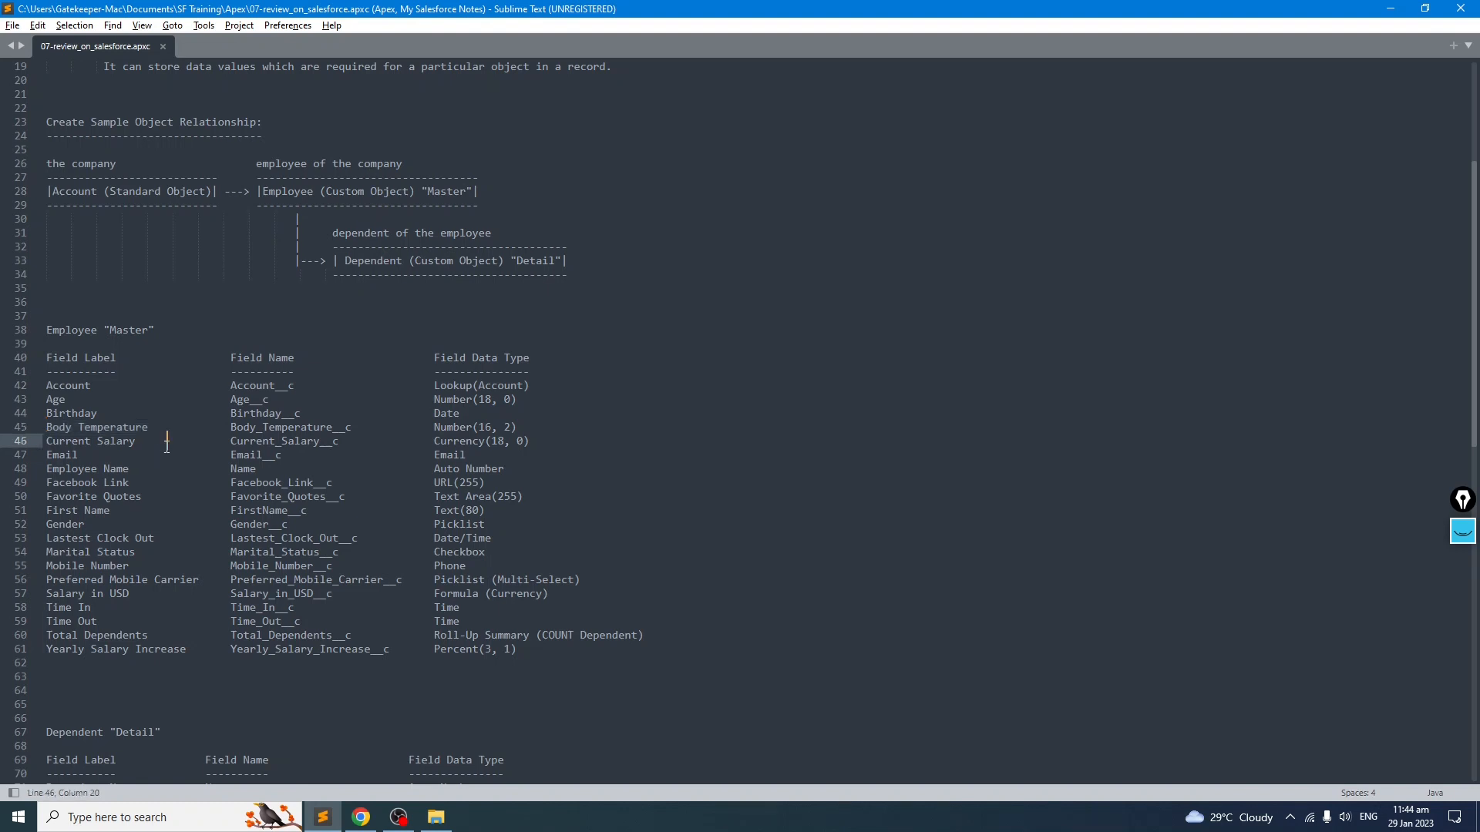
drag(145, 442, 51, 453)
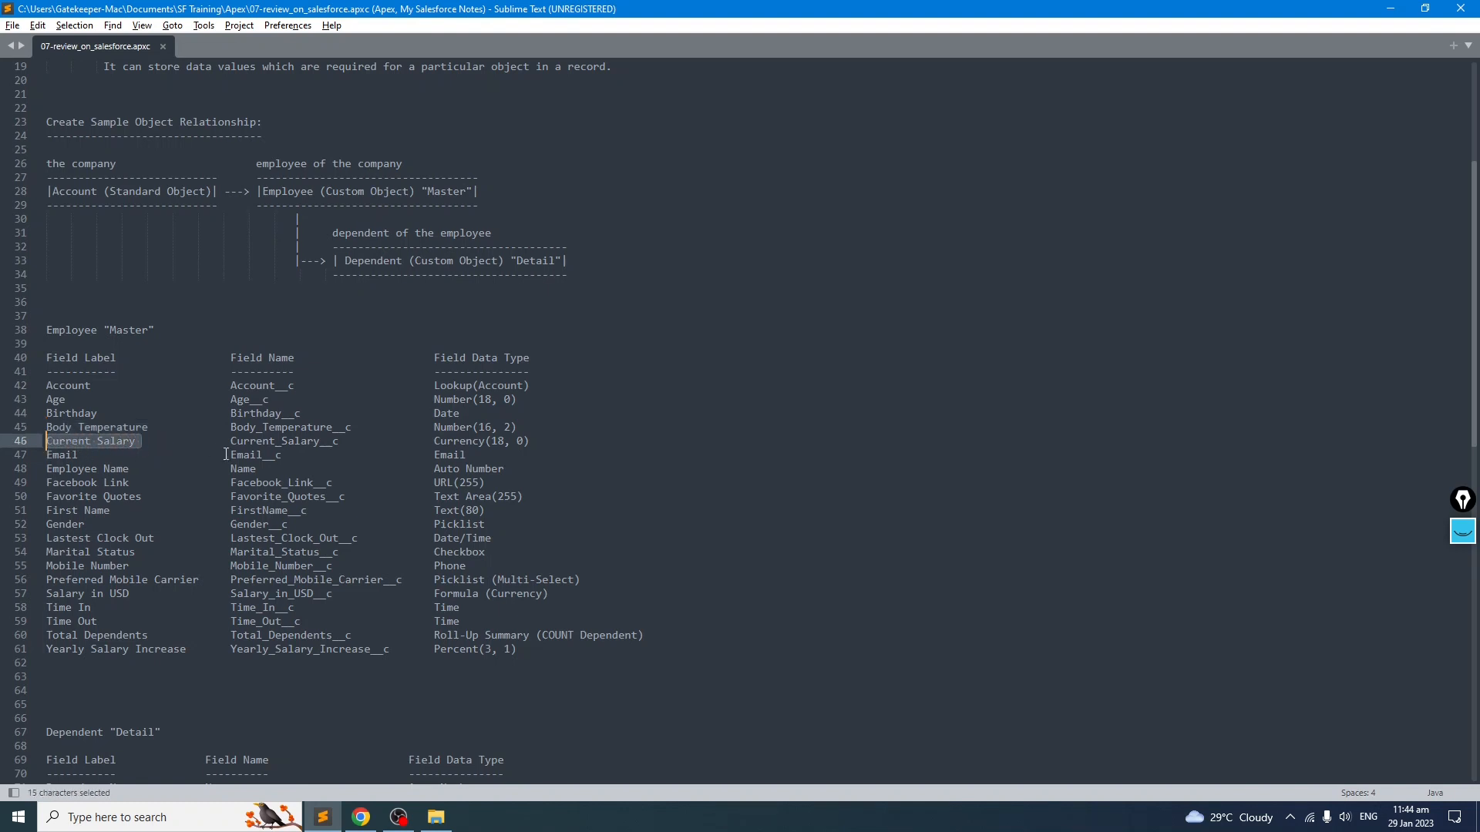
click(461, 455)
drag(560, 447, 46, 448)
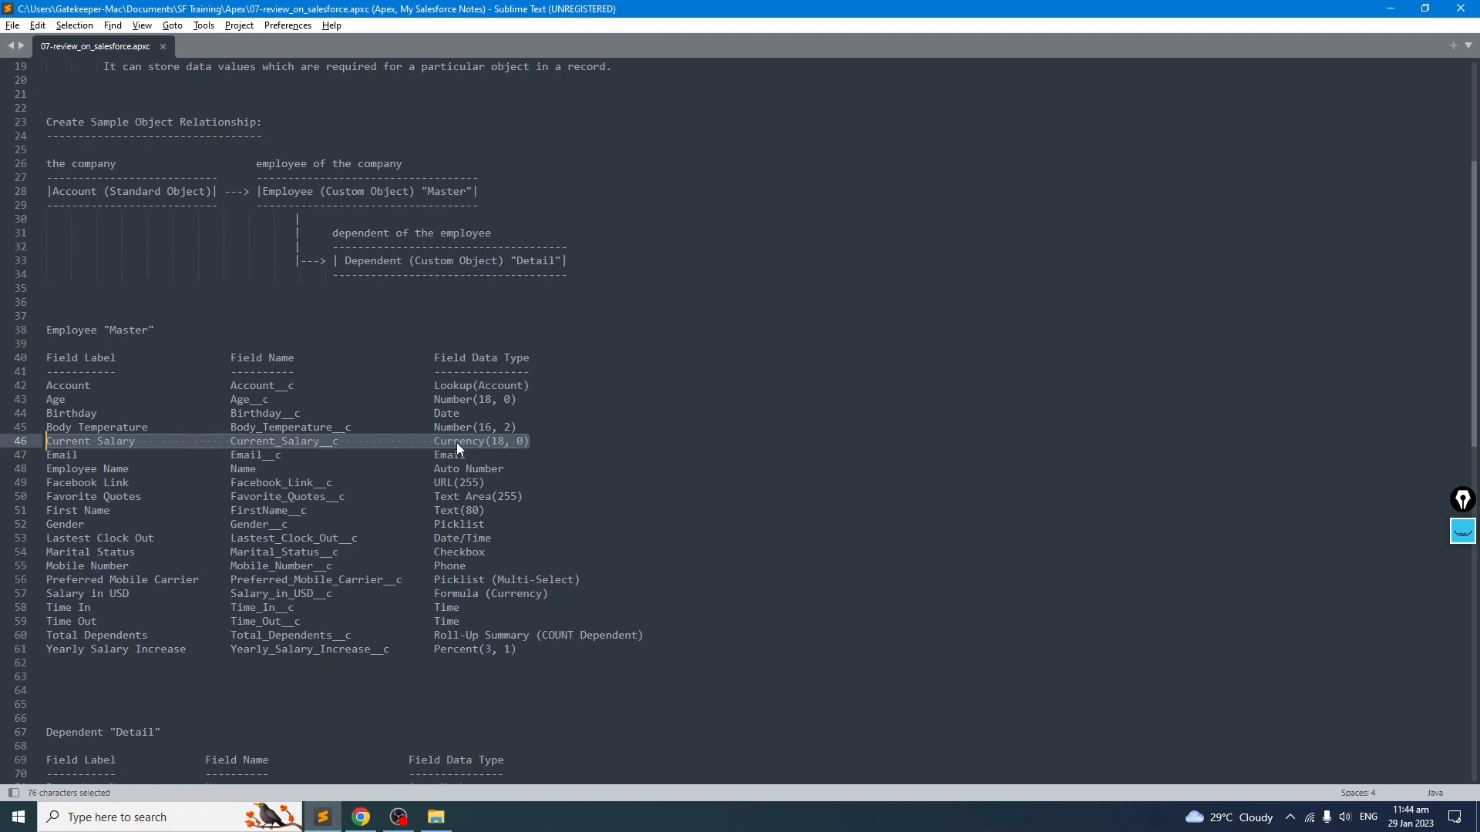
click(139, 460)
drag(142, 442, 46, 443)
click(135, 471)
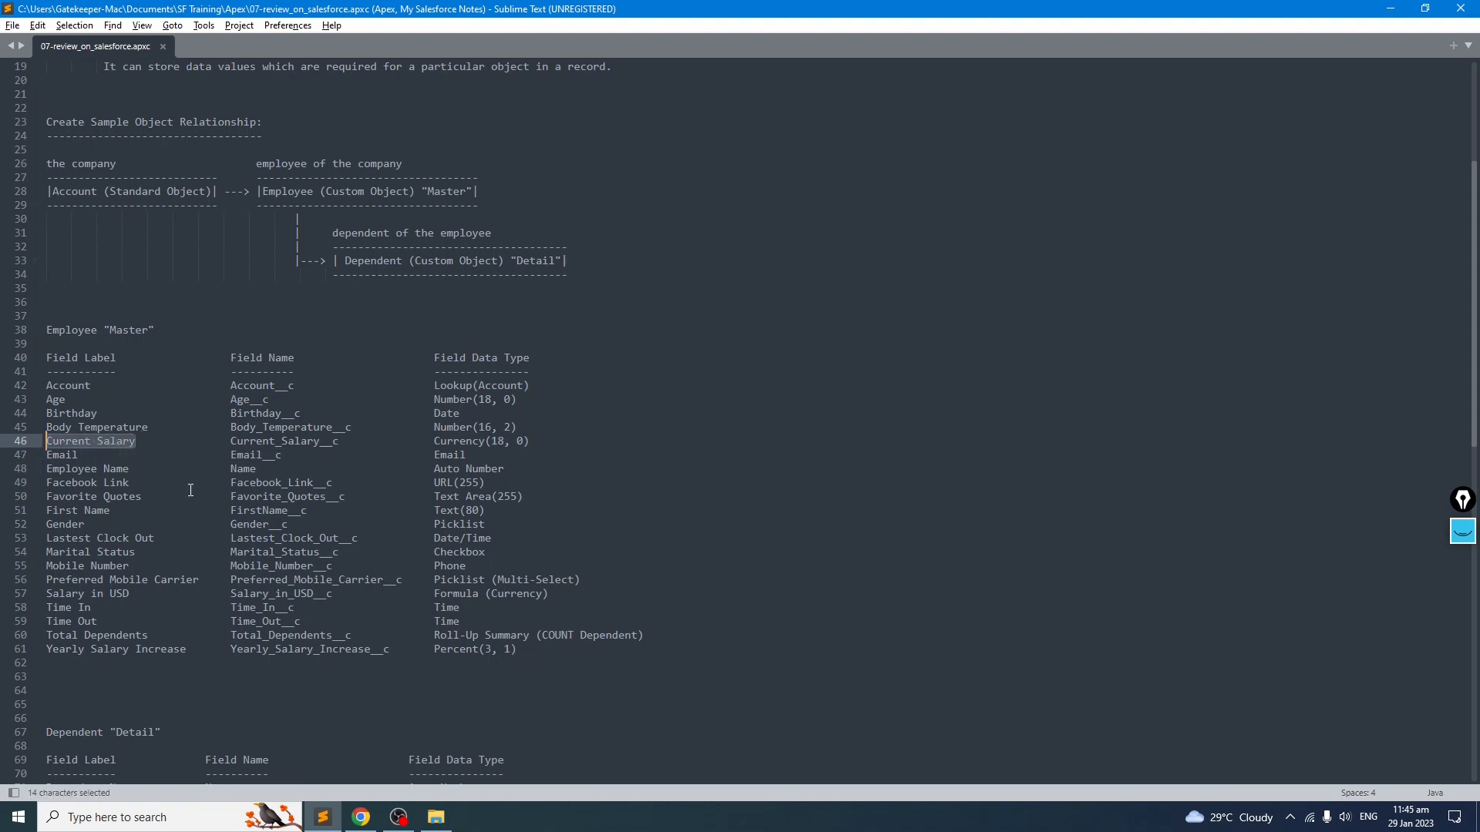
key(alt+Tab)
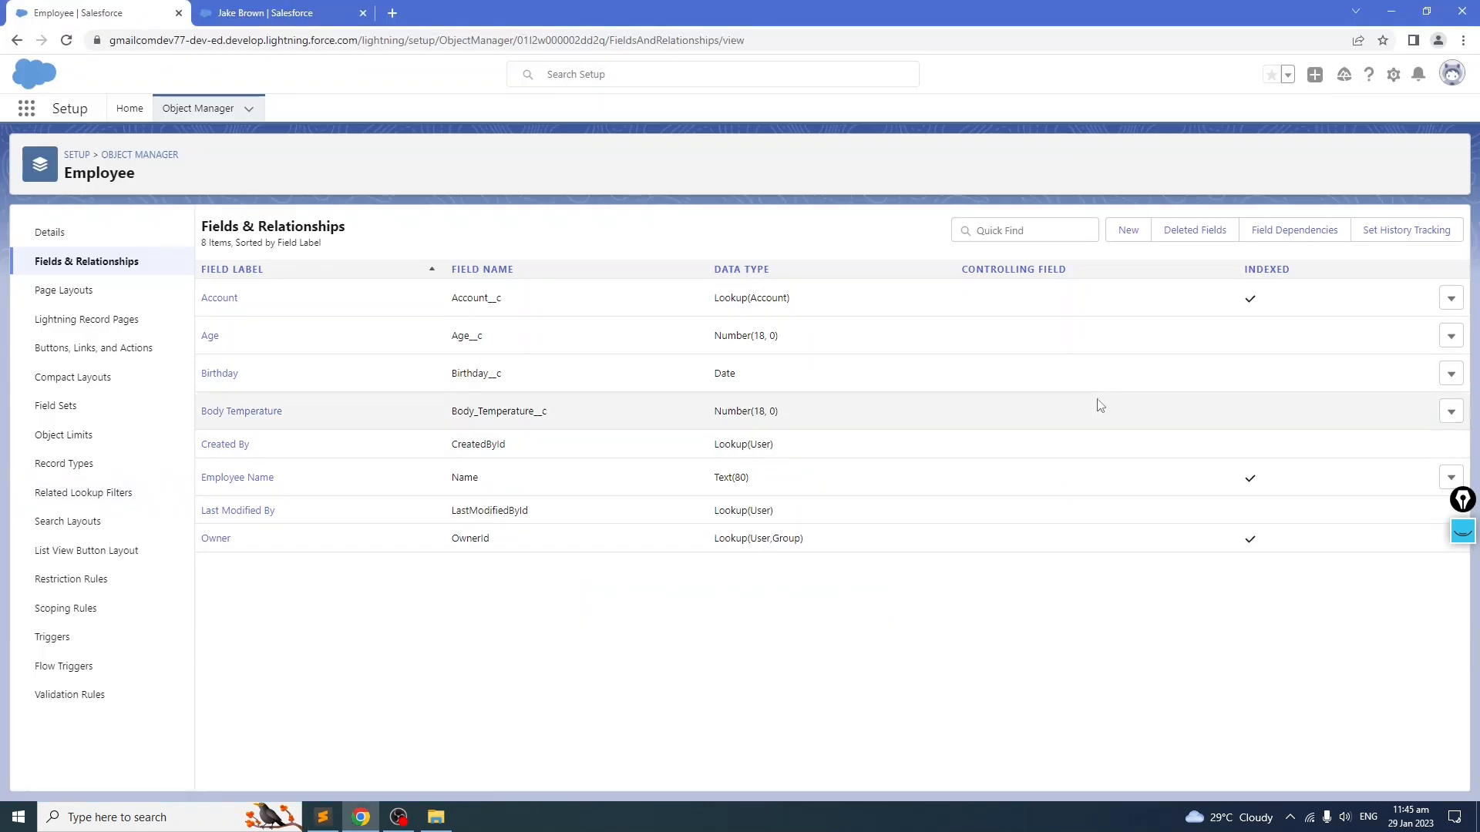
click(1128, 230)
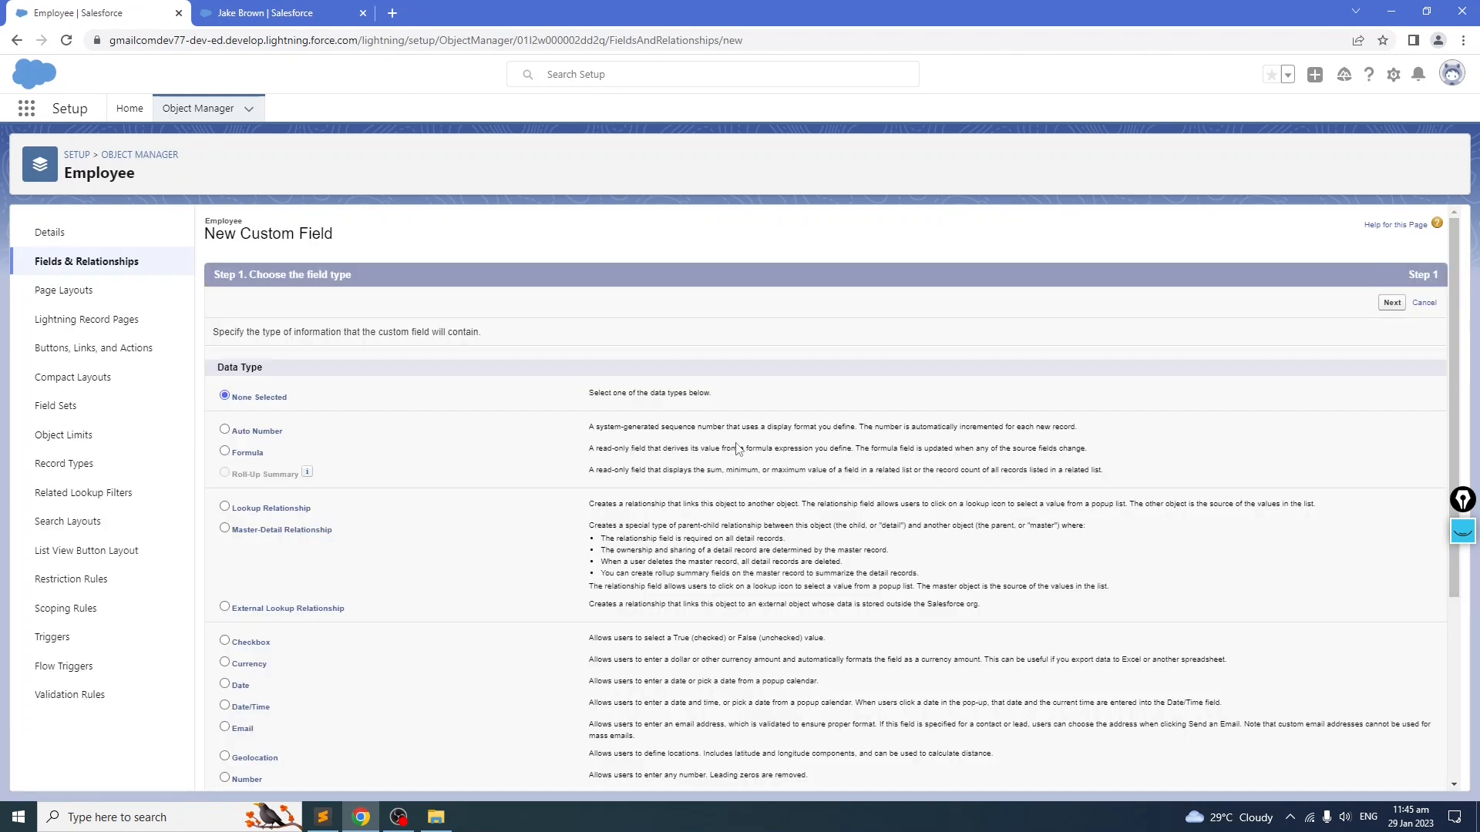
Step: Create the Current Salary currency field with length 18 and 0 decimal places, keeping default security and layout
click(225, 663)
click(1392, 303)
key(ctrl+v)
click(757, 416)
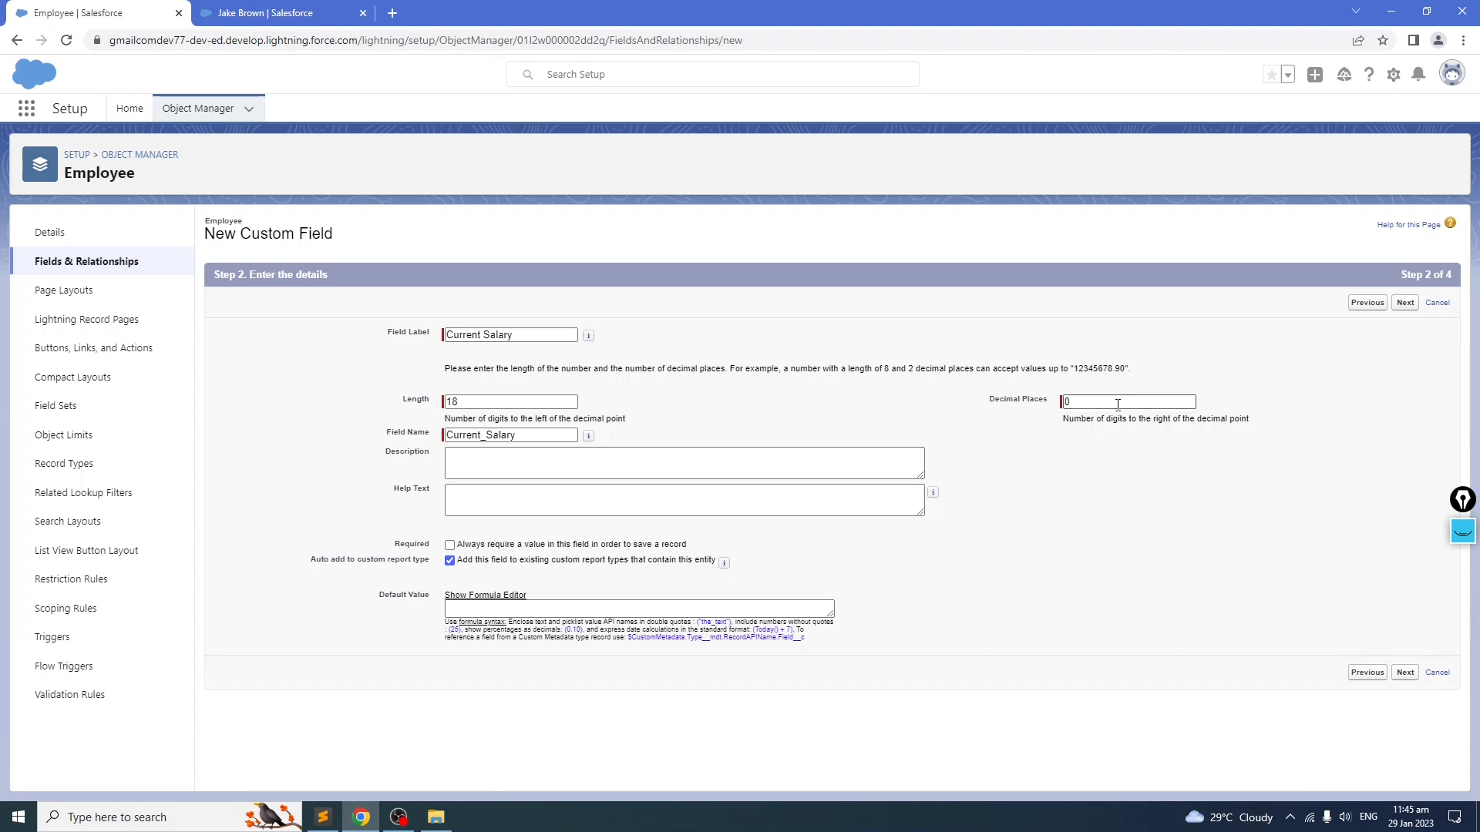
key(alt+Tab)
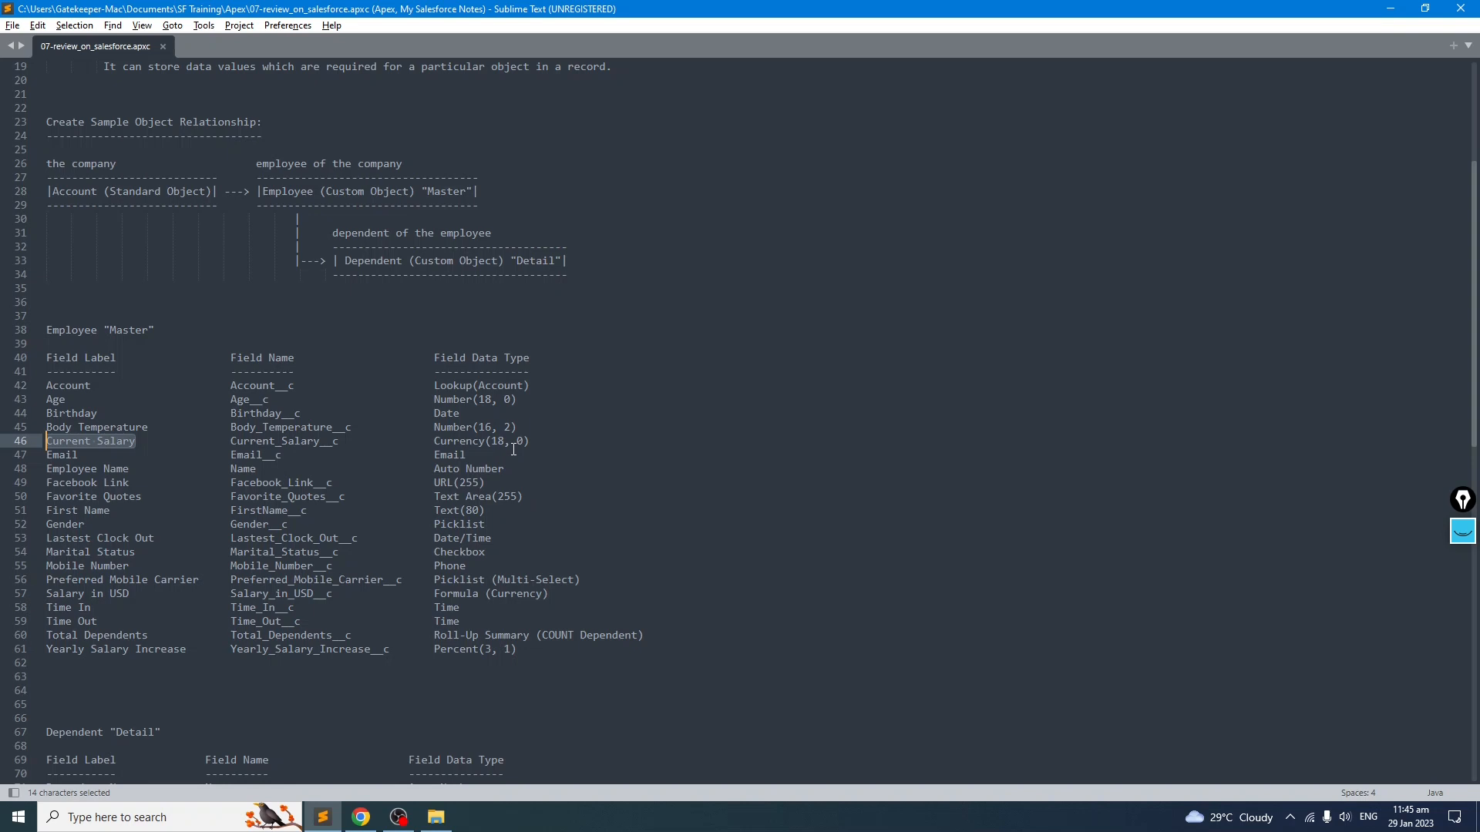
key(alt+Tab)
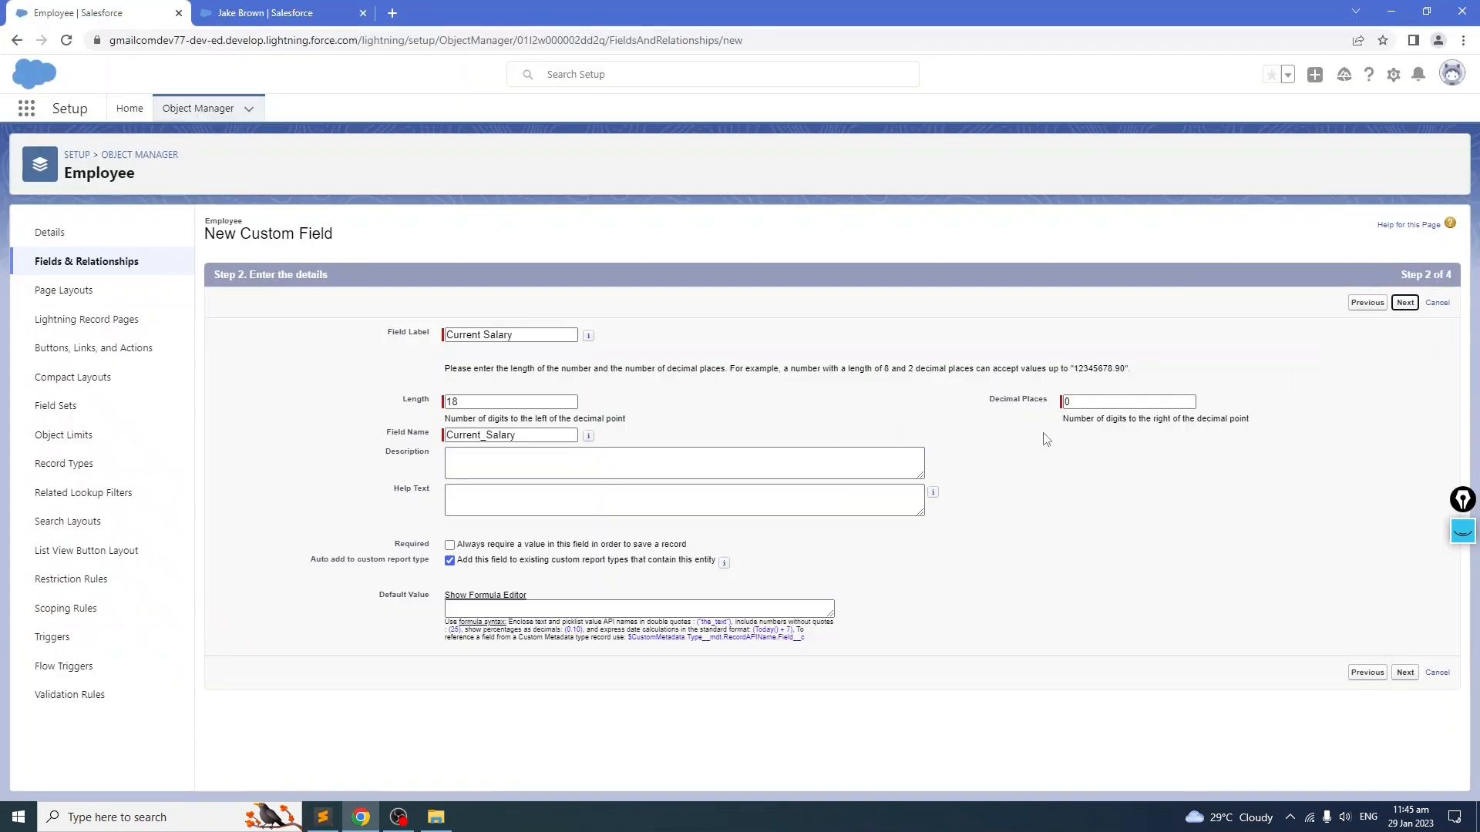
click(1392, 302)
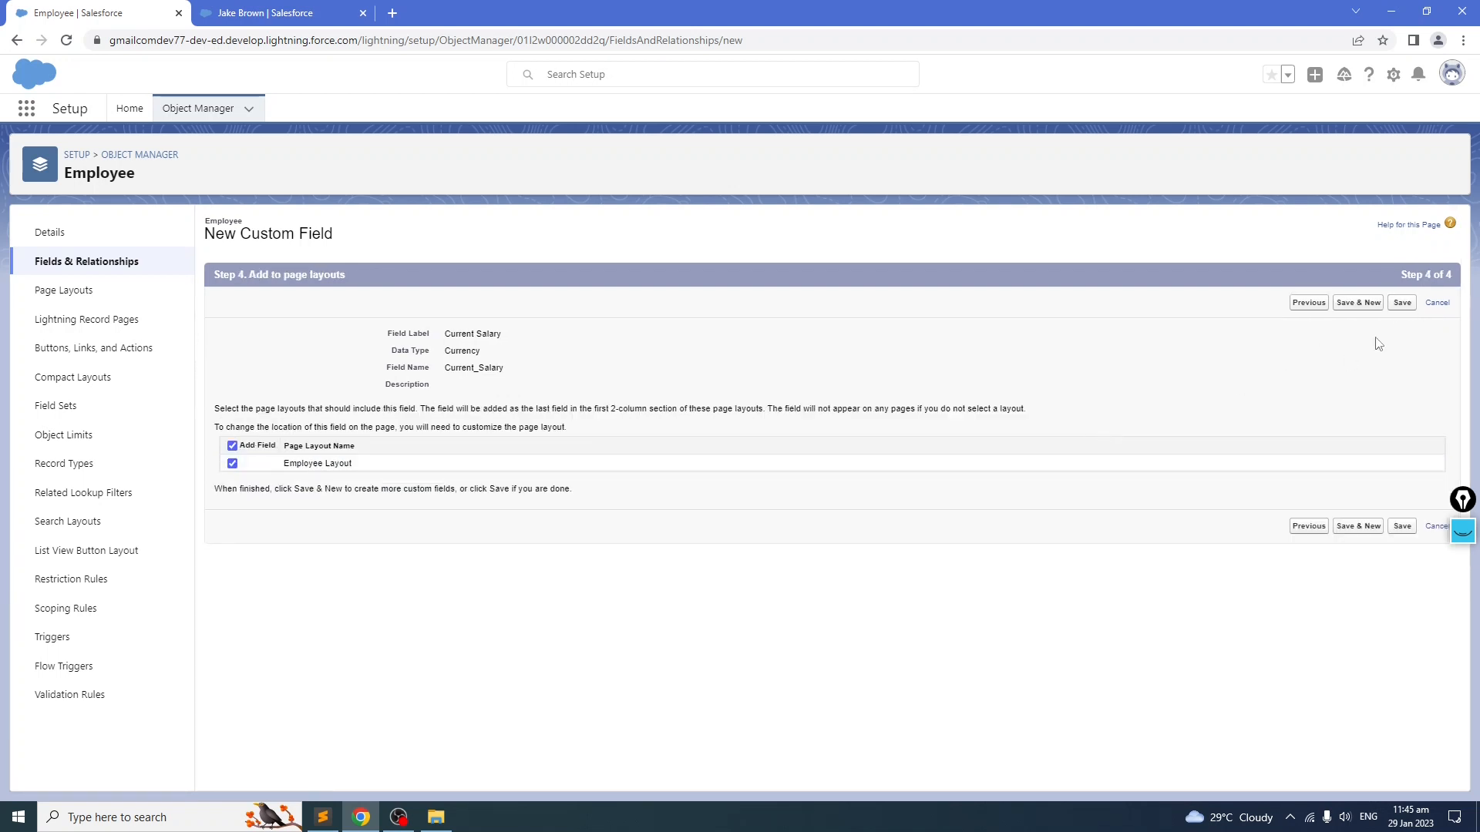
click(1402, 302)
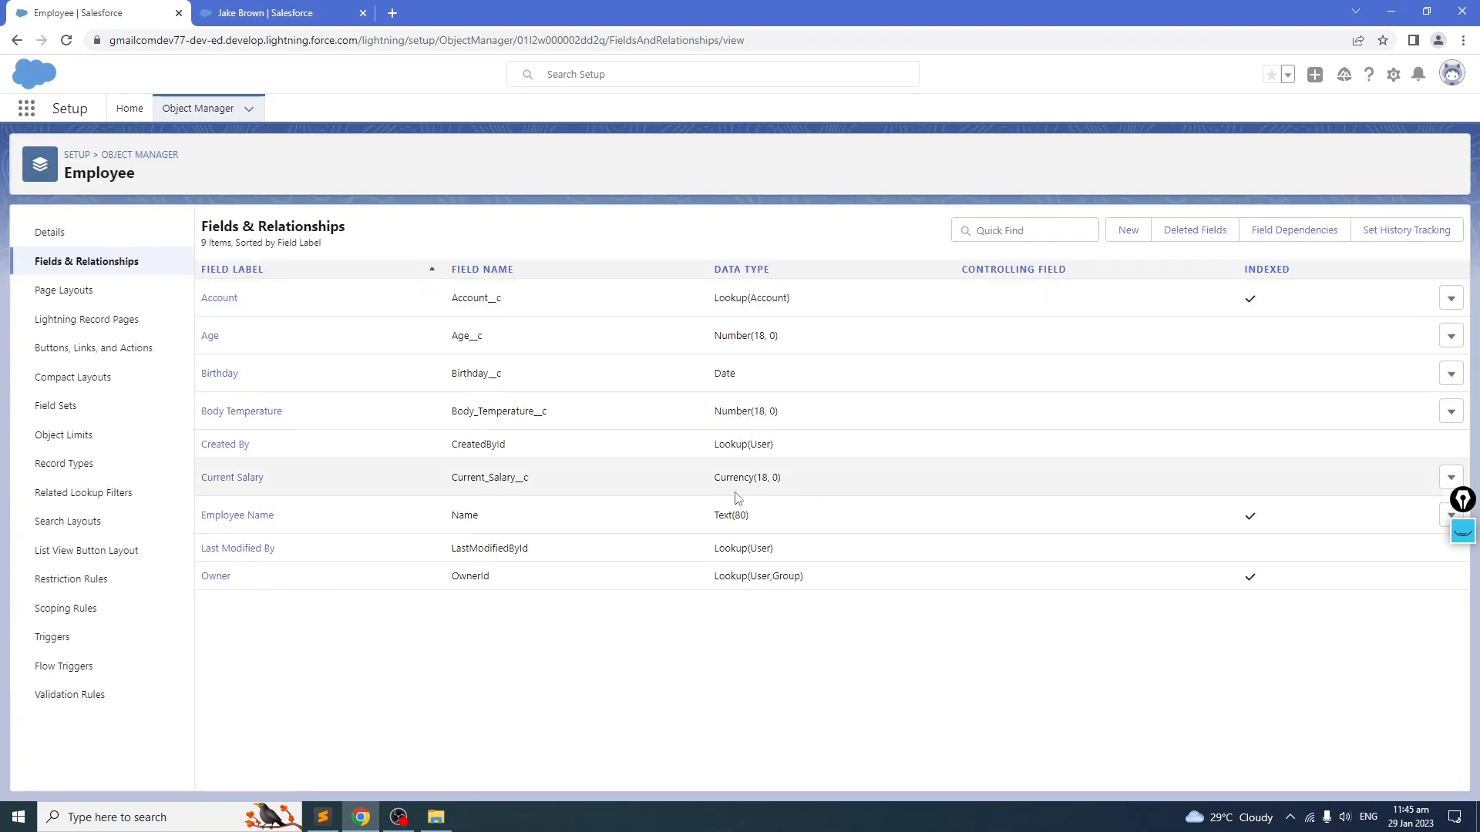
Step: Look up the Email field in the field notes and start a new custom field on Employee
key(alt+Tab)
scroll(137, 459, down, 1)
drag(485, 413, 5, 424)
click(154, 441)
drag(520, 418, 46, 415)
click(99, 455)
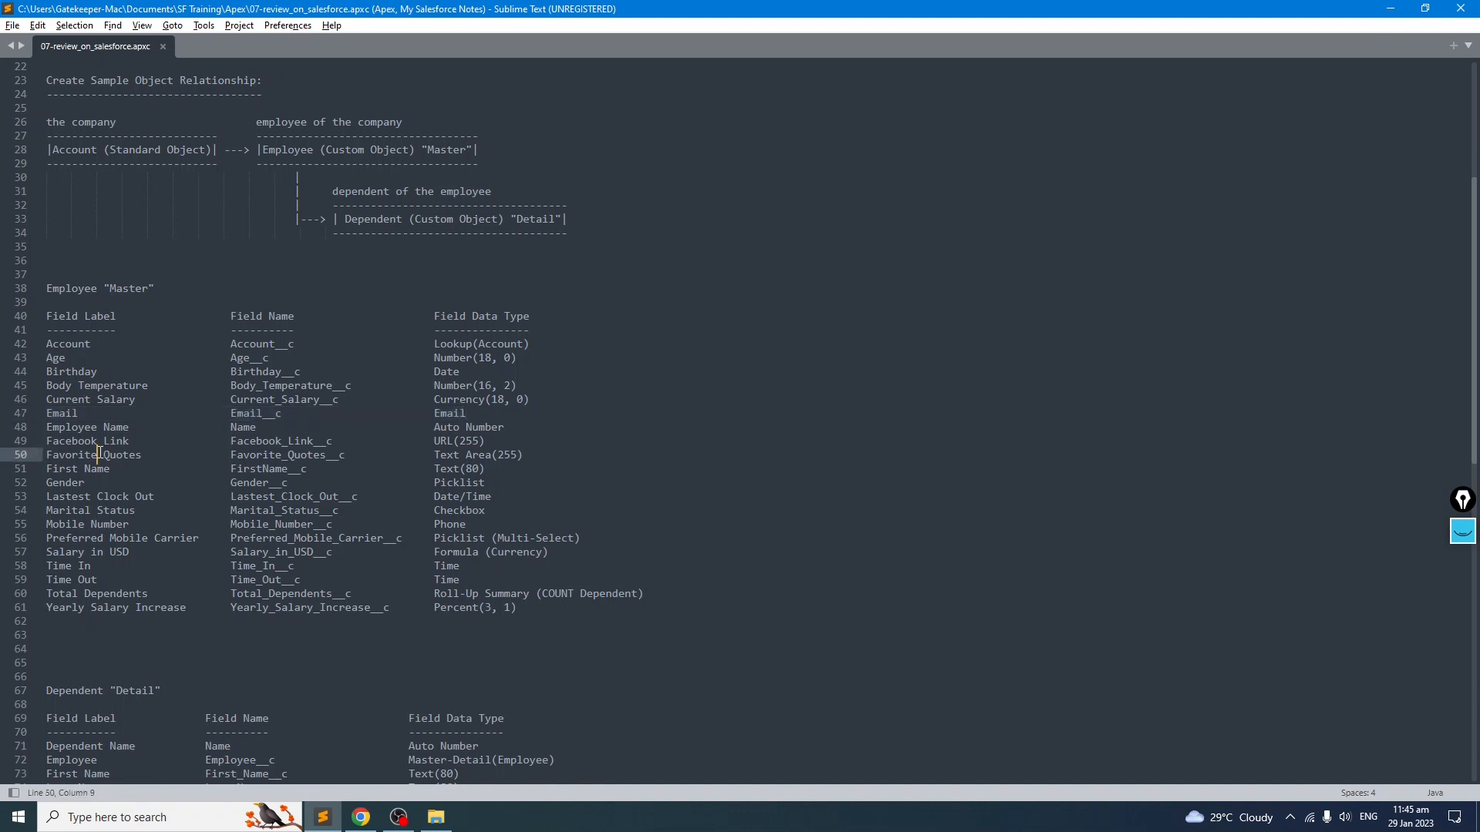
click(93, 415)
click(53, 429)
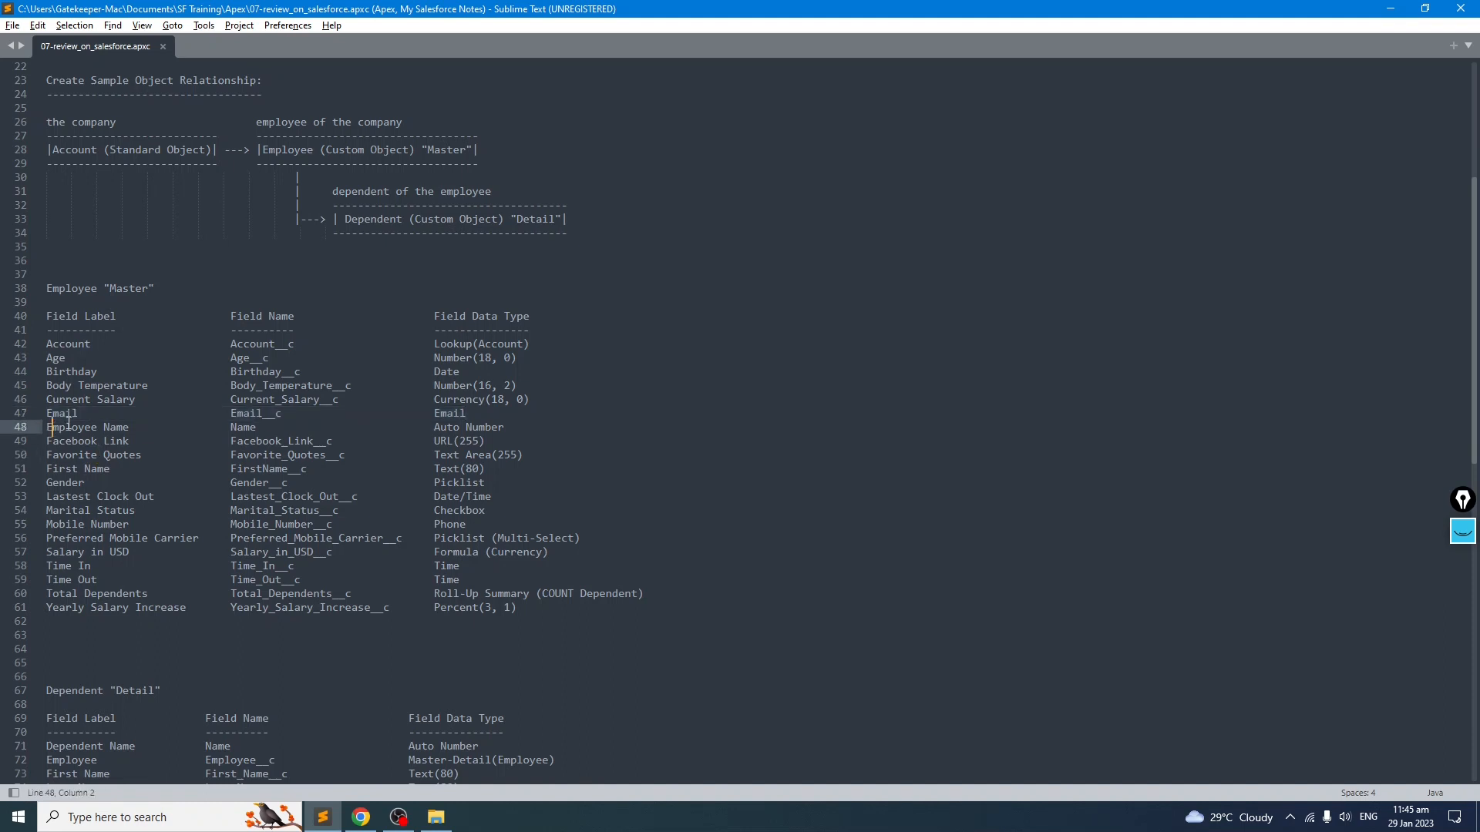
drag(77, 413, 46, 414)
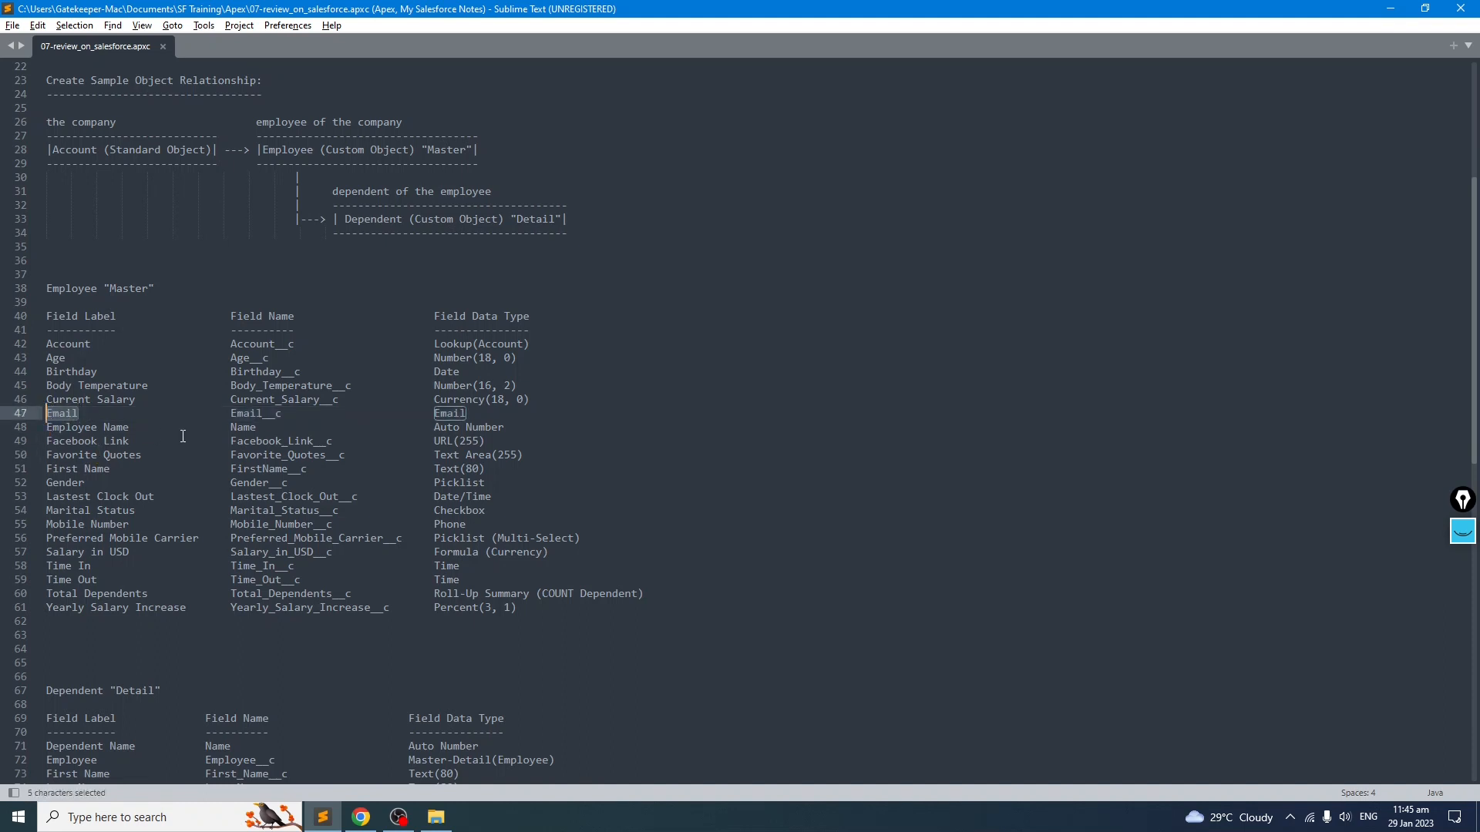
key(alt+Tab)
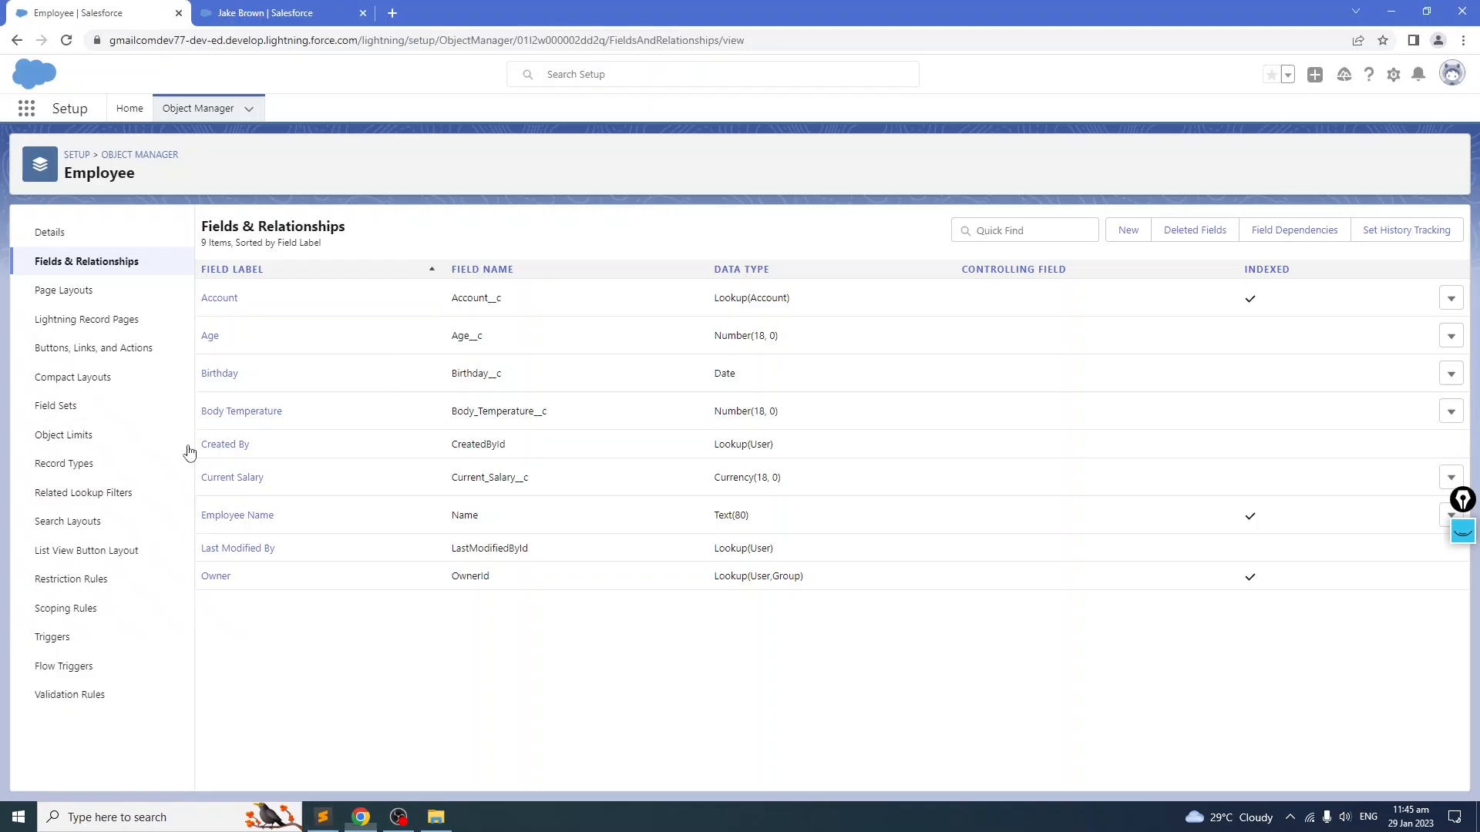
click(1129, 229)
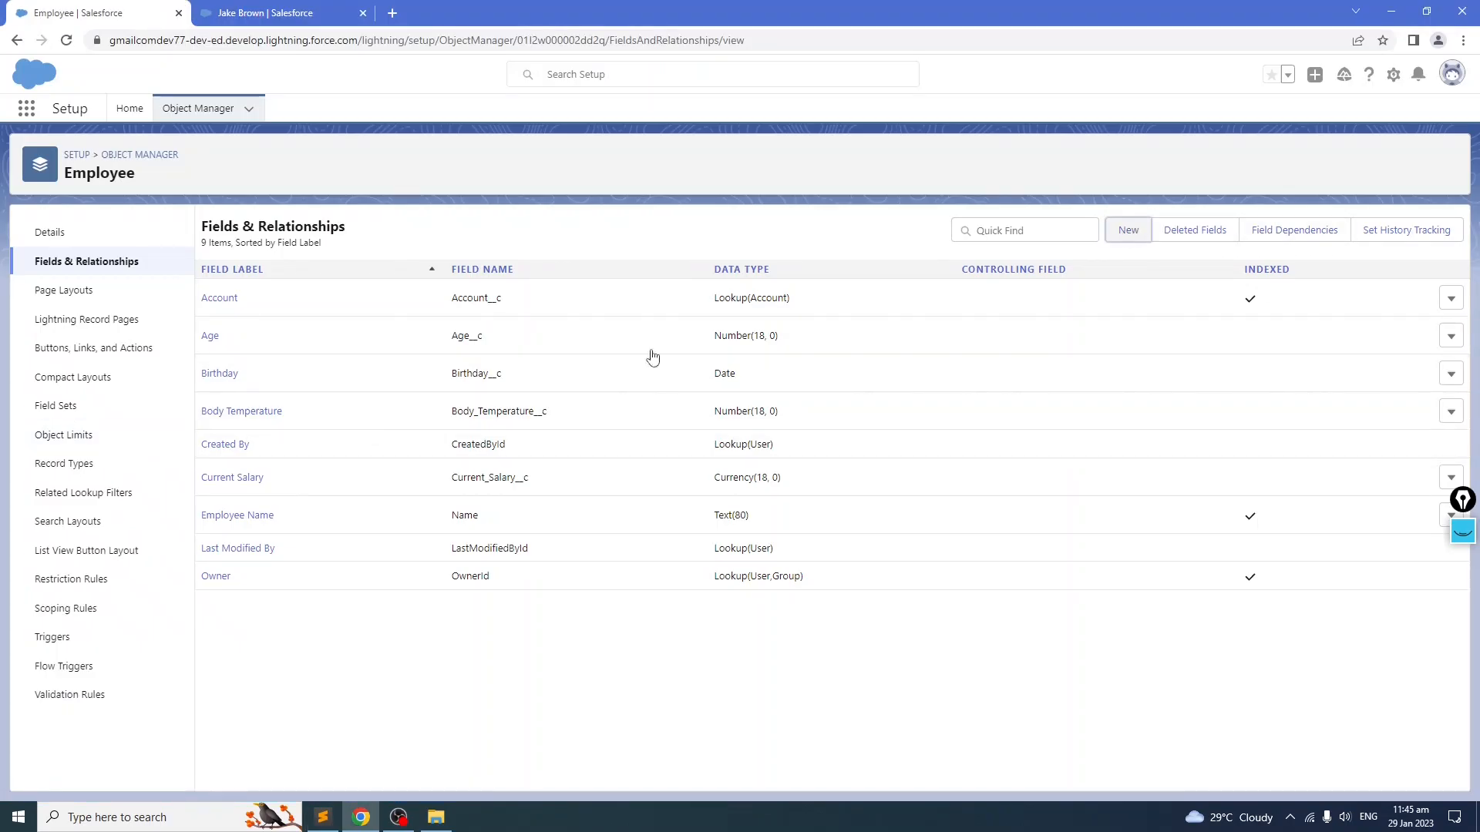
Step: Create an Email-type custom field labelled Email, keeping default security and layout
scroll(490, 475, down, 2)
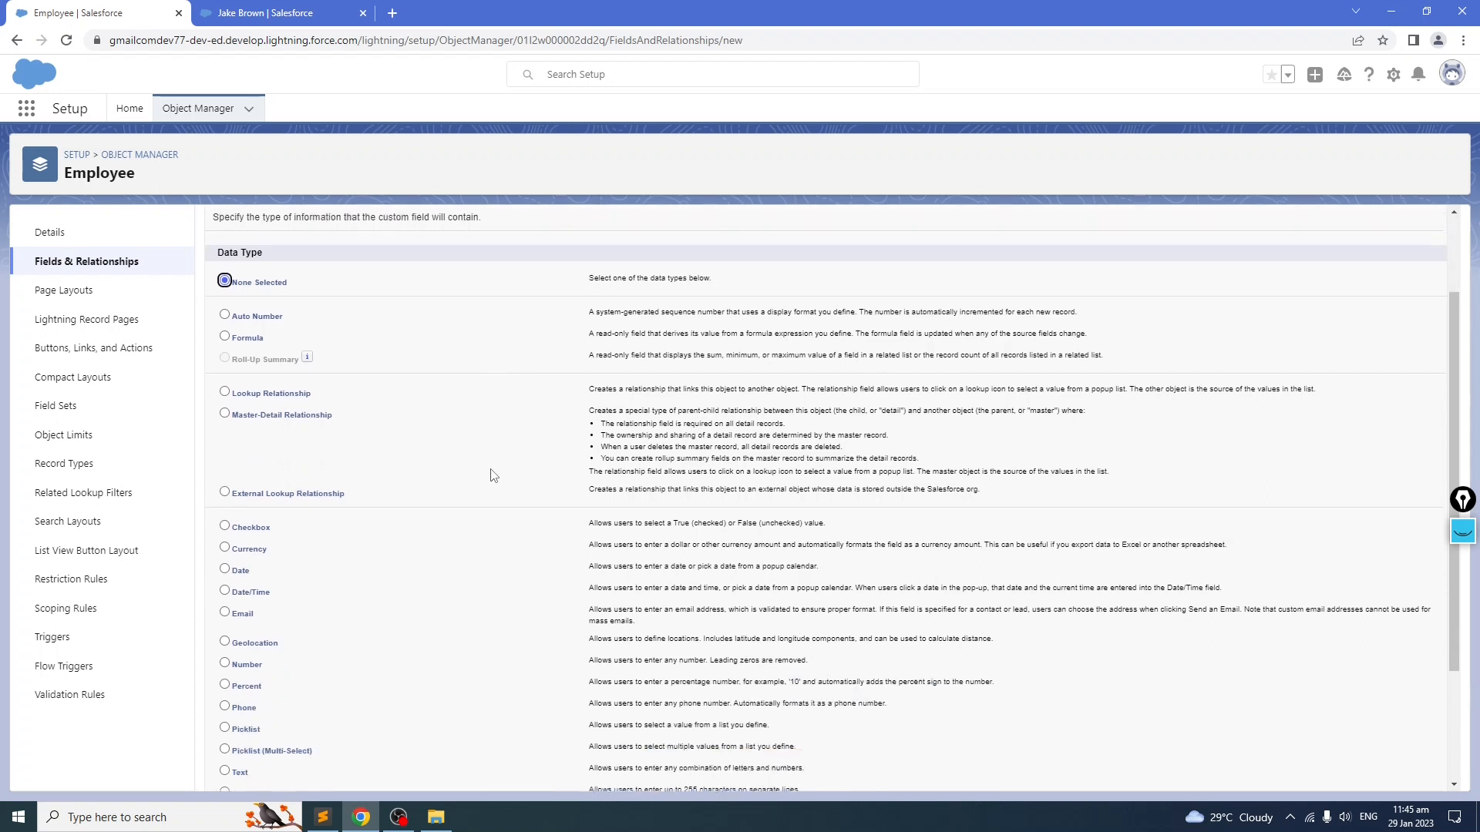
click(225, 573)
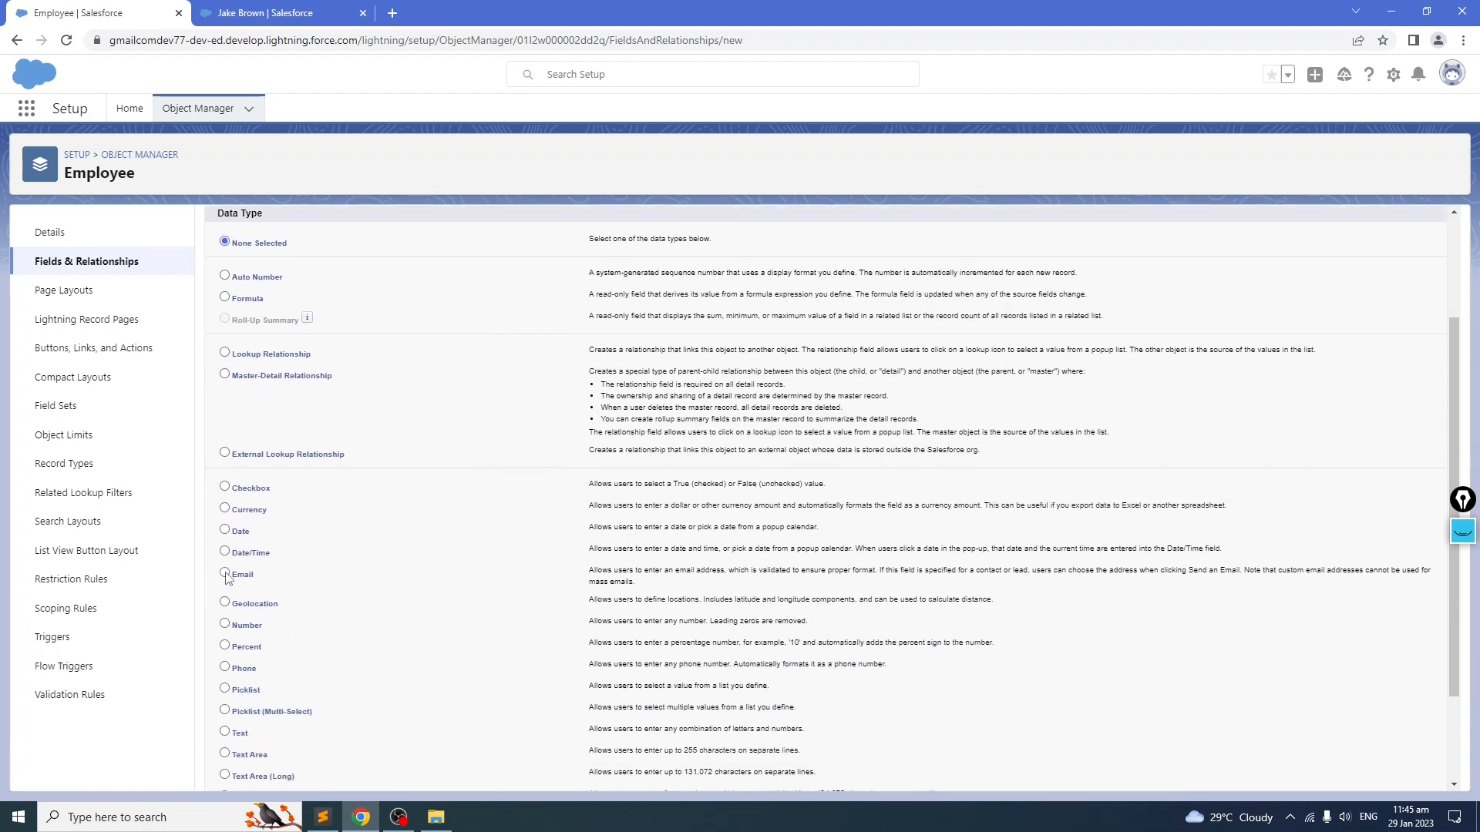
scroll(1156, 431, up, 2)
click(1392, 302)
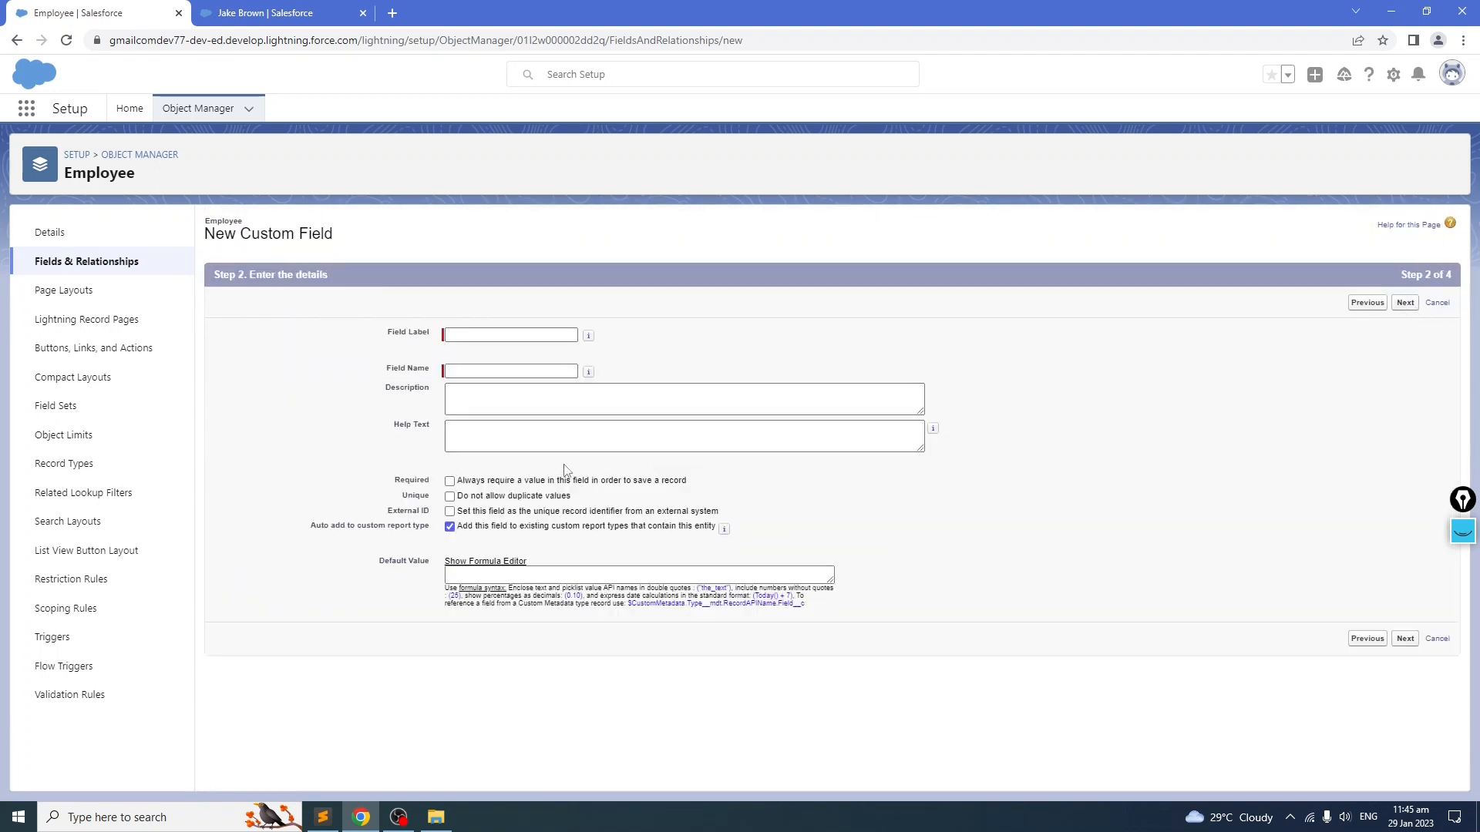
text(Email)
click(549, 397)
click(1403, 303)
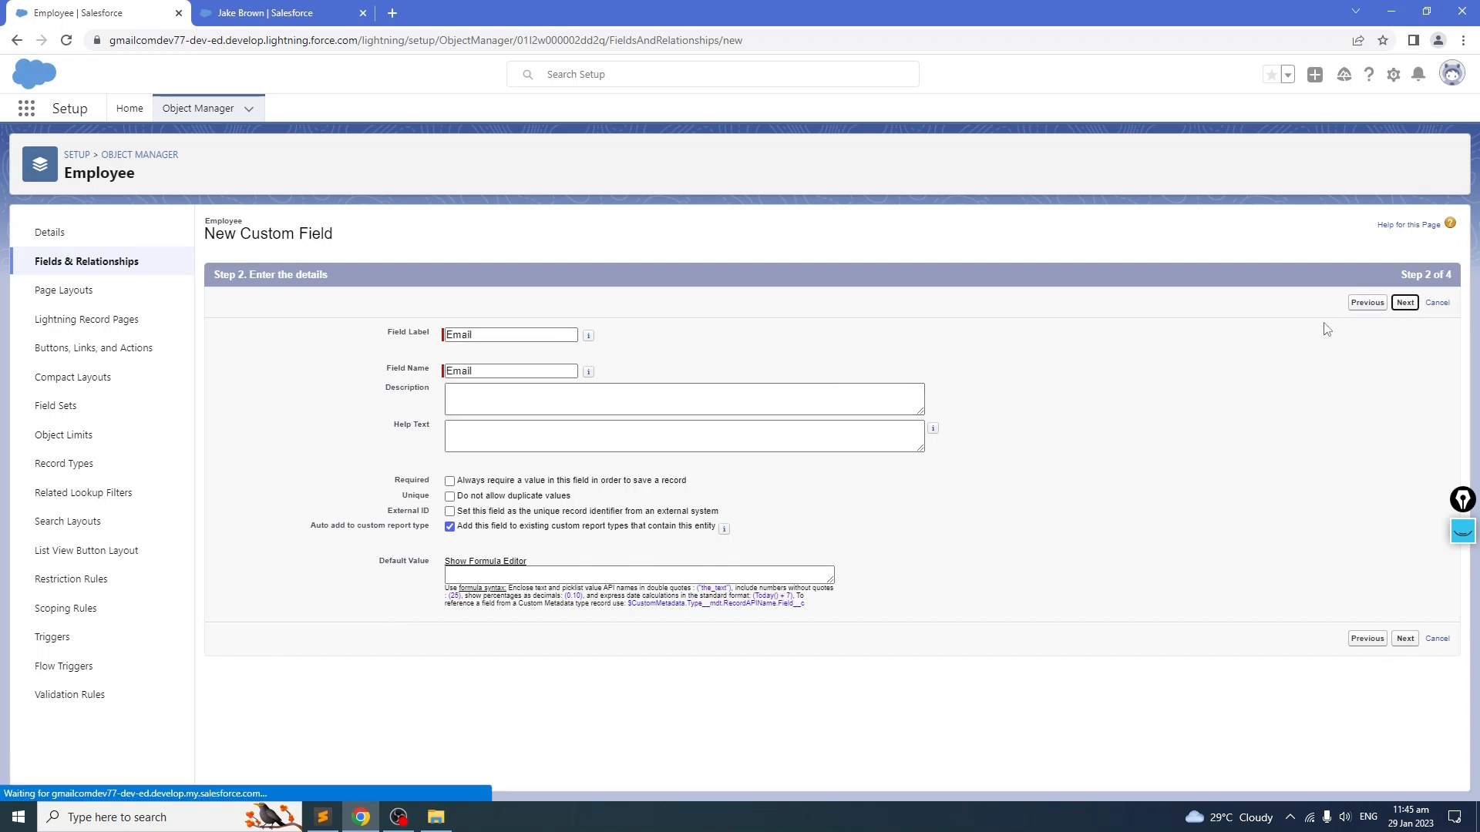
click(1394, 305)
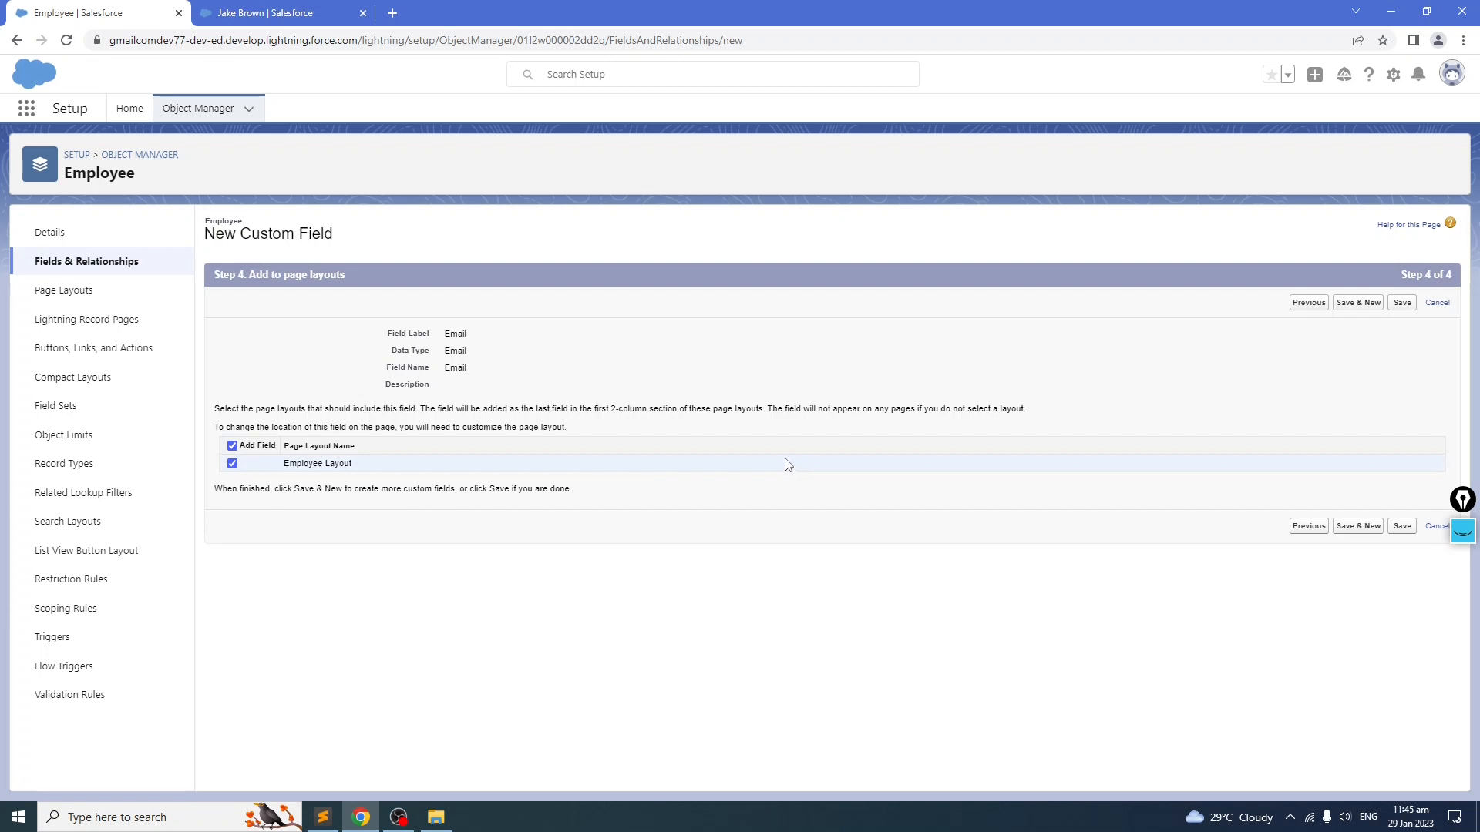
click(1394, 305)
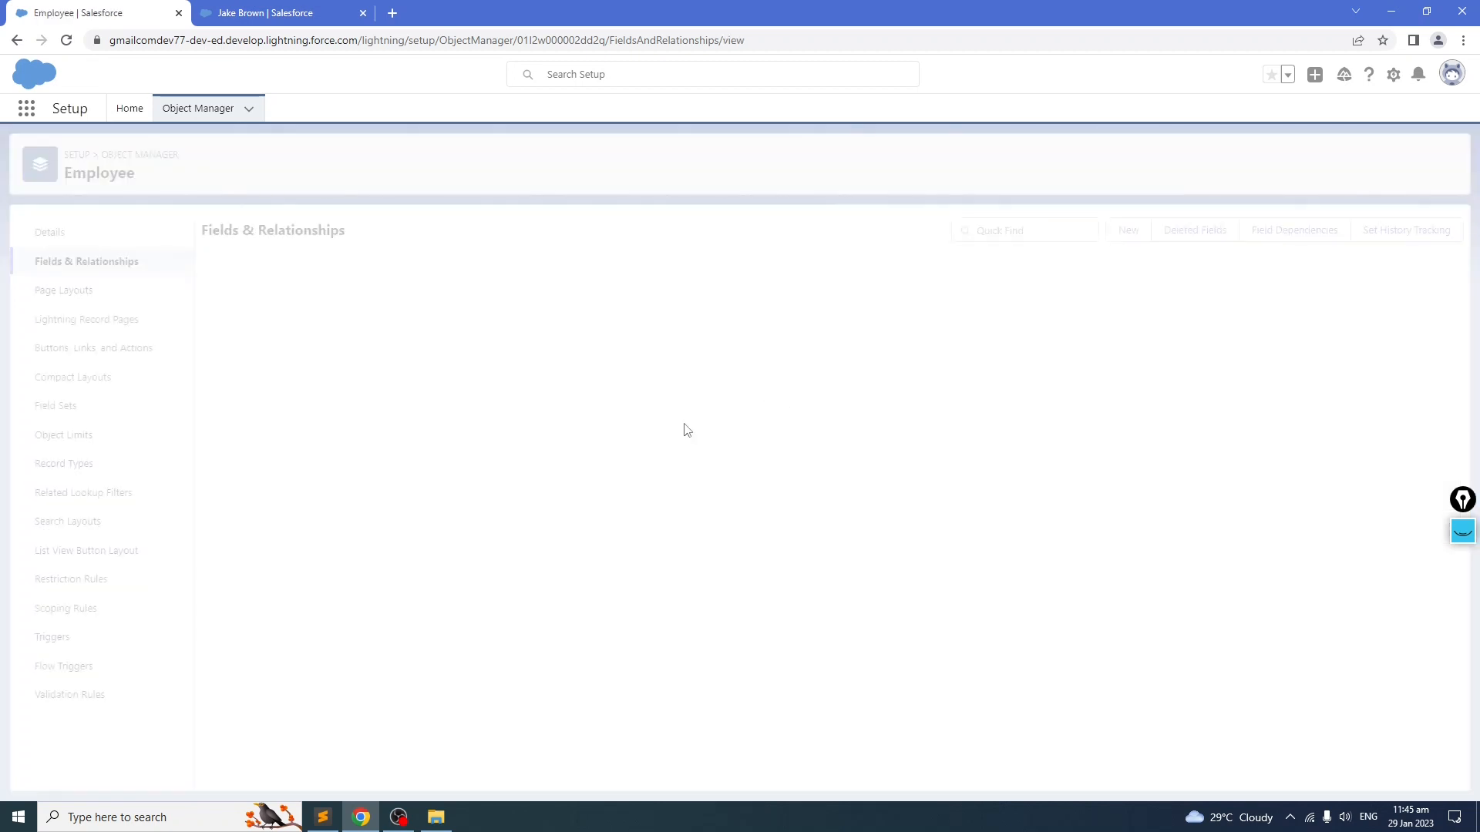
Step: Copy the Employee Name label from the field notes and return to the Employee fields list
key(alt+Tab)
click(173, 456)
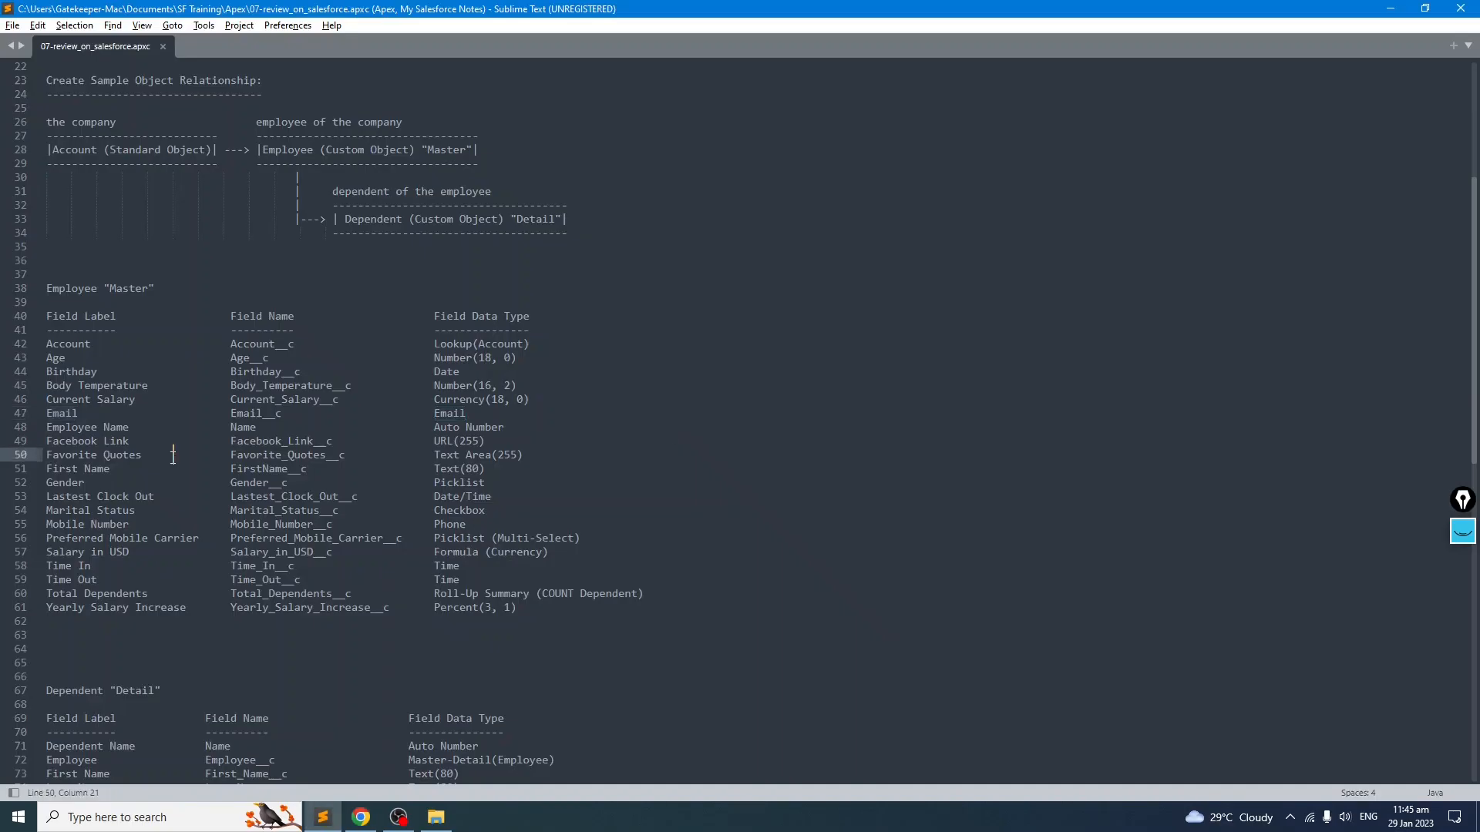
drag(504, 428, 45, 429)
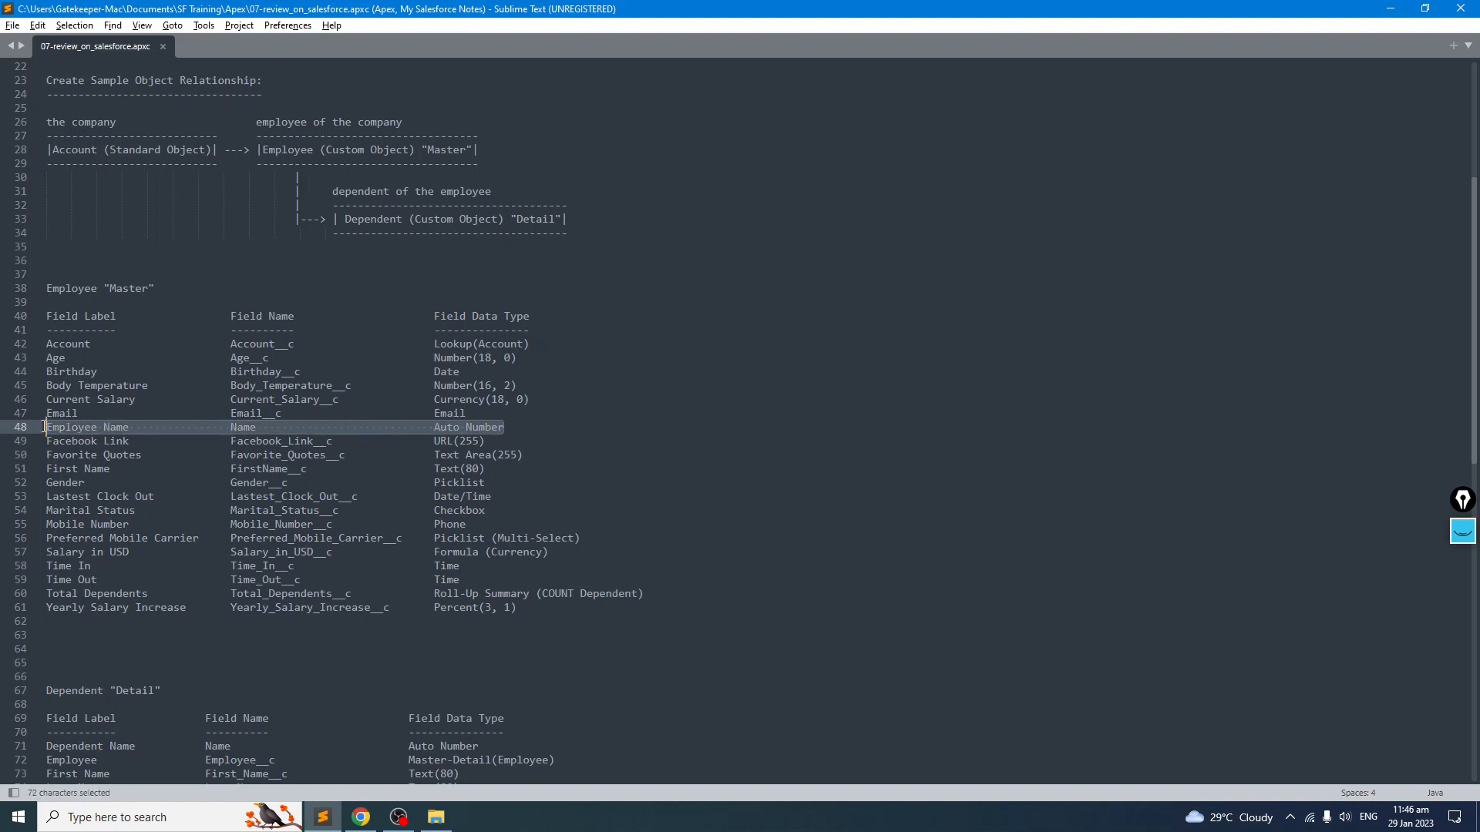
click(118, 456)
drag(140, 434, 36, 426)
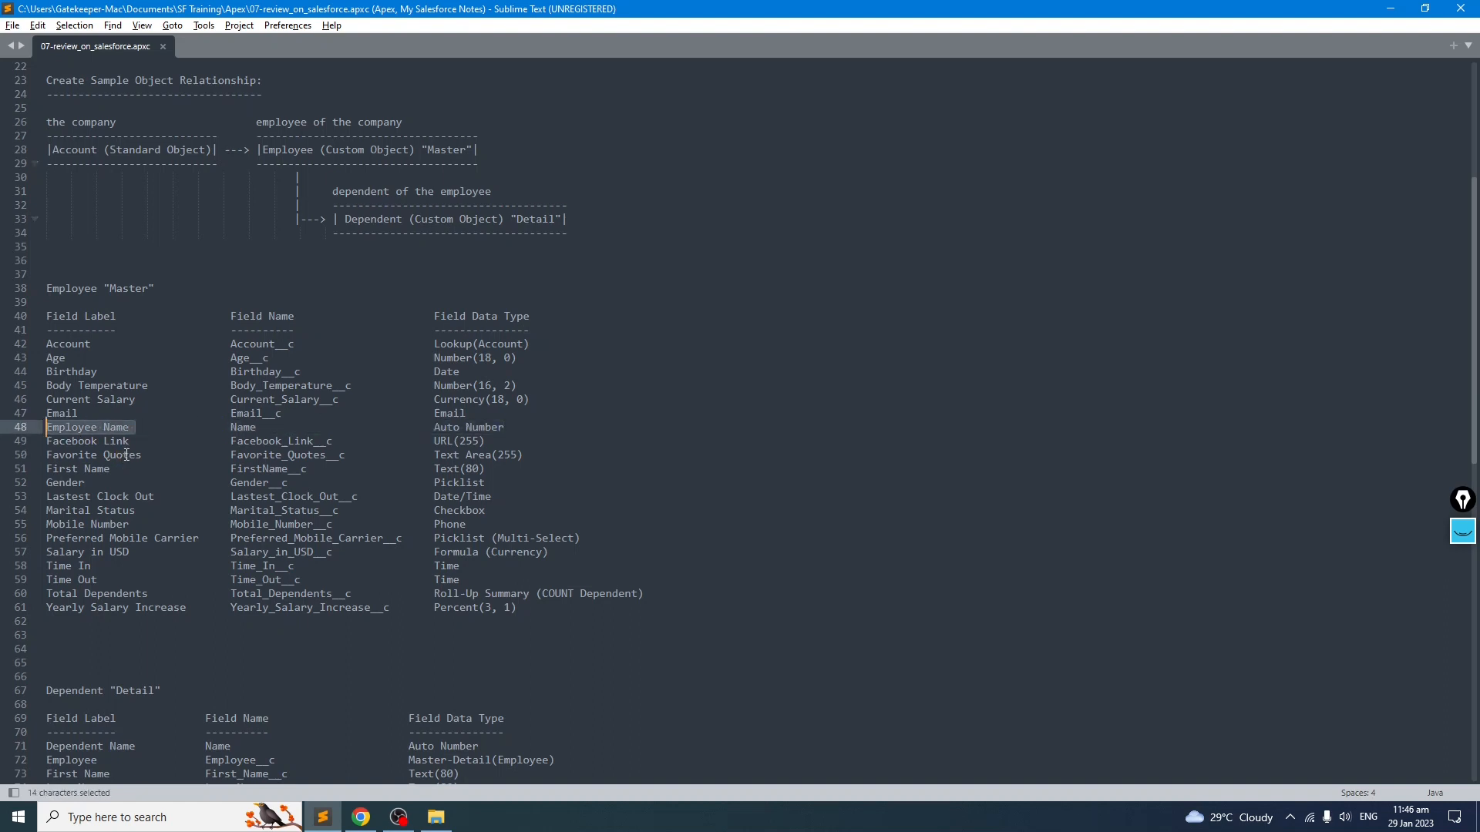
key(ctrl+c)
key(alt+Tab)
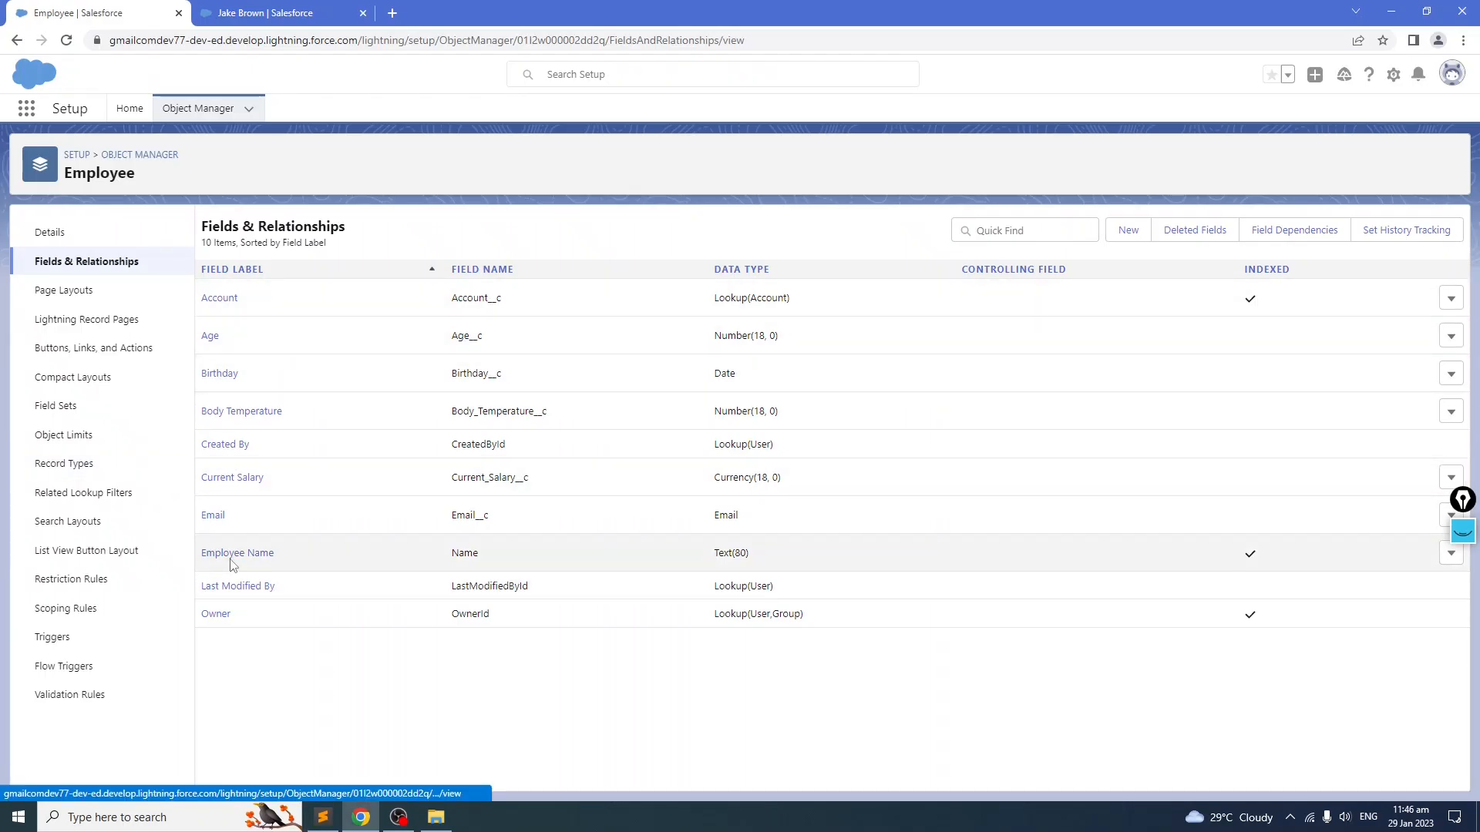
drag(1473, 501, 1465, 713)
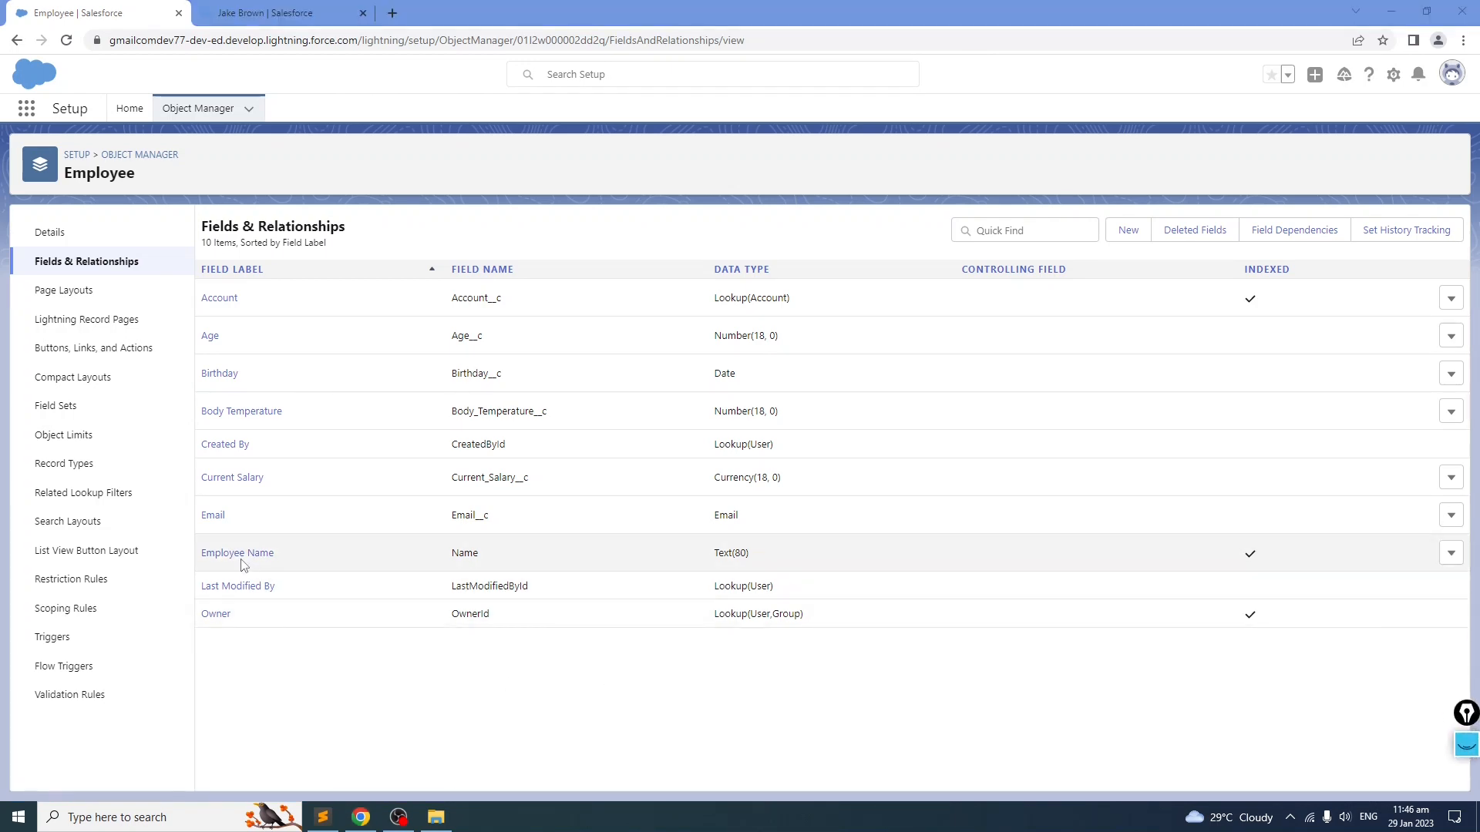
click(336, 591)
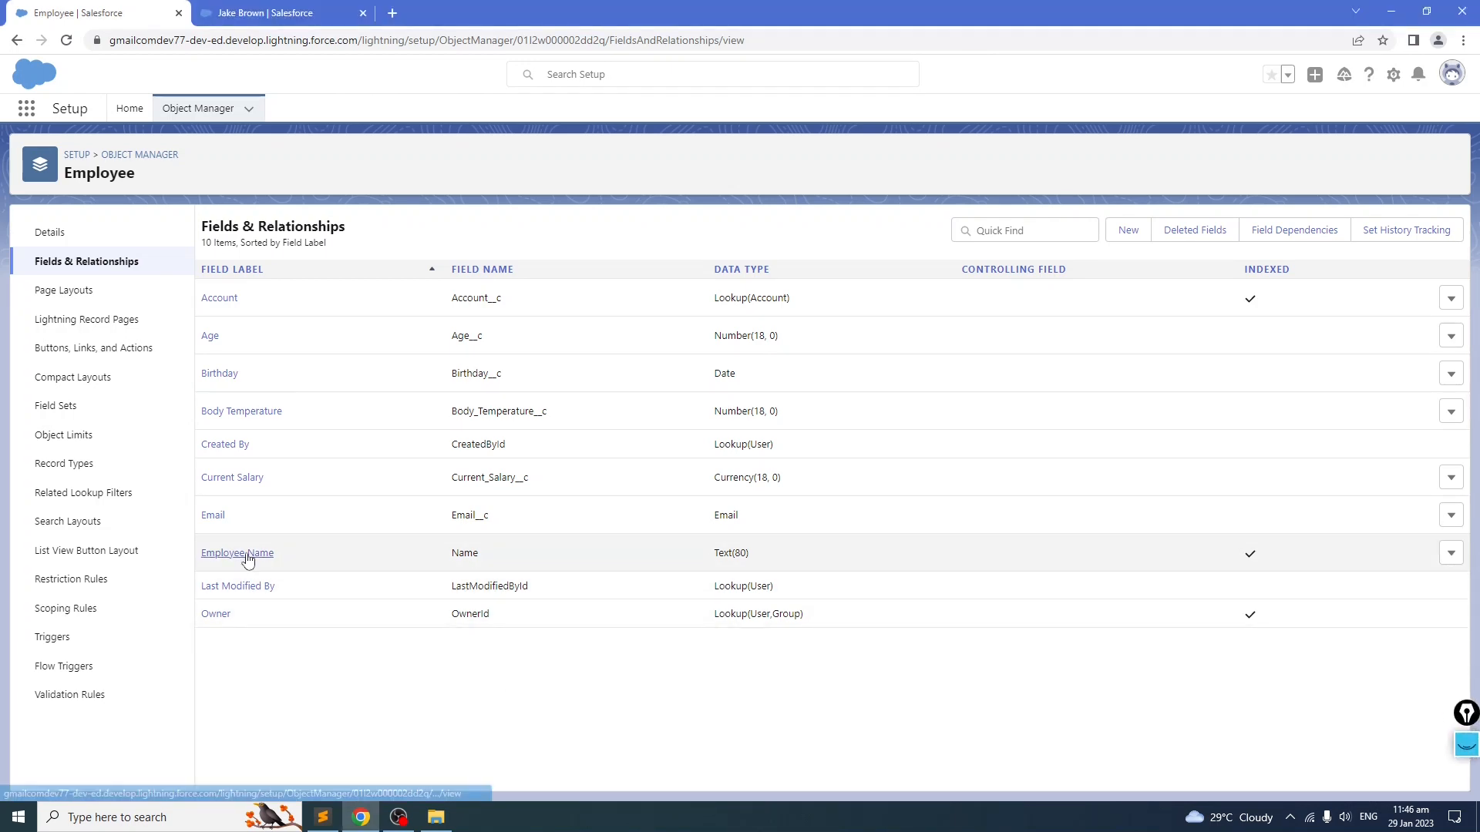
Step: Review the Employee Name and First Name rows in the field notes
click(324, 817)
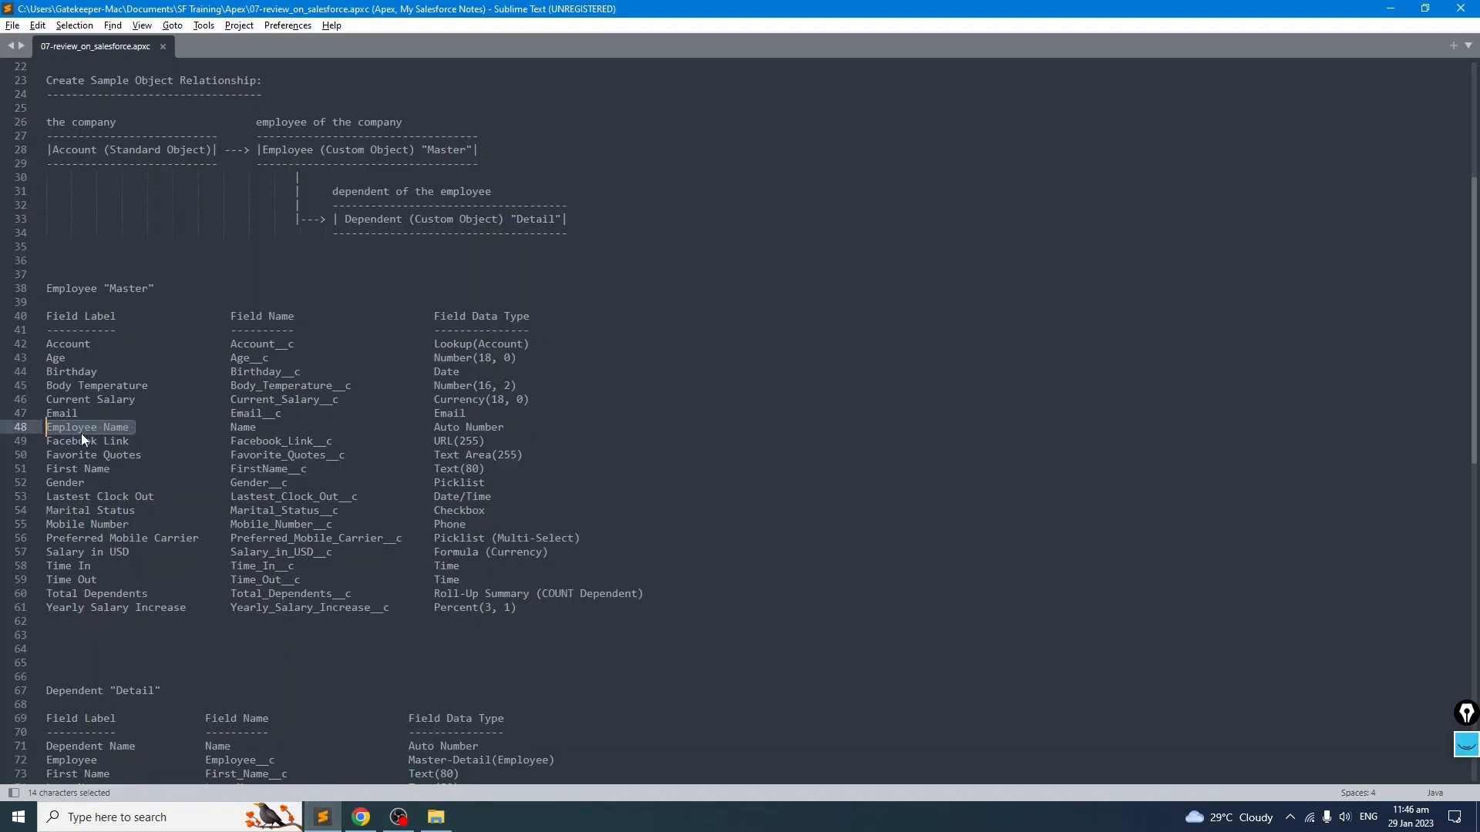
click(90, 497)
drag(48, 470, 136, 471)
click(153, 496)
drag(508, 470, 87, 468)
click(128, 496)
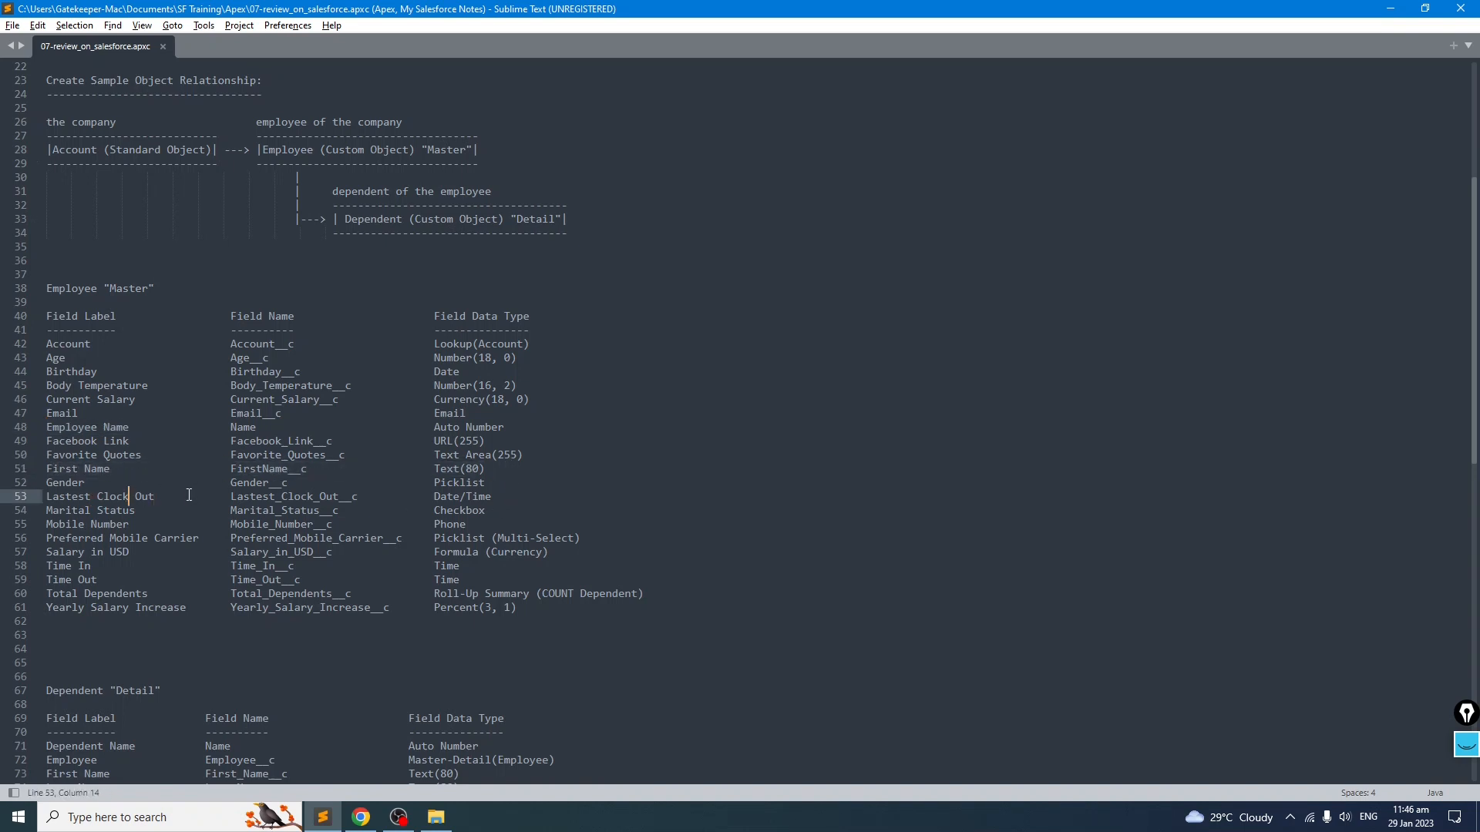
drag(46, 427, 404, 443)
click(449, 441)
drag(532, 426, 29, 425)
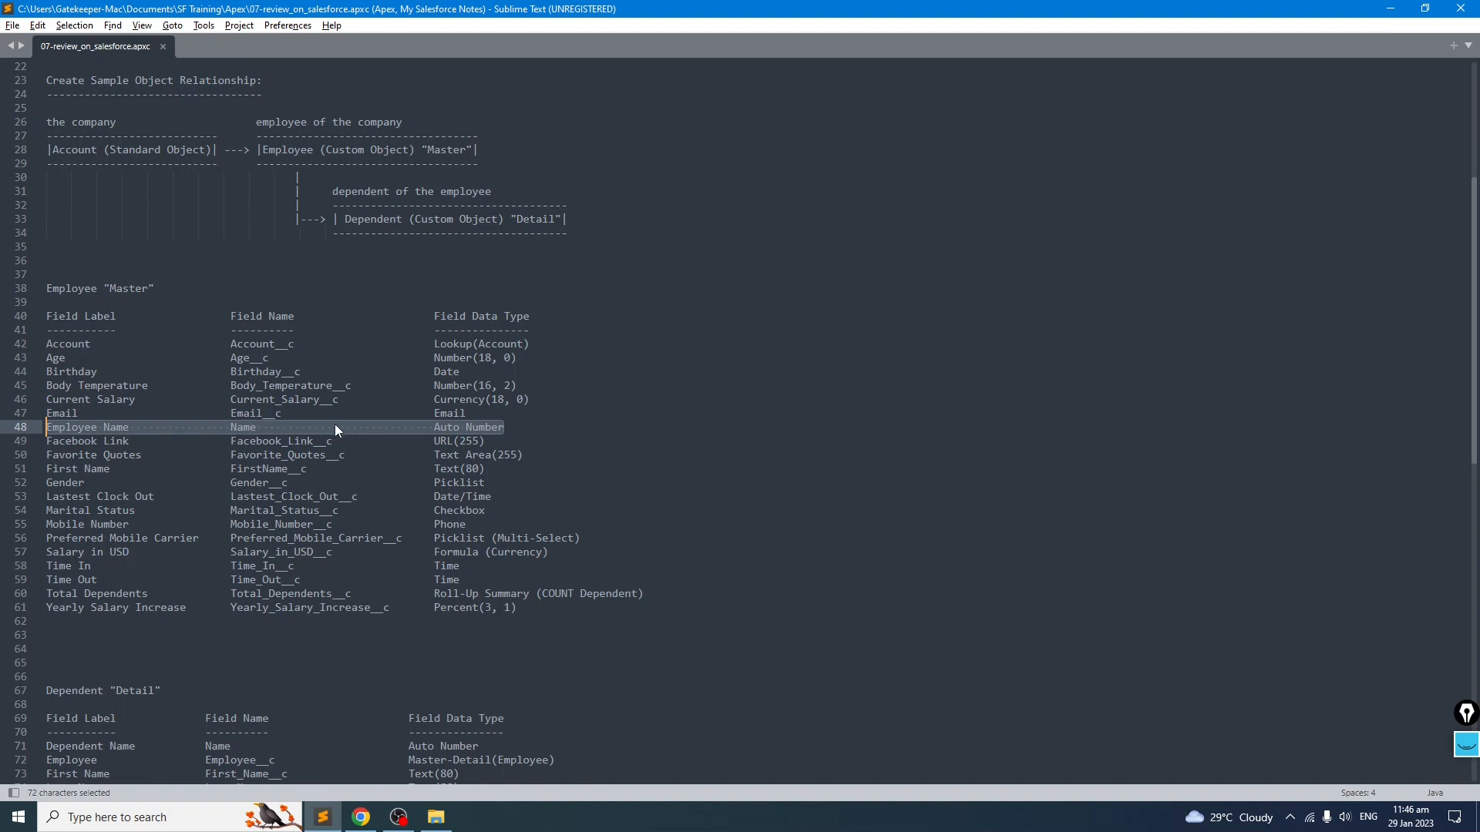
click(142, 468)
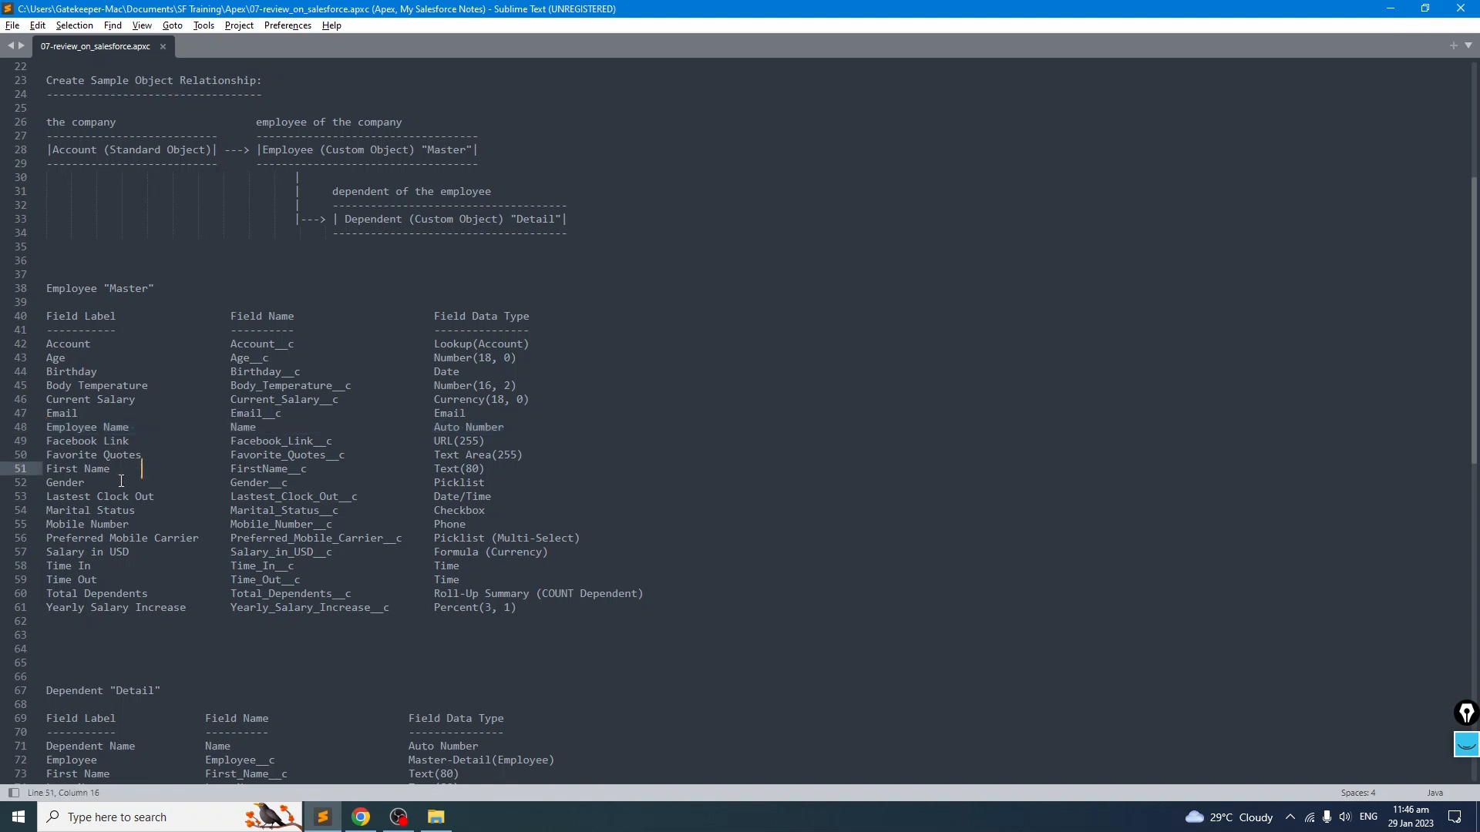
drag(509, 470, 36, 472)
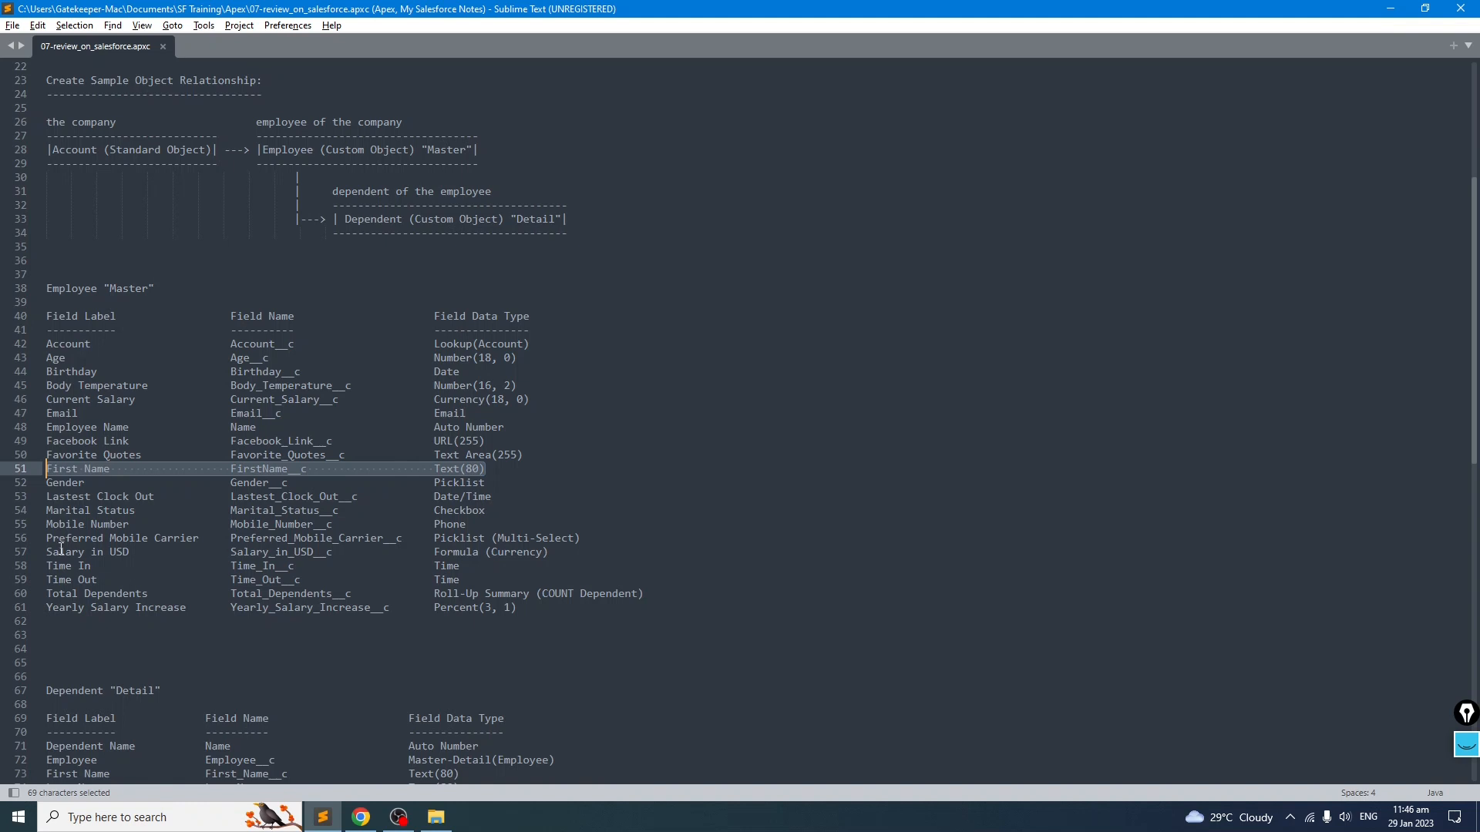
click(65, 594)
drag(486, 468, 42, 469)
Step: Add a Last Name row with field name Last_Name__c and type Text(80) to the field notes and save the file
key(End)
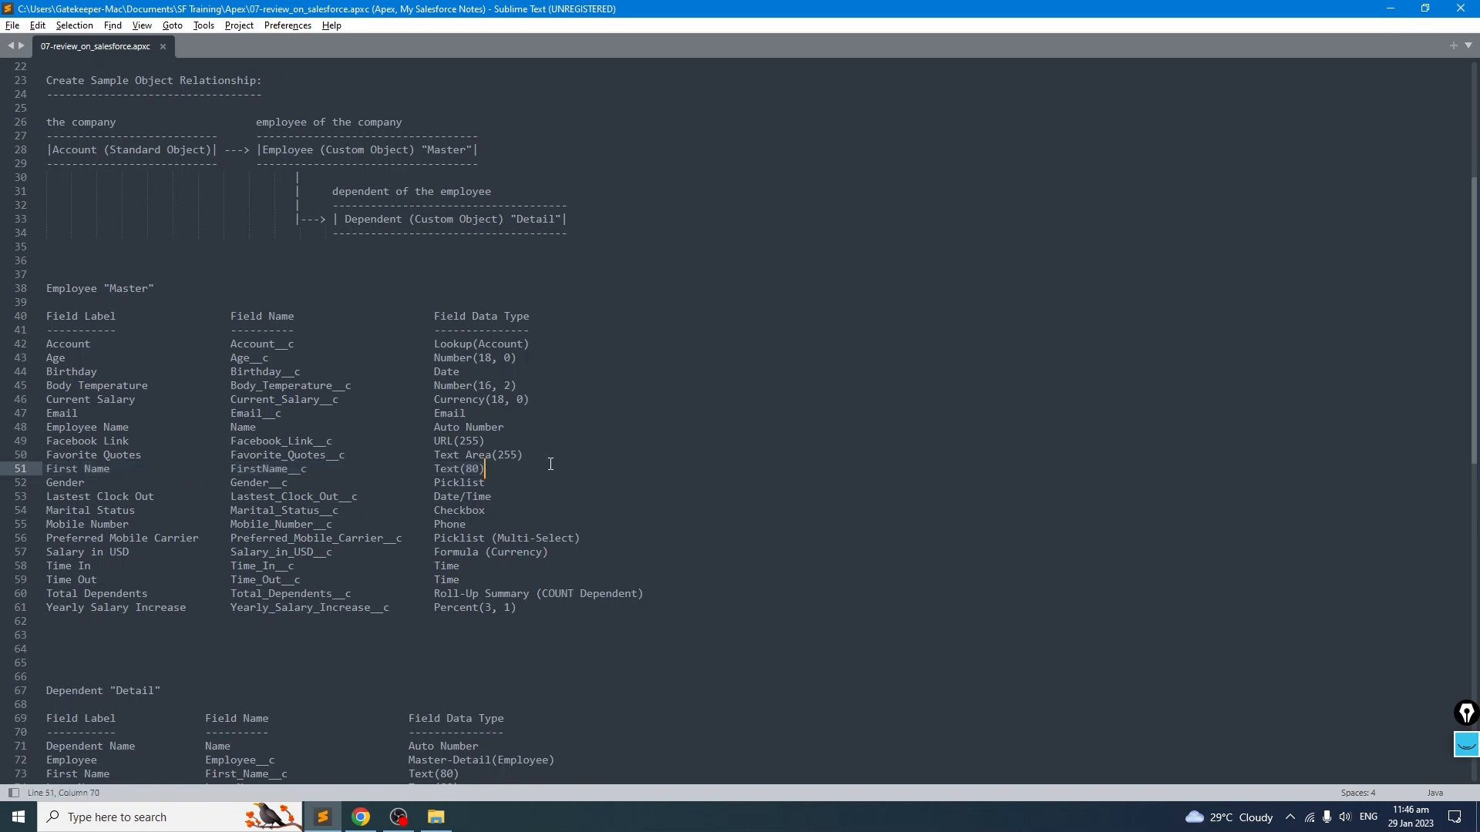
key(Return)
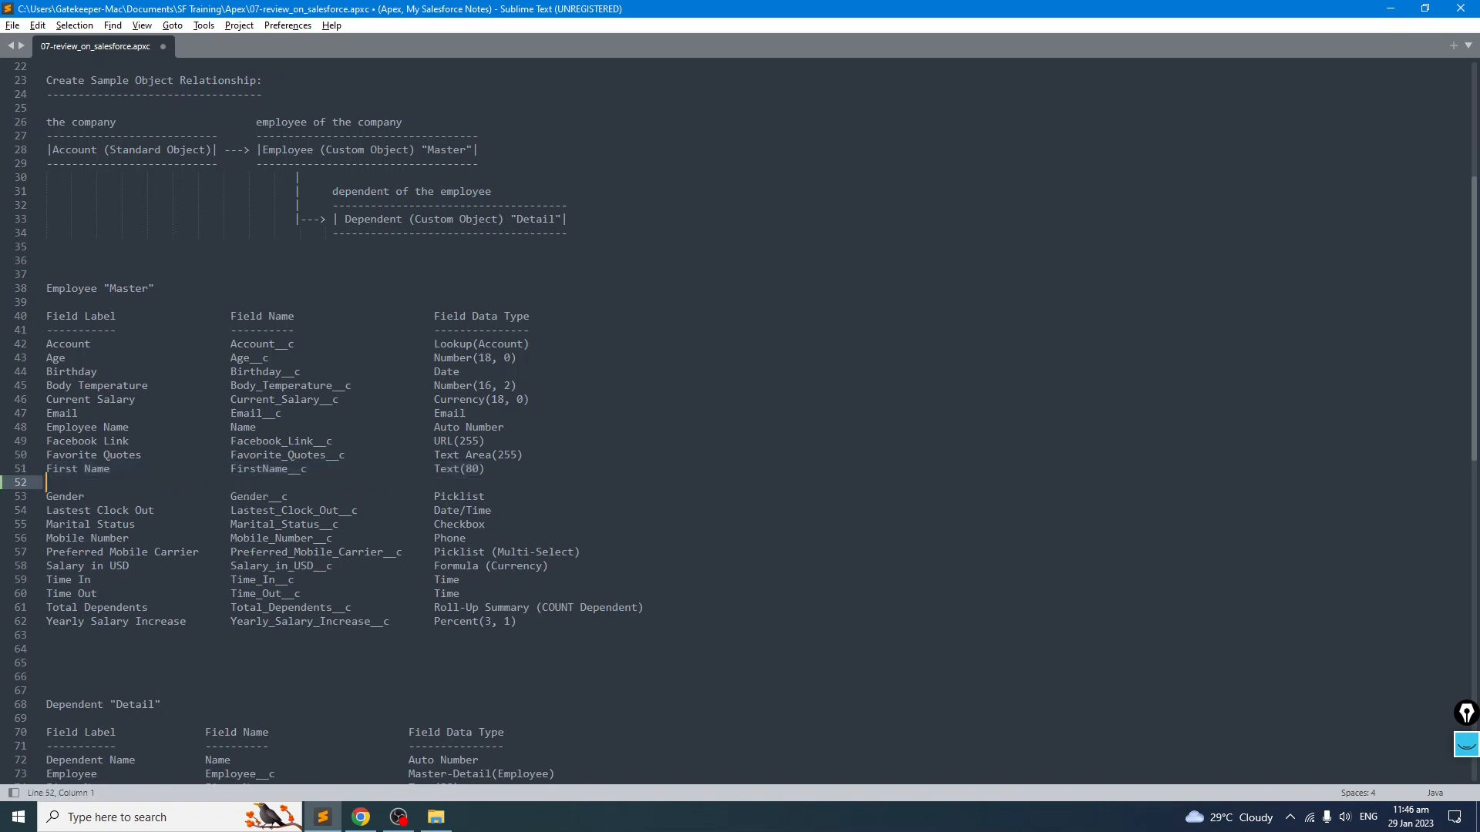
text(Last)
text( Last_Name__c)
key(BackSpace)
key(BackSpace)
key(BackSpace)
key(BackSpace)
key(BackSpace)
key(BackSpace)
key(BackSpace)
key(BackSpace)
key(BackSpace)
key(BackSpace)
key(BackSpace)
key(BackSpace)
key(BackSpace)
key(BackSpace)
key(BackSpace)
text(Last Name                    LastName__c)
key(Tab)
text(Text(890)
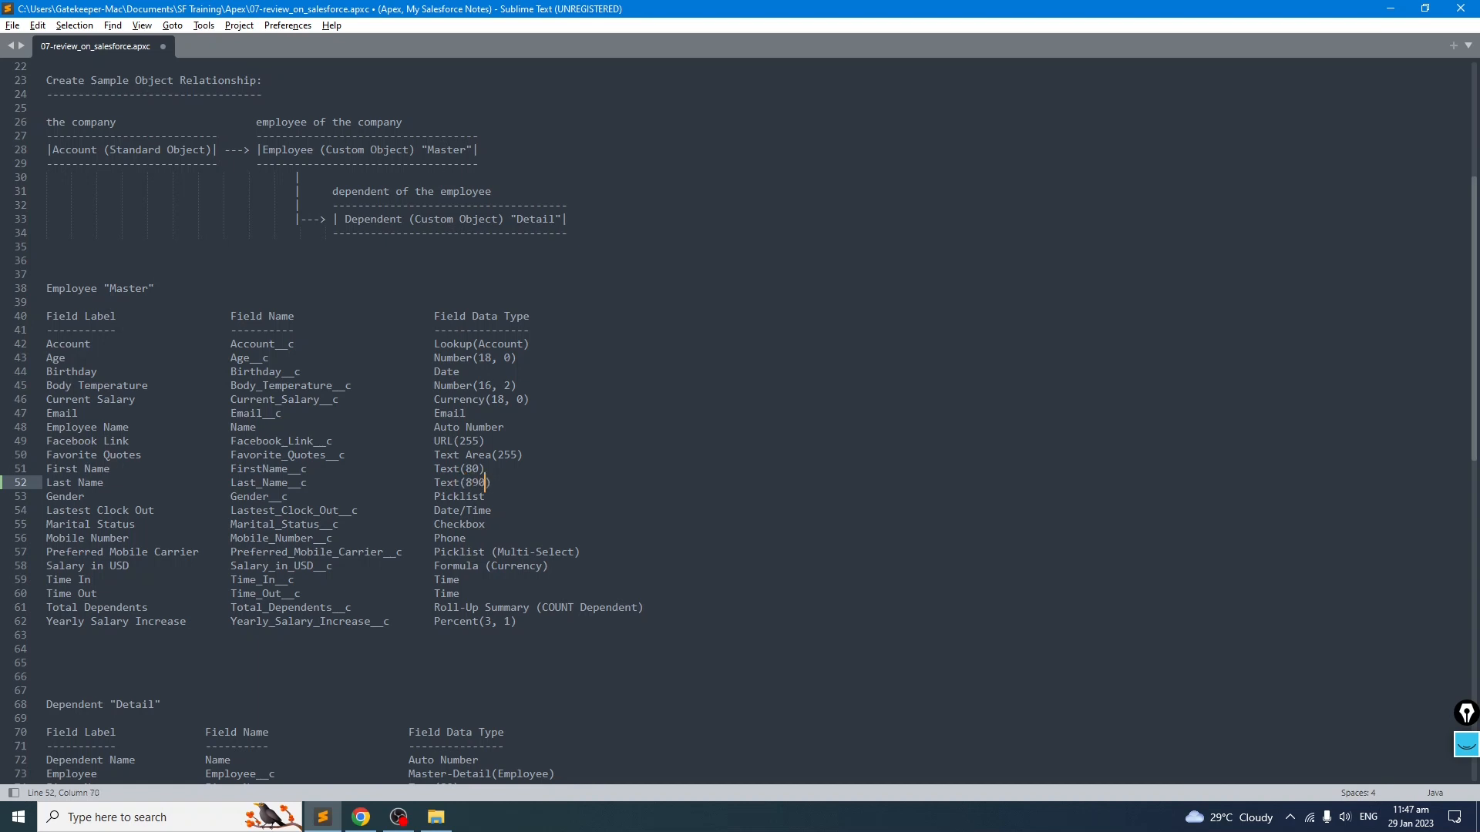
key(BackSpace)
key(BackSpace)
key(Up)
key(Up)
key(Up)
key(Up)
key(End)
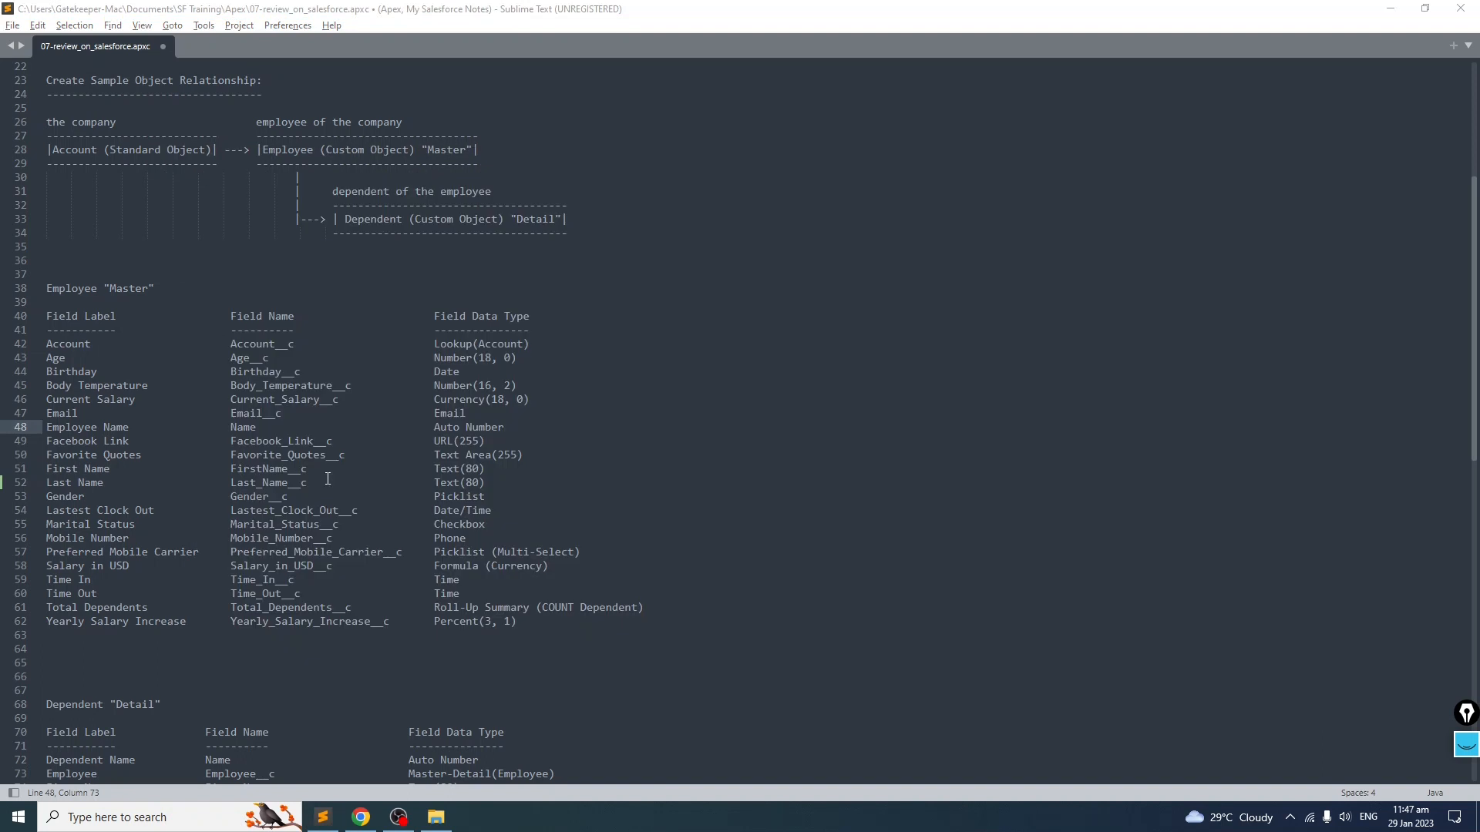
key(ctrl+s)
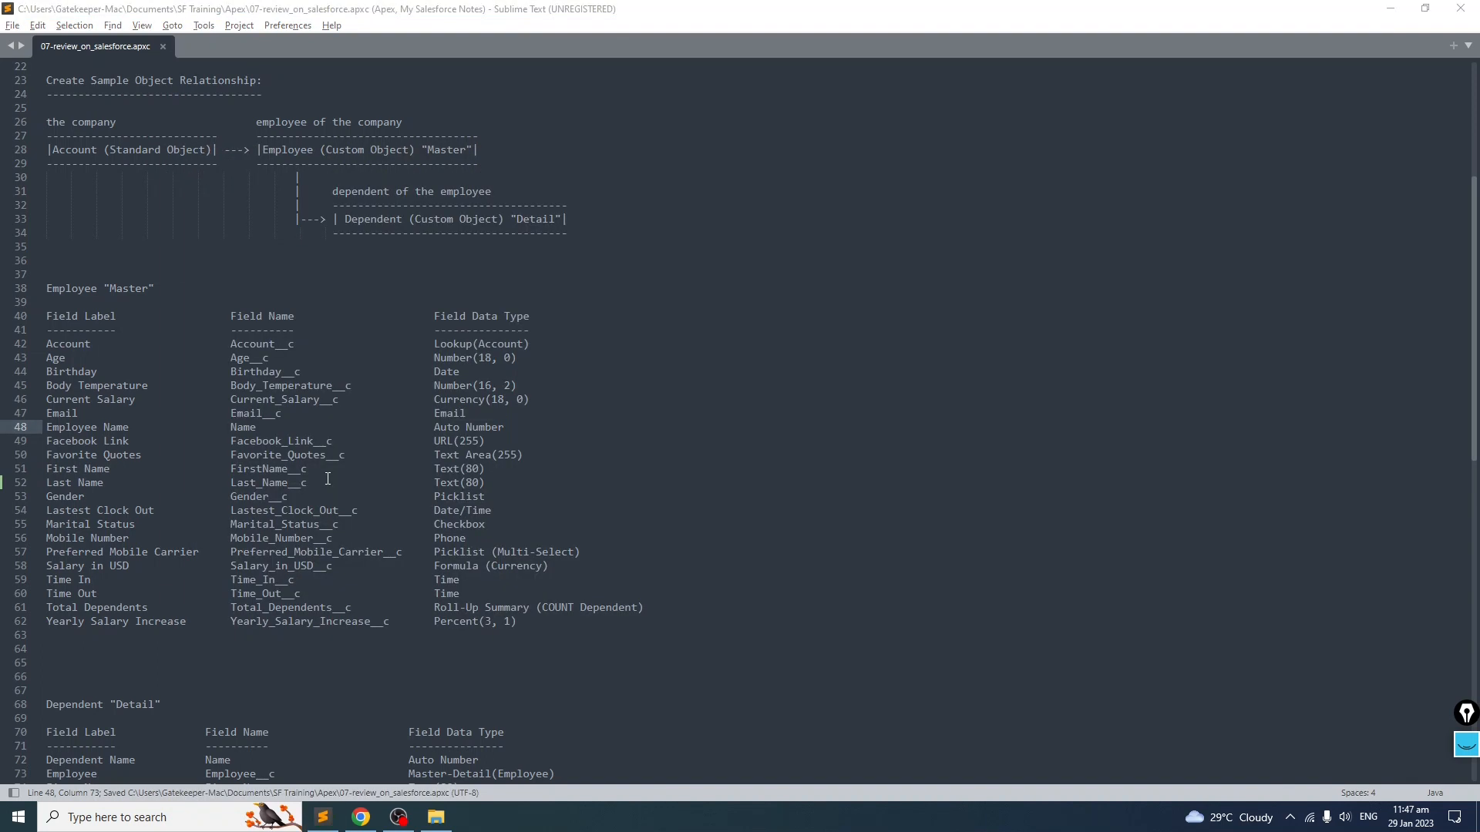
Step: Change the Employee Name field to Auto Number with display format EMP-{00000} and starting number 1
key(alt+Tab)
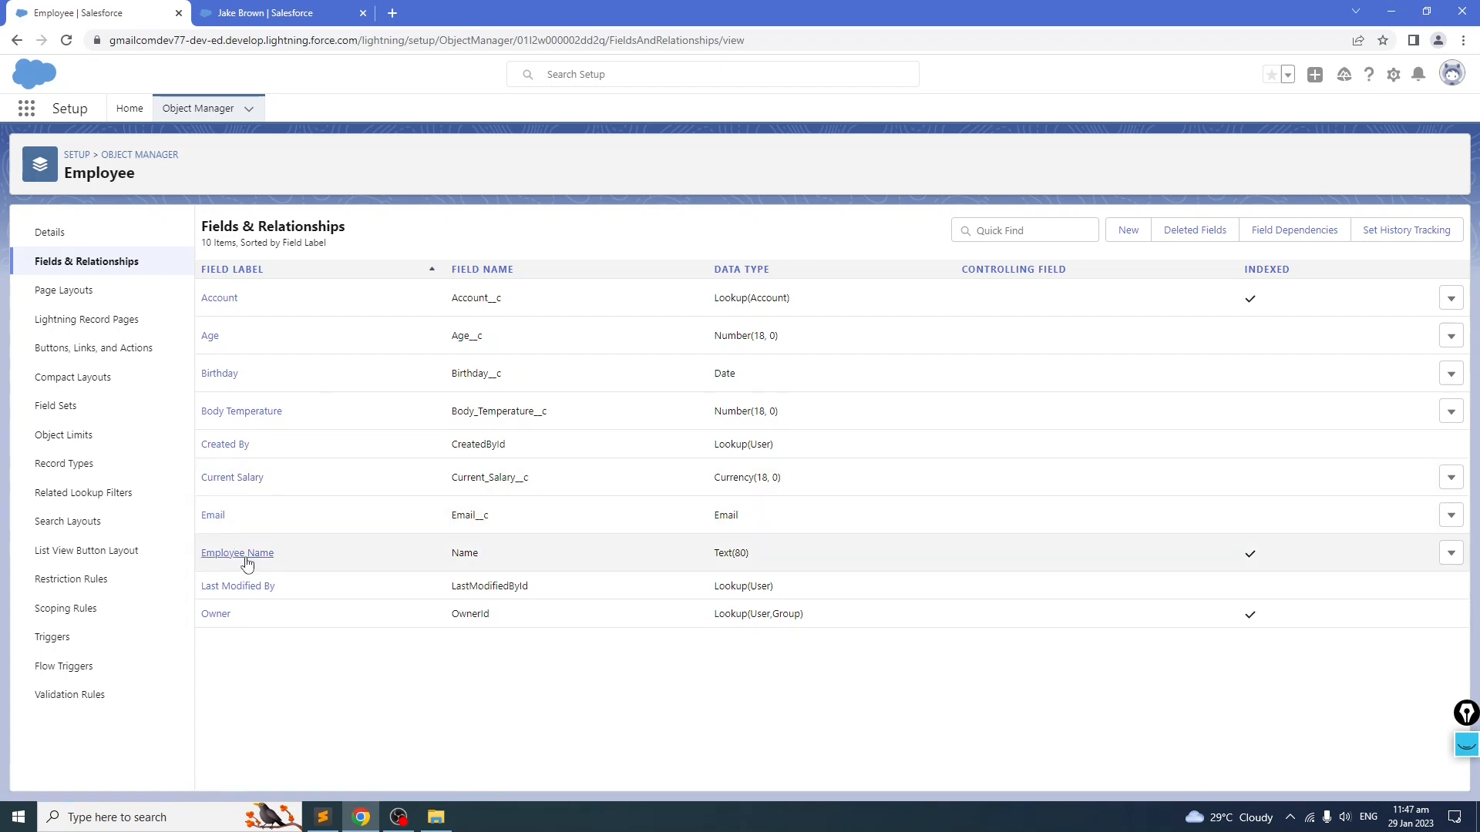
click(1452, 558)
click(1426, 593)
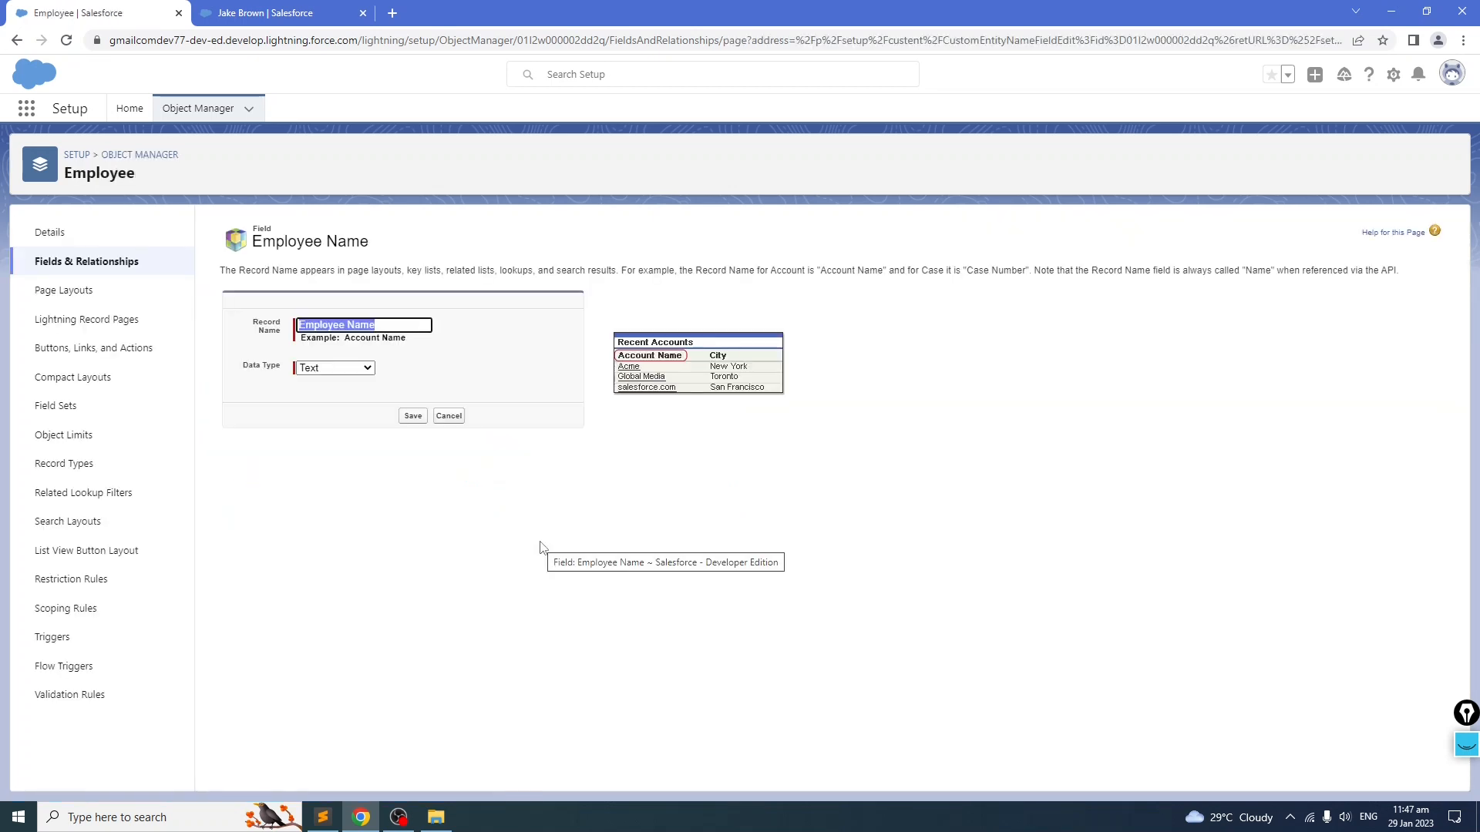
click(362, 369)
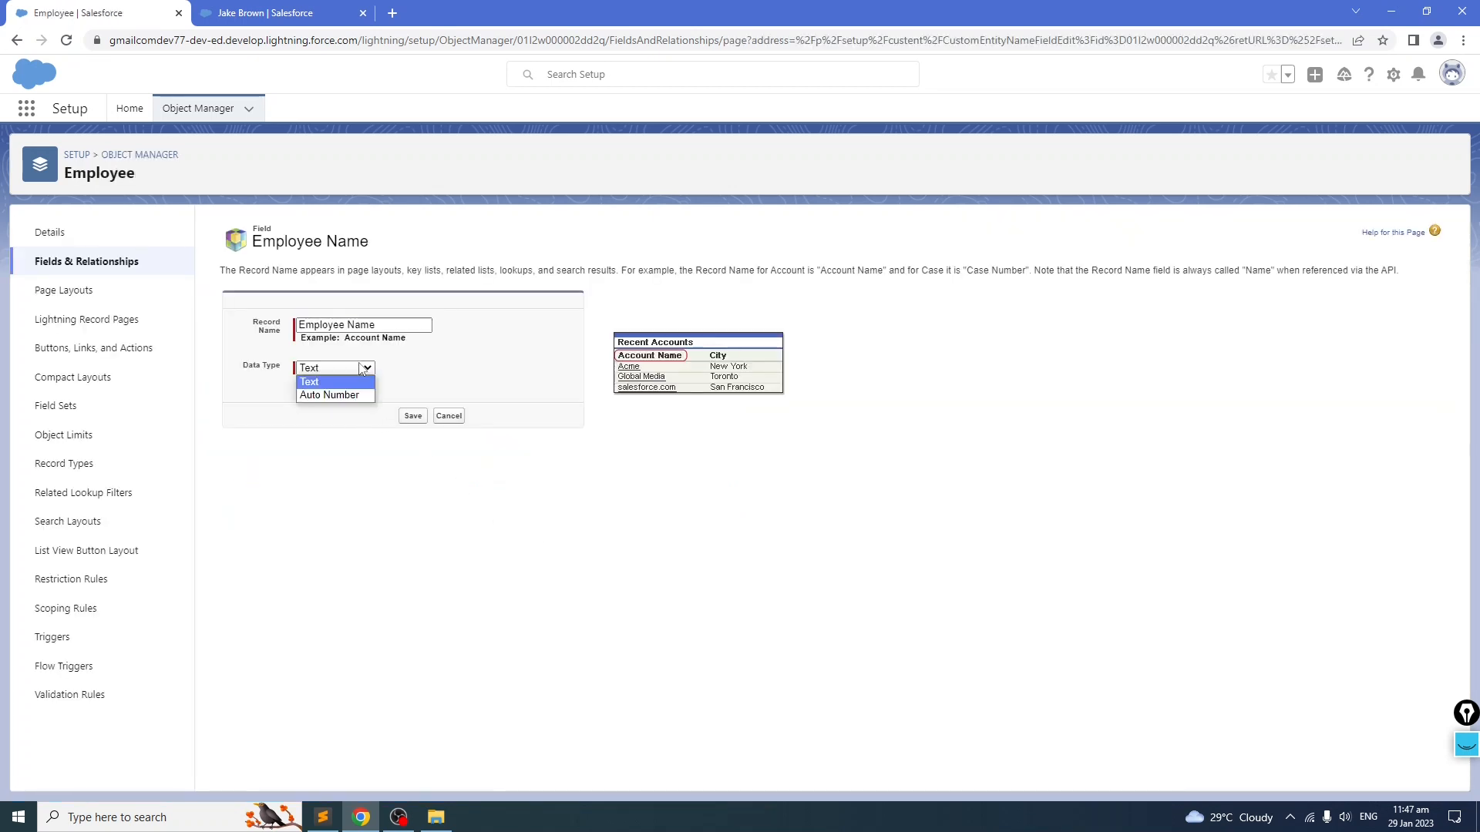
click(334, 394)
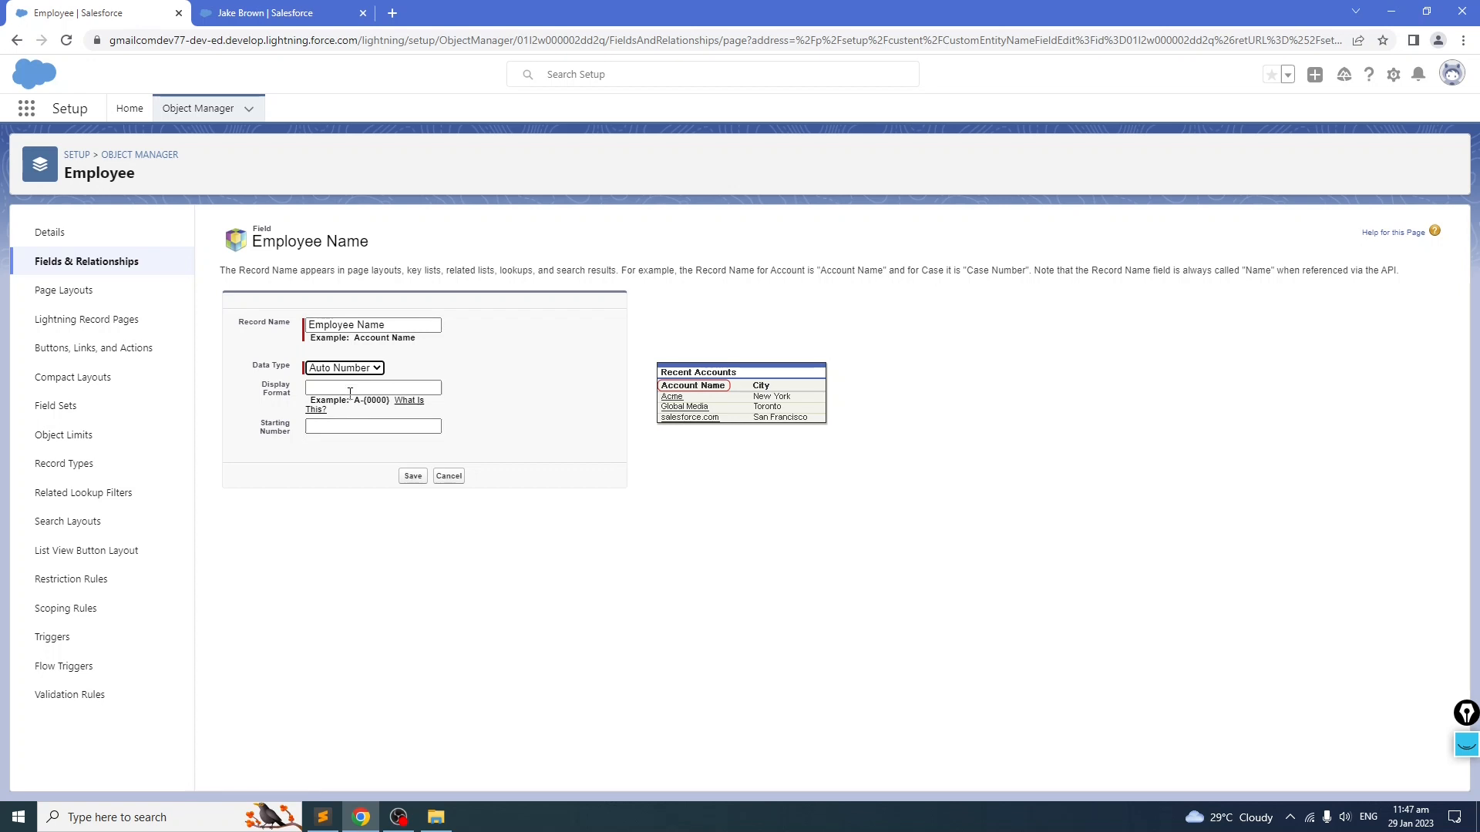
key(Tab)
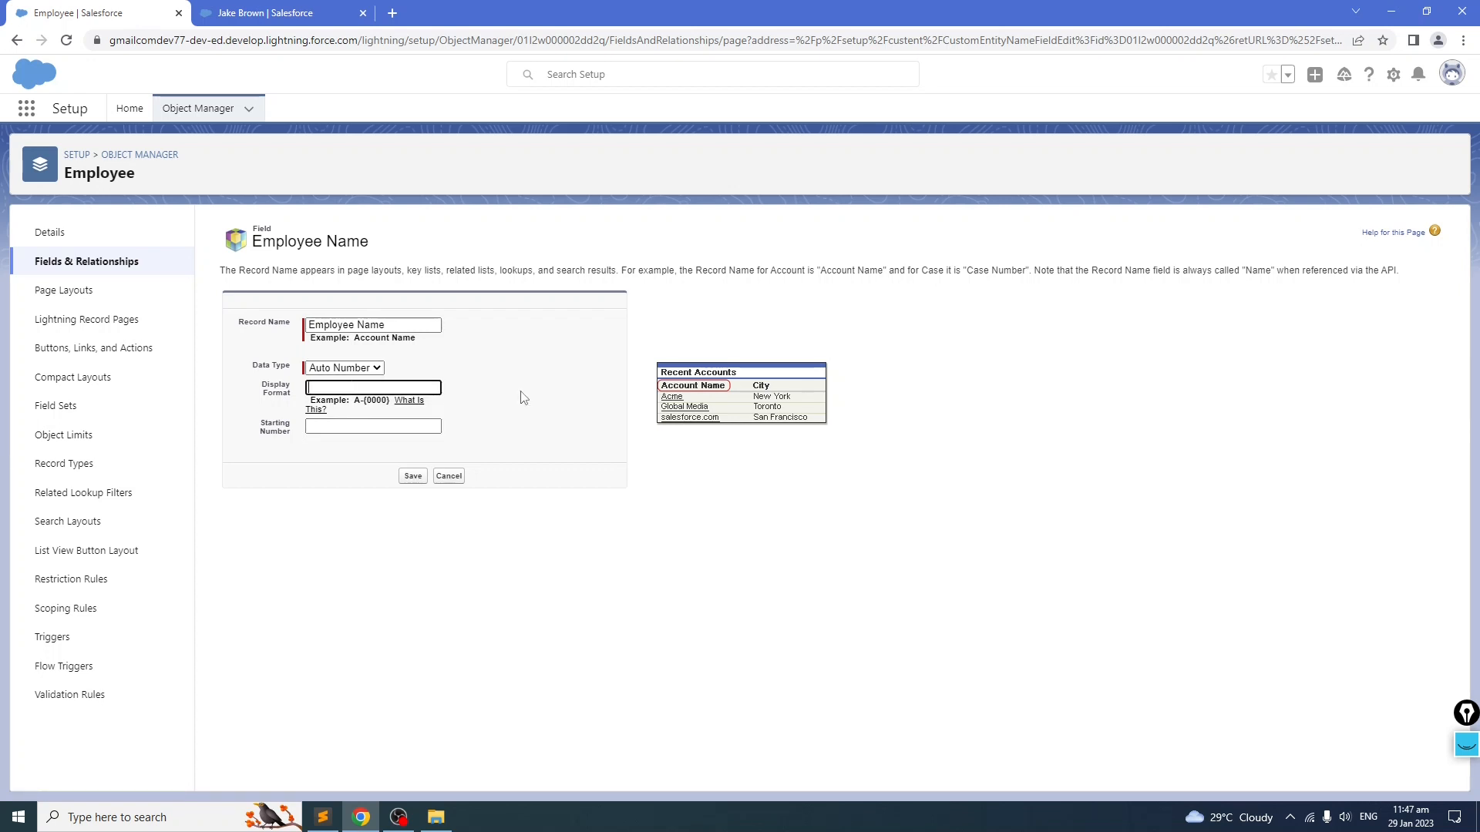
click(383, 427)
click(365, 391)
click(572, 385)
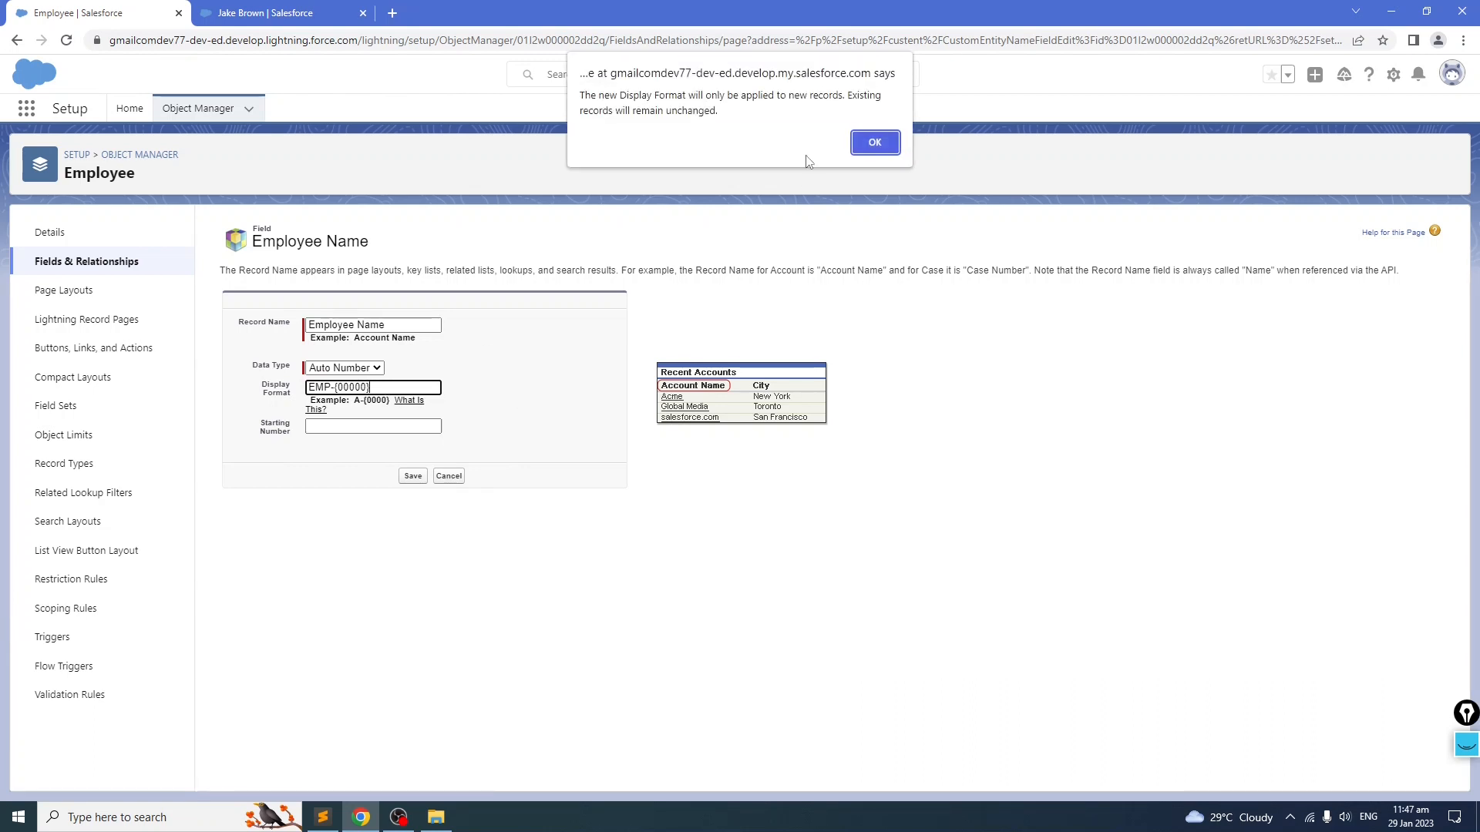
click(874, 142)
click(393, 425)
text(1)
click(517, 539)
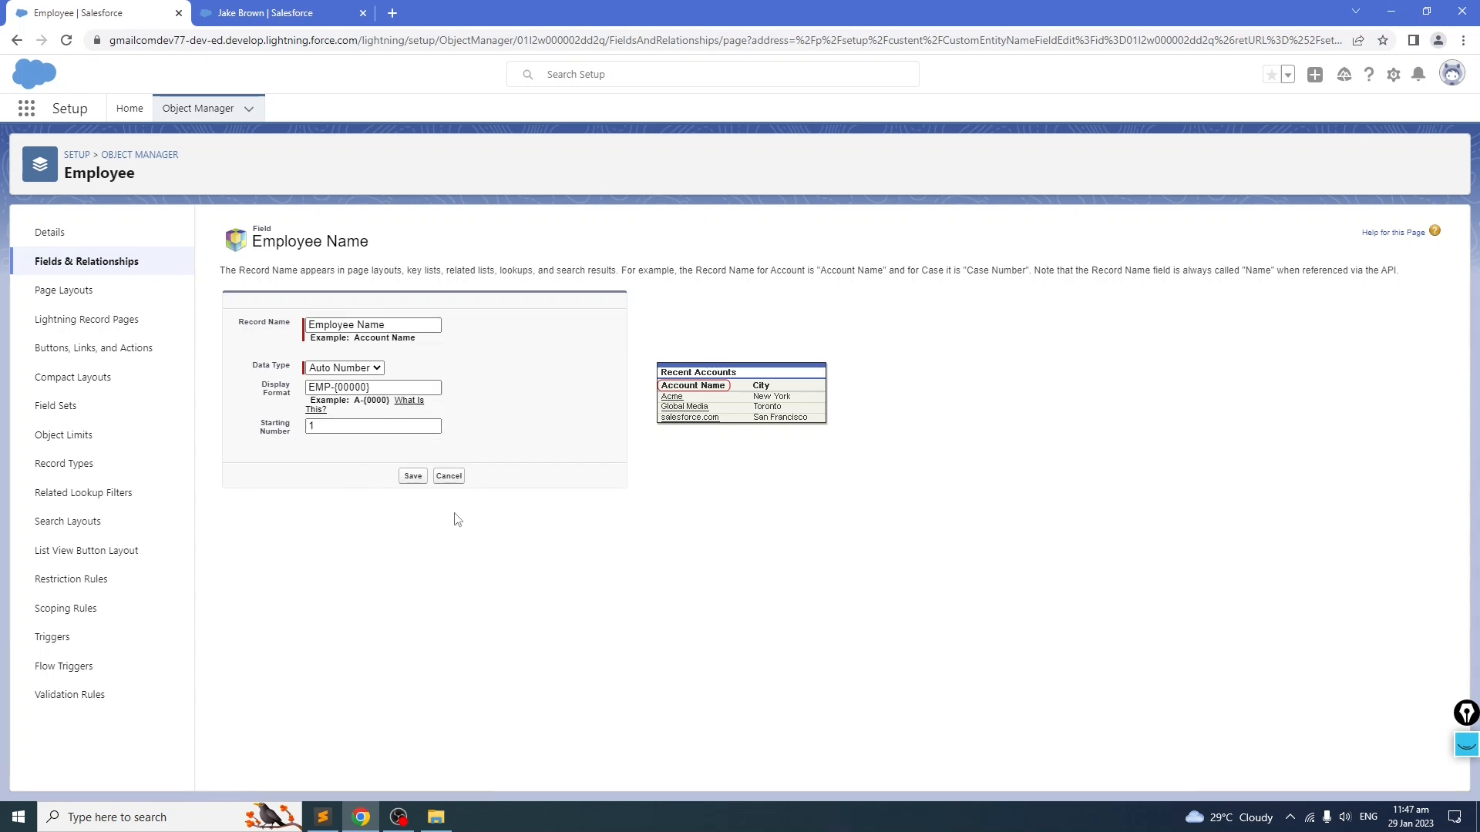
click(262, 13)
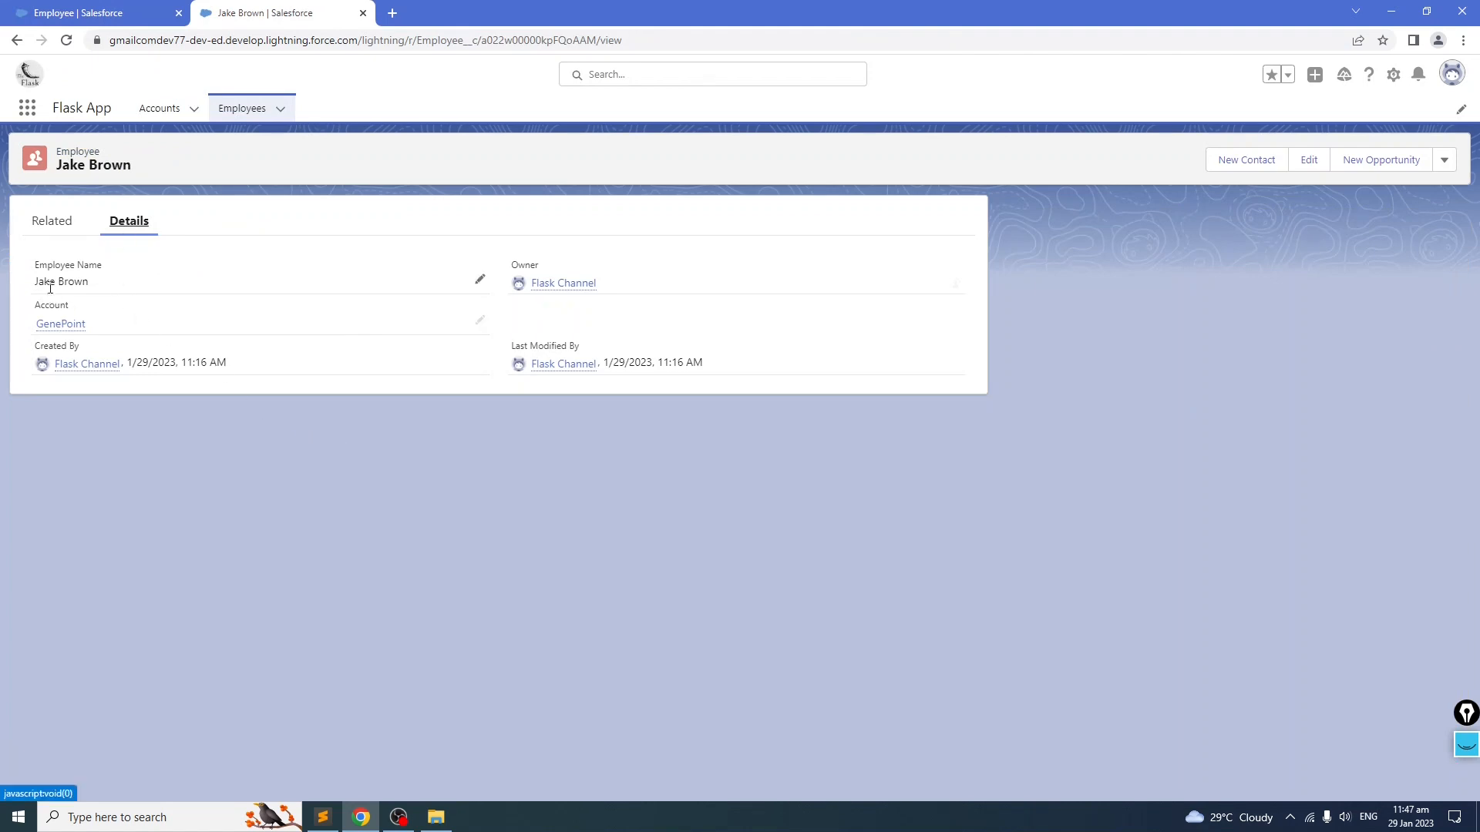
click(134, 17)
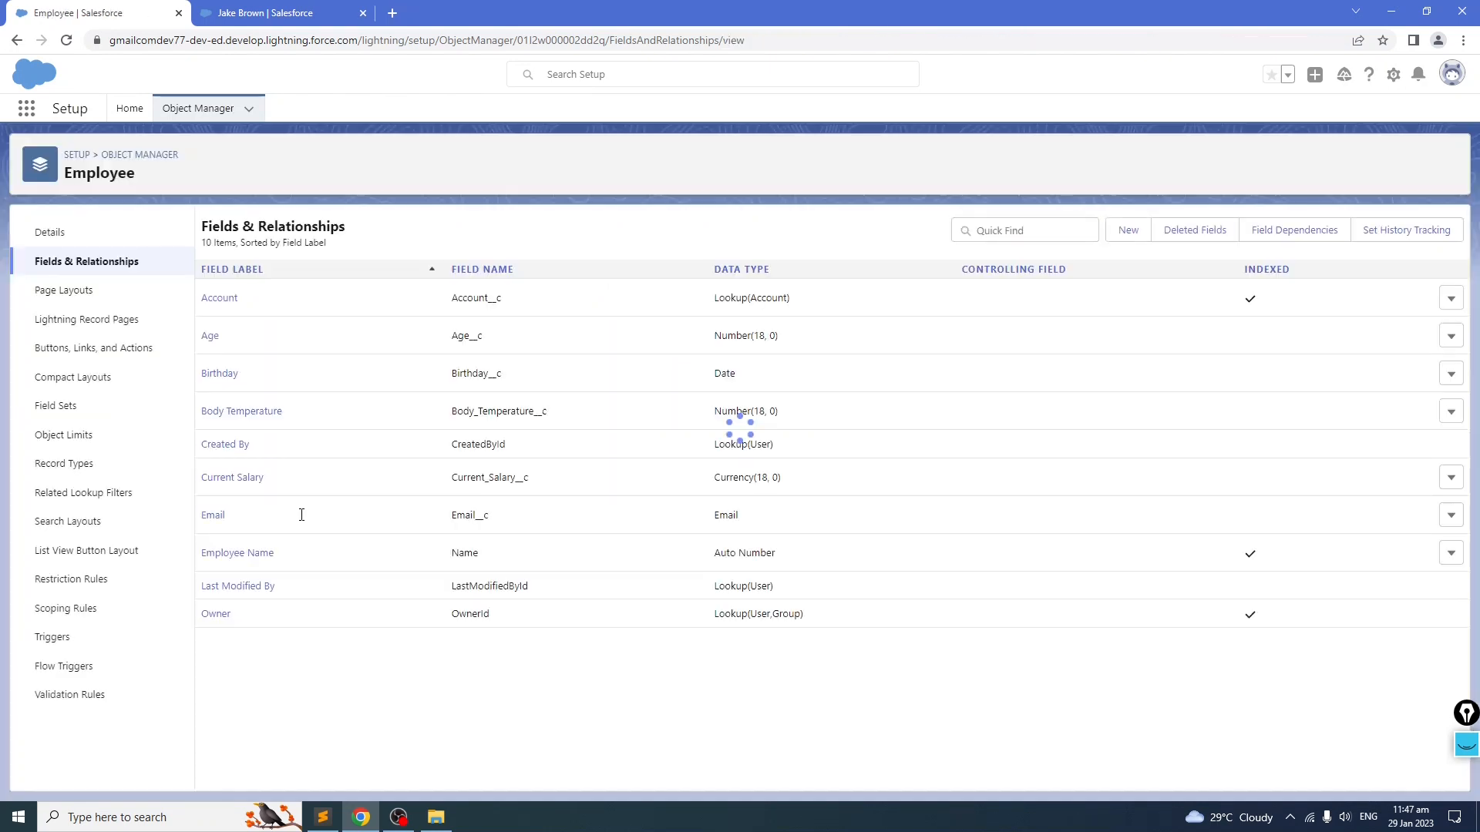
click(266, 14)
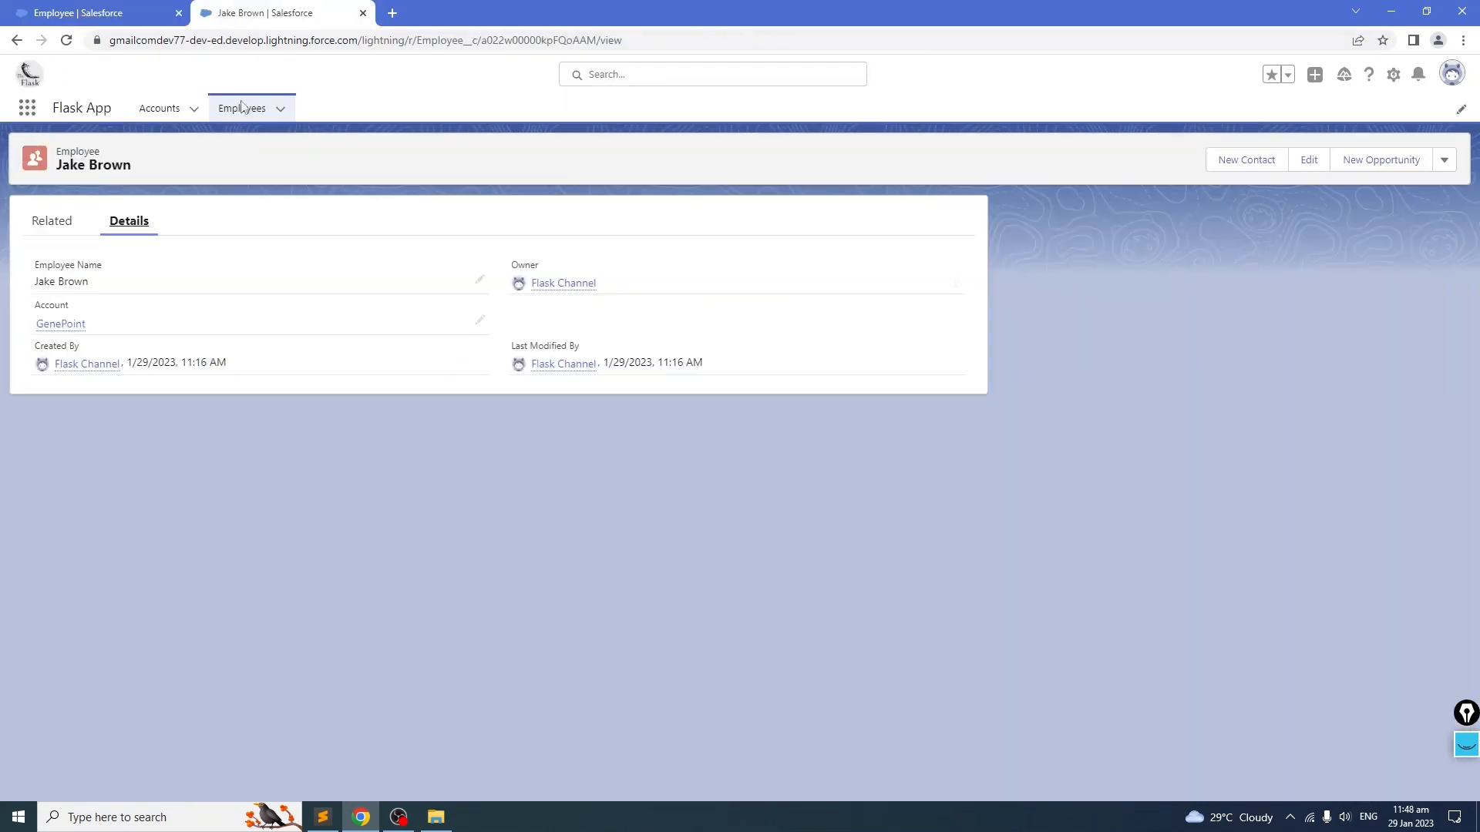
click(65, 42)
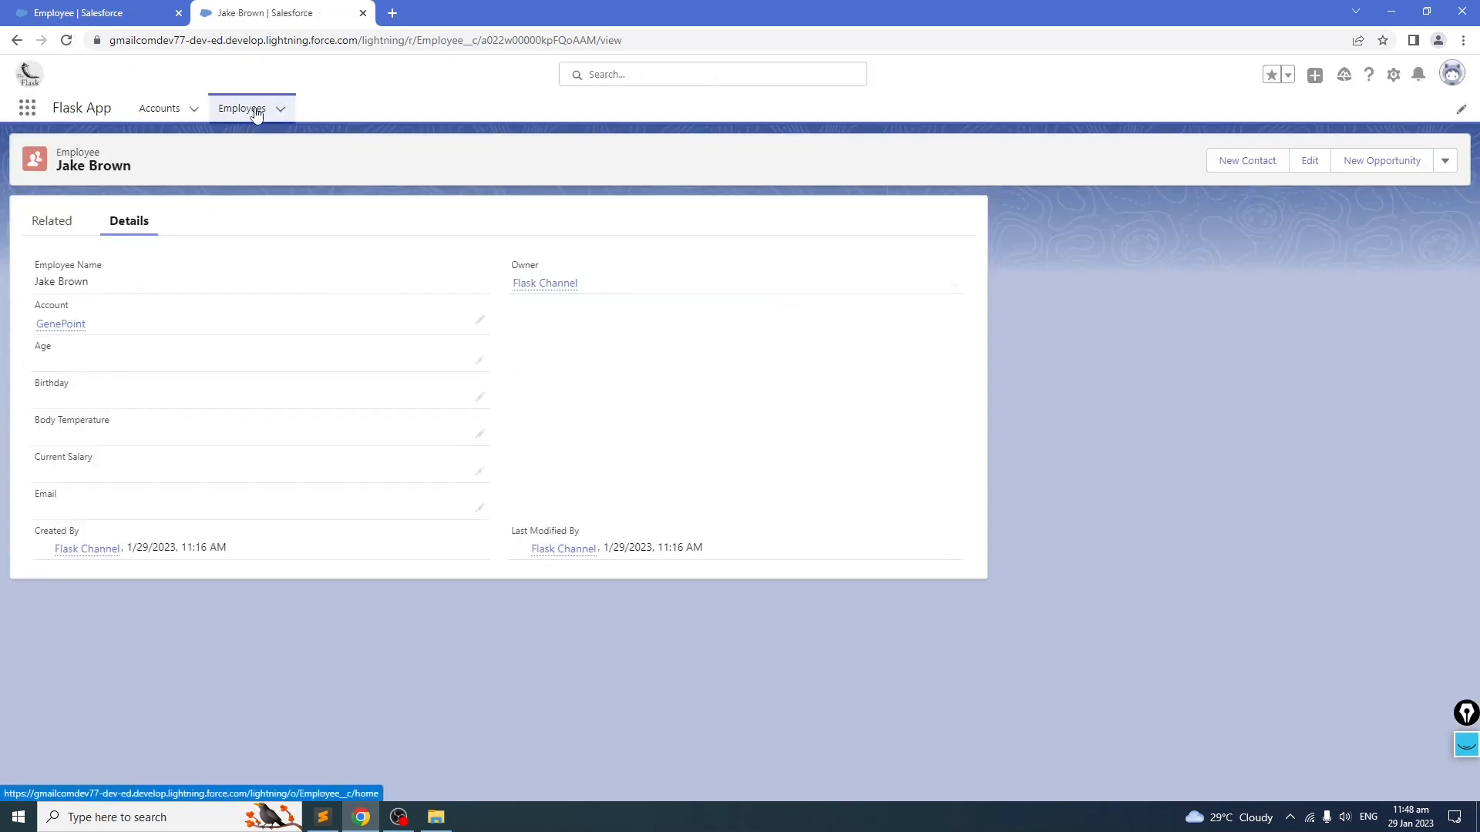
triple_click(71, 283)
click(142, 285)
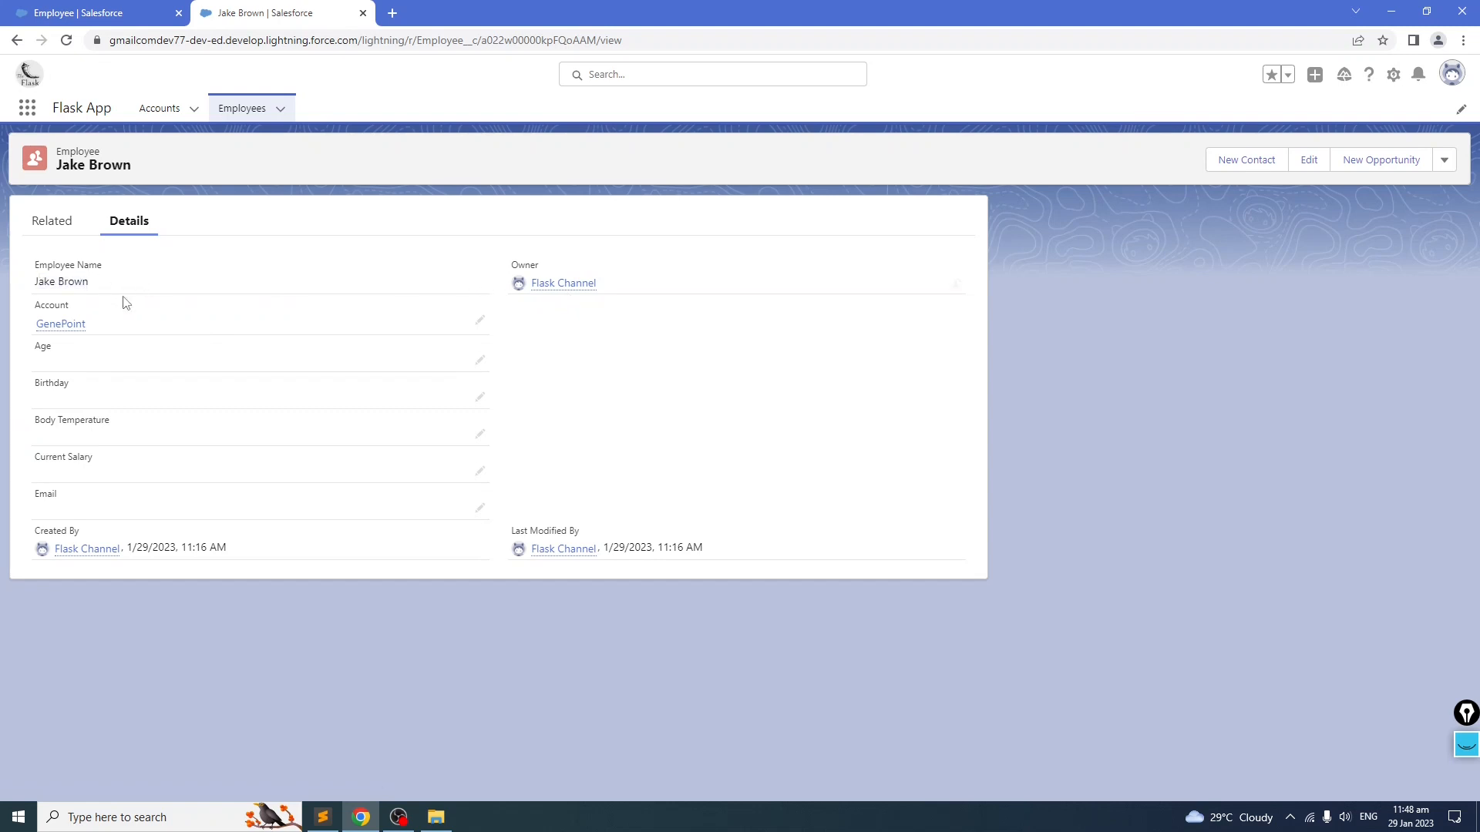
drag(40, 280, 118, 284)
click(63, 283)
click(147, 276)
click(150, 287)
click(133, 14)
click(239, 11)
click(1444, 161)
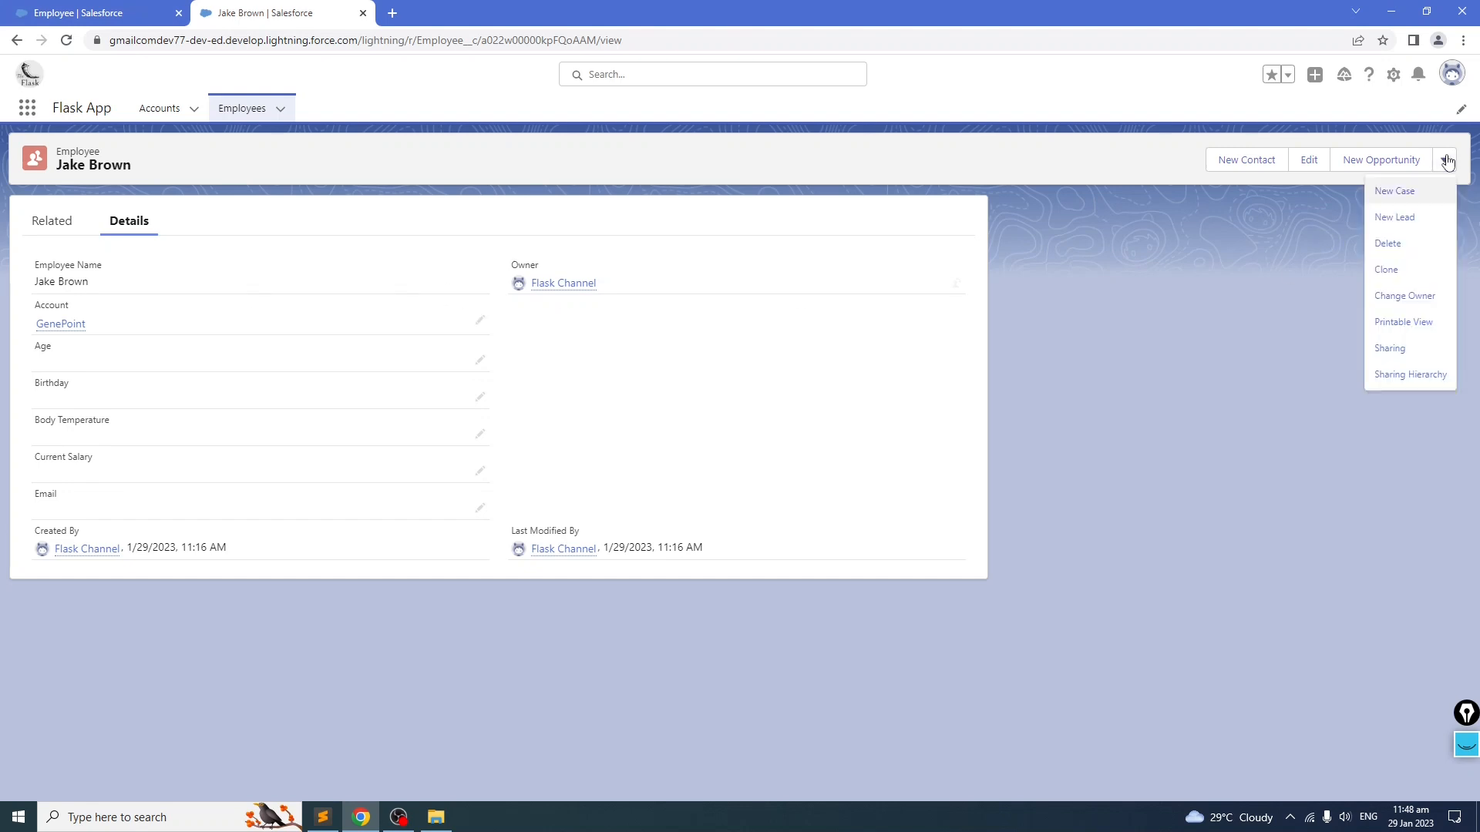
click(1427, 245)
click(946, 461)
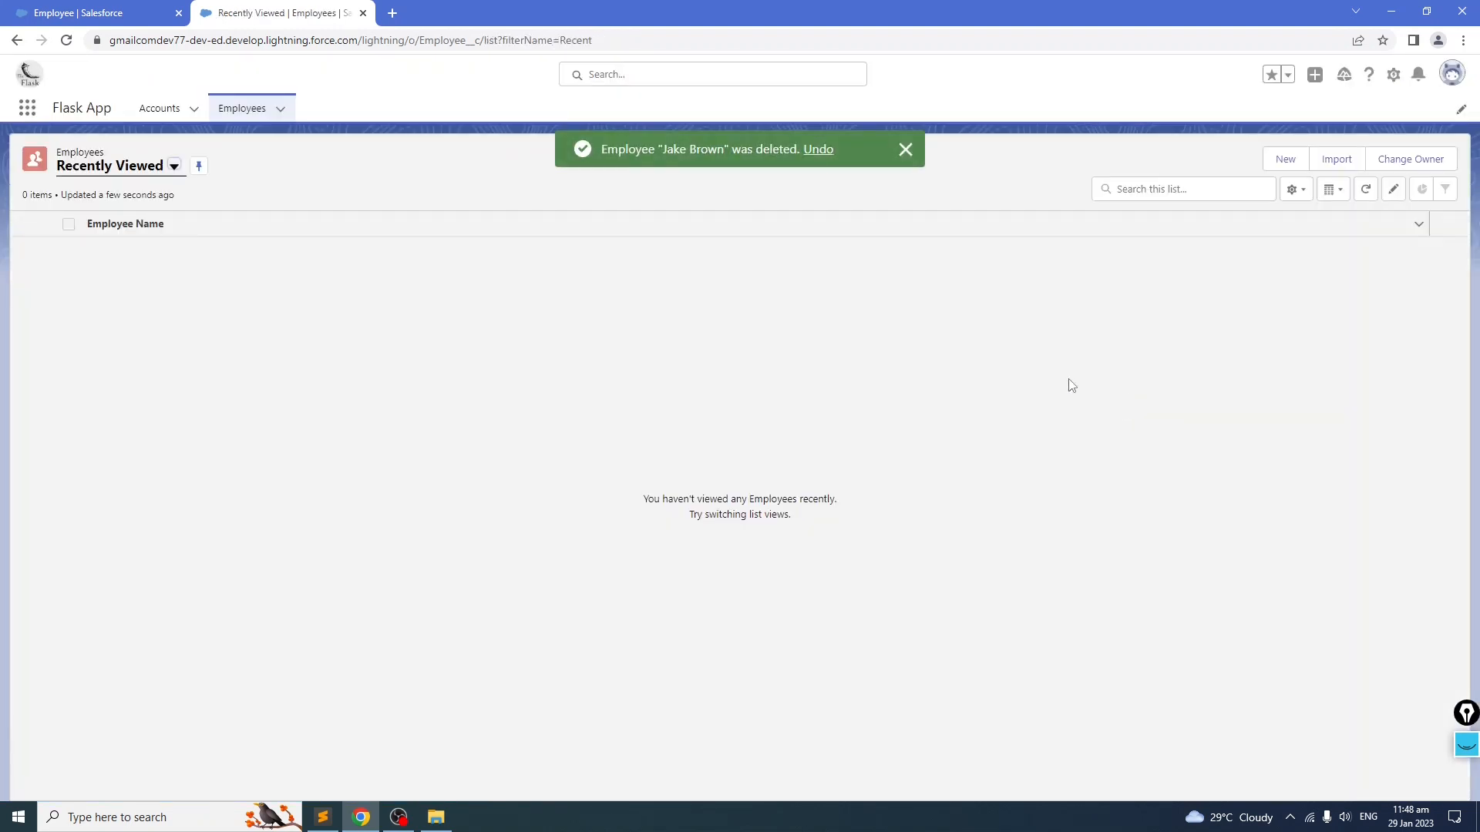
click(907, 152)
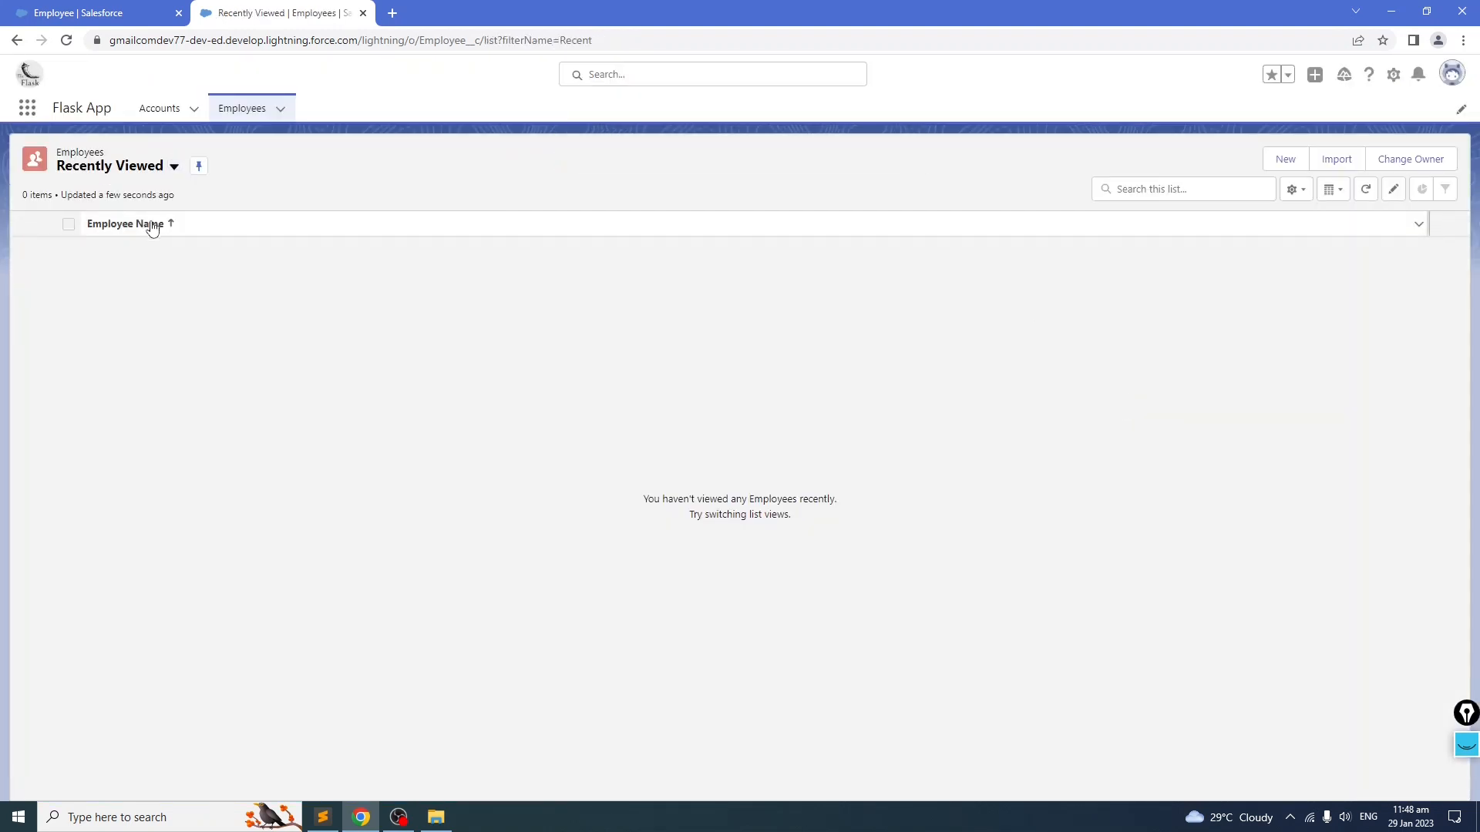
Step: Check the GenePoint account's Employees related list, then open the Employees tab
click(158, 108)
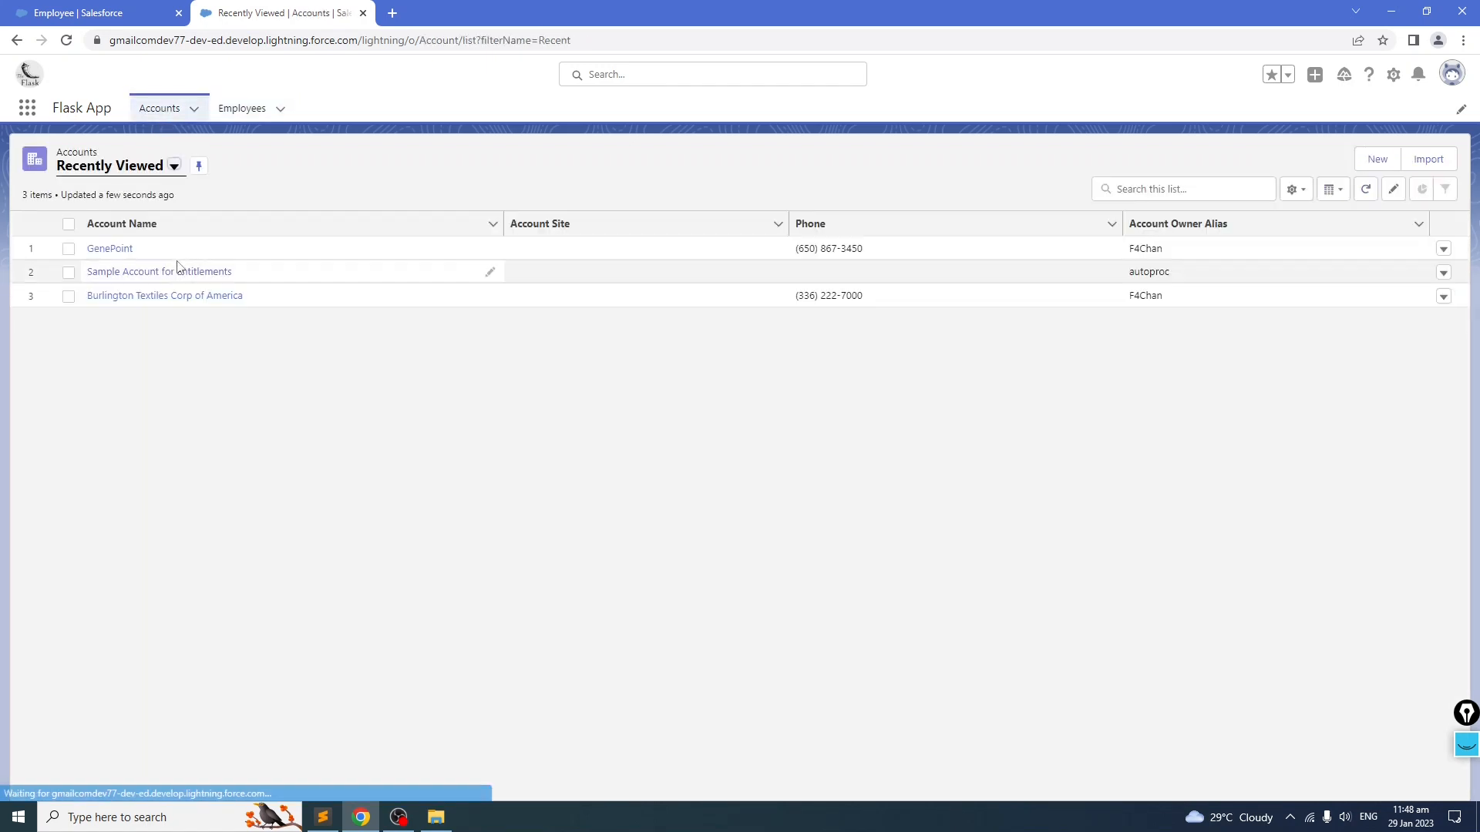
click(177, 265)
scroll(183, 437, down, 12)
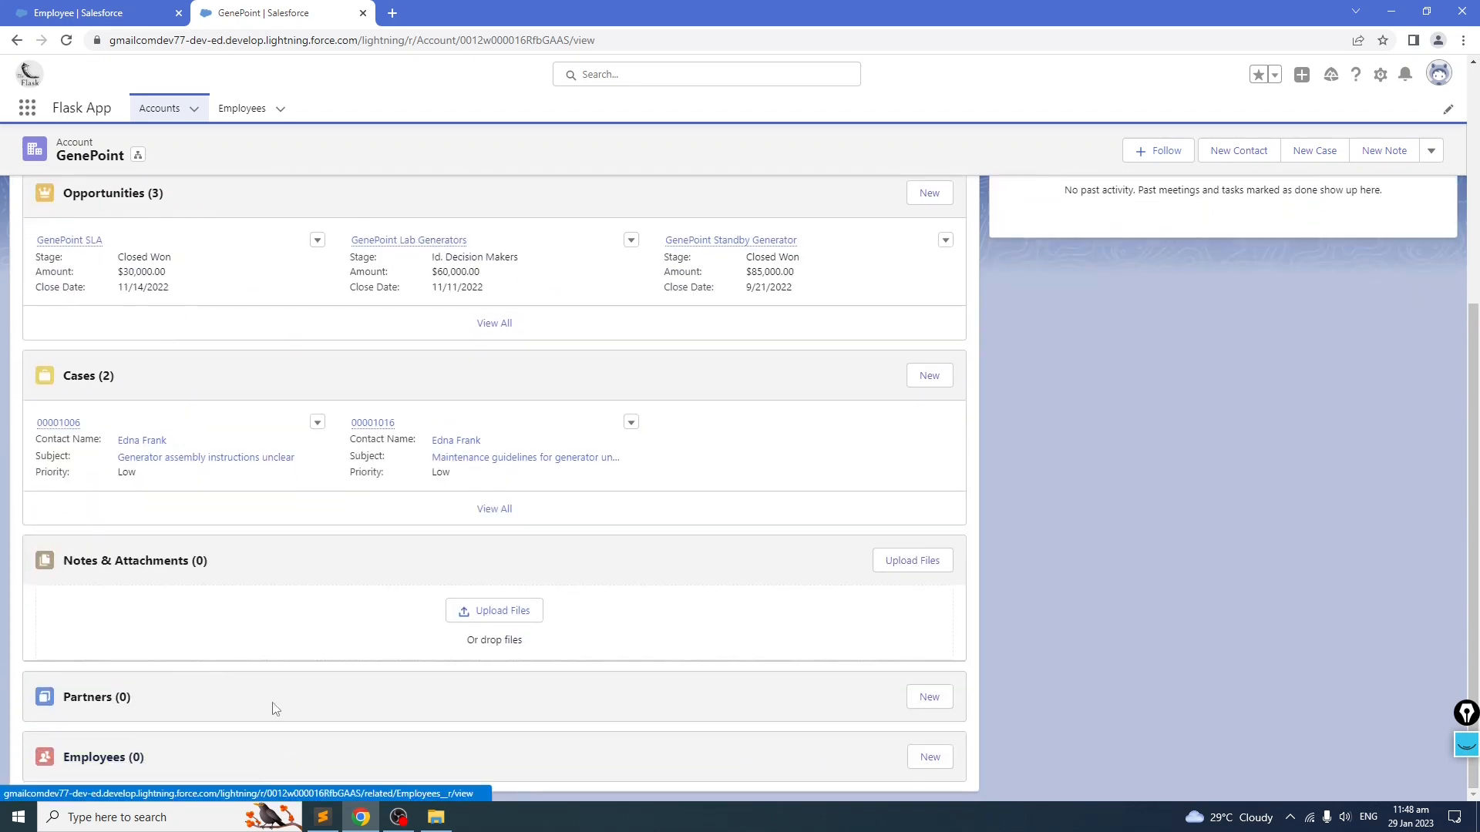
scroll(232, 678, up, 5)
click(239, 109)
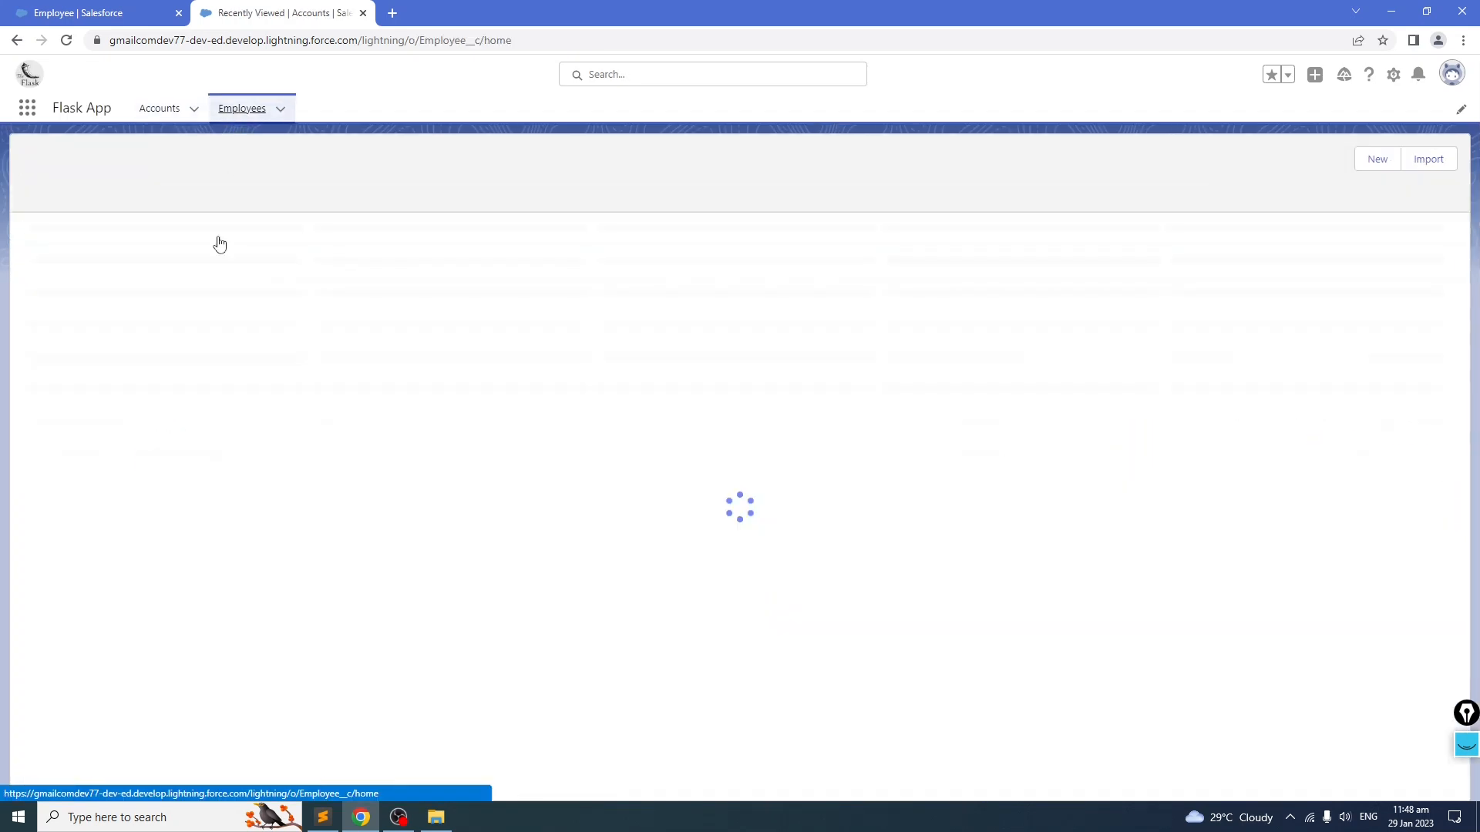
Step: Compare the Employee object's Fields & Relationships list in Setup with the field list in the notes file
click(92, 13)
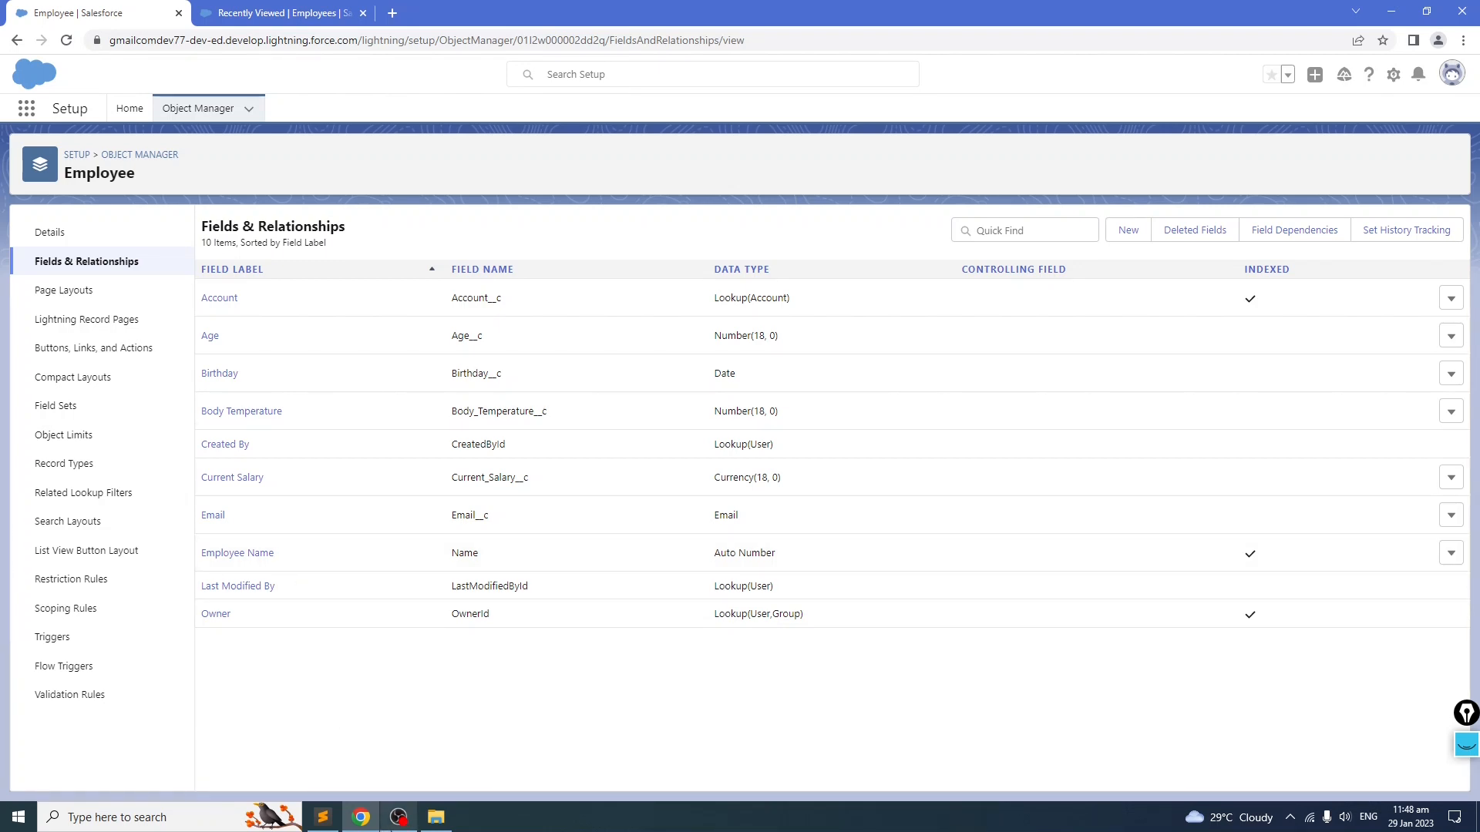
click(323, 817)
drag(492, 483, 47, 476)
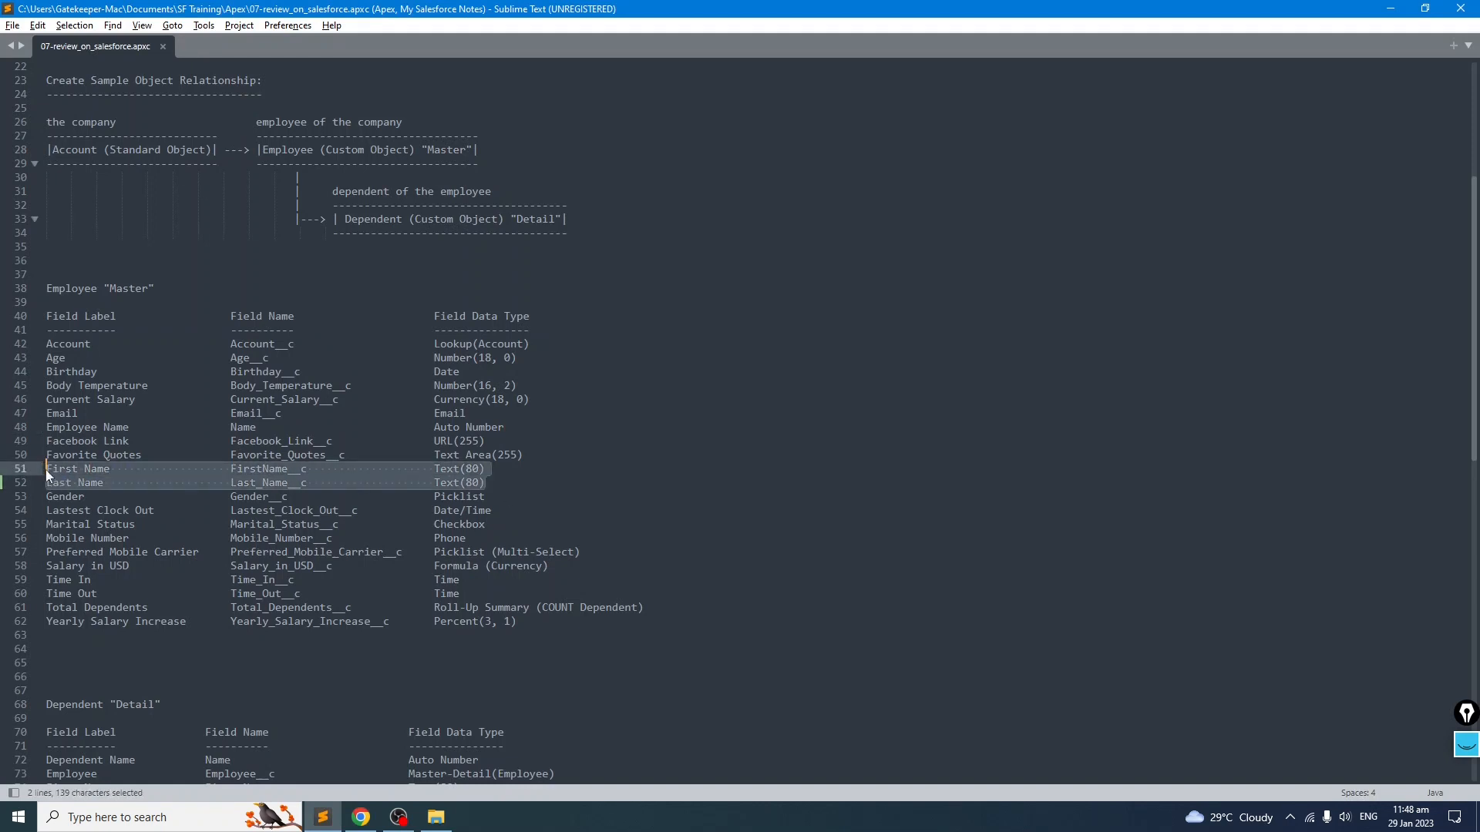
click(245, 495)
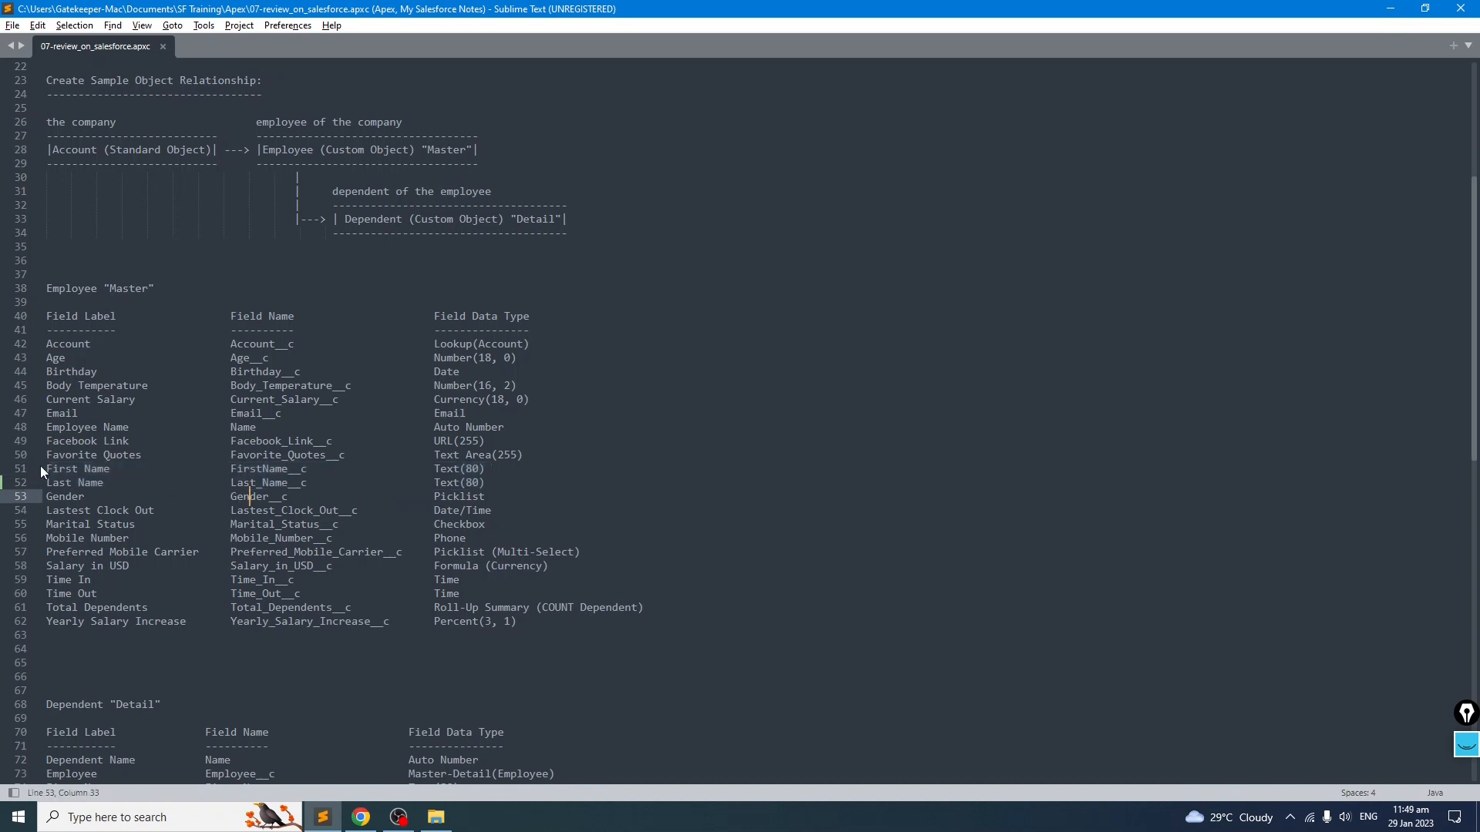
drag(505, 427, 44, 428)
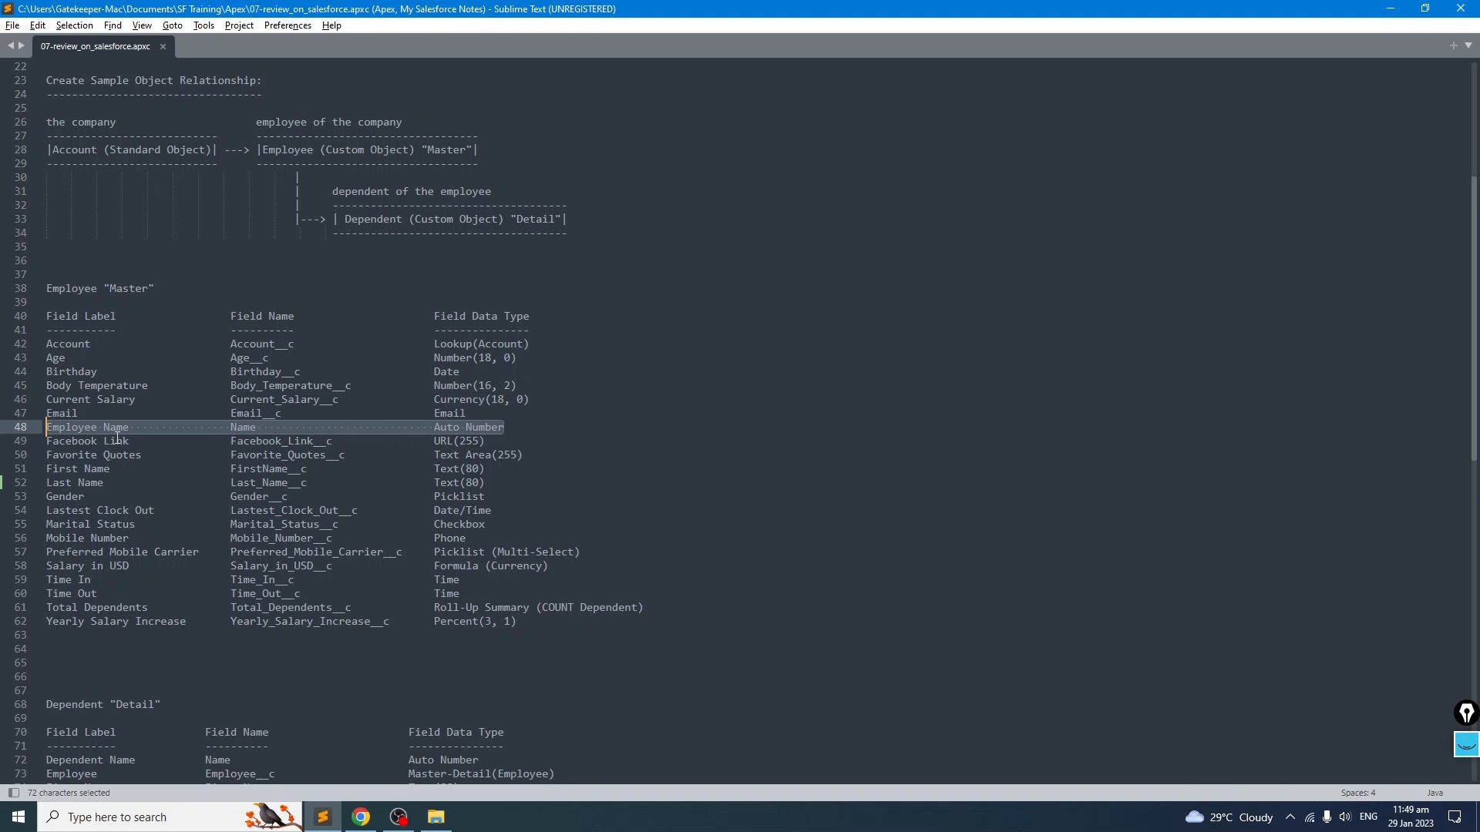
key(alt+Tab)
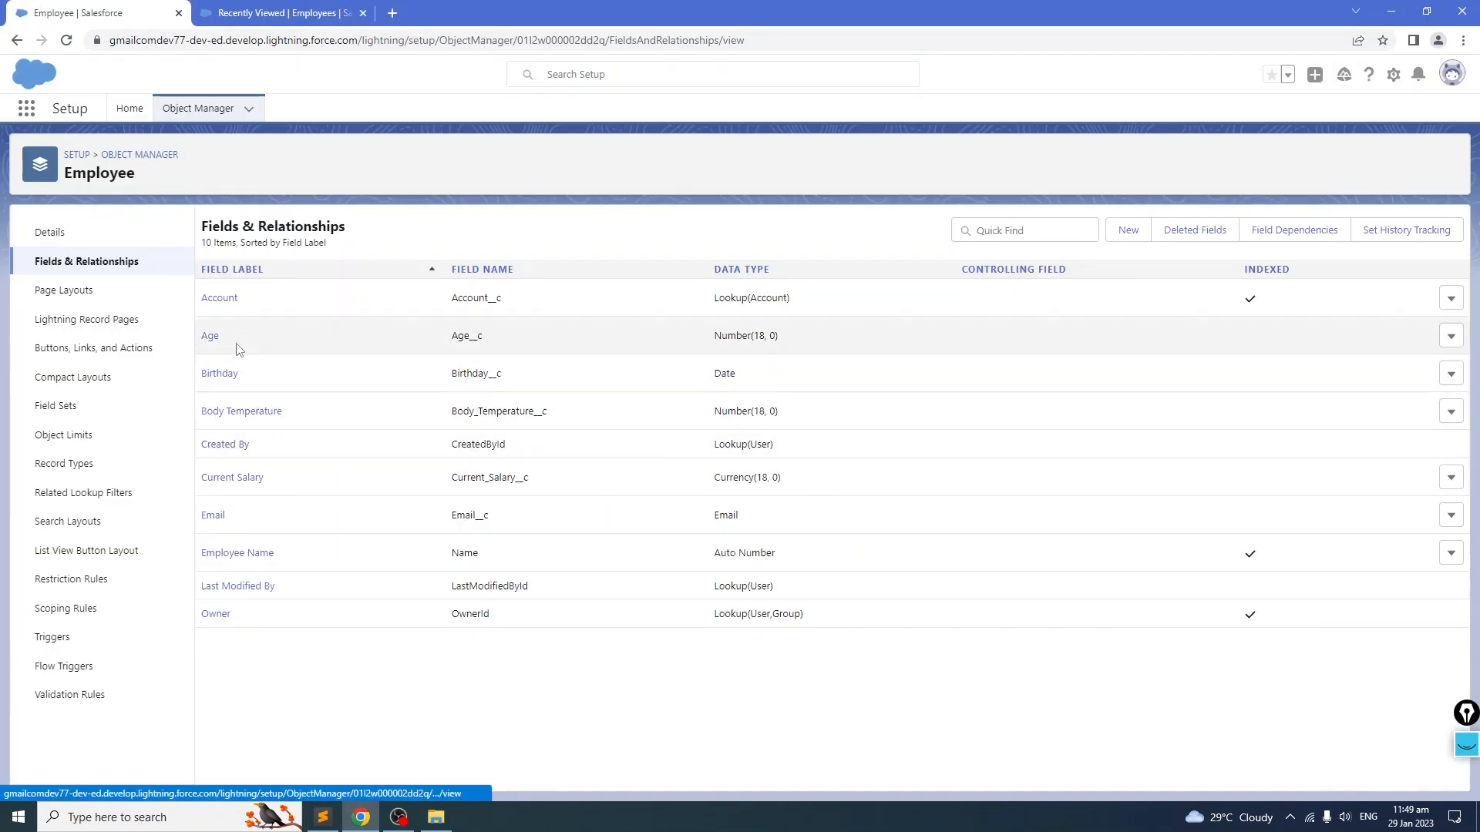
key(alt+Tab)
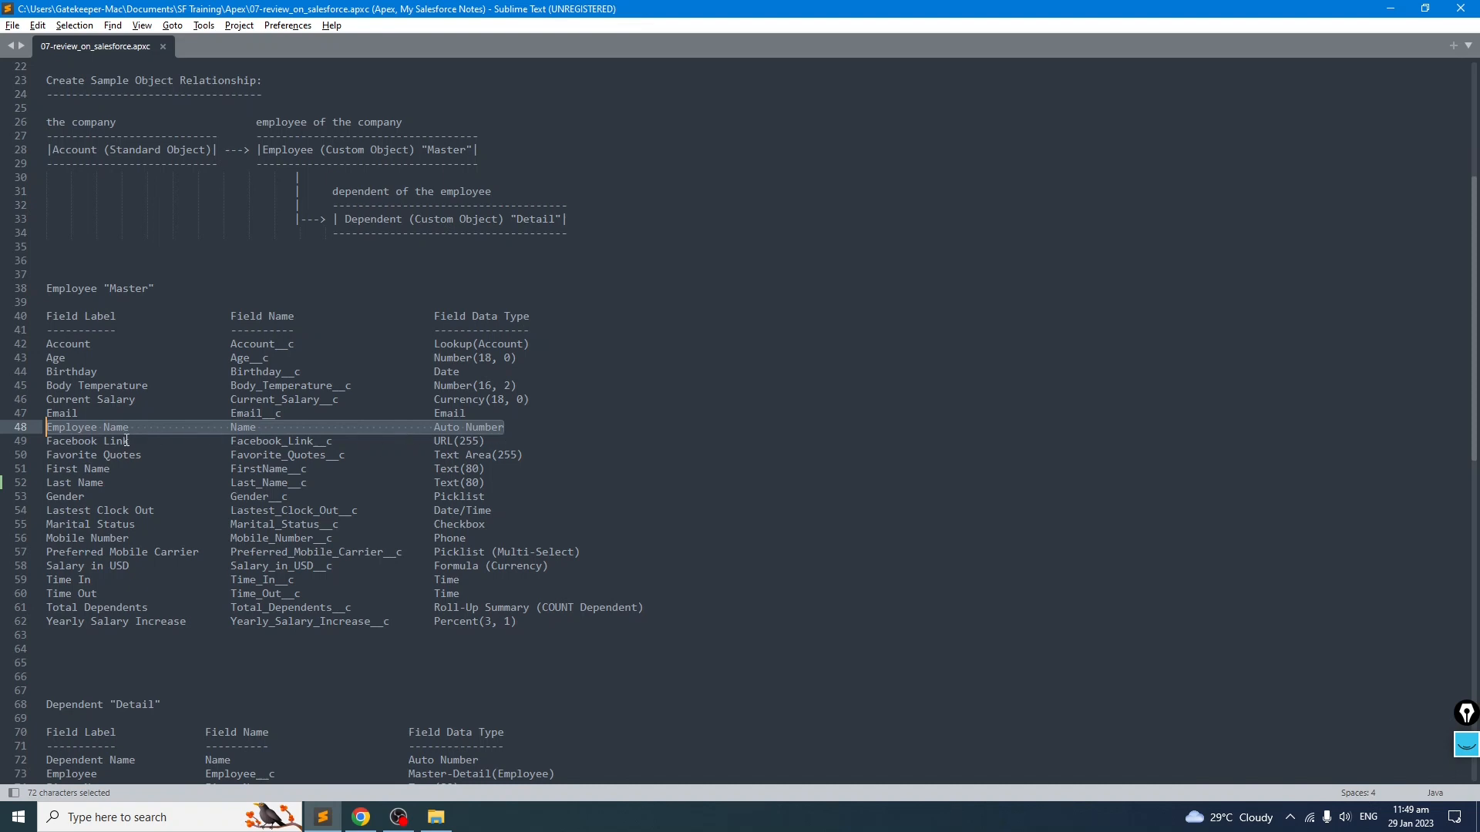
Step: Copy the Facebook Link label from the notes and create a URL custom field named Facebook Link on Employee
drag(135, 441, 33, 440)
key(ctrl+c)
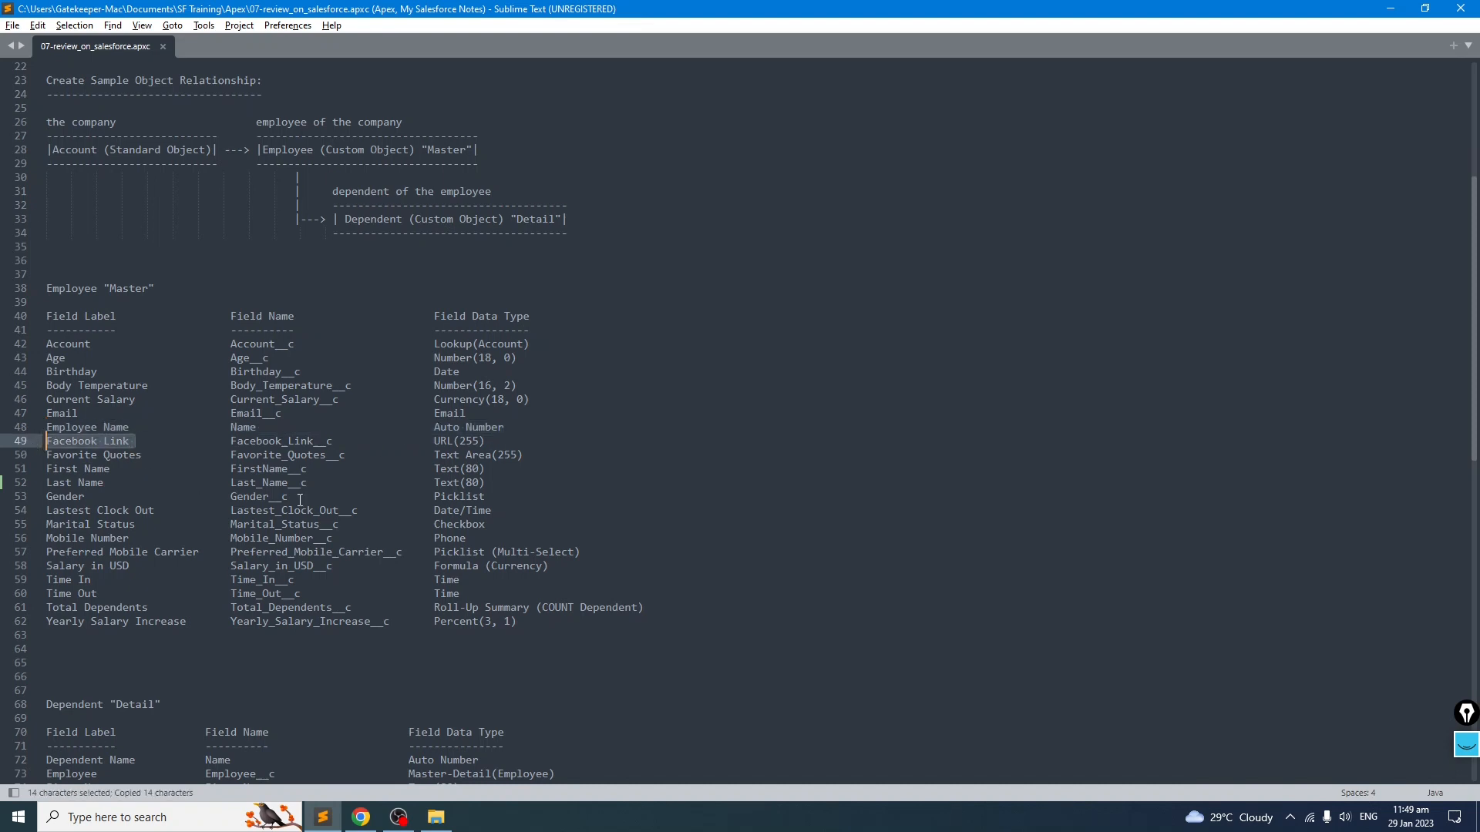
key(alt+Tab)
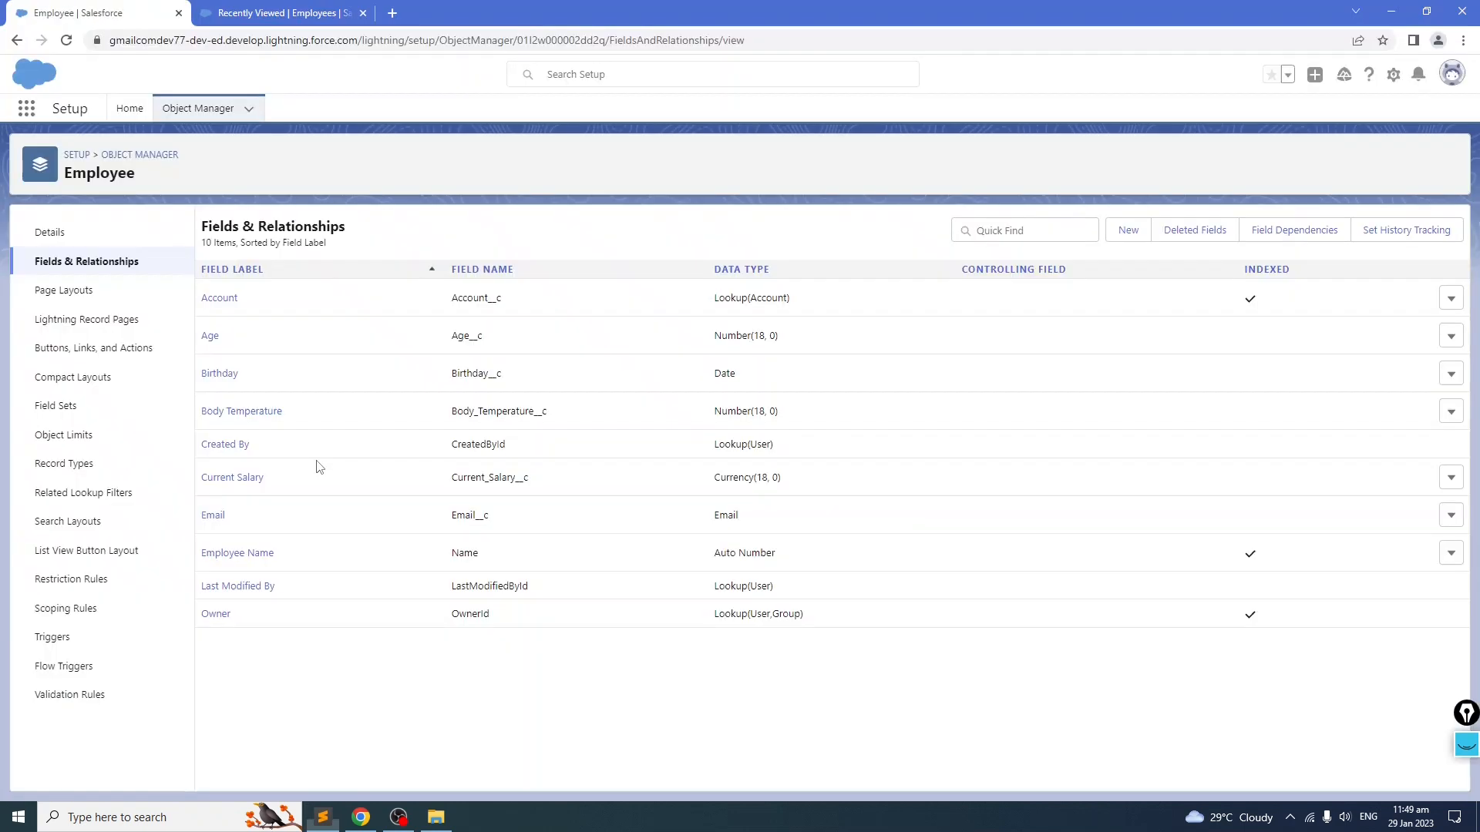
click(1128, 230)
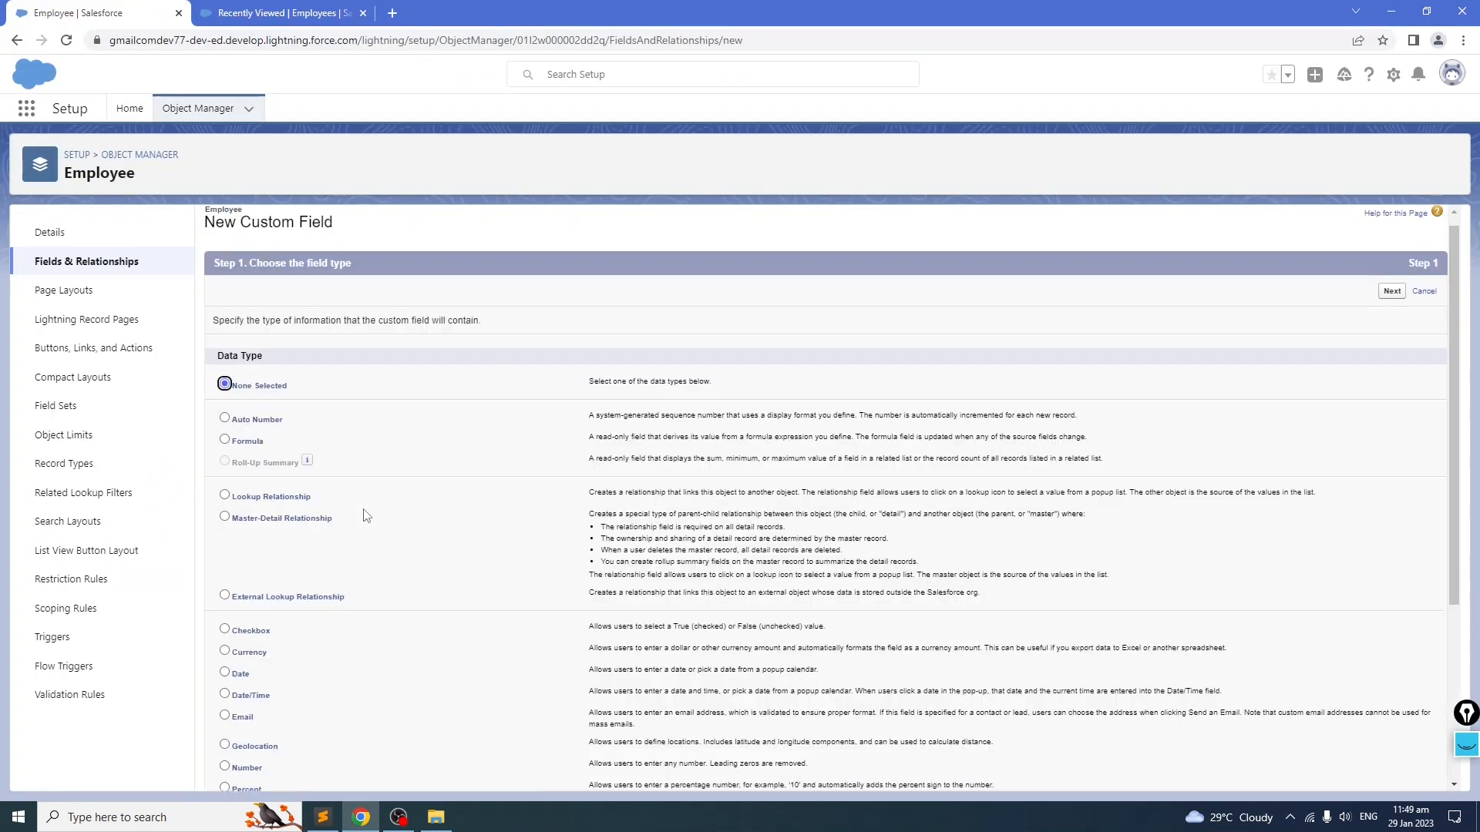
scroll(357, 509, down, 5)
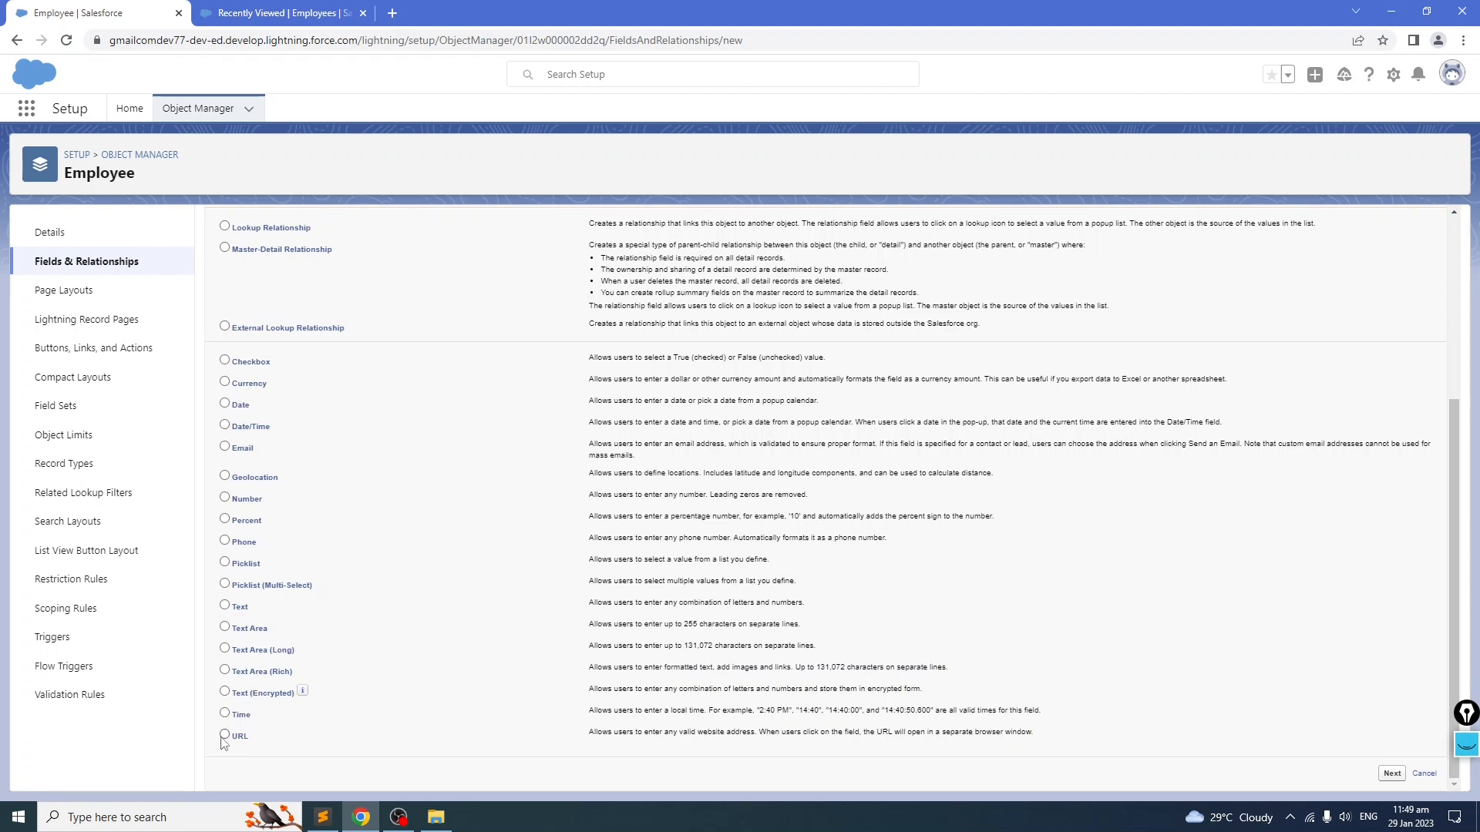
click(1392, 773)
text(Facebook Link)
click(716, 353)
click(1405, 304)
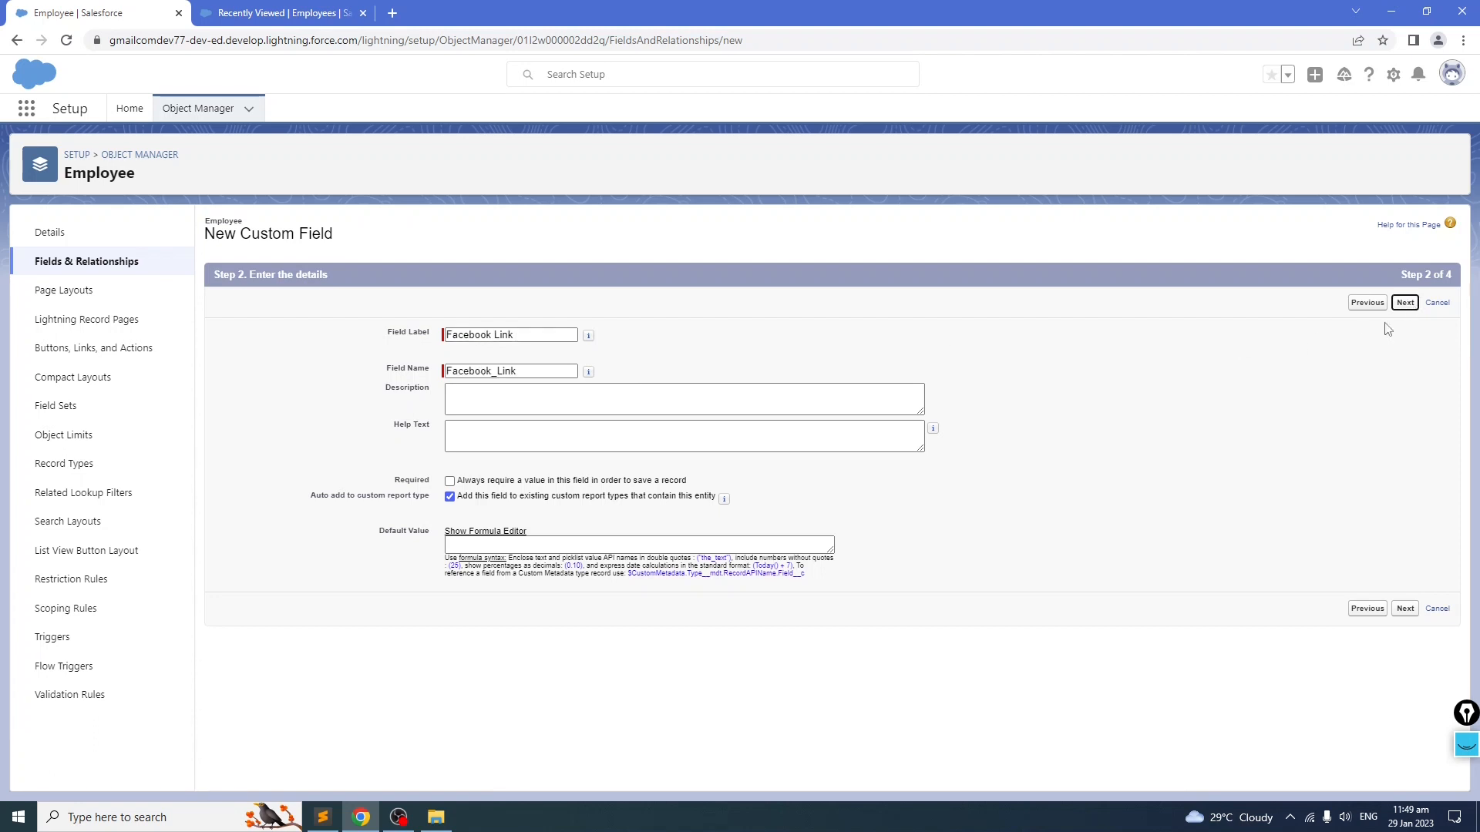
click(1388, 302)
click(1402, 302)
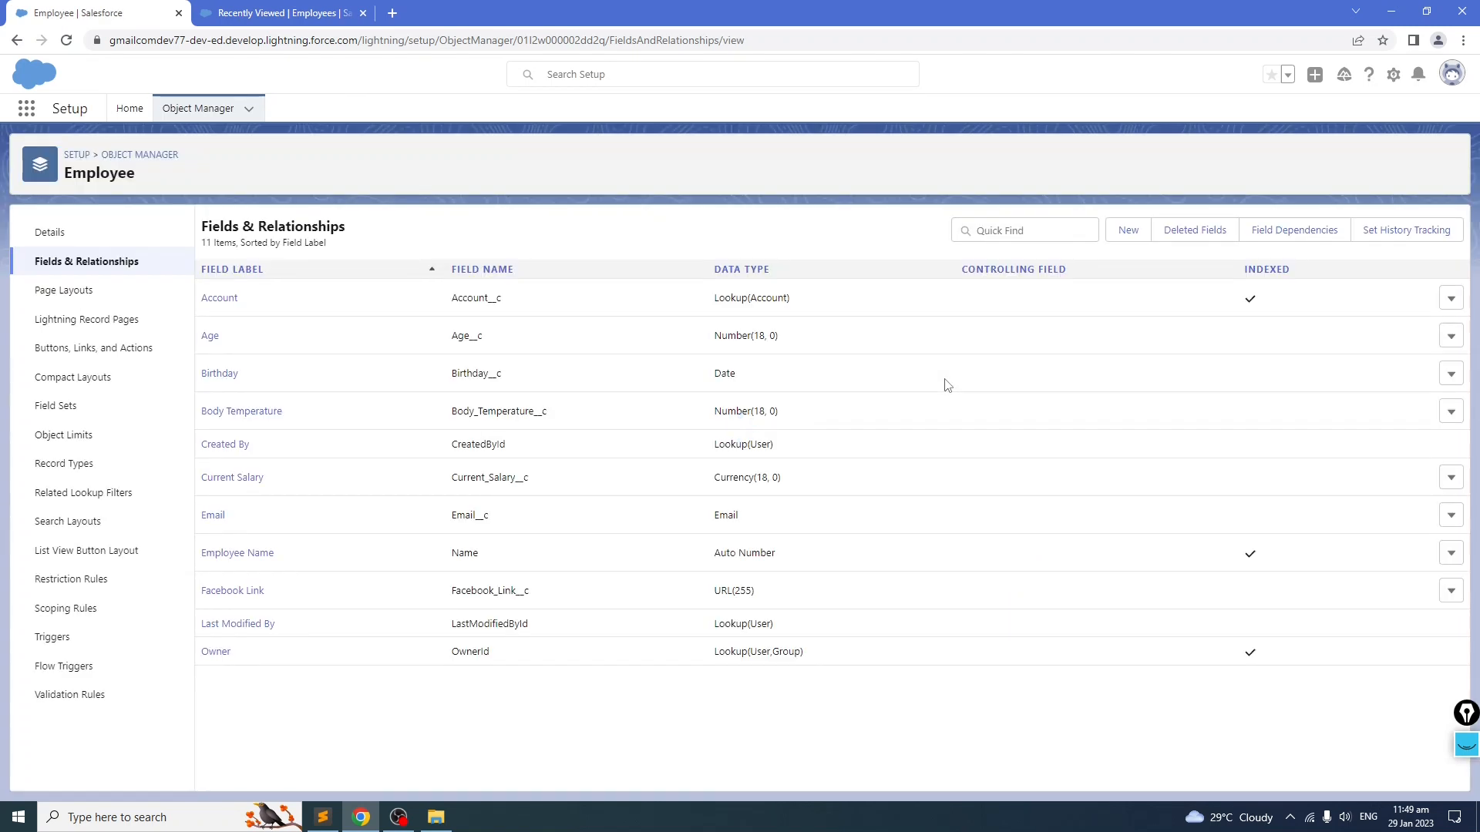
Step: Copy the Favorite Quotes label from the notes and create a Text Area custom field named Favorite Quotes
key(alt+Tab)
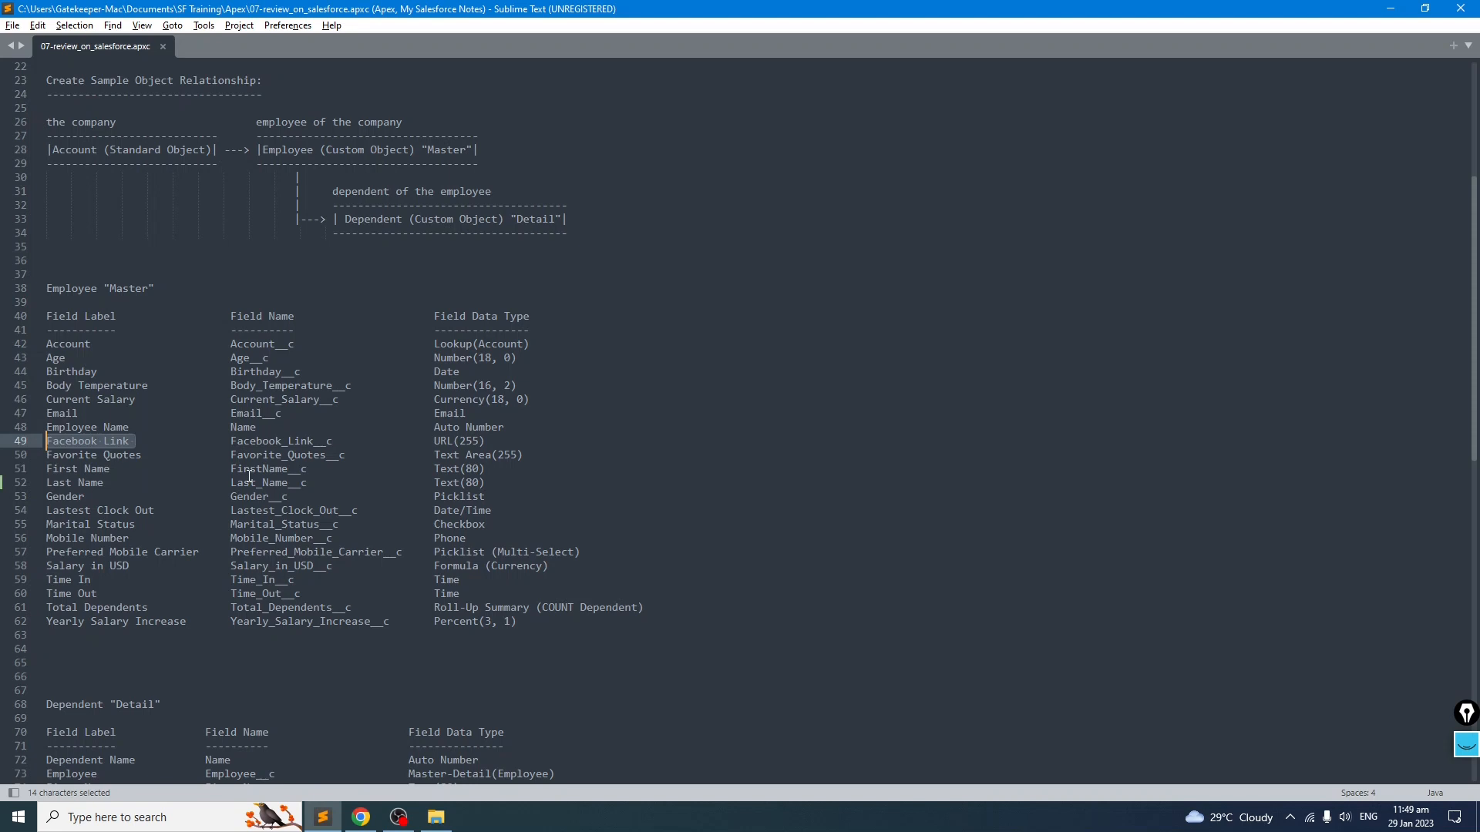
drag(153, 454, 48, 455)
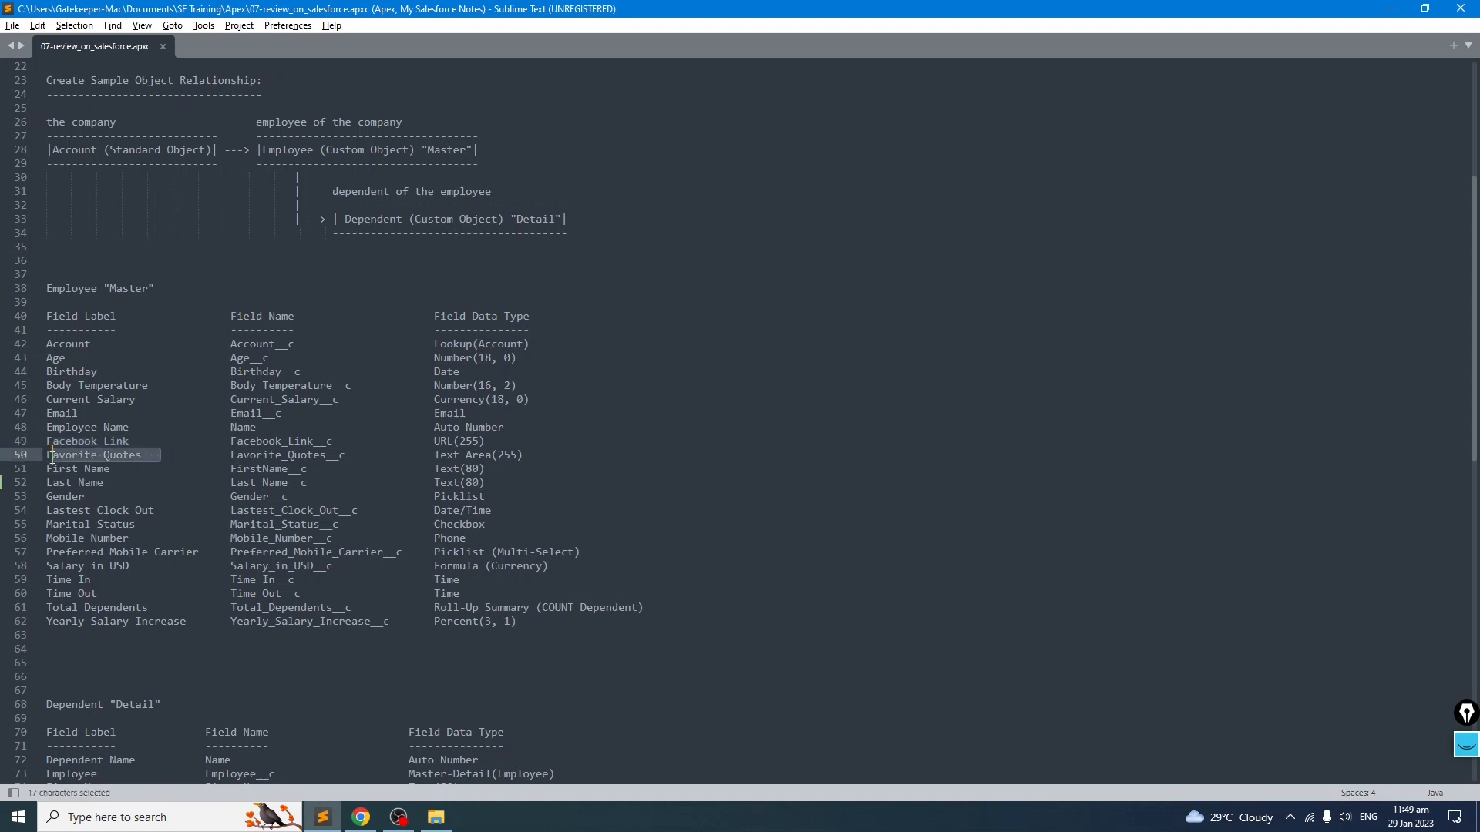
drag(142, 455, 43, 455)
key(alt+Tab)
click(1127, 230)
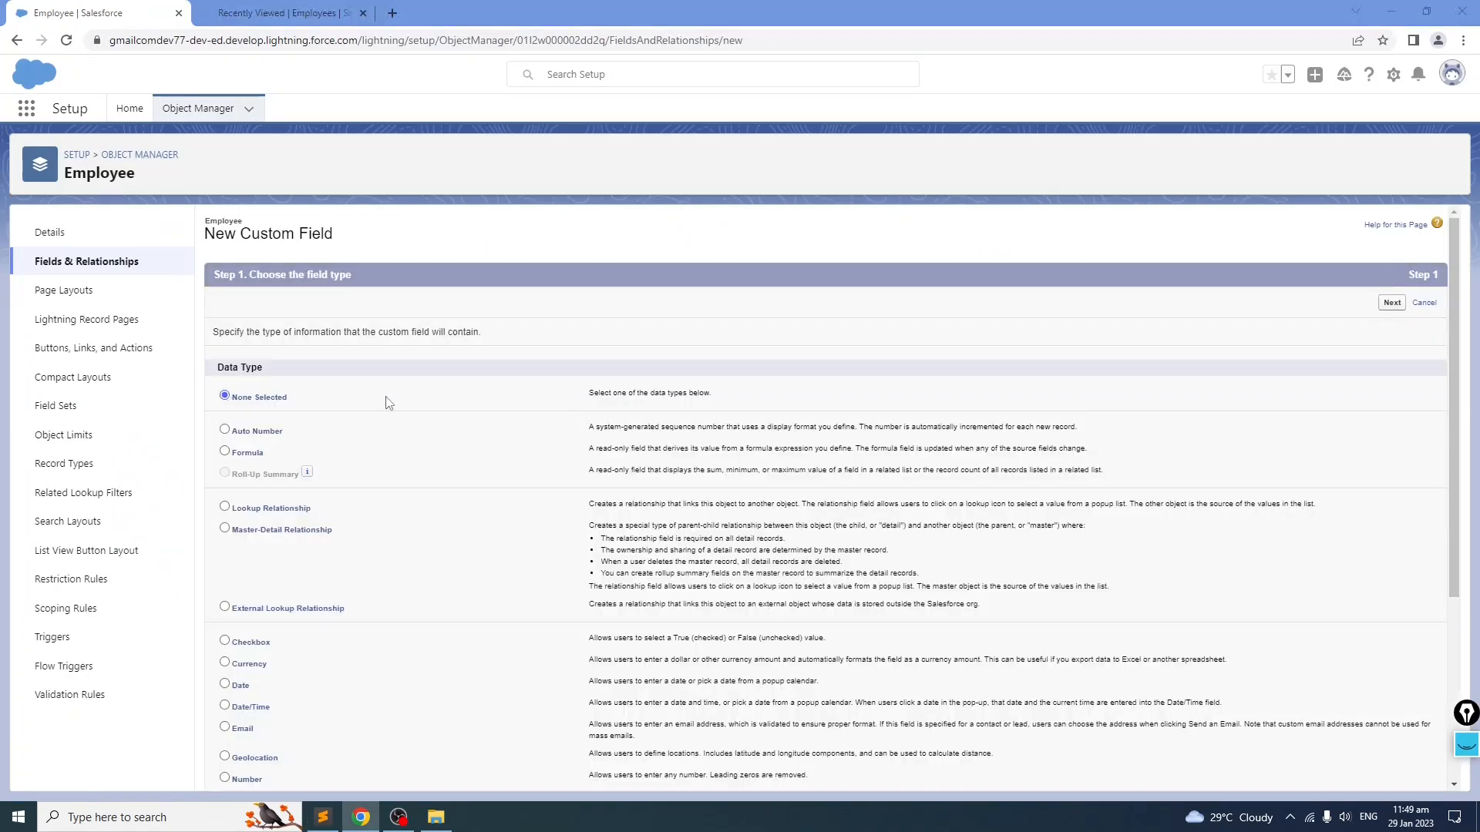
key(alt+Tab)
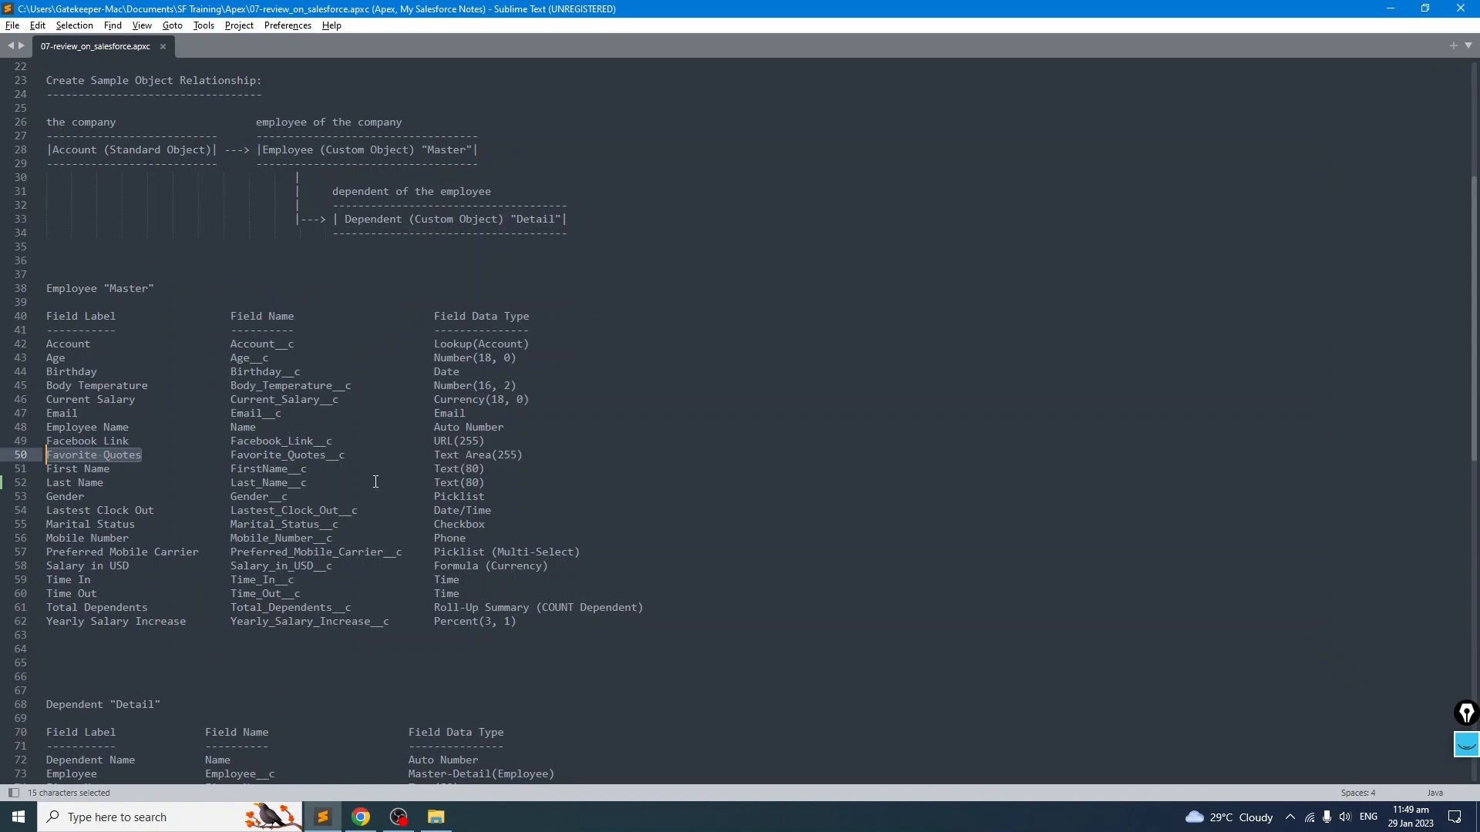
key(alt+Tab)
scroll(324, 506, down, 5)
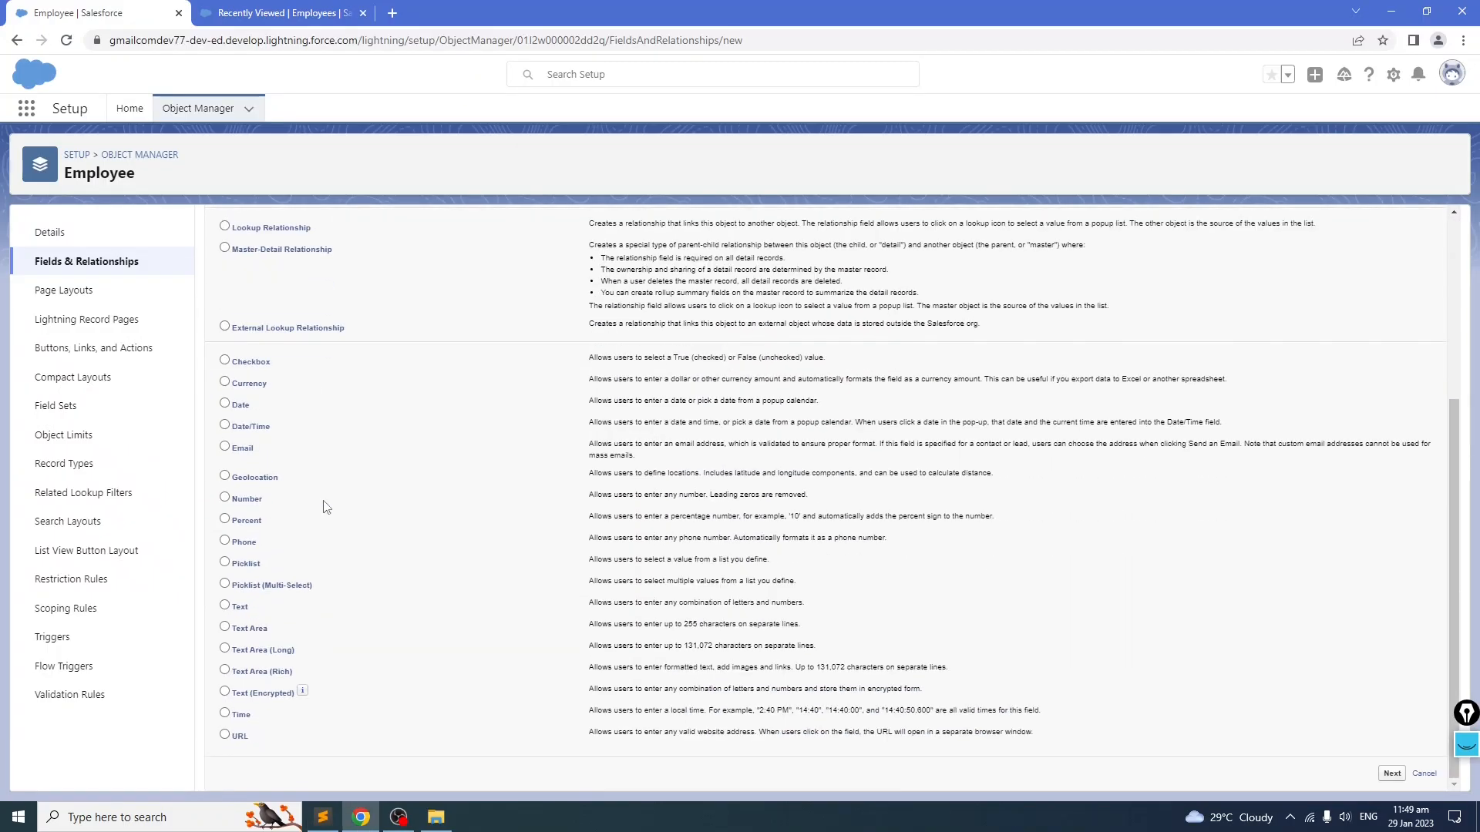
click(245, 630)
click(1392, 774)
key(ctrl+v)
click(790, 325)
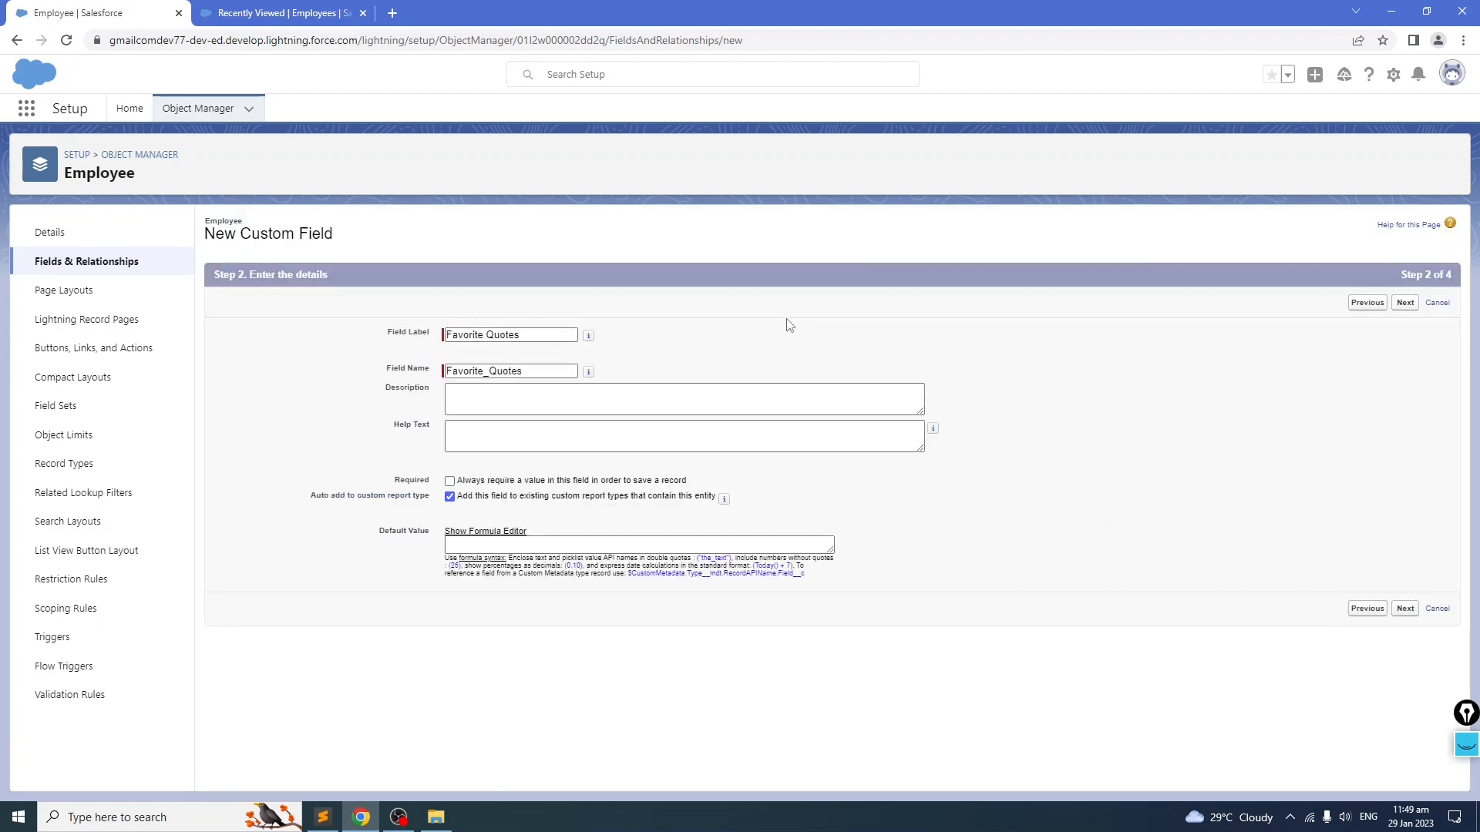
click(1405, 302)
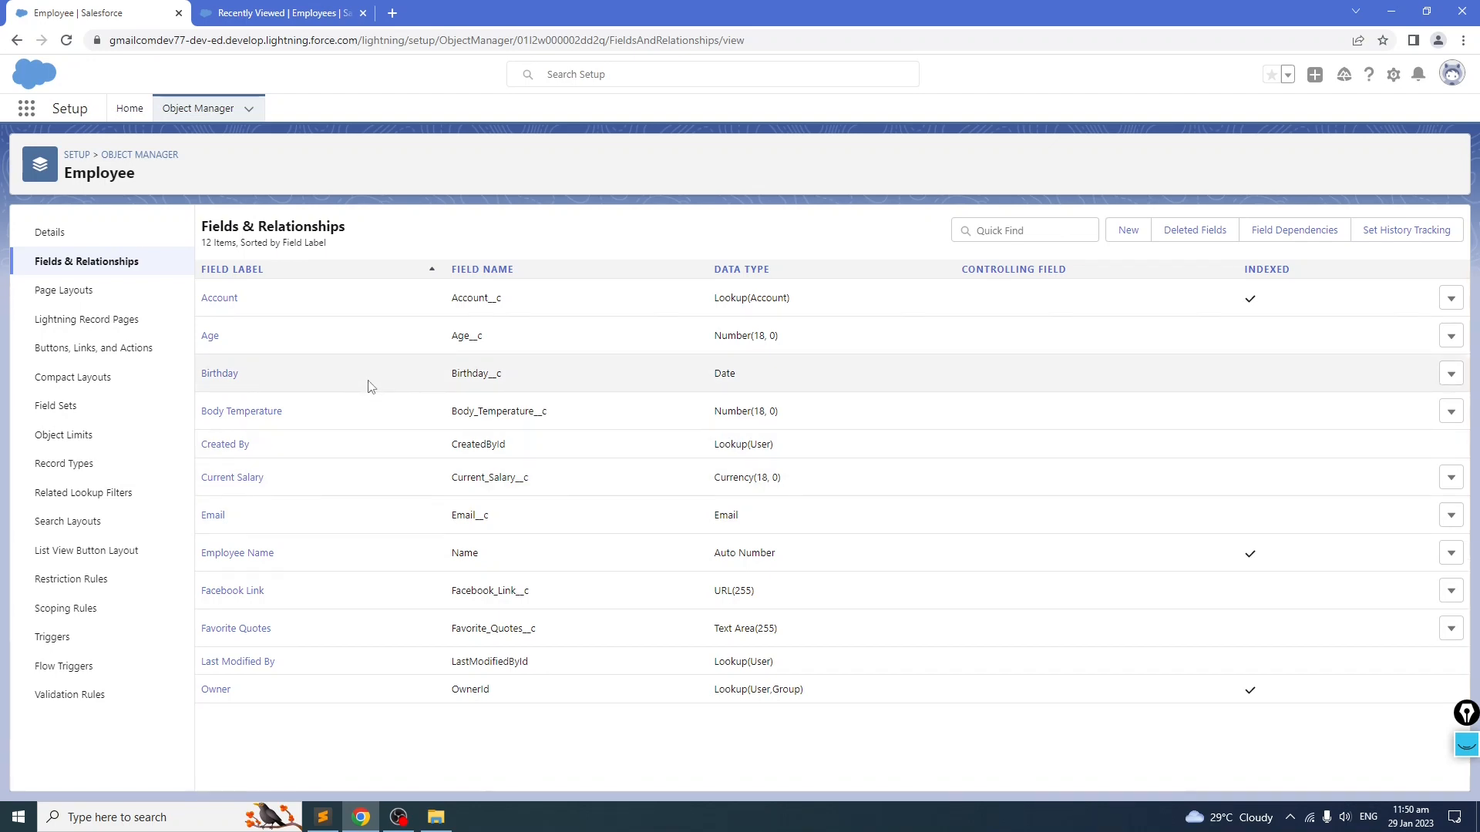
Step: Copy the First Name label from the notes and create a Text custom field named First Name with length 80
key(alt+Tab)
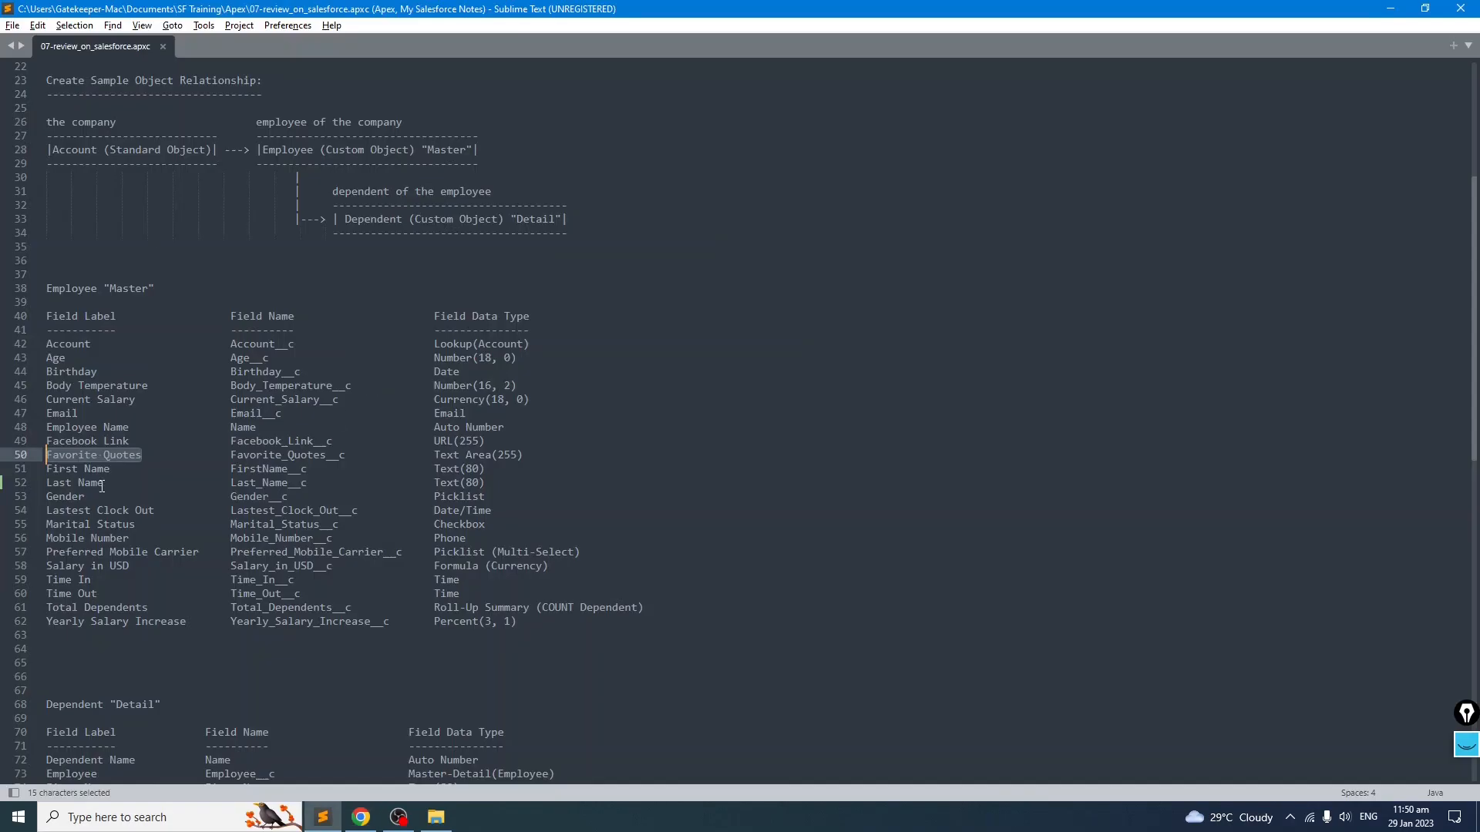
click(168, 497)
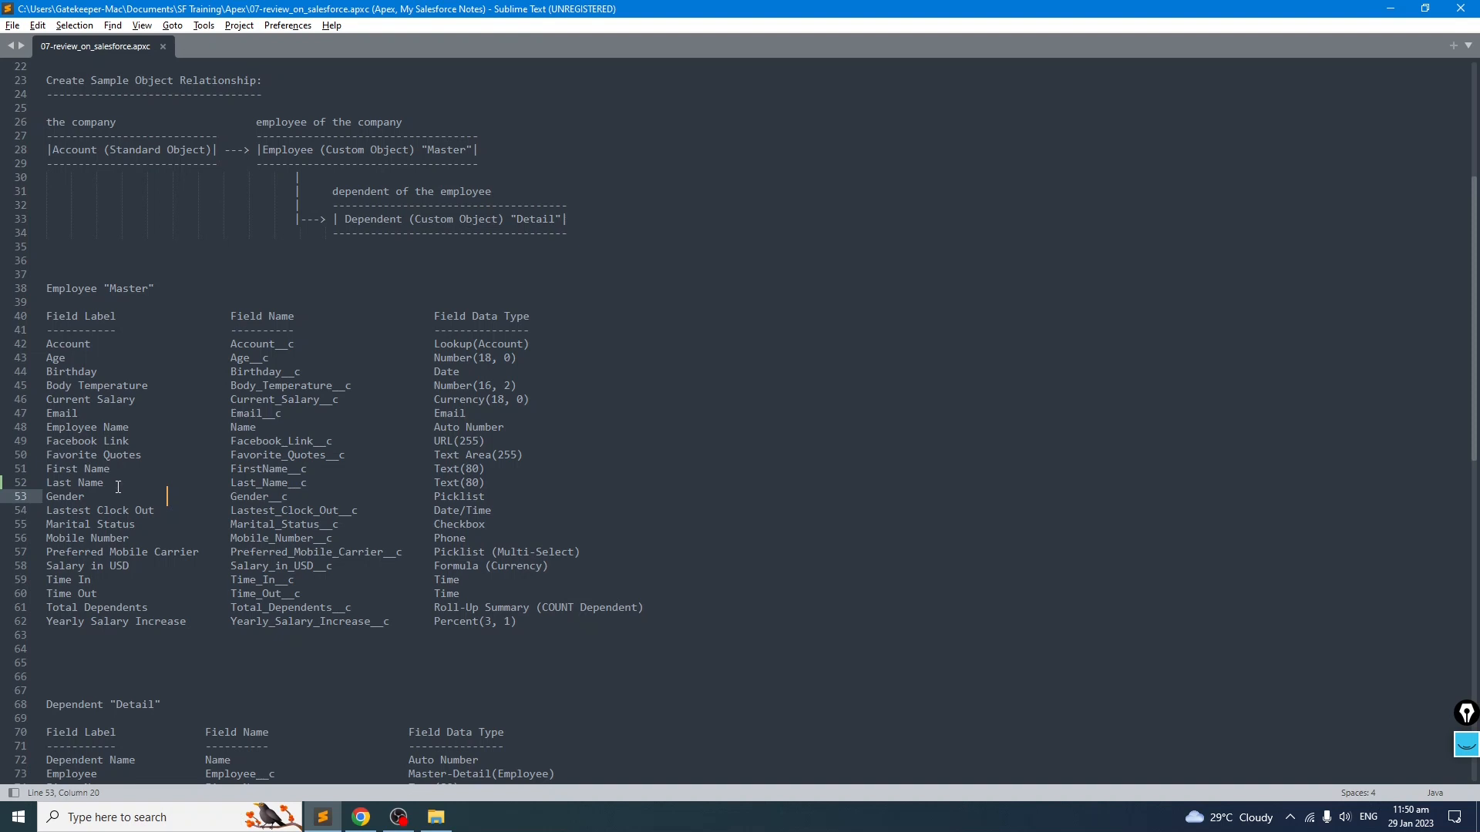
drag(115, 471, 46, 469)
key(ctrl+c)
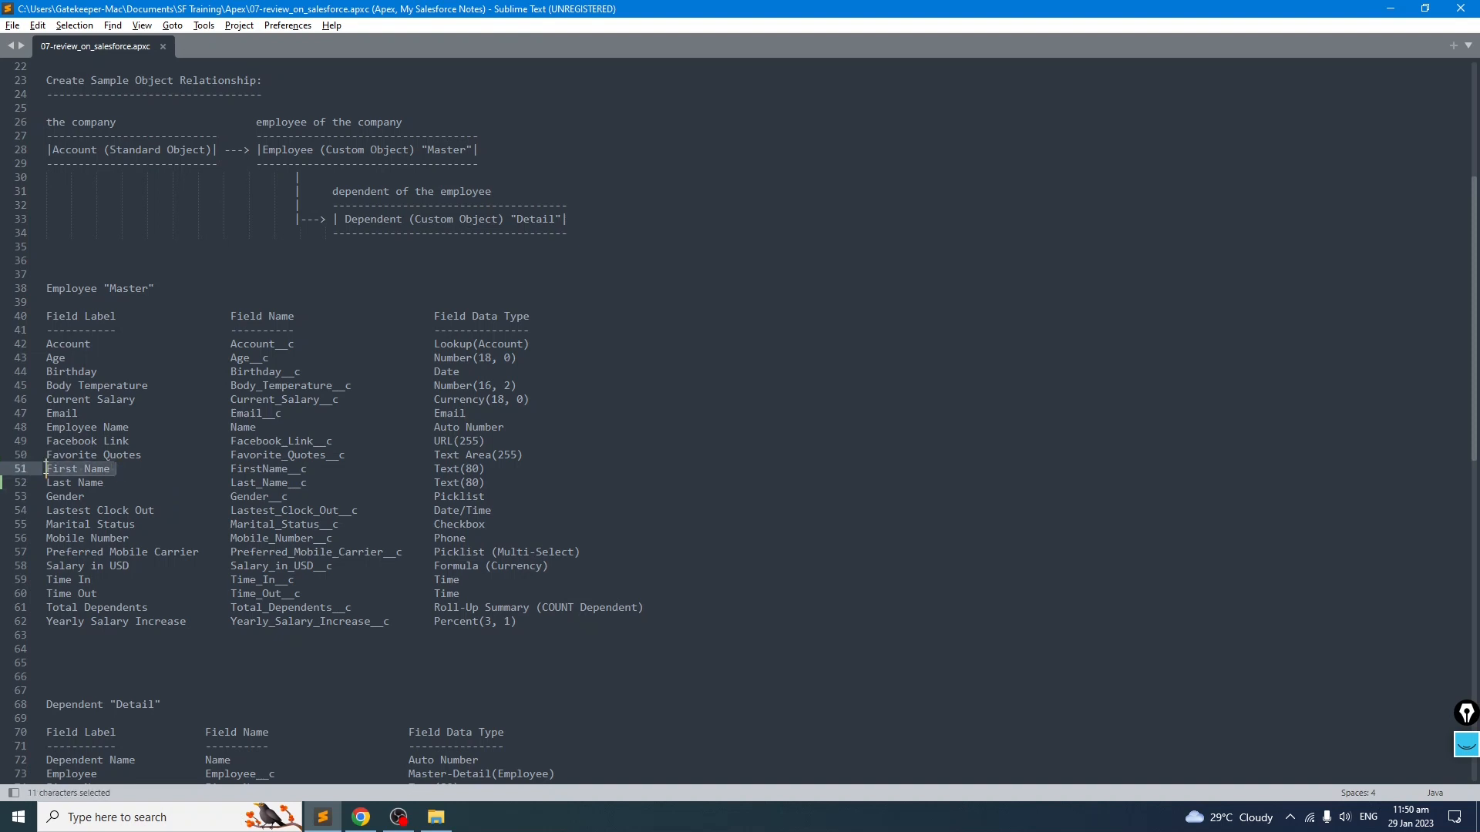
key(alt+Tab)
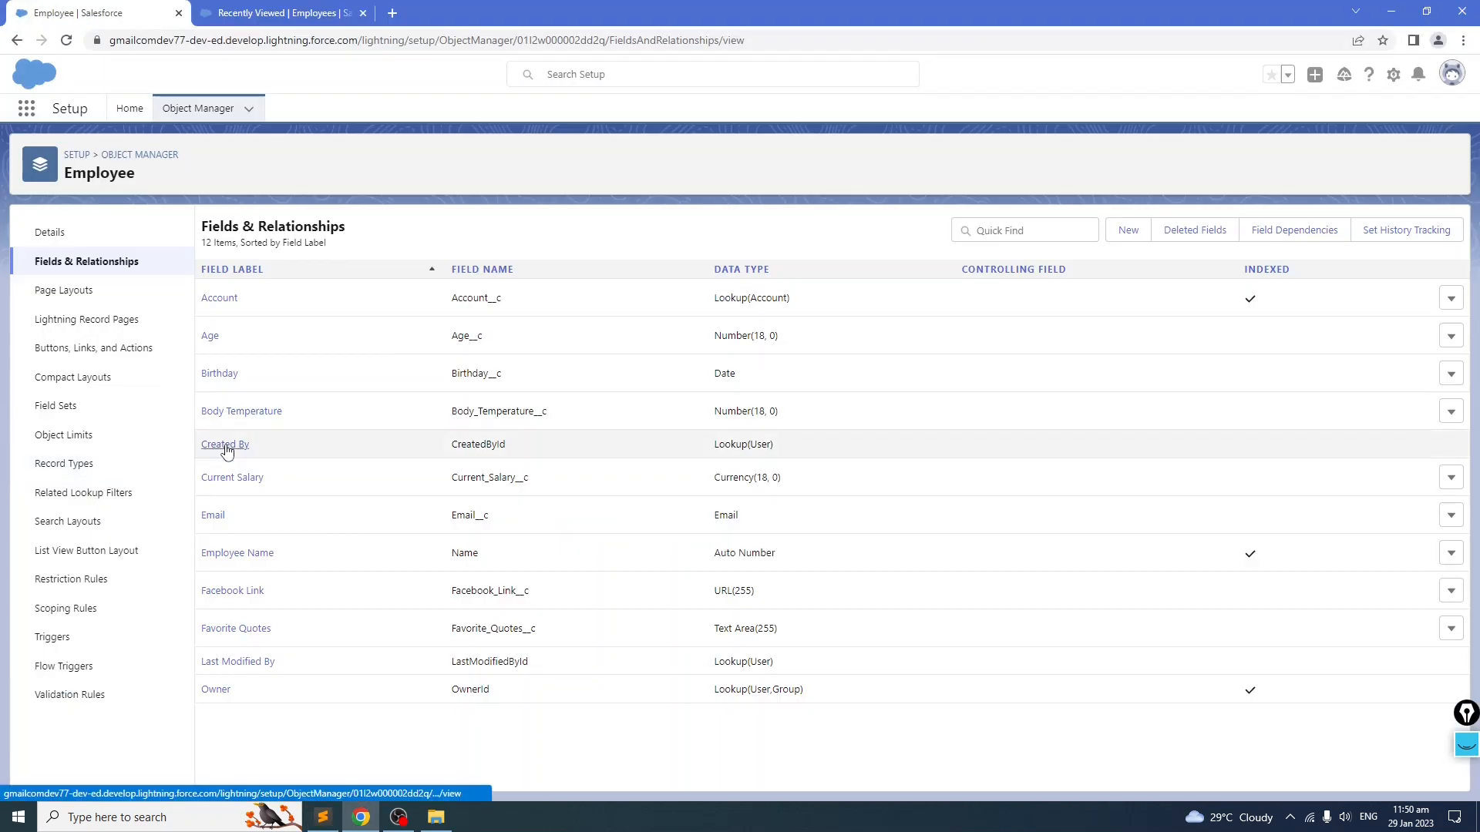
click(1129, 231)
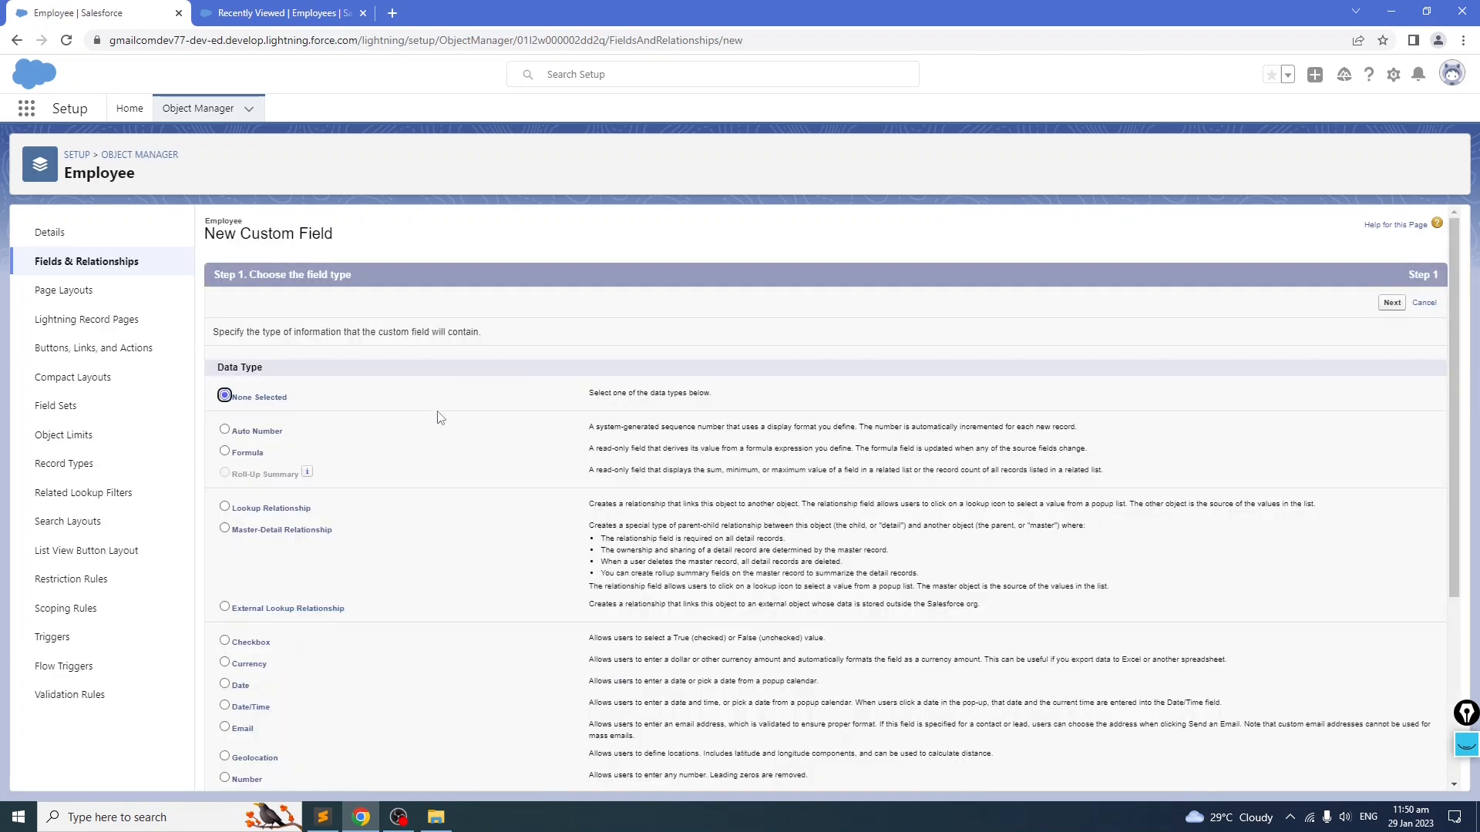
key(alt+Tab)
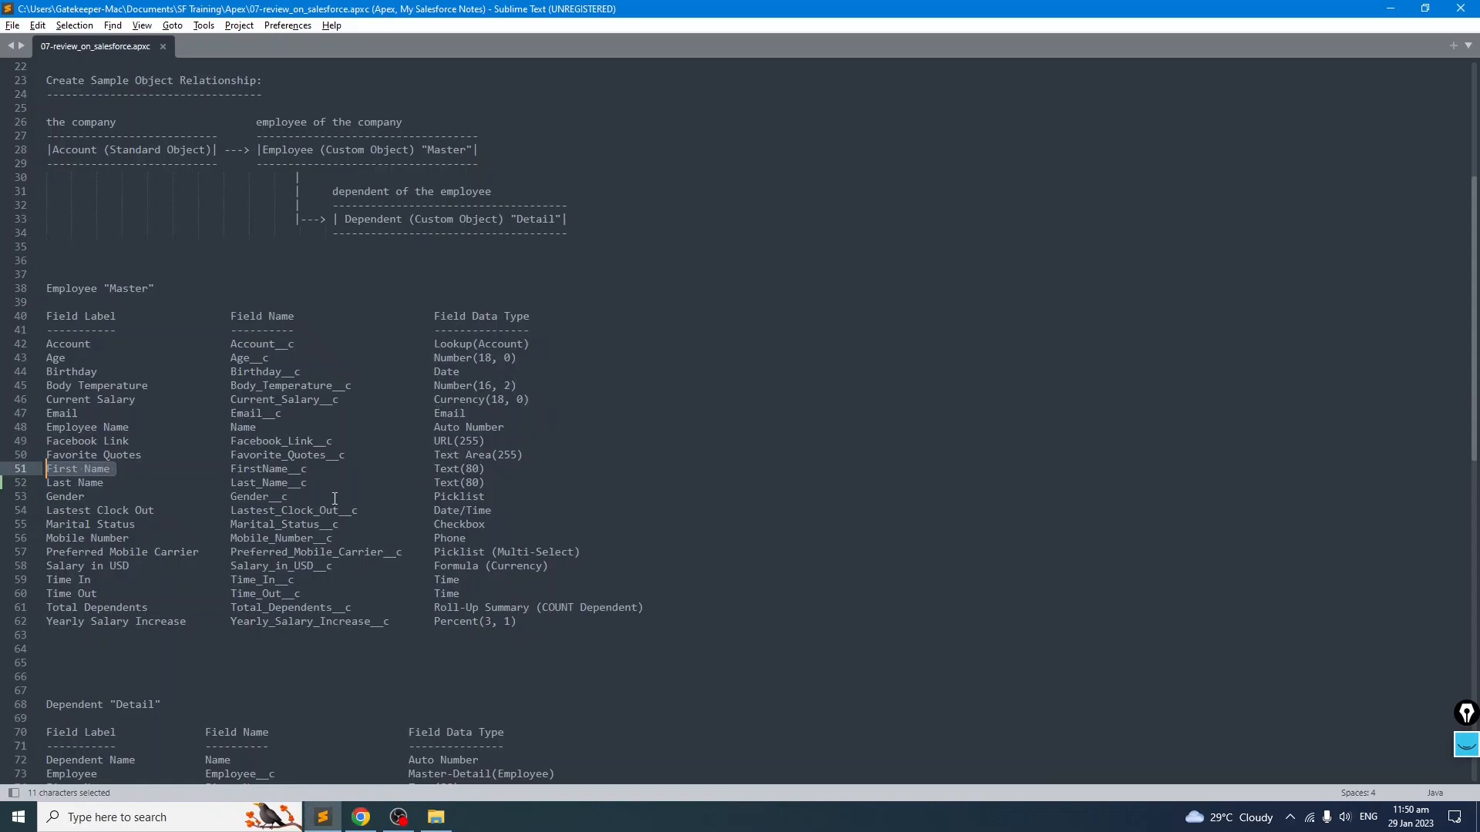
key(alt+Tab)
scroll(428, 462, down, 4)
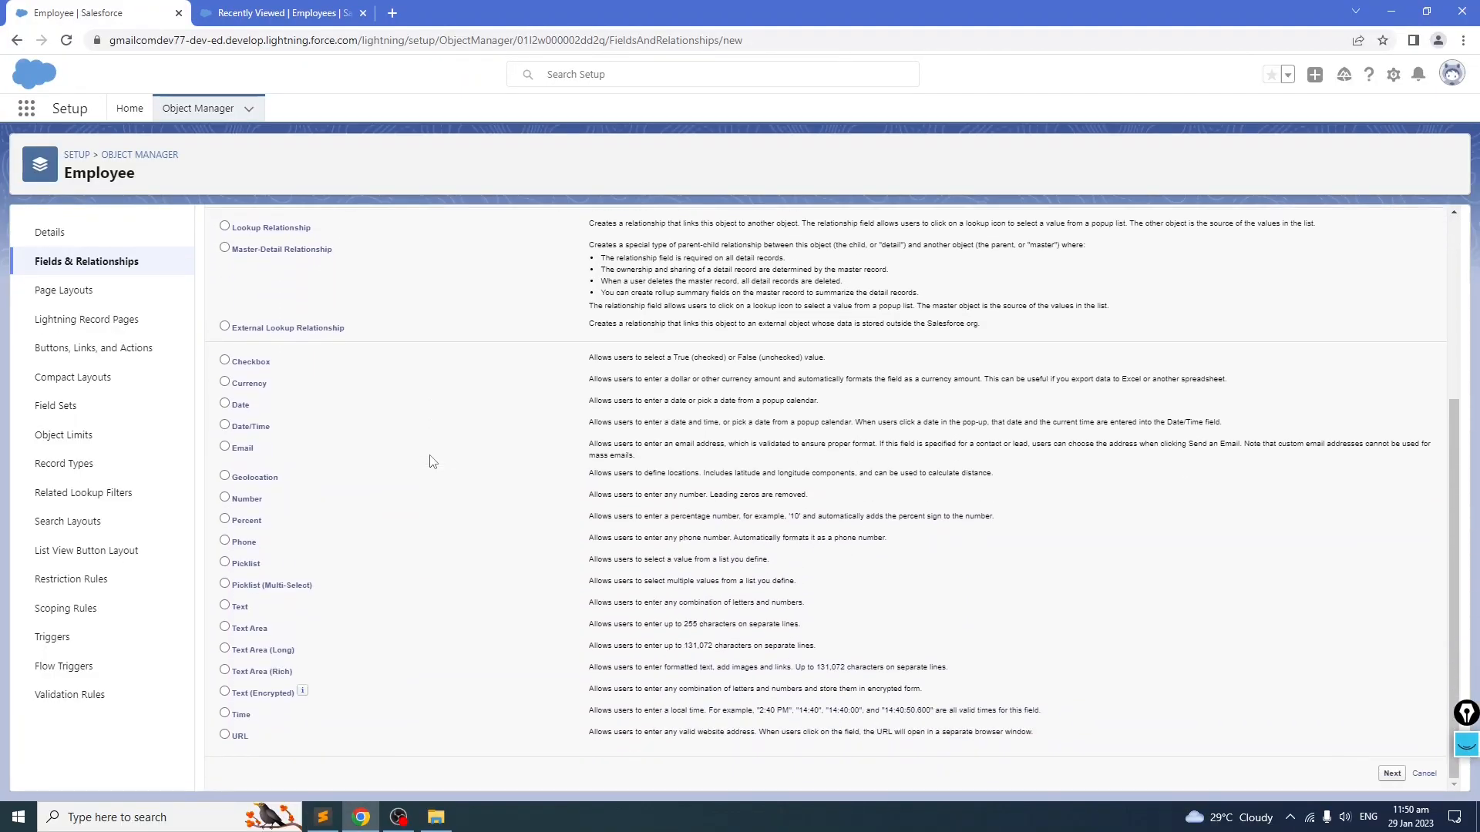
click(224, 606)
scroll(224, 608, up, 5)
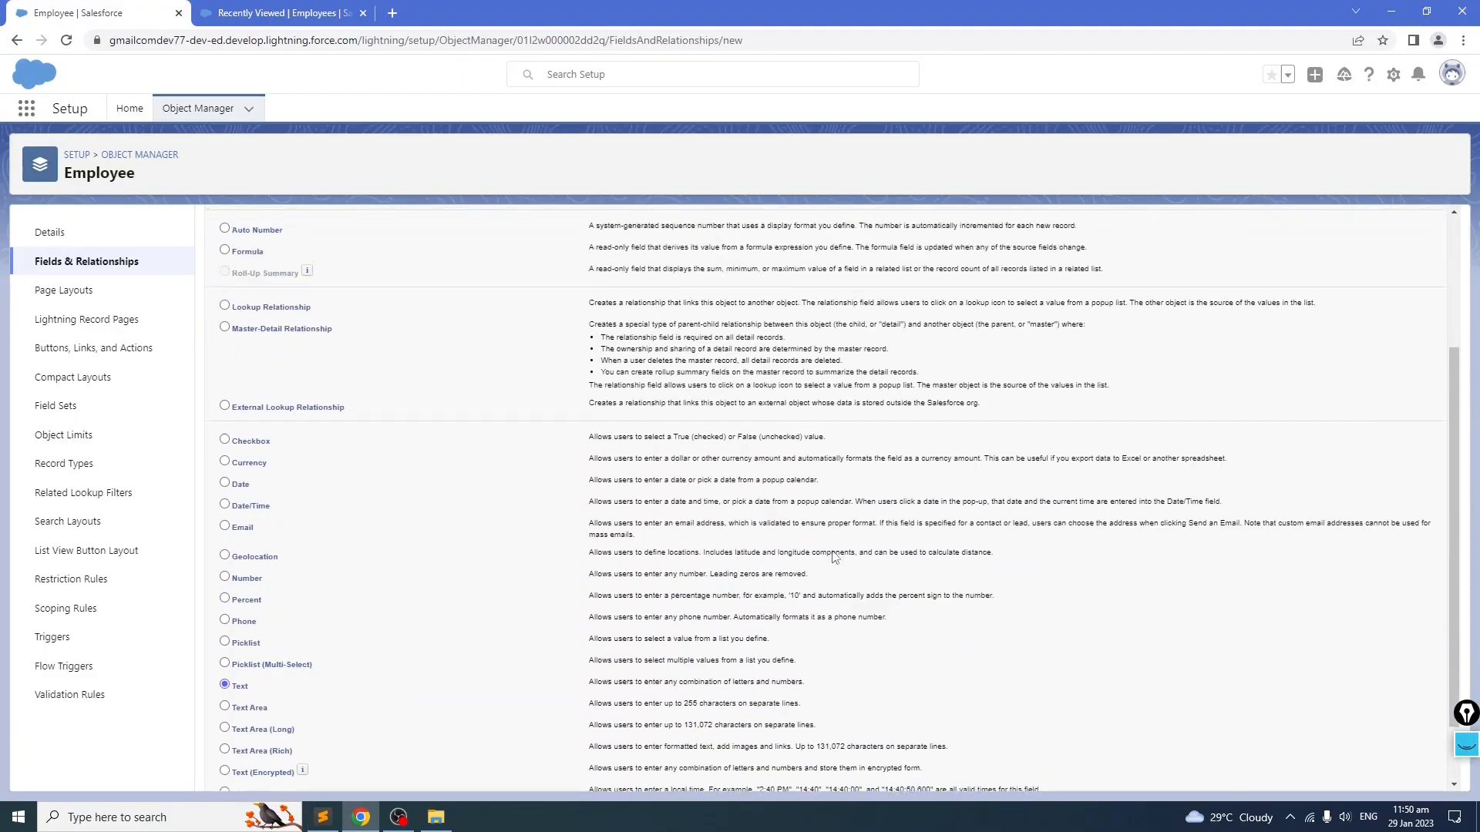
click(1392, 302)
key(ctrl+v)
click(790, 355)
click(511, 386)
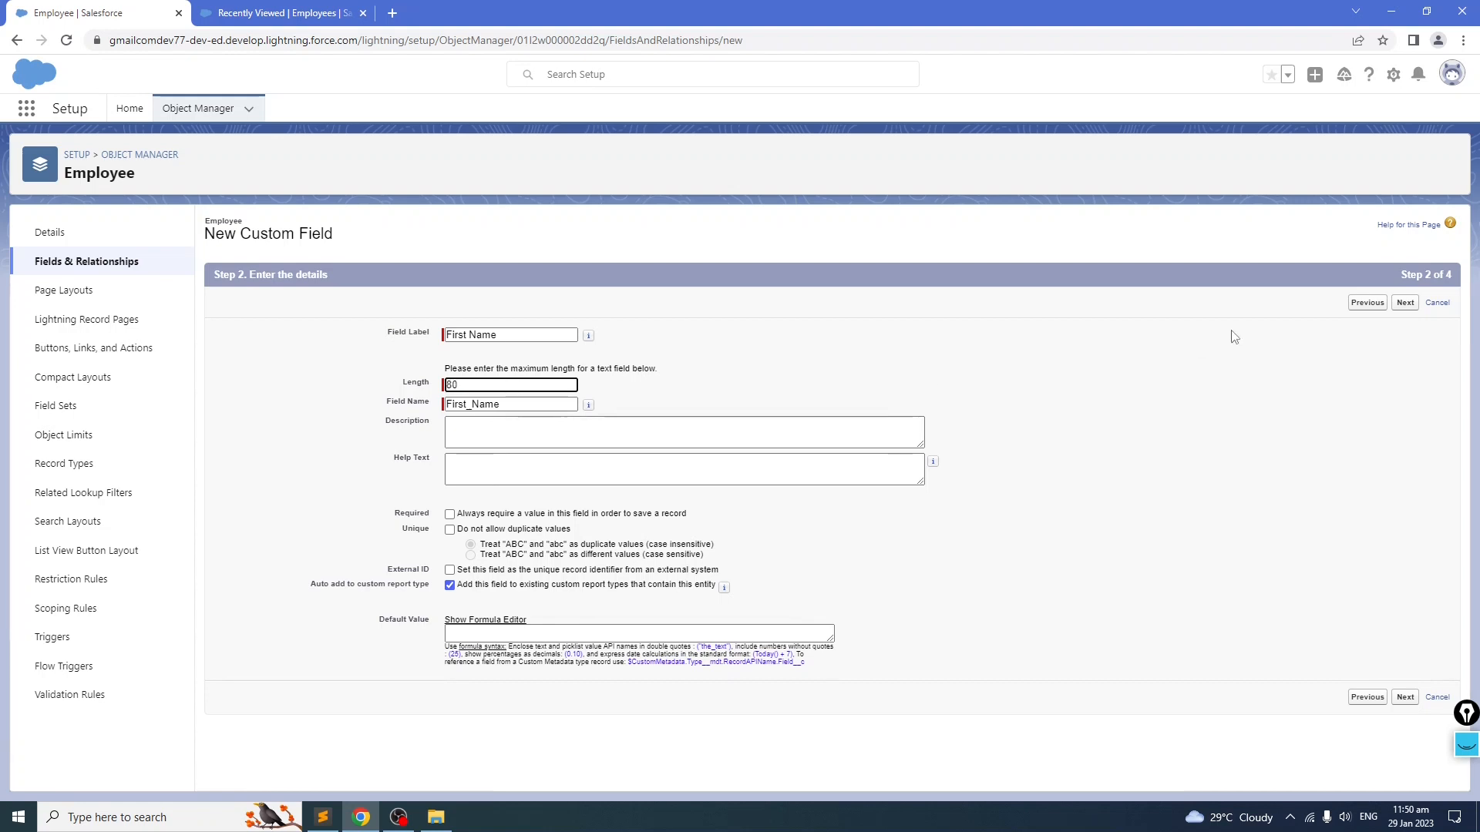
click(1407, 303)
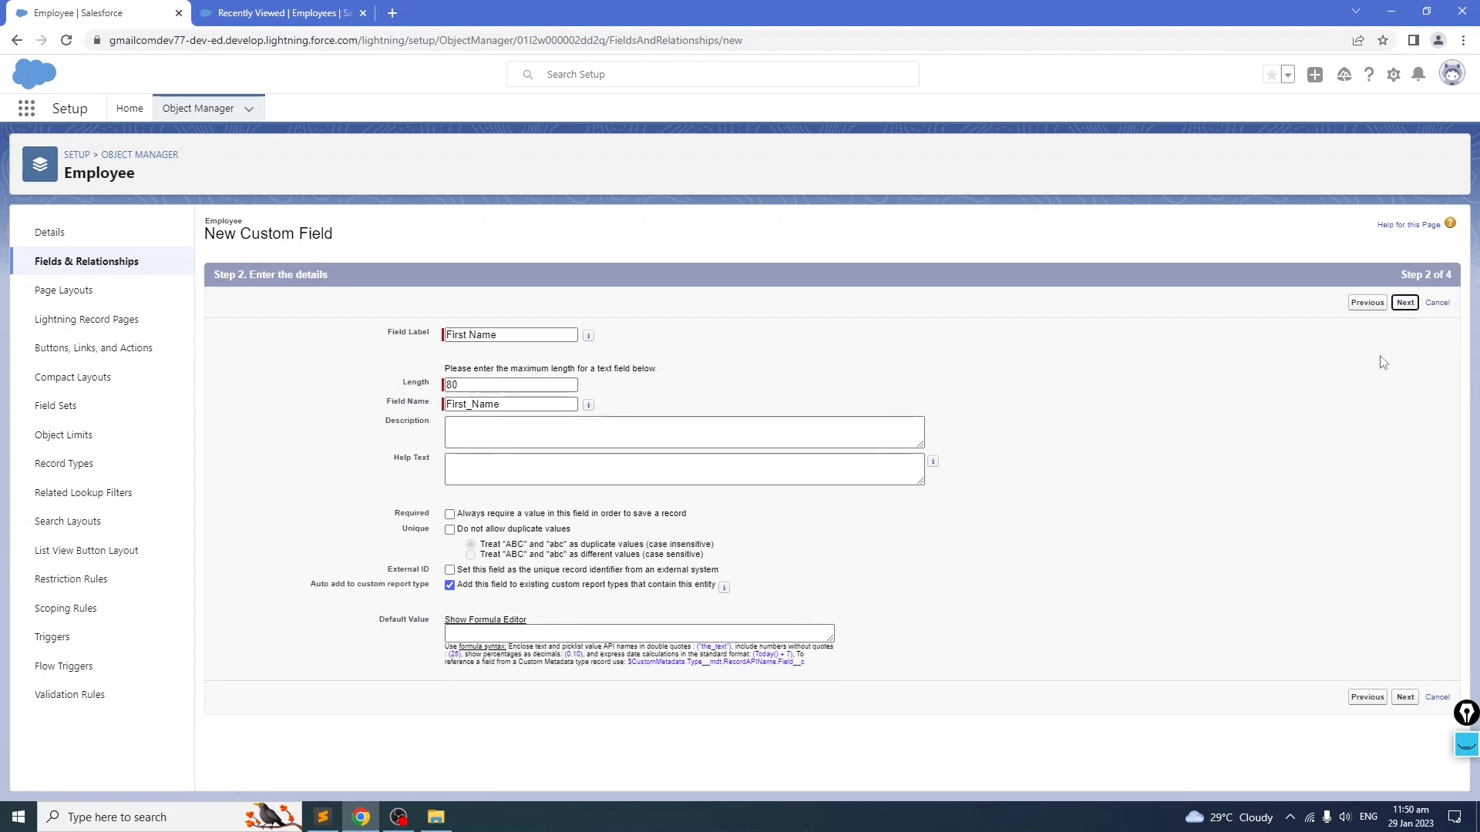
click(1398, 311)
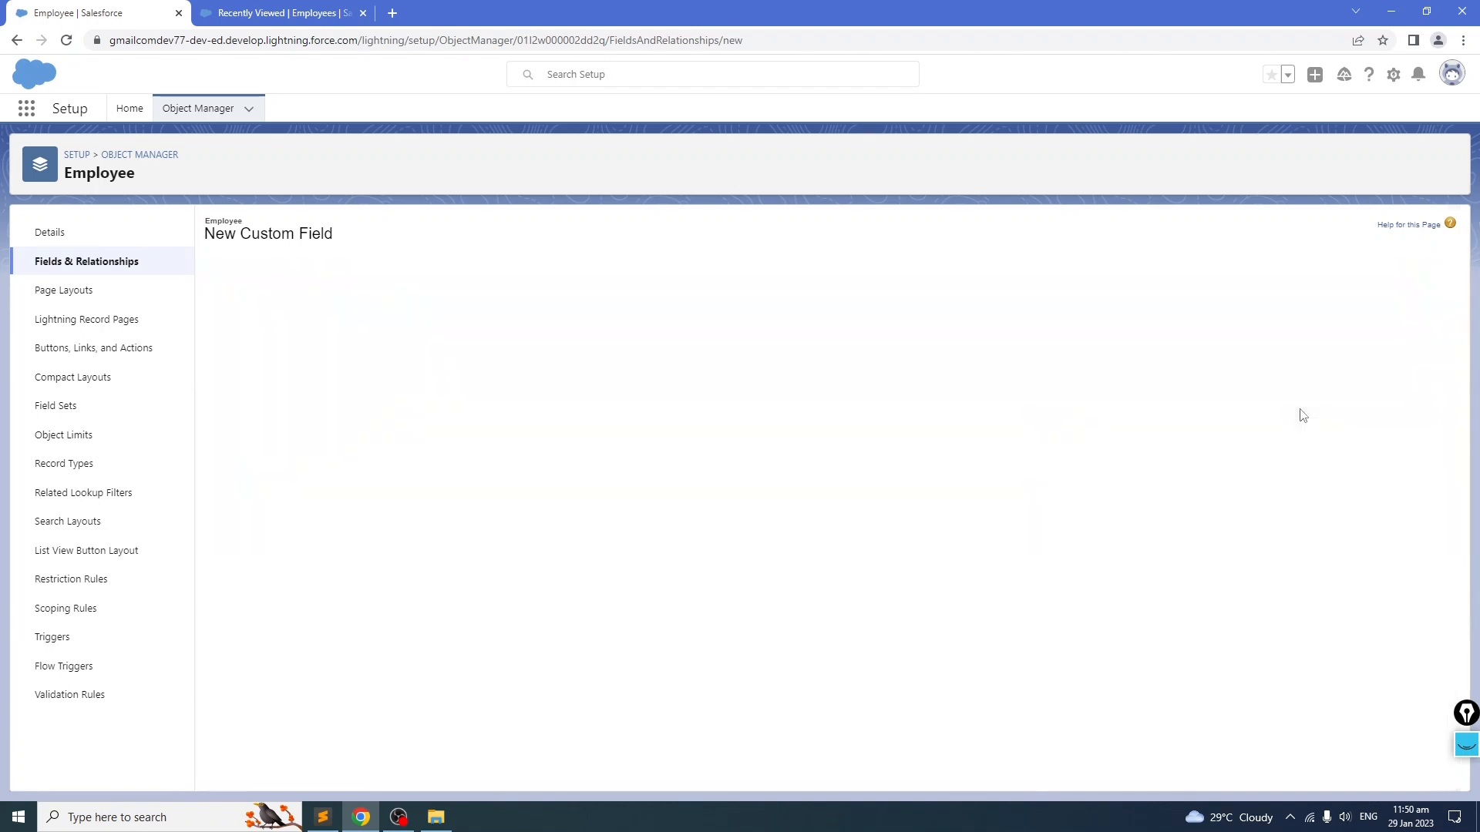
click(1402, 302)
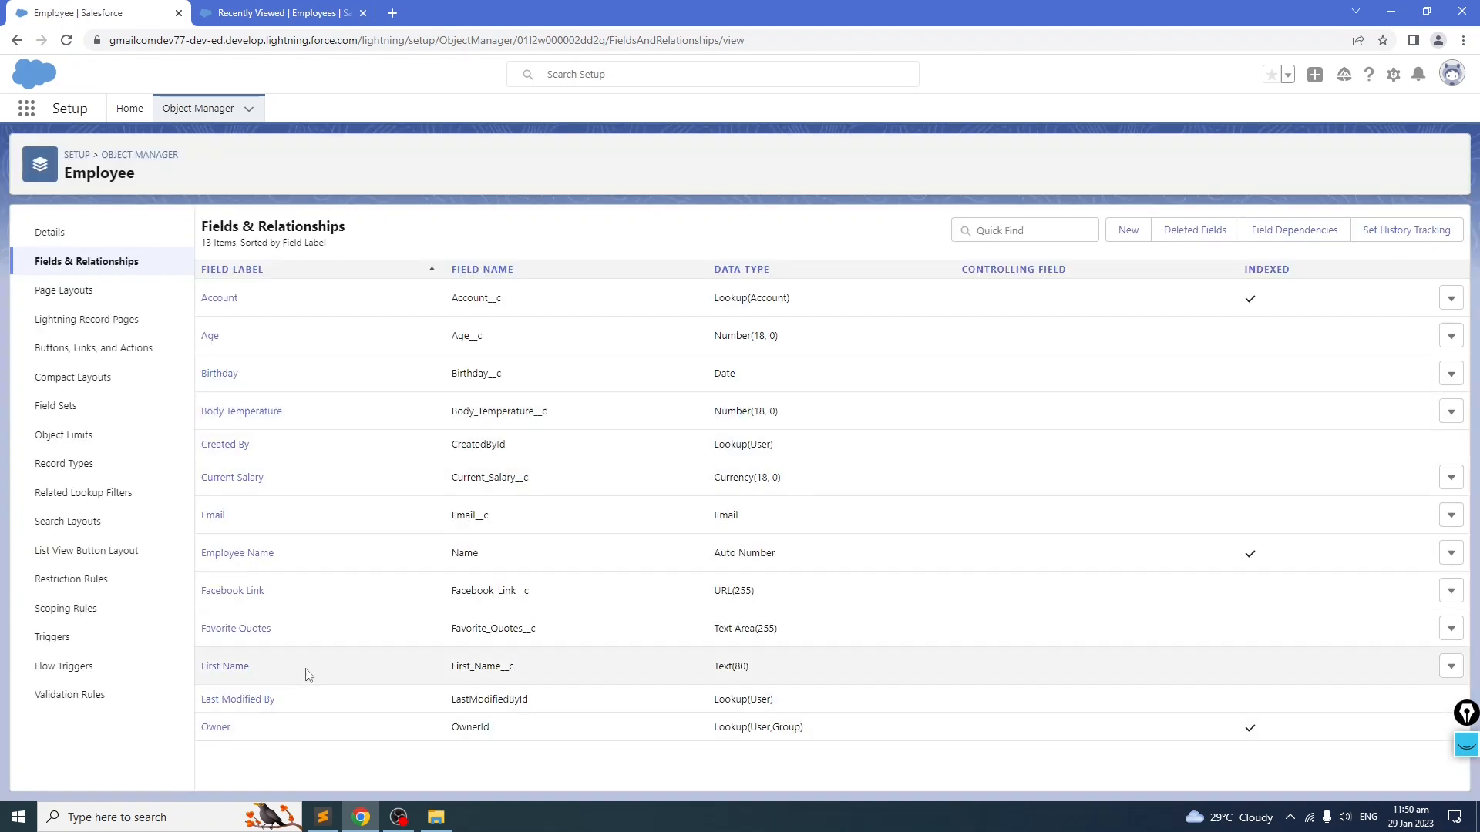
Step: Copy the Last Name label from the notes and create a Text custom field named Last Name with length 80 on Employee
key(alt)
click(501, 672)
drag(502, 666, 530, 670)
key(alt+Tab)
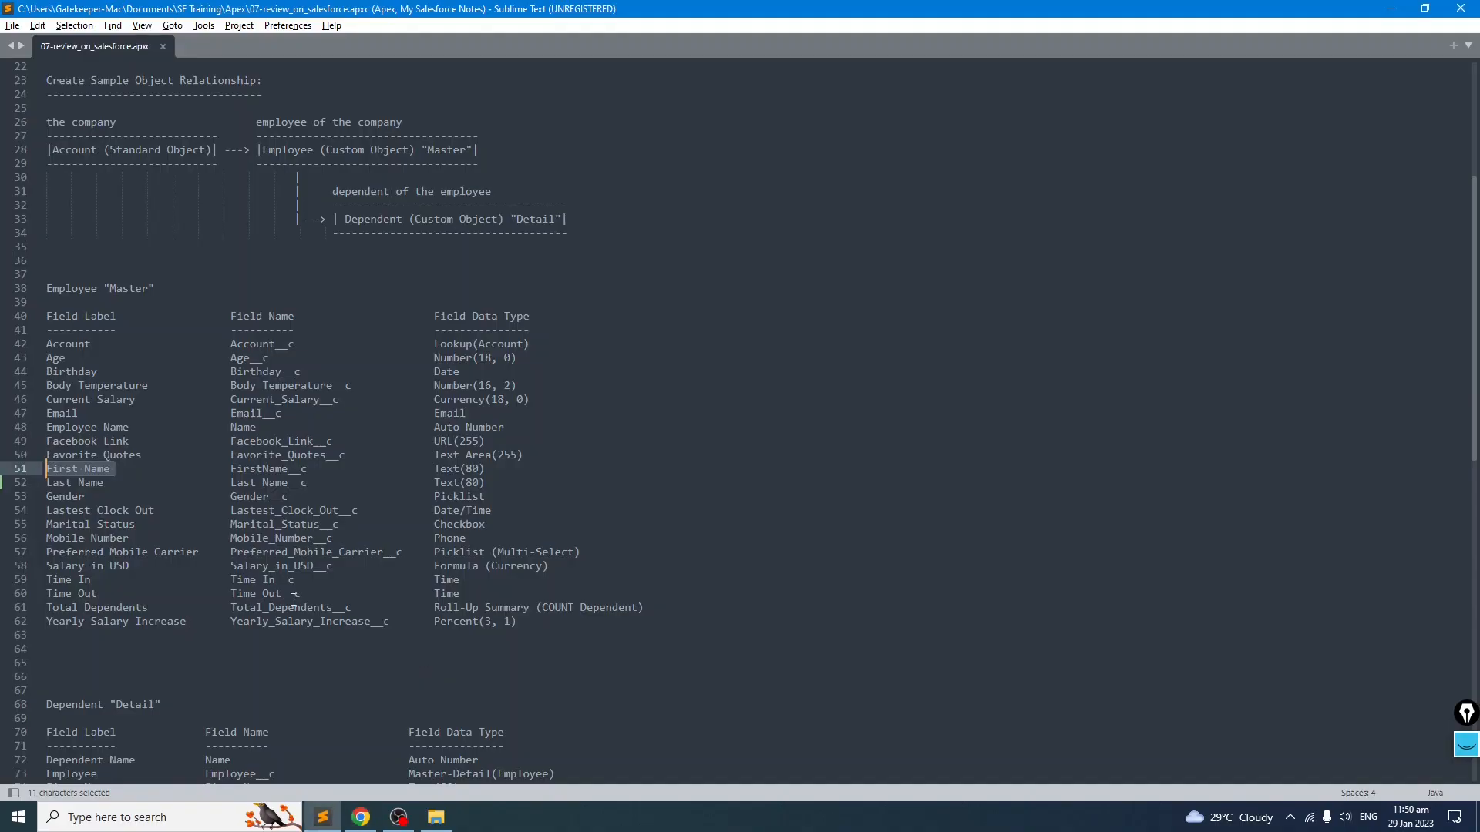
click(142, 469)
drag(108, 484, 45, 481)
key(ctrl+c)
key(alt+Tab)
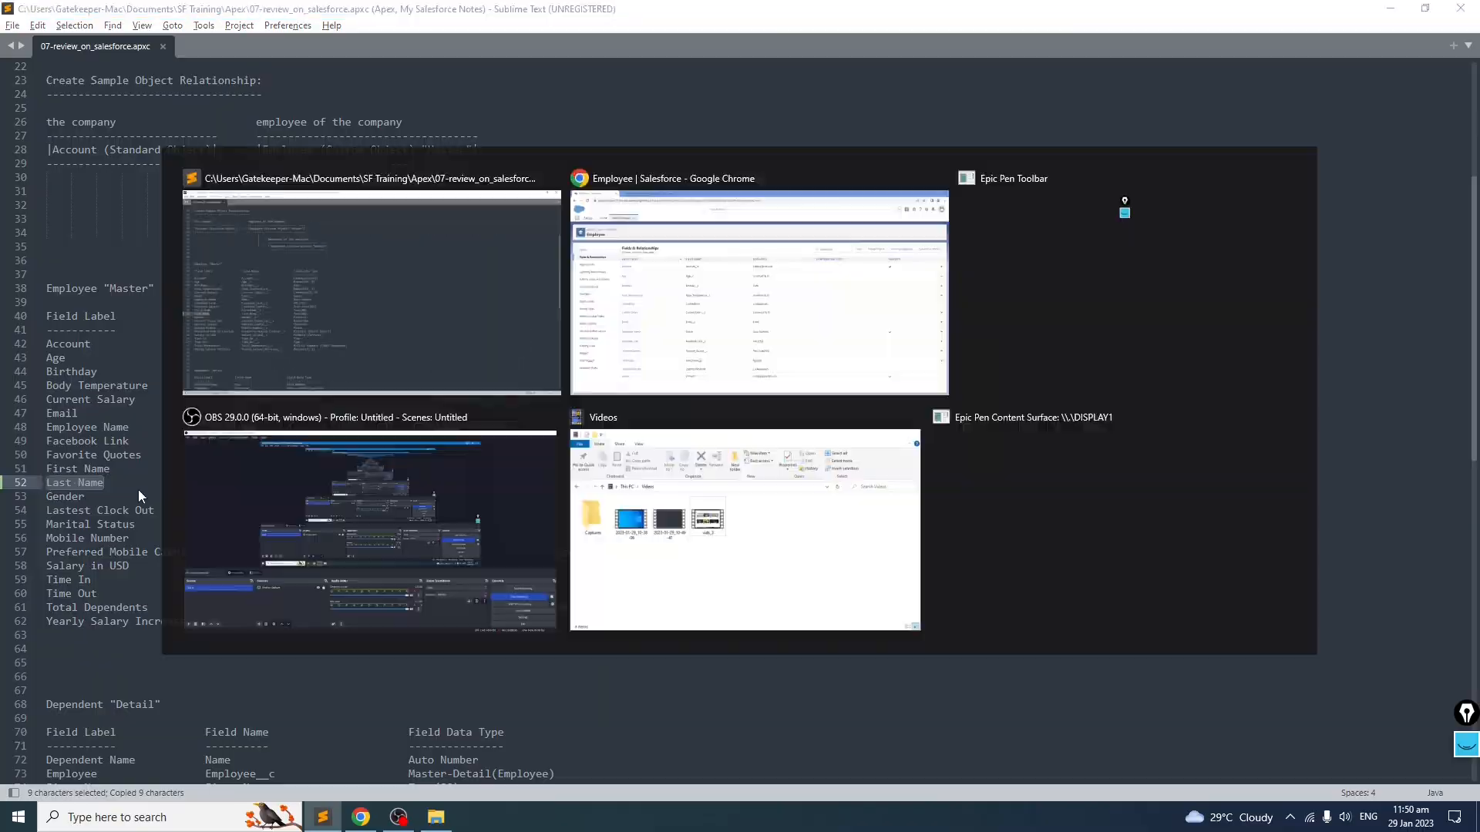
click(1127, 230)
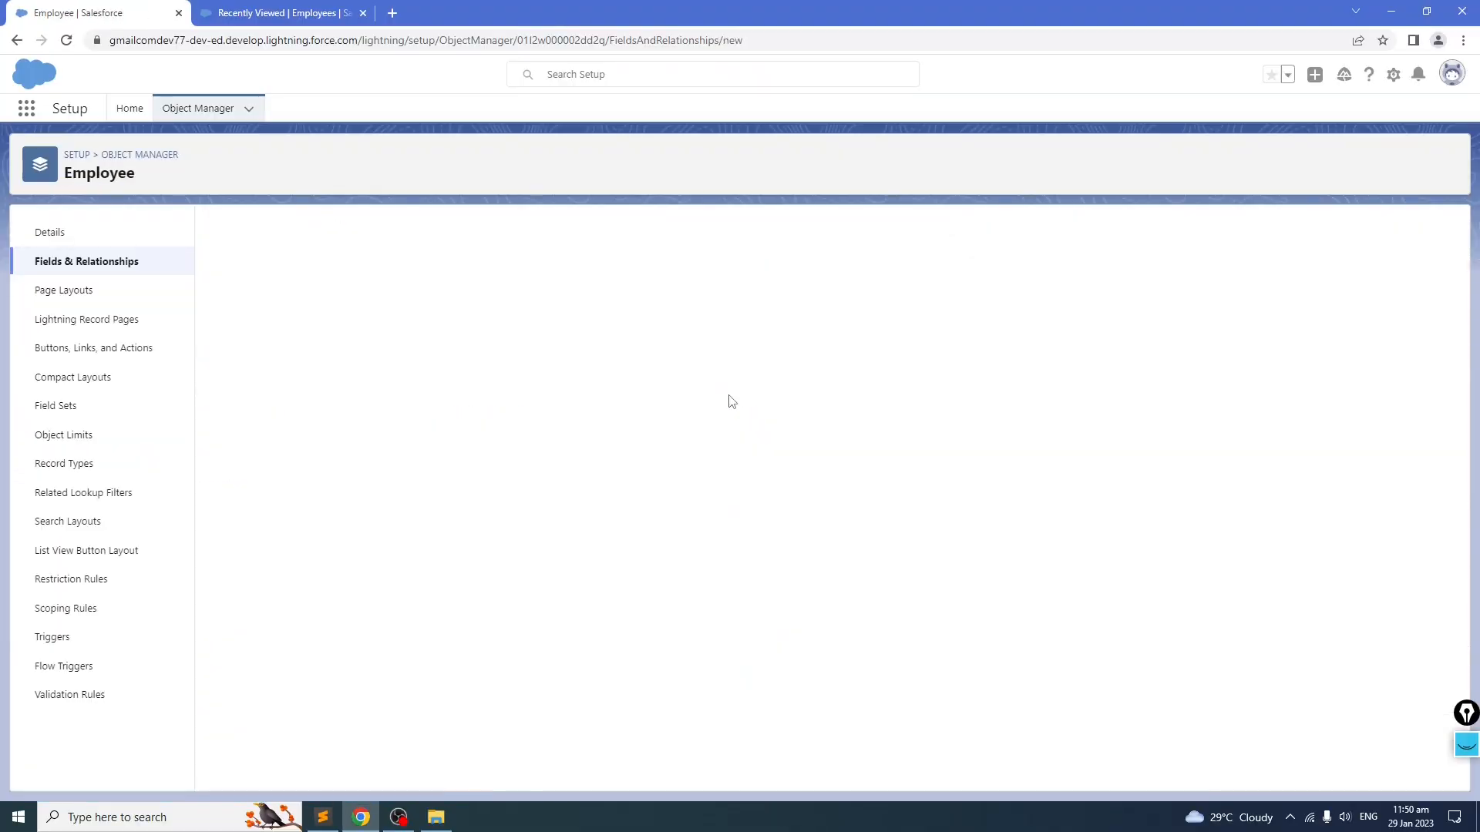
scroll(422, 487, down, 3)
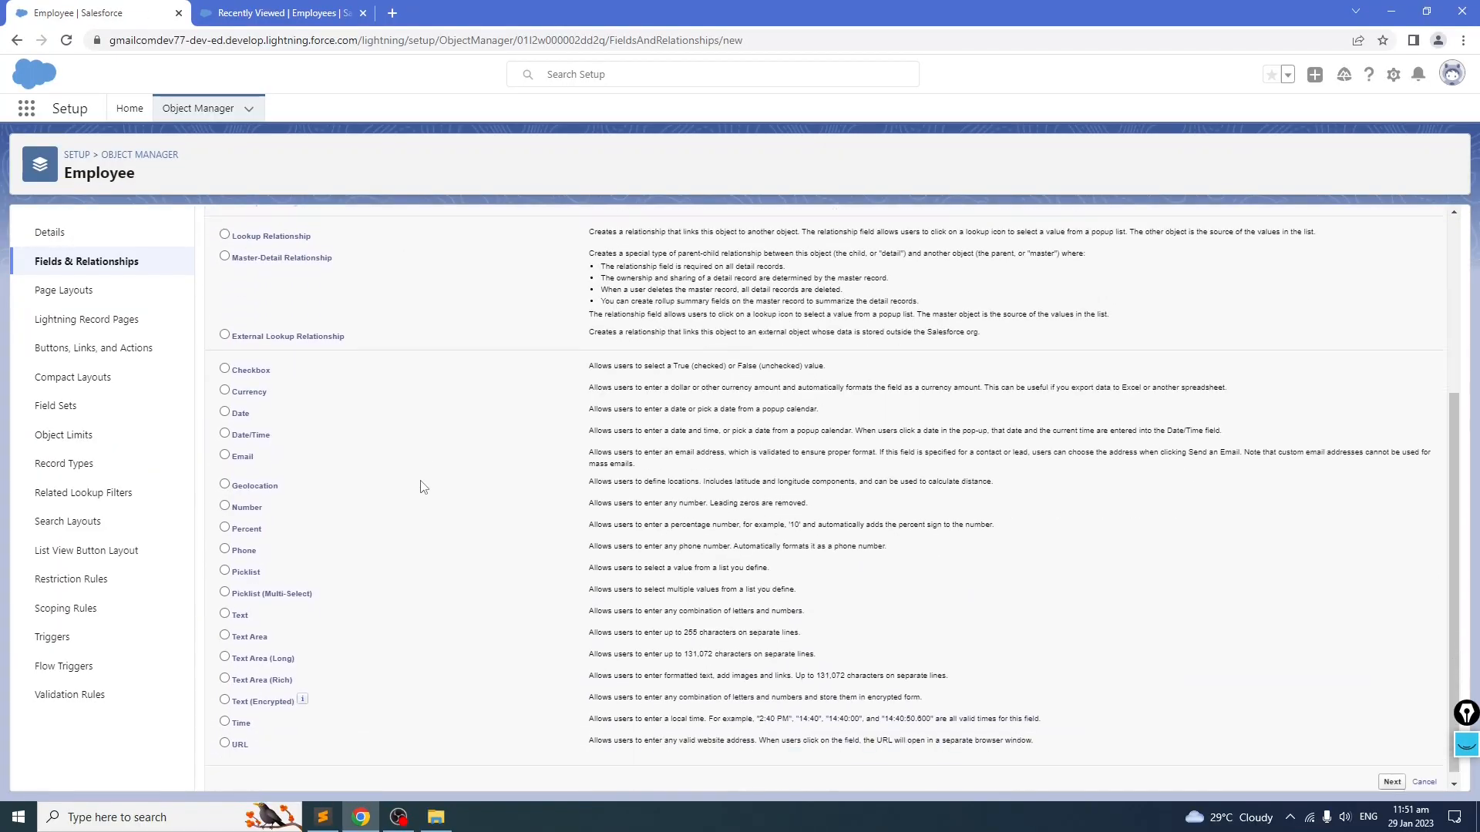
click(225, 607)
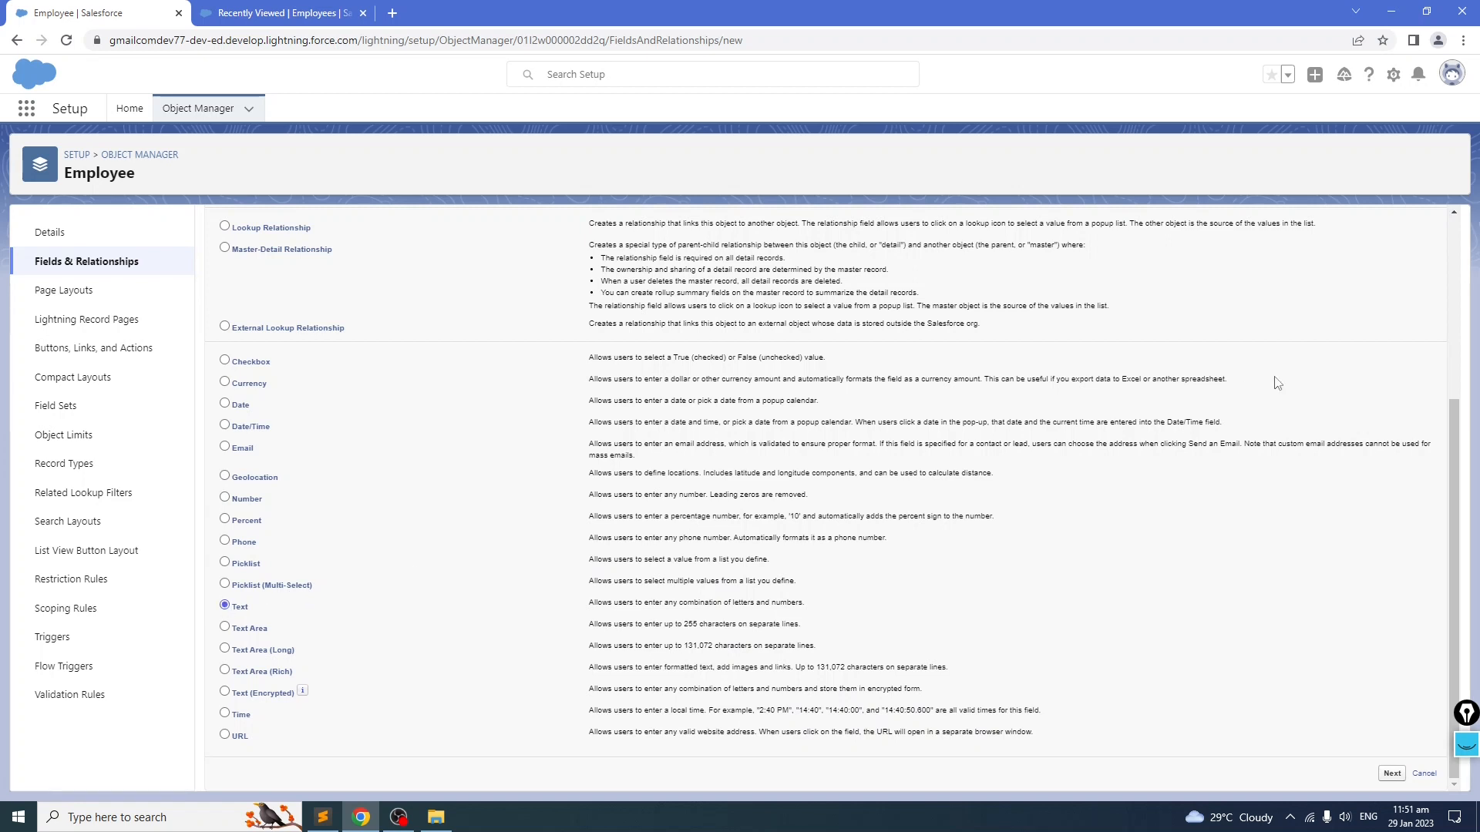
scroll(1278, 382, up, 3)
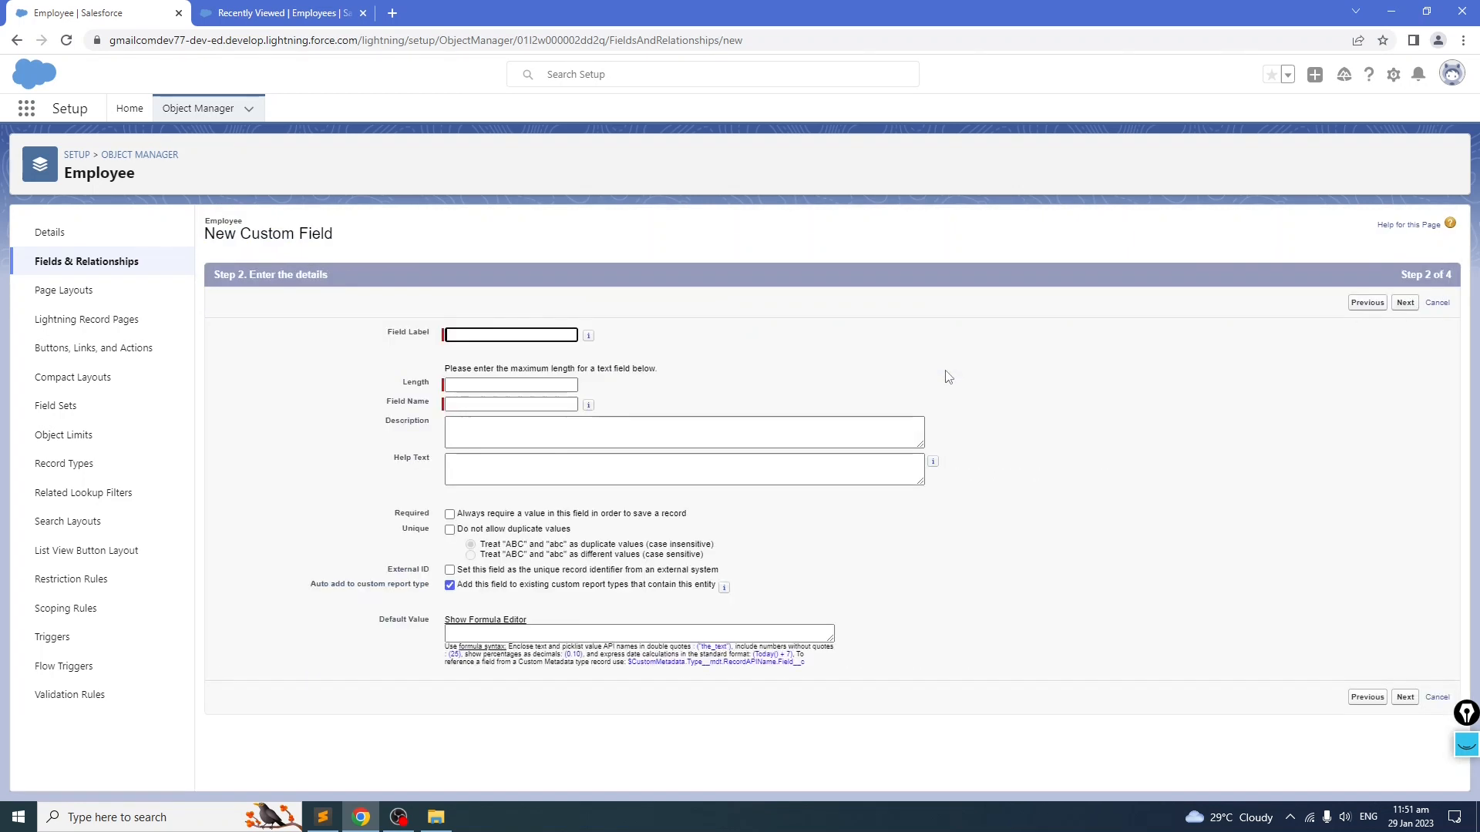
key(ctrl+v)
click(762, 351)
click(471, 383)
text(80)
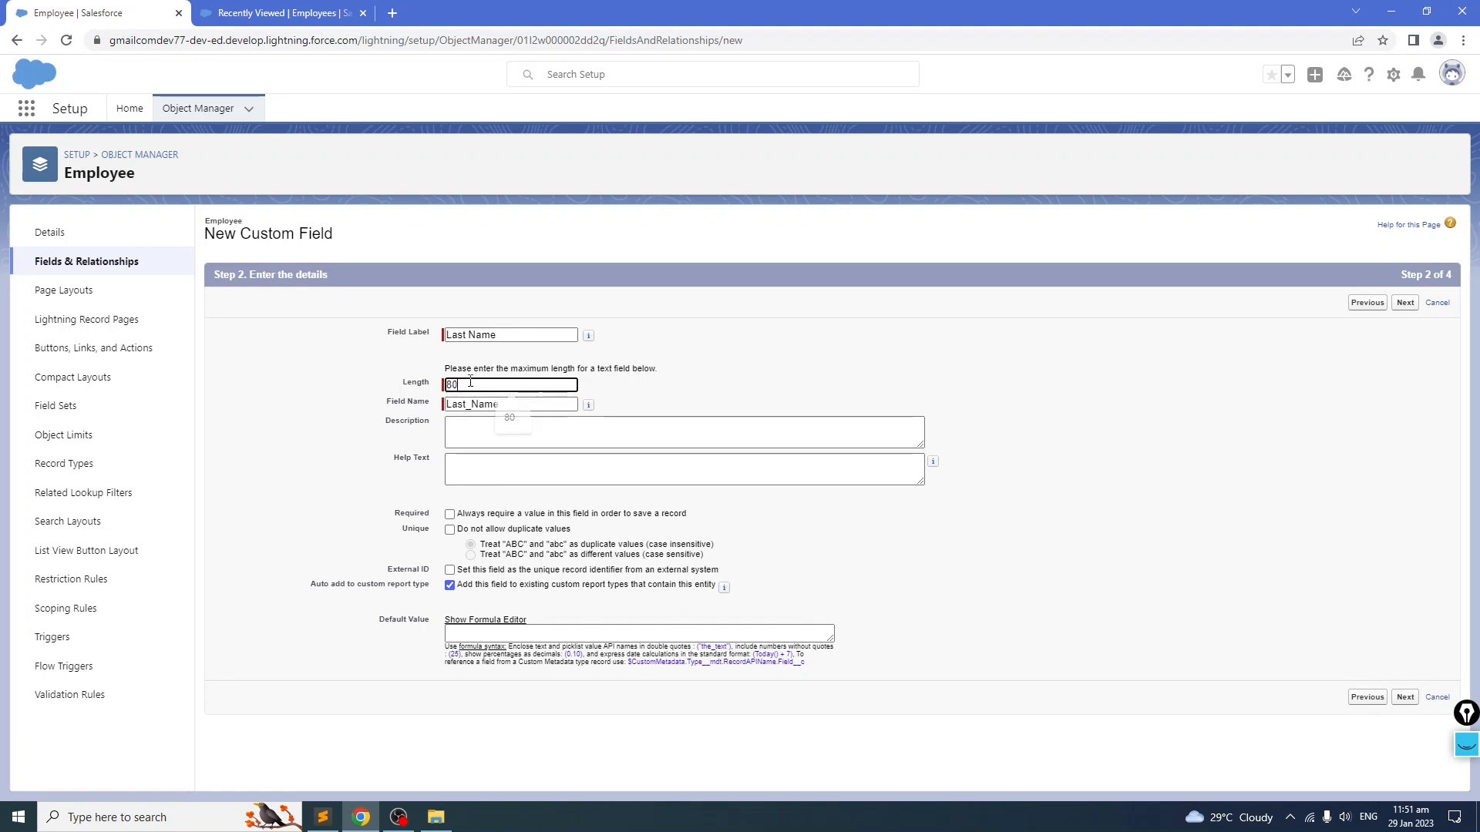
click(1405, 303)
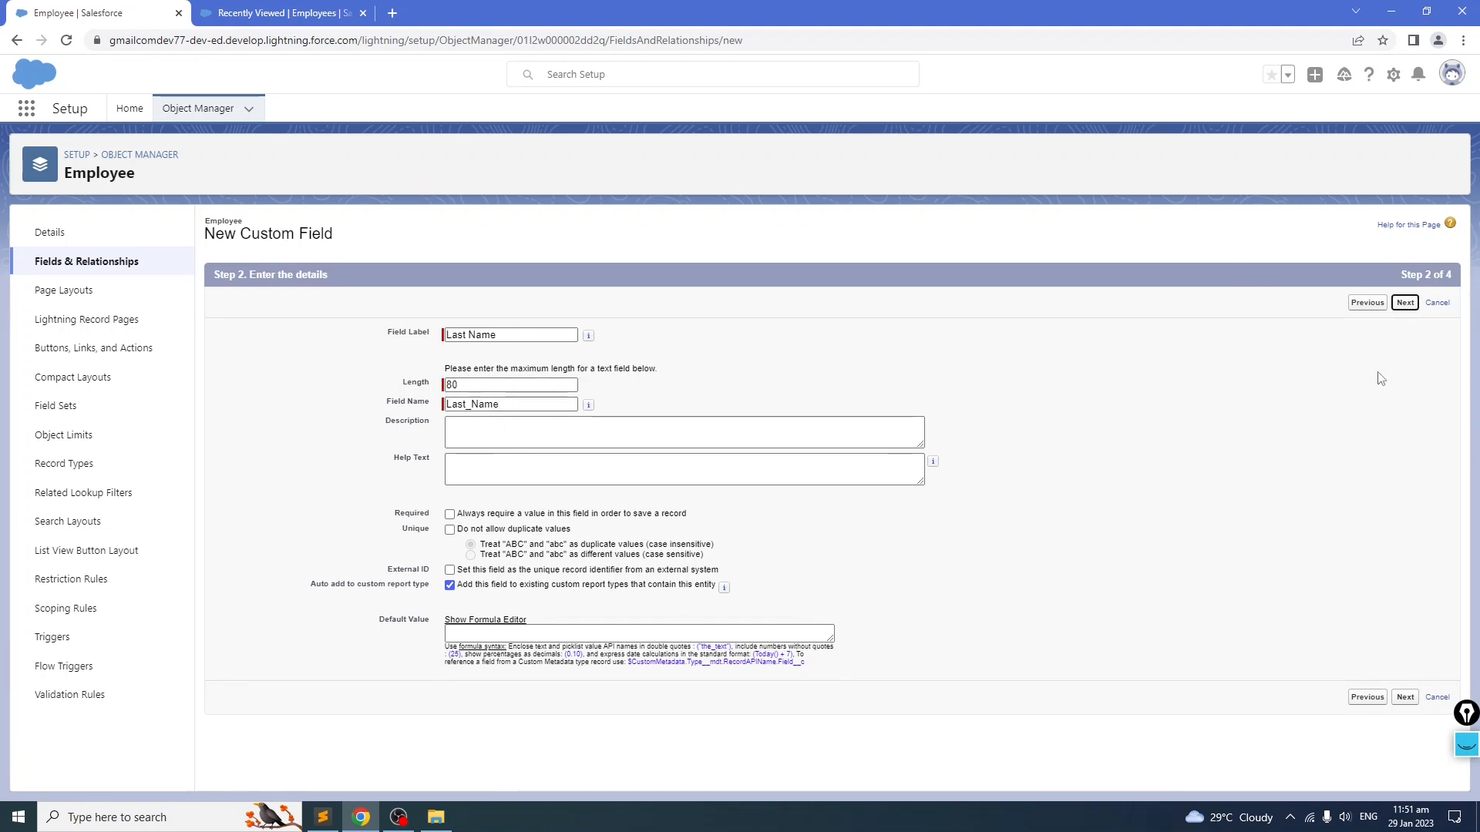
click(1395, 307)
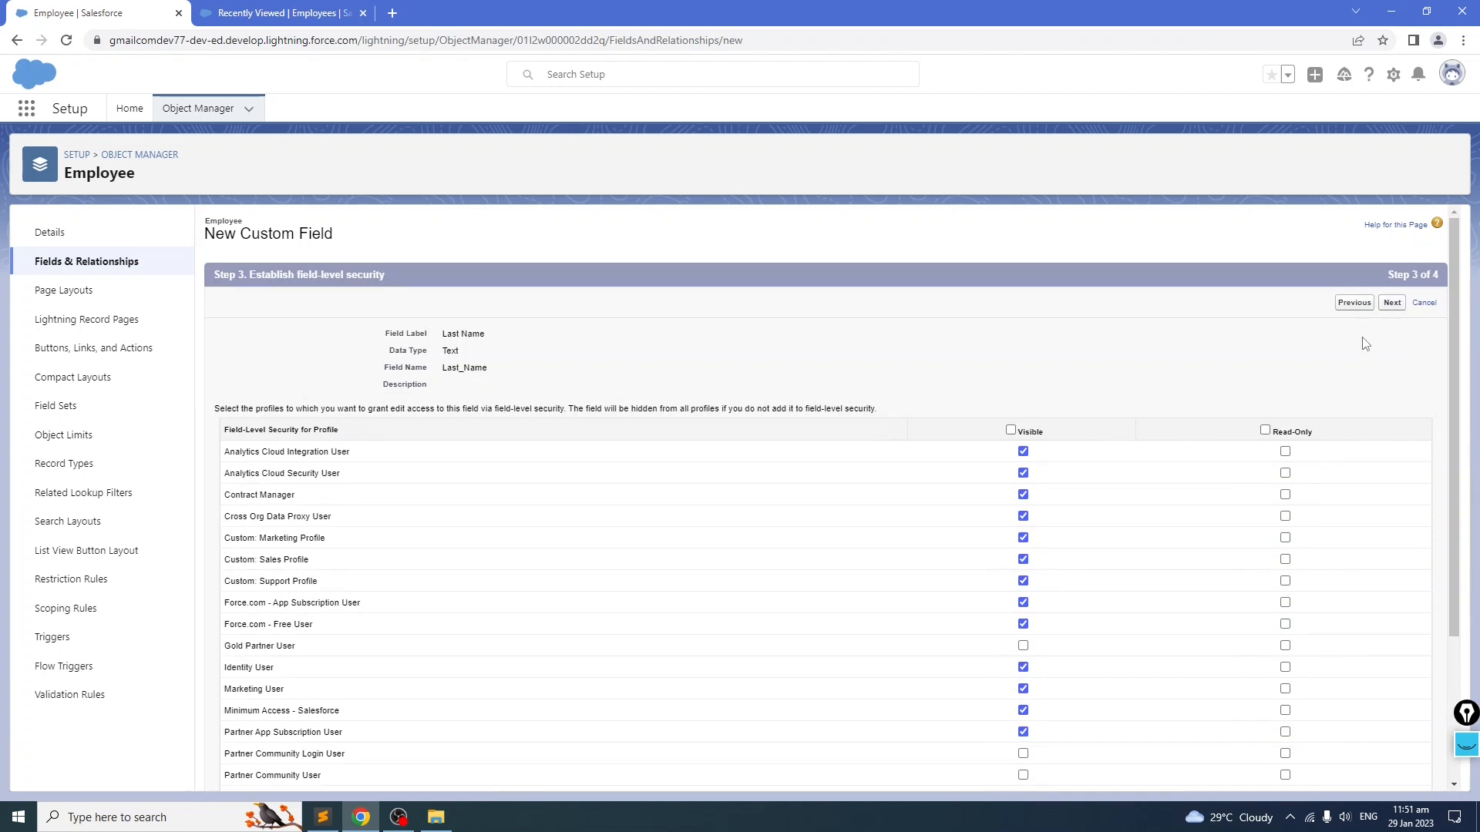
click(1382, 310)
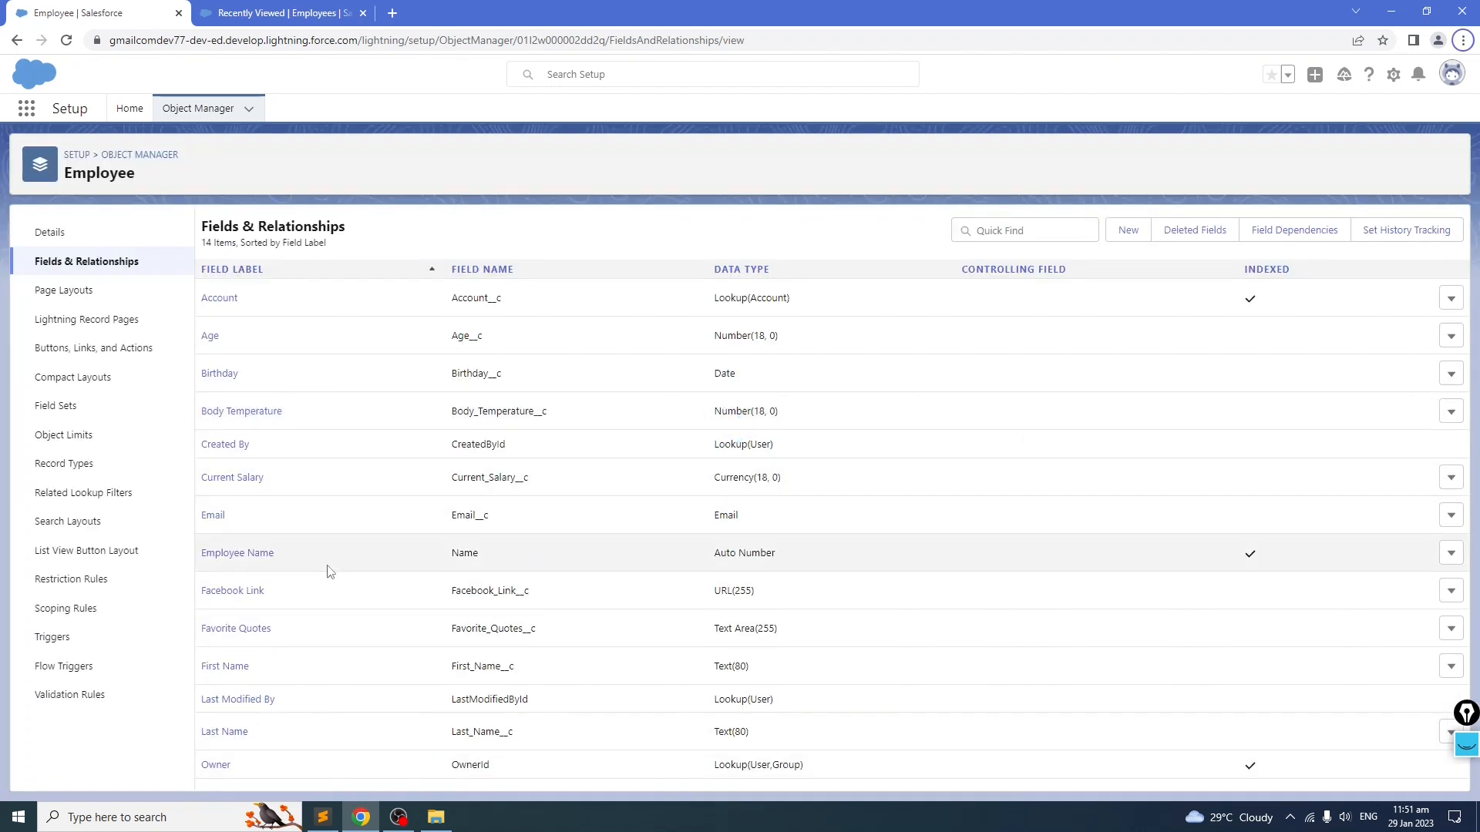
Step: Copy the Gender label from the notes and create a Picklist custom field named Gender with its own values entered one per line
key(alt+Tab)
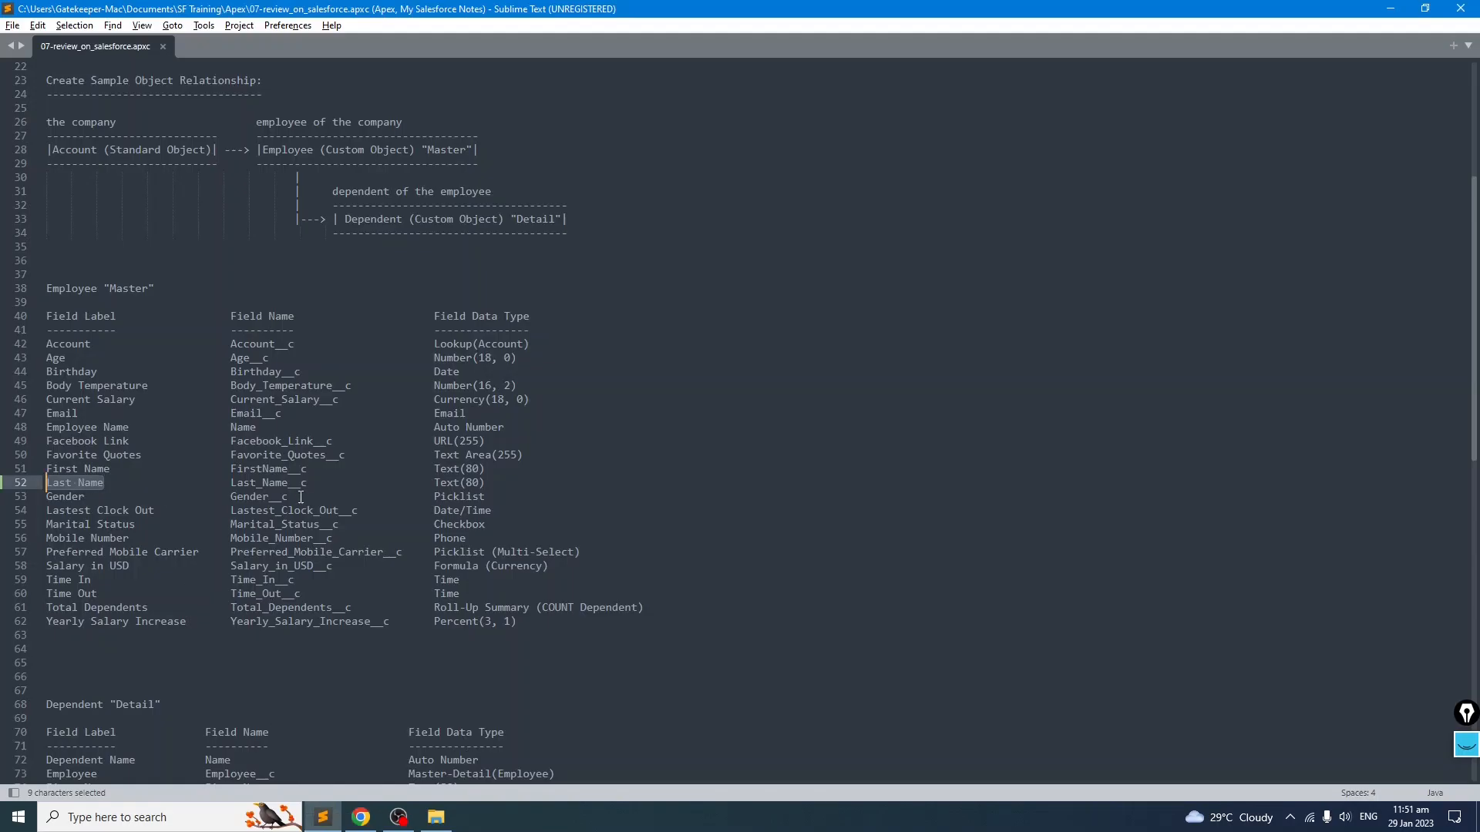
click(256, 510)
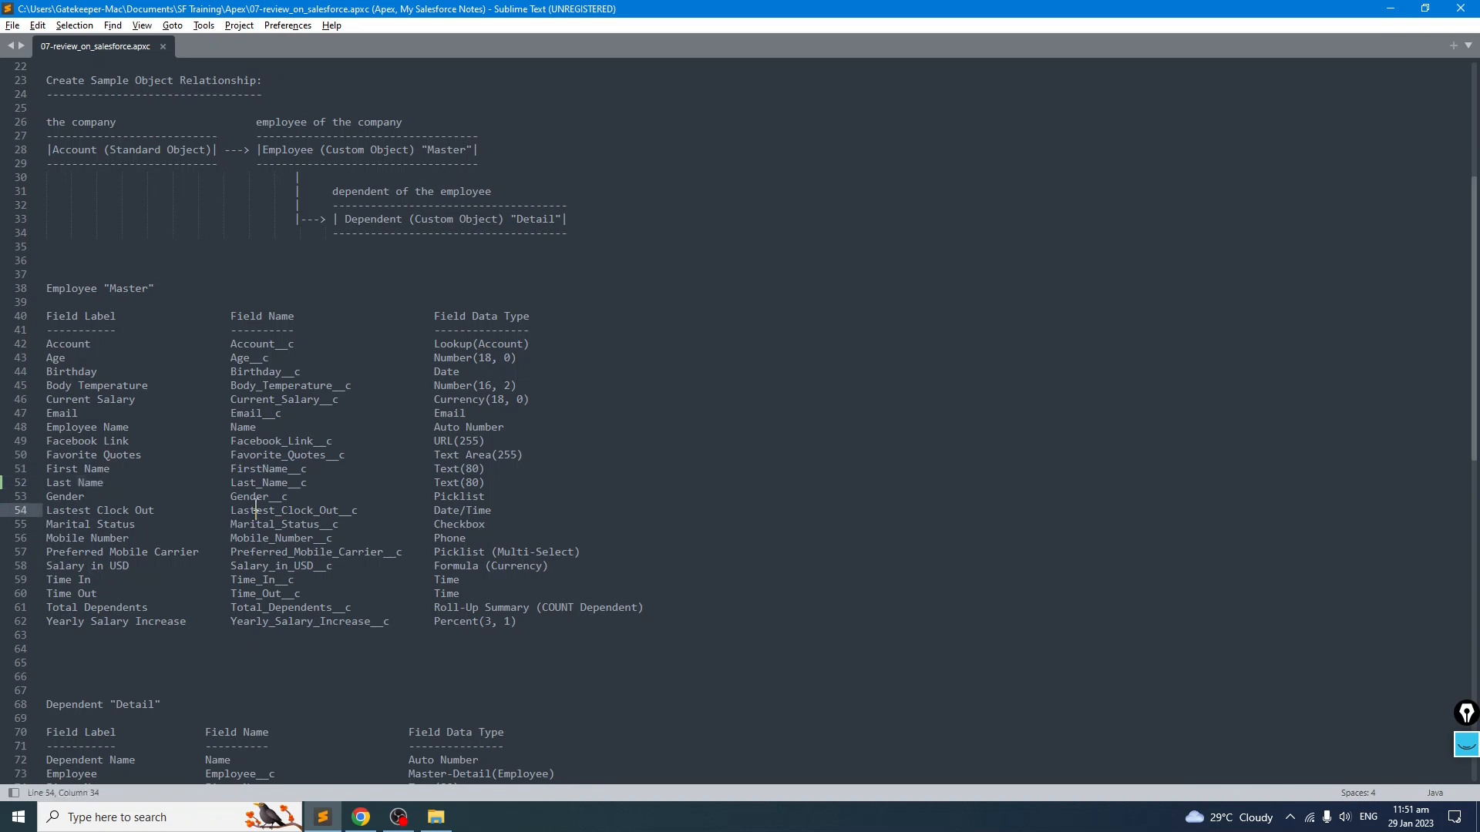
drag(86, 497, 37, 494)
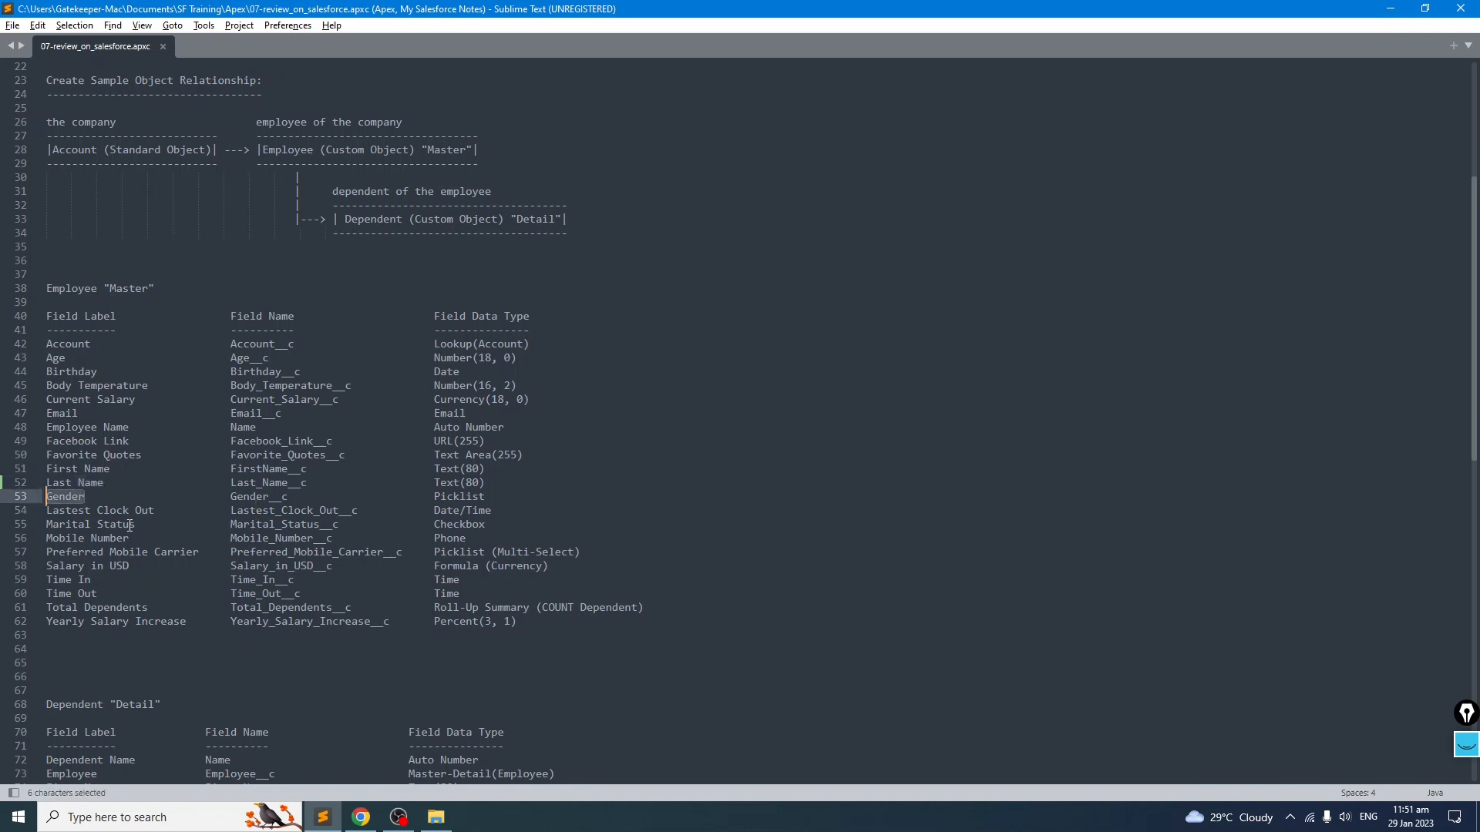
key(alt+Tab)
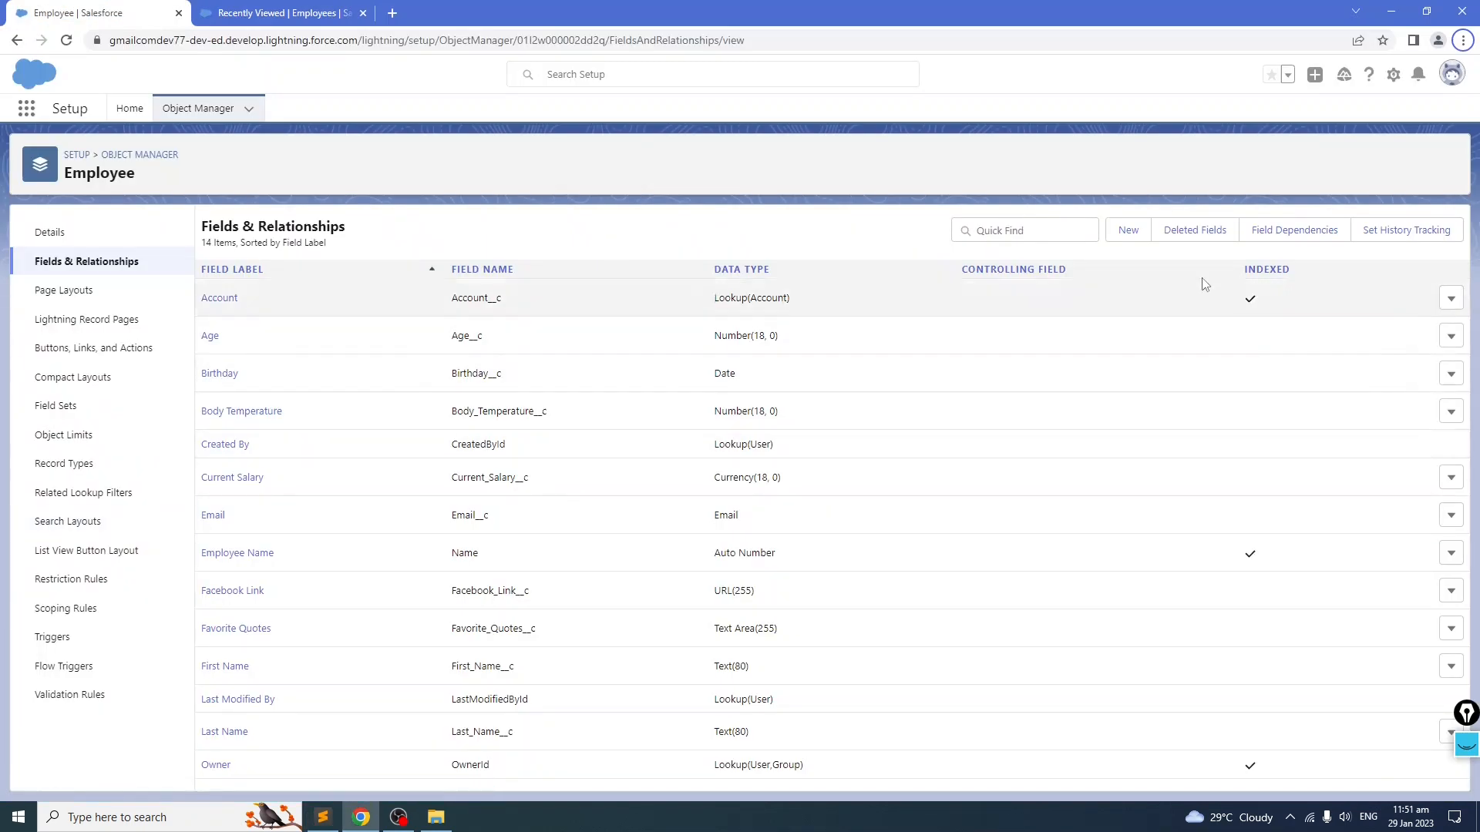
click(1128, 230)
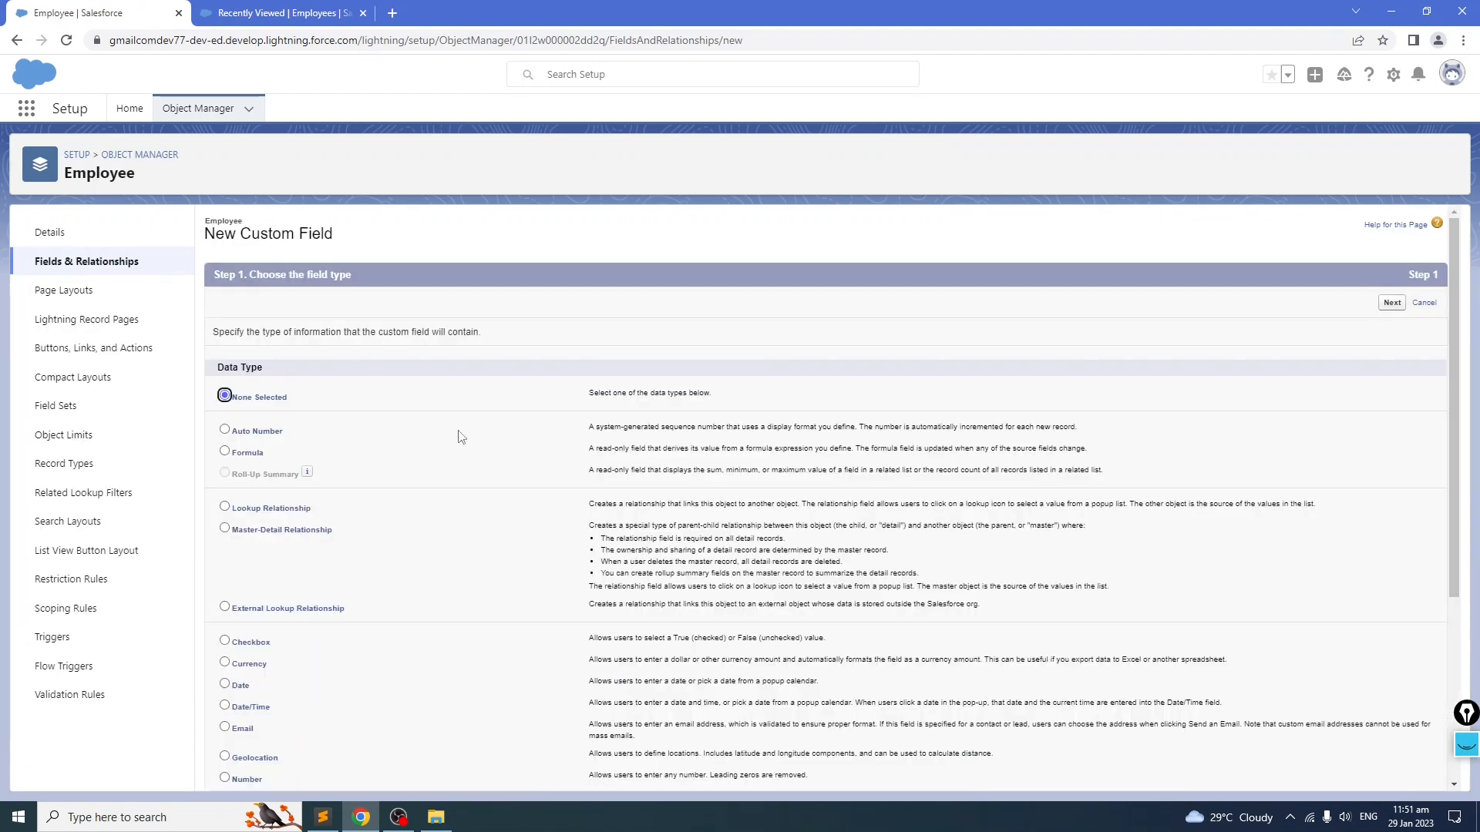
scroll(461, 437, down, 3)
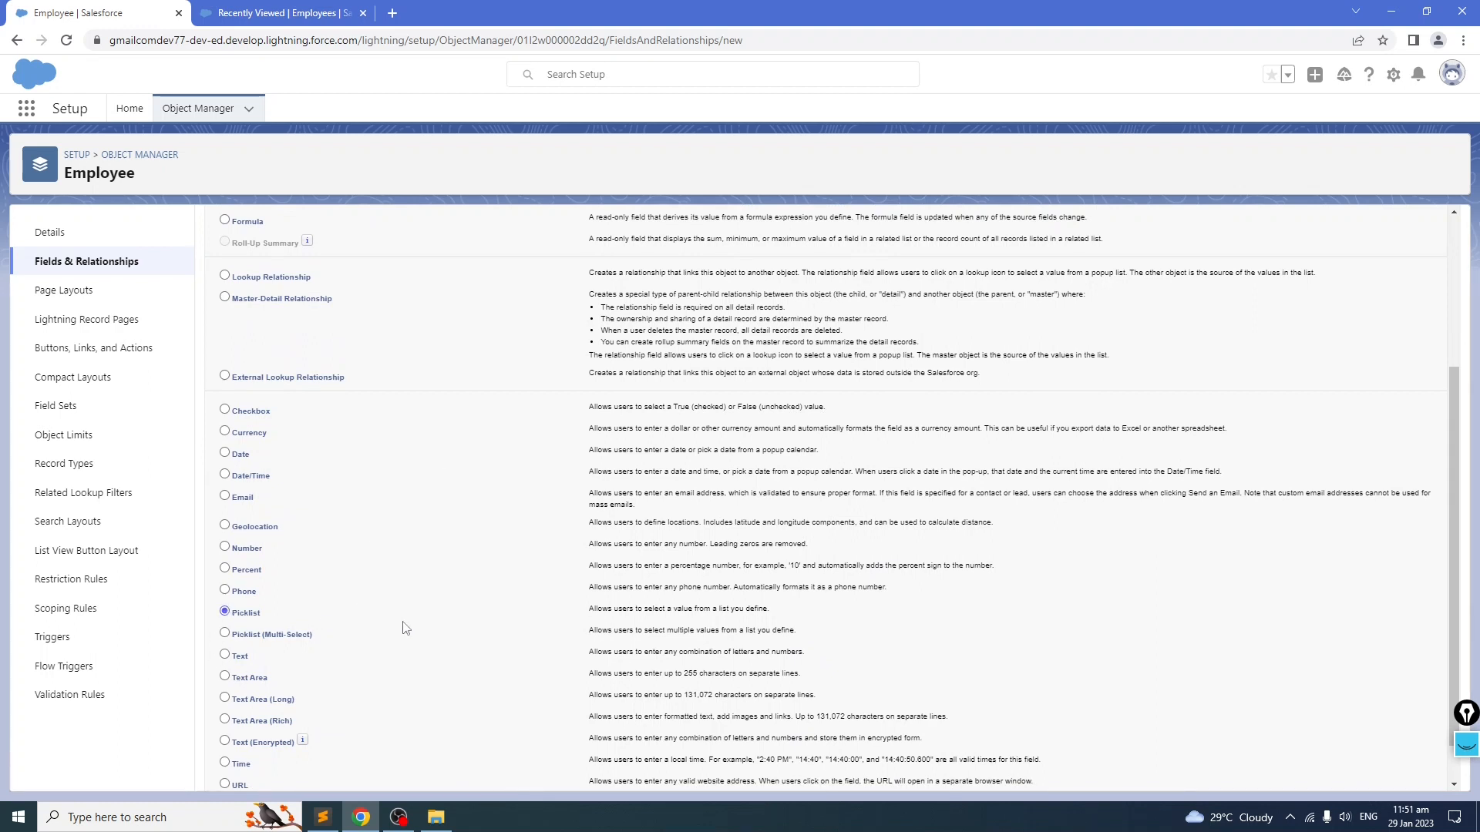
scroll(463, 621, up, 3)
click(1393, 307)
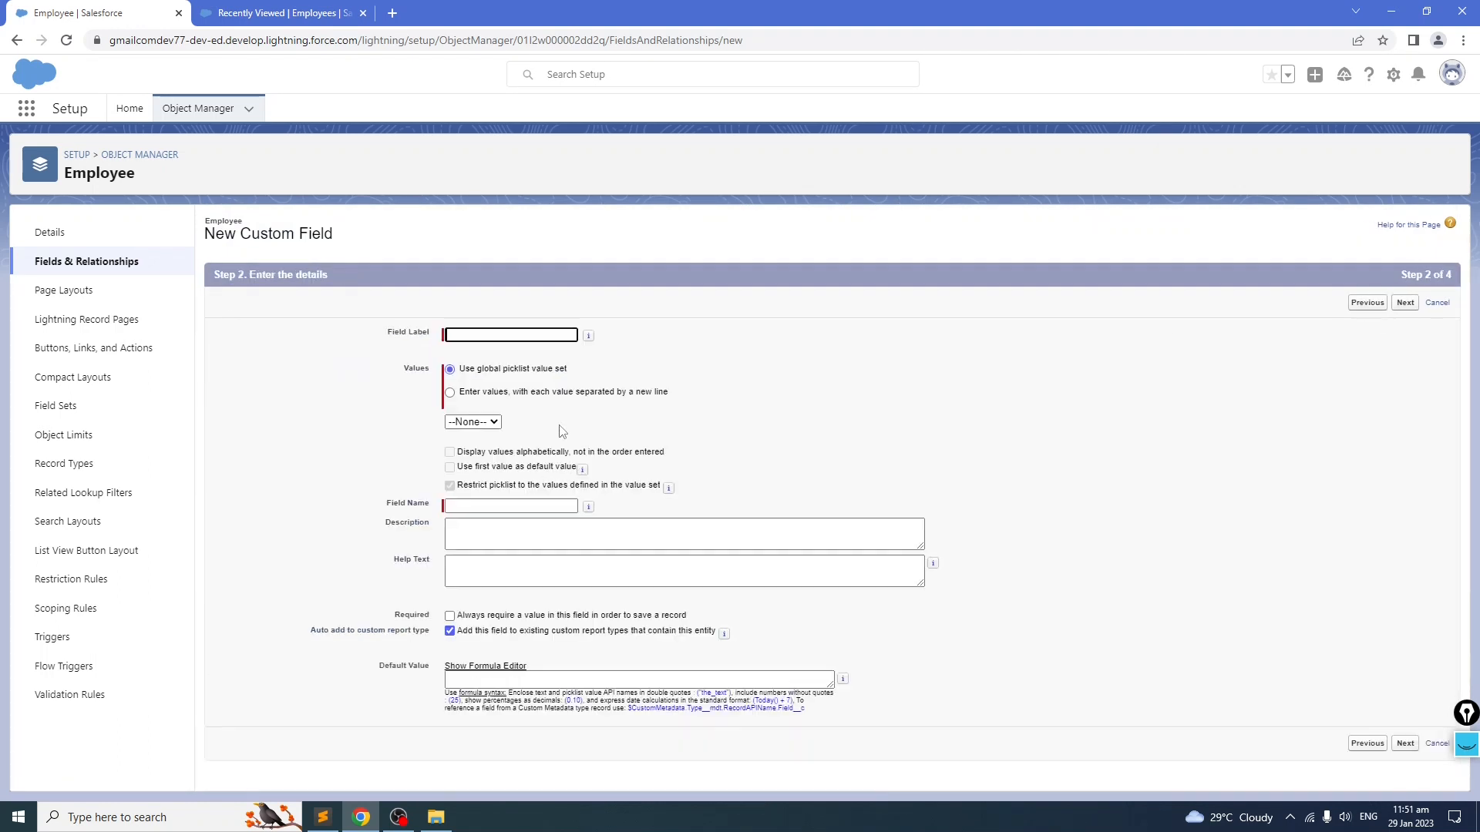
text(Gender)
click(807, 392)
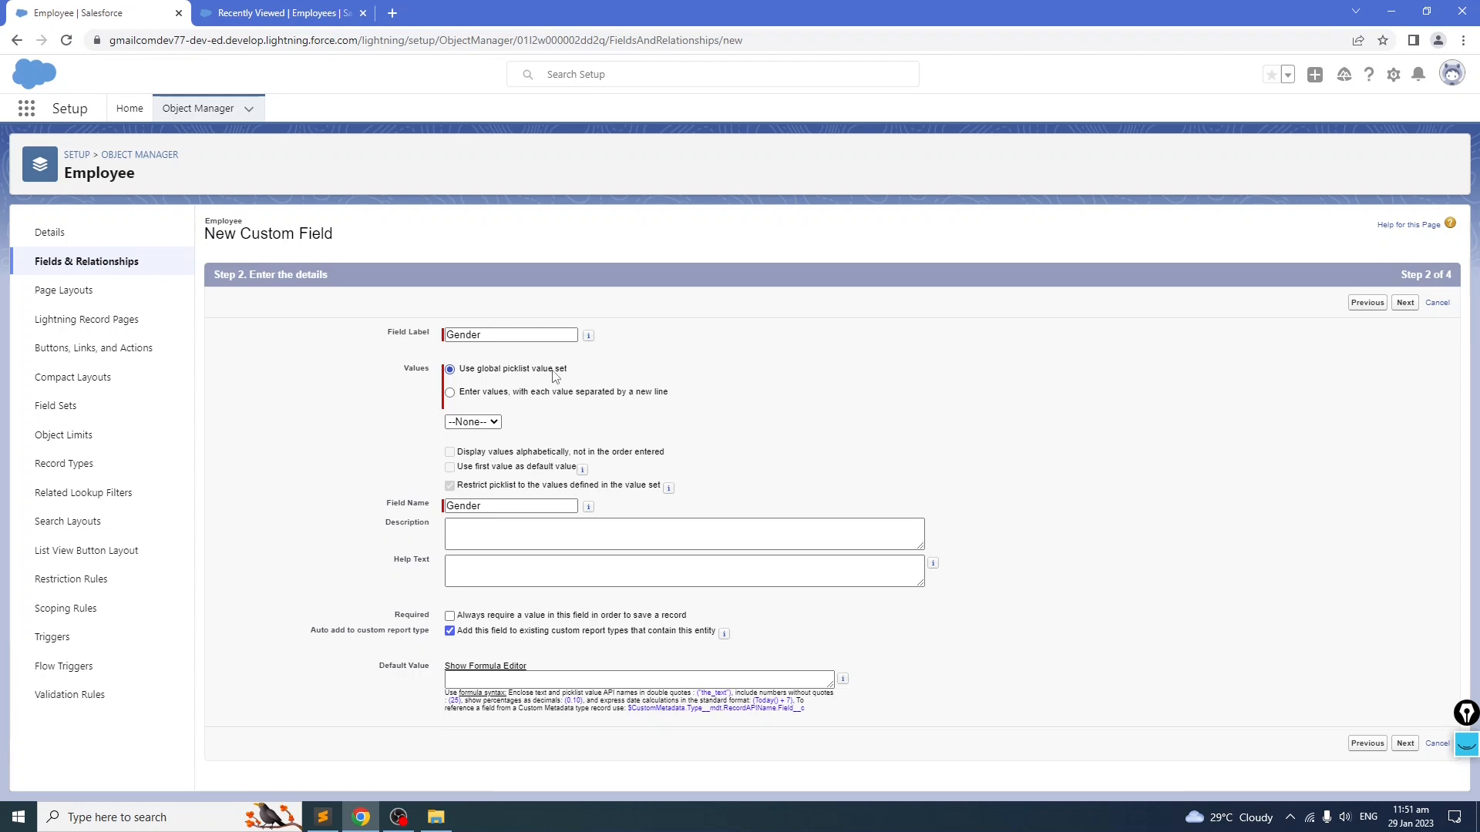
click(450, 394)
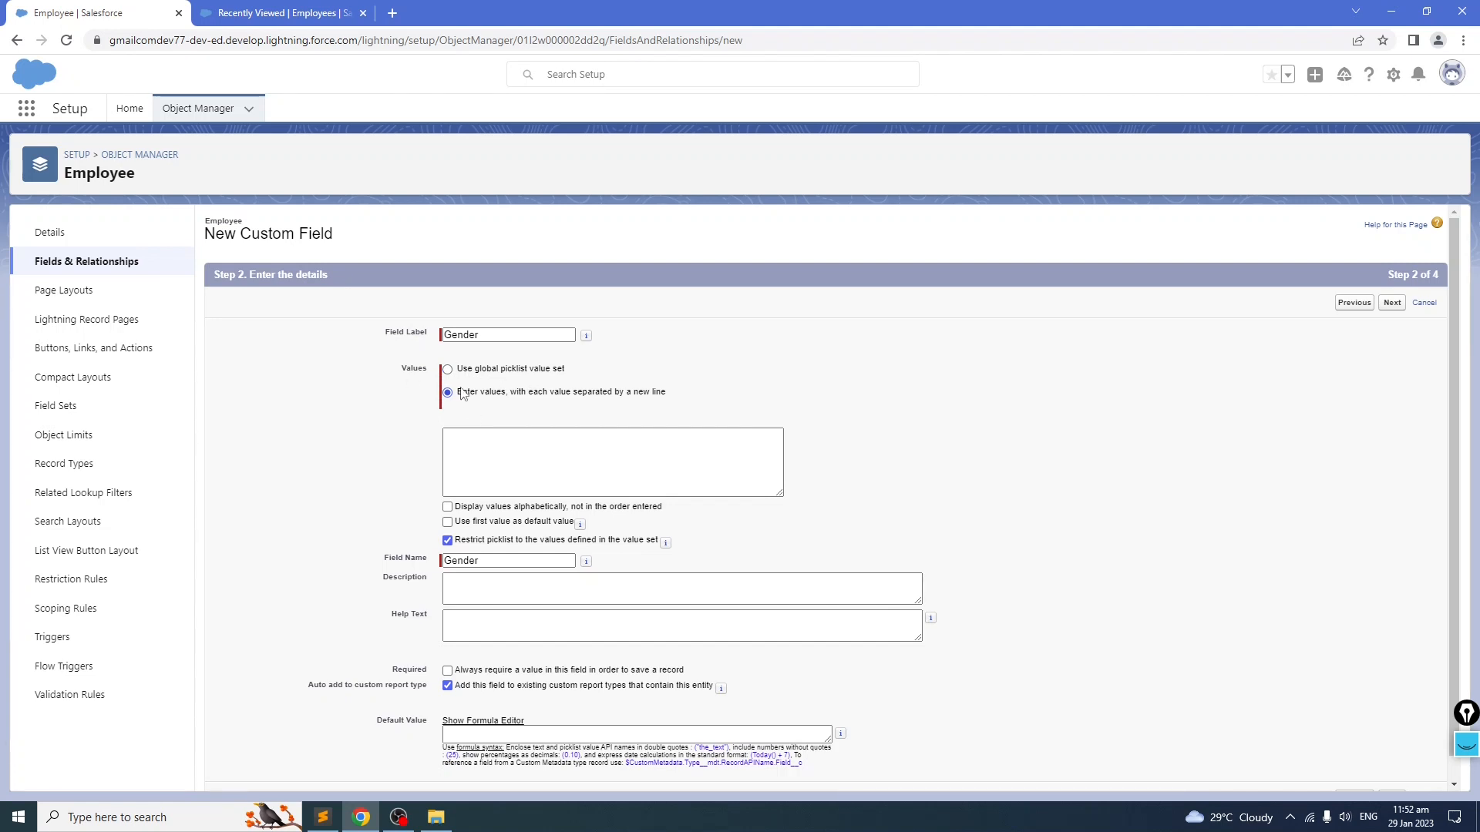
click(568, 457)
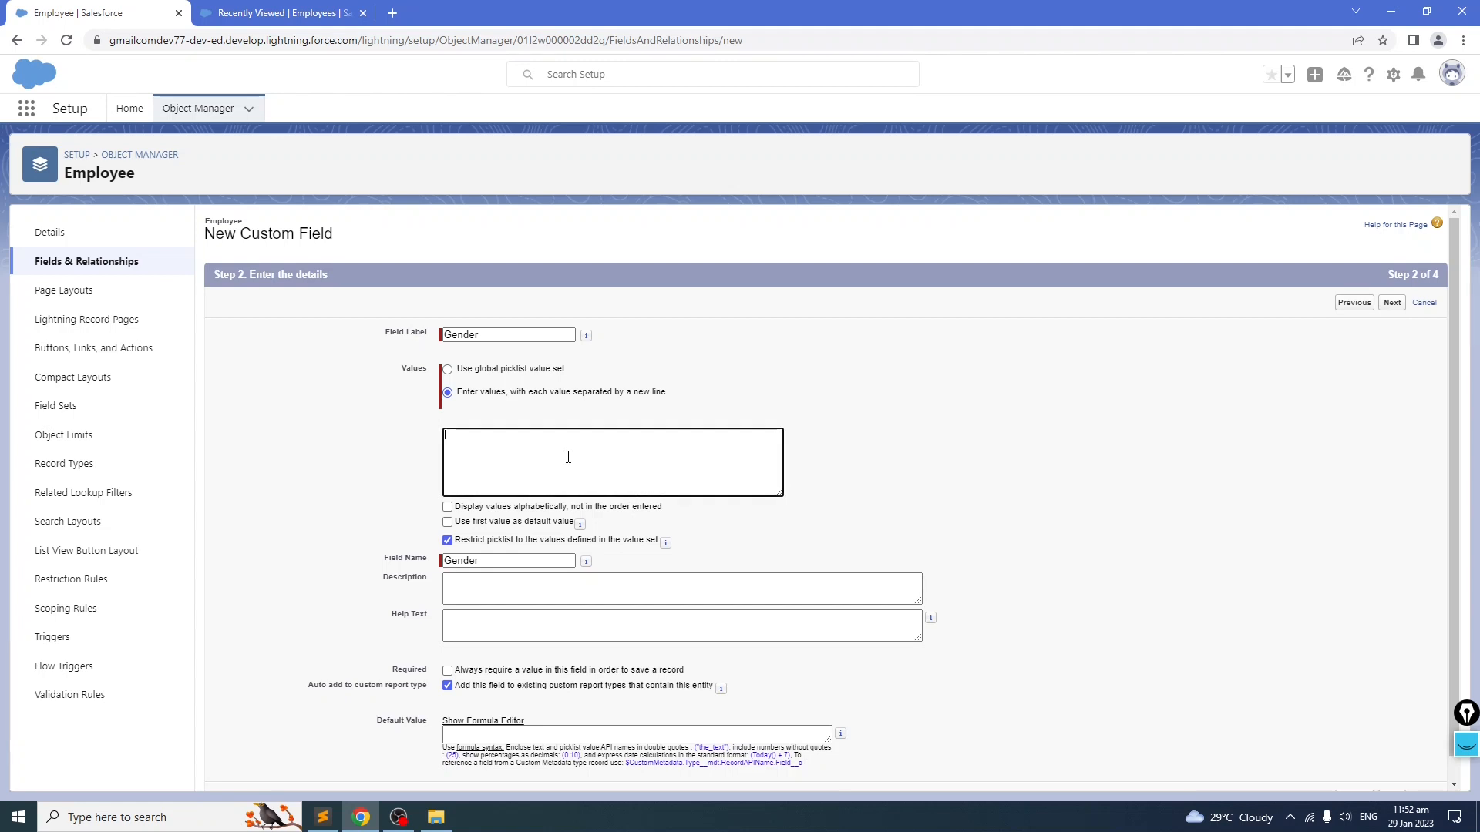
text(Male)
click(1392, 302)
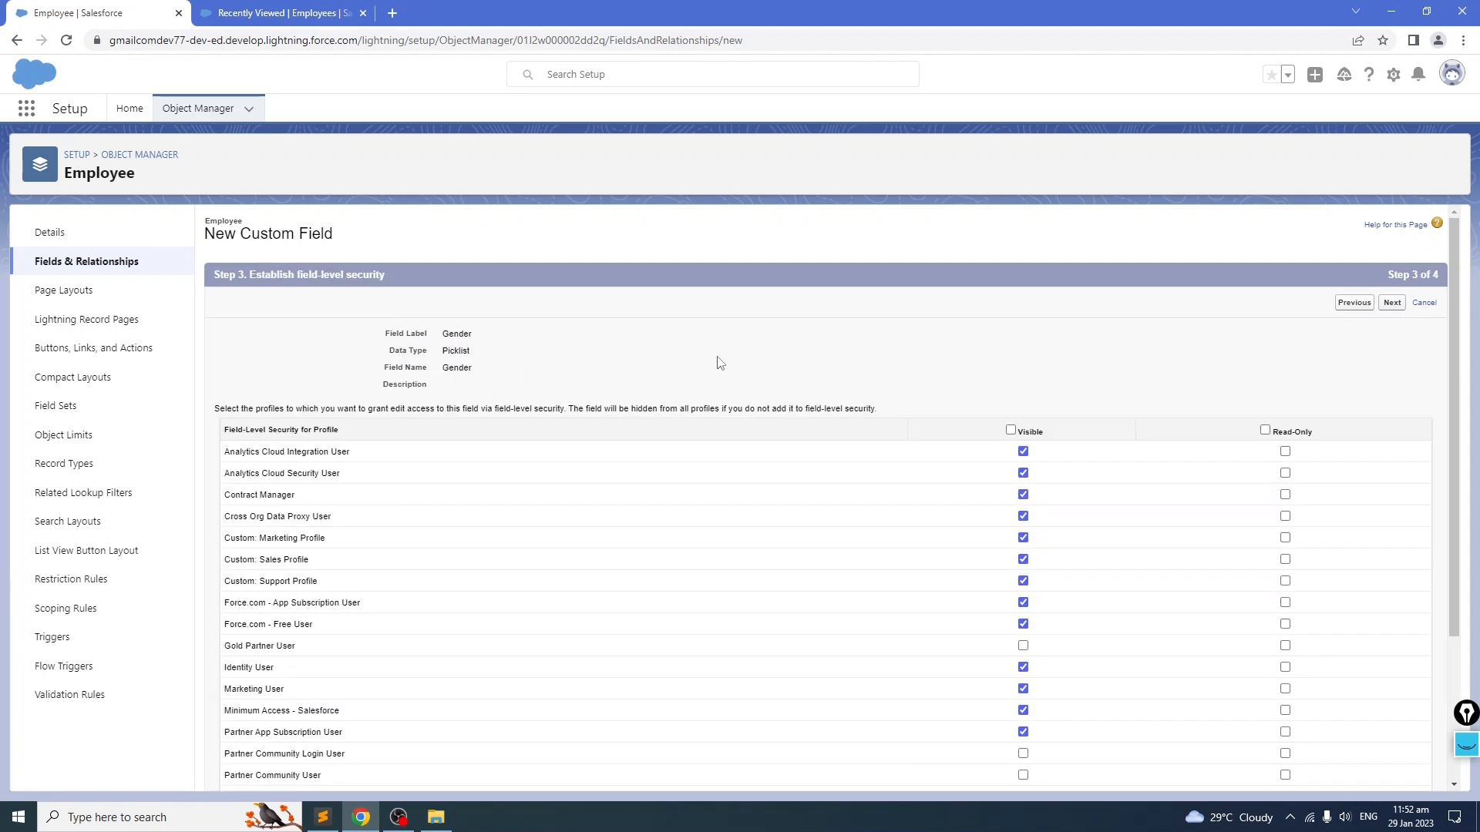
click(1392, 302)
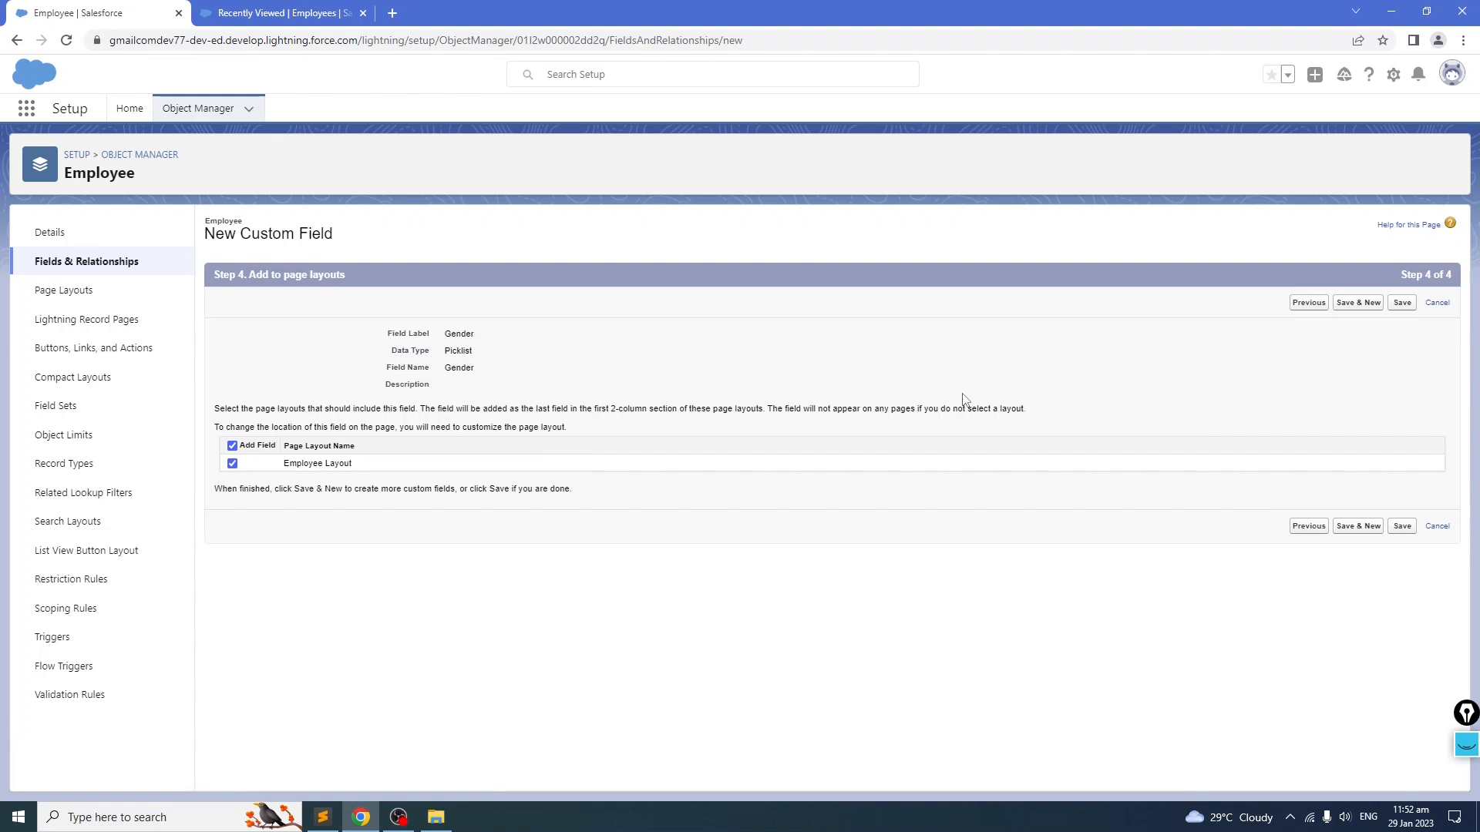
click(1402, 527)
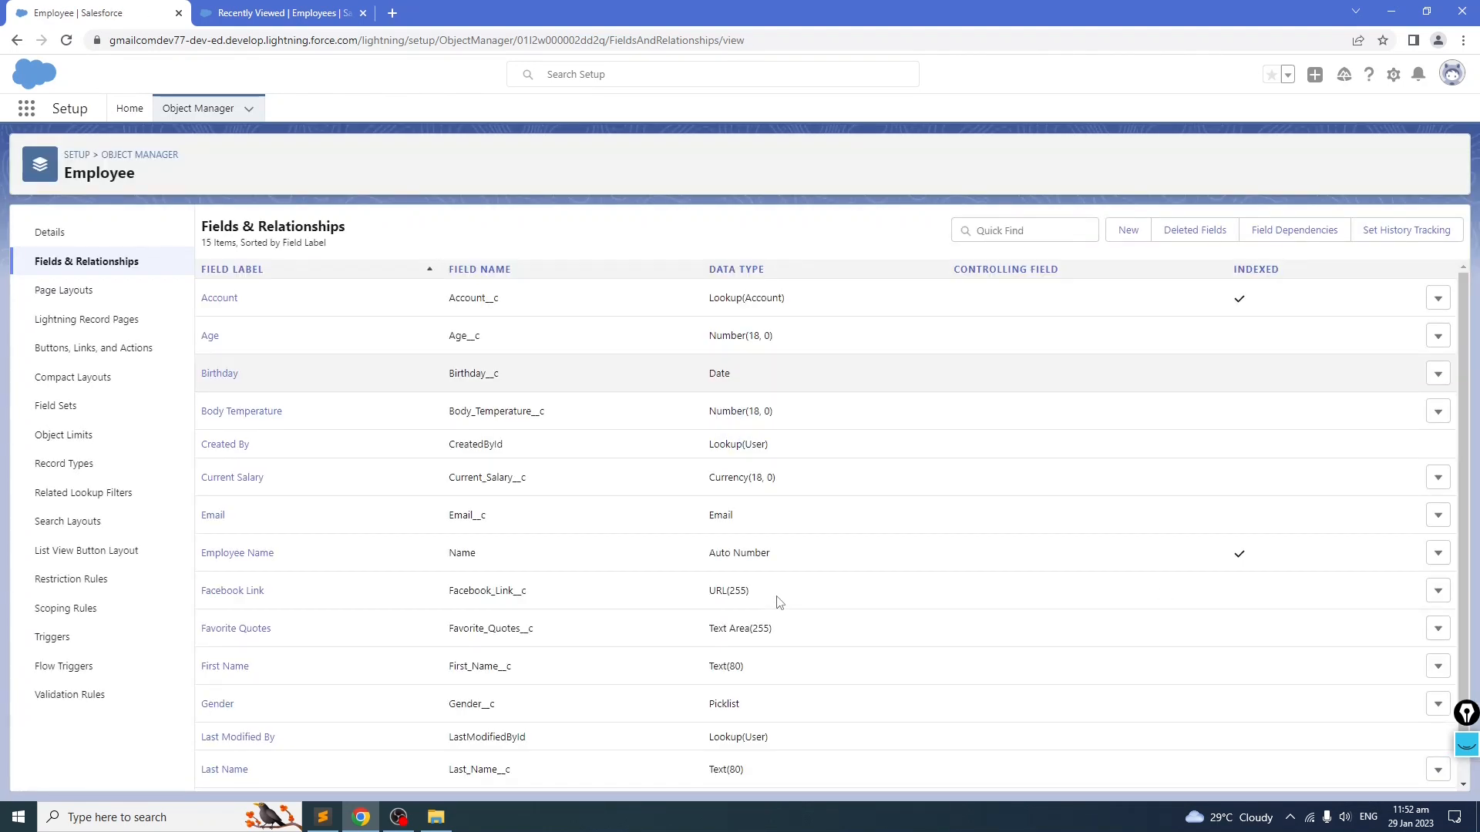
Step: Copy the Lastest Clock Out label from the notes and create a Date/Time custom field named Lastest Clock Out
scroll(779, 603, down, 1)
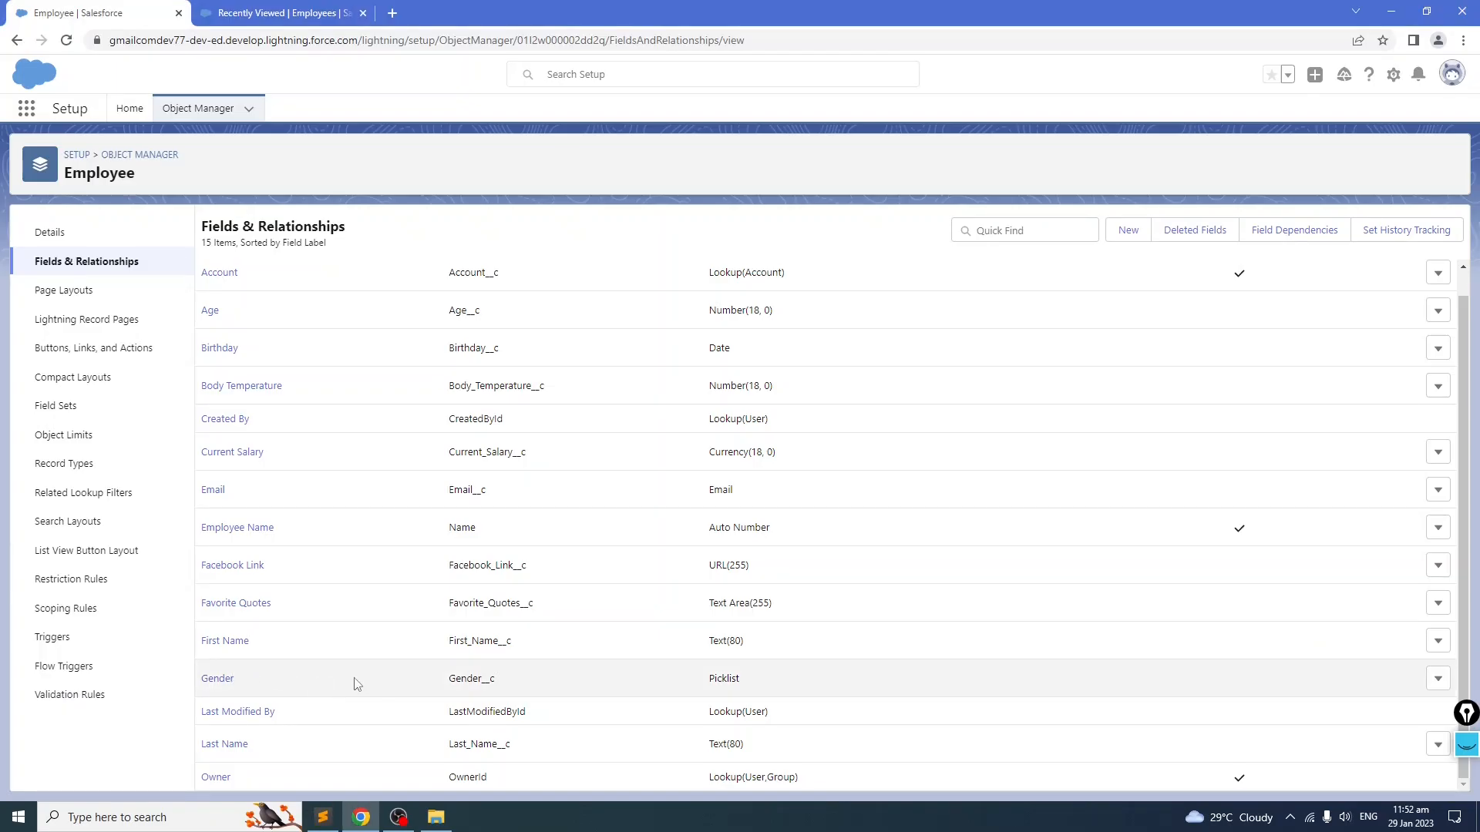
key(alt+Tab)
click(174, 510)
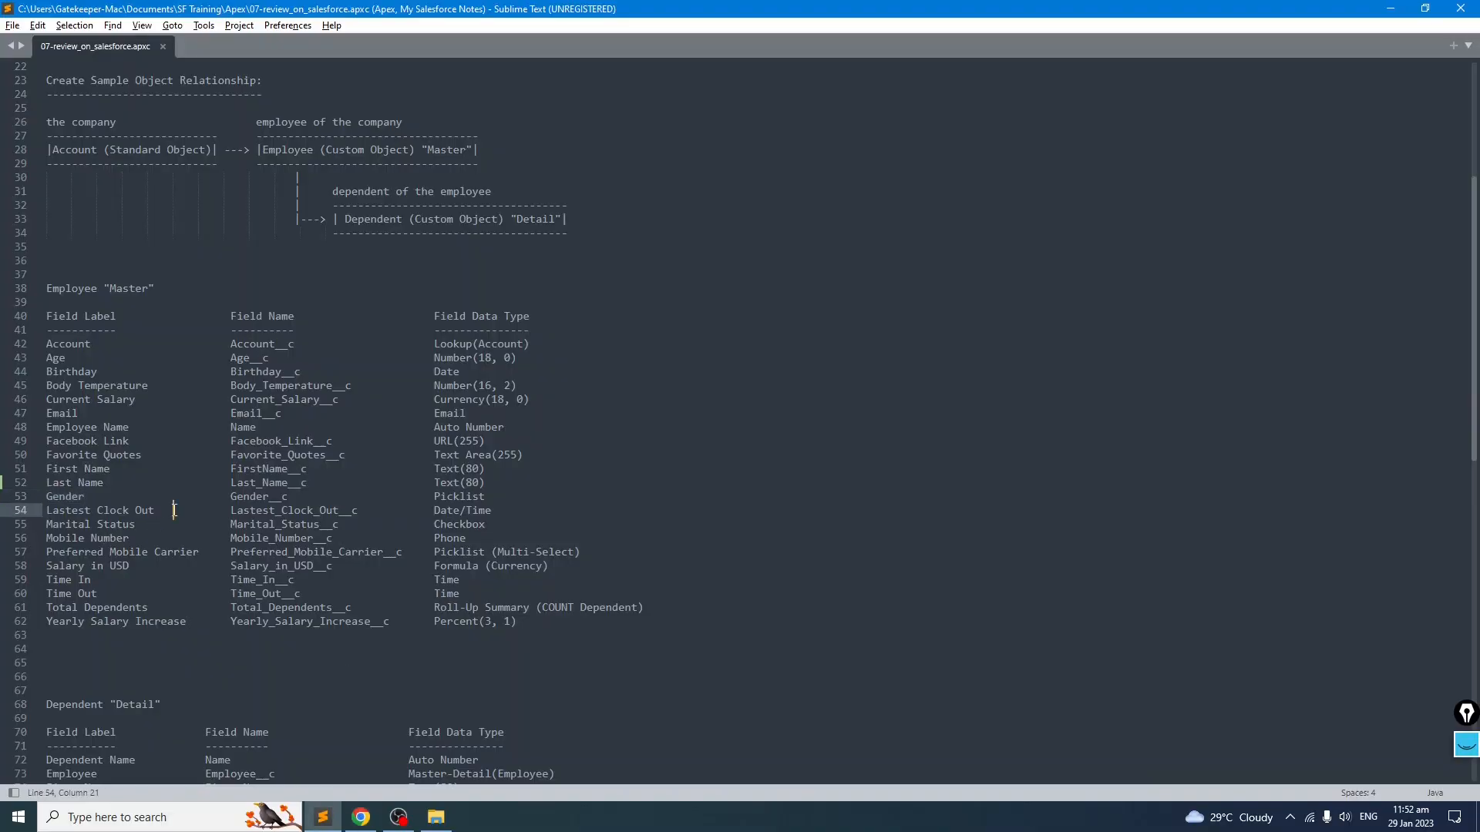
drag(555, 509, 38, 515)
click(159, 565)
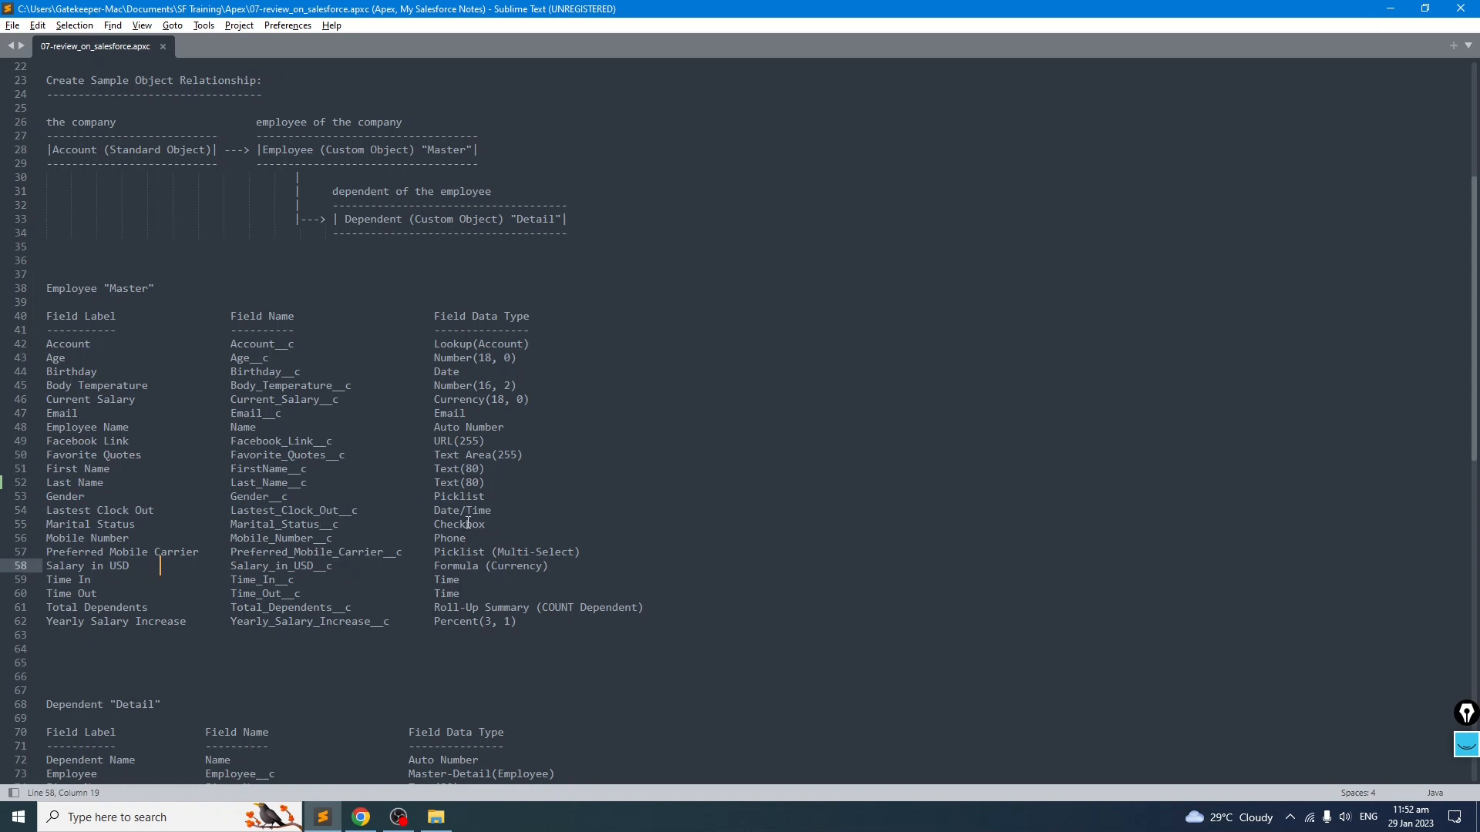
drag(435, 512, 492, 512)
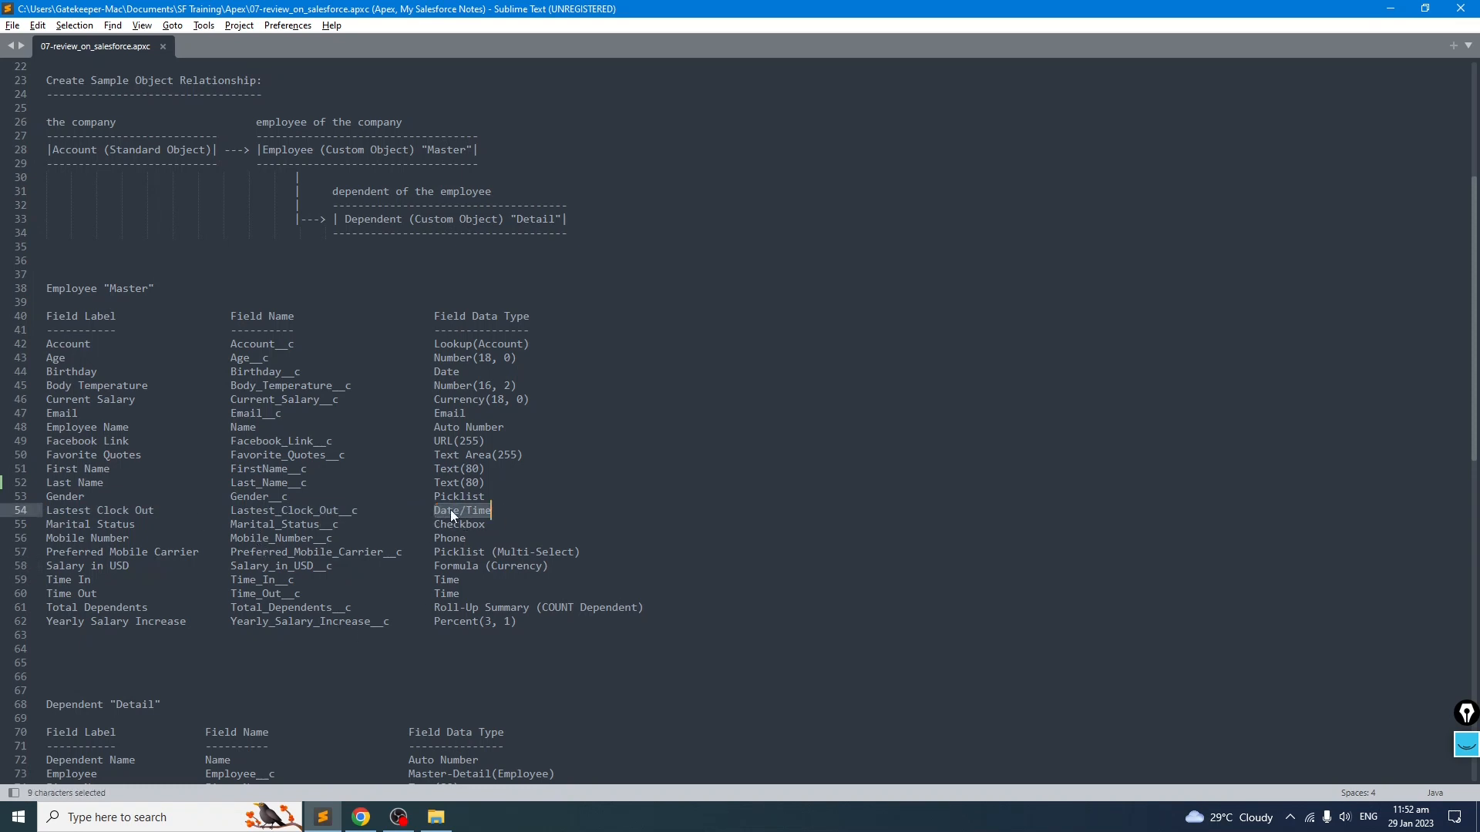
drag(167, 512, 42, 511)
key(ctrl+c)
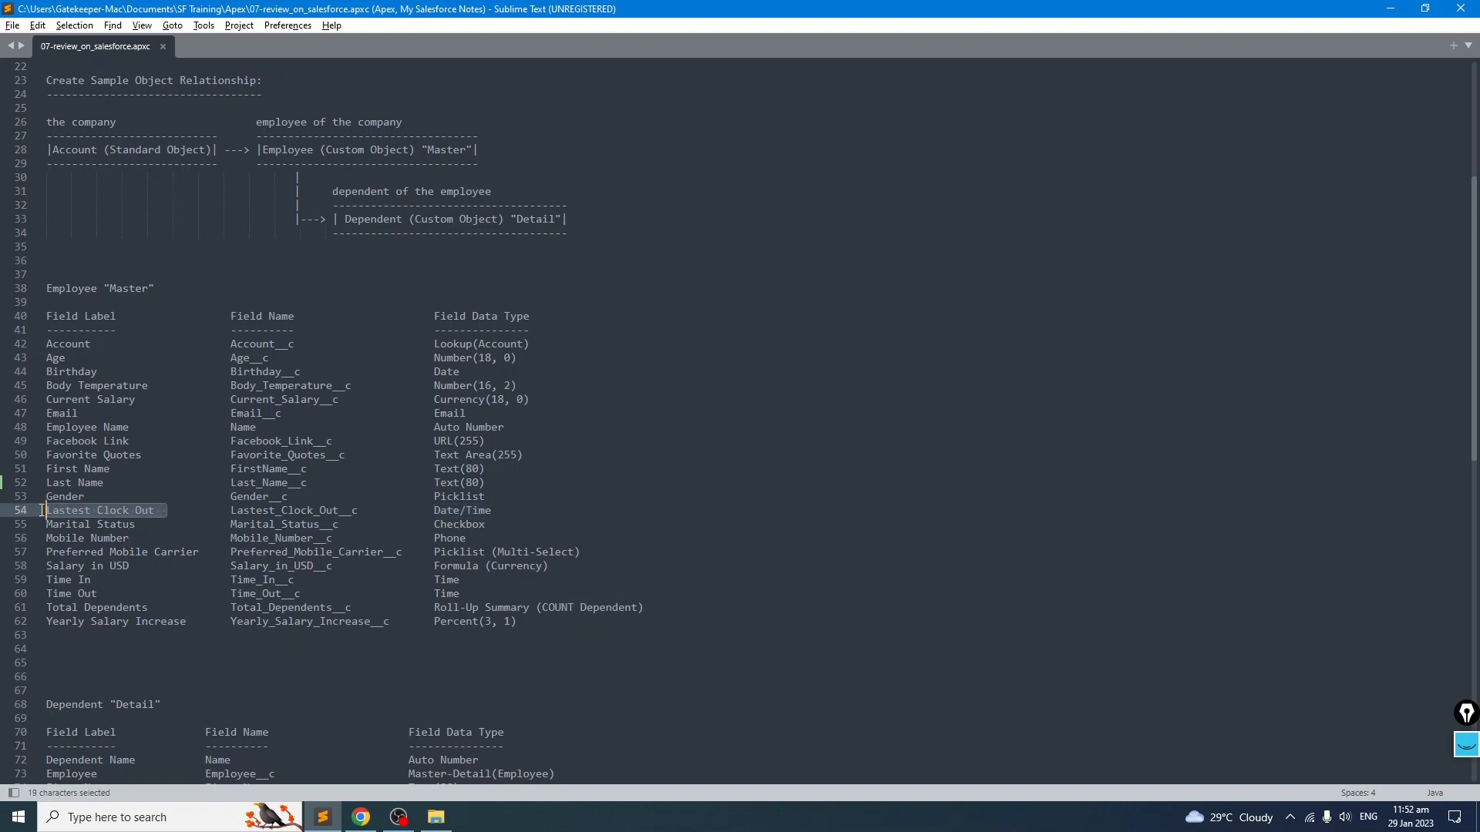
key(alt+Tab)
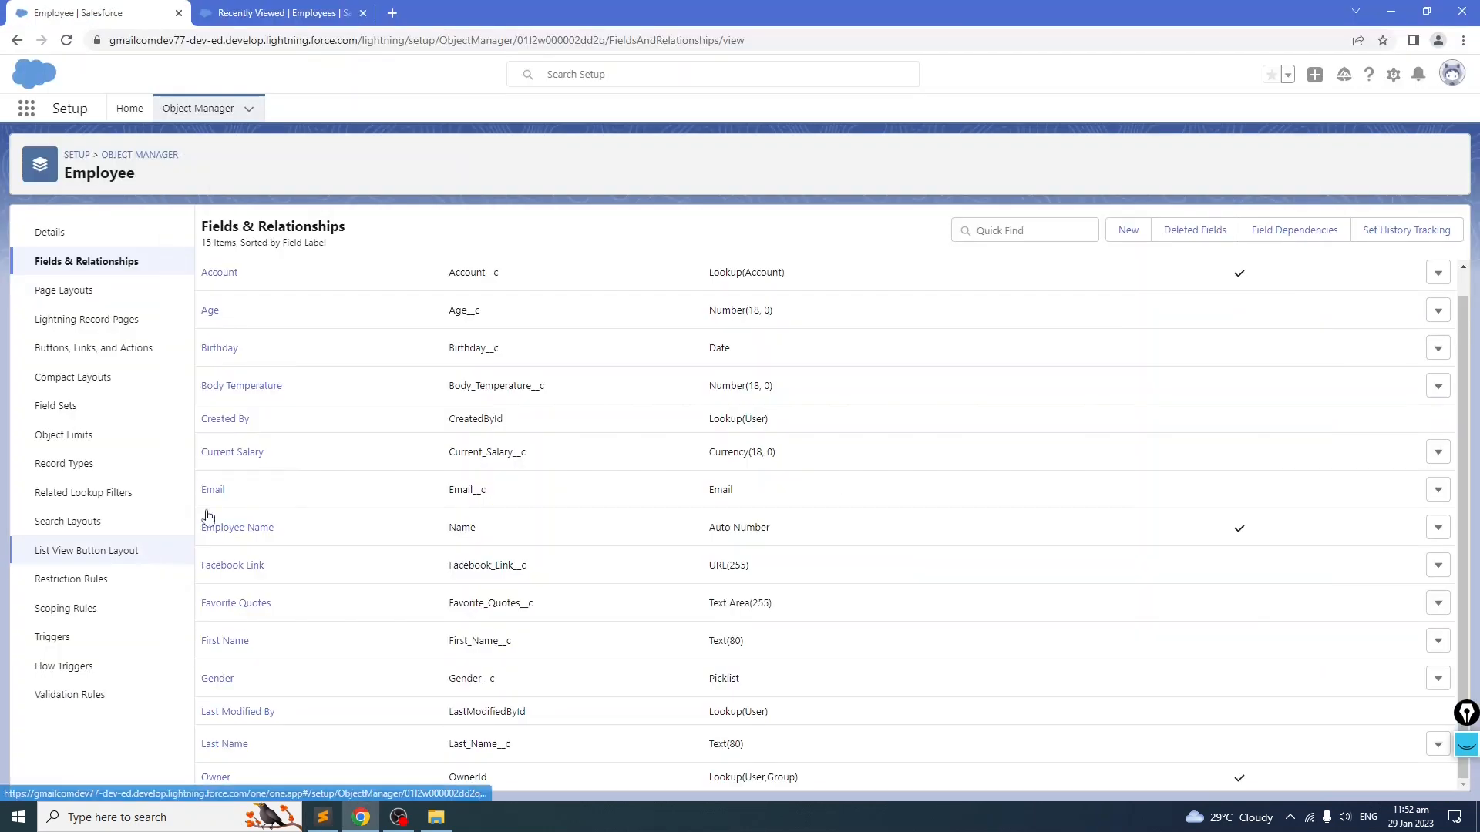
click(1127, 236)
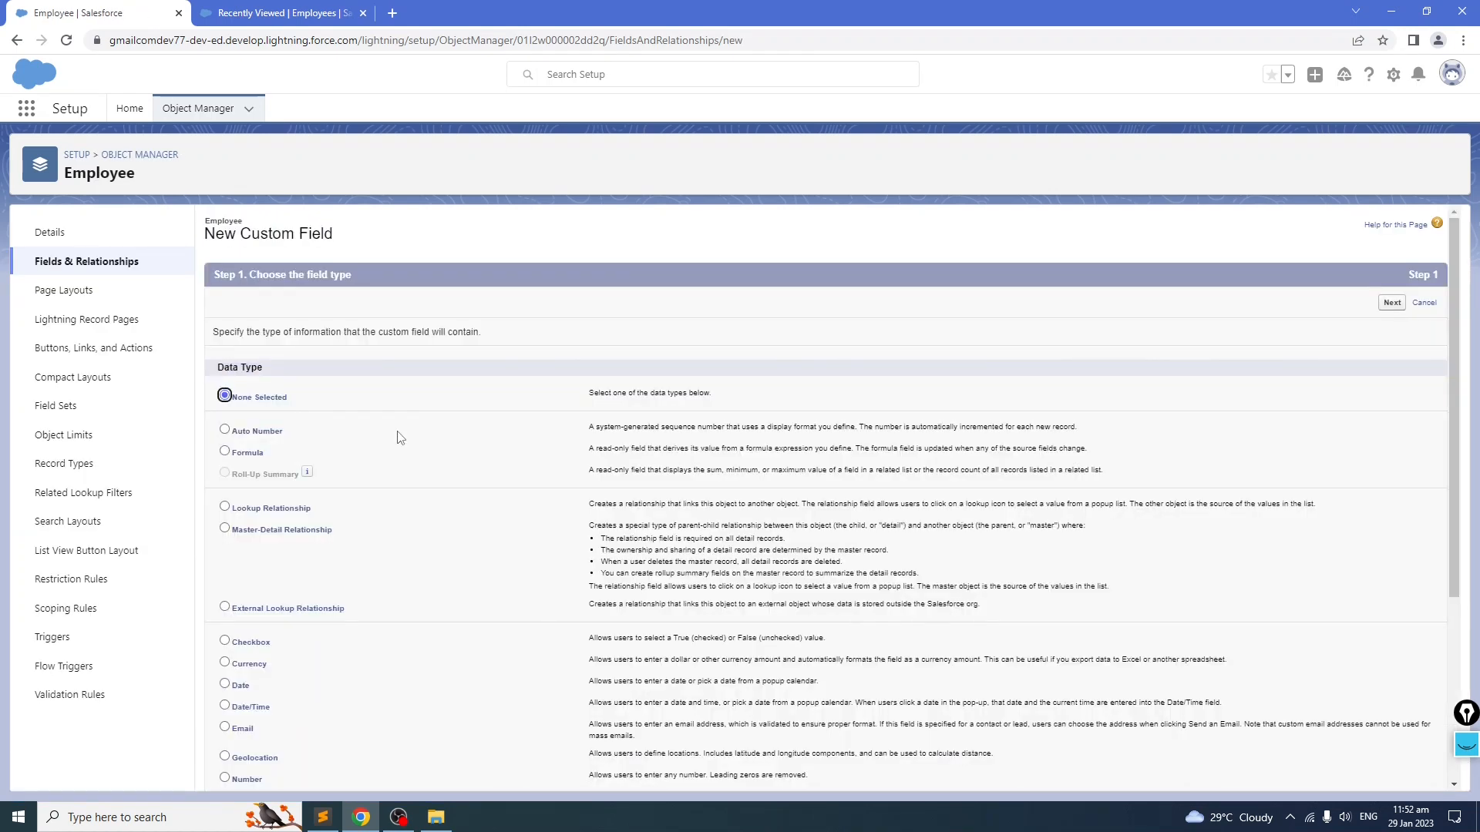
scroll(400, 438, down, 3)
click(226, 479)
scroll(377, 516, up, 3)
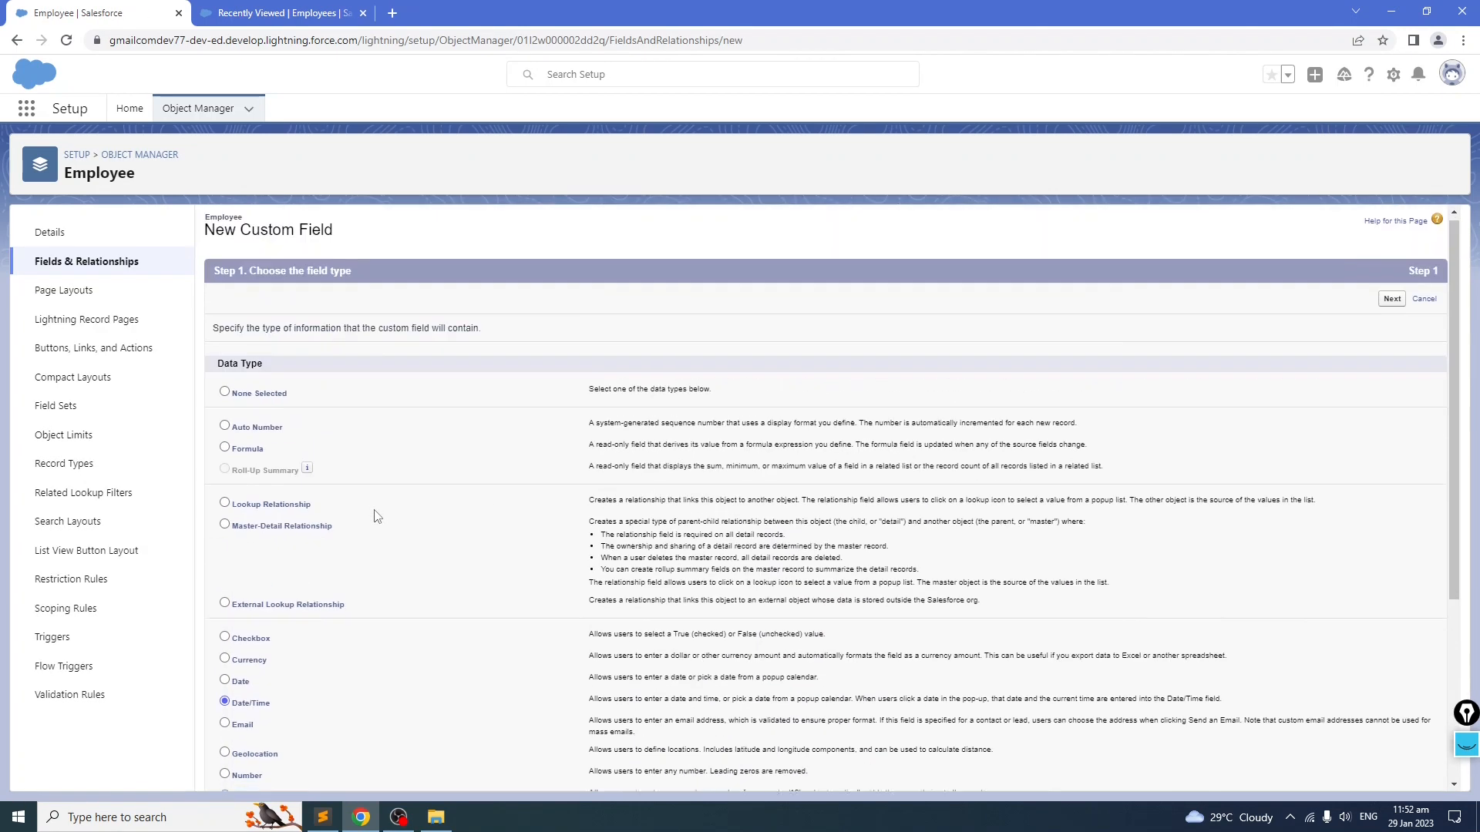
click(1385, 302)
key(ctrl+v)
click(848, 349)
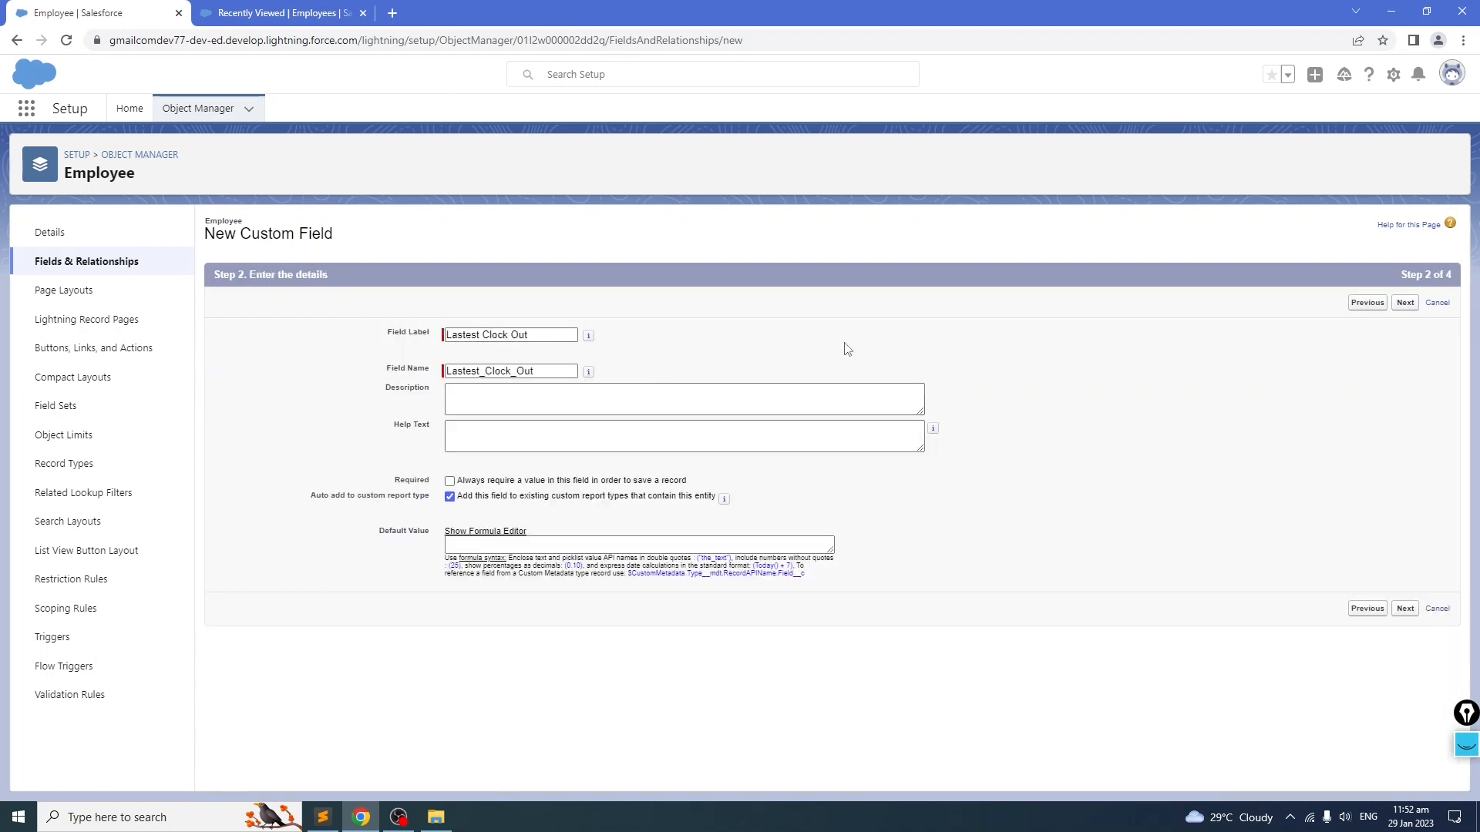
click(693, 391)
click(655, 365)
click(1407, 303)
click(1392, 304)
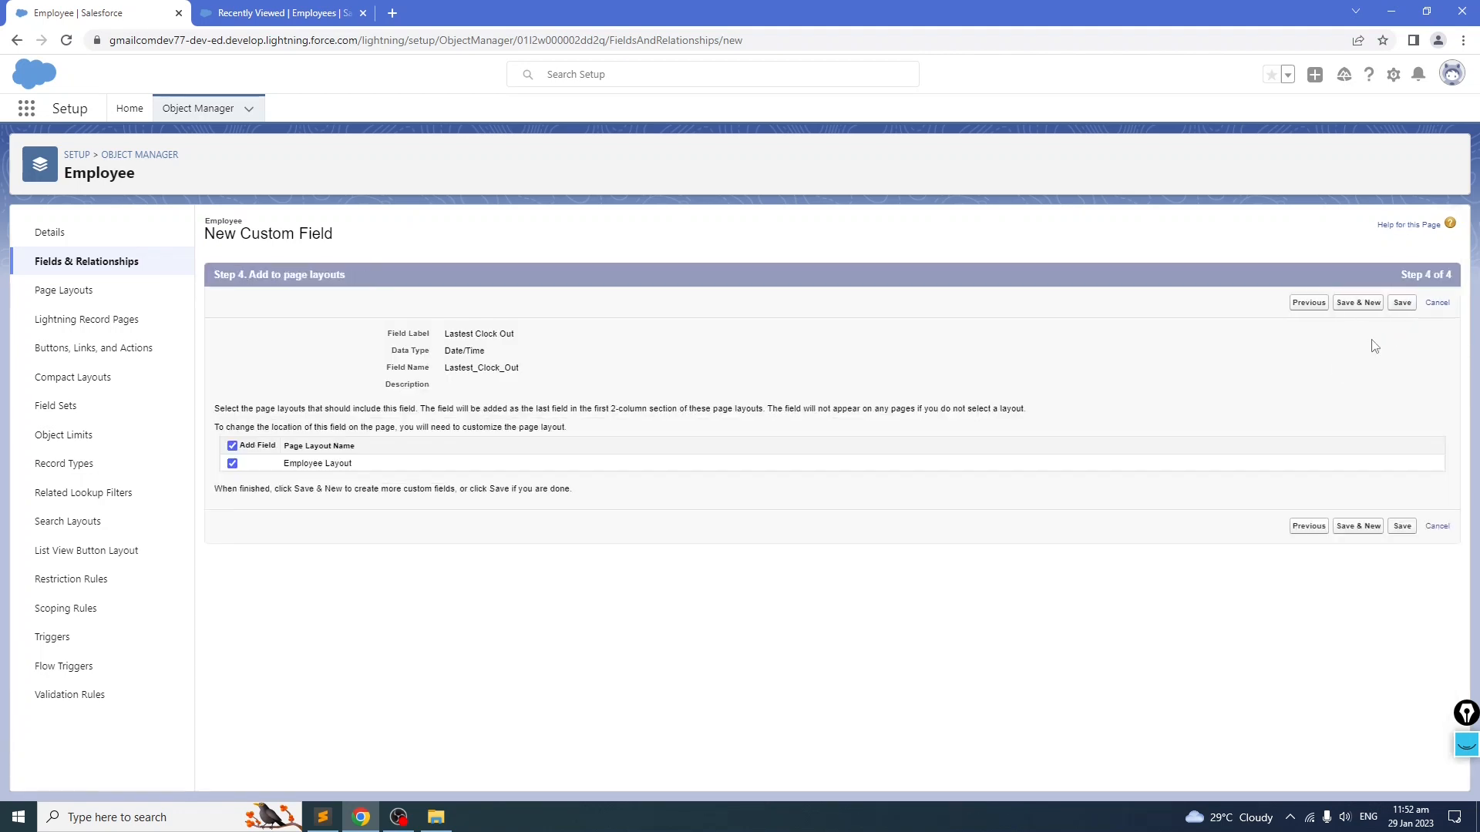
click(1402, 302)
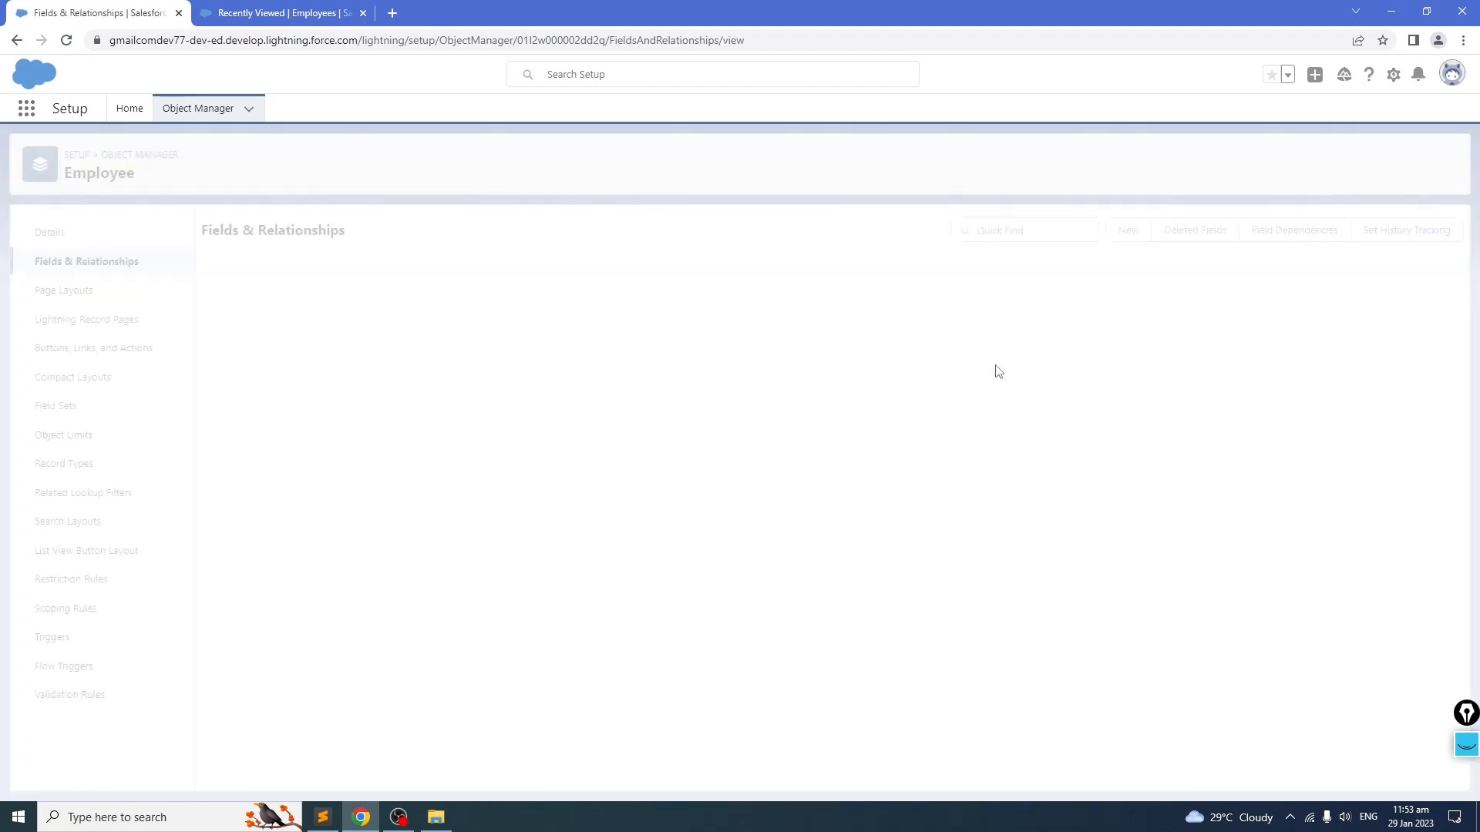
scroll(941, 377, down, 2)
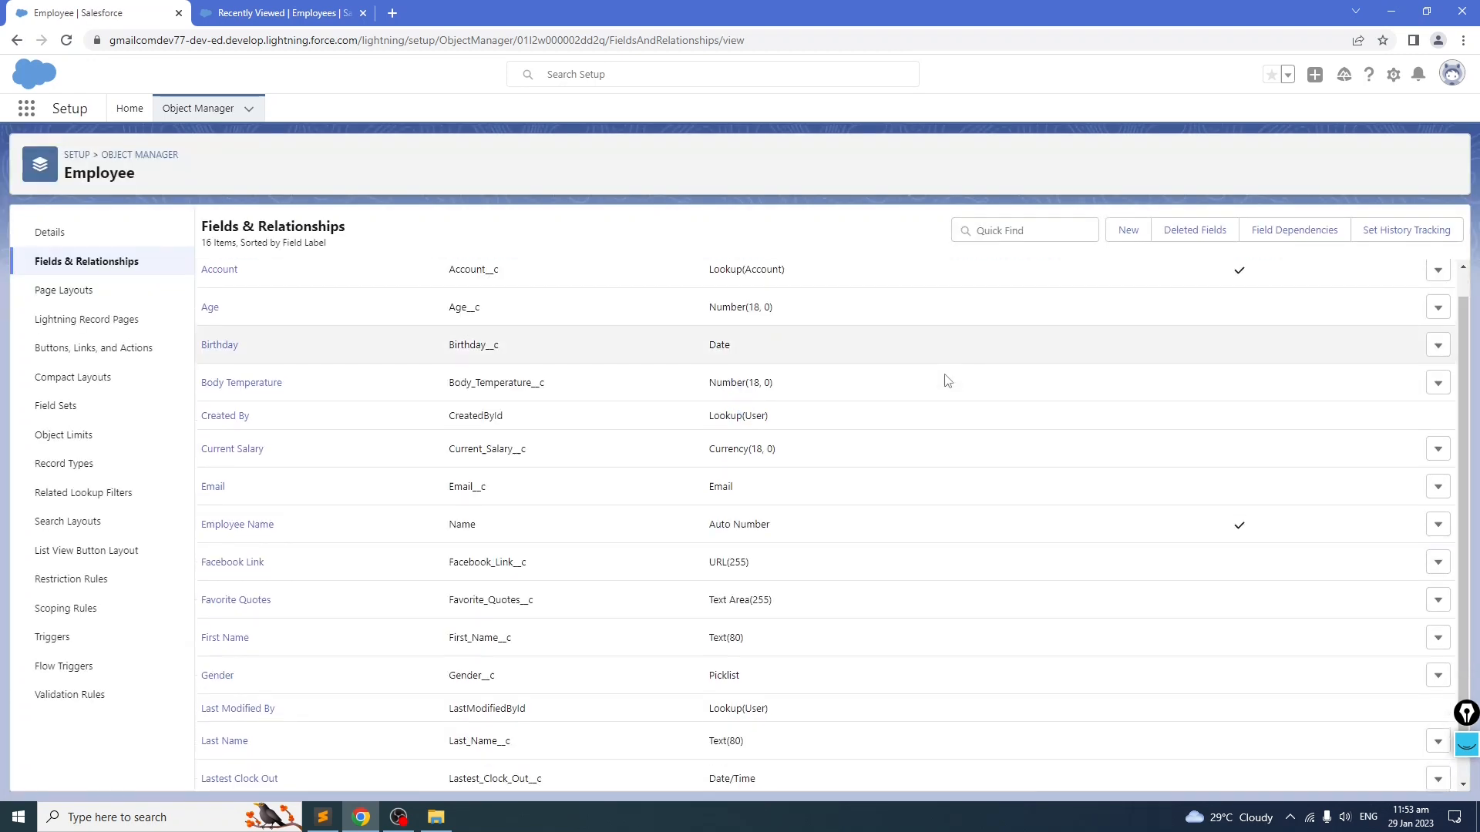
Step: Copy the Marital Status label from the notes and create a Checkbox custom field named Marital Status on Employee
key(alt+Tab)
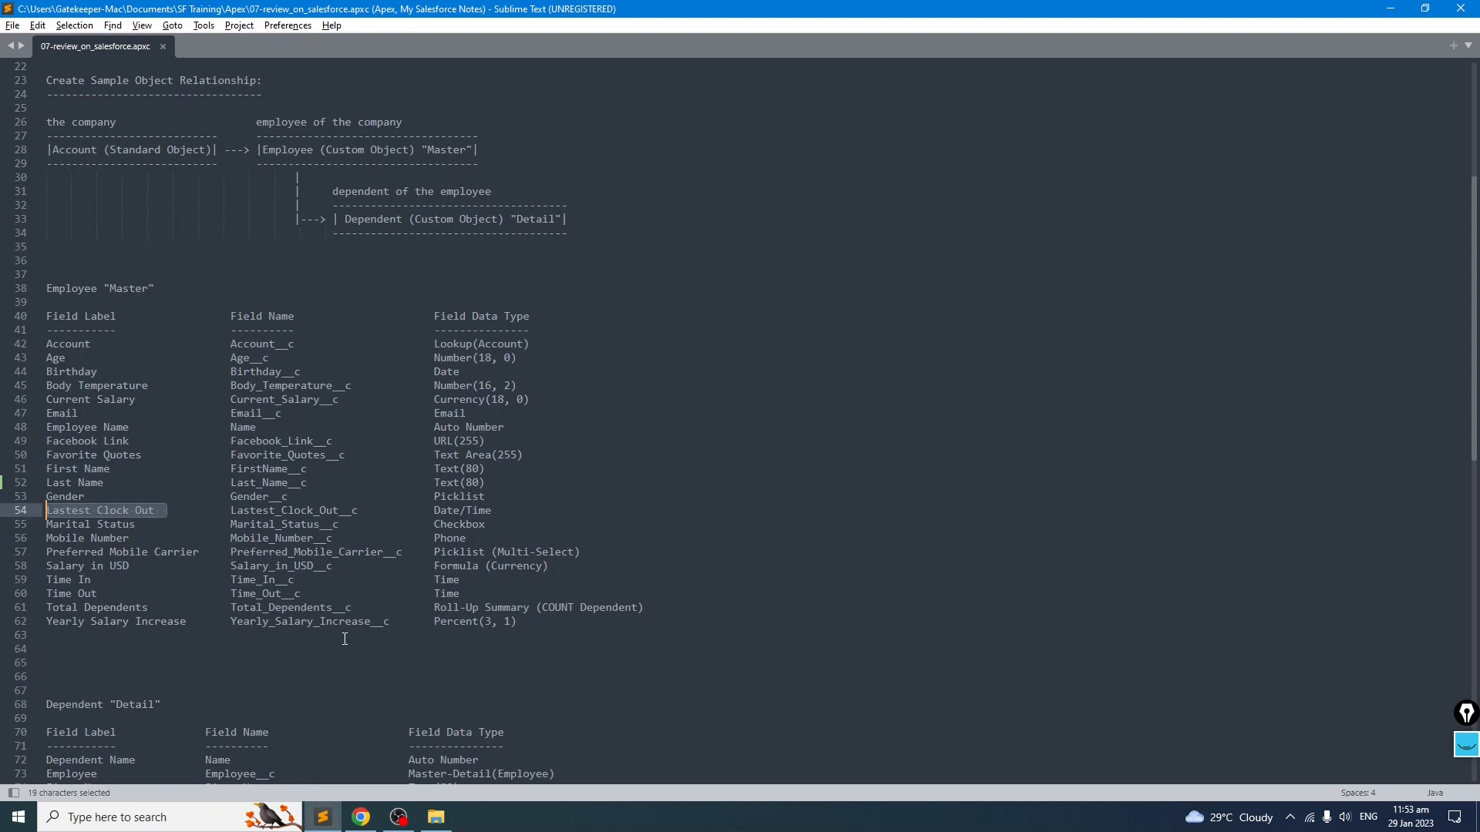
click(162, 530)
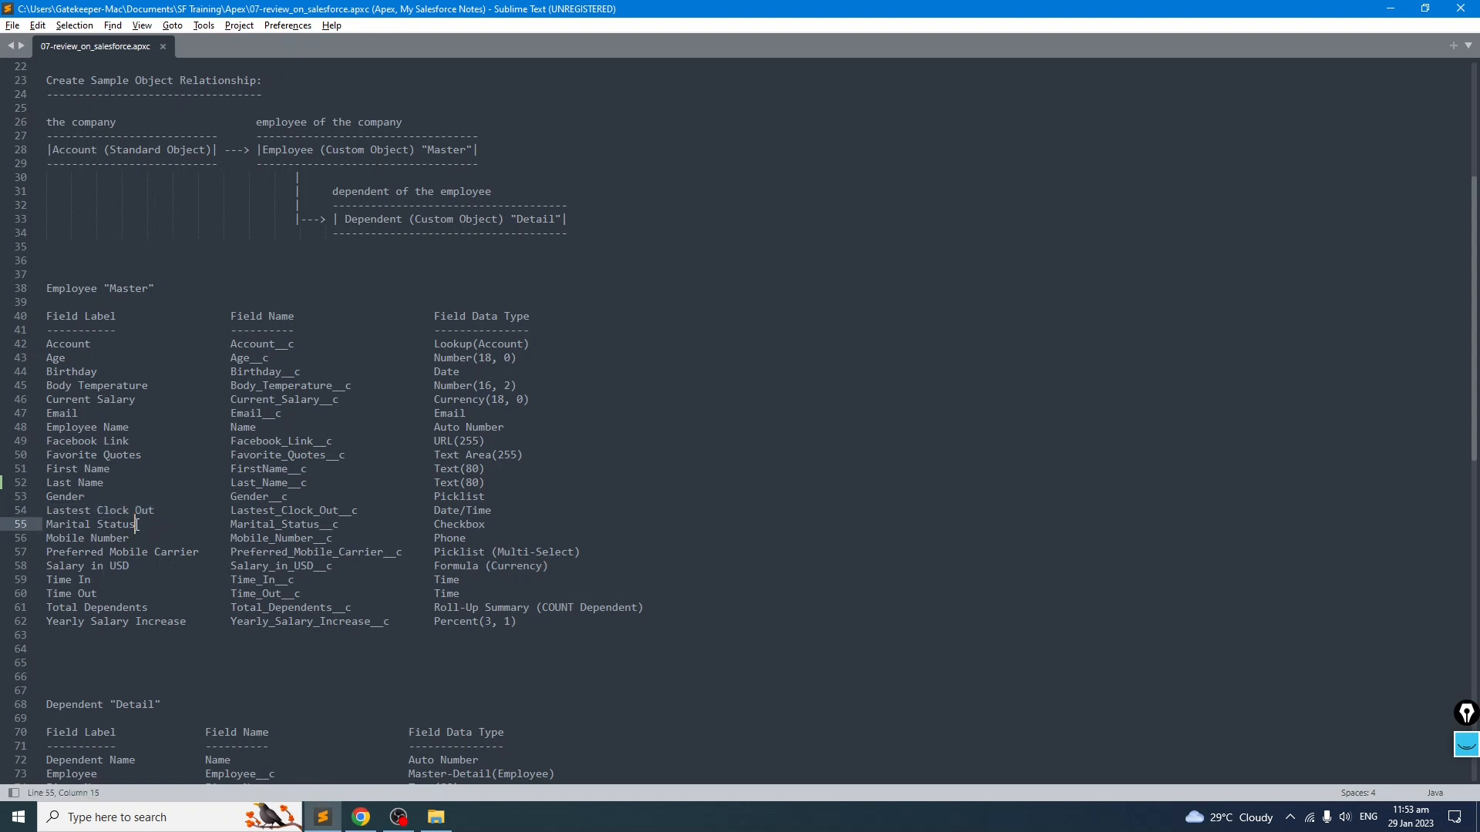
drag(136, 525, 38, 525)
key(ctrl+c)
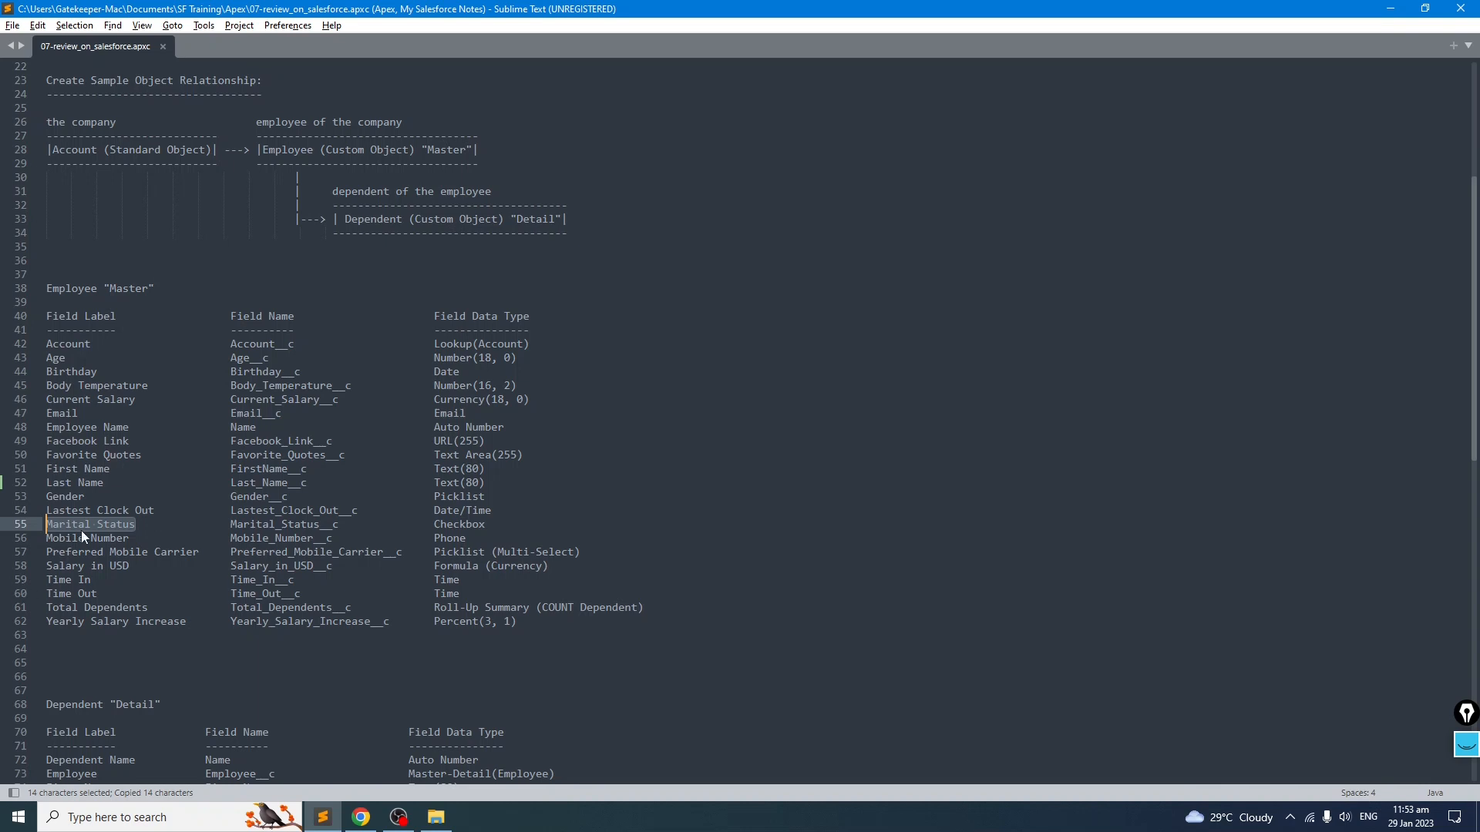
key(alt+Tab)
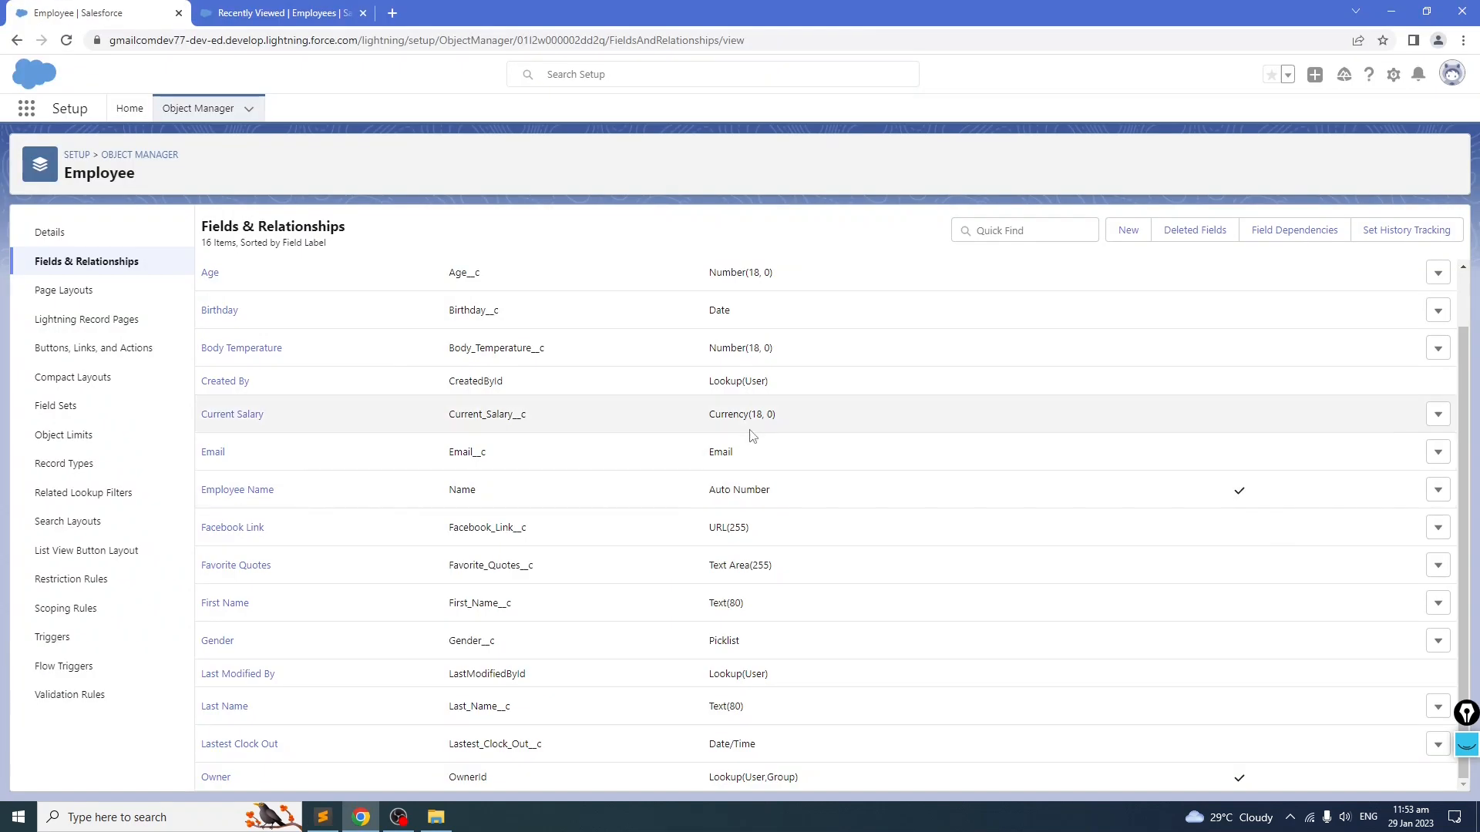
click(1129, 231)
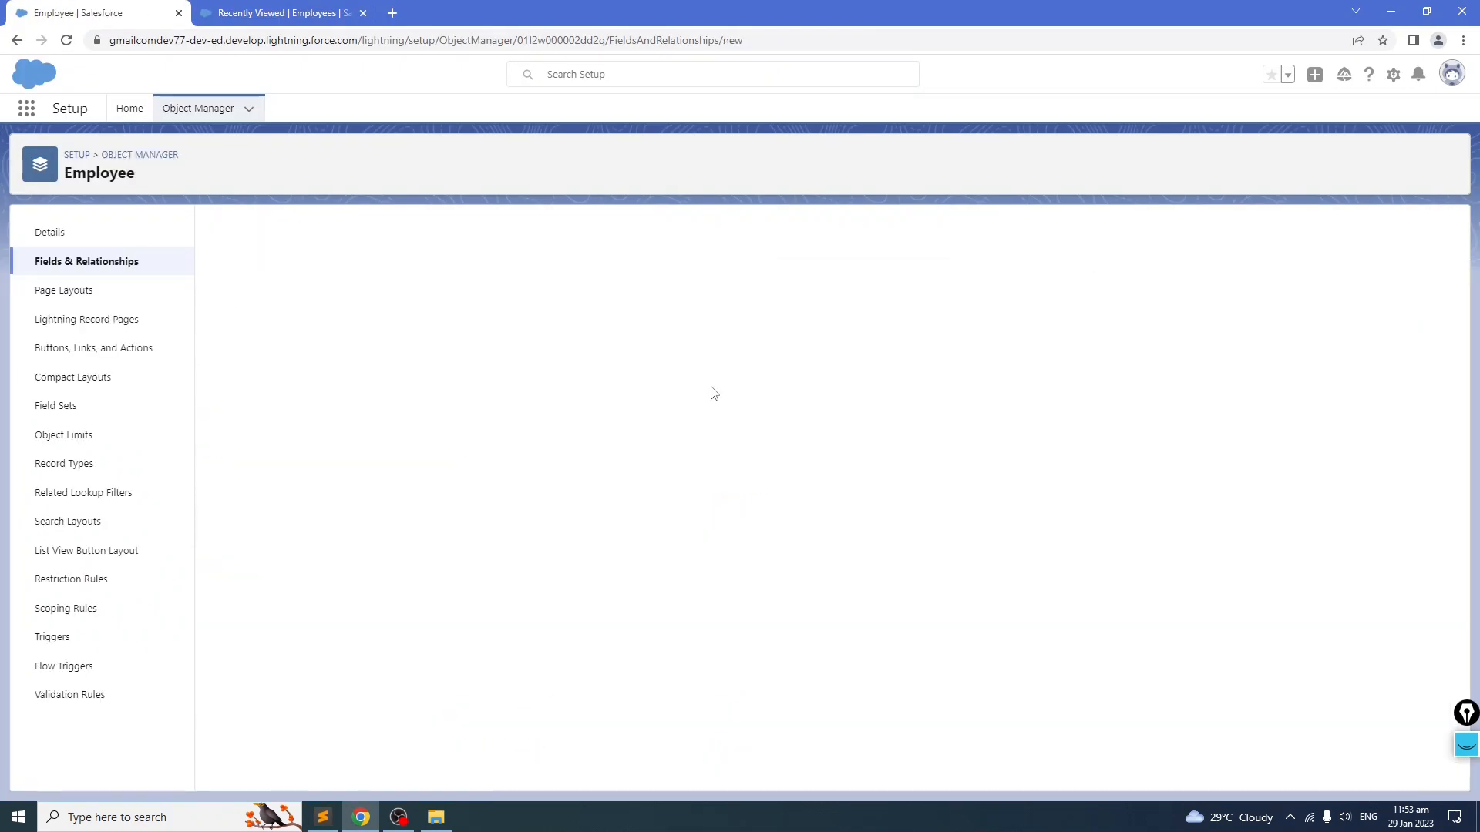
scroll(459, 568, down, 3)
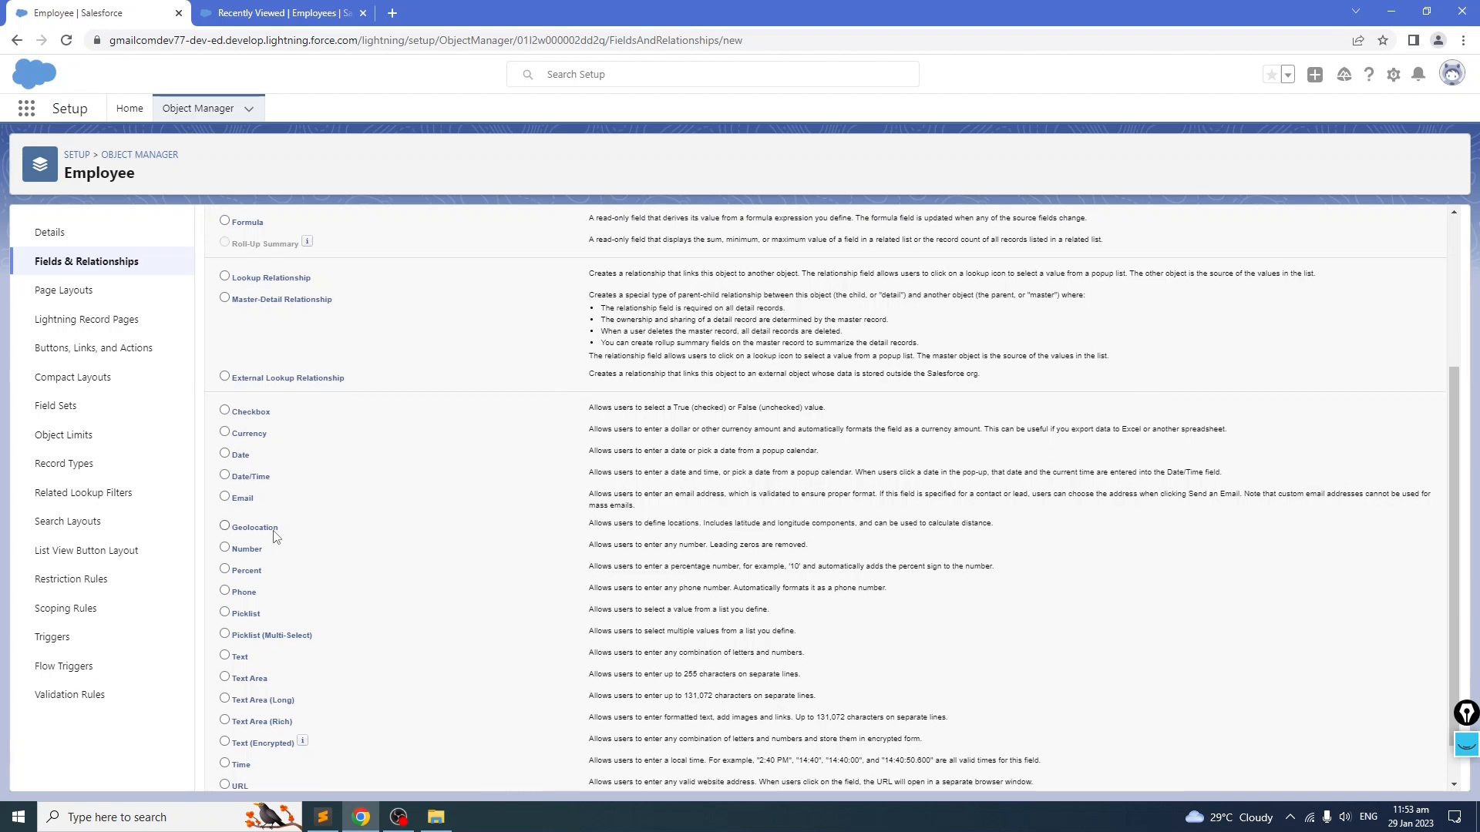
scroll(279, 544, up, 2)
click(225, 564)
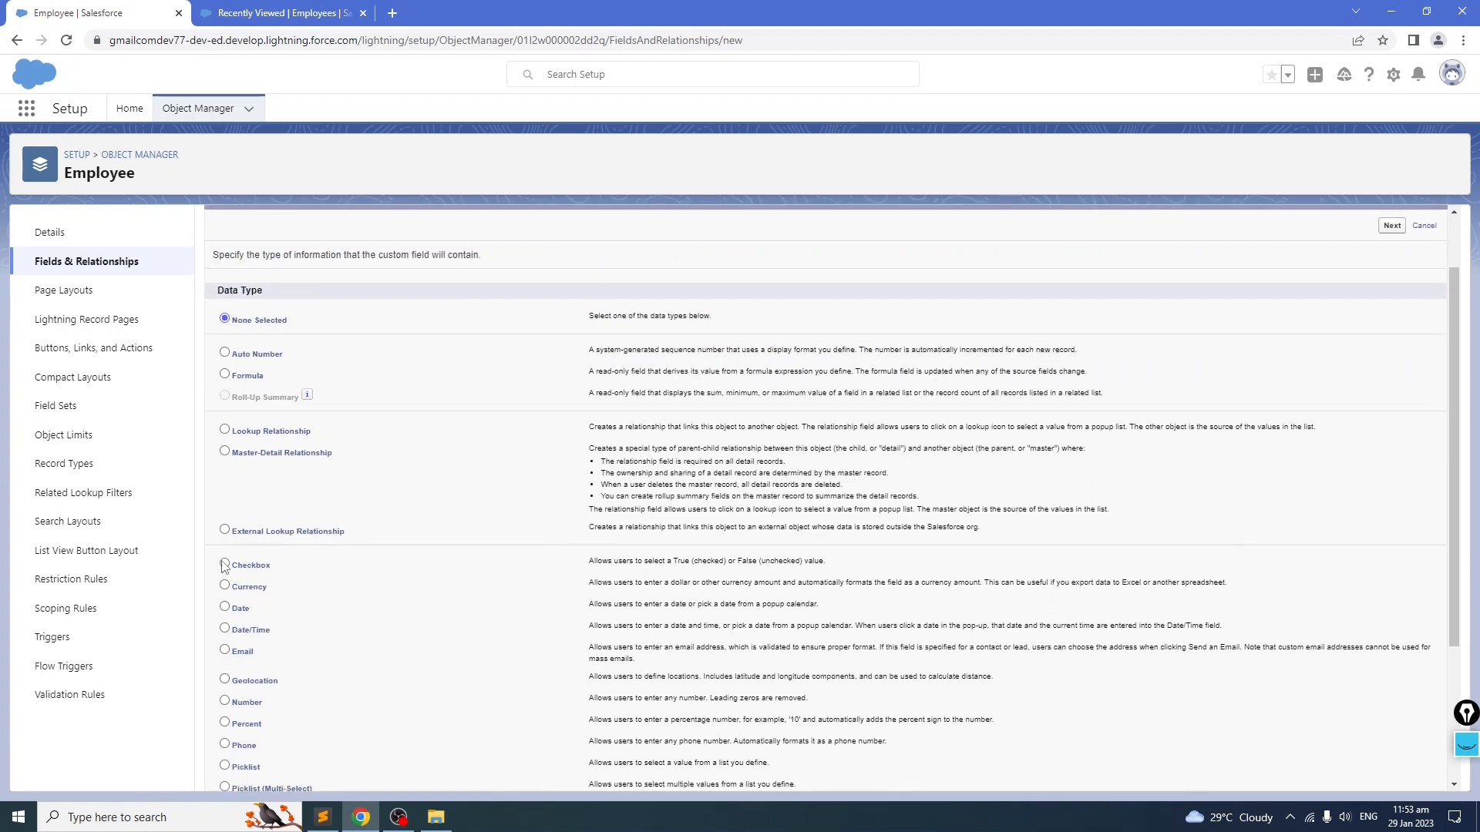
click(1392, 225)
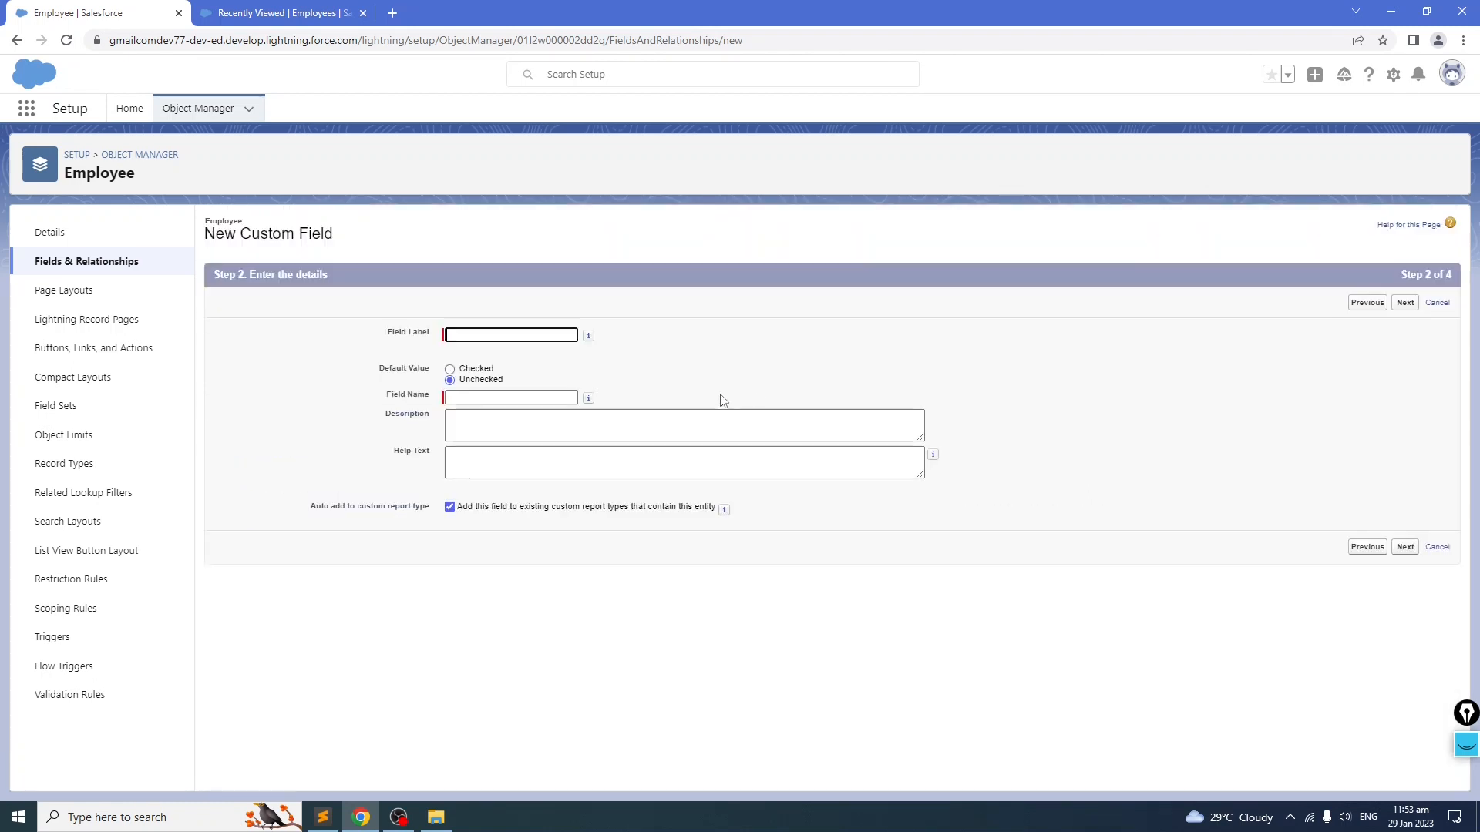
key(ctrl+v)
click(529, 398)
click(1405, 302)
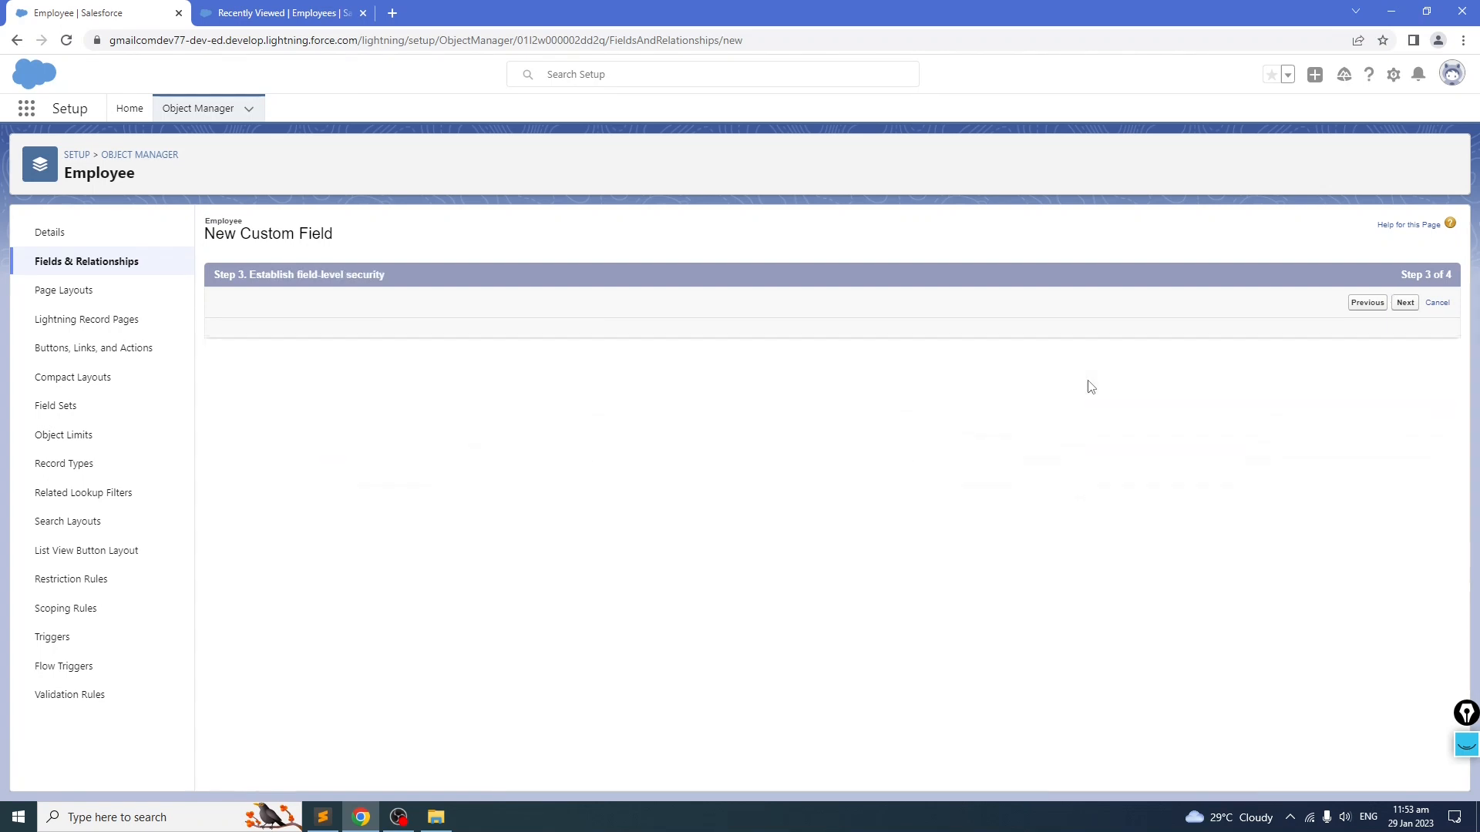
click(1392, 303)
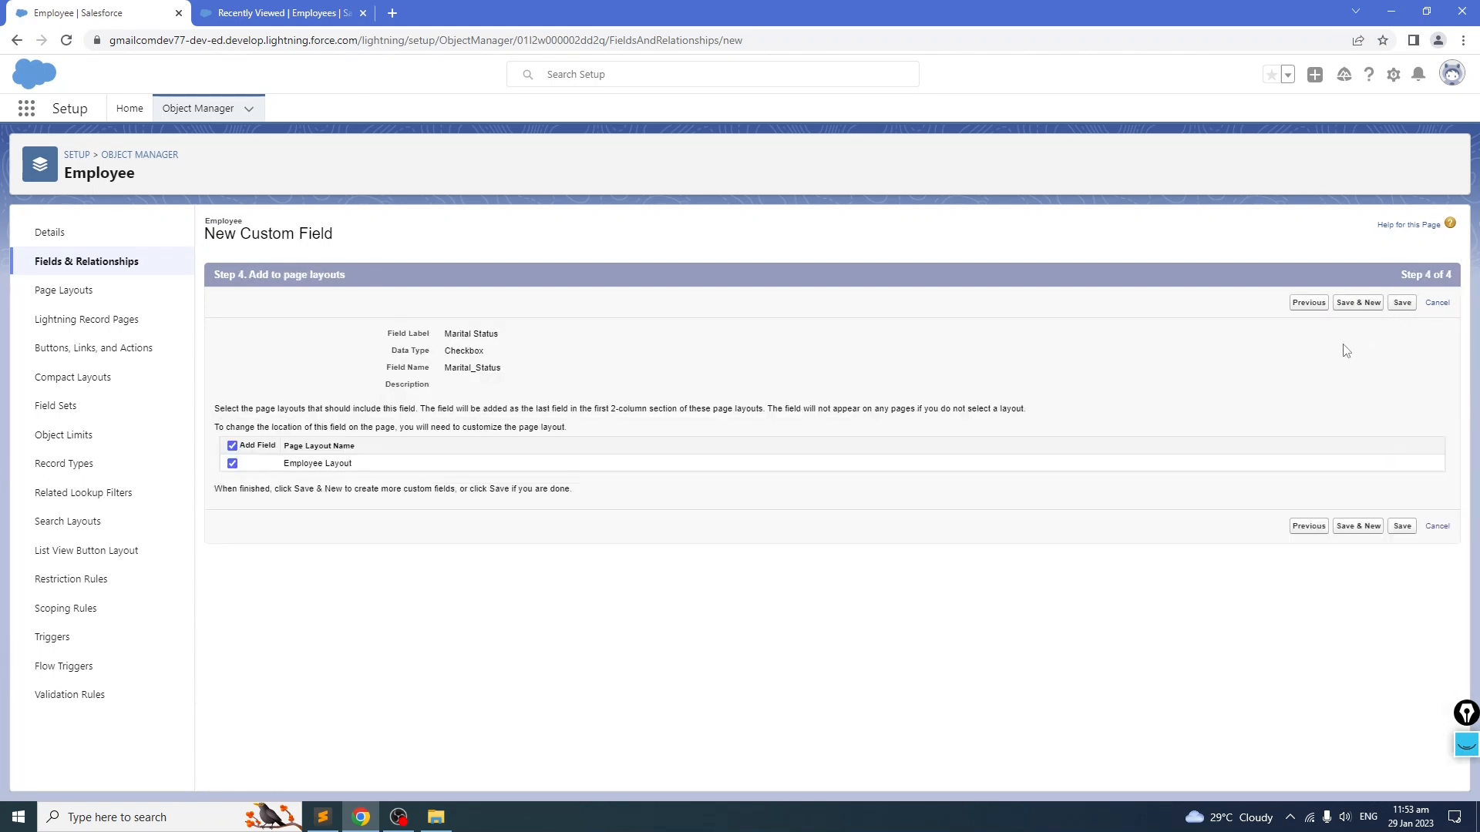
click(1404, 305)
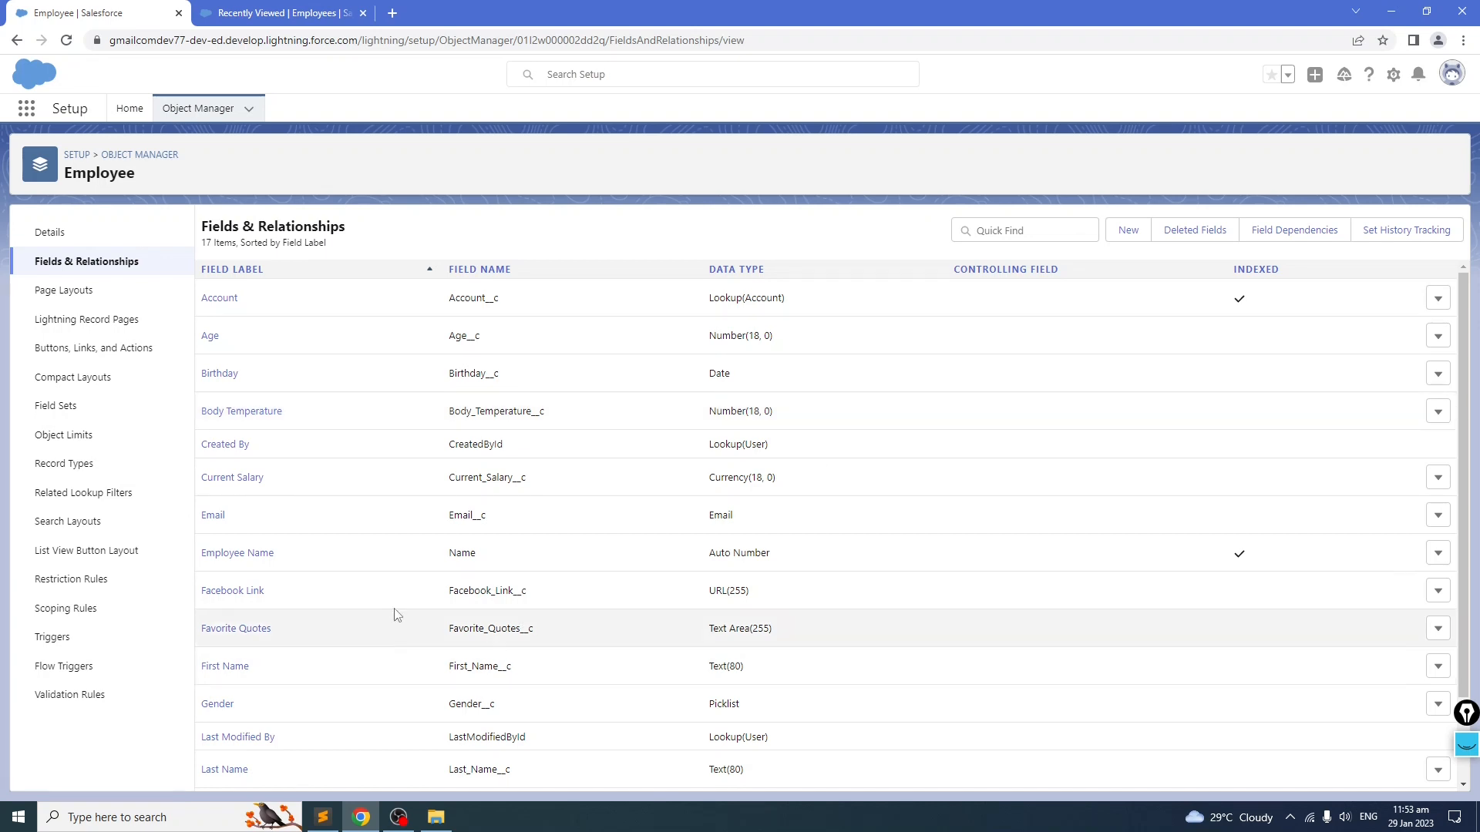
Step: Copy the Mobile Number label from the notes and create a Phone custom field named Mobile Number on Employee
scroll(389, 541, down, 1)
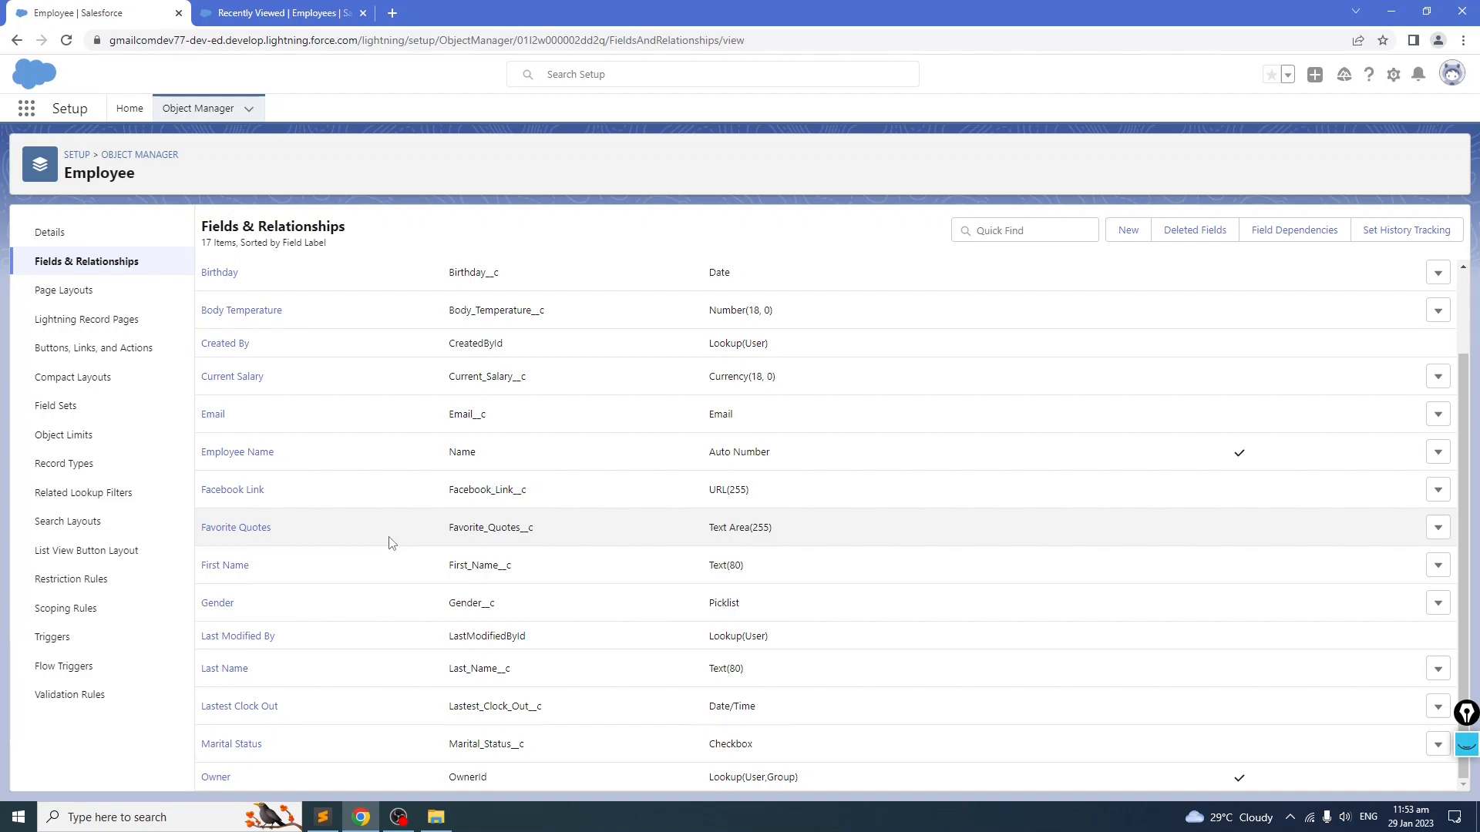
key(alt+Tab)
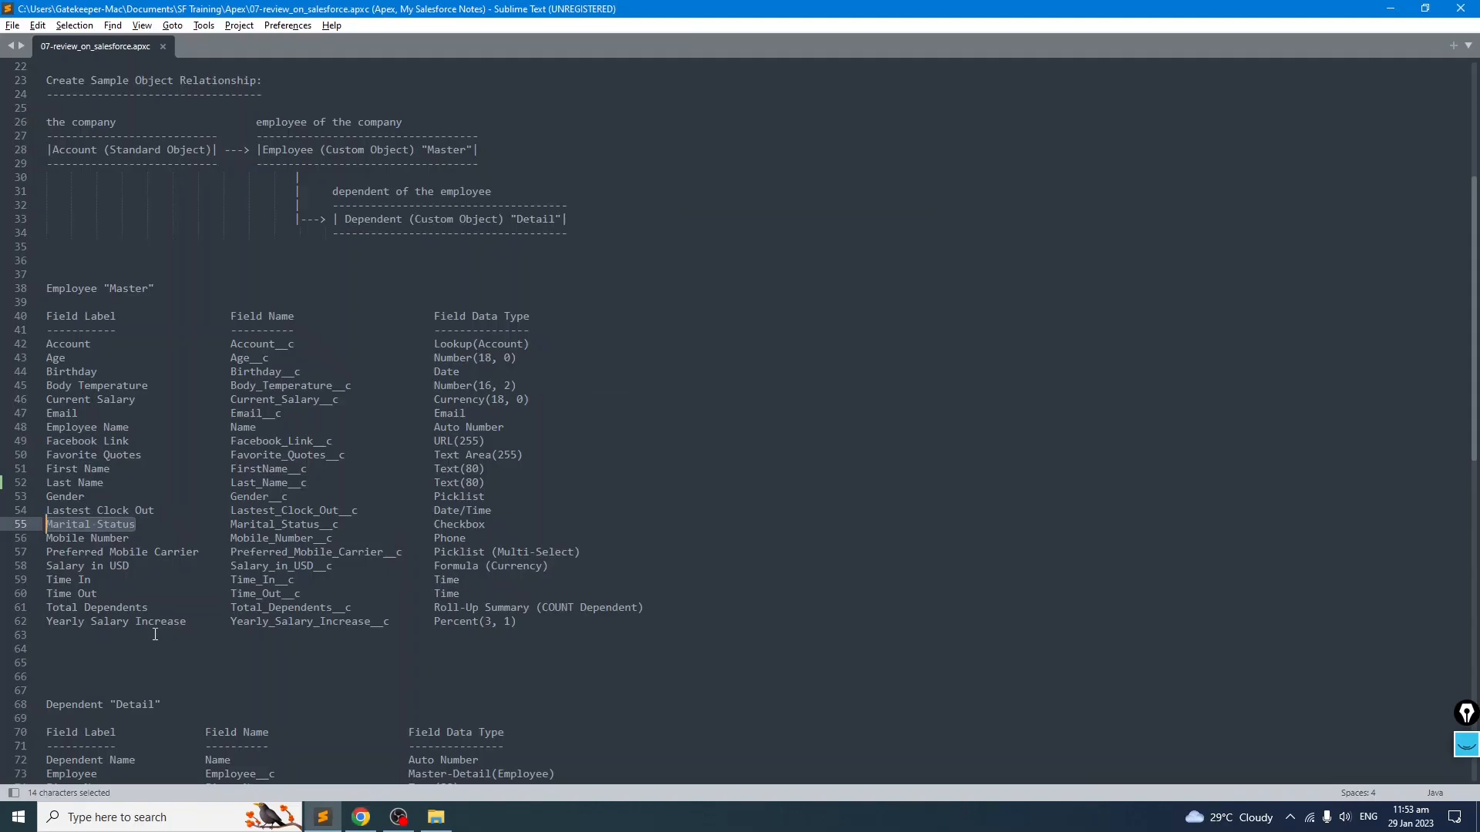
click(137, 539)
drag(143, 538, 44, 539)
click(91, 551)
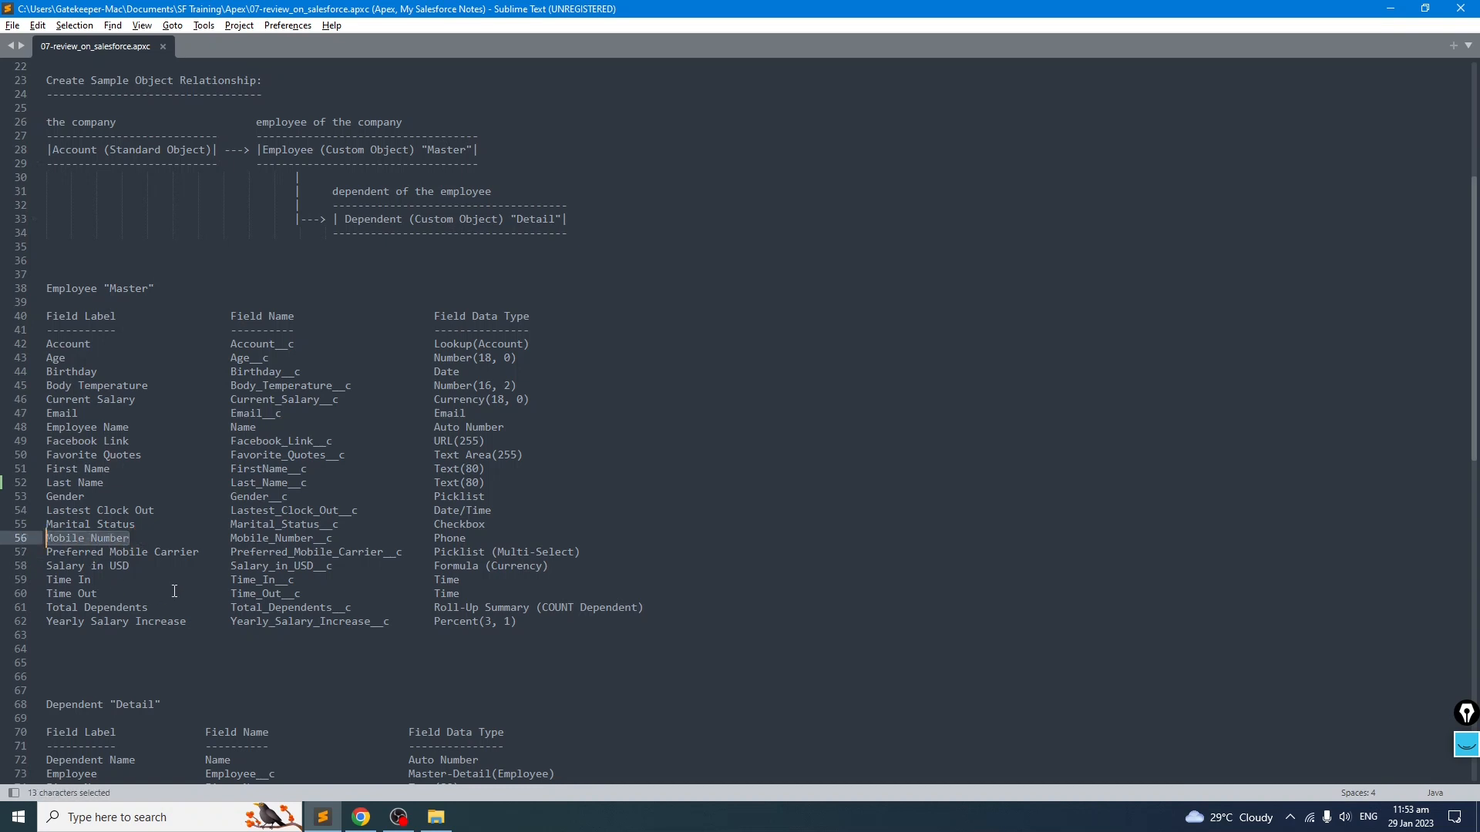
key(alt+Tab)
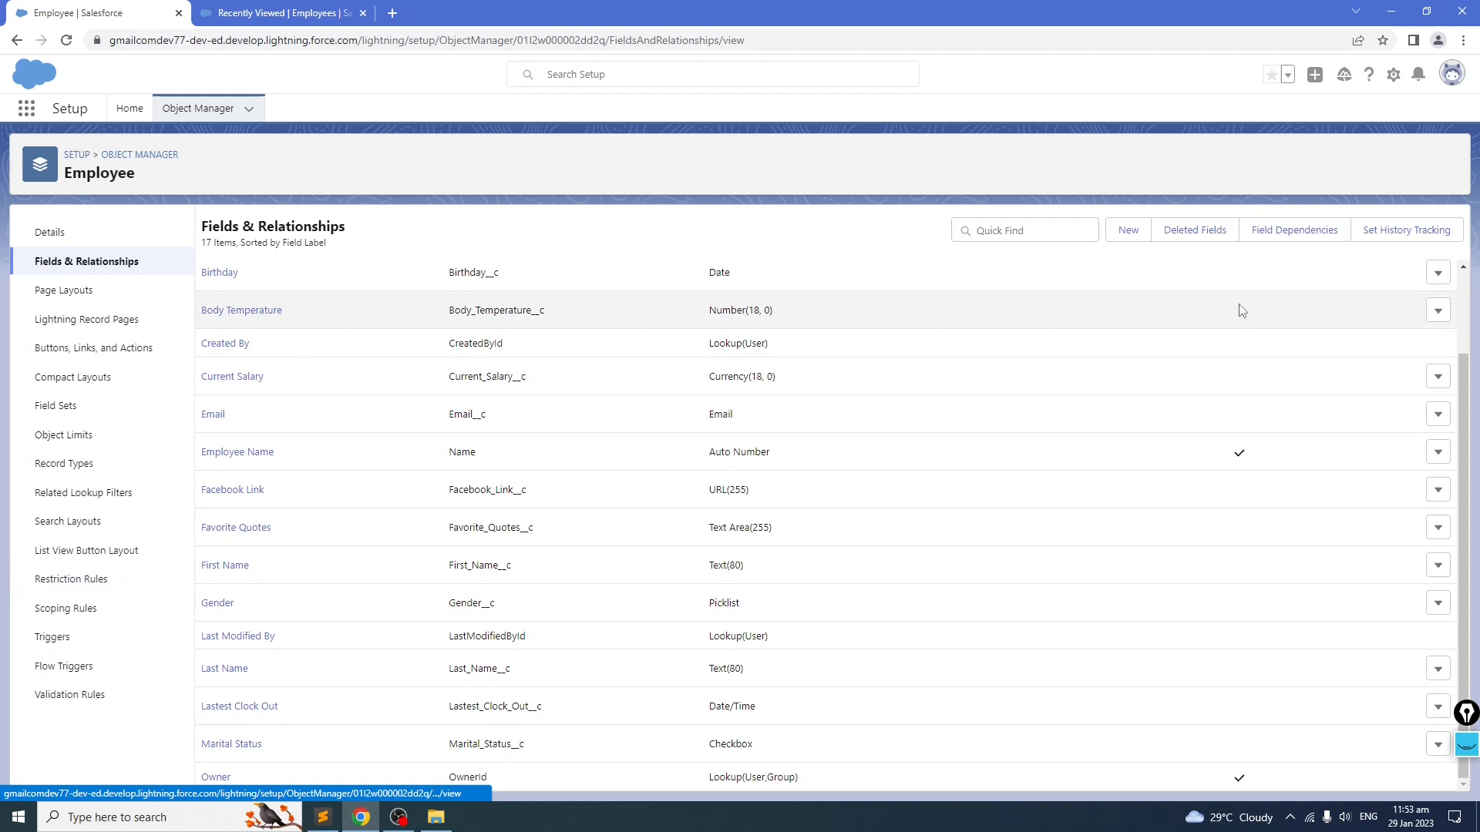
click(1126, 231)
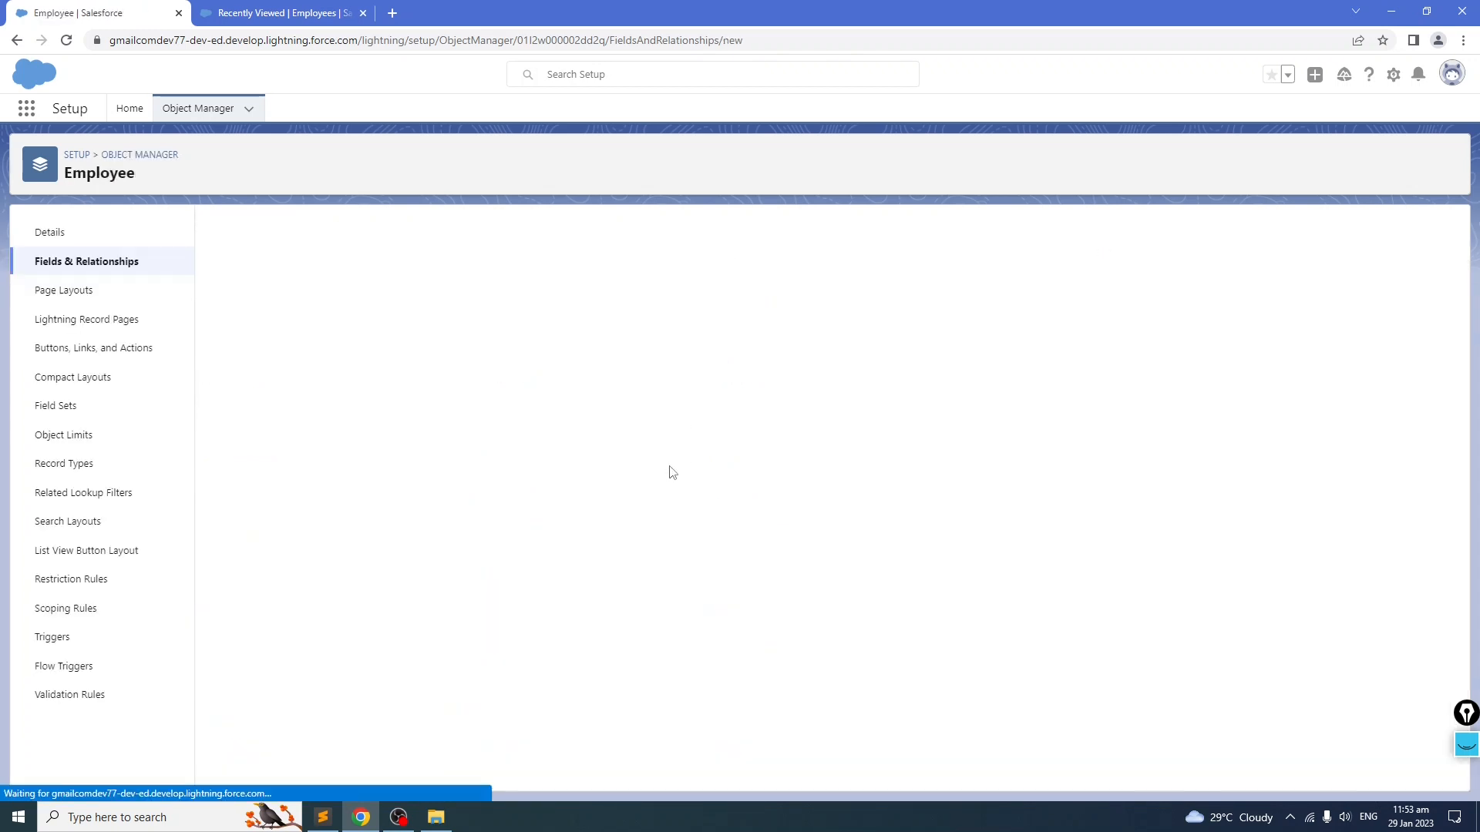
key(alt+Tab)
key(alt+Tab)
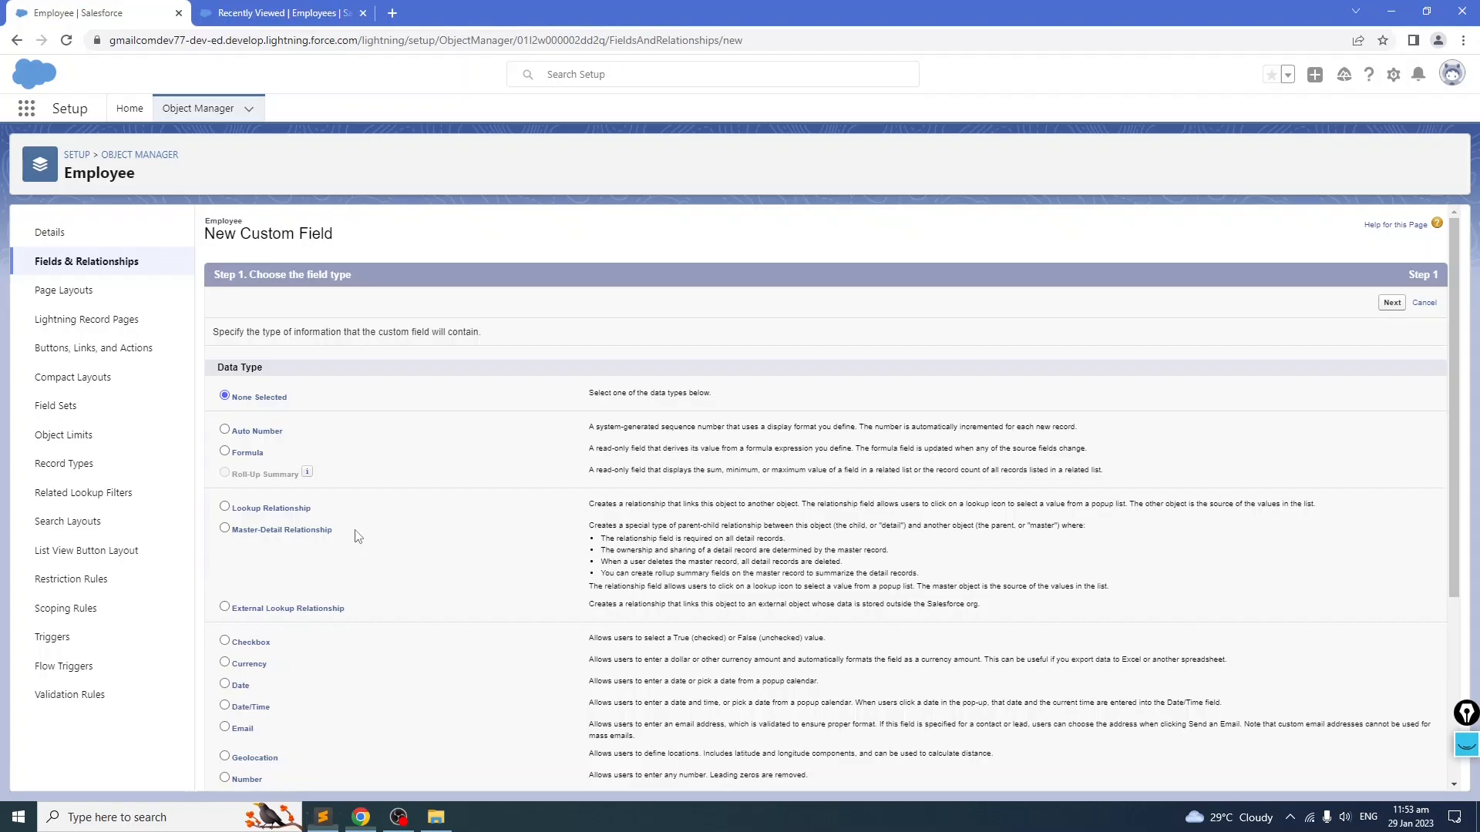
scroll(308, 471, down, 3)
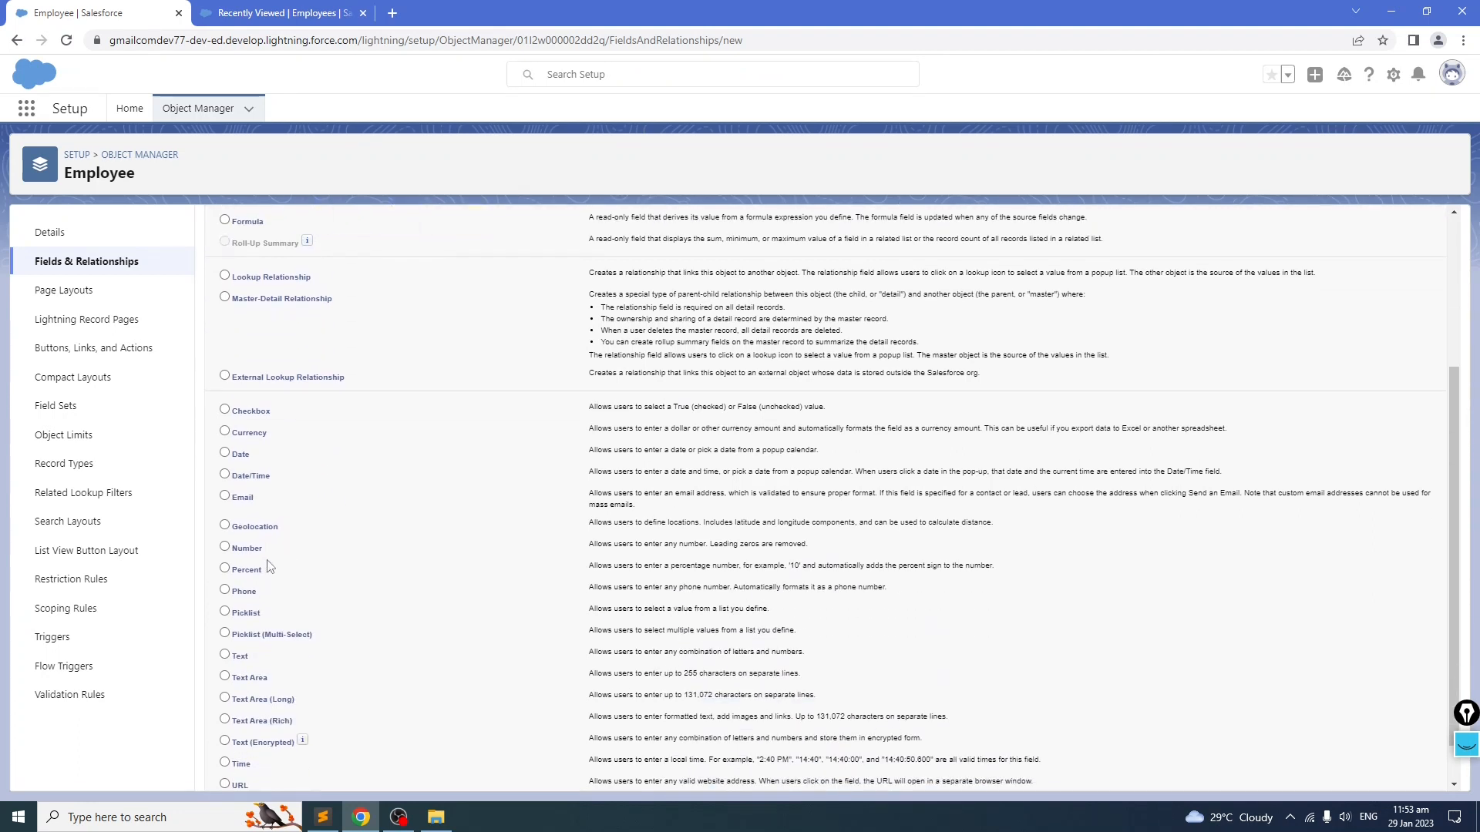
scroll(1355, 360, up, 3)
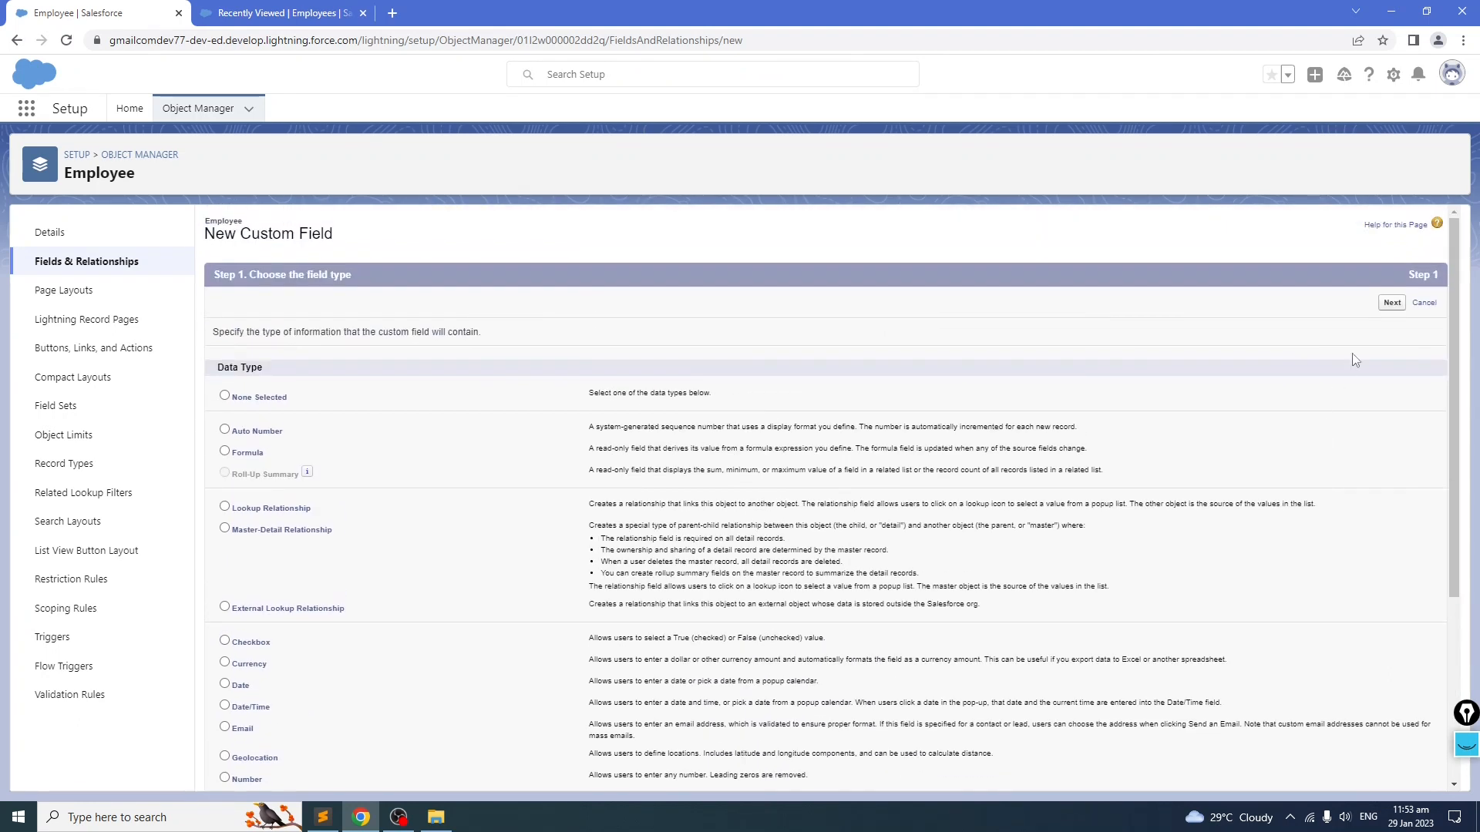
click(1392, 302)
key(ctrl+v)
click(747, 339)
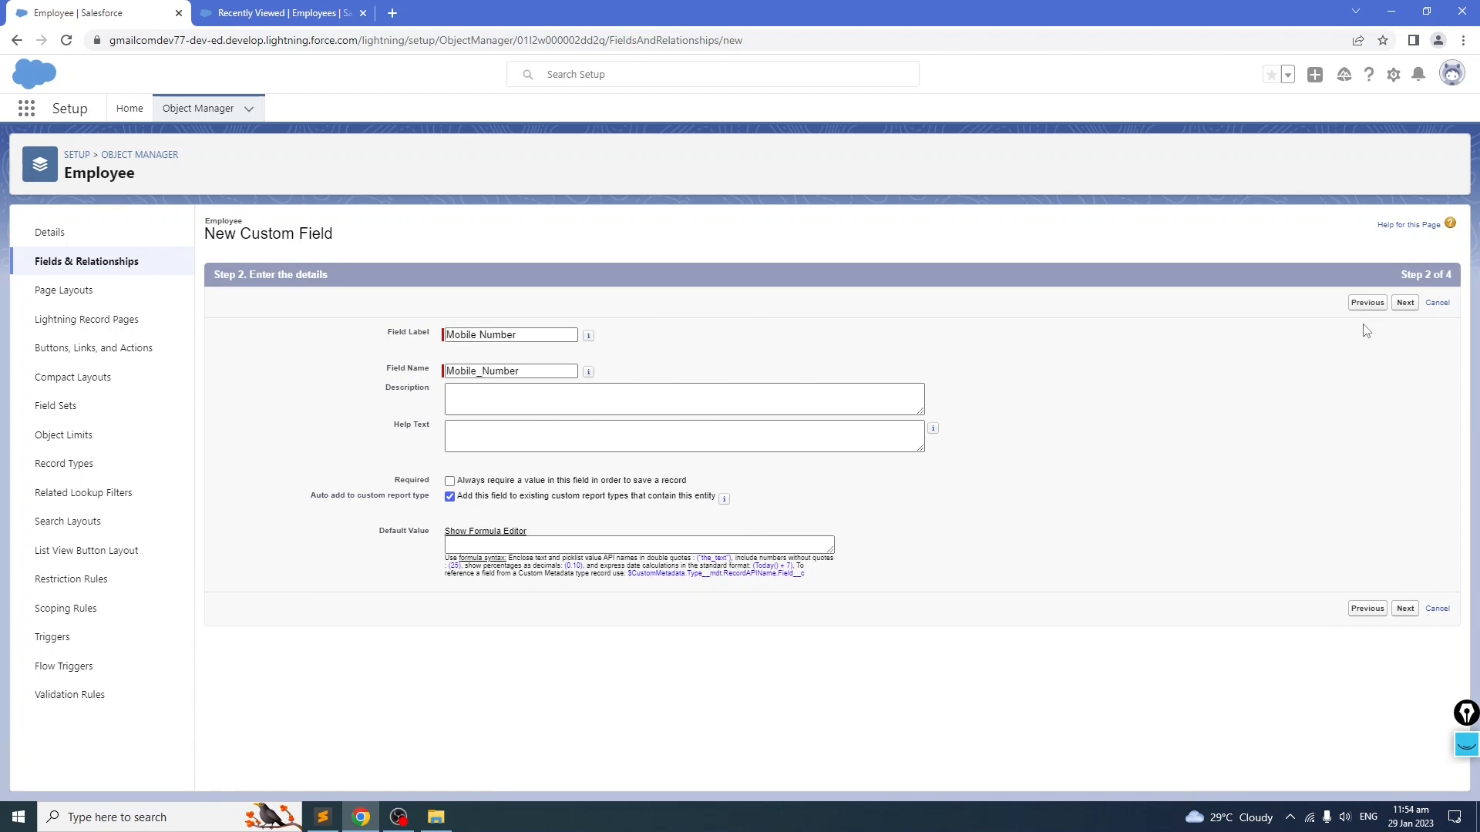
click(1403, 304)
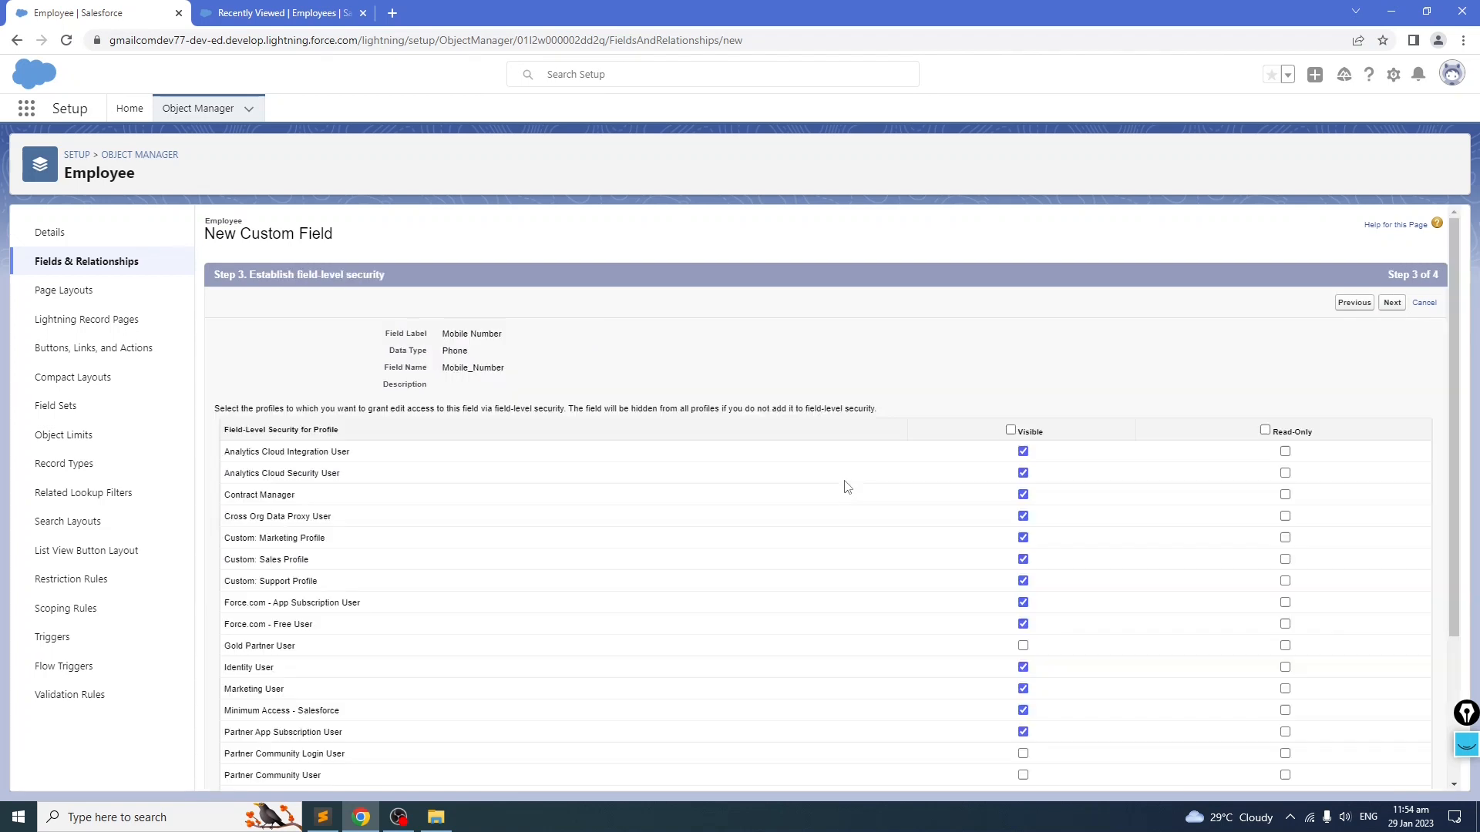
click(1392, 303)
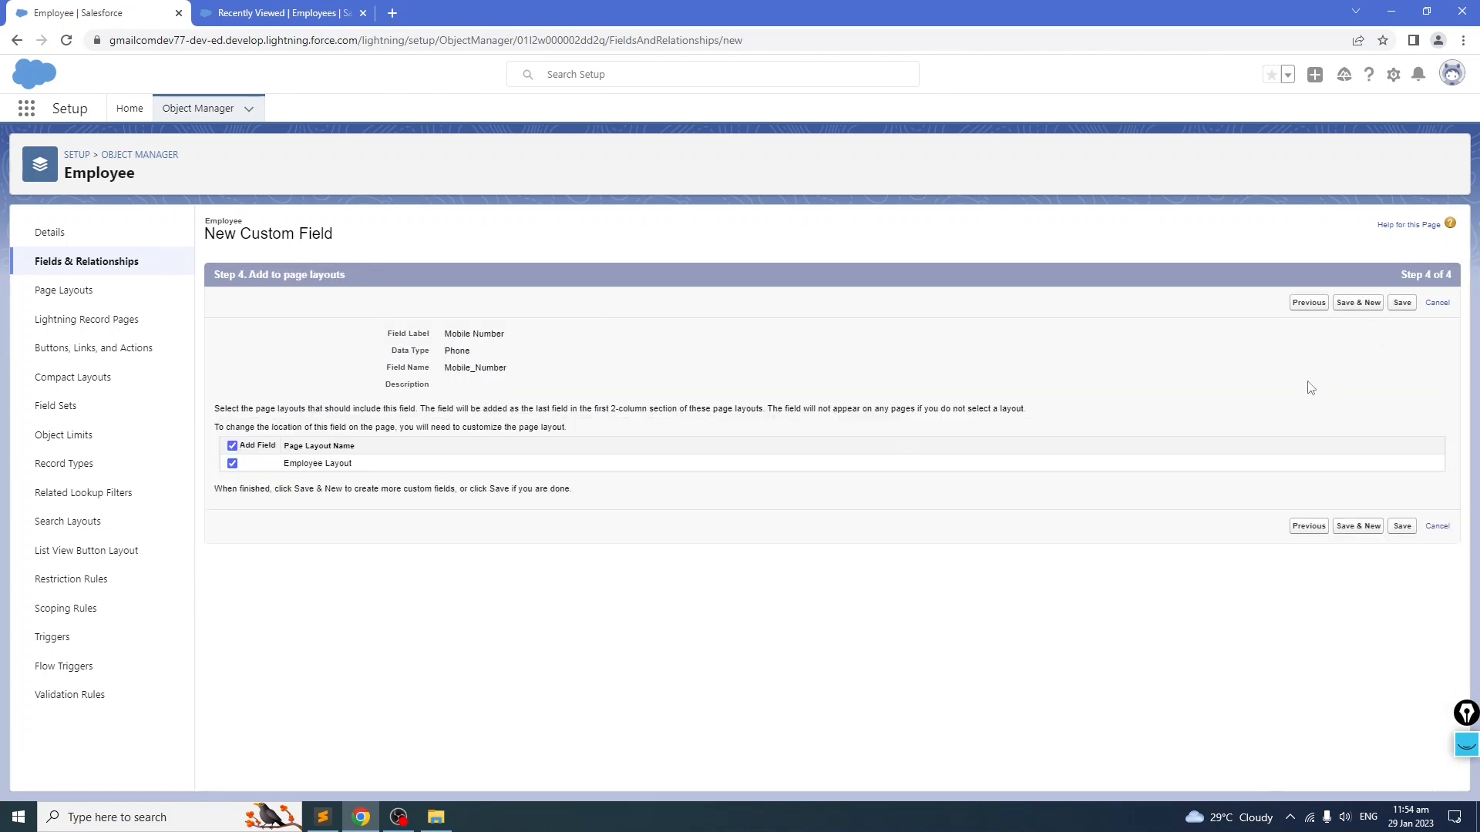
click(1401, 305)
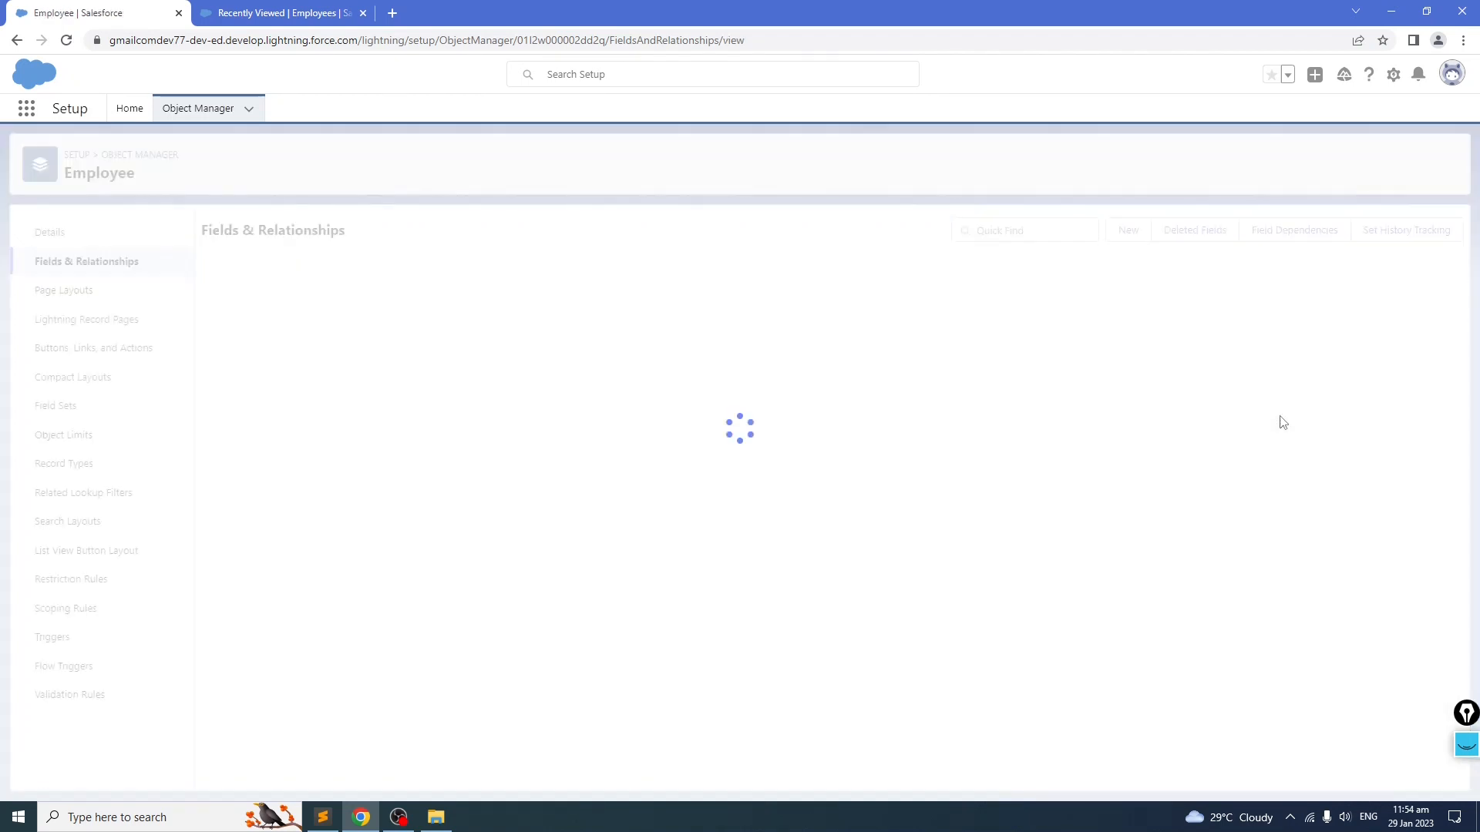
Step: Copy the Preferred Mobile Carrier label from the notes
scroll(366, 501, down, 2)
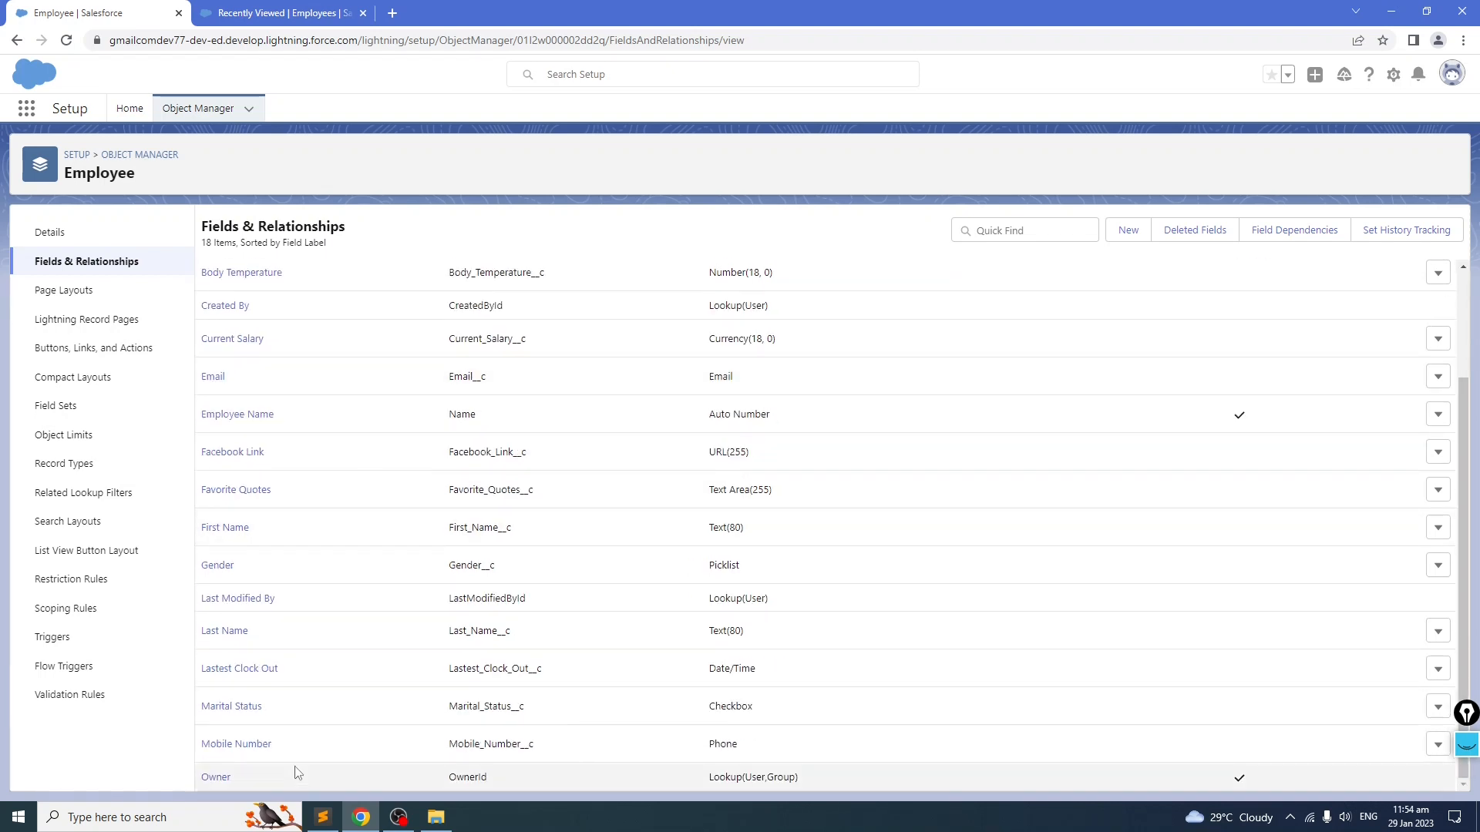
click(322, 817)
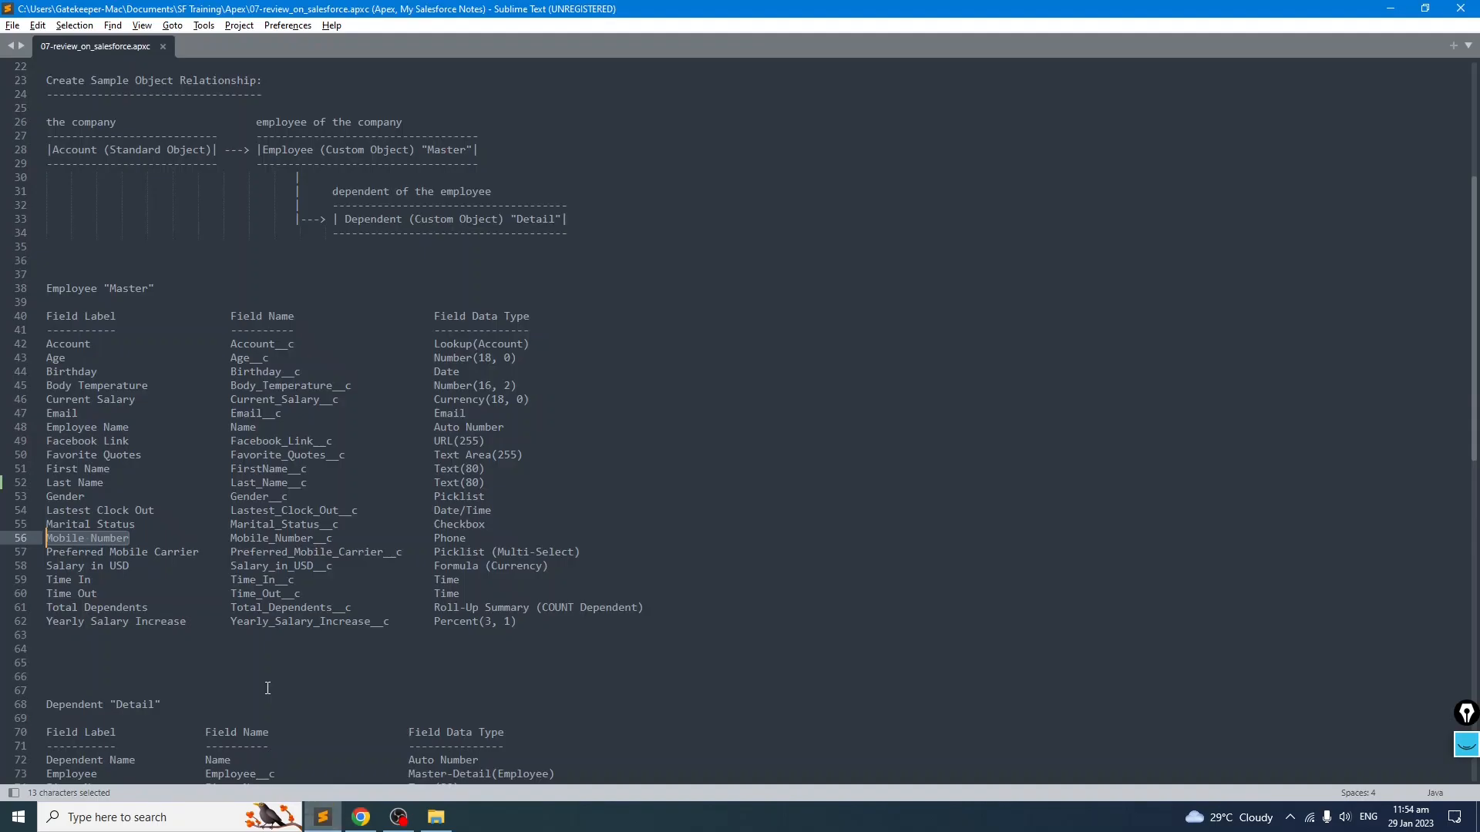
click(147, 592)
drag(200, 552, 34, 565)
click(174, 567)
drag(512, 553, 531, 553)
click(269, 593)
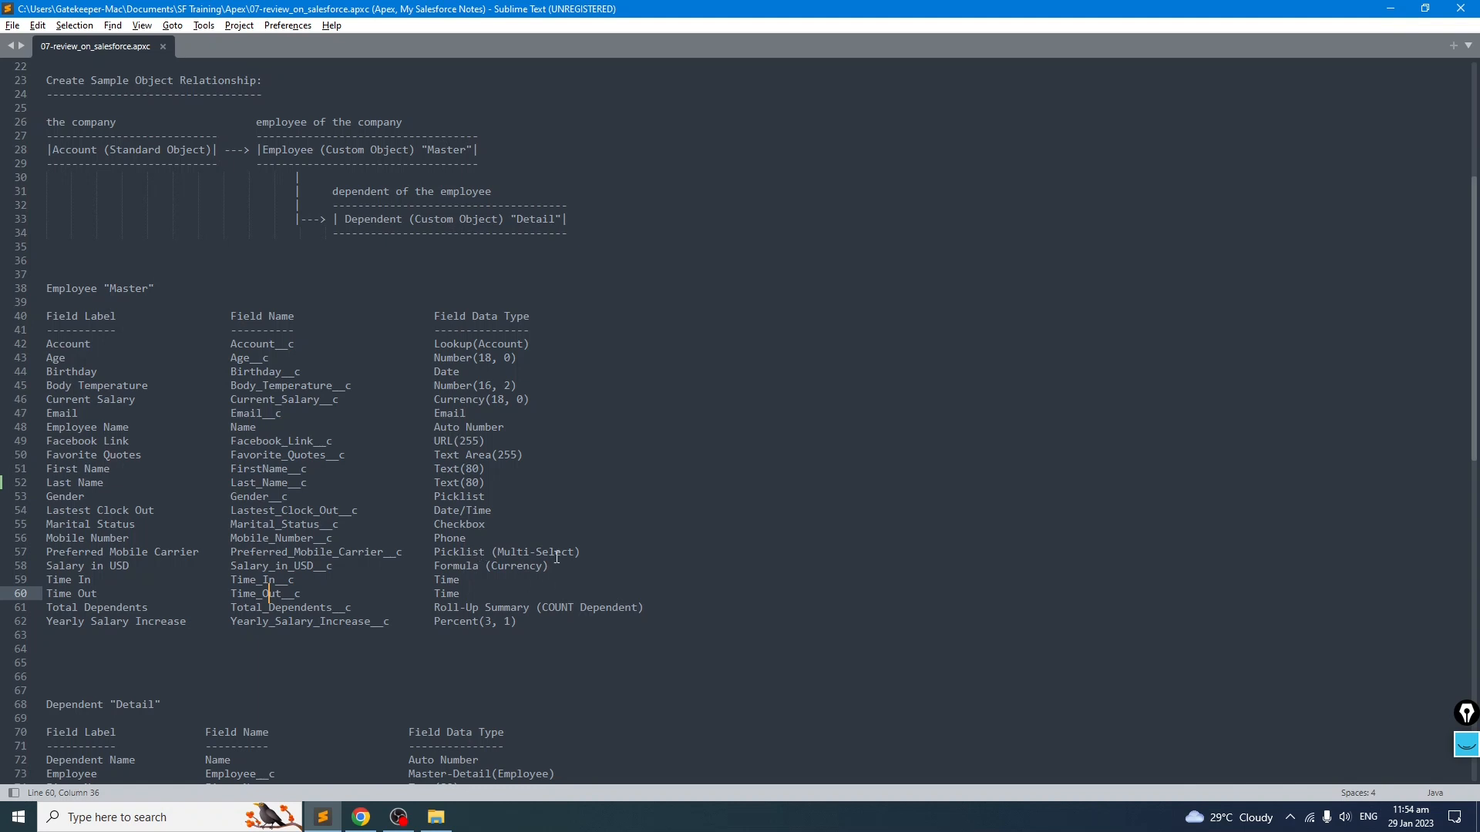
drag(621, 549, 80, 538)
click(161, 580)
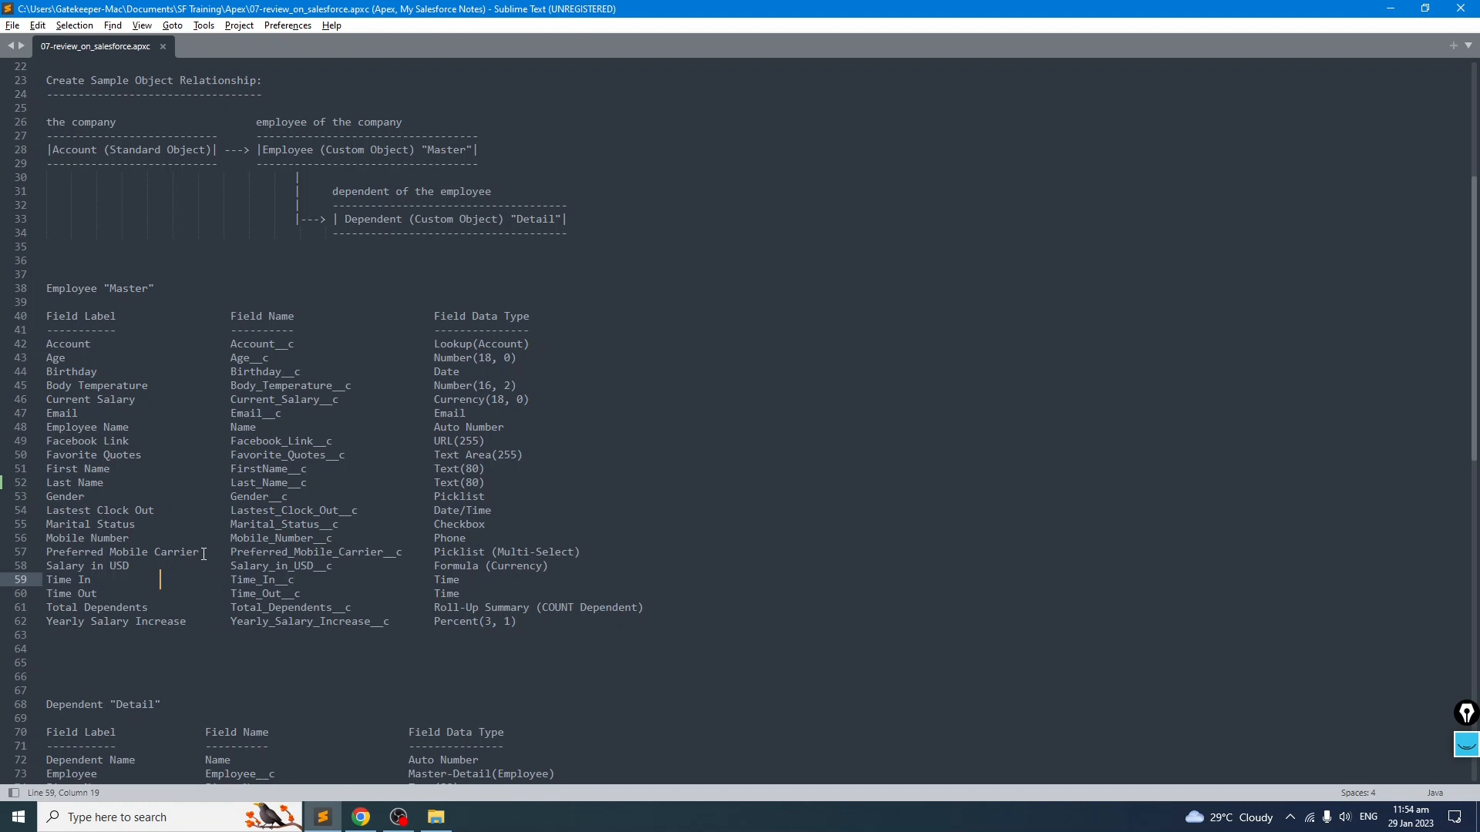
drag(580, 552, 433, 552)
click(161, 607)
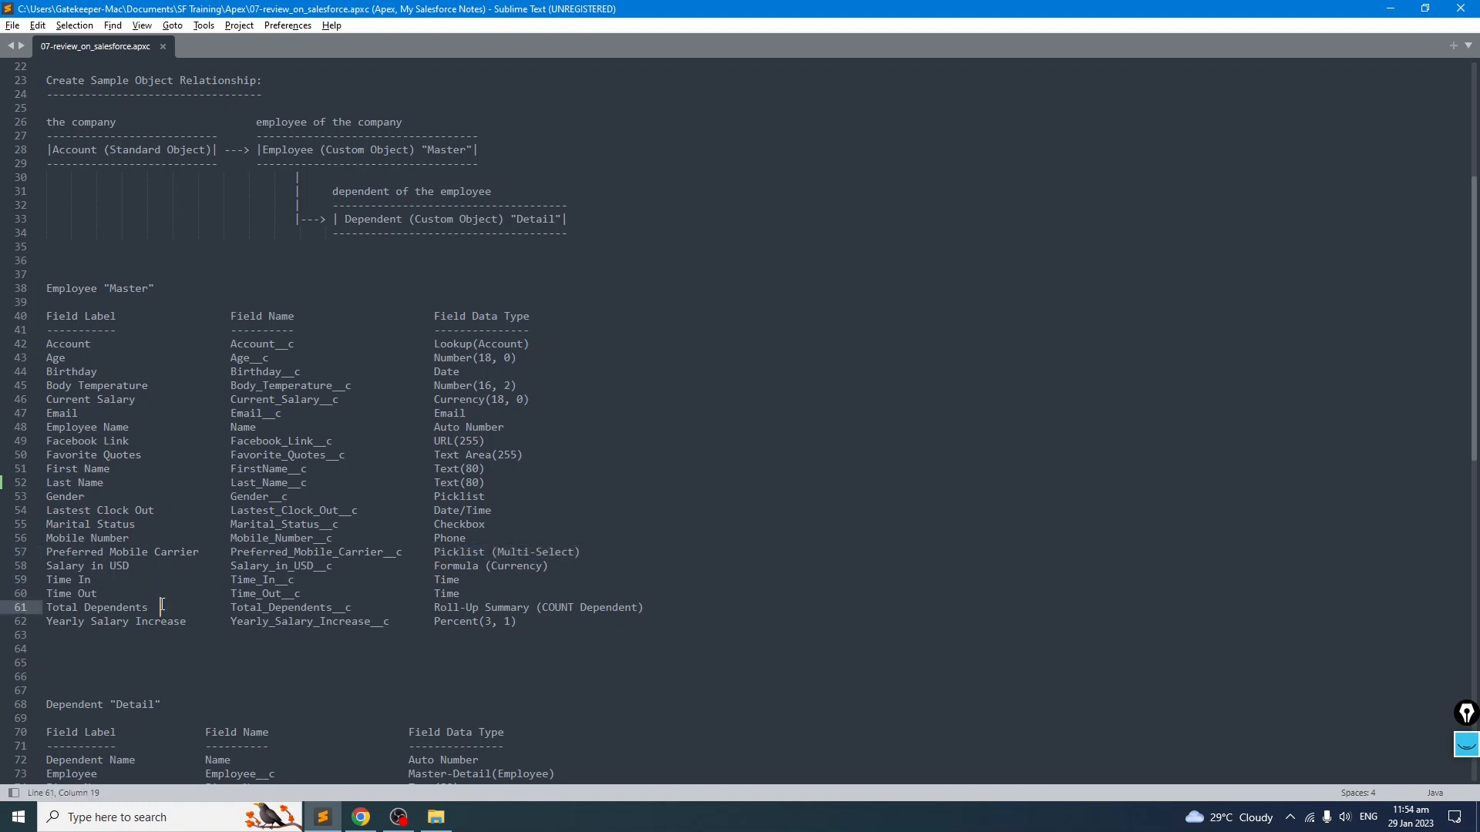
drag(195, 552, 46, 553)
key(ctrl+c)
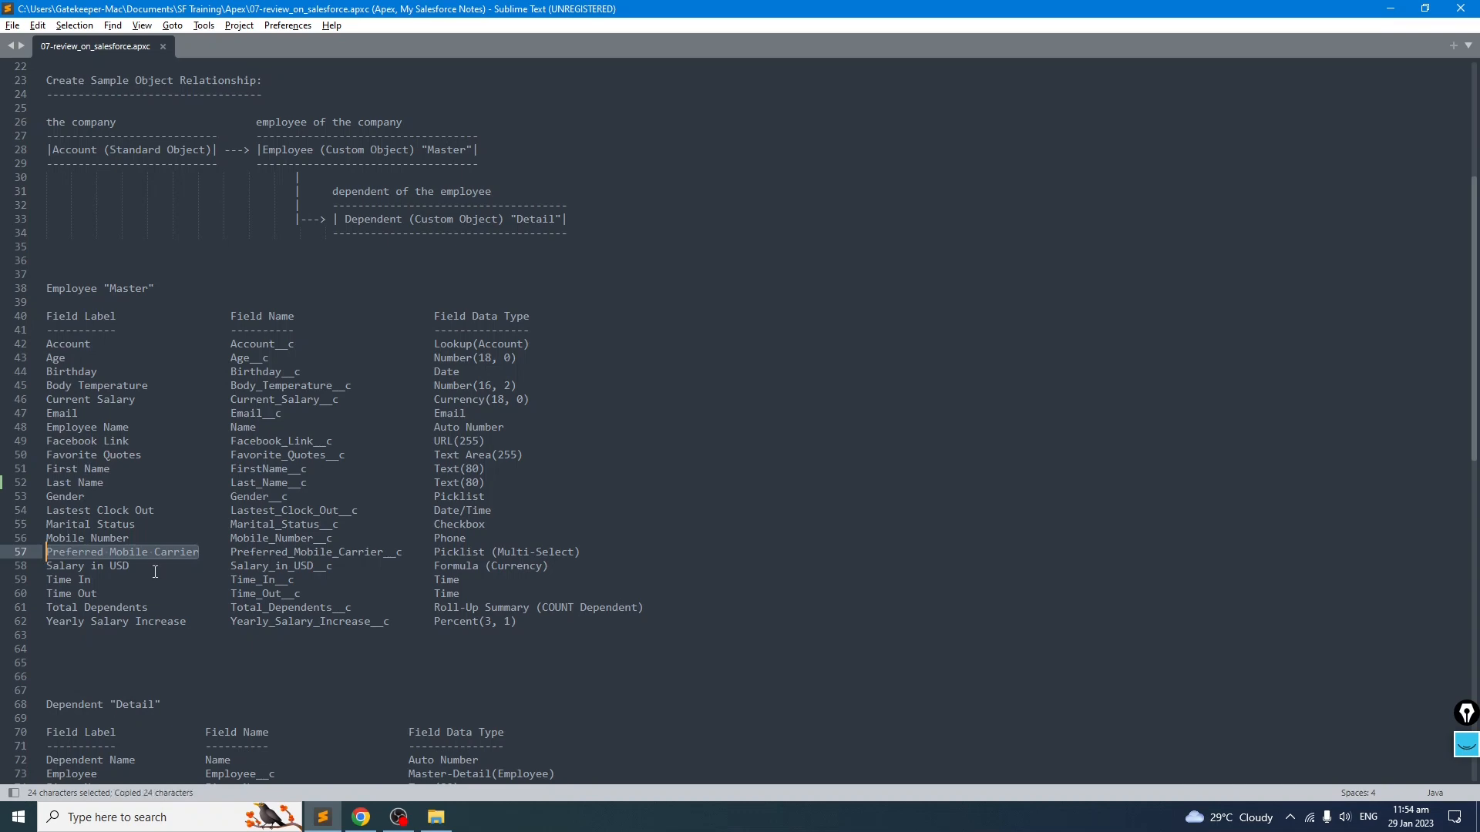
Step: Start a new Picklist (Multi-Select) custom field and paste Preferred Mobile Carrier as its label
key(alt+Tab)
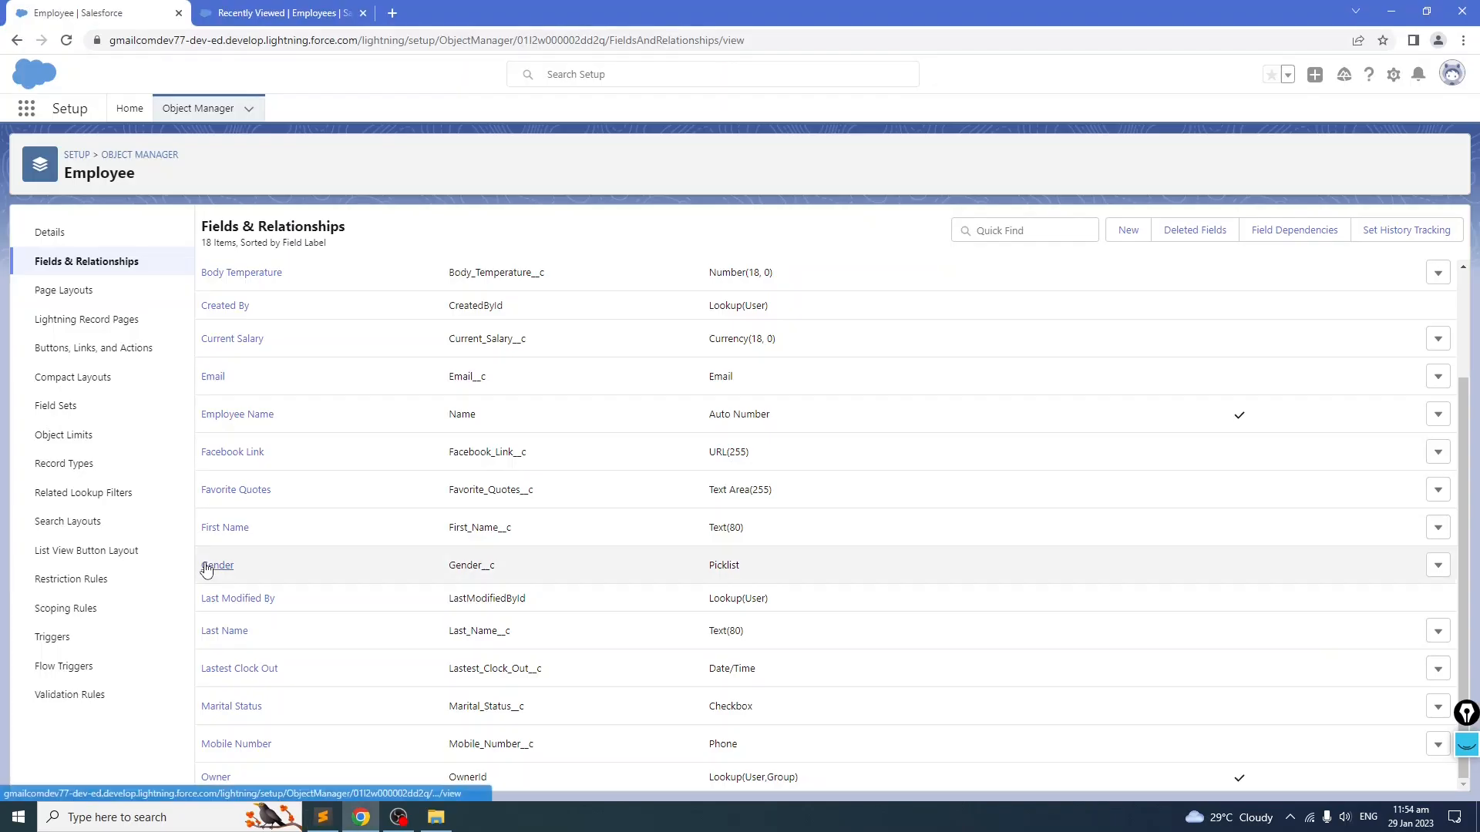
click(1124, 235)
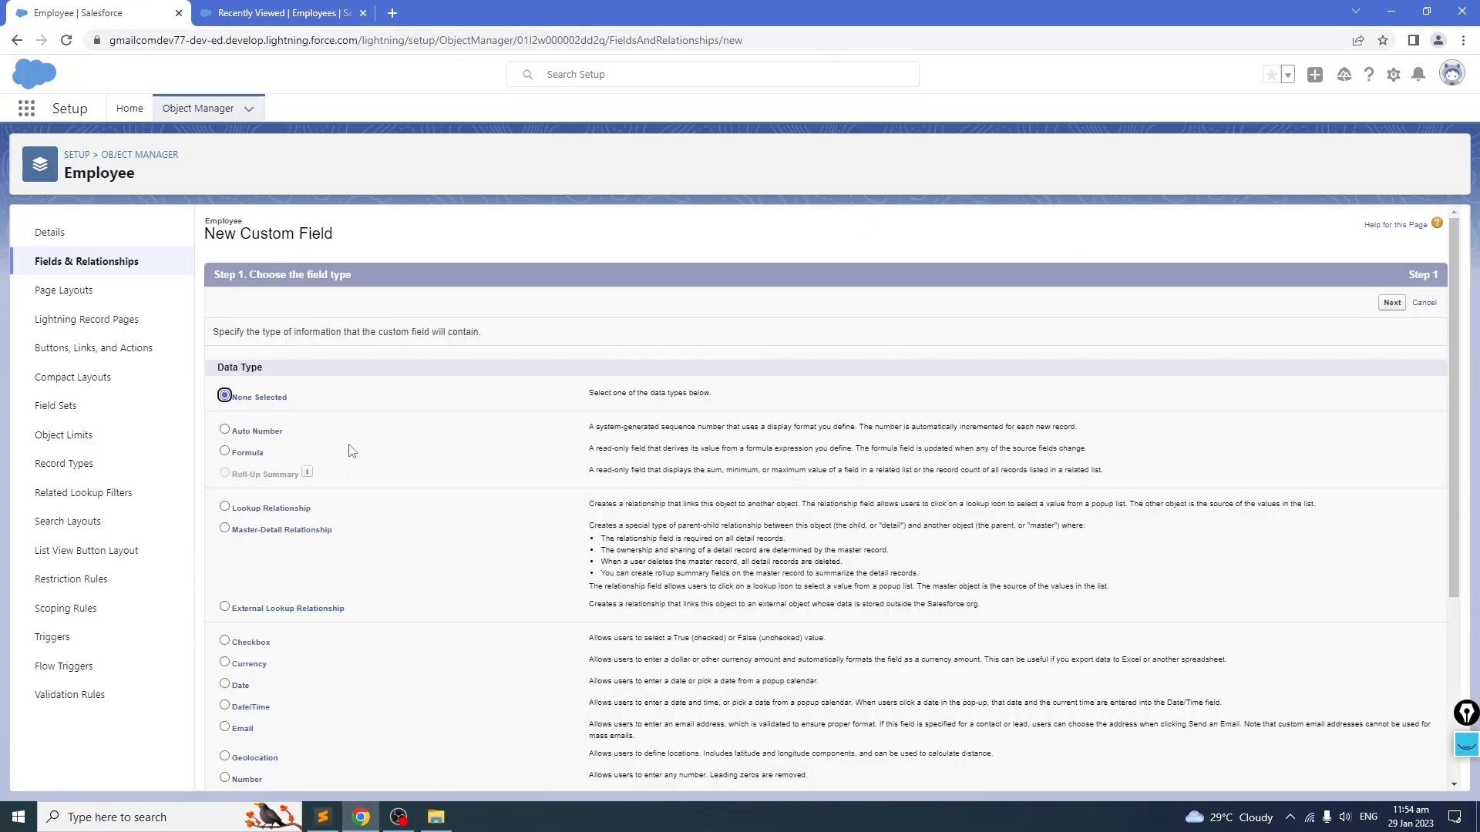
scroll(351, 446, down, 1)
scroll(350, 445, down, 2)
click(224, 632)
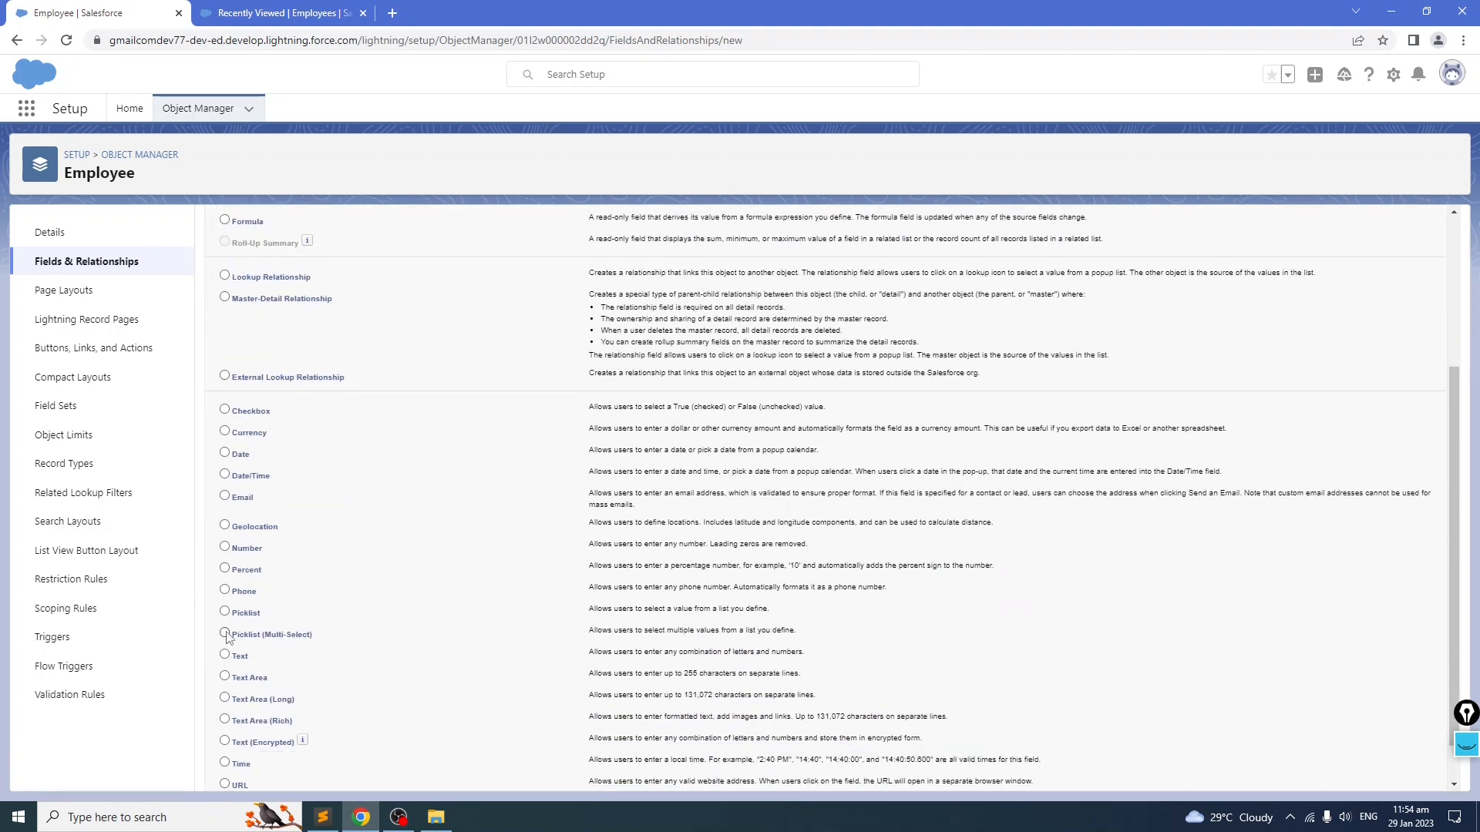
scroll(898, 614, up, 3)
click(1392, 302)
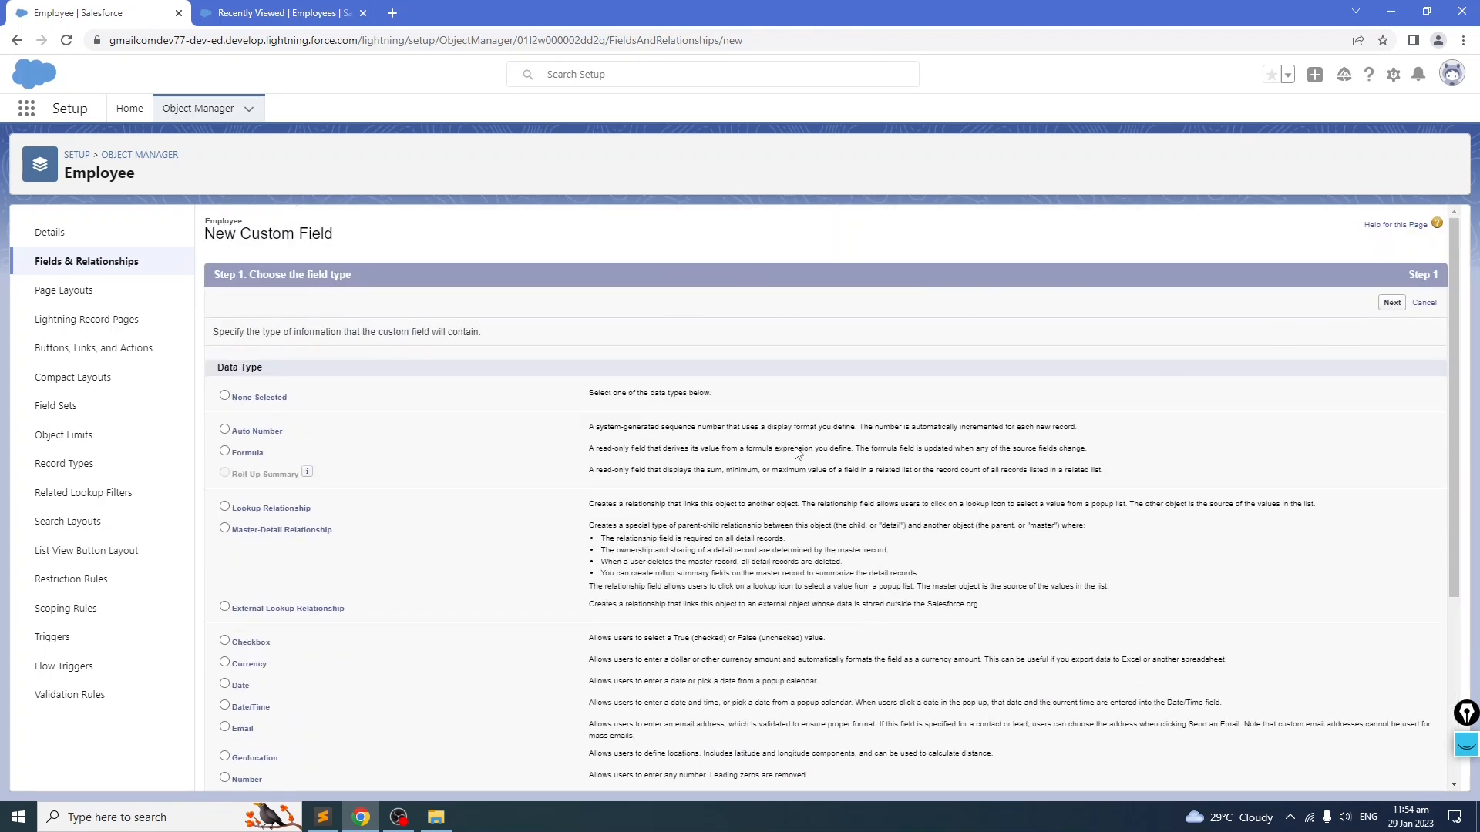
key(ctrl+v)
click(870, 418)
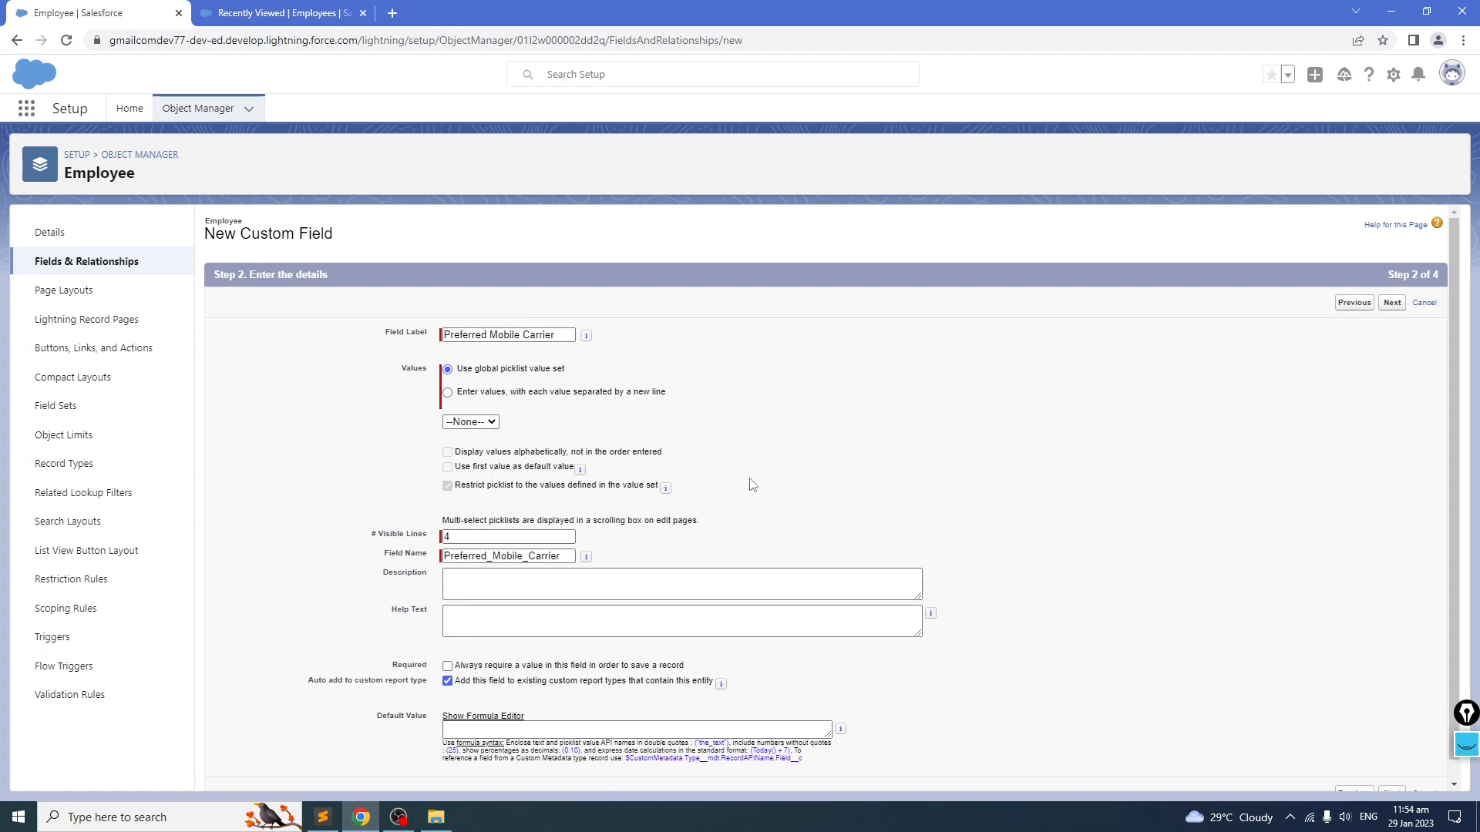
Step: Enter the picklist values Globe, Smart, TM, TNT, Dito and Sun one per line, and sort values alphabetically
click(447, 392)
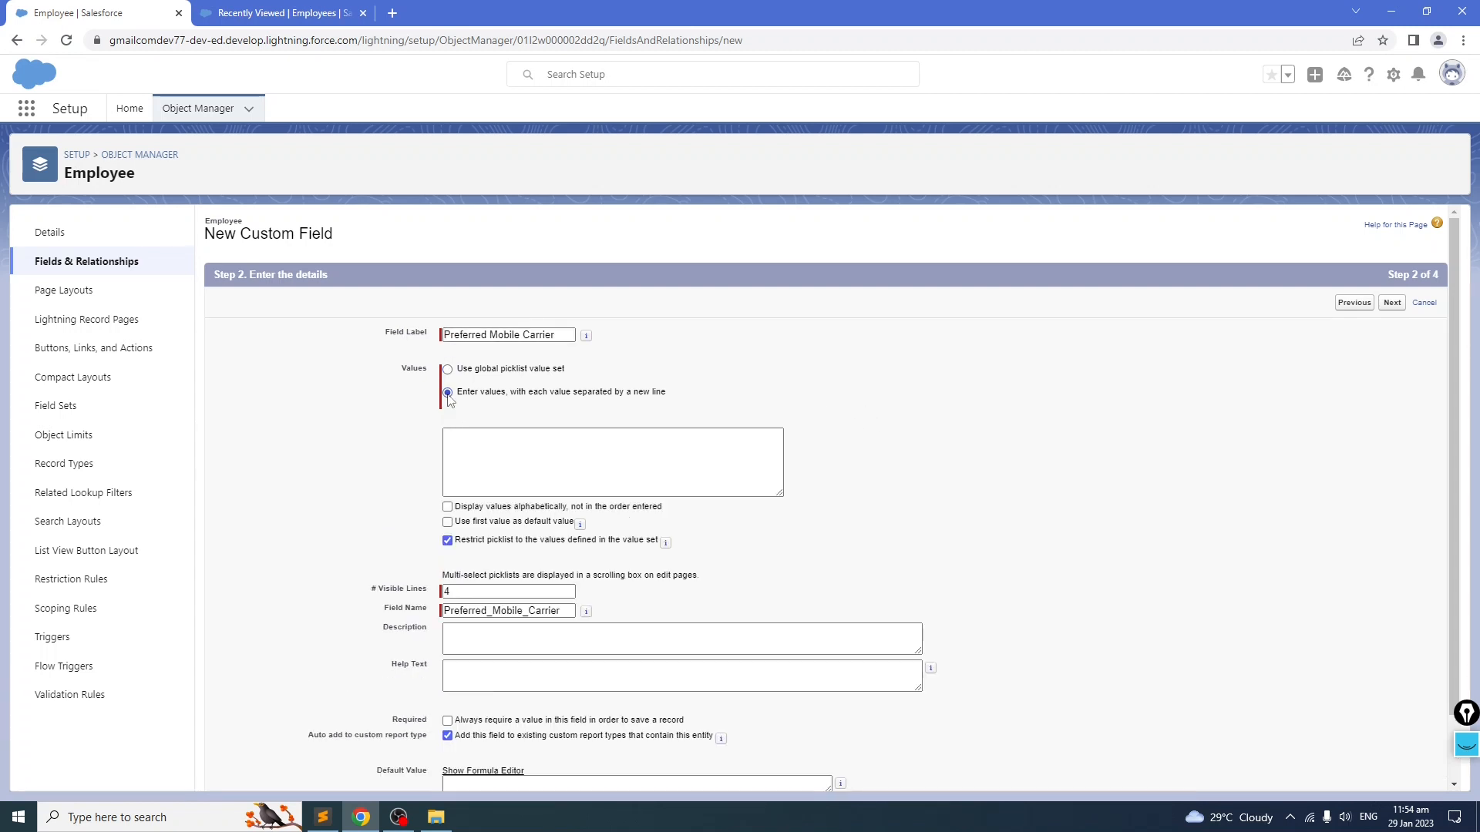
drag(458, 393, 733, 397)
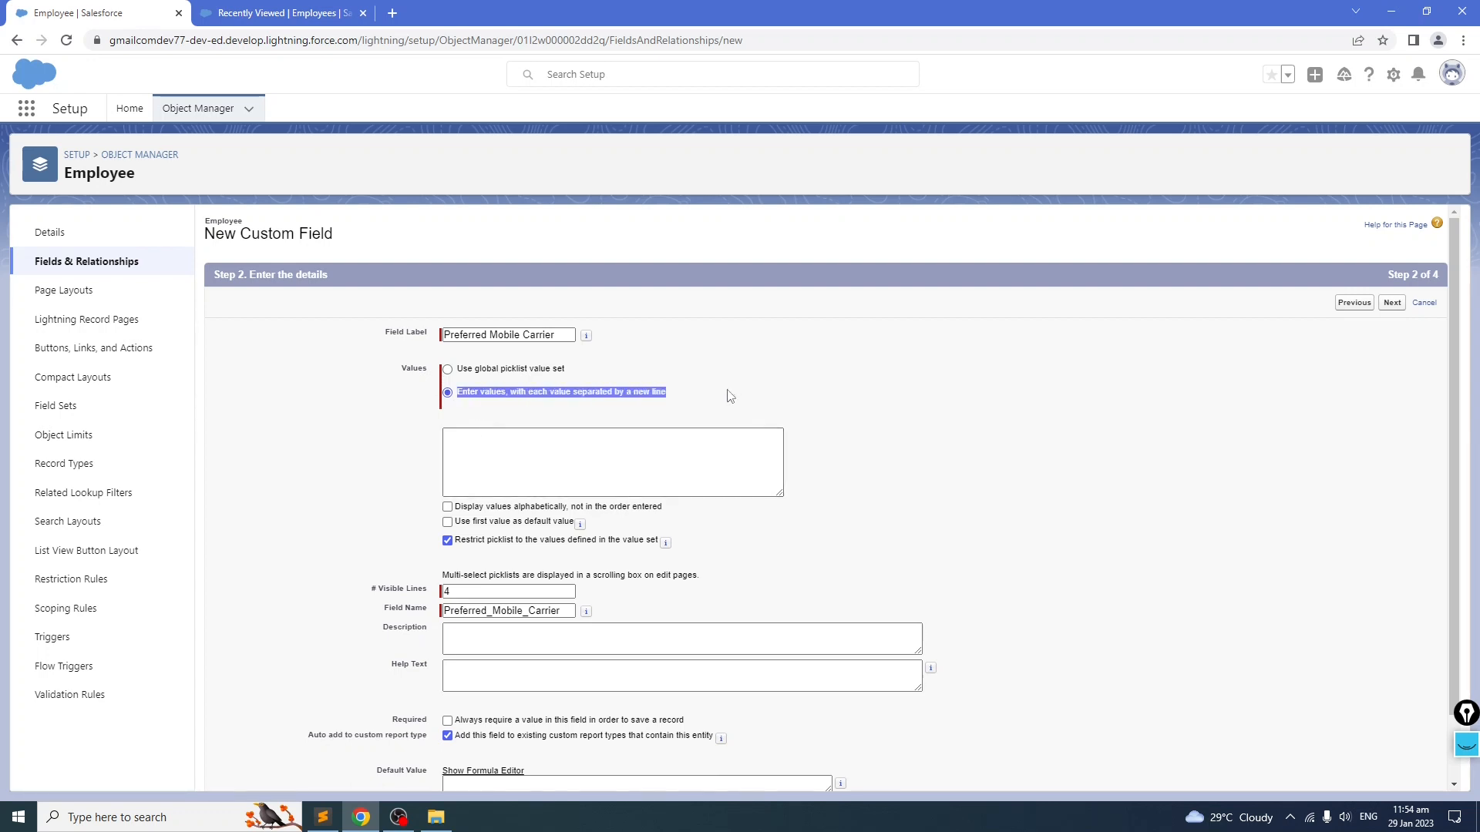
click(631, 456)
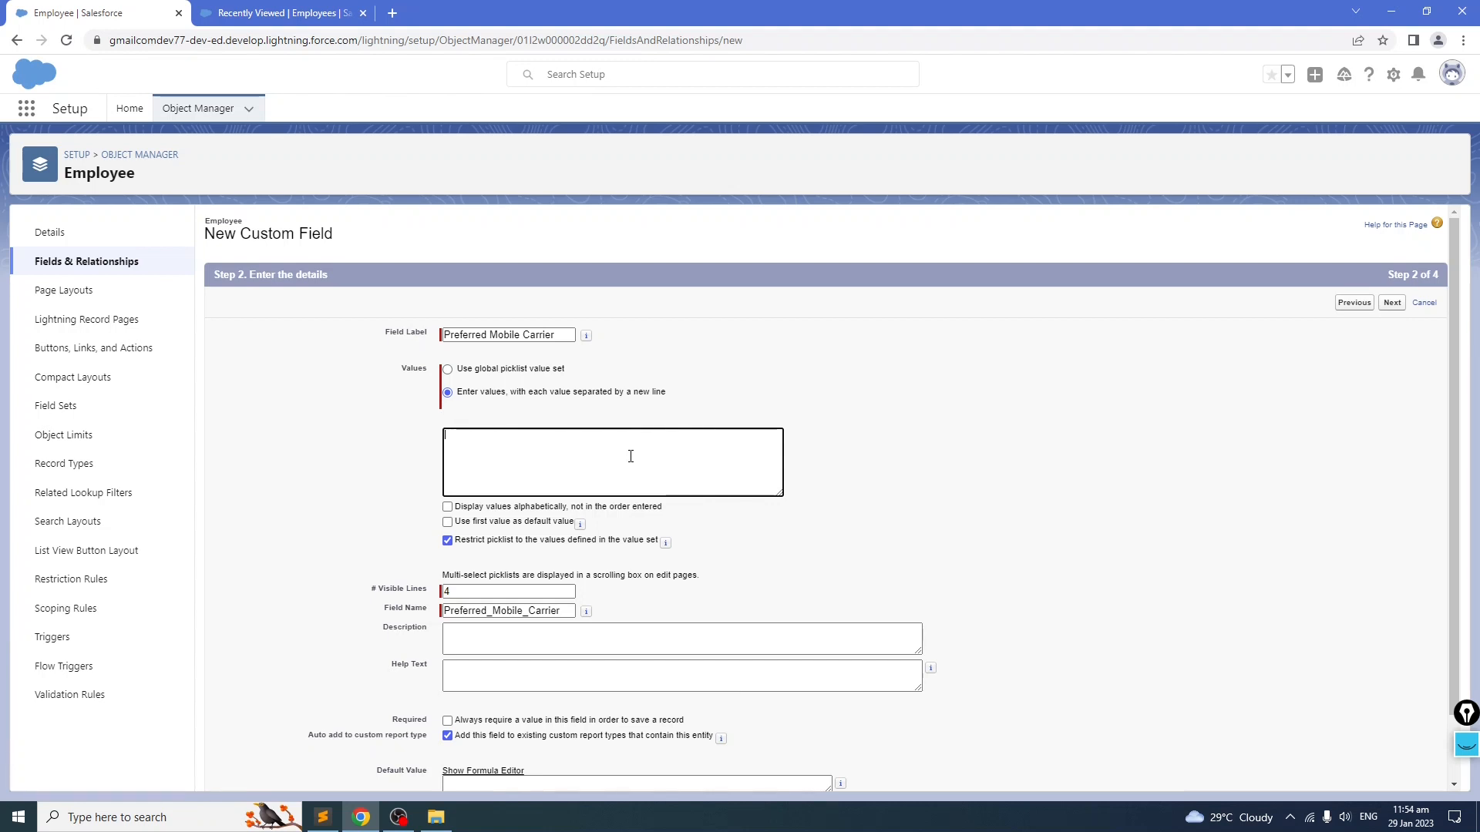
key(Return)
text(Ma)
text(TM)
key(Return)
text(Dito)
click(344, 471)
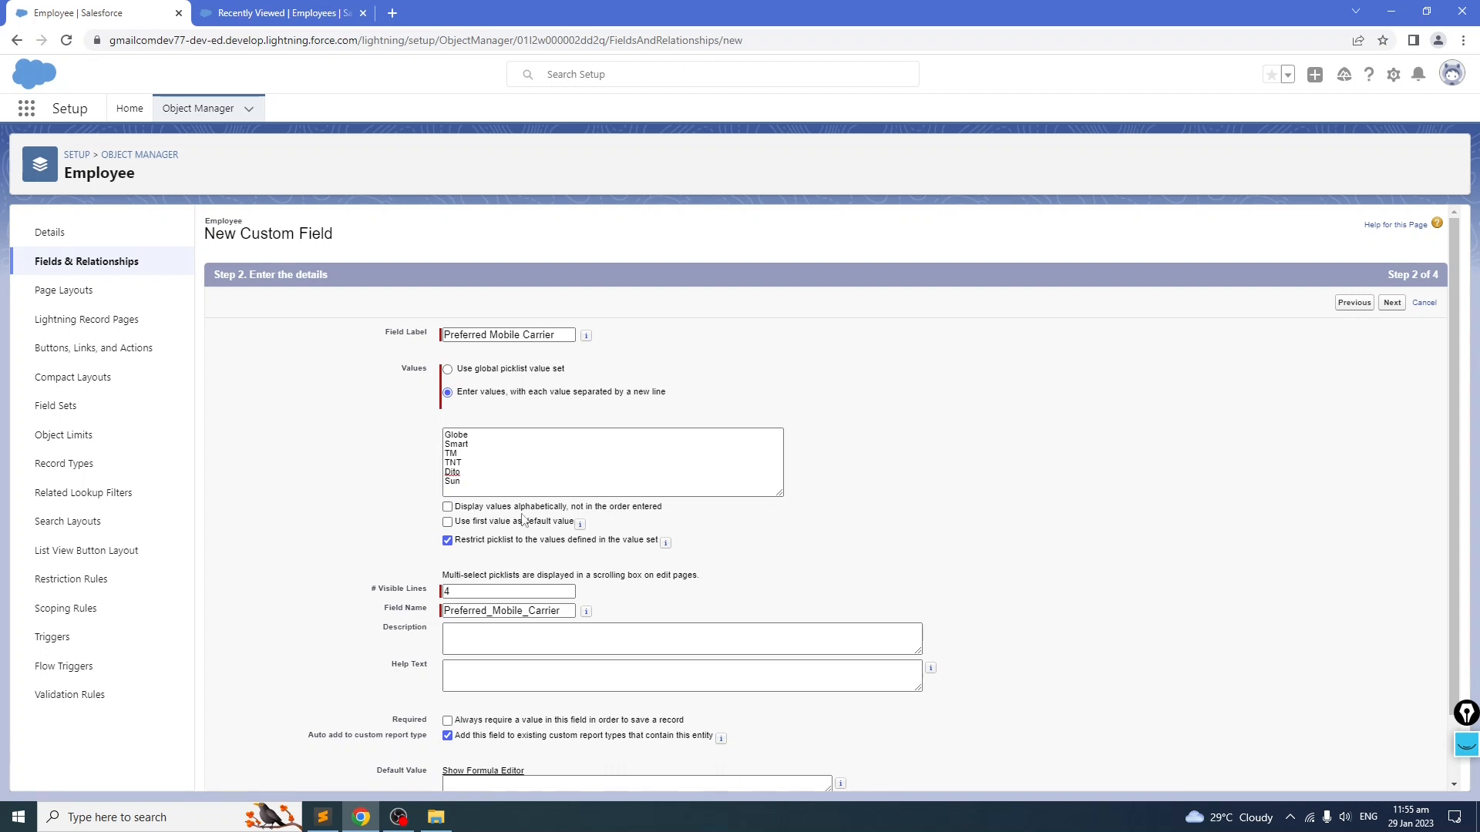
click(448, 507)
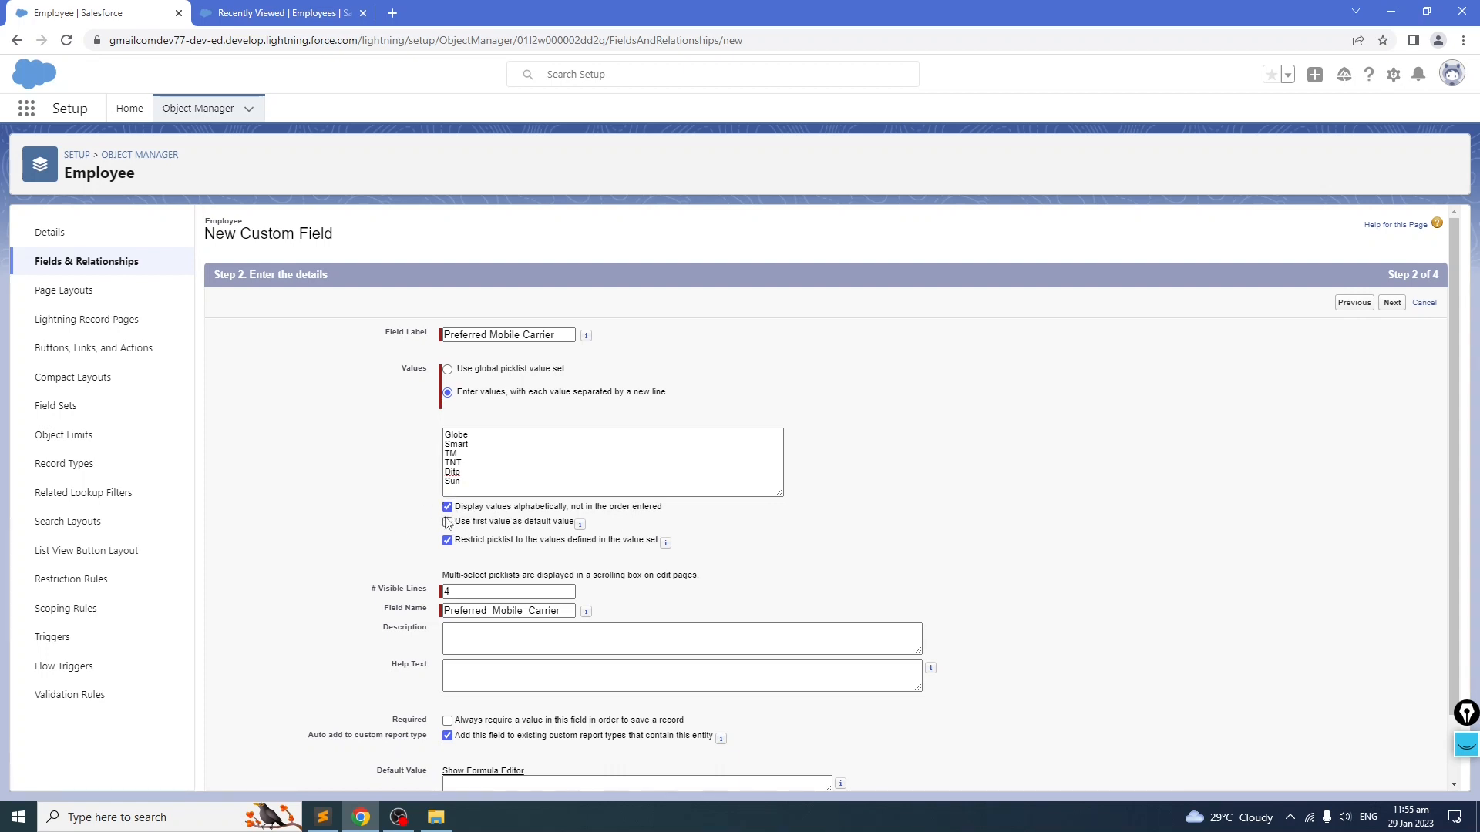
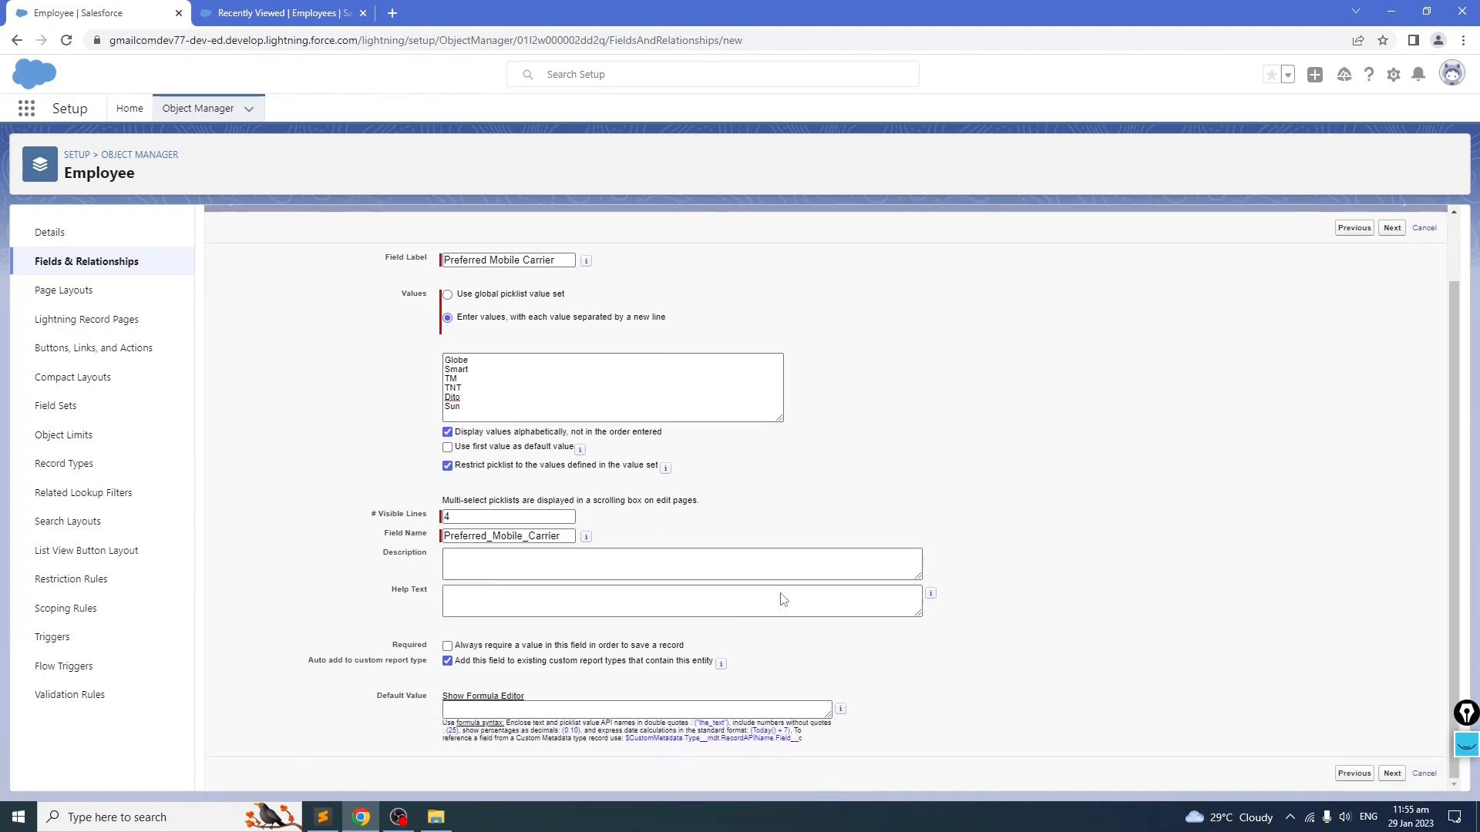
Step: Finish the Preferred Mobile Carrier field with default security settings and save it to the Employee Layout
click(1390, 304)
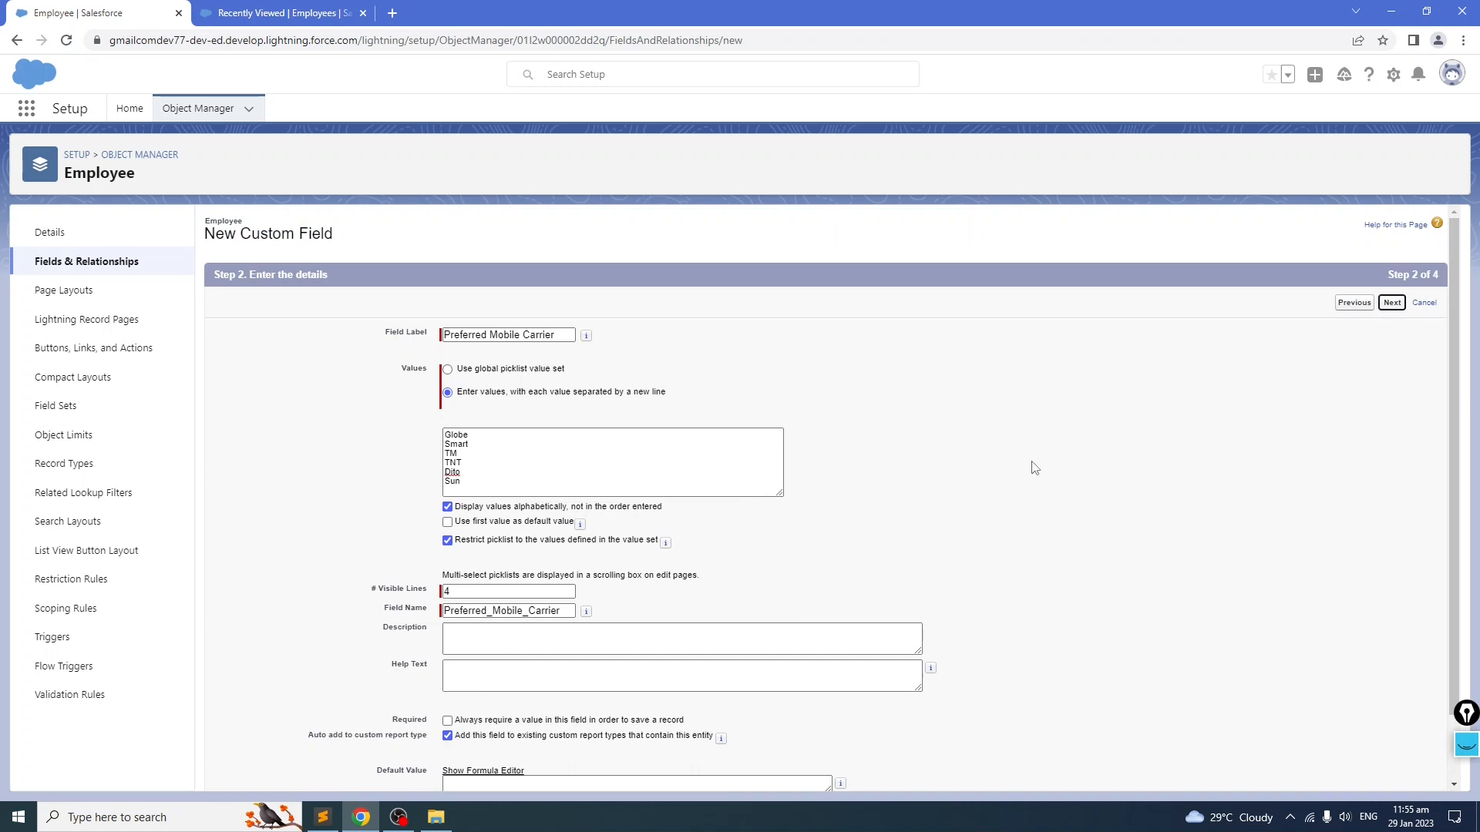
click(1392, 304)
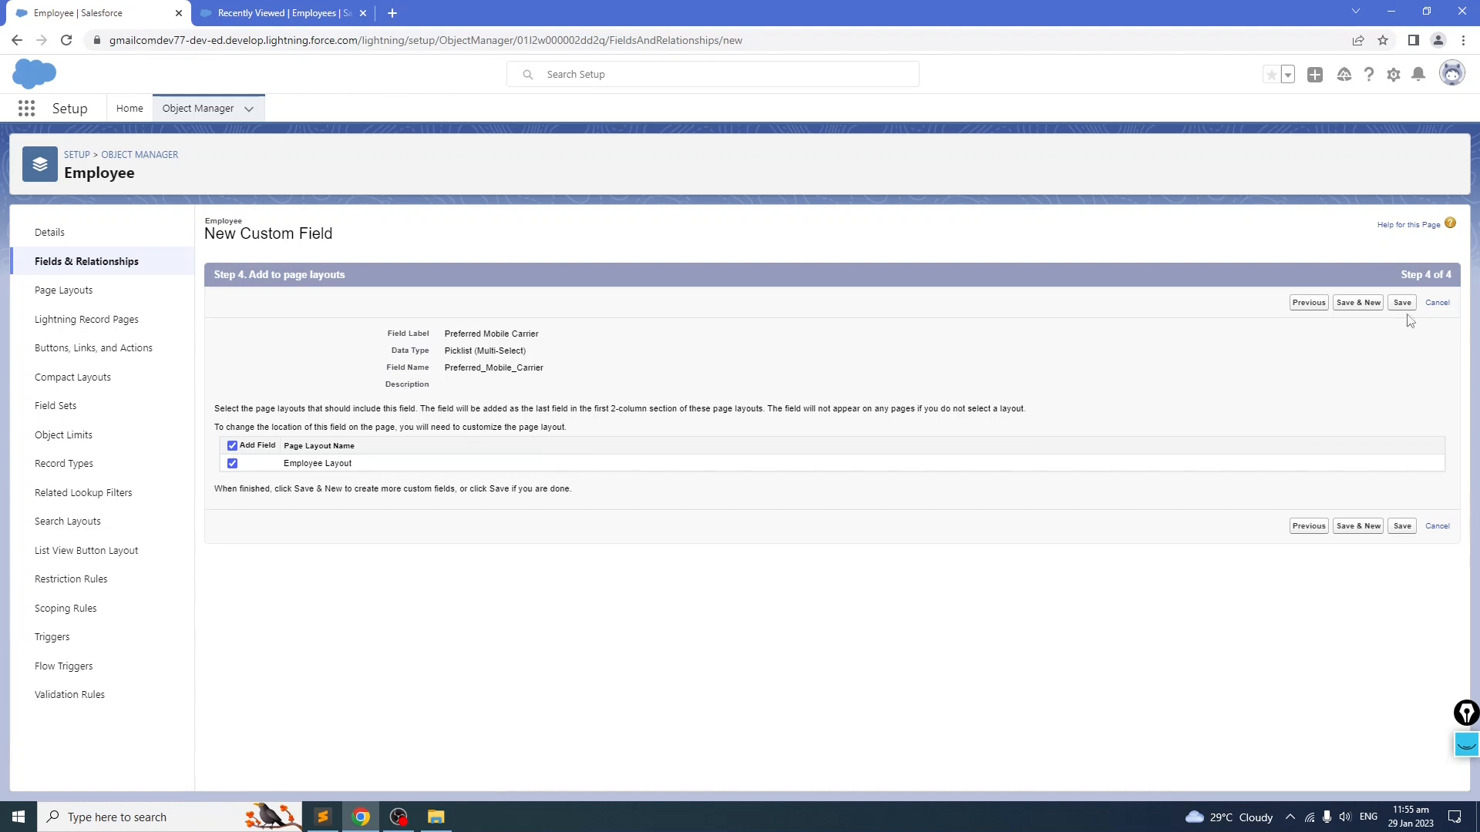
click(1379, 305)
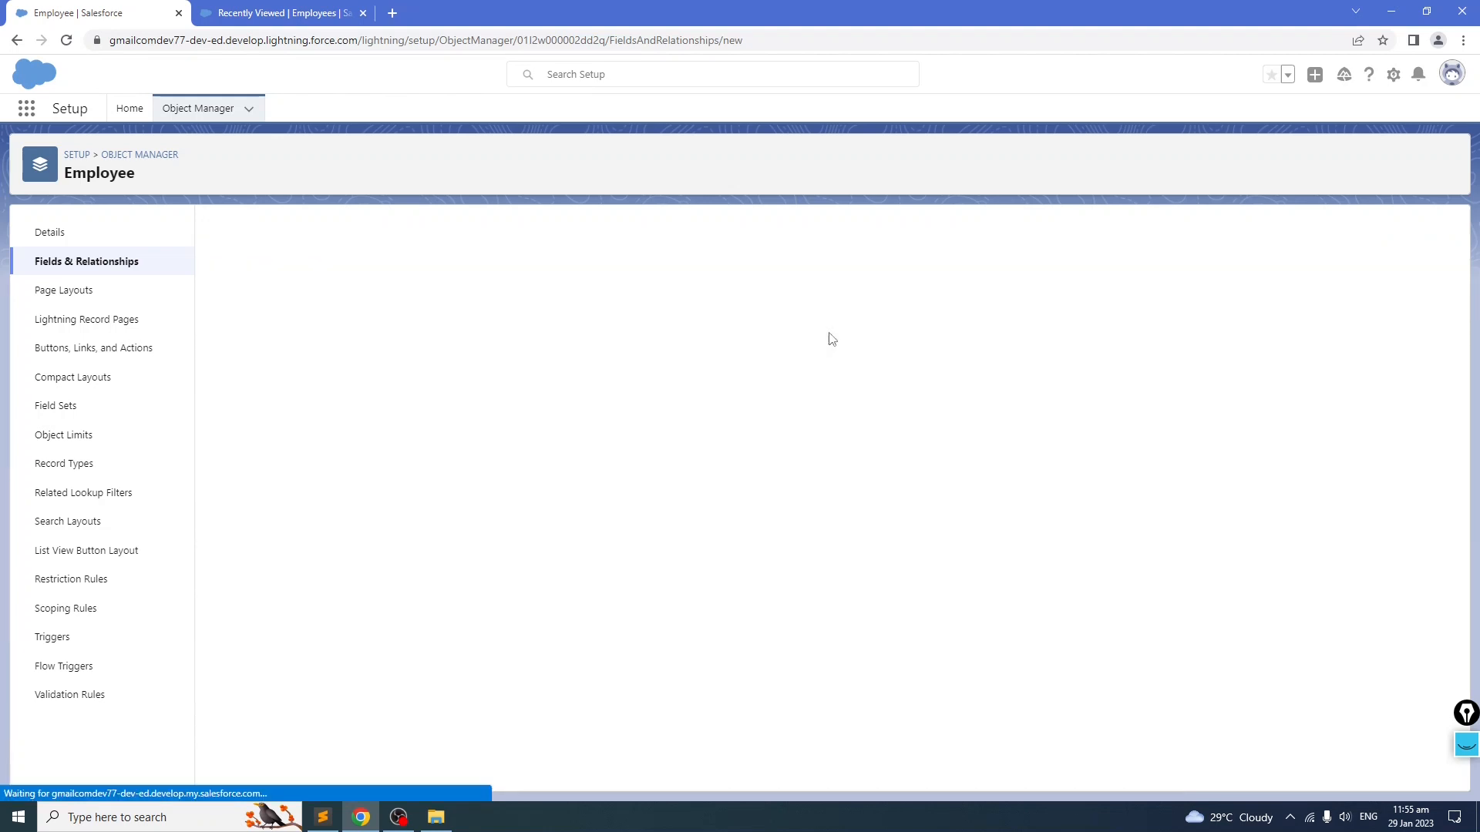
scroll(440, 522, down, 2)
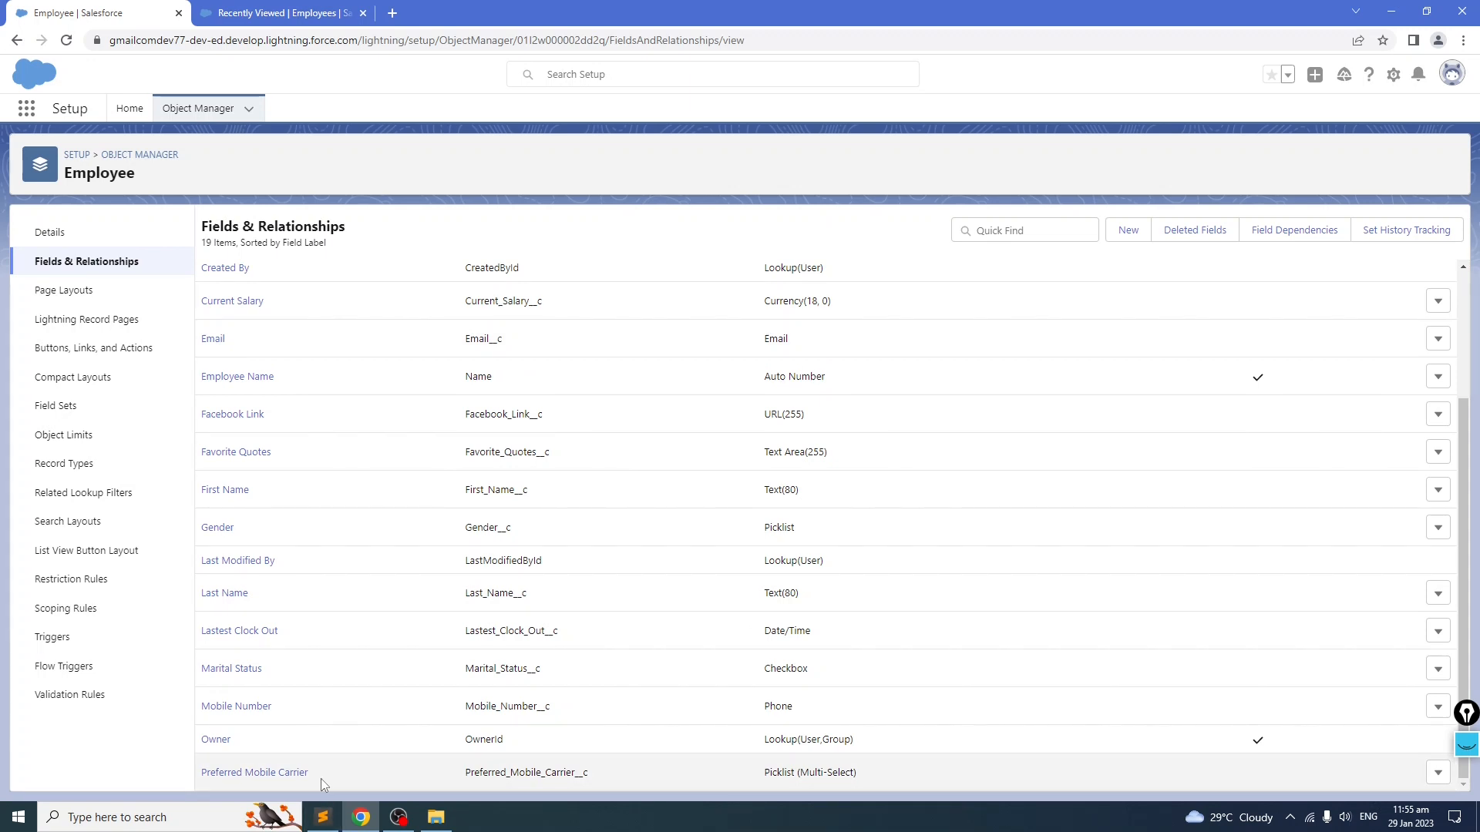
Step: Copy the Salary in USD label from the notes file
click(322, 817)
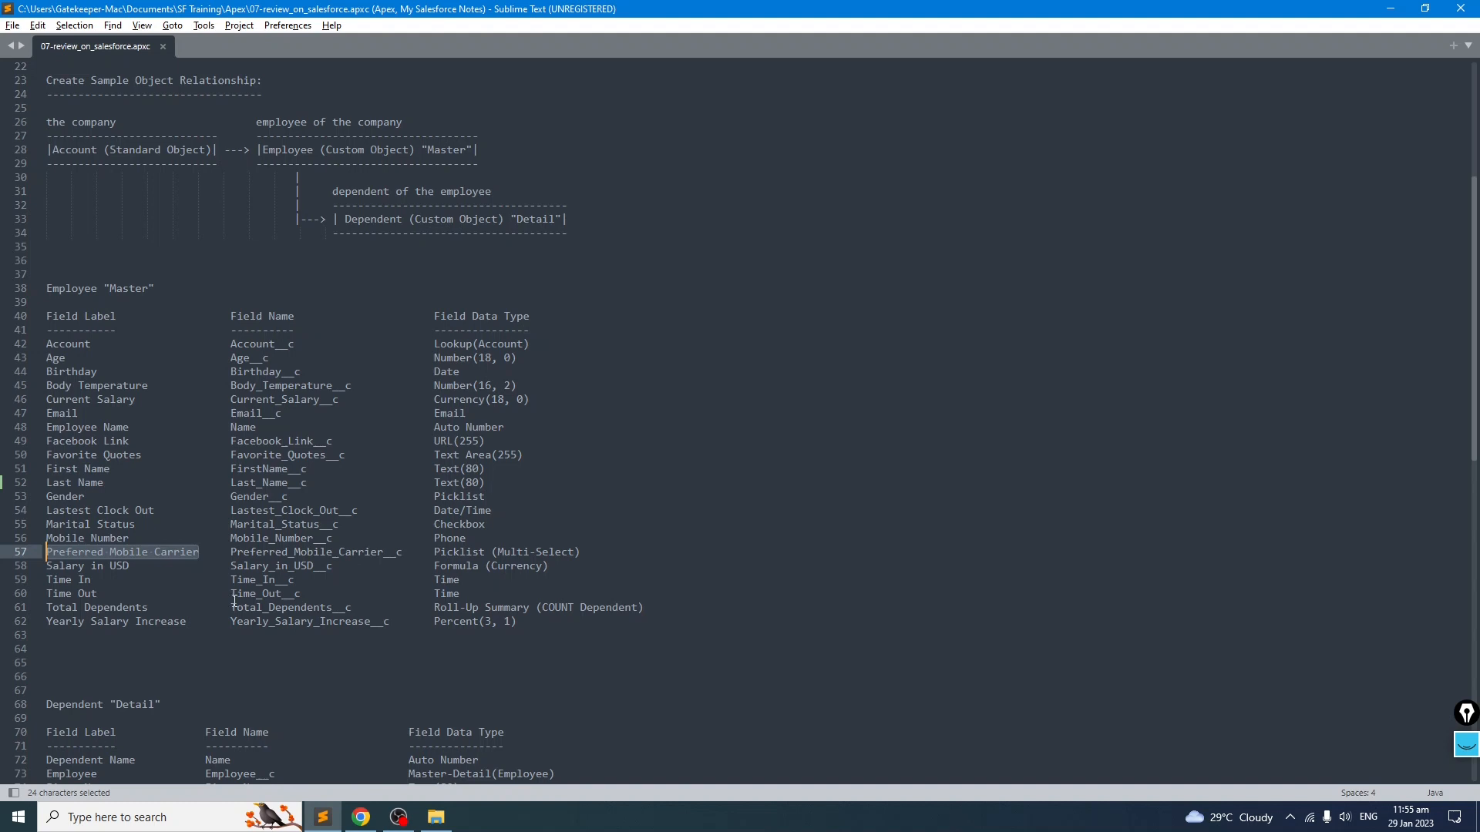
click(543, 589)
drag(140, 565, 46, 566)
key(ctrl+c)
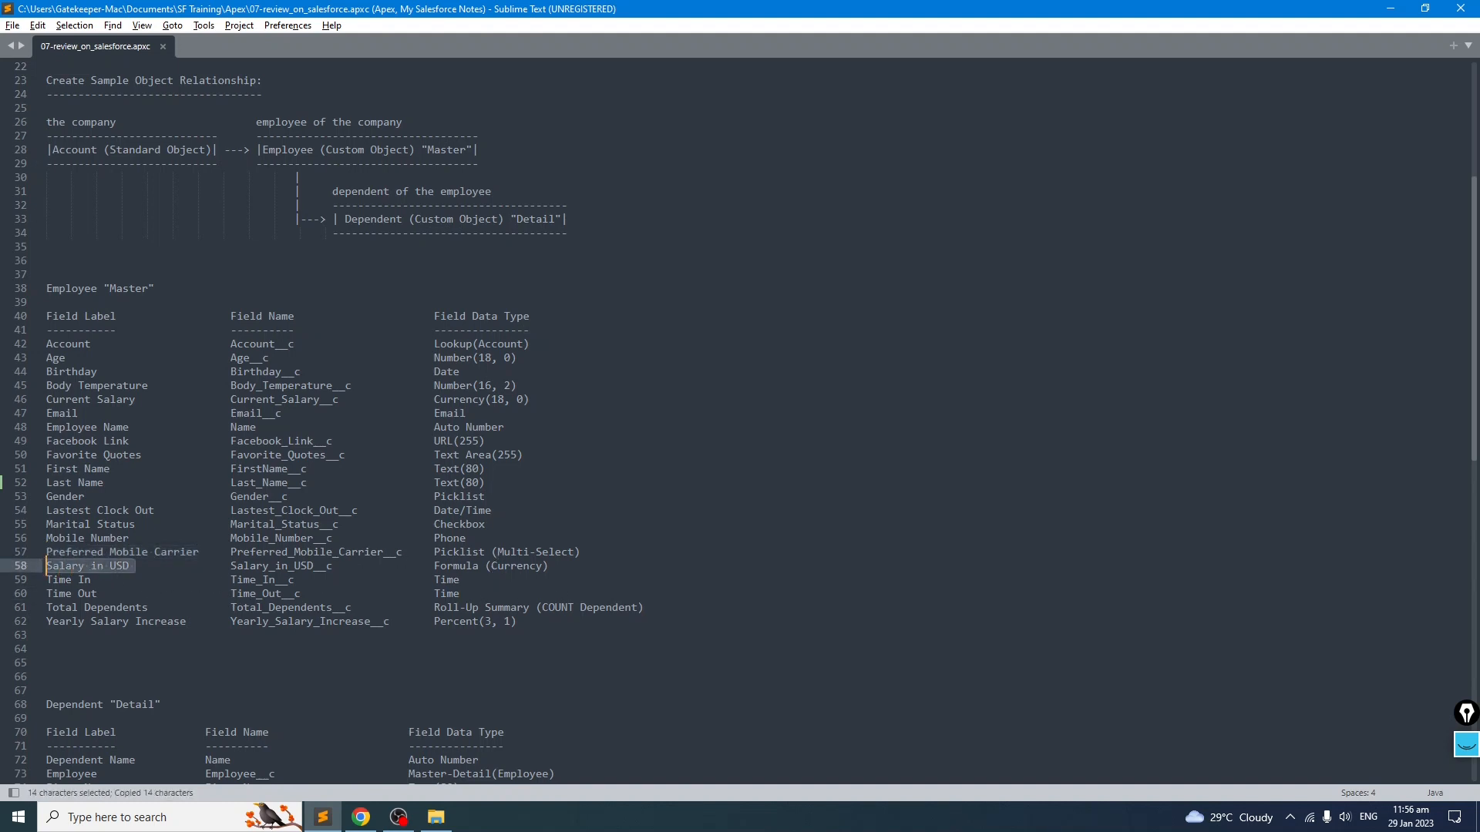
key(alt+Tab)
key(alt+Tab)
key(alt+Tab)
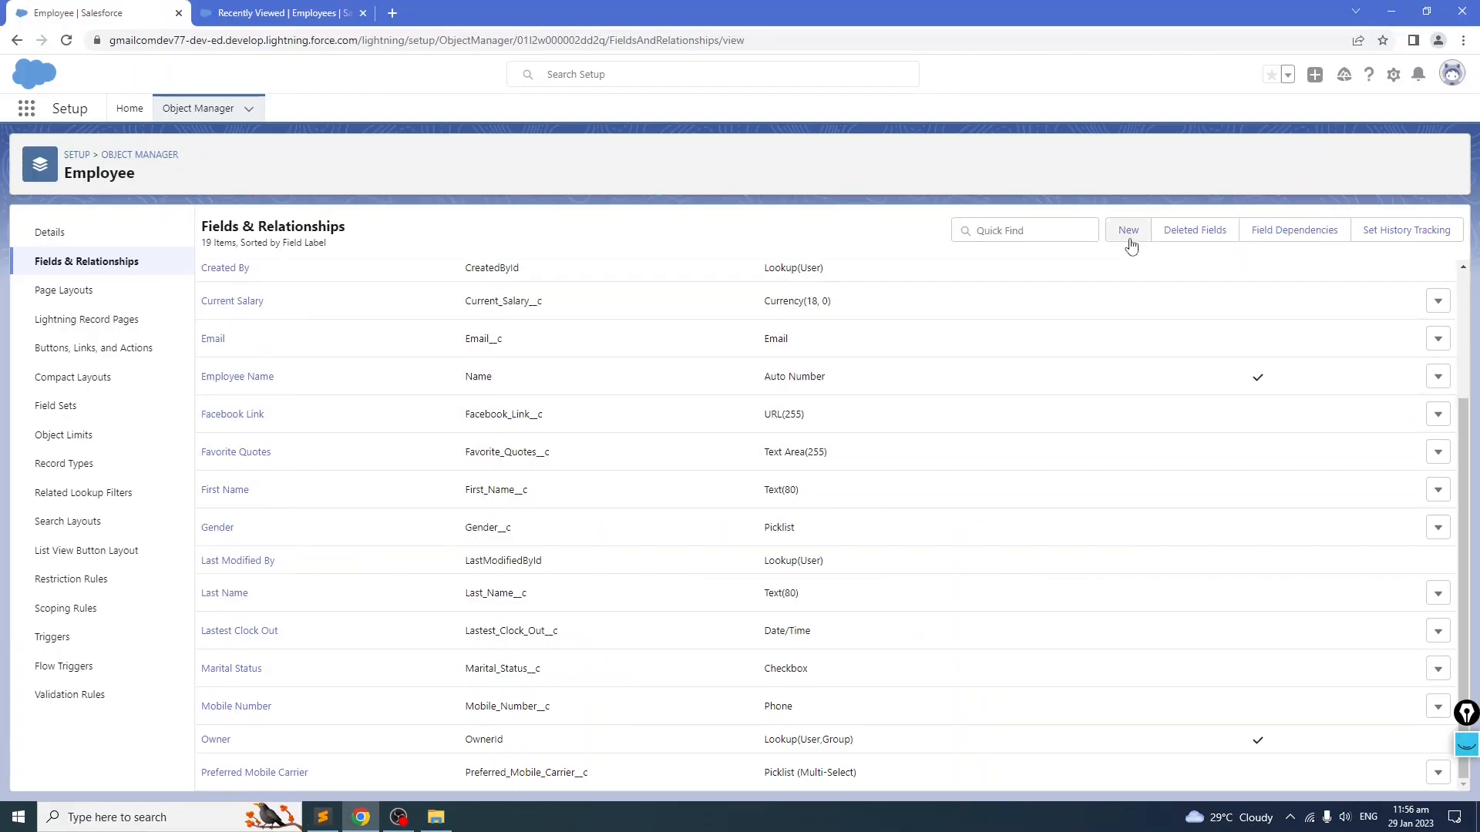
Step: Start a new Formula custom field labelled Salary in USD with a Currency return type
click(1129, 231)
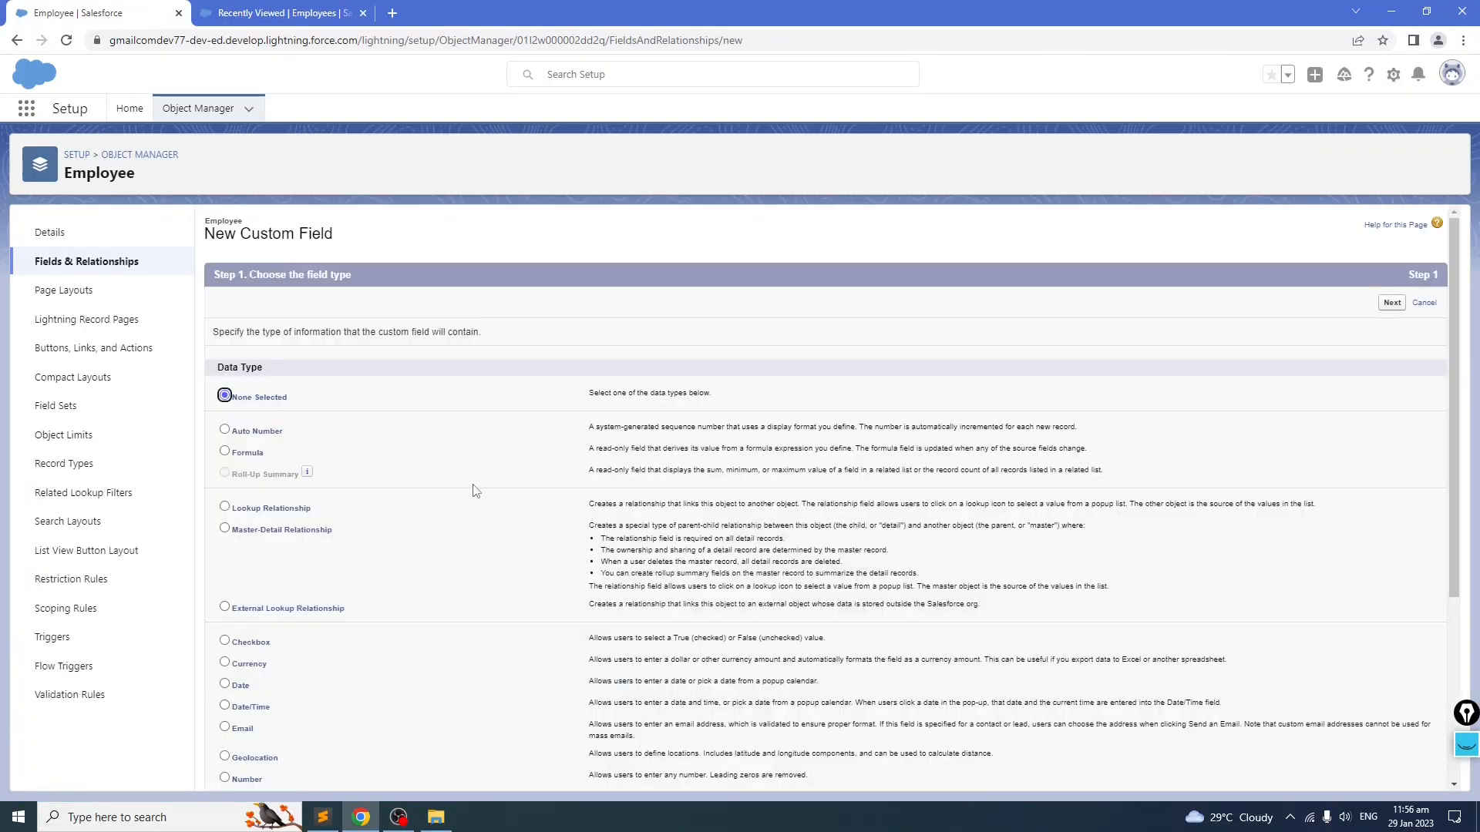
scroll(475, 491, down, 3)
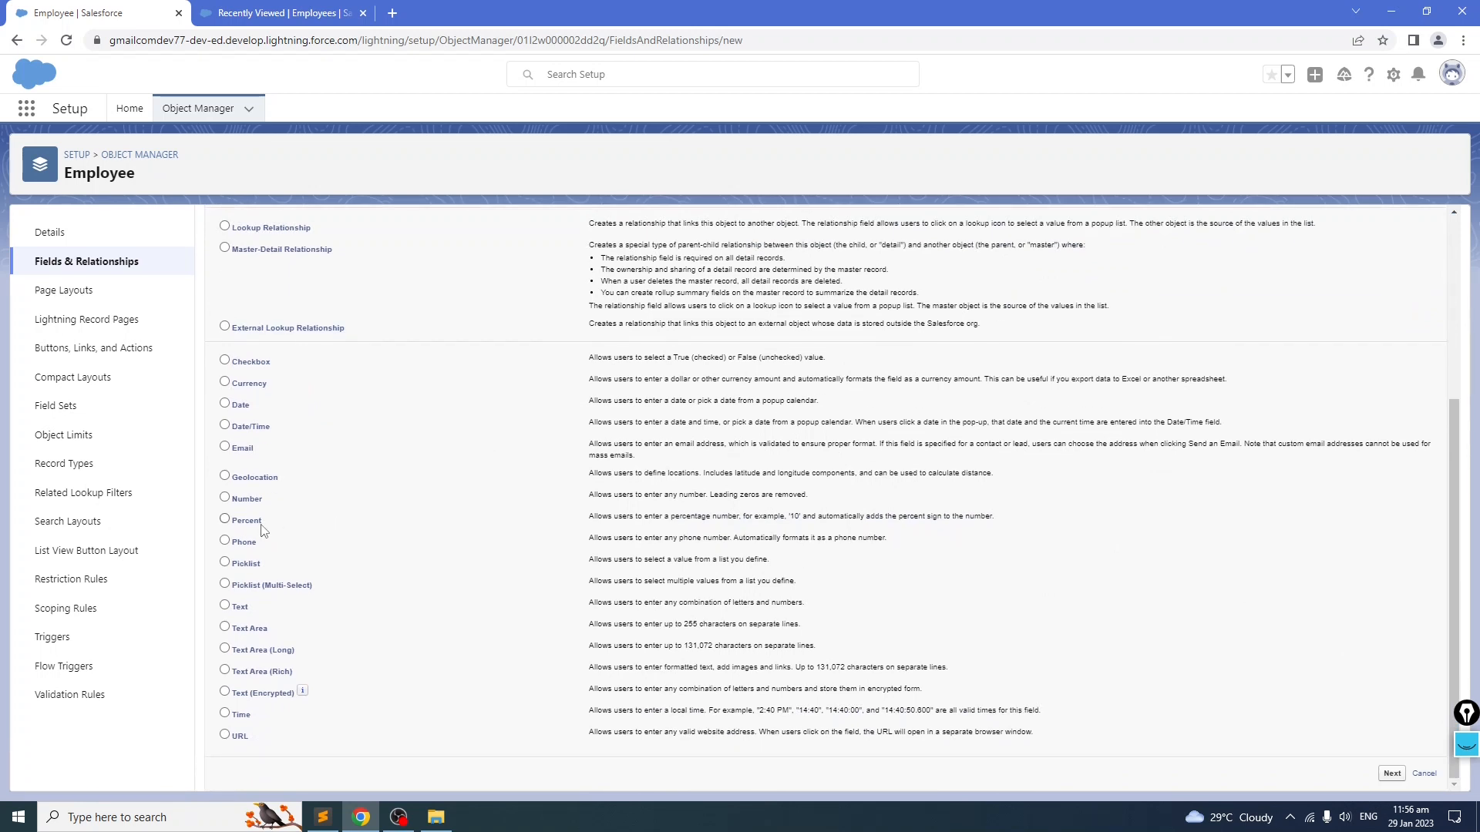
scroll(262, 531, up, 3)
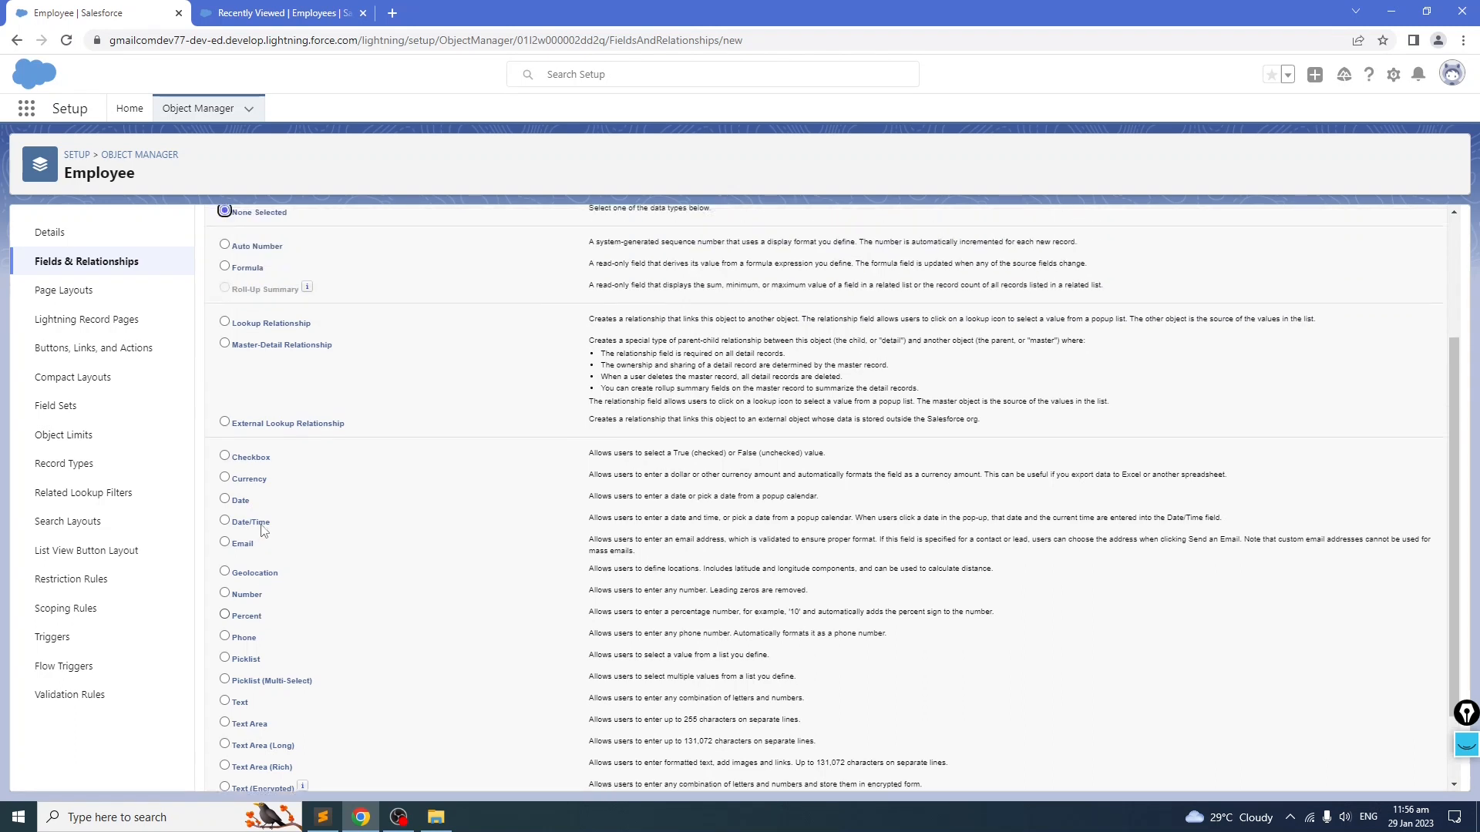
click(224, 401)
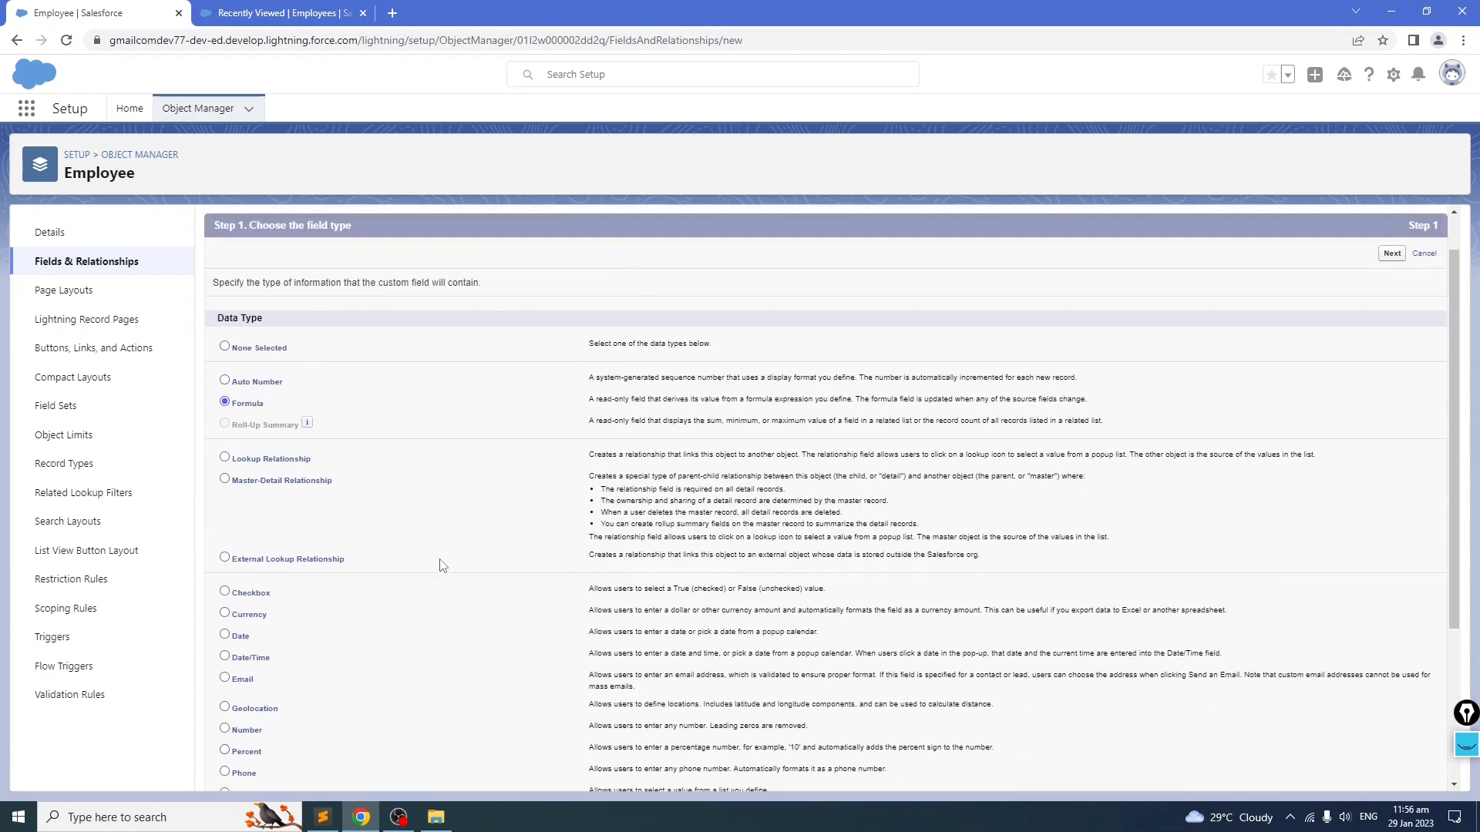
scroll(1383, 355, up, 1)
click(1400, 304)
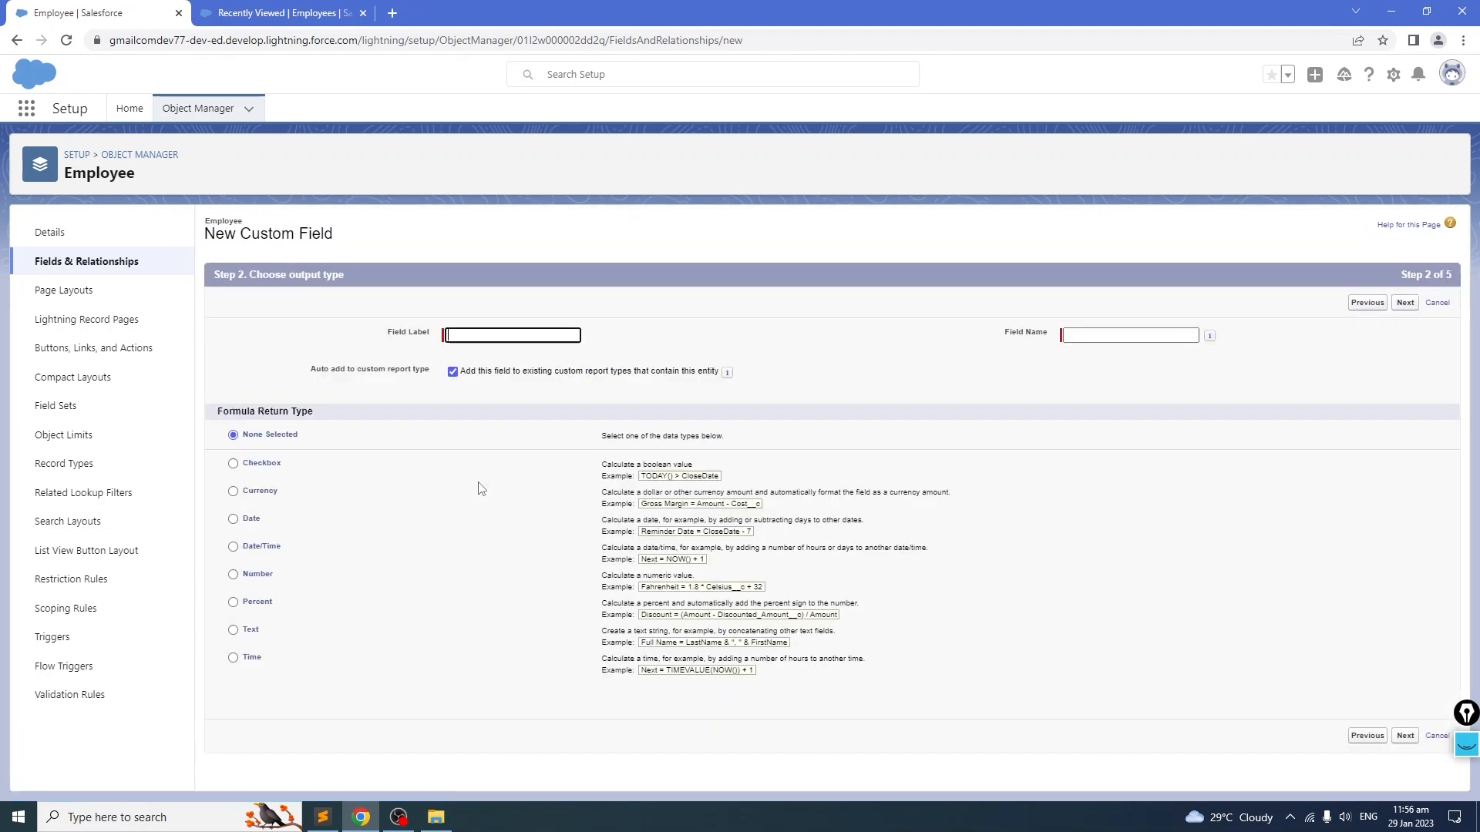
key(ctrl+v)
click(886, 360)
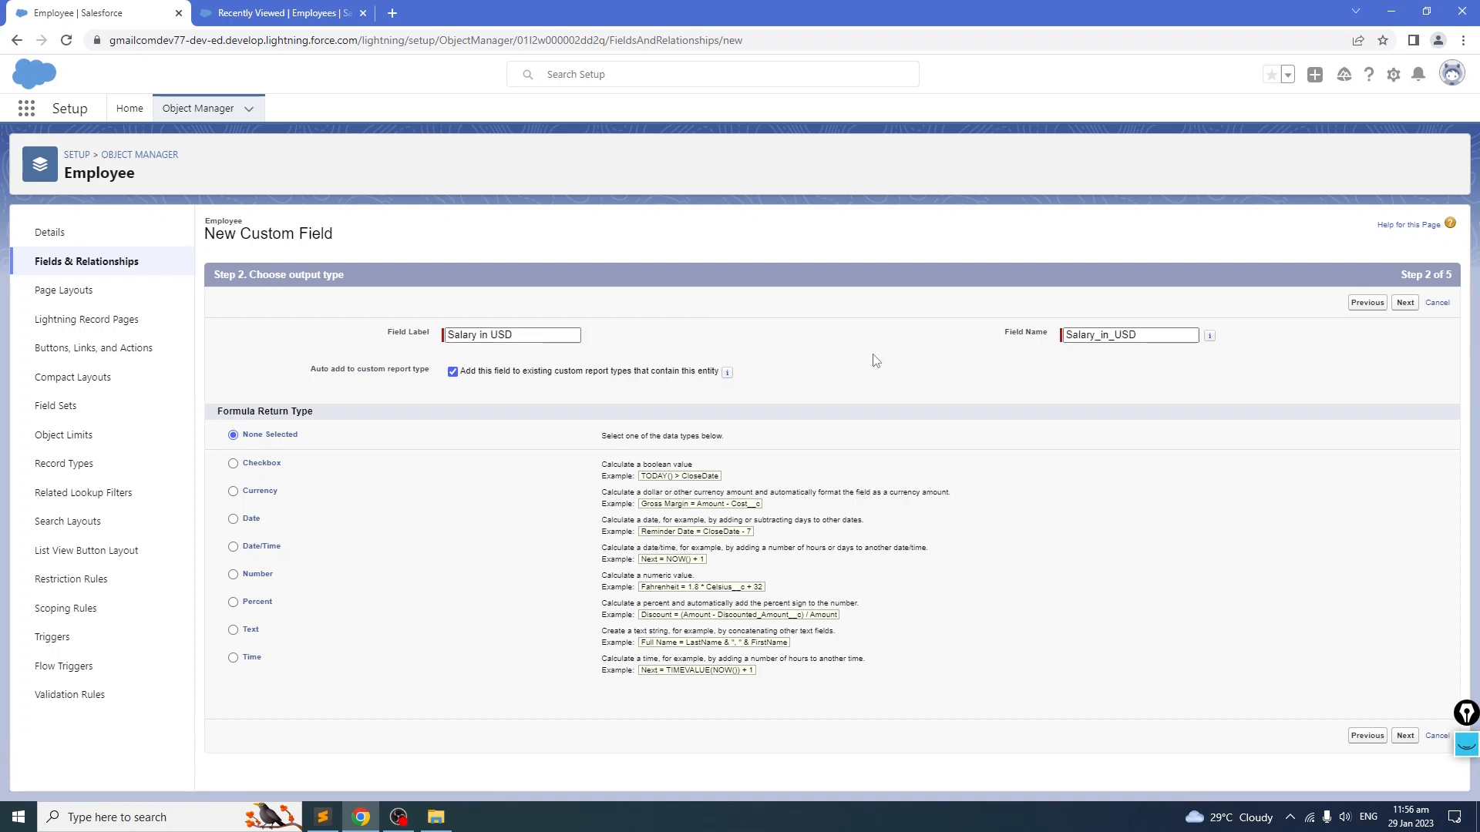
click(234, 492)
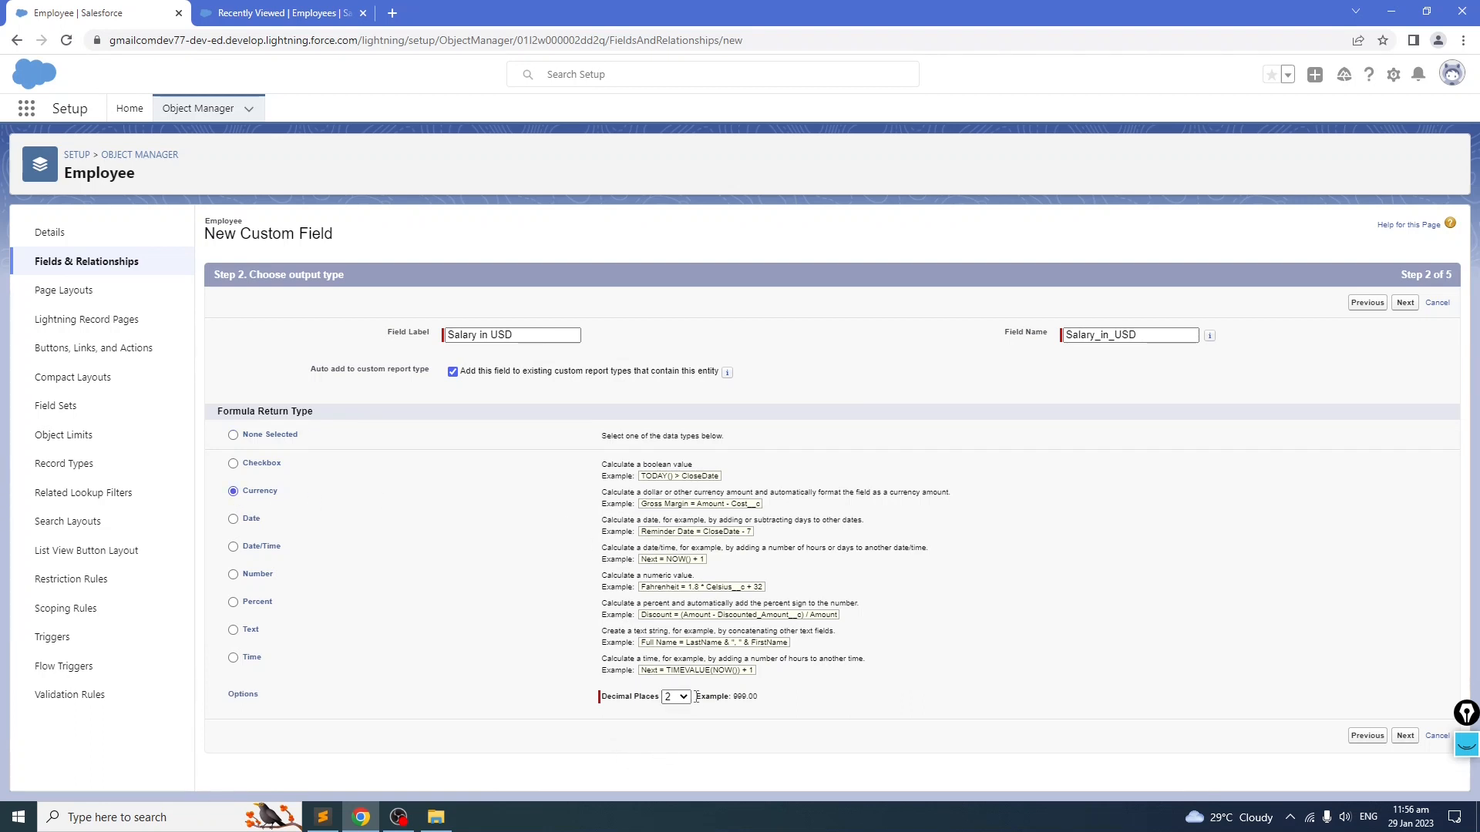
click(1405, 303)
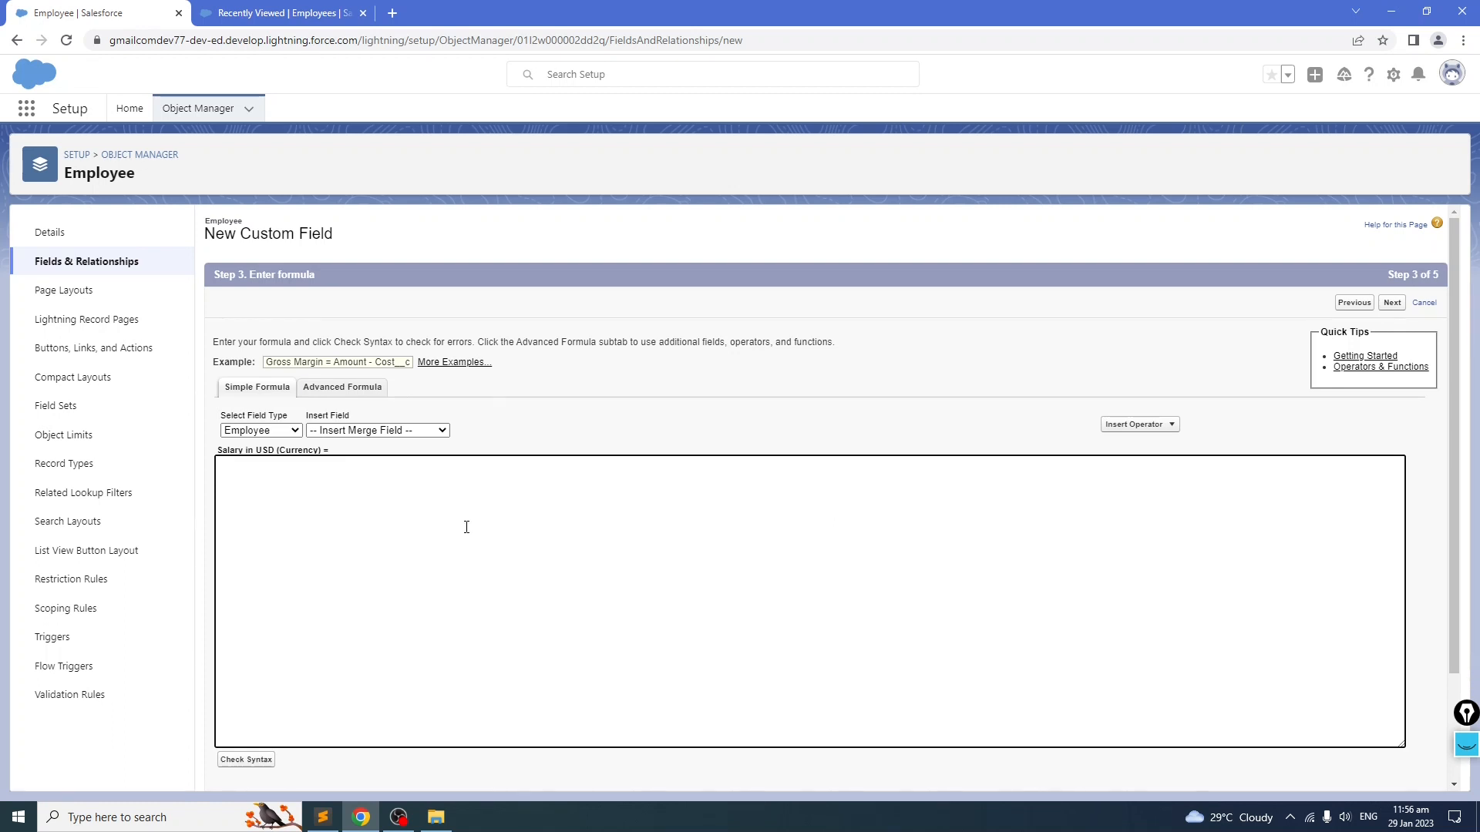
Step: Begin the formula by inserting the Current Salary merge field followed by a multiplication operator
click(345, 390)
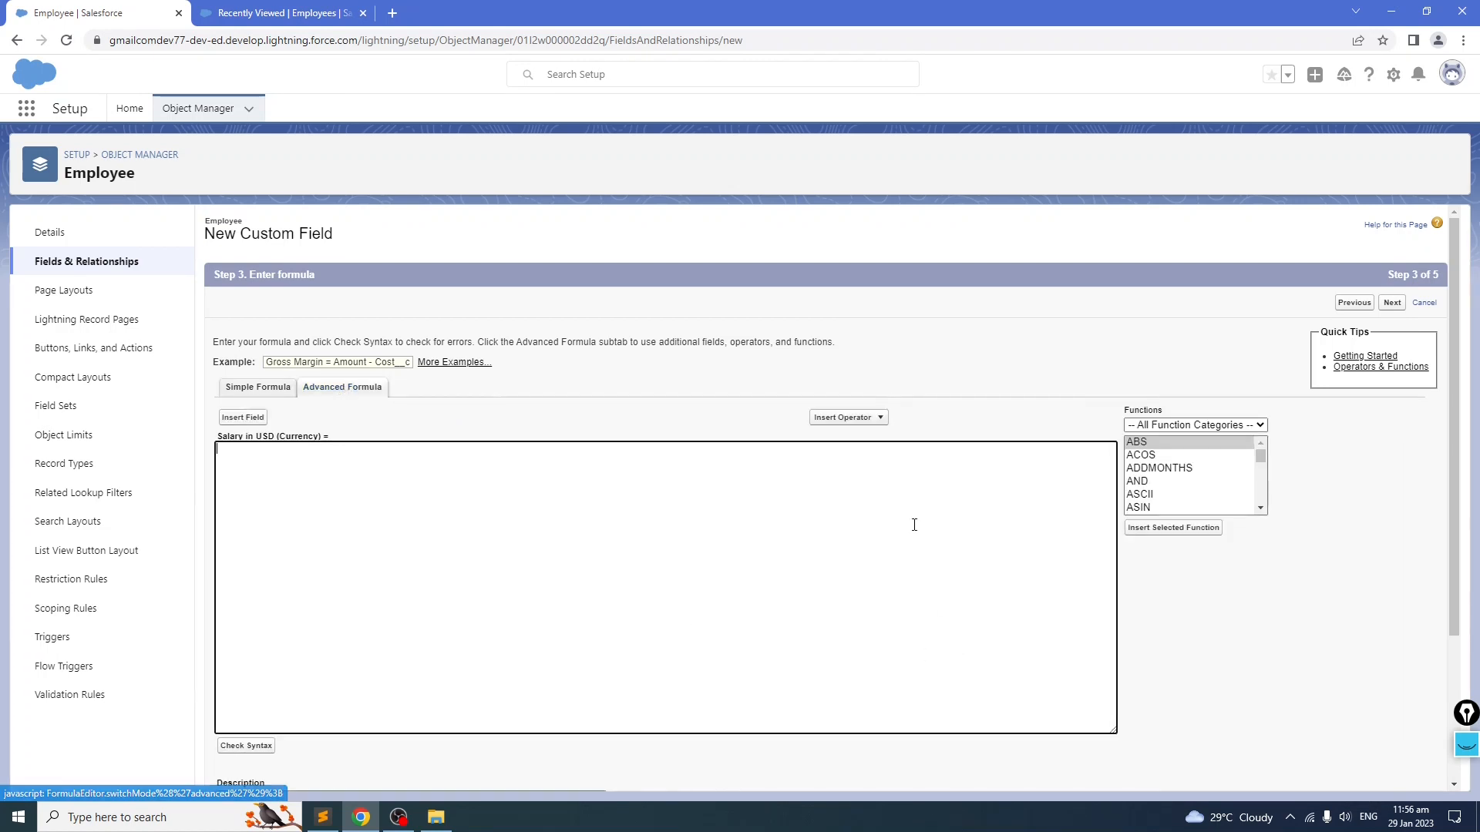
click(259, 389)
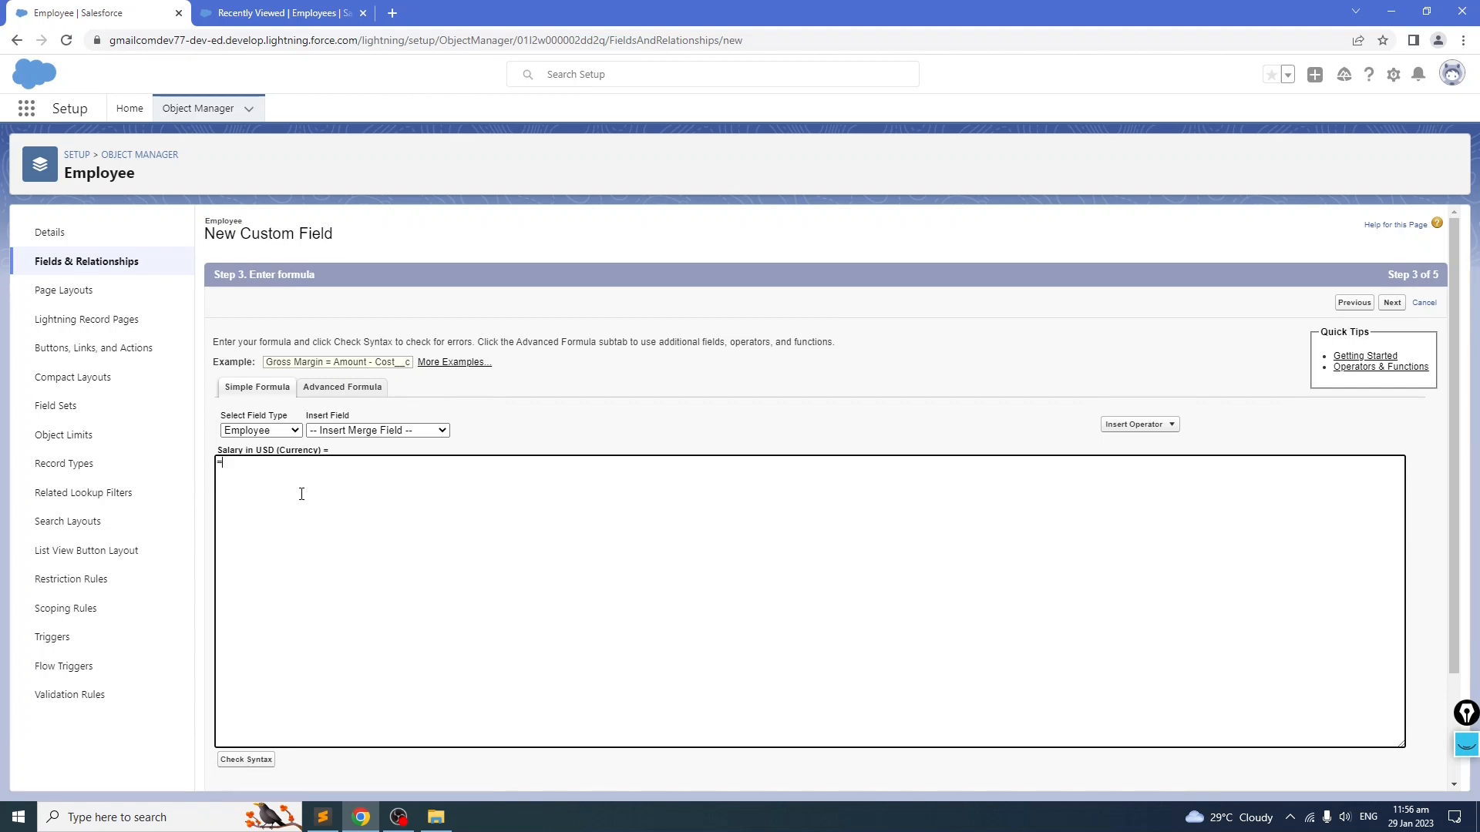
click(407, 431)
click(403, 483)
text(*)
Step: Search the web in a new tab for the USD to PHP exchange rate and select the rate value
click(392, 14)
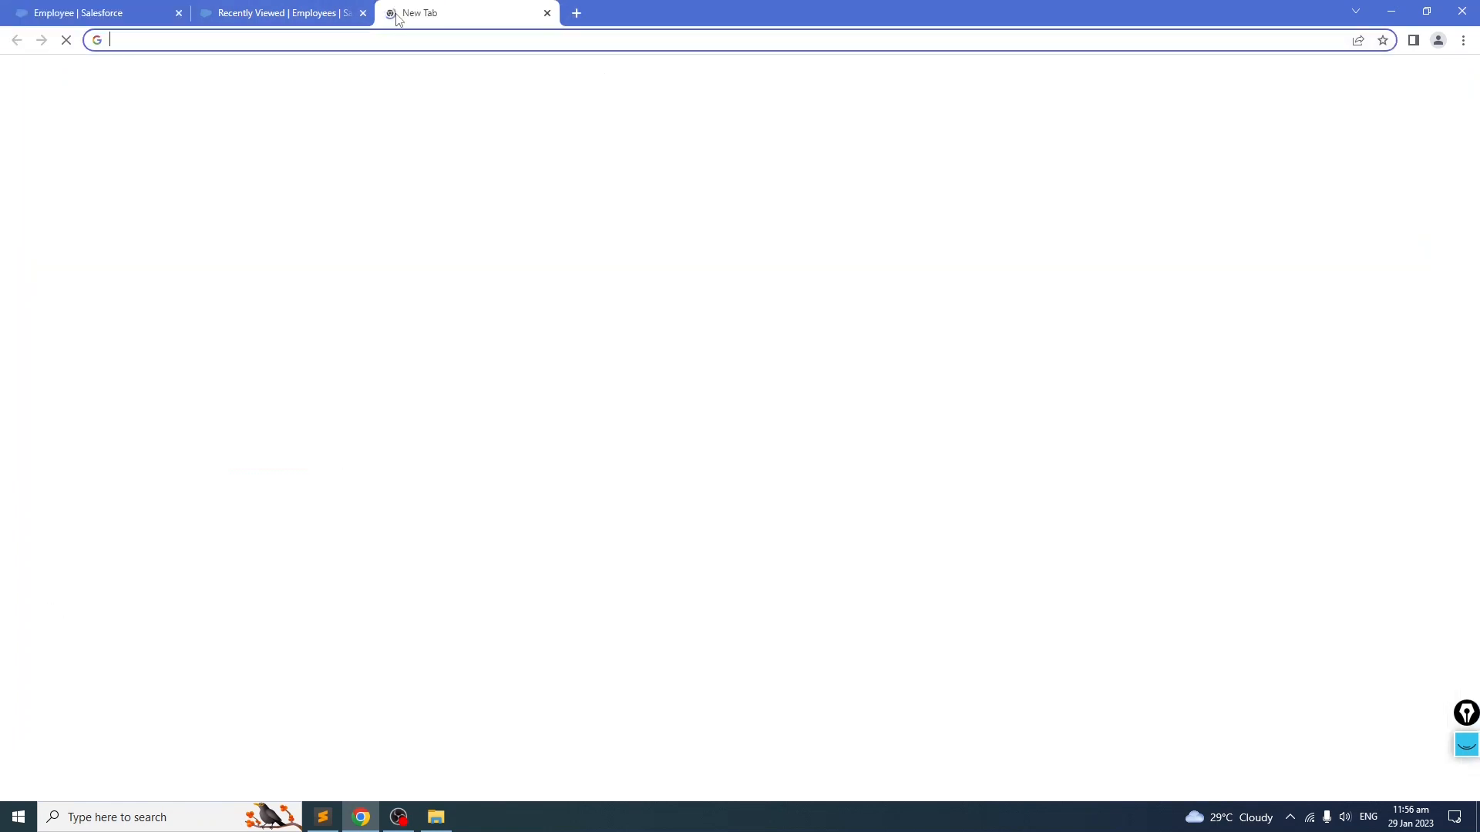
text(USP)
key(BackSpace)
key(BackSpace)
text(D)
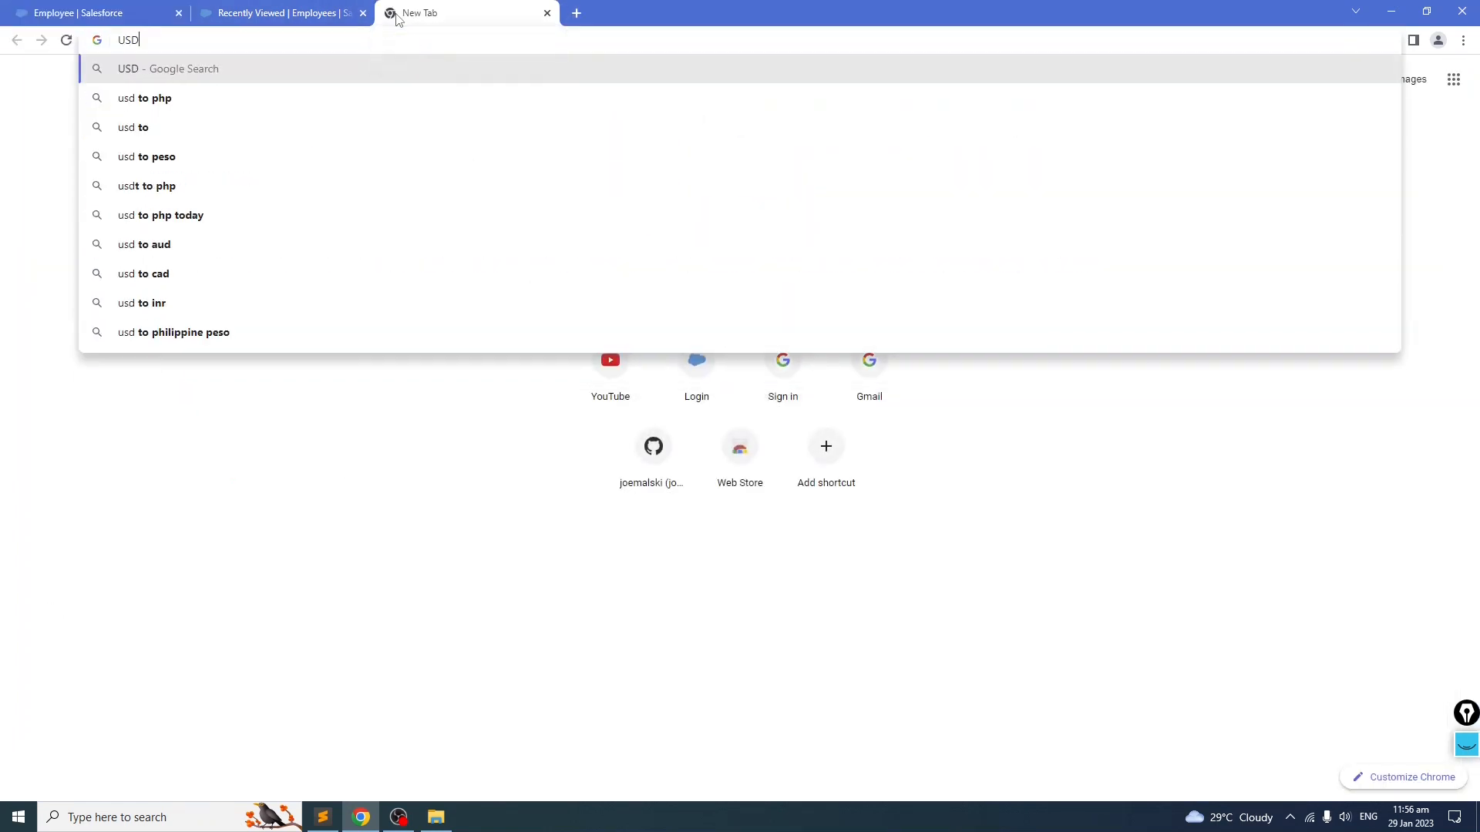
text( To PHP)
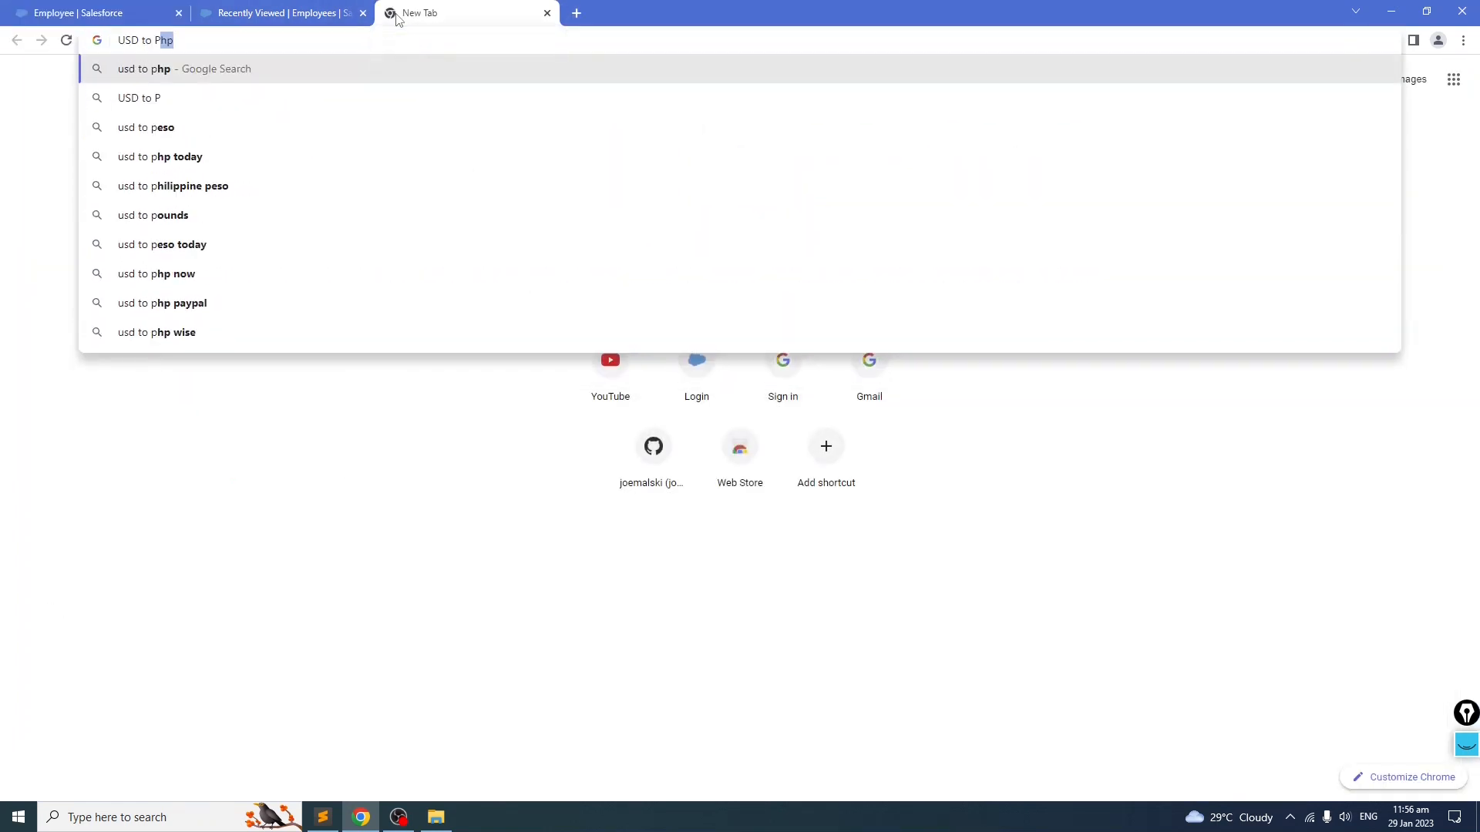
key(Return)
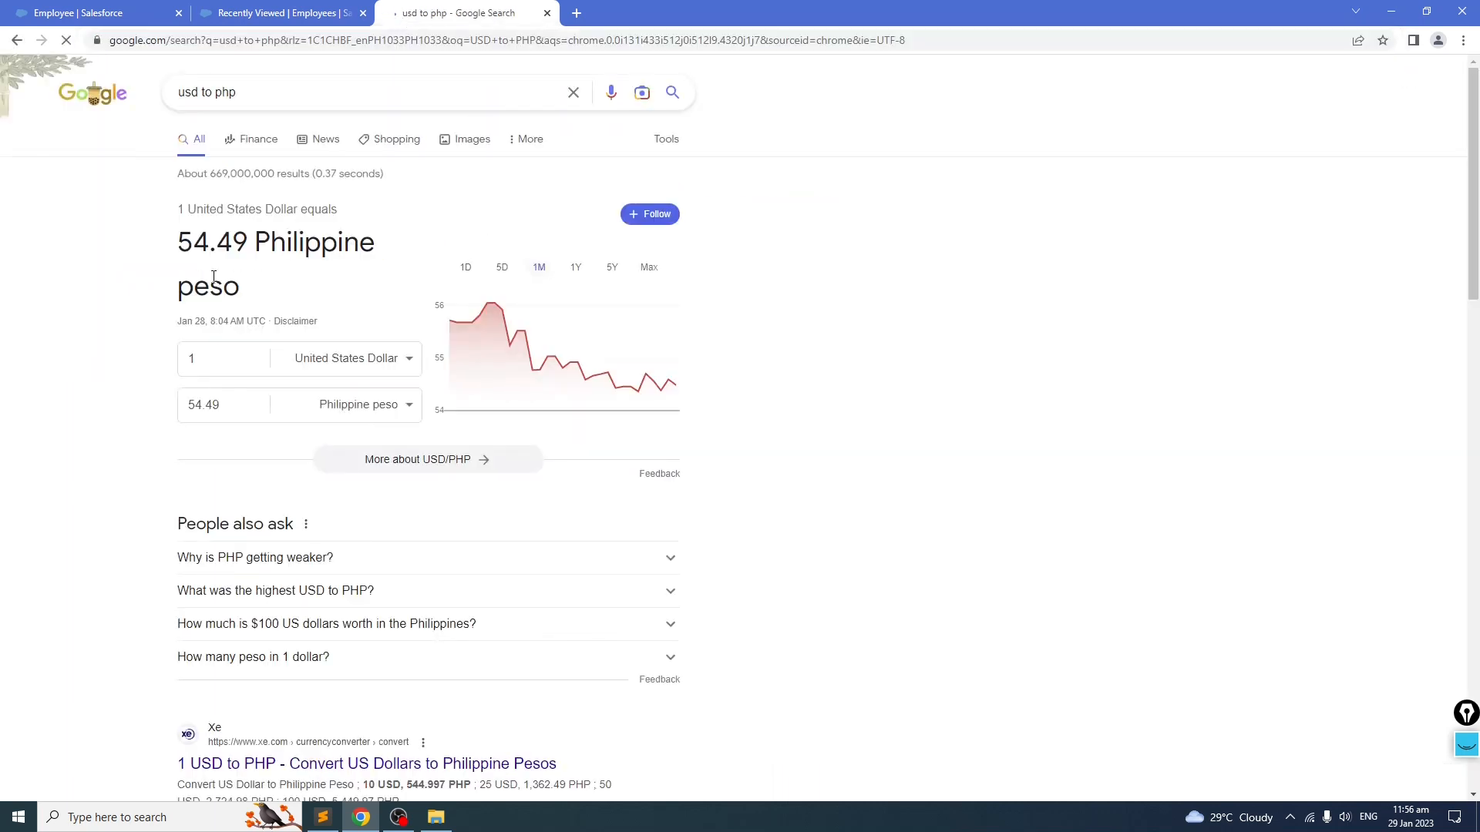
drag(179, 242, 242, 238)
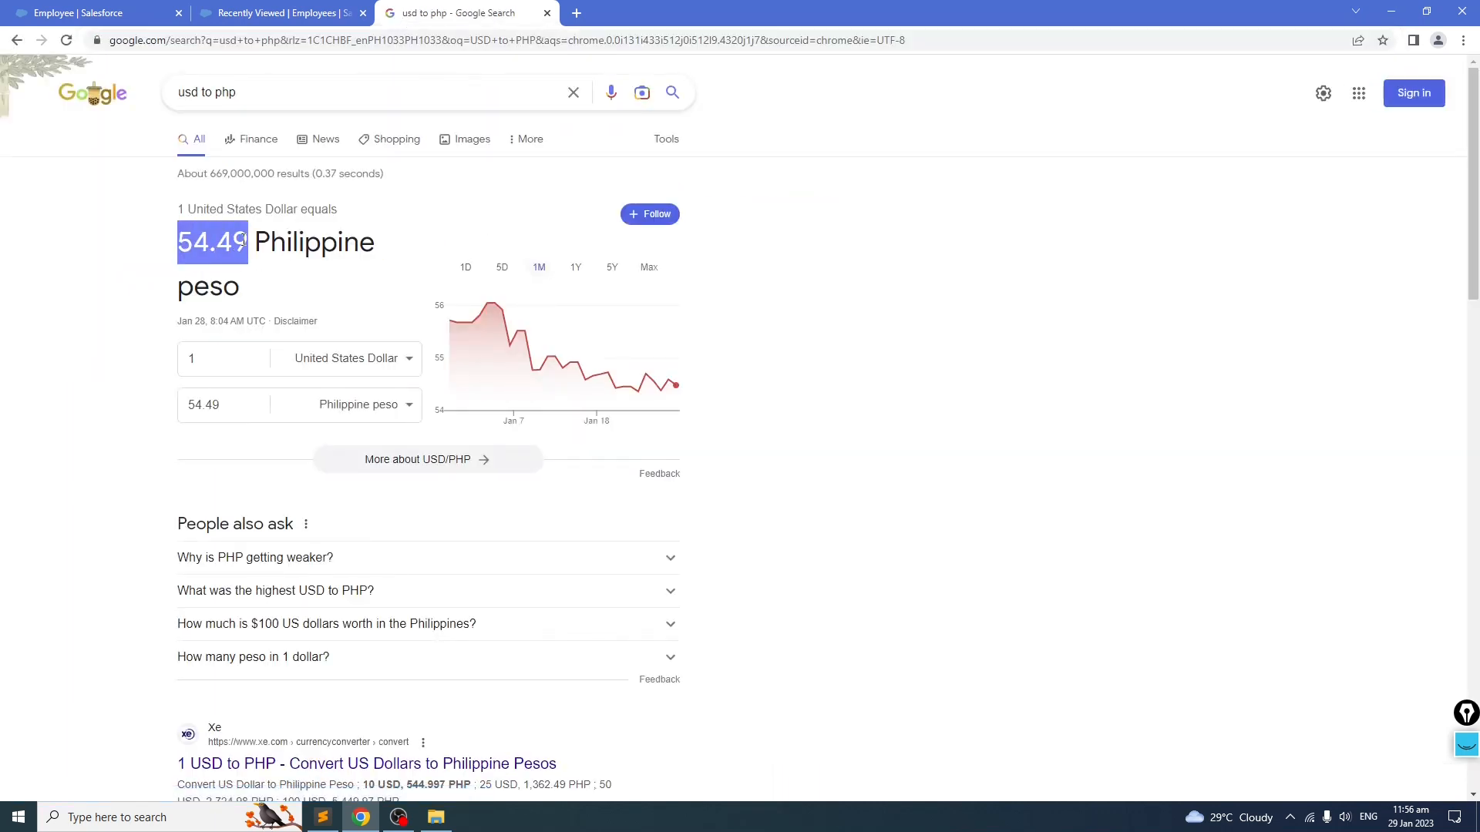
Step: Complete the formula as Current_Salary__c * 54.49, check its syntax, and remove the stray leading equals sign
click(84, 13)
key(ctrl+v)
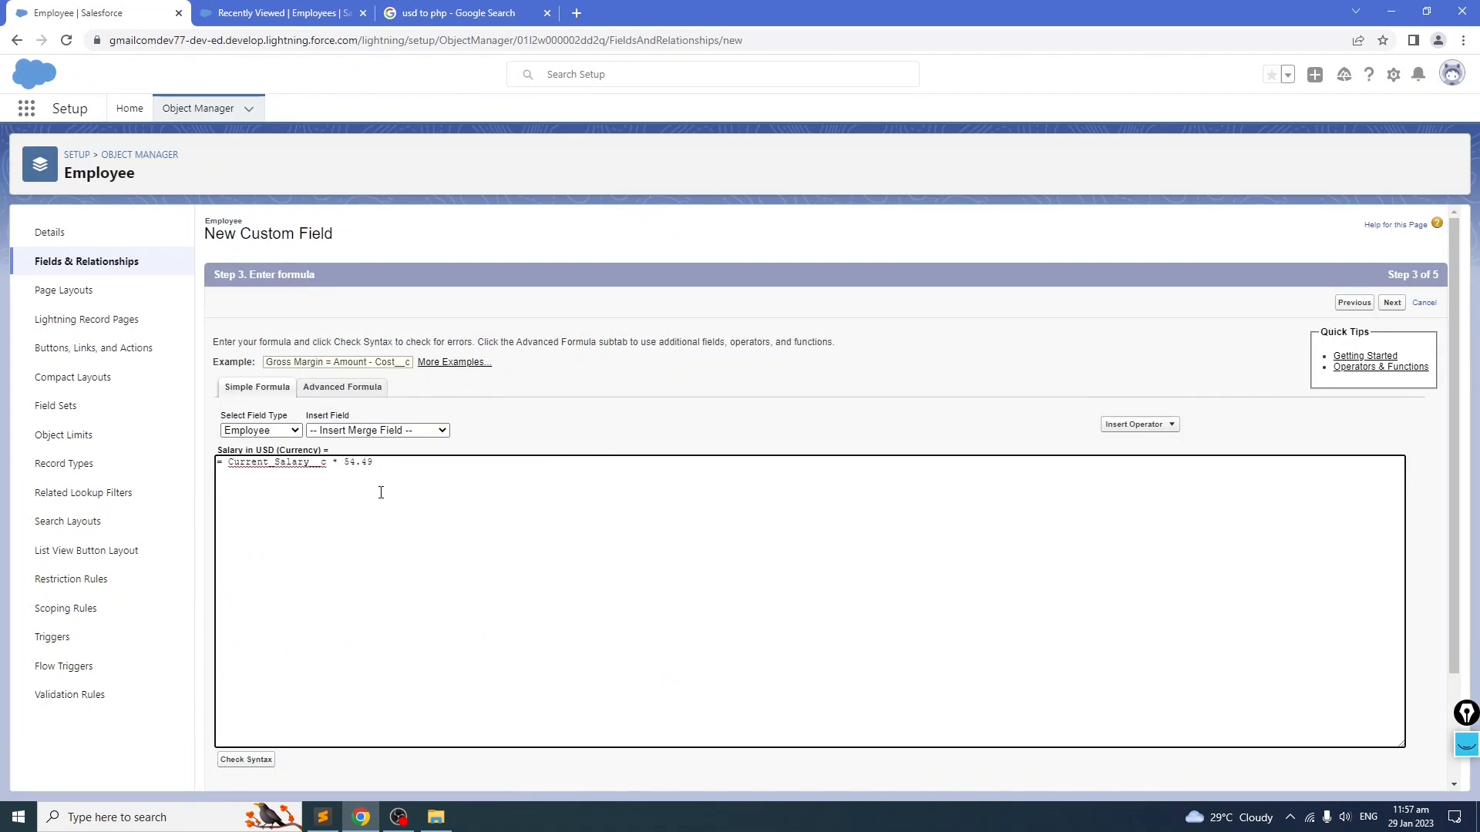
drag(345, 462, 404, 461)
click(248, 760)
click(274, 509)
key(BackSpace)
key(BackSpace)
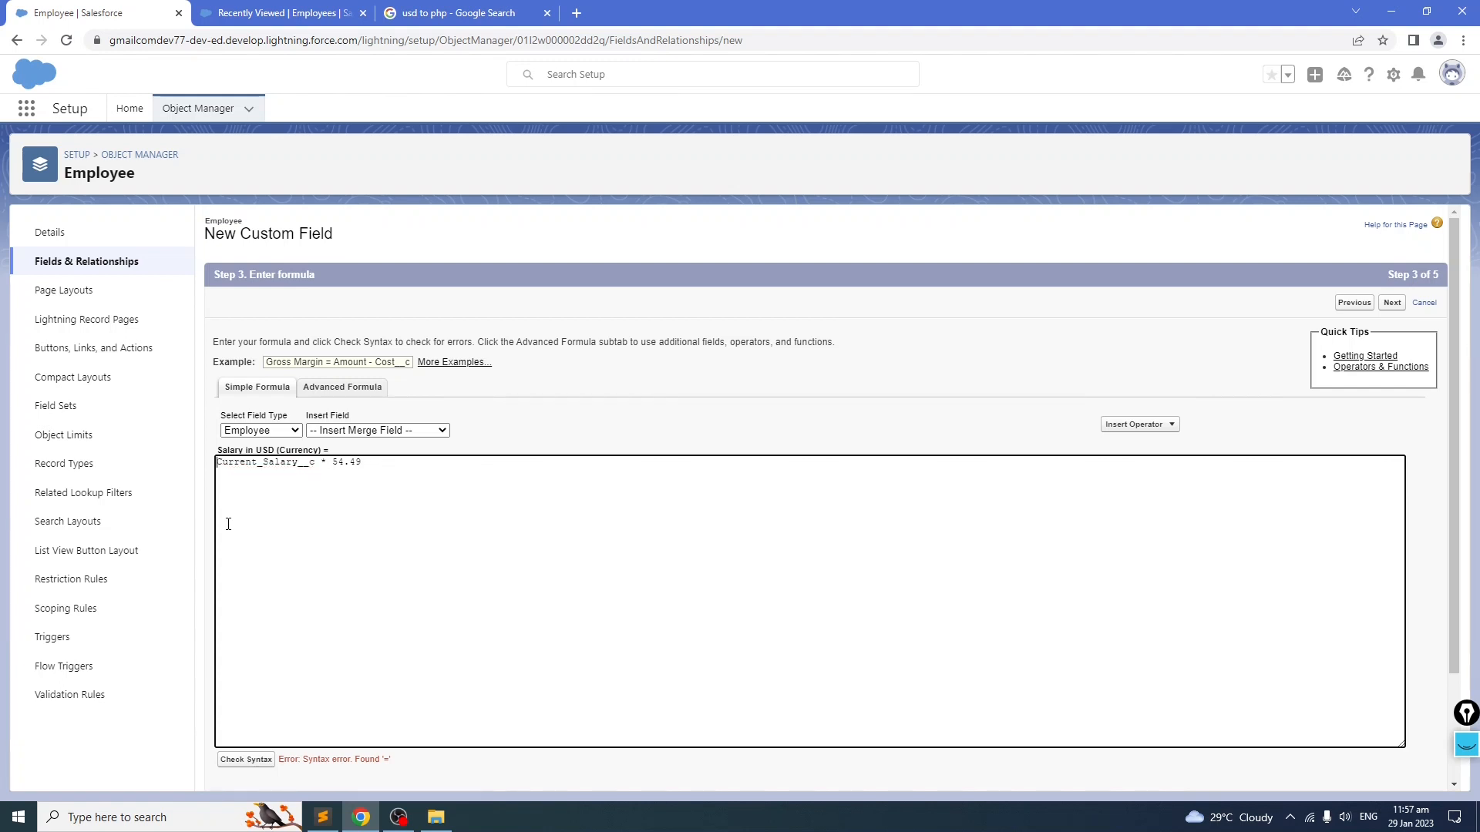
Step: Validate the formula and save the Salary in USD field with default security and page layout
click(253, 761)
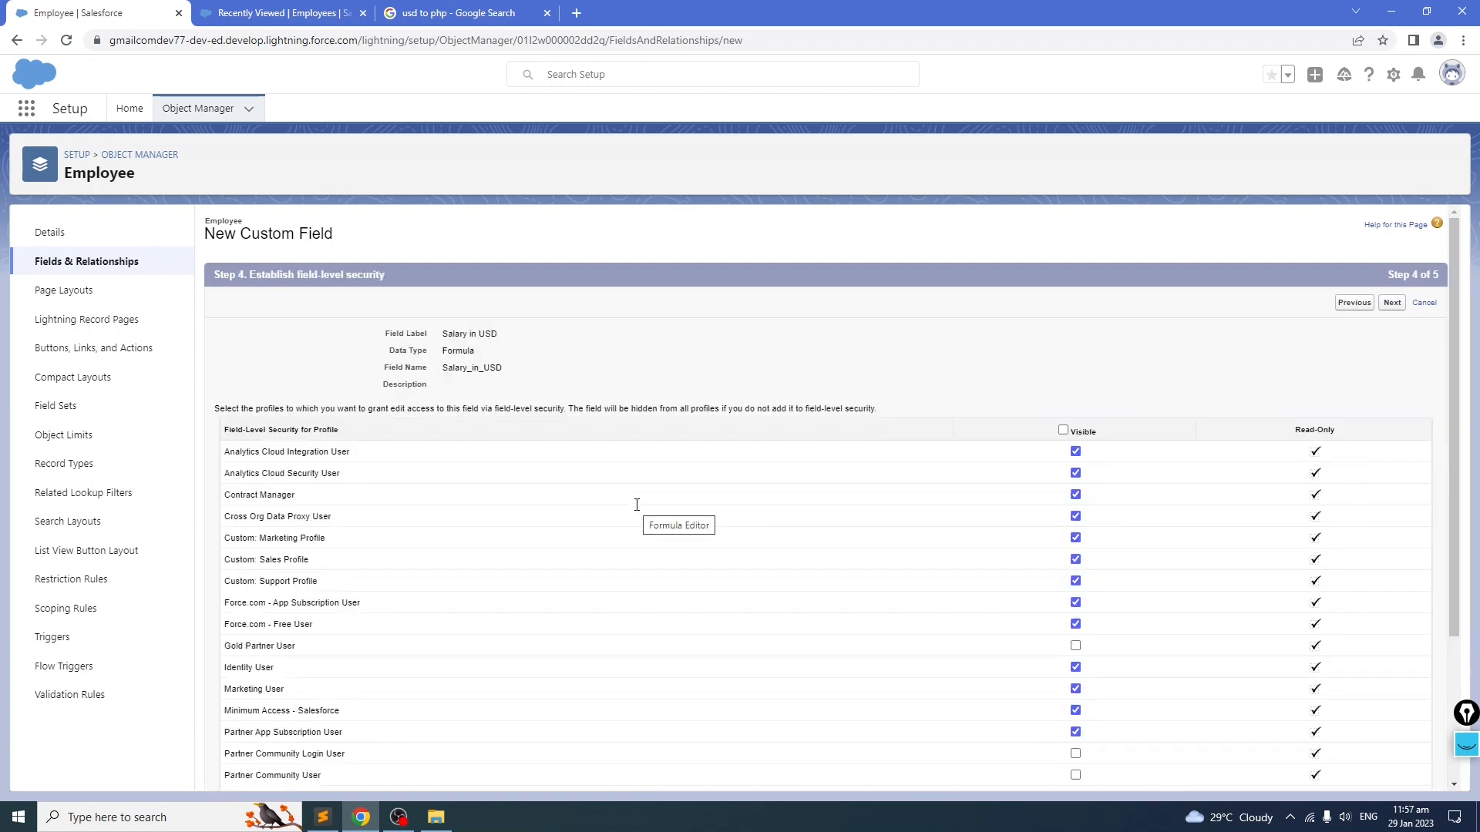
click(1392, 304)
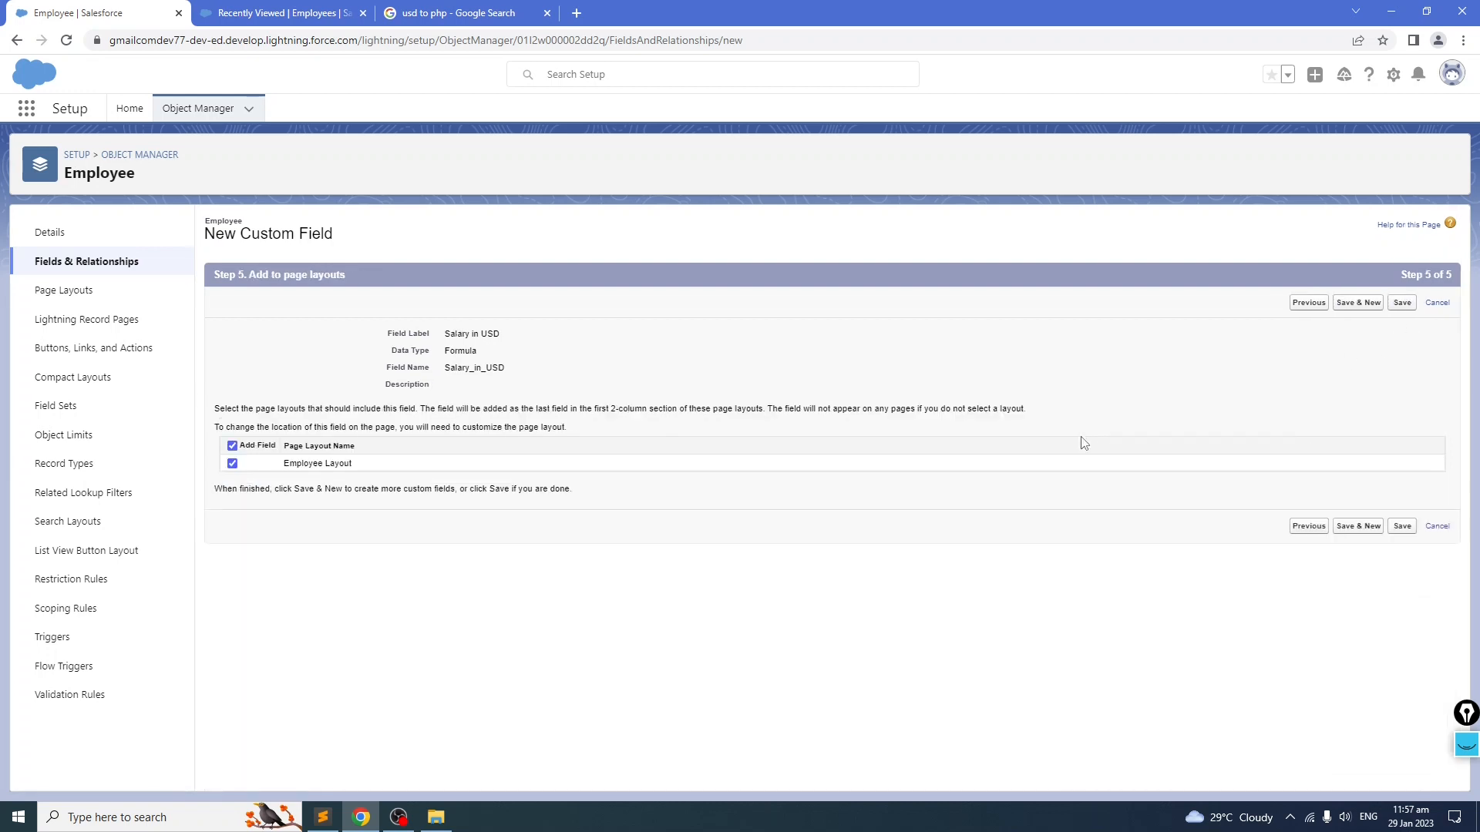
click(1402, 303)
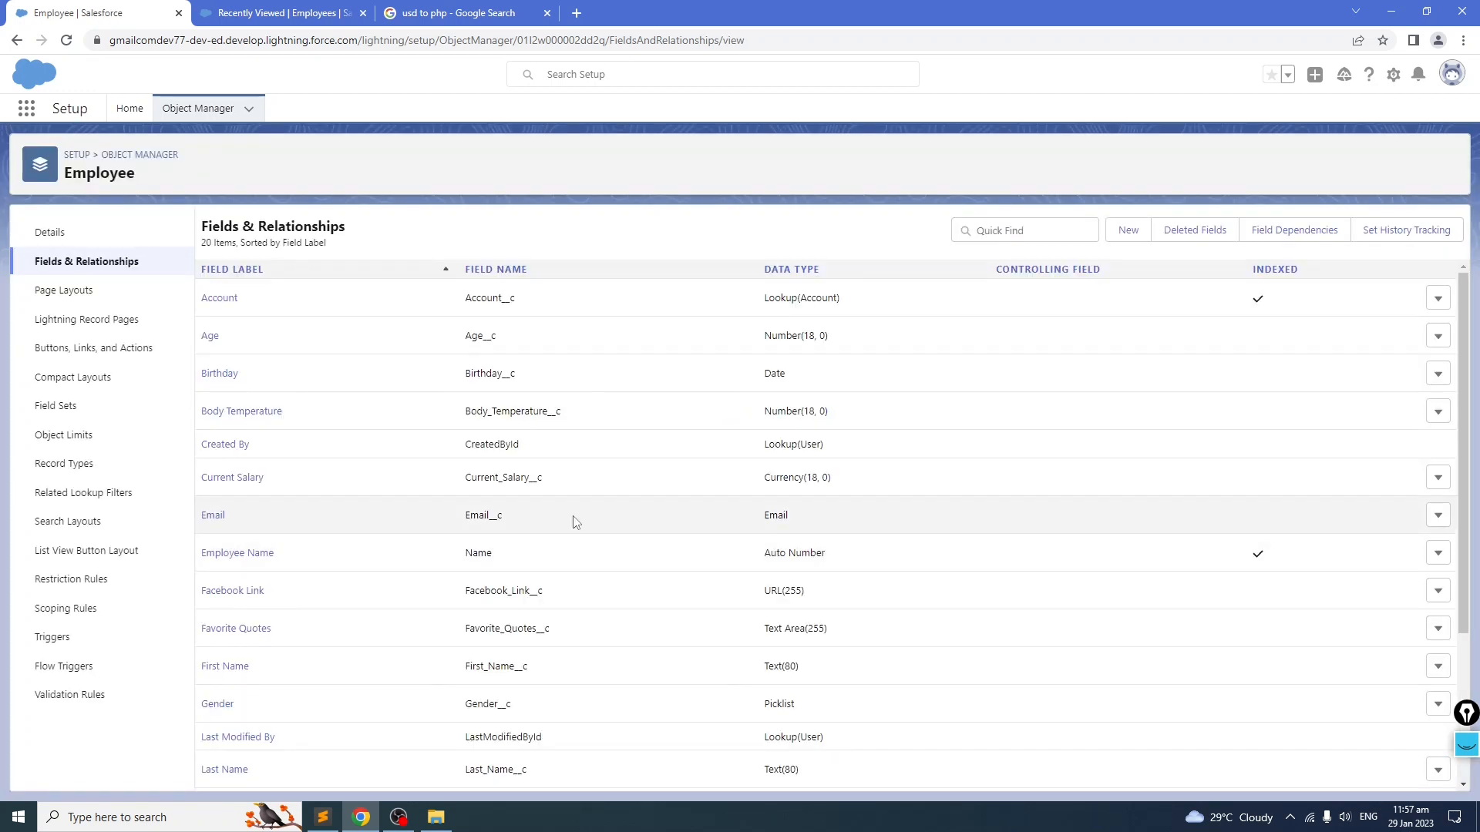
Step: Open the Current Salary field for editing, set its decimal places to 2, and try to save
scroll(571, 513, down, 3)
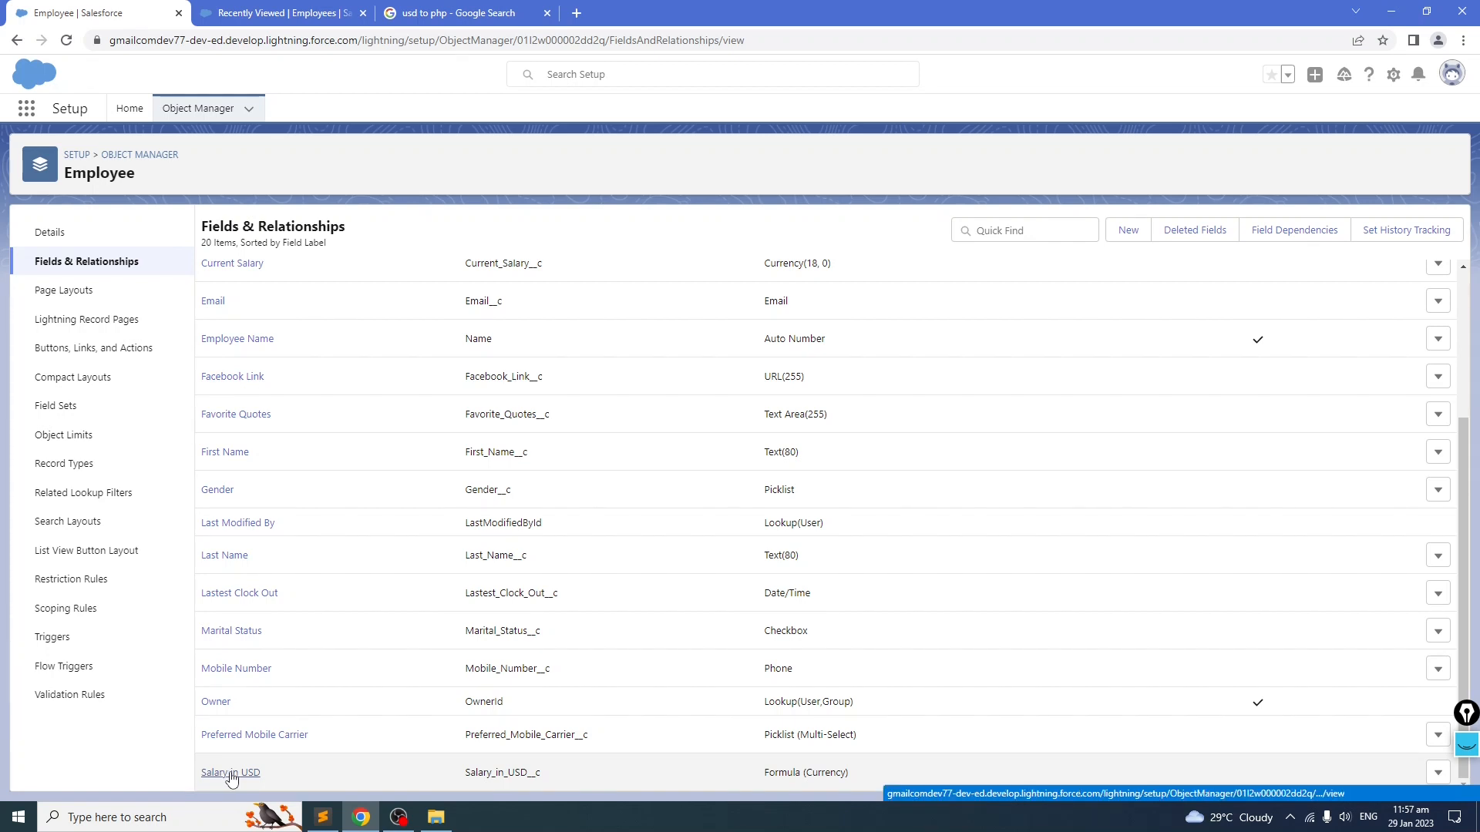
scroll(228, 694, up, 3)
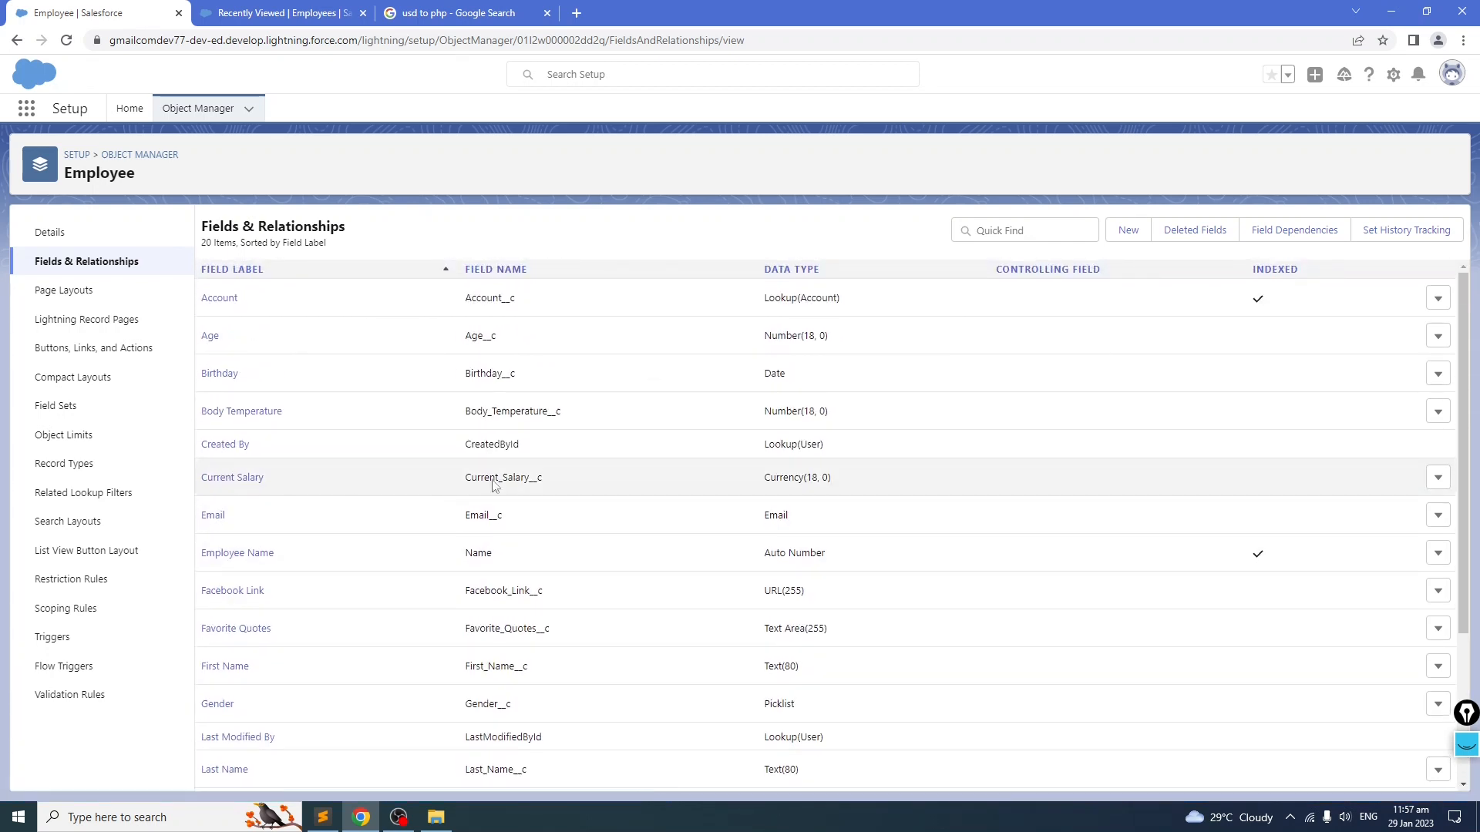
scroll(794, 586, down, 2)
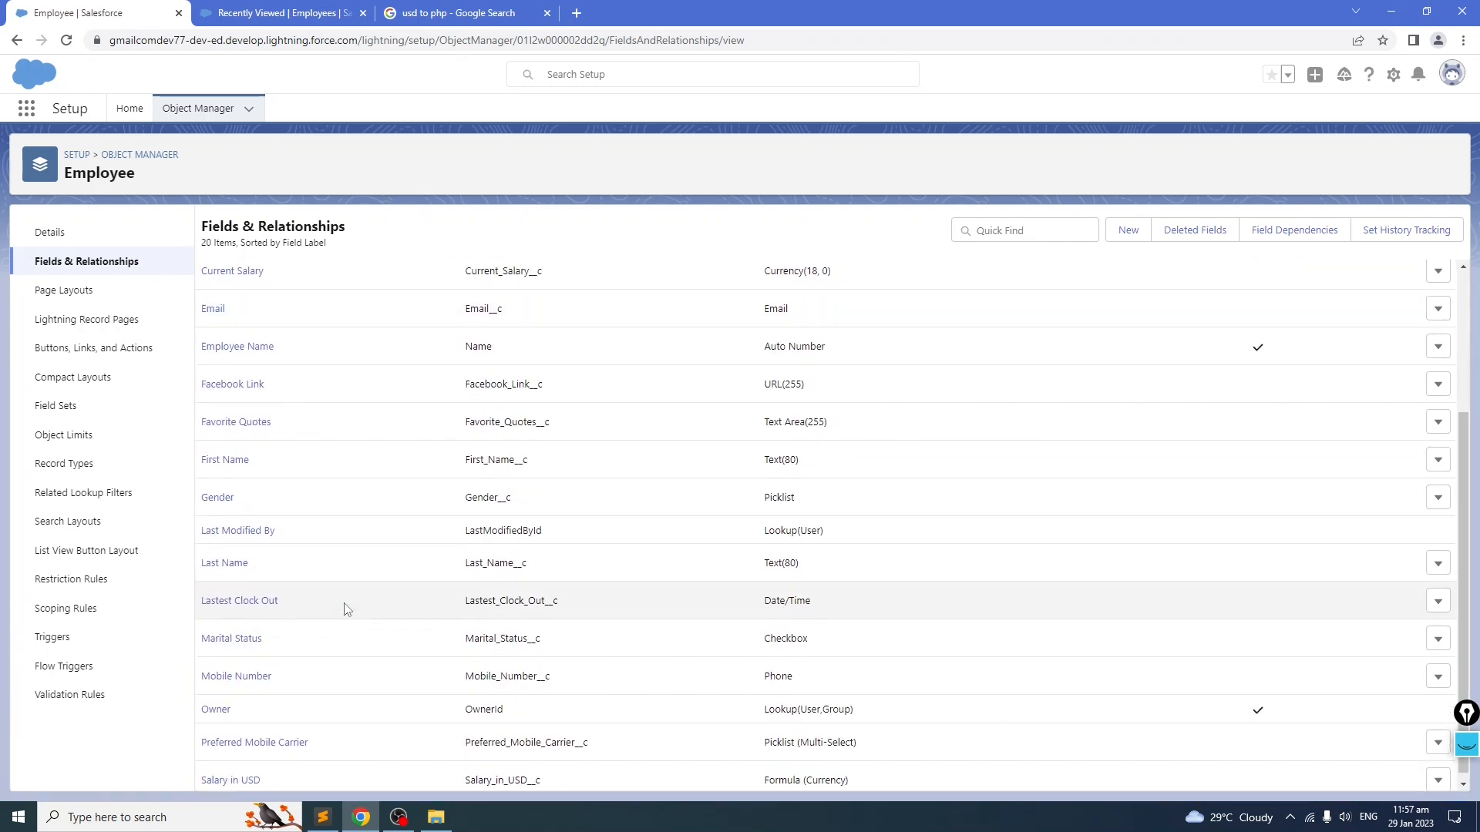
scroll(463, 501, up, 2)
click(241, 477)
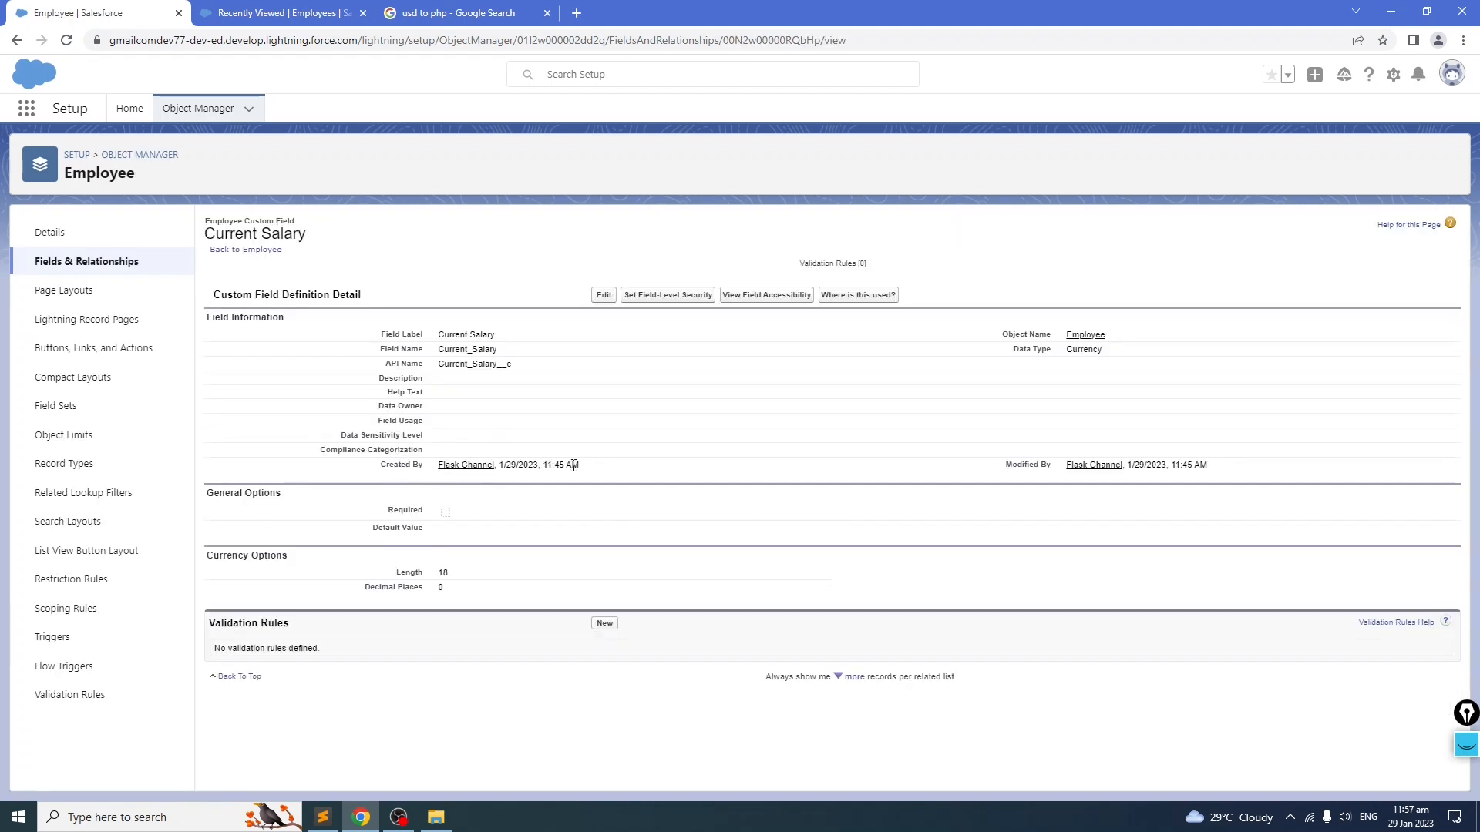
click(603, 298)
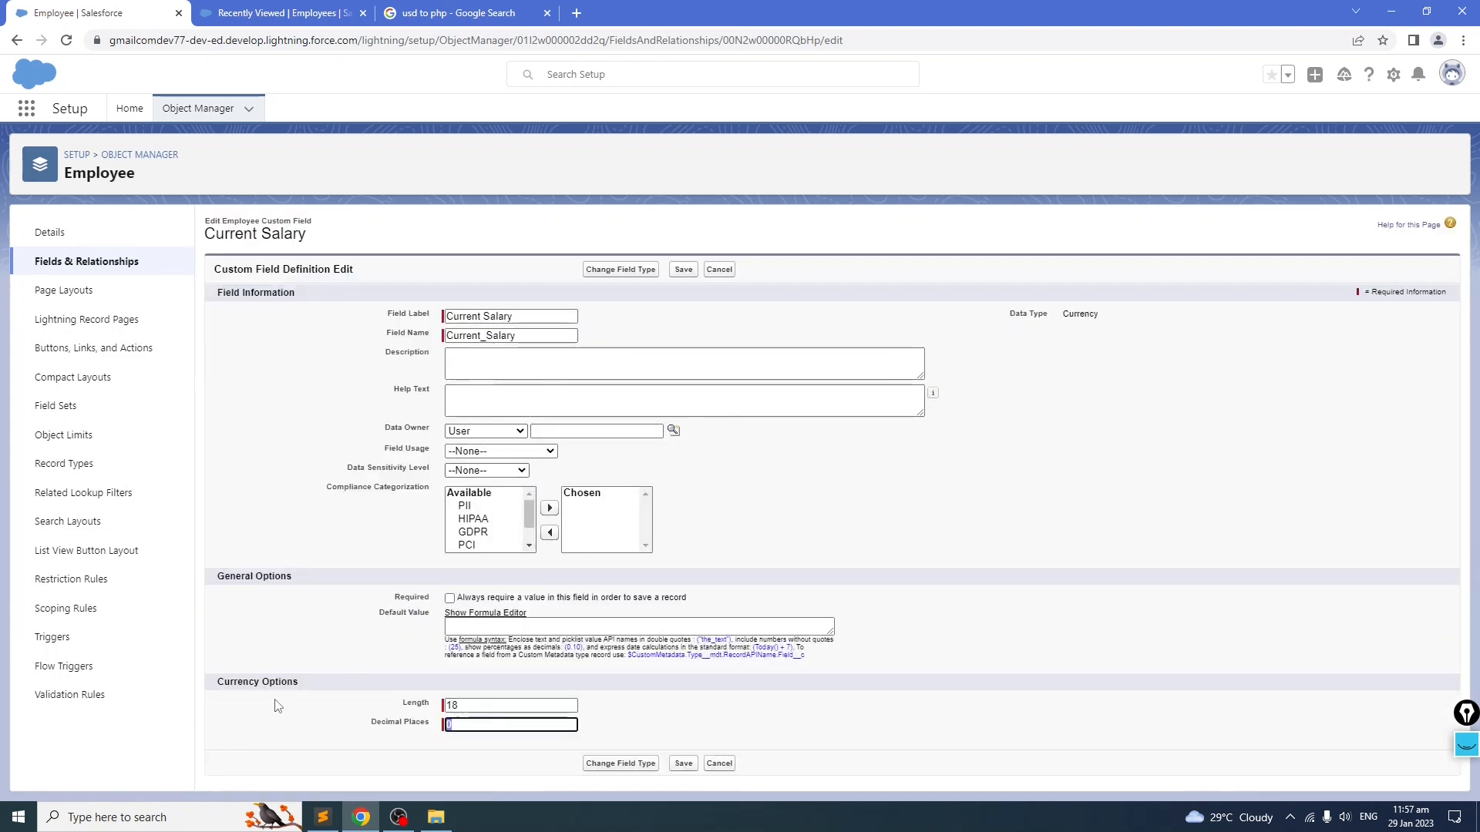
text(2)
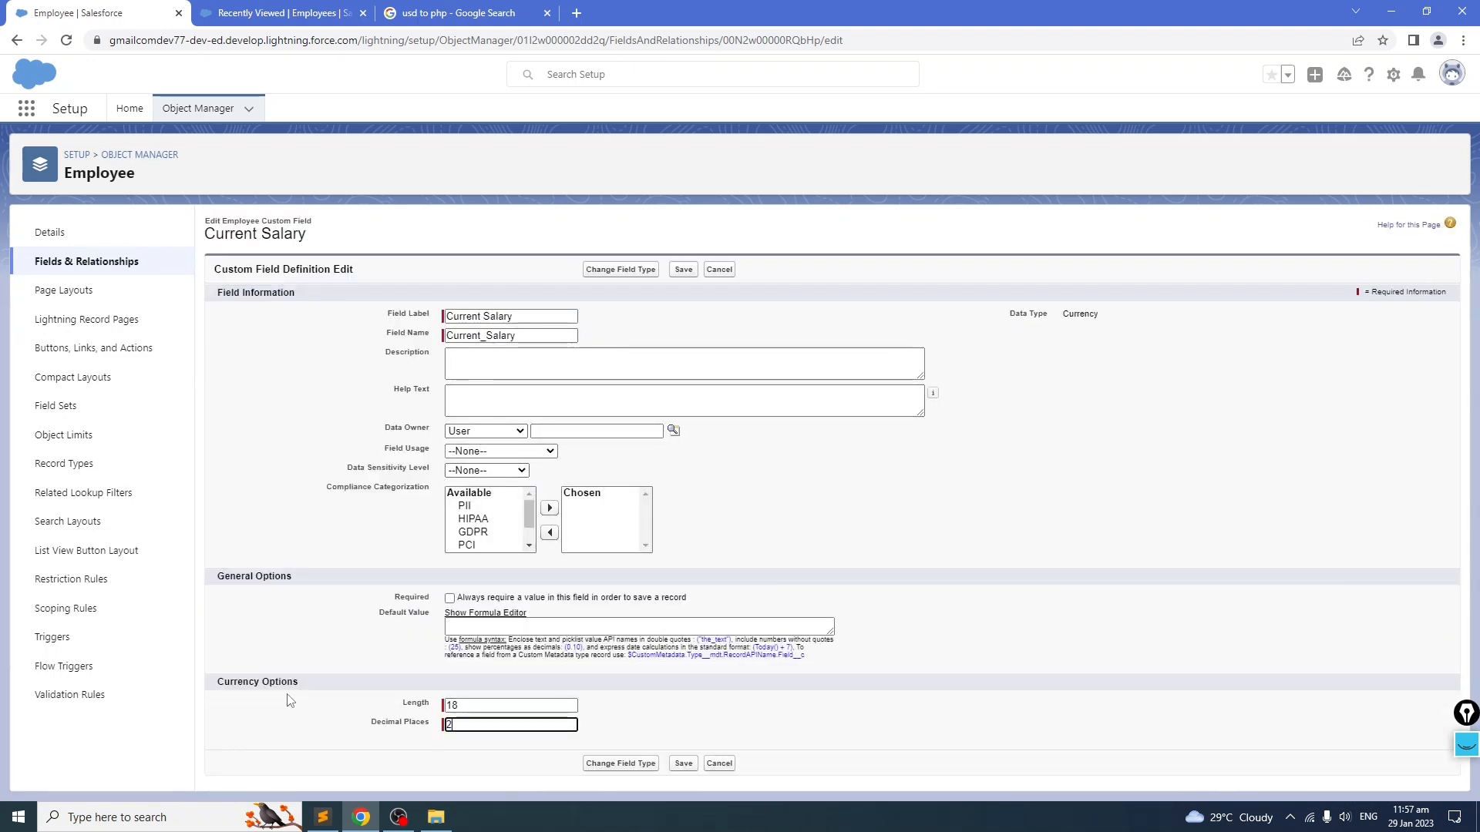
click(683, 763)
Step: Set the Current Salary field's length to 16
scroll(360, 589, down, 1)
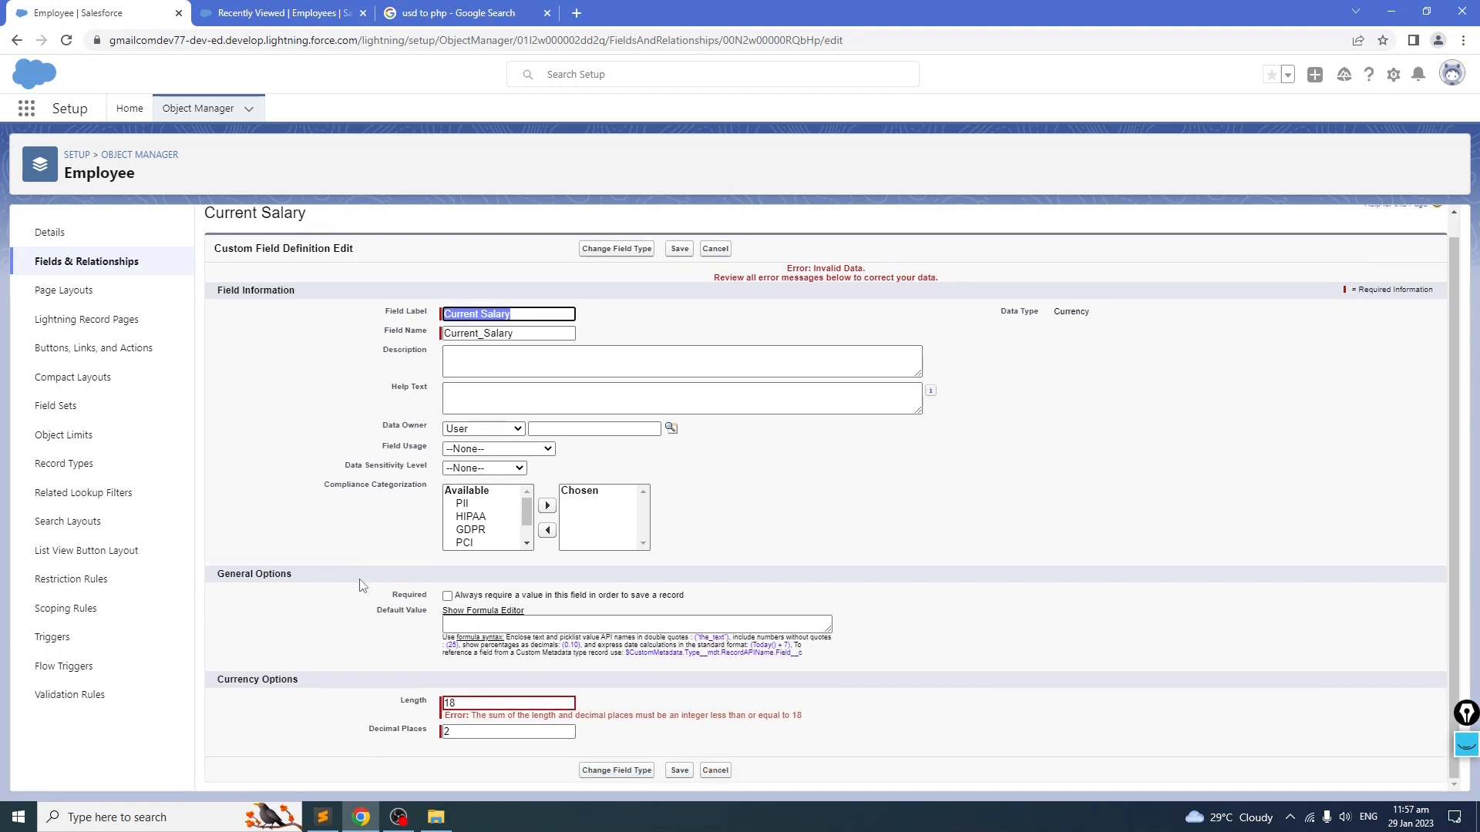
click(470, 705)
text(16)
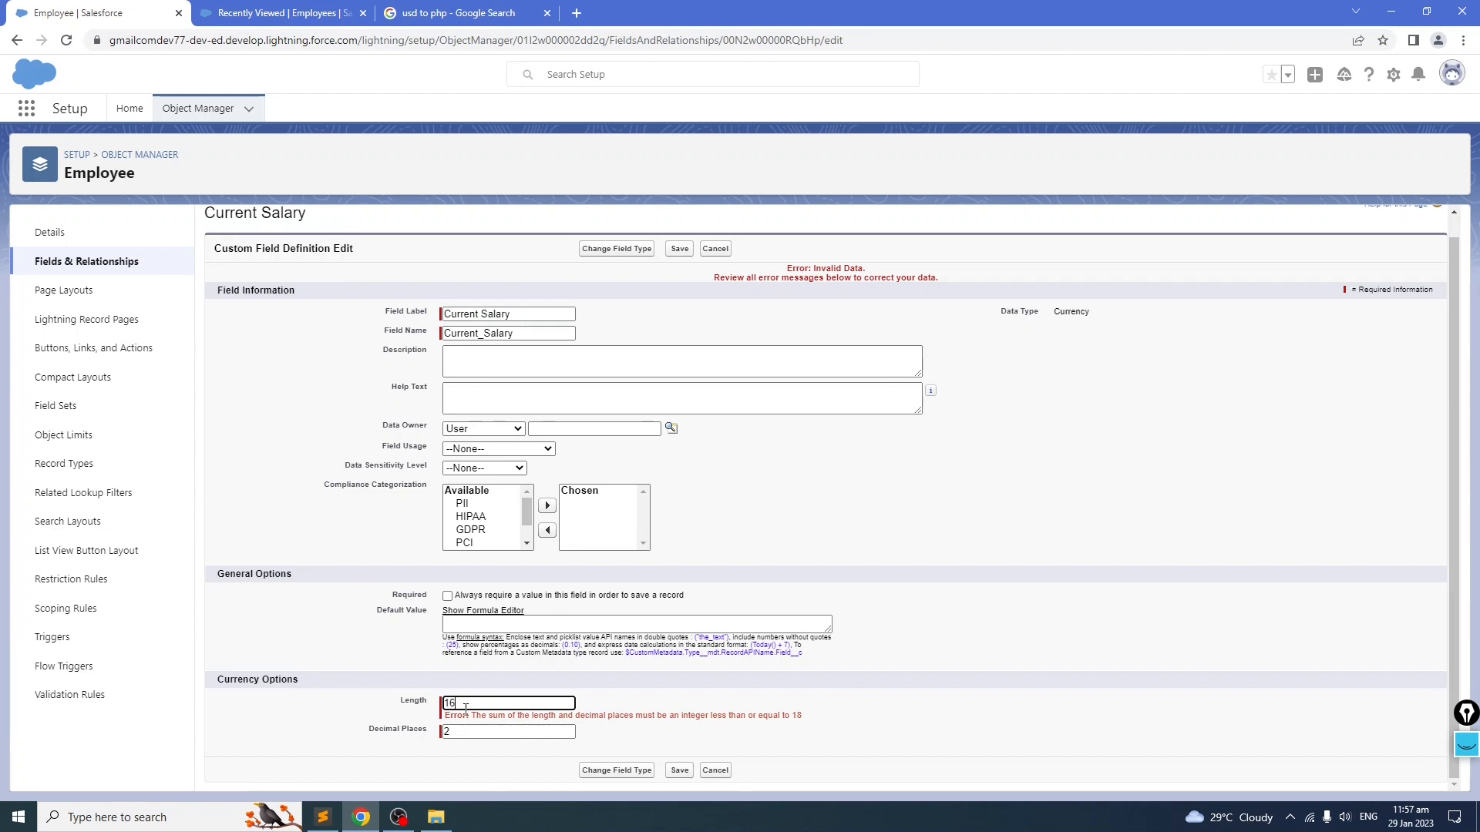
Step: Save the Current Salary field with the new length
click(669, 773)
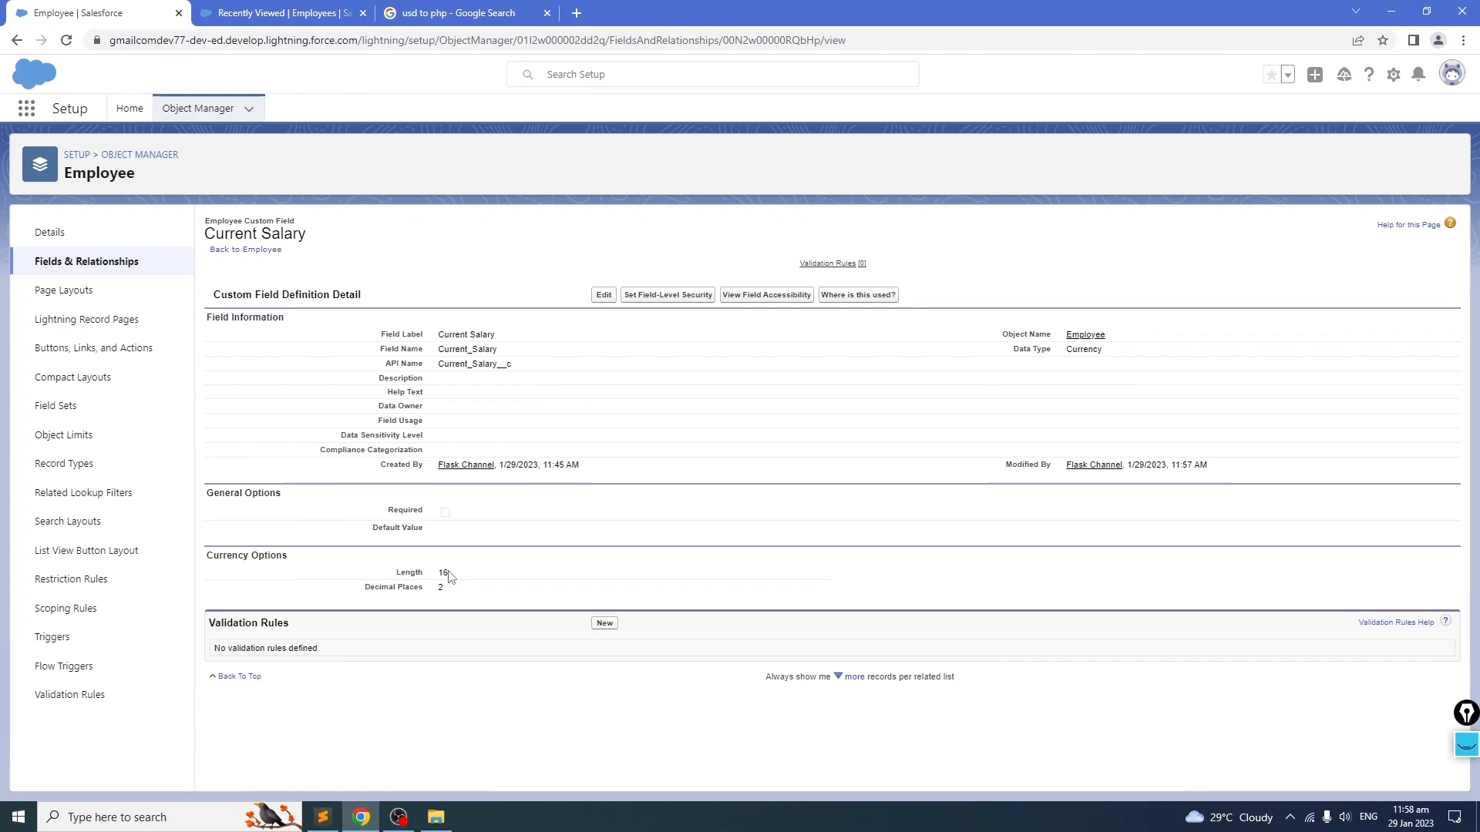
Step: Try setting the Current Salary field's decimal places to 3, then restore 2 and save the field
click(604, 295)
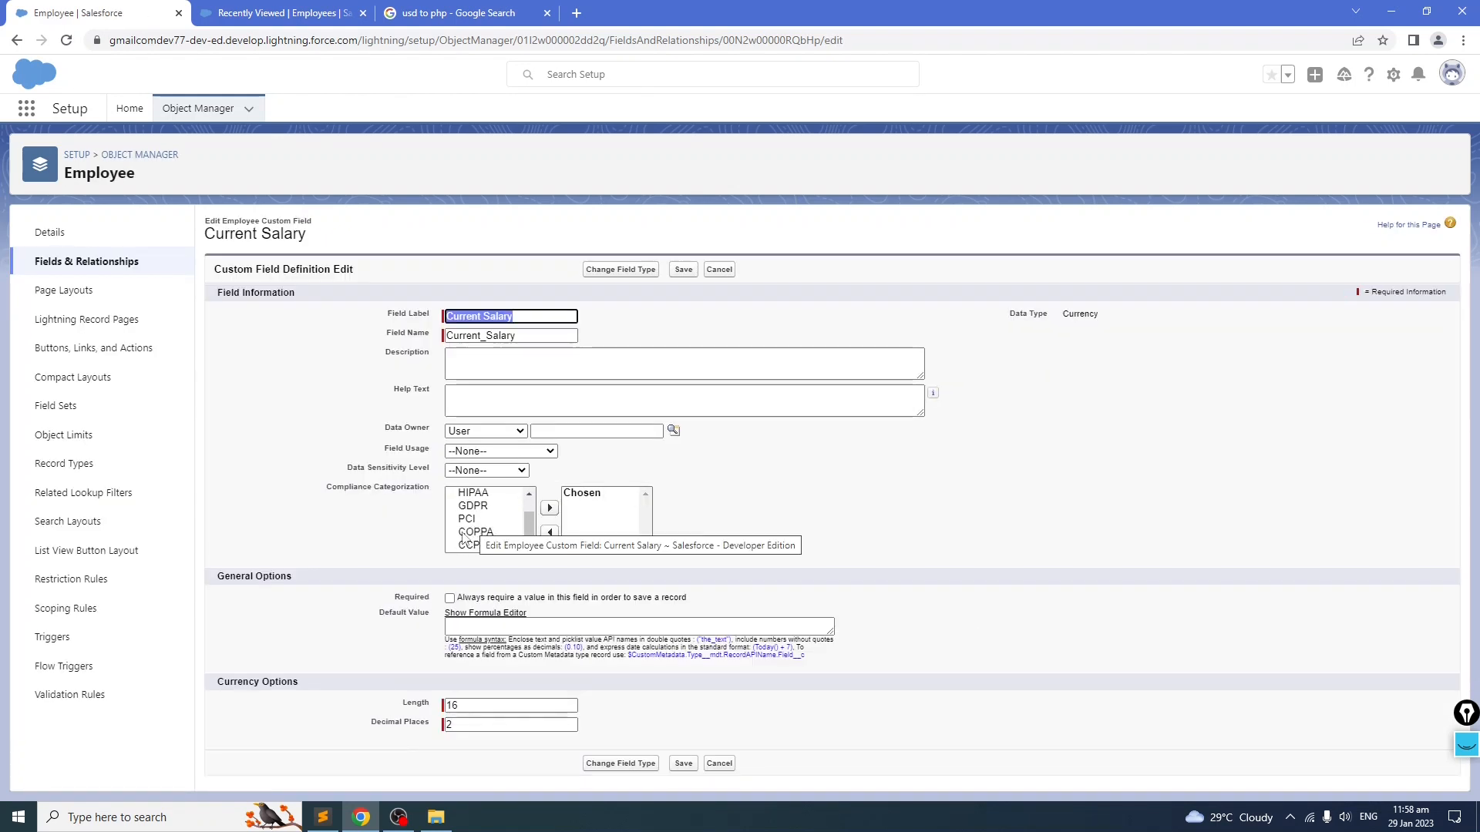
click(478, 704)
click(473, 724)
key(BackSpace)
text(3)
click(682, 765)
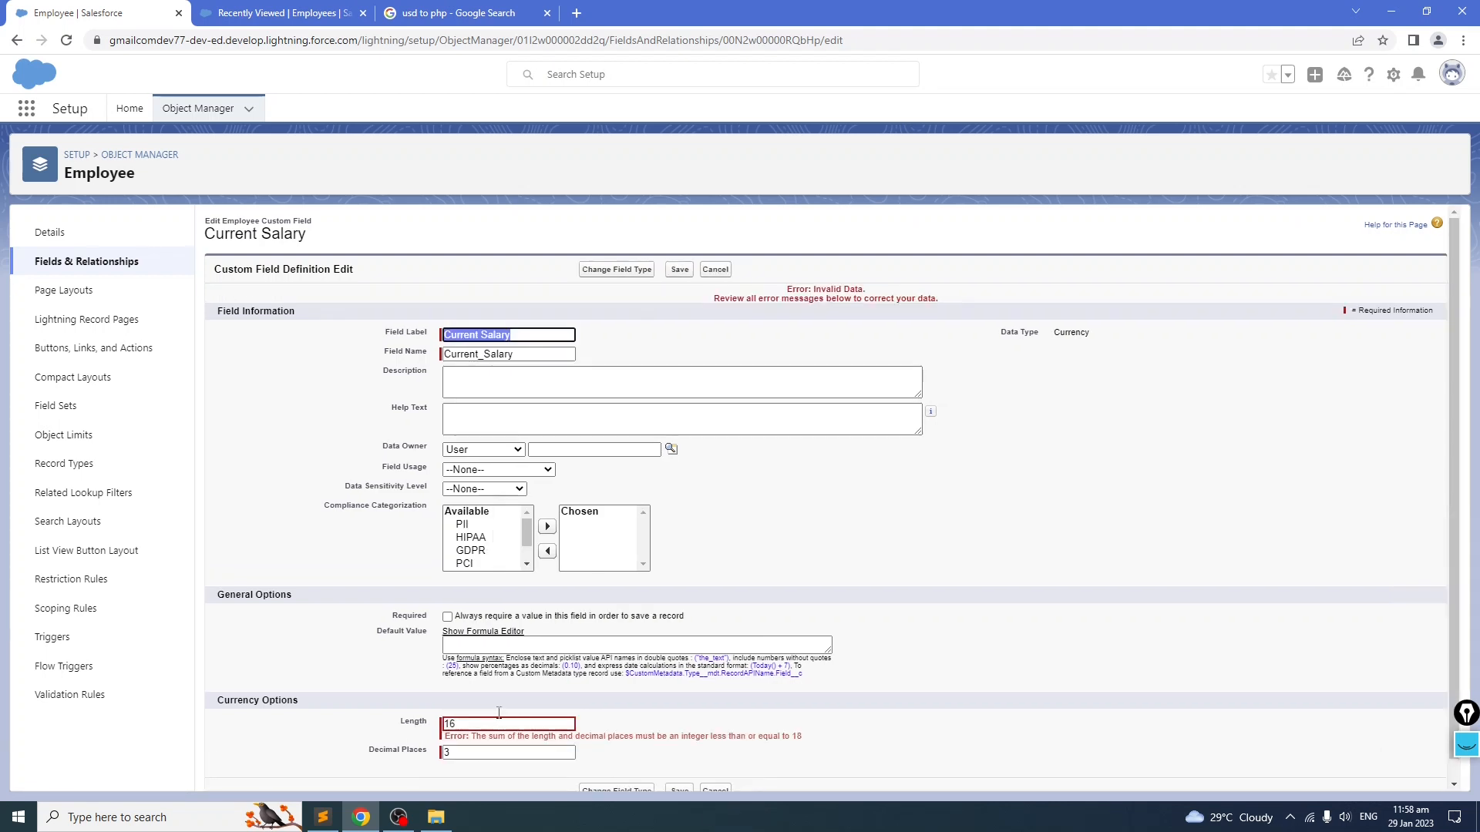
drag(476, 735, 683, 737)
click(656, 746)
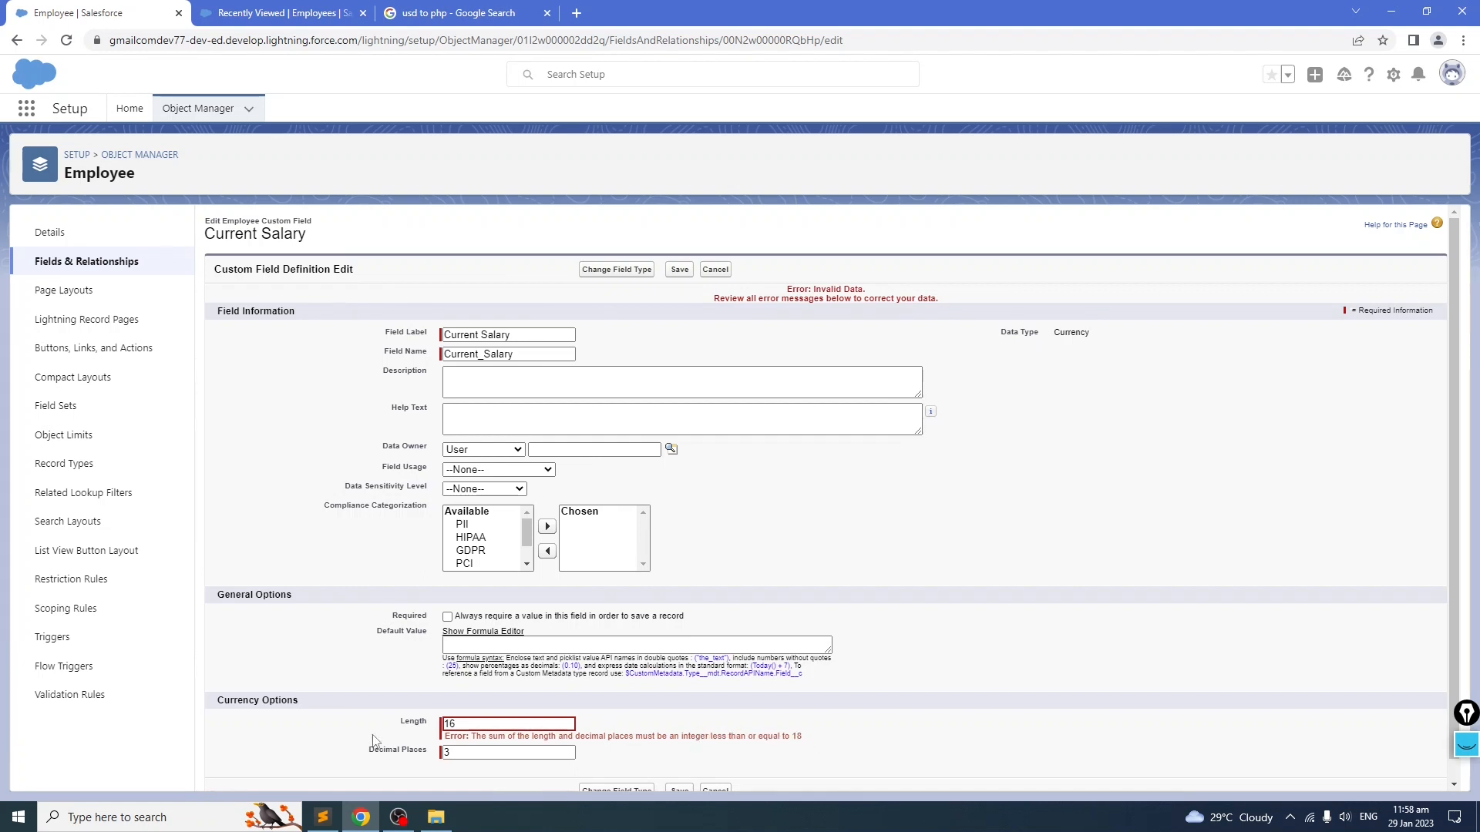
click(449, 725)
click(460, 750)
scroll(533, 732, down, 1)
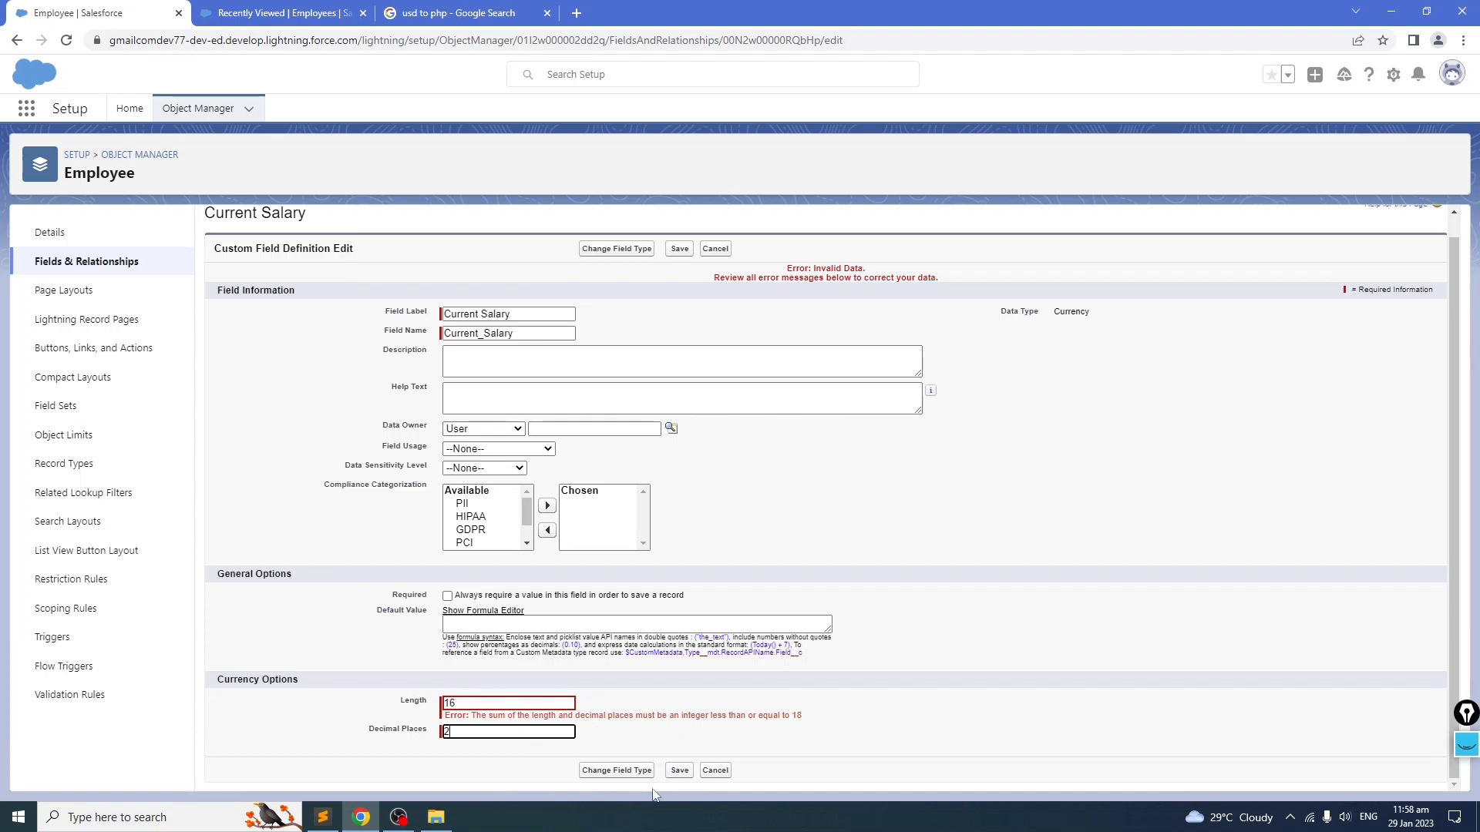
click(679, 770)
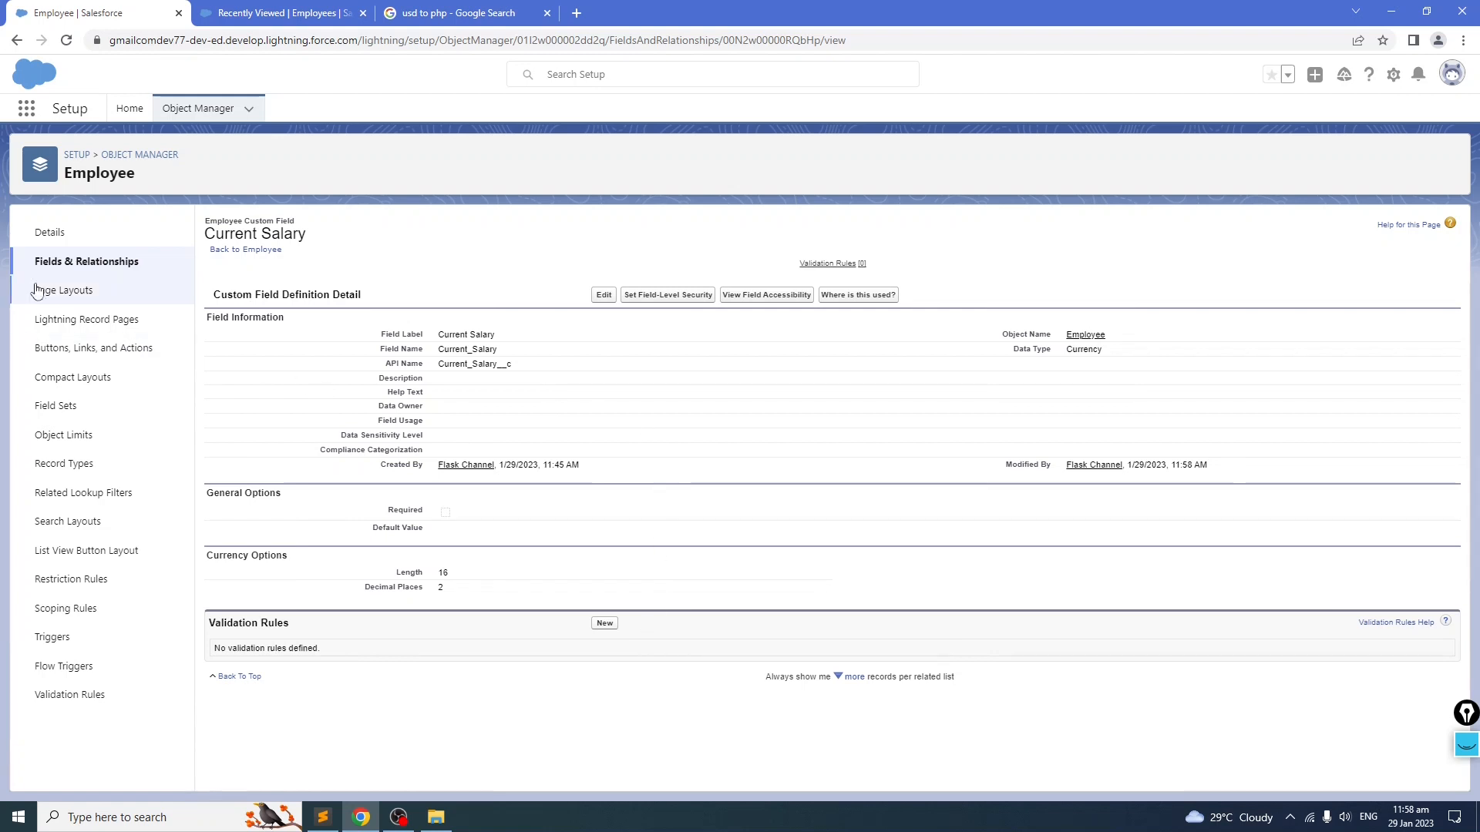
Step: Return to the Employee fields list and select the Time In entry in the field notes
click(84, 274)
click(322, 817)
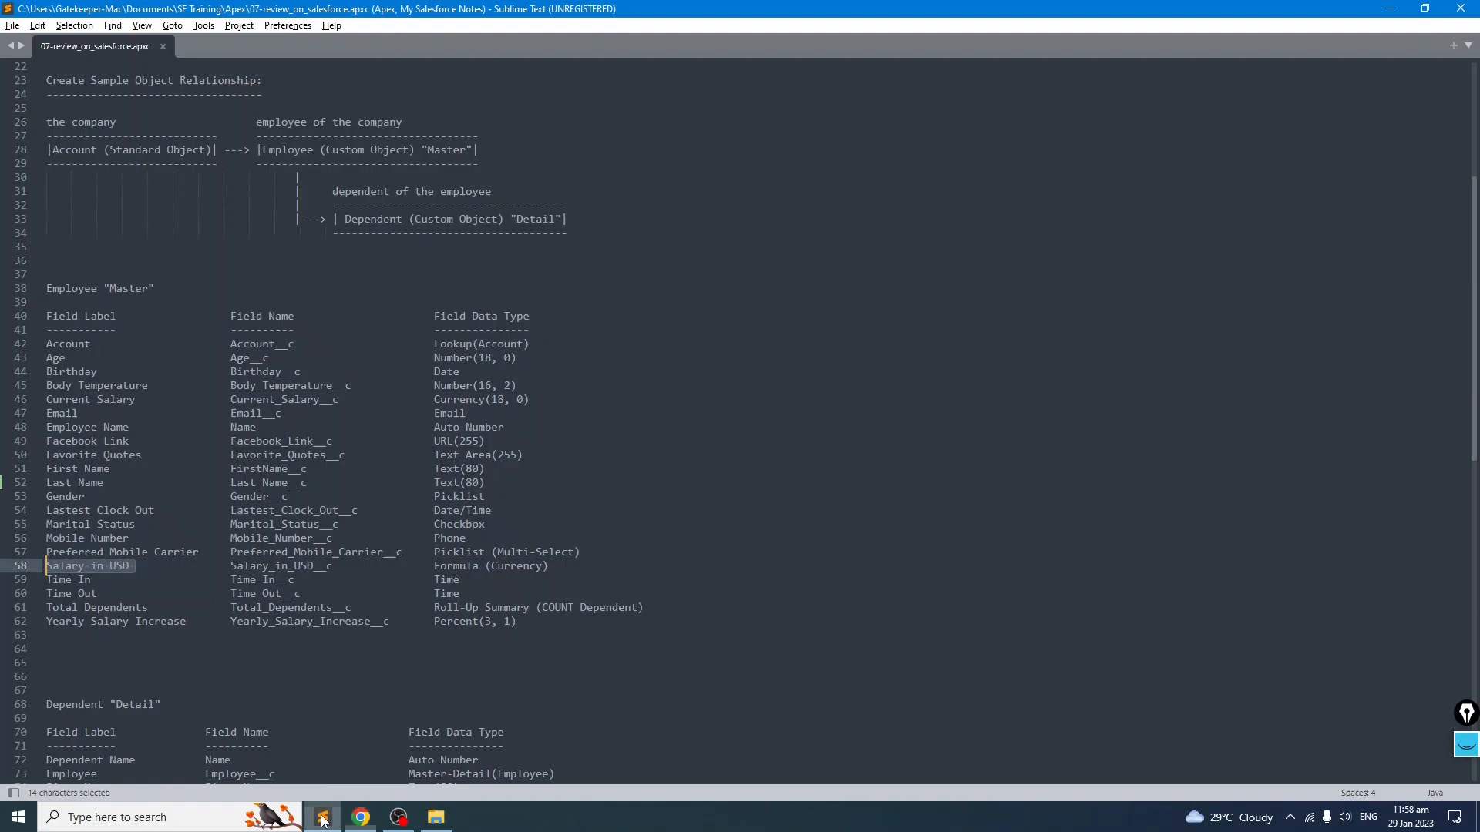
click(156, 595)
drag(475, 599, 2, 585)
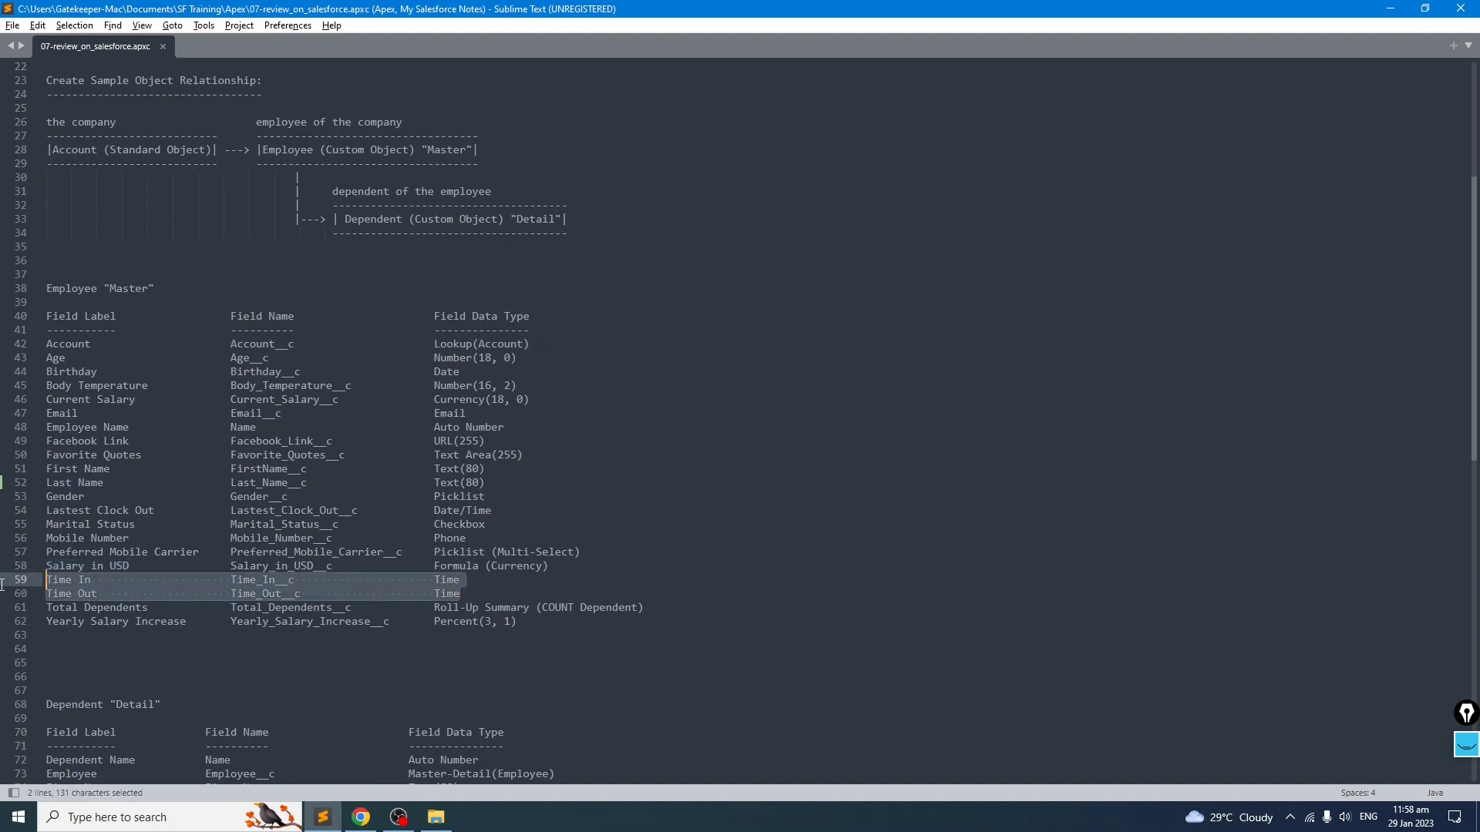
click(150, 644)
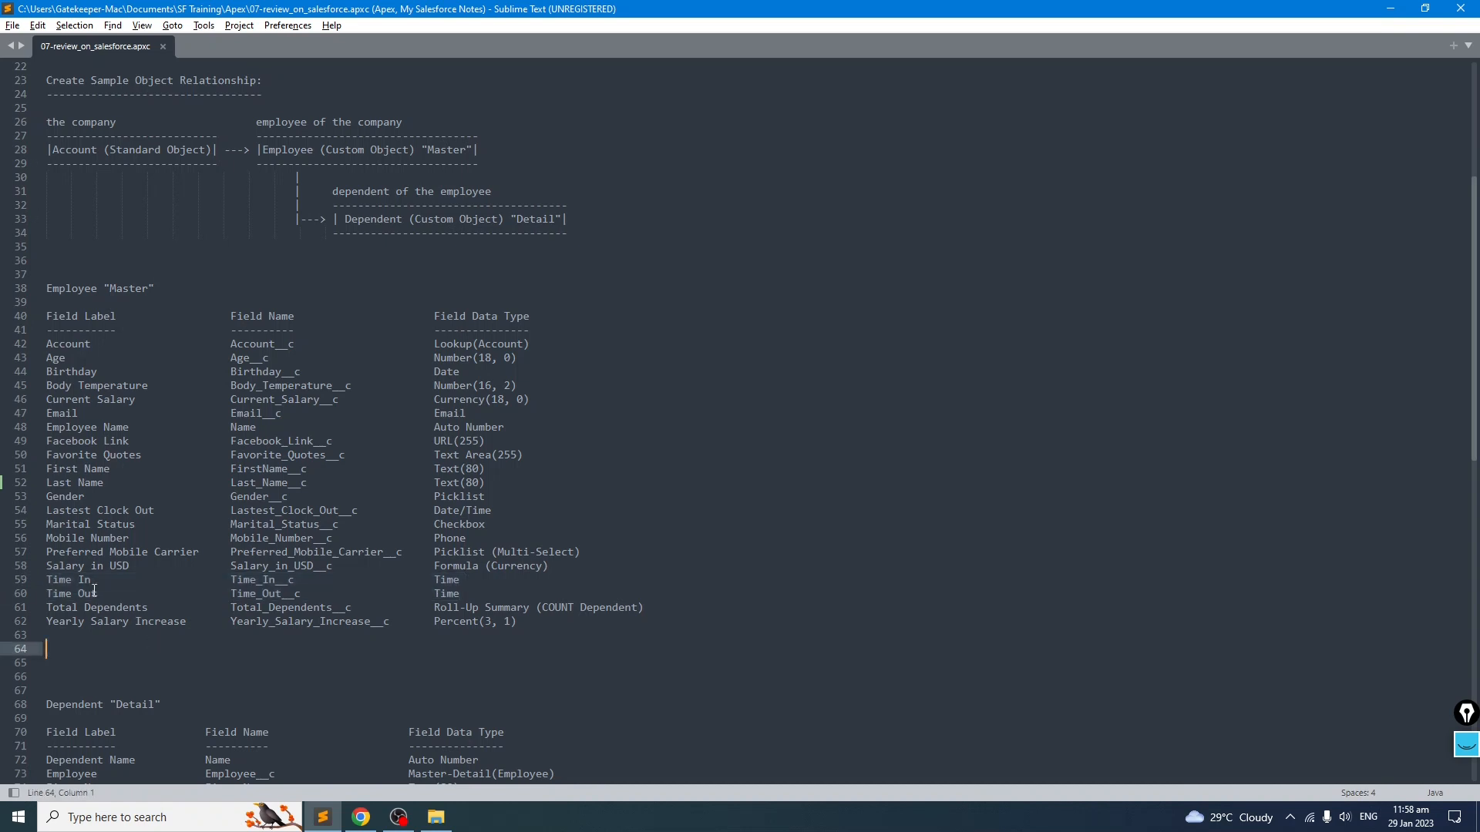
drag(95, 580, 34, 578)
click(235, 655)
click(499, 599)
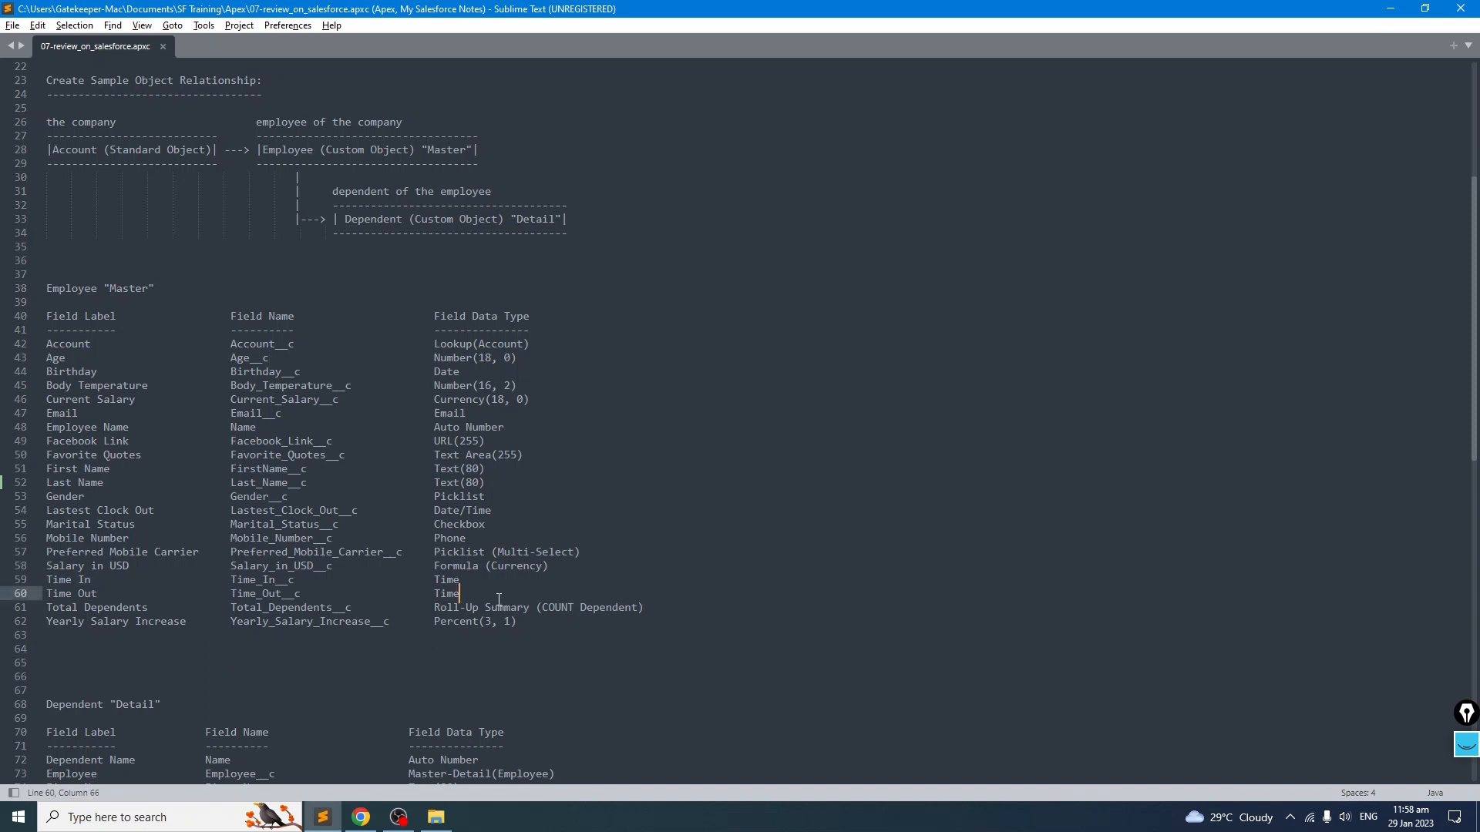
drag(453, 328, 487, 664)
click(492, 675)
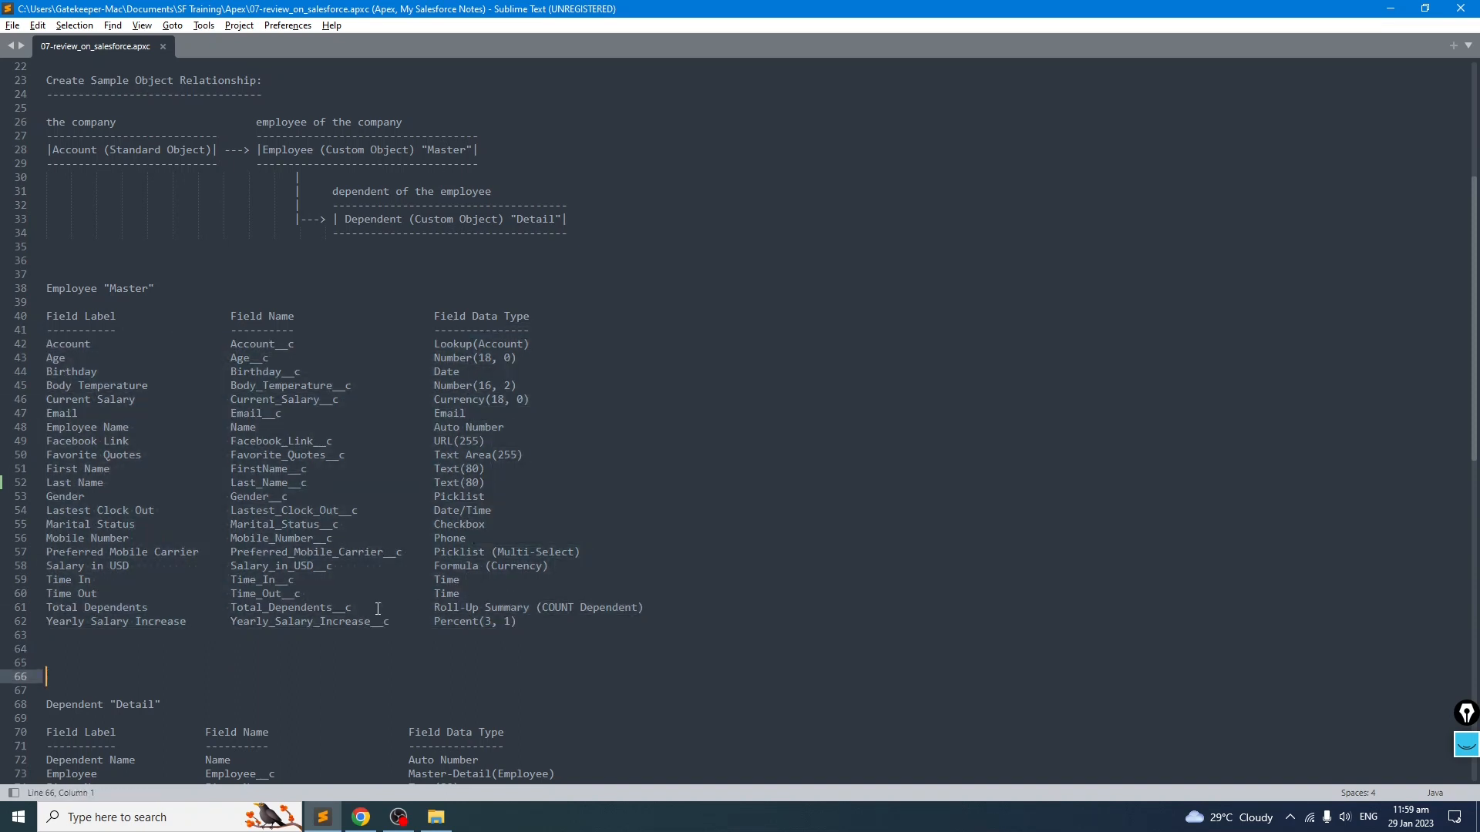
drag(93, 580, 49, 582)
click(90, 622)
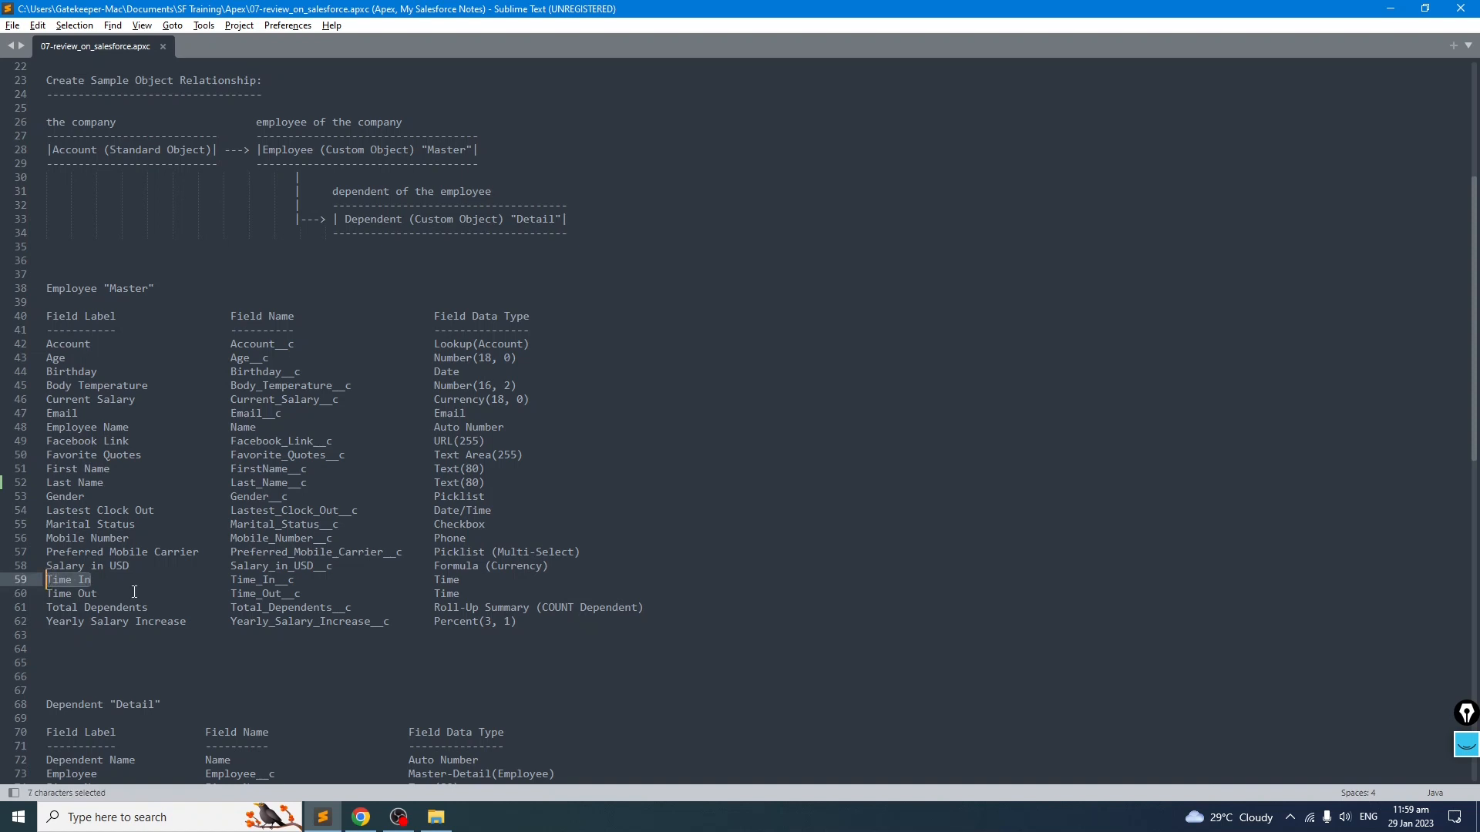
key(alt+Tab)
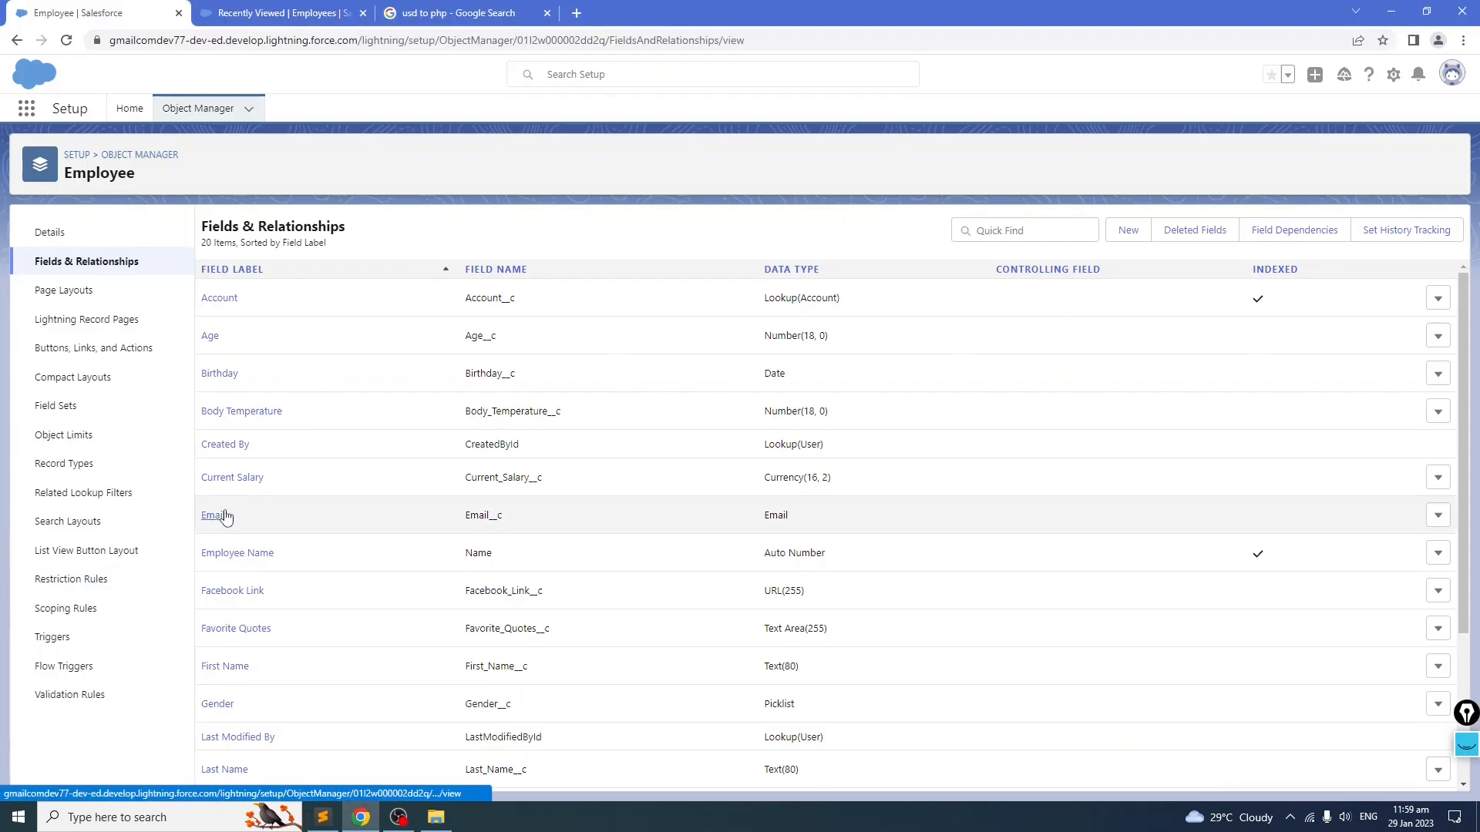
Step: Create a Time custom field labelled Time In on Employee with default security and page layout
click(1125, 231)
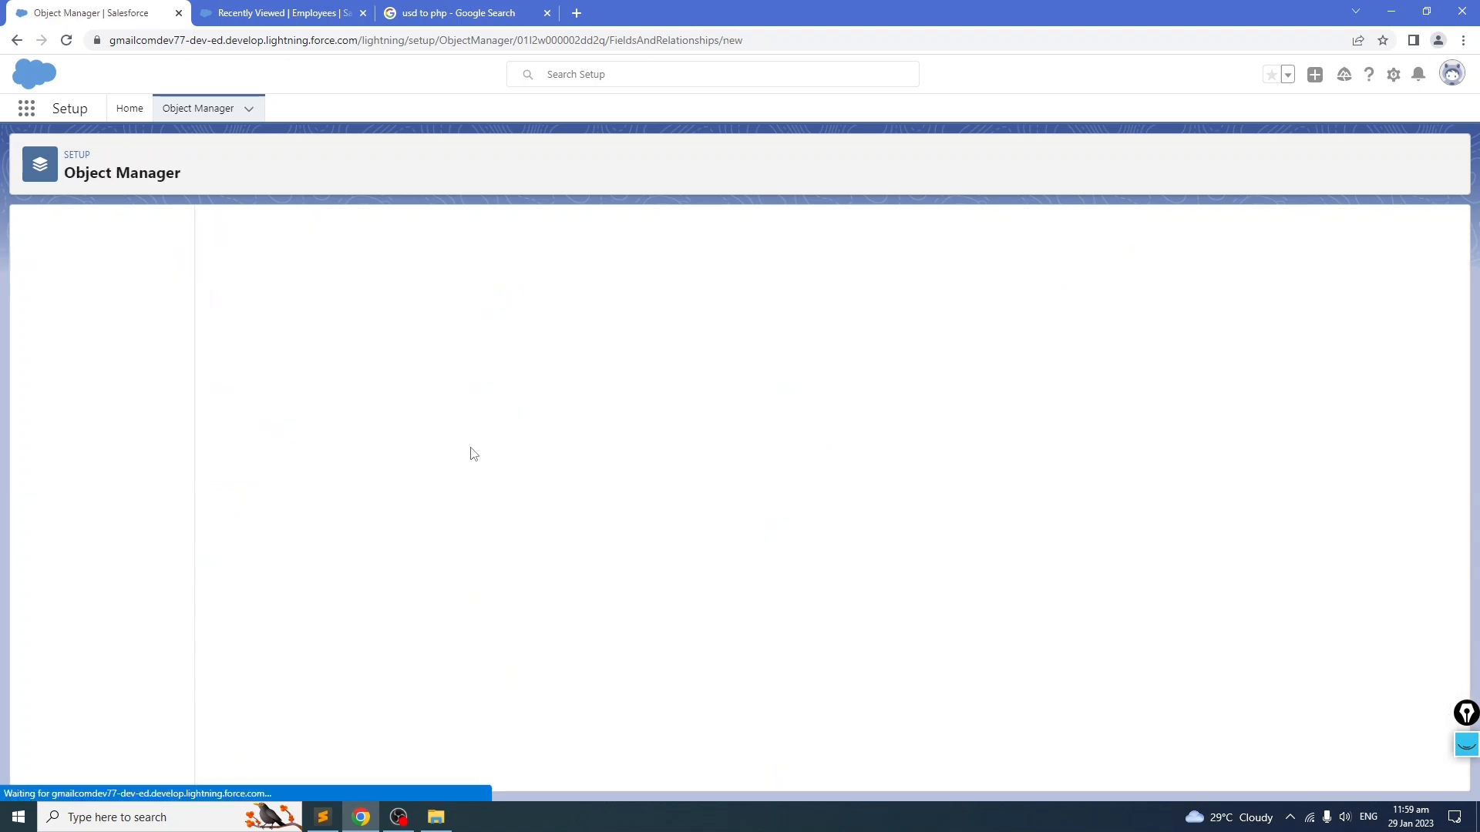
scroll(460, 458, down, 4)
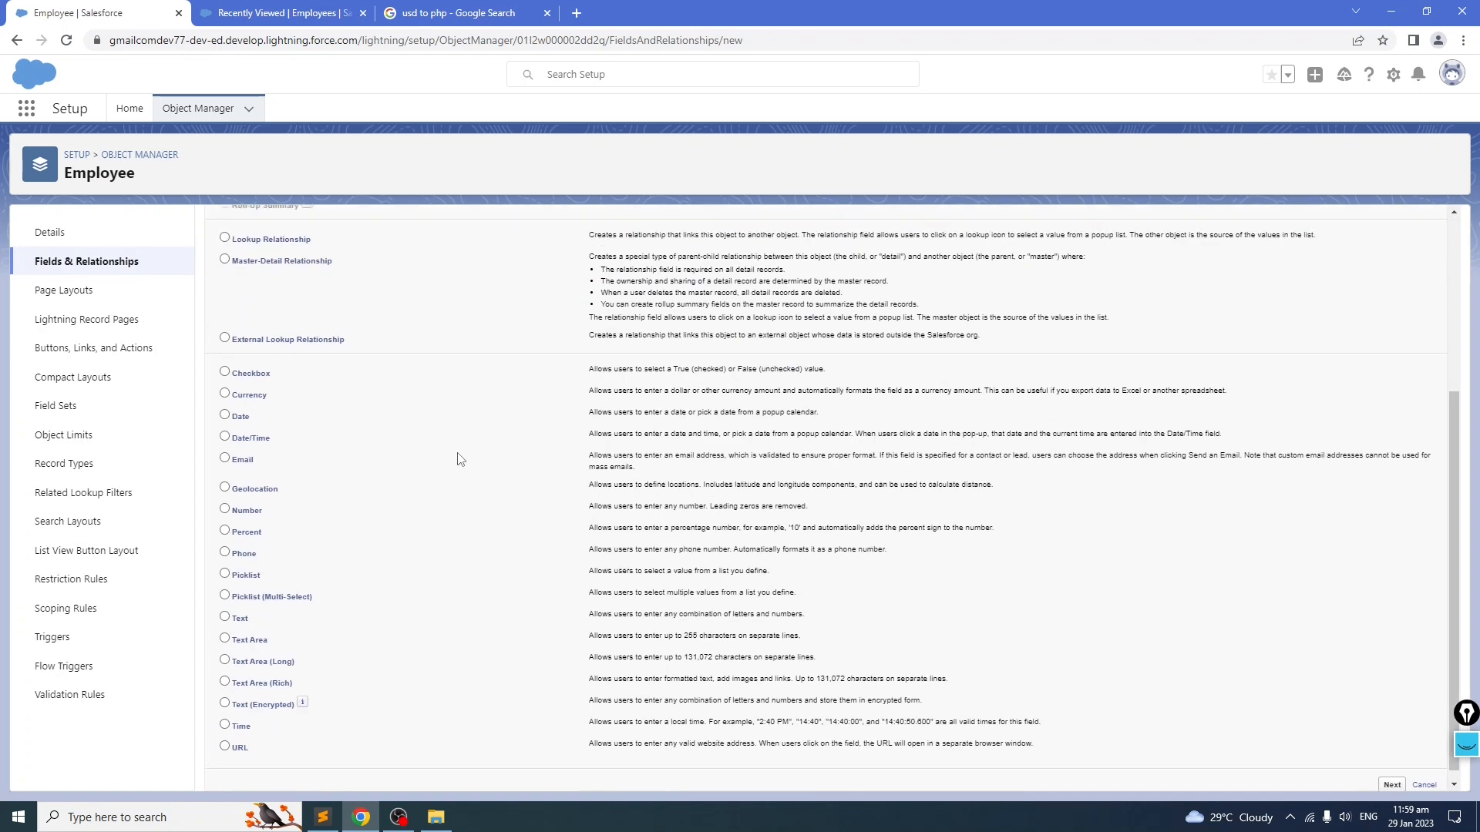
click(225, 713)
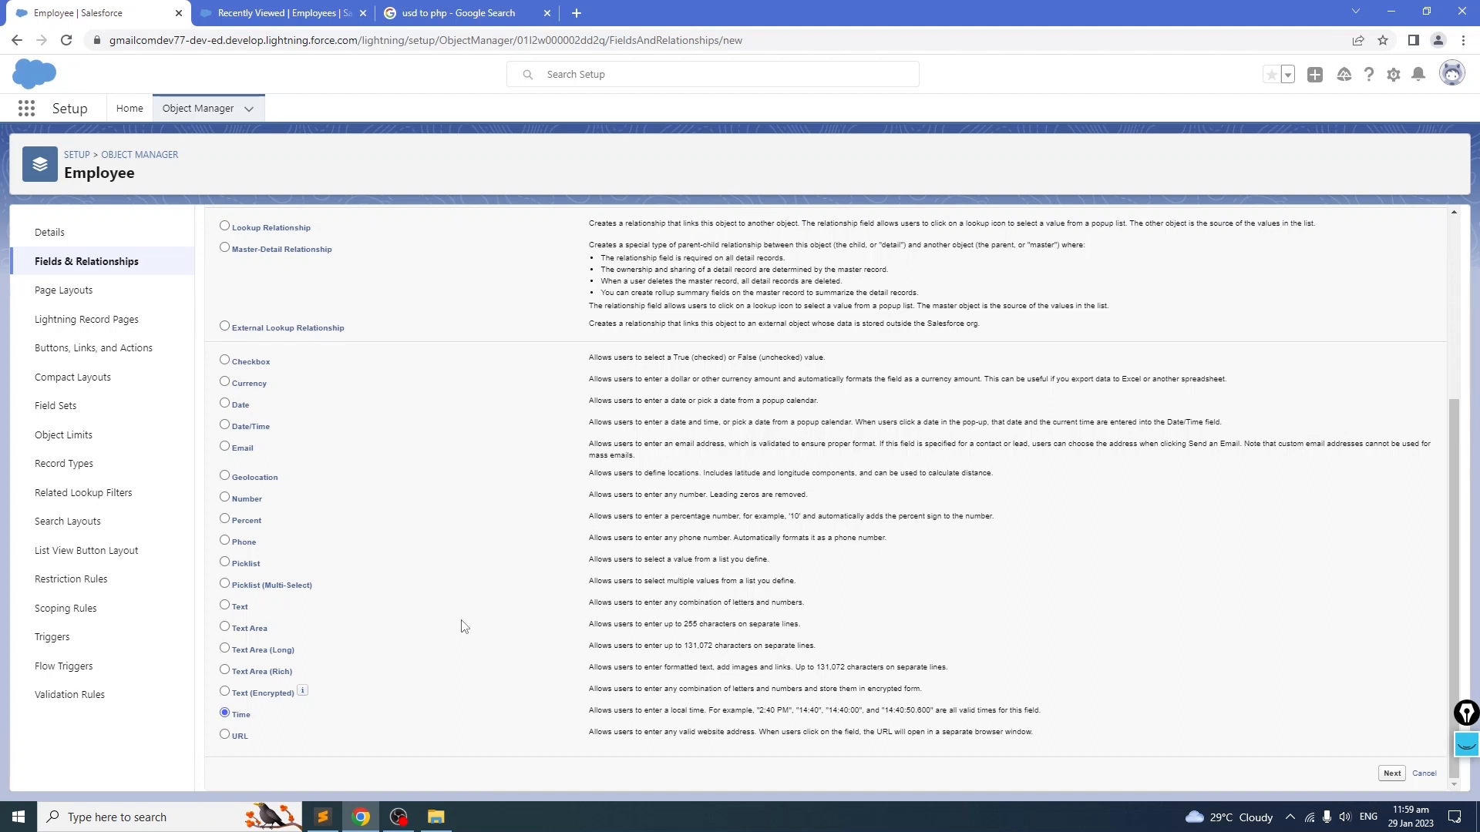
scroll(1167, 690, up, 4)
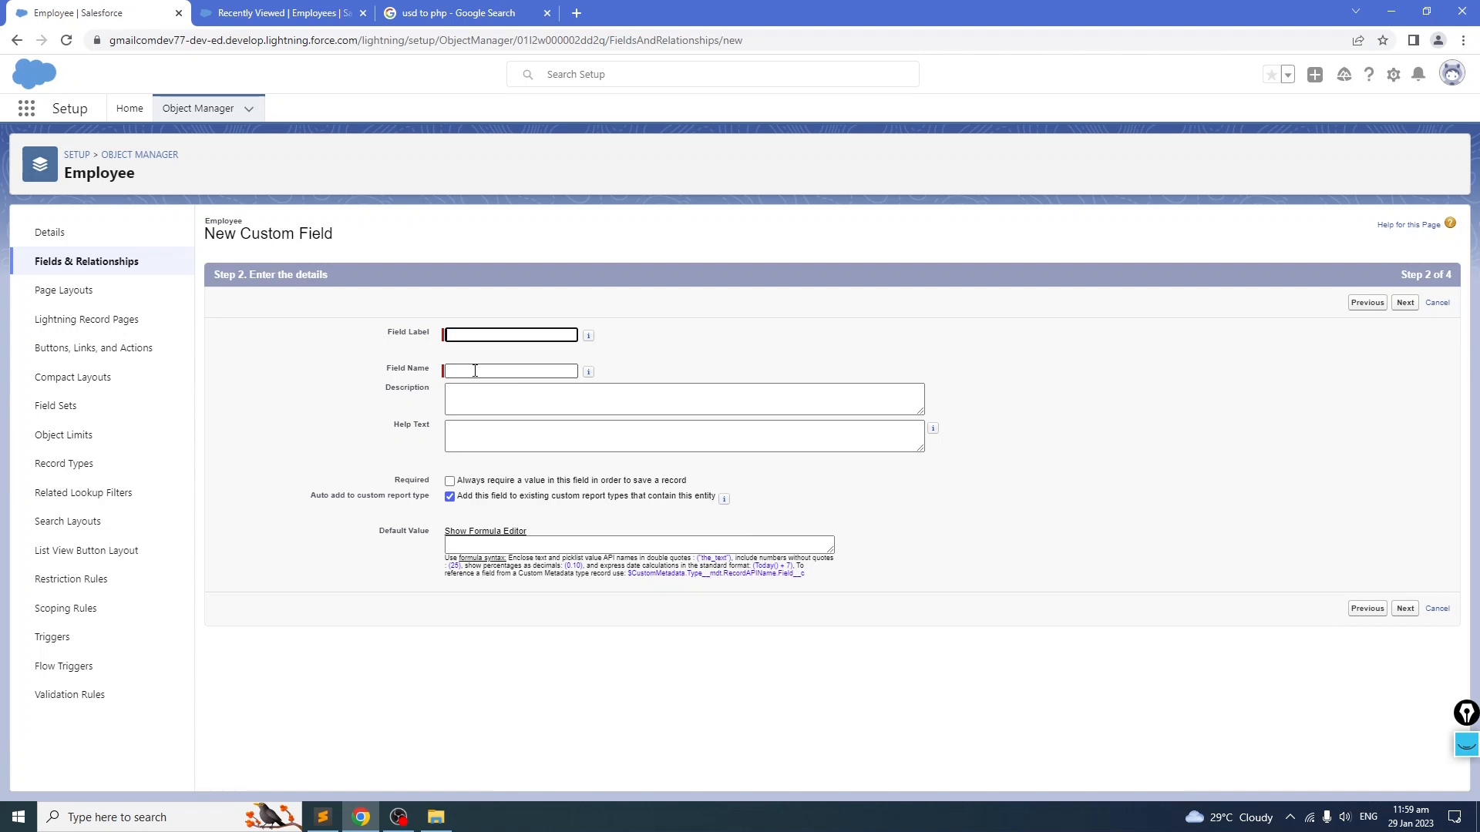
click(485, 334)
text(Time In)
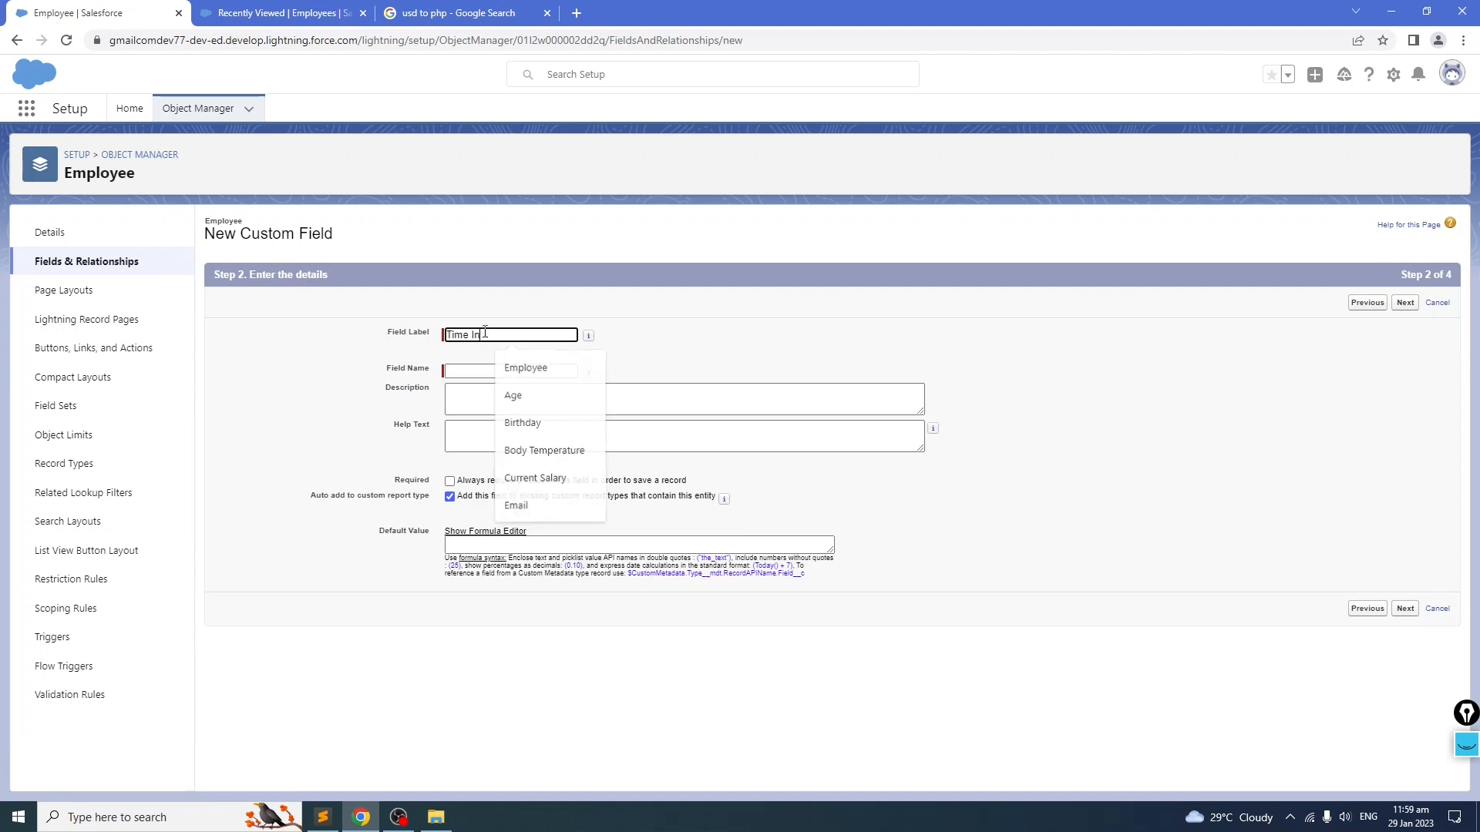
key(Tab)
click(1406, 303)
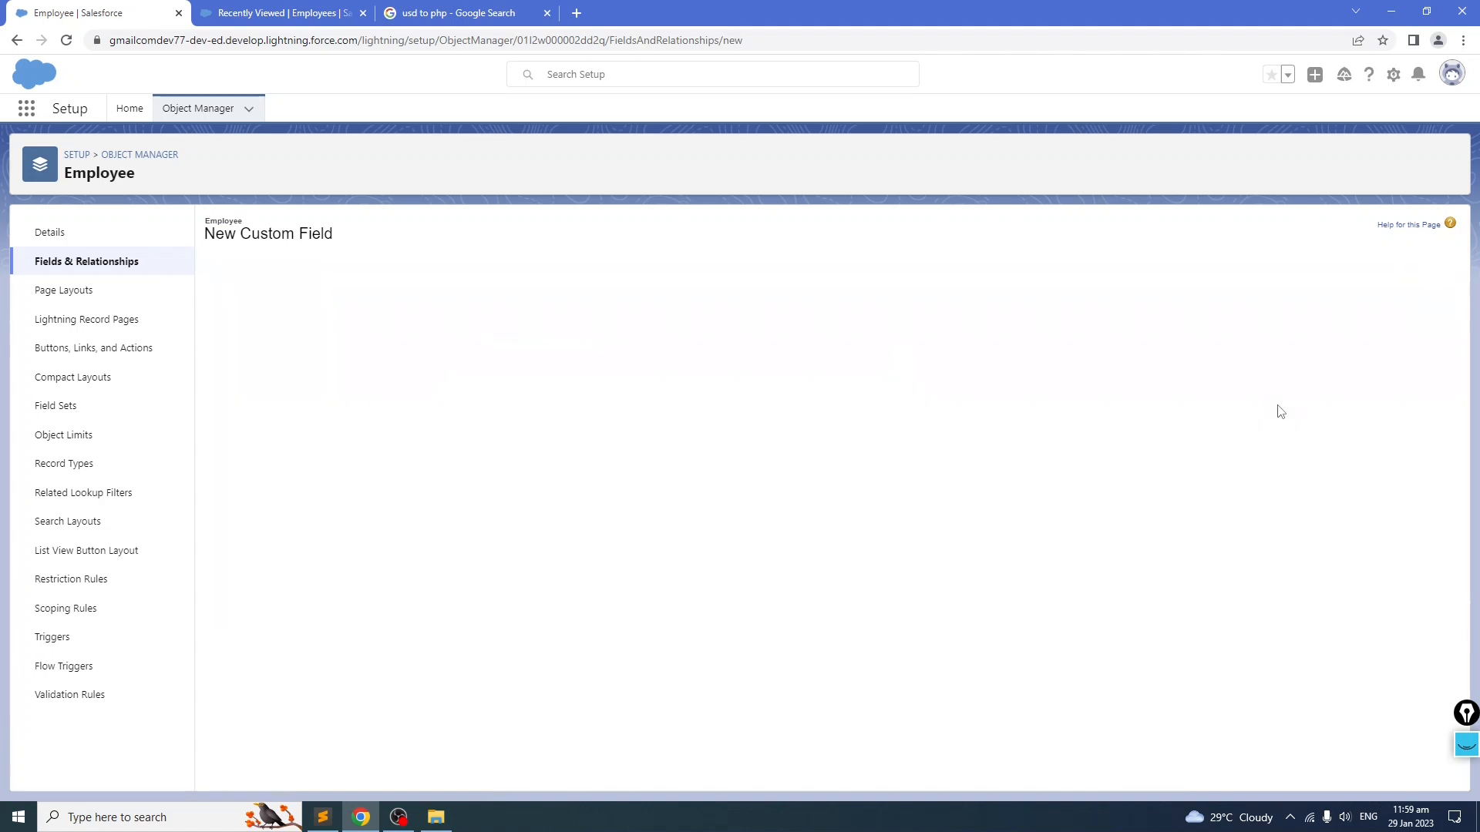
scroll(695, 578, down, 2)
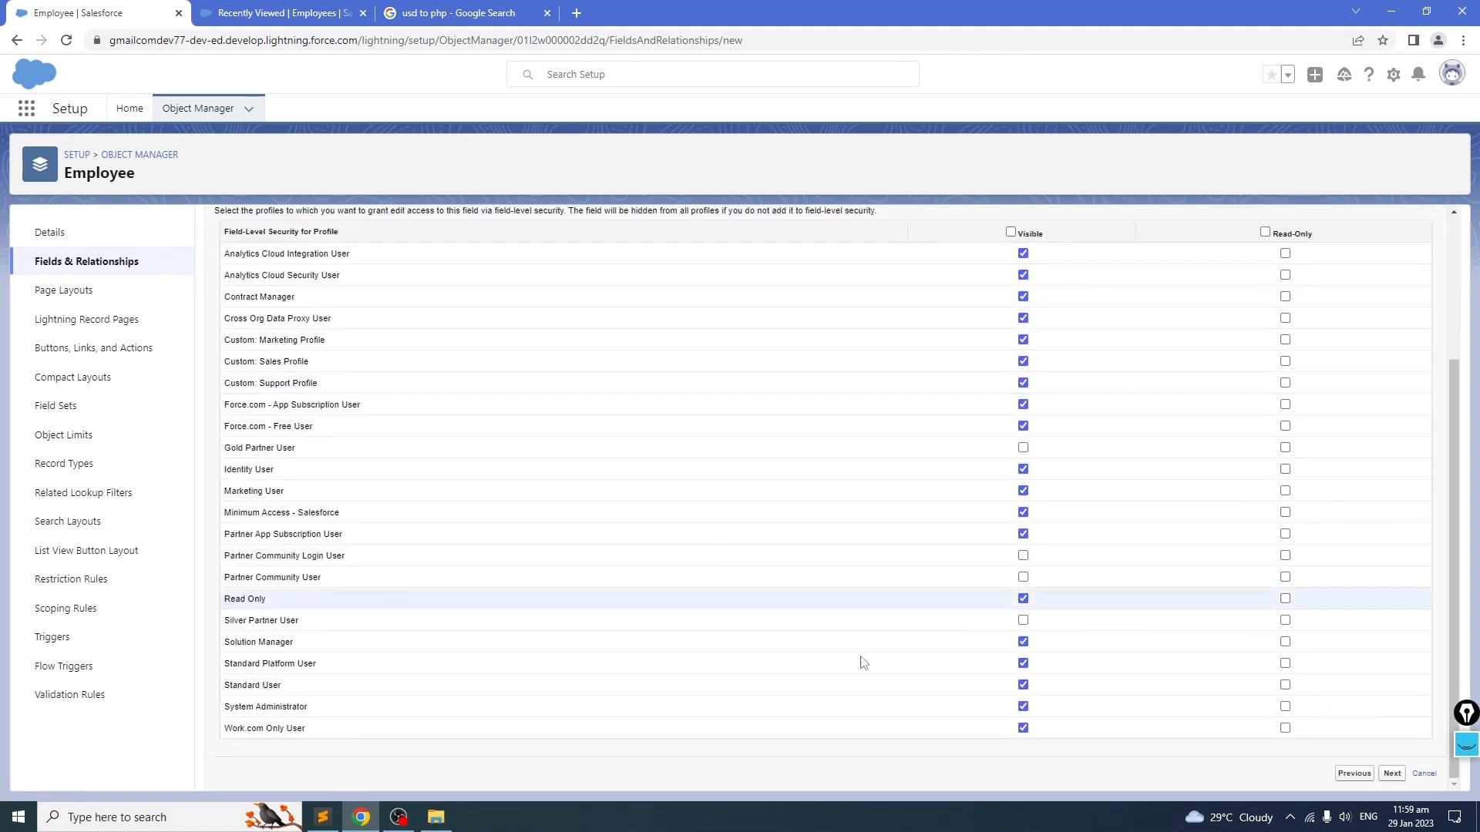
click(1391, 772)
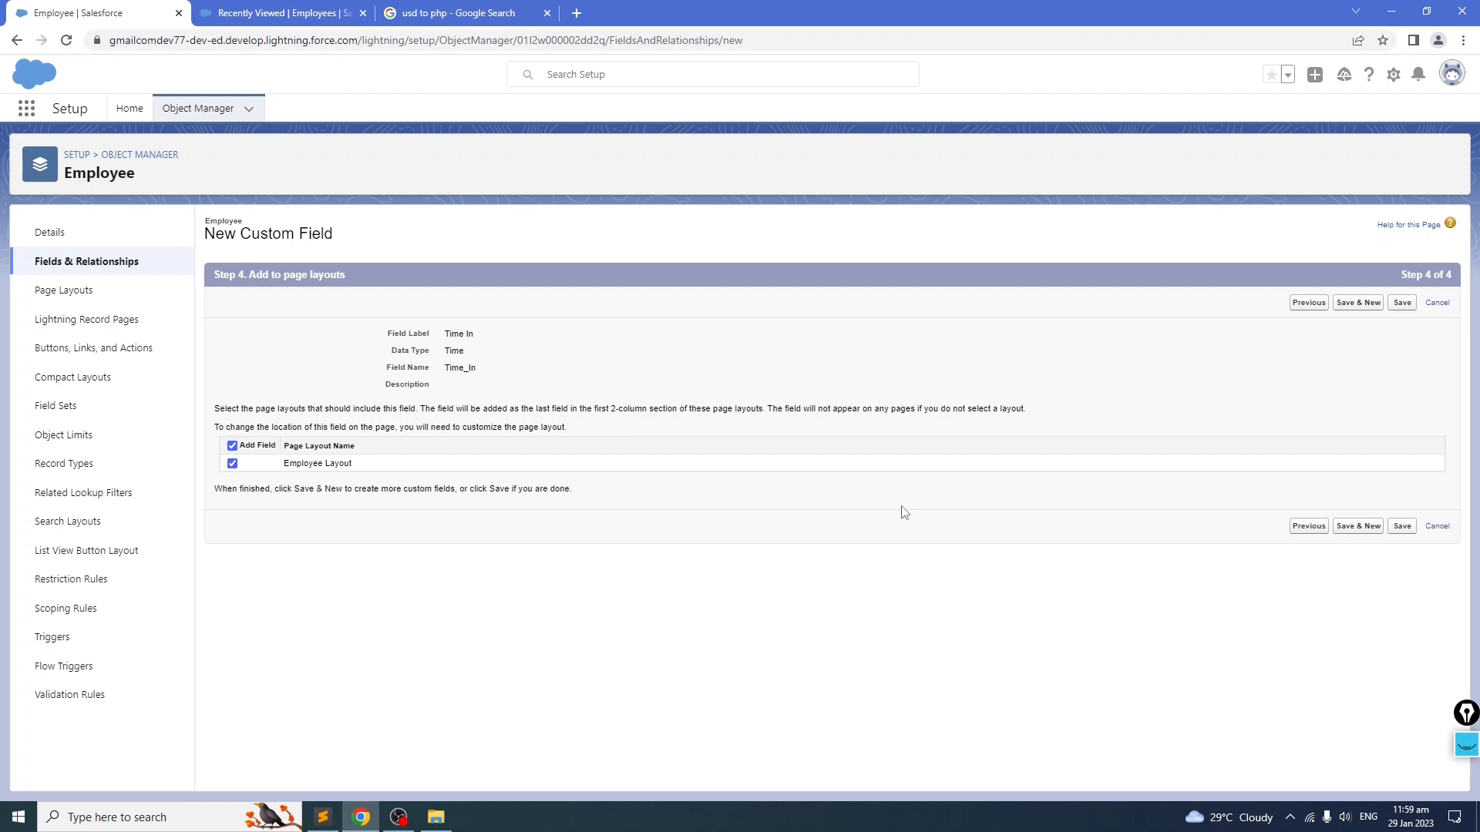
click(1404, 304)
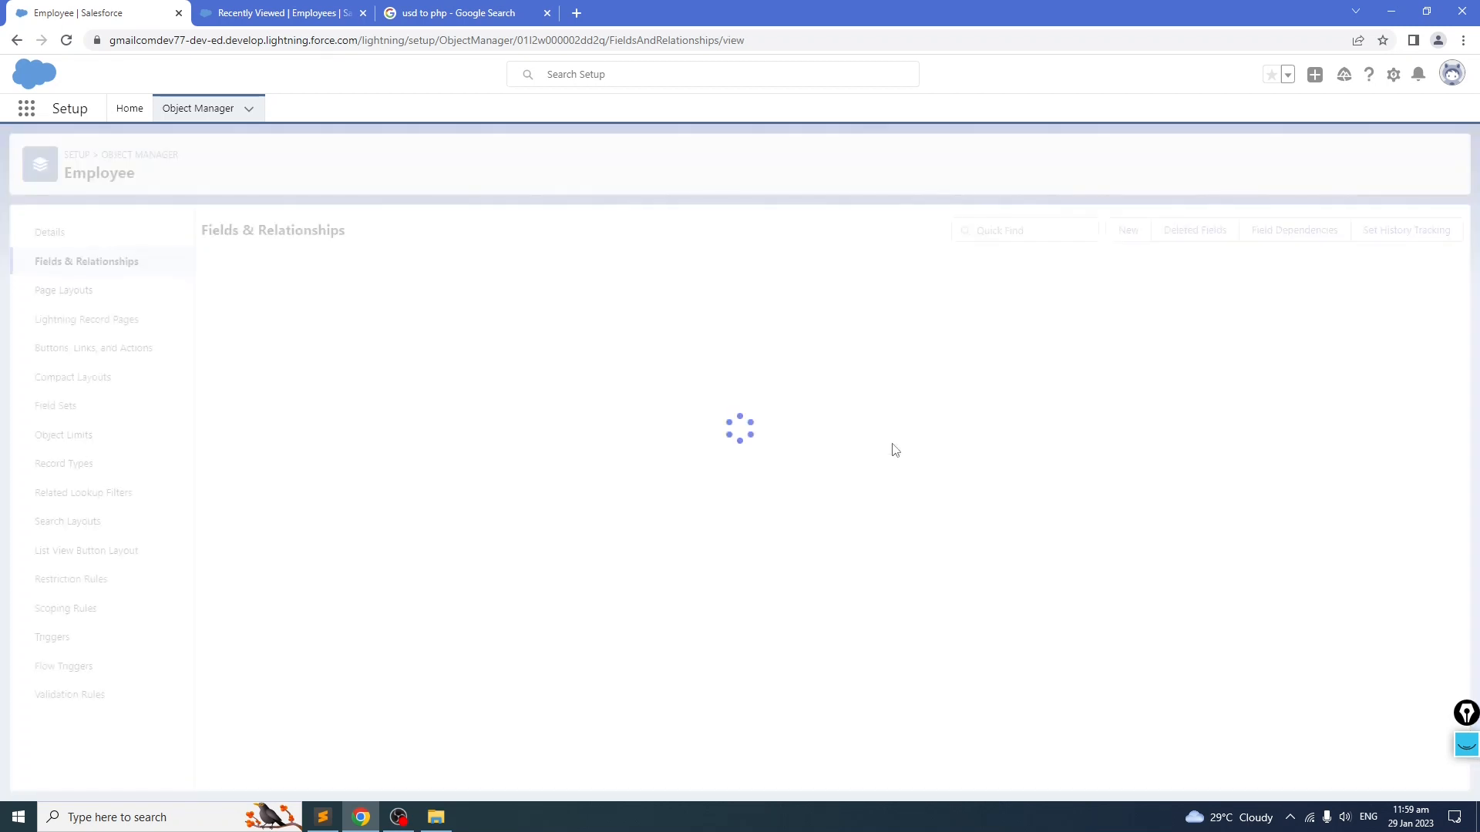
scroll(390, 517, down, 3)
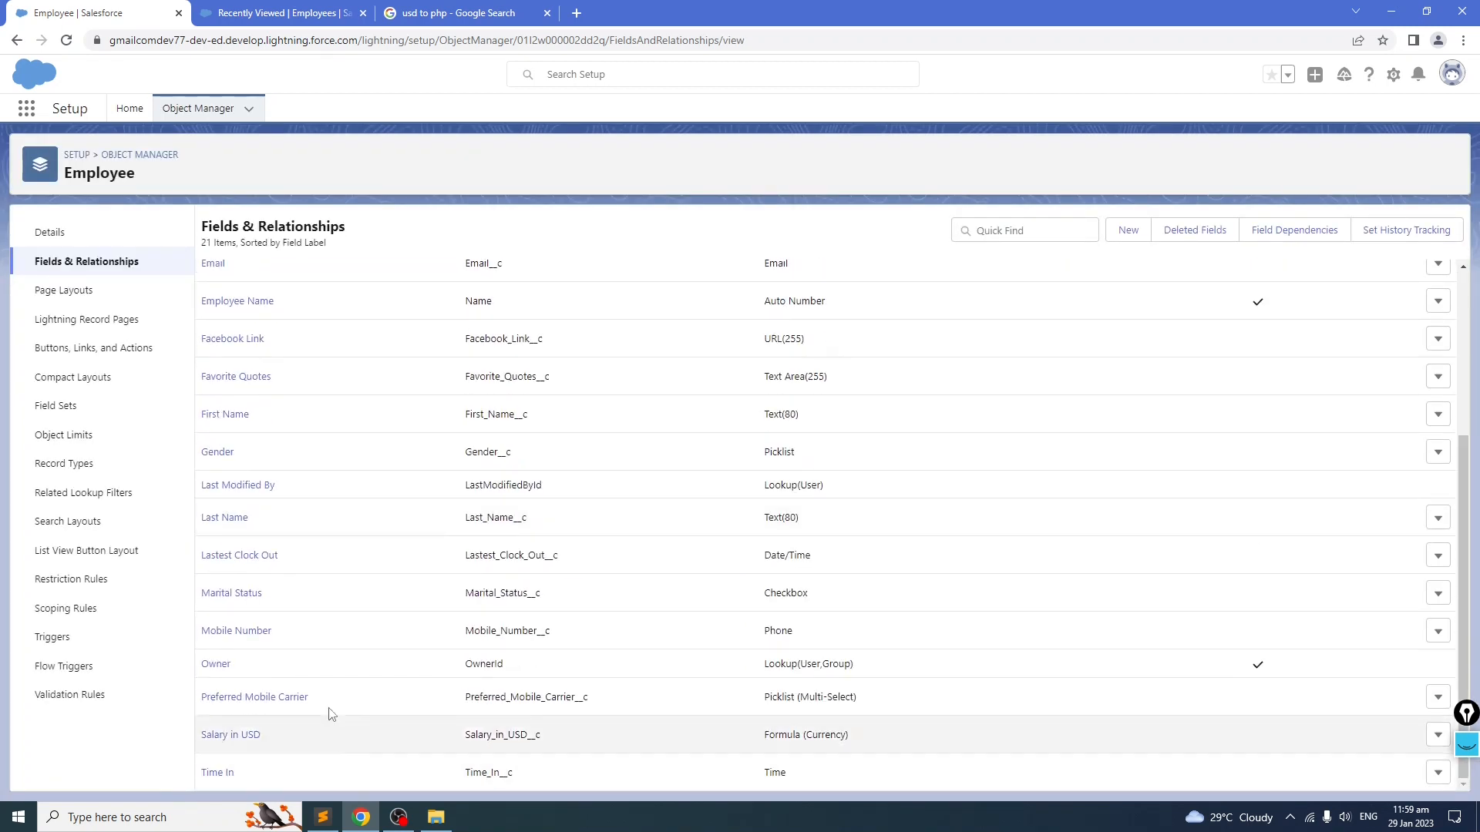
scroll(340, 632, up, 3)
scroll(540, 471, down, 3)
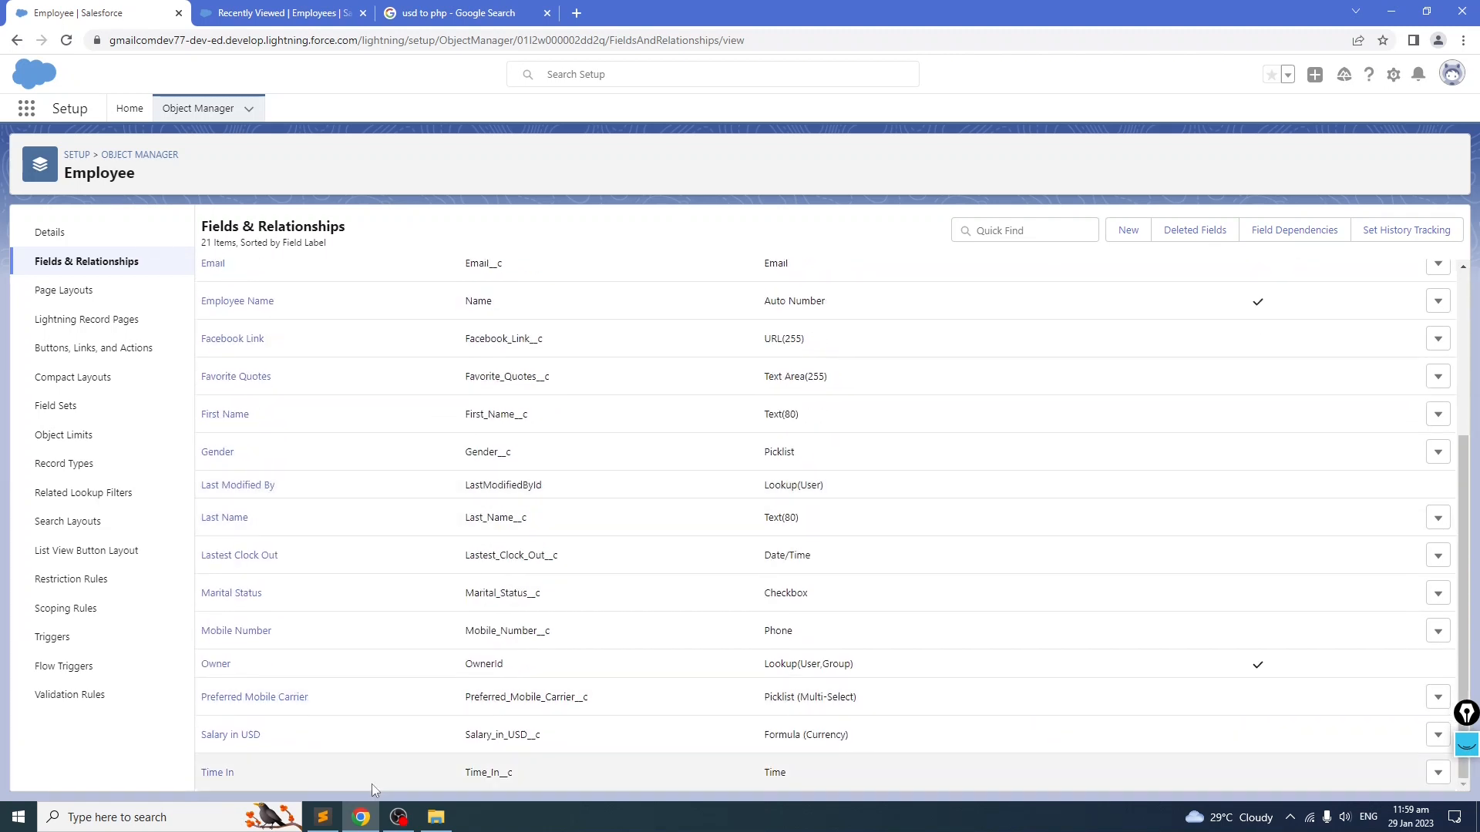
scroll(632, 644, up, 3)
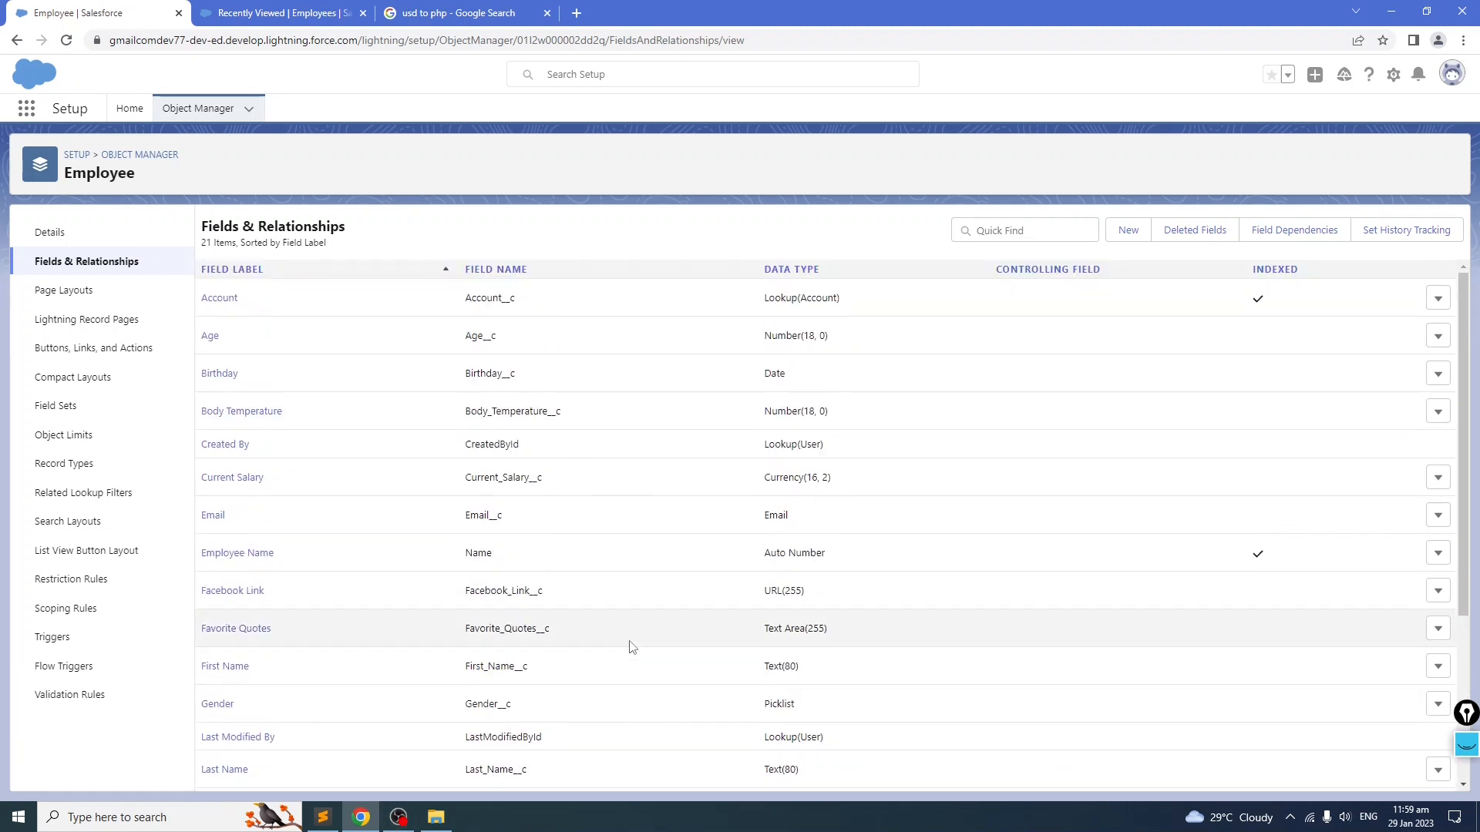
click(1129, 245)
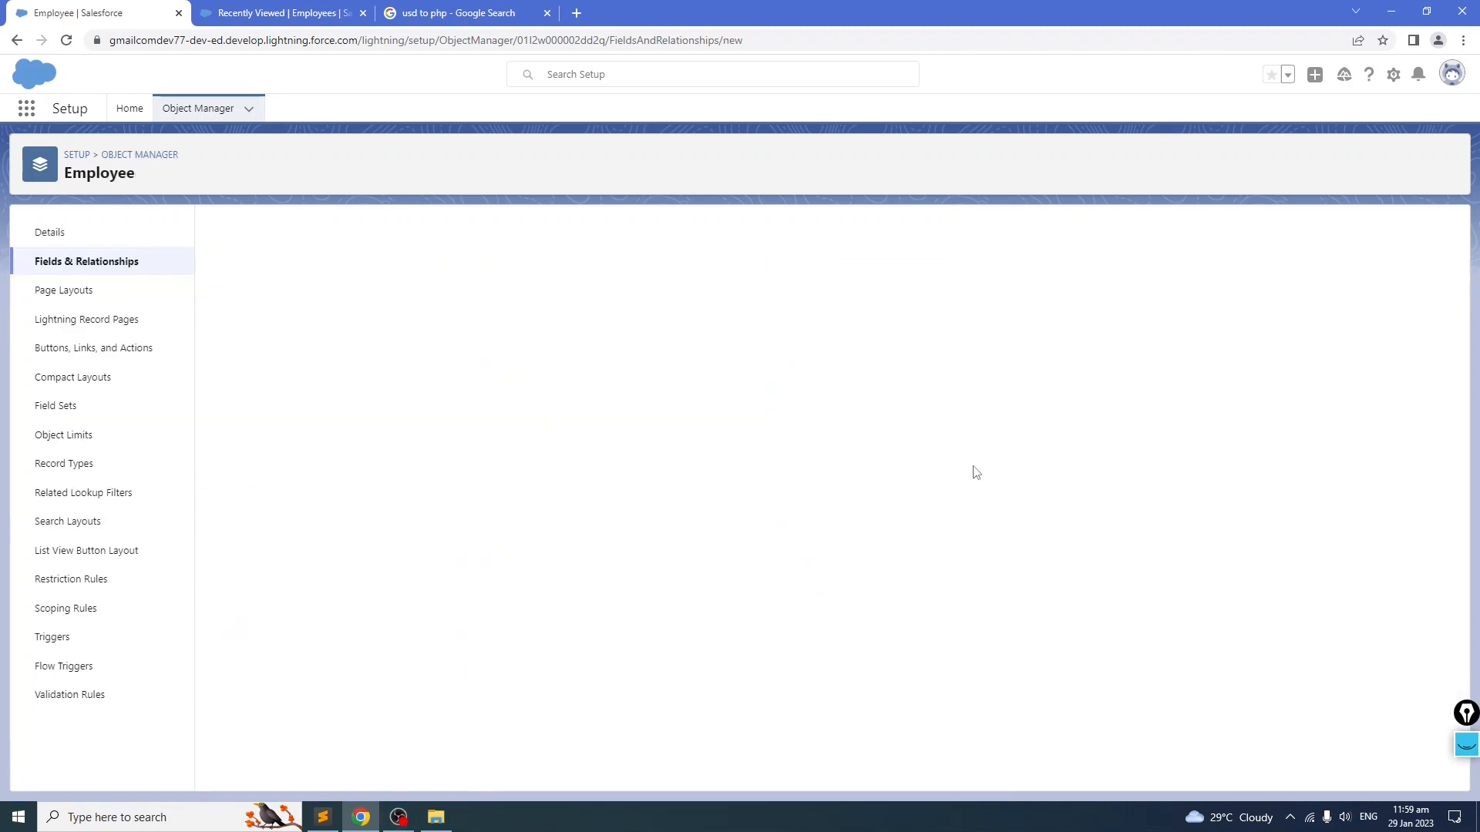
scroll(445, 517, down, 4)
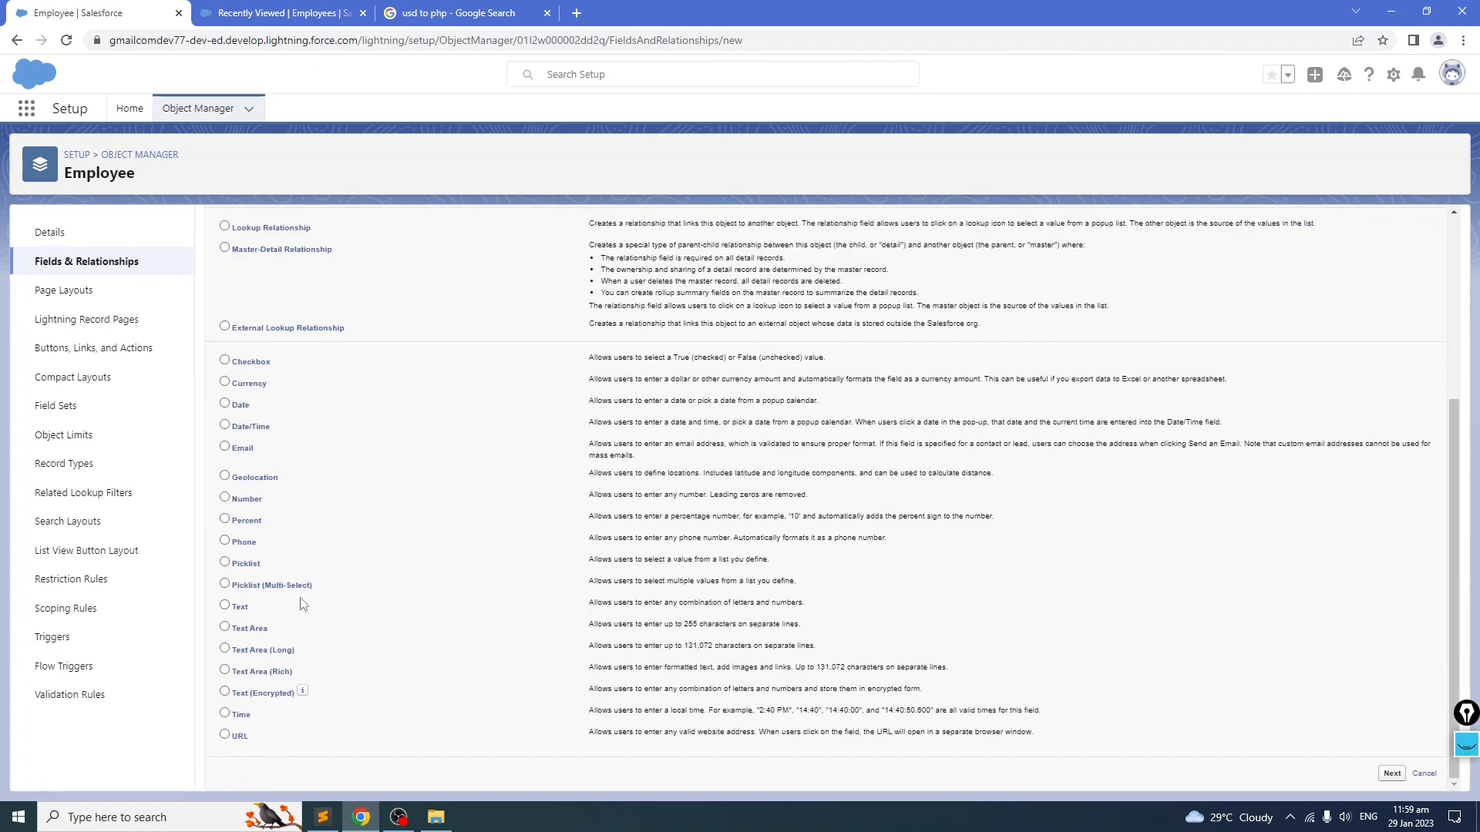
click(225, 713)
scroll(530, 623, up, 4)
click(1391, 302)
text(Time In)
click(697, 358)
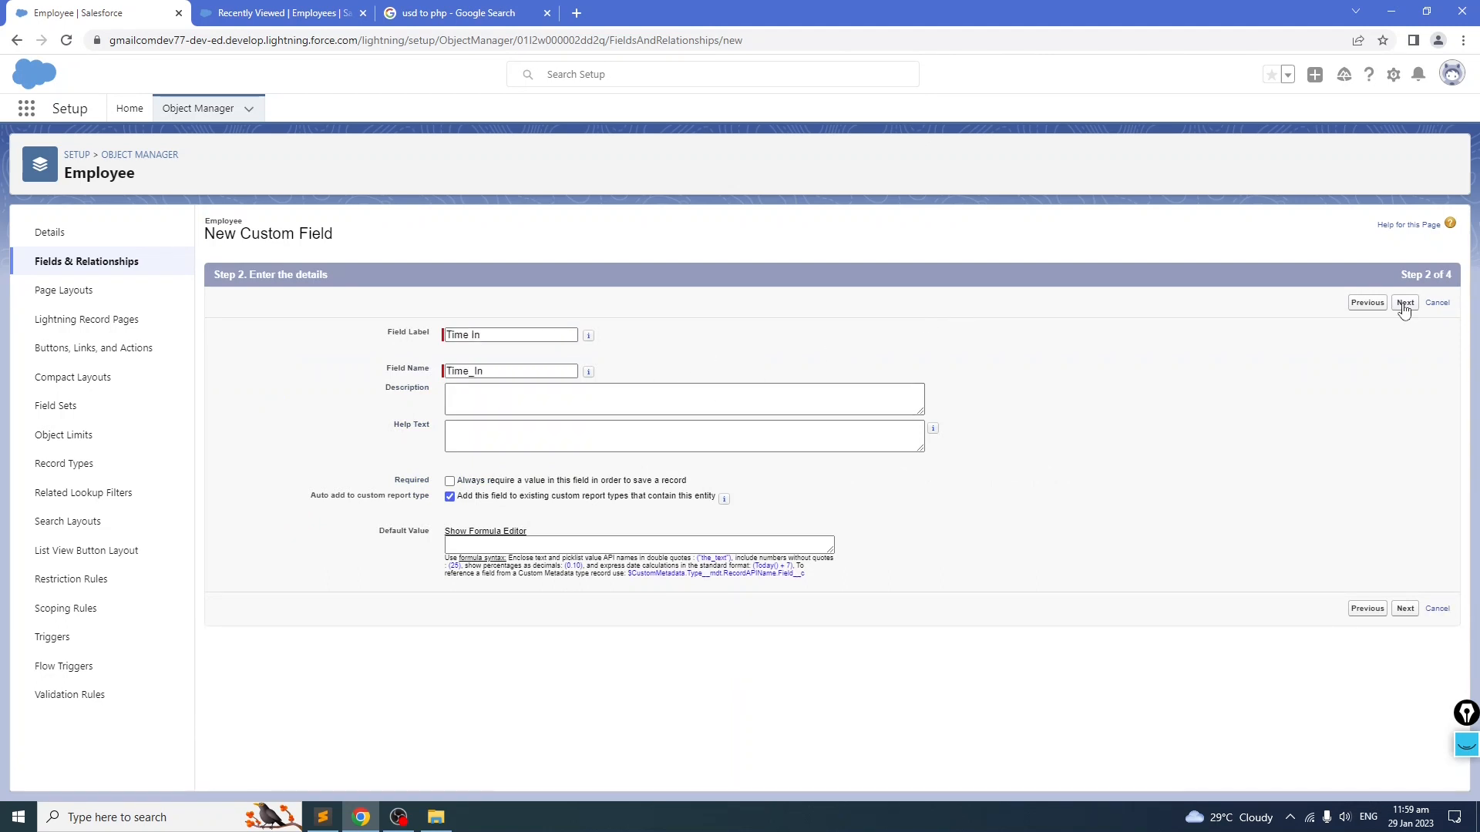
click(321, 818)
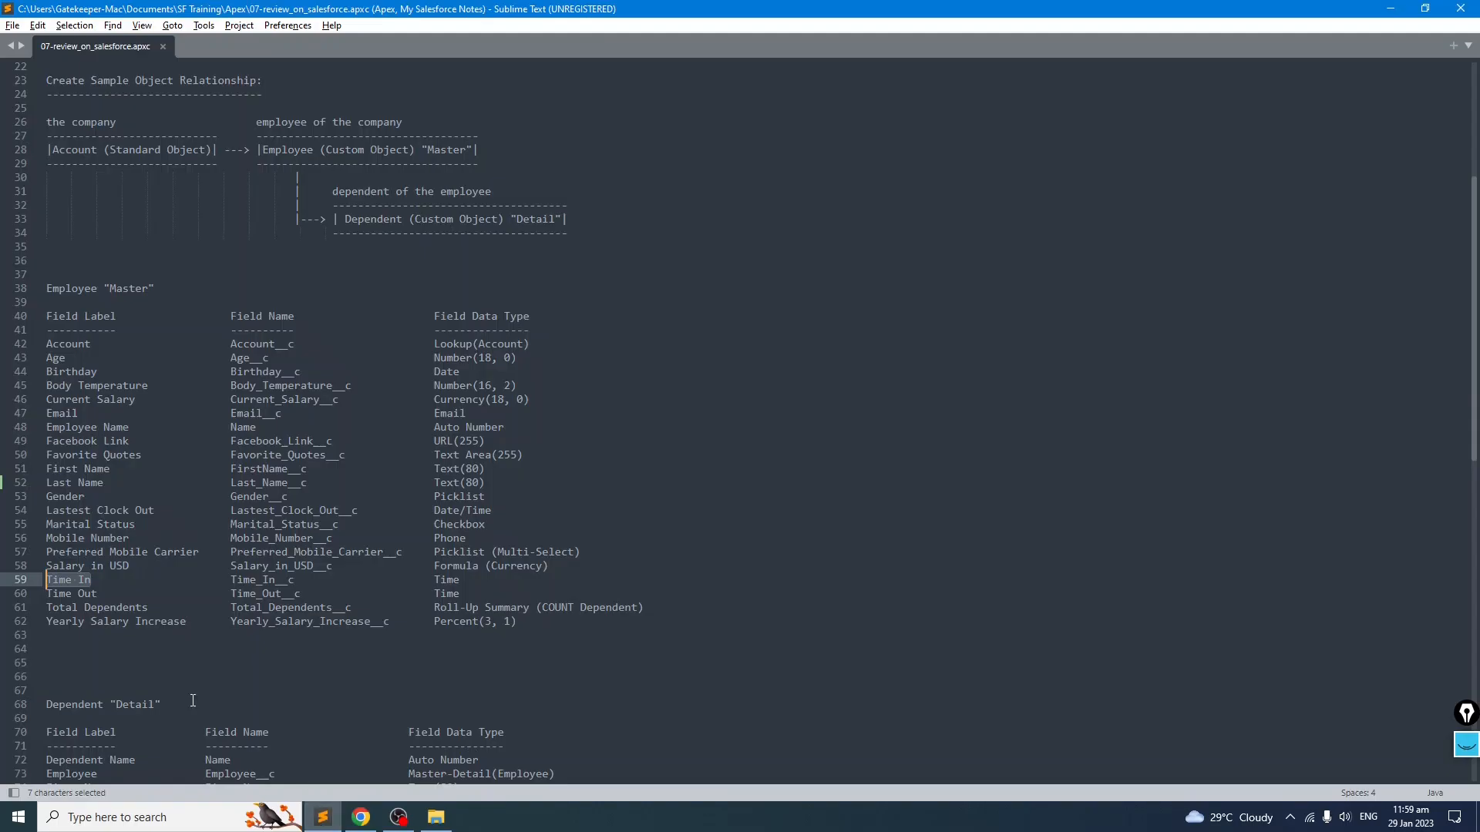
drag(110, 595, 44, 593)
key(ctrl+c)
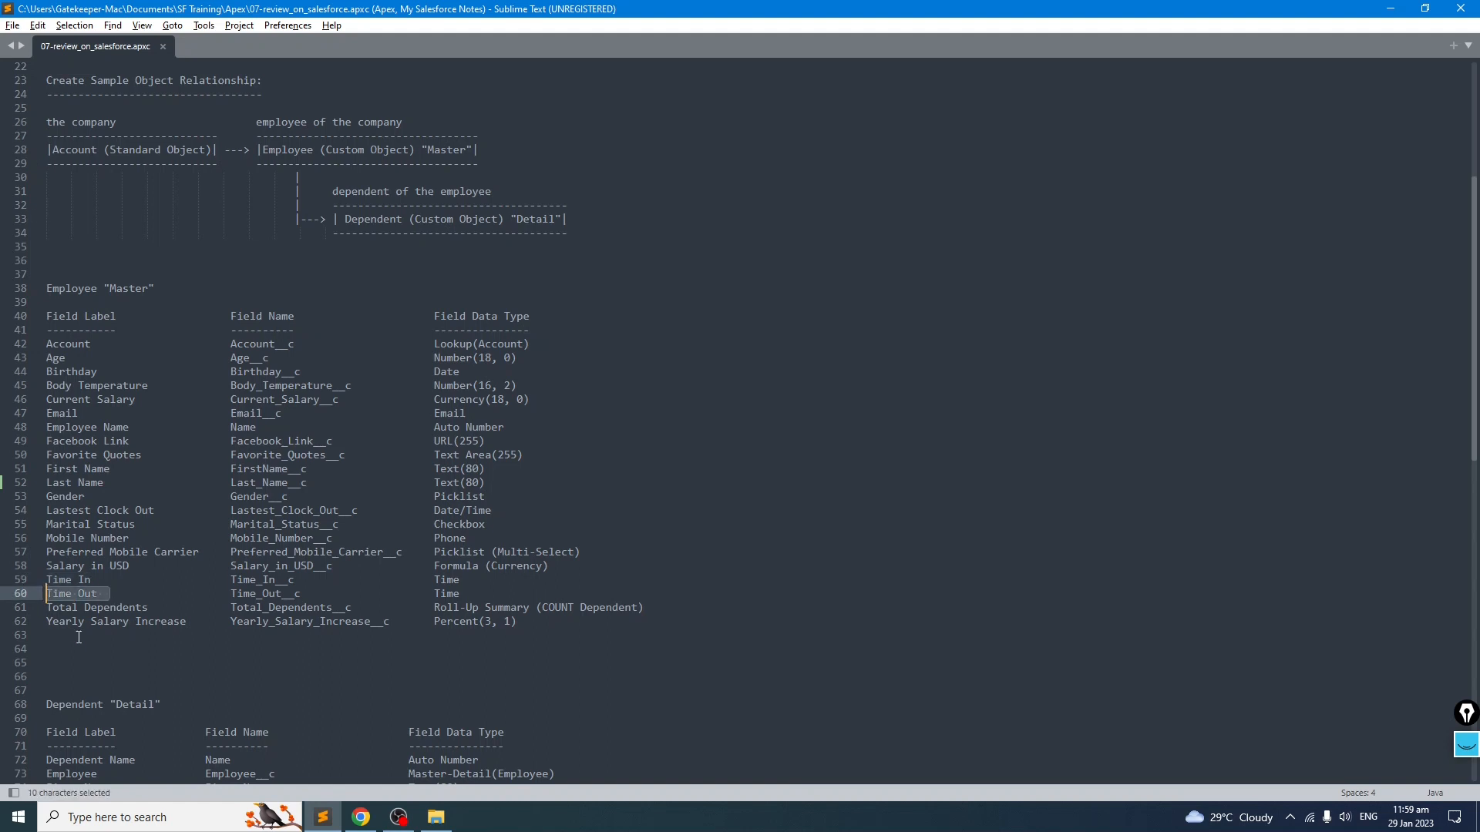
key(alt+Tab)
key(ctrl+v)
key(Return)
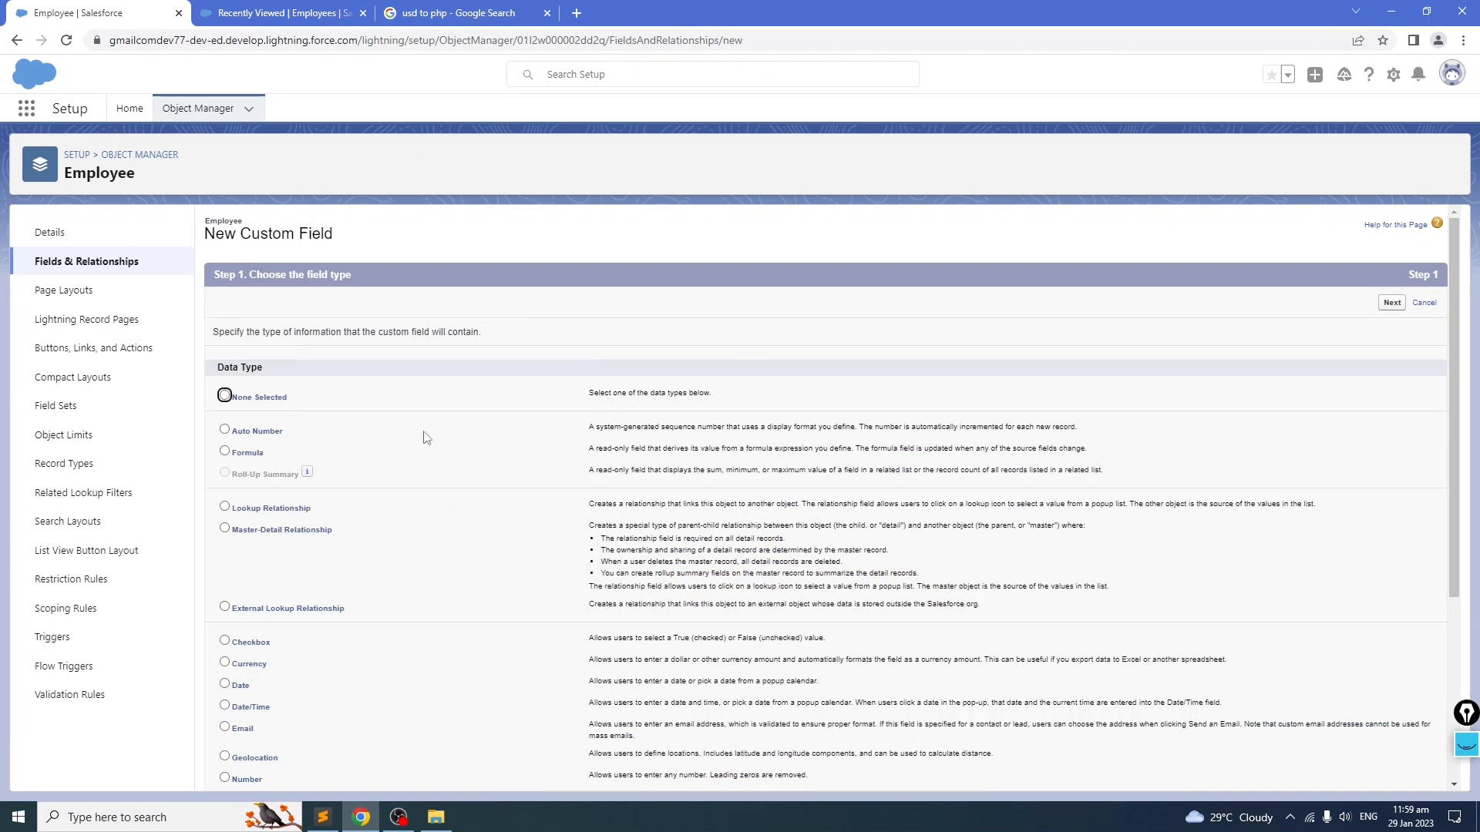
click(1424, 304)
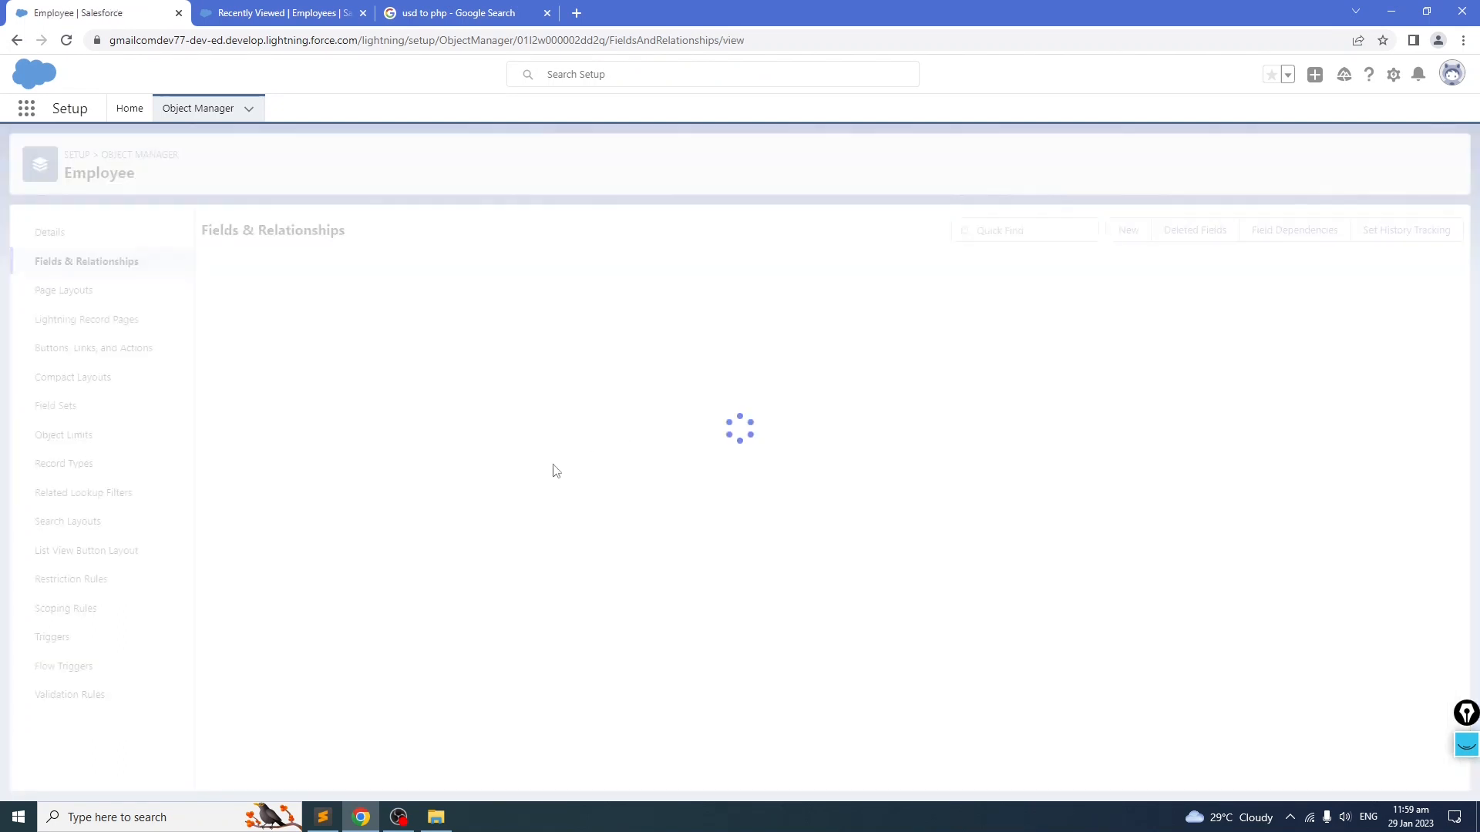
Step: Create a Time custom field labelled Time Out on Employee with default security and page layout
scroll(432, 487, down, 3)
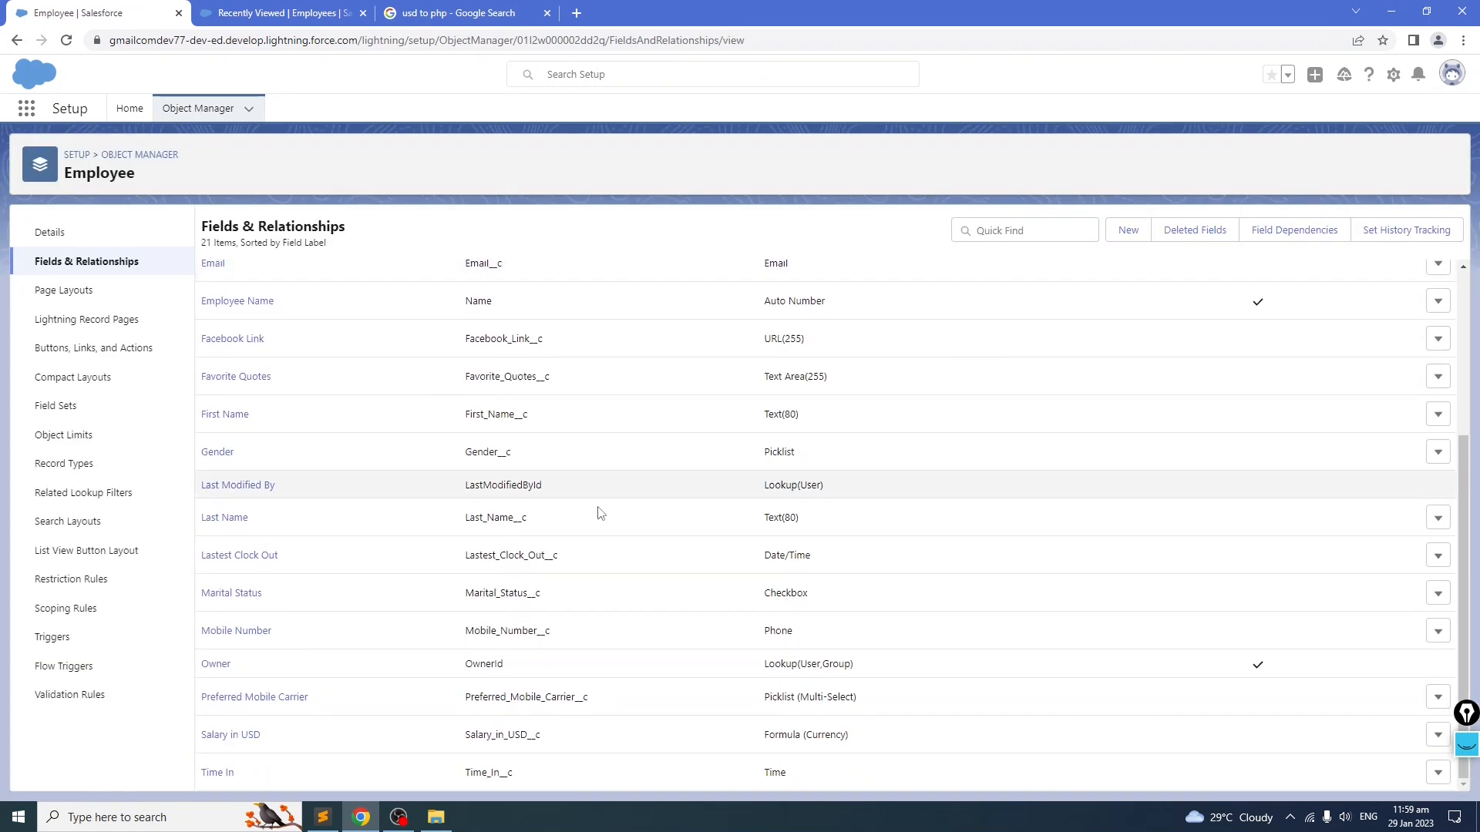
scroll(601, 513, up, 5)
click(1128, 230)
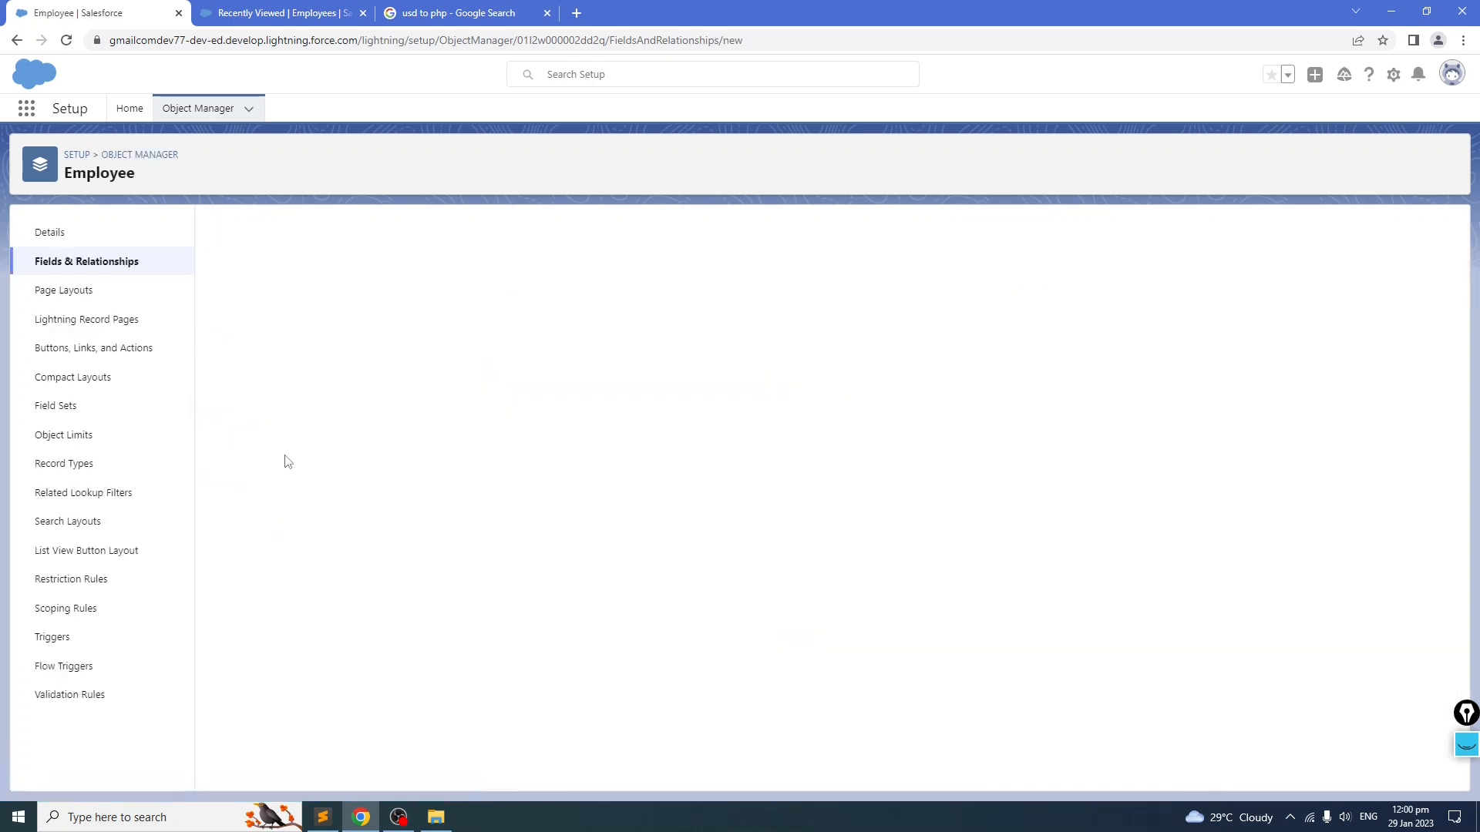
scroll(501, 489, down, 4)
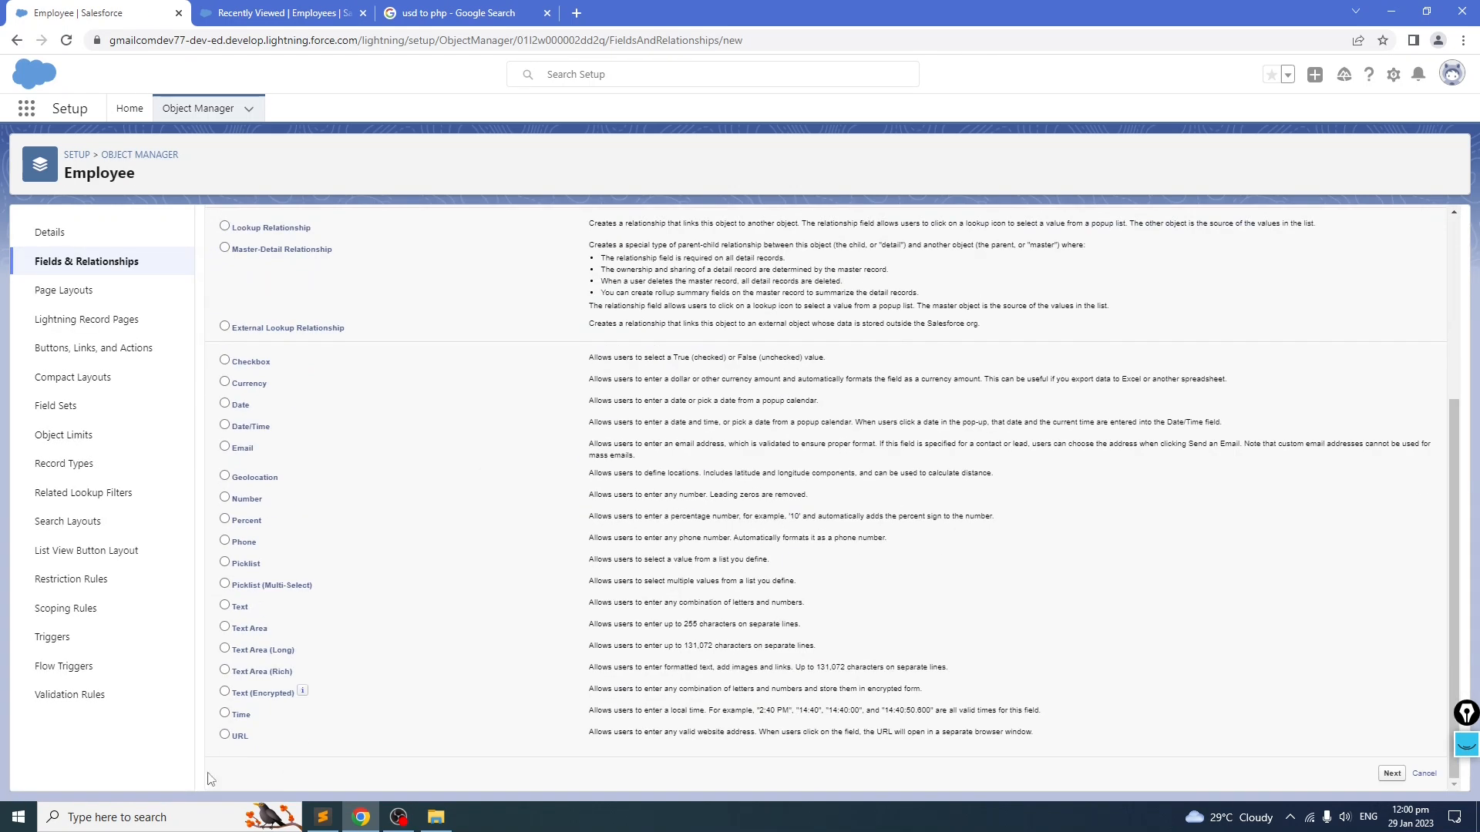
scroll(632, 613, up, 5)
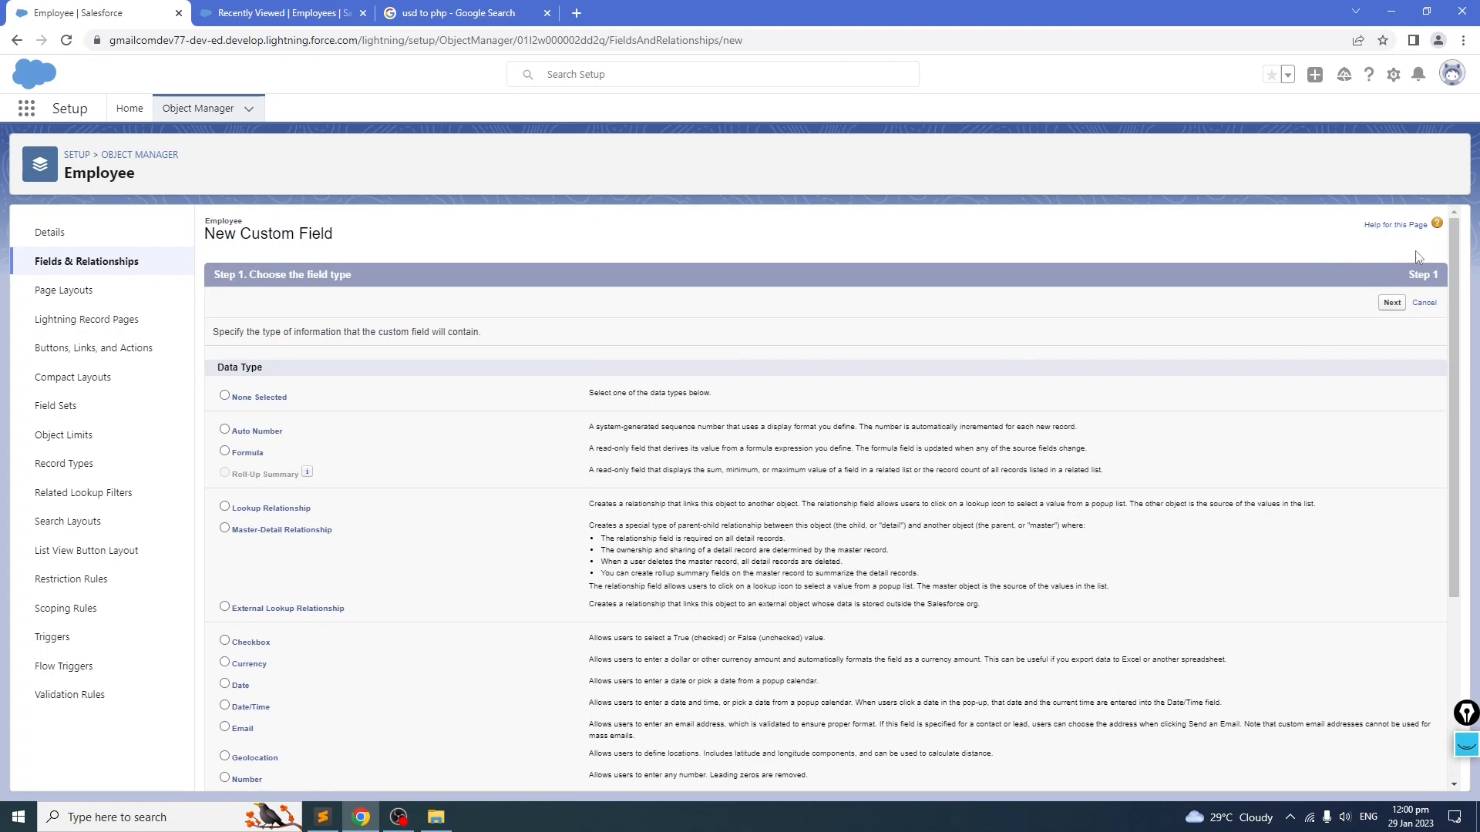
click(1392, 302)
click(508, 334)
text(Time Out)
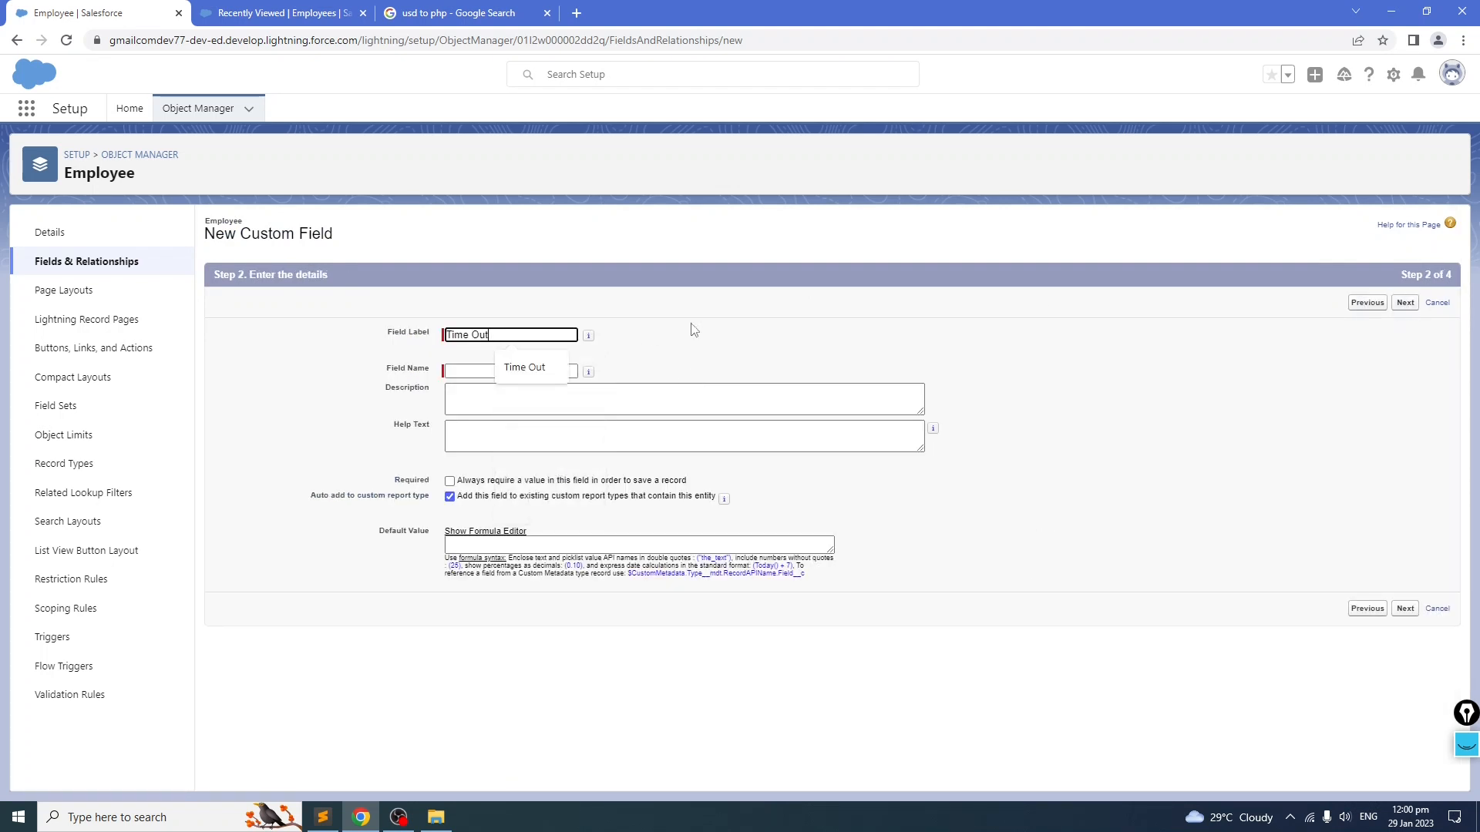
key(Tab)
click(1405, 303)
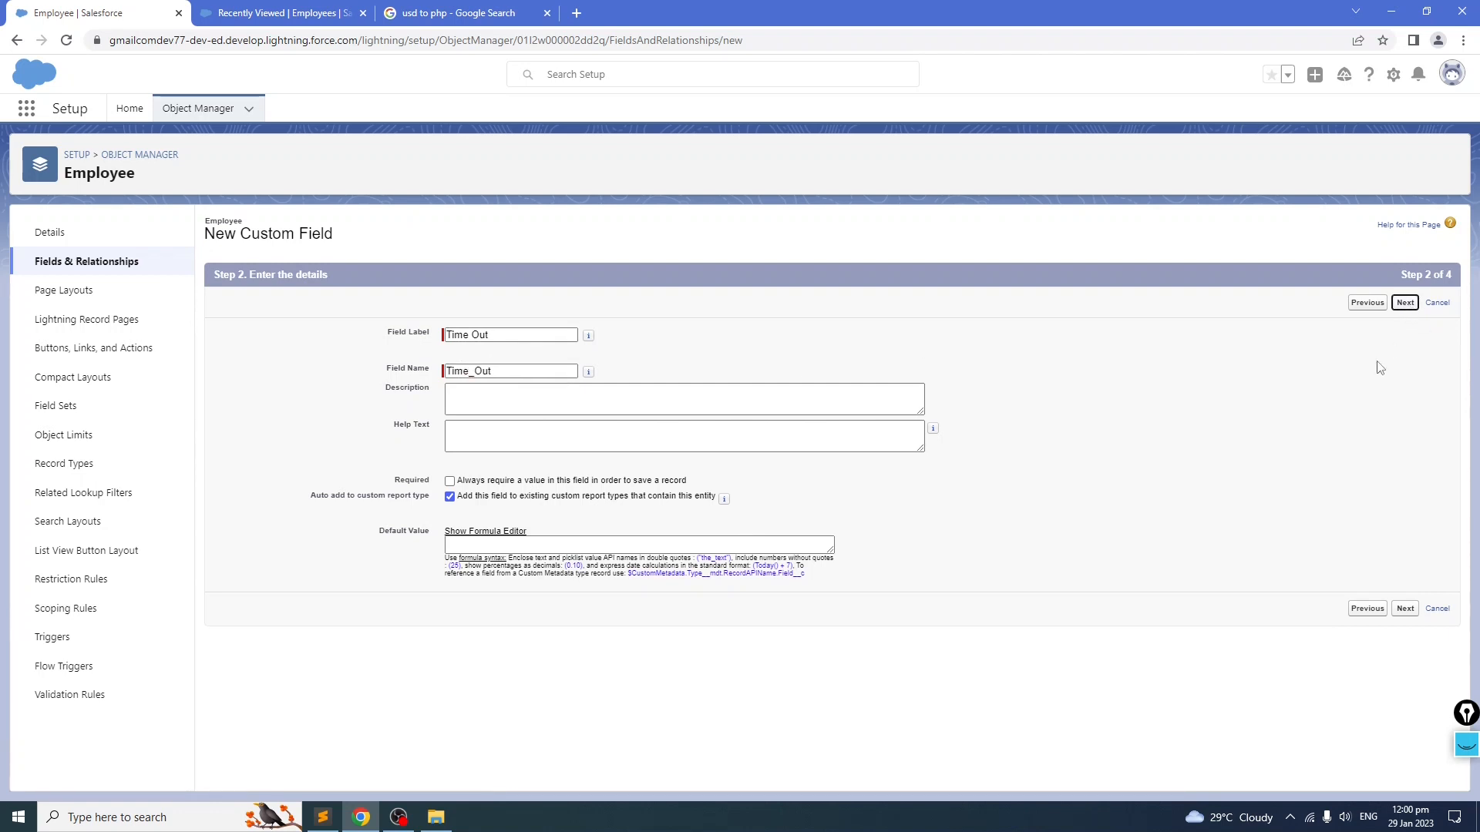
click(1398, 302)
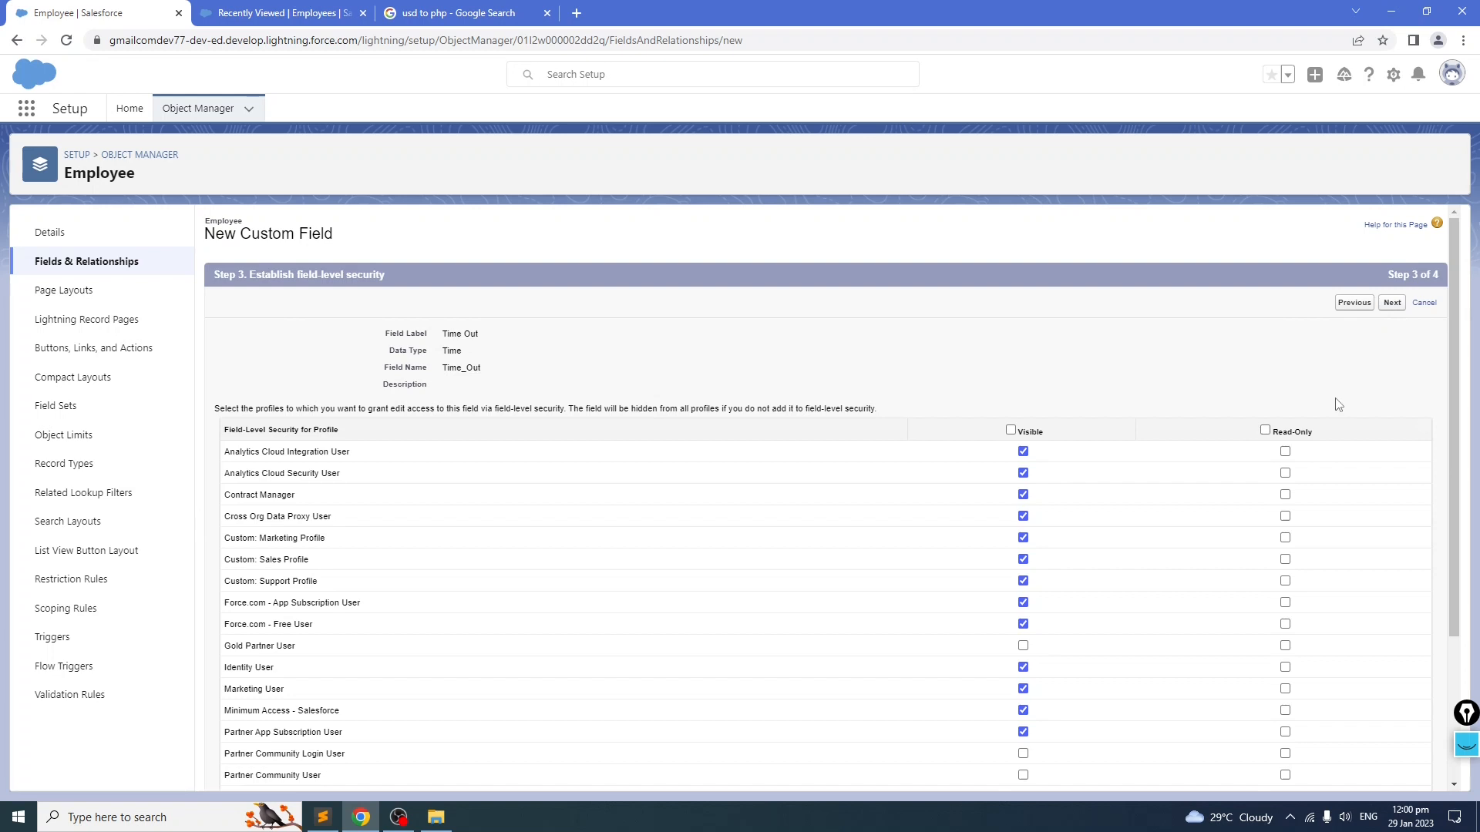
click(1402, 303)
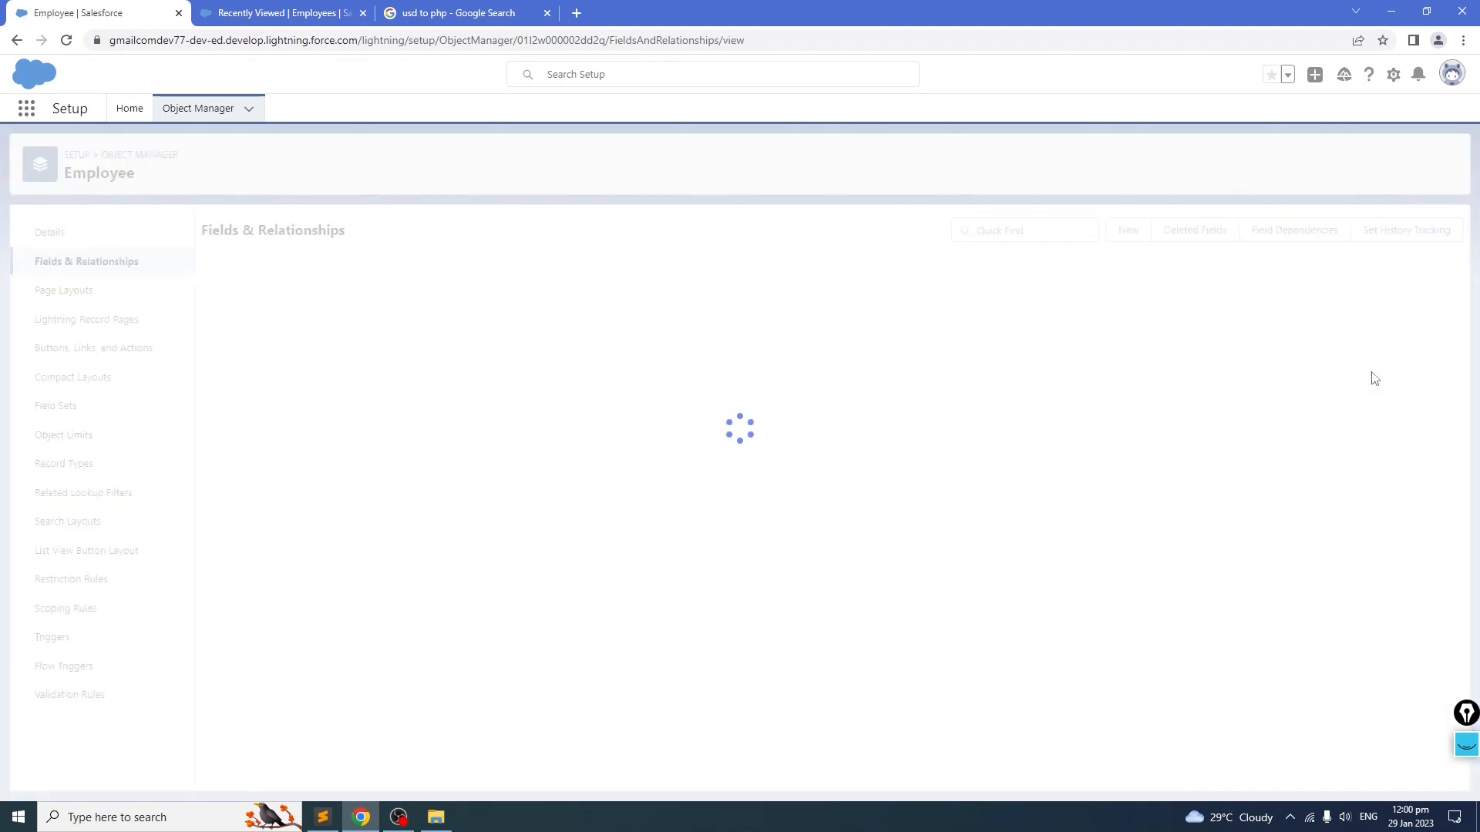
Step: Check the remaining Employee fields in the notes and copy the Yearly Salary Increase label
scroll(1056, 582, down, 4)
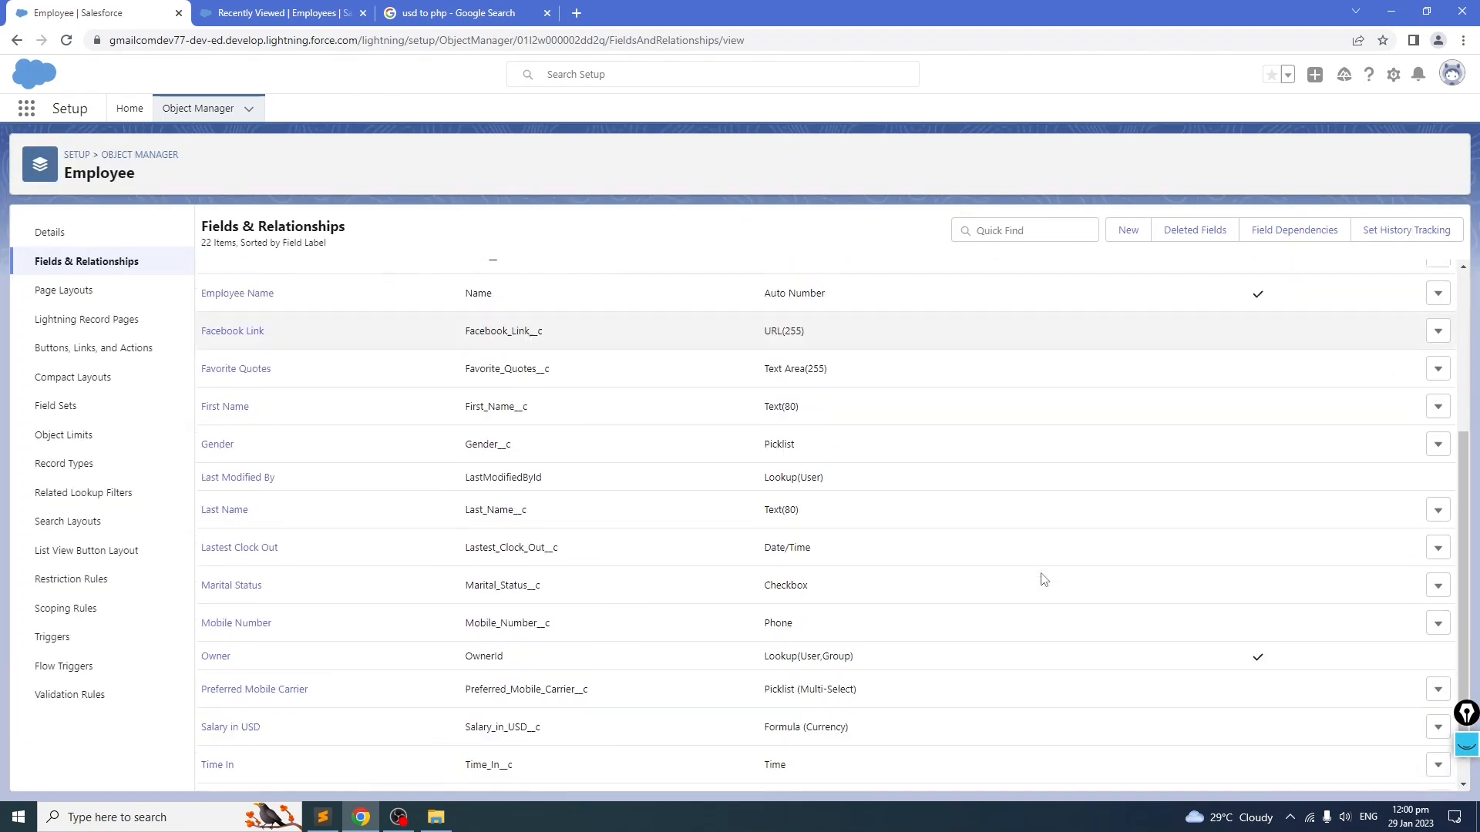
key(alt+Tab)
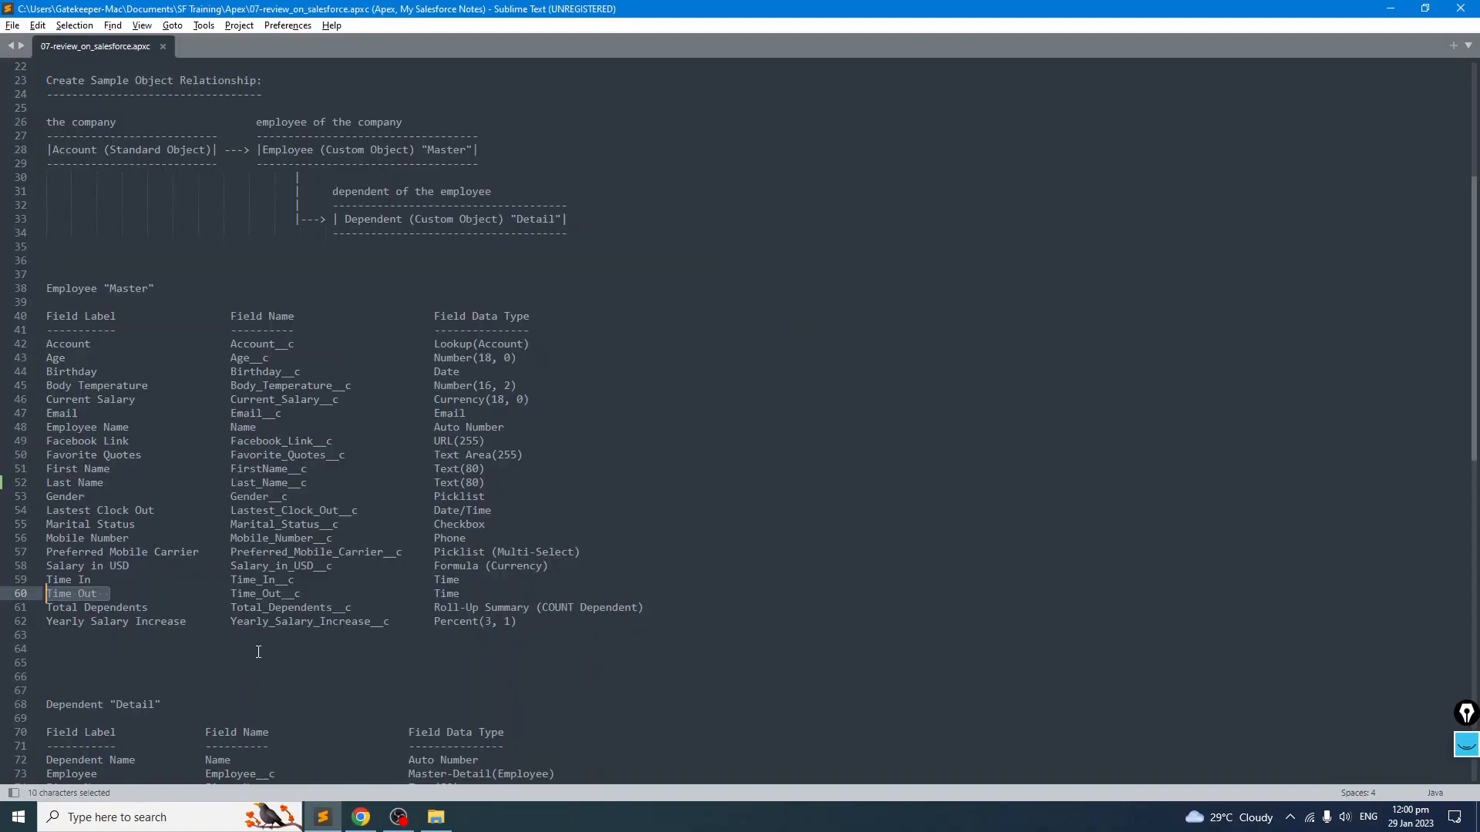
click(145, 636)
drag(693, 608, 22, 608)
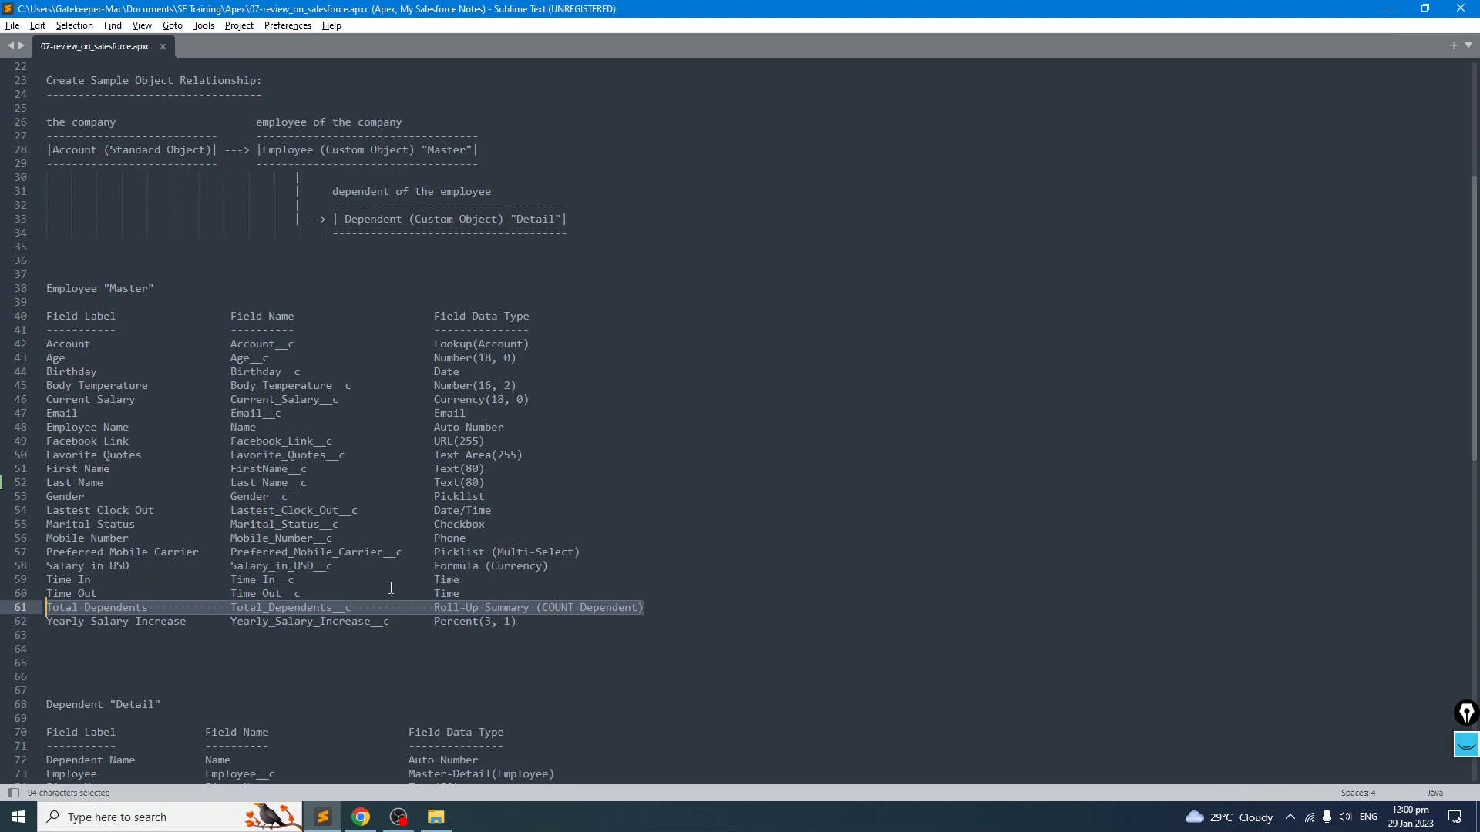
click(378, 644)
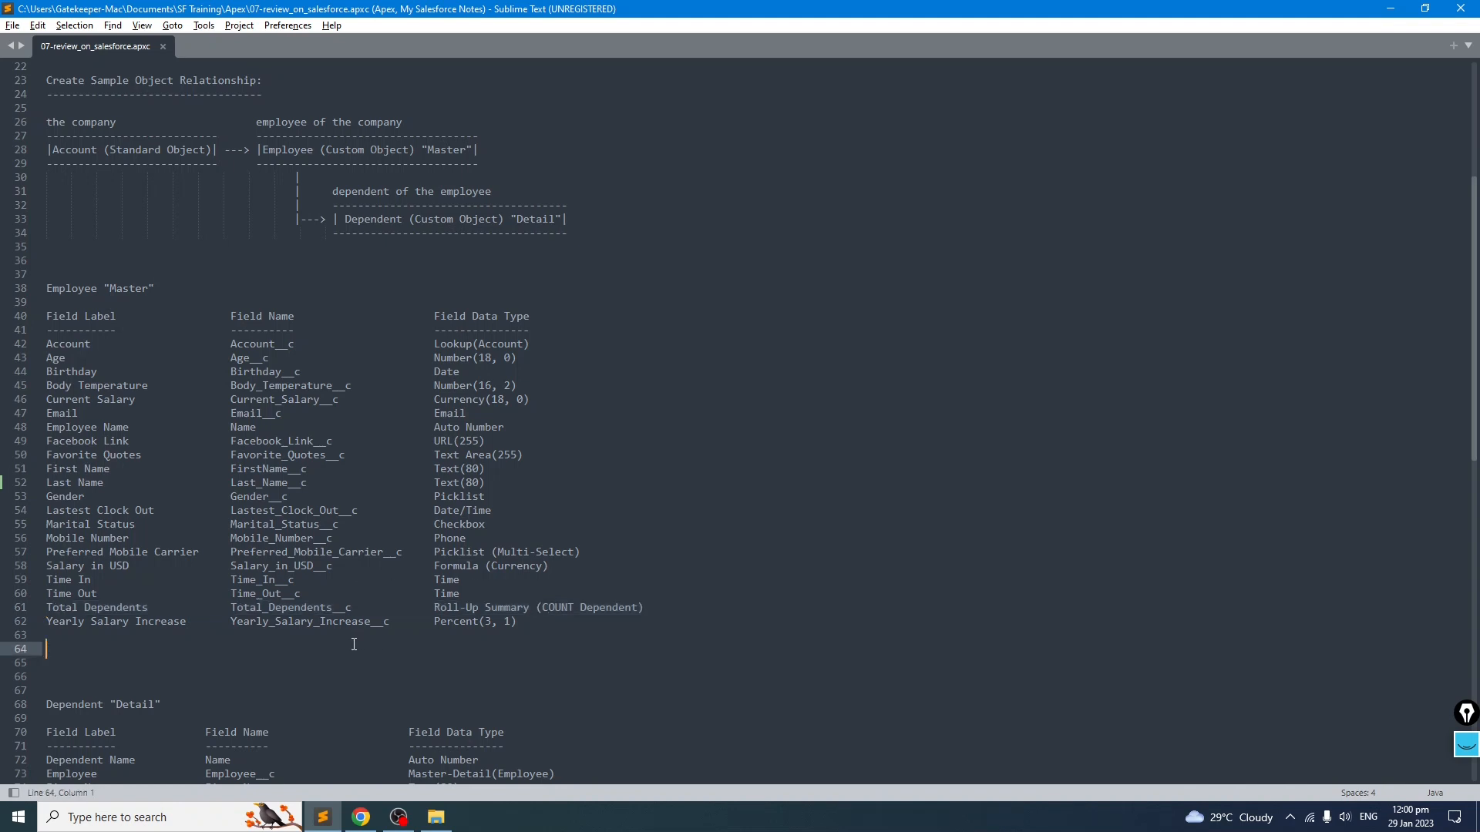
drag(436, 623, 516, 623)
click(172, 661)
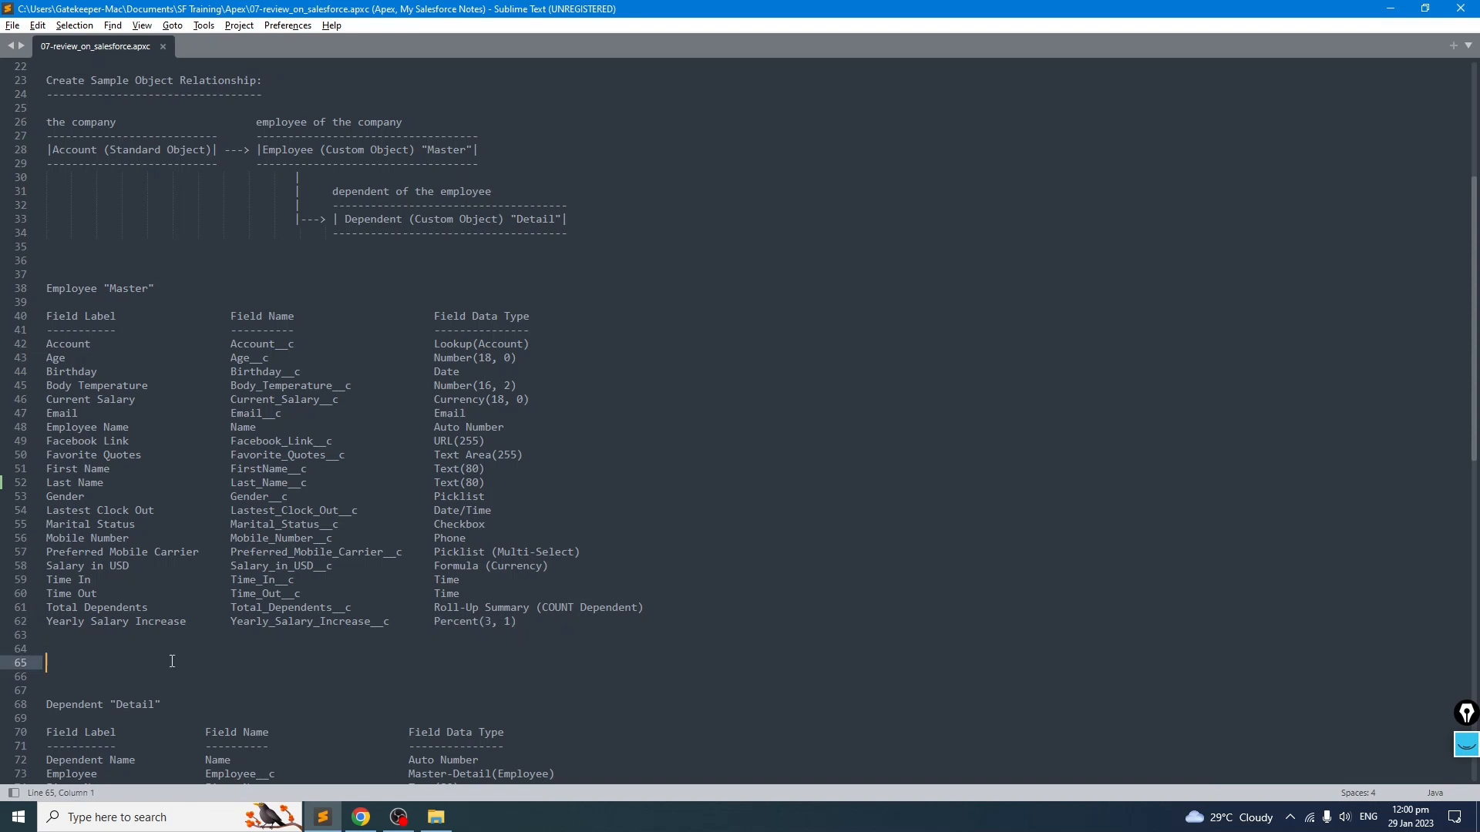
drag(206, 621, 45, 623)
click(40, 661)
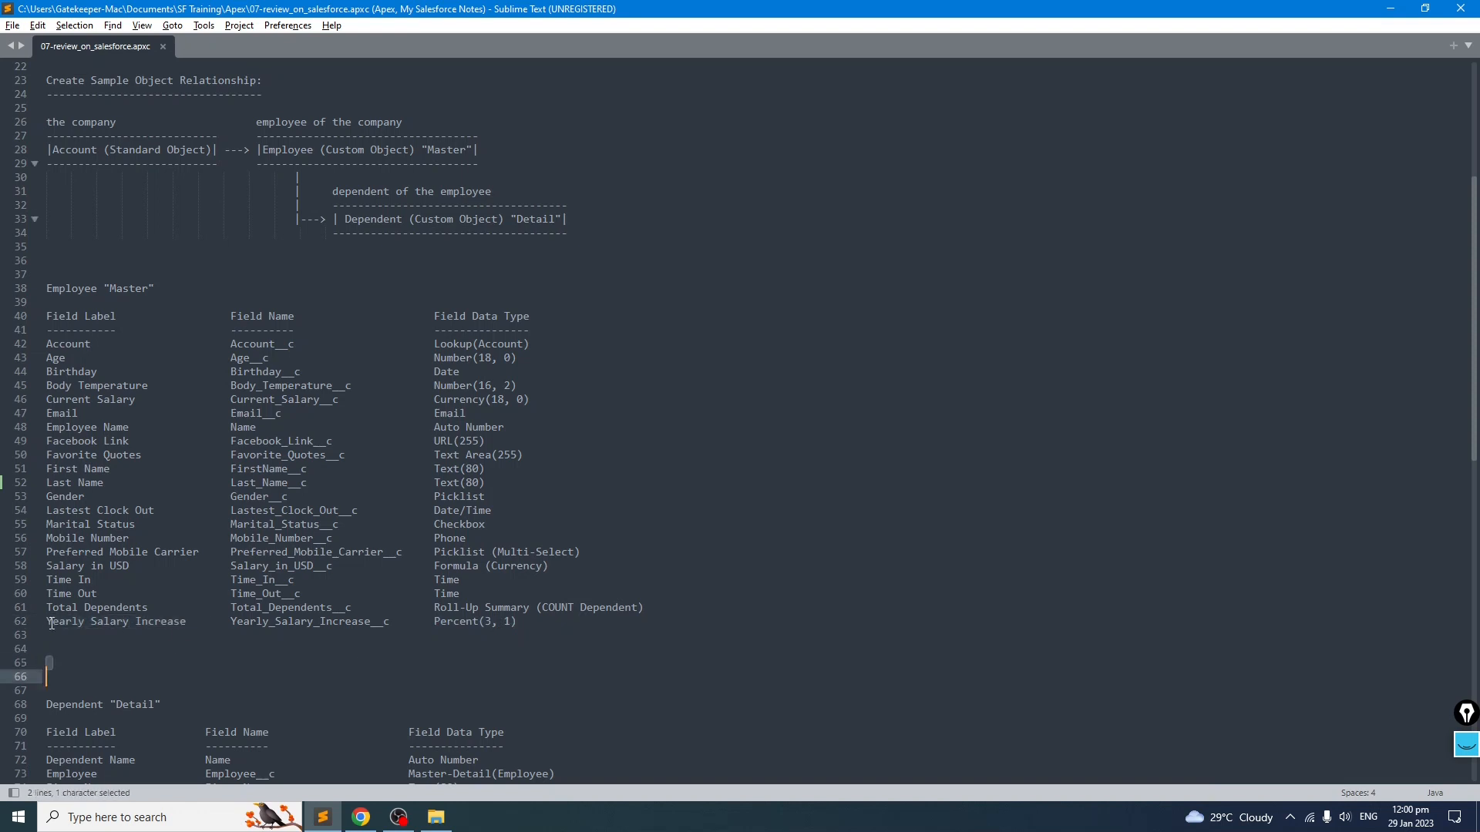
drag(192, 623, 46, 623)
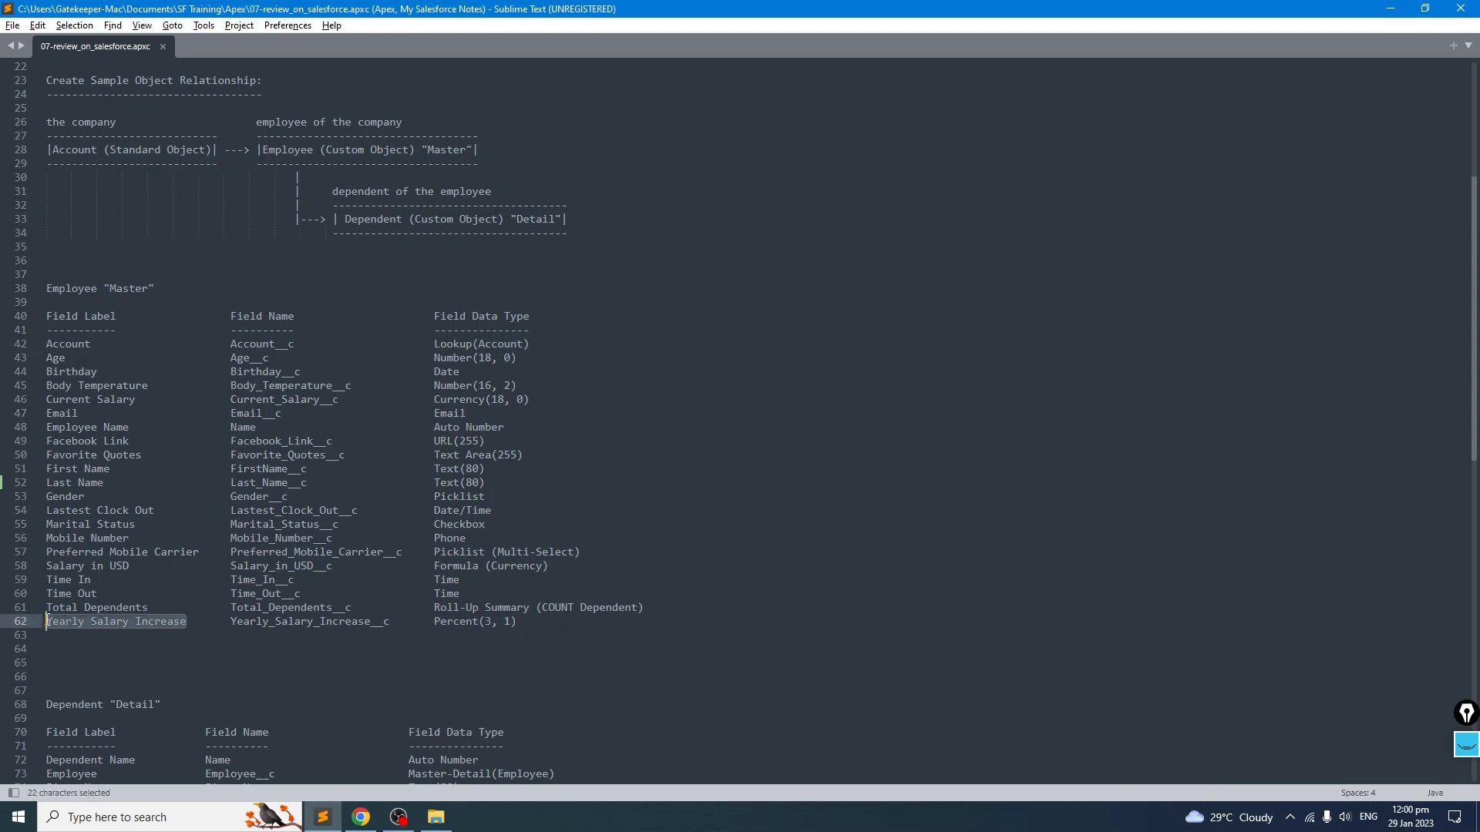
key(ctrl+c)
Step: Start a new Percent custom field on Employee and paste Yearly Salary Increase as its label
key(alt+Tab)
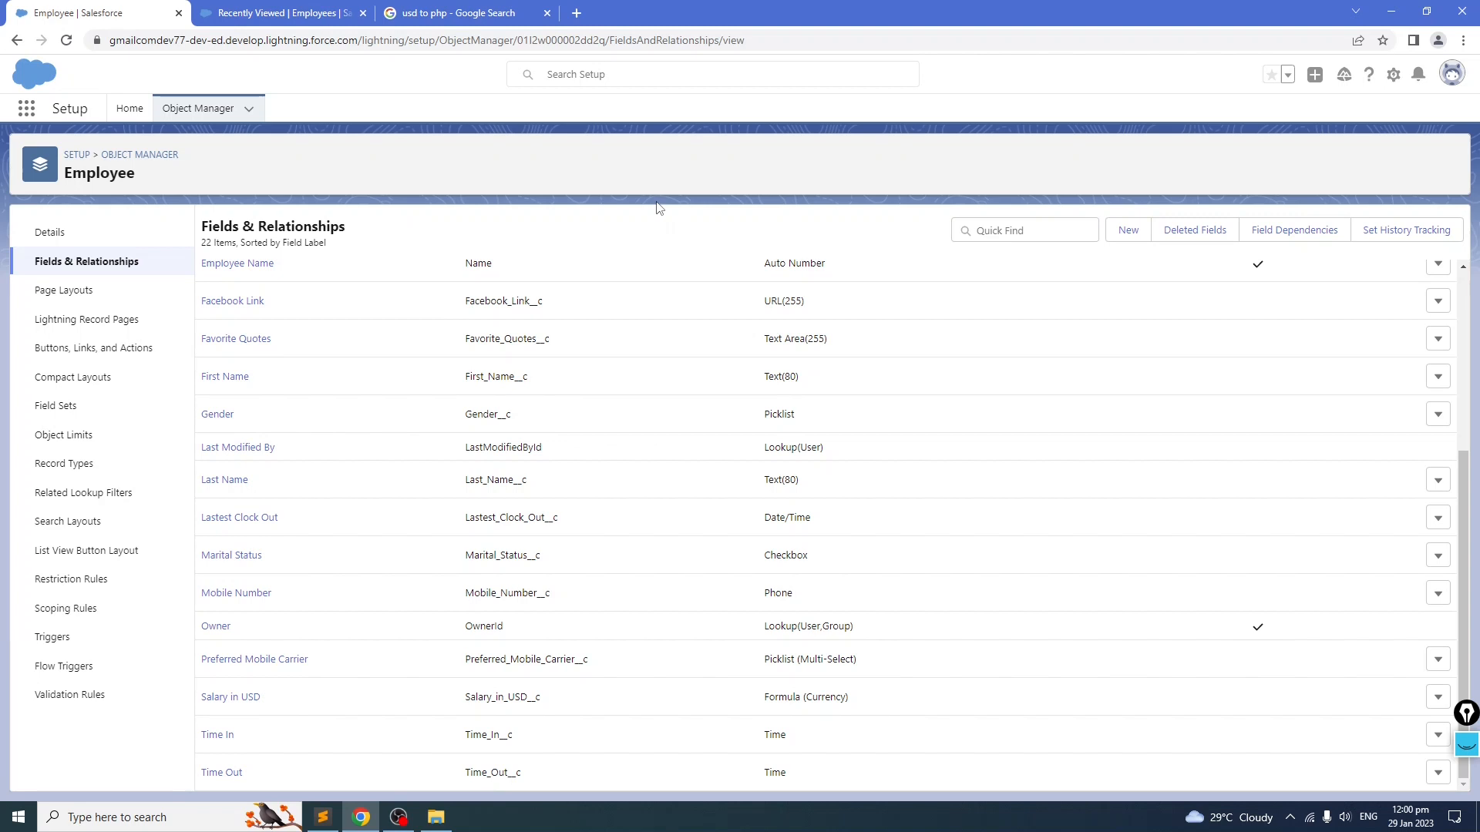
scroll(578, 336, up, 5)
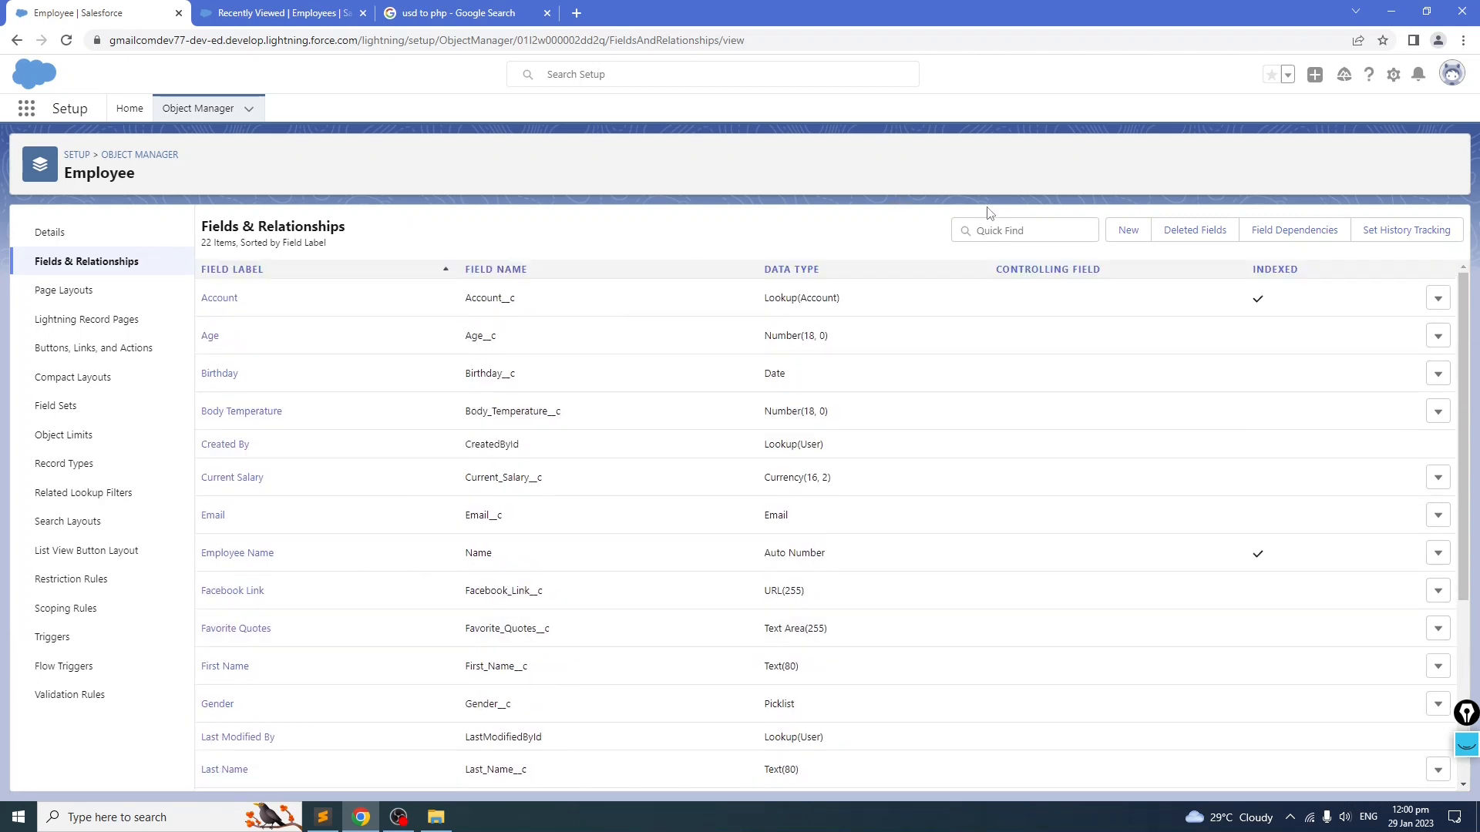
click(1128, 229)
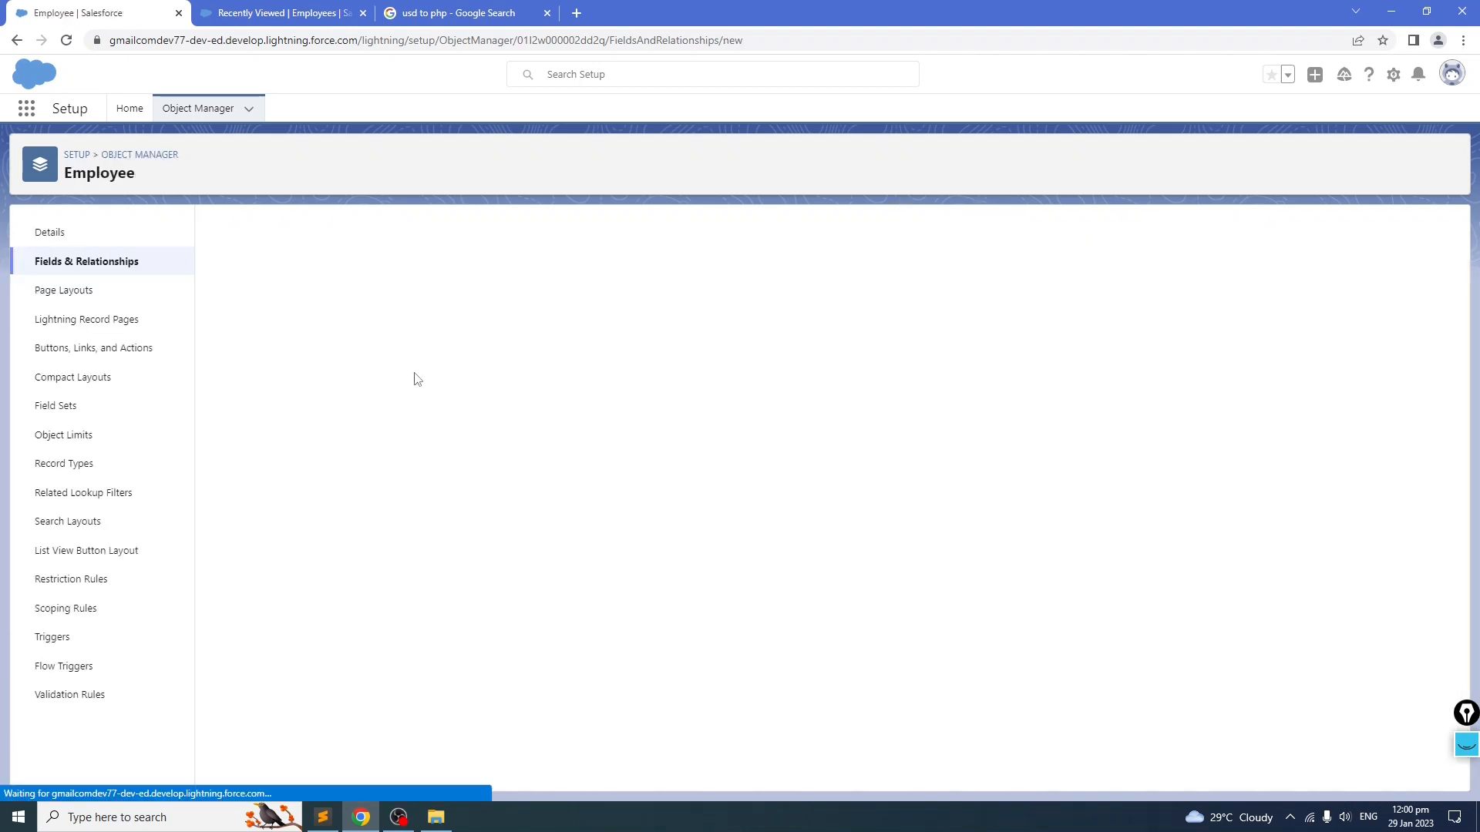
key(alt+Tab)
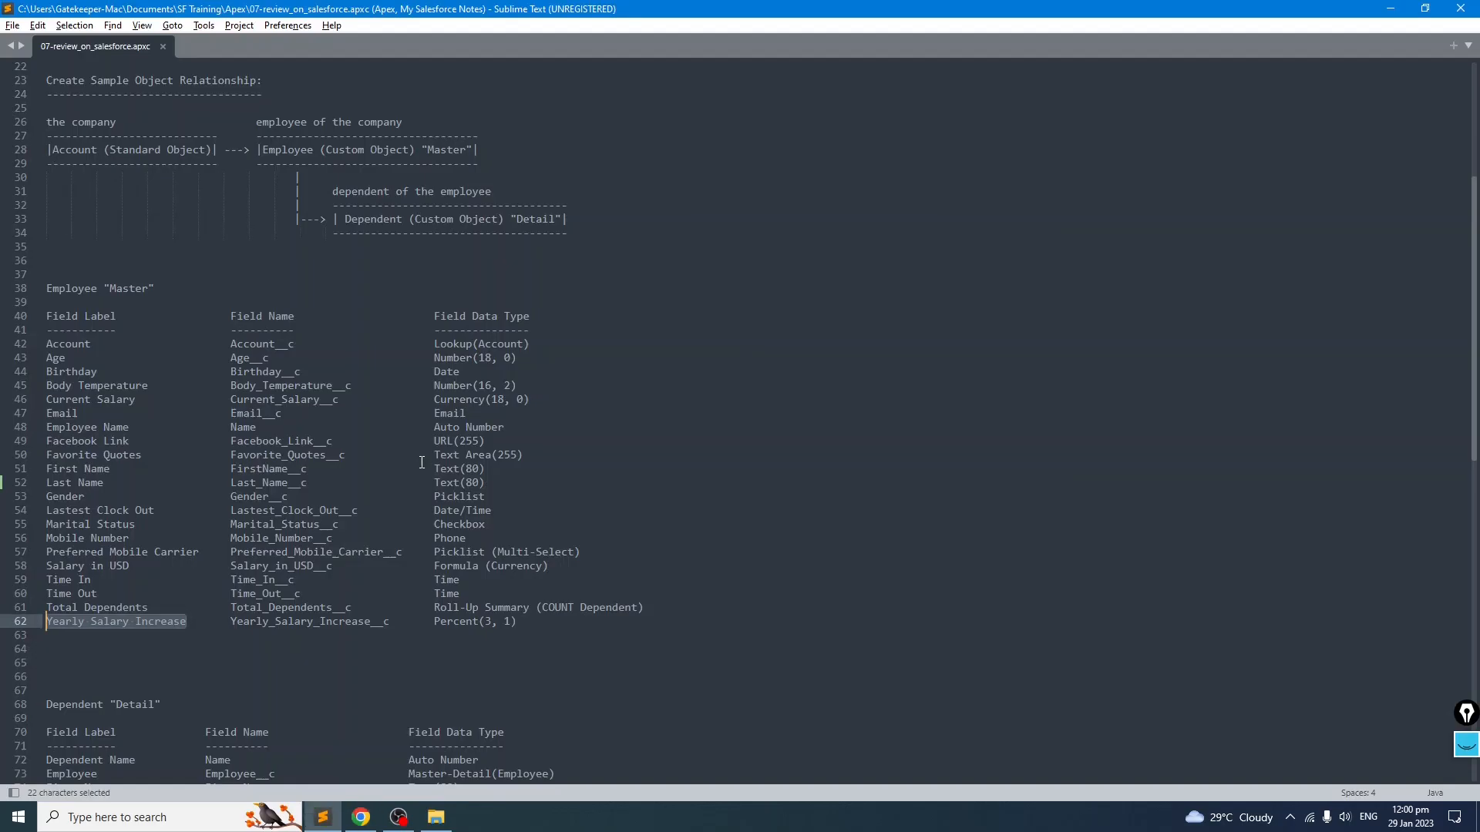
key(alt+Tab)
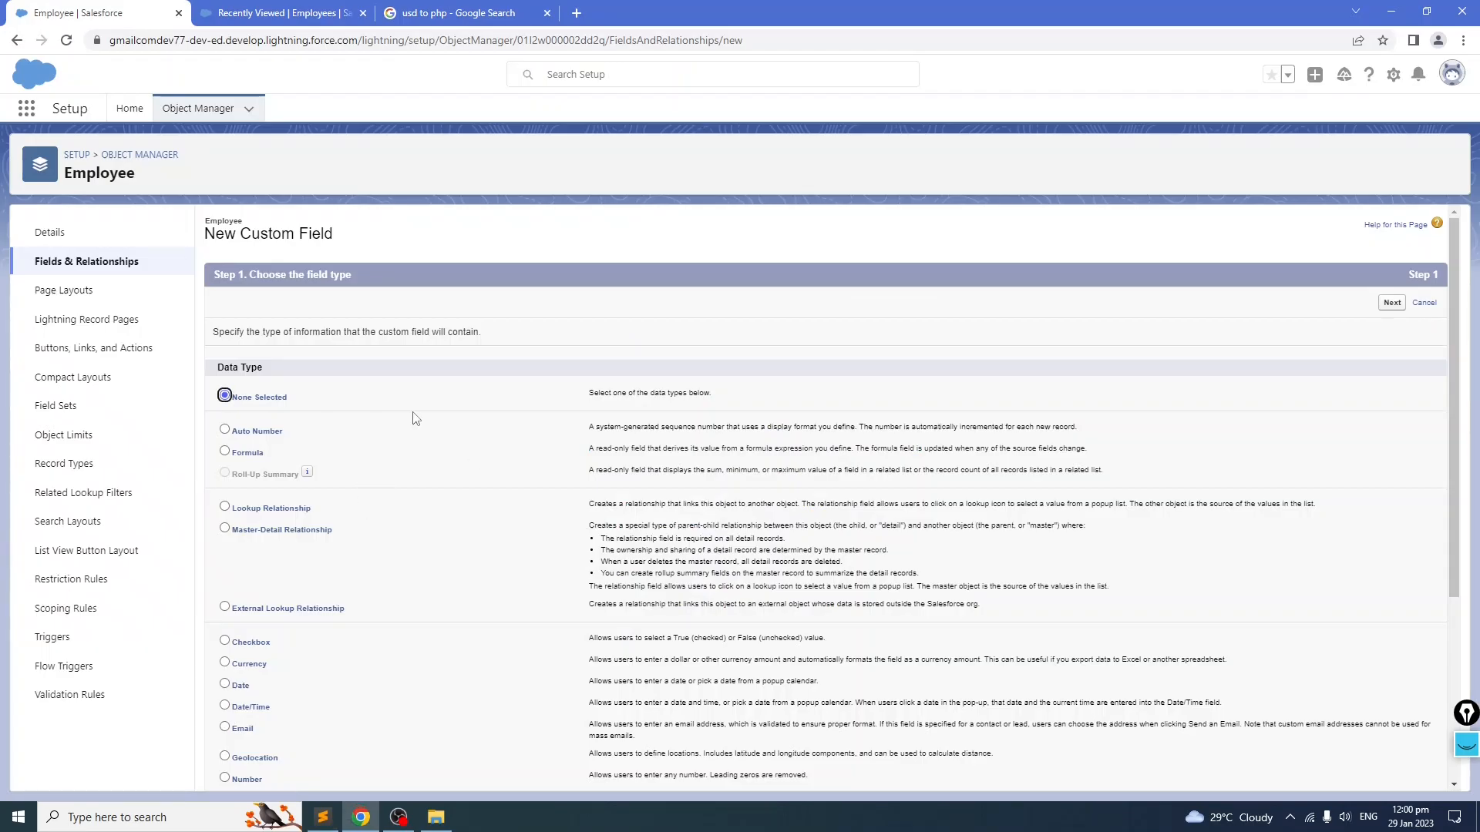
scroll(414, 418, down, 3)
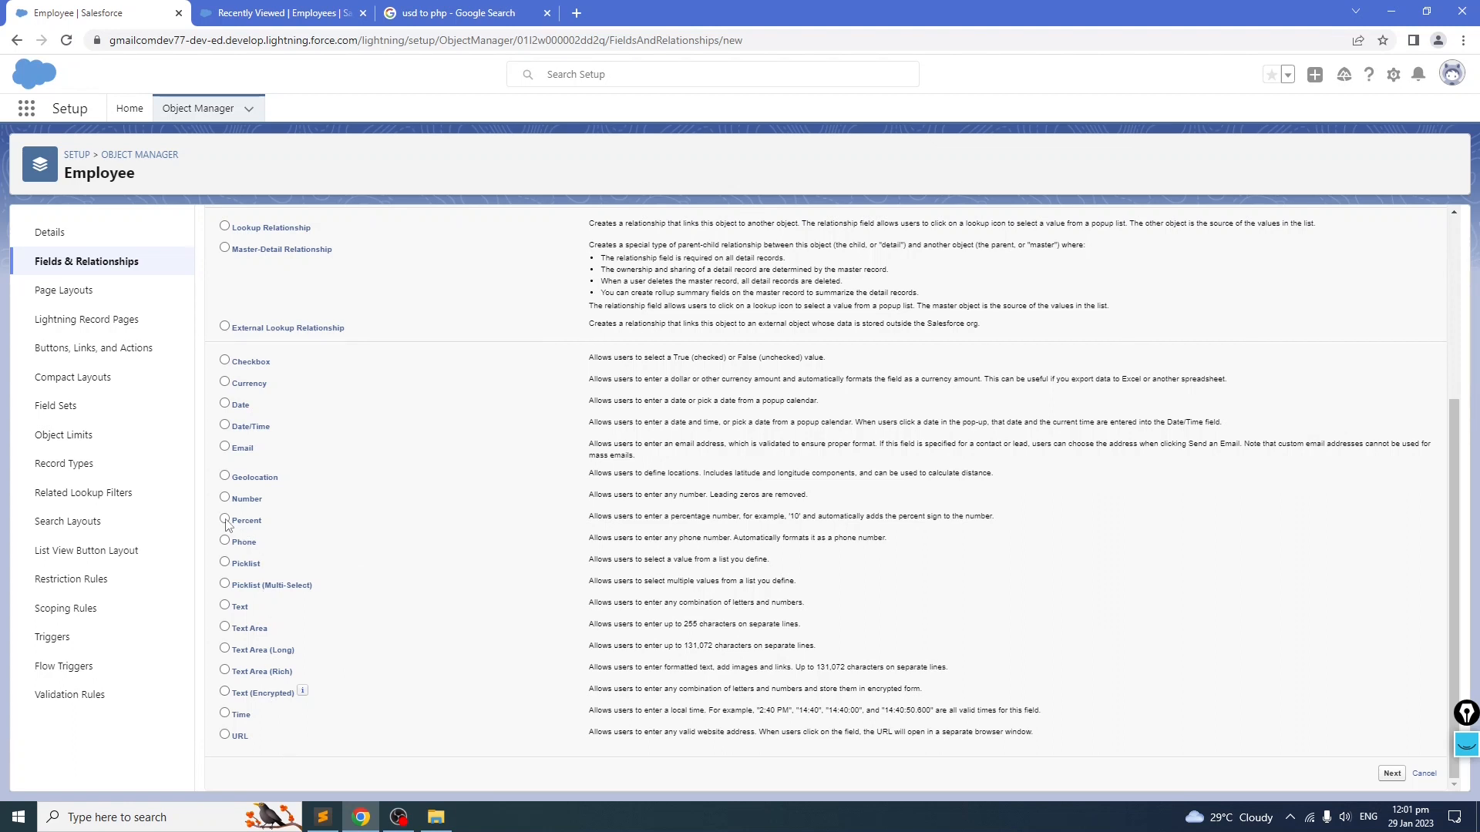
scroll(463, 539, up, 4)
click(1392, 303)
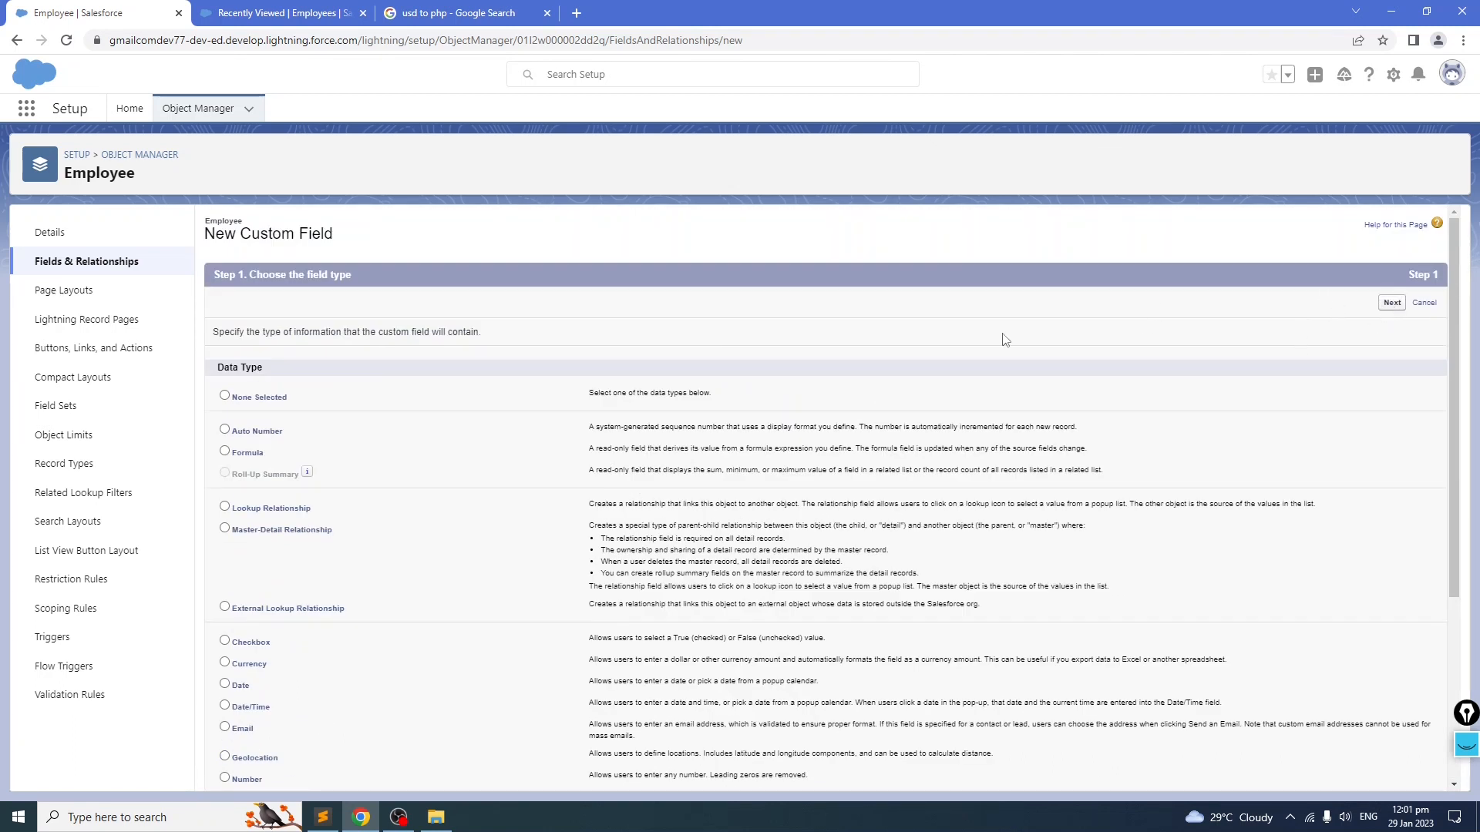
key(ctrl+v)
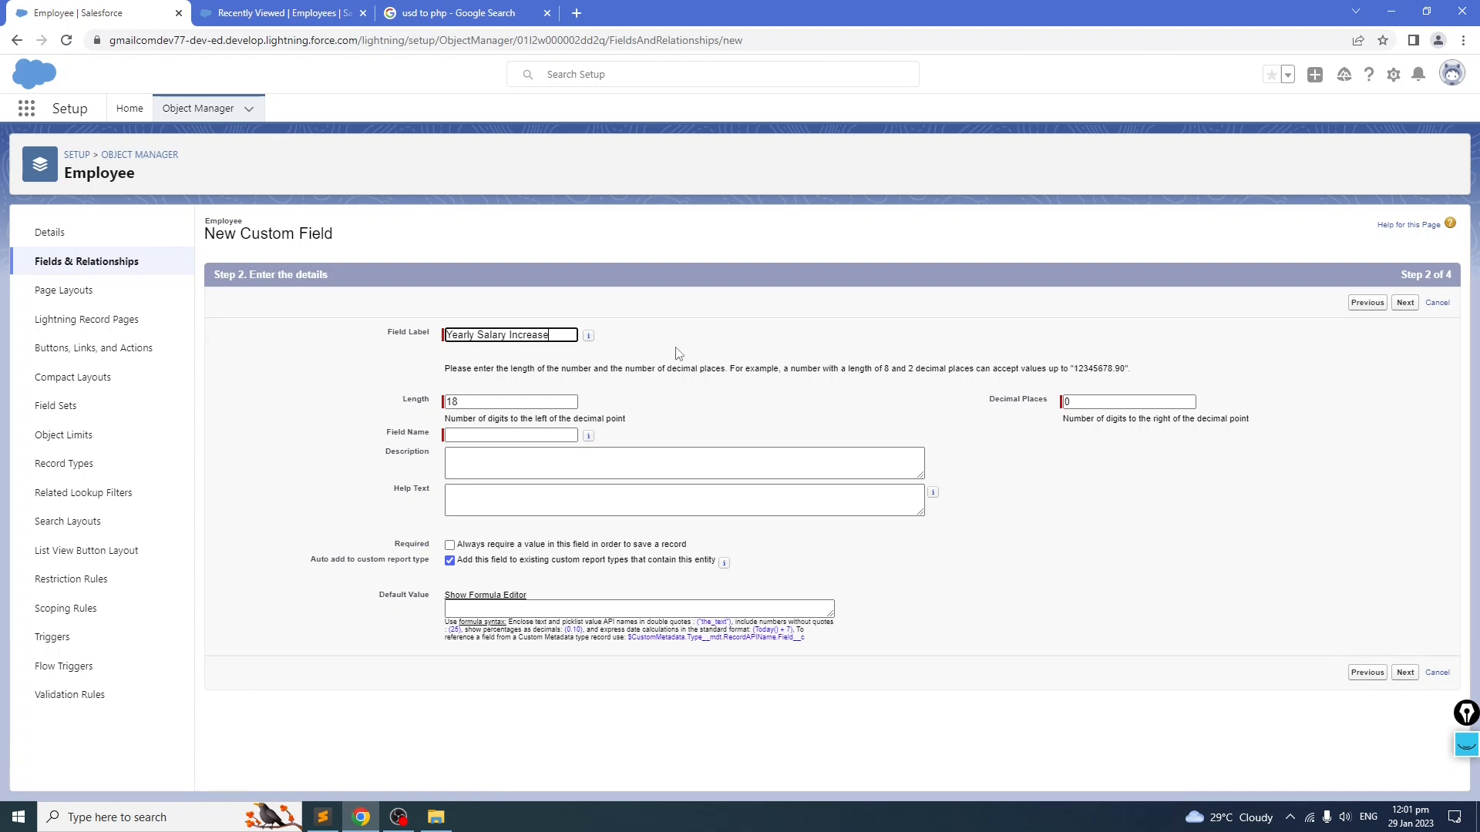
click(756, 390)
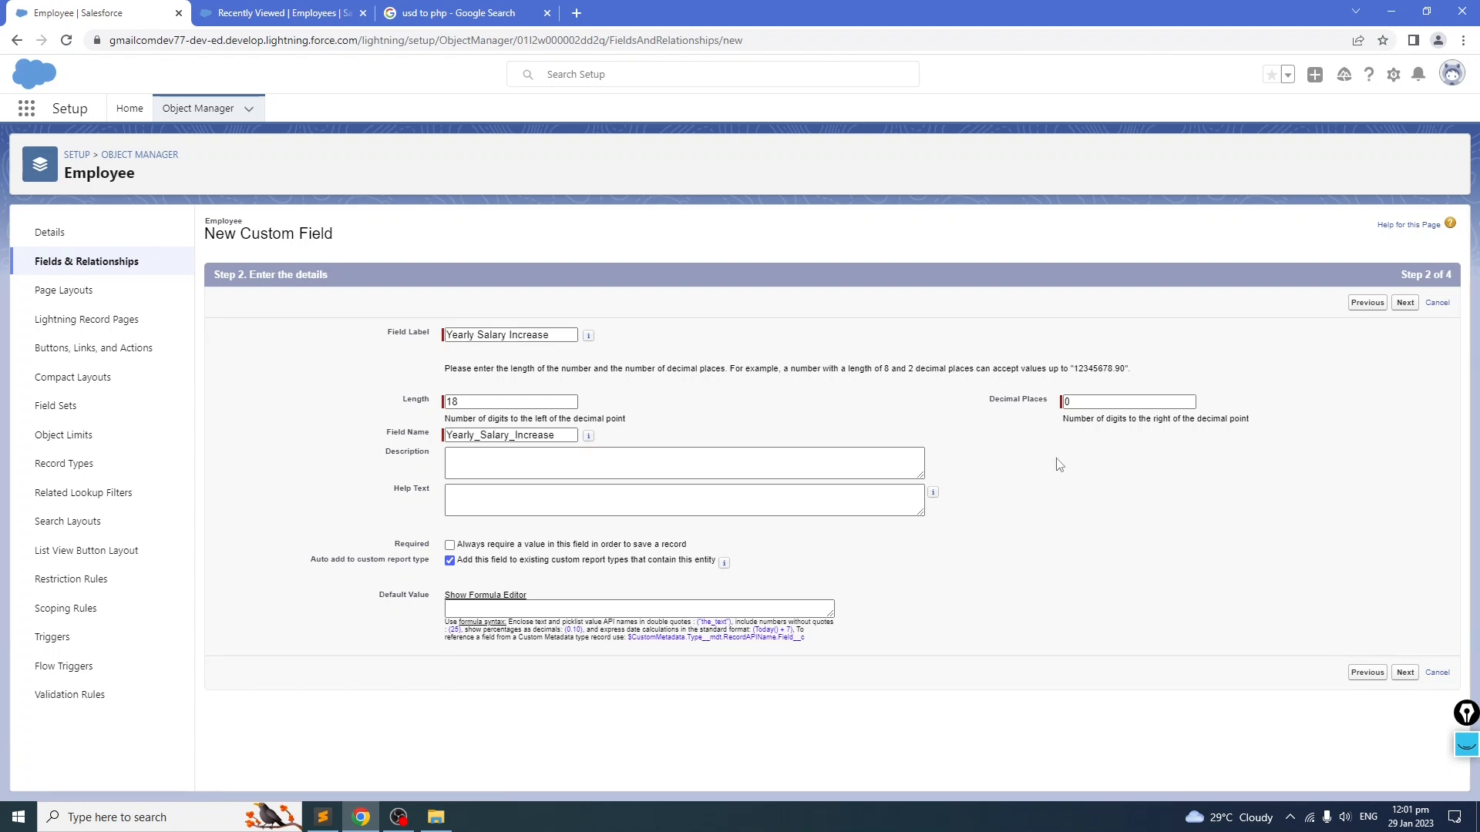
Step: Set the field's length to 3 and decimal places to 1, then save with default security and page layout
click(1102, 400)
key(alt+Tab)
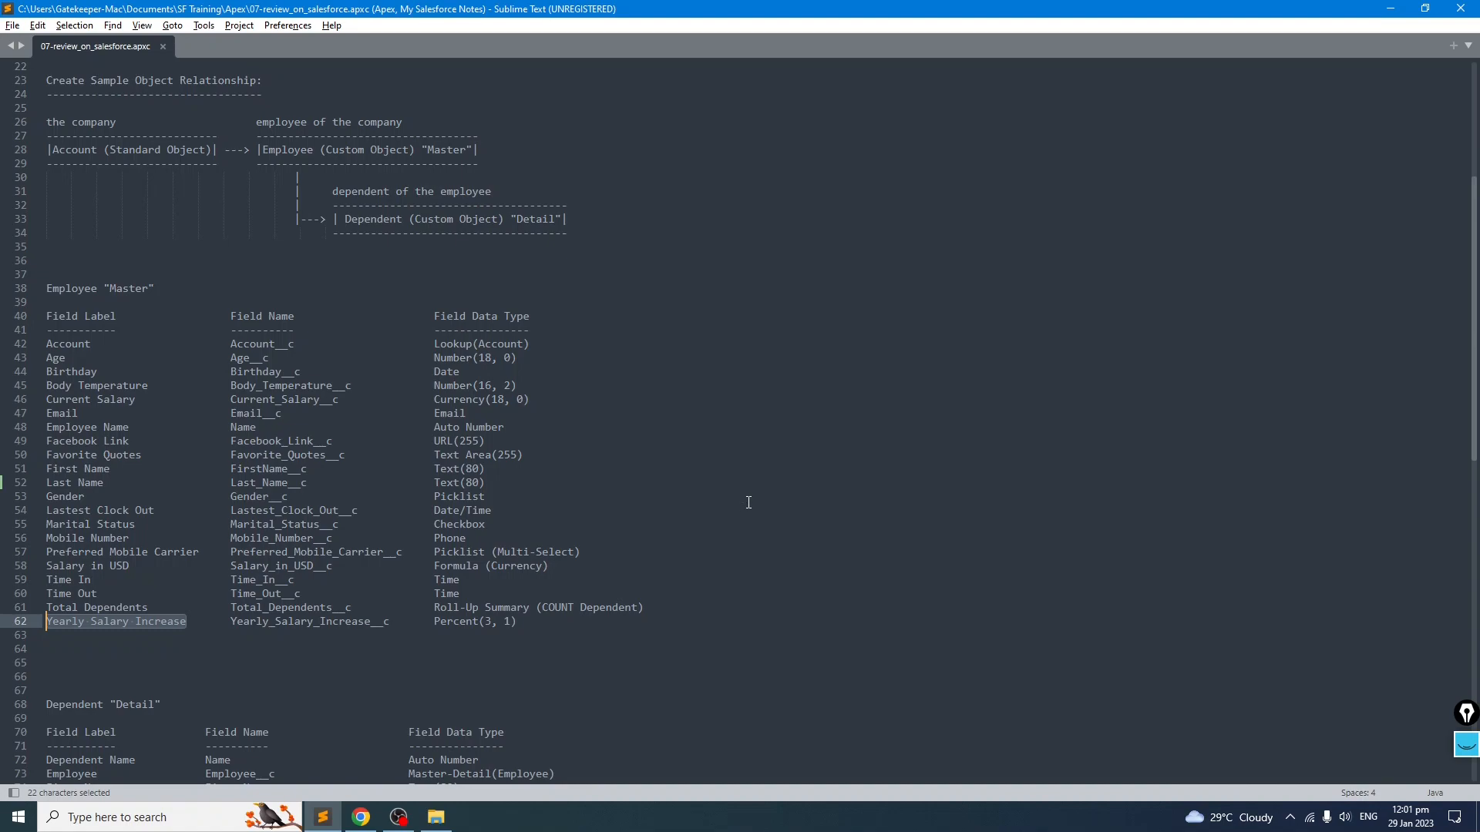
key(alt+Tab)
drag(482, 401, 348, 408)
text(3)
double_click(1075, 400)
text(1)
click(813, 417)
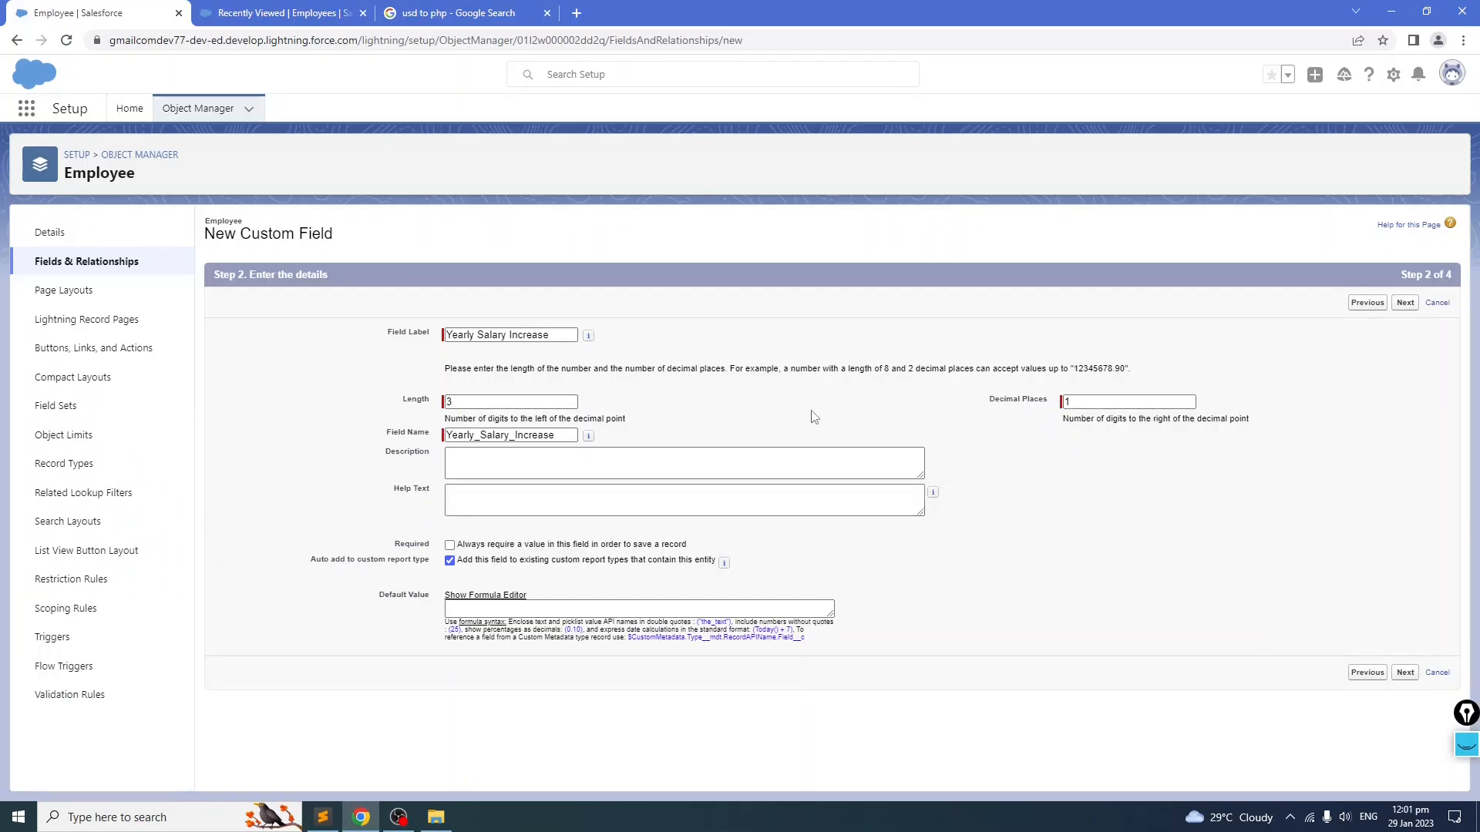
key(alt+Tab)
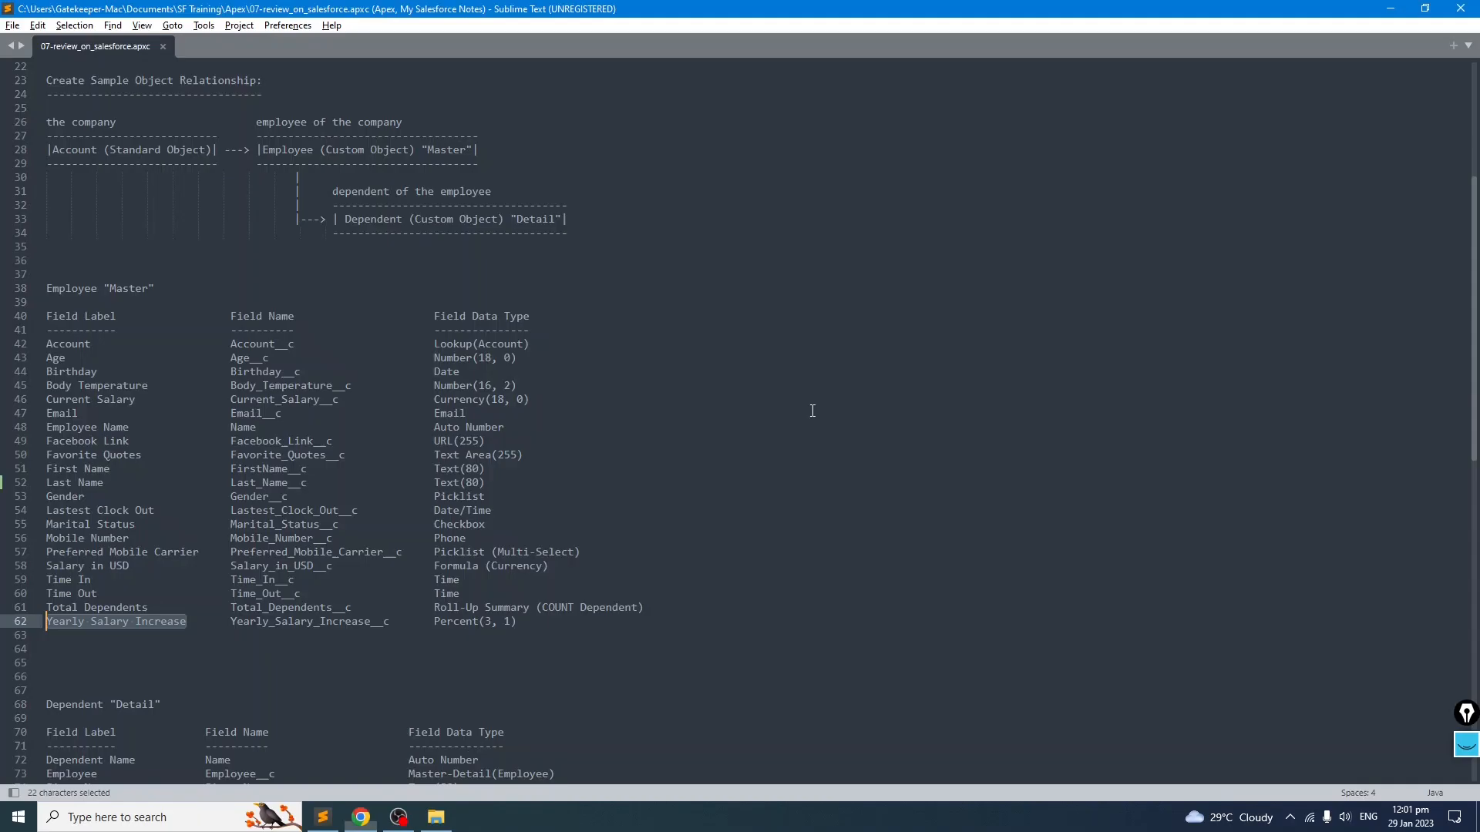
key(alt+Tab)
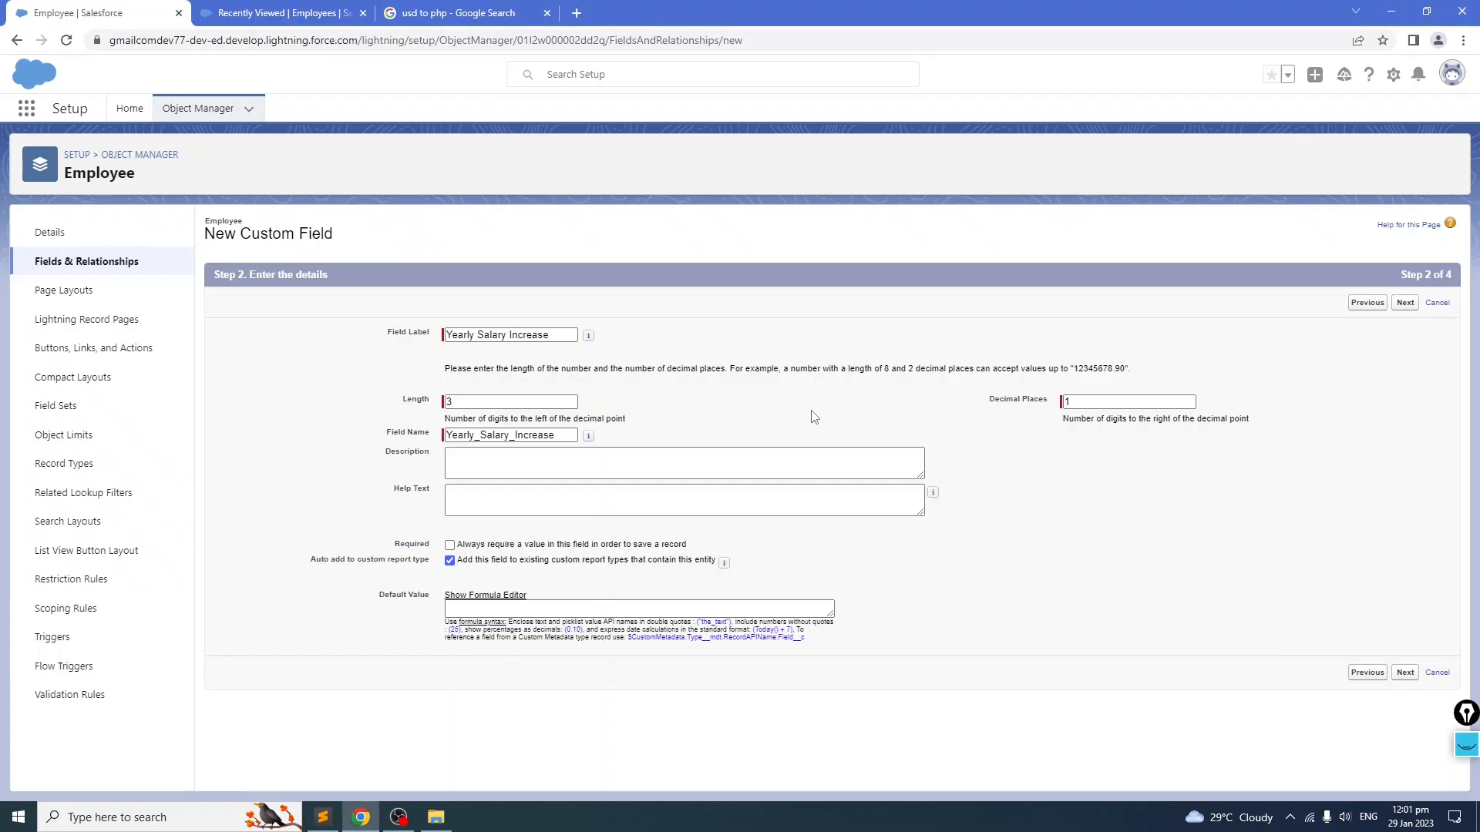
click(1405, 303)
click(1404, 303)
click(1403, 302)
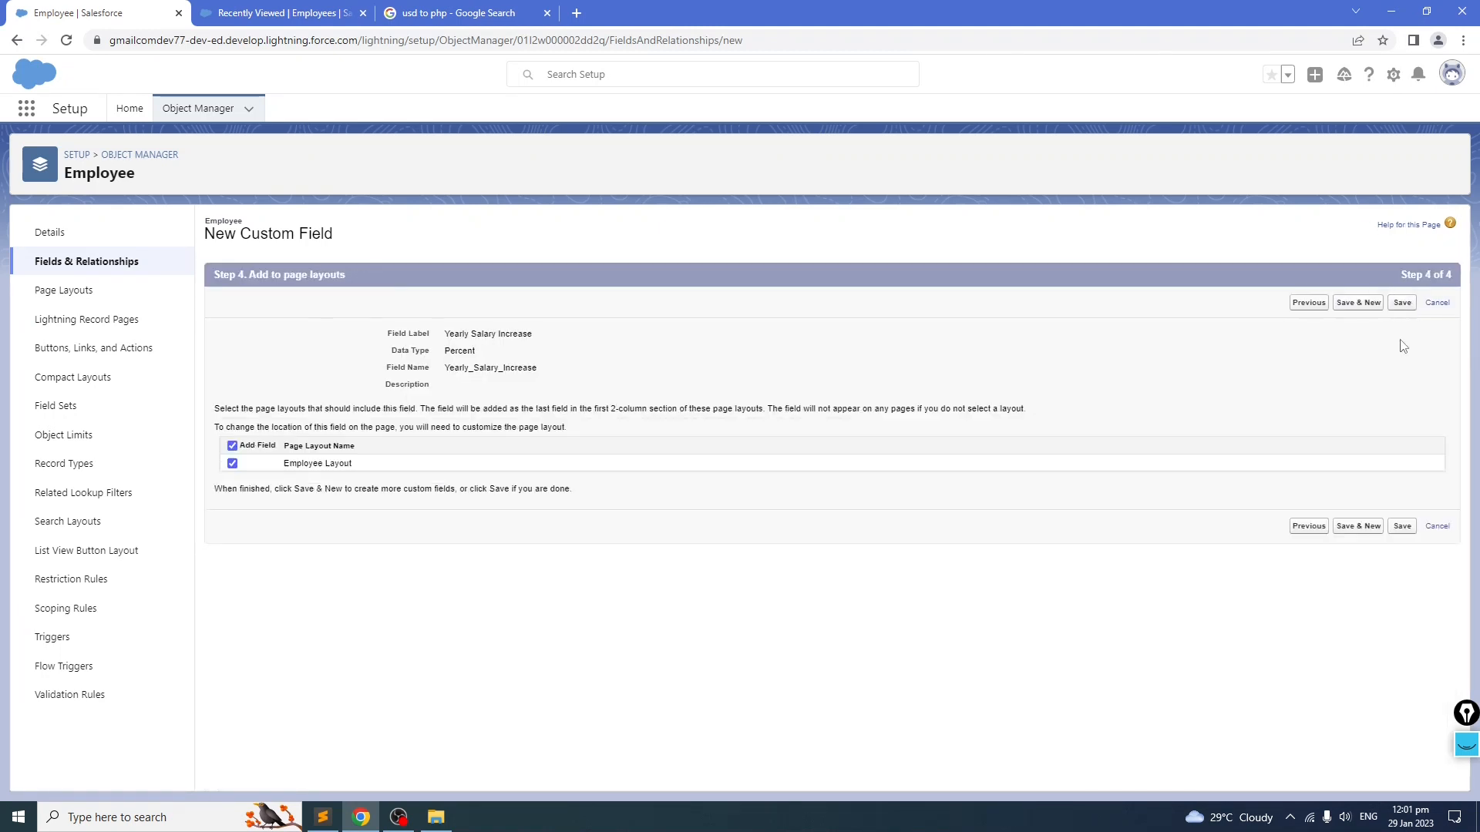
click(1402, 302)
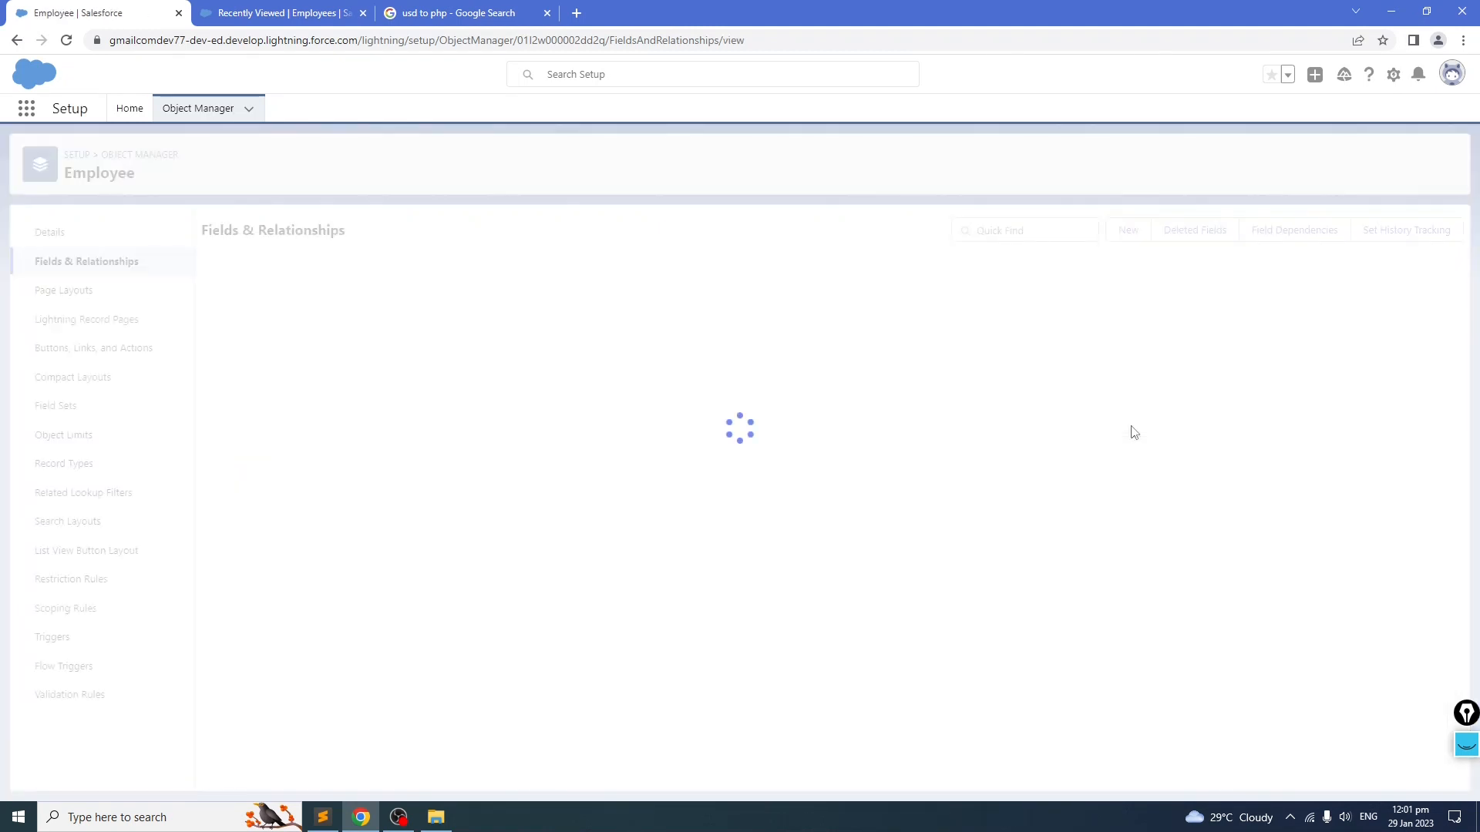
Step: Close the Google search tab and open a new Employee record form from the Flask App Employees tab
scroll(1008, 433, down, 5)
key(alt+Tab)
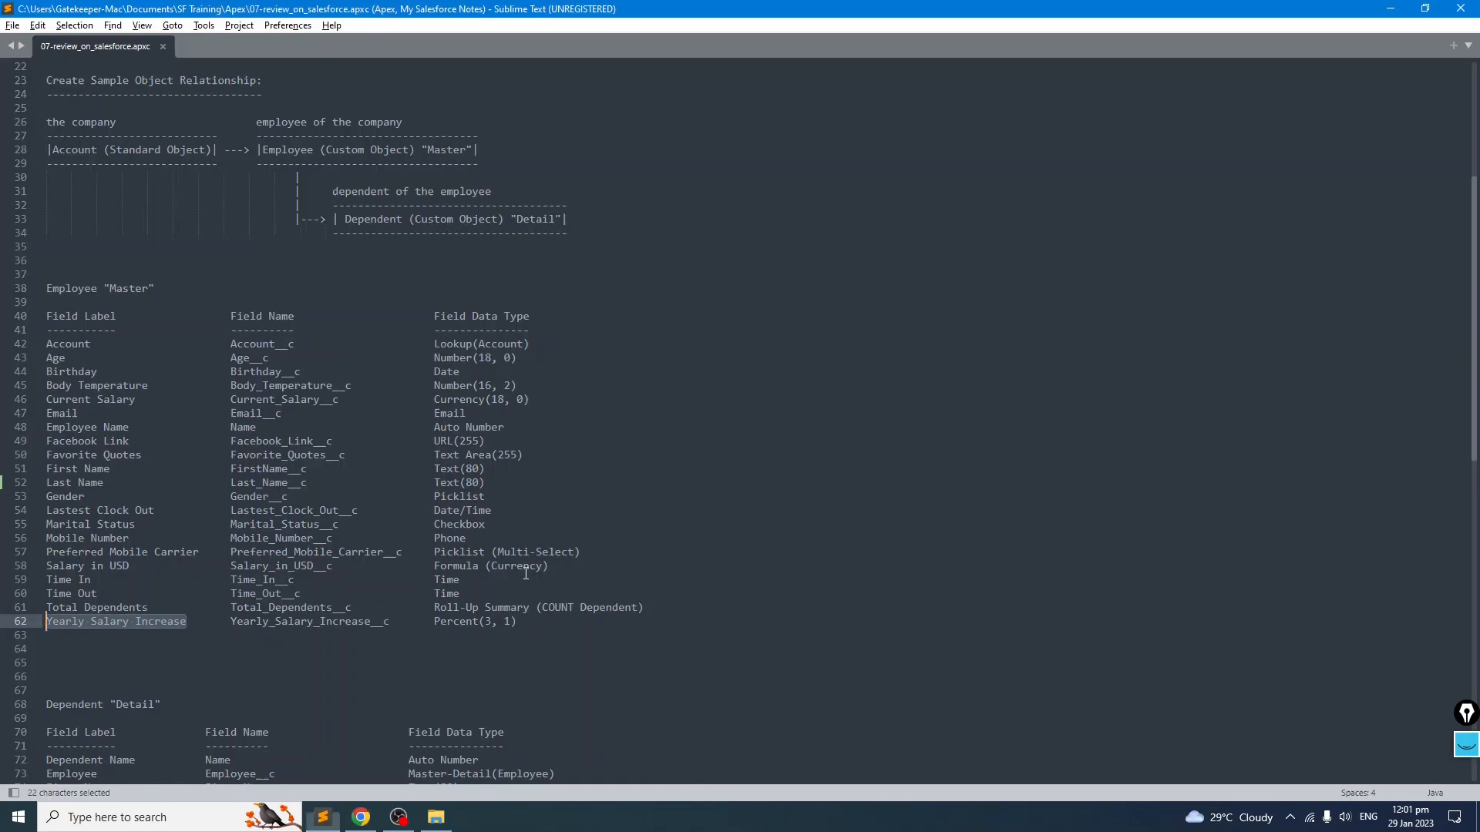
click(319, 655)
key(alt+Tab)
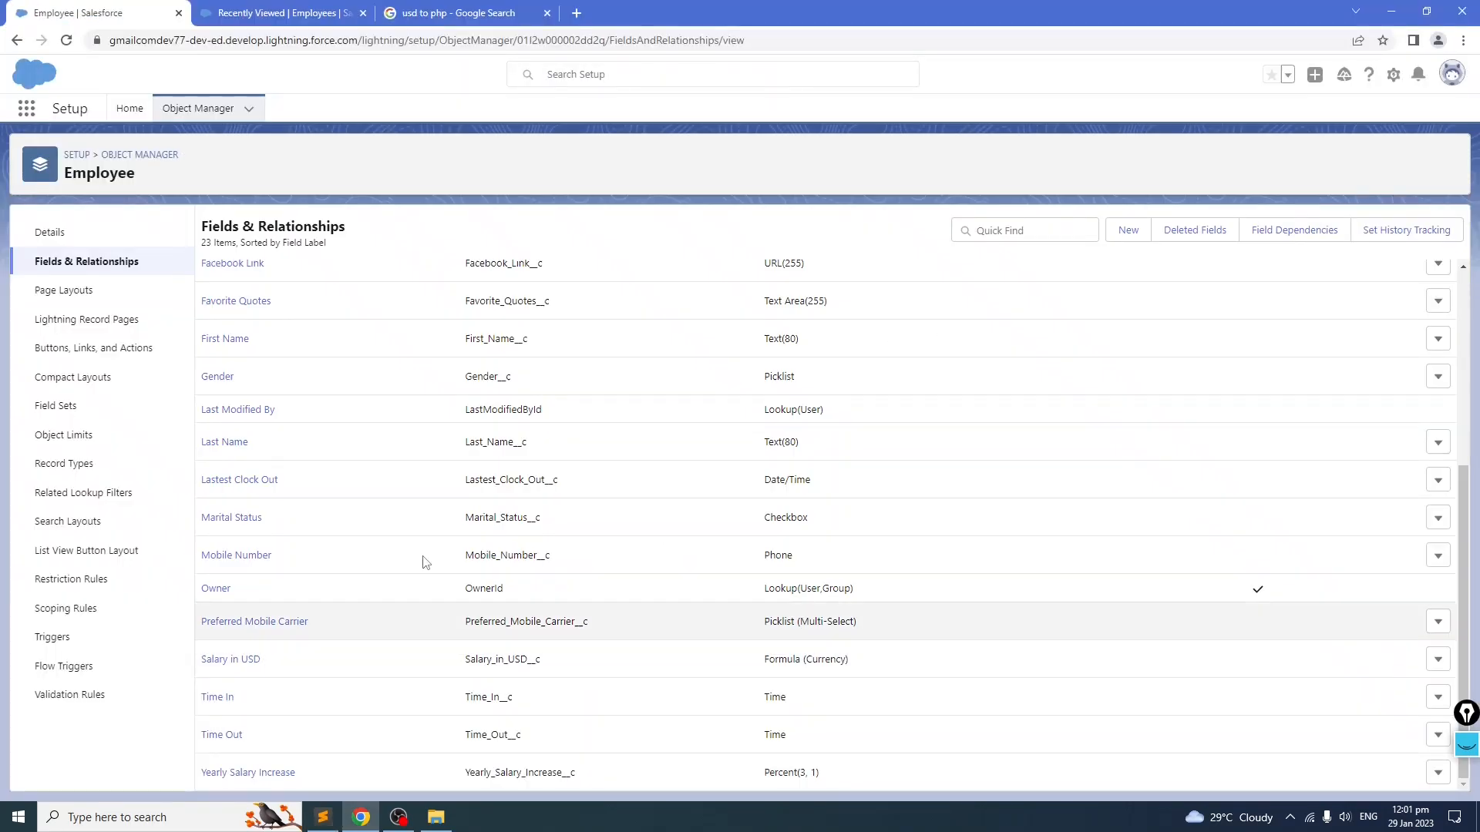
click(305, 17)
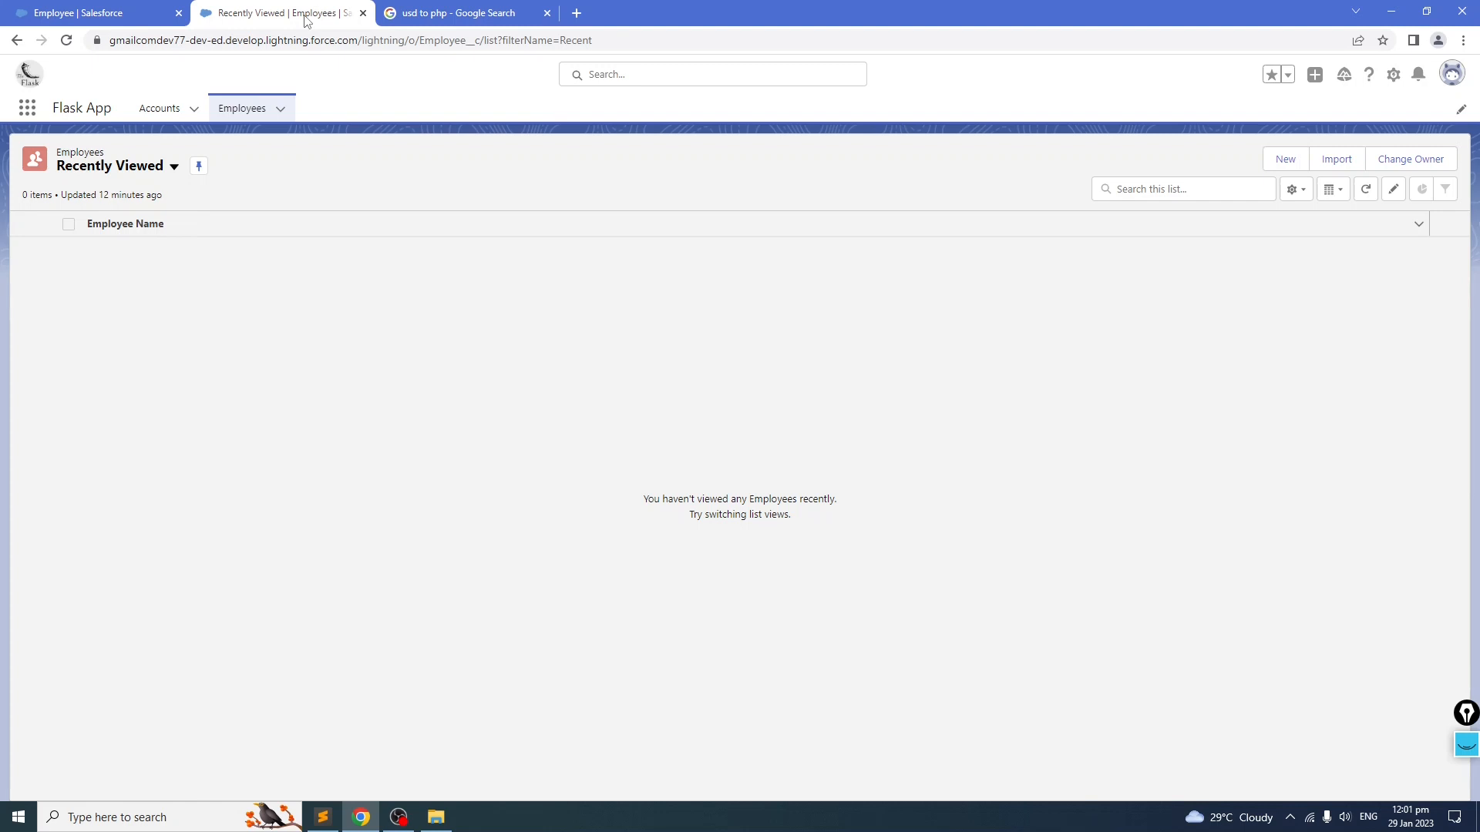
click(254, 109)
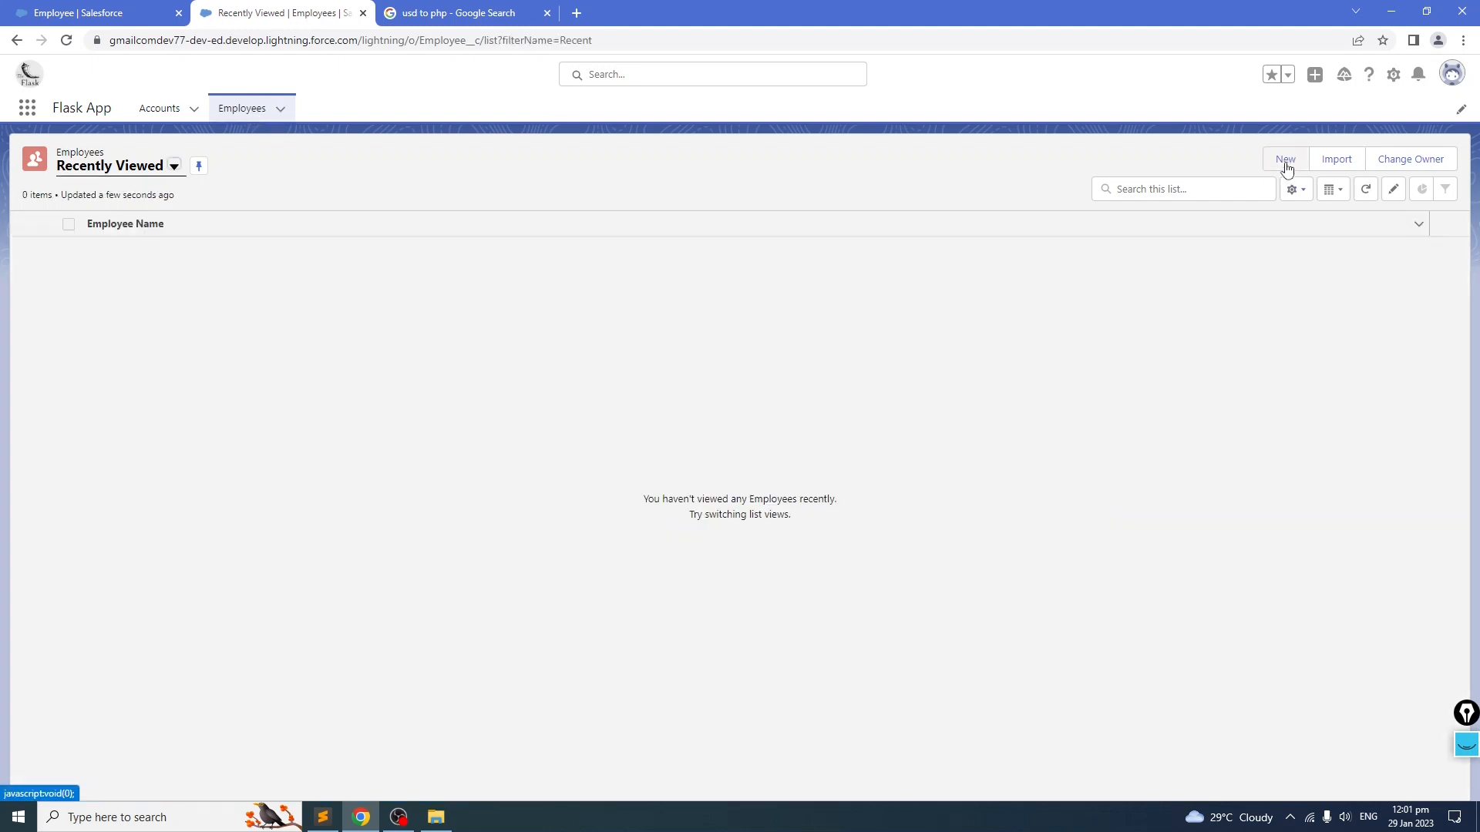
click(547, 13)
click(1302, 160)
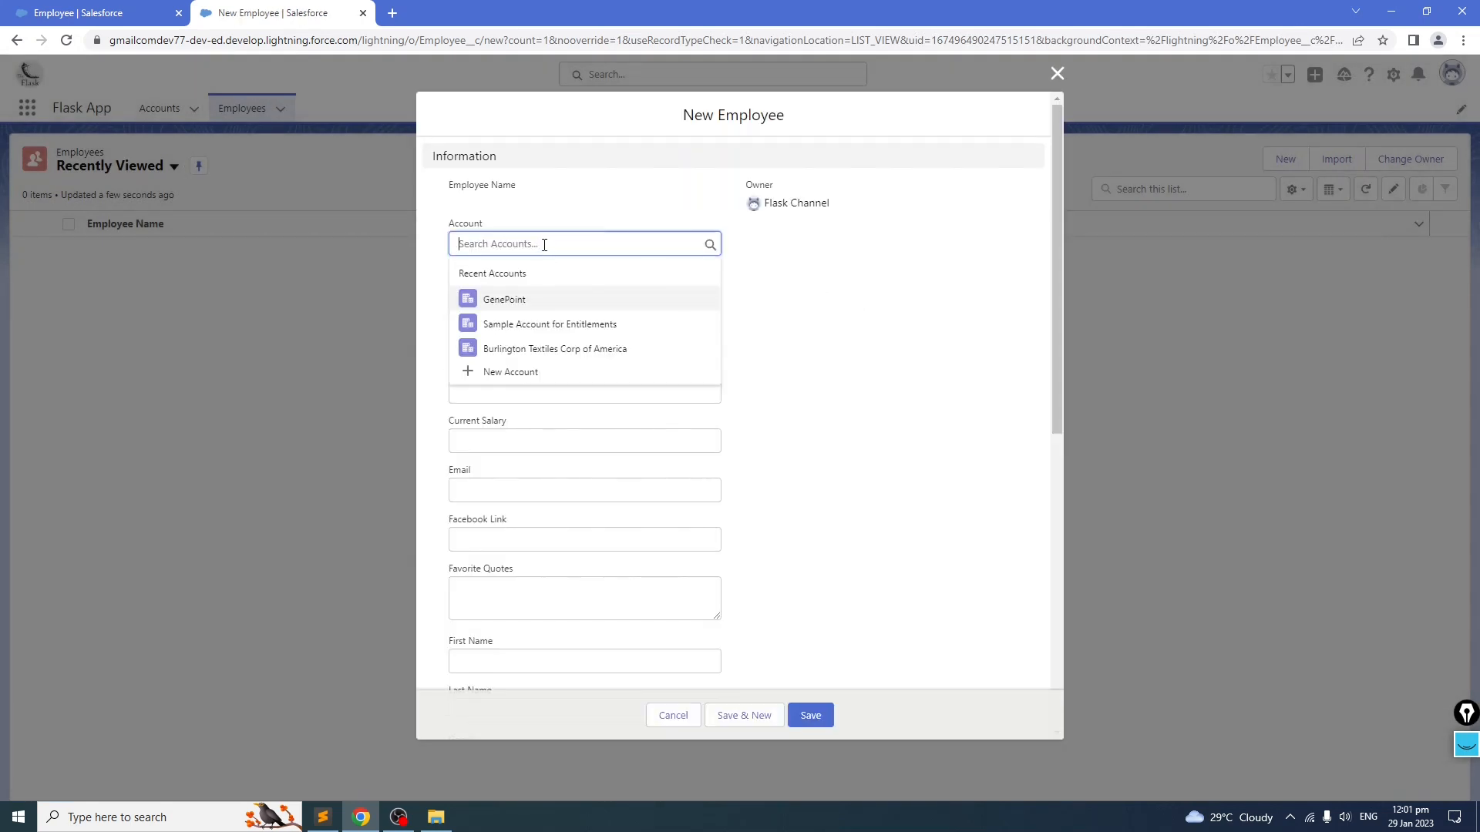
Step: Link the new Employee to the GenePoint account, enter an age of 40 and pick a birthday
click(515, 300)
click(516, 299)
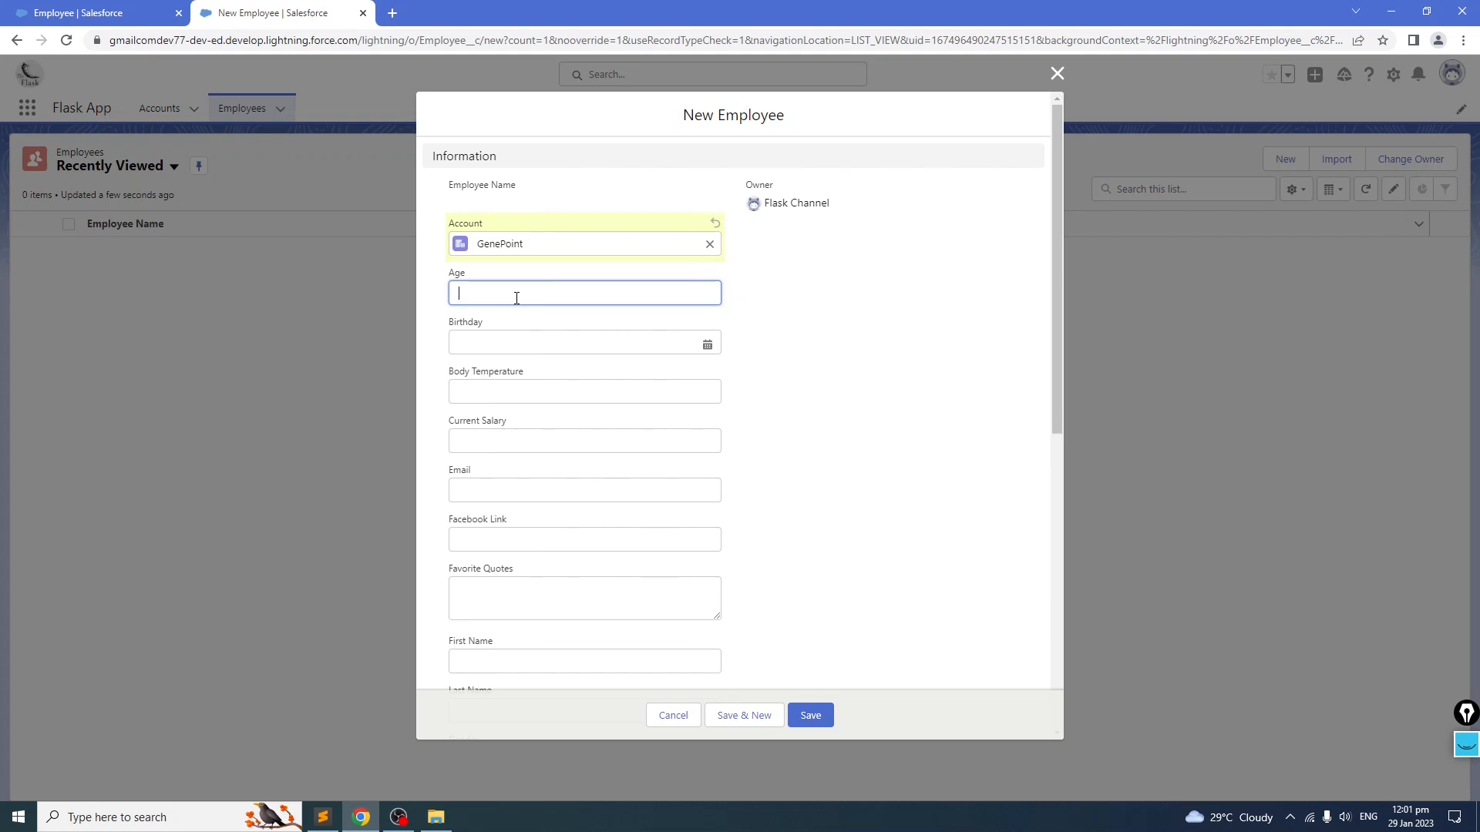
click(569, 342)
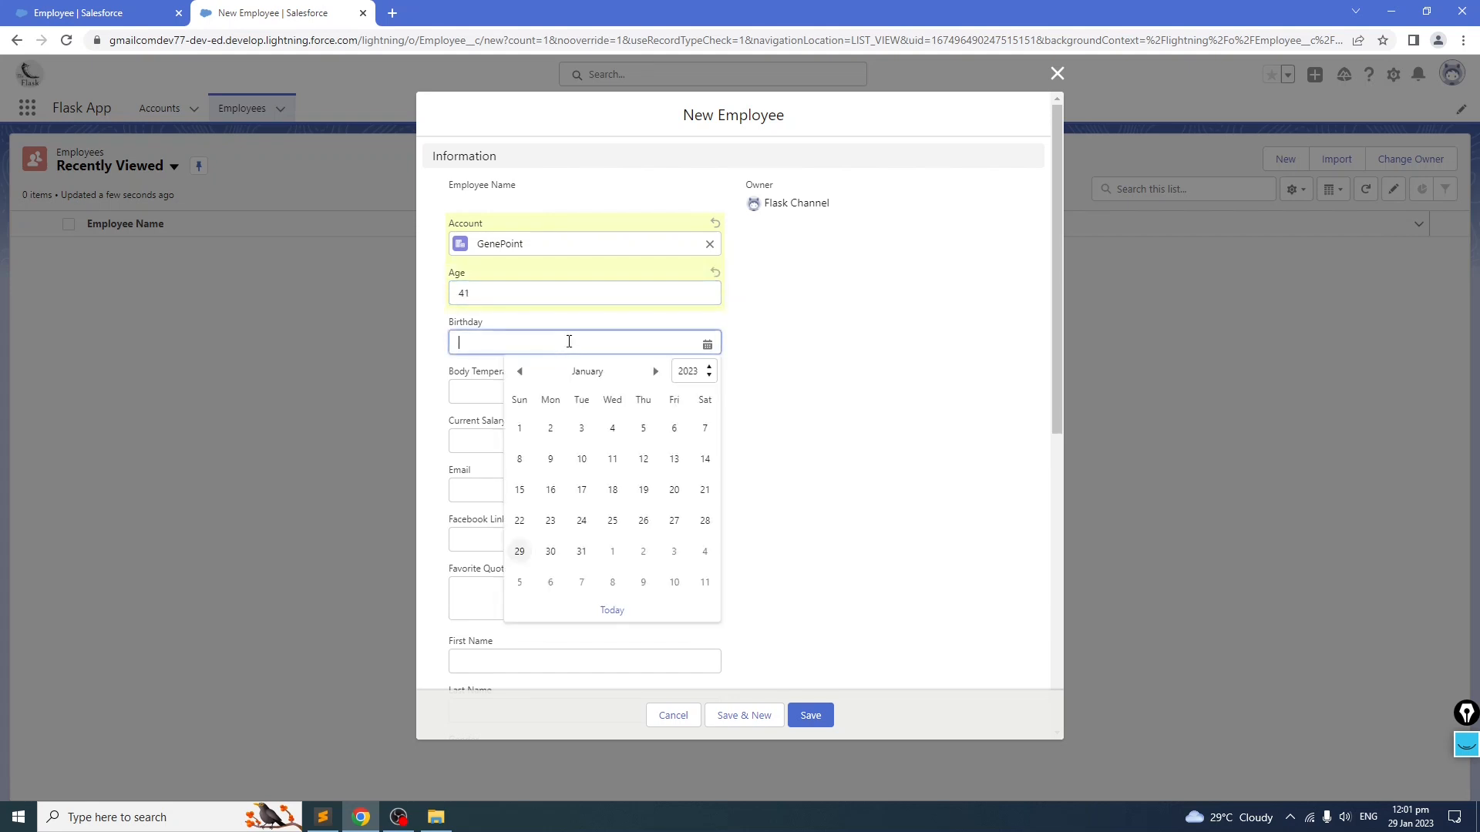
click(530, 297)
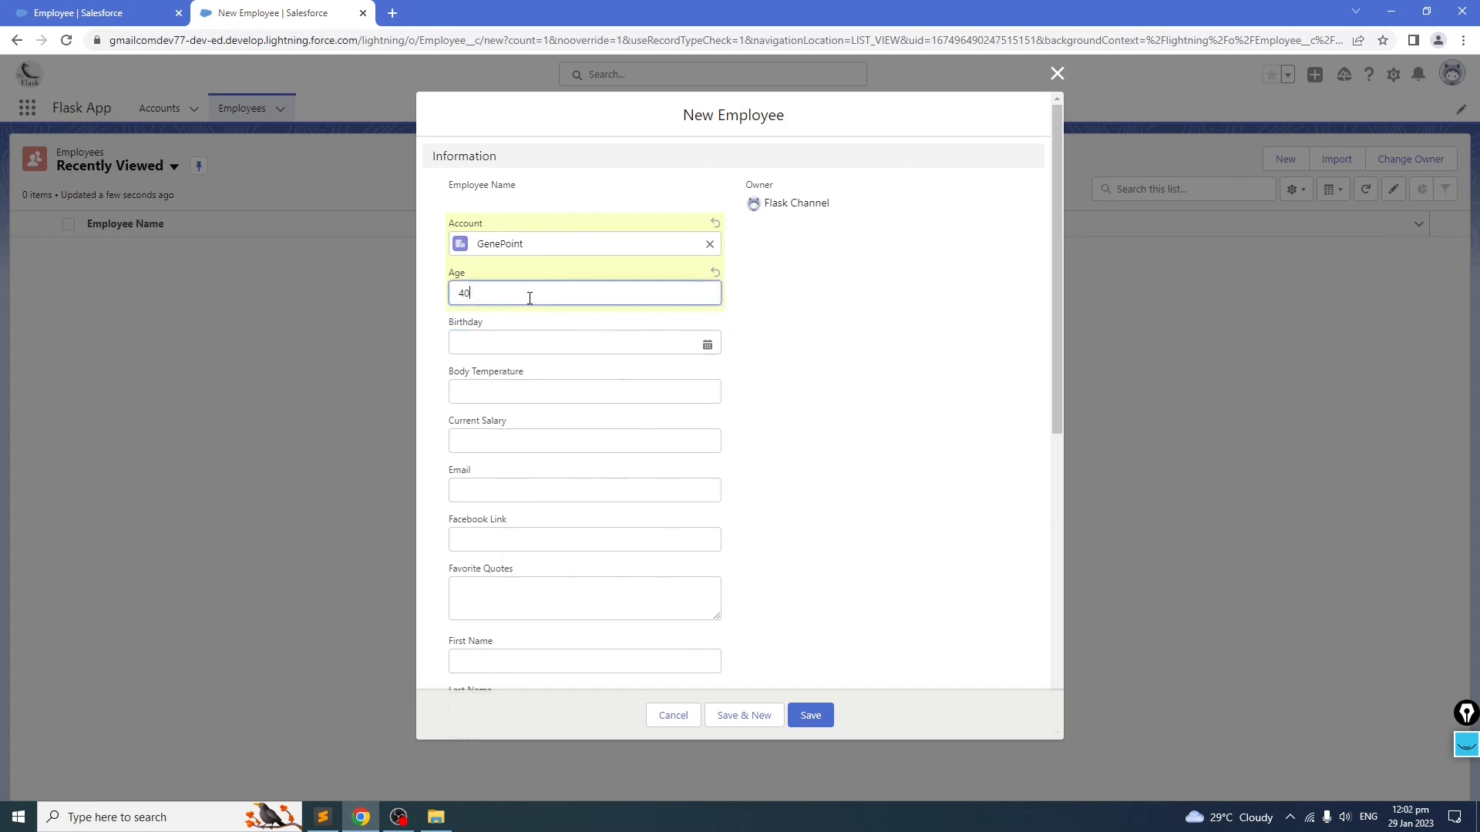
click(533, 339)
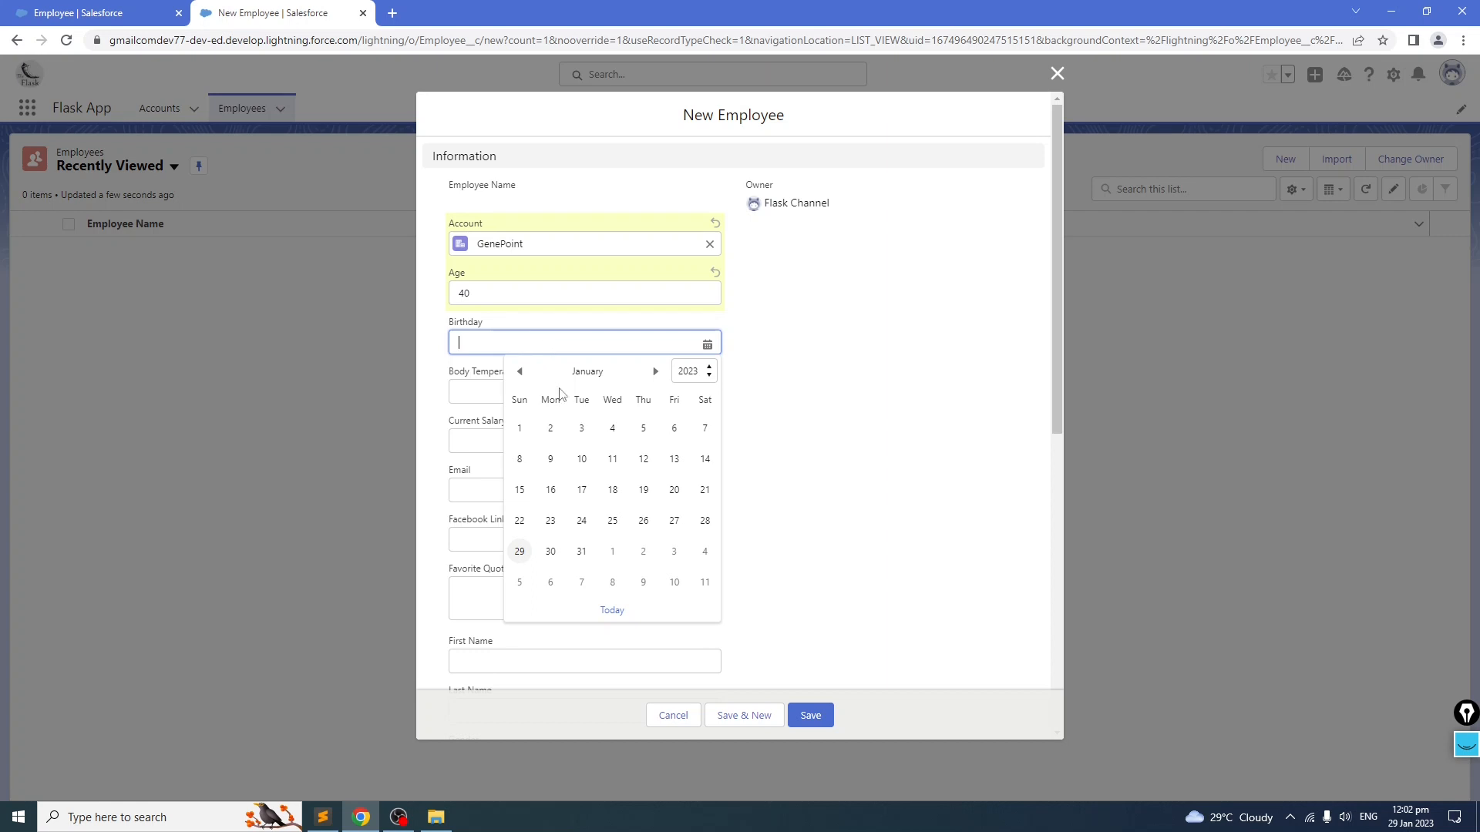
click(520, 429)
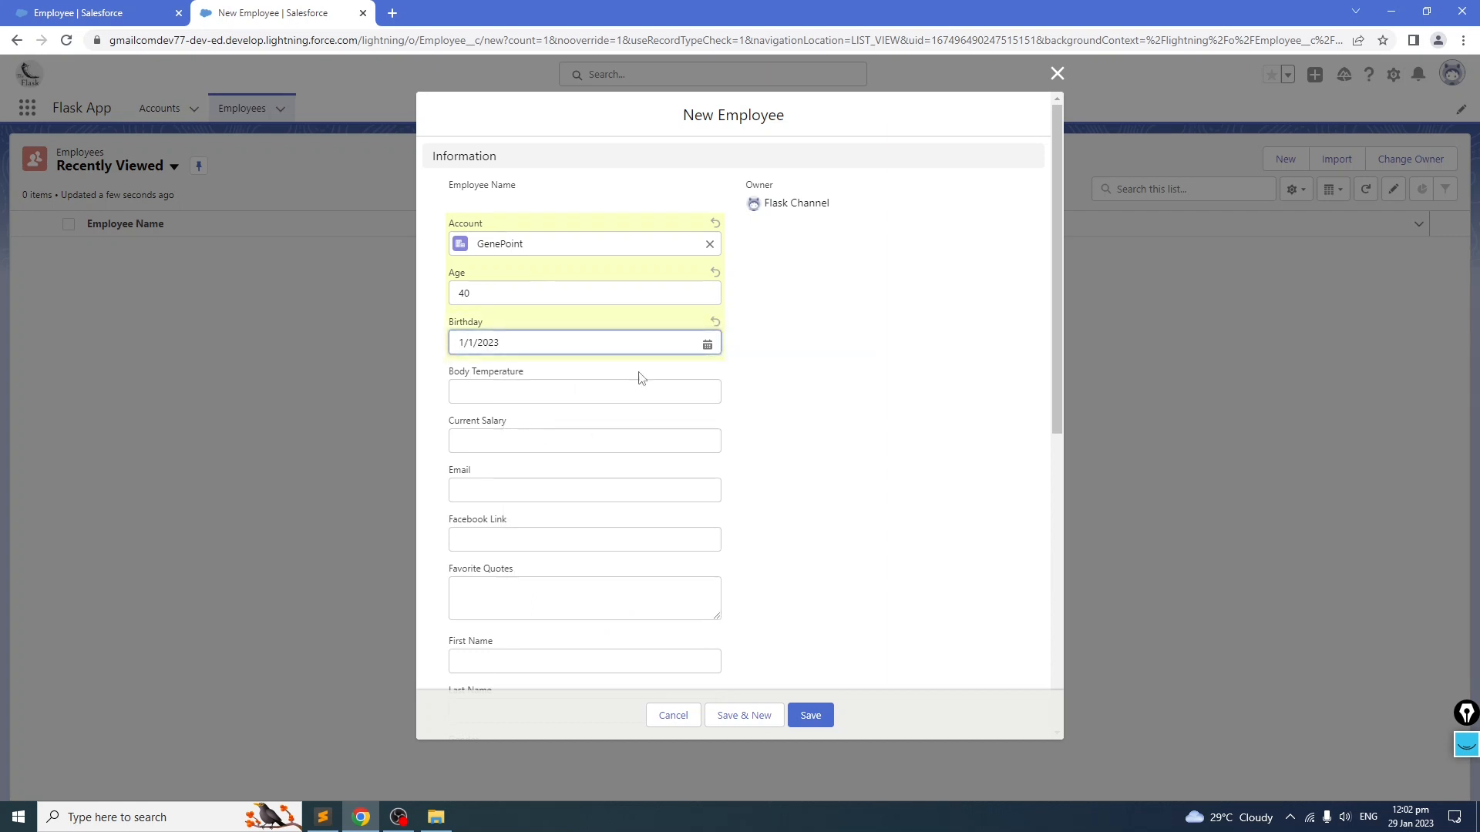
click(707, 345)
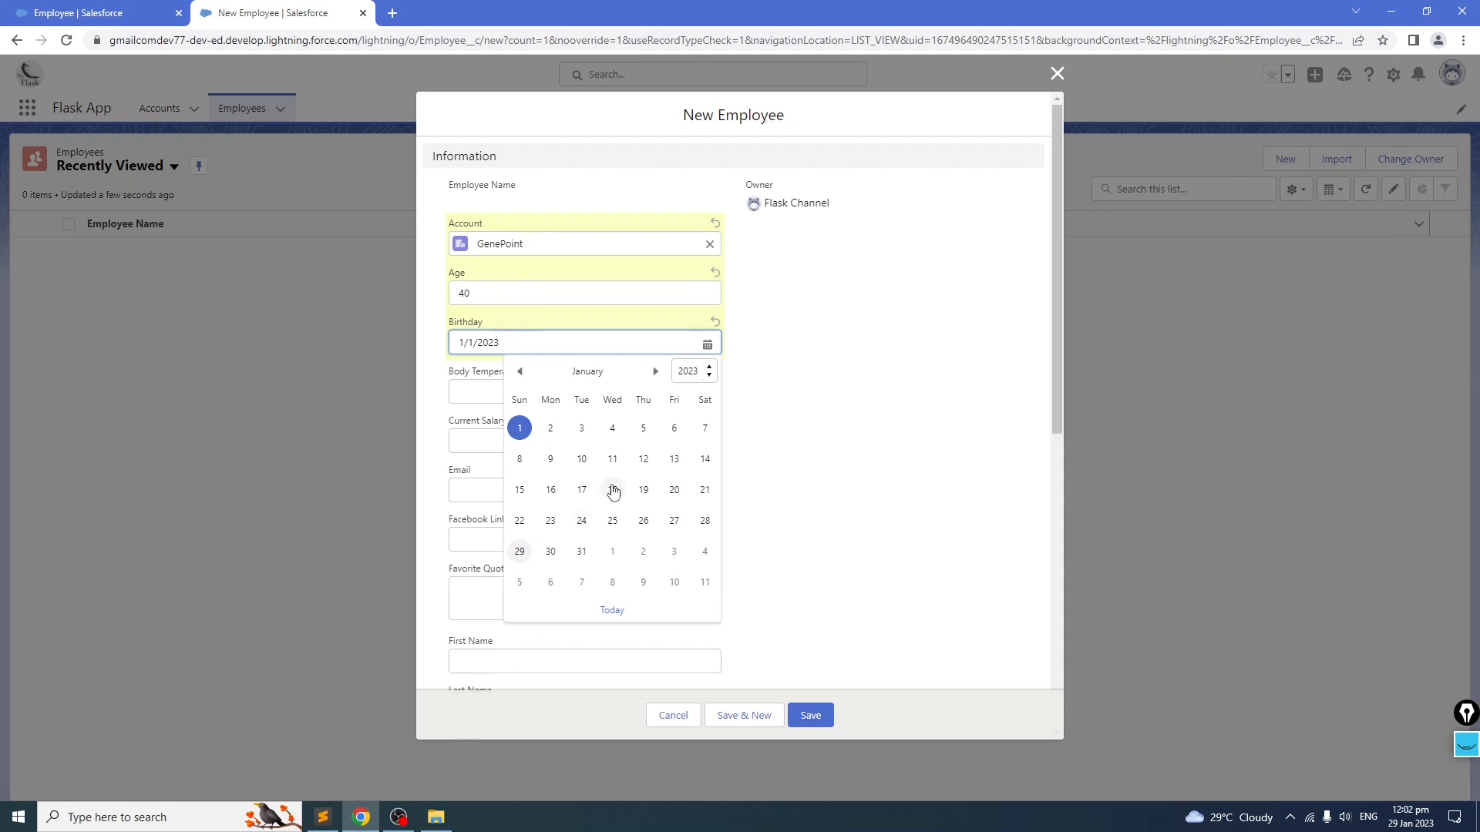
click(337, 475)
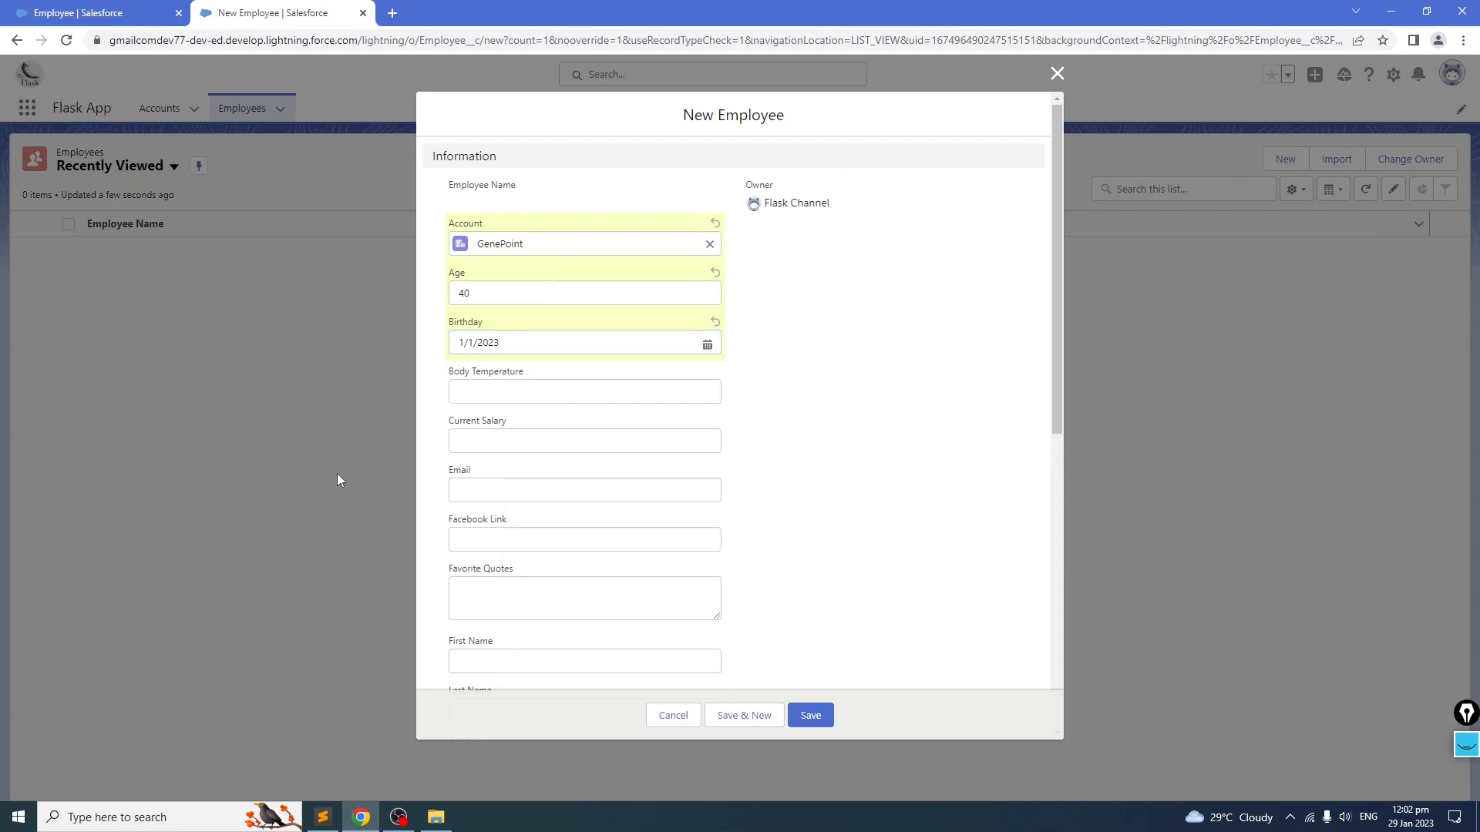
Step: Calculate 2023-30 in a new browser tab's address bar and close that tab
click(392, 14)
text(2023-)
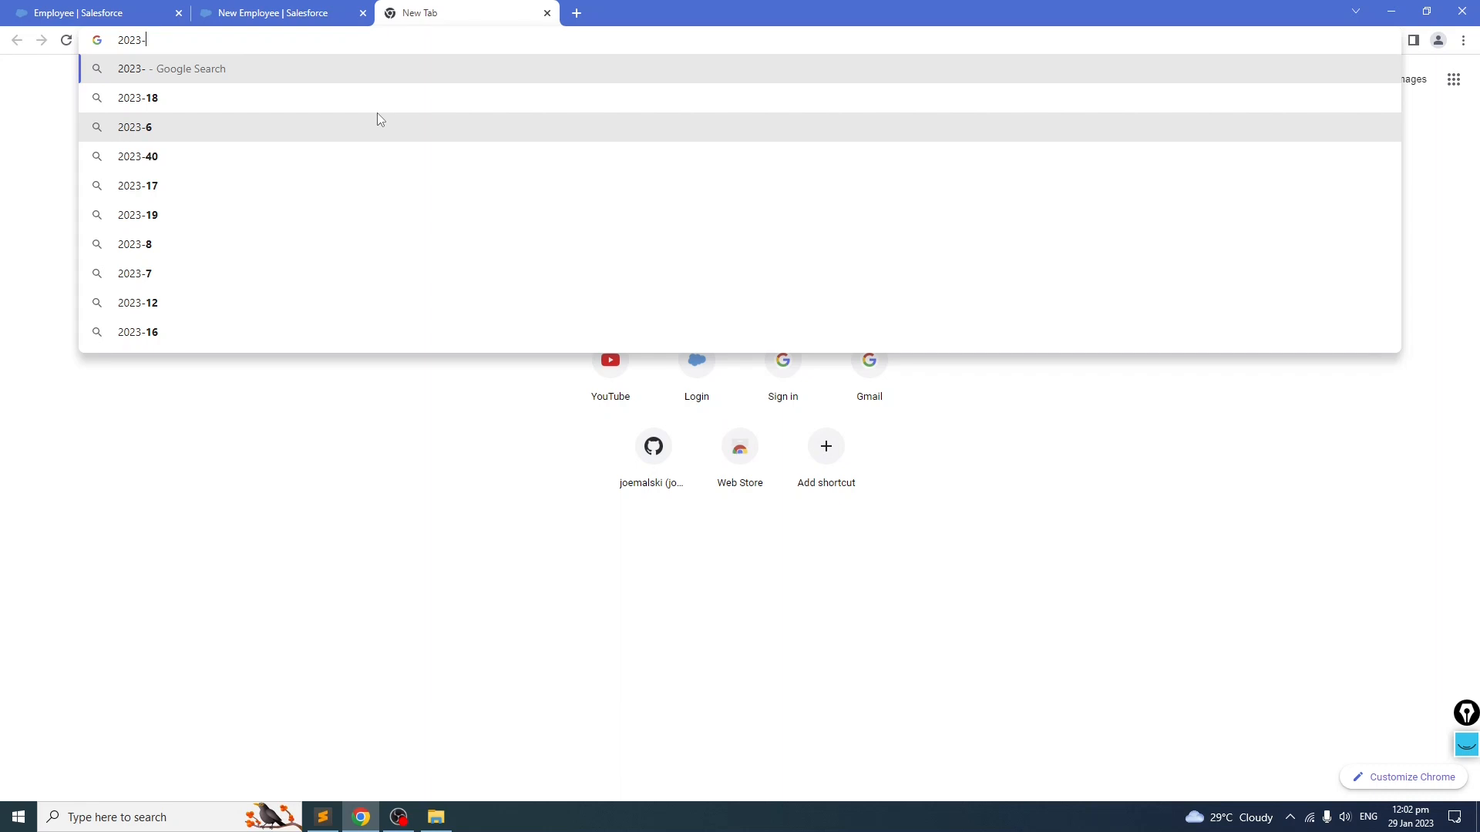
text(30)
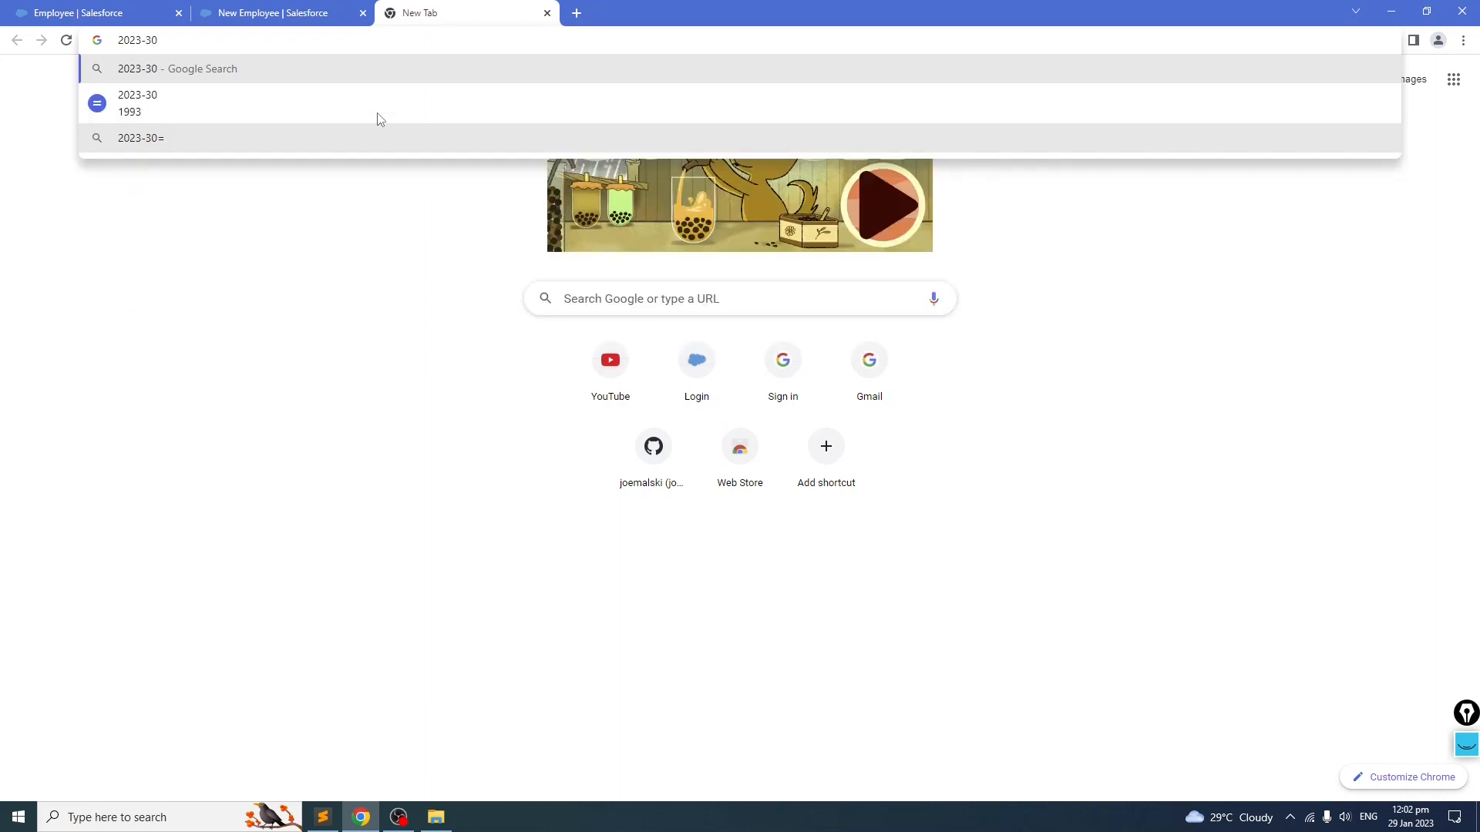
click(547, 14)
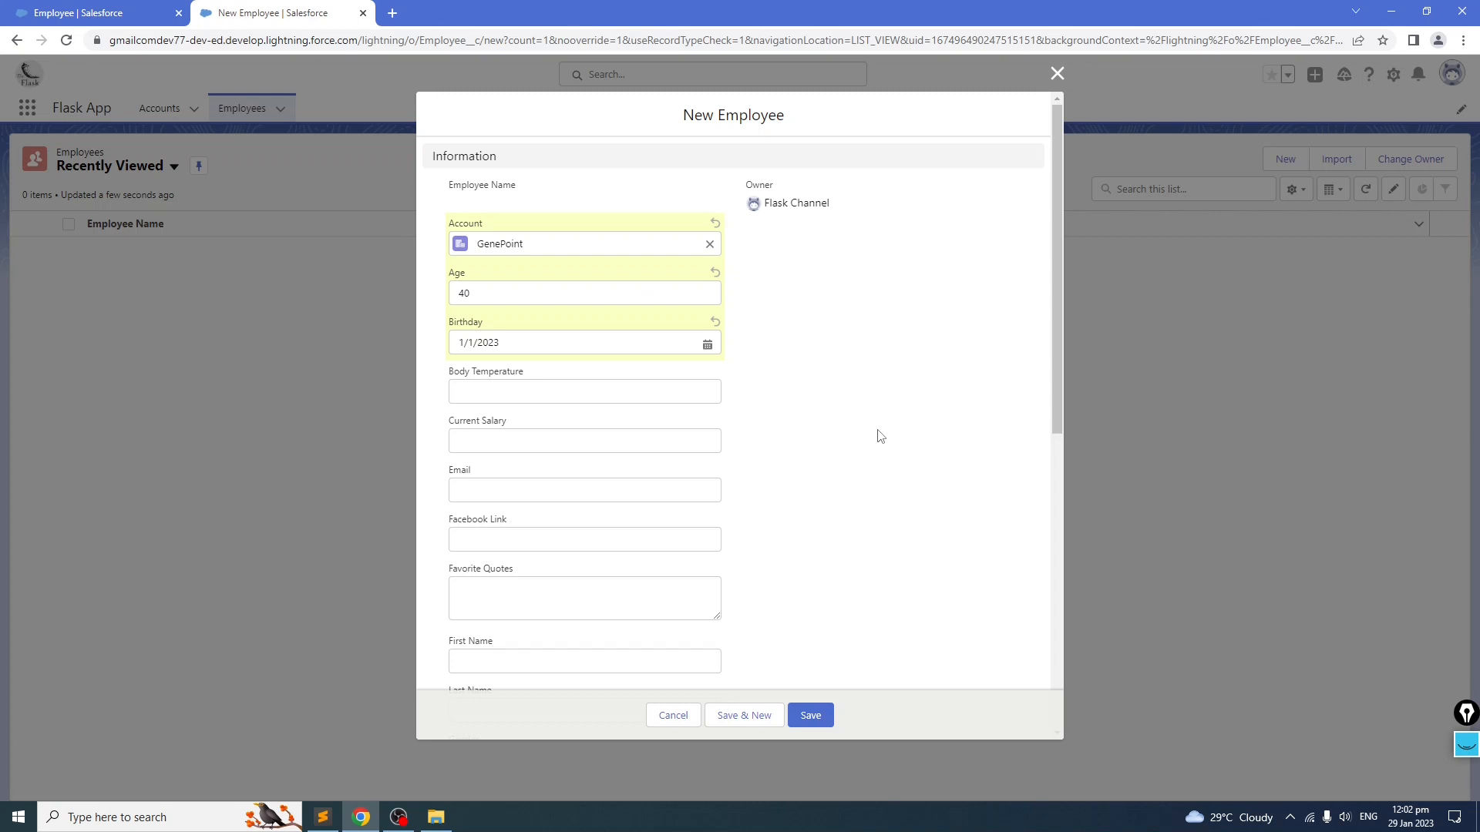
Step: Change the birthday to 1/7/1993 by picking year 1993 and day 7 in the calendar
click(532, 343)
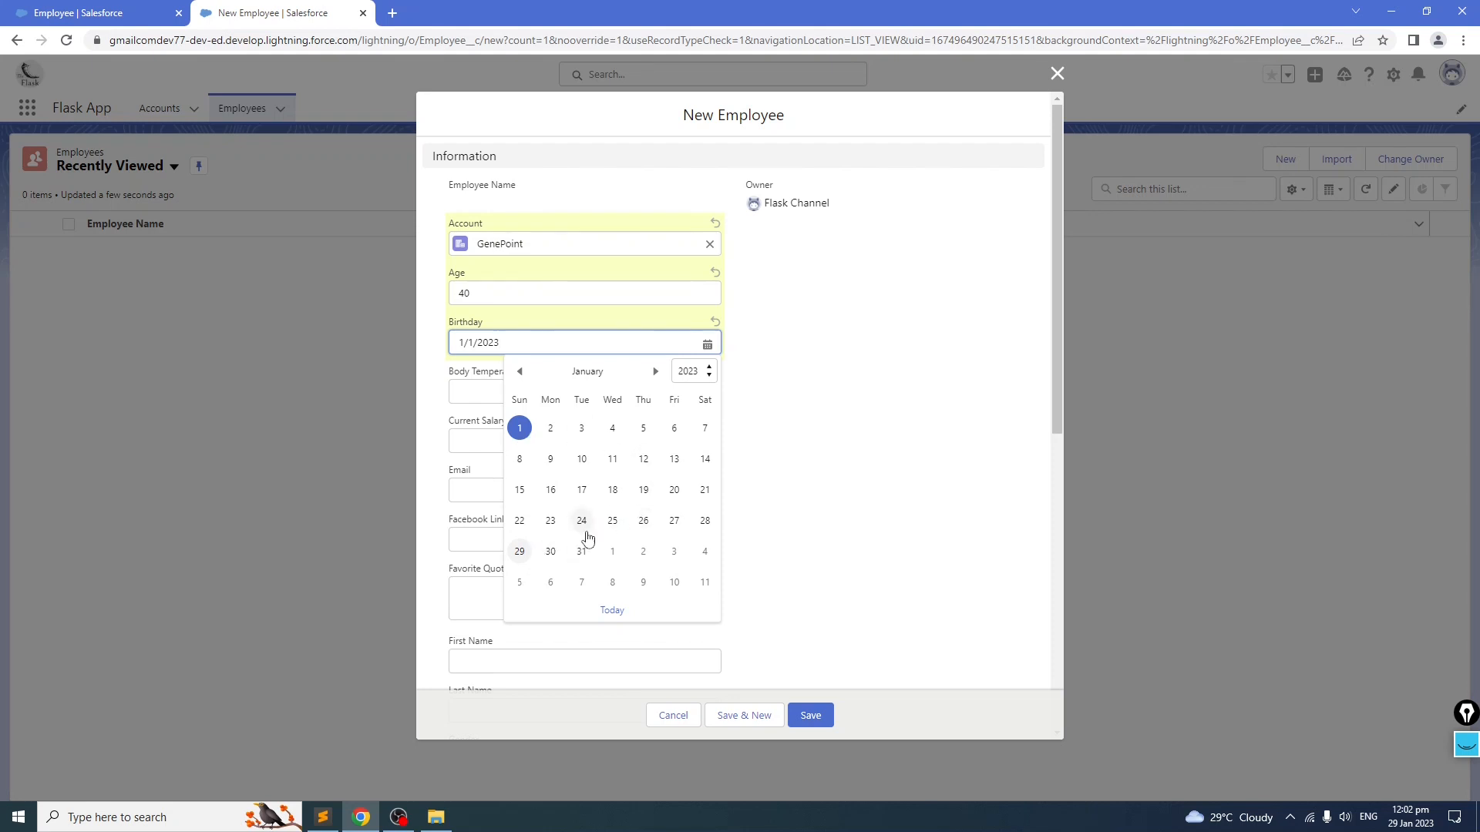
click(698, 375)
drag(711, 505, 710, 482)
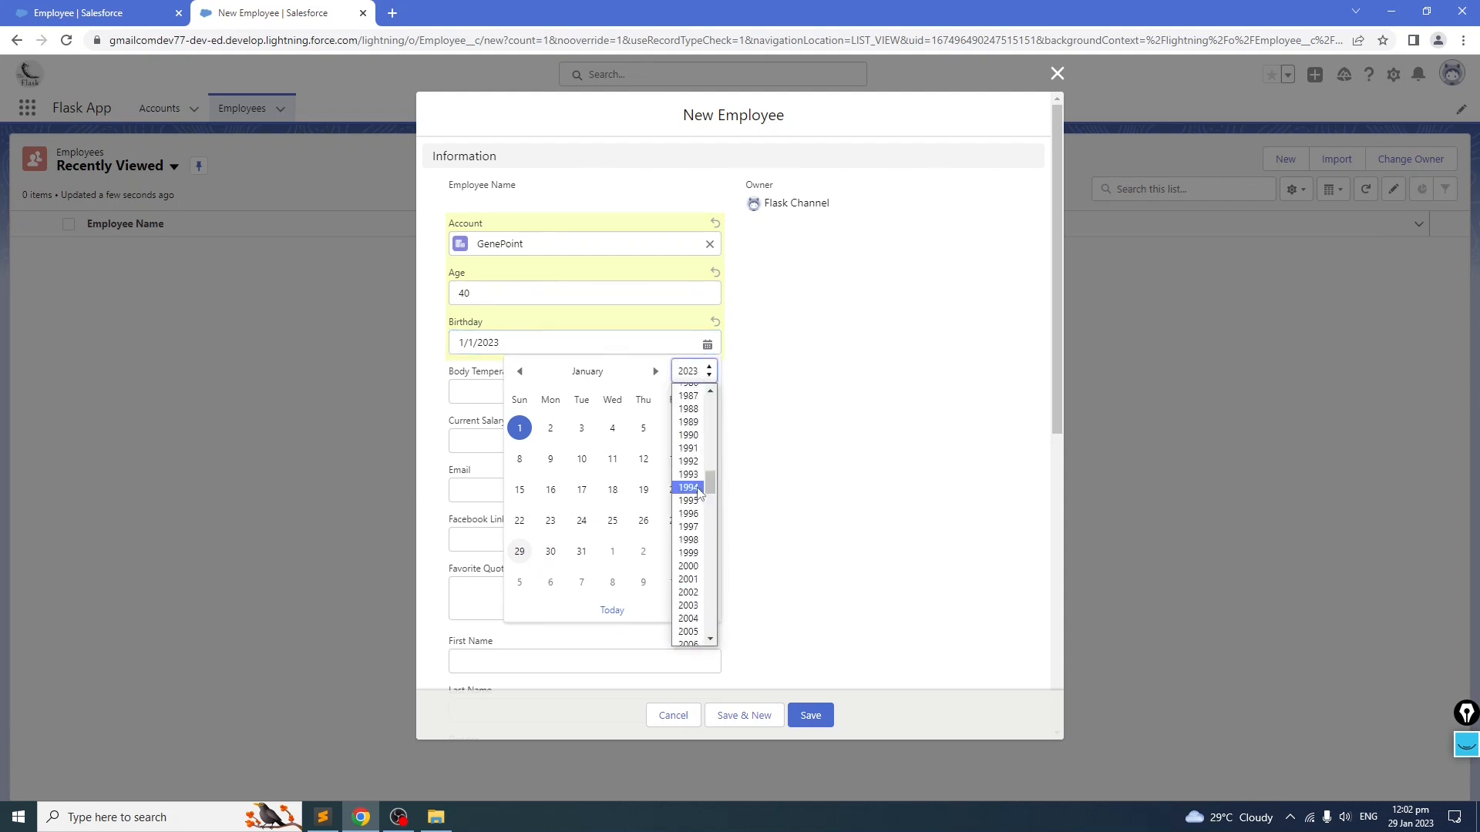
click(694, 475)
click(642, 459)
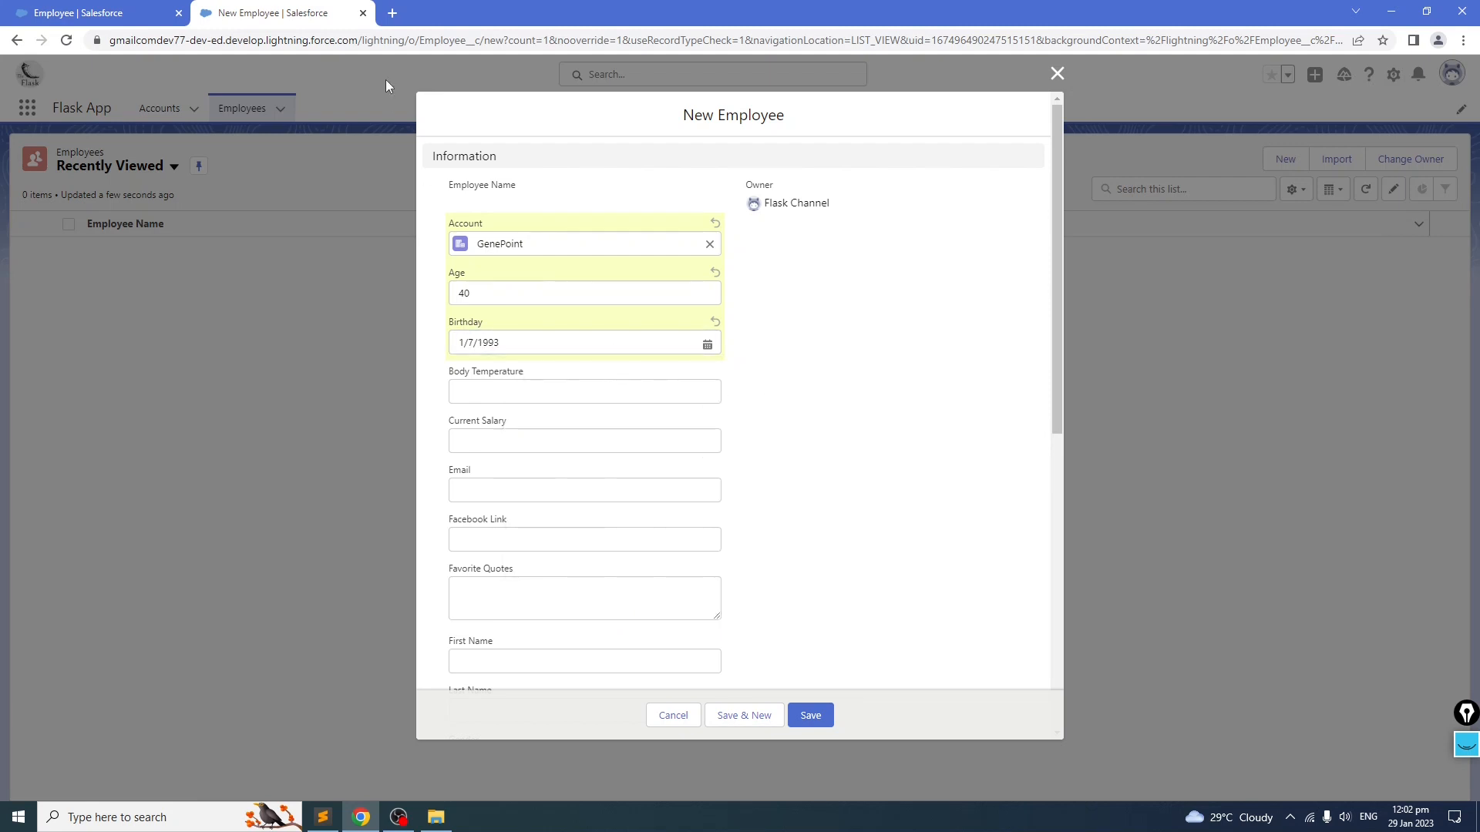
Step: Calculate =2023-1993 in a new browser tab and return to the Employee form
click(392, 14)
text(=)
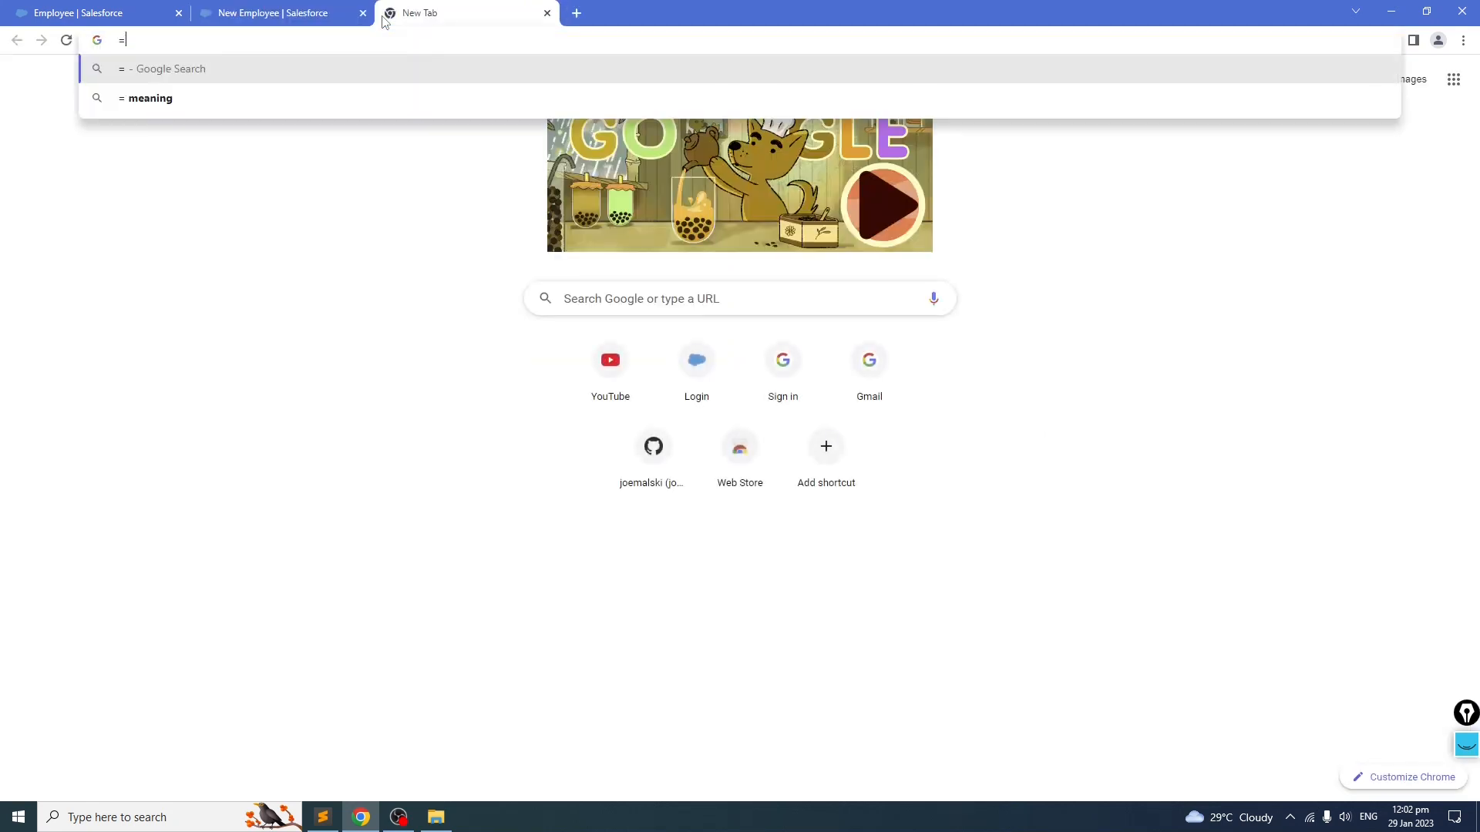
text(2023-)
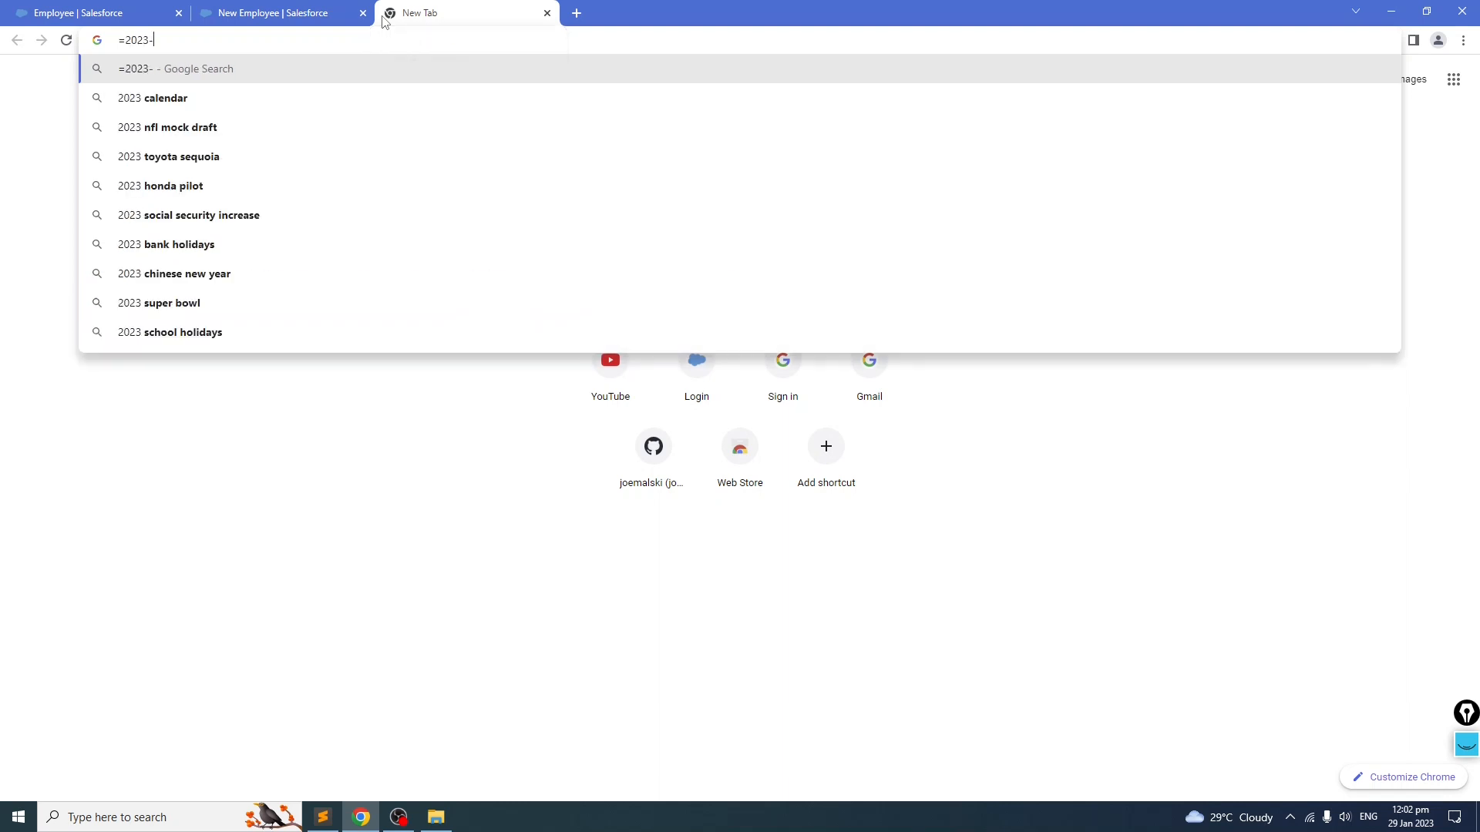
text(1993)
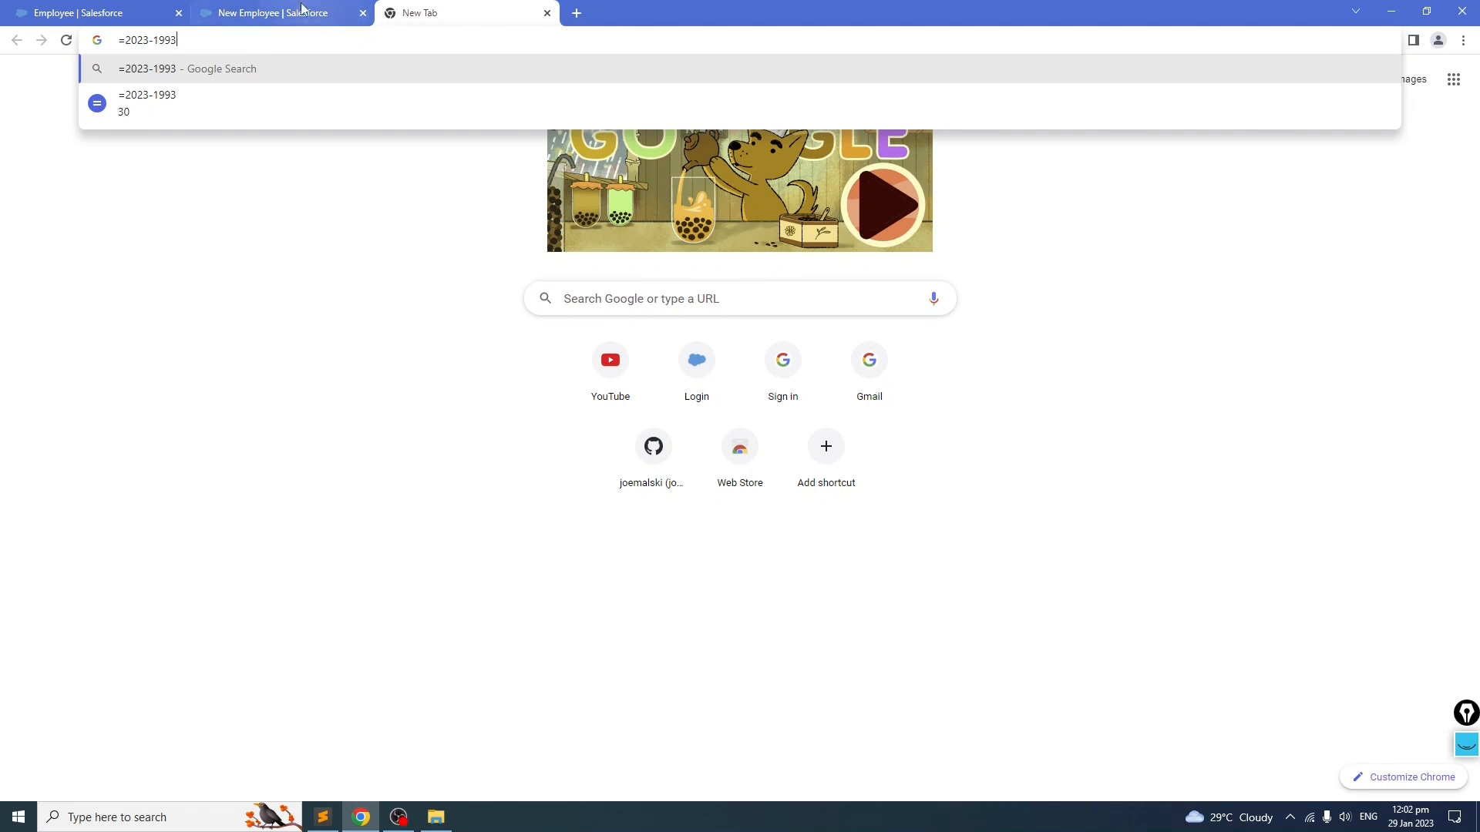
click(331, 14)
Step: Set the employee's age to 30 and body temperature to 35
click(496, 293)
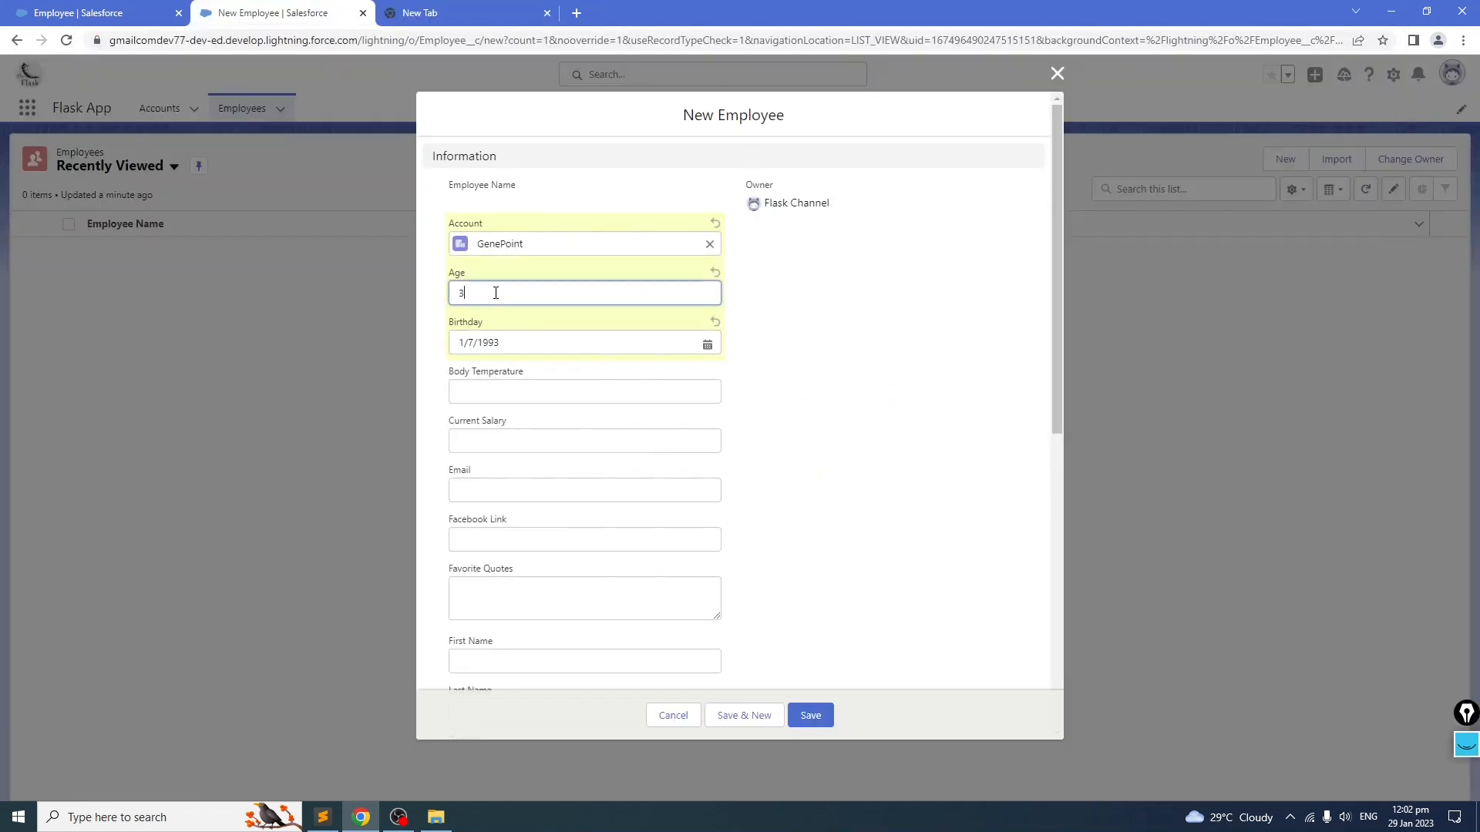
click(929, 332)
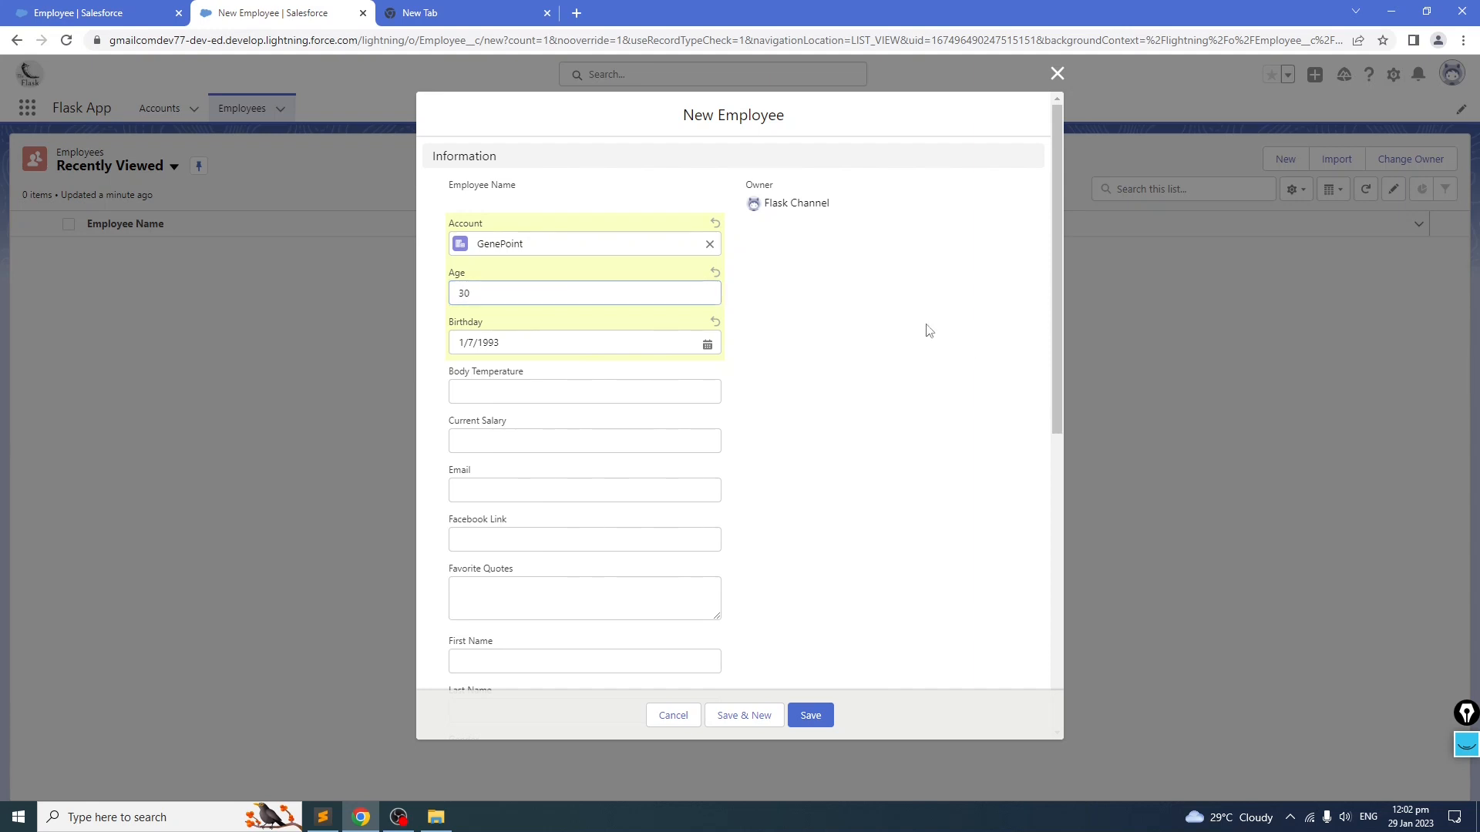
click(643, 386)
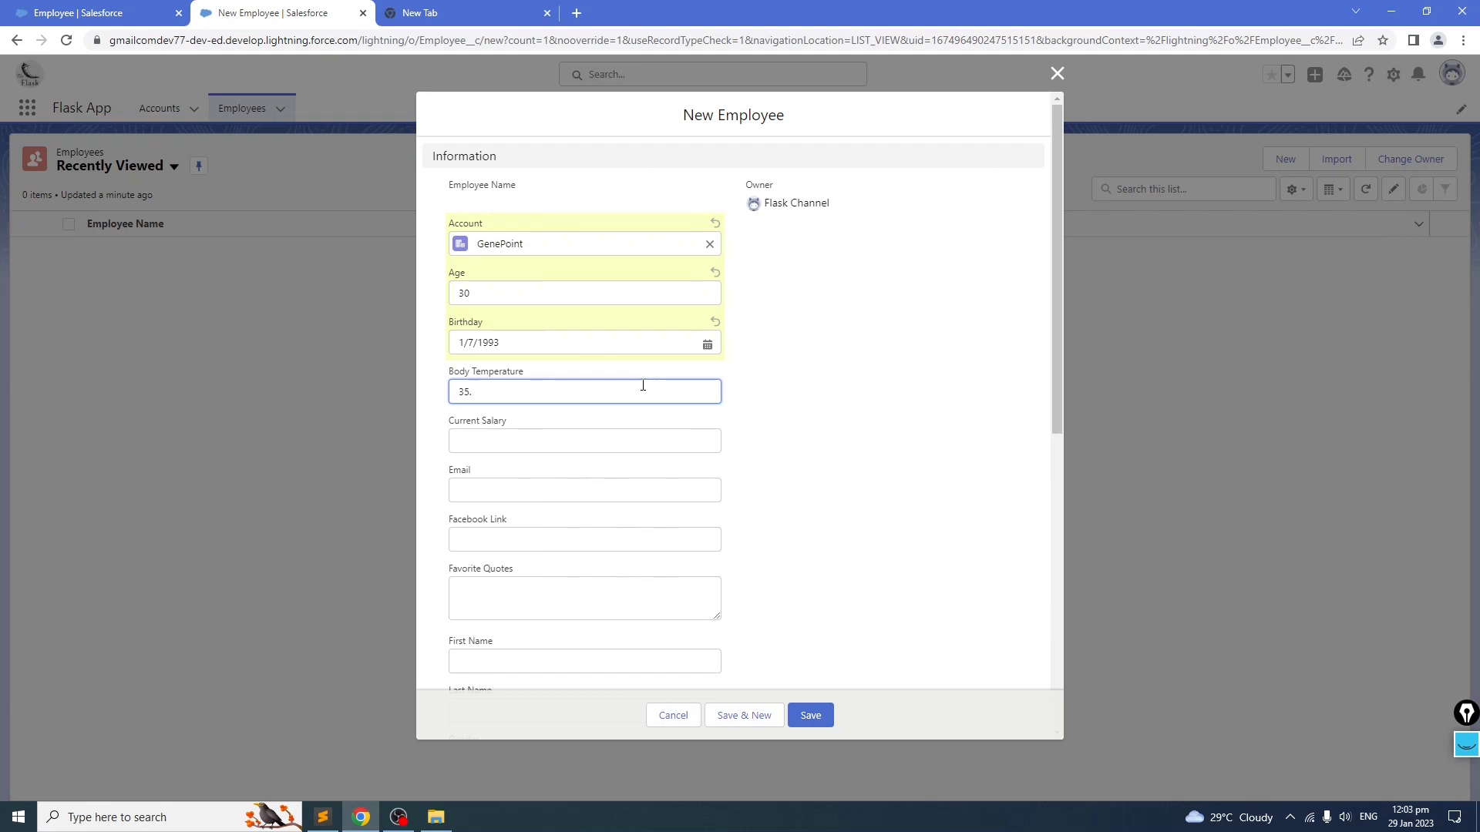
click(784, 372)
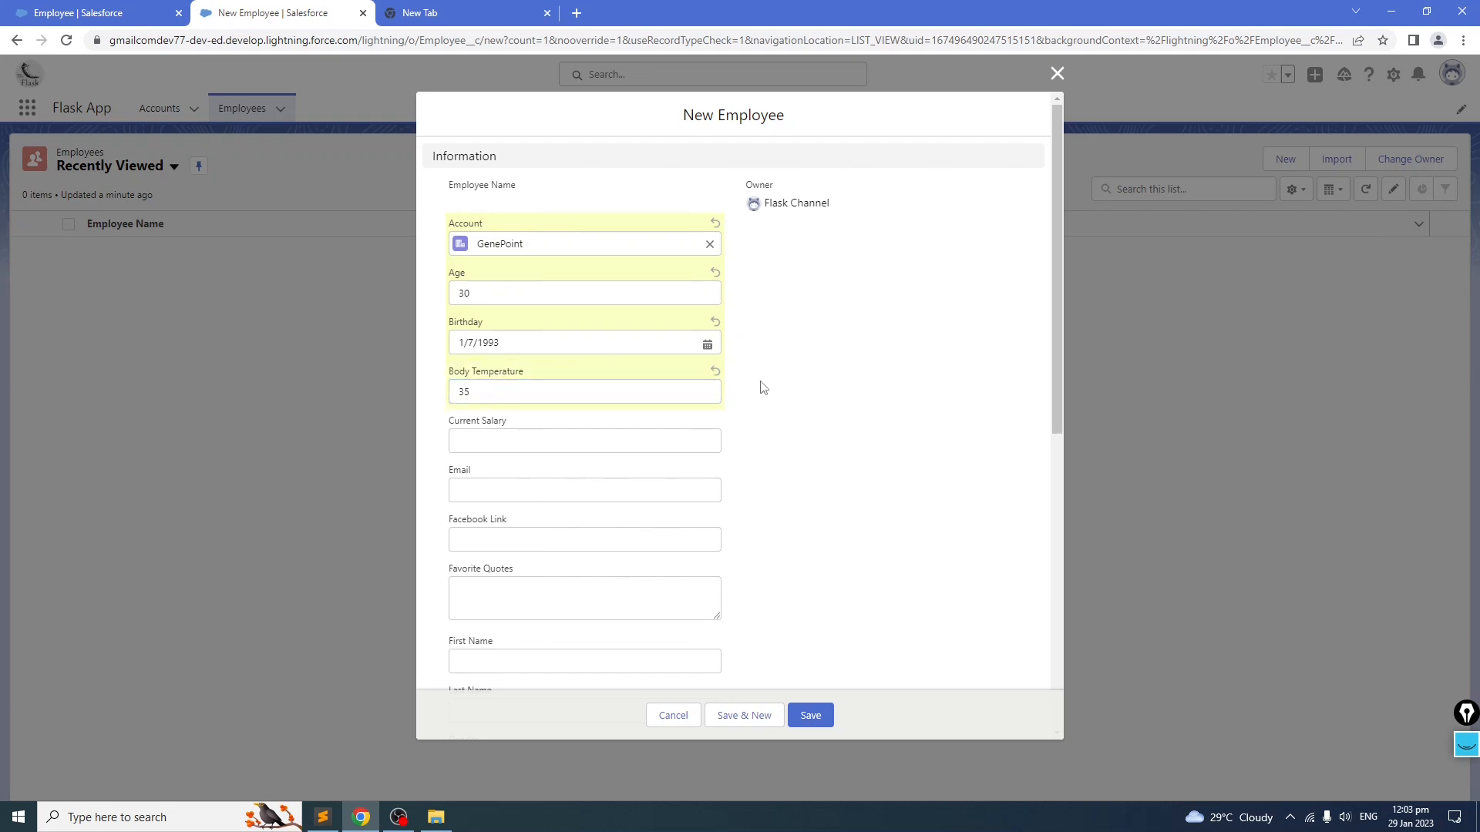
Step: Cancel the new Employee form
click(460, 393)
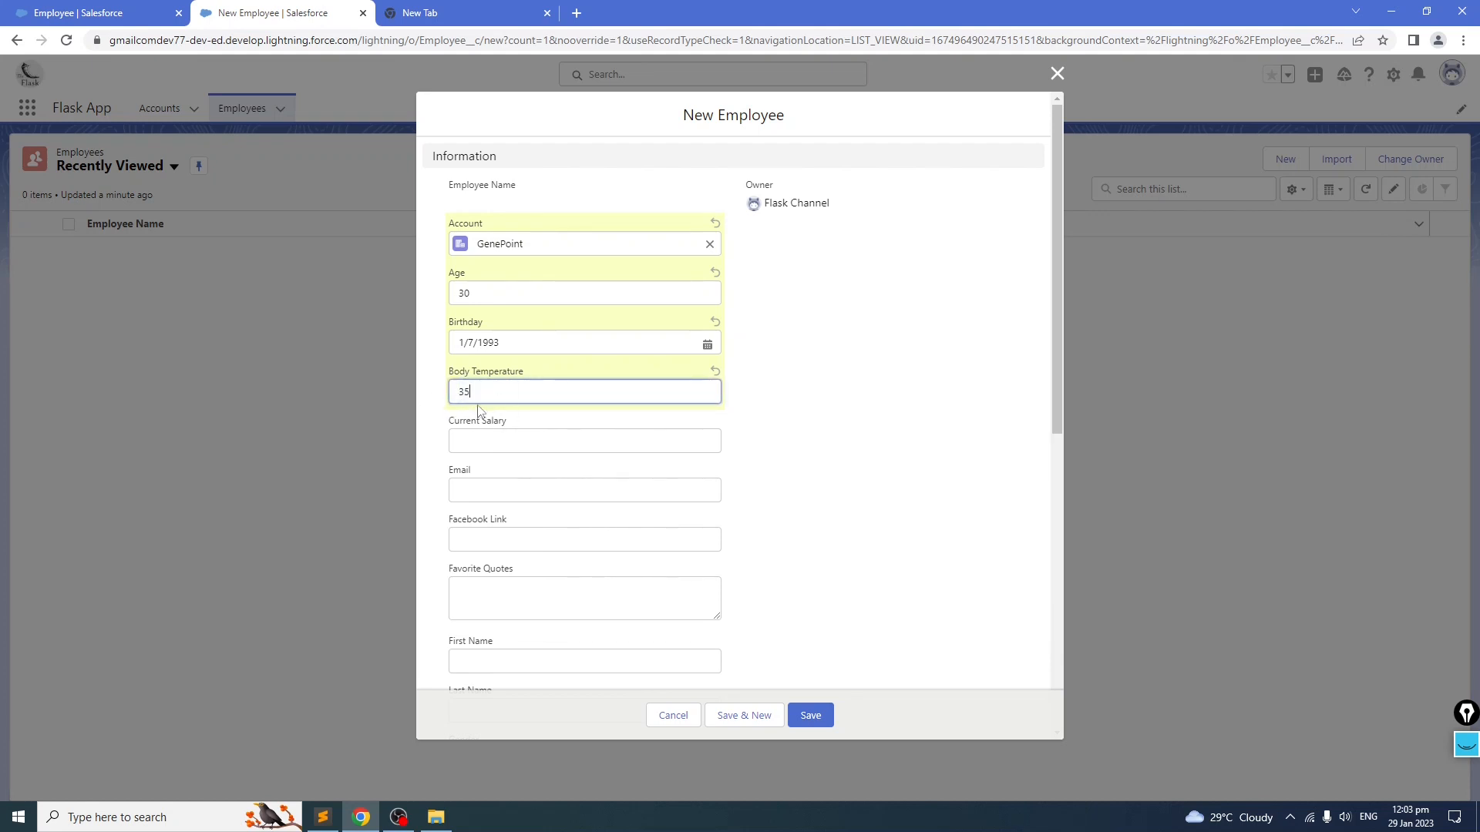
click(815, 390)
click(532, 440)
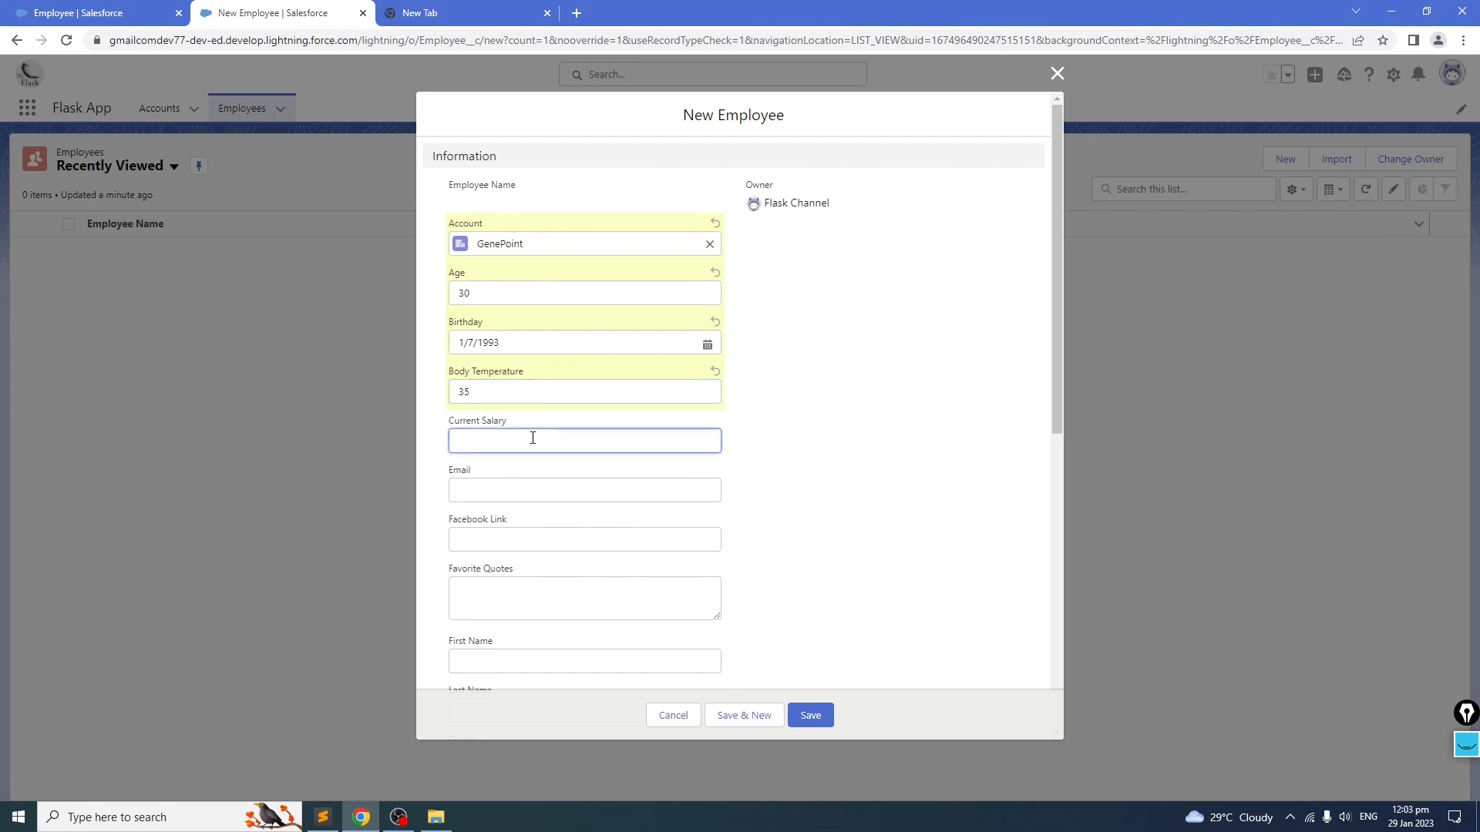
double_click(462, 389)
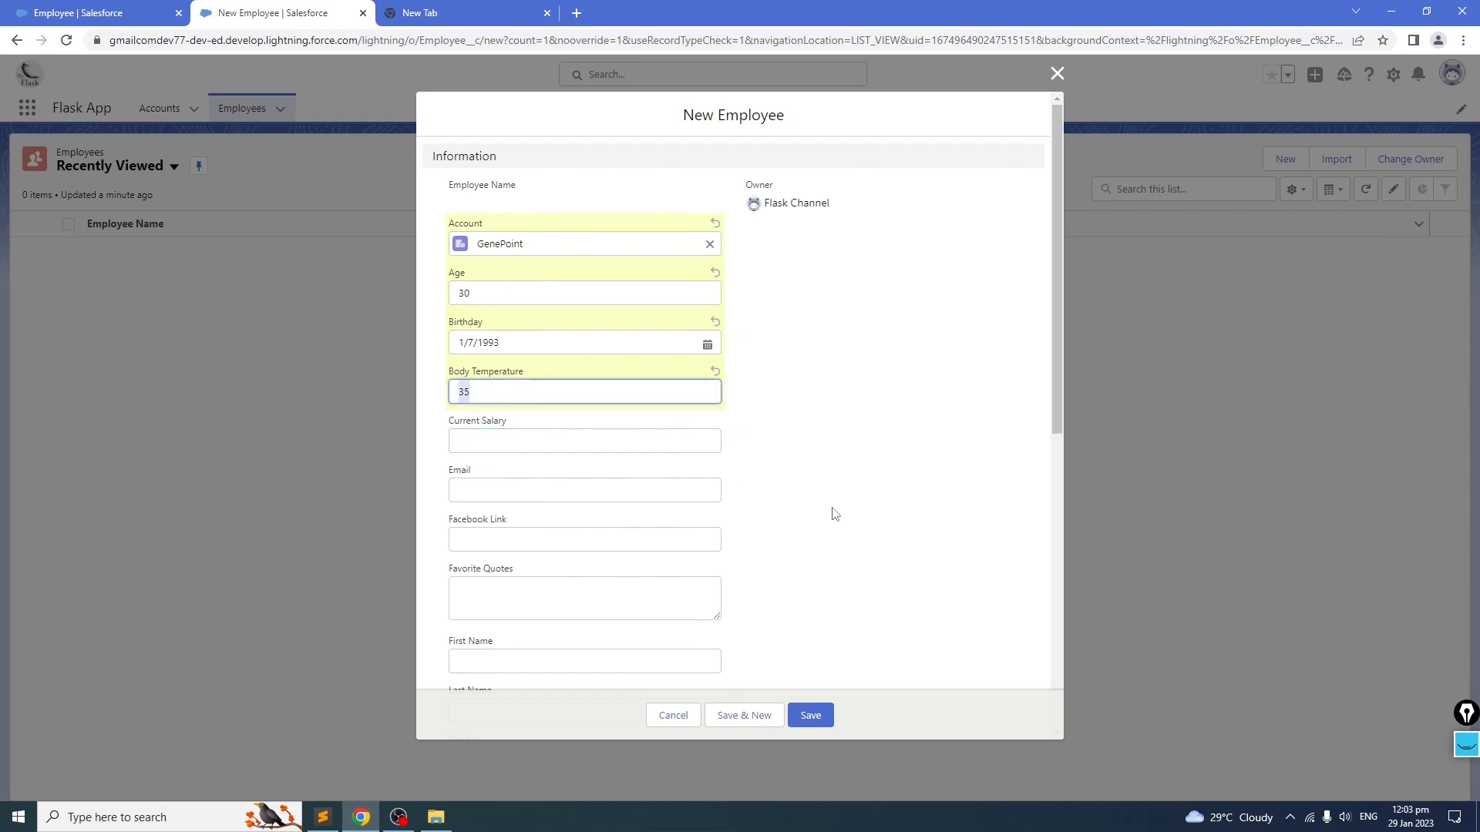
click(672, 717)
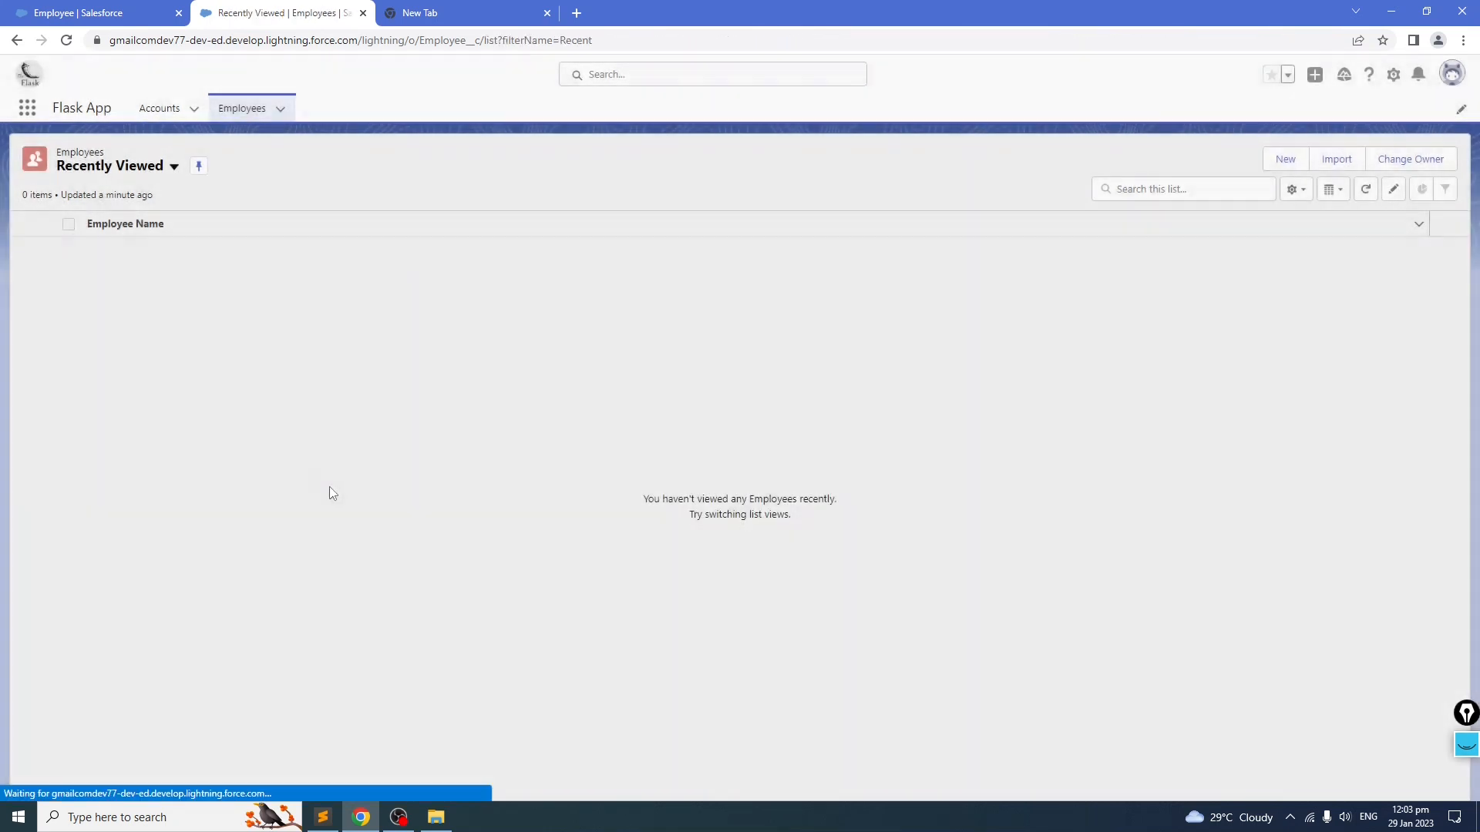
Step: Edit the Employee's Body Temperature field to a length of 2 with 1 decimal place and save it
click(81, 13)
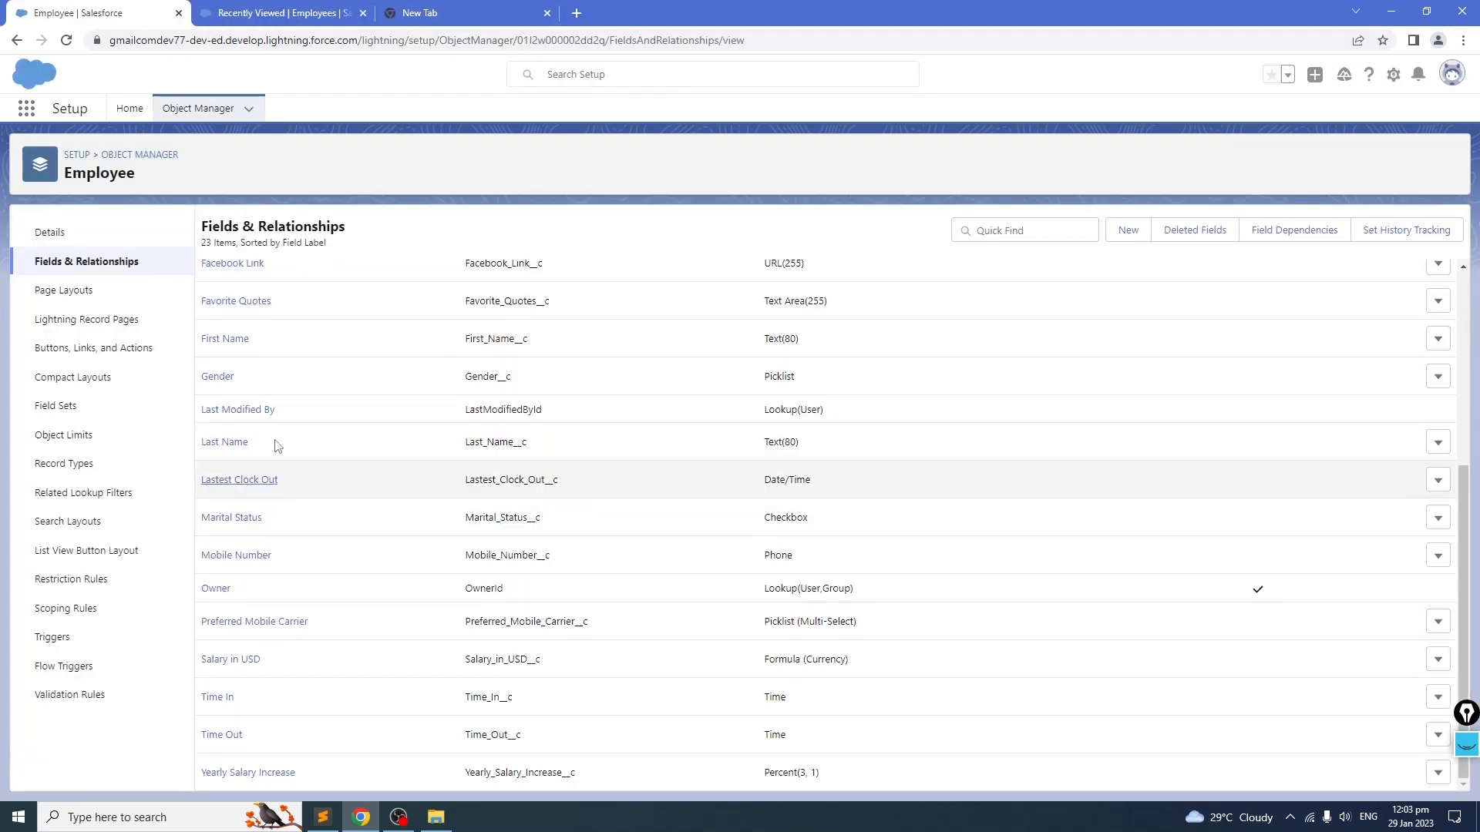
scroll(283, 411, up, 5)
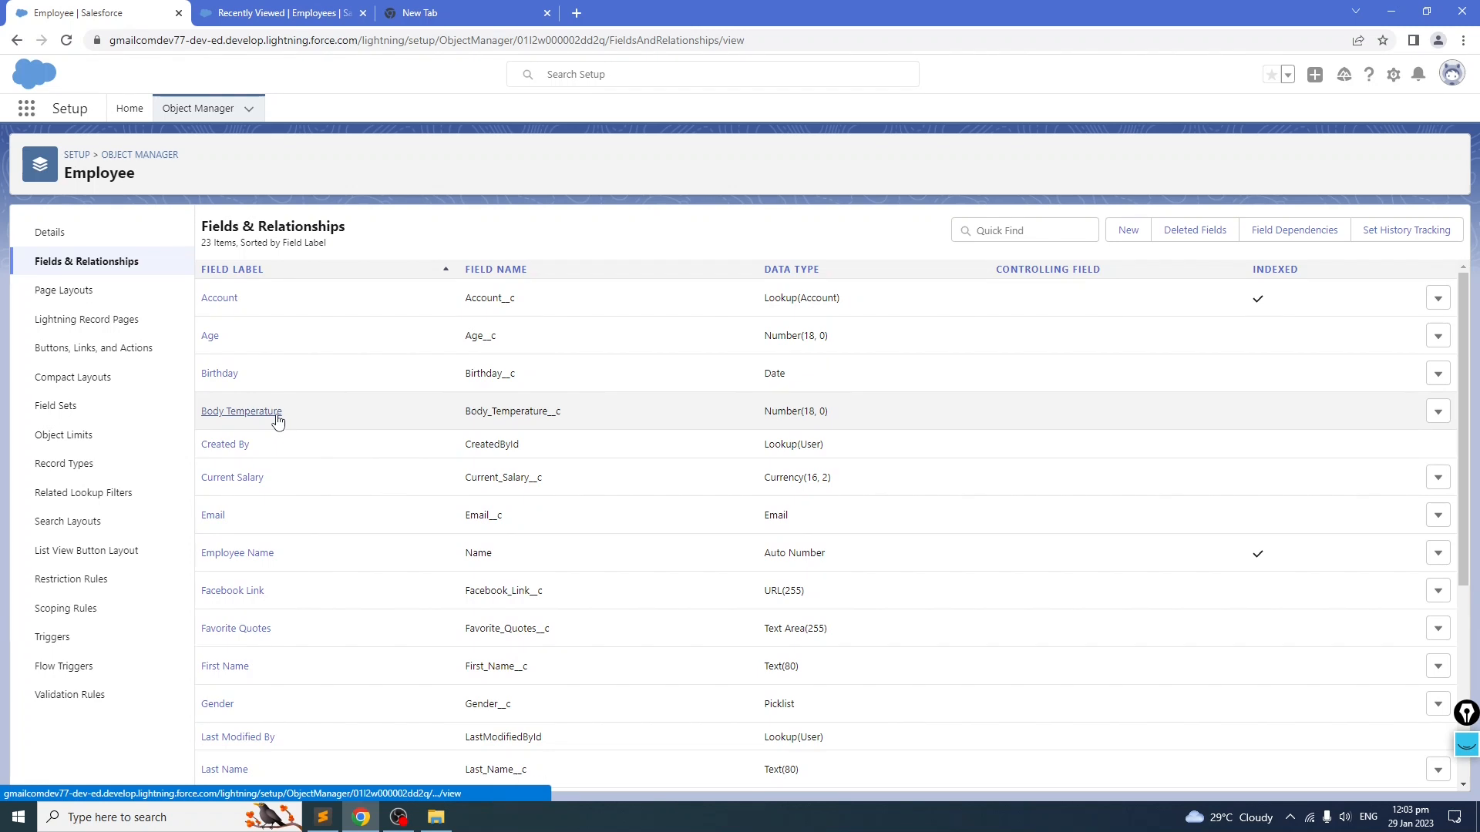
click(1436, 414)
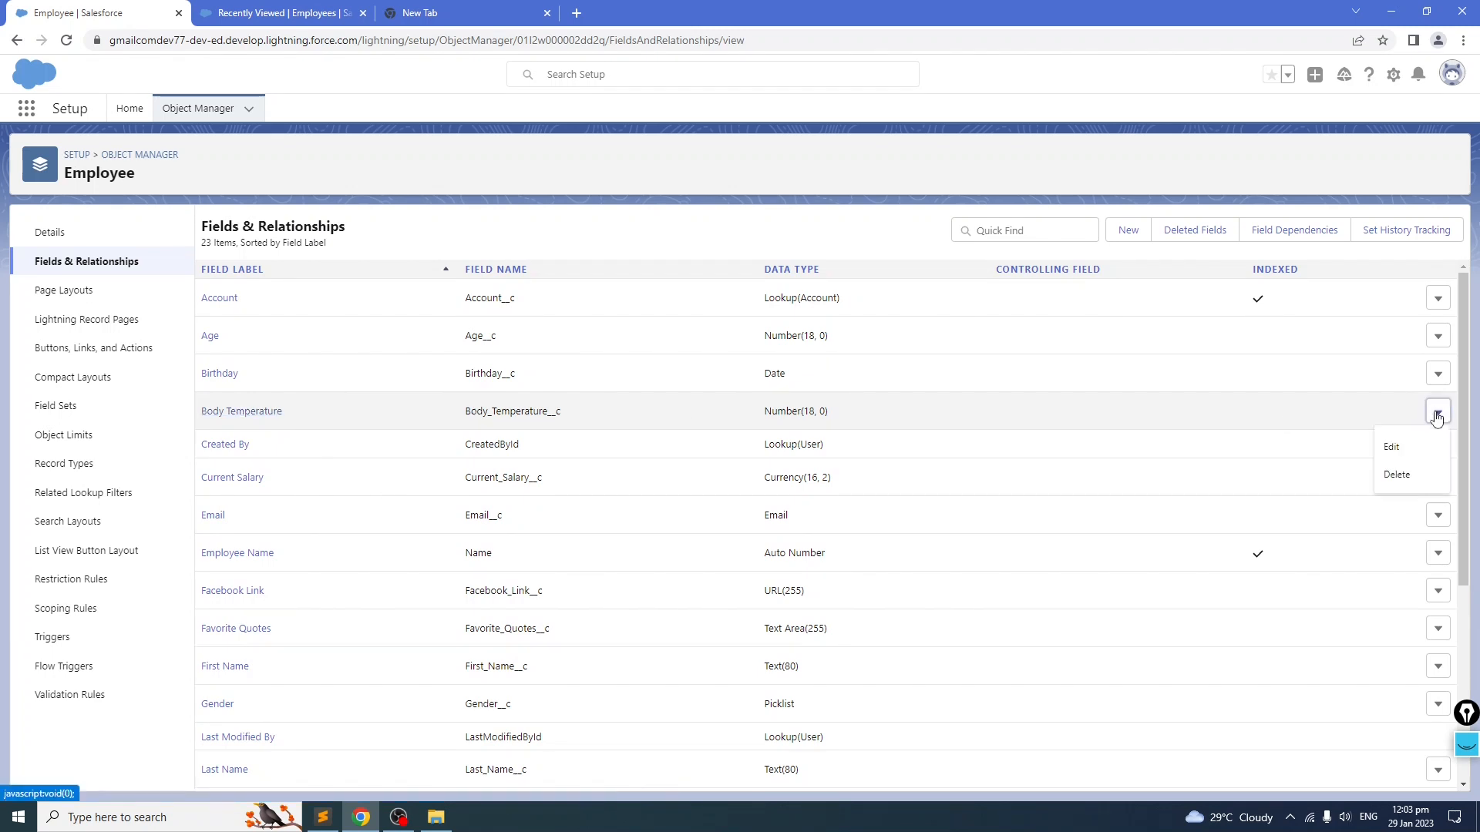
click(1401, 451)
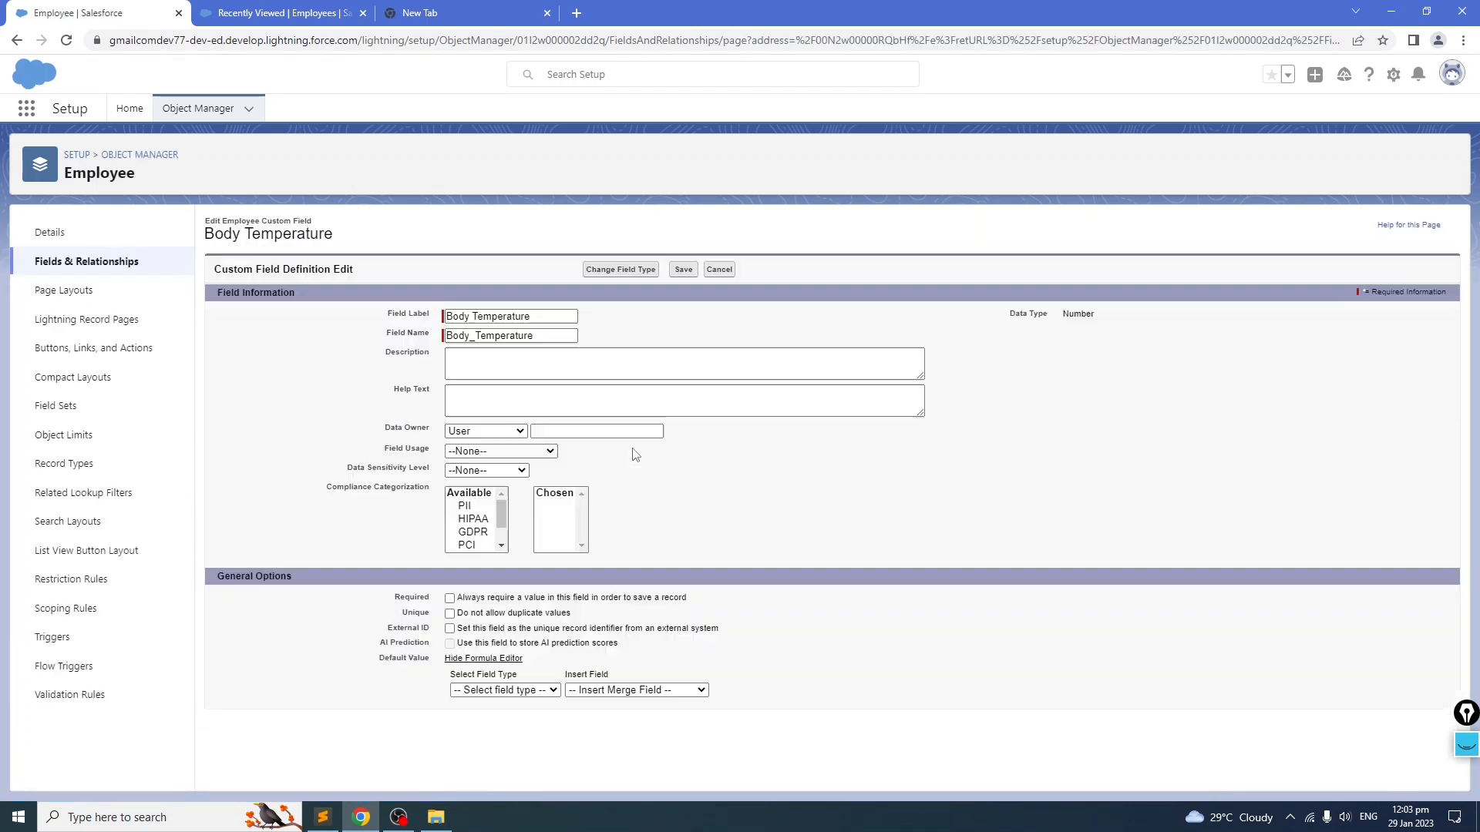
scroll(367, 530, down, 1)
scroll(367, 531, down, 1)
double_click(481, 711)
text(2)
key(Tab)
text(1)
click(678, 772)
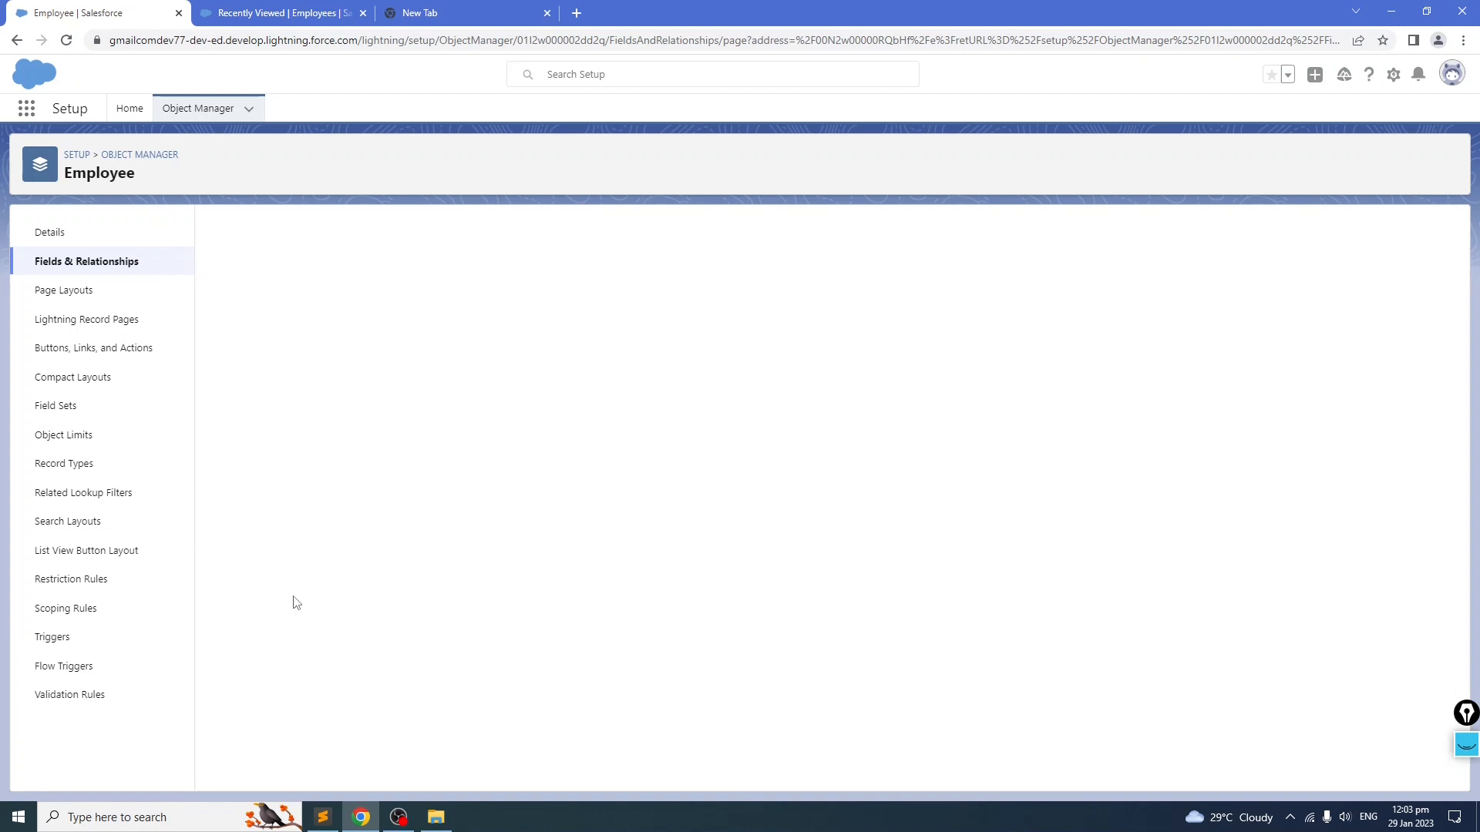
Step: Start a new Employee record, link it to the GenePoint account and set the age to 30
click(292, 23)
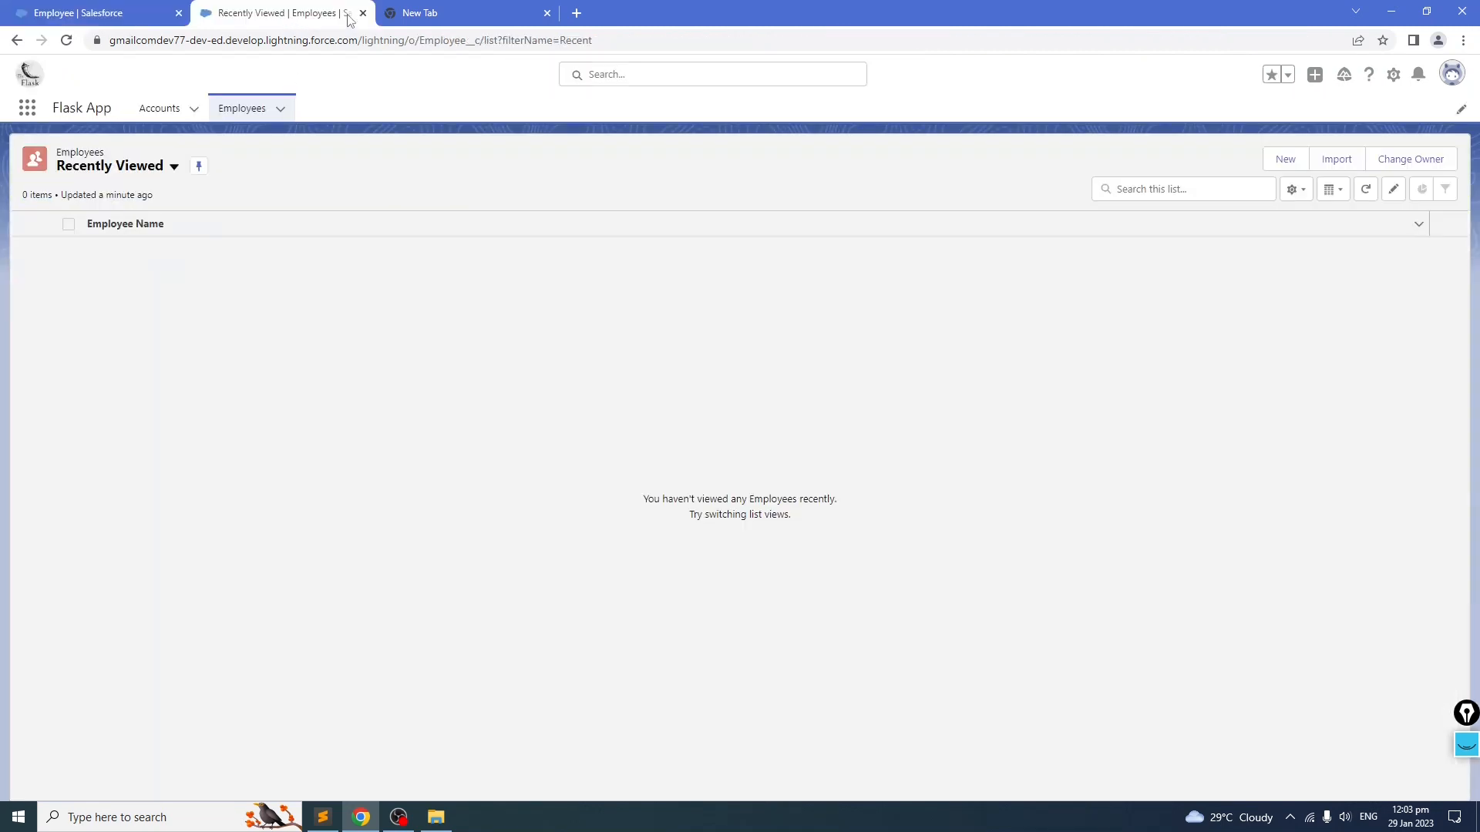
click(1297, 159)
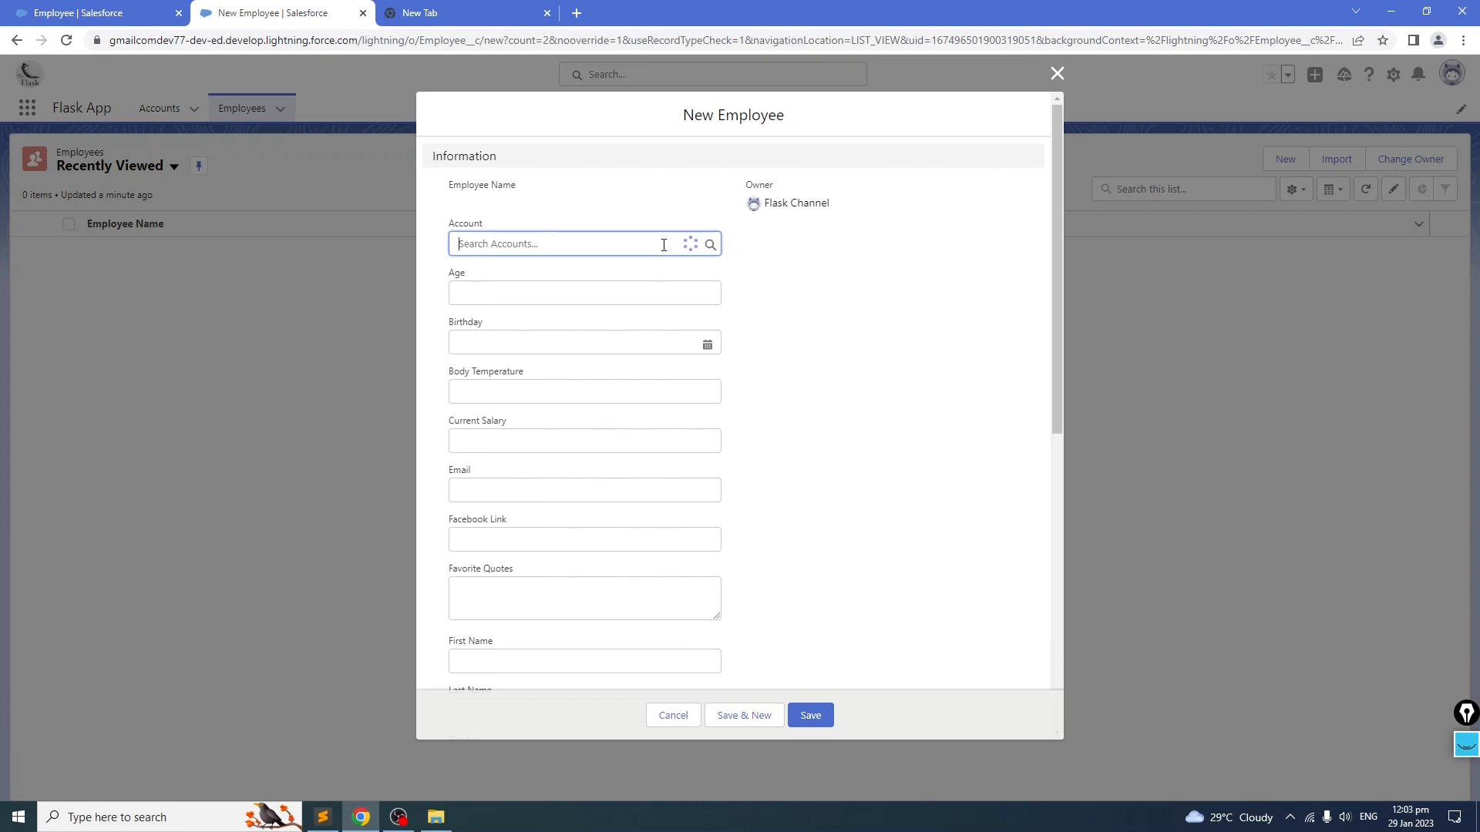
click(666, 246)
click(515, 298)
click(515, 298)
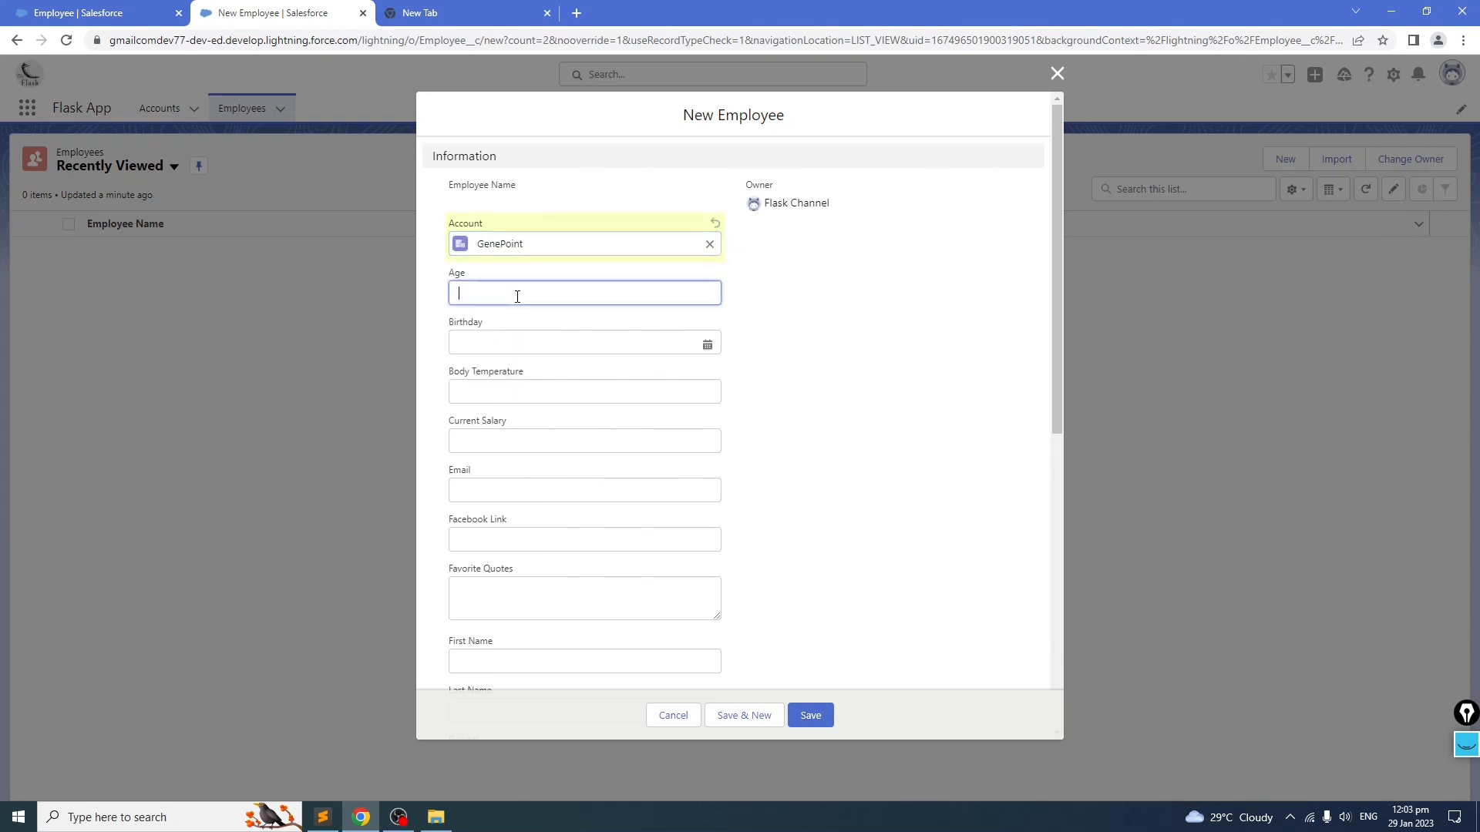
text(30)
Step: Set the employee's birthday to 1/15/1993 using the date picker
click(581, 344)
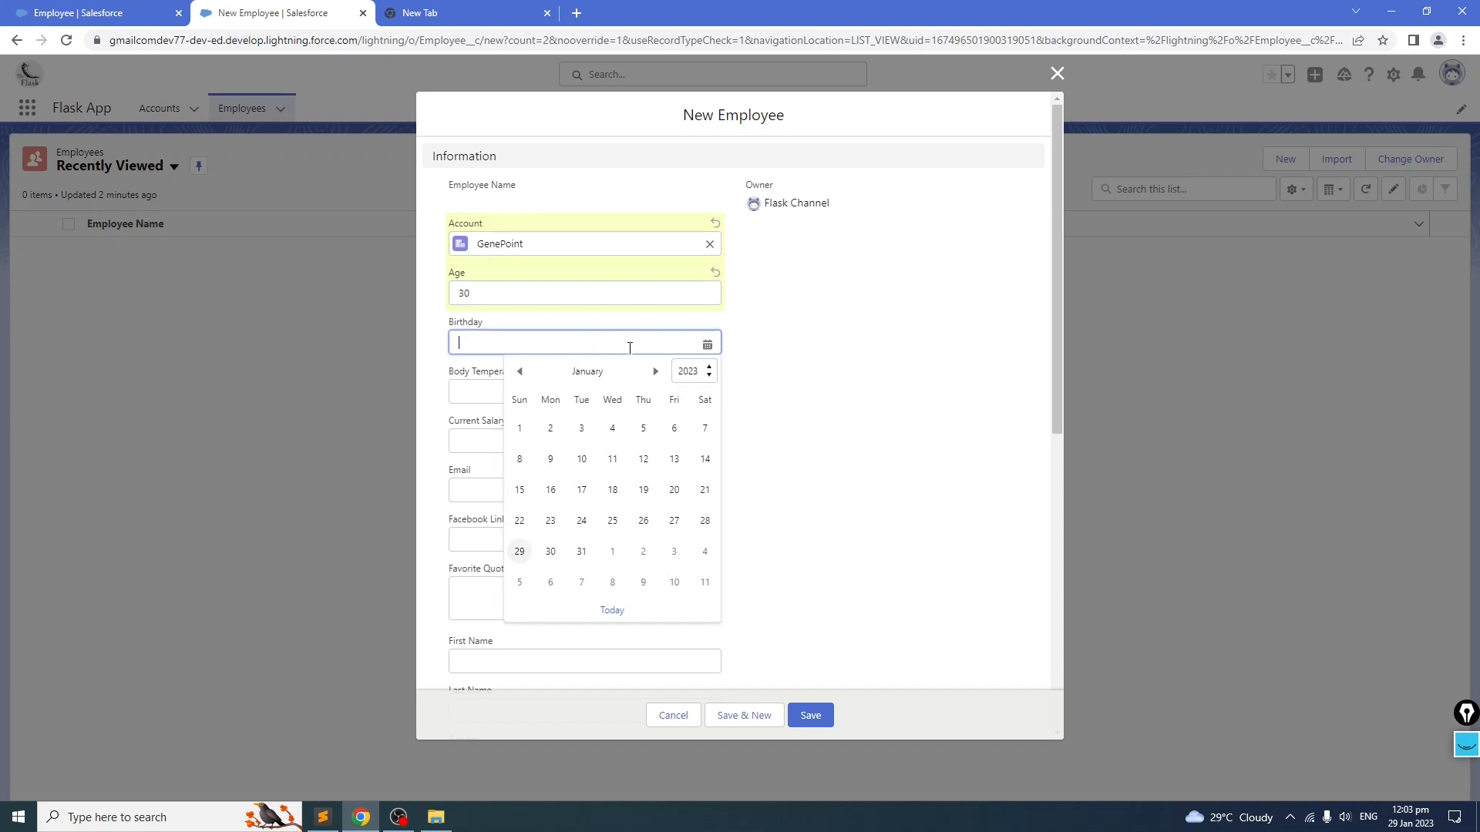
click(698, 373)
scroll(714, 501, up, 3)
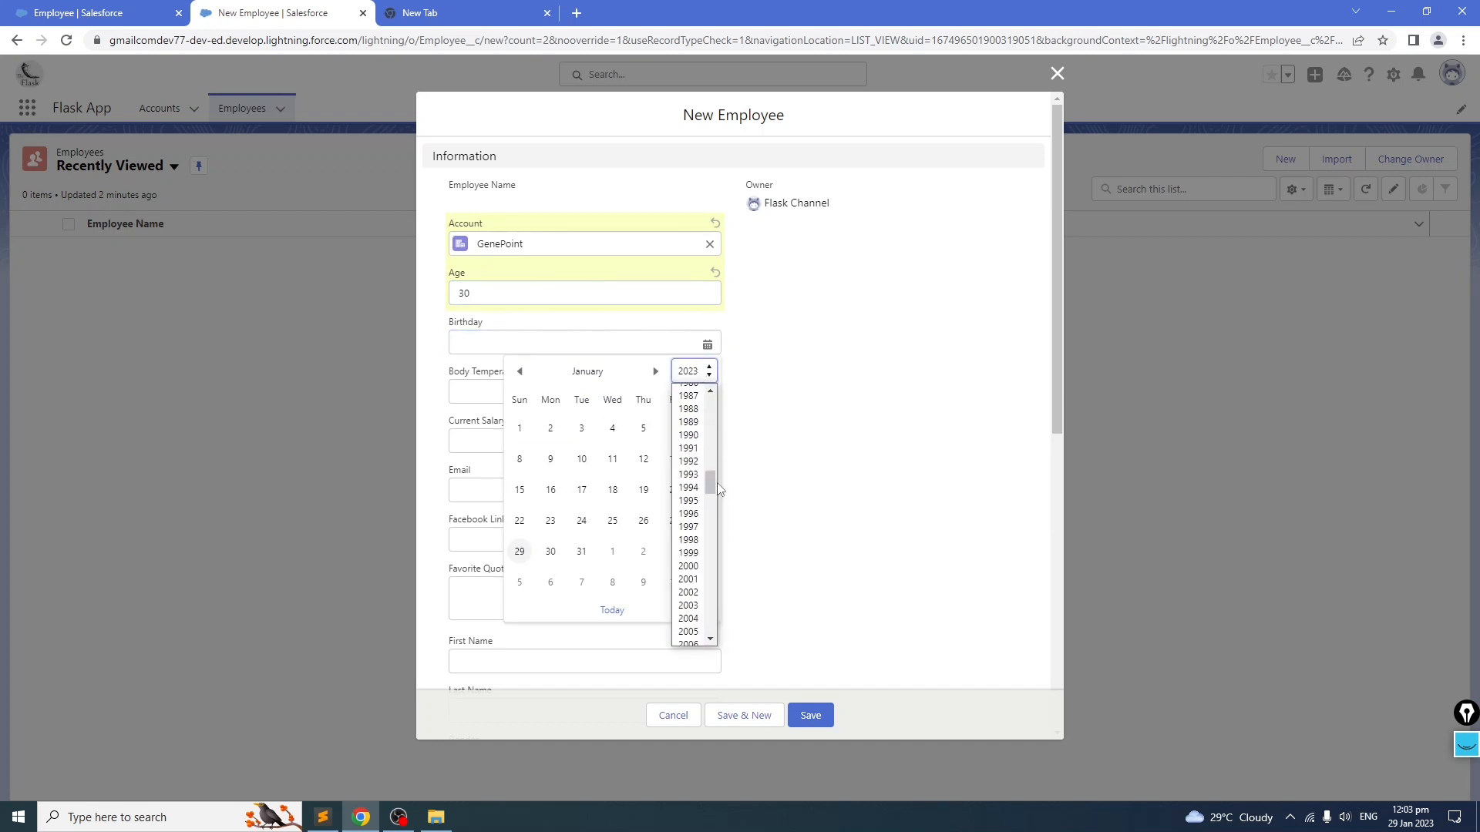
click(689, 475)
click(675, 490)
Step: Enter a body temperature of 35.5
click(541, 392)
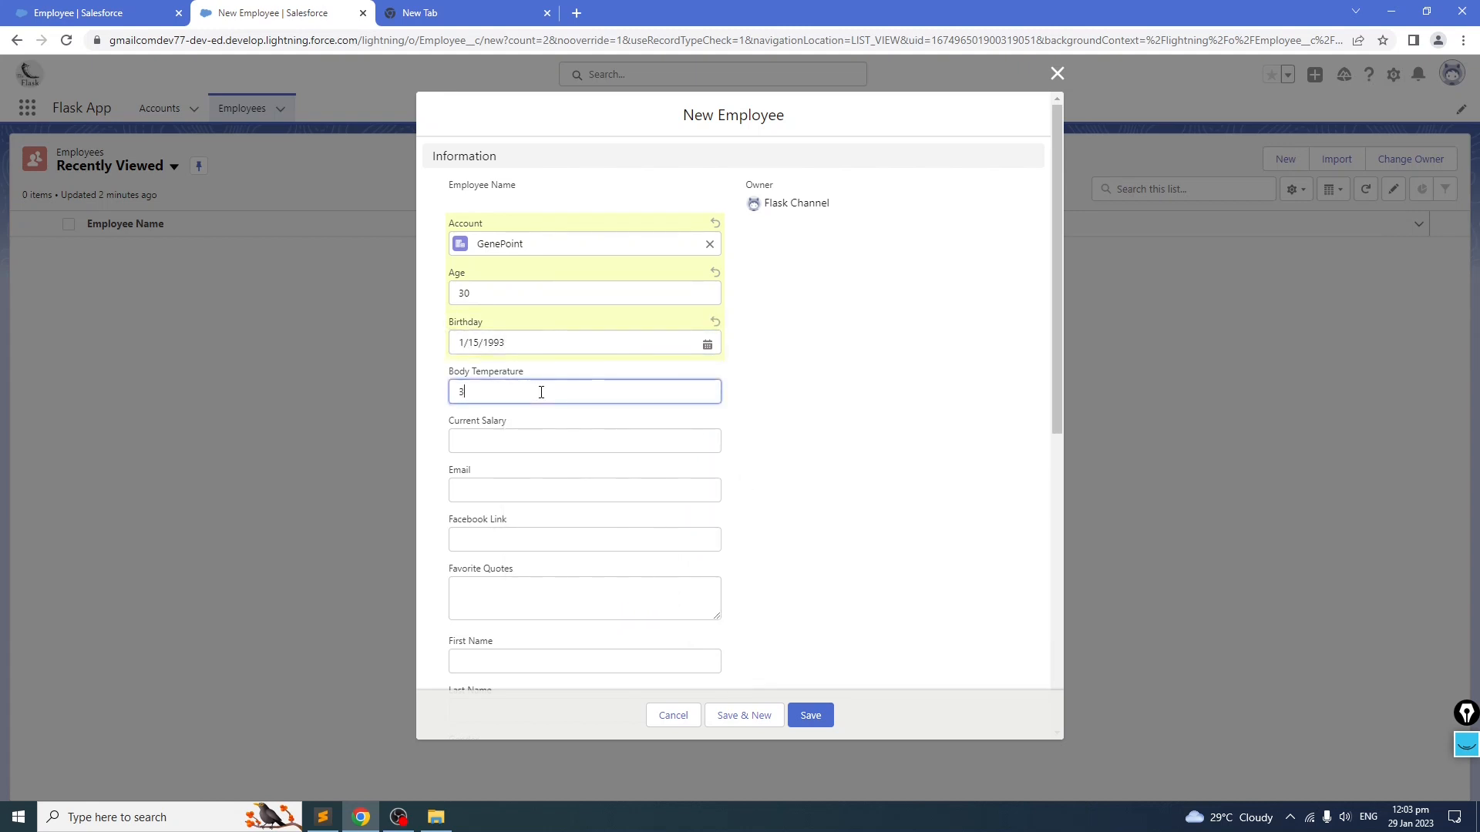
click(811, 409)
click(583, 393)
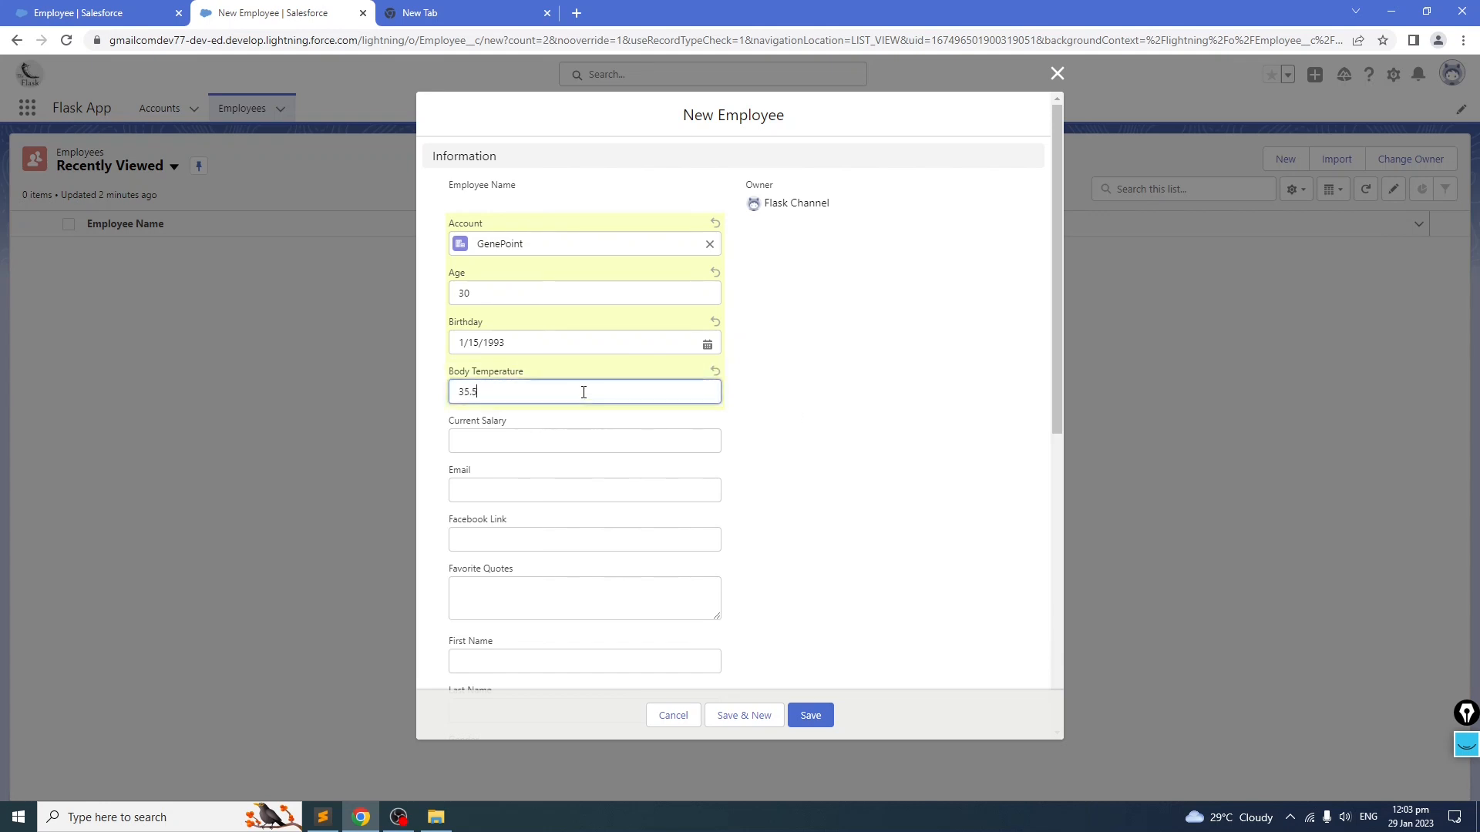
click(770, 472)
Step: Set the current salary to 50,000
click(520, 443)
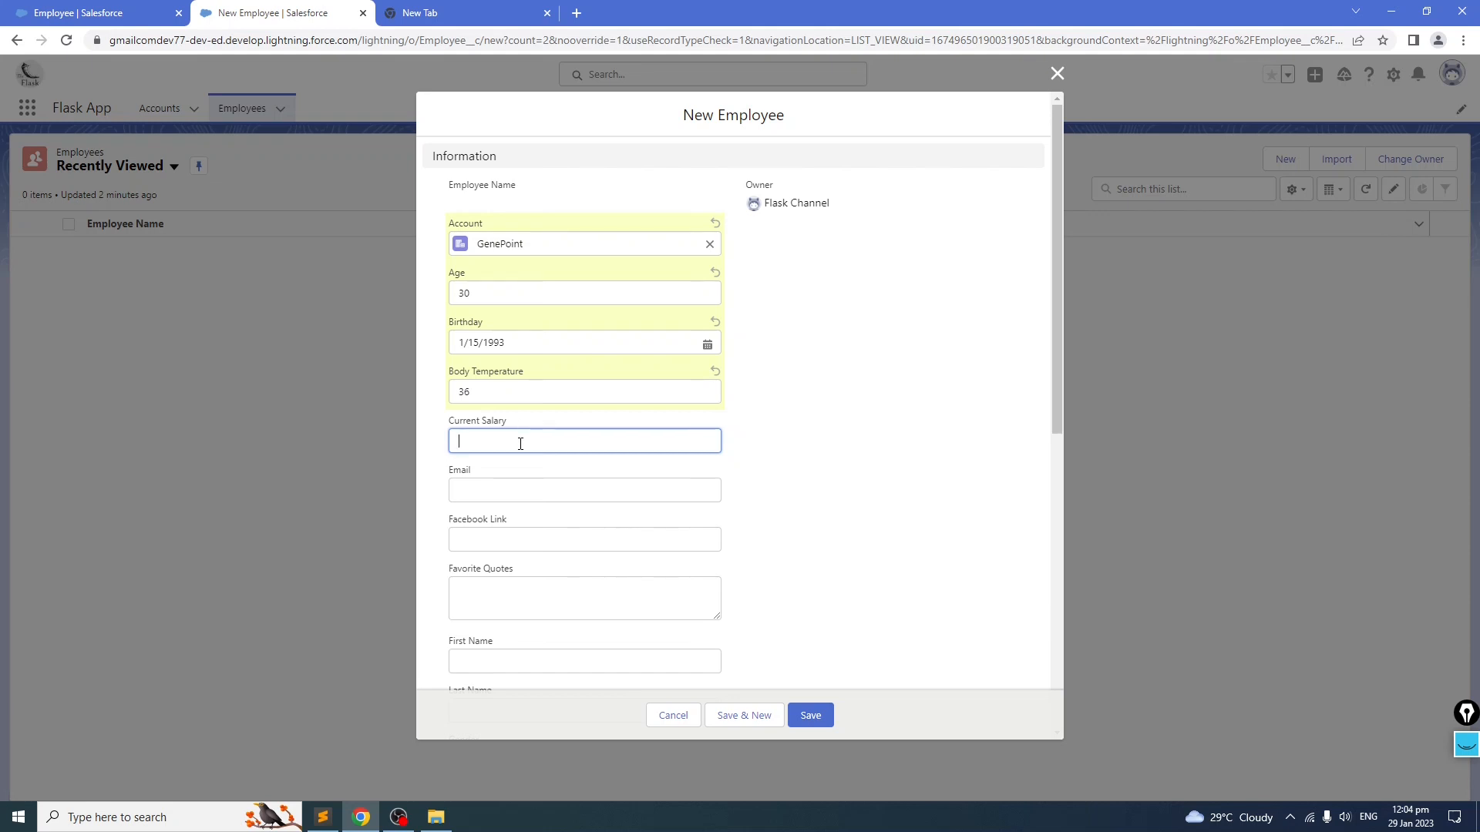
text(50,000)
click(828, 420)
Step: Fill in the employee's e-mail address
click(570, 488)
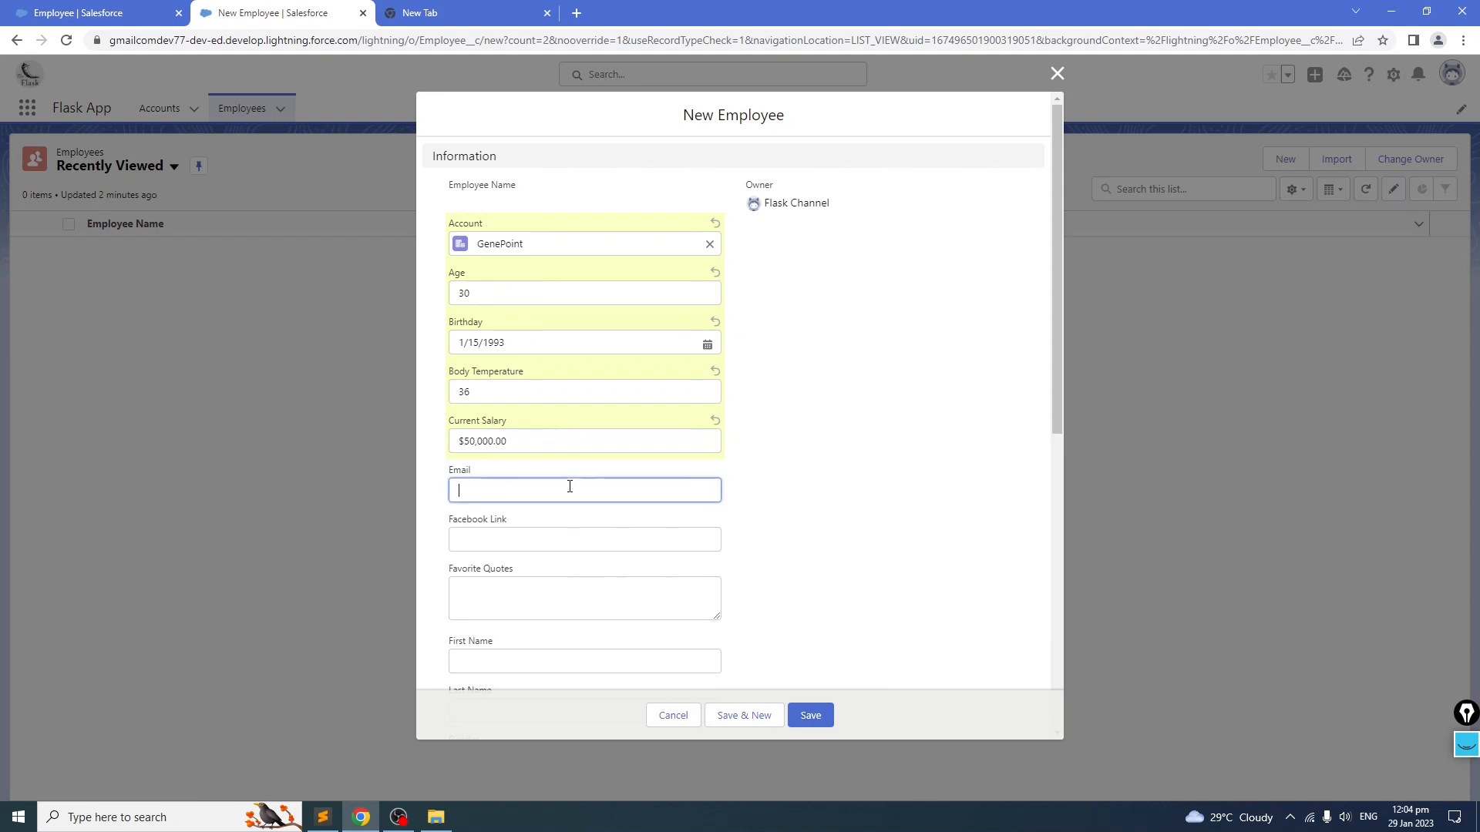
text(TEST)
key(BackSpace)
key(BackSpace)
key(BackSpace)
text(estonly@testing.com)
key(BackSpace)
key(BackSpace)
text(om.no)
click(842, 486)
click(580, 538)
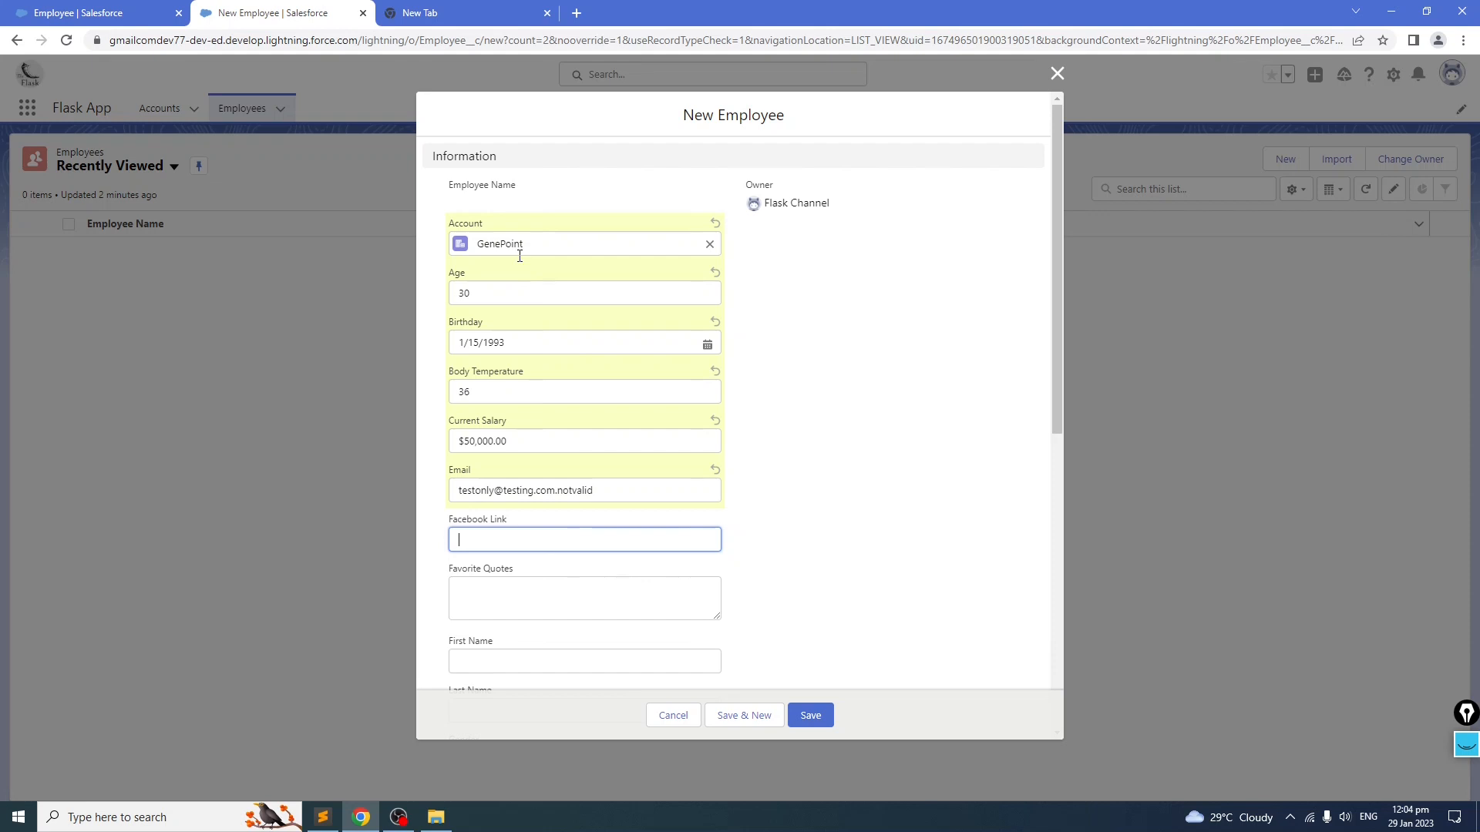
text(http://facebook.com/invalid)
Step: Enter "The quick brown fox jumps over the lazy dog." as the favorite quote
click(545, 580)
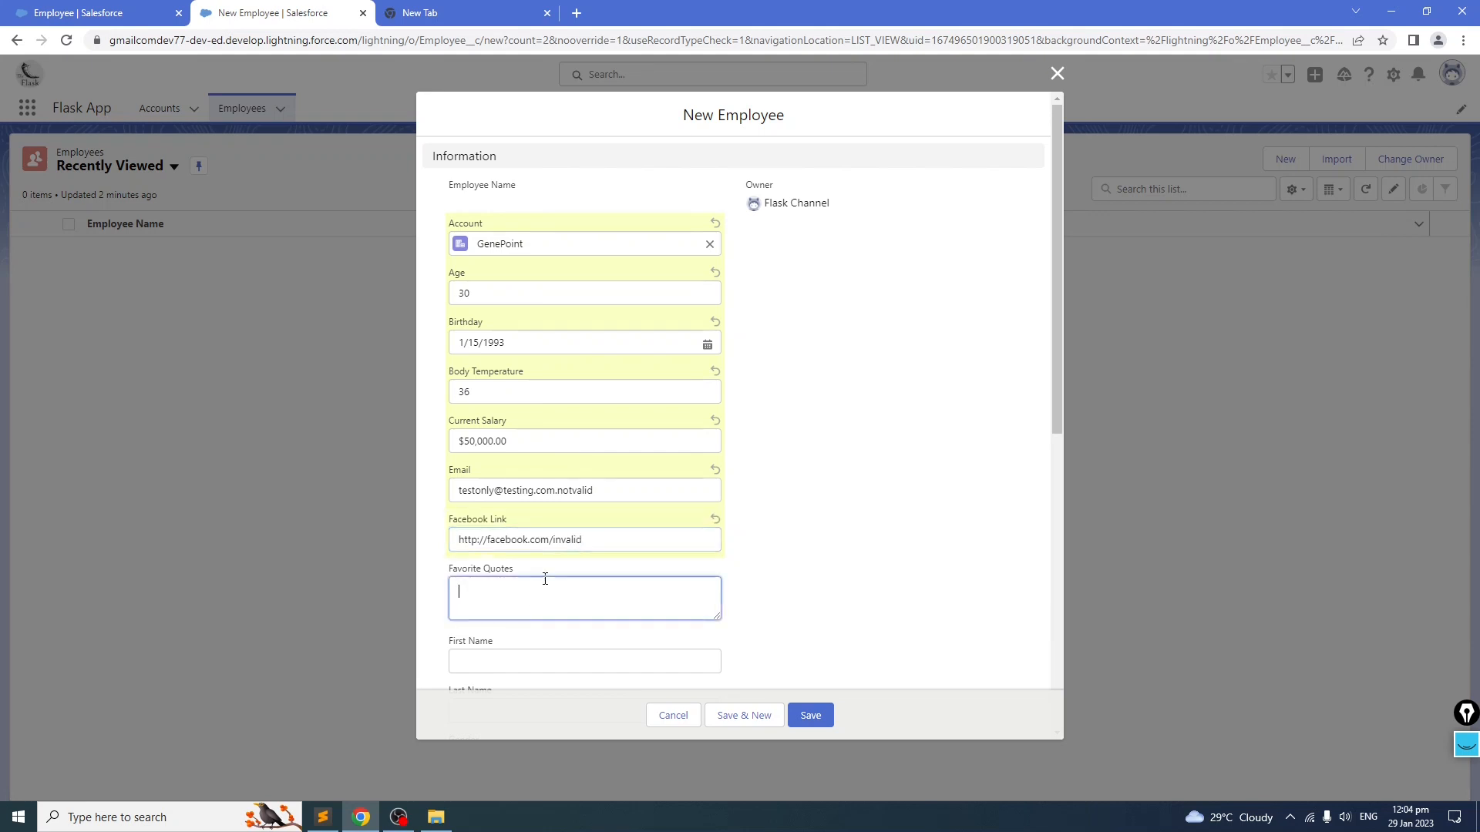
text(The quick brown fox juump)
key(BackSpace)
key(BackSpace)
key(BackSpace)
text(mps over )
text(the )
text(o the)
text( lazy dog.)
Step: Enter the employee's first and last name
scroll(803, 354, down, 4)
click(509, 351)
text(Jame)
key(Tab)
text(Bron)
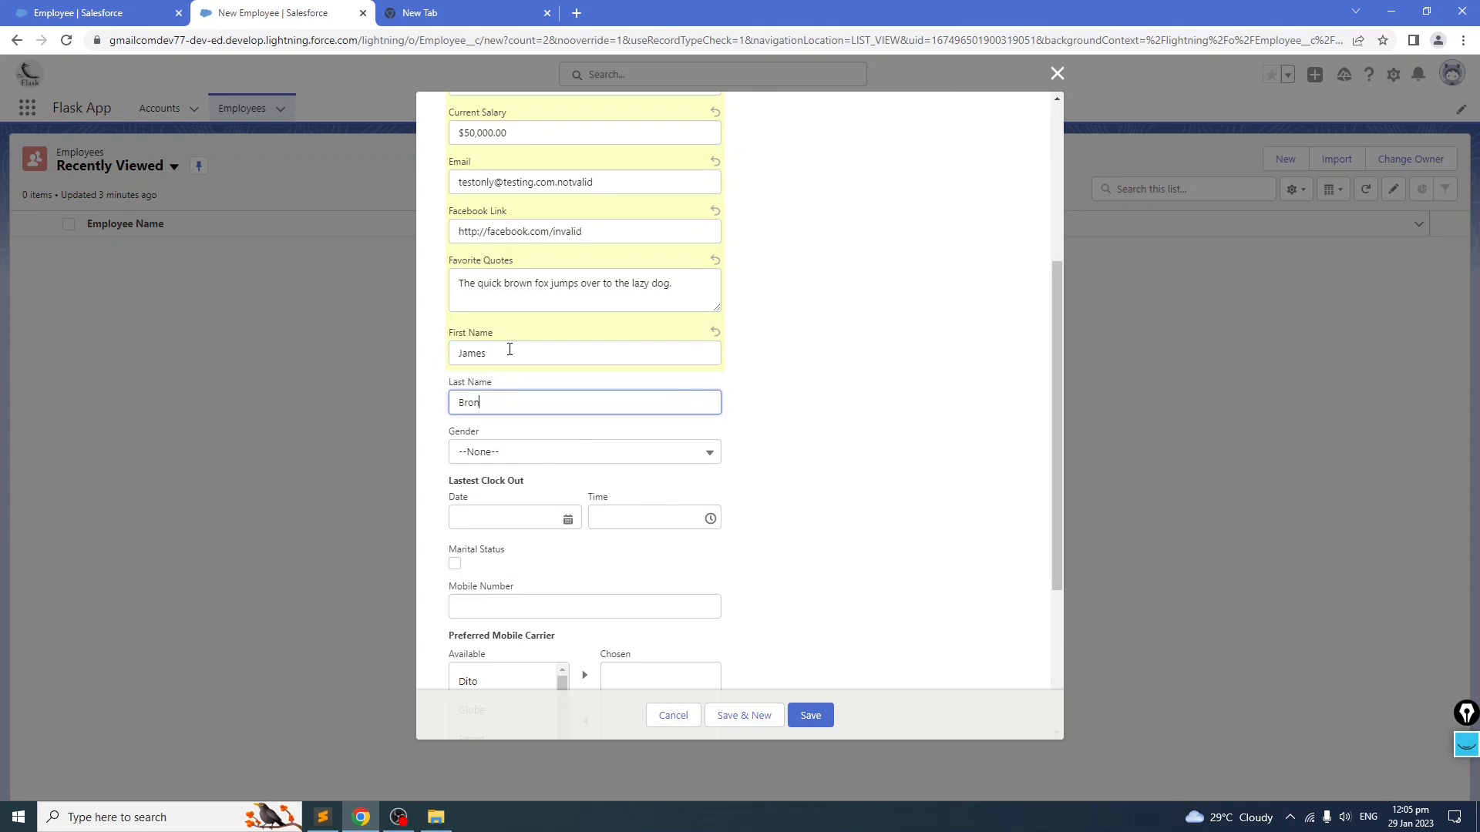
key(BackSpace)
key(BackSpace)
Step: Set the gender to Male and the latest clock-out to 1/31/2023 at 12:00 PM
click(659, 455)
click(621, 510)
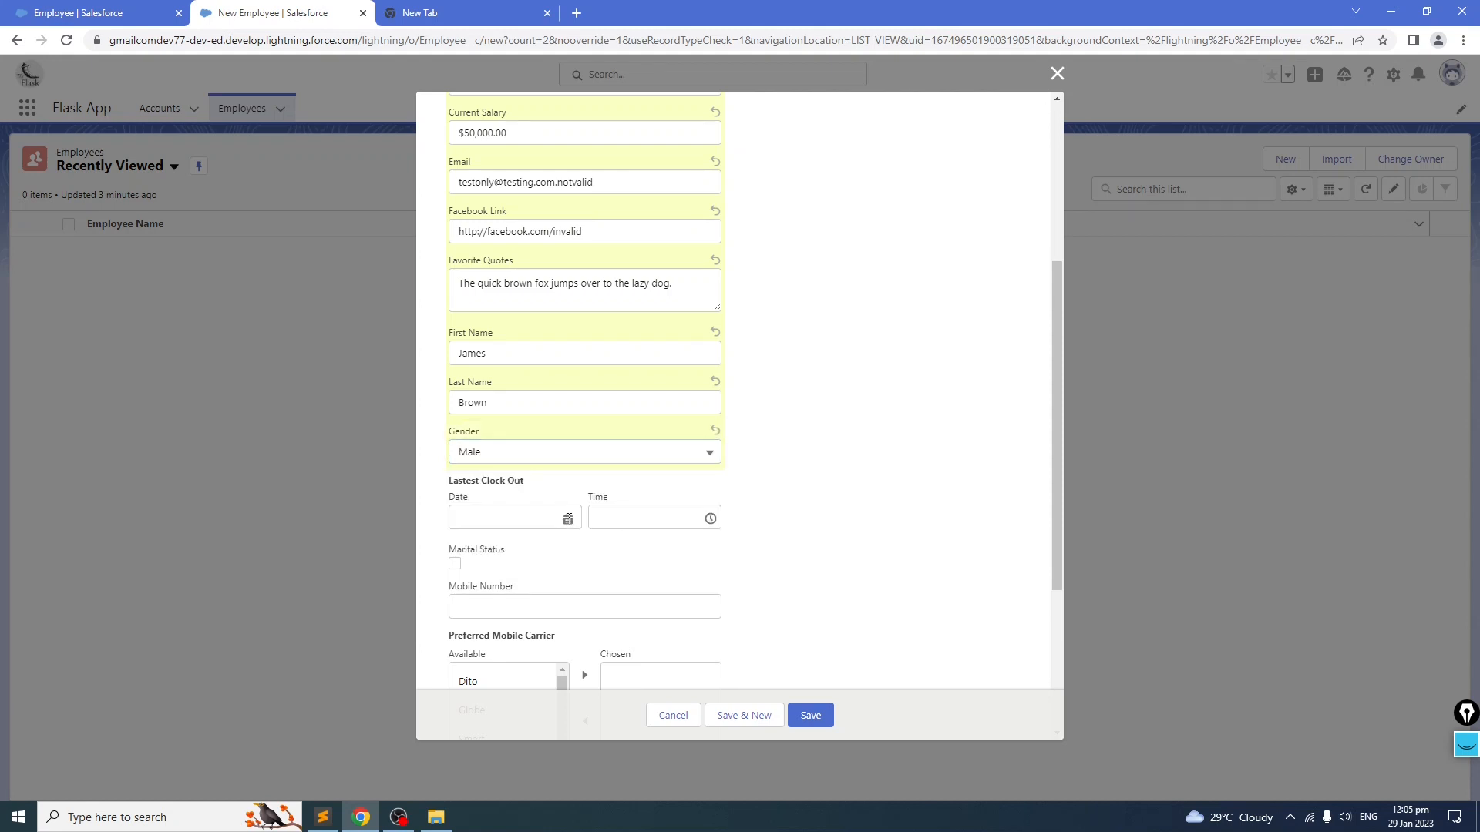
click(568, 520)
click(527, 433)
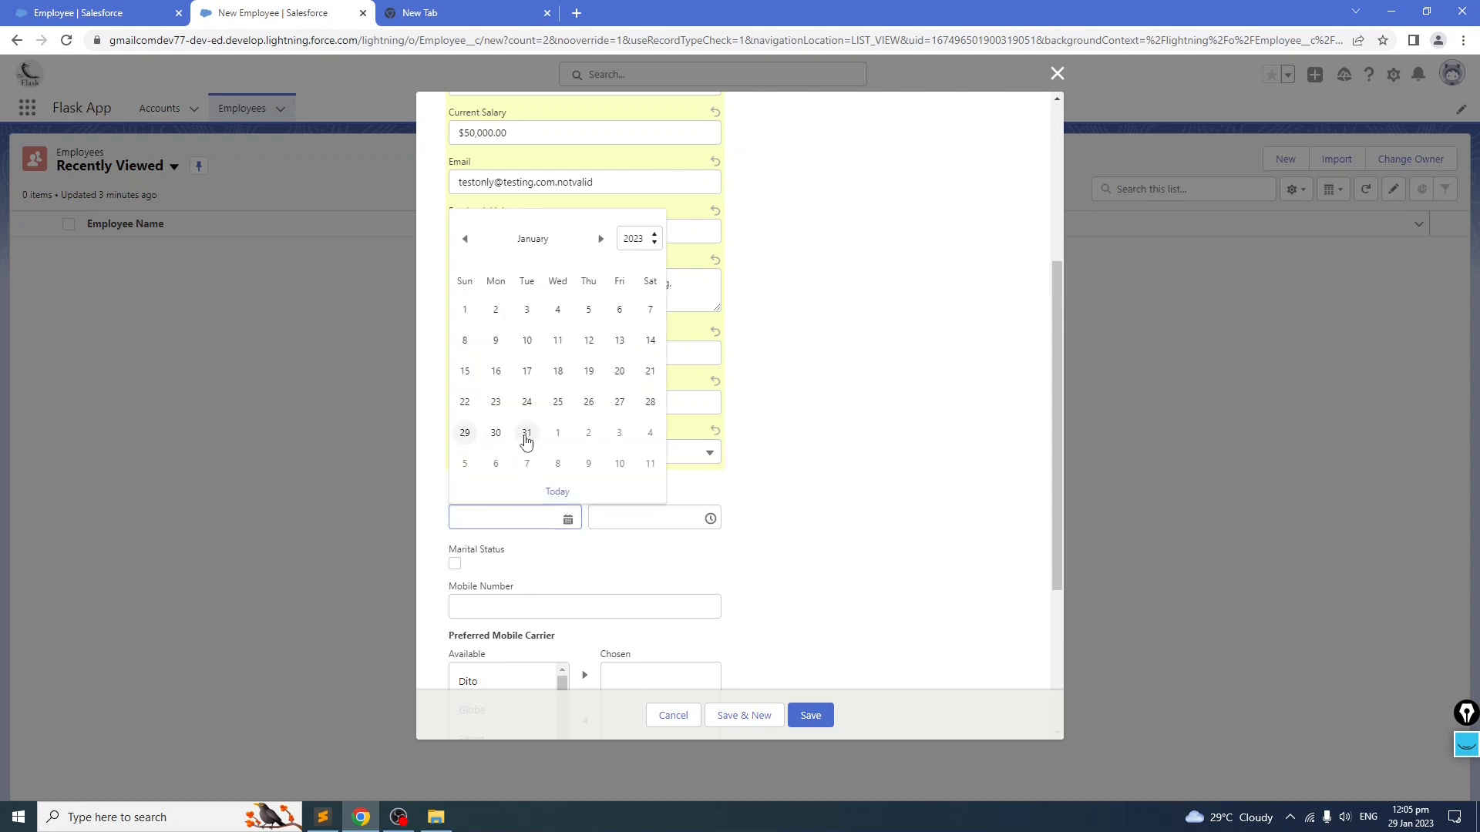
click(676, 518)
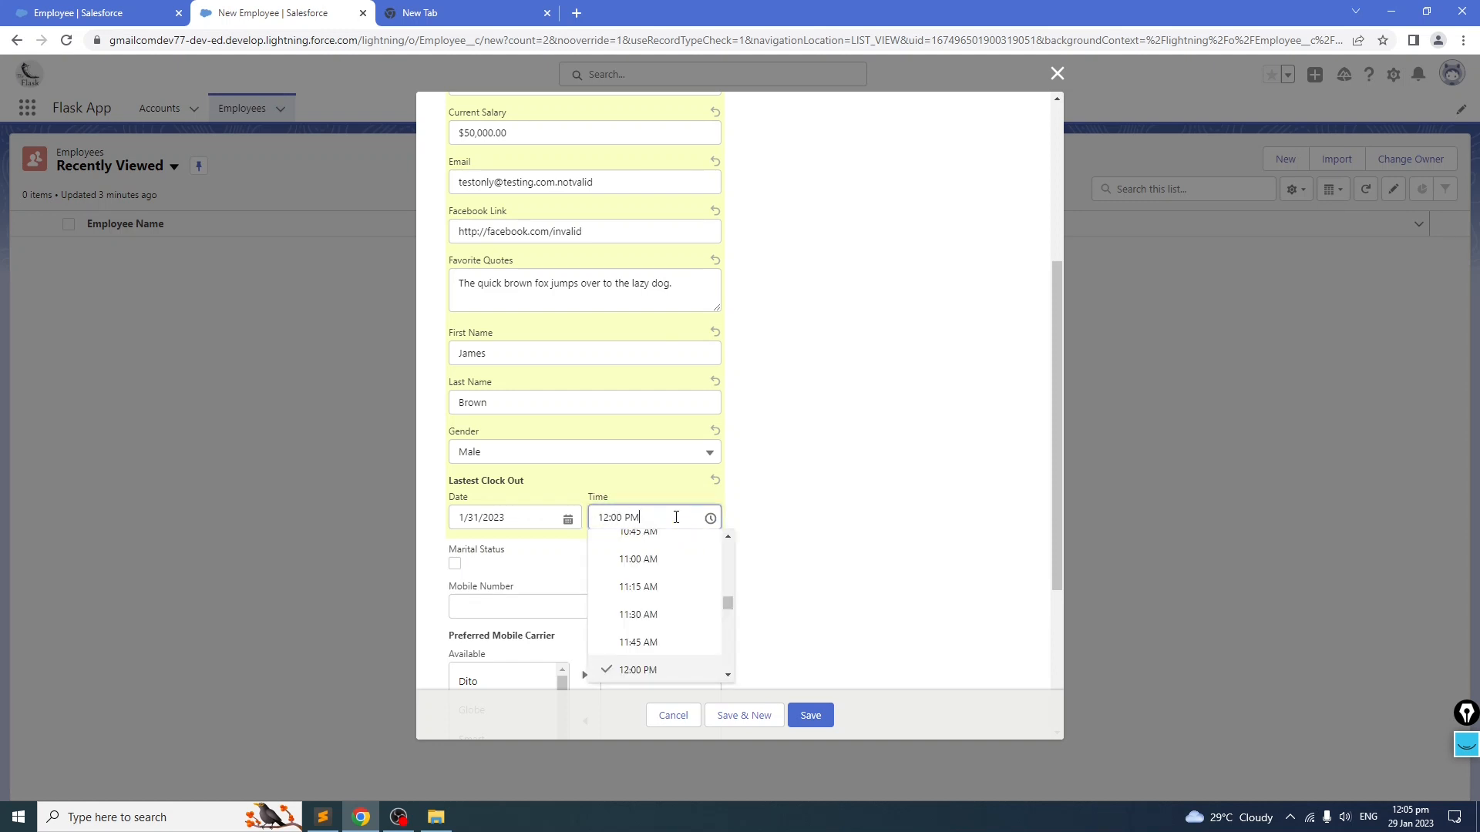
click(895, 445)
Step: Tick the marital status and enter the employee's mobile number
scroll(647, 568, down, 2)
click(454, 410)
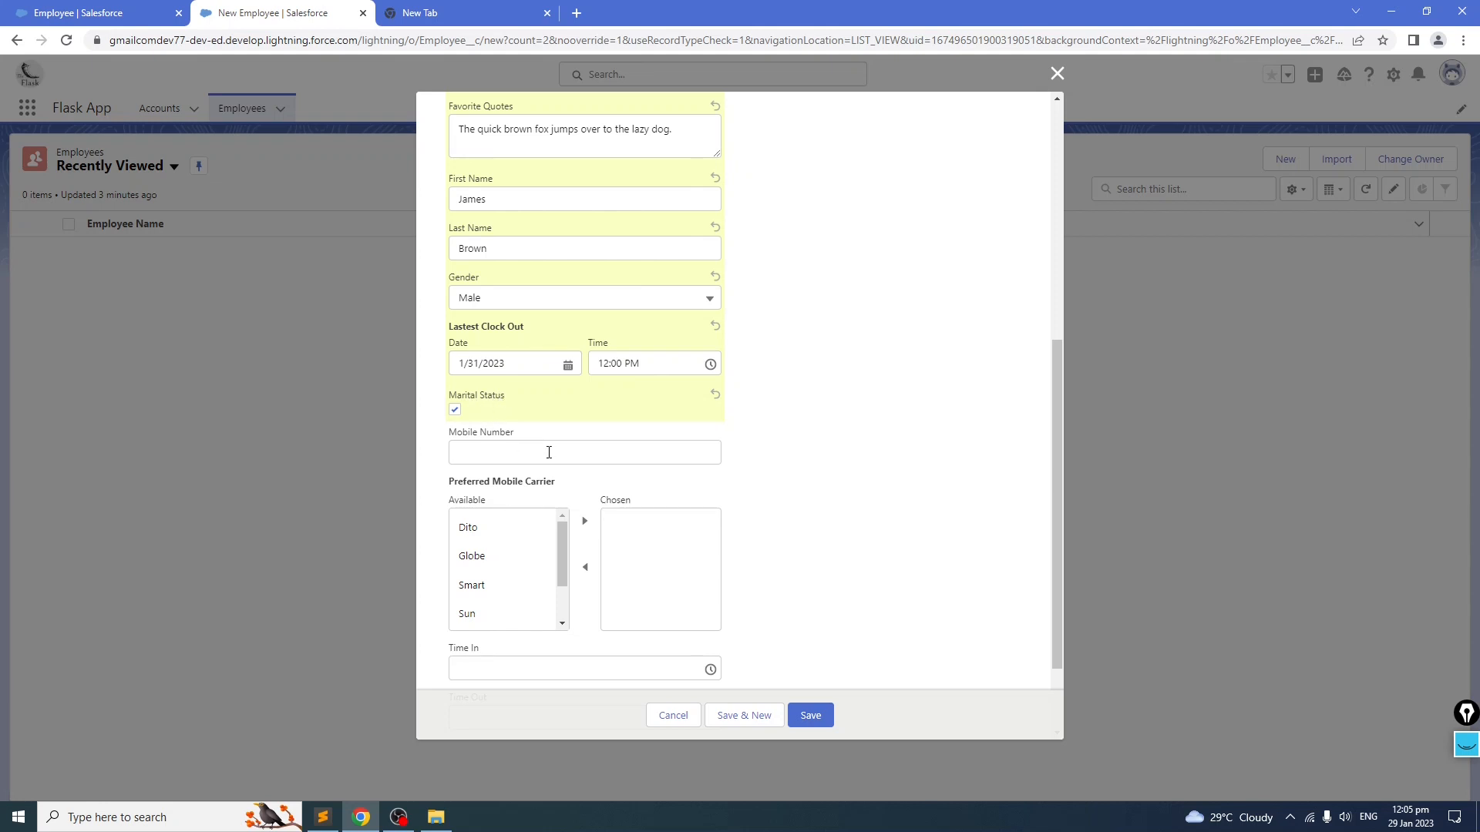
click(507, 453)
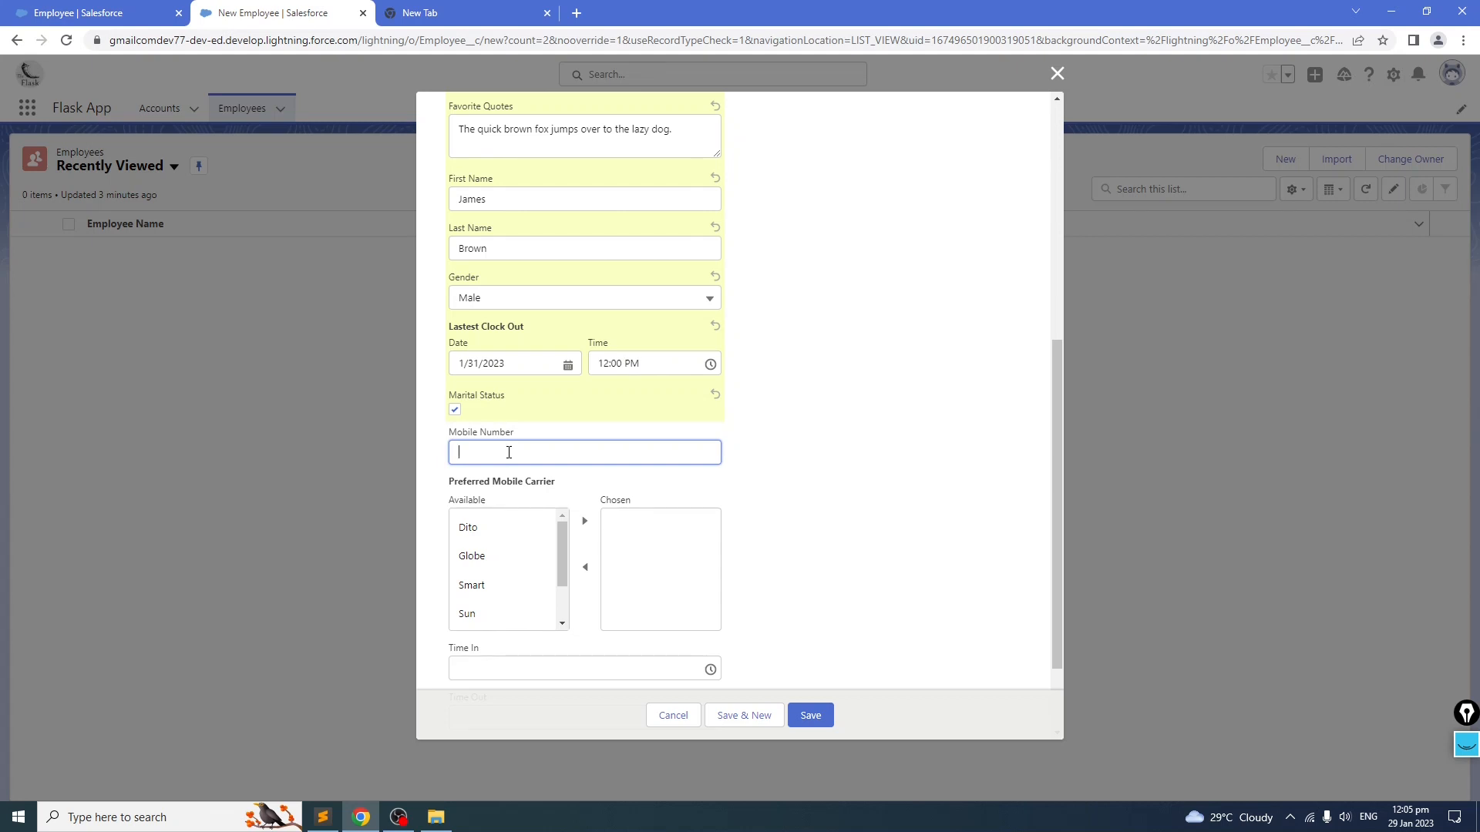
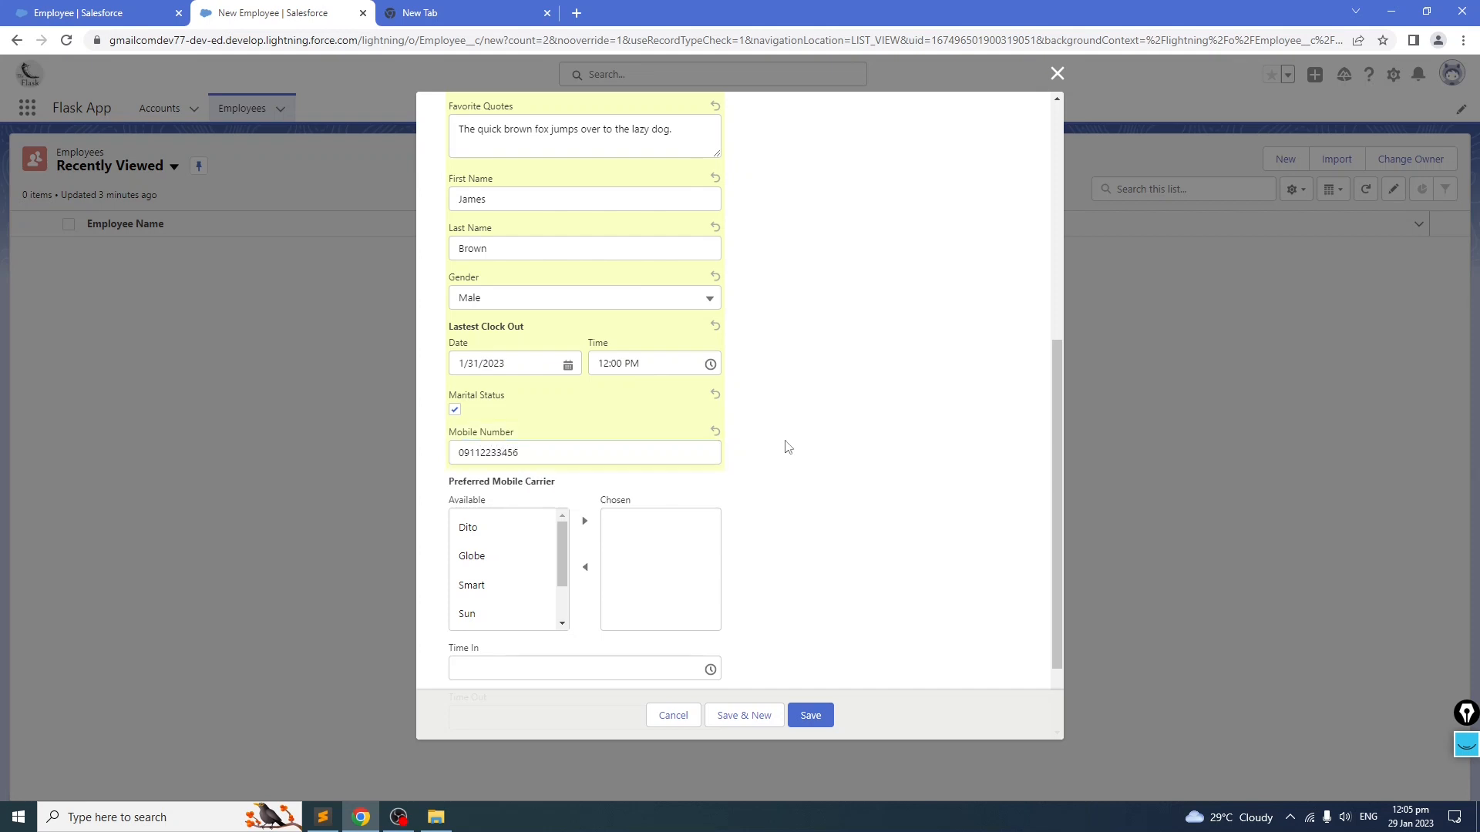
click(511, 556)
click(586, 521)
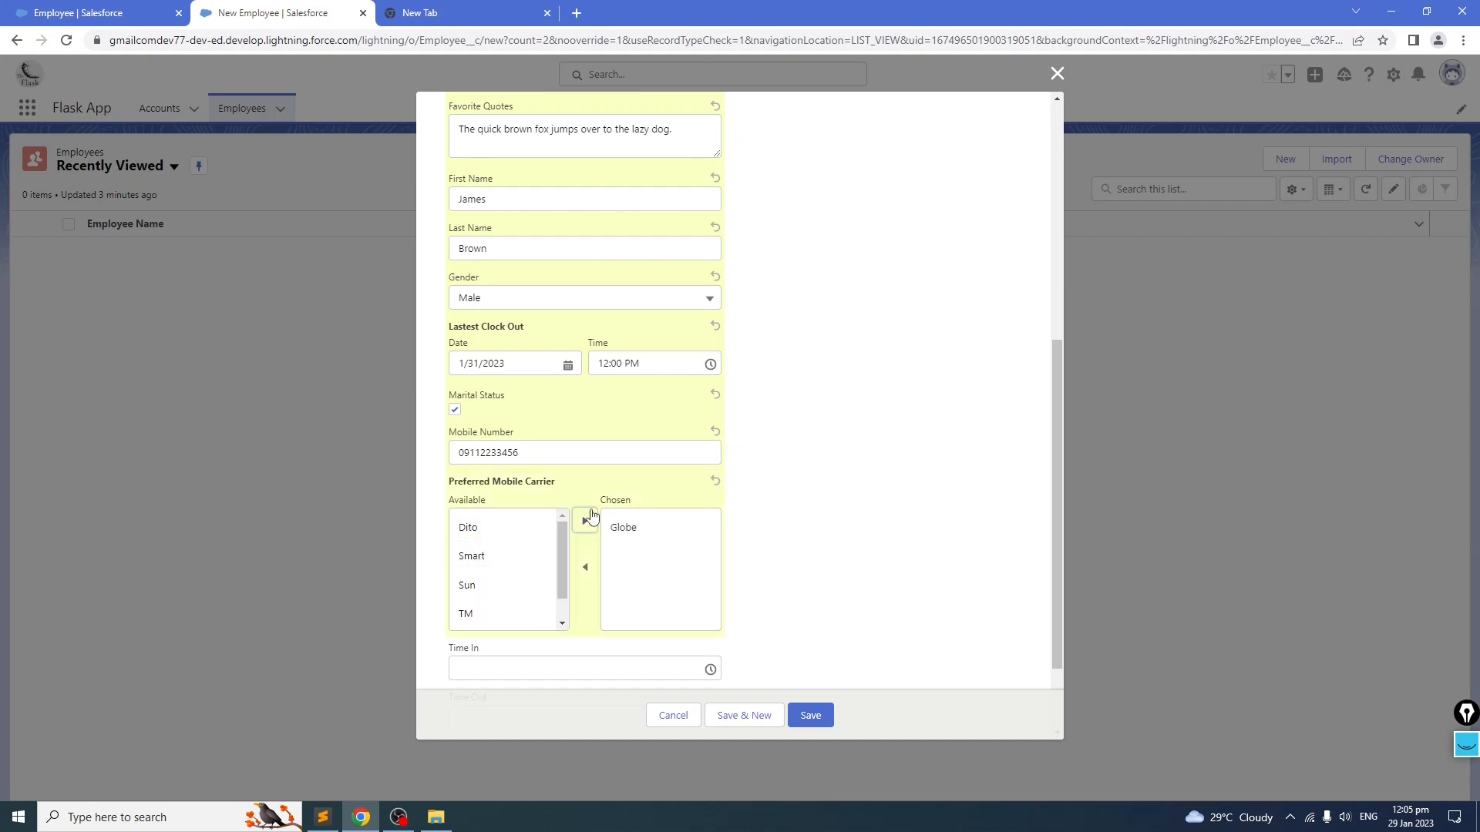
drag(564, 559, 564, 604)
click(502, 566)
click(502, 582)
click(501, 529)
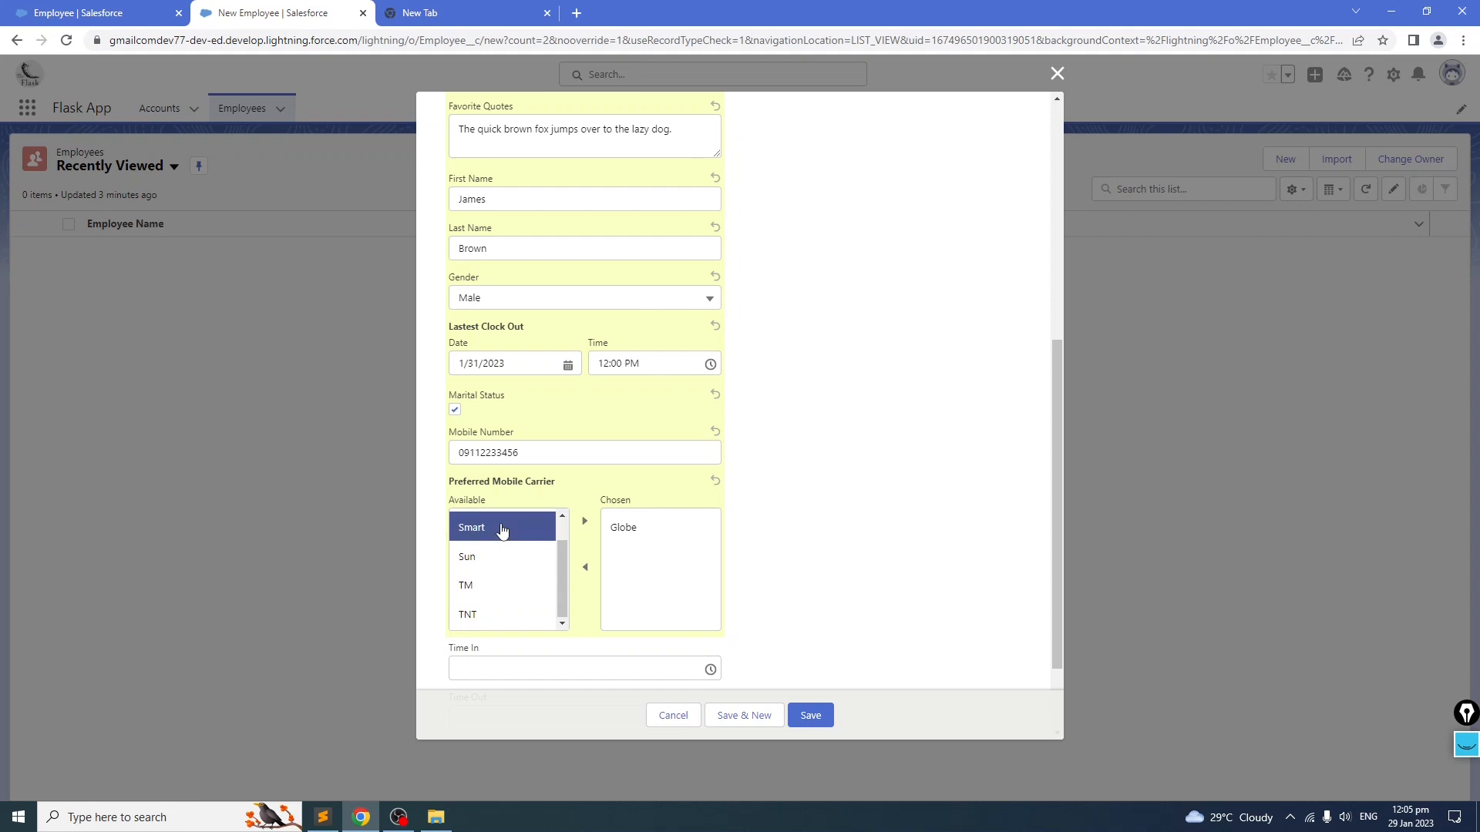
shift+click(502, 558)
click(508, 595)
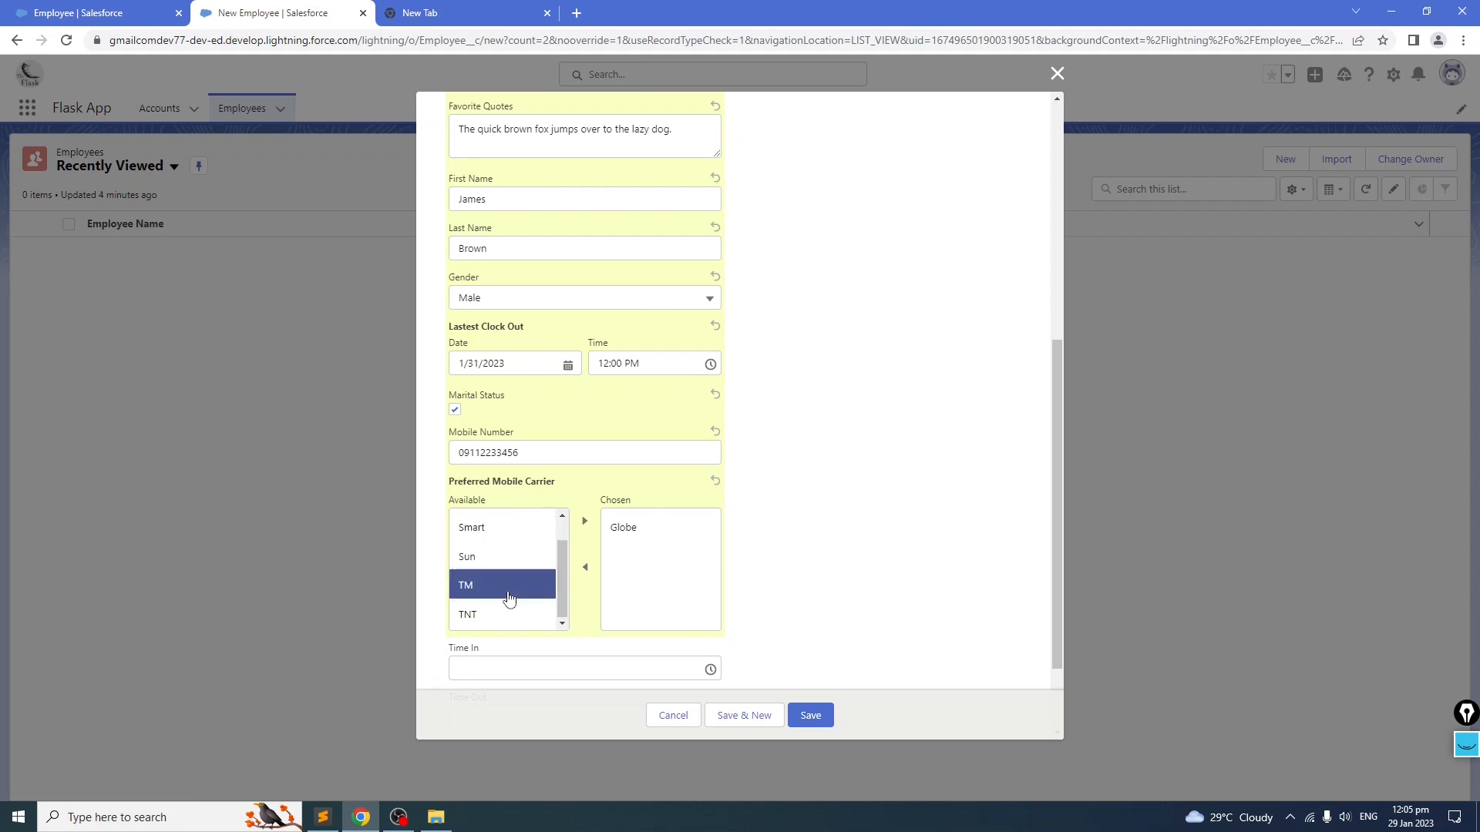
drag(562, 575, 561, 555)
click(494, 532)
click(497, 558)
click(508, 533)
click(586, 568)
click(628, 532)
click(585, 567)
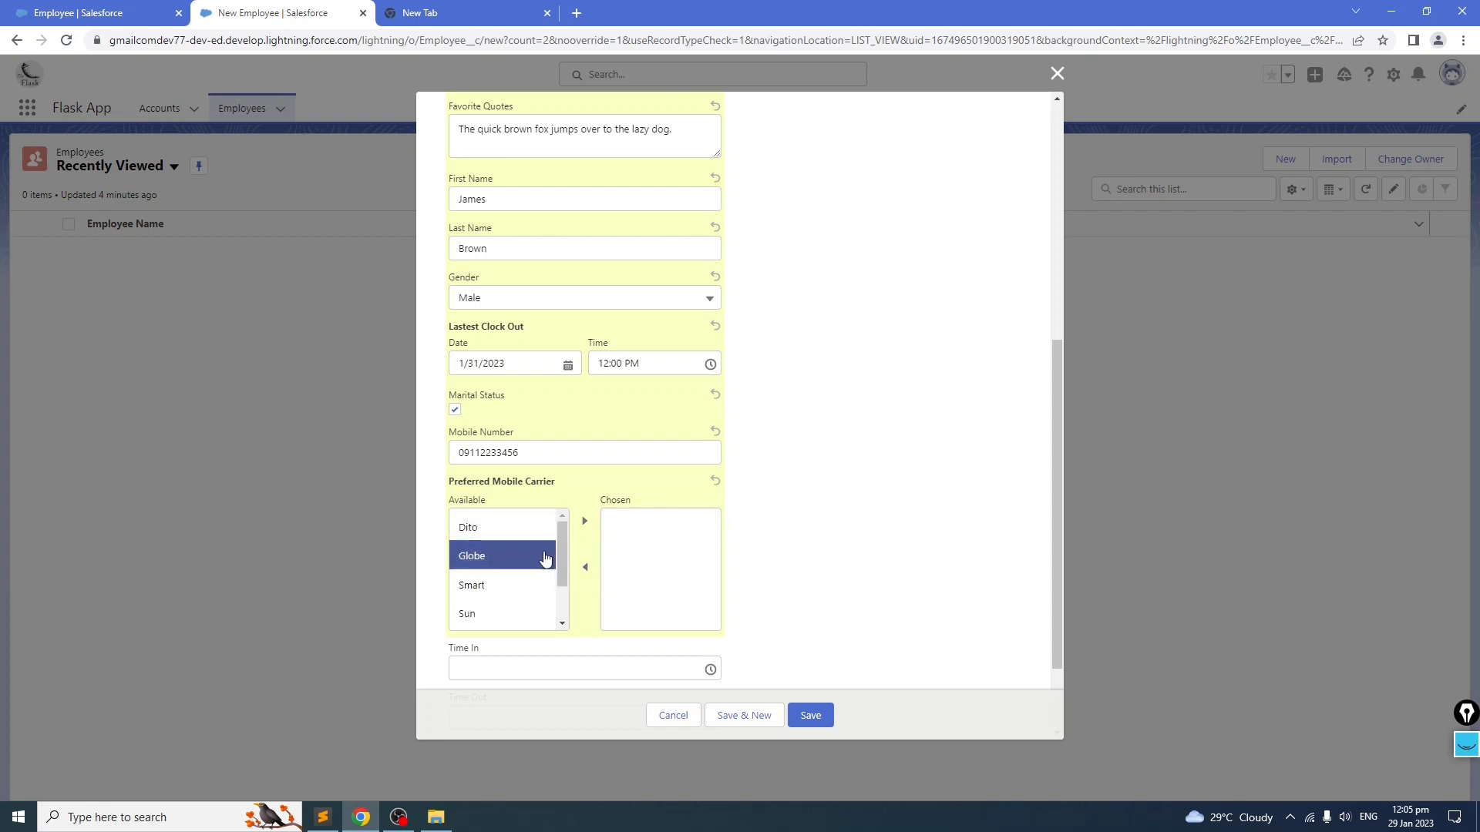
Step: Move Dito, Globe and Sun into the chosen preferred mobile carriers
click(514, 525)
click(510, 556)
click(506, 528)
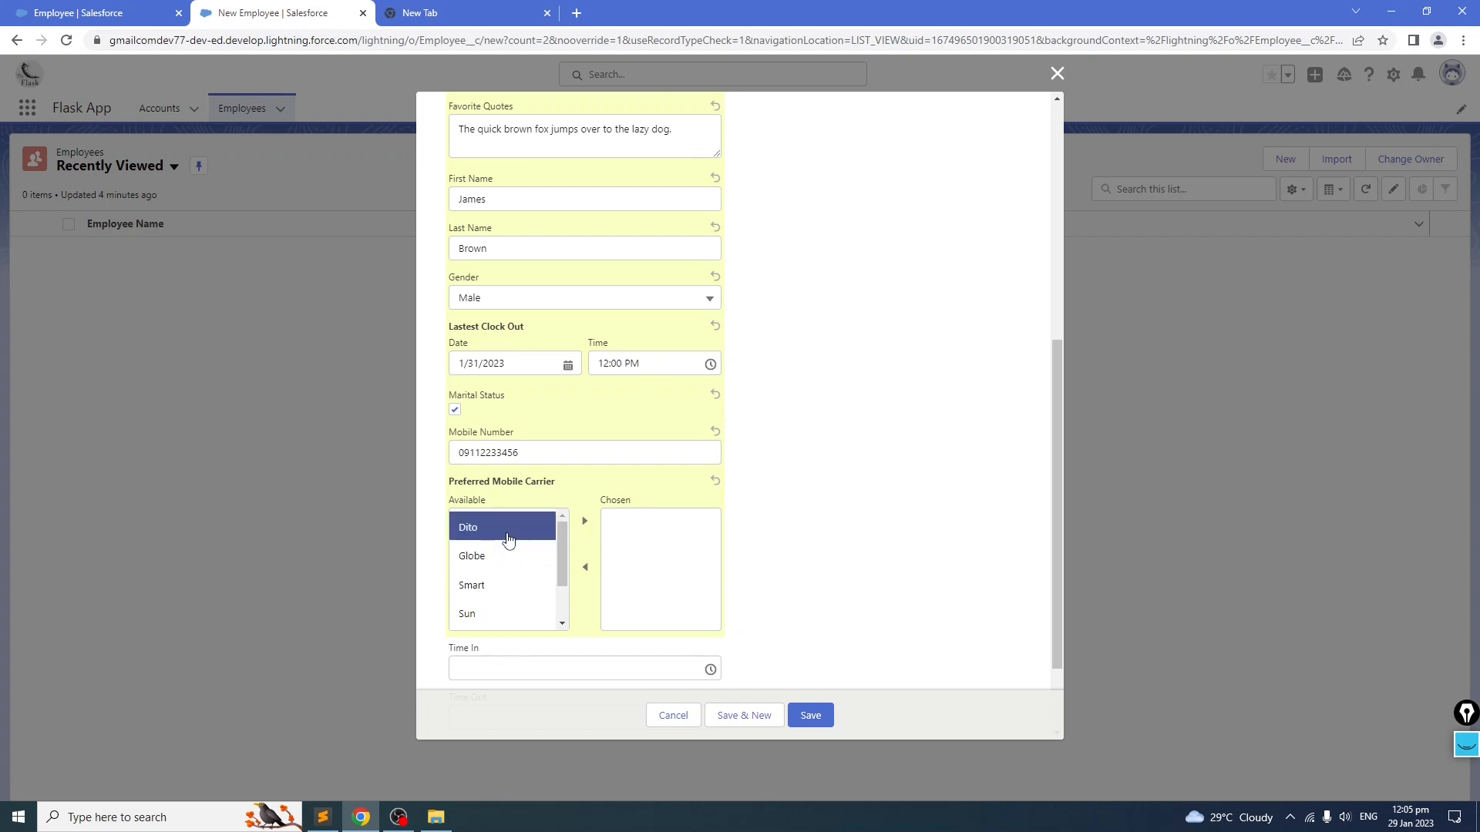
ctrl+click(509, 558)
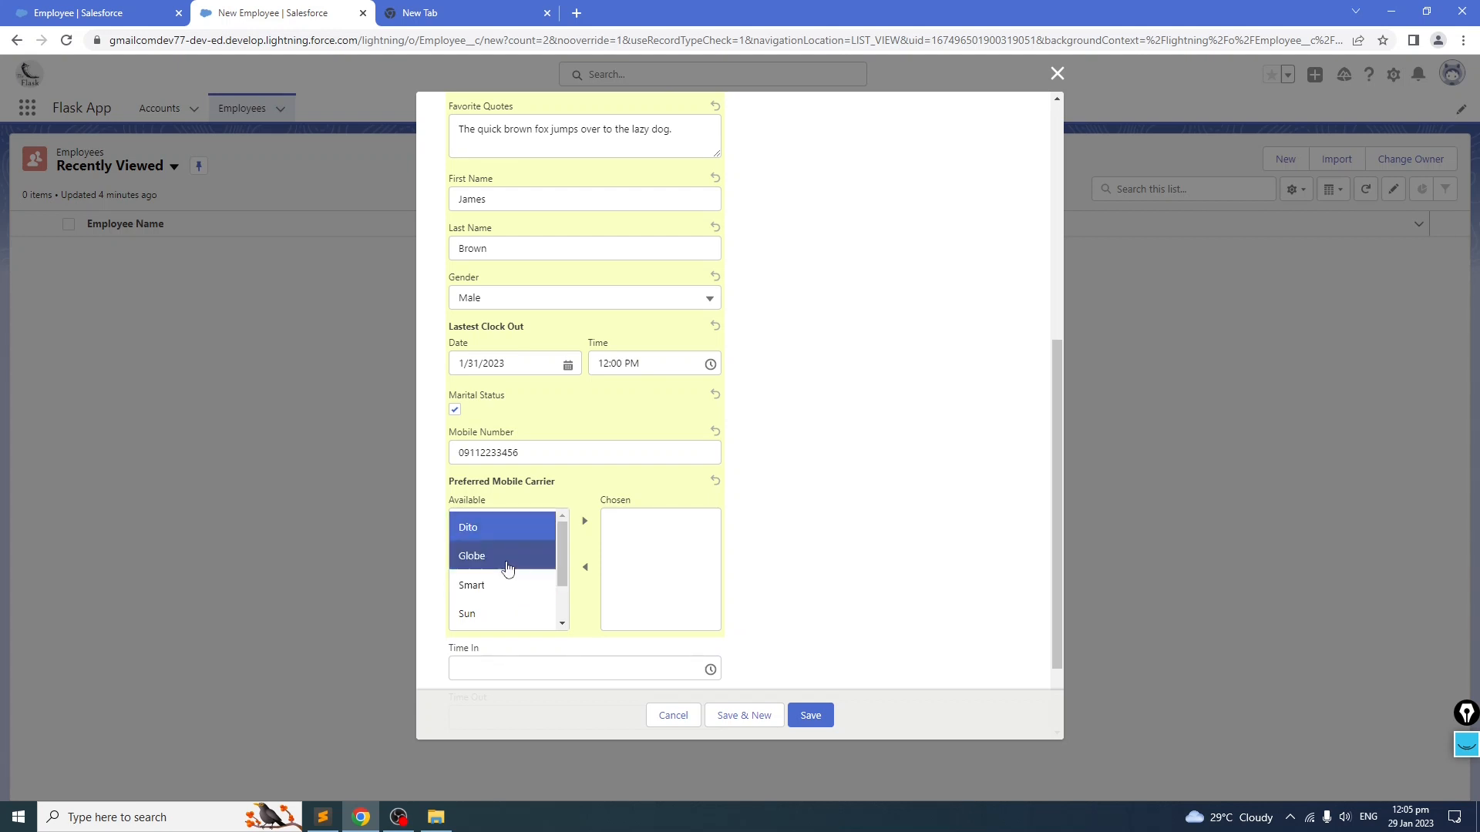
ctrl+click(498, 616)
click(584, 521)
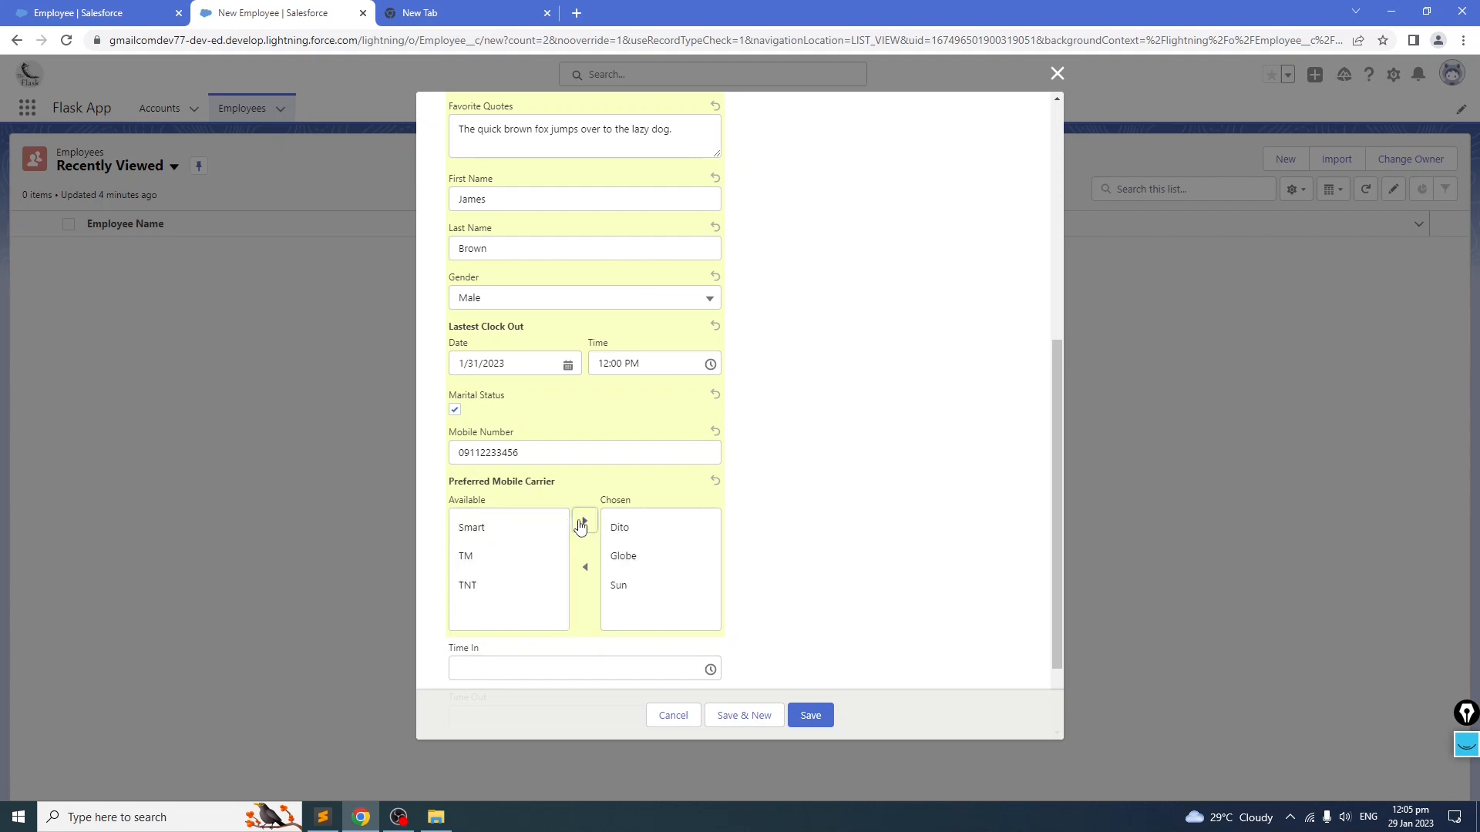
Step: Set the Time In to 3:05 AM
scroll(877, 530, down, 1)
scroll(876, 529, down, 1)
click(647, 555)
scroll(522, 674, down, 2)
scroll(579, 637, down, 18)
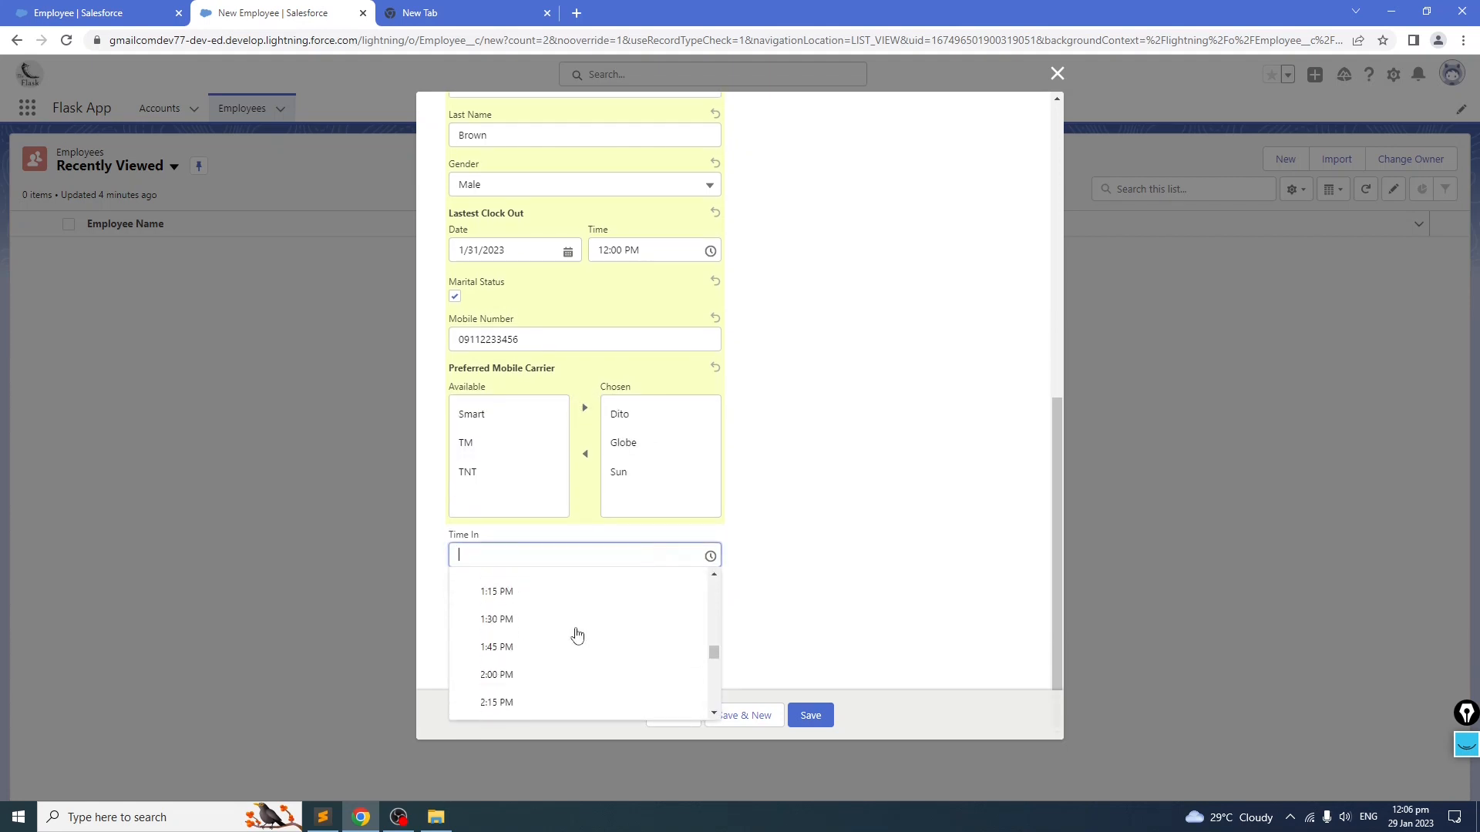
scroll(565, 681, up, 16)
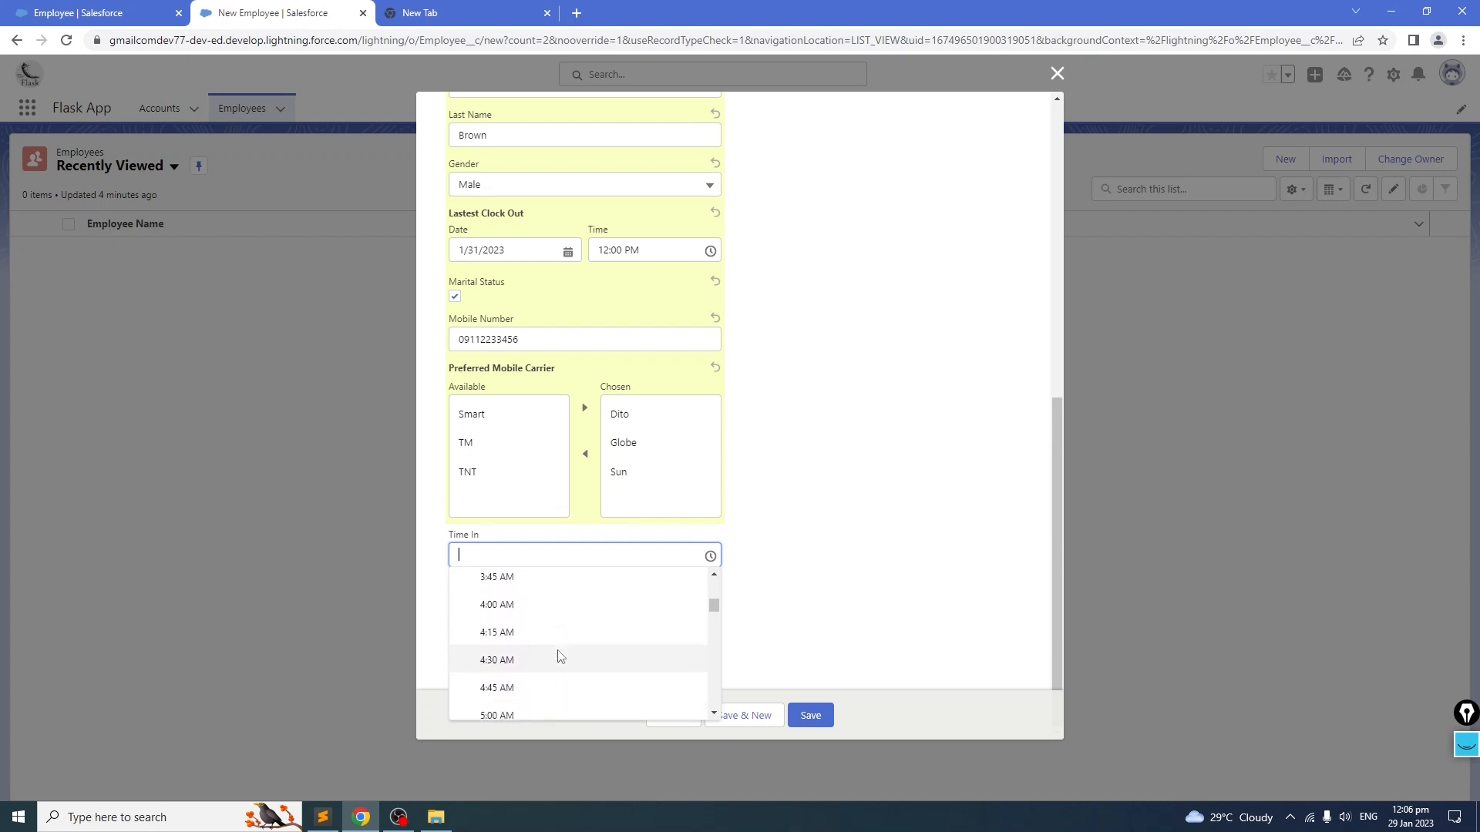
click(518, 619)
click(526, 554)
key(Delete)
key(Delete)
text(05 AM)
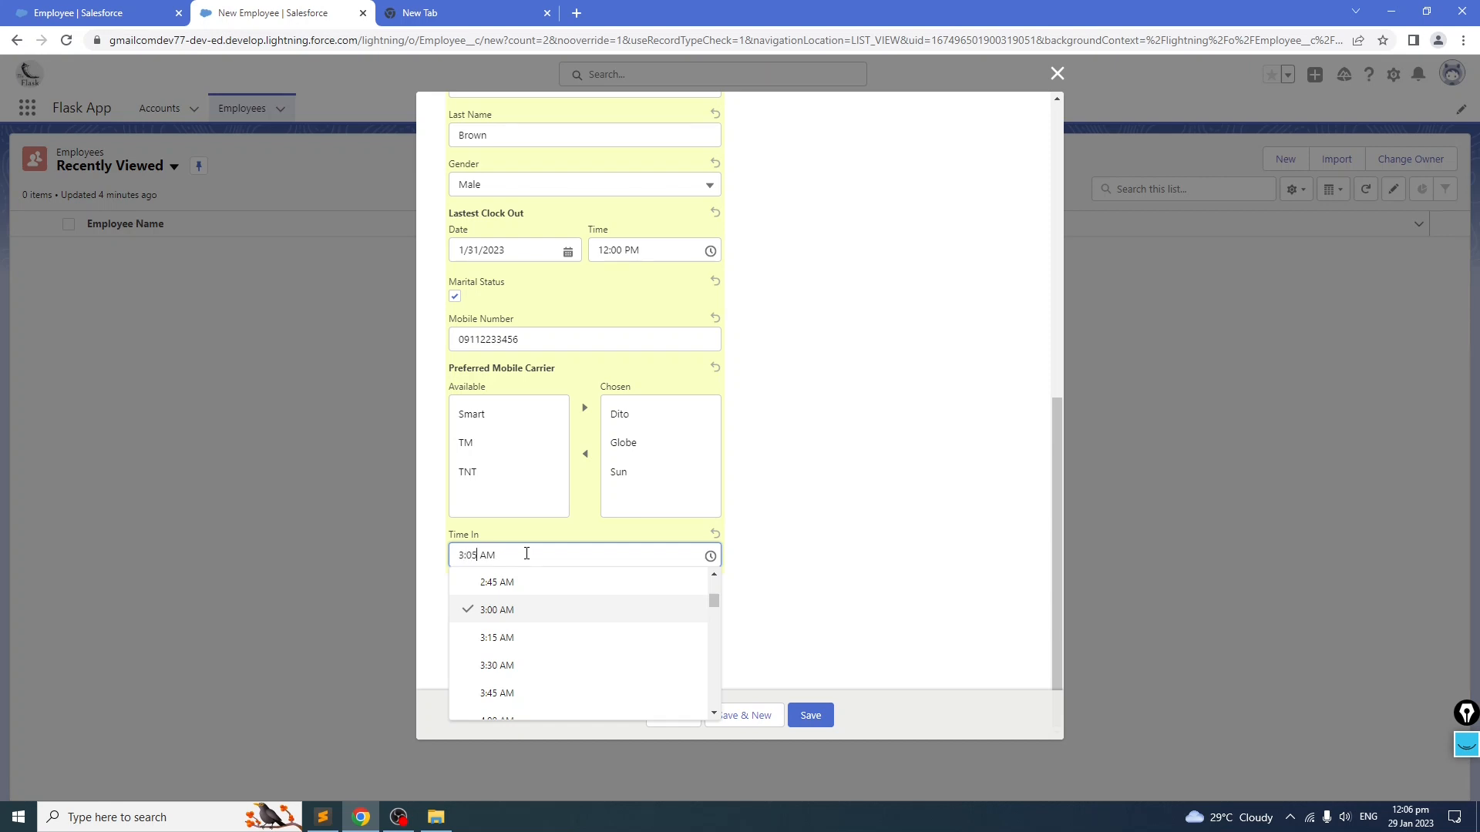
click(851, 537)
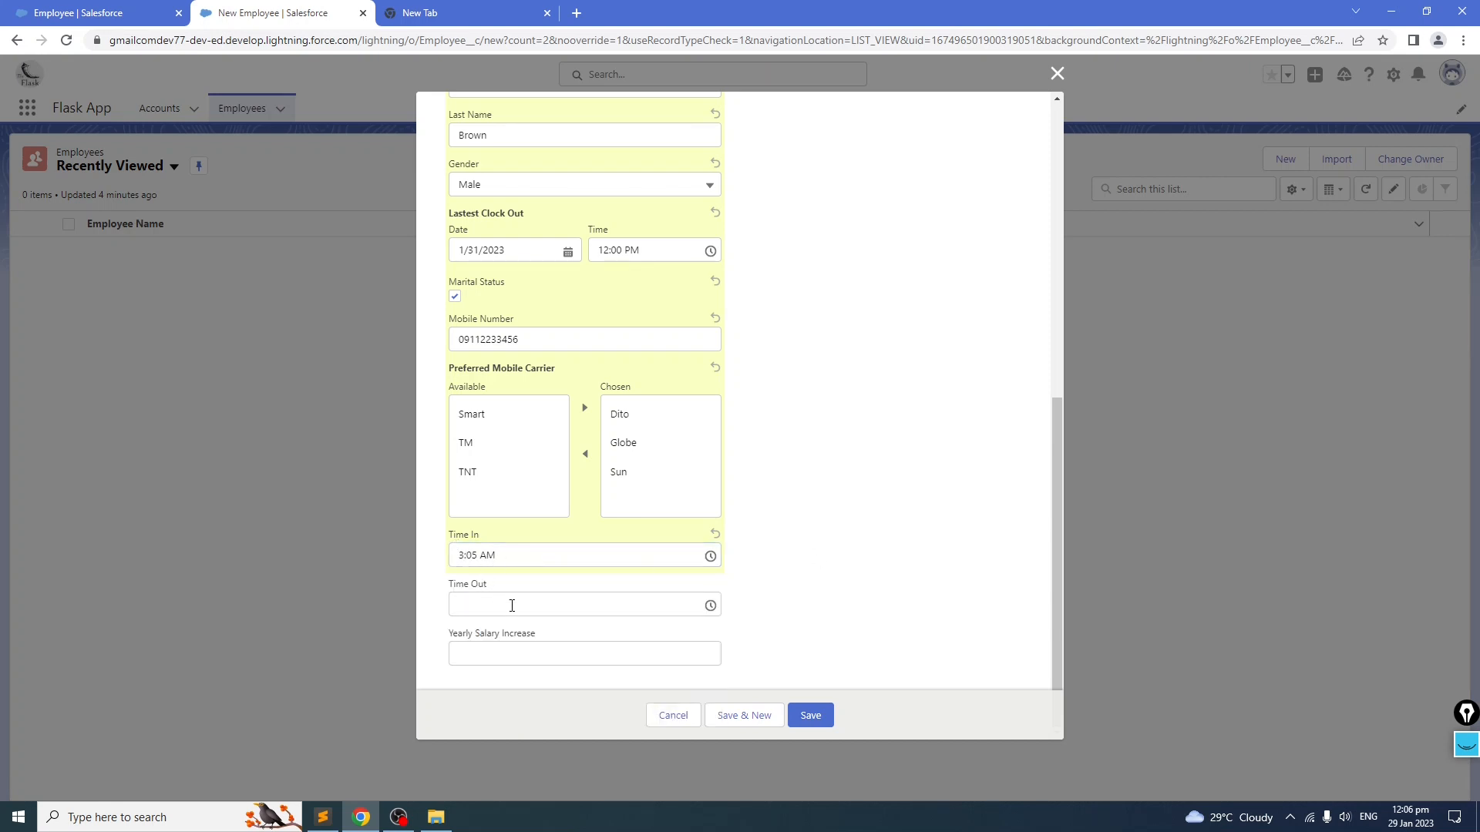
Step: Set the Time Out to 12:15 AM and the yearly salary increase to 10%
click(515, 555)
click(922, 552)
click(574, 602)
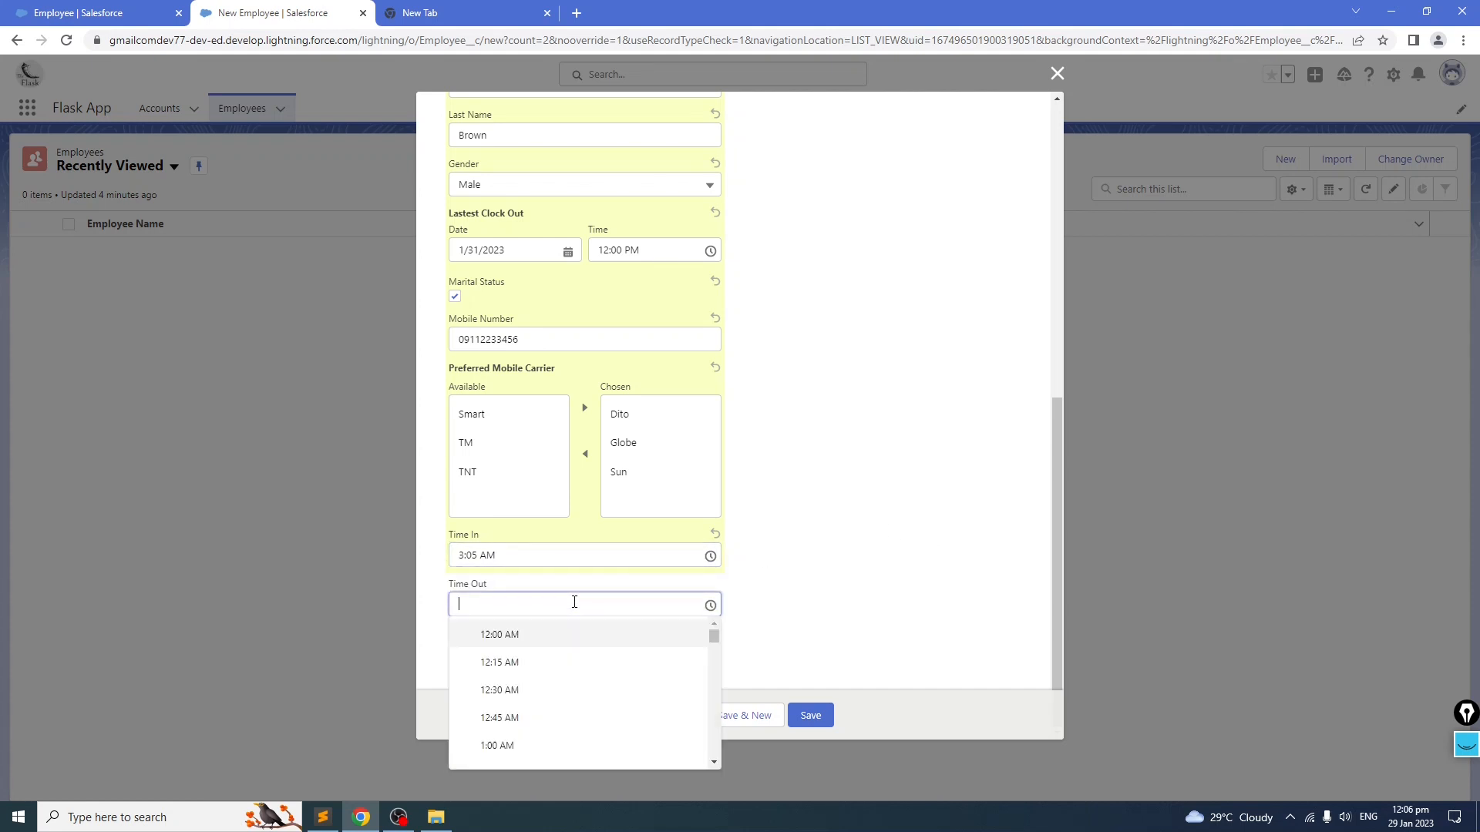
click(590, 662)
click(557, 654)
text(10)
click(844, 580)
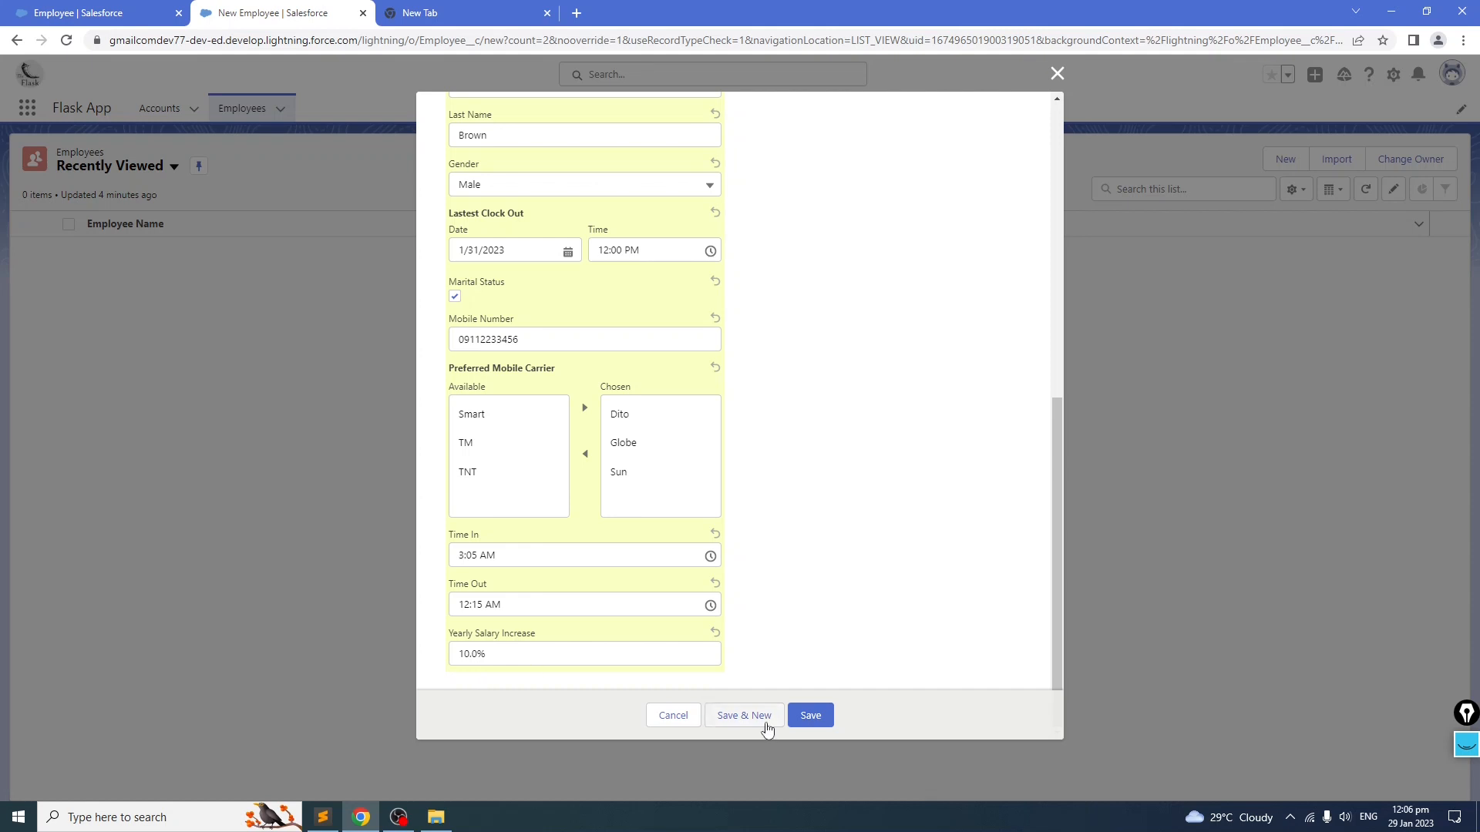
Step: Save the new Employee record and review its details
click(830, 715)
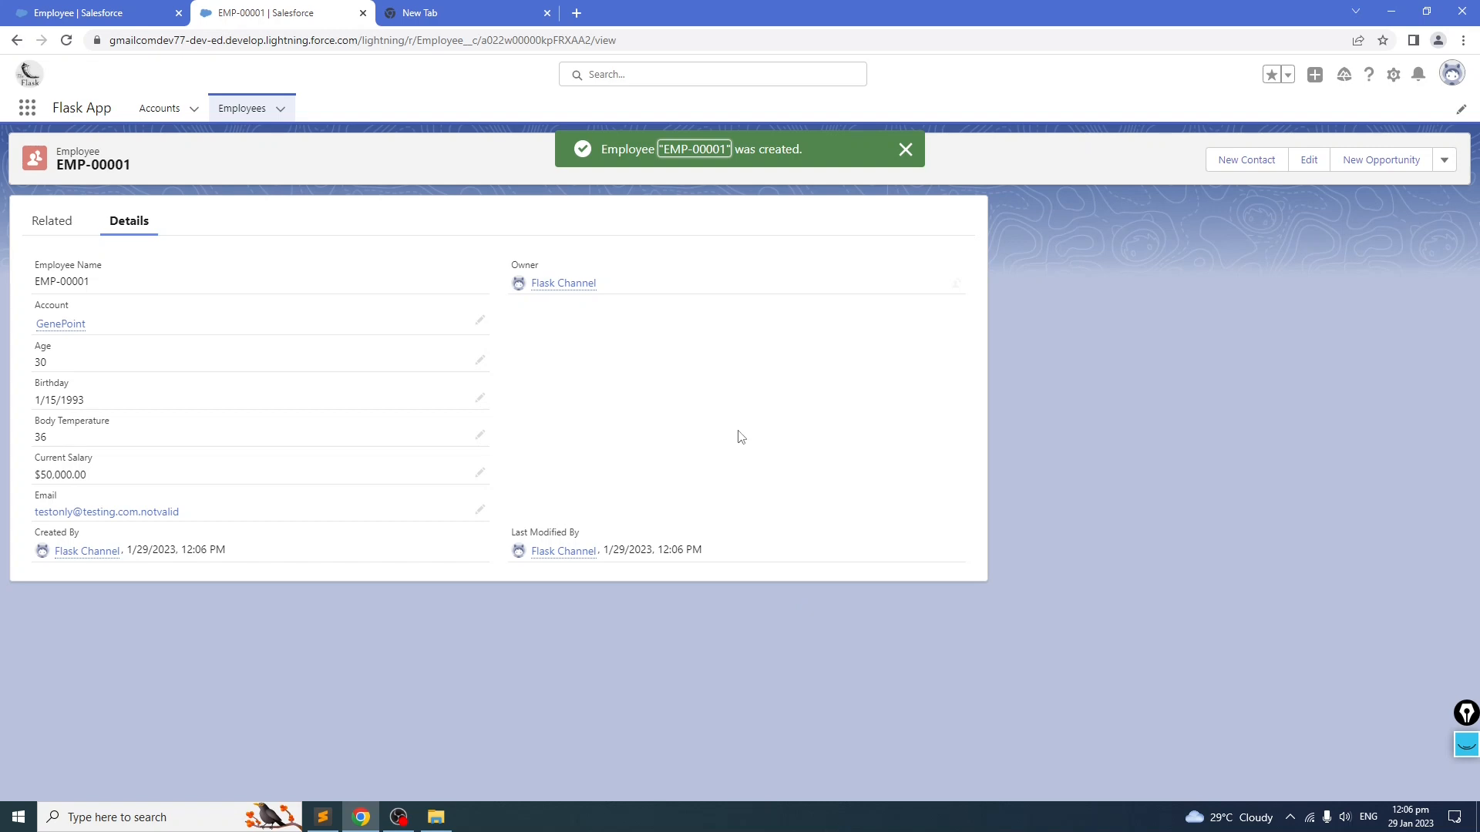
click(906, 149)
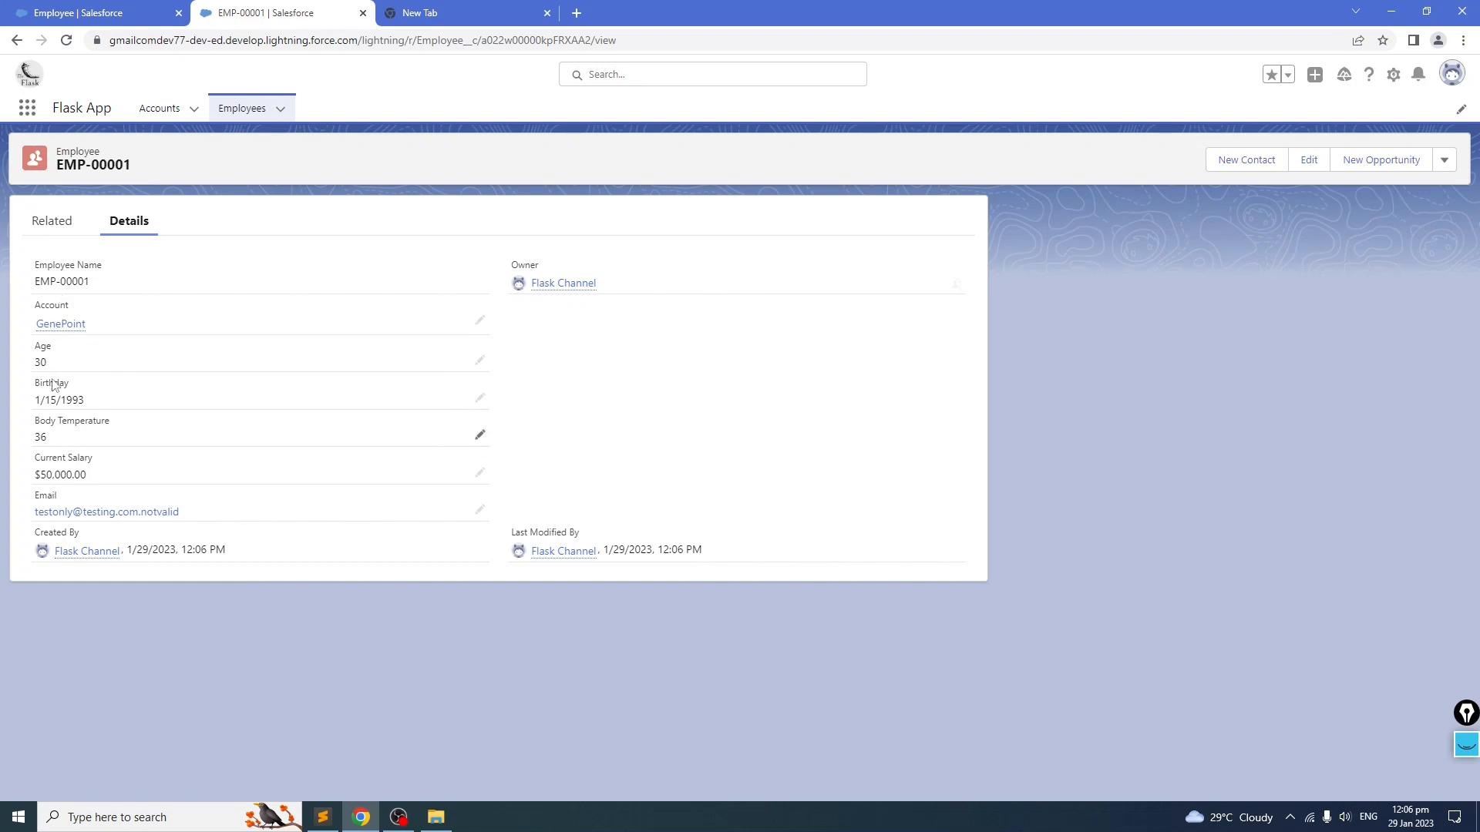
click(45, 230)
click(129, 230)
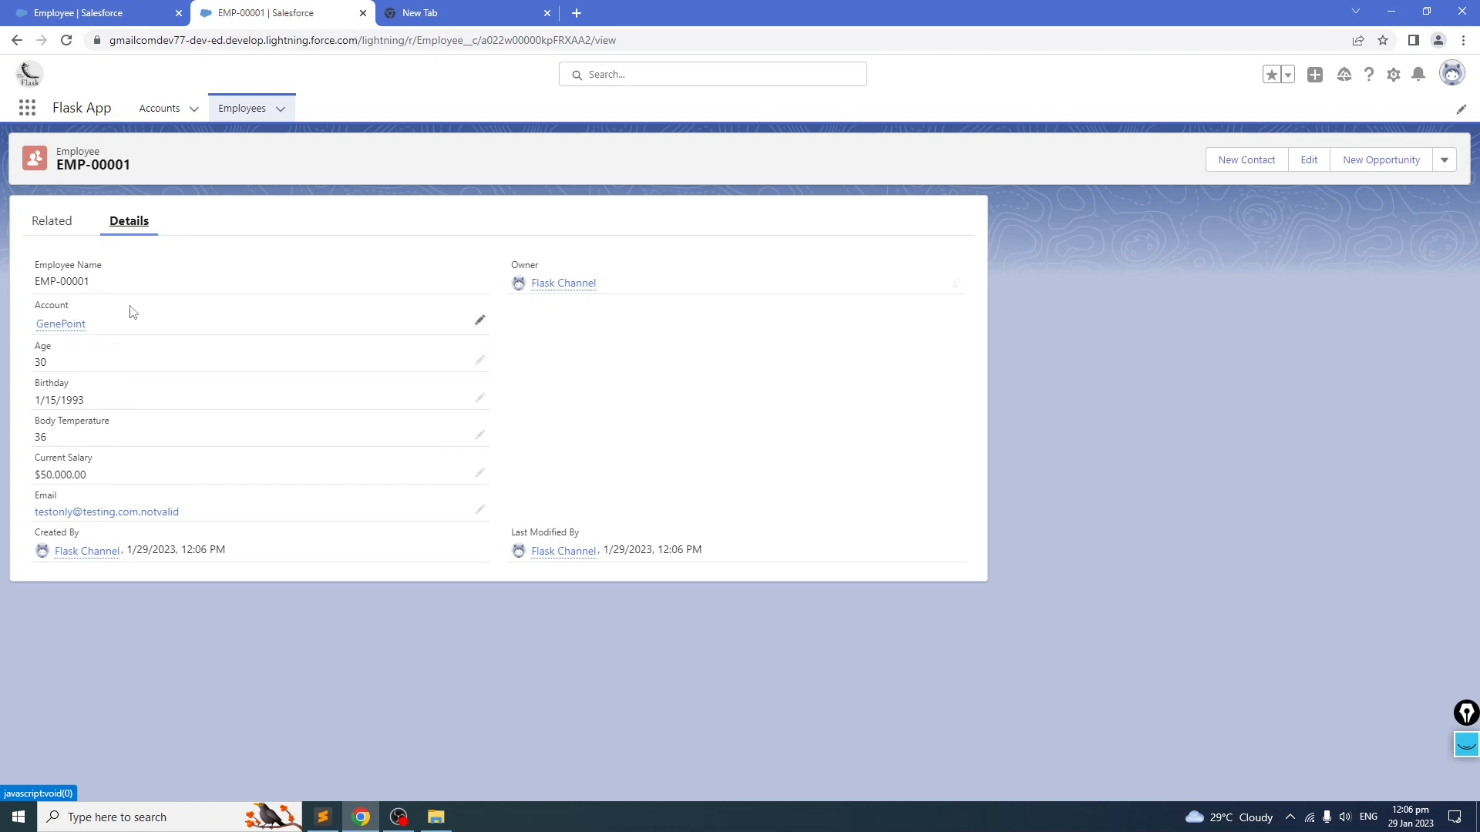
Step: Open the linked GenePoint account and examine its Employees related list
click(63, 324)
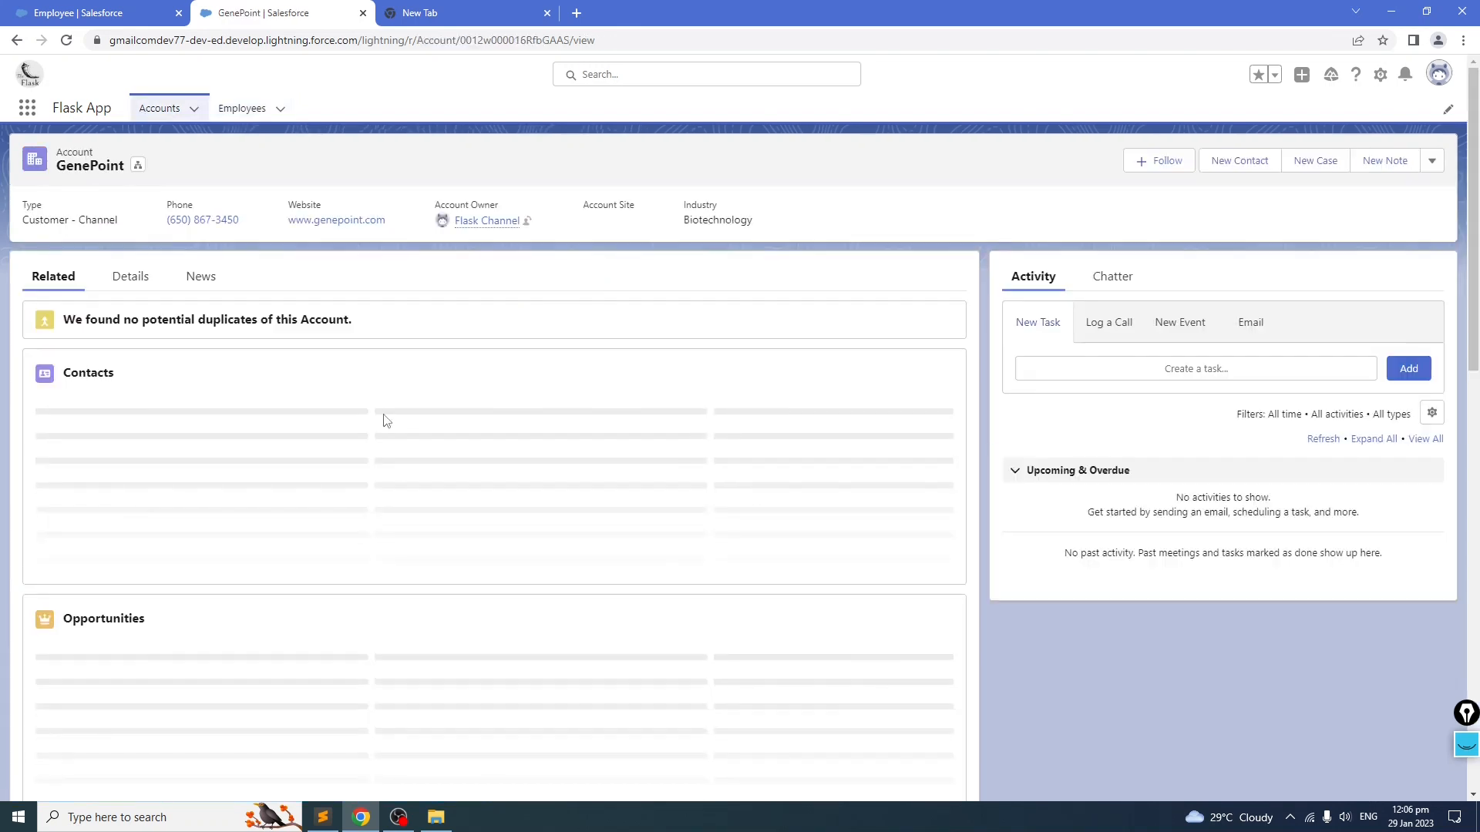
scroll(308, 414, down, 10)
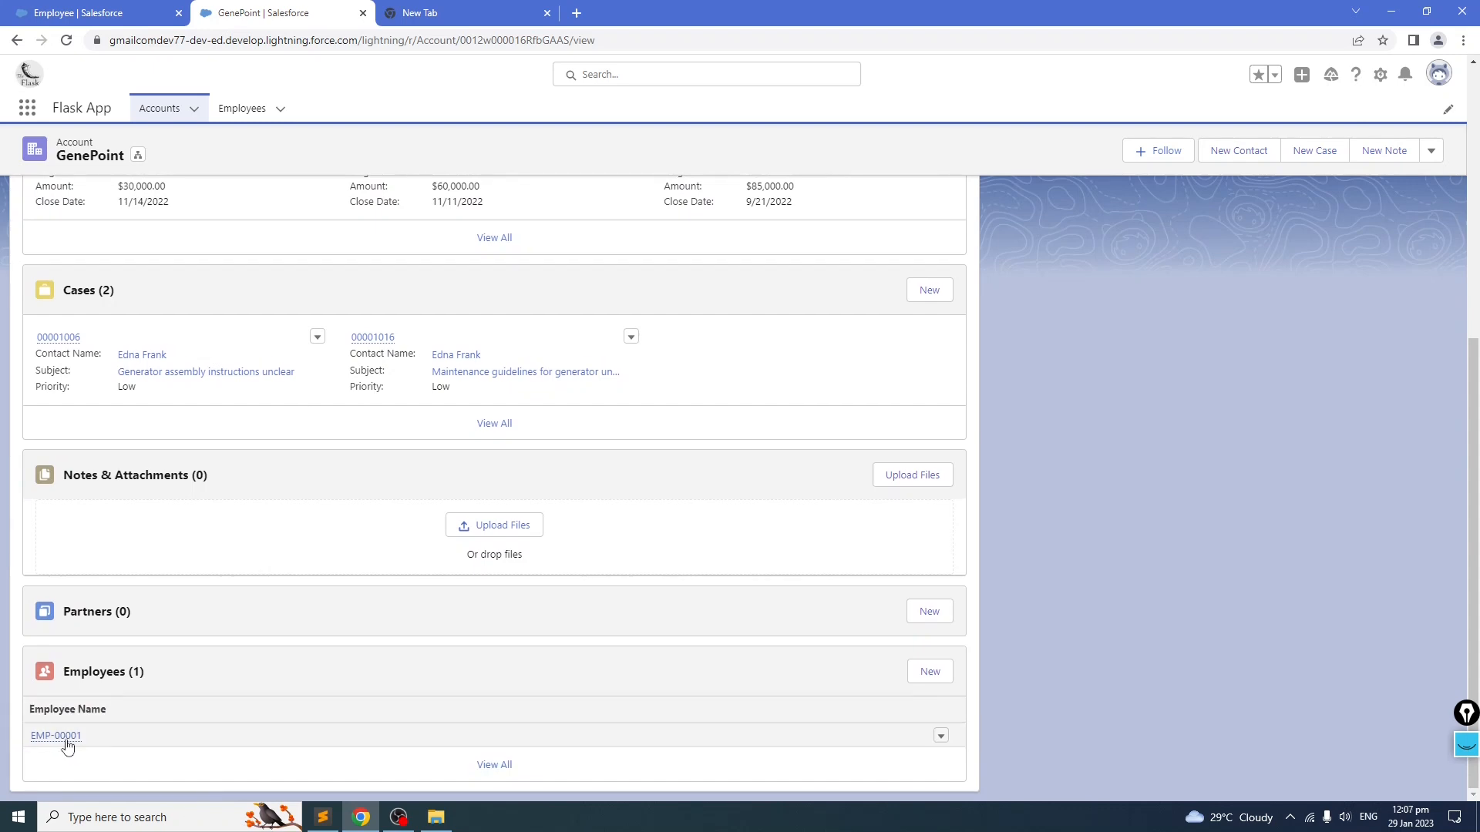
mouse_move(65, 746)
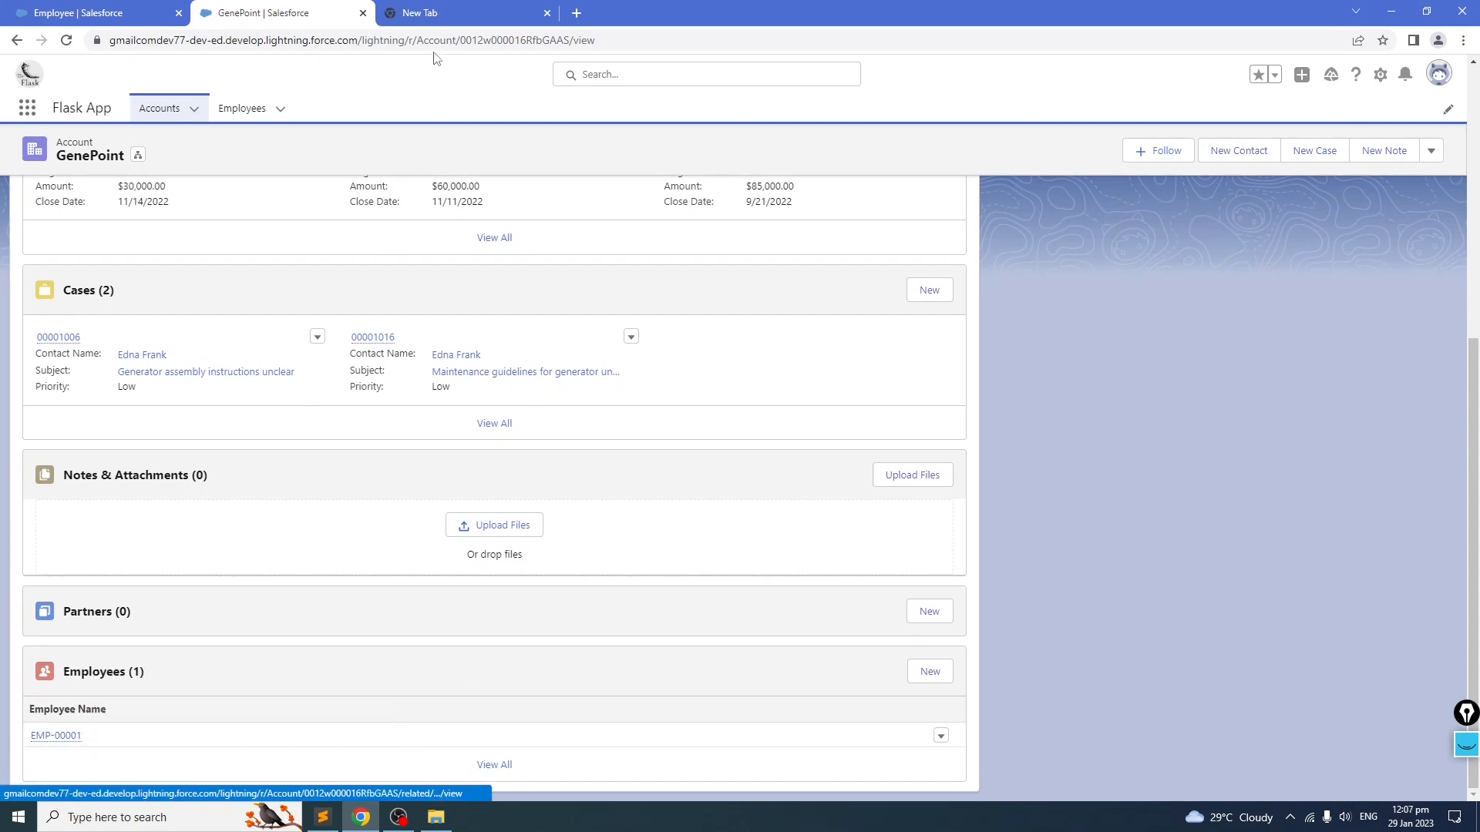
click(424, 15)
click(309, 20)
scroll(193, 251, up, 5)
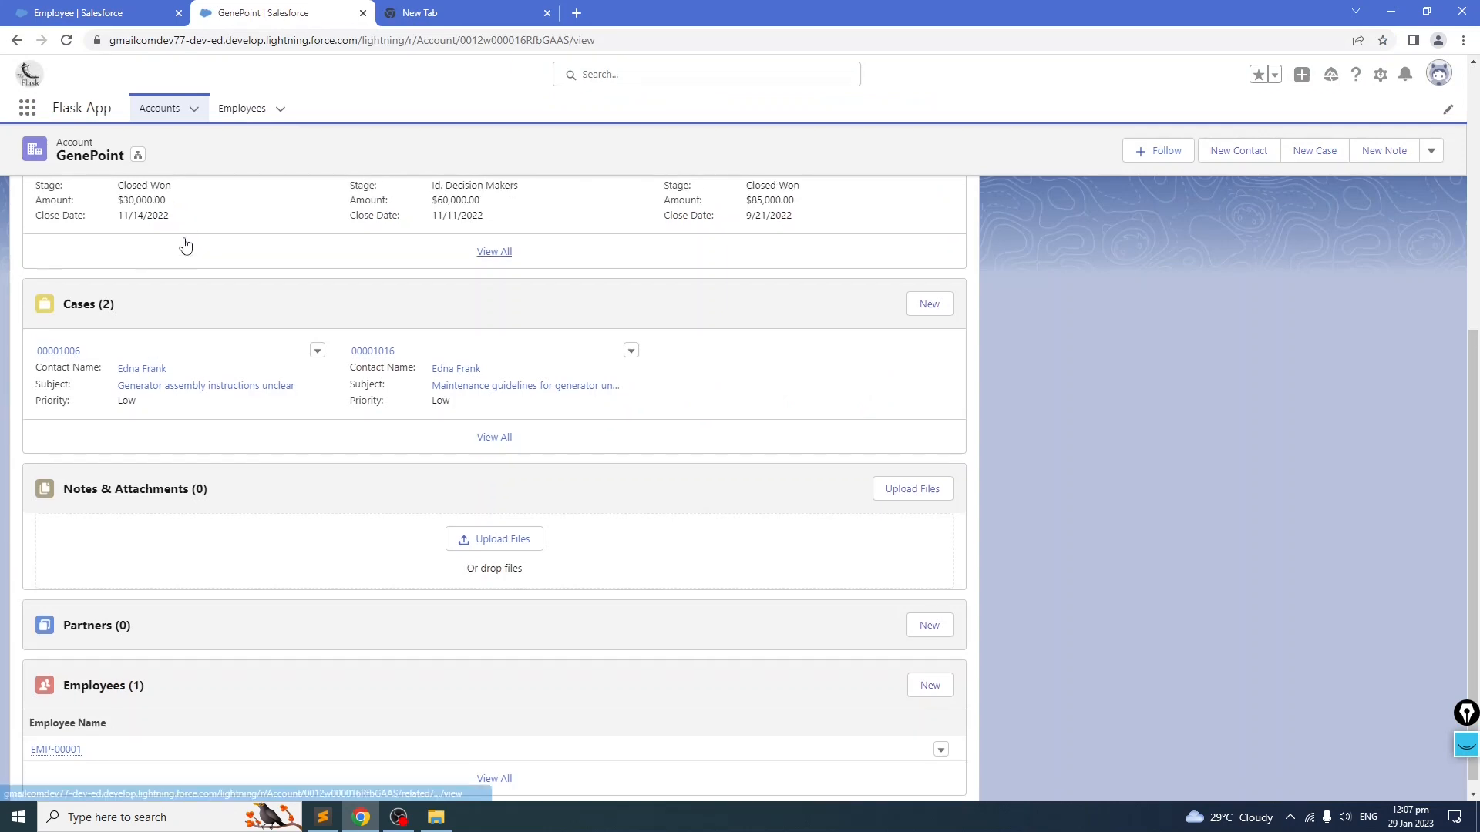
Step: Open the EMP-00001 record from the Employees tab
click(131, 277)
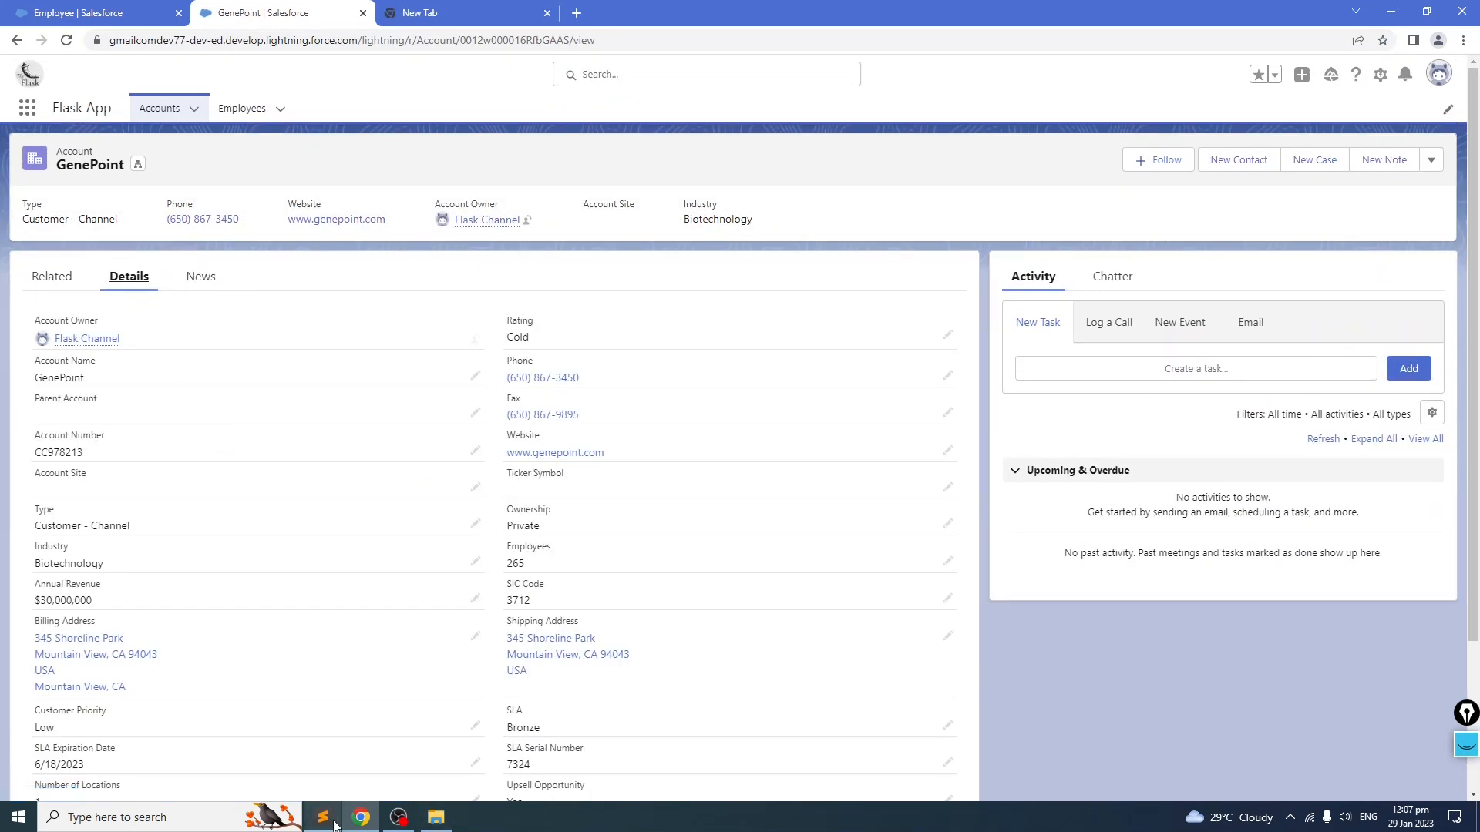
click(242, 107)
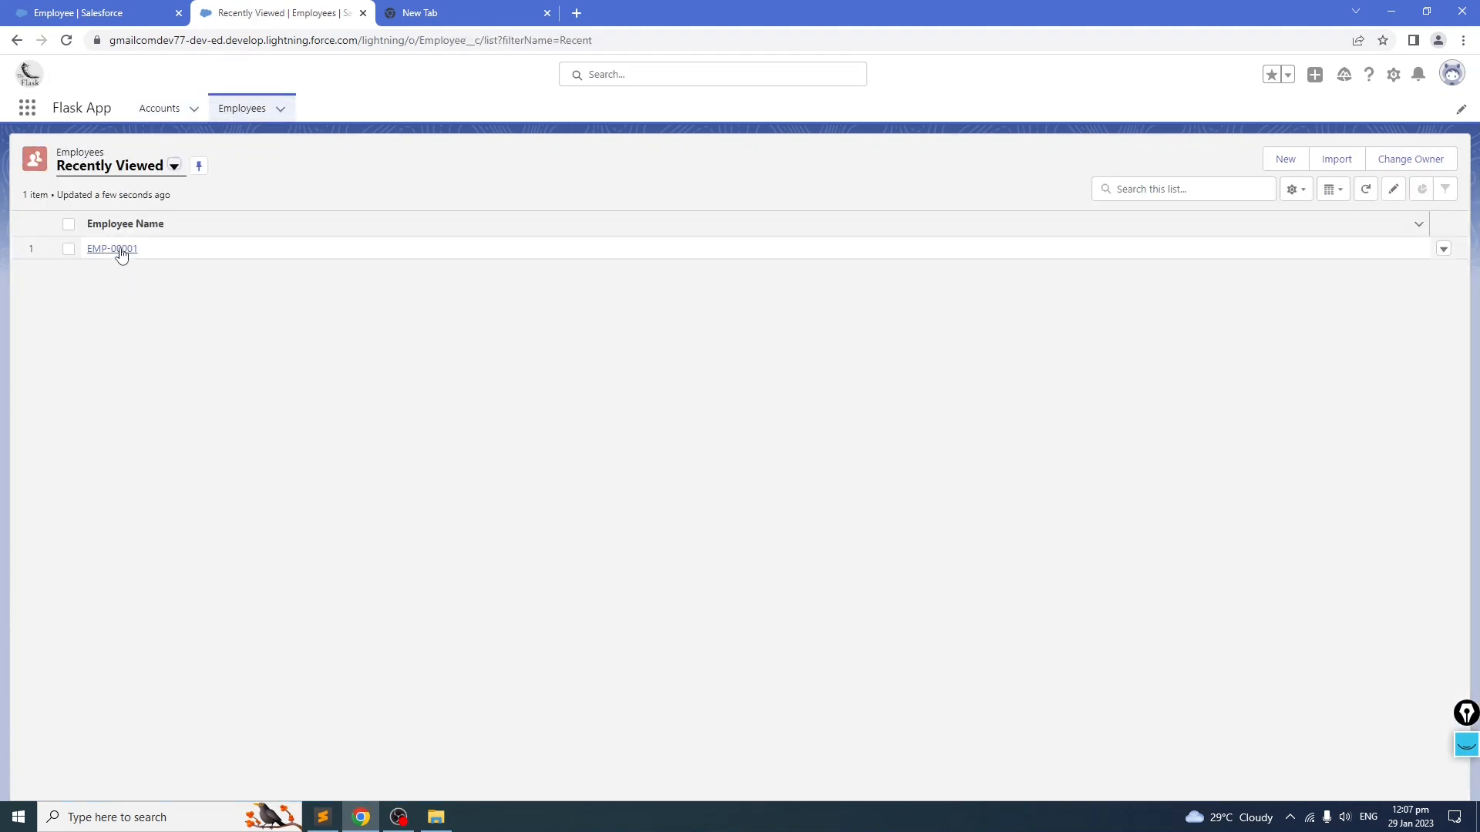
click(117, 249)
Step: Switch to the notes file in the text editor and review the Employee and Dependent field specifications
click(320, 819)
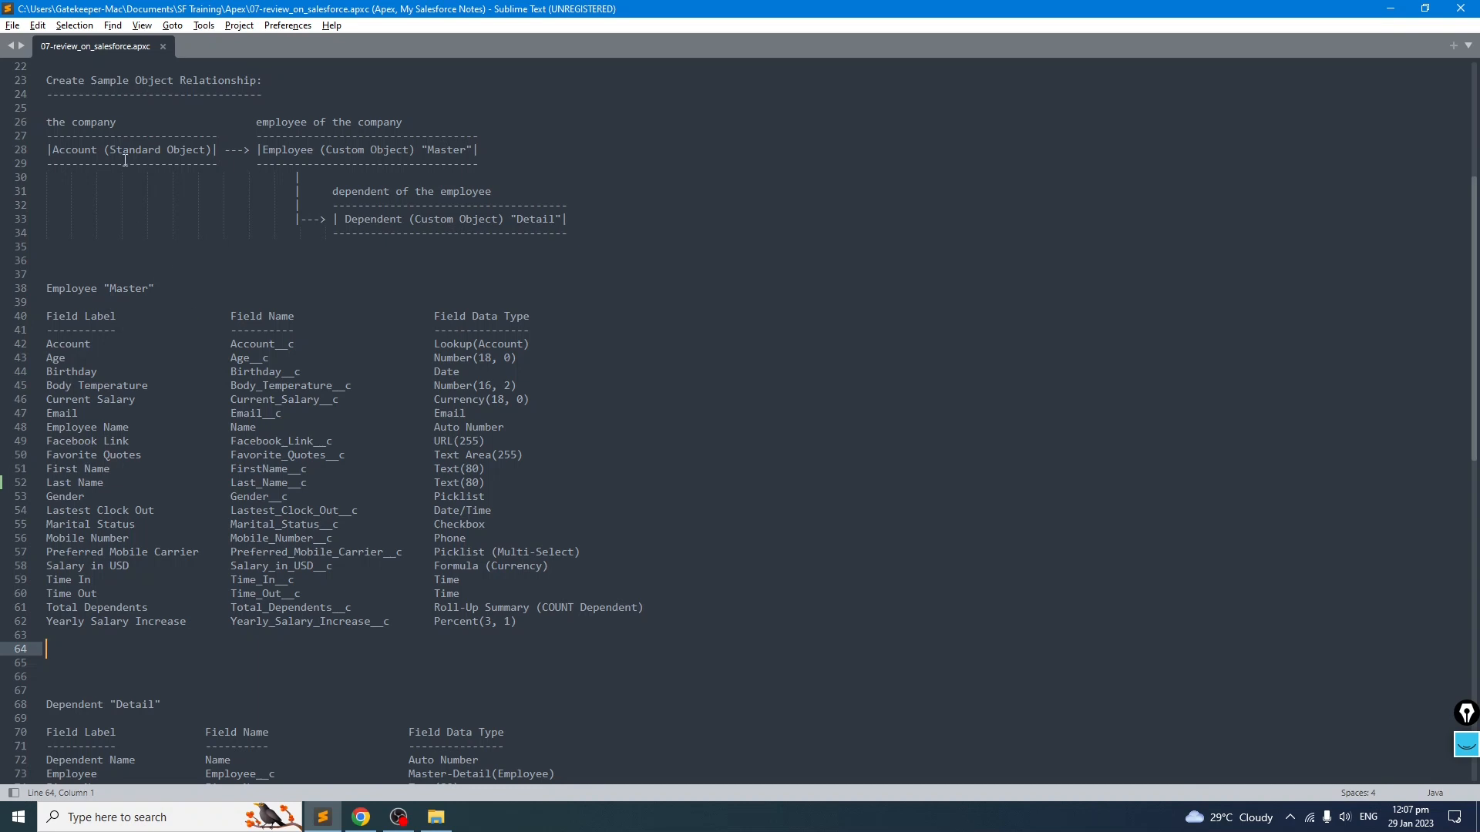
drag(531, 344, 414, 345)
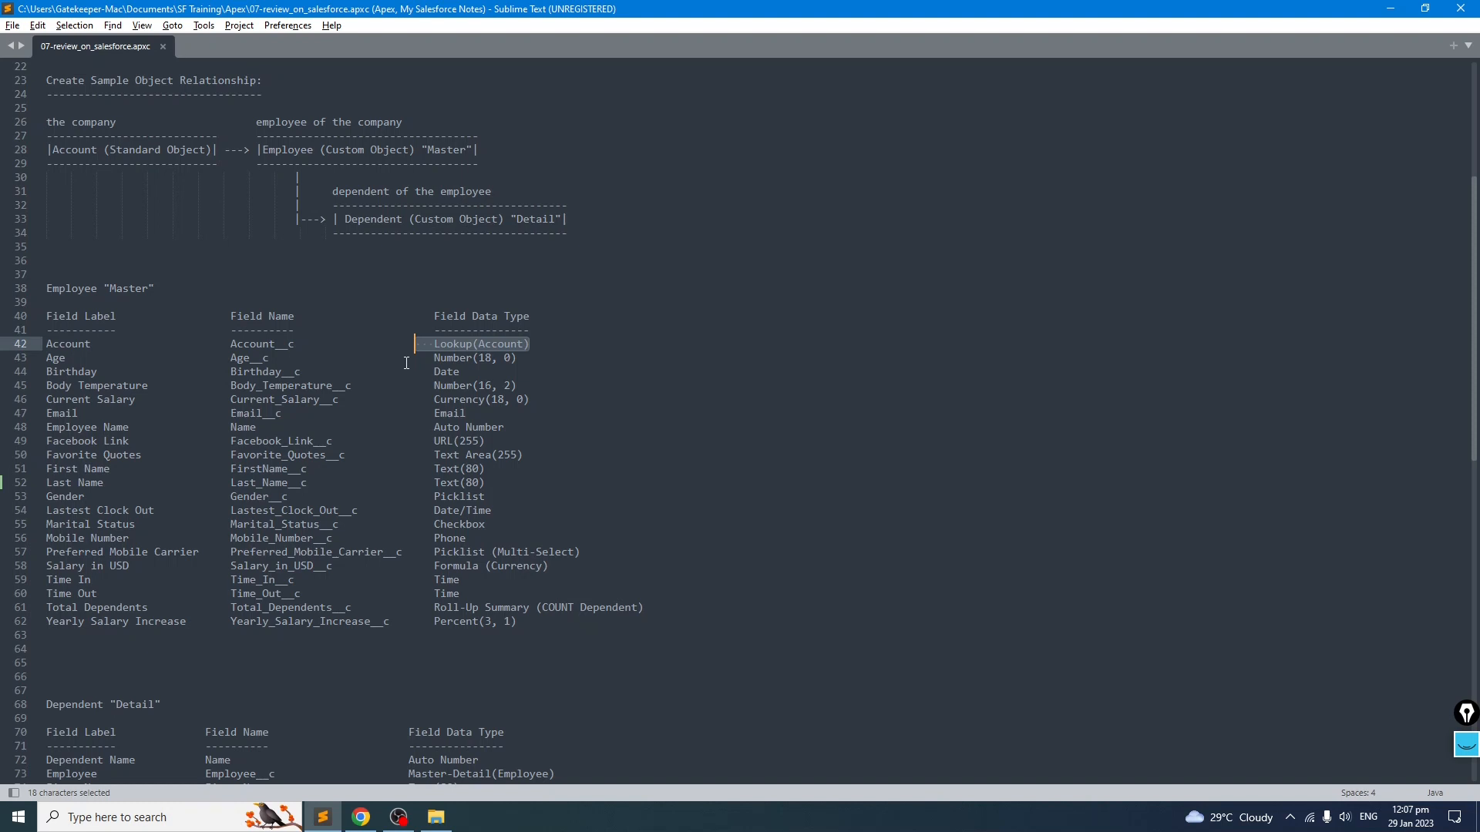
scroll(240, 414, down, 5)
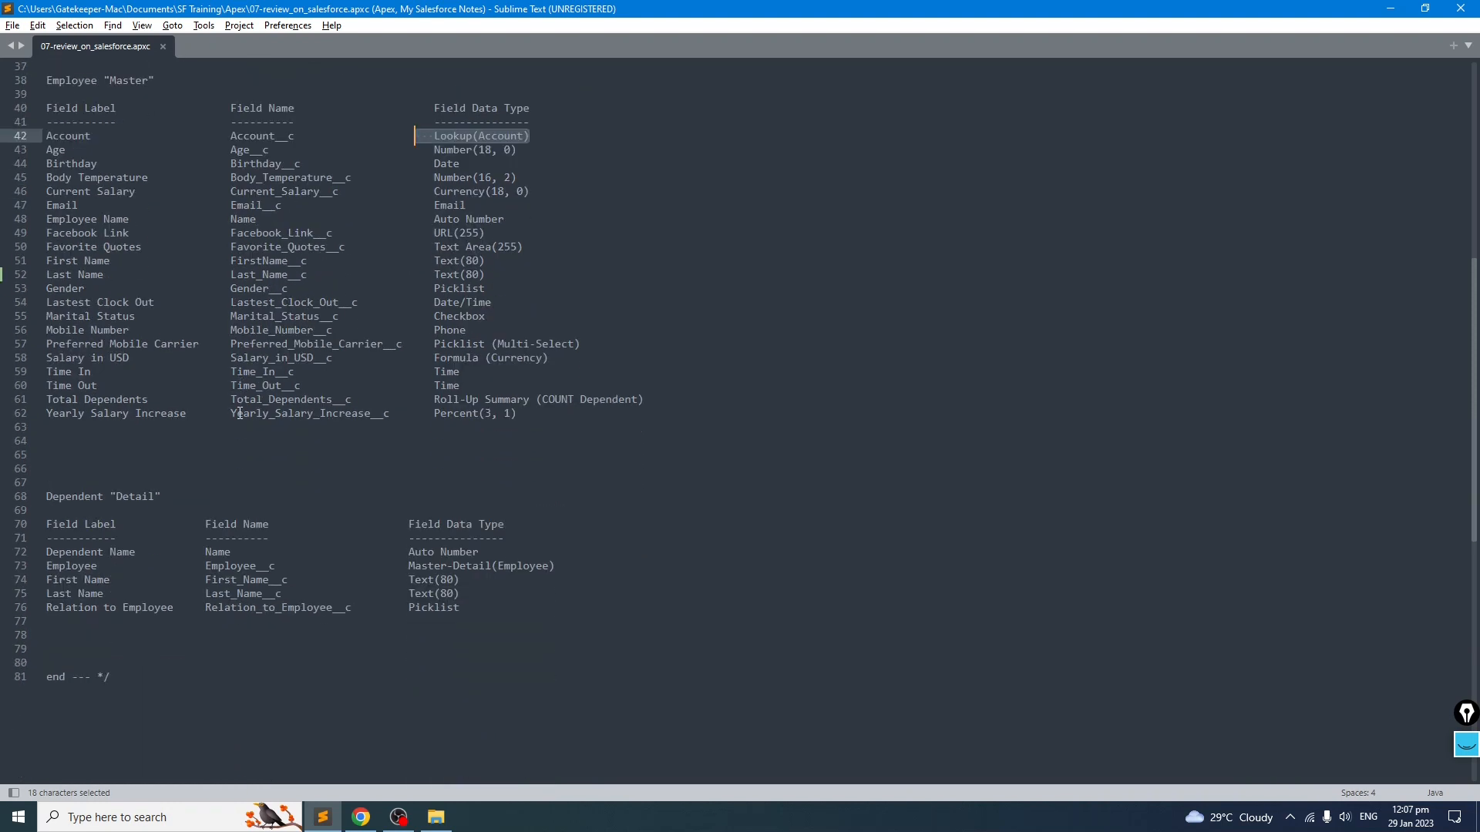
drag(496, 613, 47, 497)
click(130, 538)
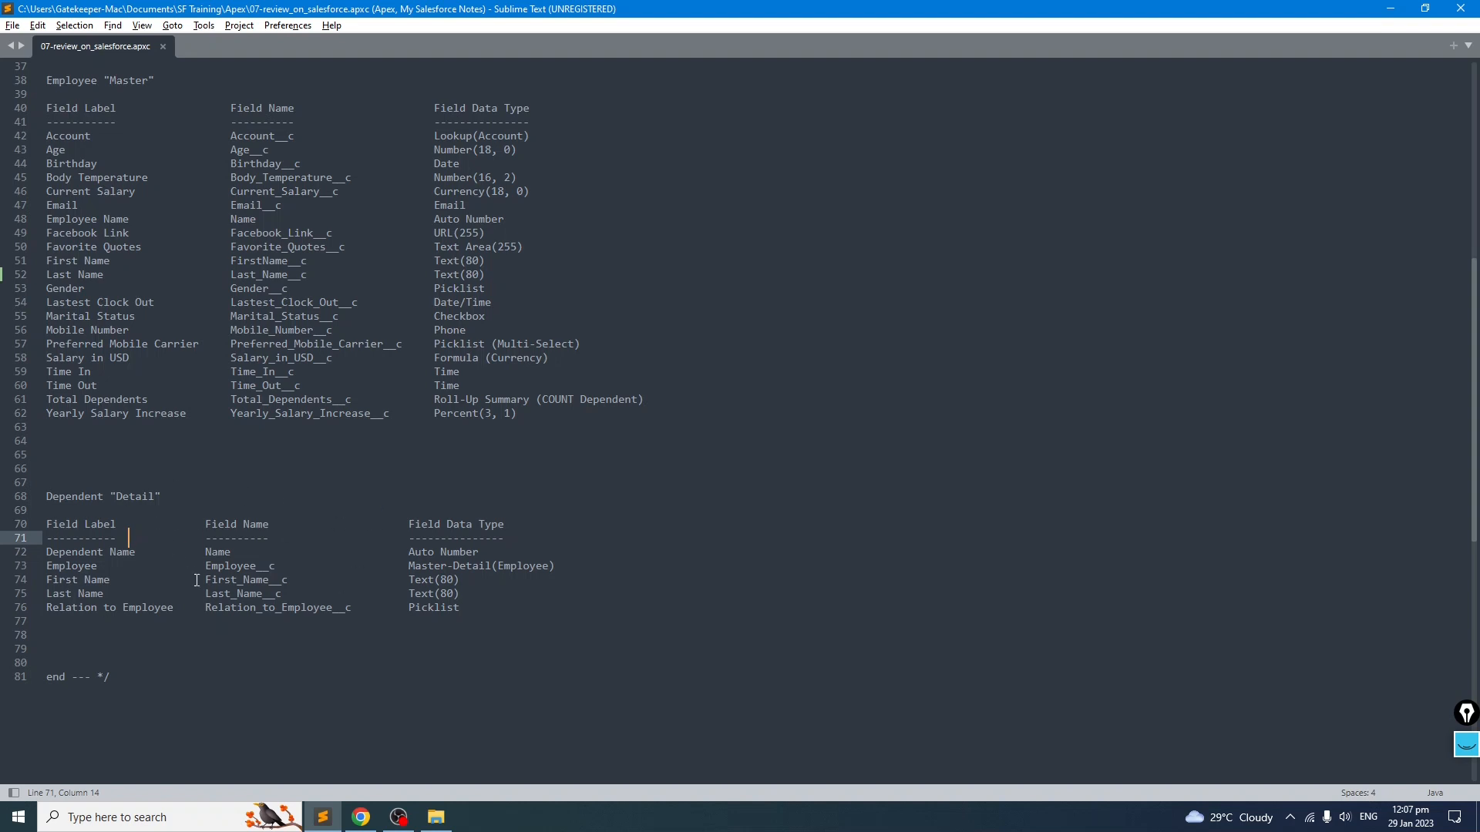
scroll(197, 580, up, 1)
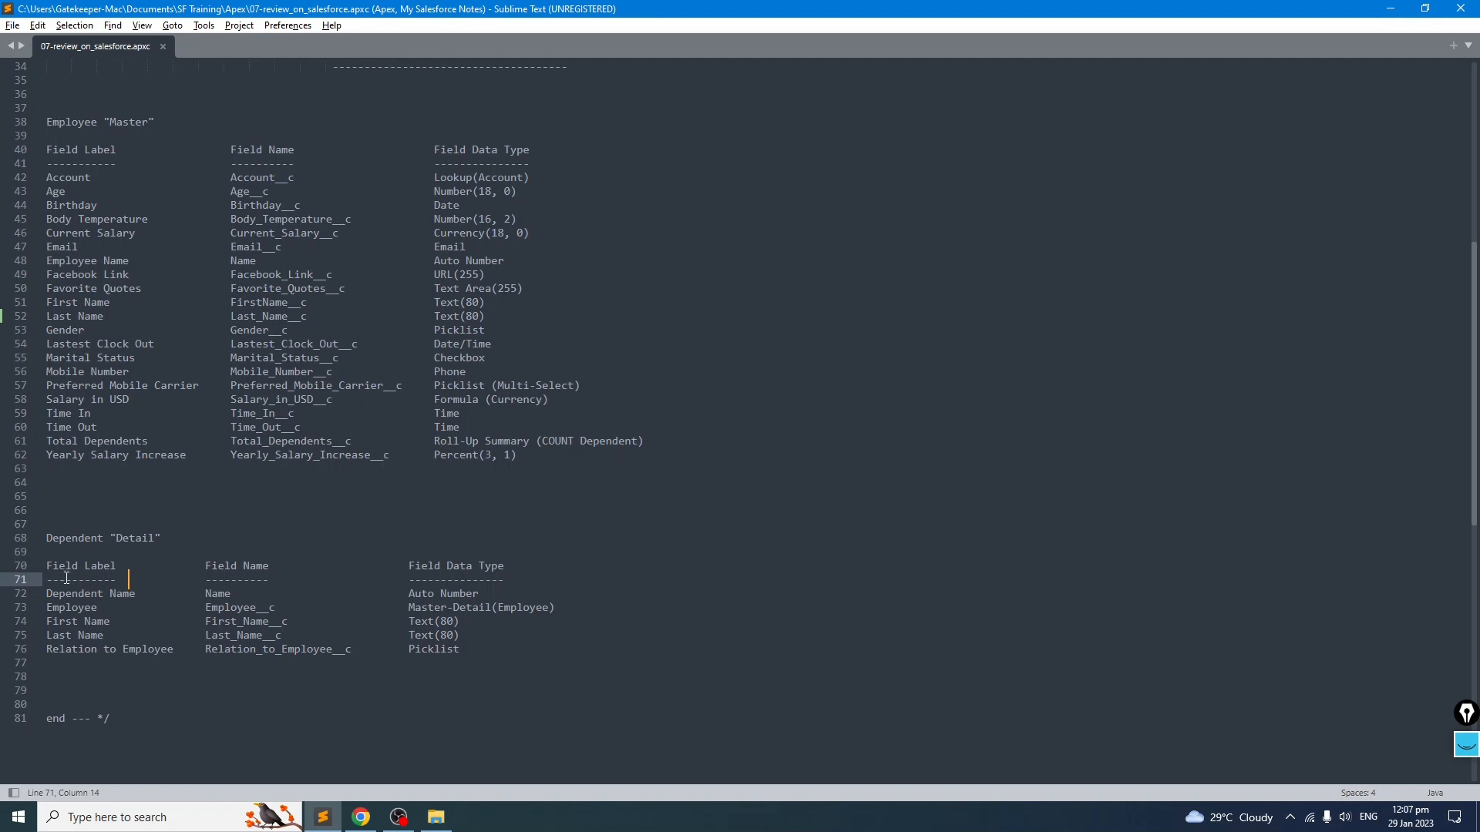
scroll(143, 441, up, 9)
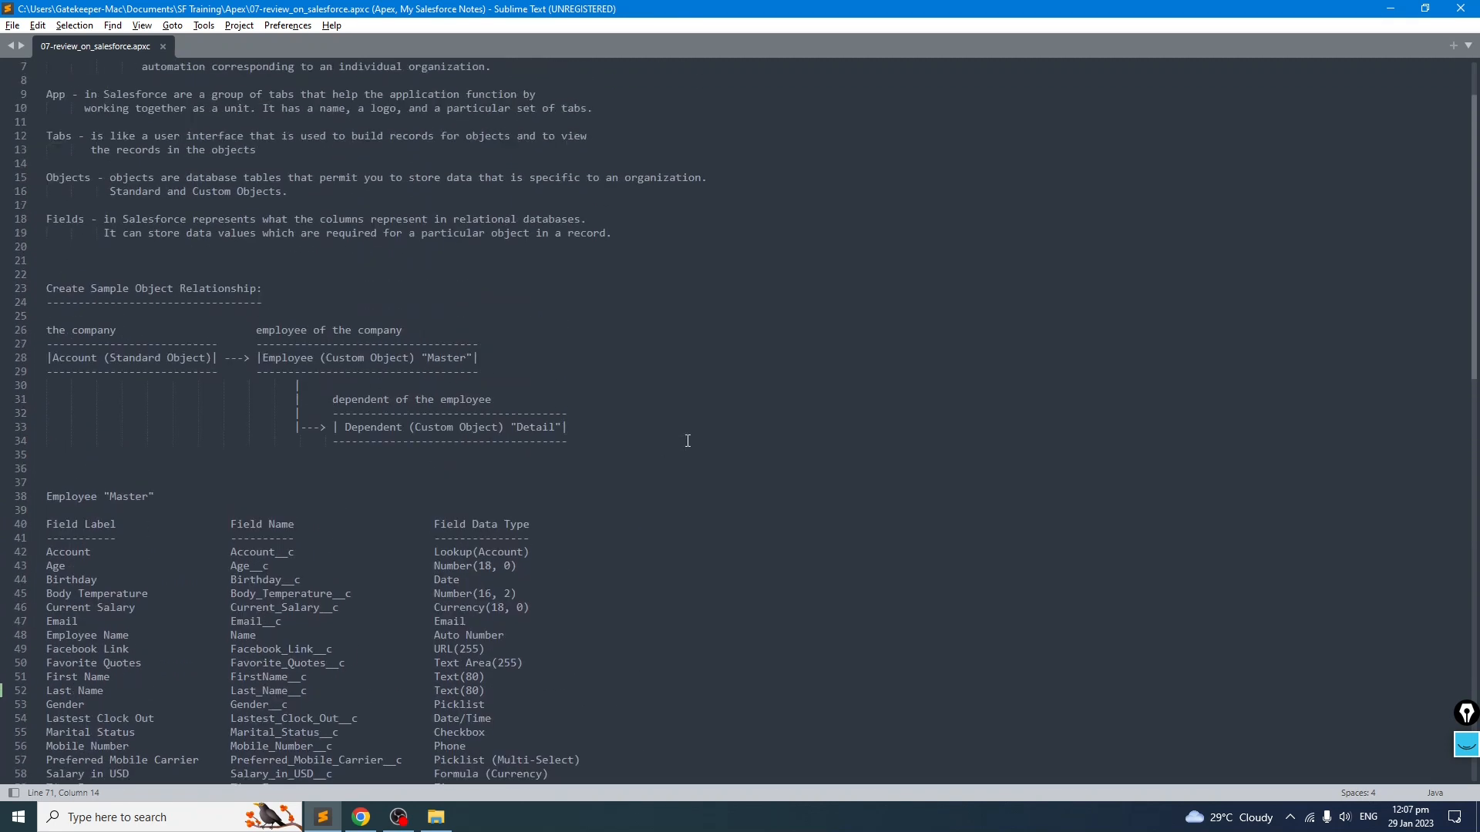
drag(686, 437, 40, 333)
click(304, 483)
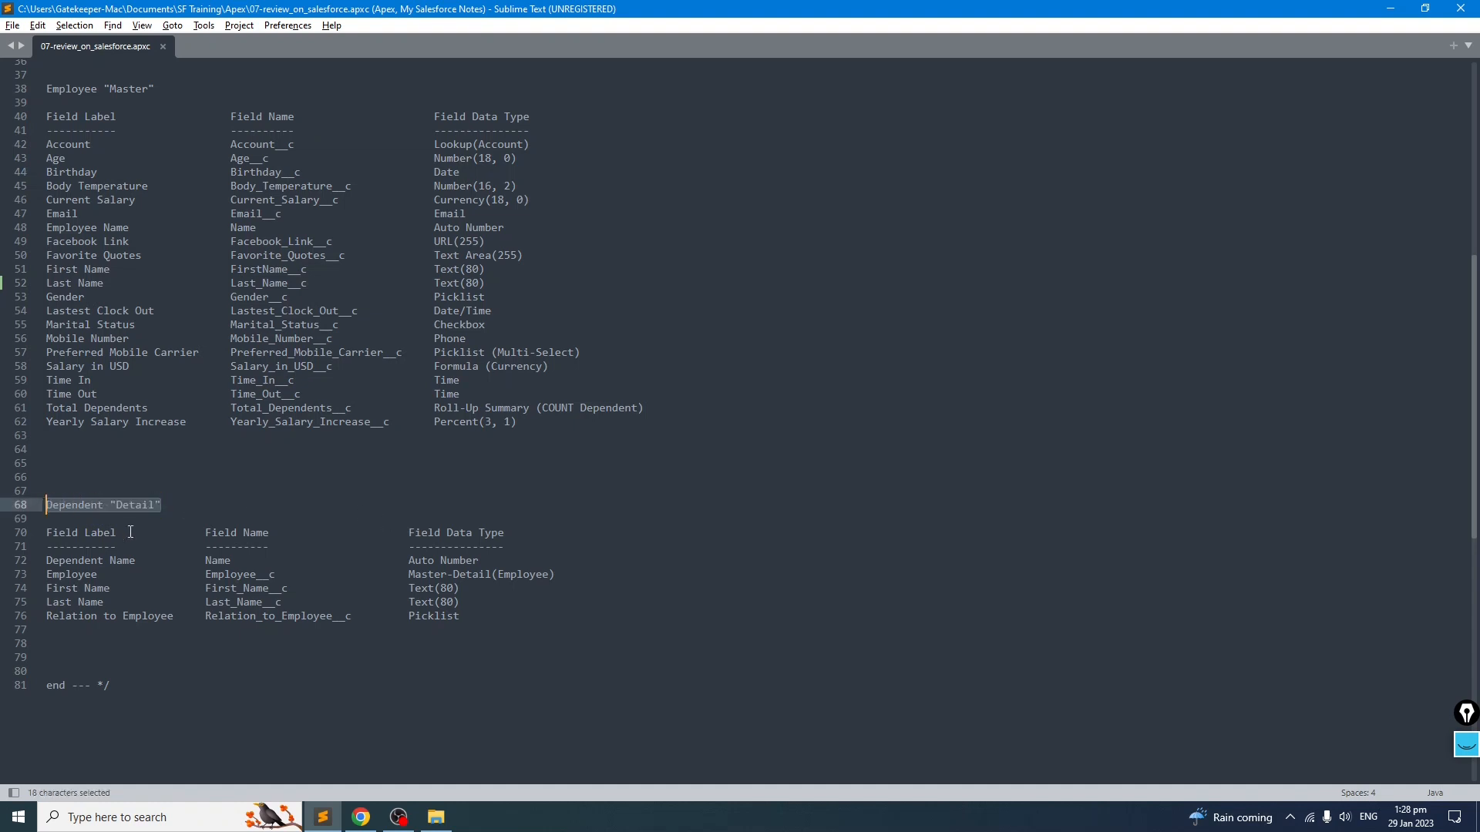
Step: Copy the word Dependent from the Dependent "Detail" heading in the notes
double_click(77, 505)
click(146, 531)
click(165, 505)
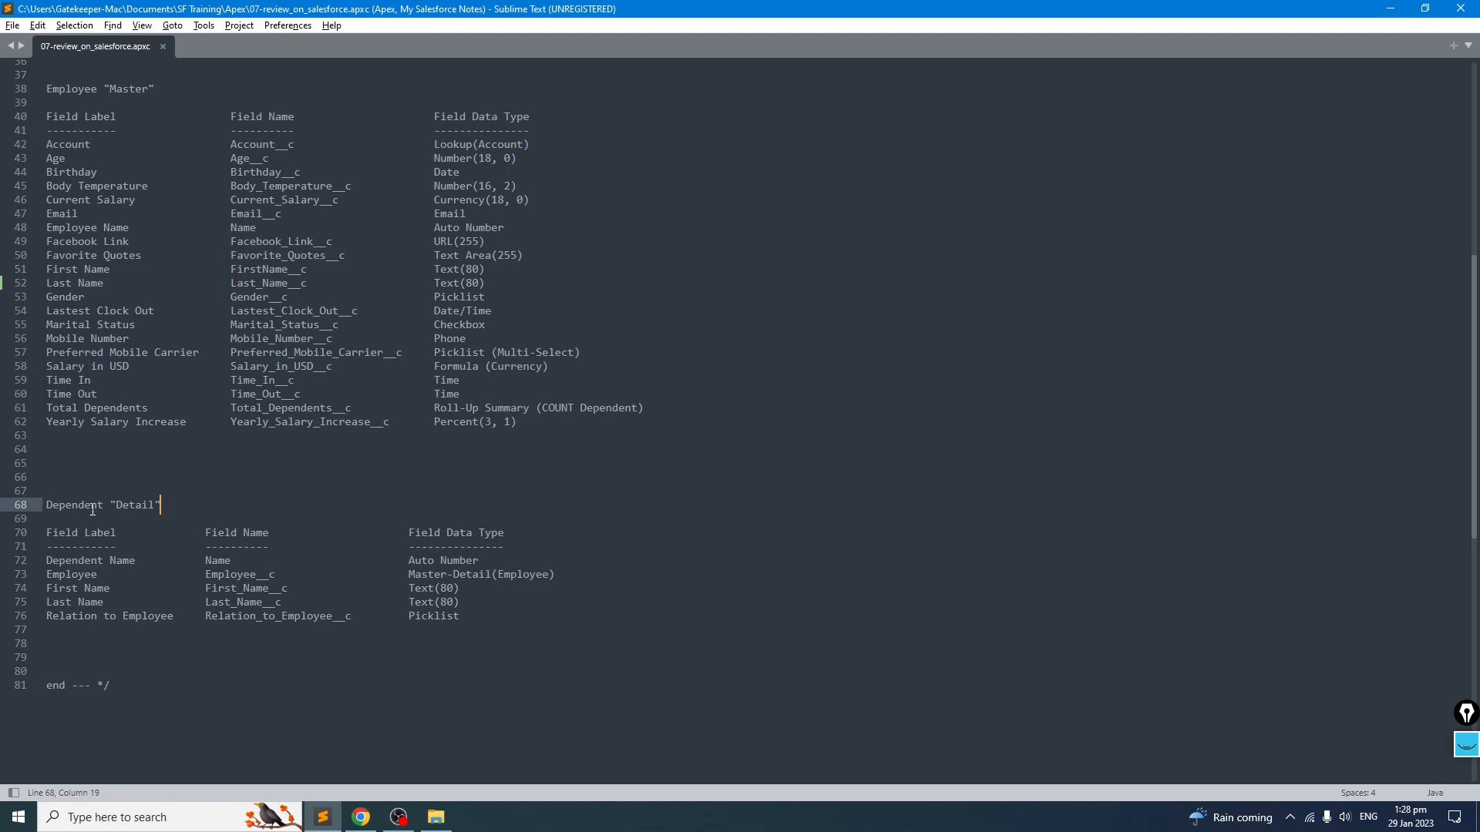
double_click(86, 506)
Step: Return to the browser, close the blank new tab and reorder the Salesforce tabs
click(361, 817)
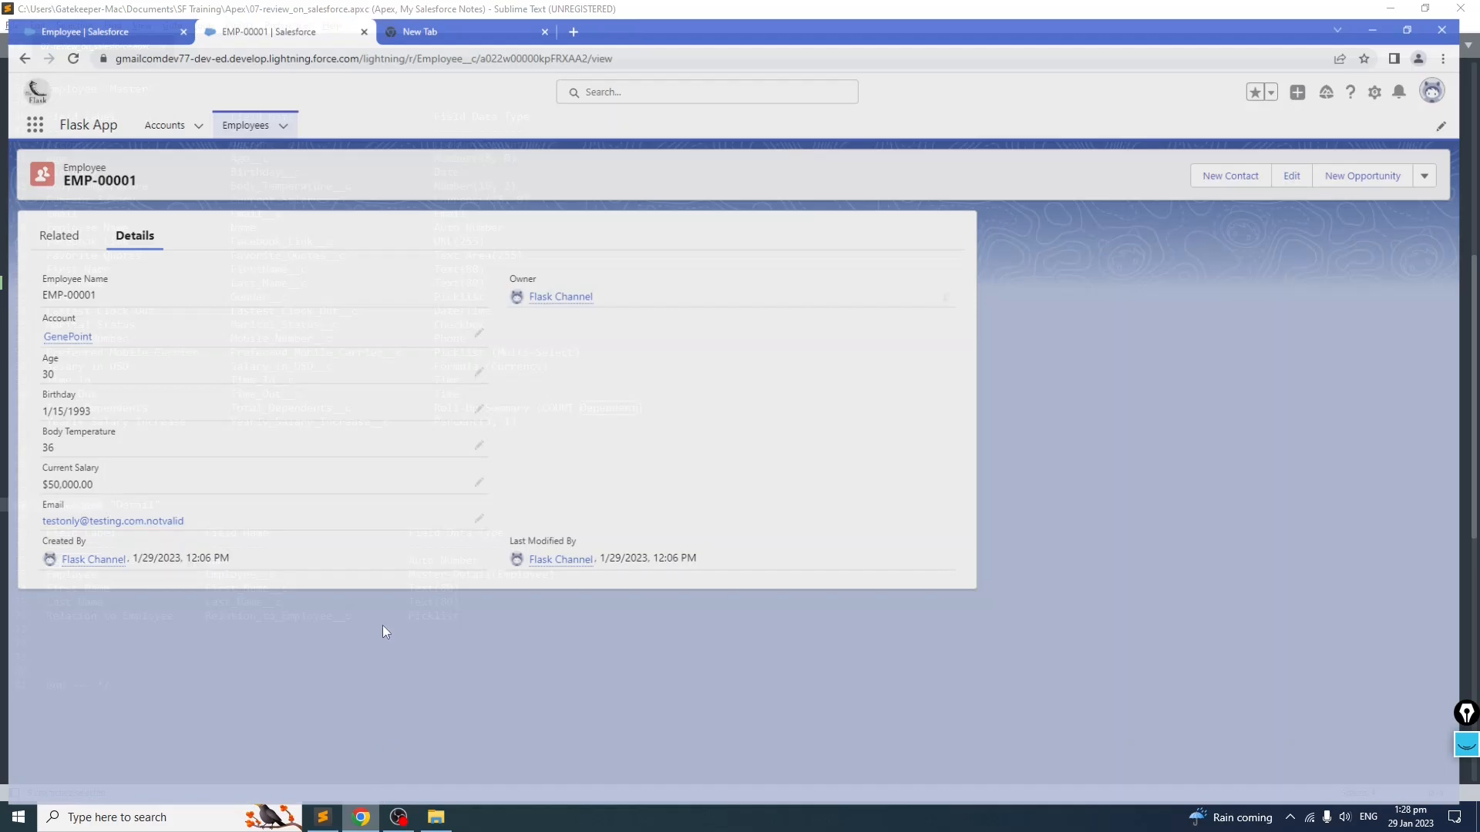
click(401, 8)
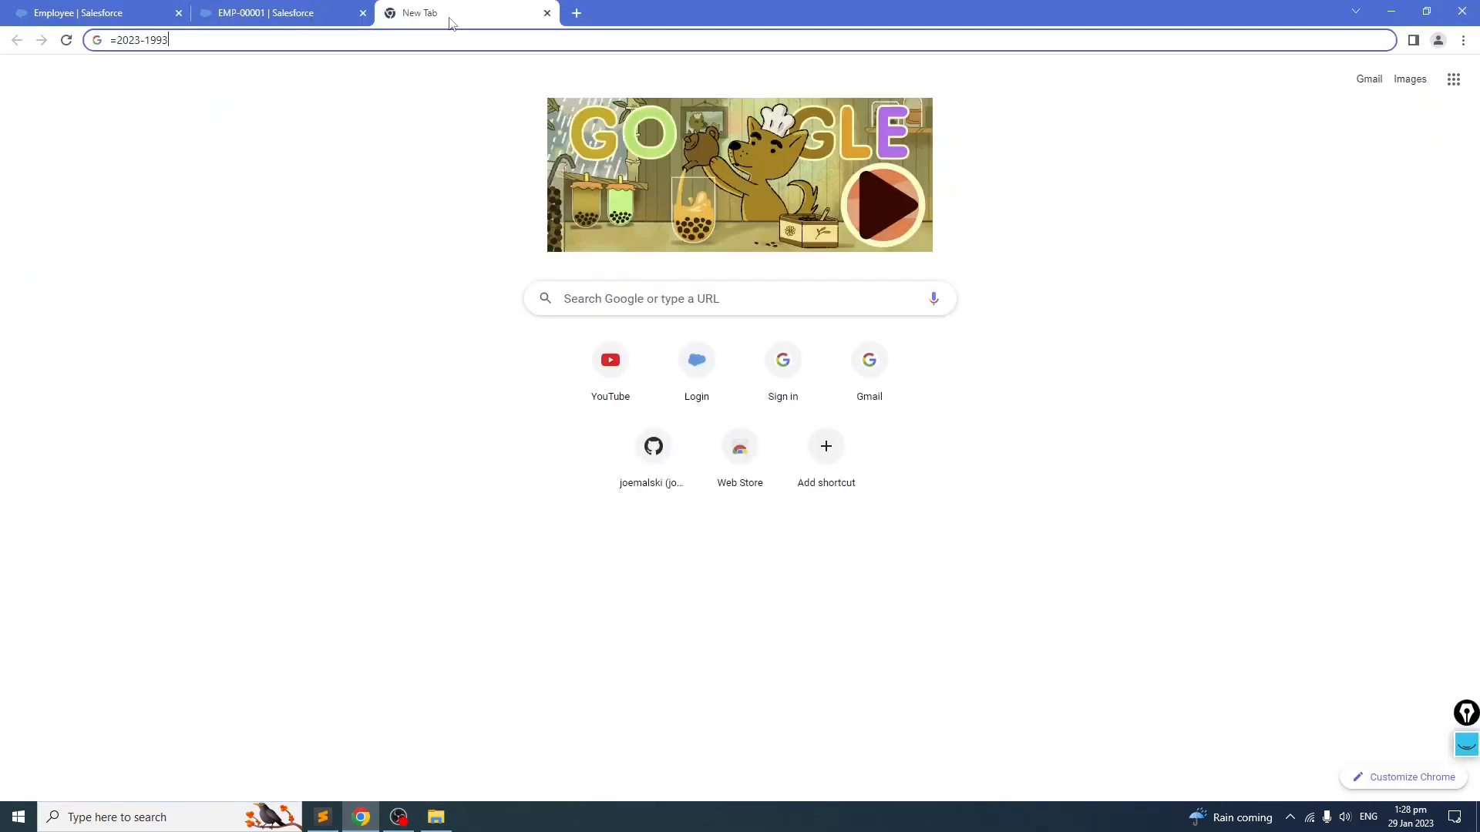
click(547, 13)
drag(142, 17, 321, 17)
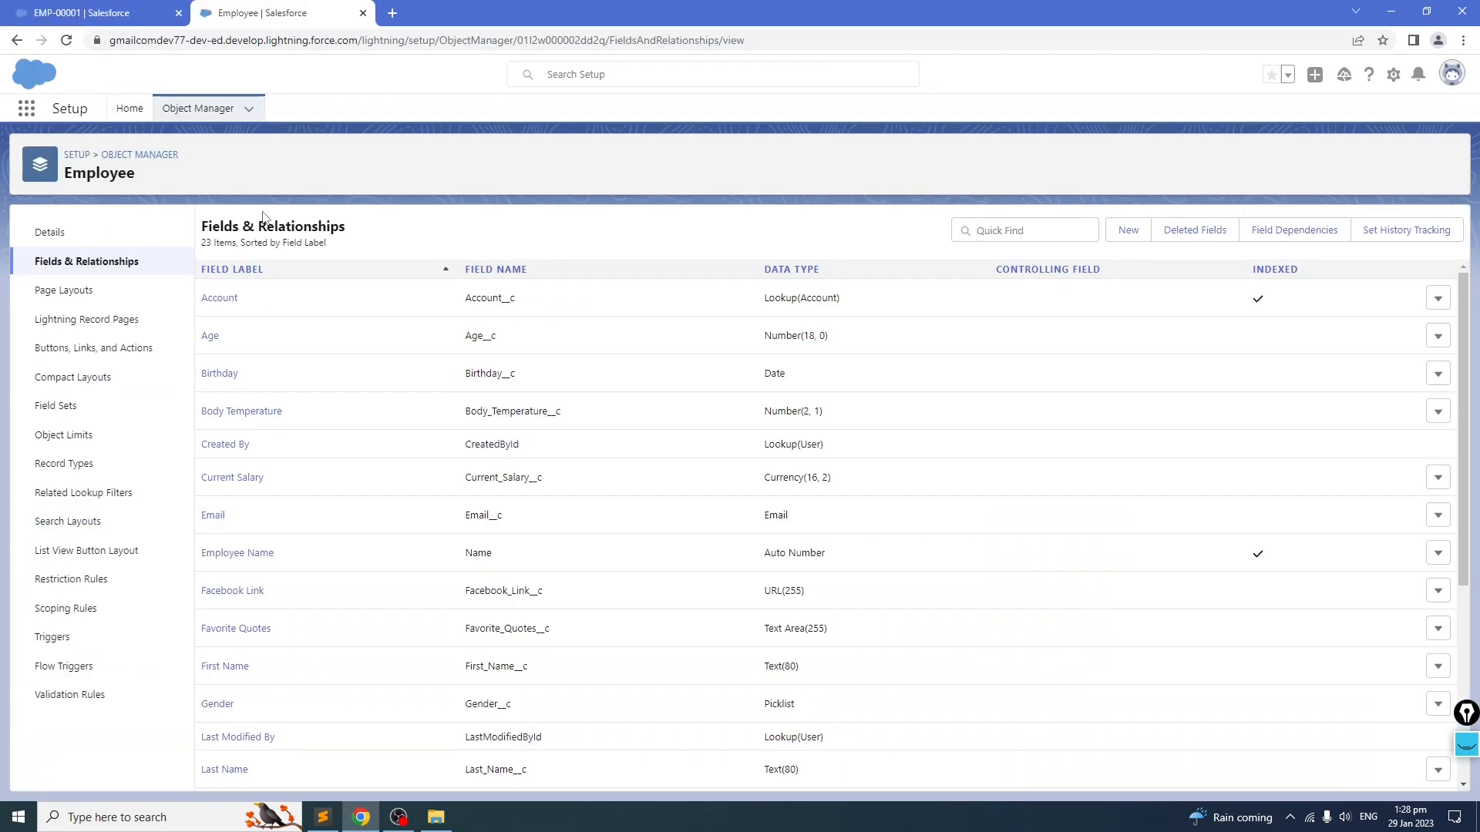
Step: Start a new custom object in Object Manager with label Dependent and plural label Dependents
click(204, 113)
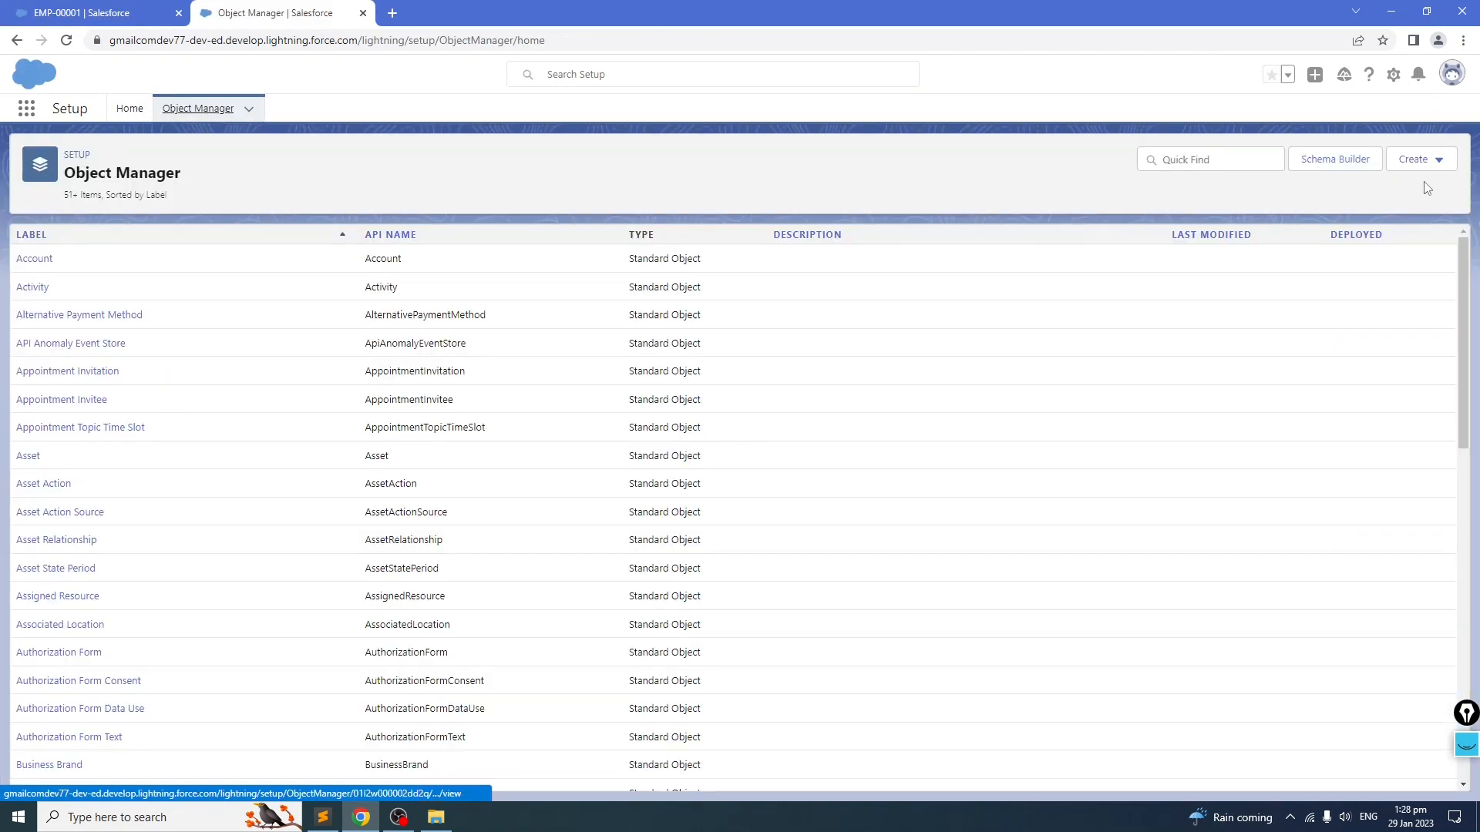
click(1440, 161)
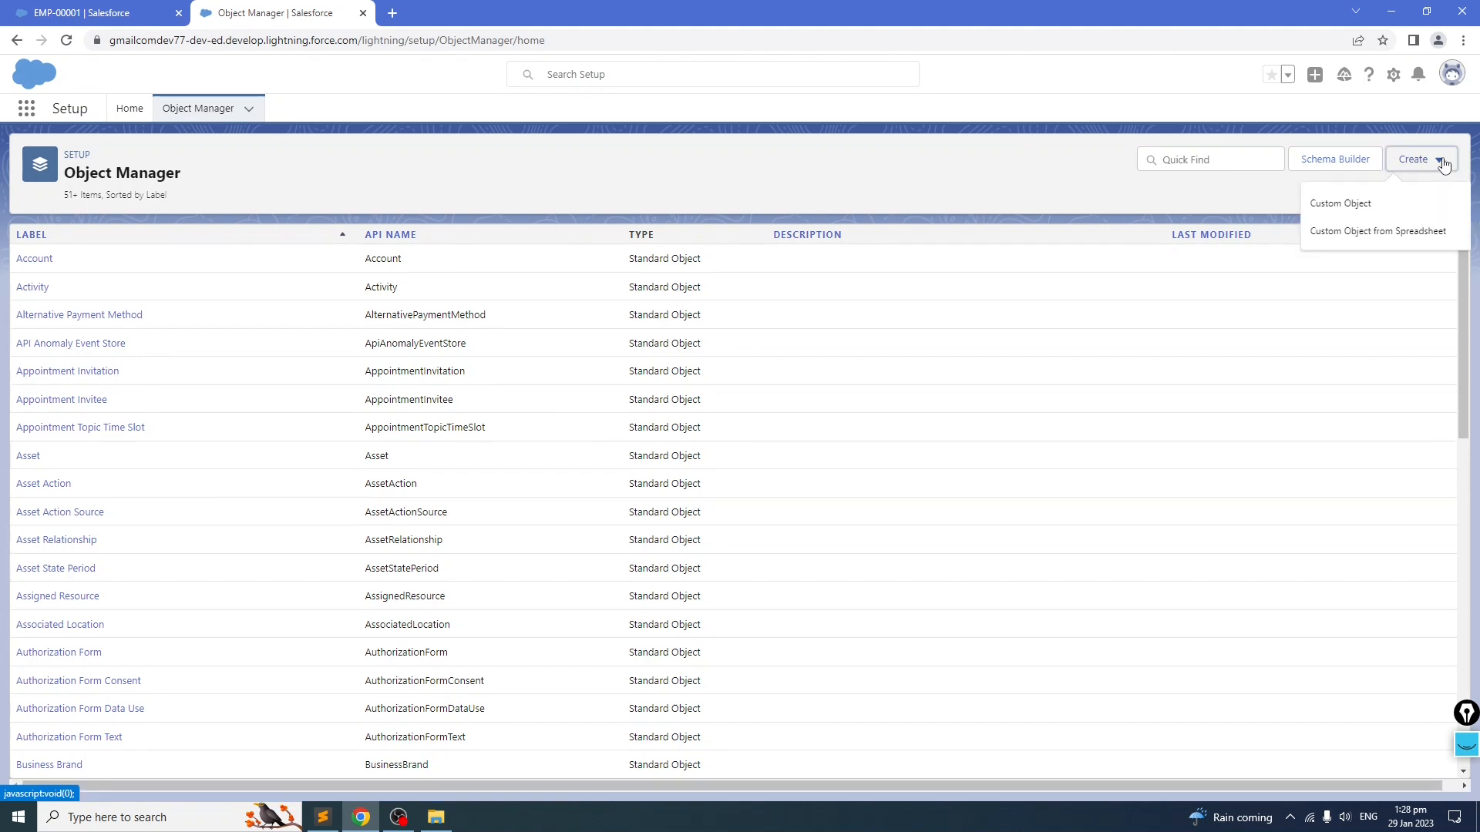
click(1343, 202)
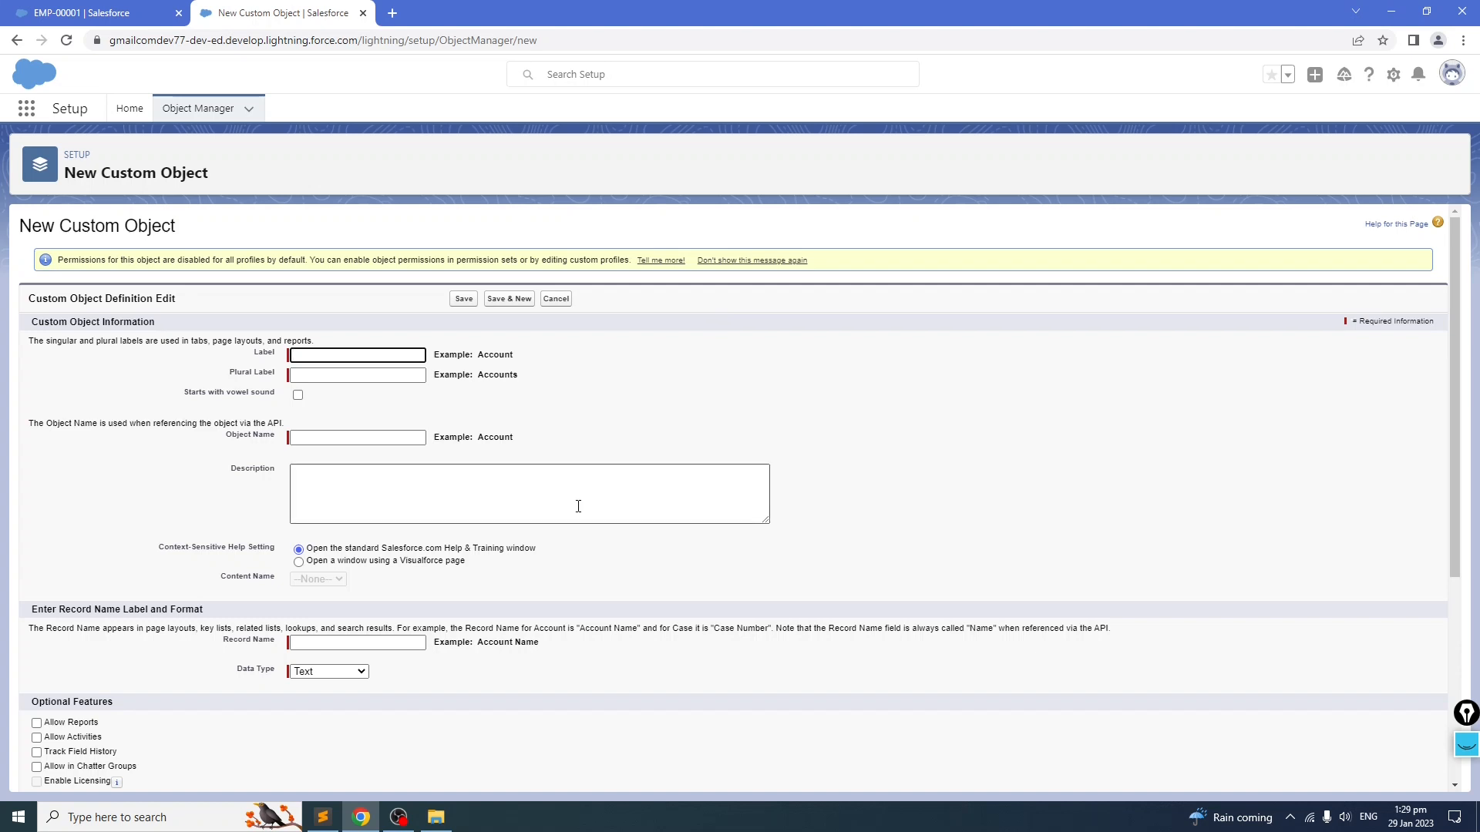
text(Dependent)
click(444, 423)
drag(386, 355, 228, 360)
key(ctrl+c)
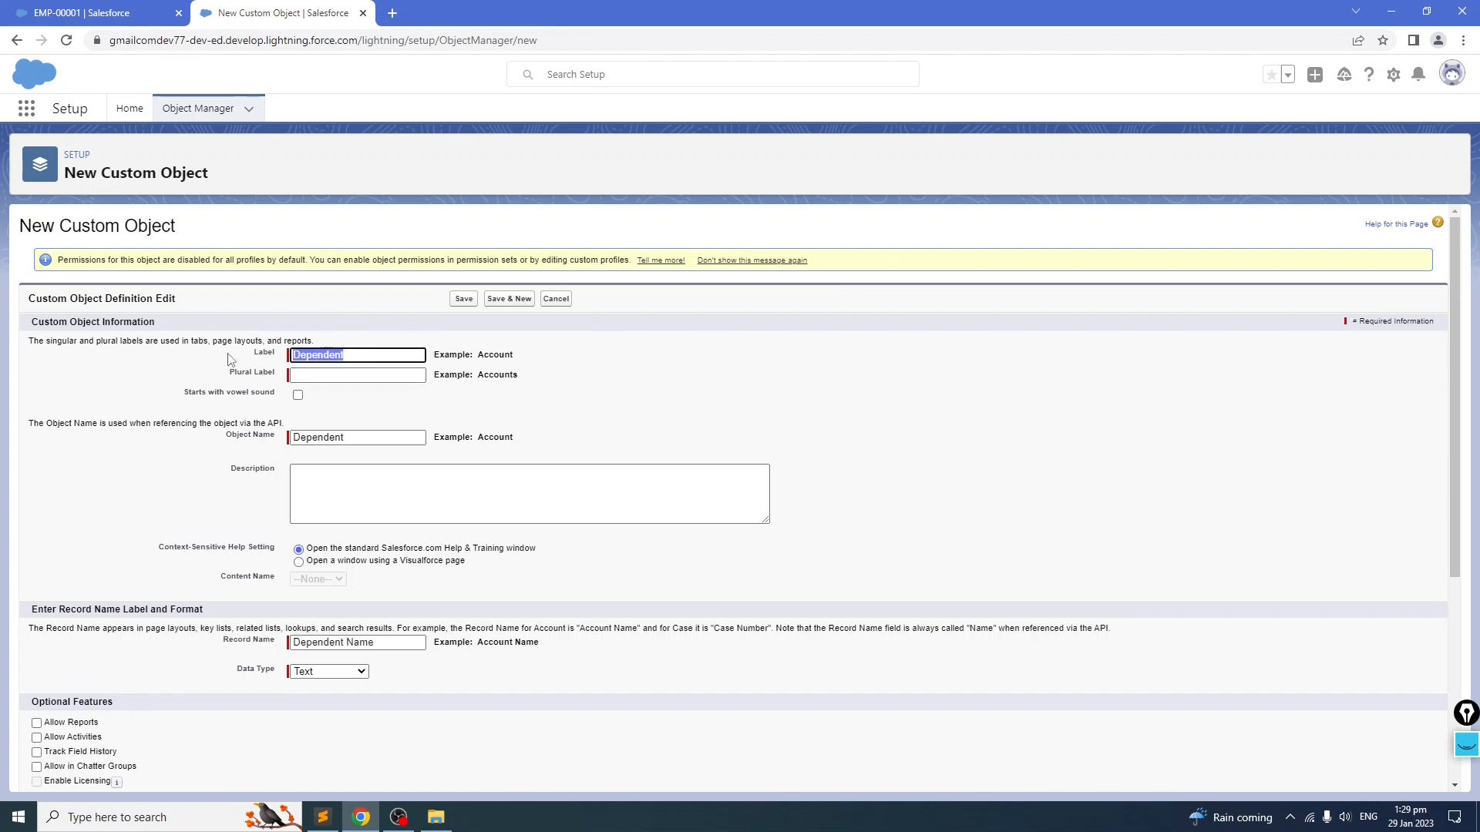
click(360, 377)
key(ctrl+v)
text(s)
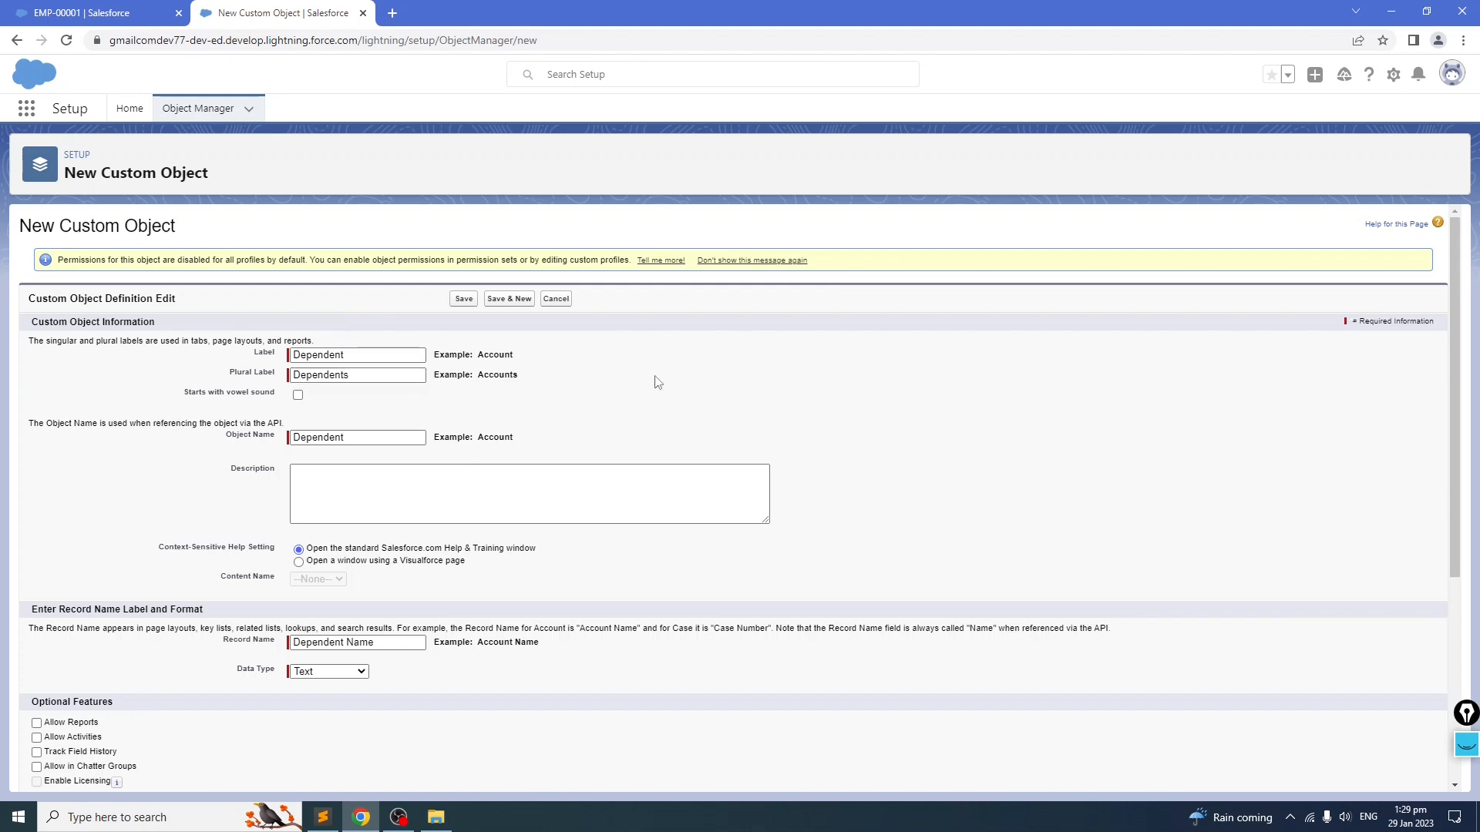
Step: Enable launching the New Custom Tab Wizard after saving, and save the Dependent object
scroll(539, 447, down, 3)
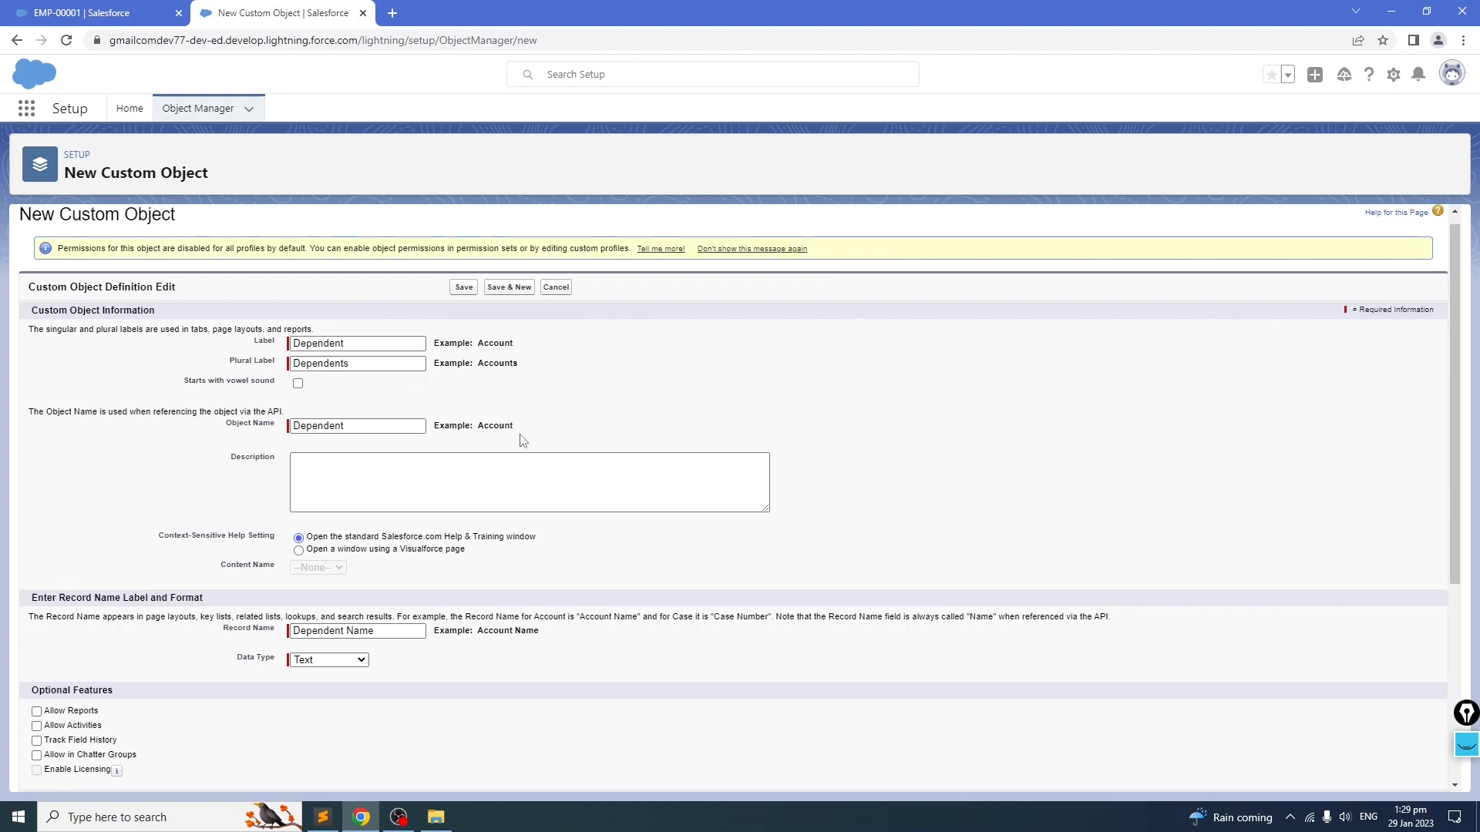
scroll(508, 505, up, 5)
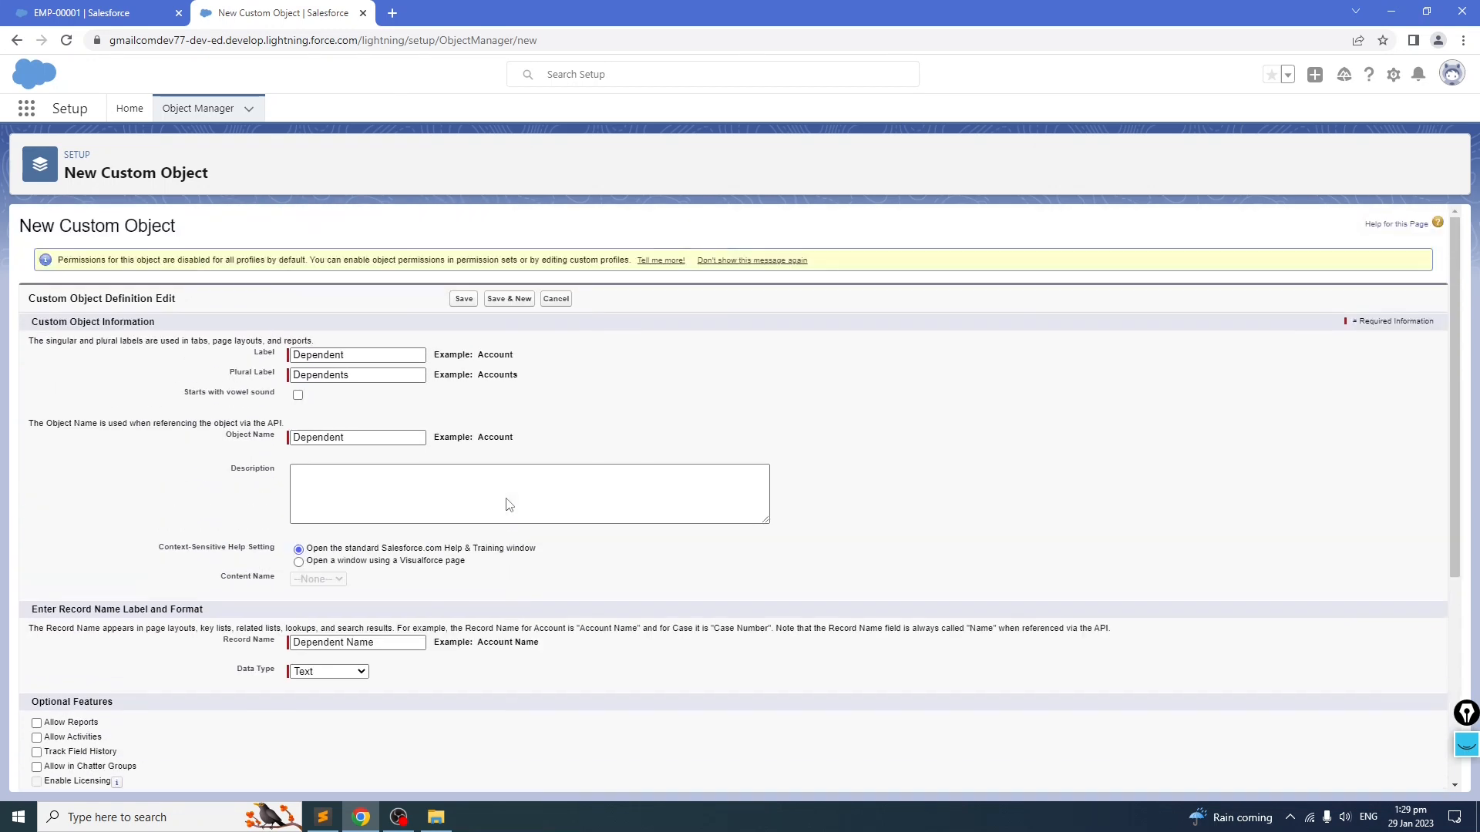
scroll(522, 538, down, 6)
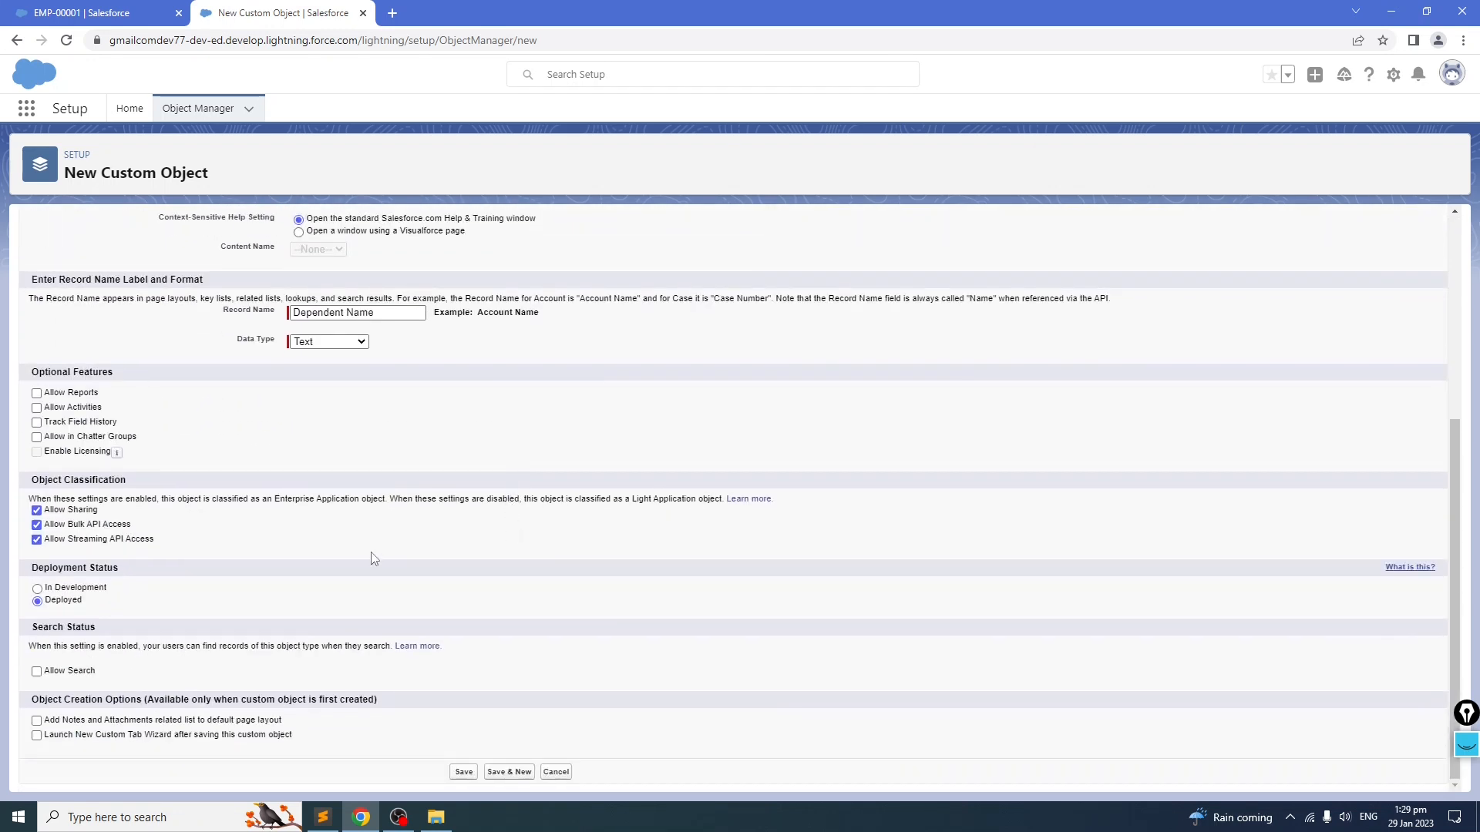
scroll(373, 560, up, 5)
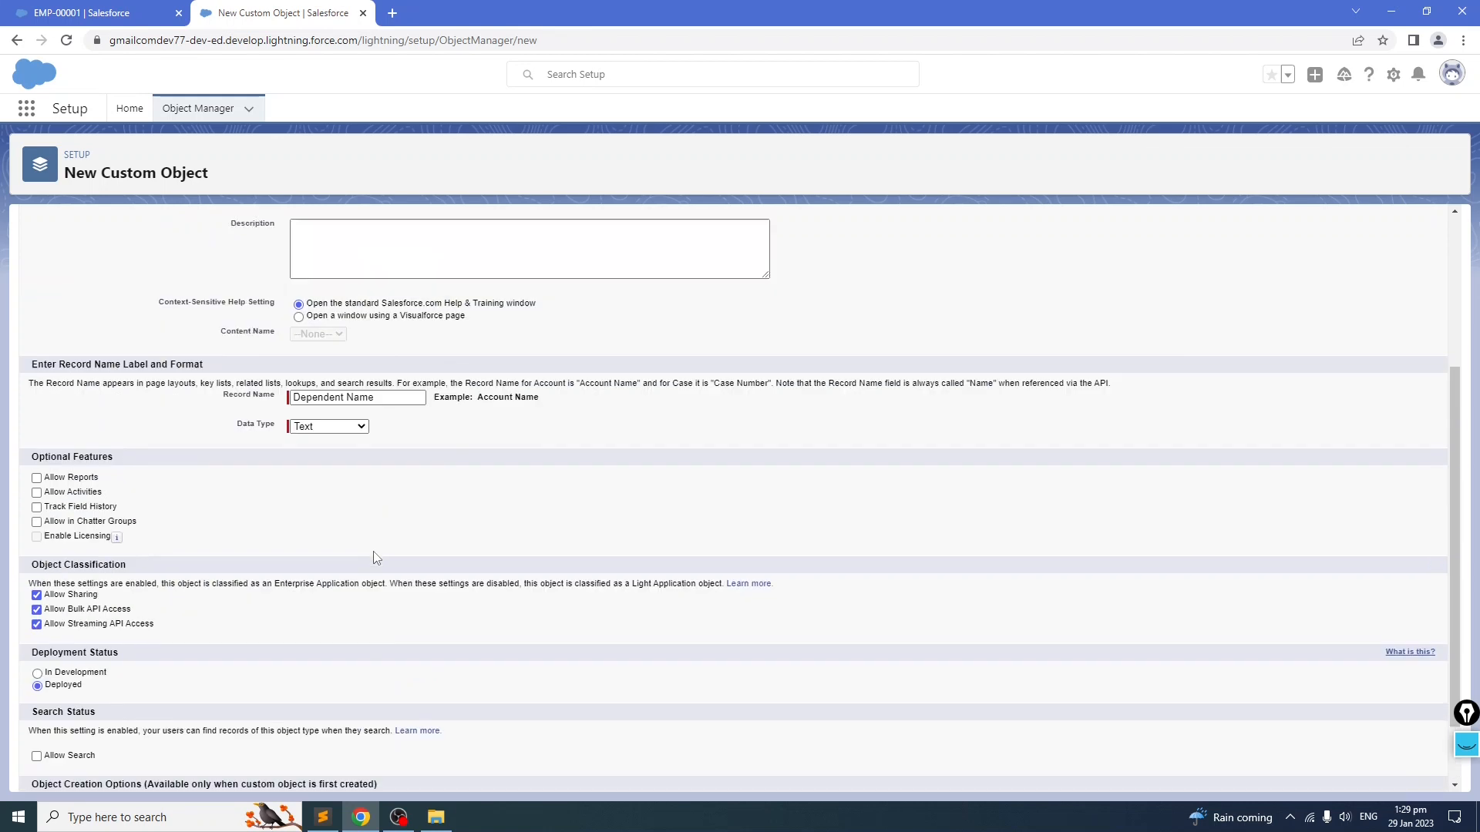
scroll(589, 508, down, 5)
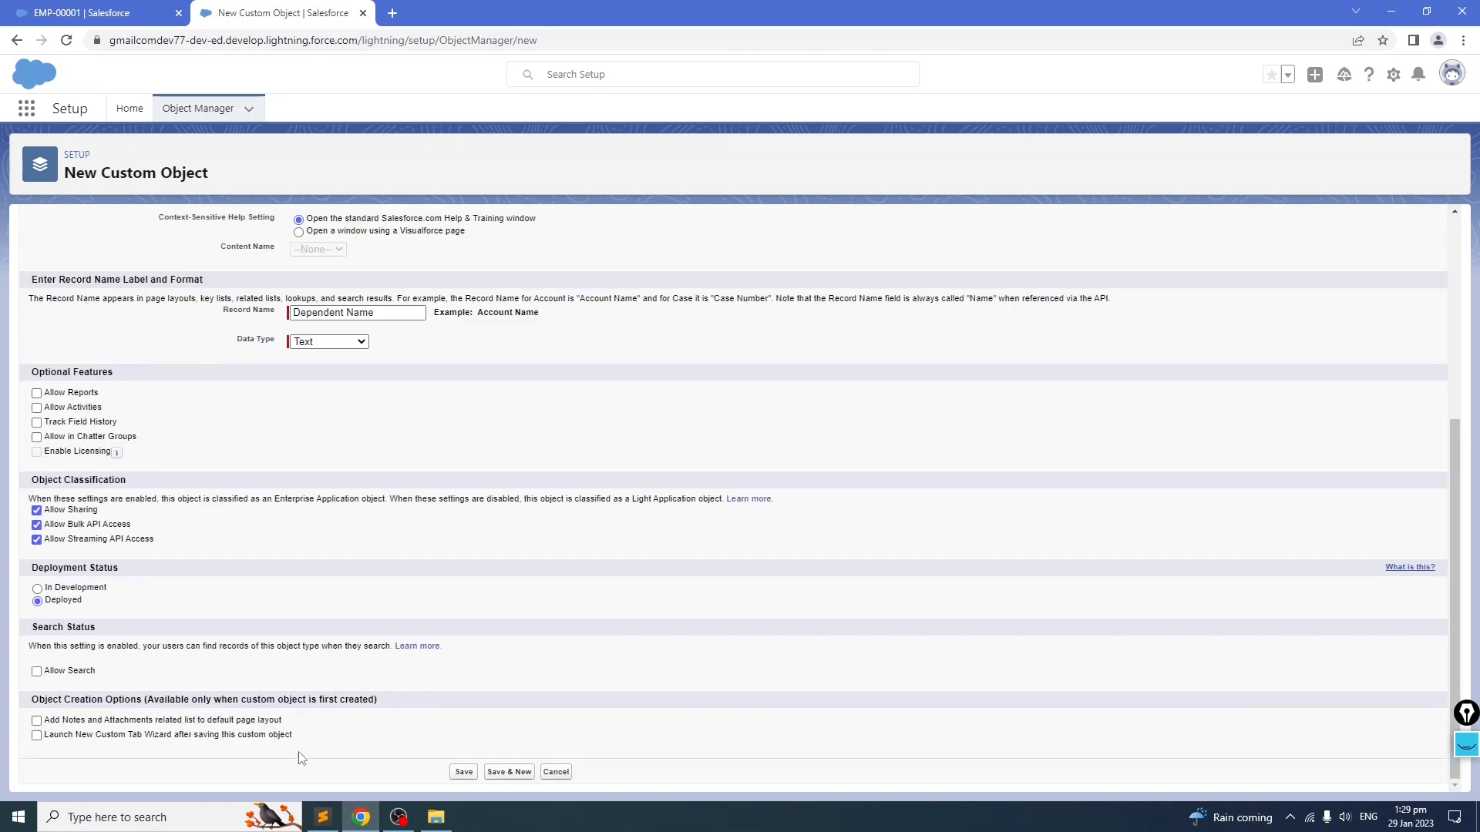
click(37, 736)
click(462, 773)
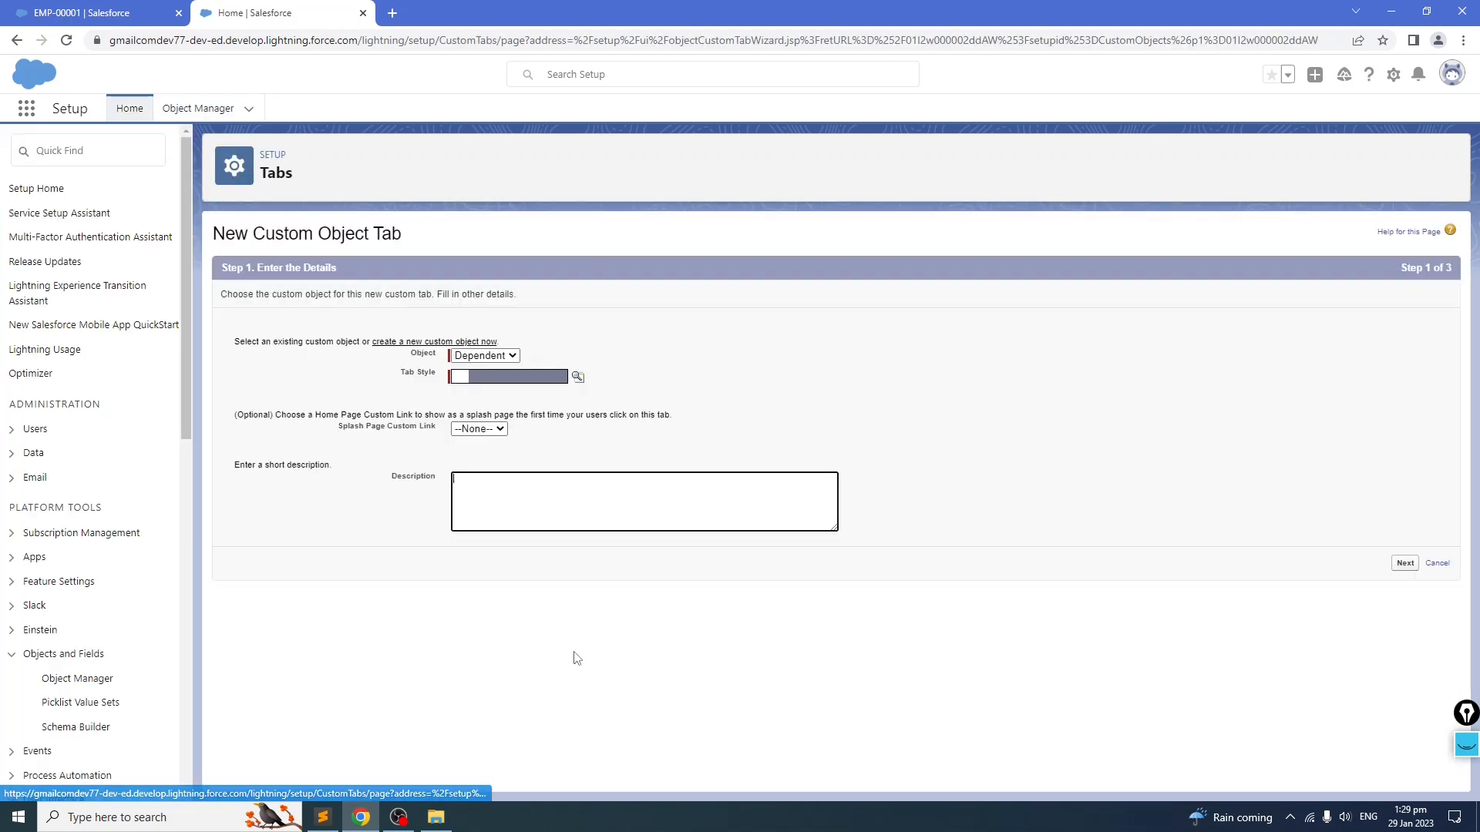
Step: Choose the Heart tab style for the new Dependent tab
click(527, 380)
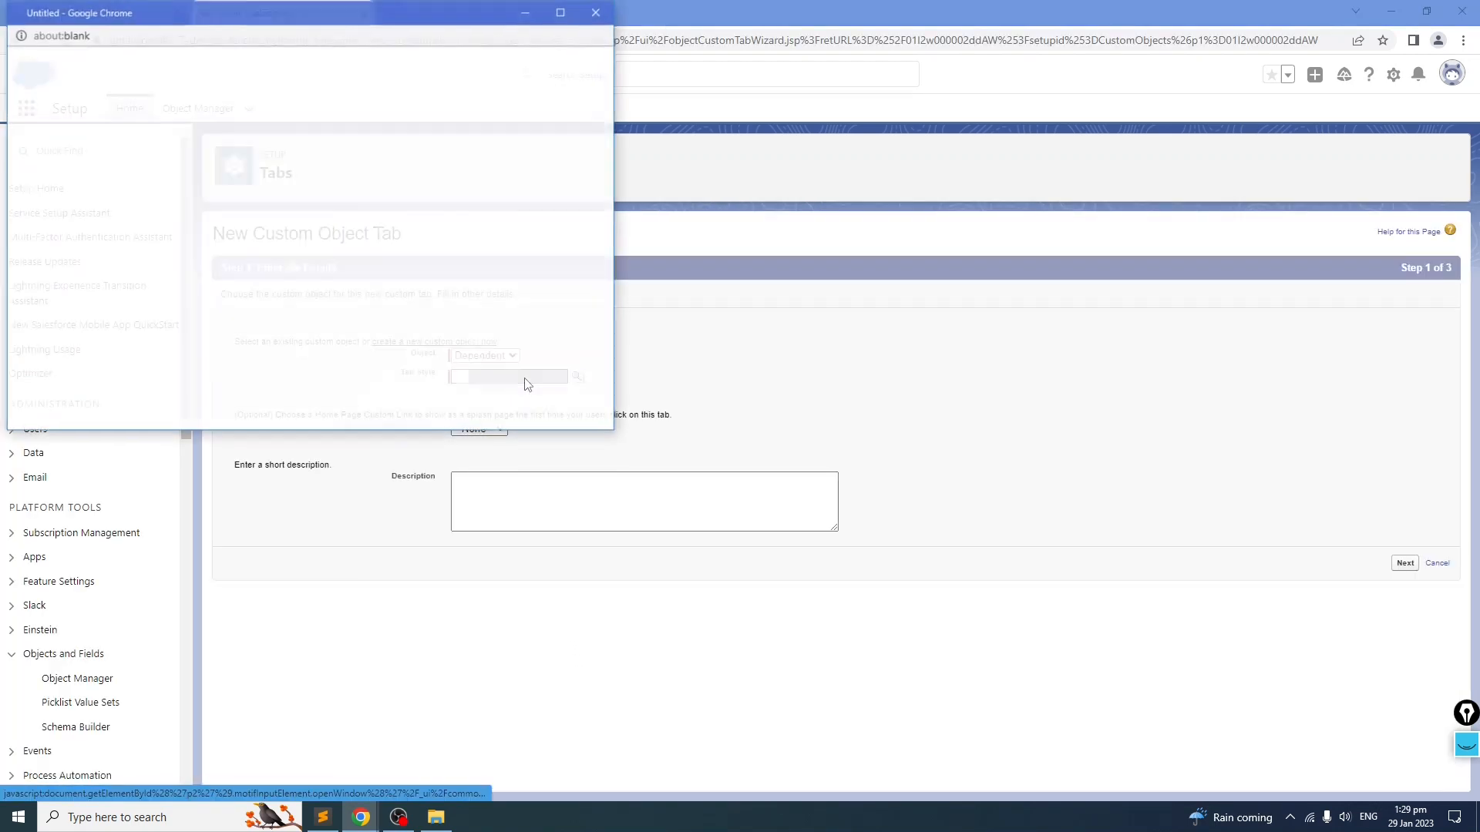
drag(383, 16, 730, 142)
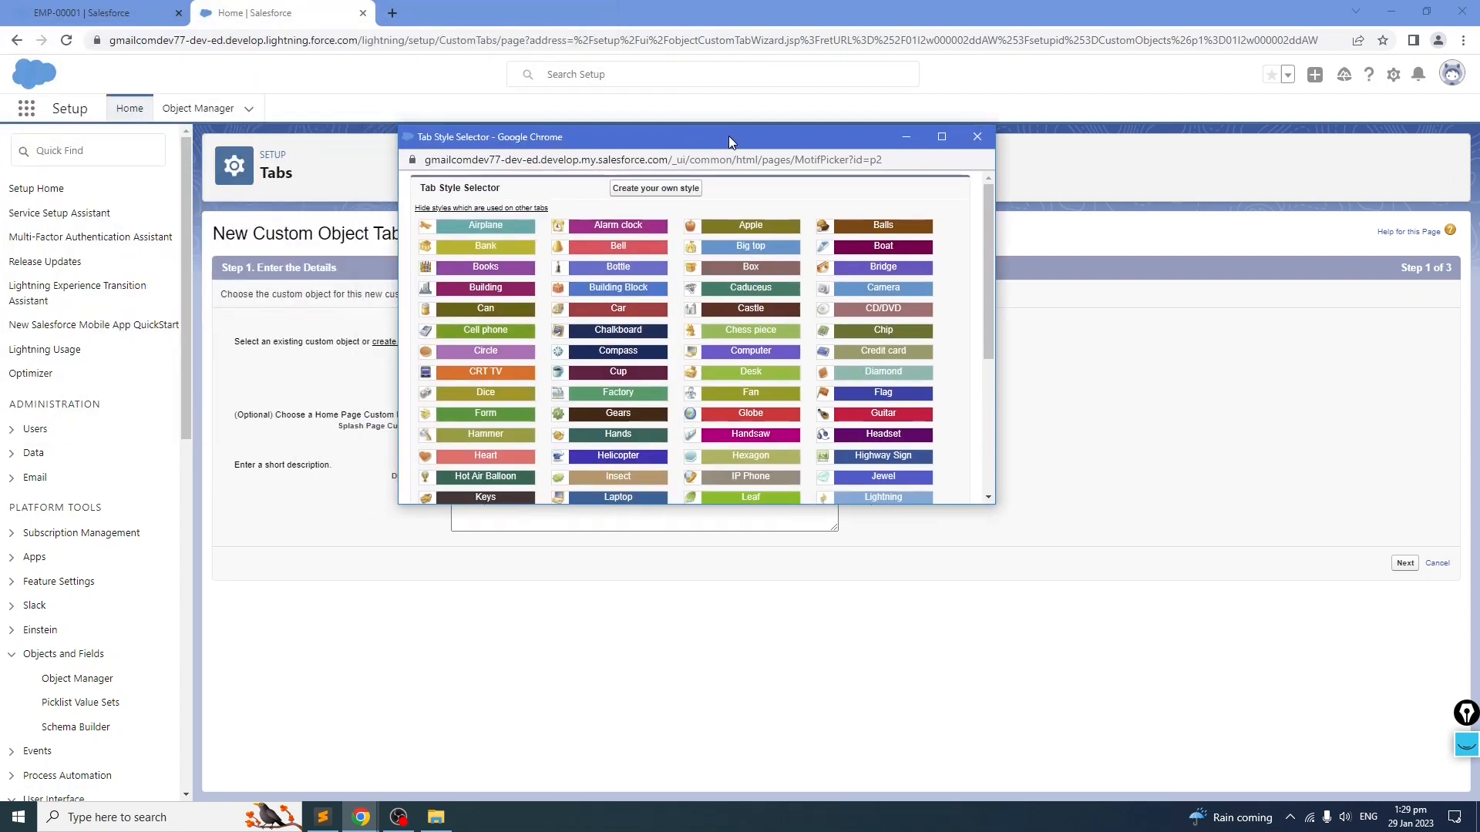
scroll(711, 373, down, 2)
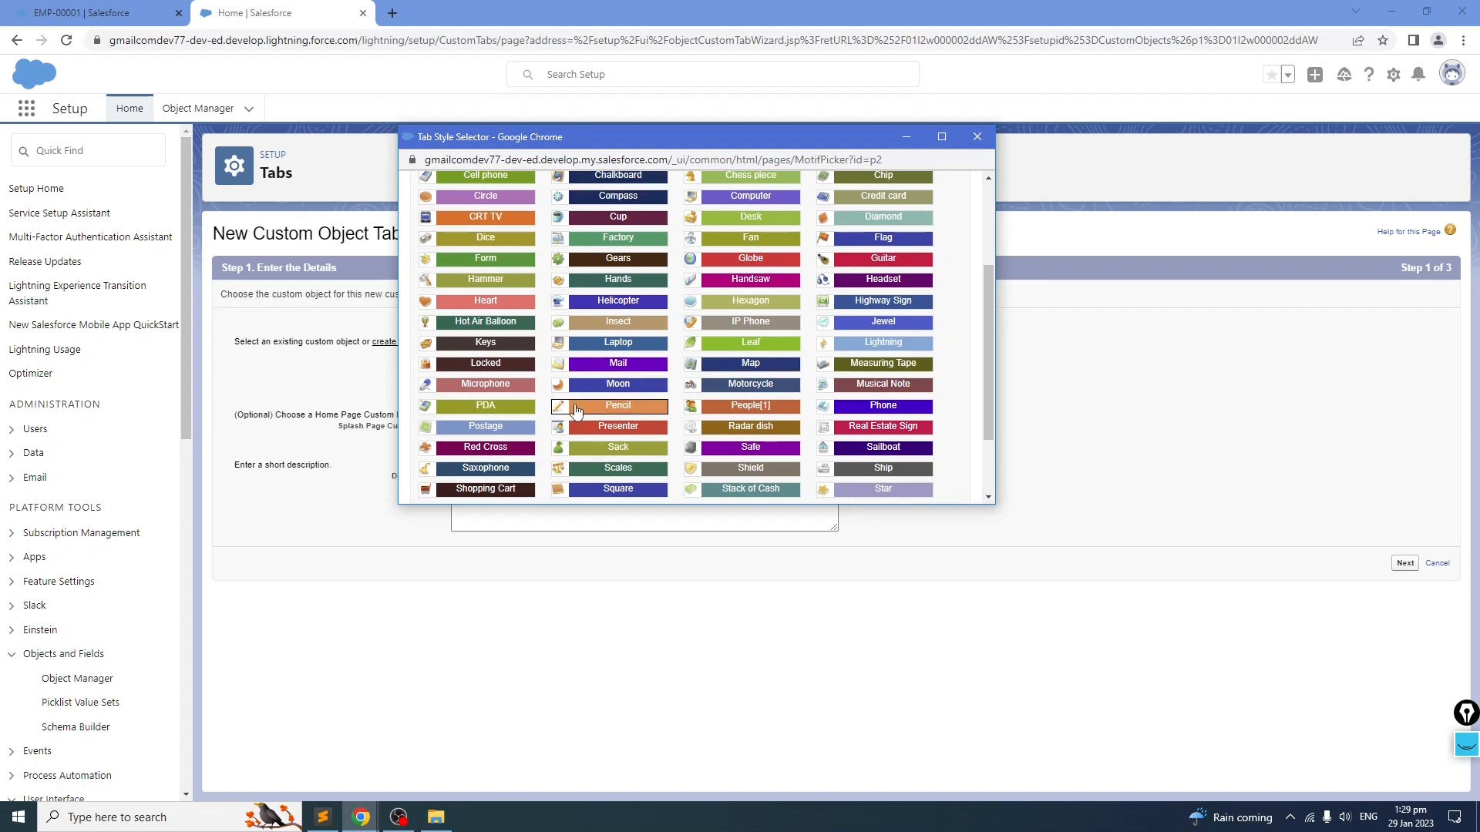
scroll(752, 386, down, 2)
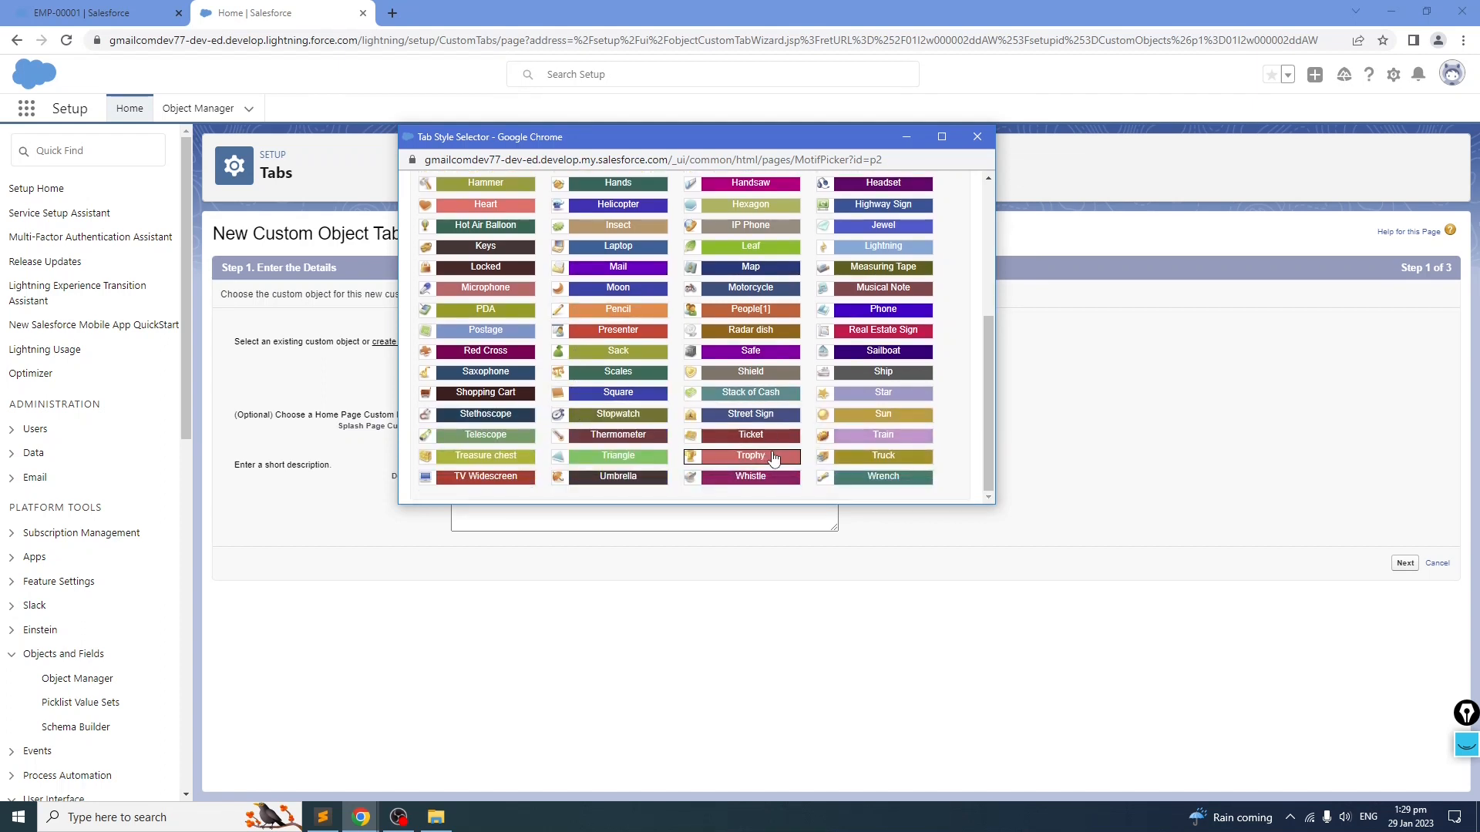
scroll(774, 458, up, 3)
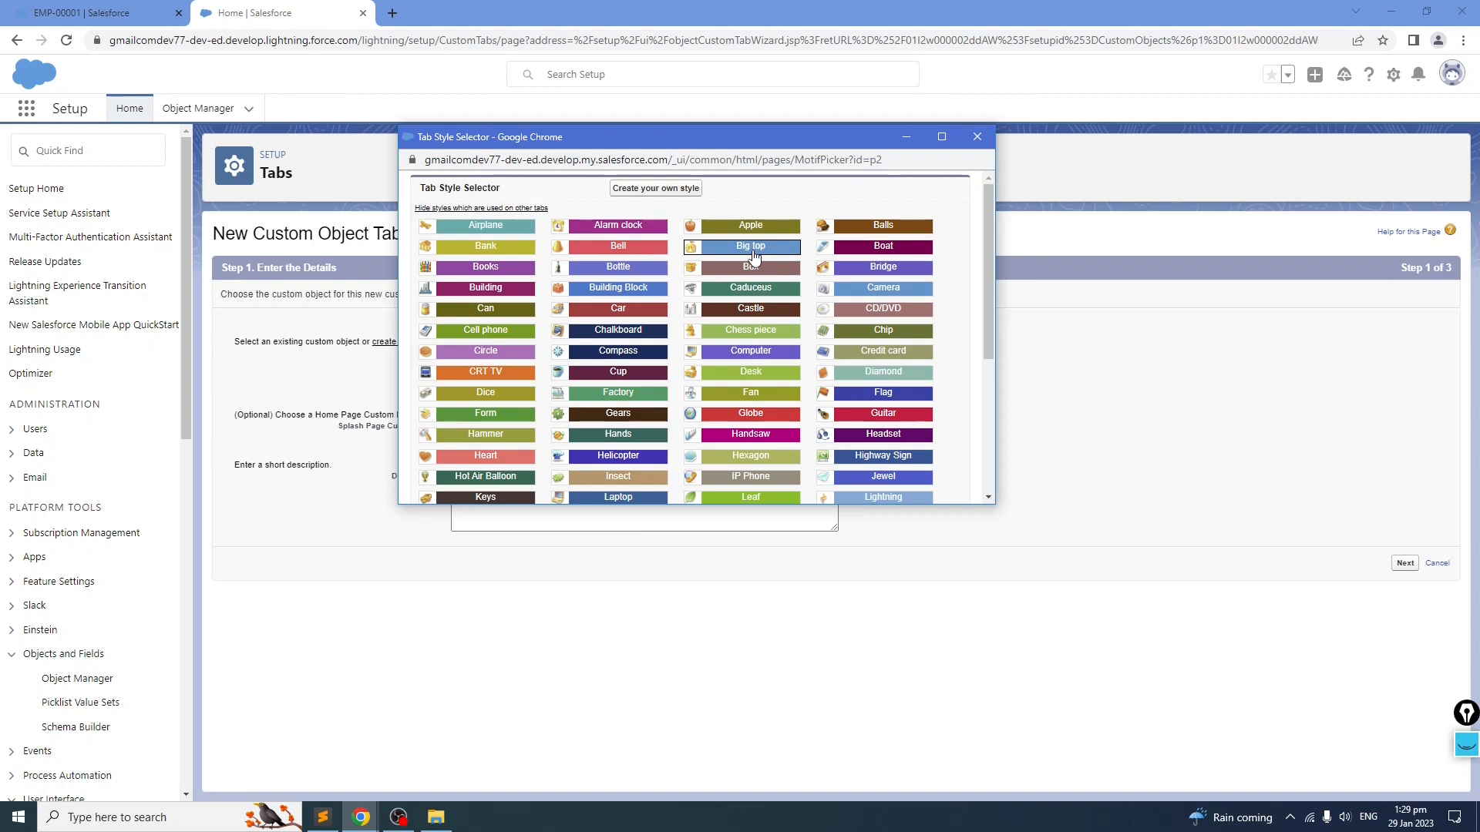
scroll(462, 382, down, 2)
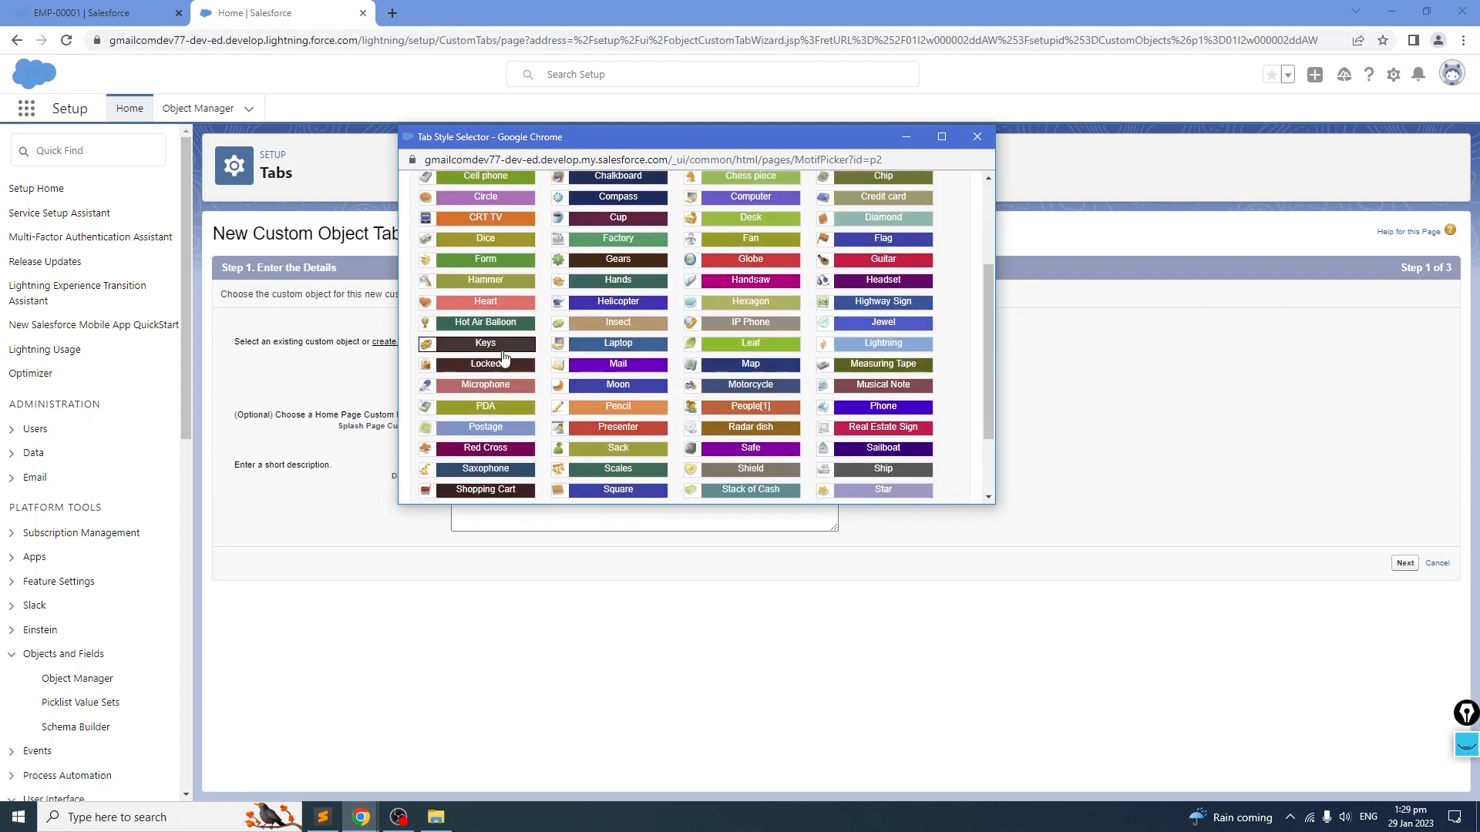
click(487, 302)
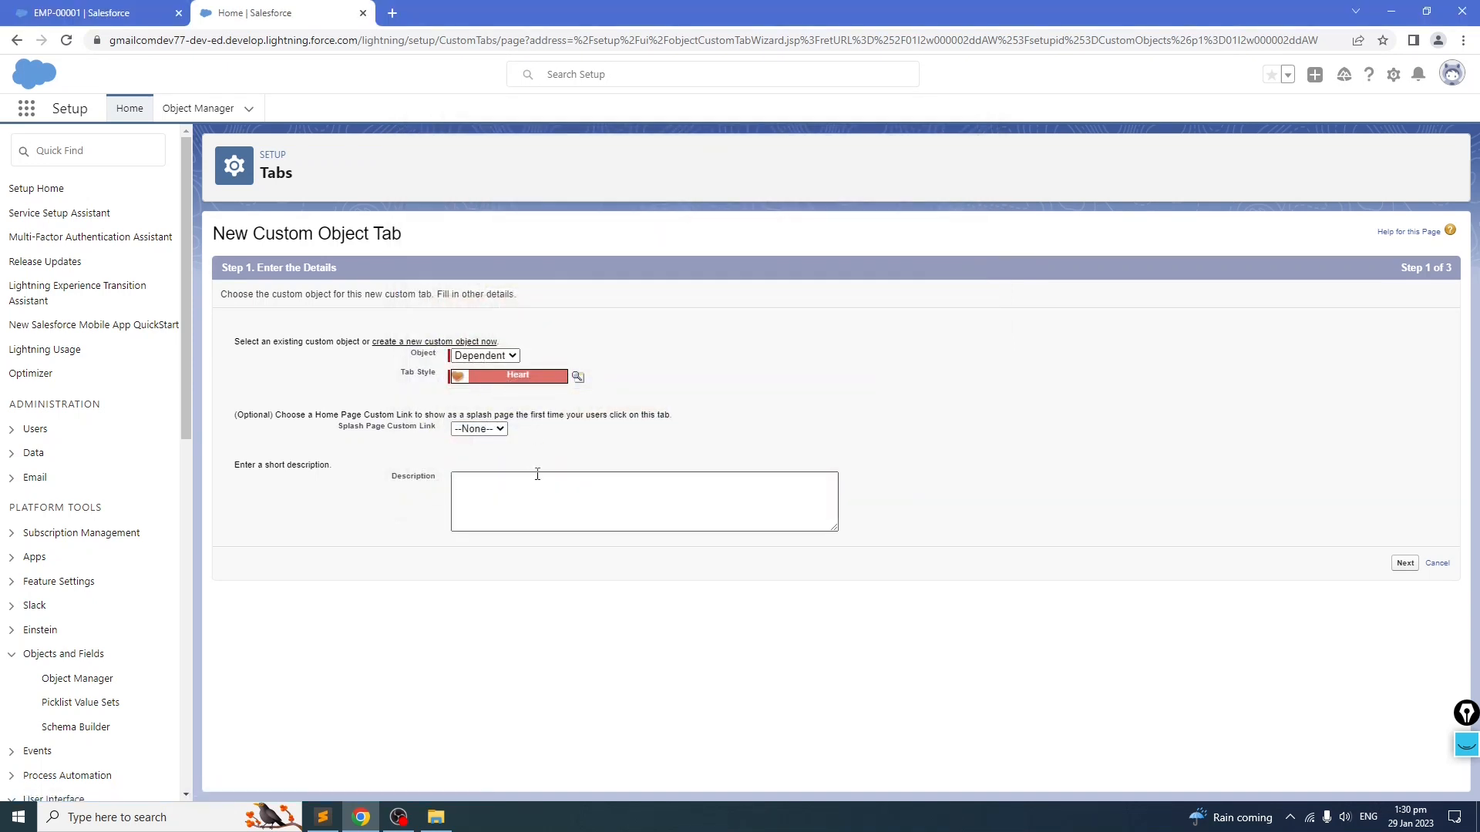
Step: Advance through the tab wizard, keeping default visibility for all profiles and including the tab in all custom apps
click(1405, 563)
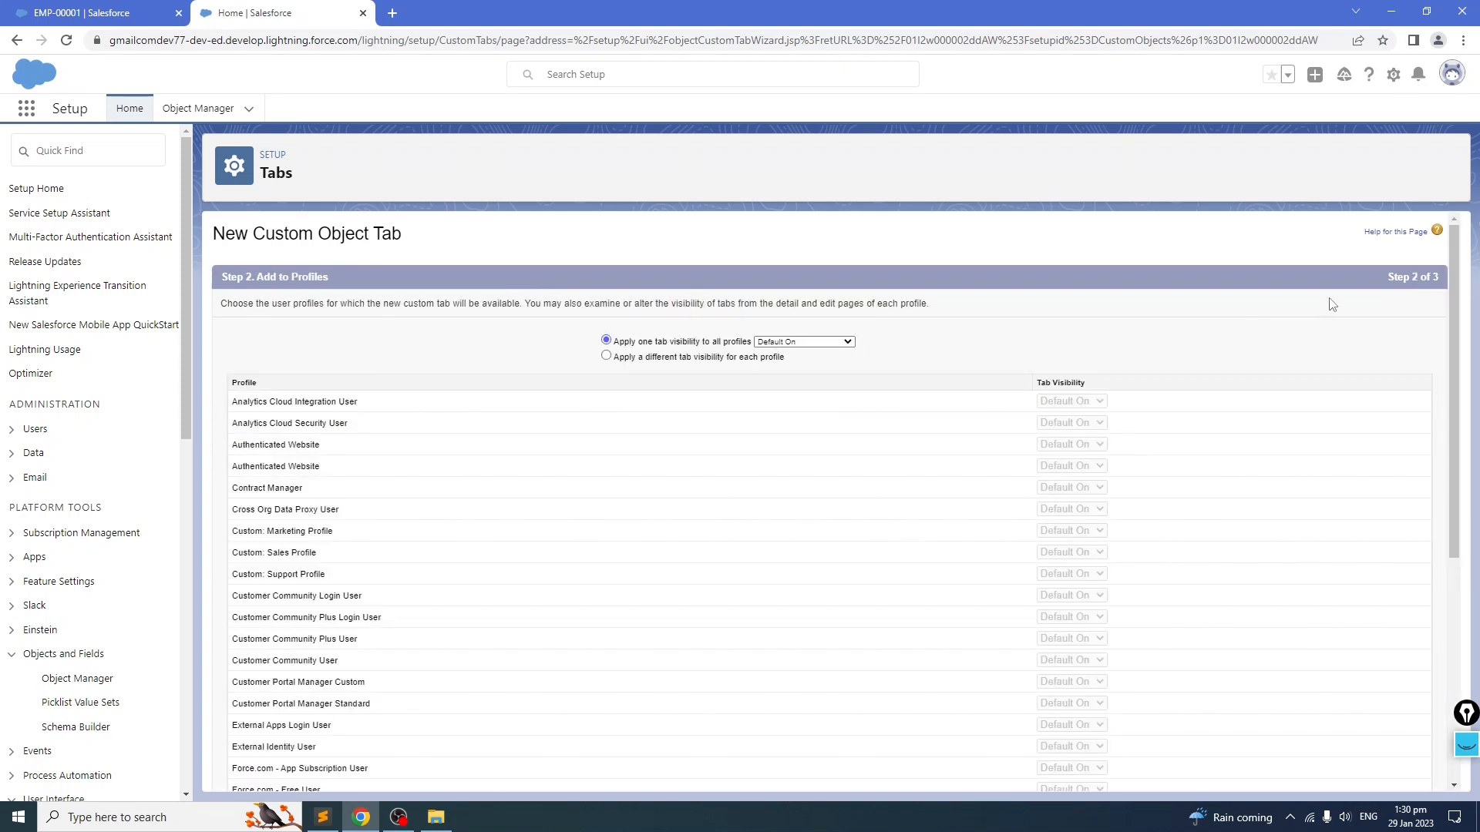
scroll(1059, 331, down, 5)
scroll(1058, 334, up, 5)
scroll(1281, 343, down, 5)
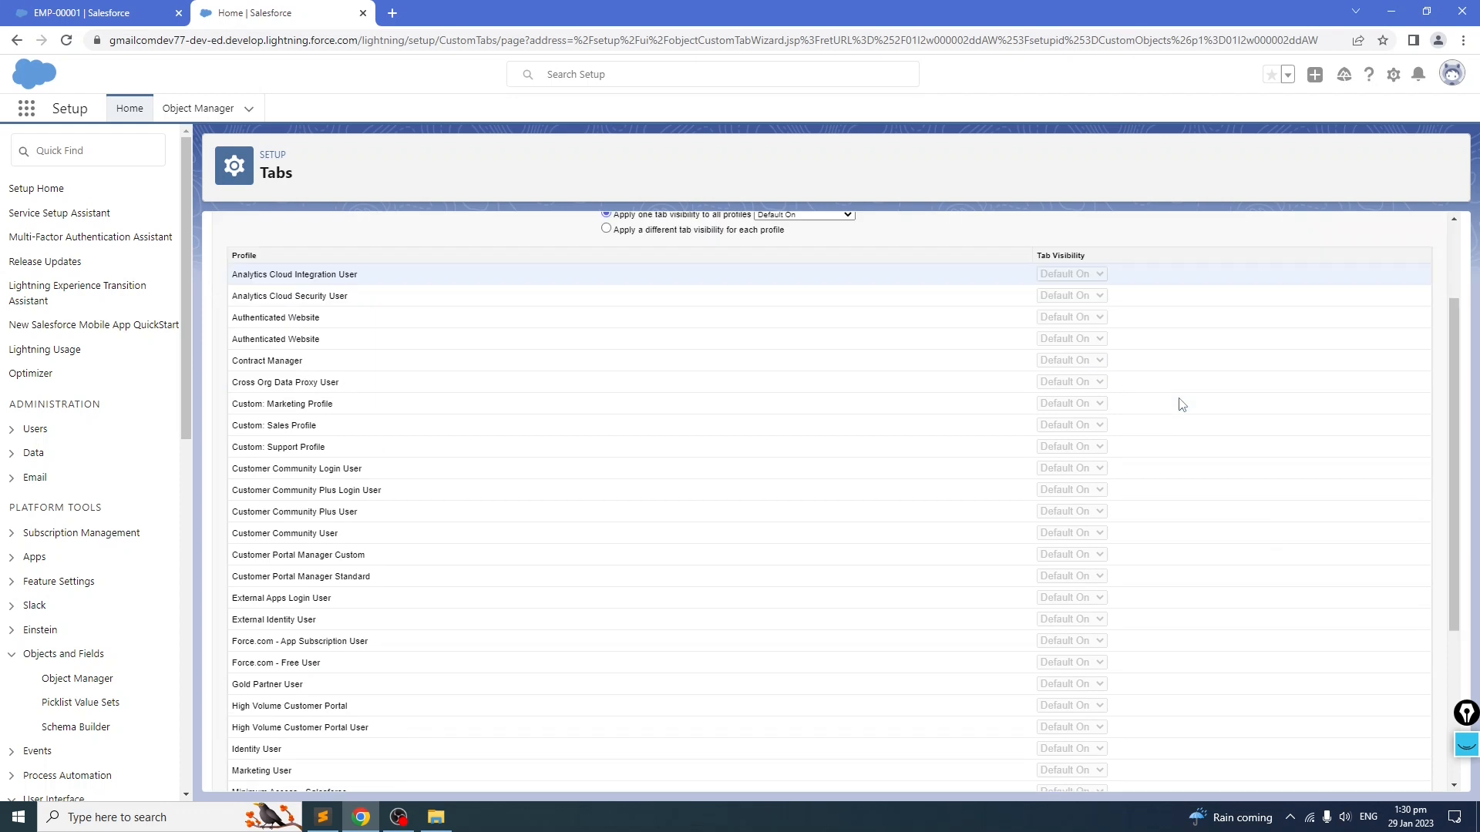
click(1392, 774)
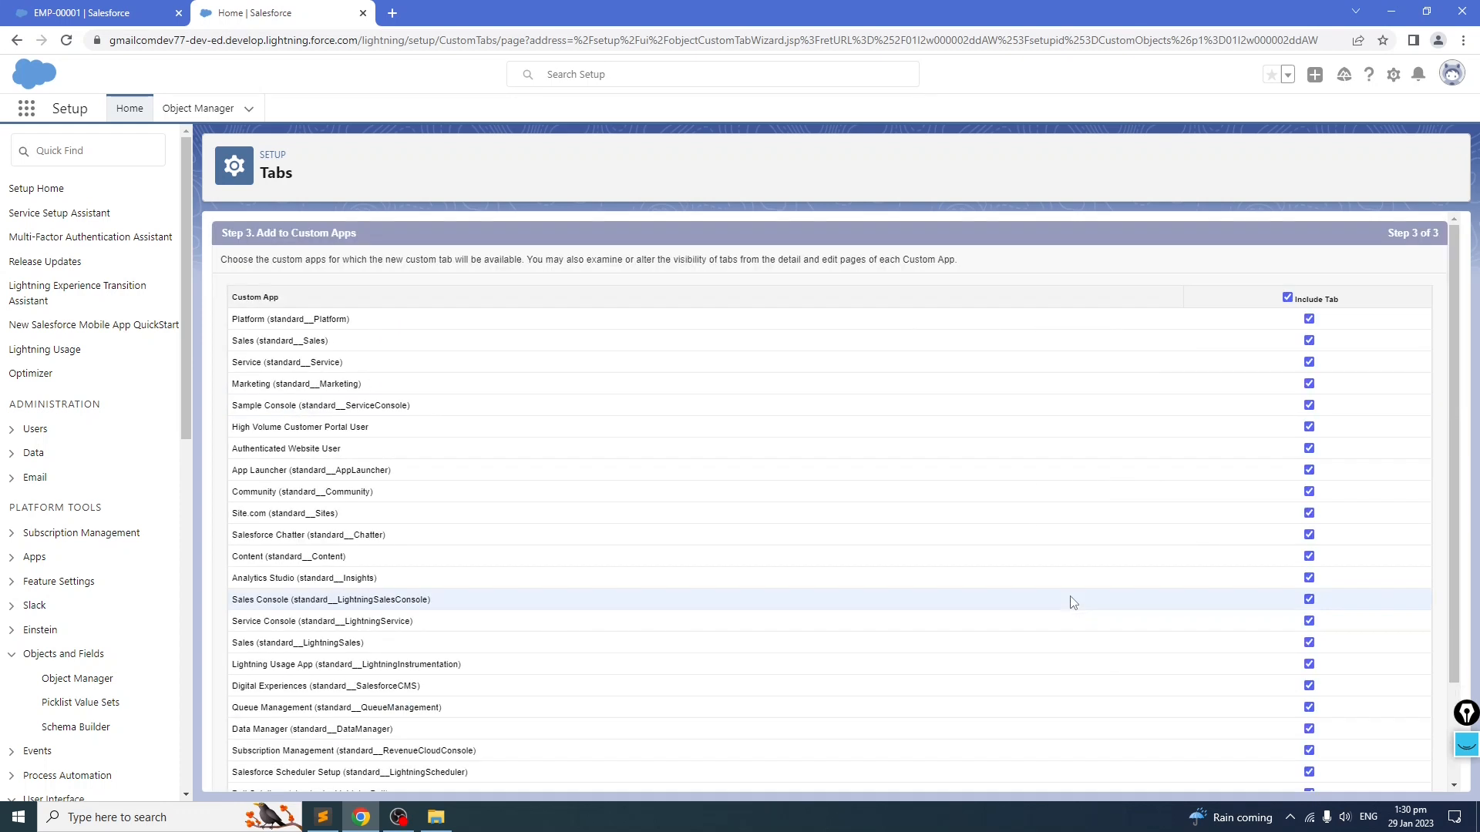
scroll(1072, 602, down, 3)
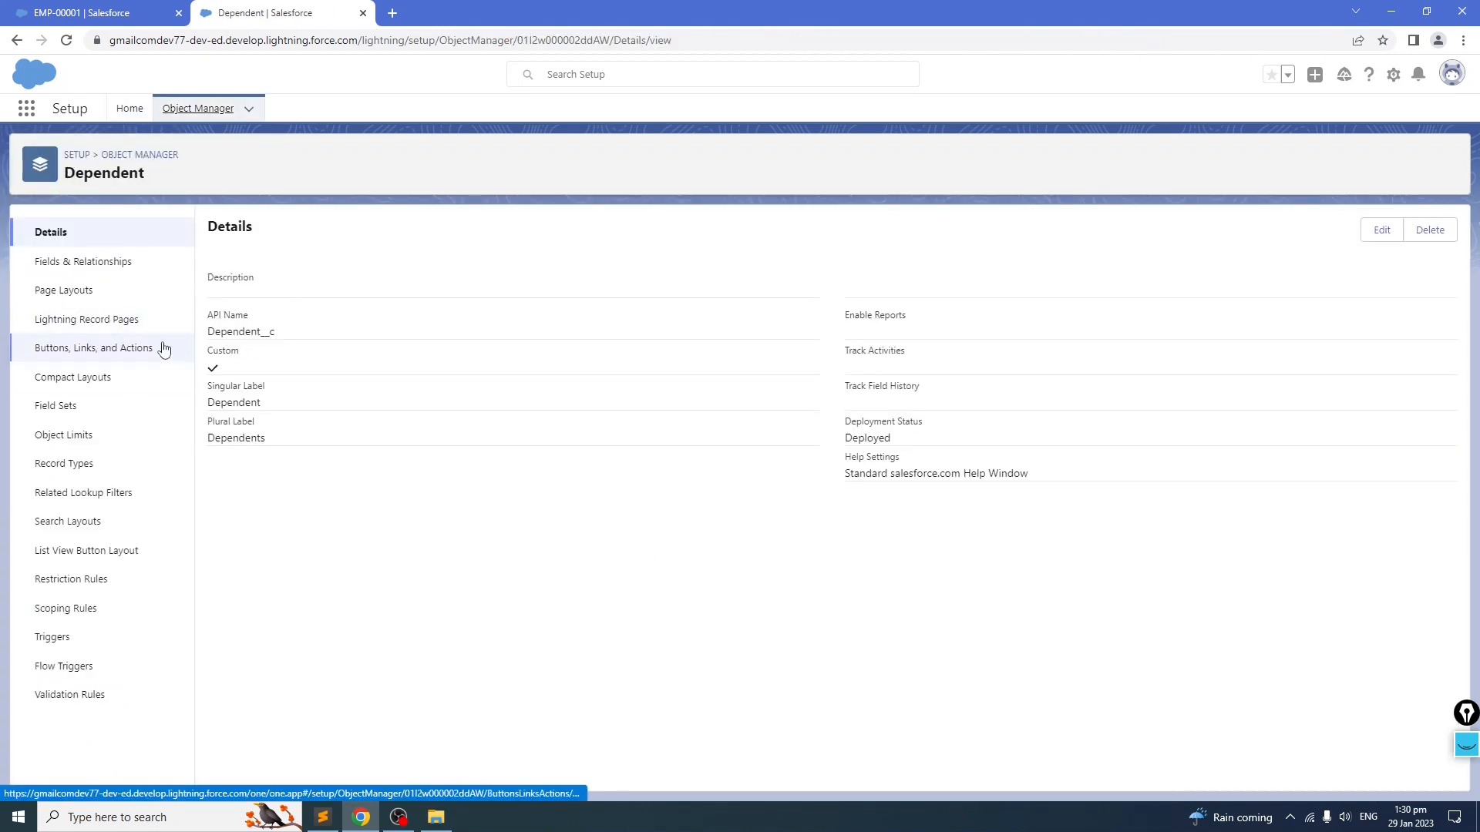
Step: Review the Dependent object's fields and relationships, then return to Setup Home
click(44, 265)
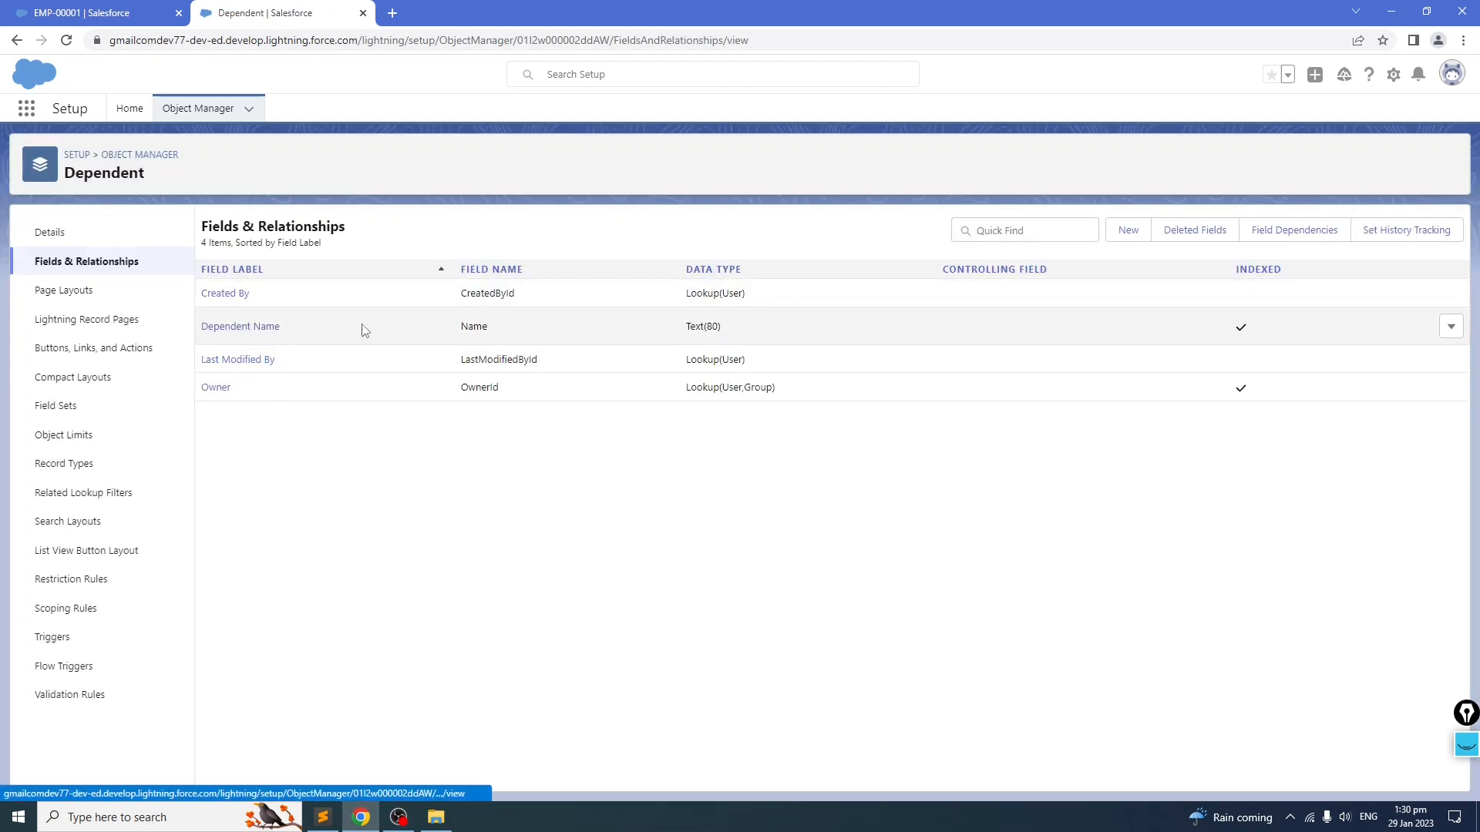
click(27, 110)
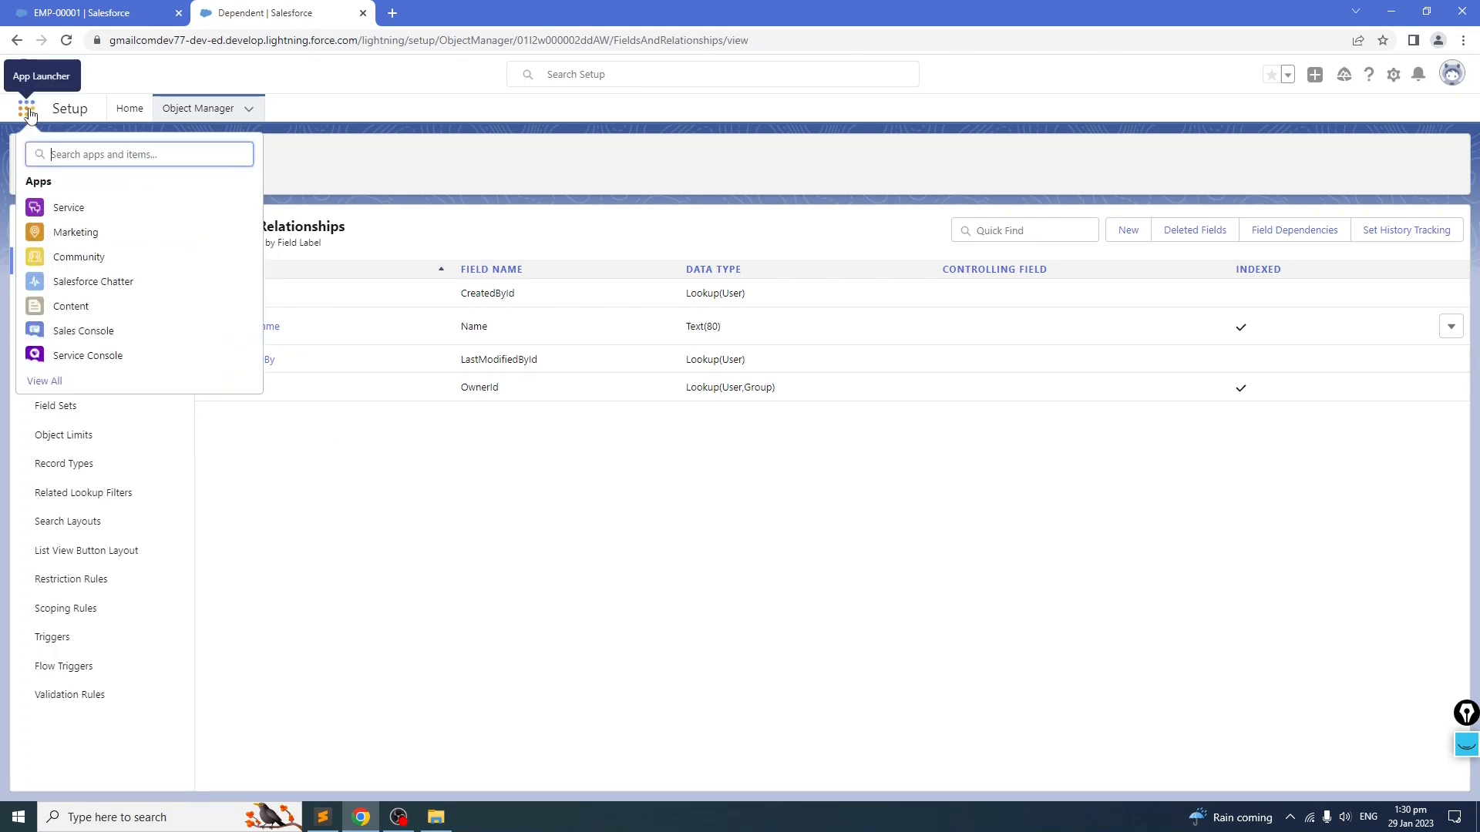
click(130, 108)
Step: Find App Manager through the Setup Quick Find search for app, open it and scroll through the list of apps
click(83, 152)
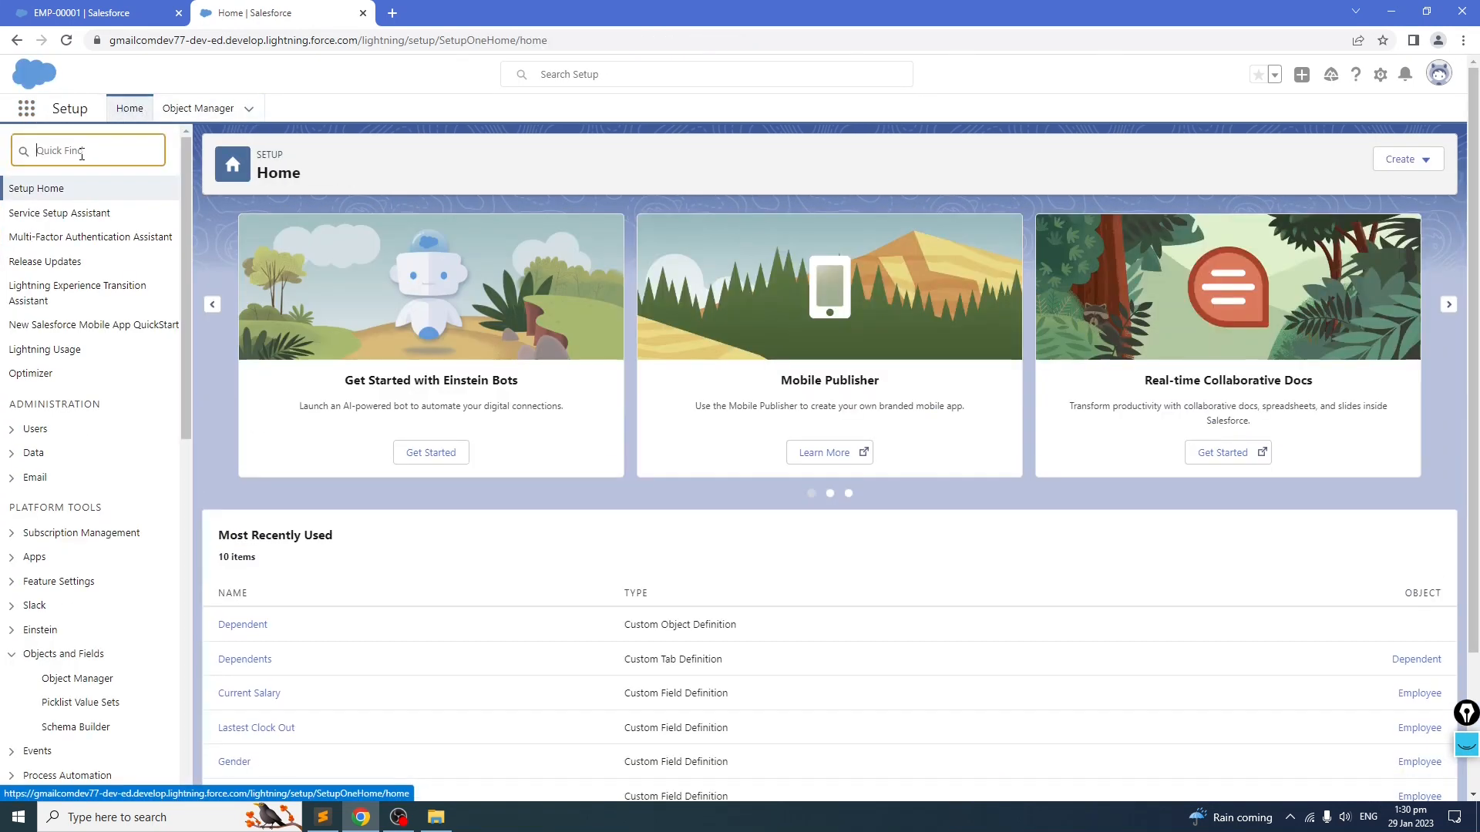
text(app)
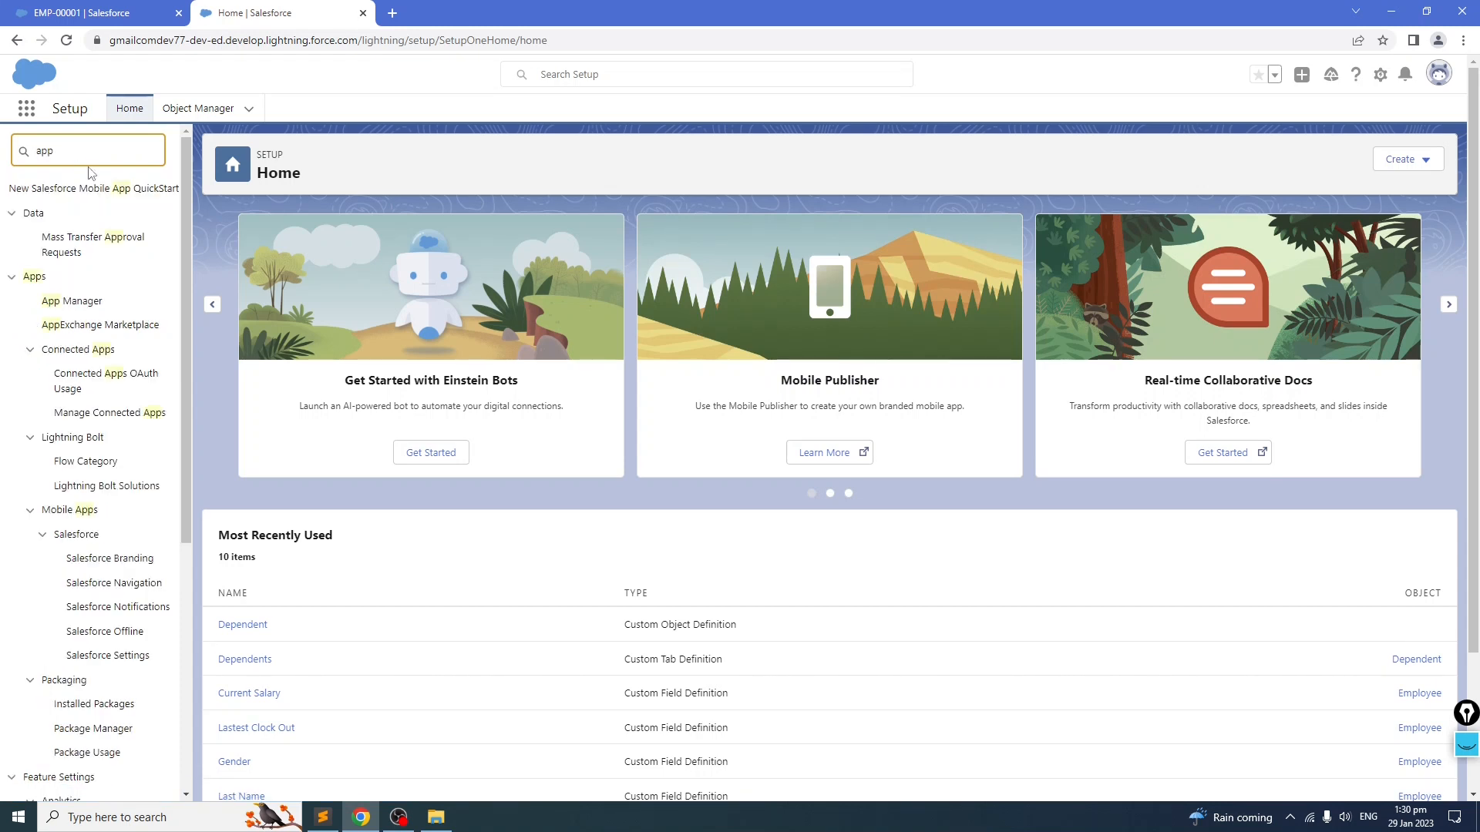
click(69, 302)
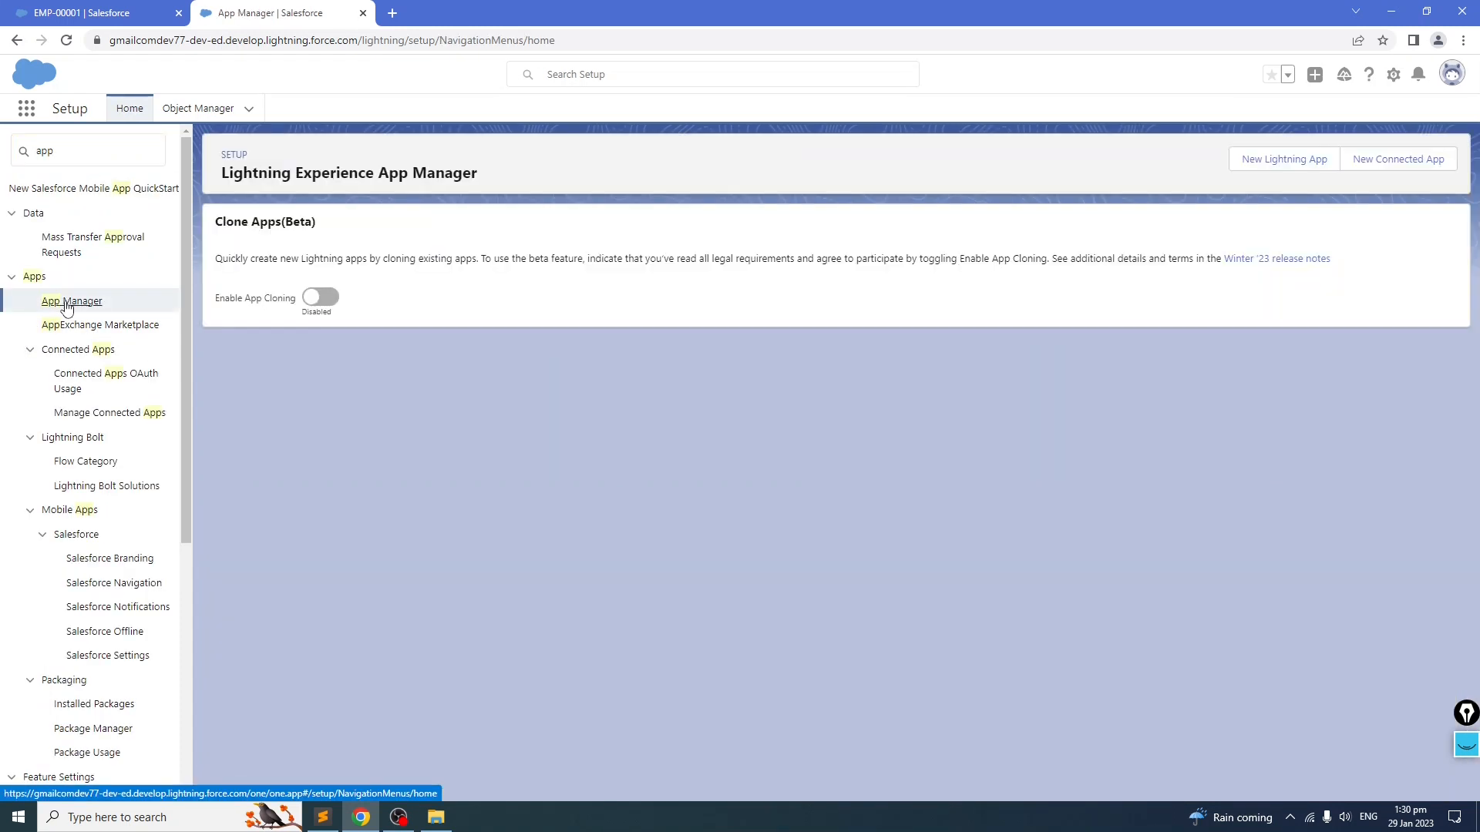
scroll(377, 488, down, 1)
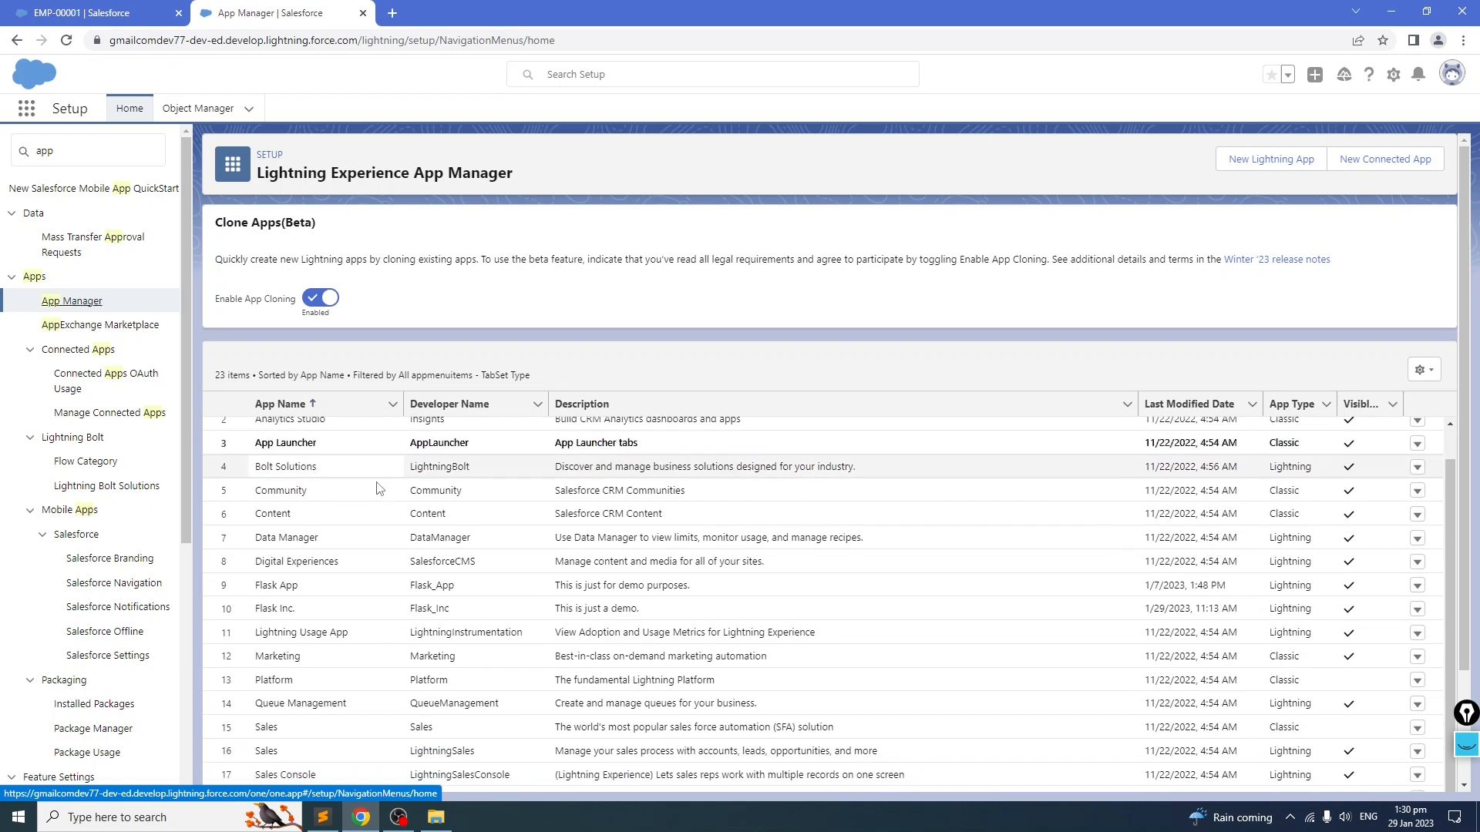
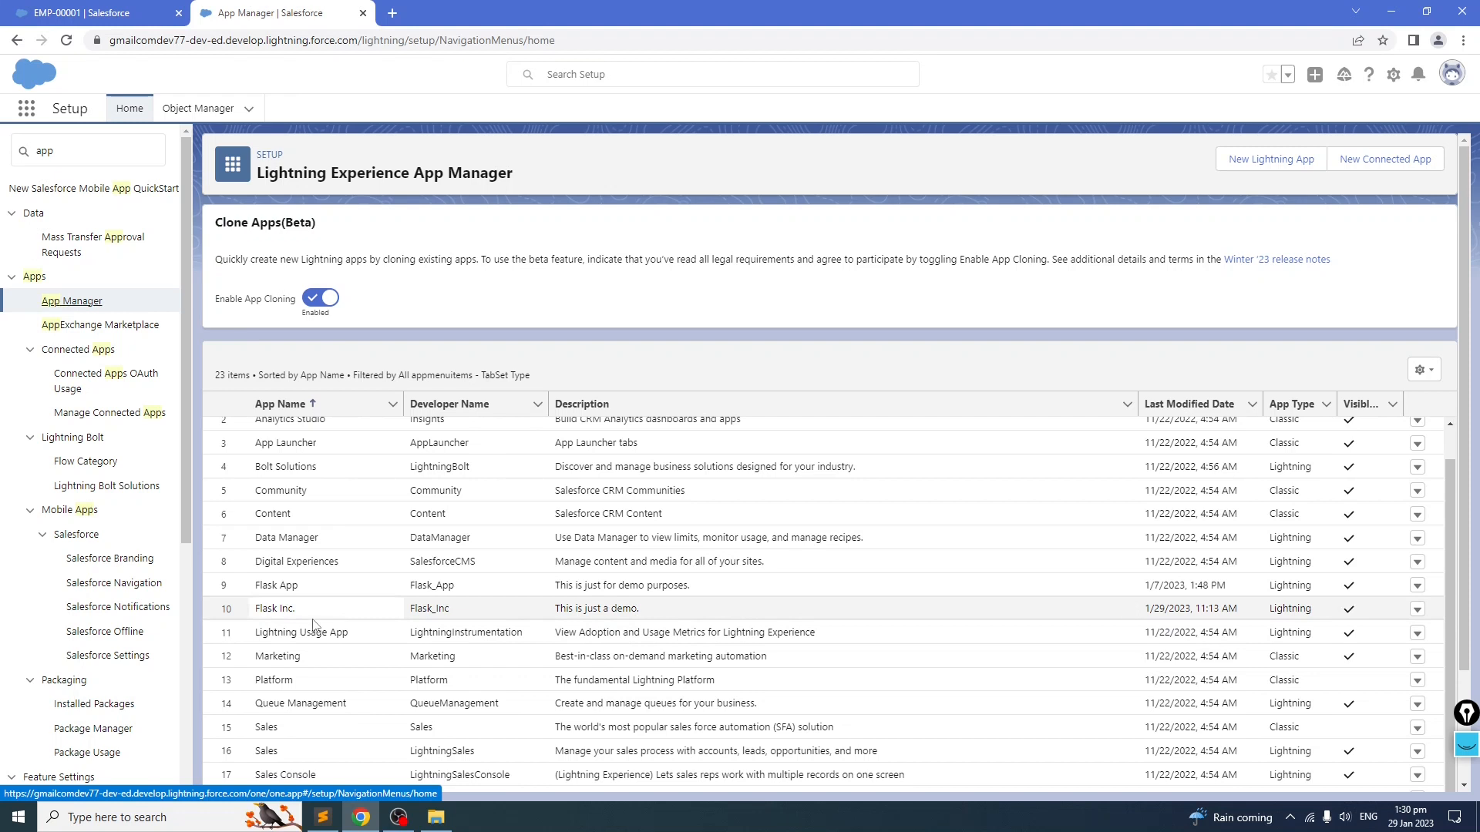
Step: Open the Flask Inc. app in App Builder, review its App Options and Navigation Items, then return to App Manager
click(1418, 610)
click(1366, 639)
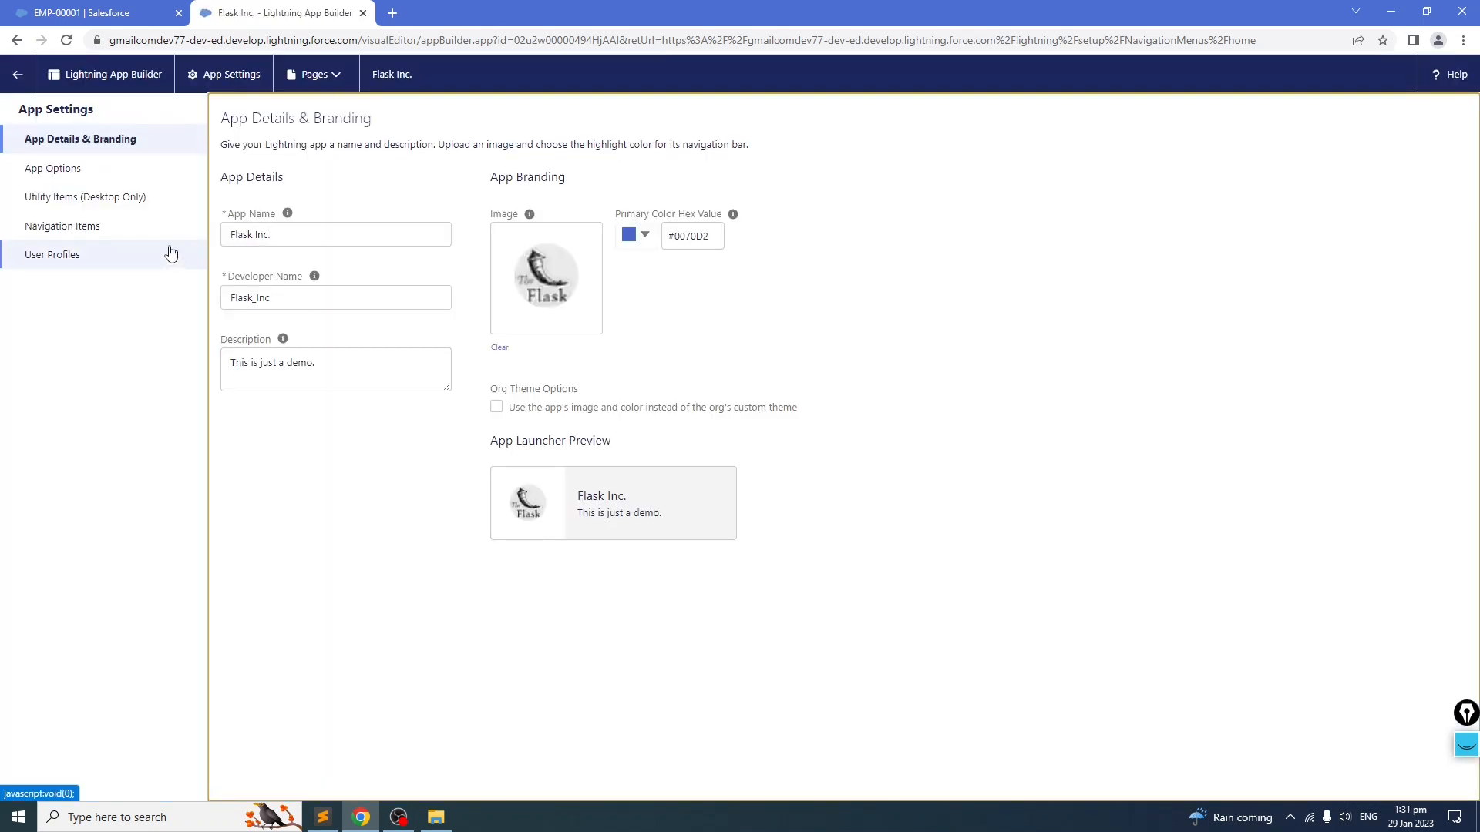
click(37, 168)
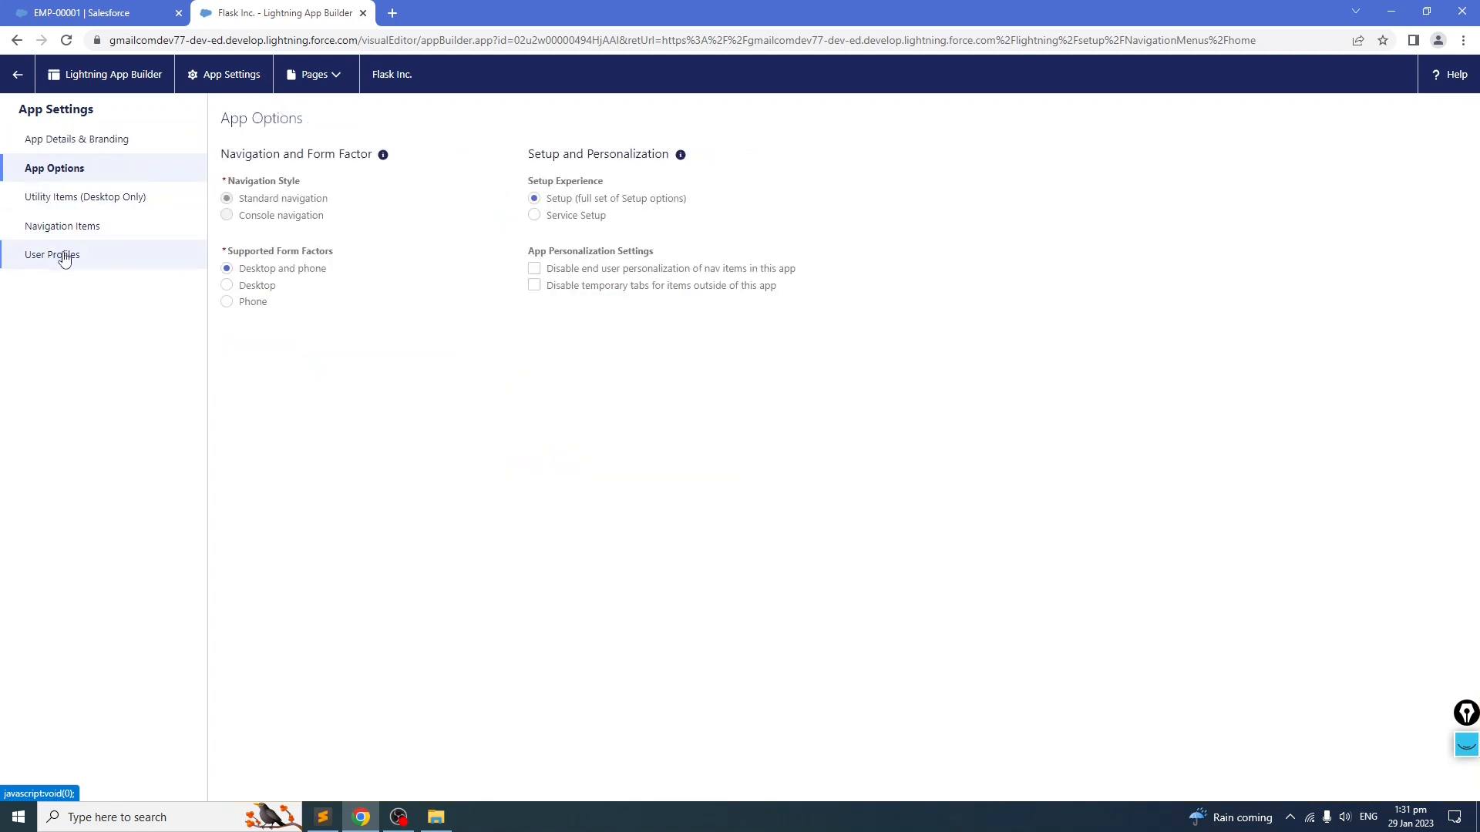
click(63, 230)
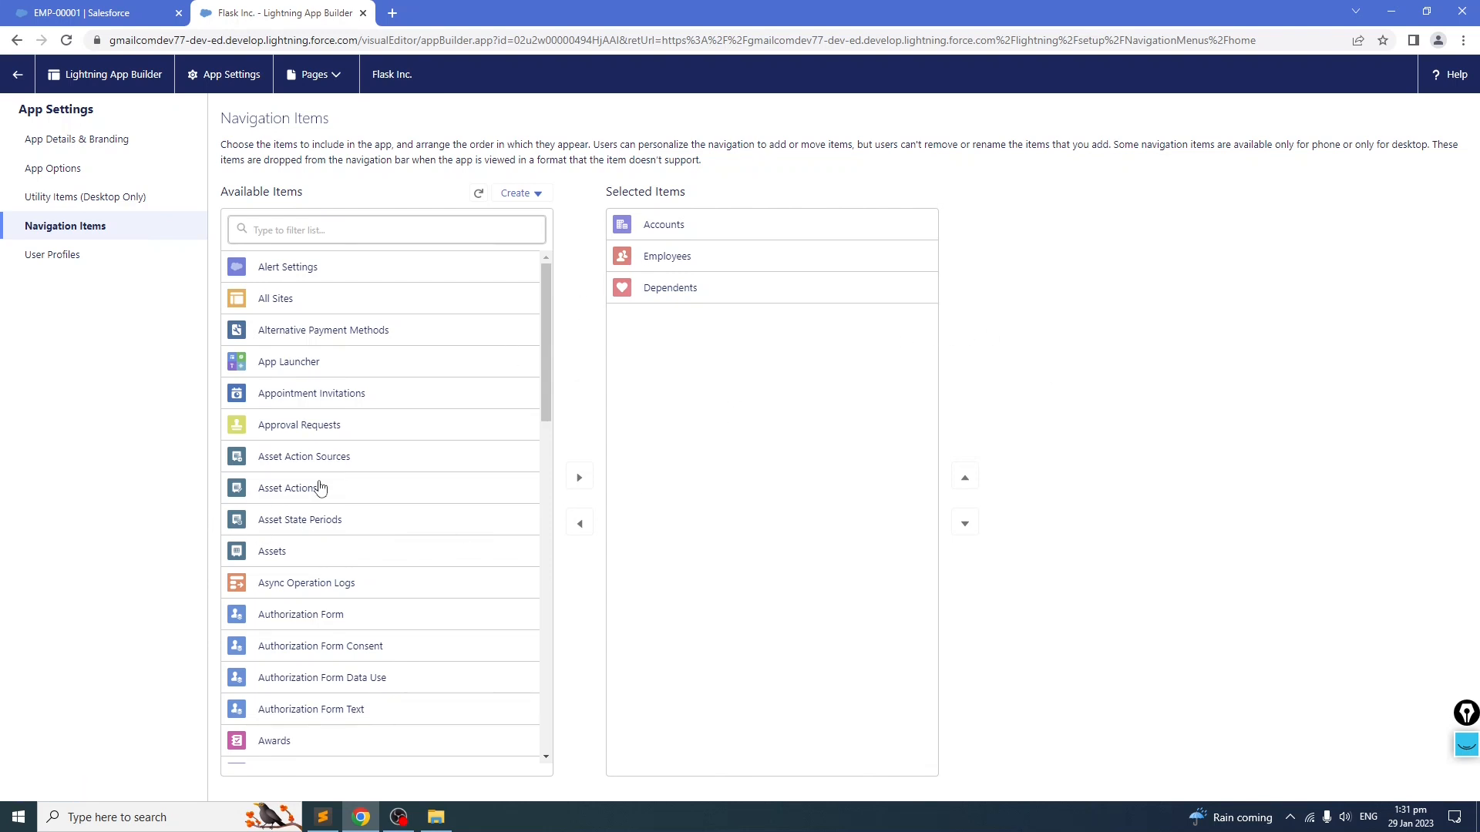
scroll(317, 487, down, 4)
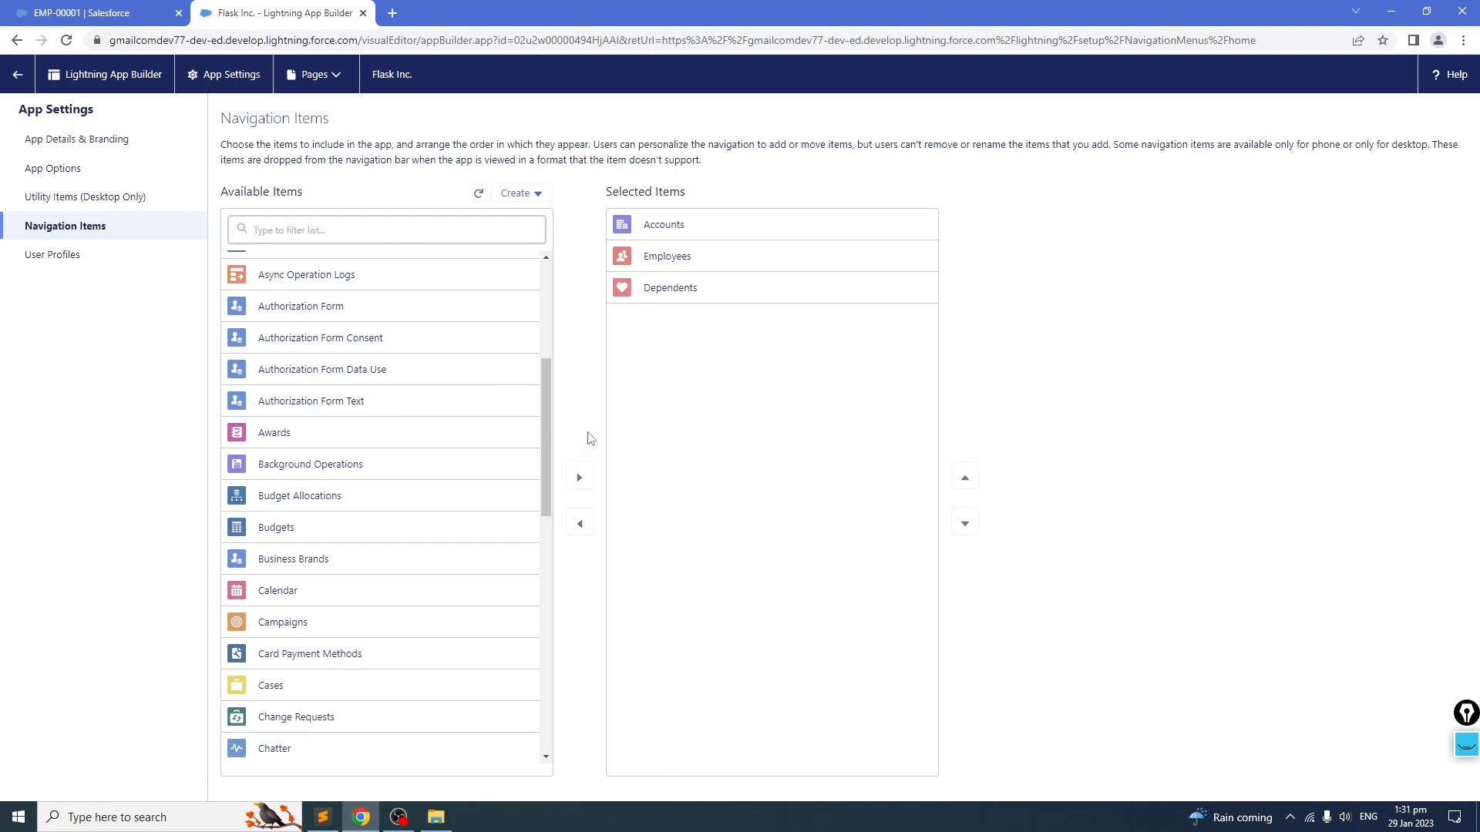
click(17, 74)
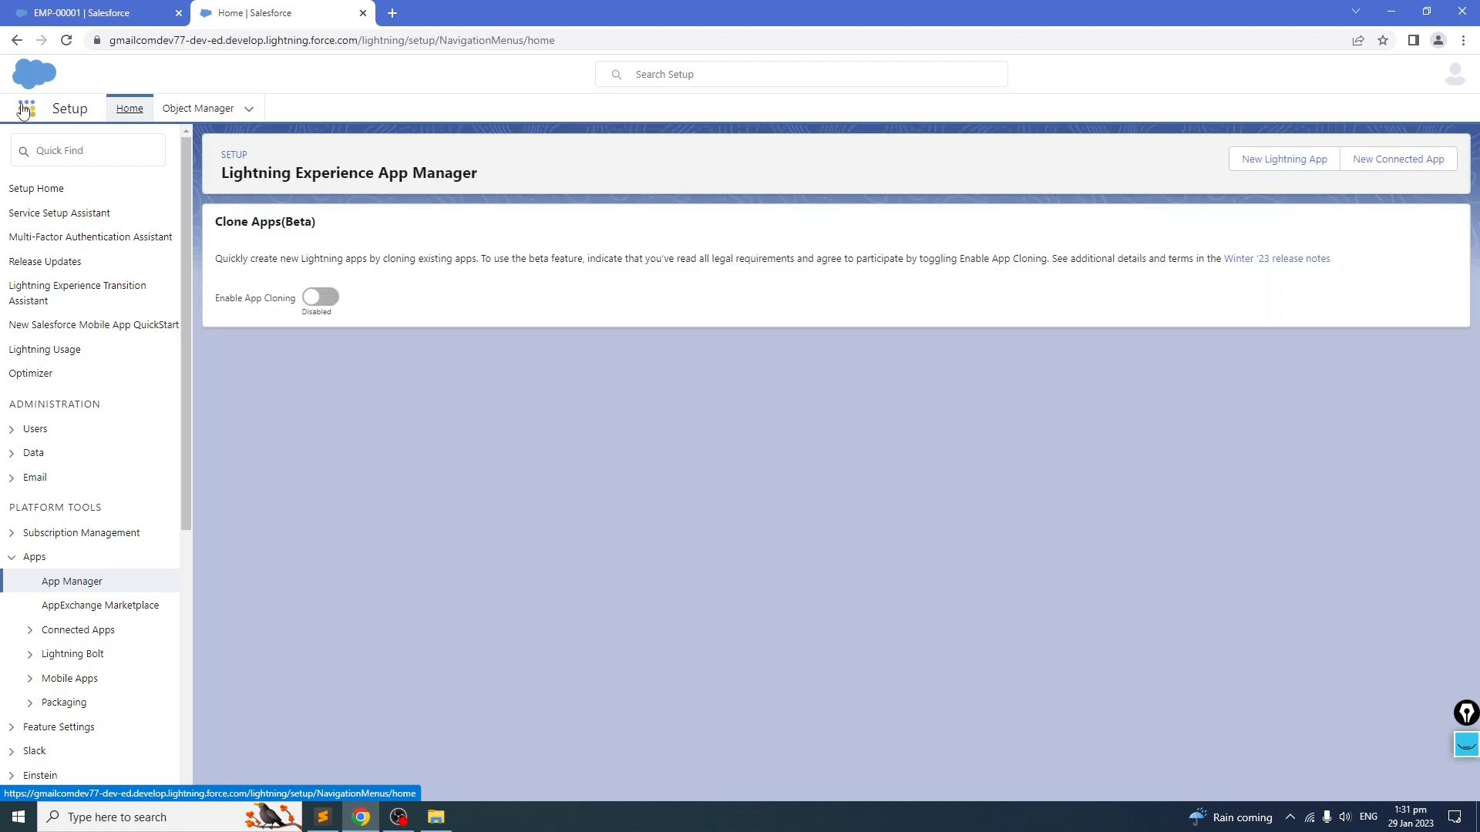
Step: Reload the Employee record page and check the Employees and Dependents tabs in the Flask App
click(26, 108)
click(127, 17)
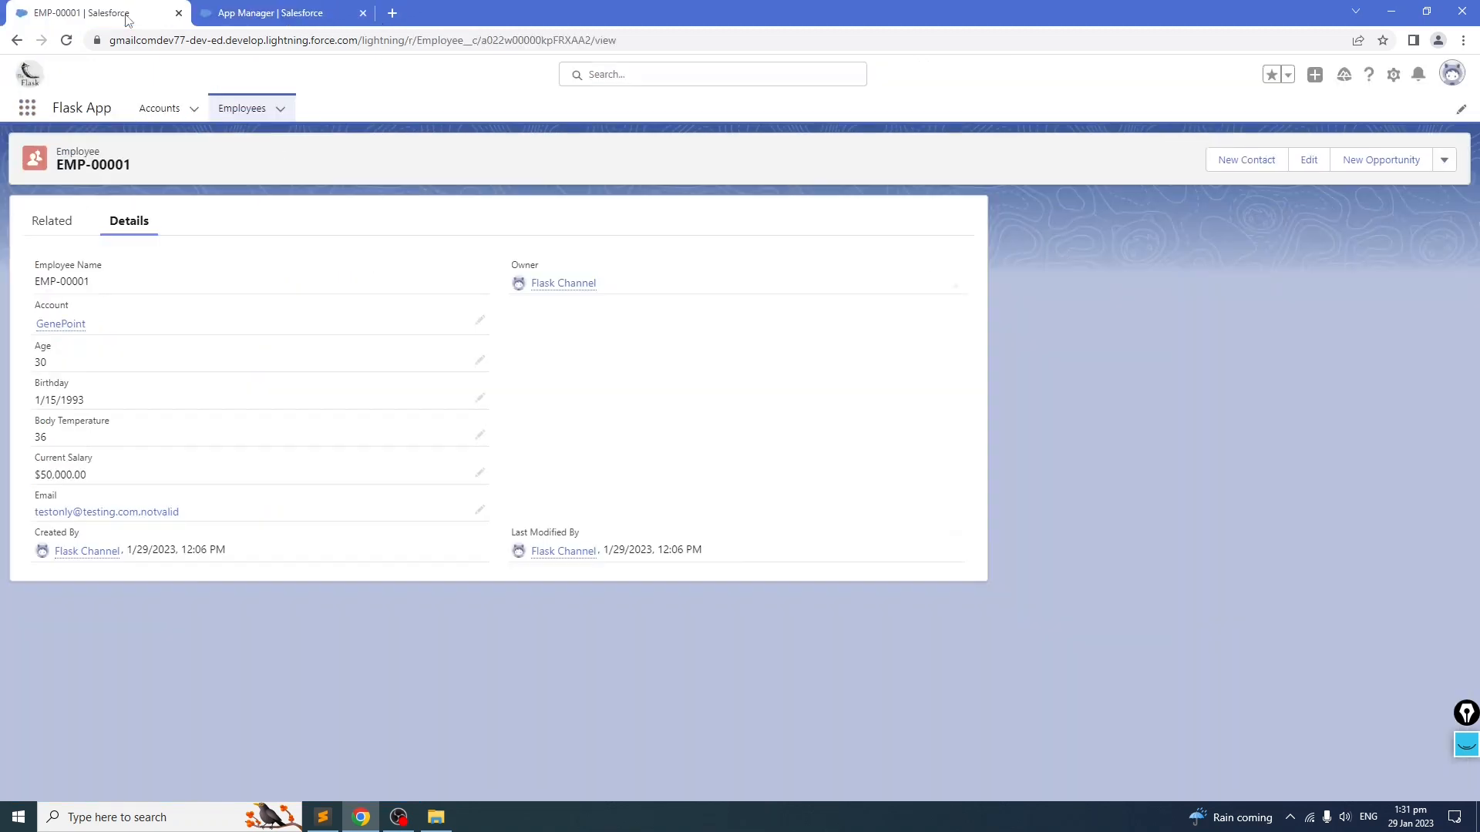
click(66, 40)
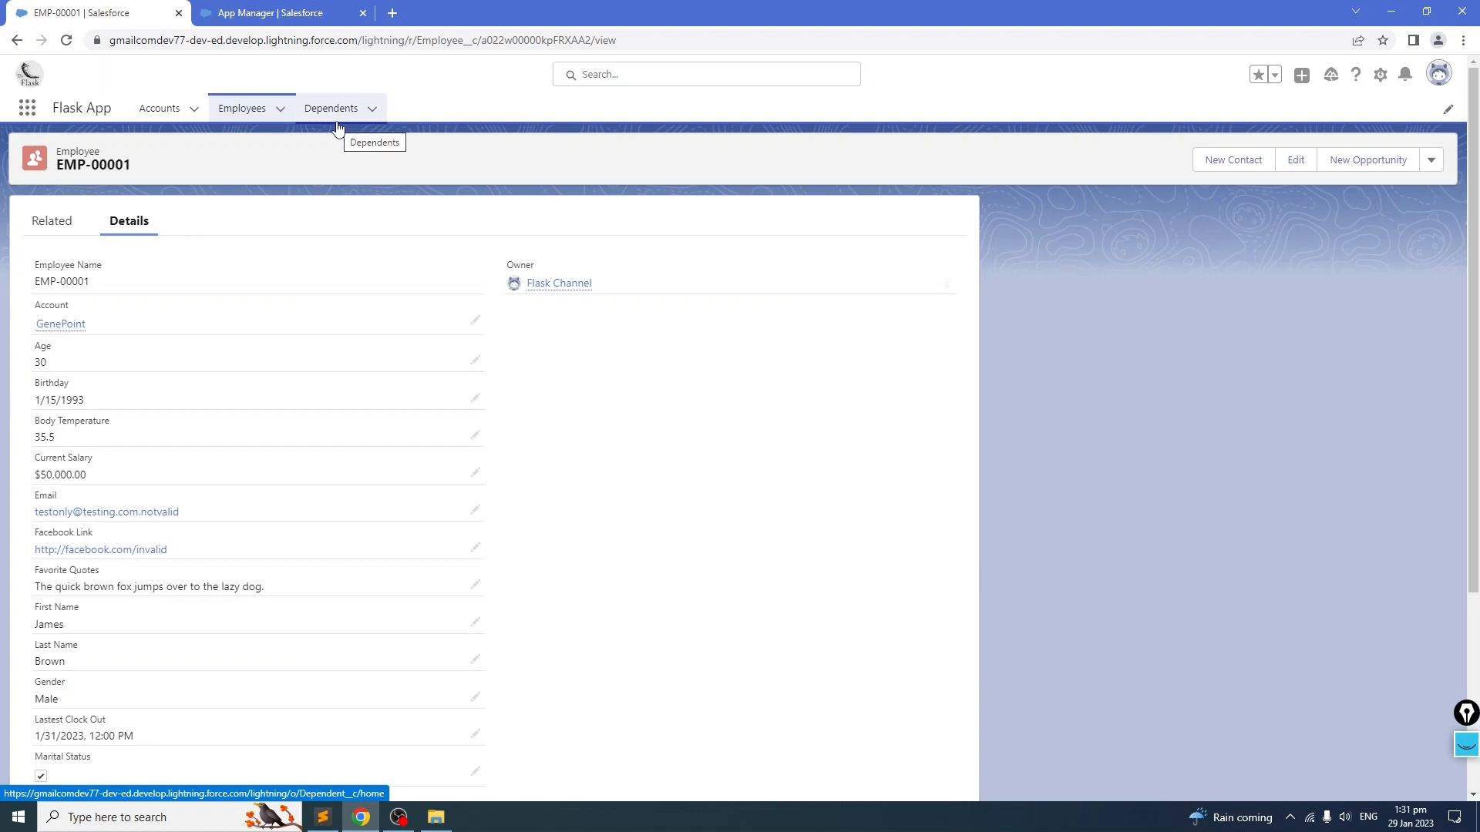
click(337, 124)
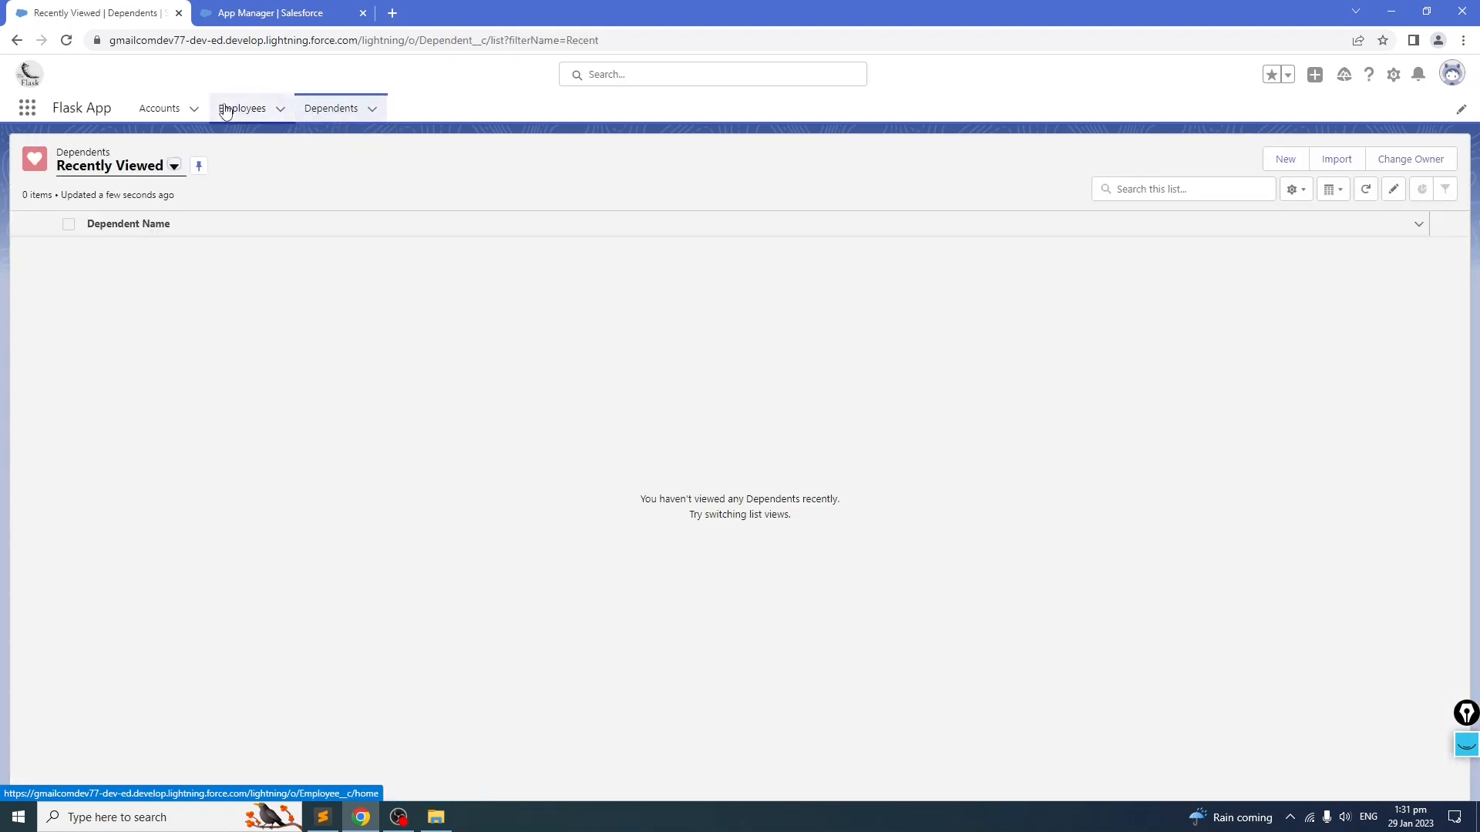
click(226, 112)
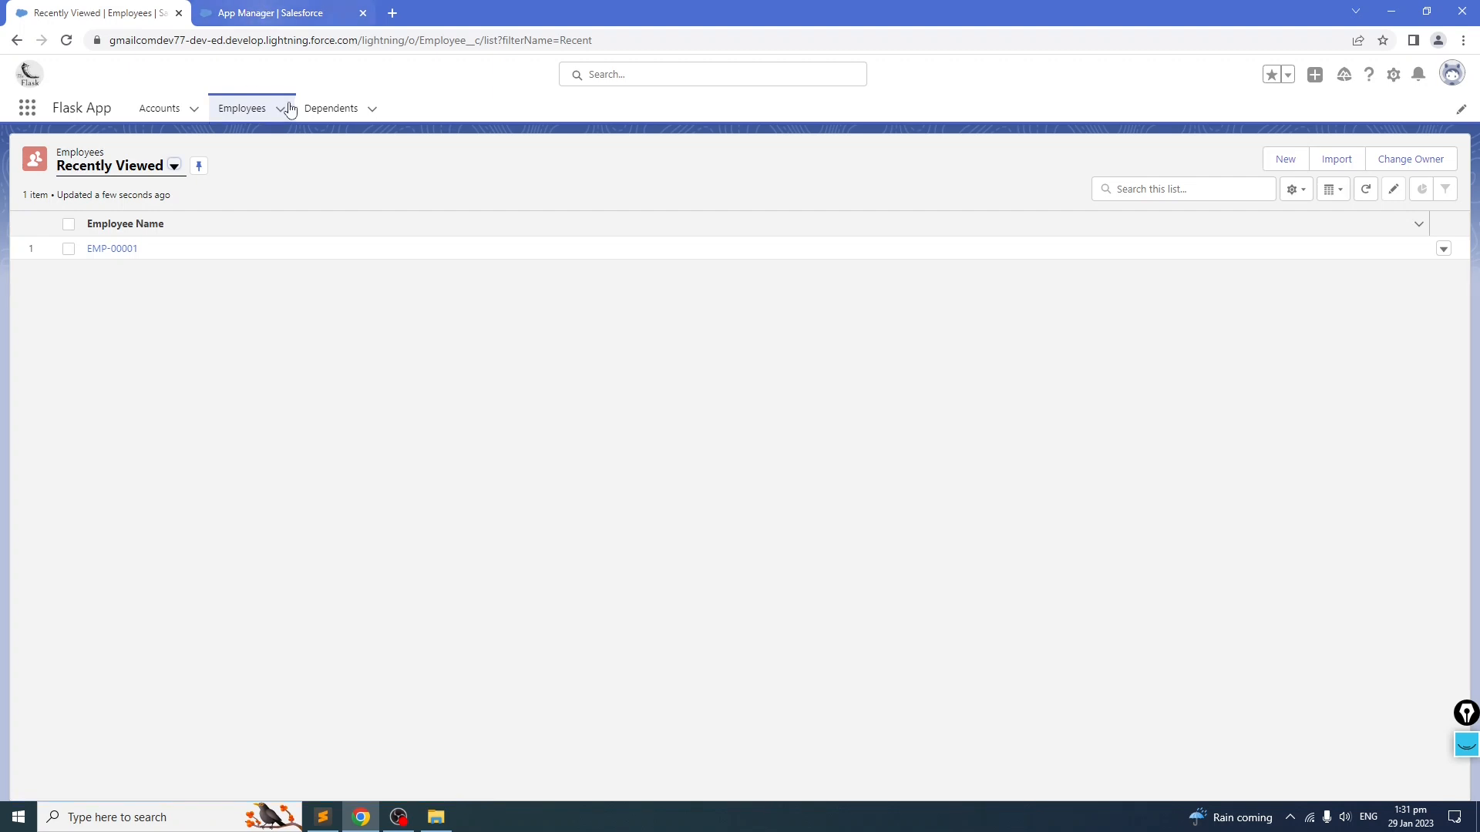
click(323, 112)
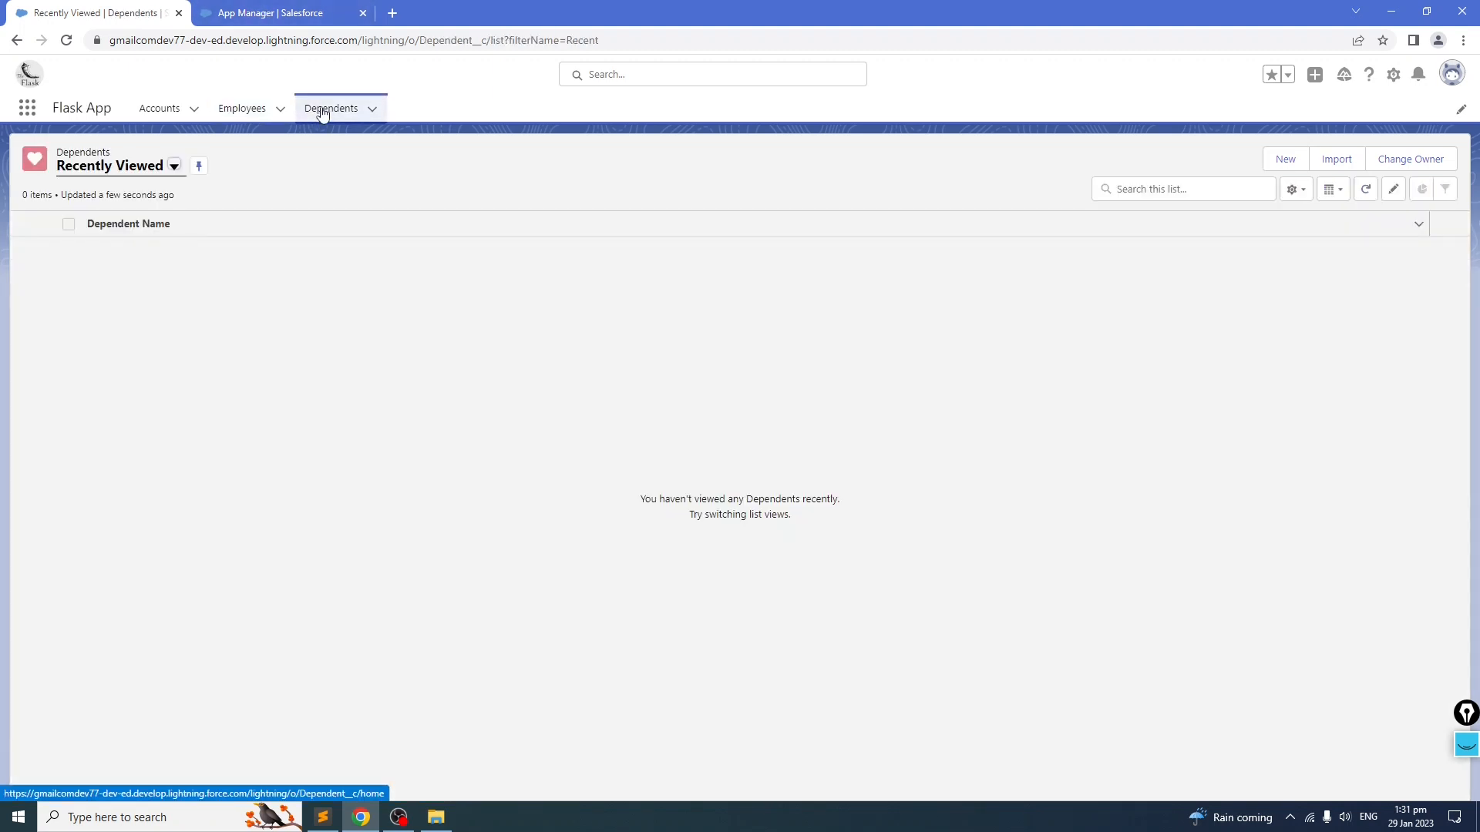
Step: Refresh App Manager and review the Dependent Name field definition in the notes file
click(296, 14)
key(F5)
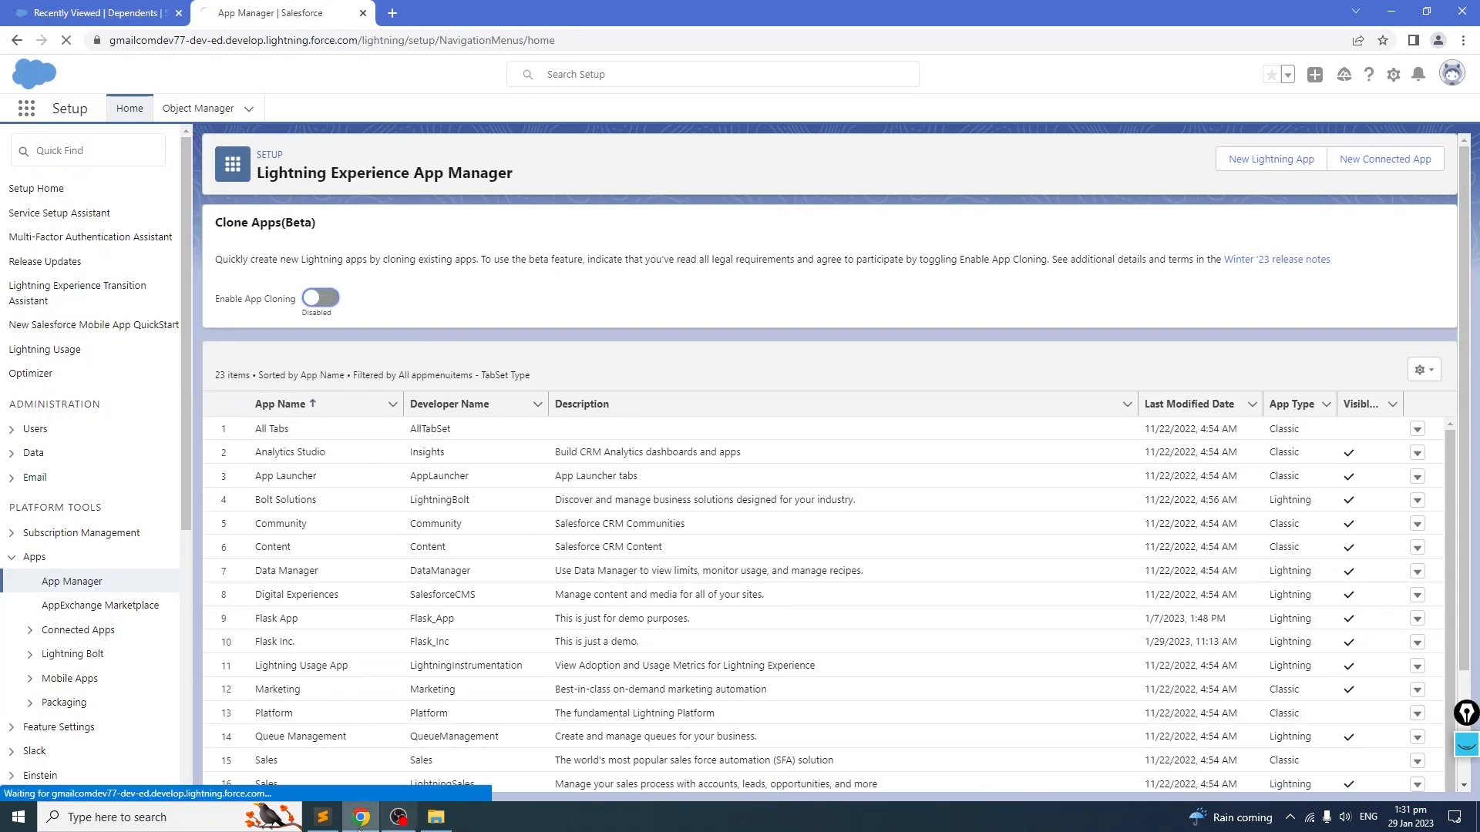
click(323, 817)
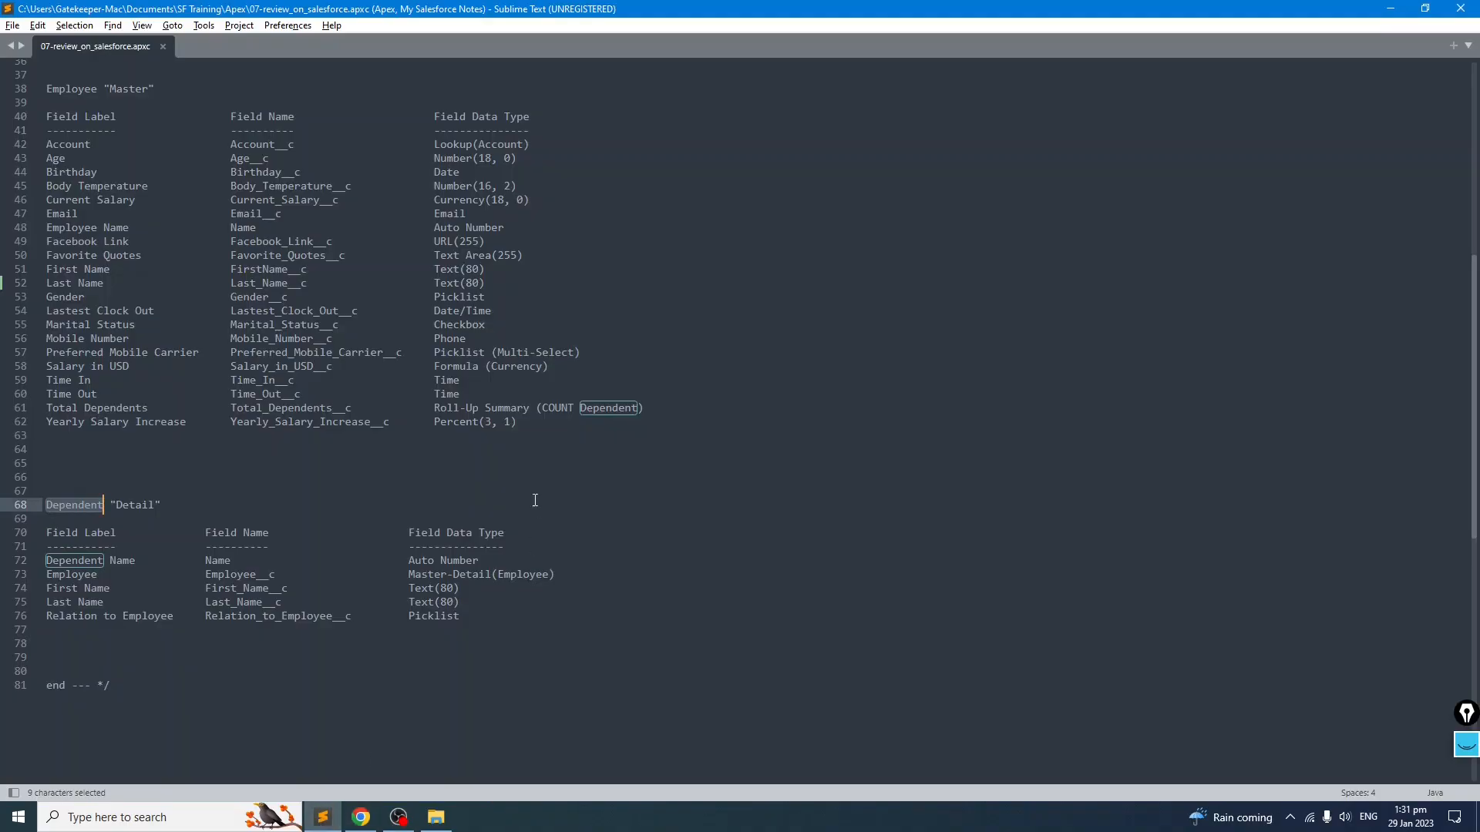
click(293, 662)
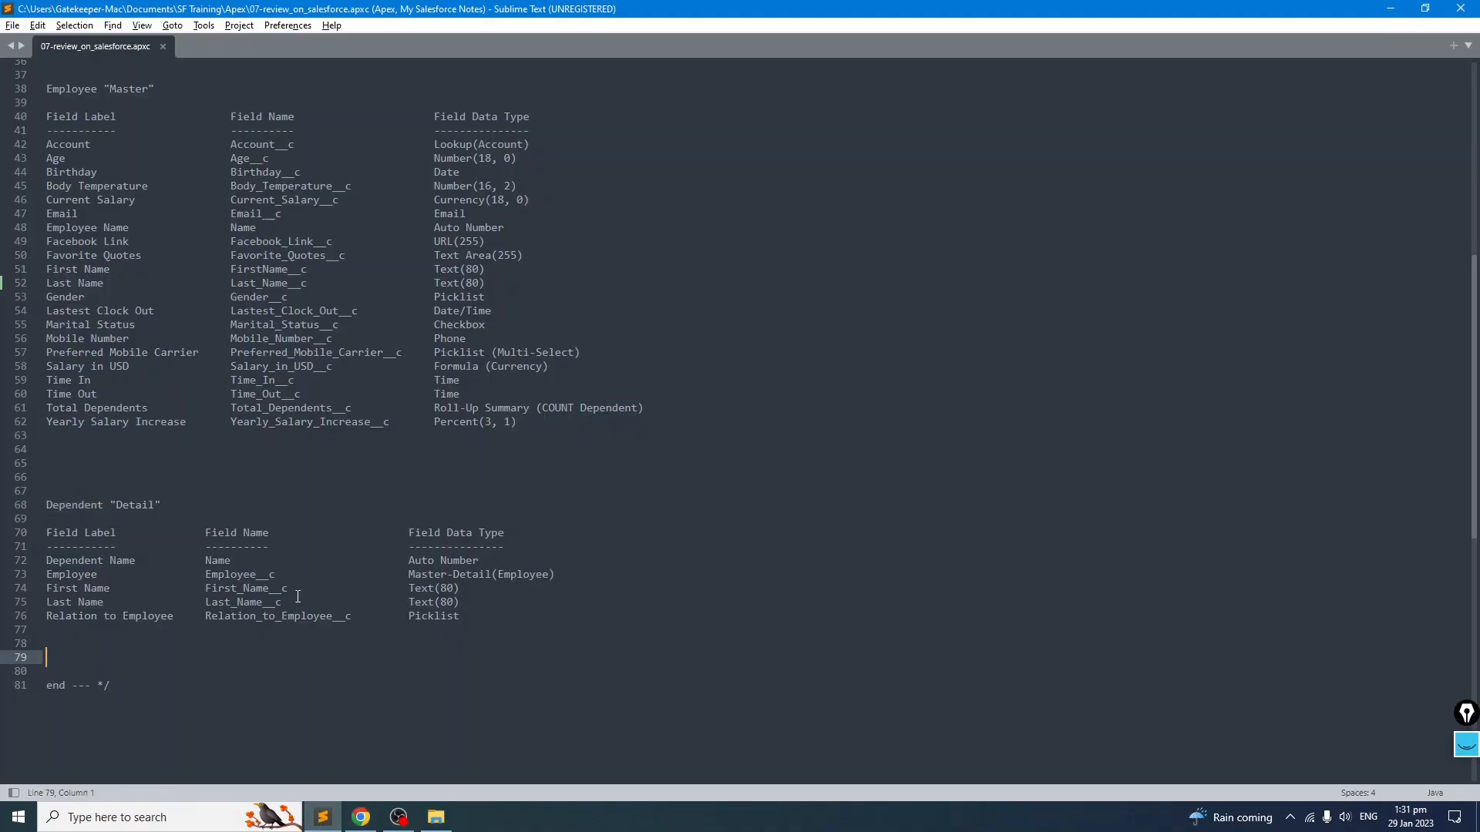
drag(138, 561, 47, 561)
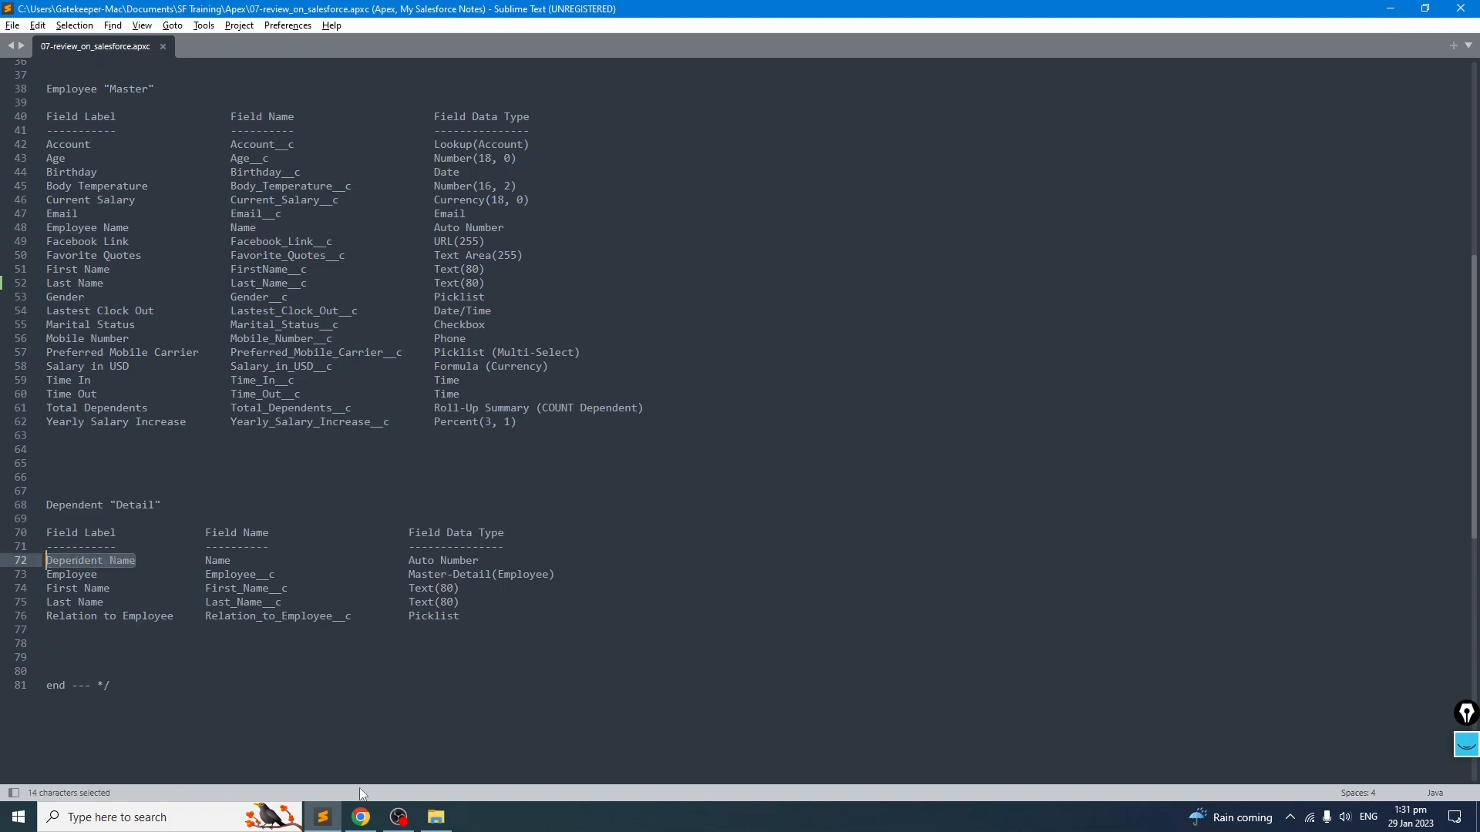
click(361, 817)
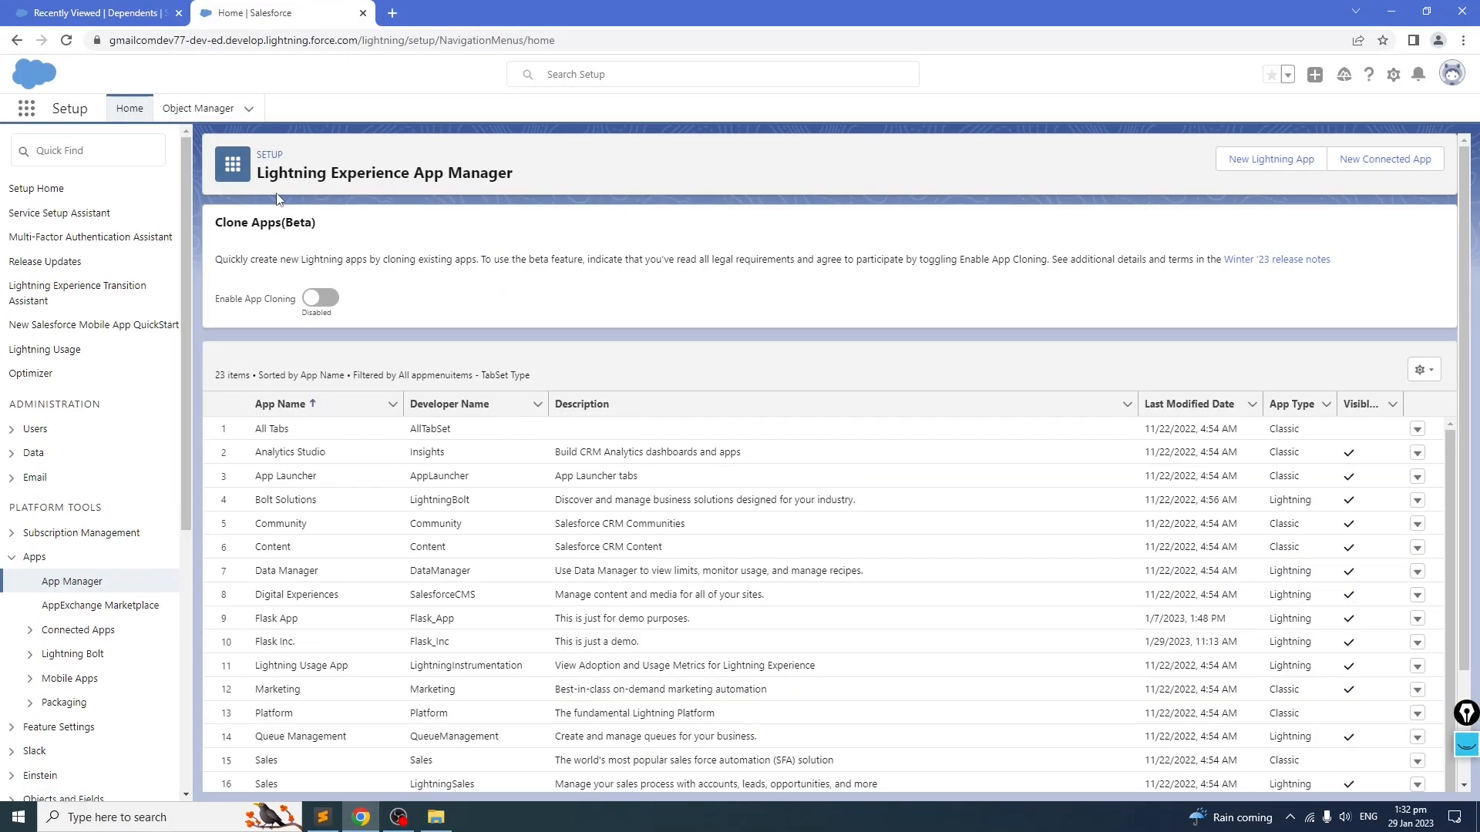
Step: Find the Dependent object in Object Manager and open its Dependent Name field for editing
click(117, 149)
click(181, 110)
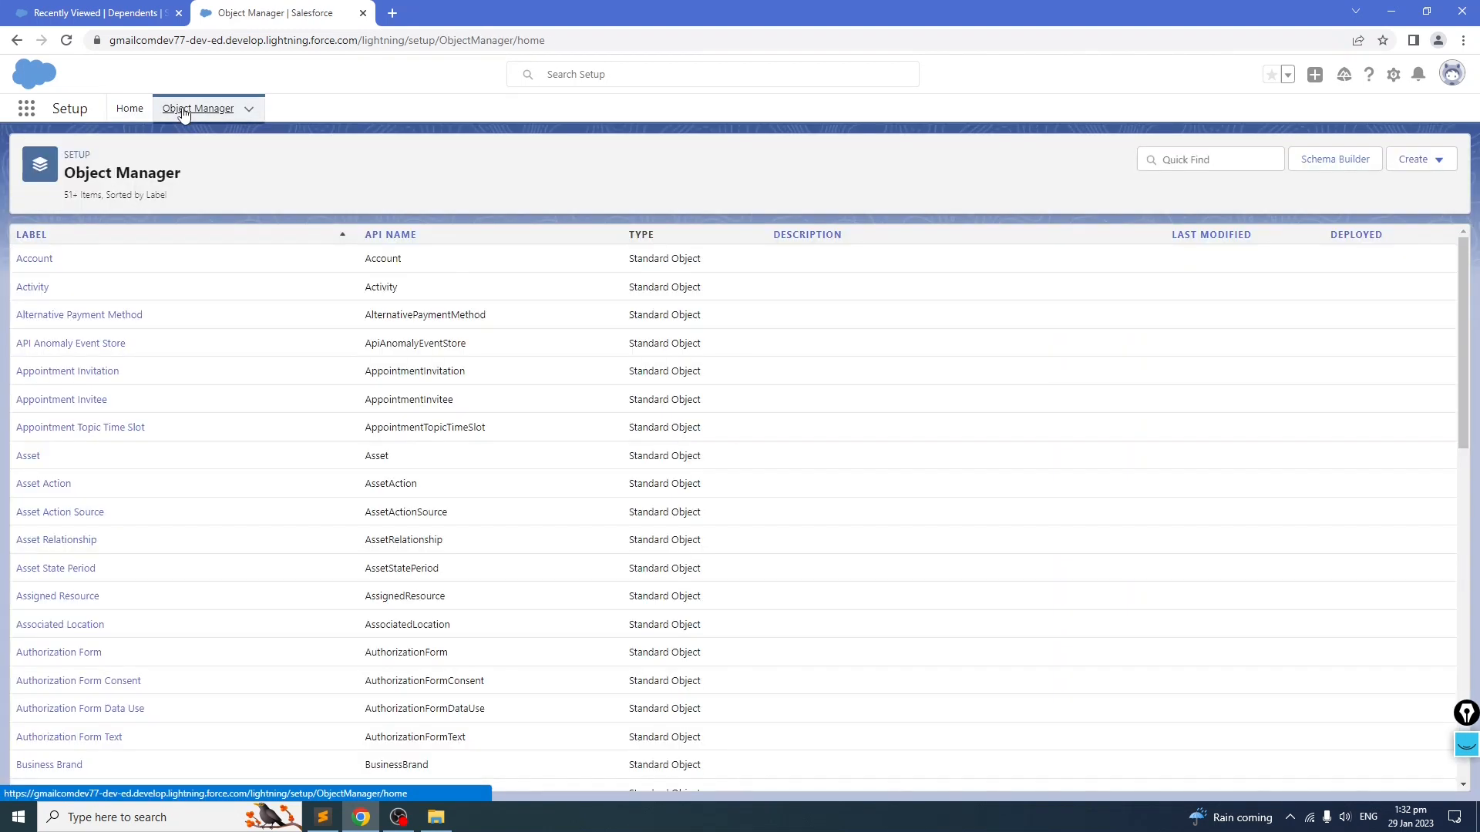
click(1181, 154)
text(Depe)
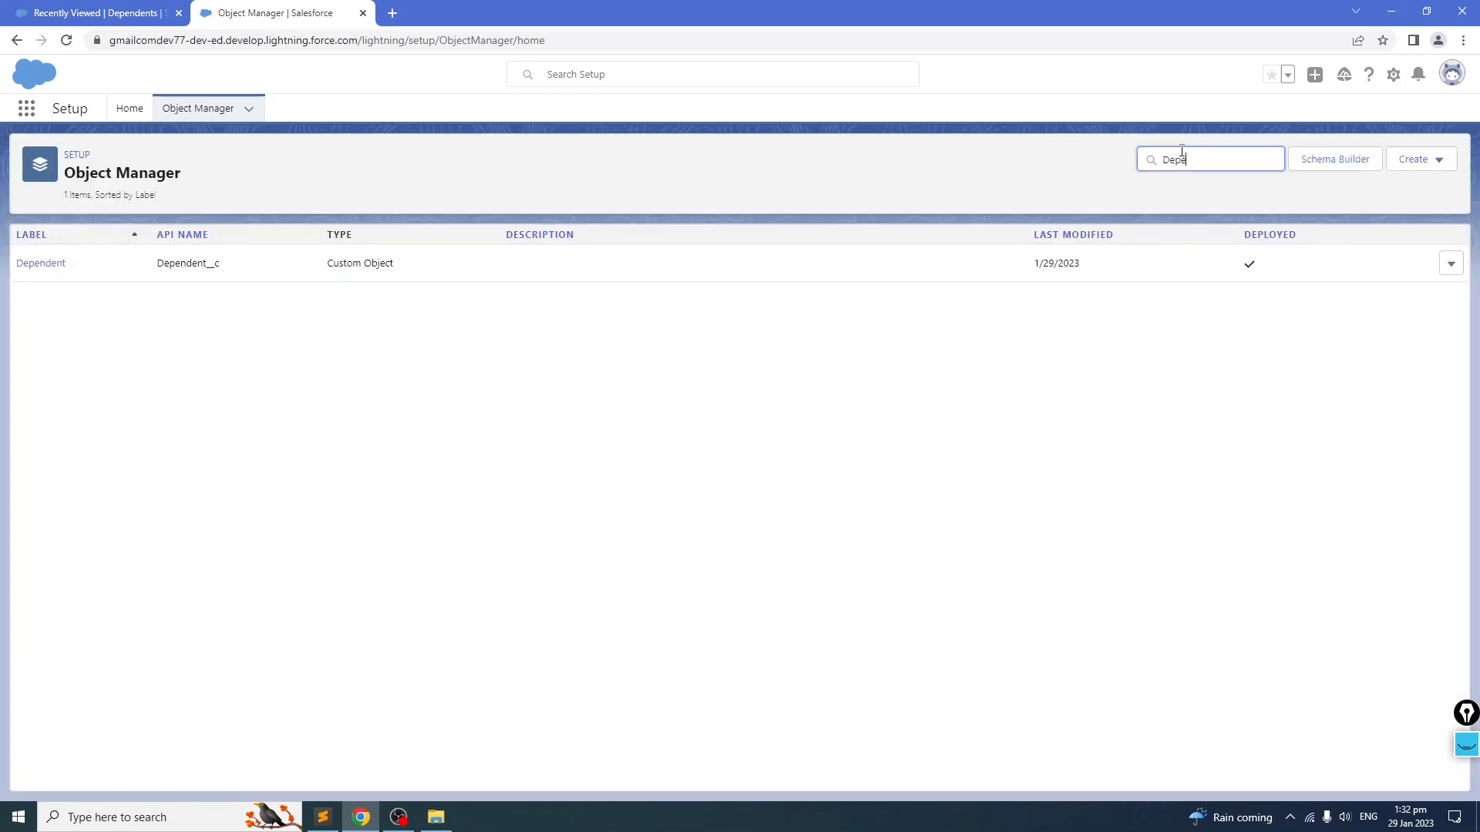
click(42, 263)
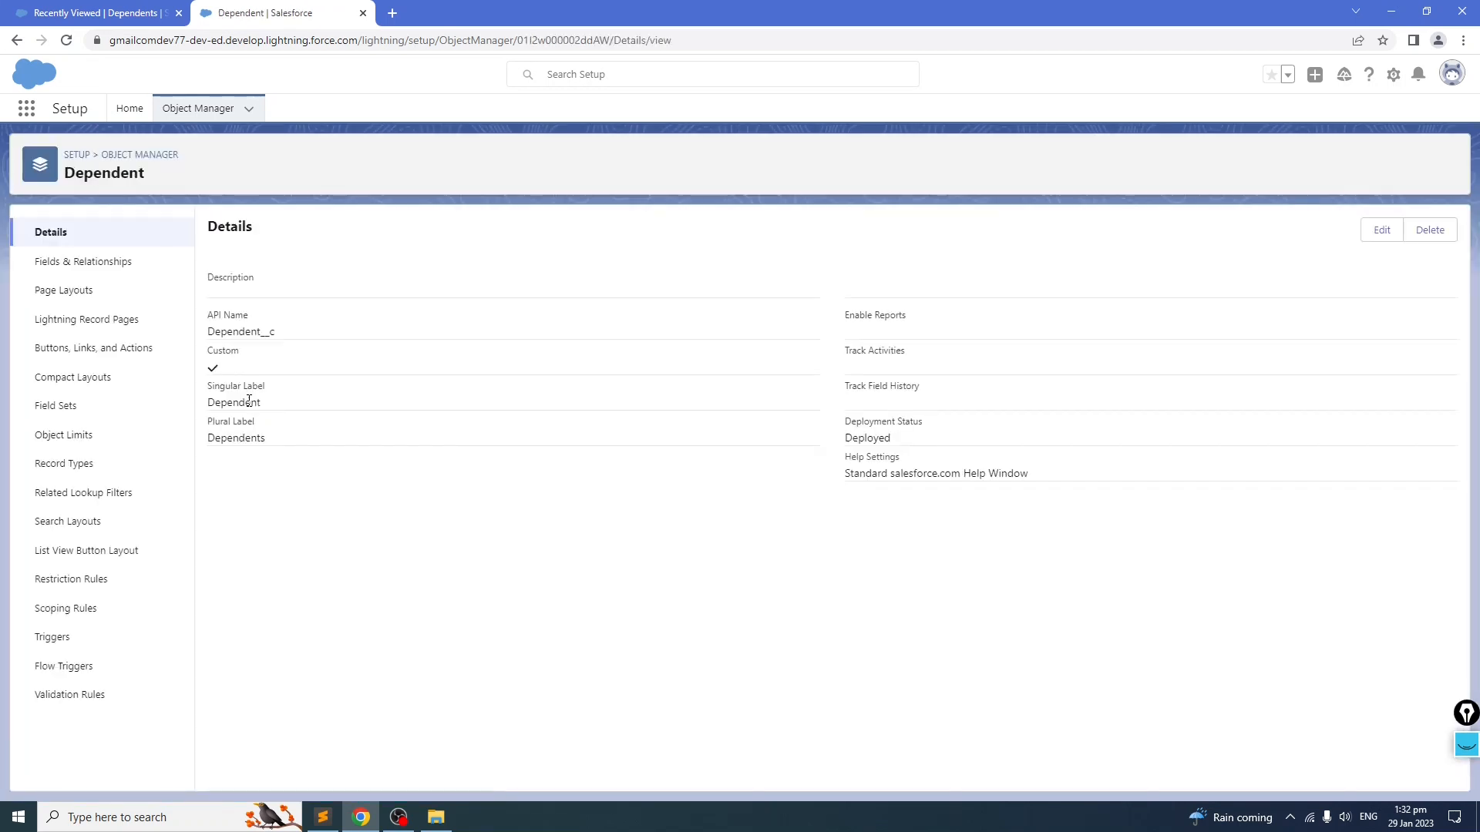
click(80, 264)
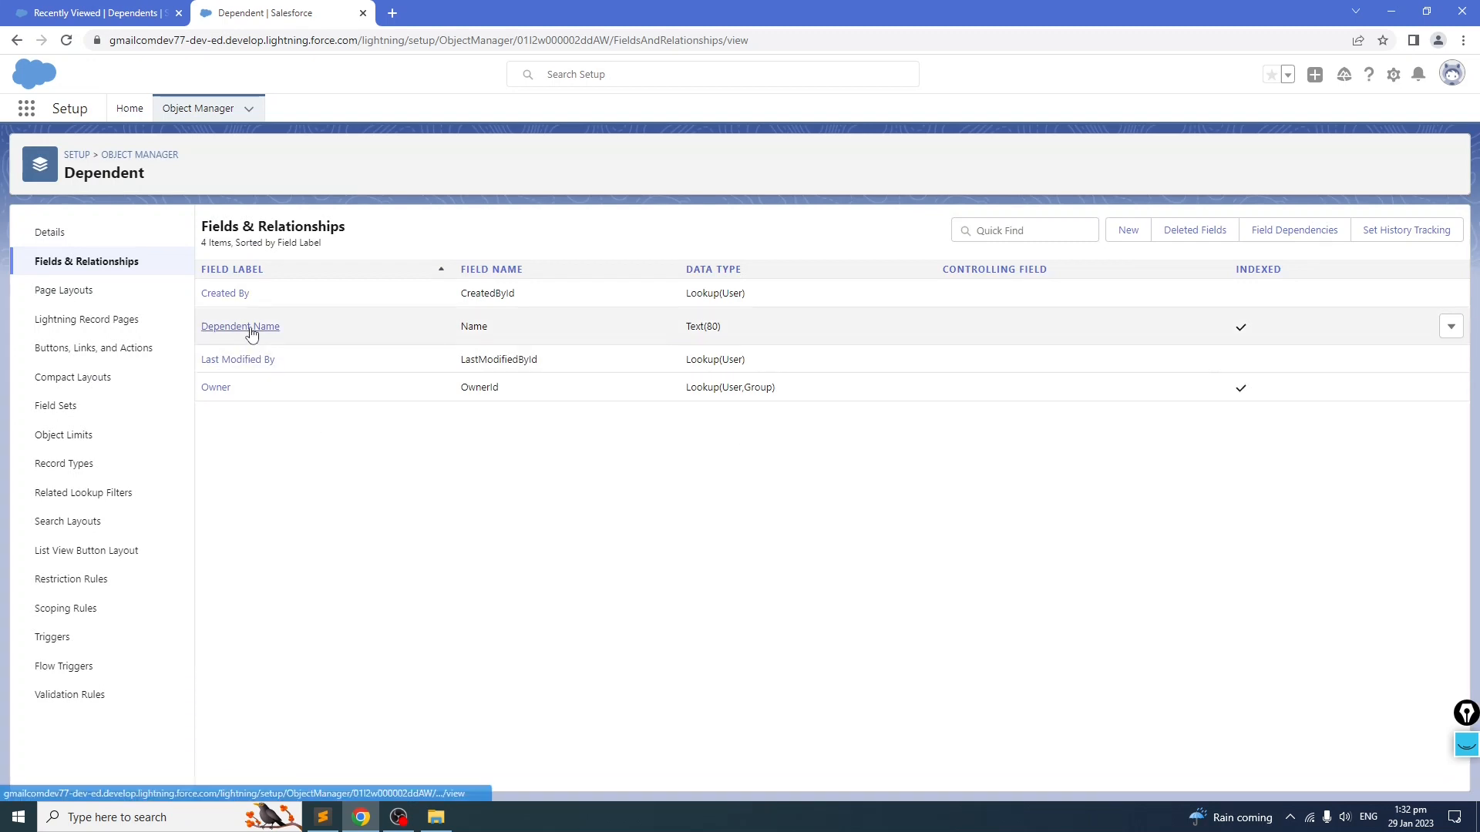
click(1449, 334)
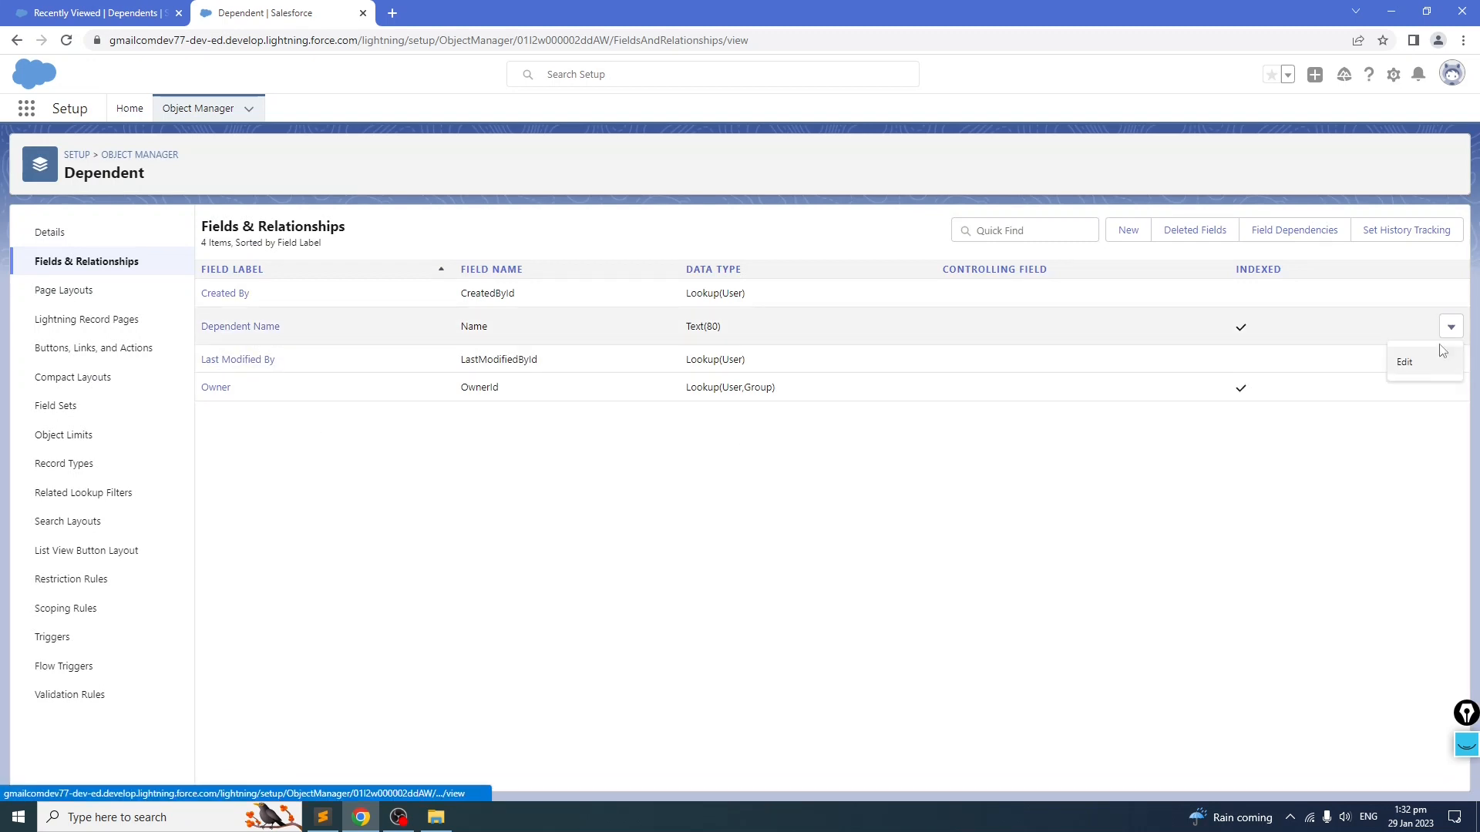
click(1425, 363)
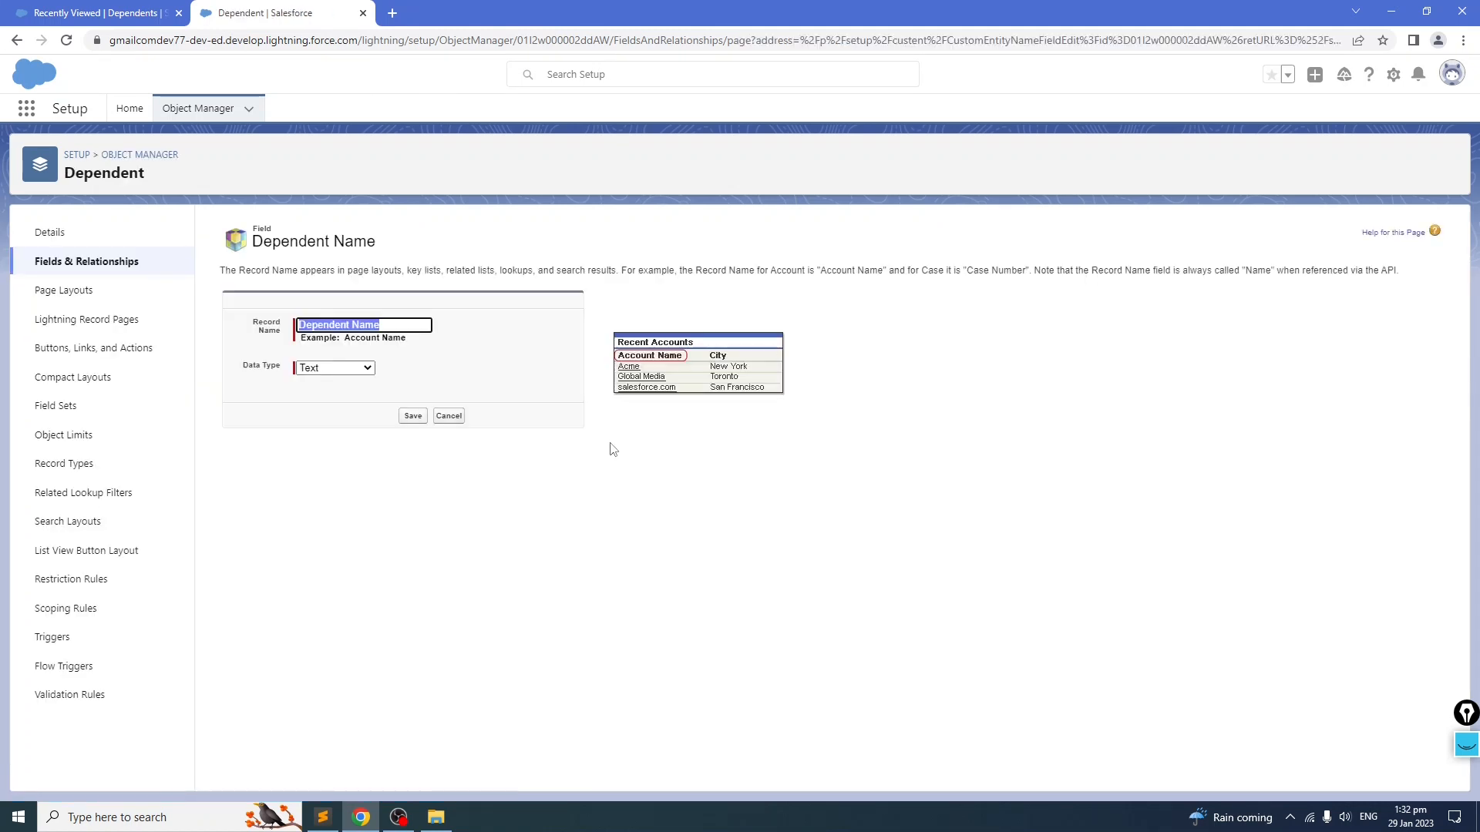
Step: Change the Dependent Name field to Auto Number with display format D-{00000} starting at 1, and save
click(359, 369)
click(351, 394)
click(351, 389)
text(D-{)
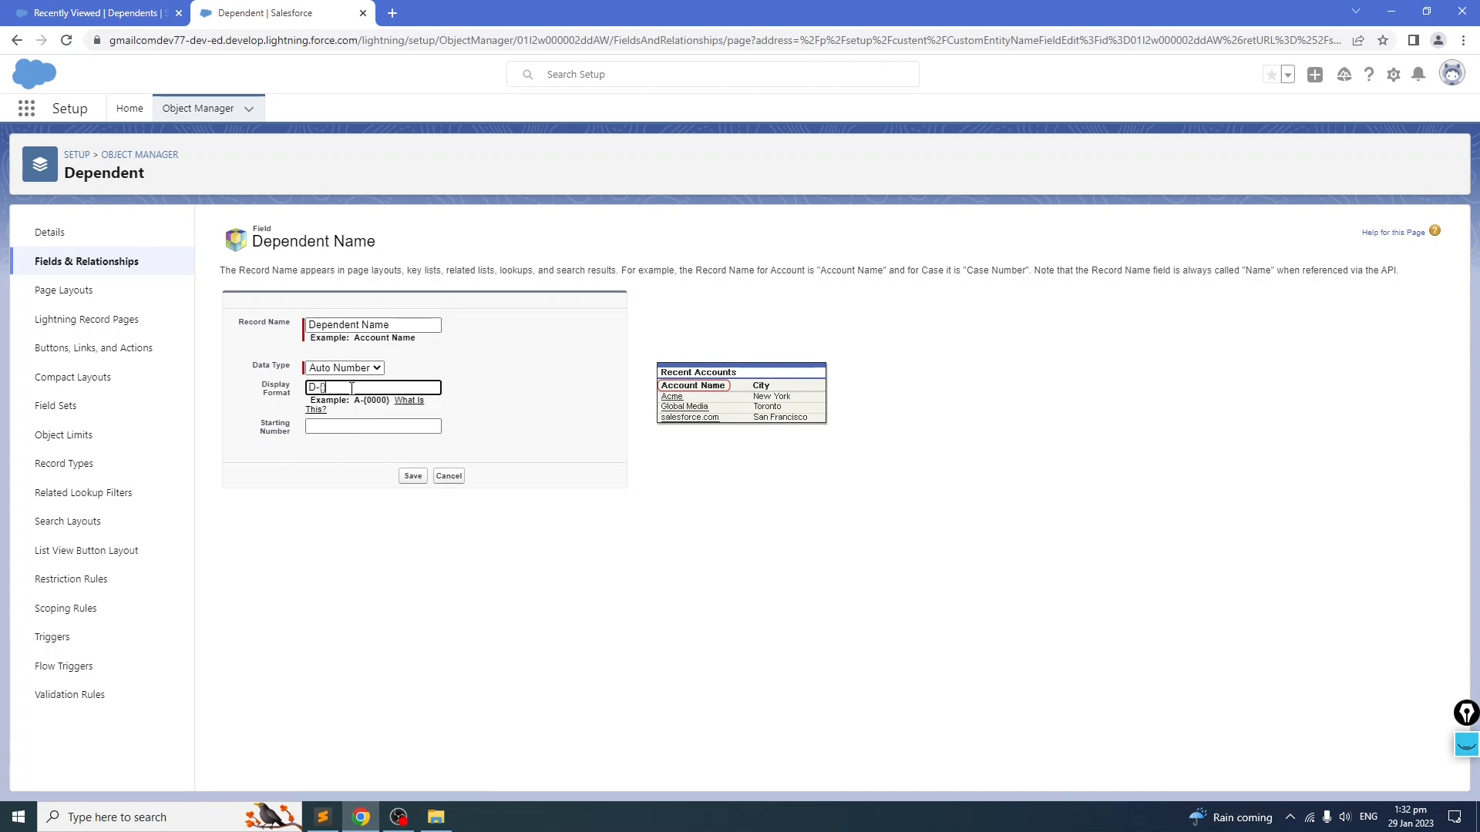
text(00000)
key(Tab)
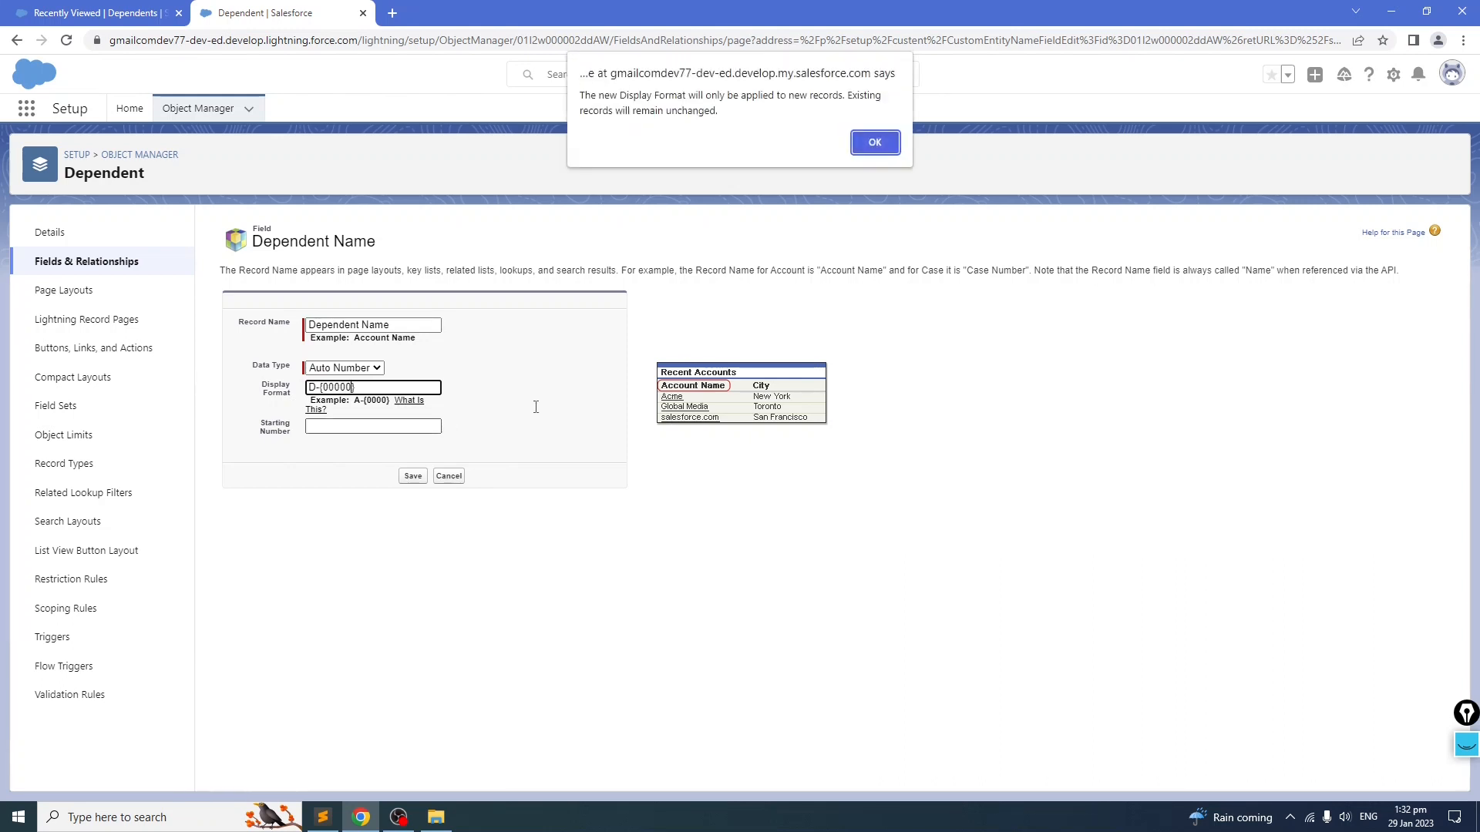
click(862, 148)
text(1)
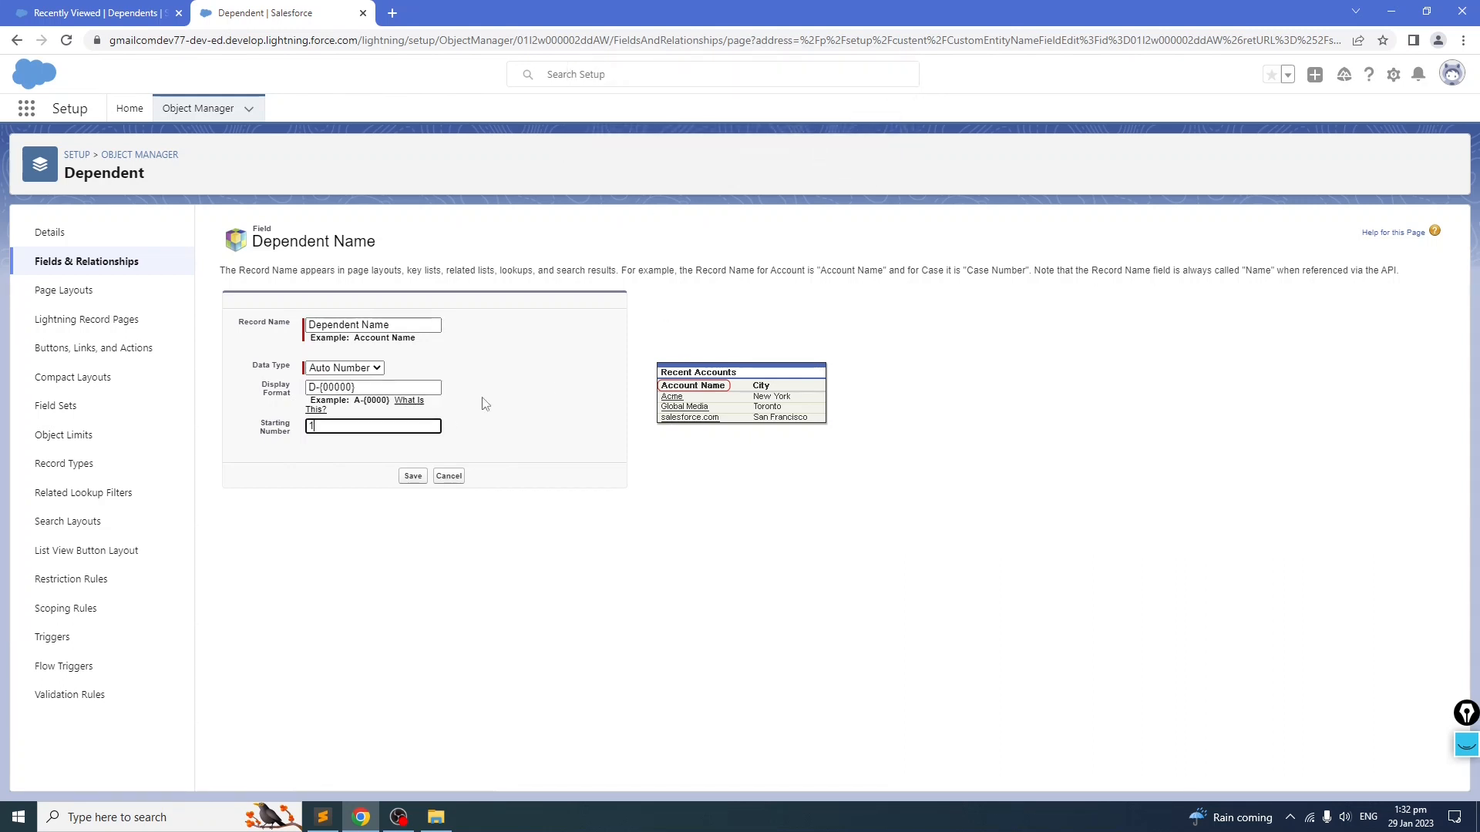
click(364, 532)
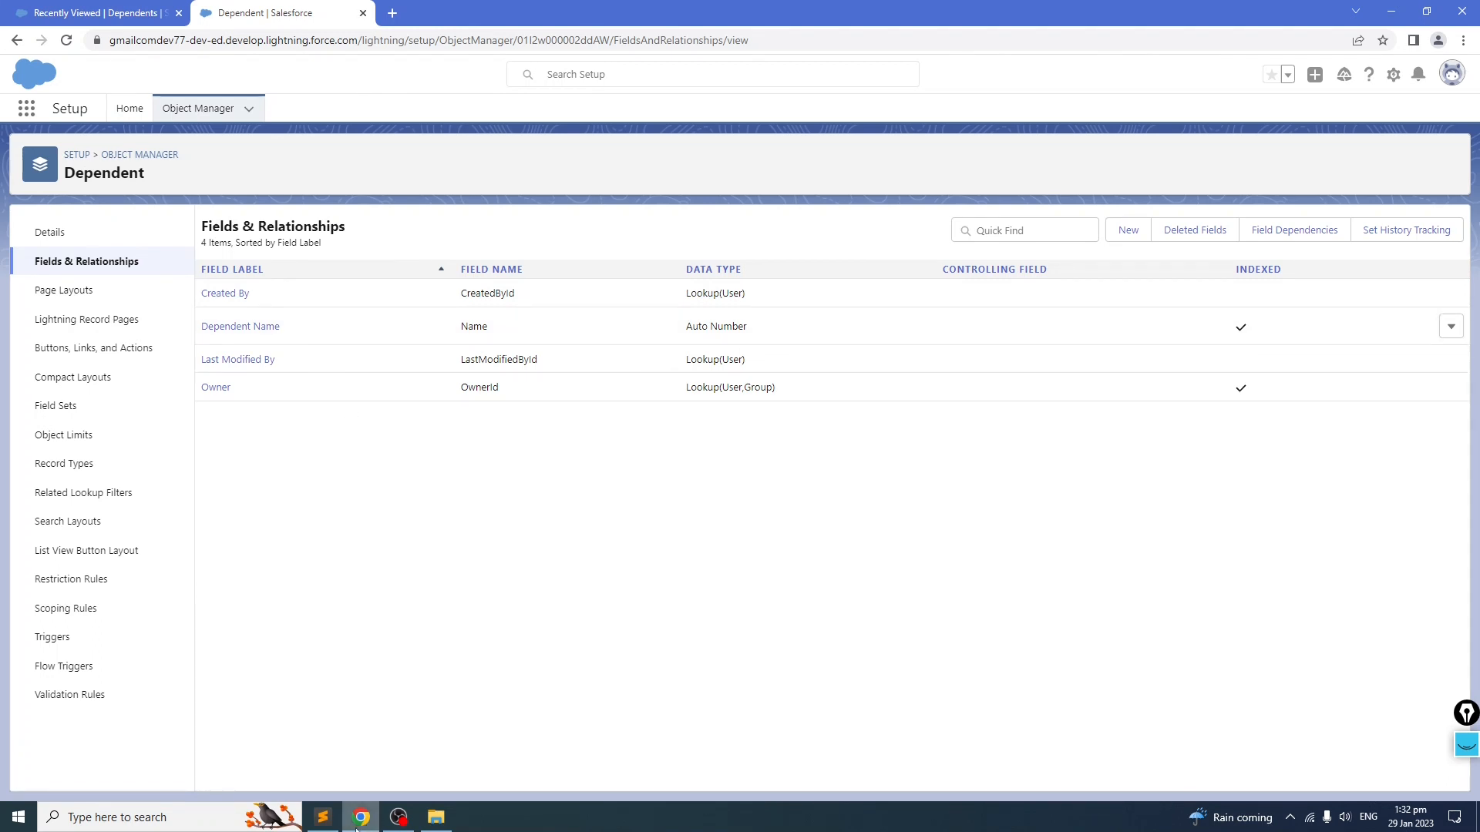
Step: Review the Employee master-detail field definition in the notes file
click(323, 819)
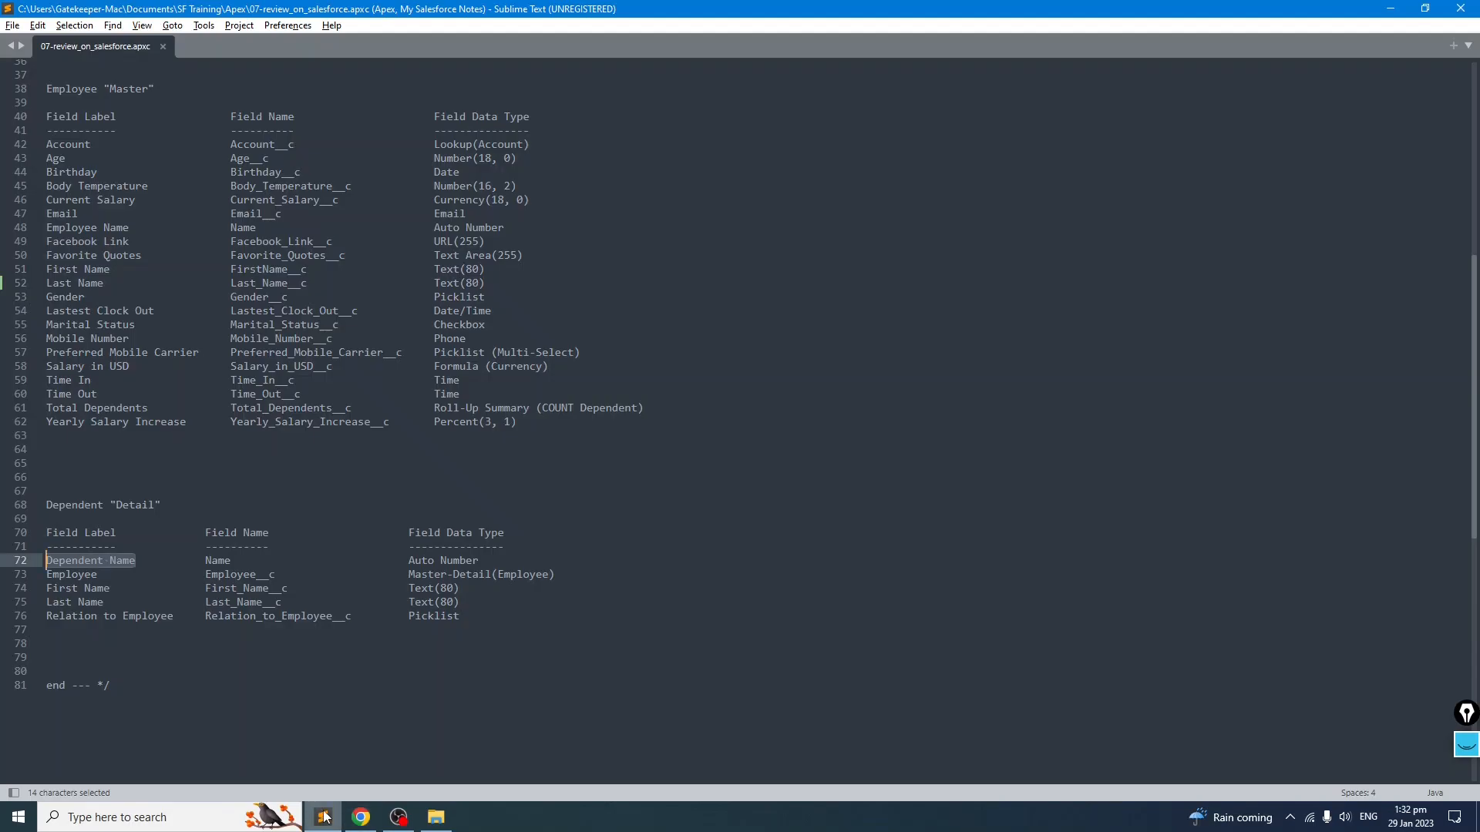
drag(596, 574, 62, 575)
click(106, 587)
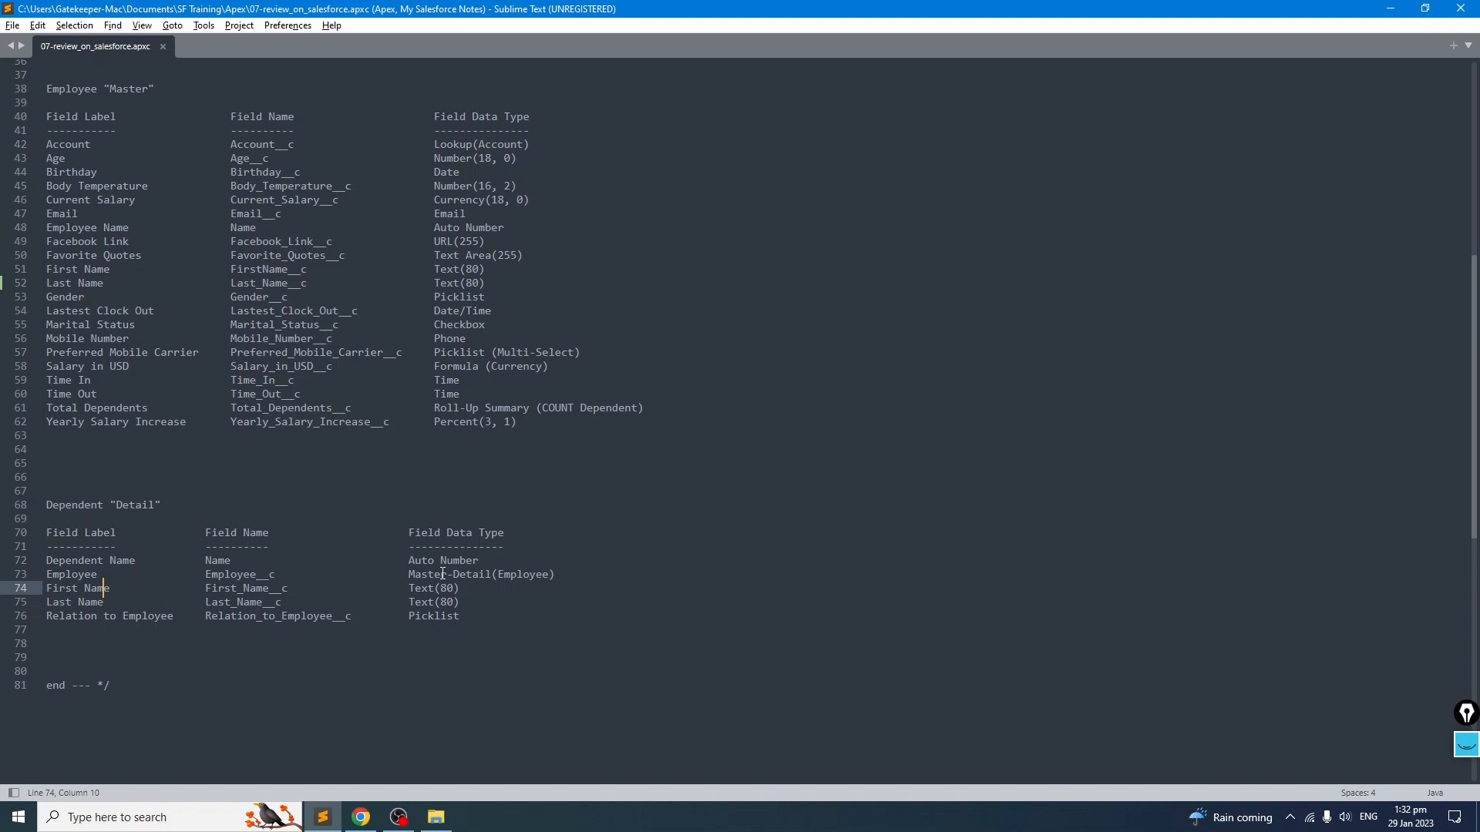
drag(582, 578, 36, 576)
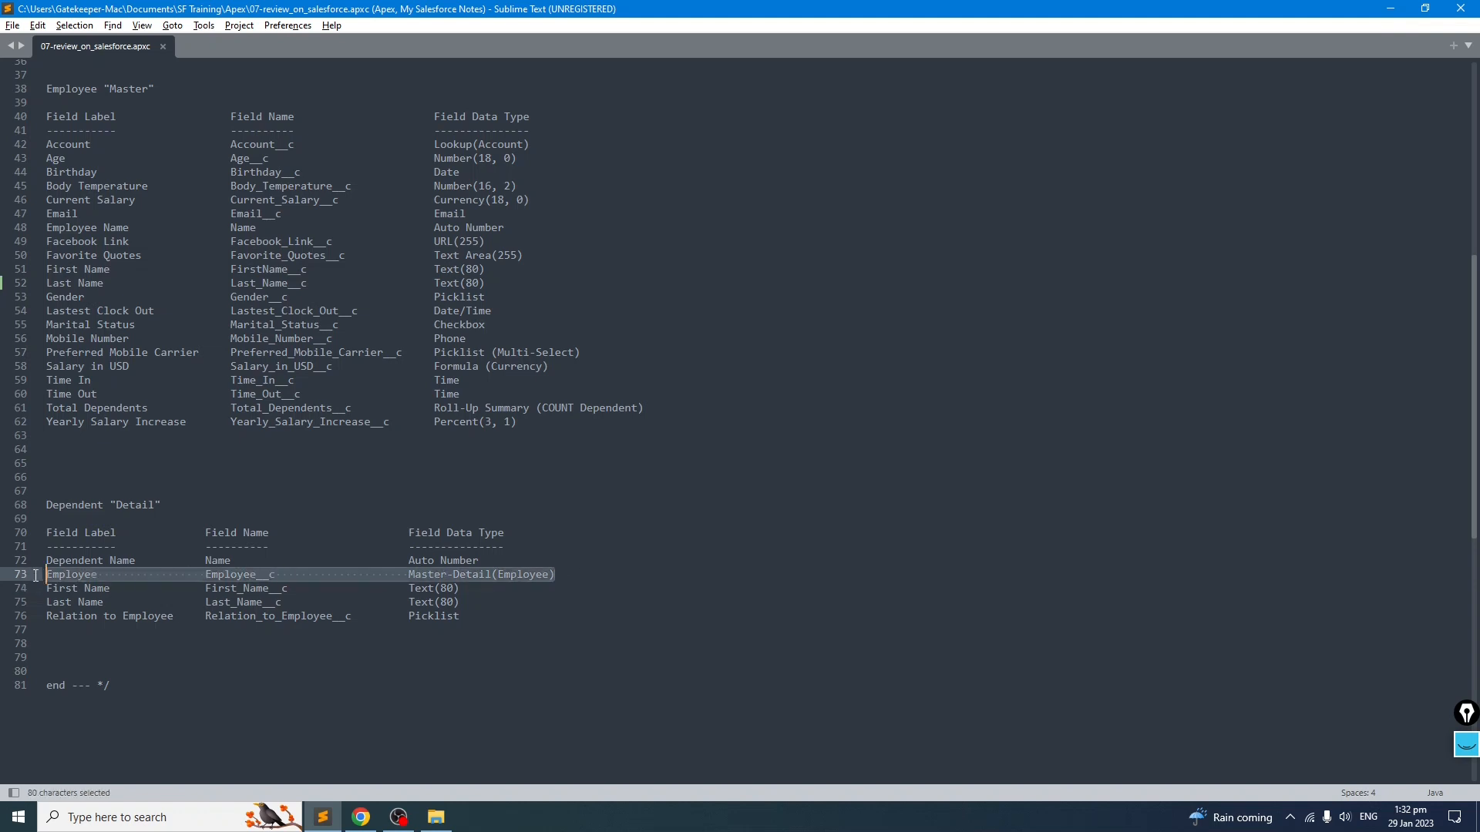
click(361, 816)
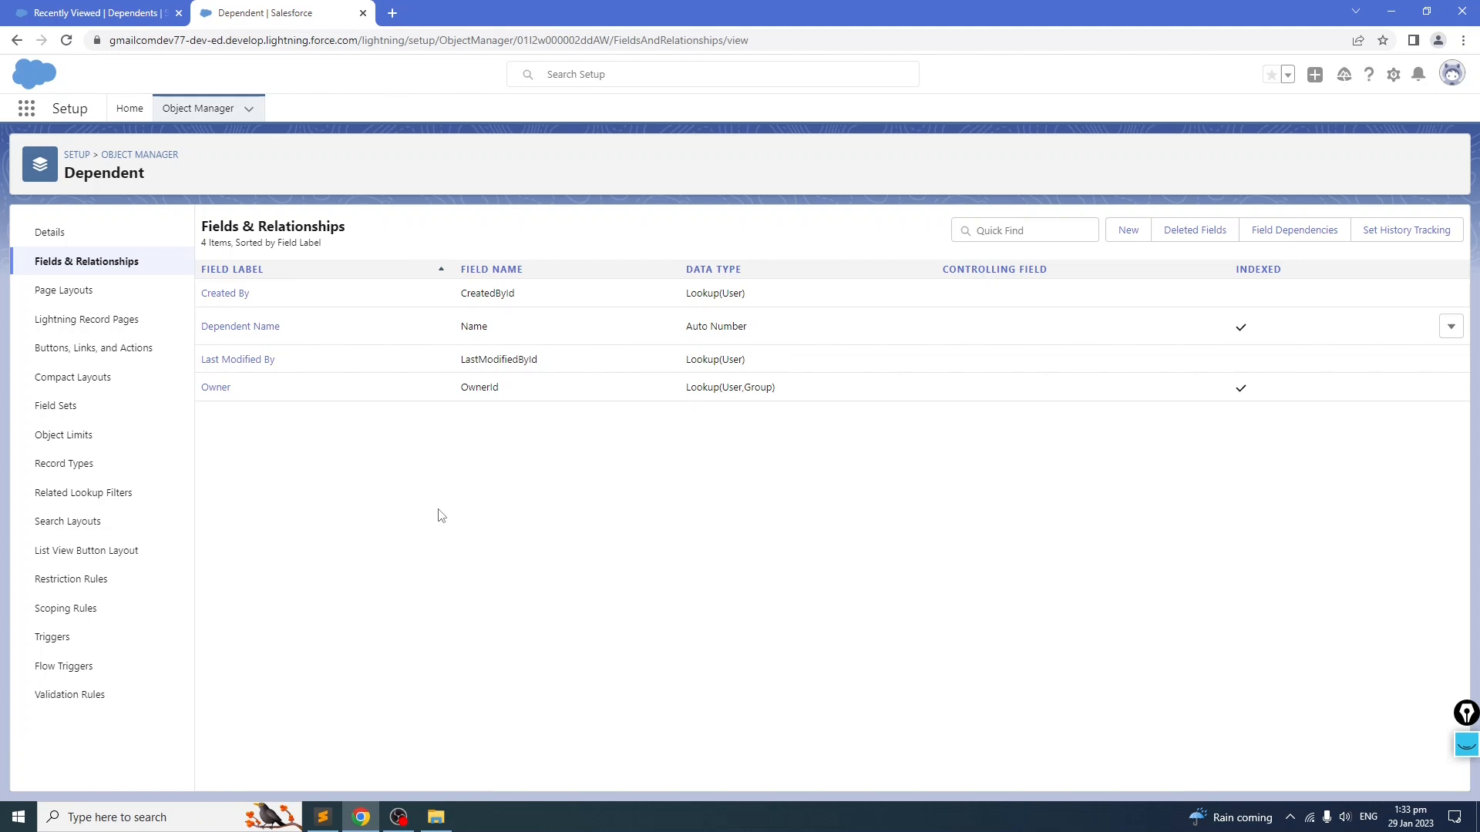
Step: Start a new Master-Detail Relationship field on the Dependent object related to the Employee object
click(1127, 230)
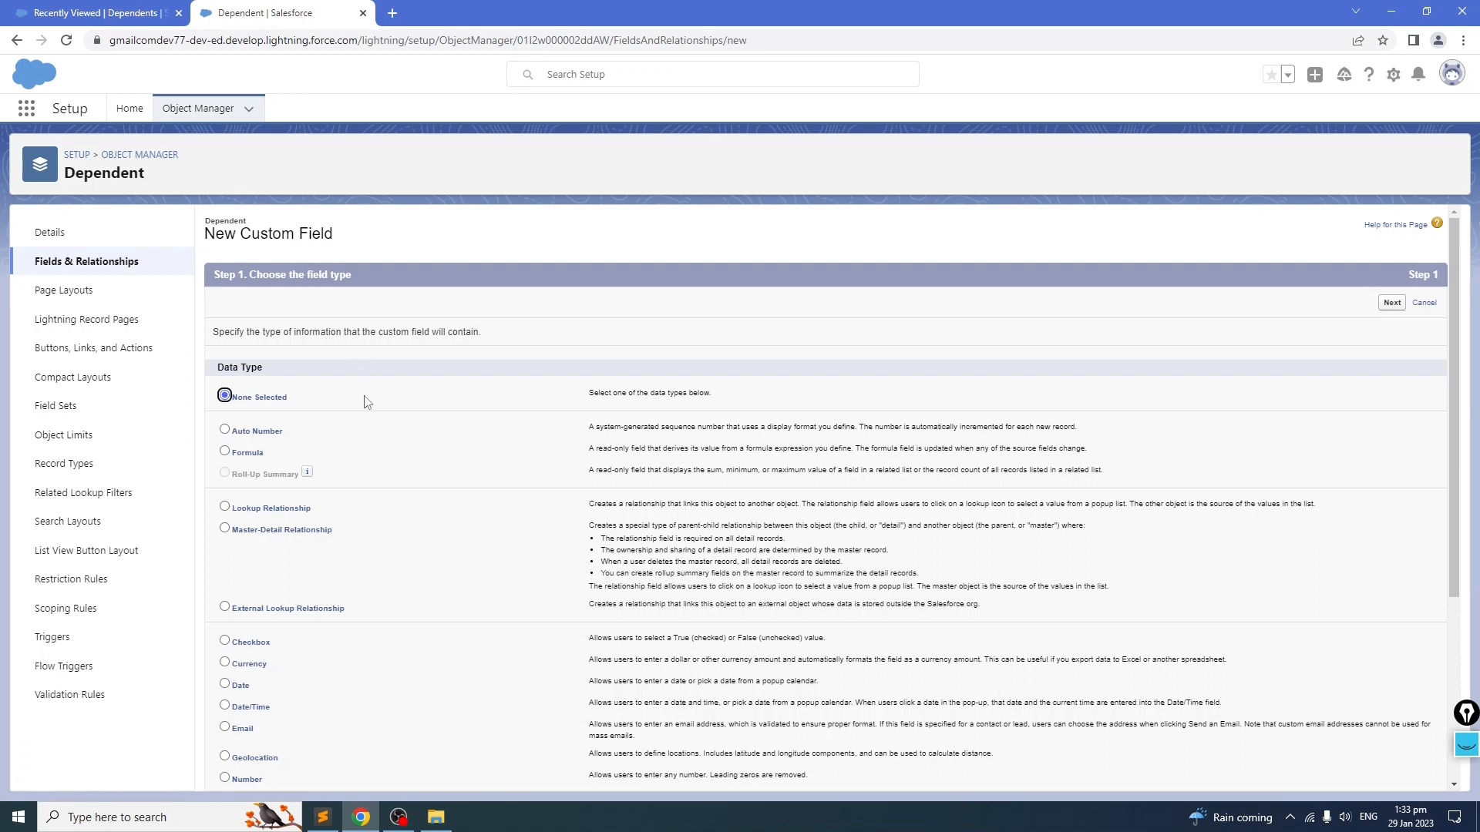
click(224, 529)
click(1392, 303)
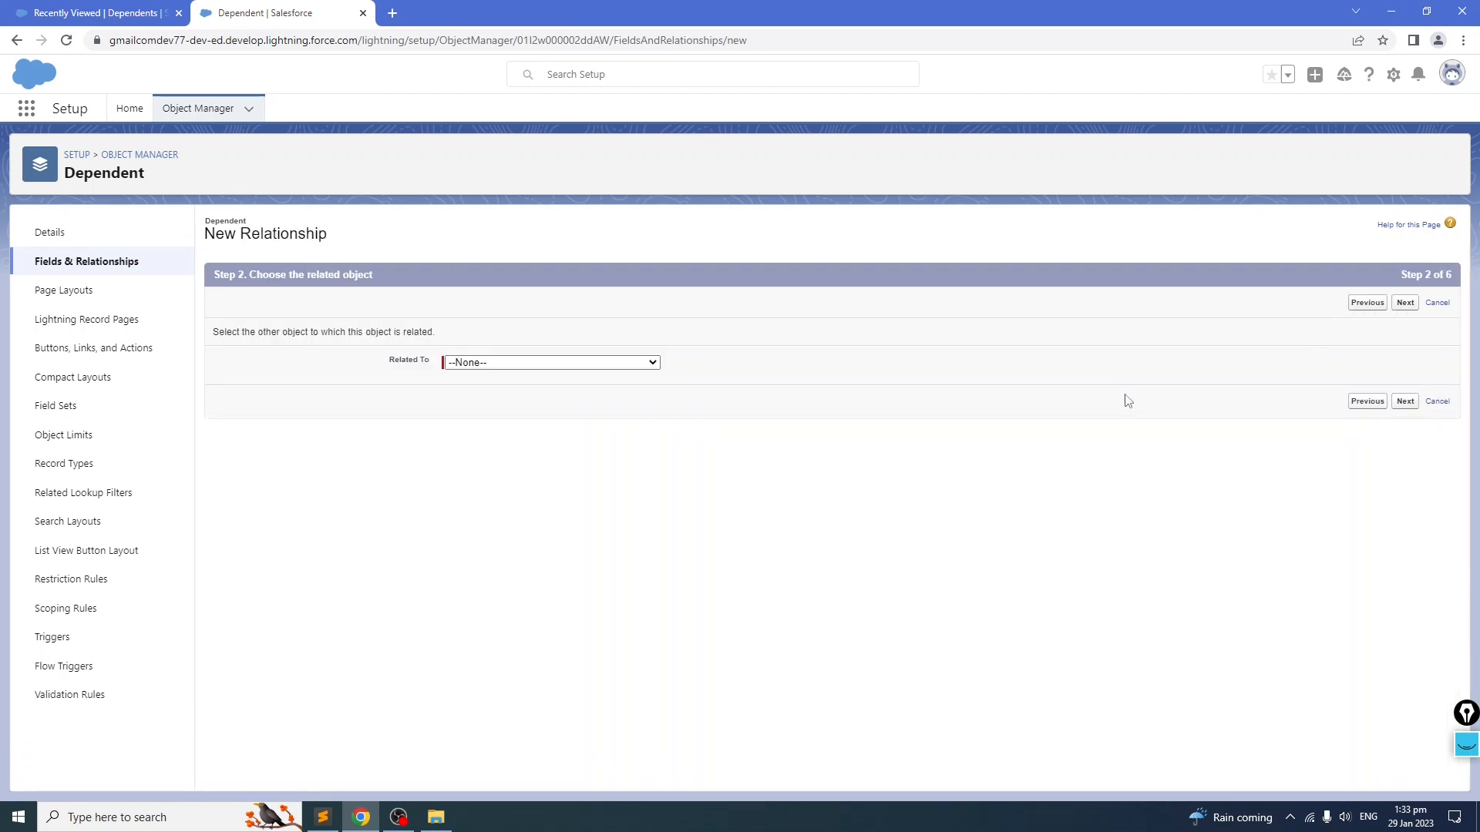
click(569, 365)
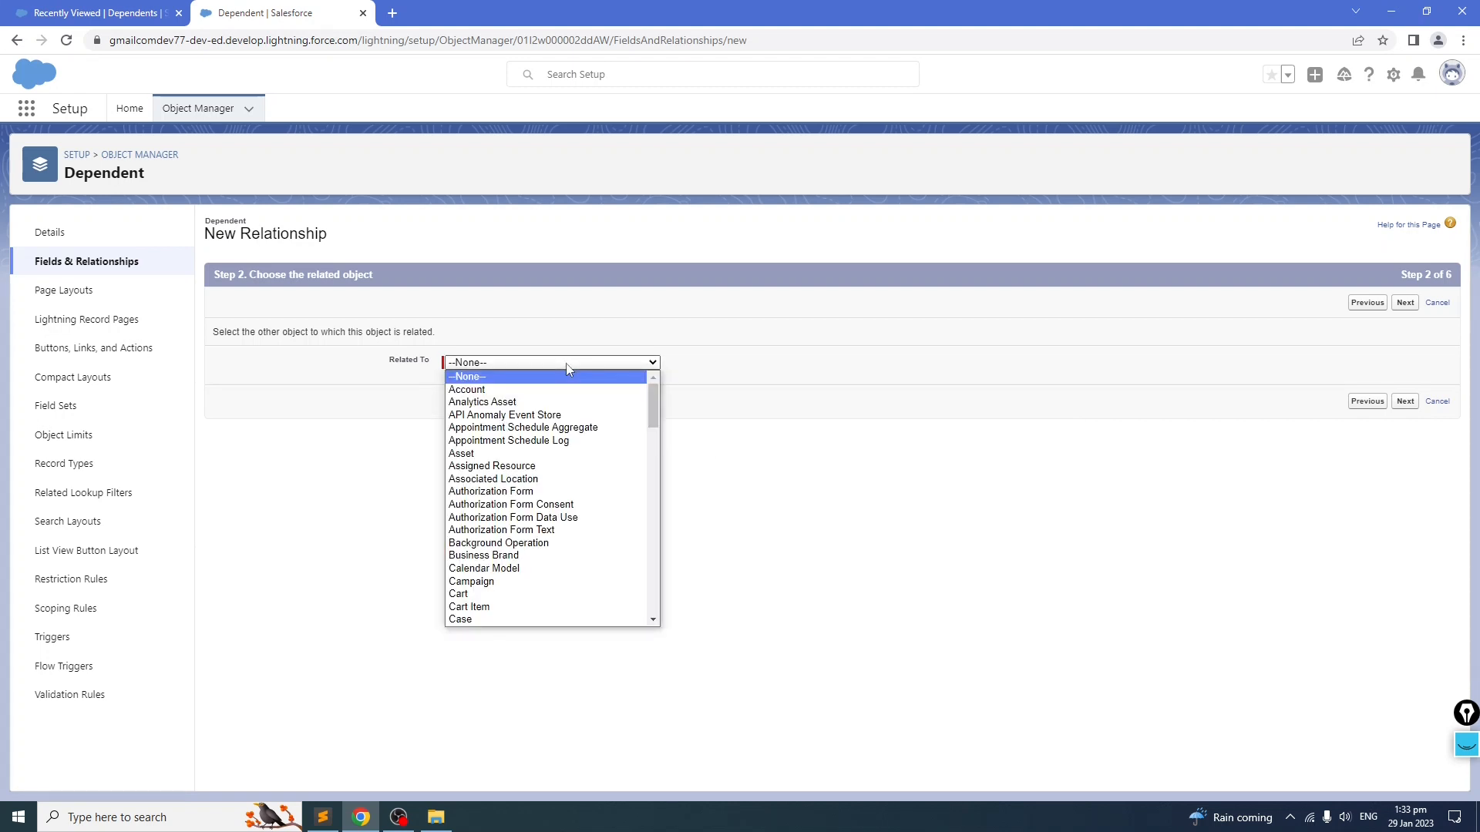
scroll(577, 518, down, 8)
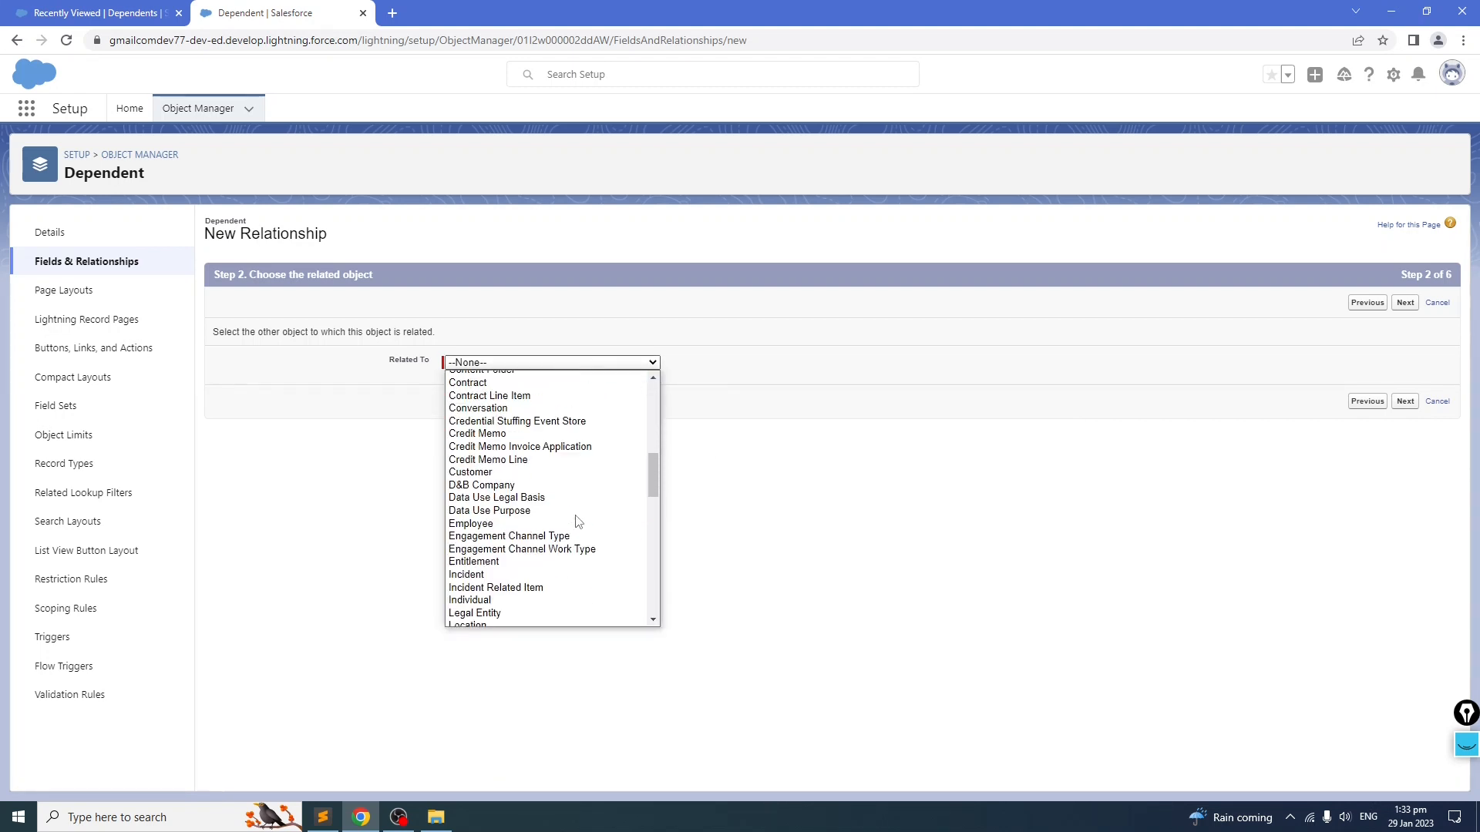
scroll(577, 522, up, 3)
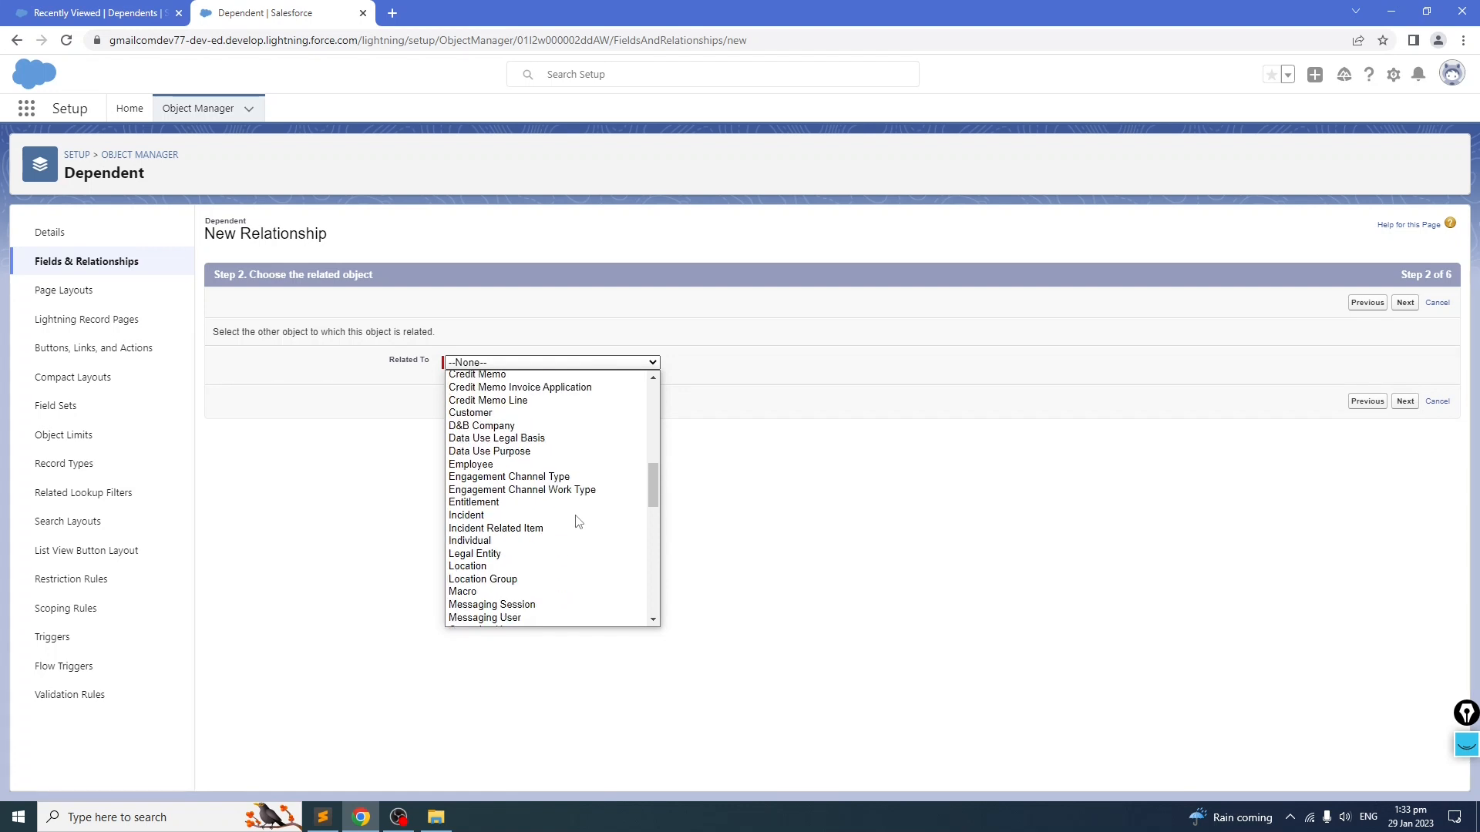
click(519, 465)
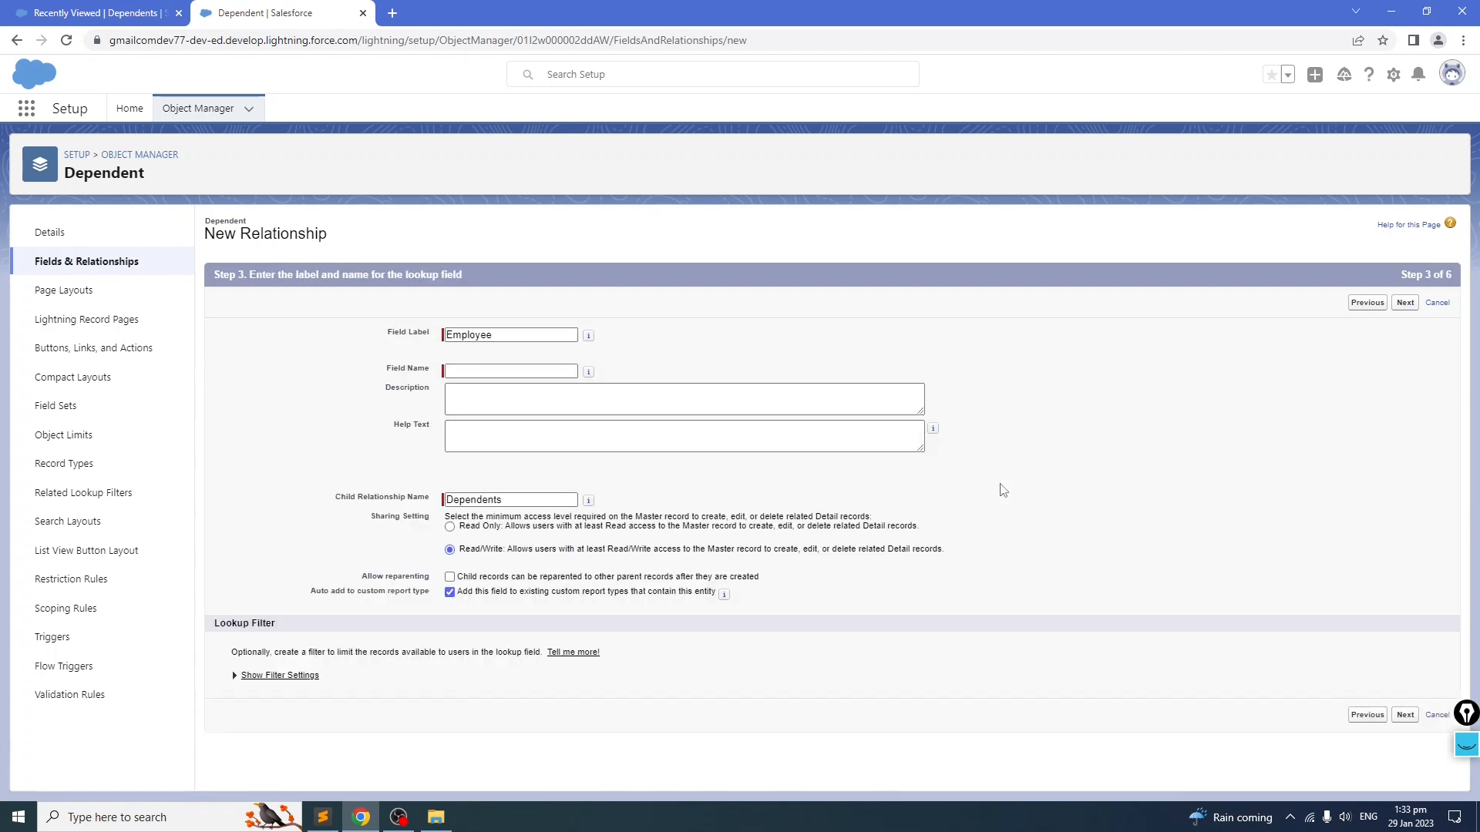
Step: Name the relationship field Employee, accept the security, layout and Dependents related list defaults, and save it
click(520, 374)
click(1405, 303)
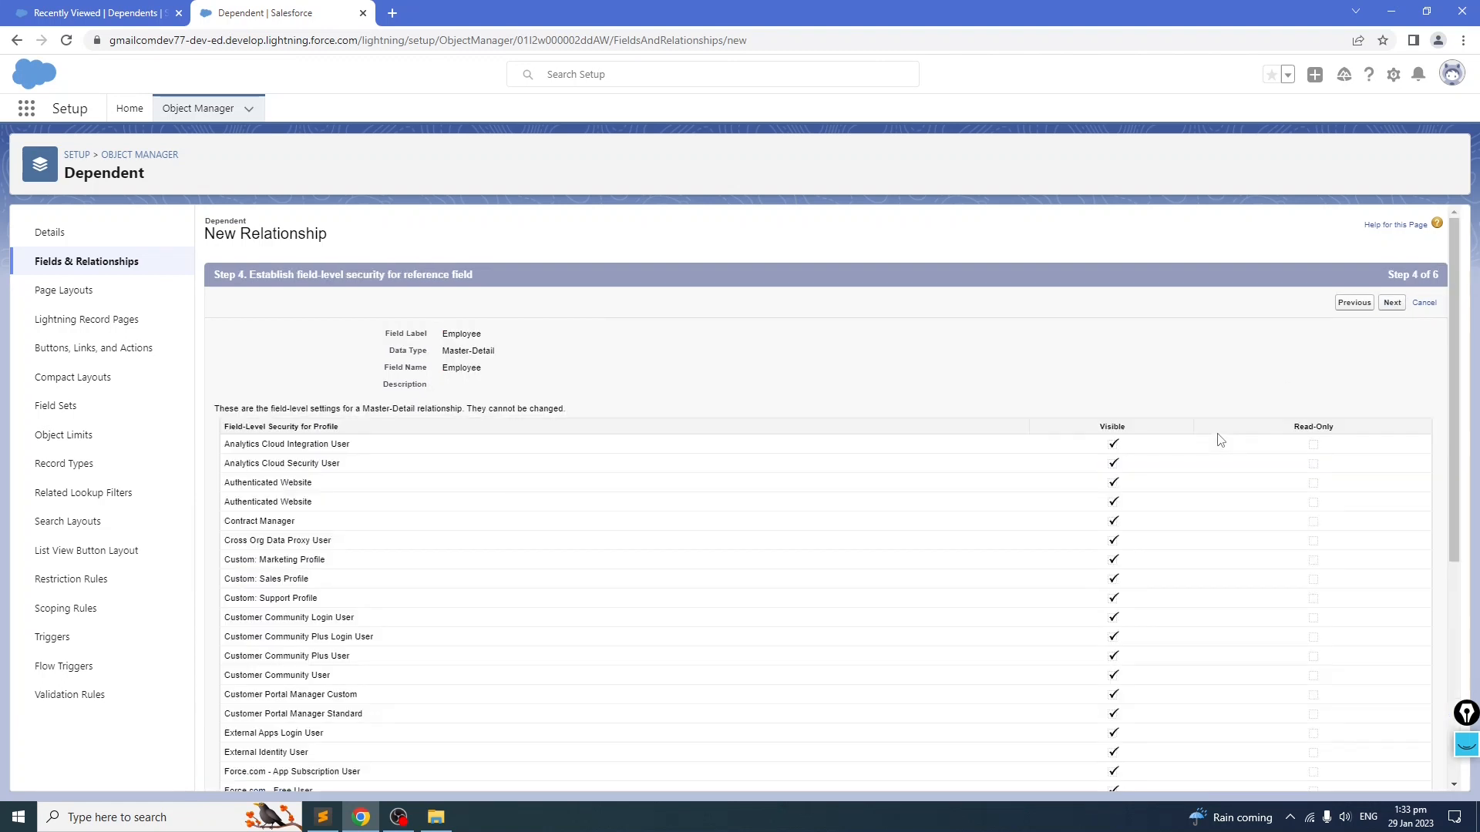
click(1393, 302)
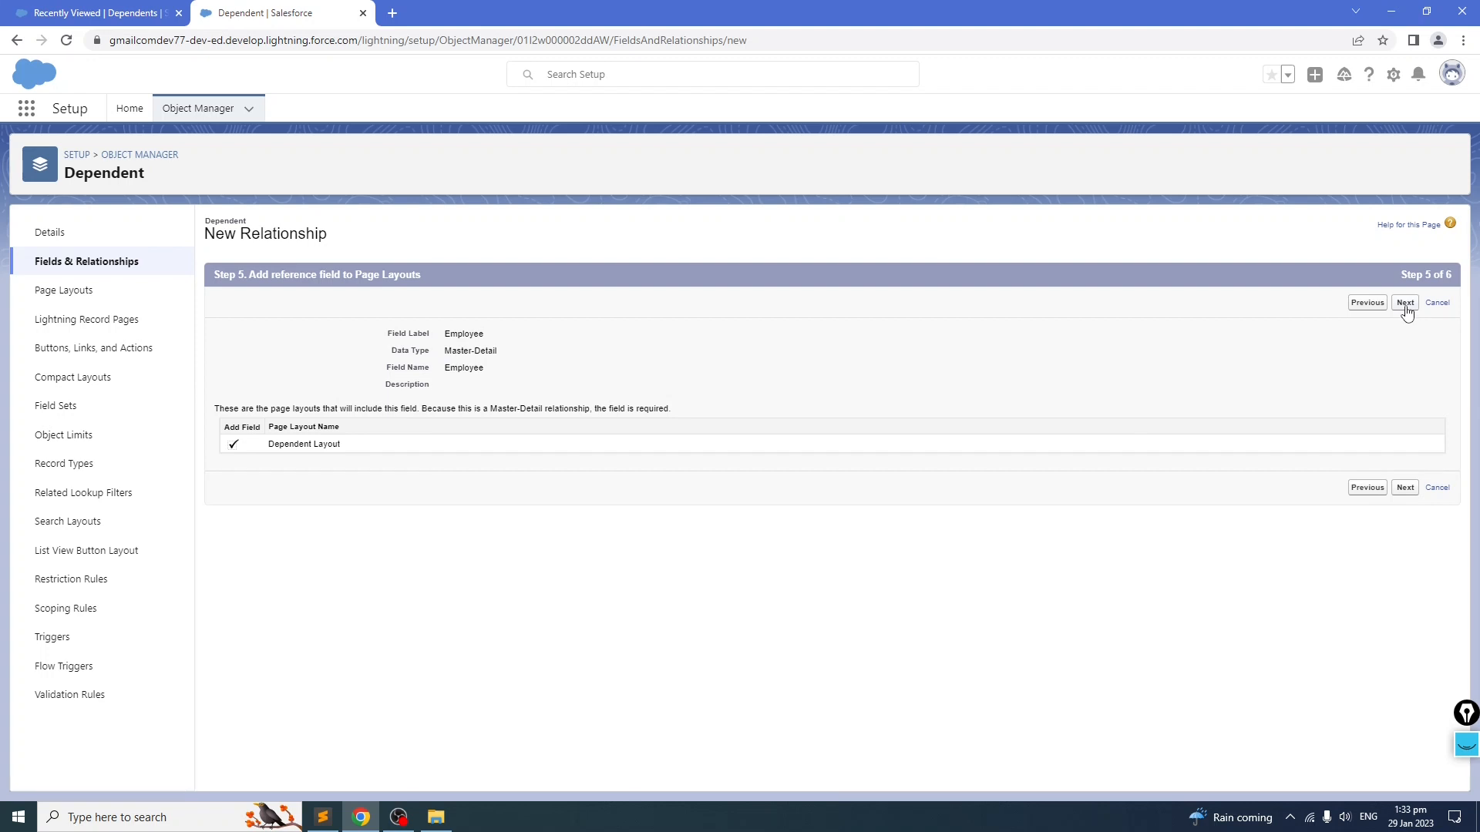
click(1407, 305)
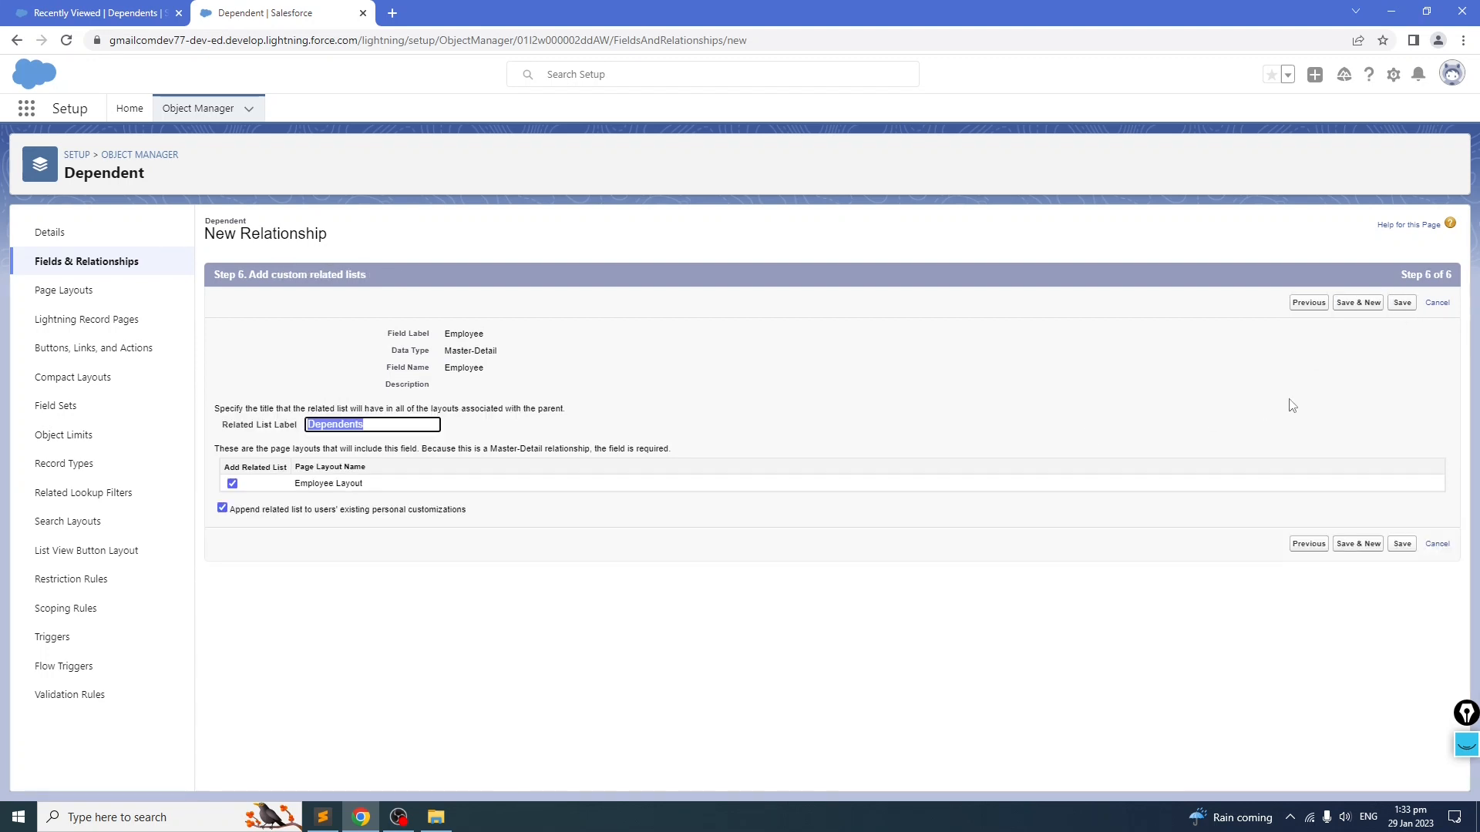
click(1402, 303)
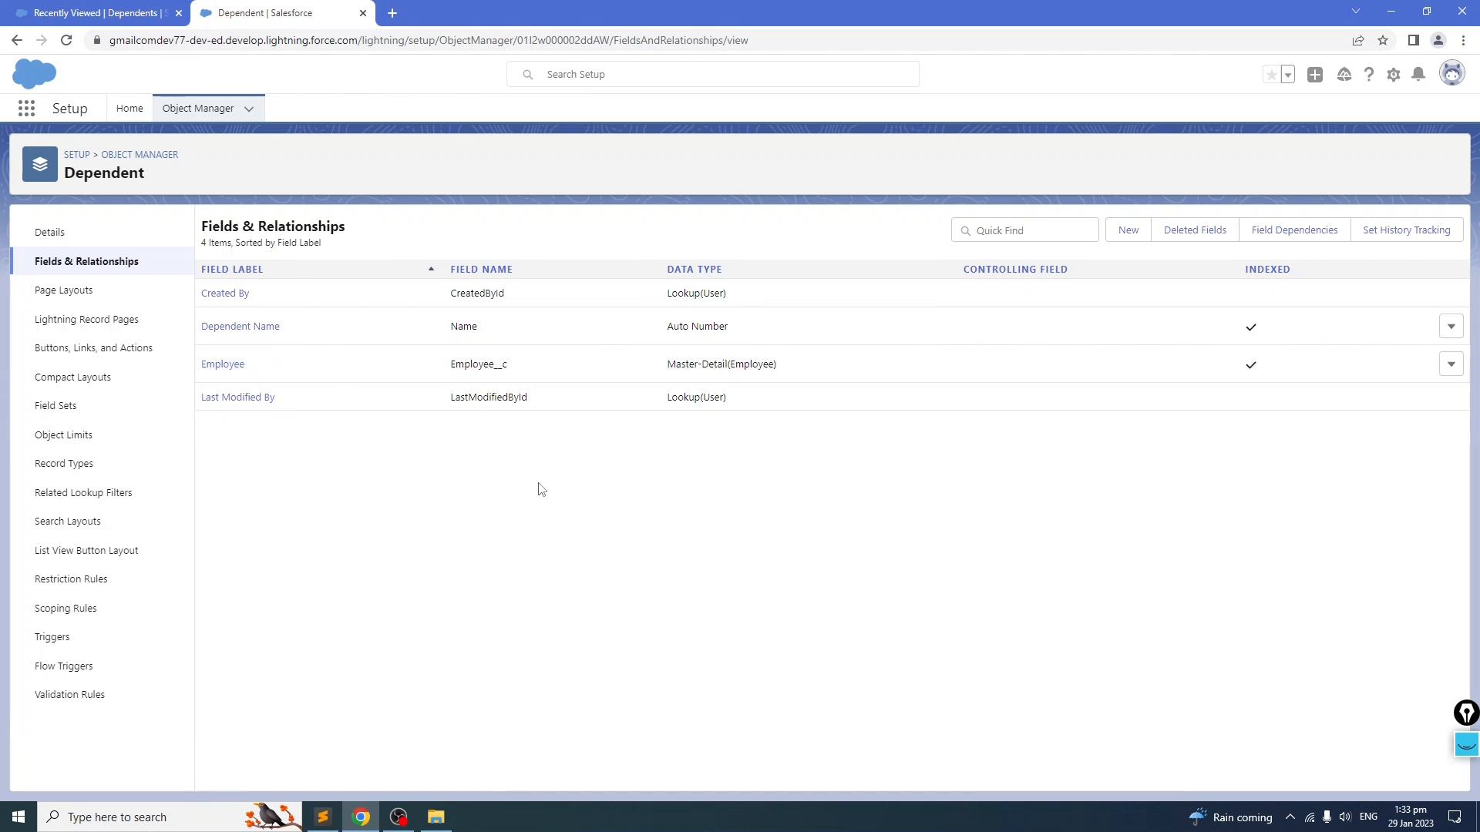
Step: Review the First Name and Last Name definitions in the notes file and start a new Text custom field on Dependent
click(323, 817)
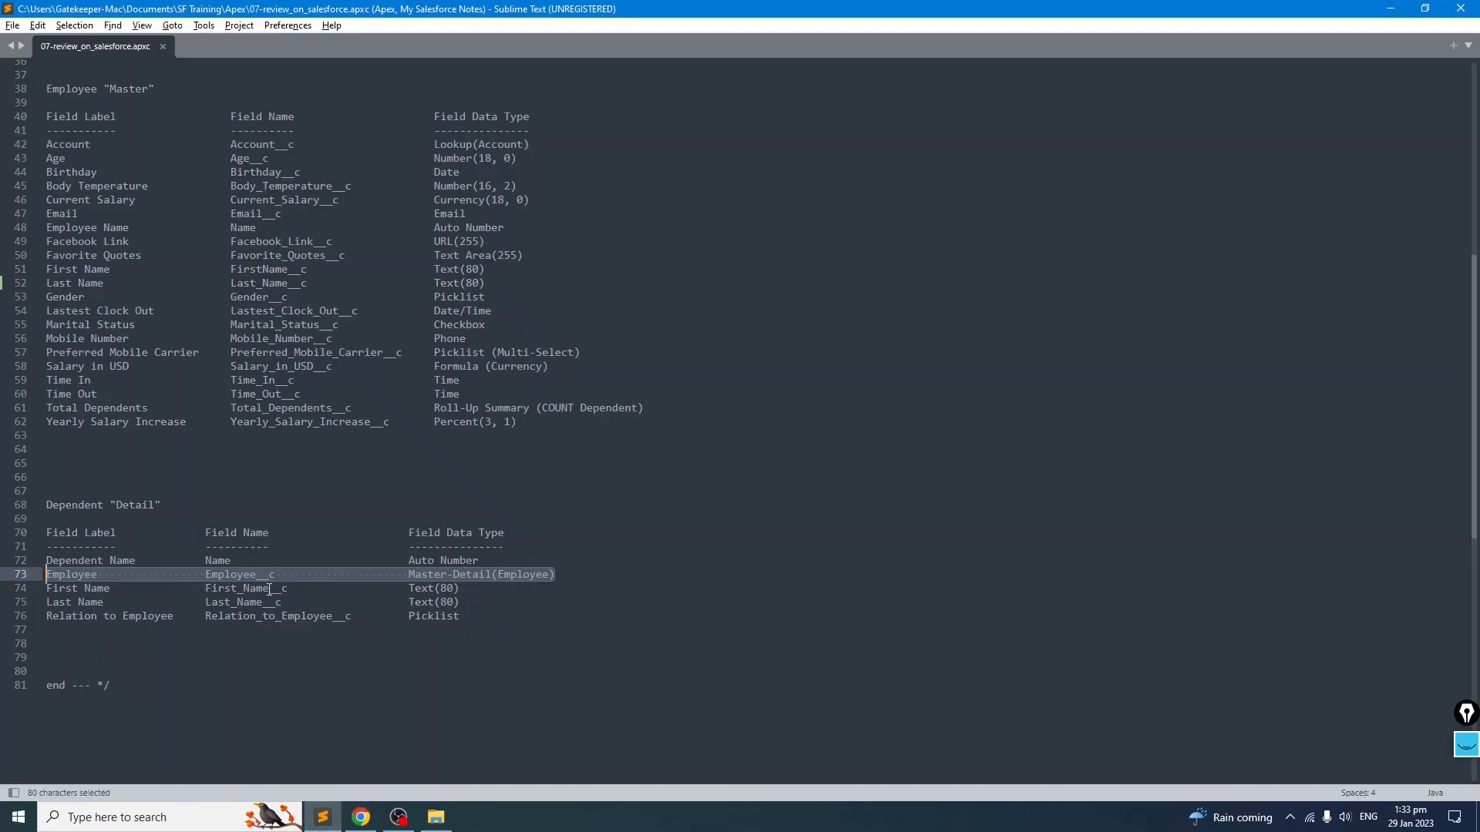
drag(501, 603, 37, 591)
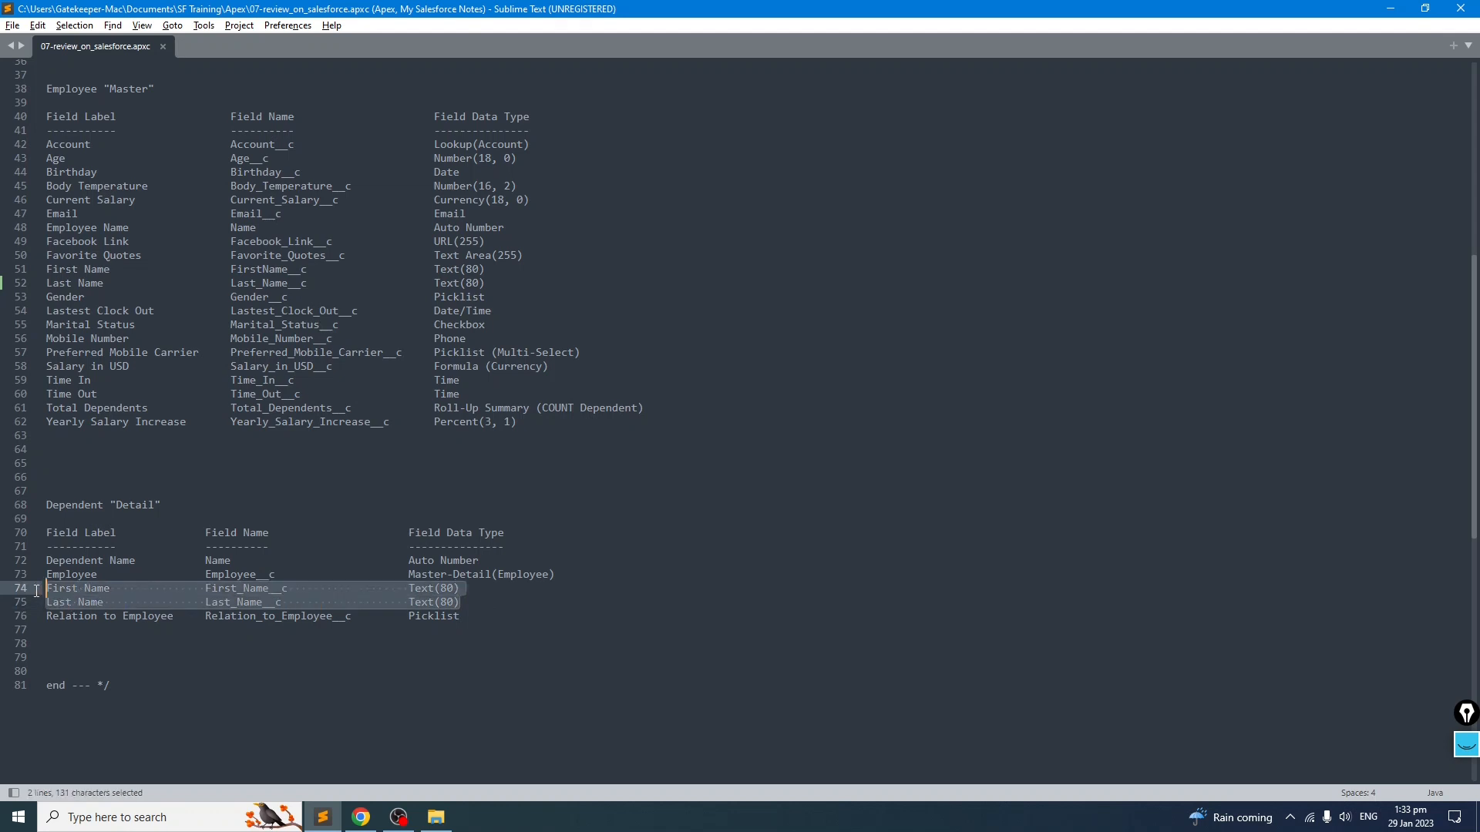
click(362, 819)
click(1128, 230)
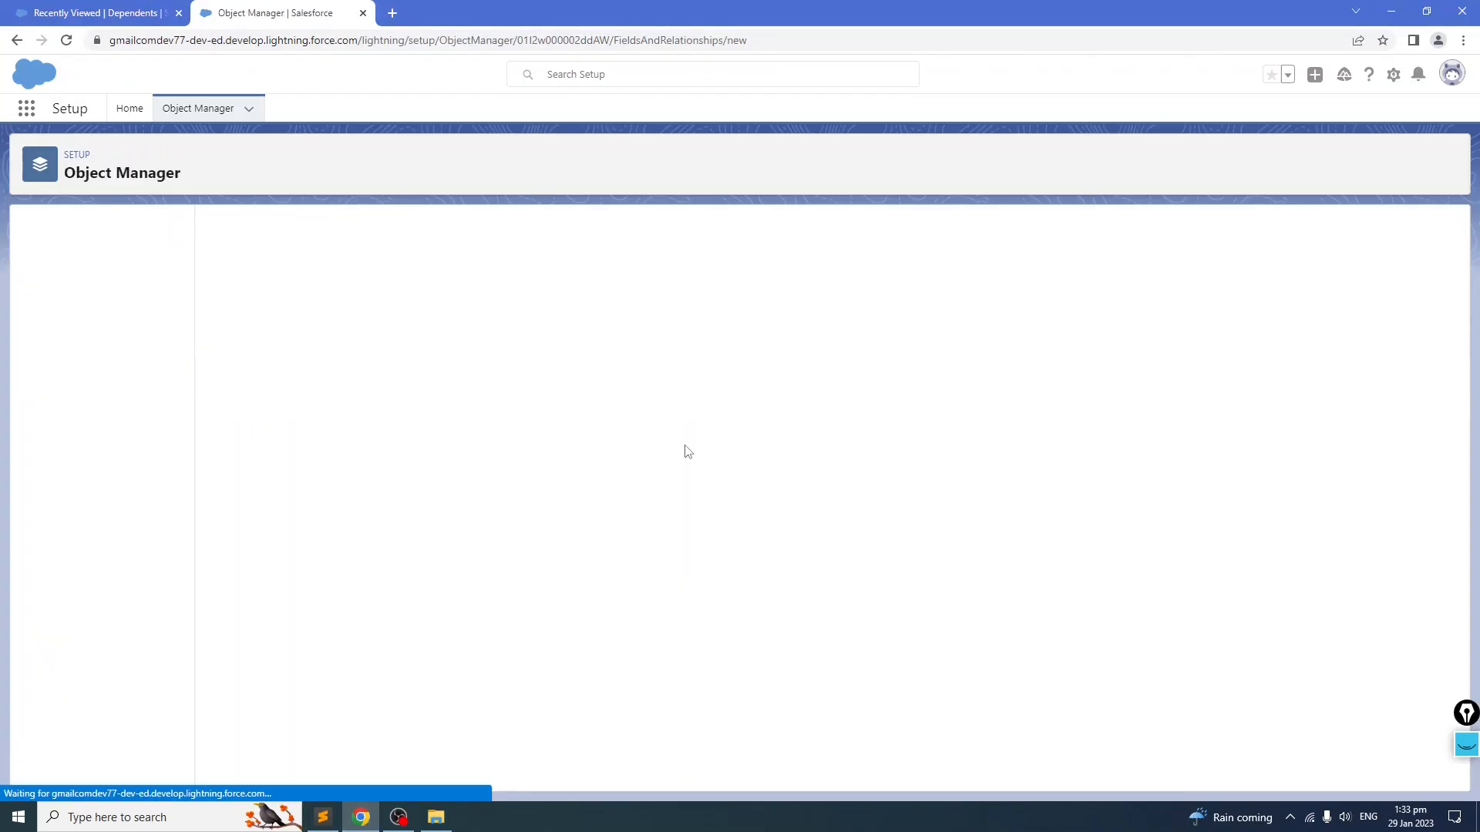
scroll(333, 524, down, 4)
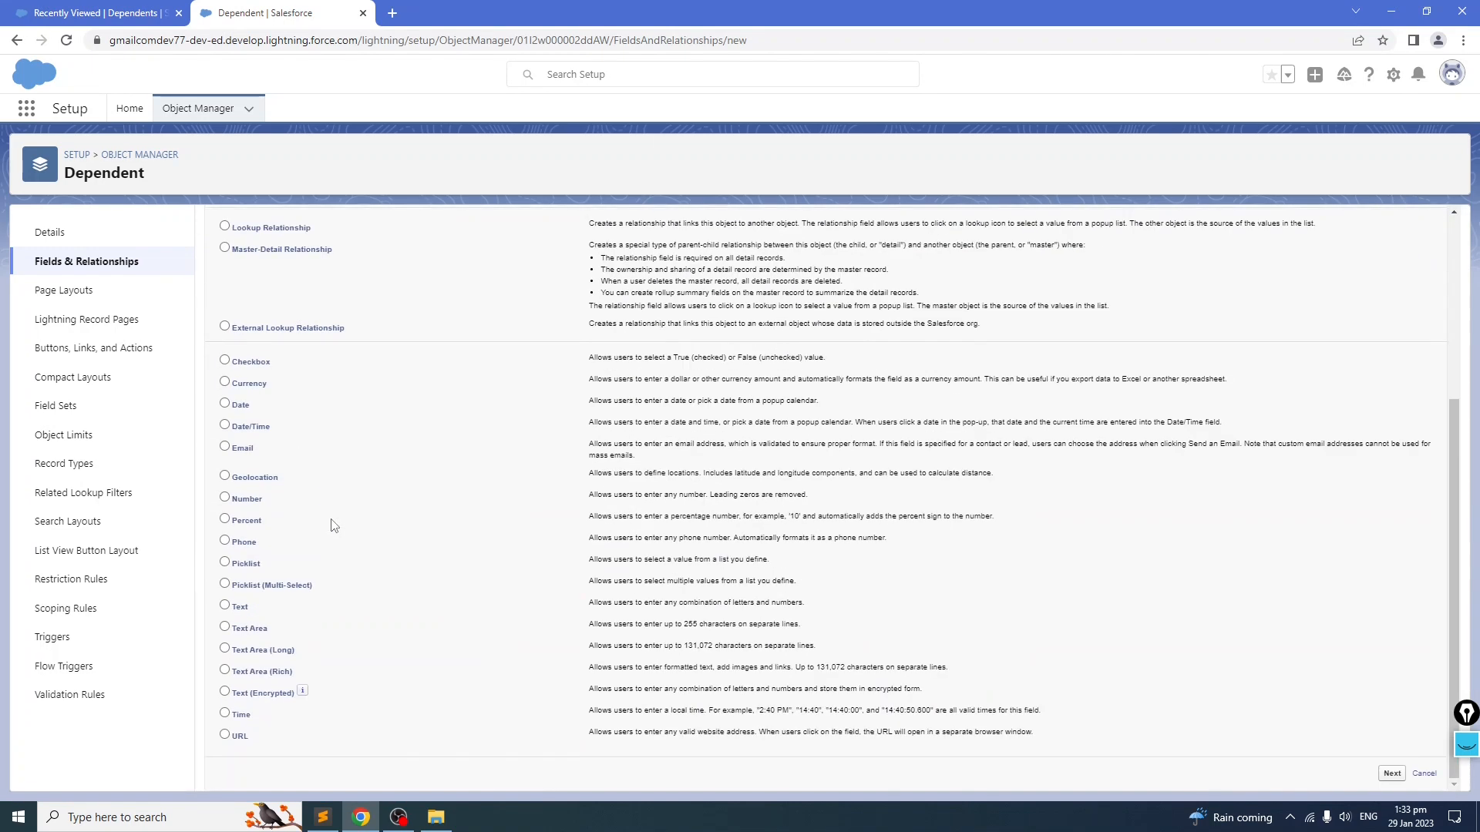
scroll(902, 563, up, 4)
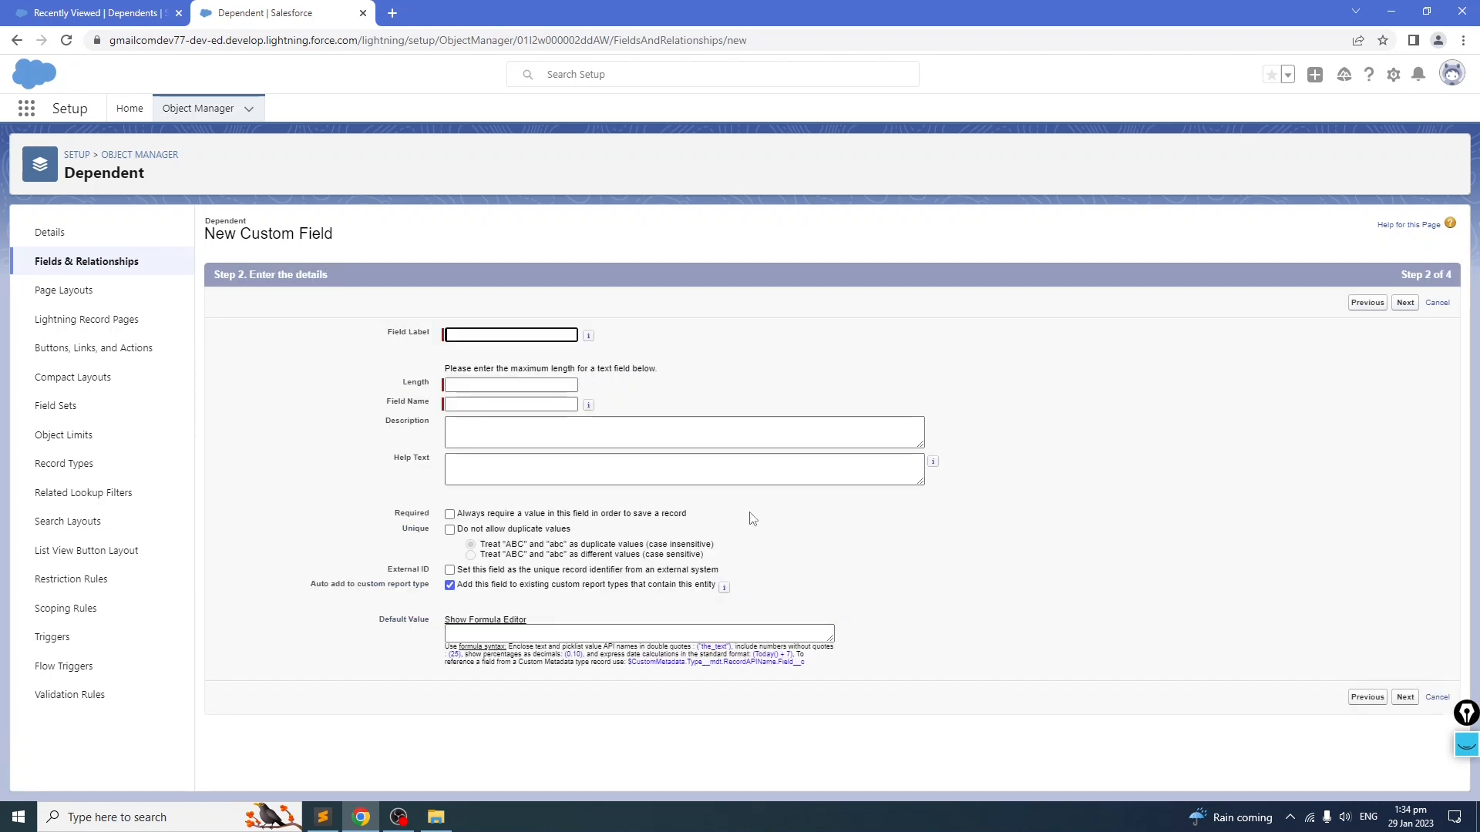
Step: Copy the First Name label from the Dependent section of the notes file
click(322, 817)
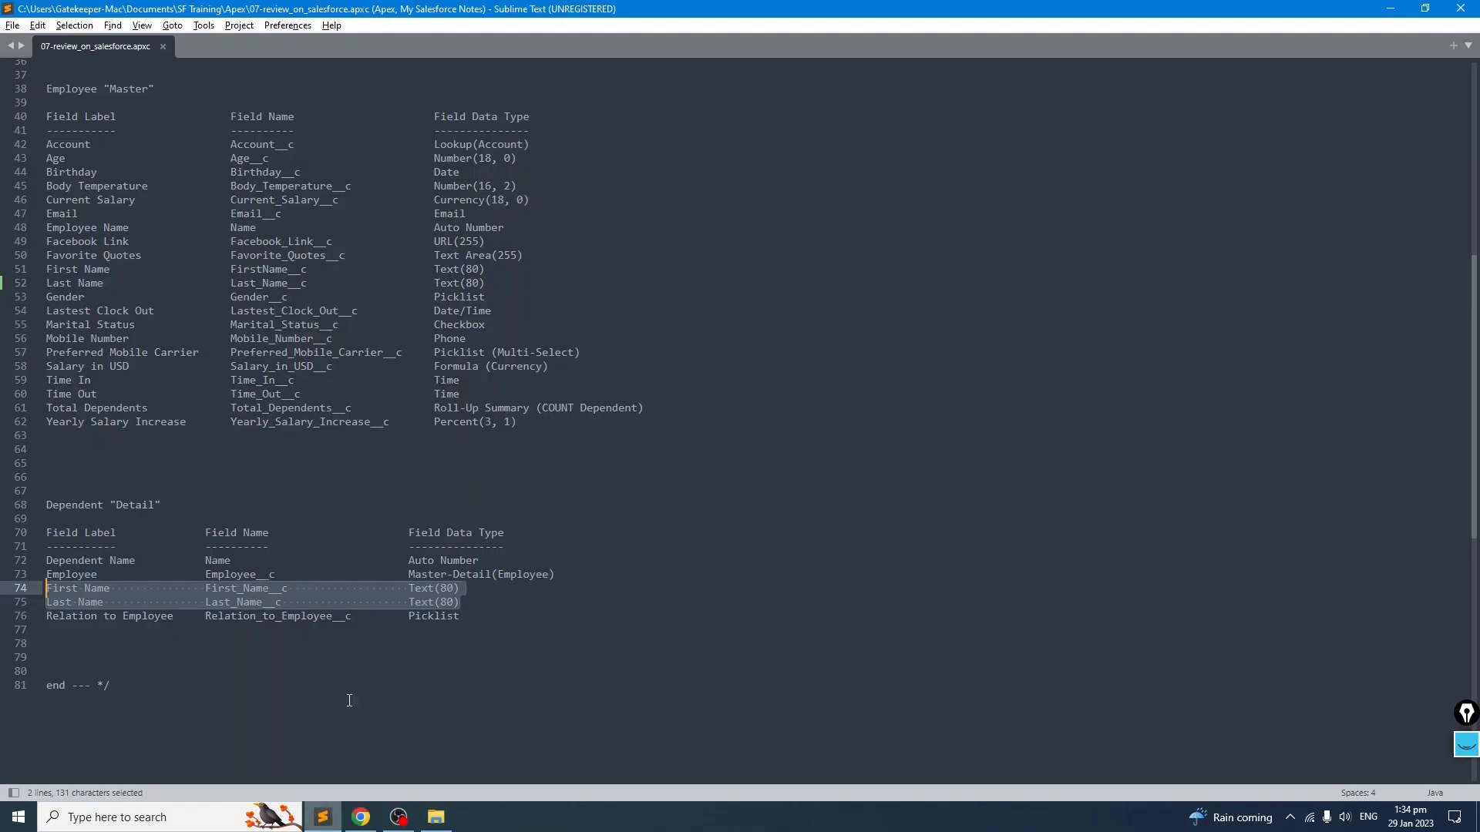
click(97, 616)
drag(109, 591, 44, 591)
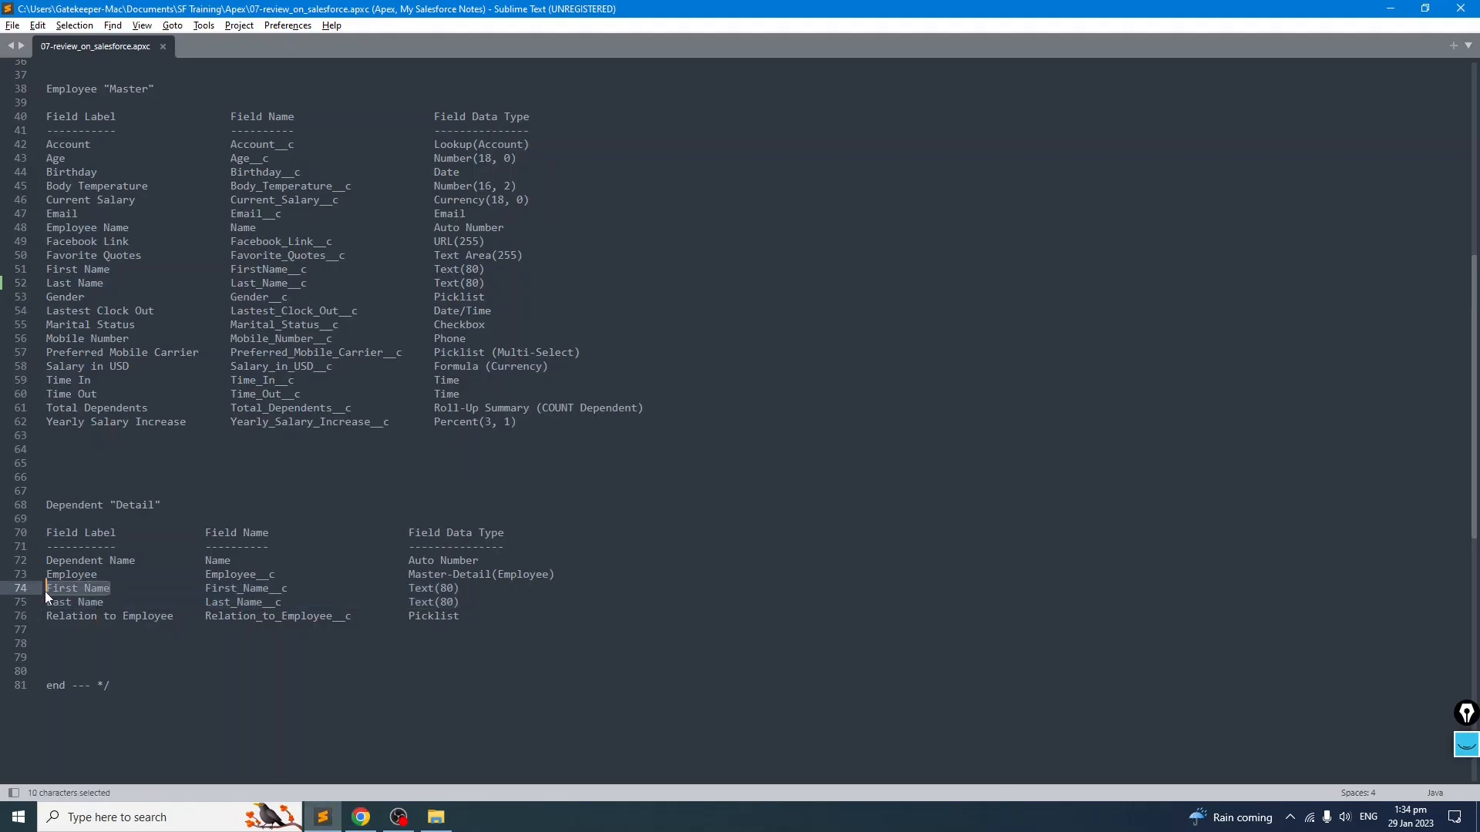
key(ctrl+c)
key(alt+Tab)
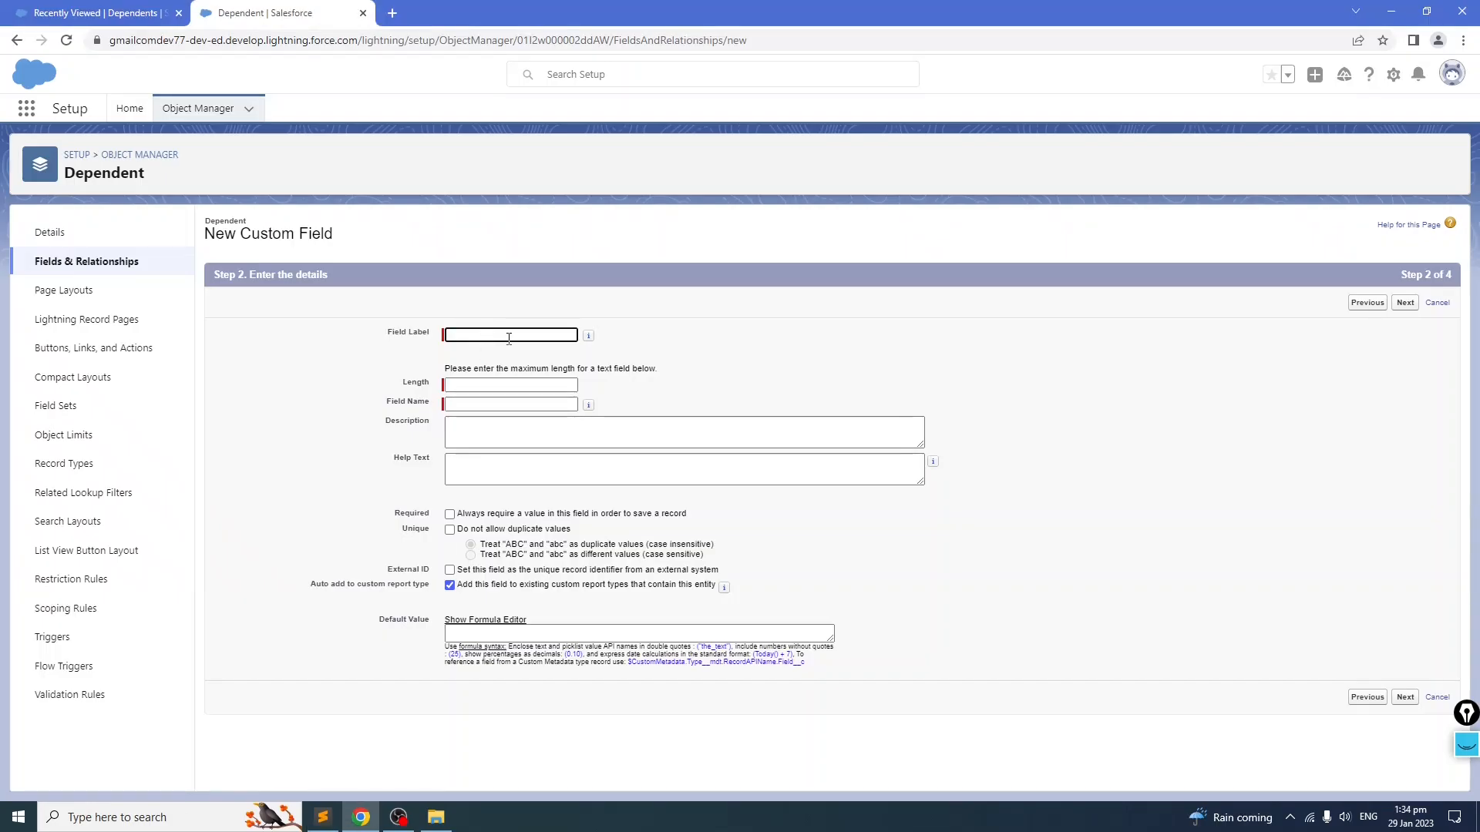
Step: Create the First Name text field with length 80 and field name First_Name, added to the Dependent Layout, and save
key(ctrl+v)
click(842, 340)
click(511, 385)
click(510, 419)
click(840, 330)
click(1405, 302)
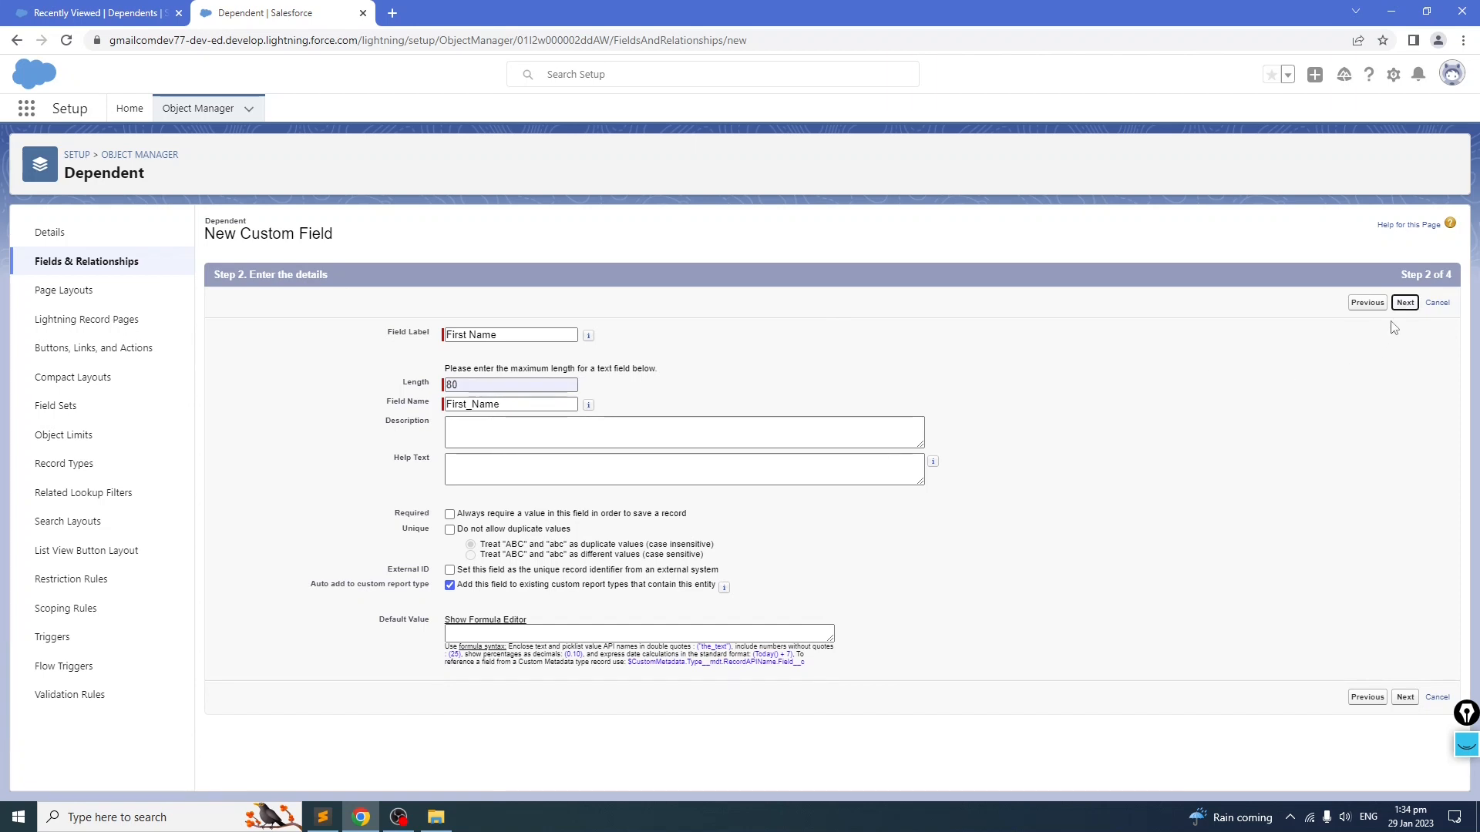
click(1404, 302)
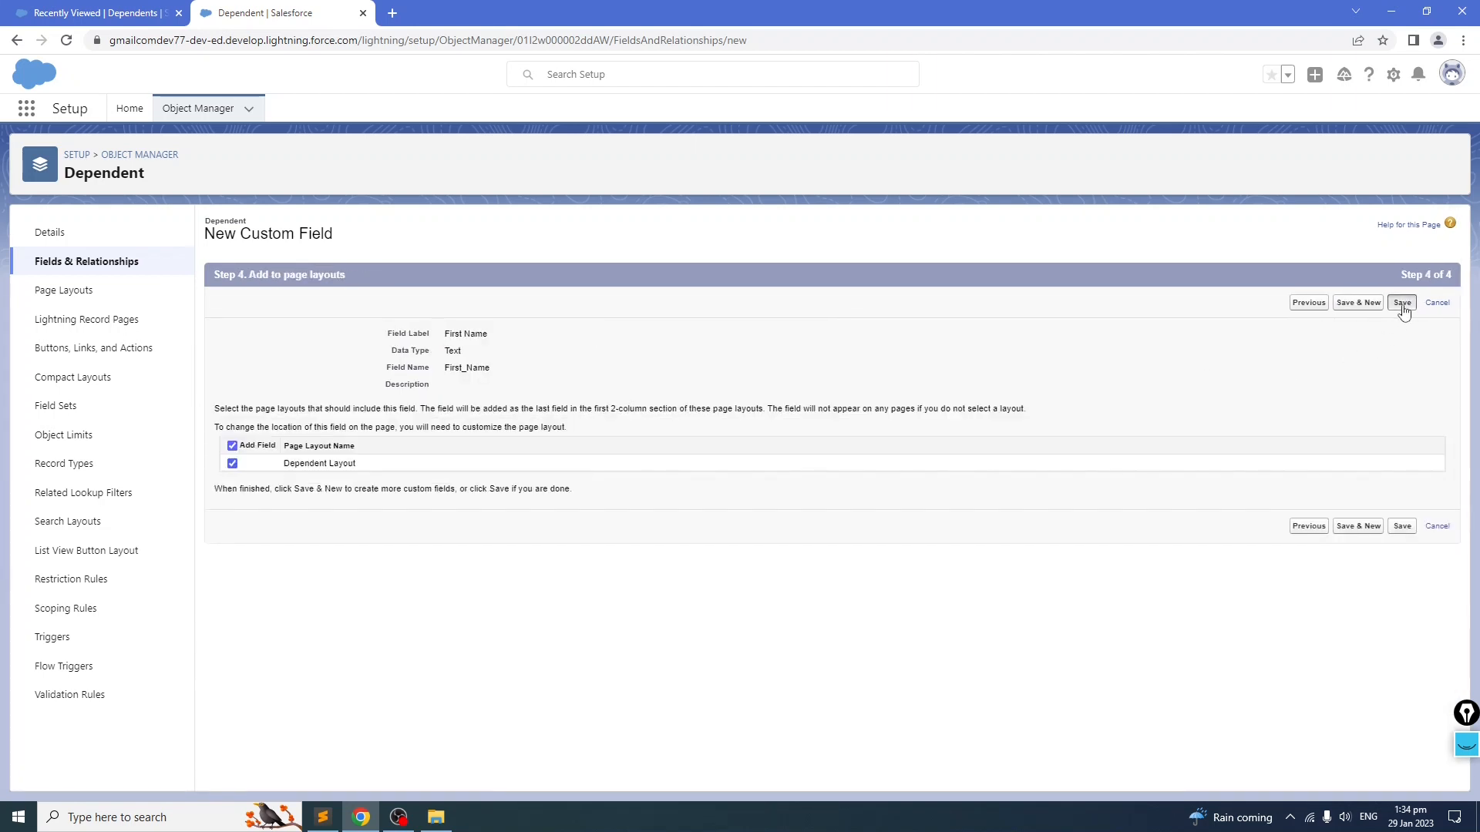
click(1403, 304)
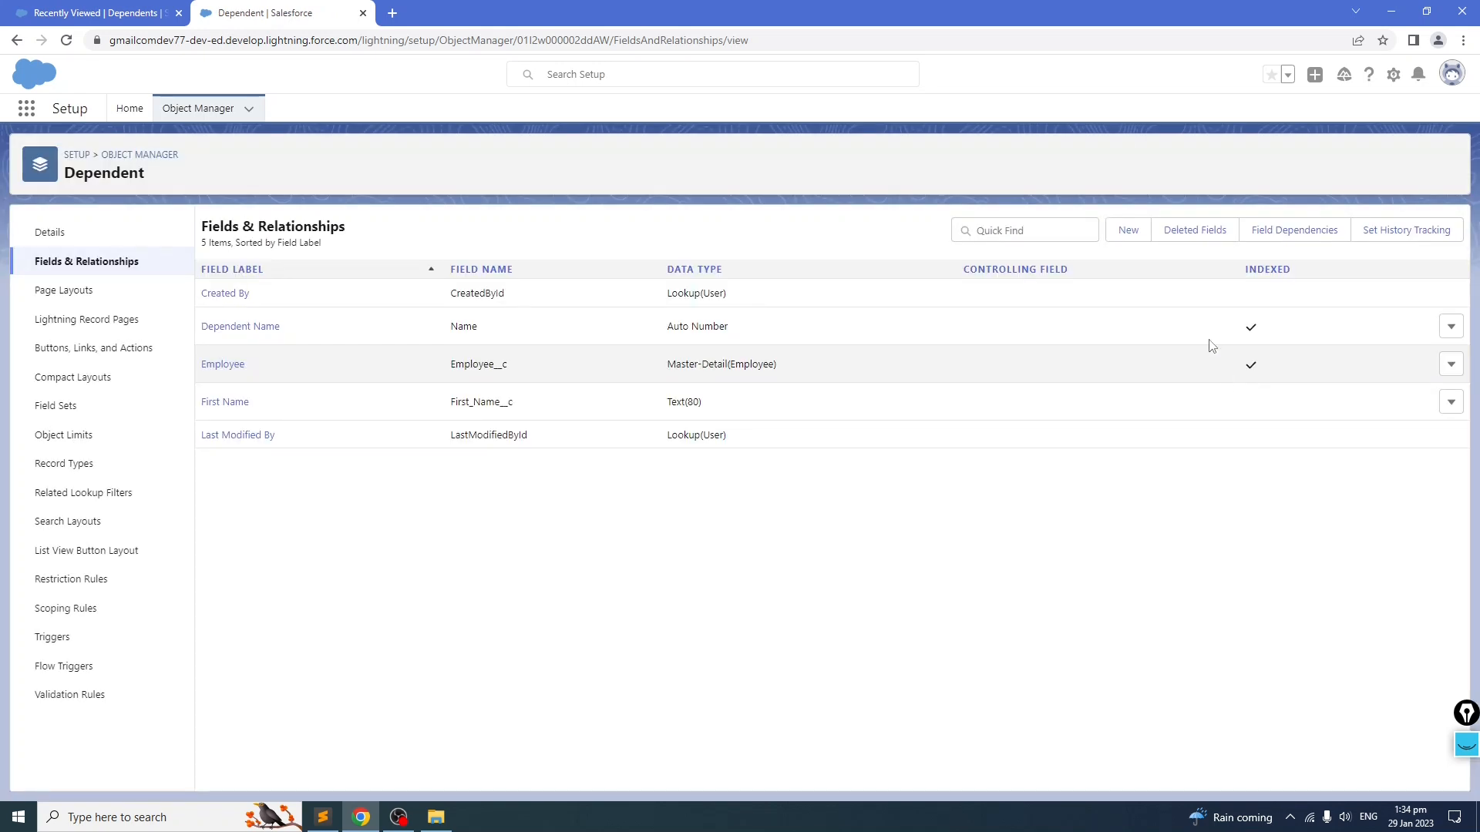
Step: Start another Text custom field on the Dependent object
click(1127, 232)
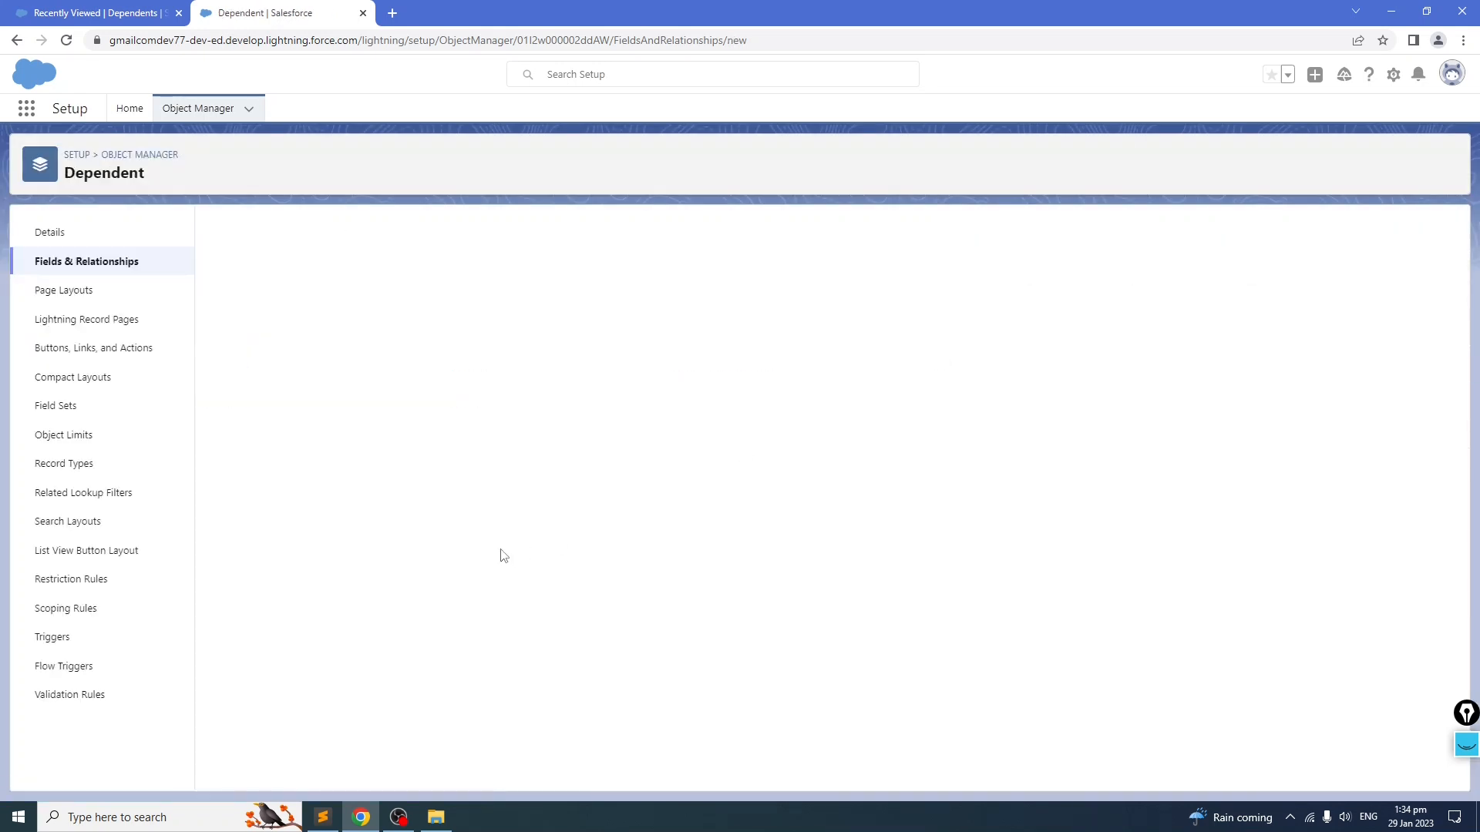
scroll(456, 536, down, 4)
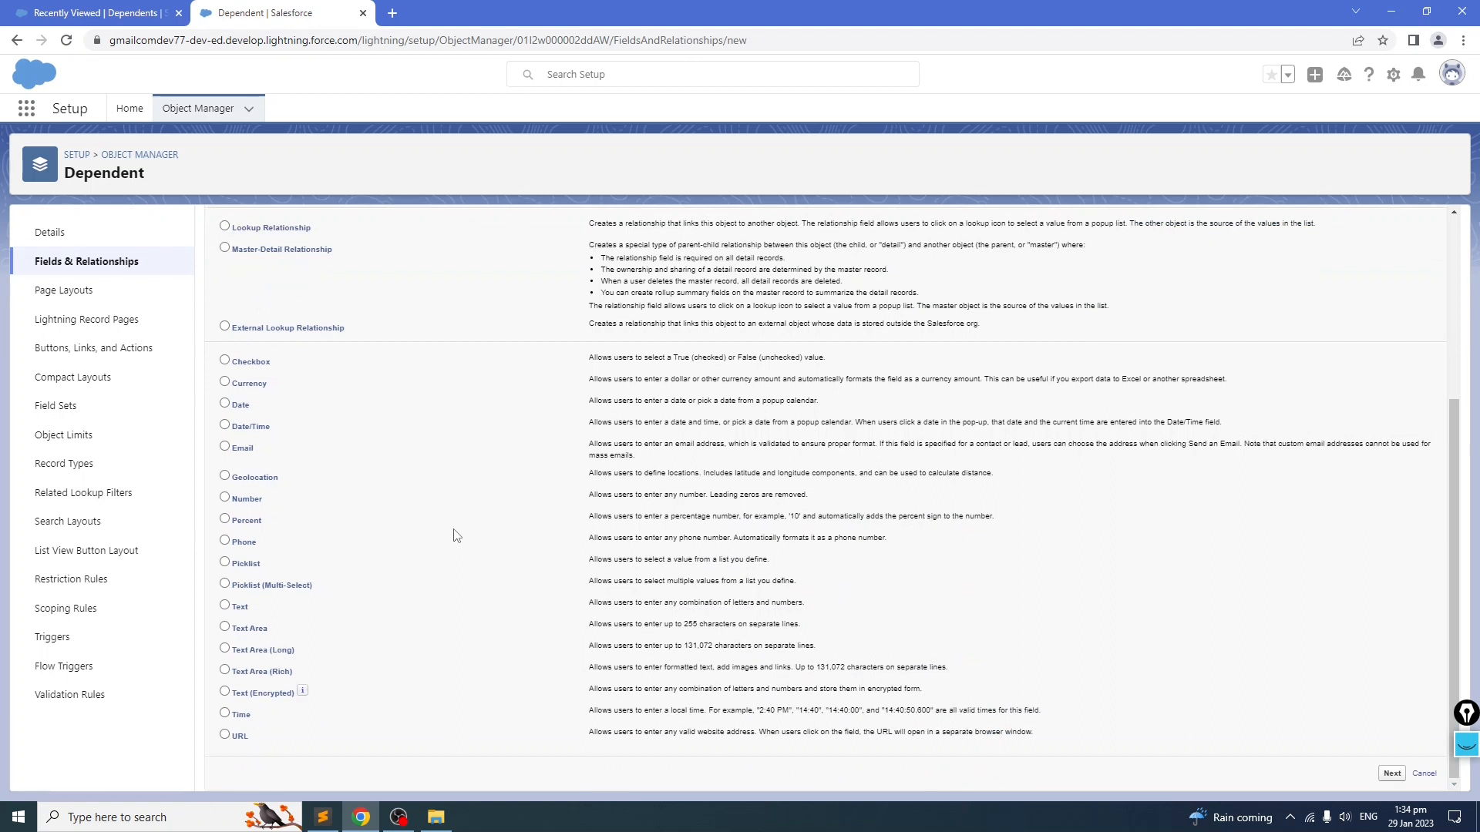
click(224, 605)
scroll(1187, 409, up, 4)
click(1393, 303)
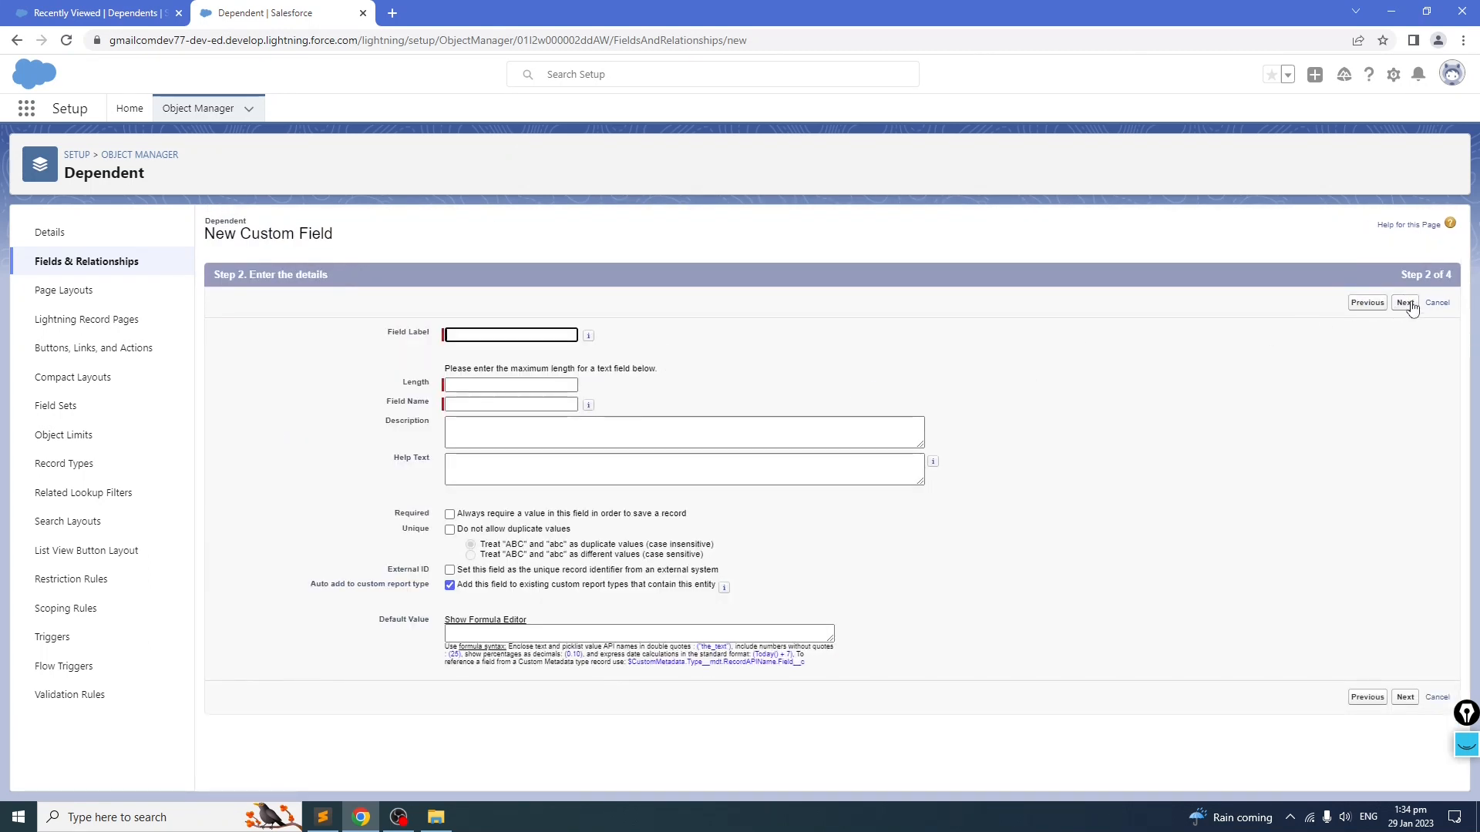
Step: Create the Last Name text field with length 80 and field name Last_Name, and save it
click(518, 336)
click(529, 367)
drag(468, 335, 347, 337)
text(Last)
drag(504, 335, 312, 321)
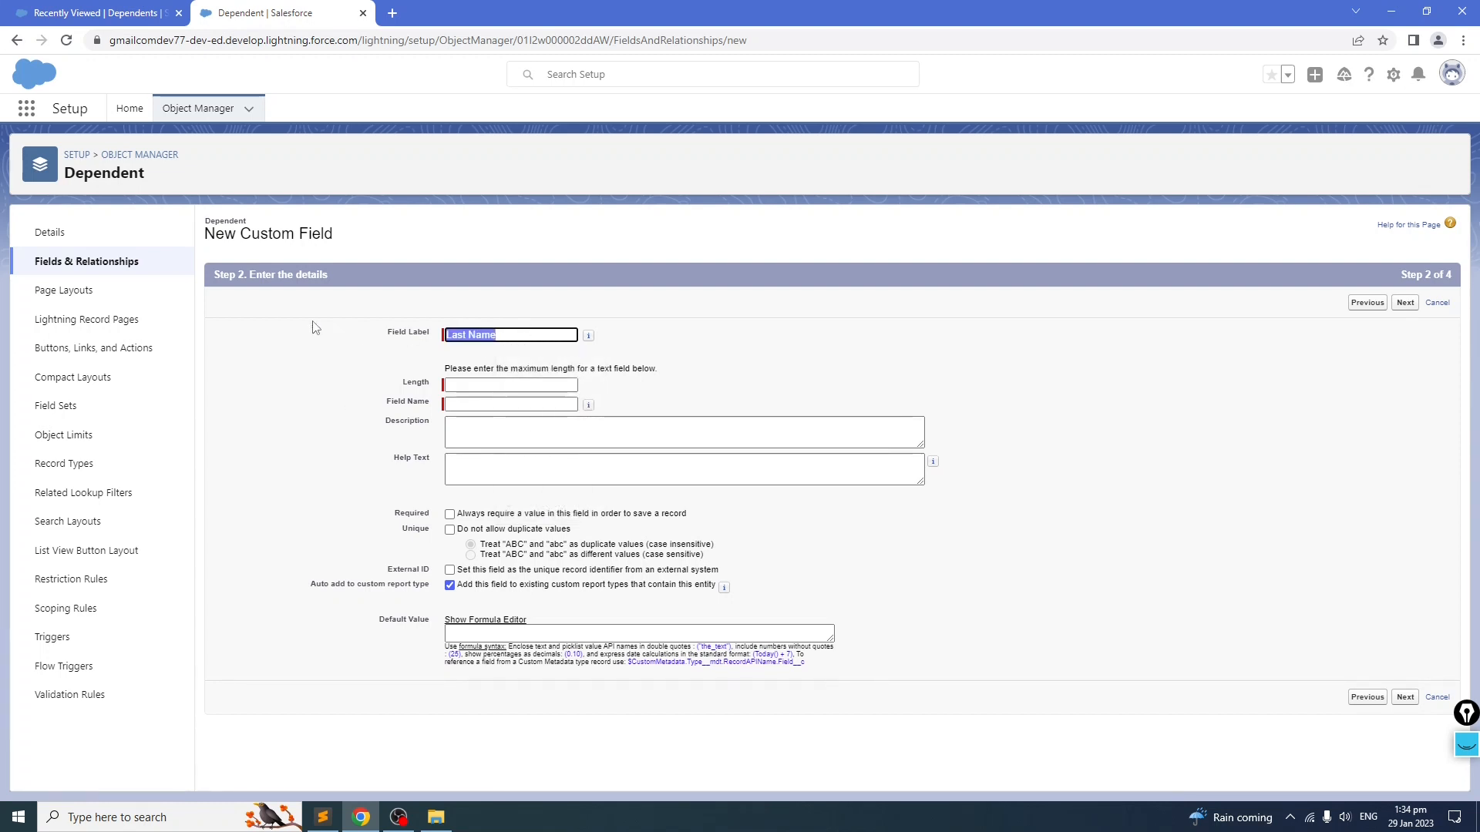
click(475, 403)
key(ctrl+v)
key(ctrl+z)
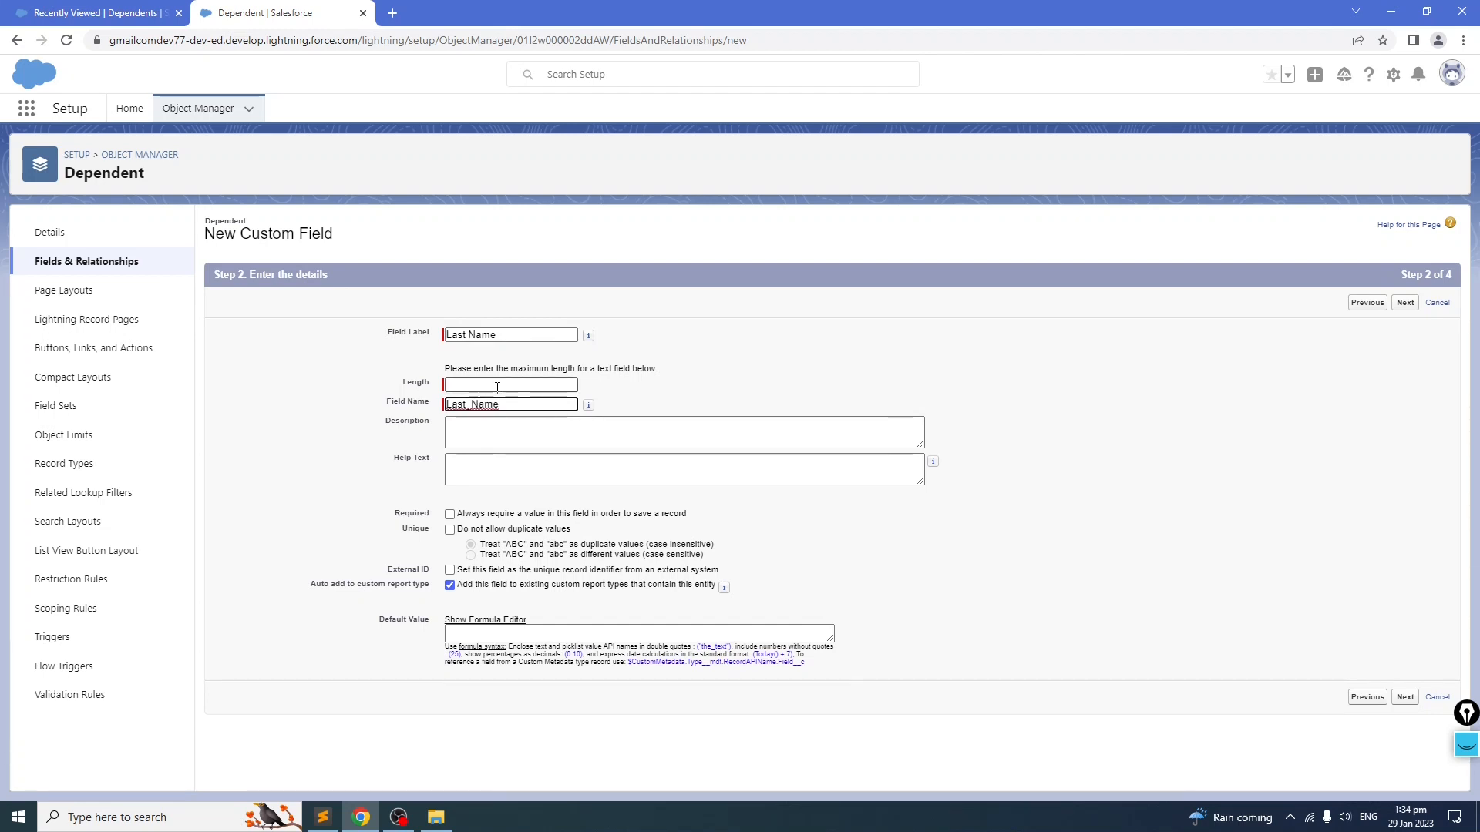
click(497, 386)
click(512, 419)
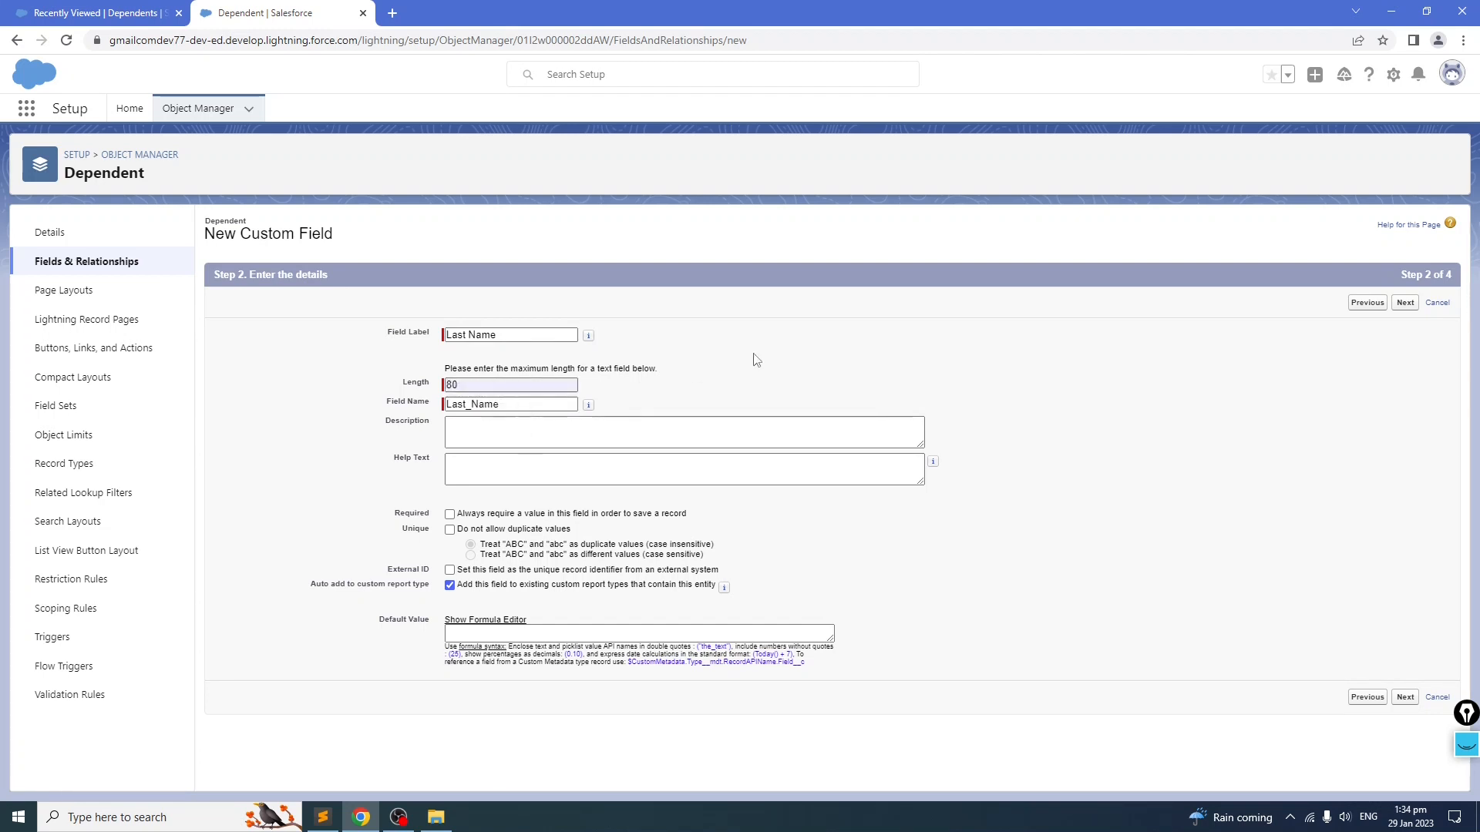
click(1405, 302)
click(1392, 303)
click(1399, 303)
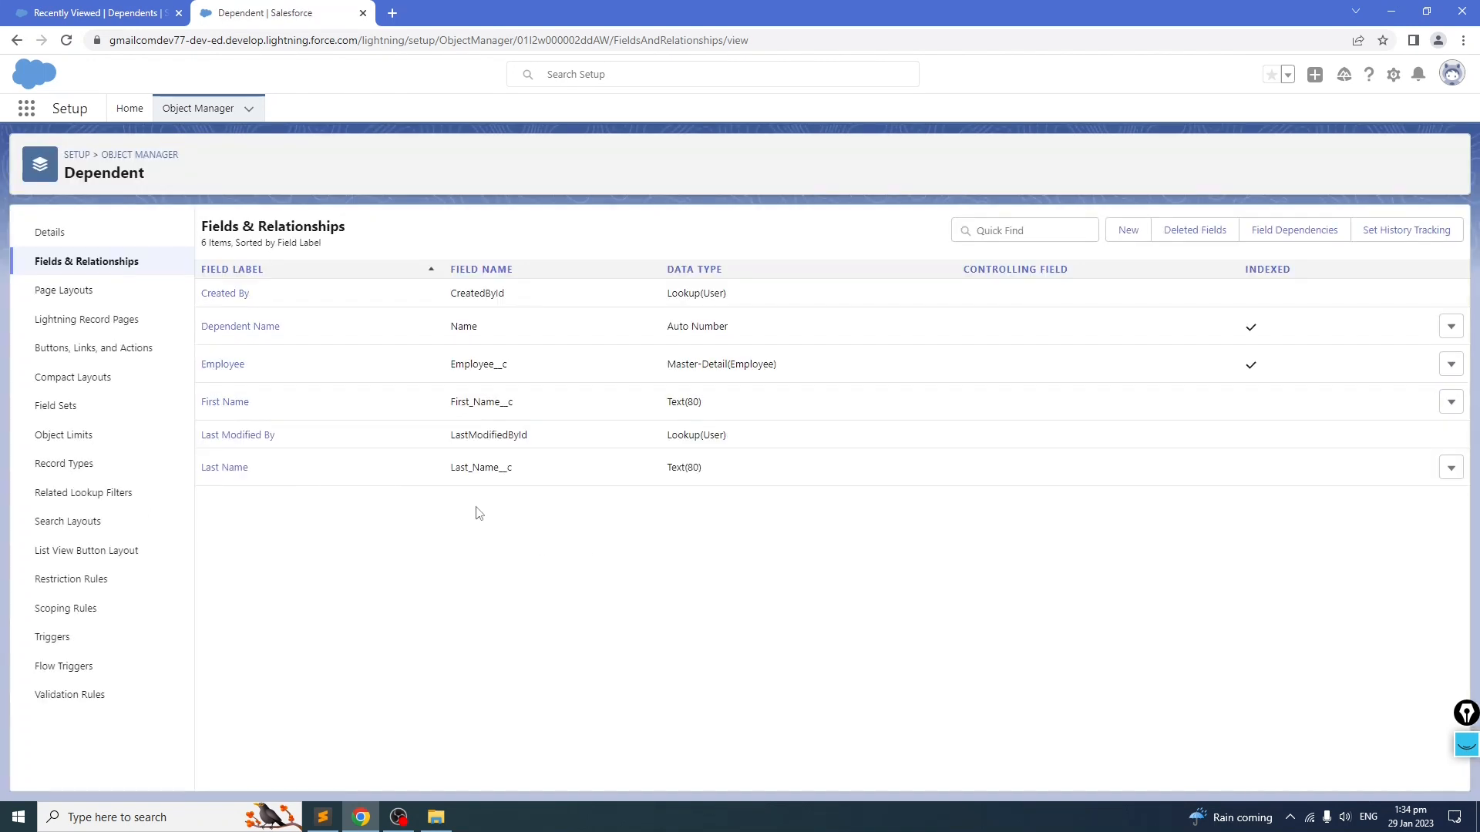
Step: Review the Relation to Employee field definition in the notes file
click(323, 816)
click(103, 625)
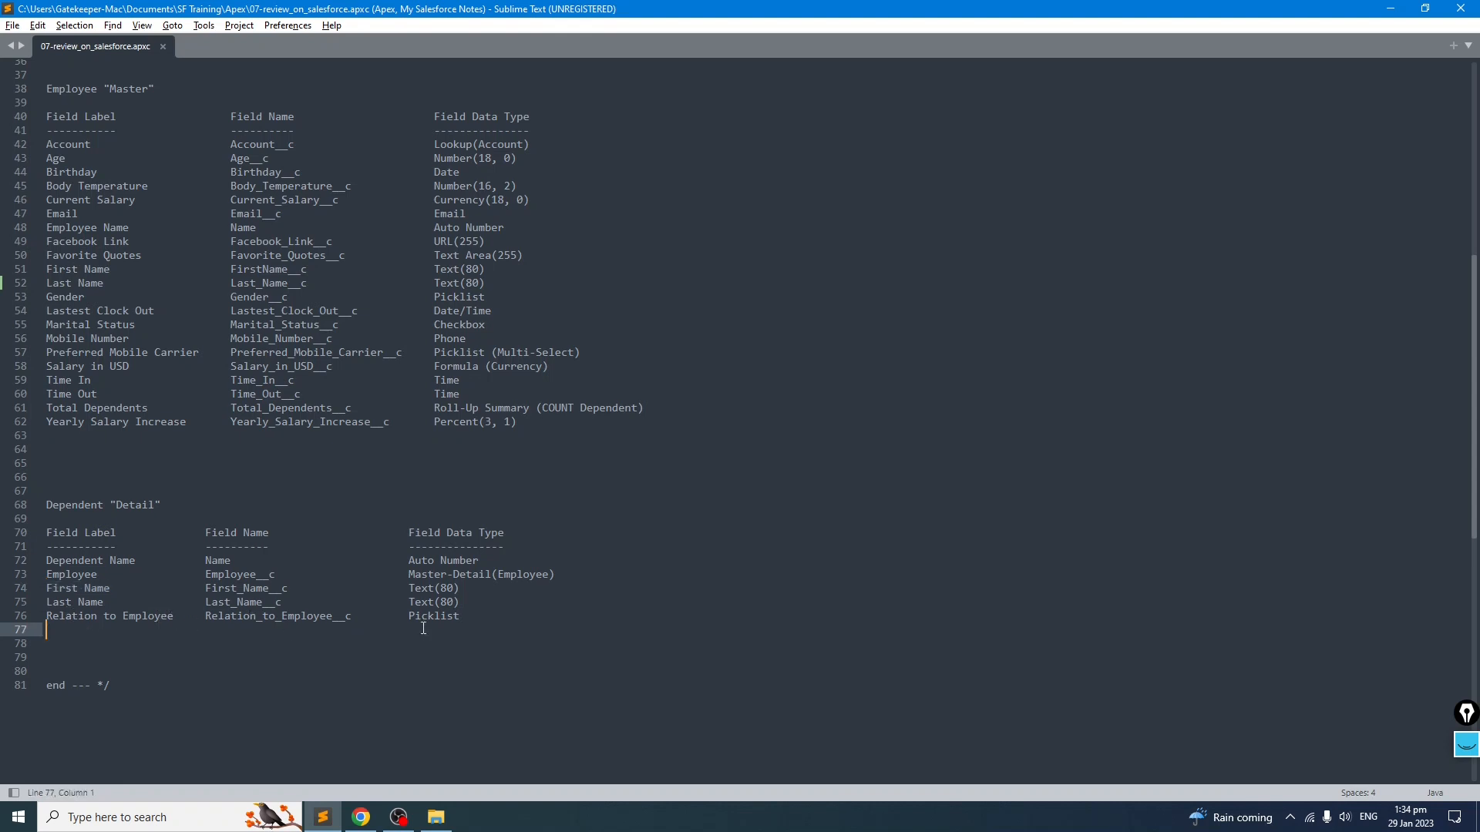
drag(206, 618, 377, 620)
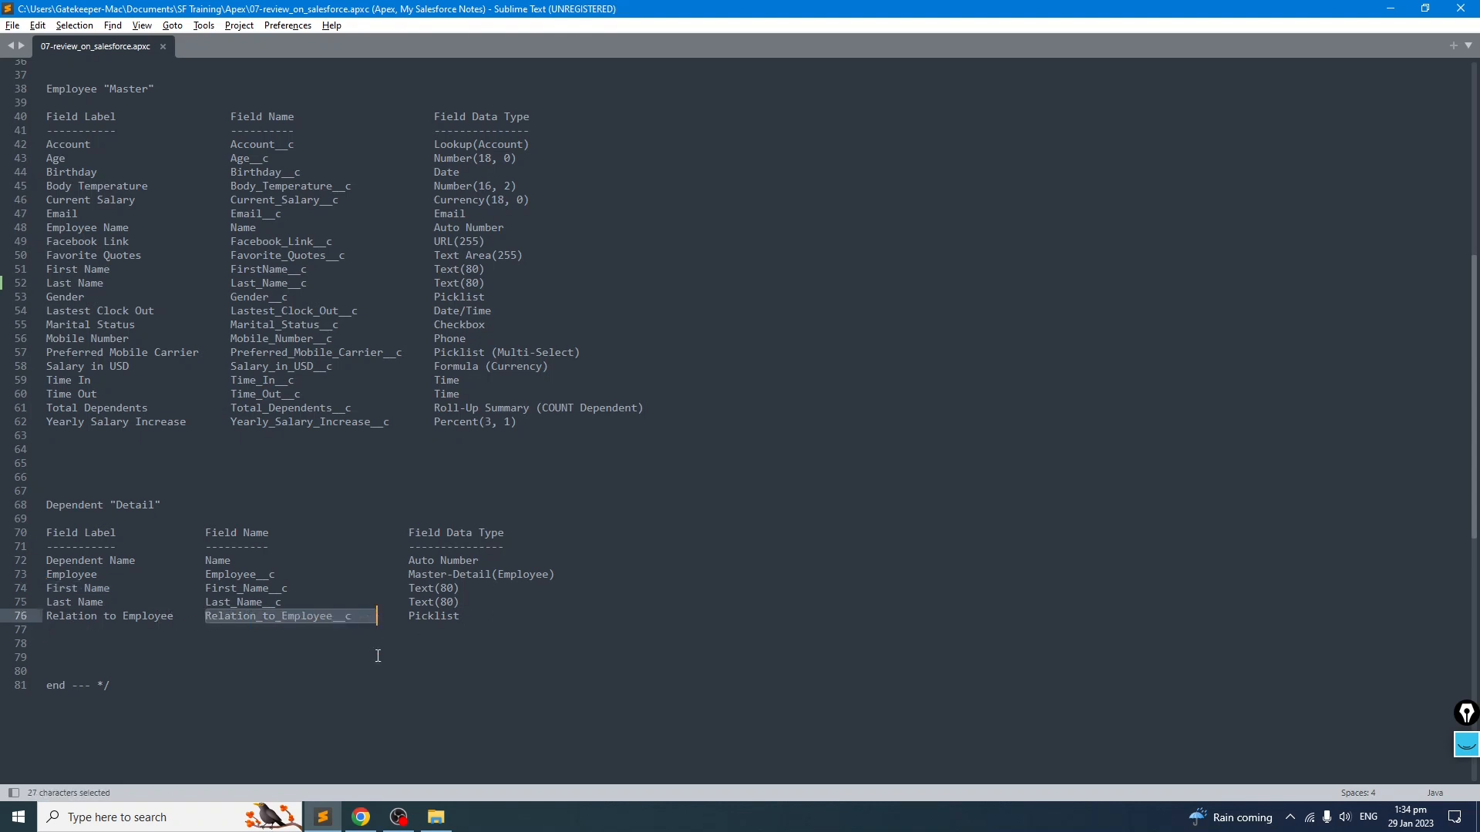
click(377, 655)
drag(178, 618, 21, 615)
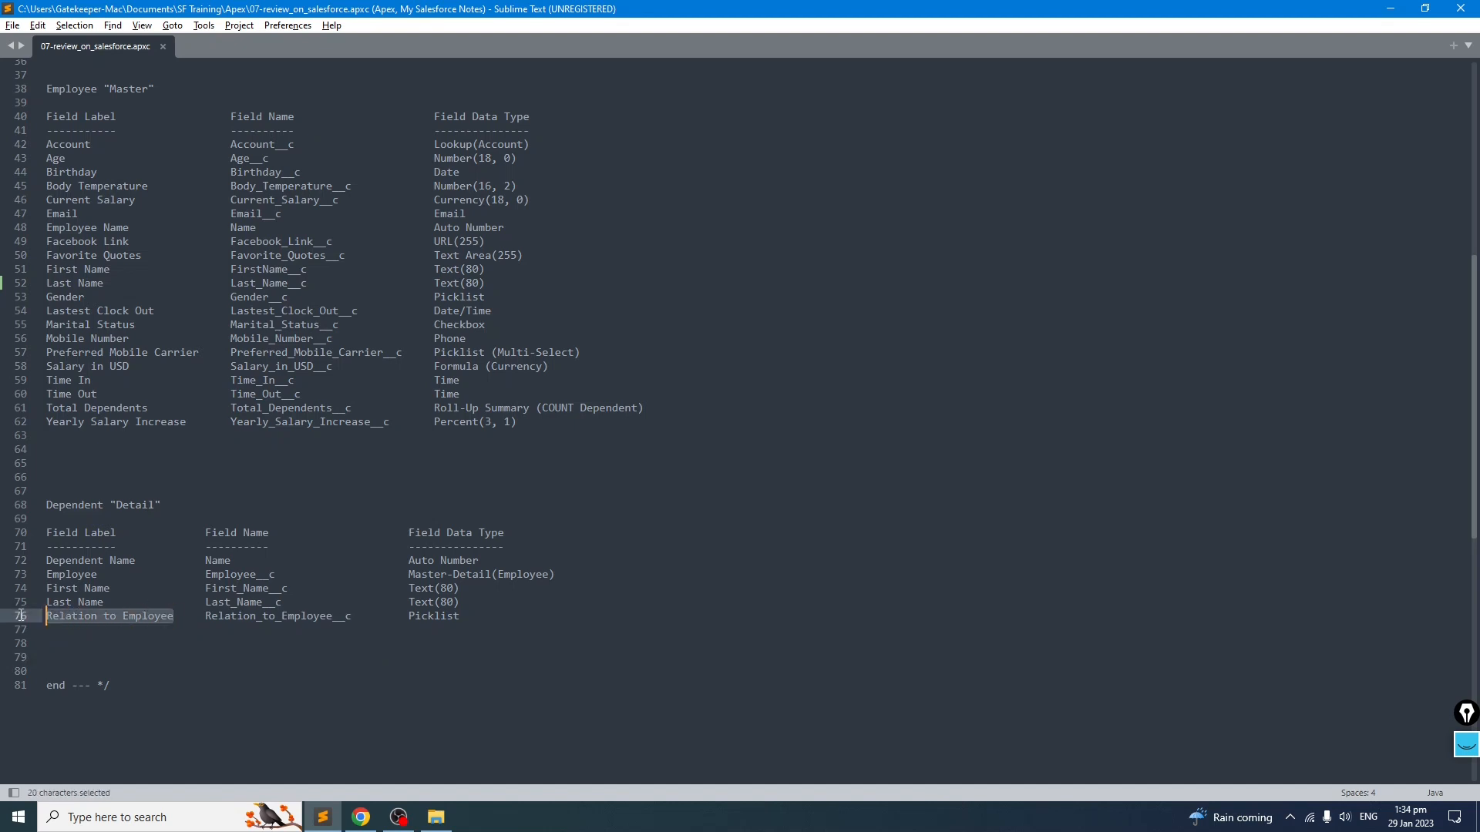
key(alt+Tab)
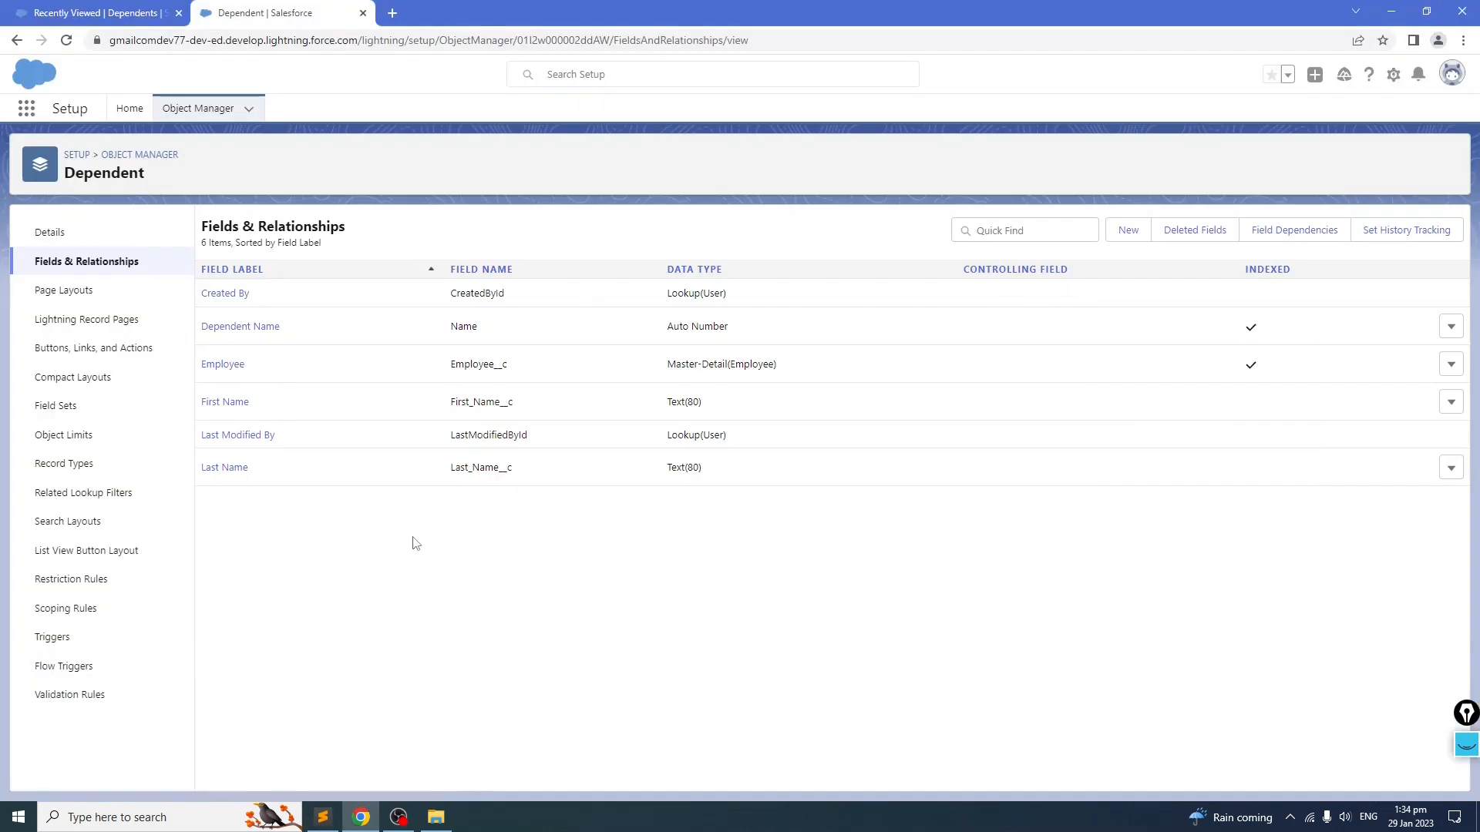
Step: Start a new Picklist custom field on the Dependent object
click(1130, 236)
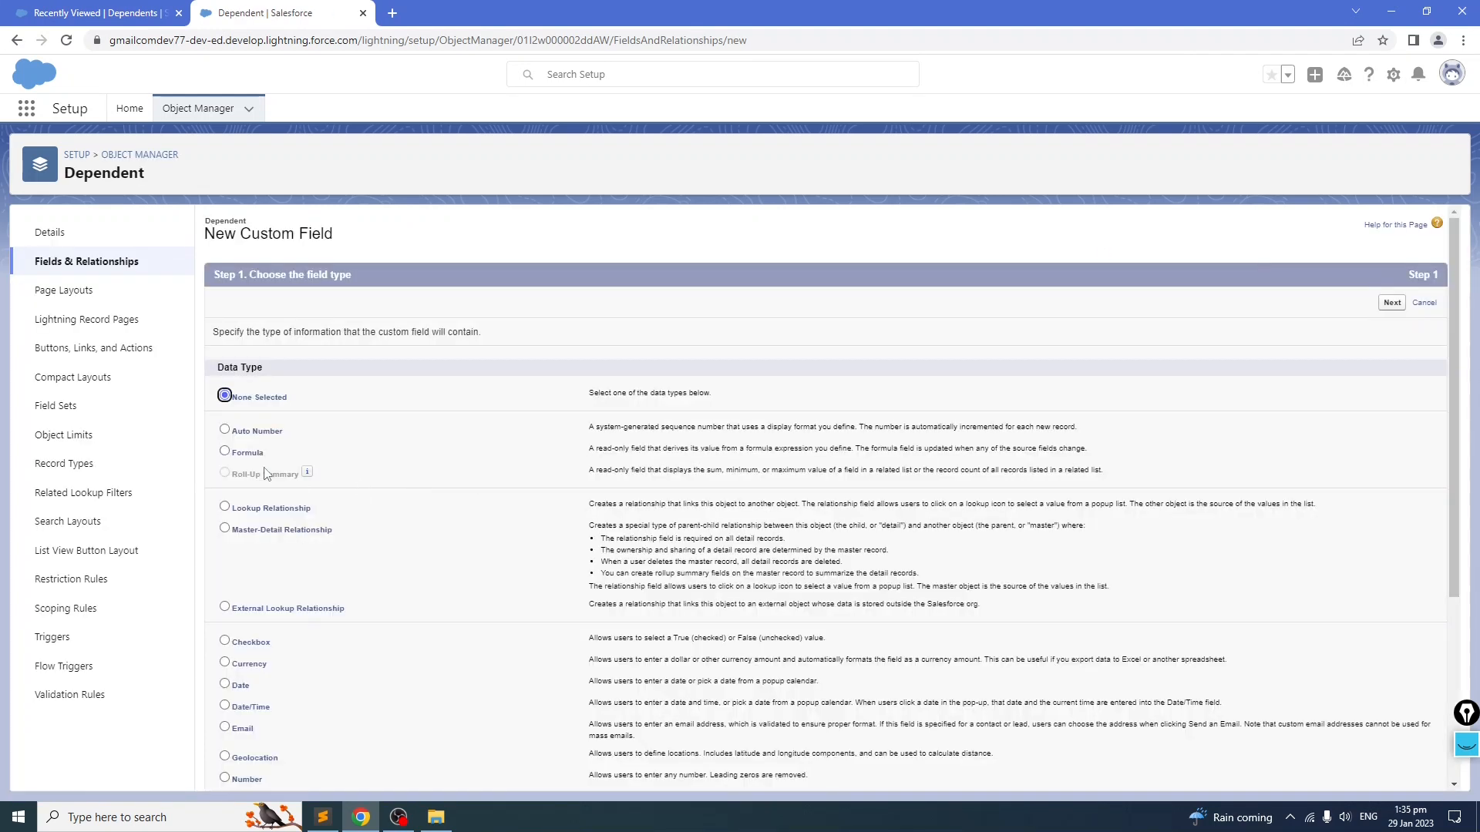
scroll(478, 524, down, 4)
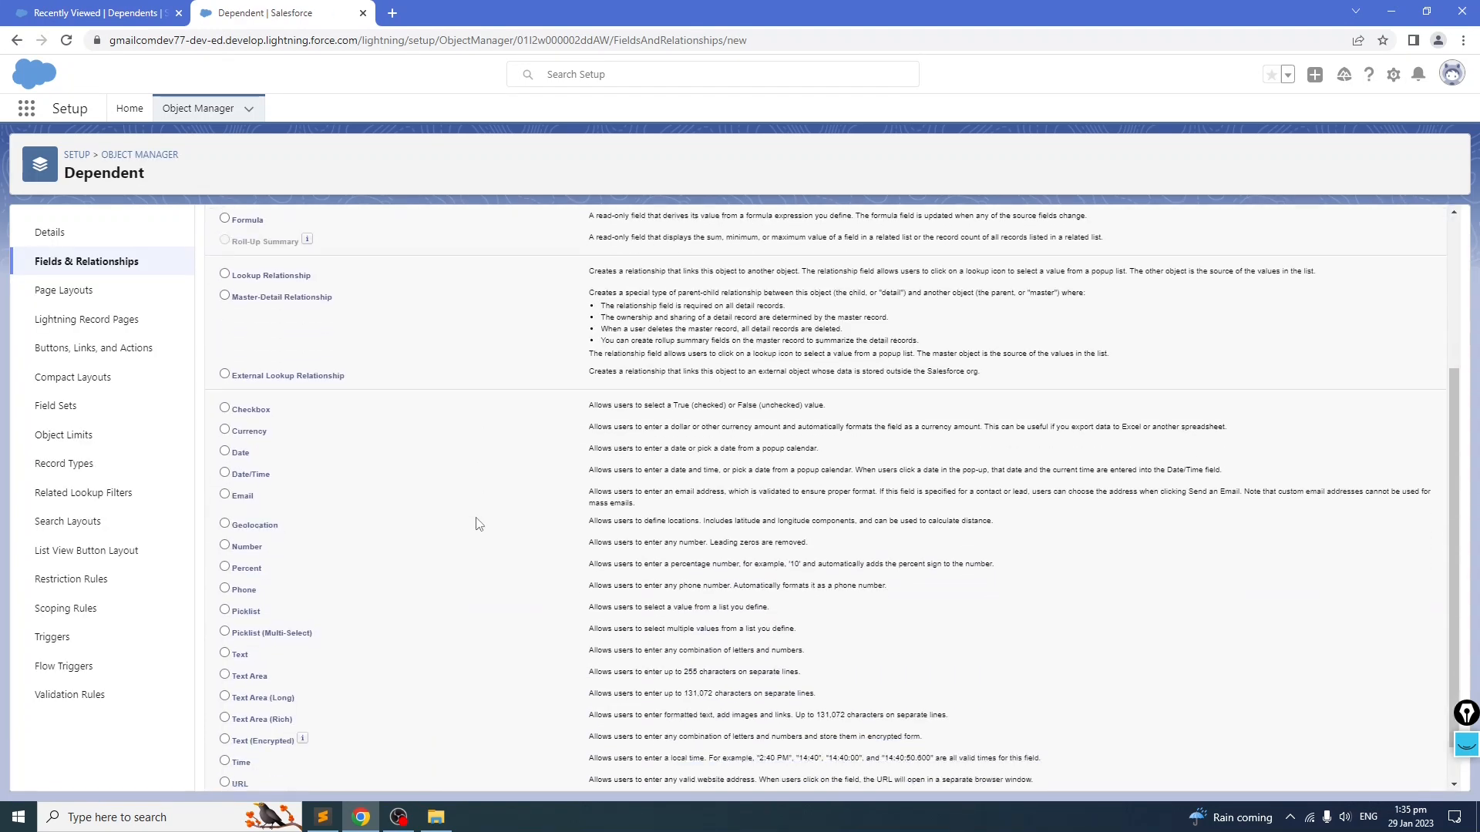
scroll(532, 577, up, 4)
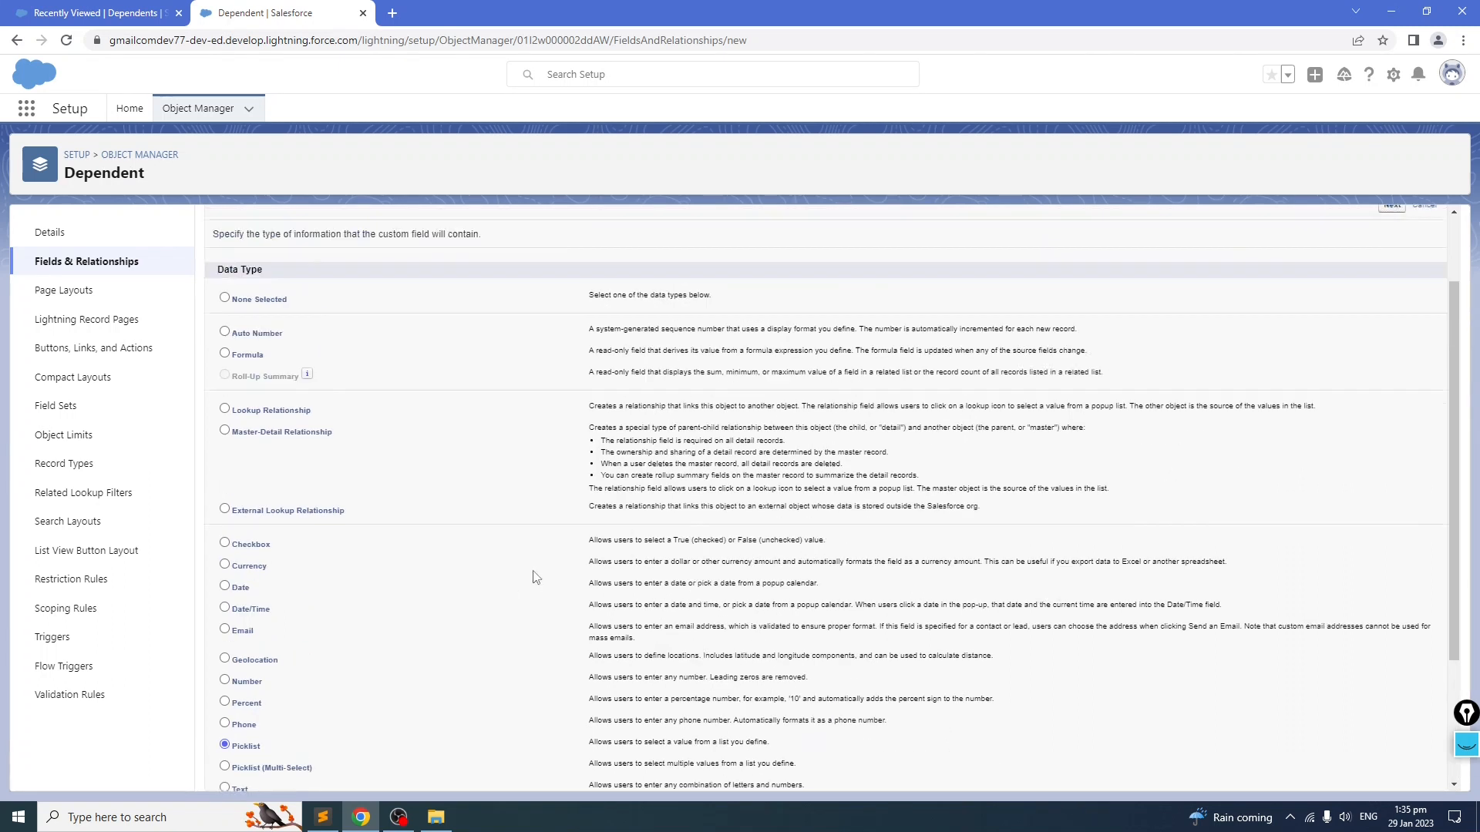
click(1392, 303)
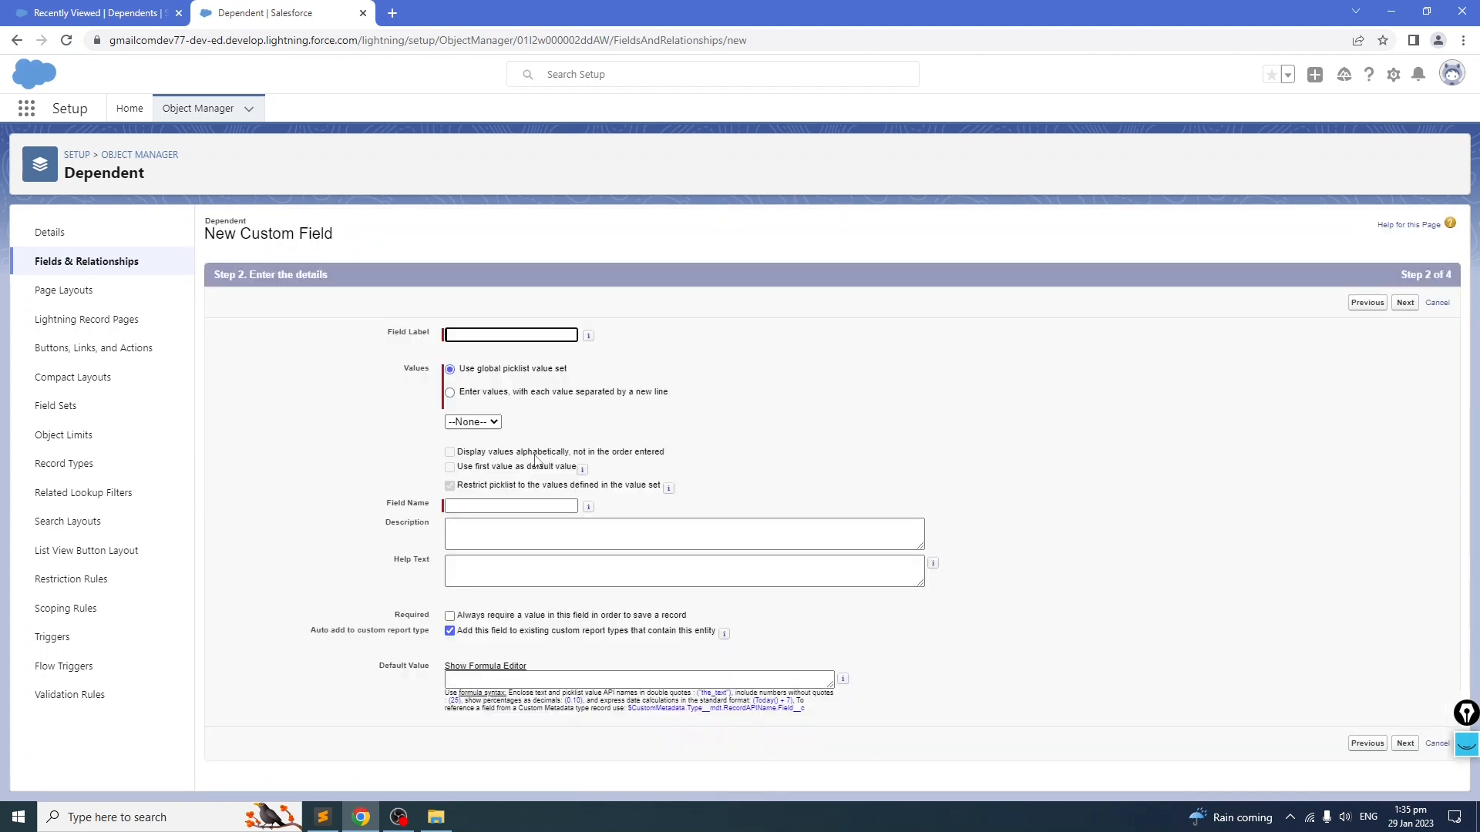
Step: Label the picklist Relation to Employee and enter the values Spouse and Child, one per line
key(ctrl+v)
click(749, 361)
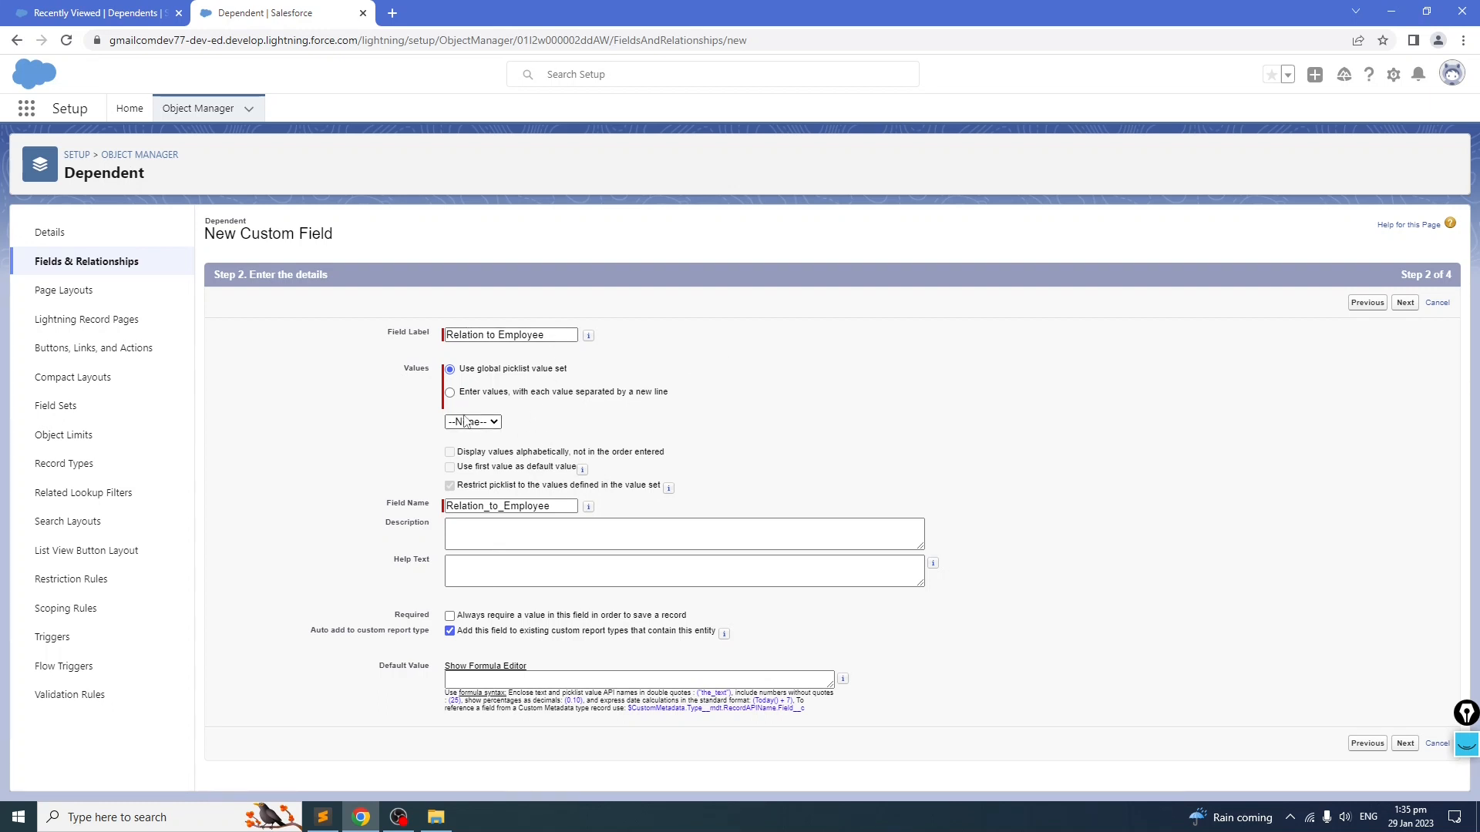
click(450, 392)
click(488, 442)
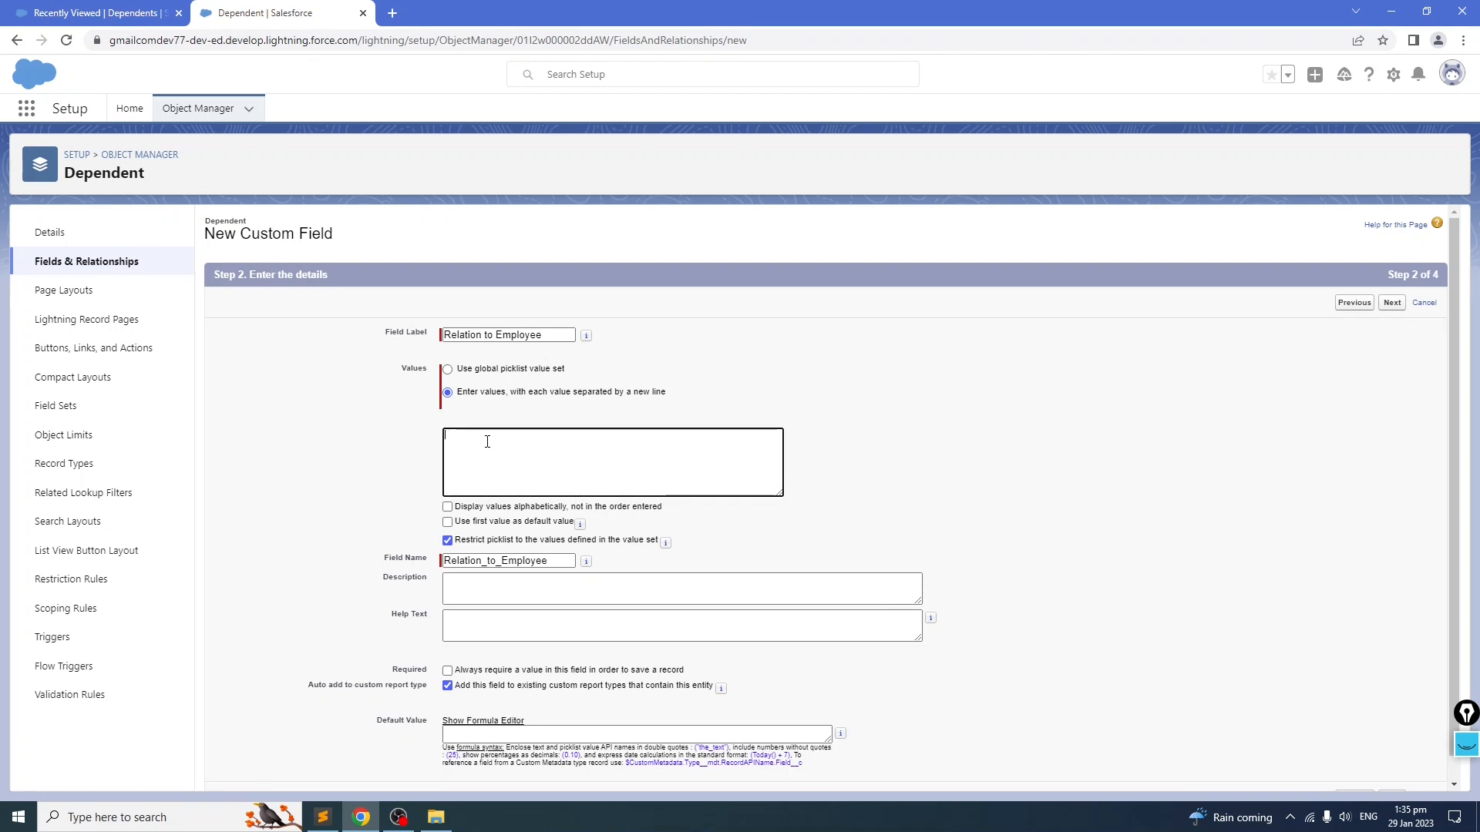
text(So)
key(BackSpace)
text(Child)
click(385, 475)
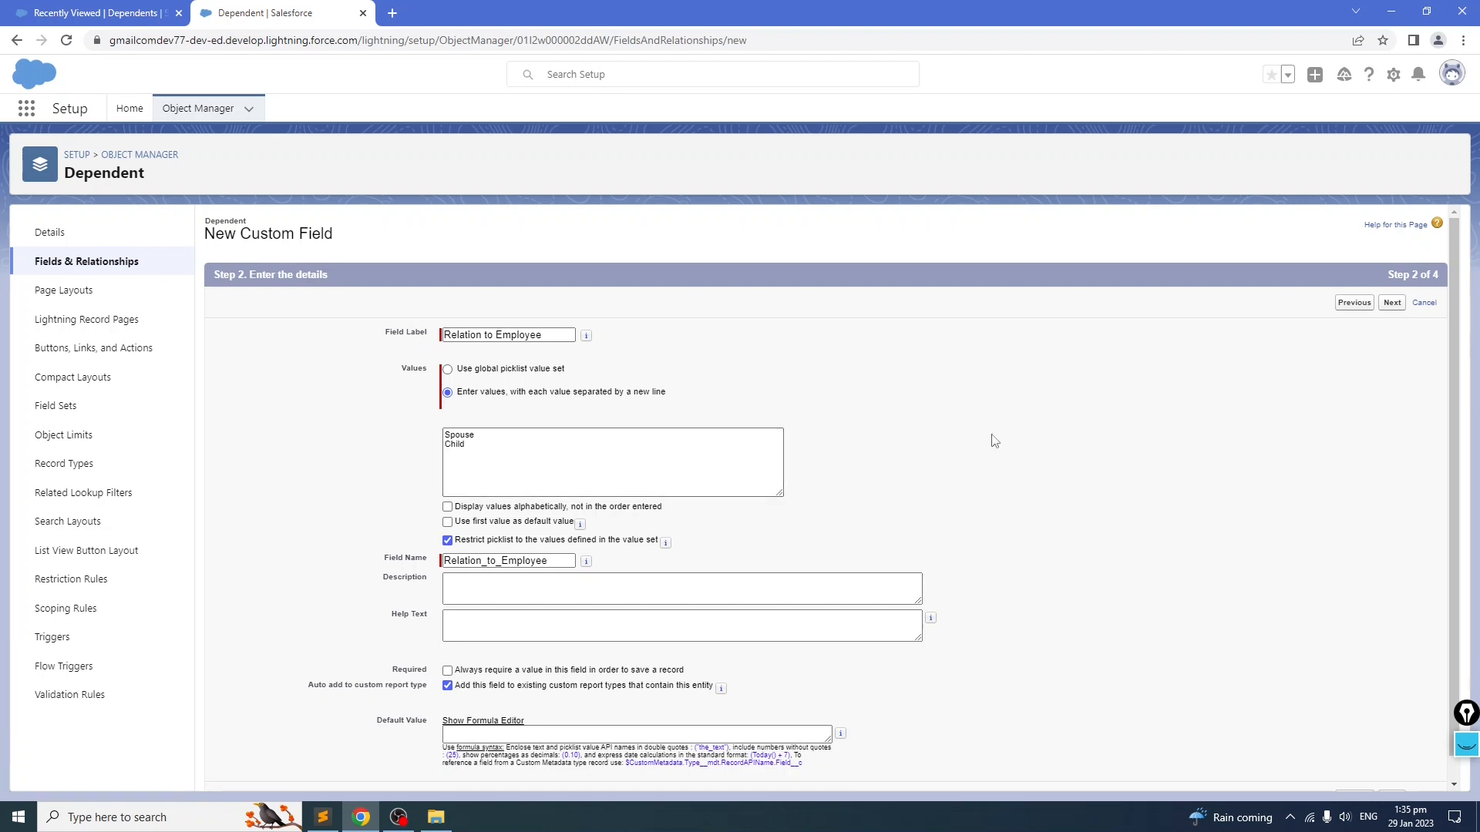
Step: Save the Relation to Employee field, adding it to the Dependent Layout
scroll(992, 435, down, 2)
scroll(992, 435, up, 2)
click(1392, 303)
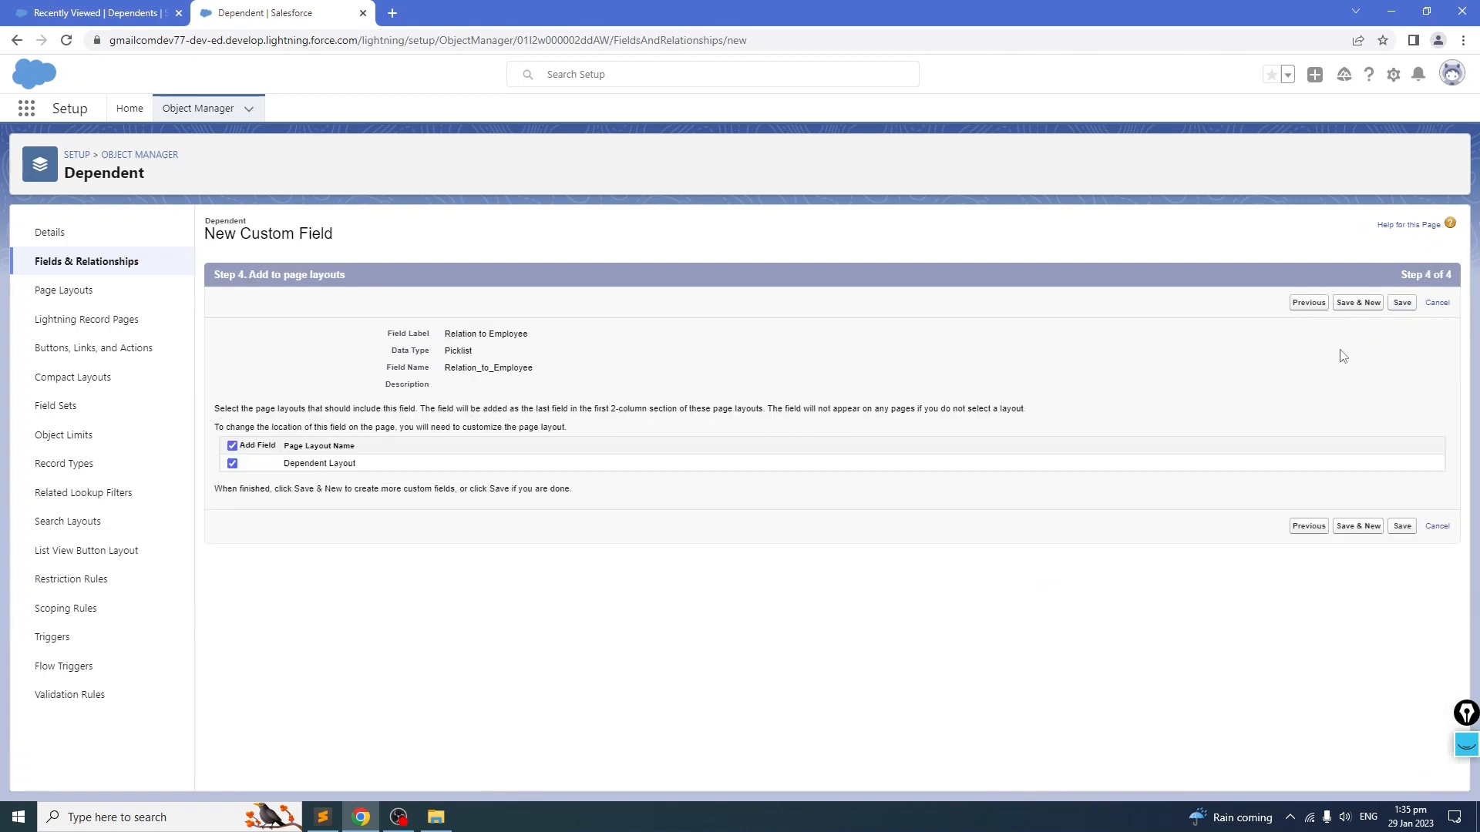
click(1402, 302)
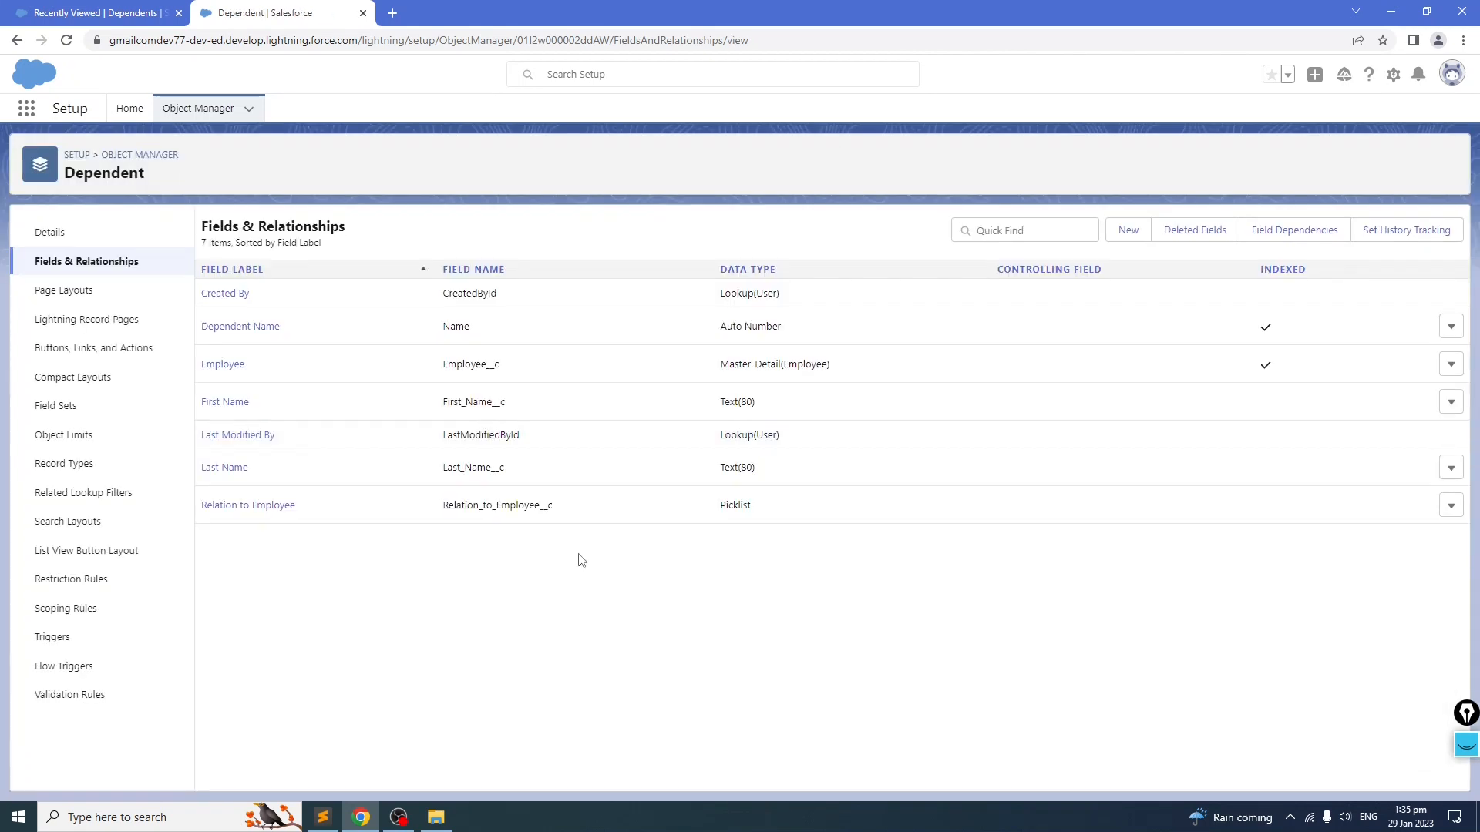
Step: Review the Dependent field list and the Total Dependents row in the notes file
click(323, 817)
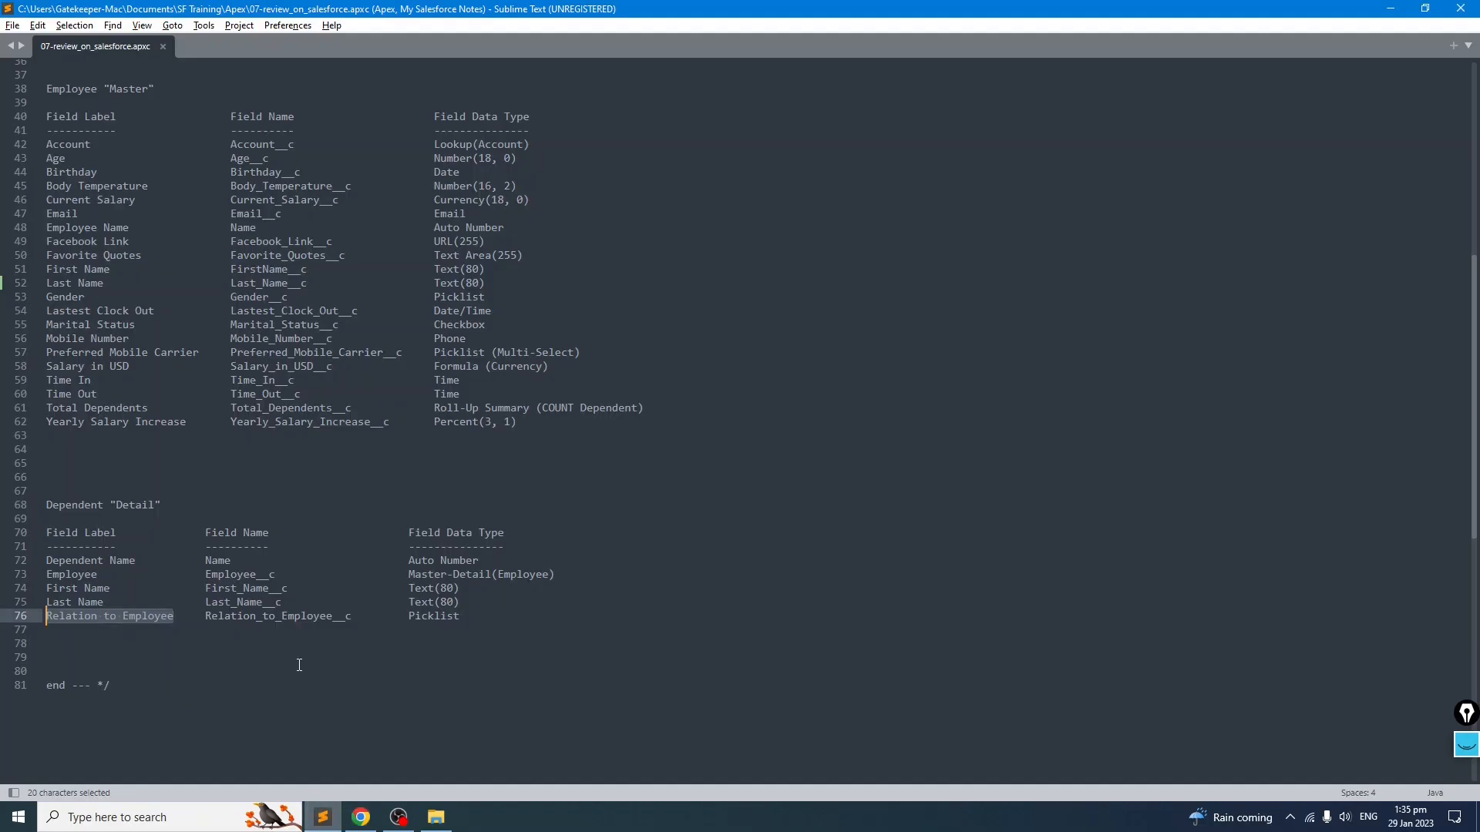
drag(571, 617, 46, 554)
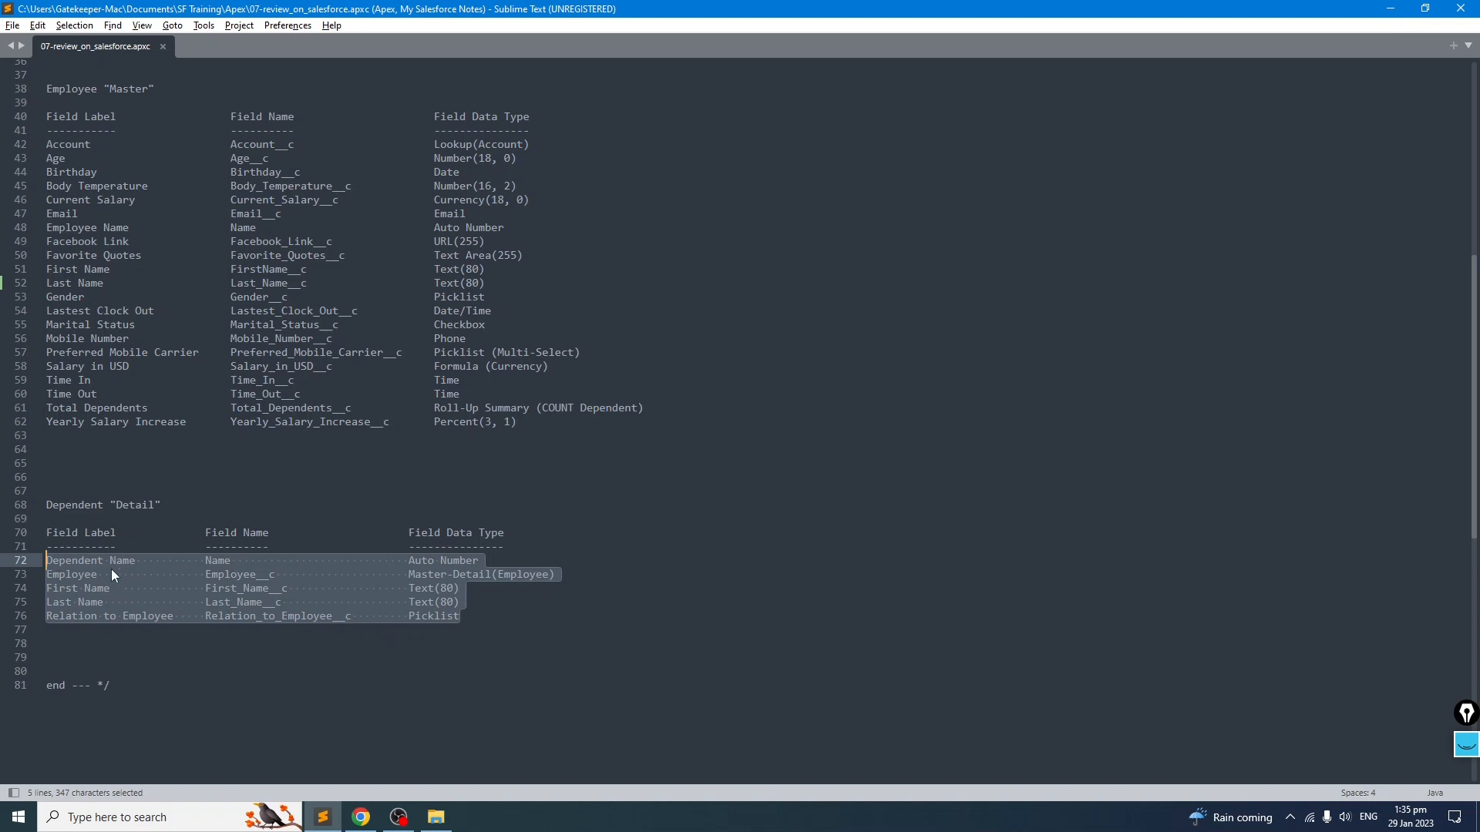
scroll(111, 568, up, 2)
click(415, 543)
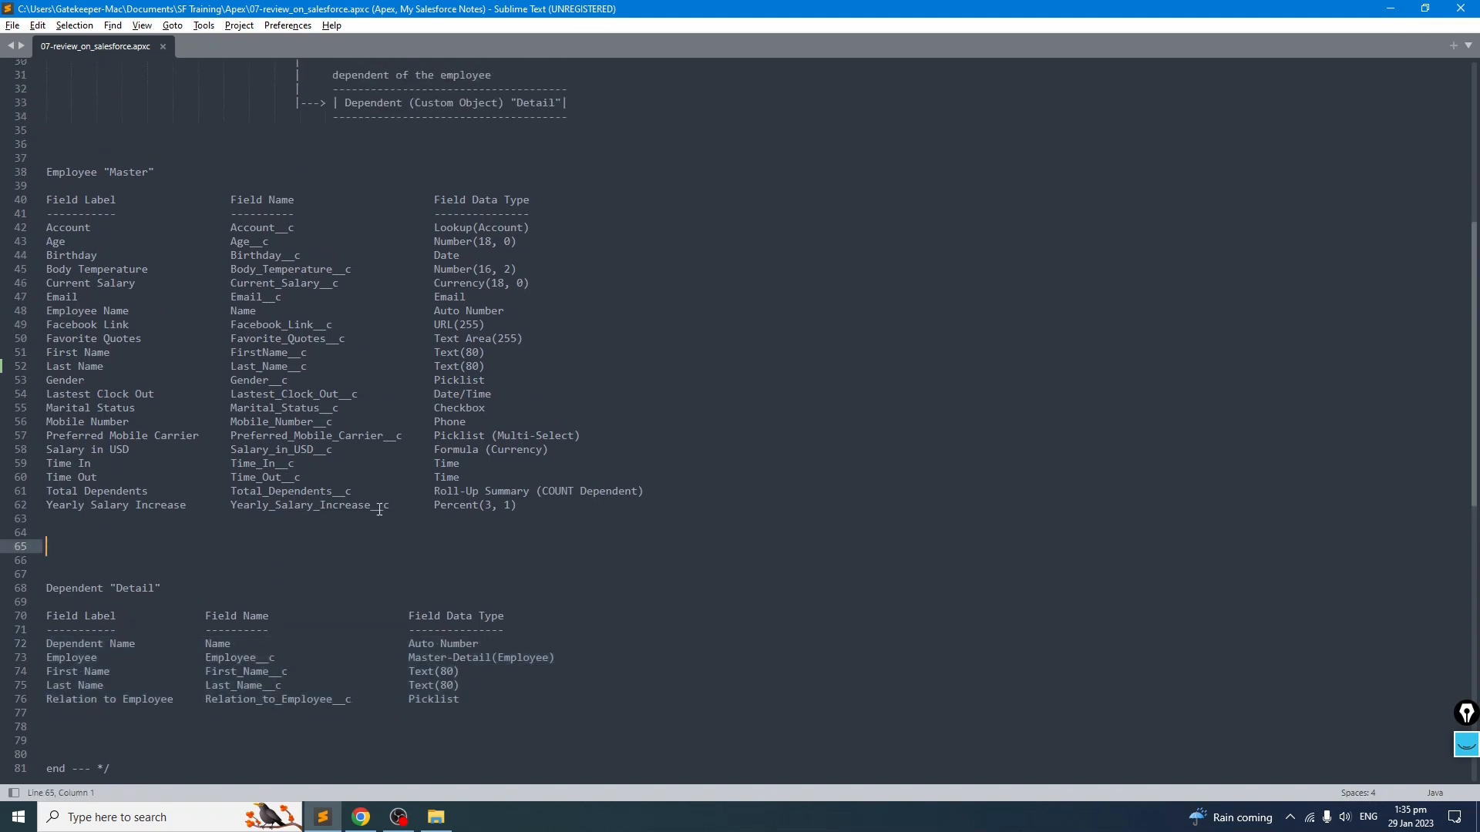
drag(715, 485, 21, 496)
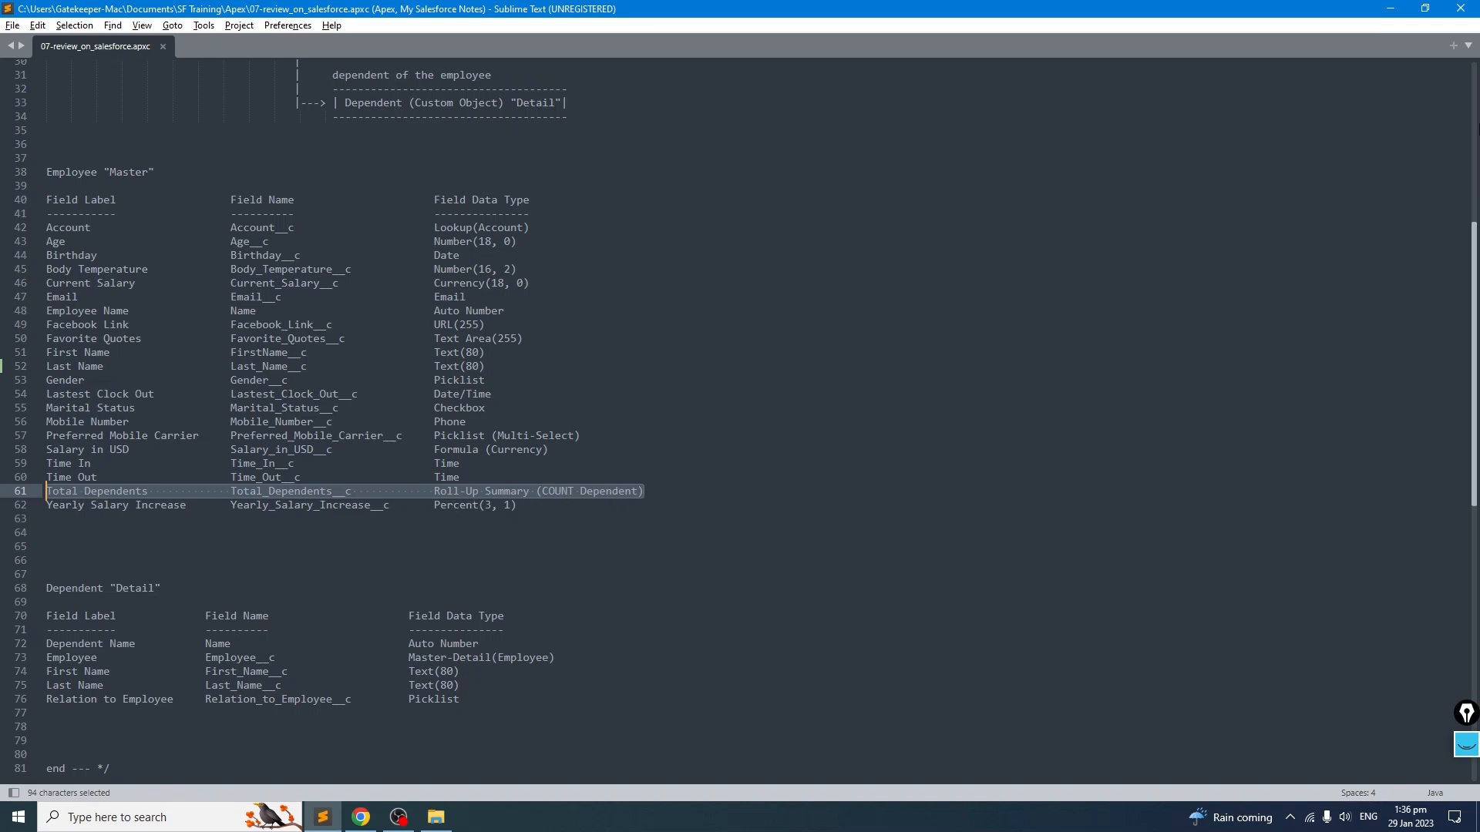
click(1405, 11)
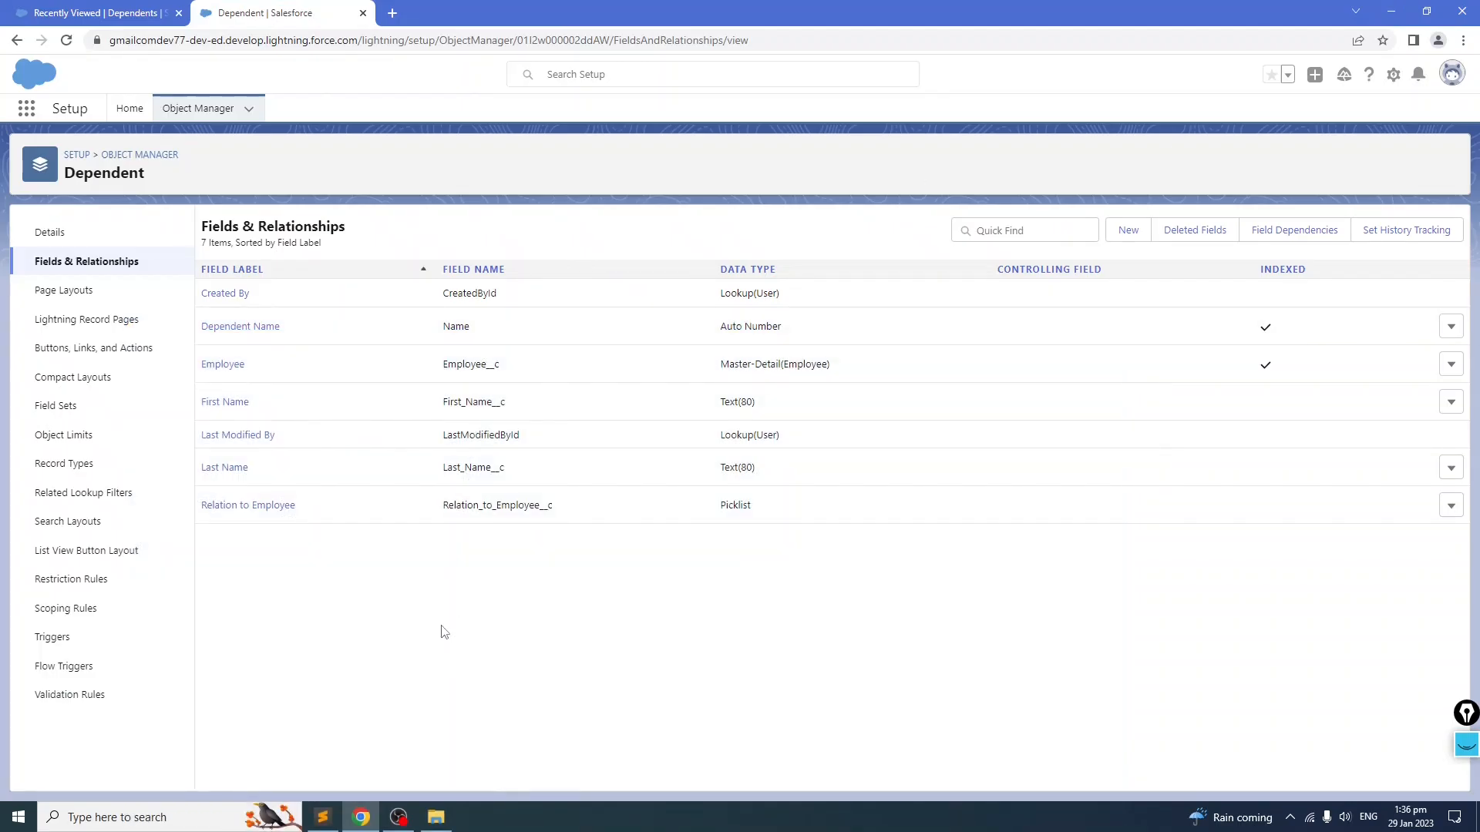
Step: Open the Employee object's fields and start a new Roll-Up Summary custom field
click(205, 110)
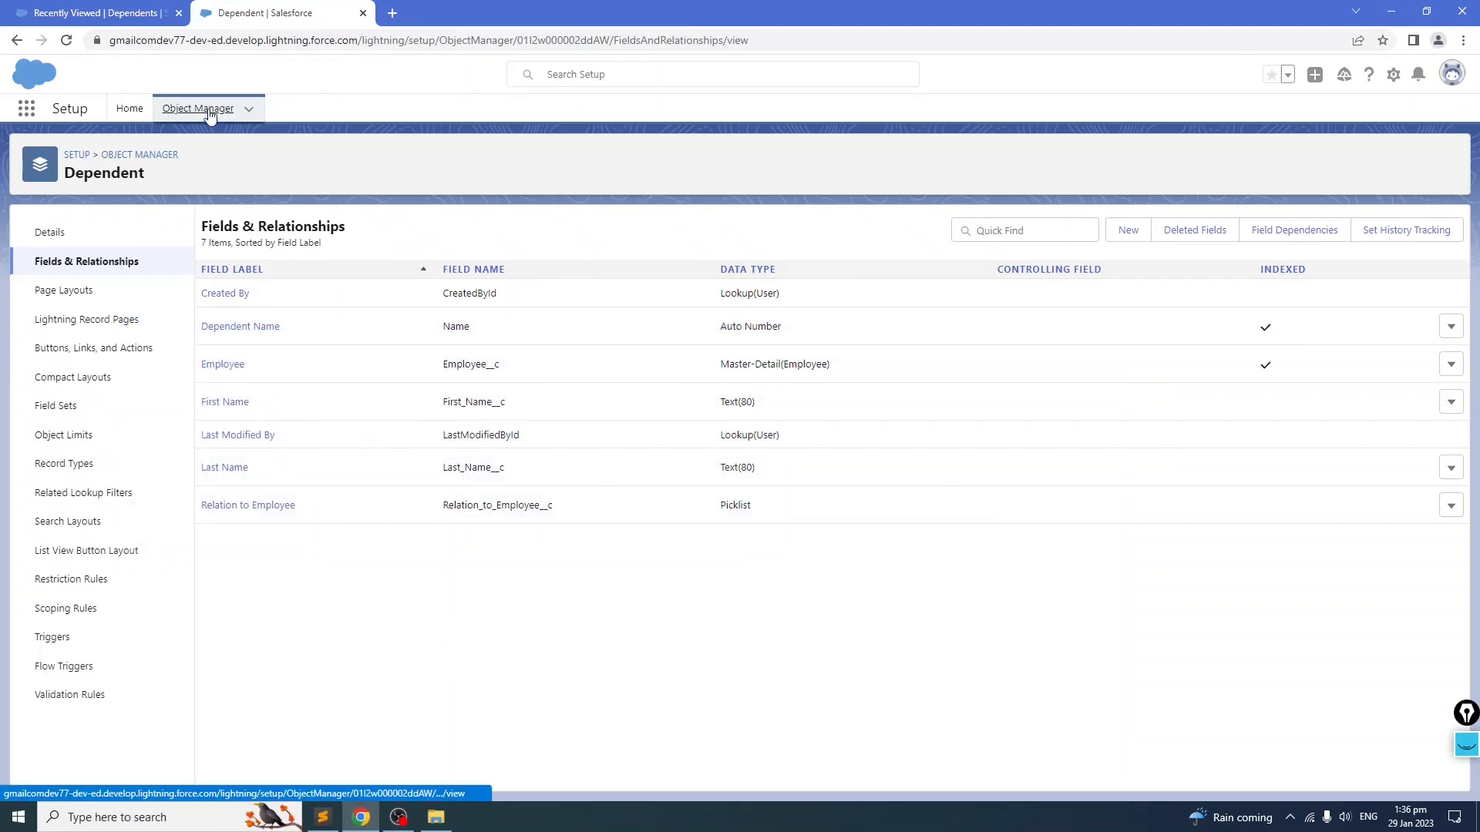
click(1221, 160)
text(employee)
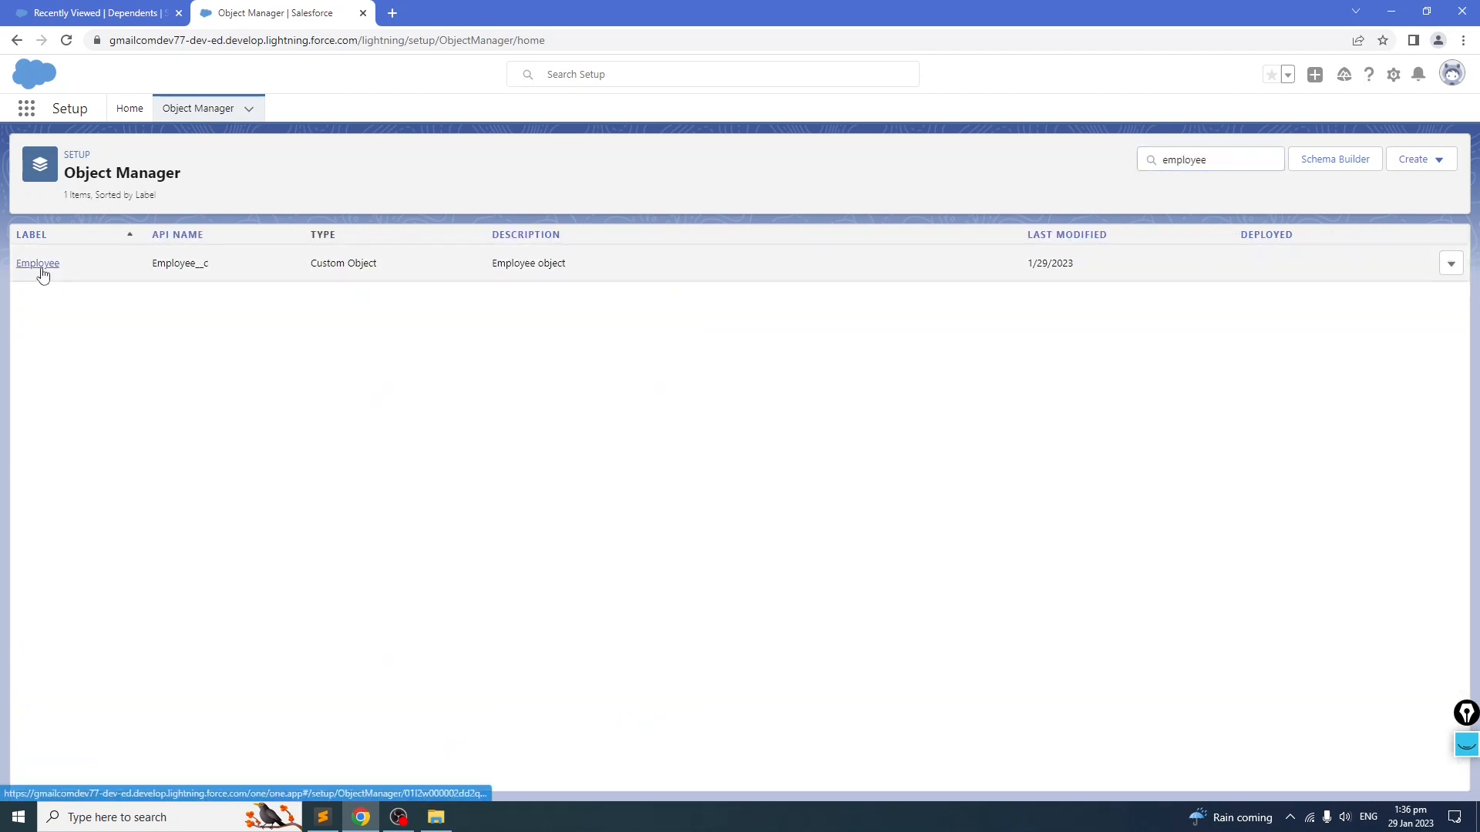
click(40, 266)
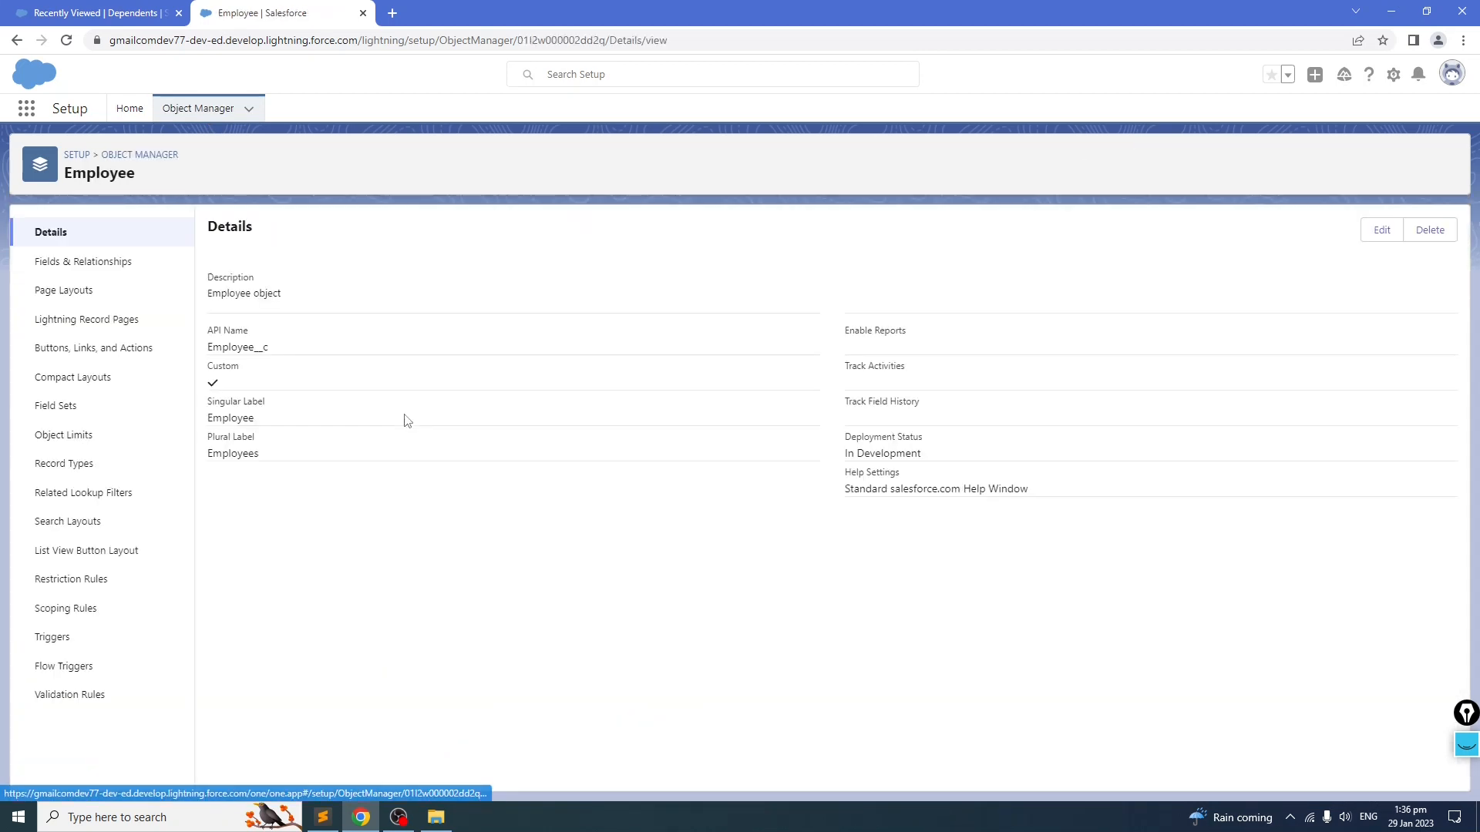
click(85, 266)
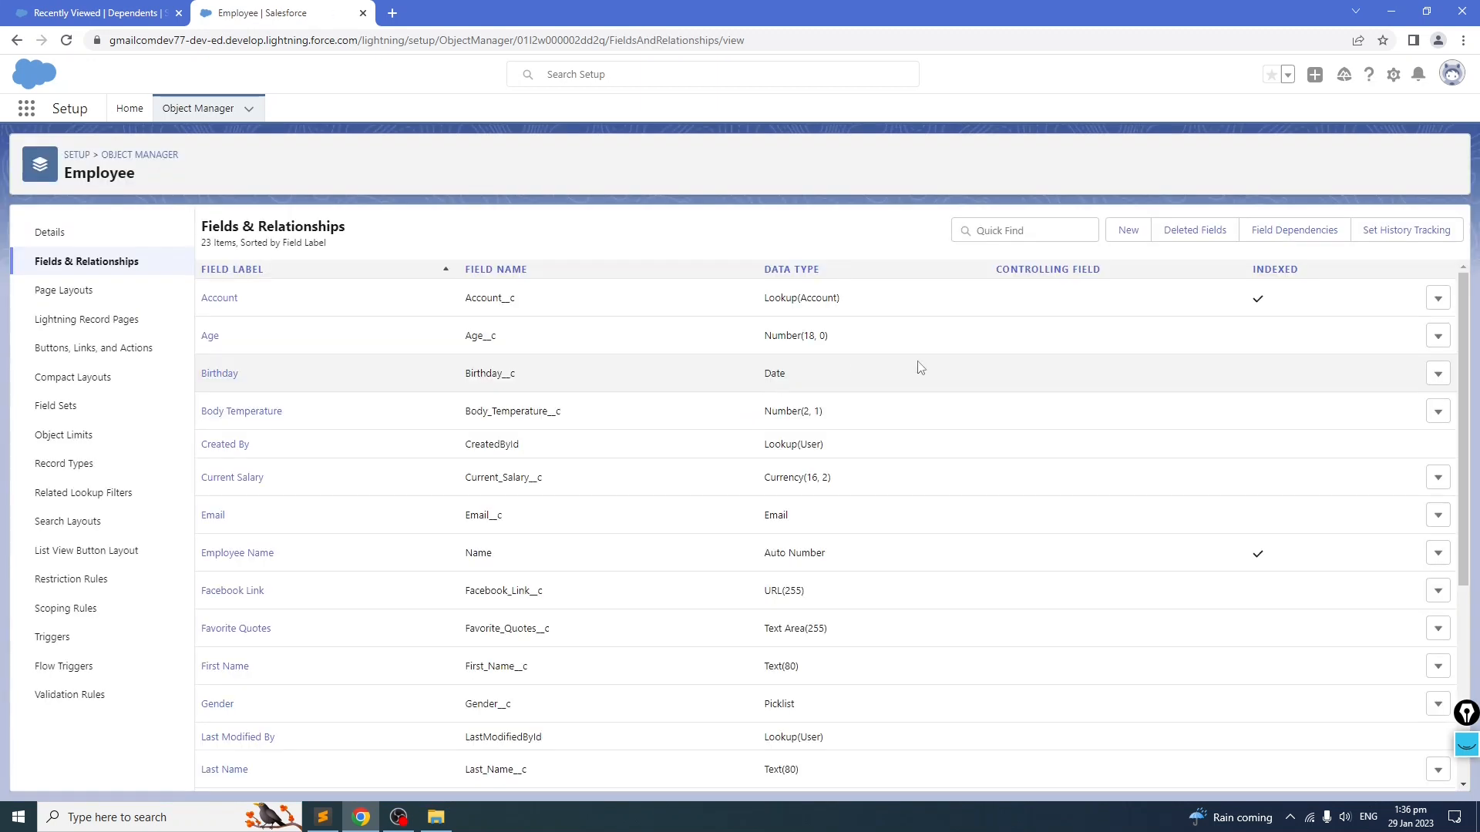
click(1122, 231)
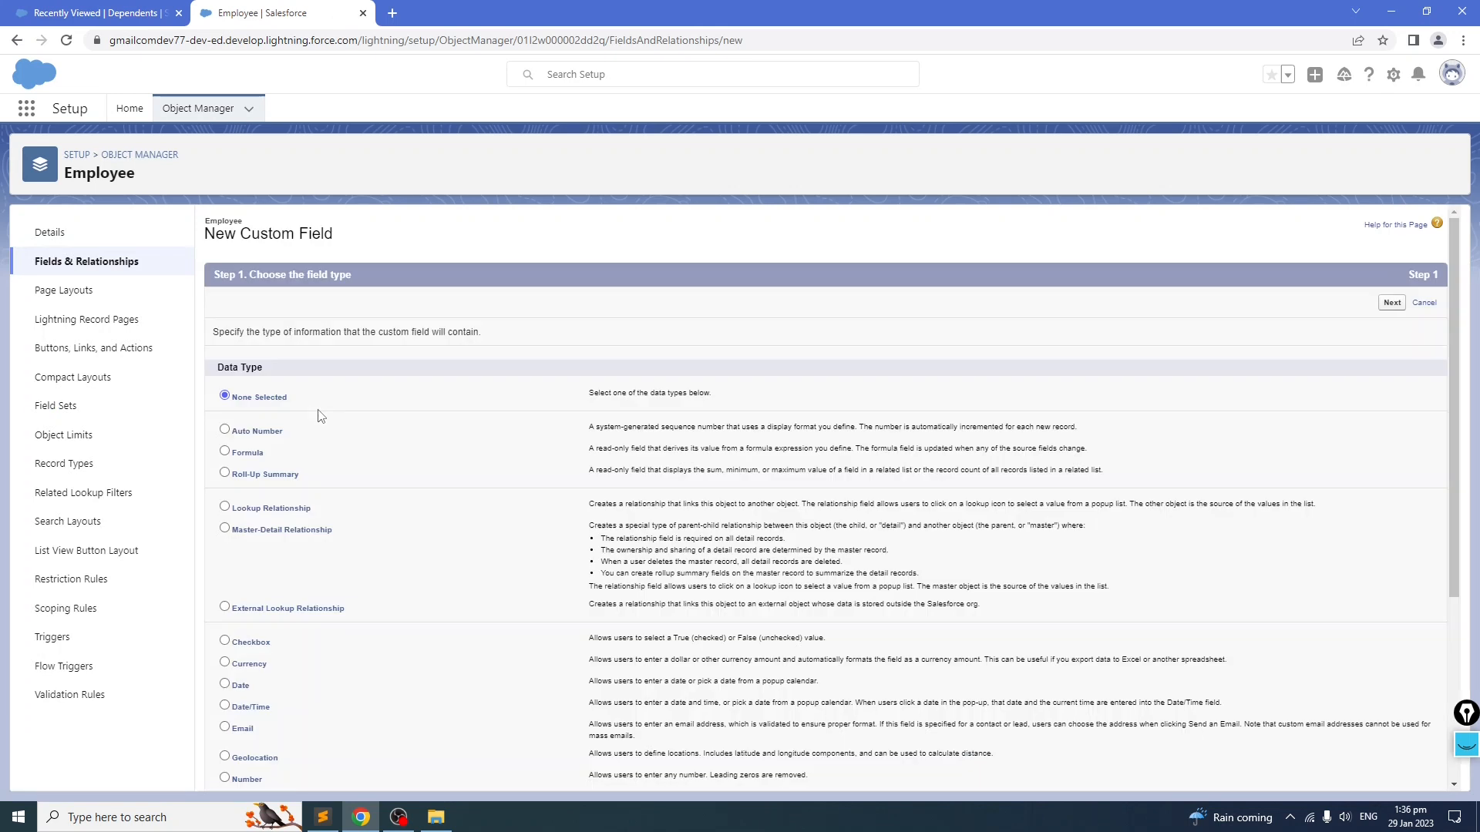
click(224, 474)
click(1392, 302)
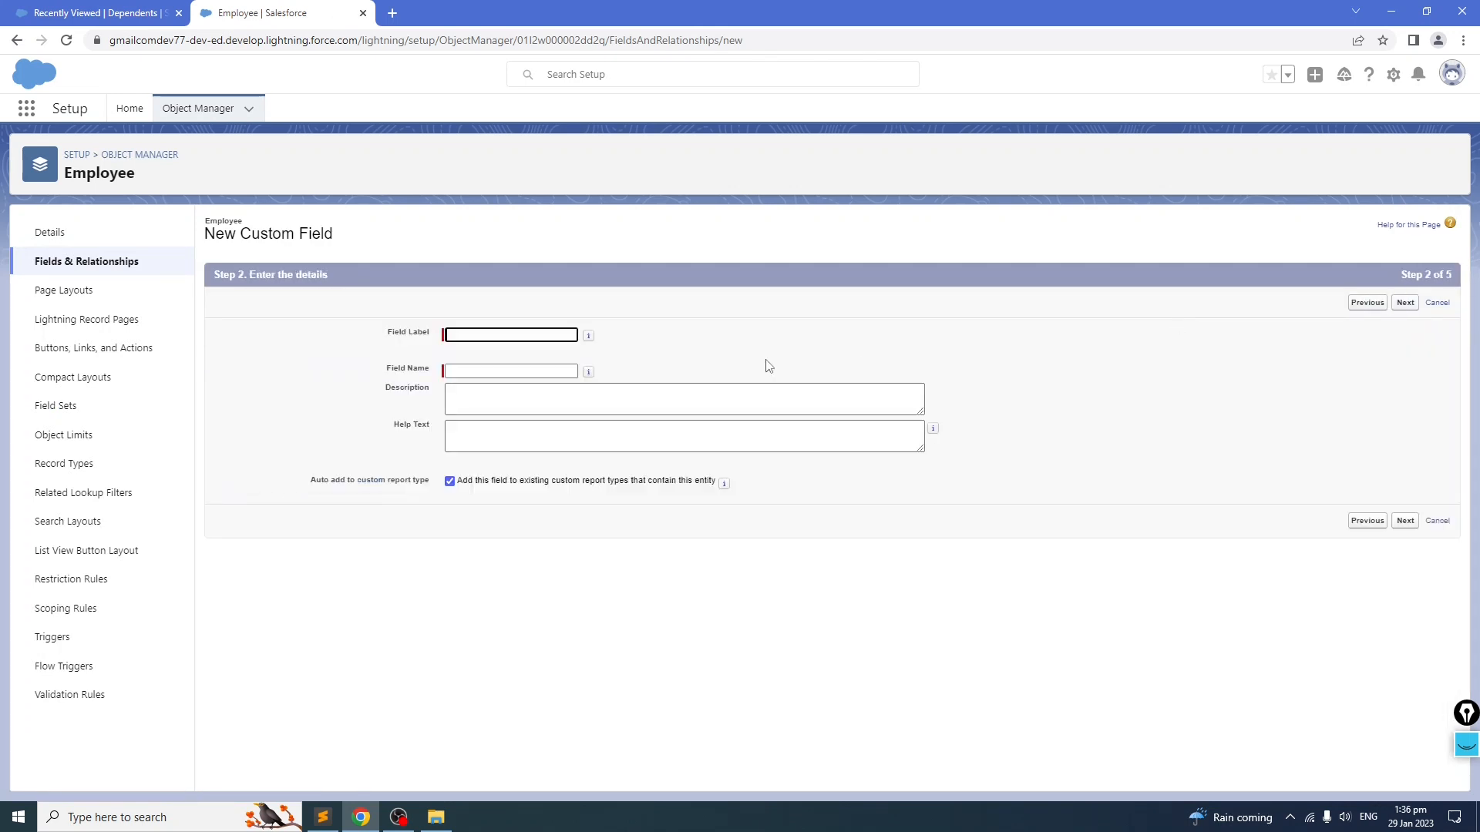
Step: Copy Total Dependents from the notes file, paste it as the field label, and continue
click(322, 817)
click(162, 537)
drag(162, 492, 47, 492)
key(ctrl+c)
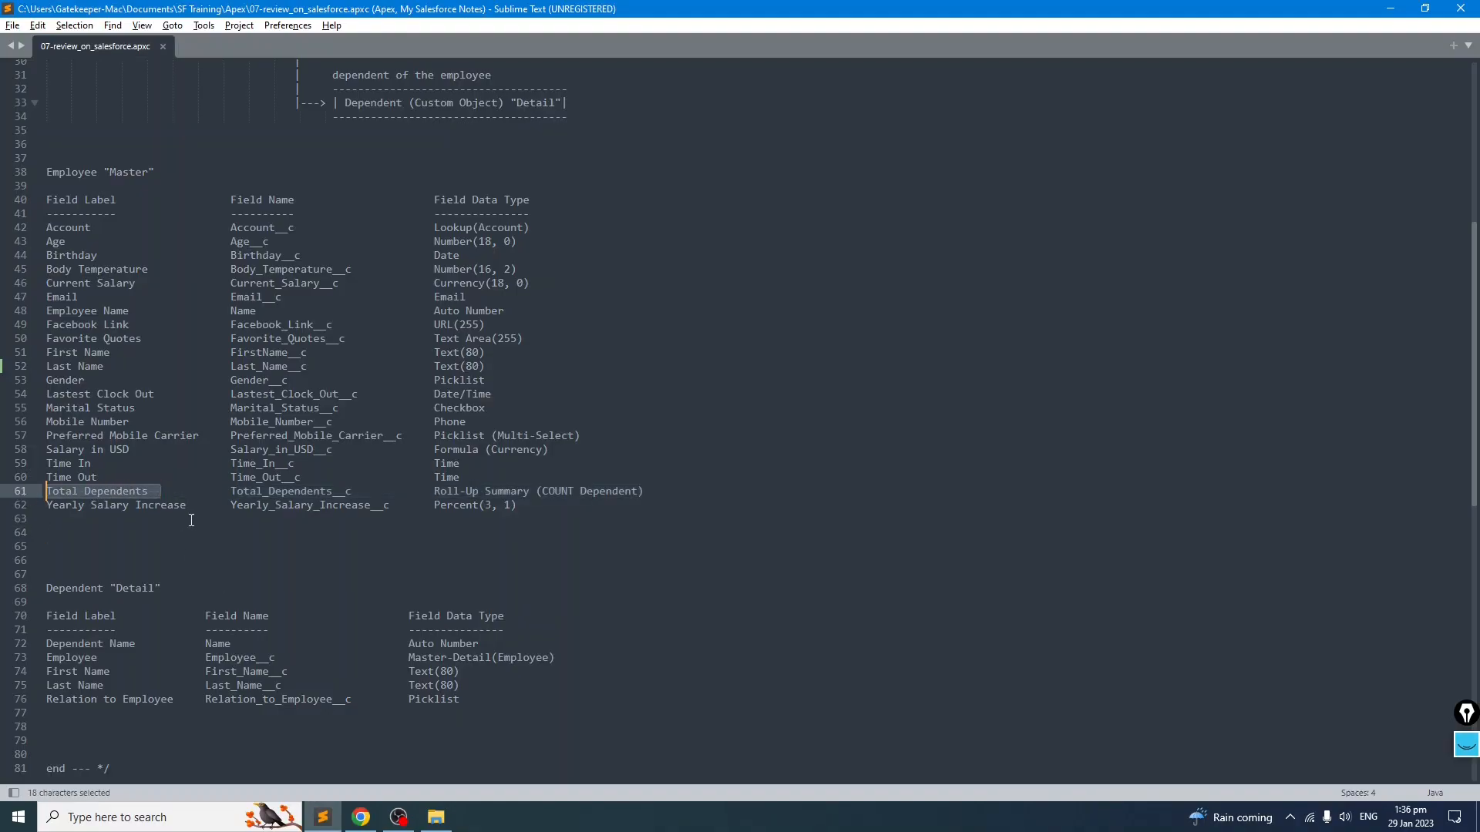
click(361, 817)
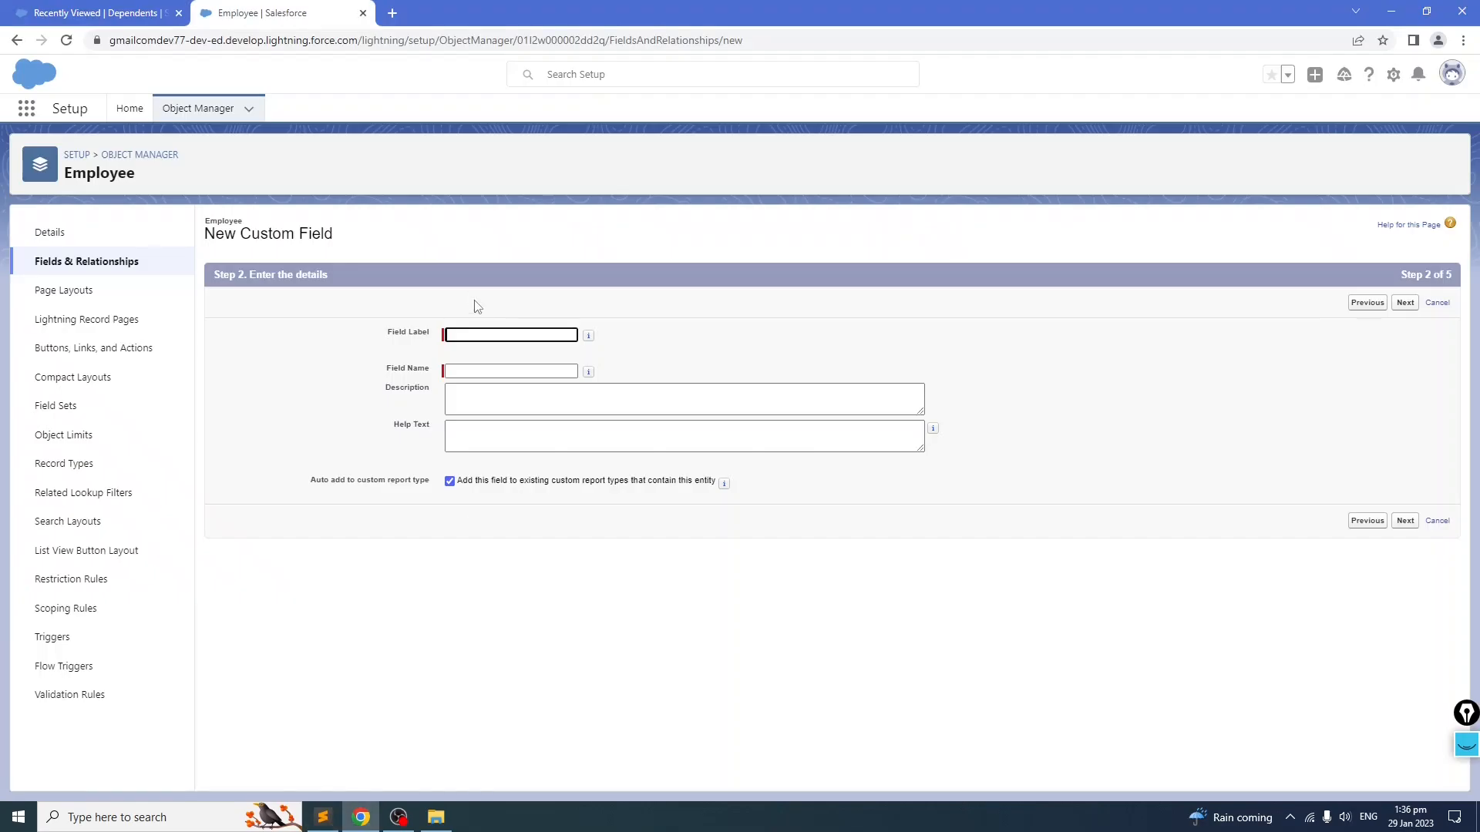
click(502, 335)
key(ctrl+v)
click(817, 334)
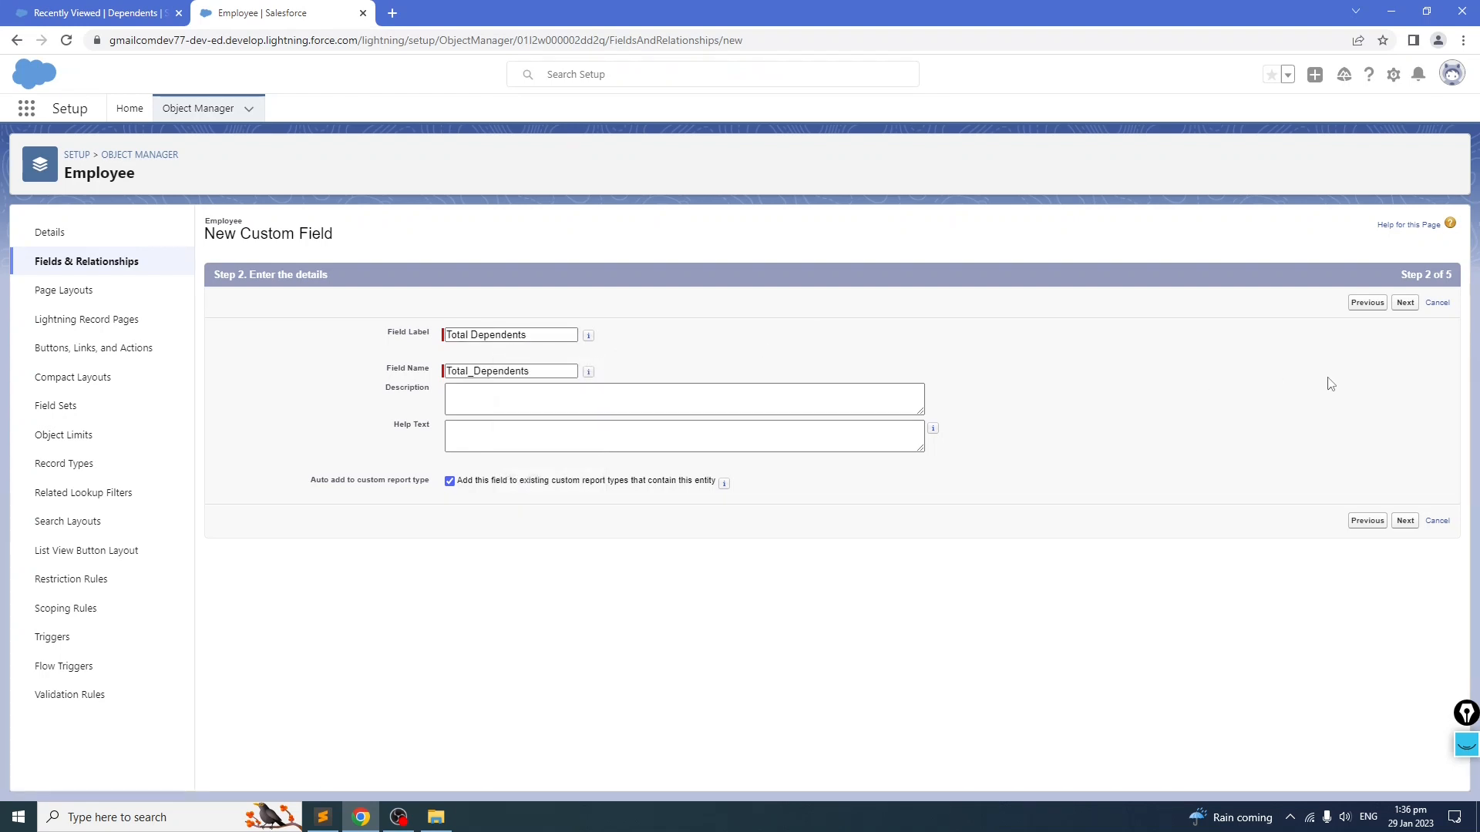
click(1404, 305)
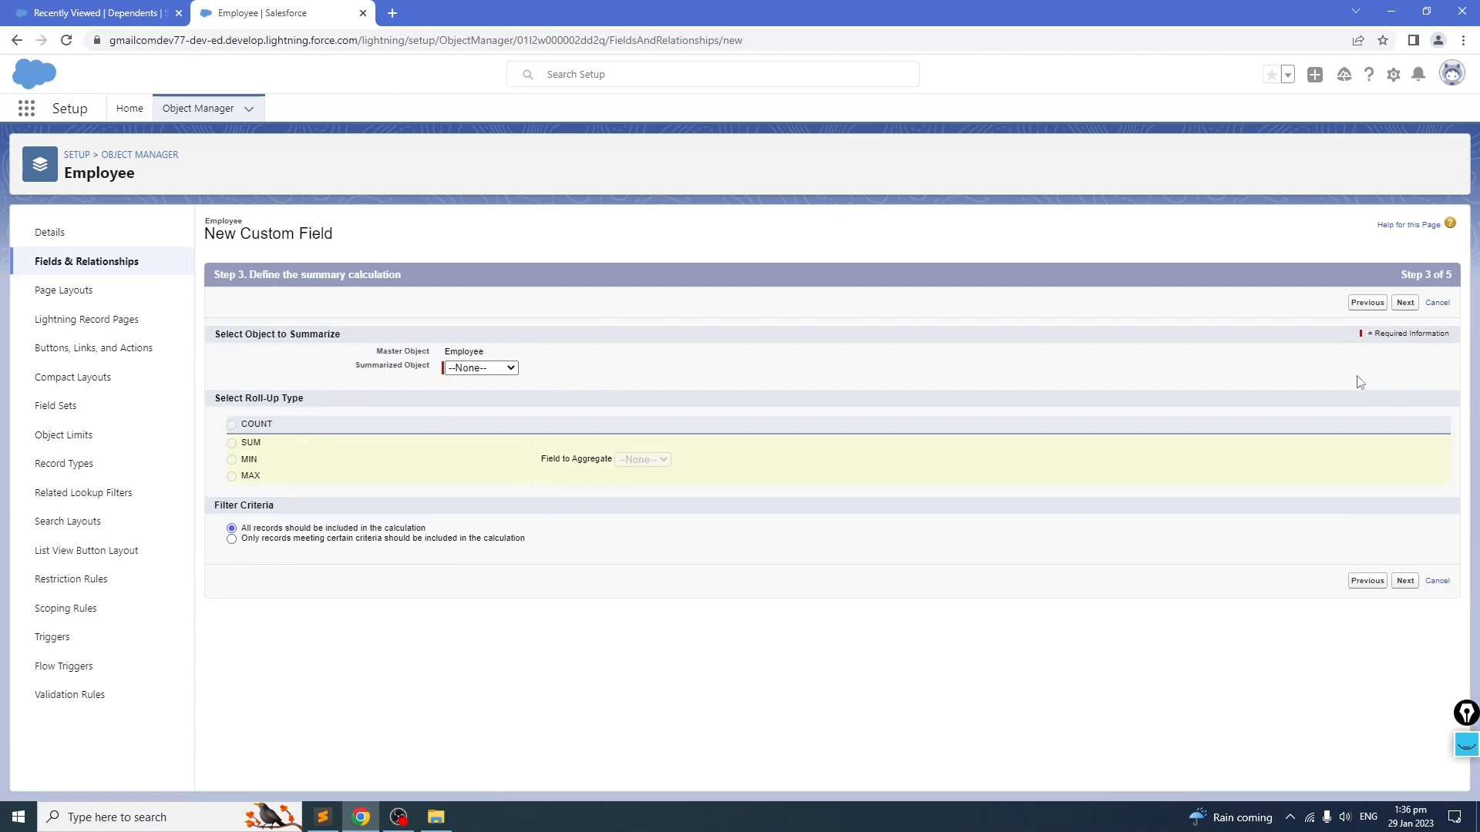
Step: Choose Dependents as the summarized object, try the SUM roll-up with all records included, and continue
click(510, 370)
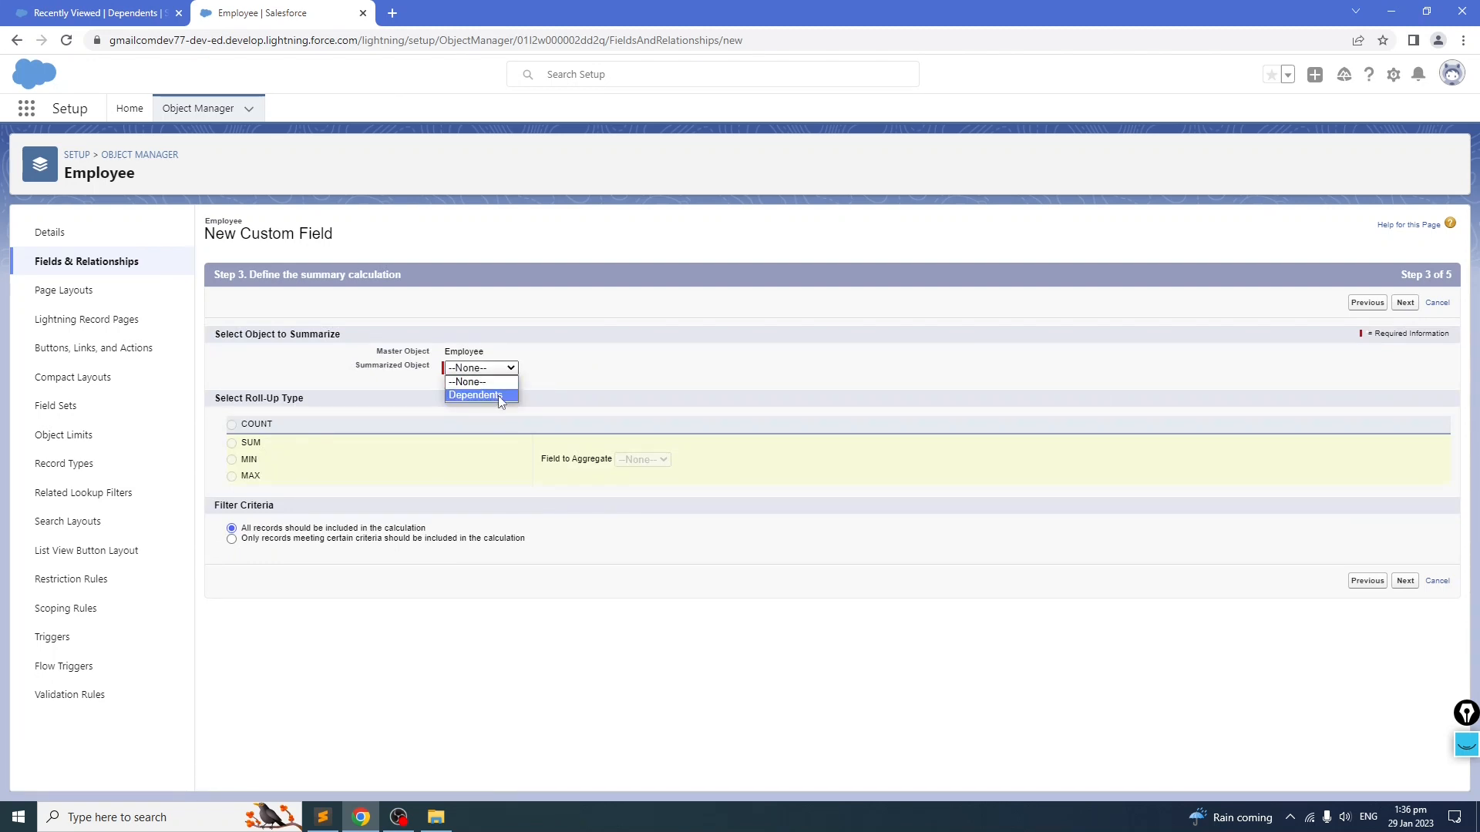
click(498, 395)
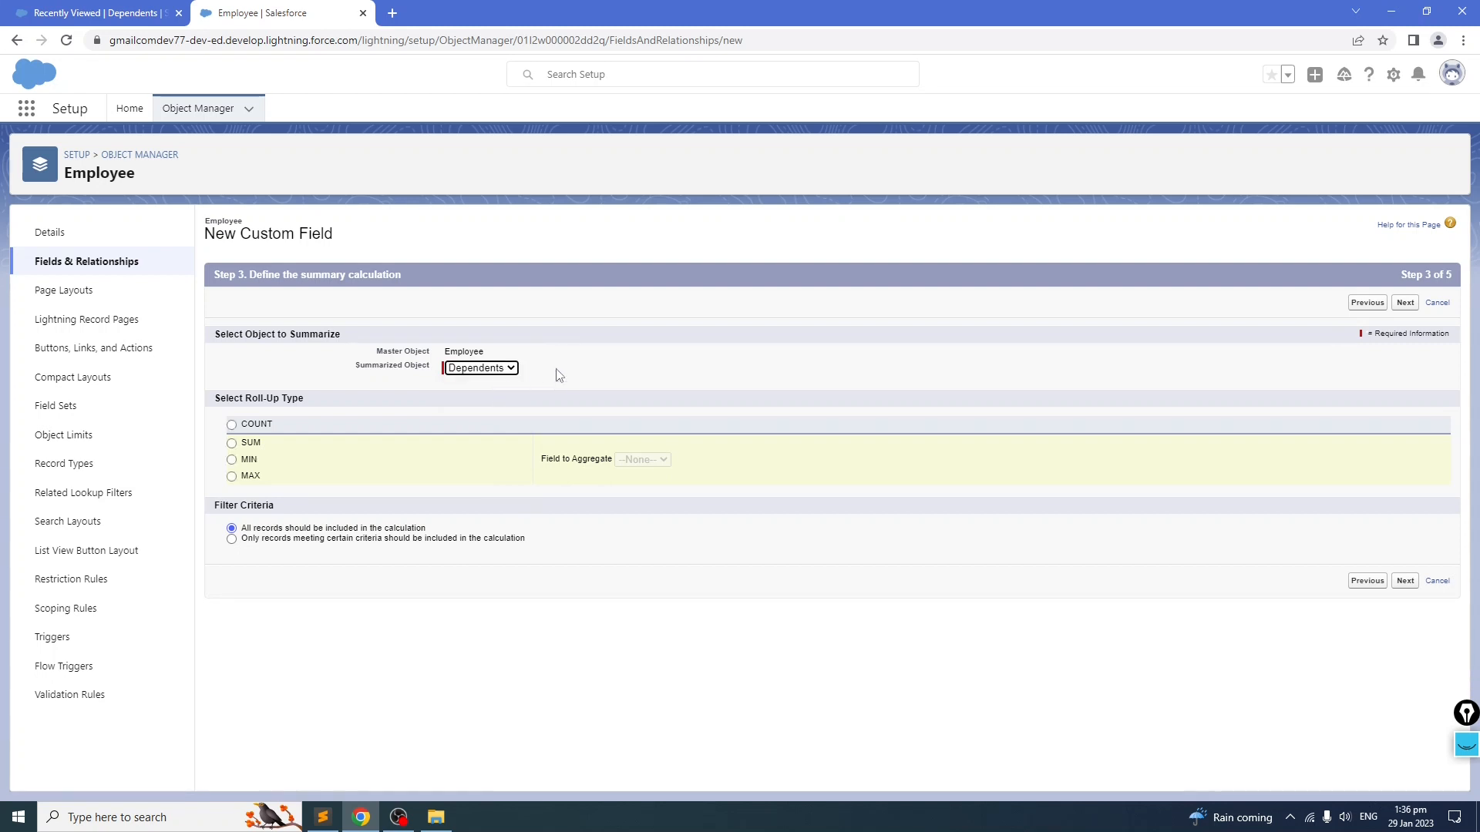
click(232, 444)
click(232, 539)
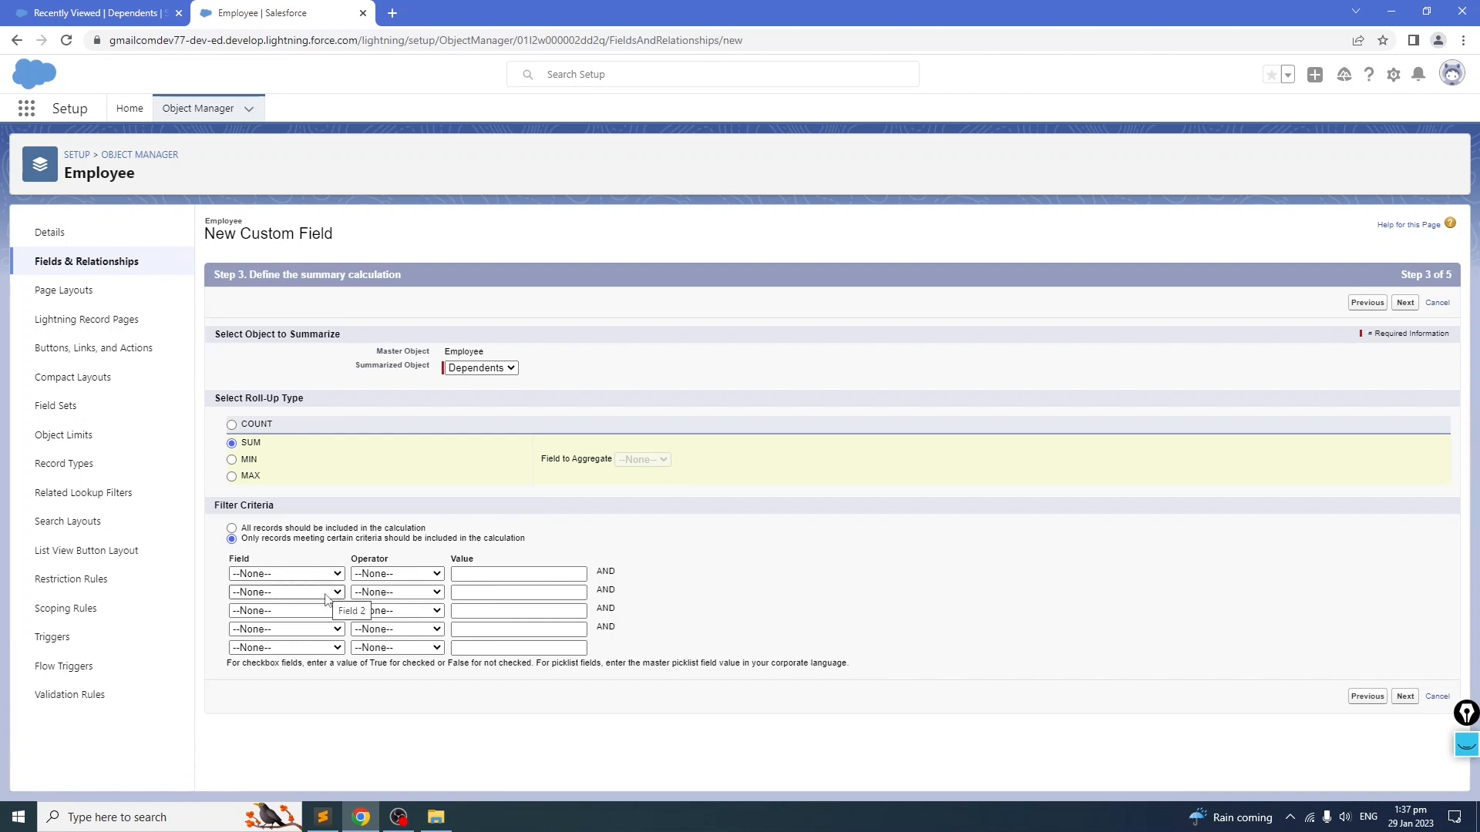
click(231, 529)
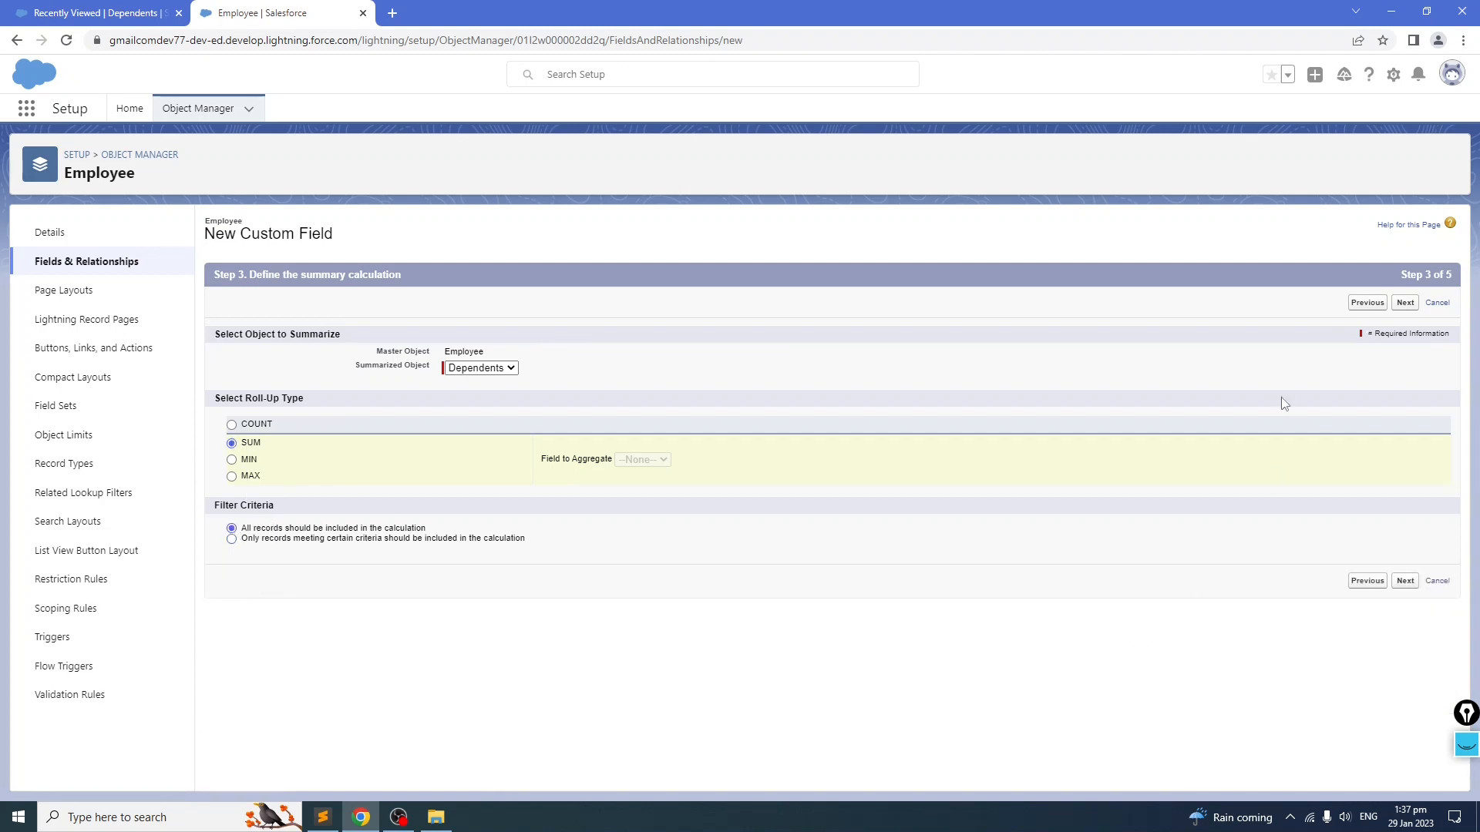
click(1403, 303)
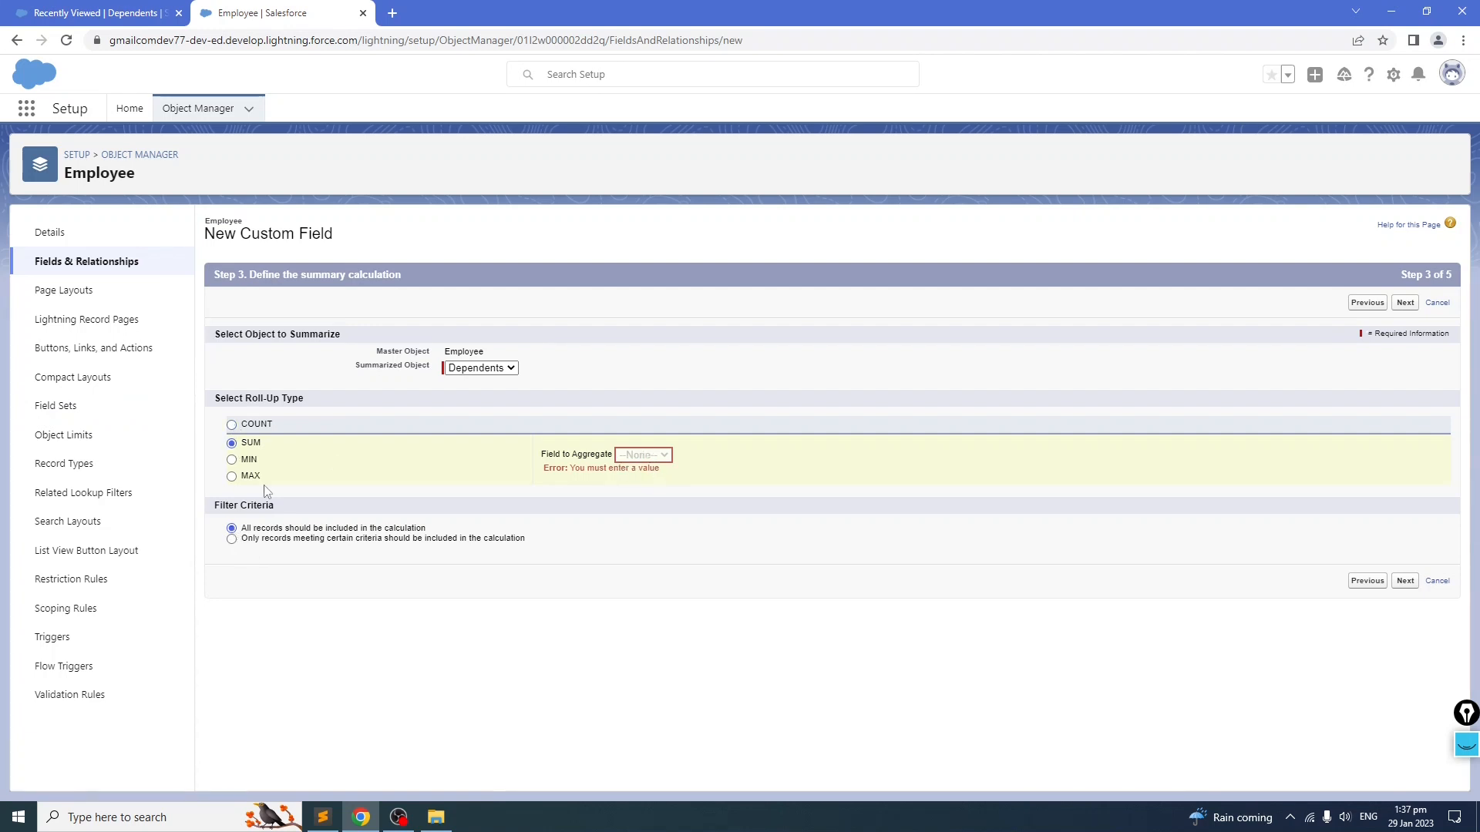
Step: Try the MIN, MAX and SUM roll-up types and the filter criteria options
click(231, 539)
click(231, 528)
click(231, 459)
click(668, 455)
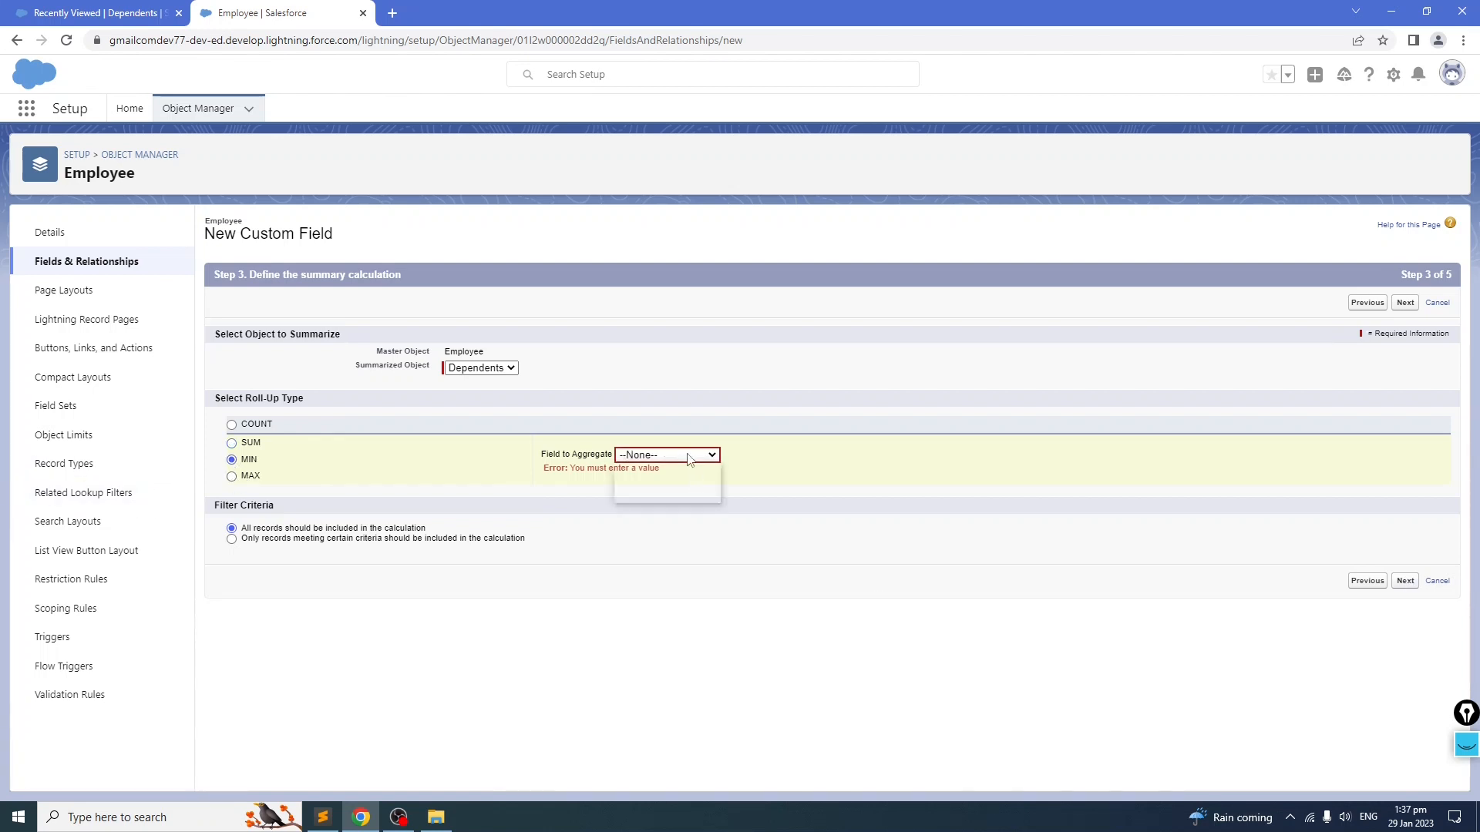
click(231, 443)
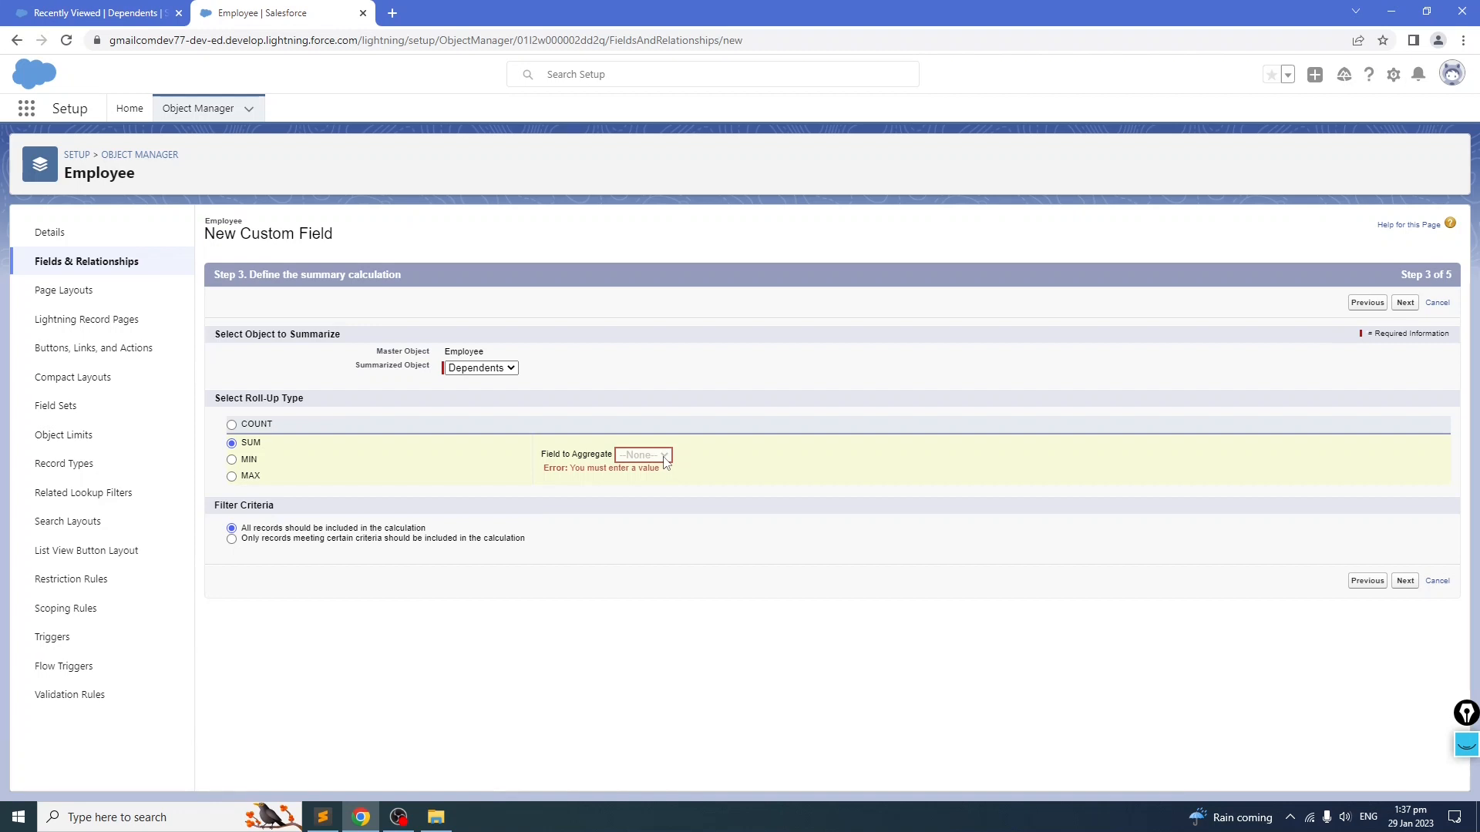
click(232, 477)
click(669, 457)
click(392, 471)
click(232, 444)
Step: Set the roll-up type to COUNT, keep the default field-level security and page layout, and save the Total Dependents field
click(1408, 580)
click(1408, 580)
click(1407, 580)
click(1408, 580)
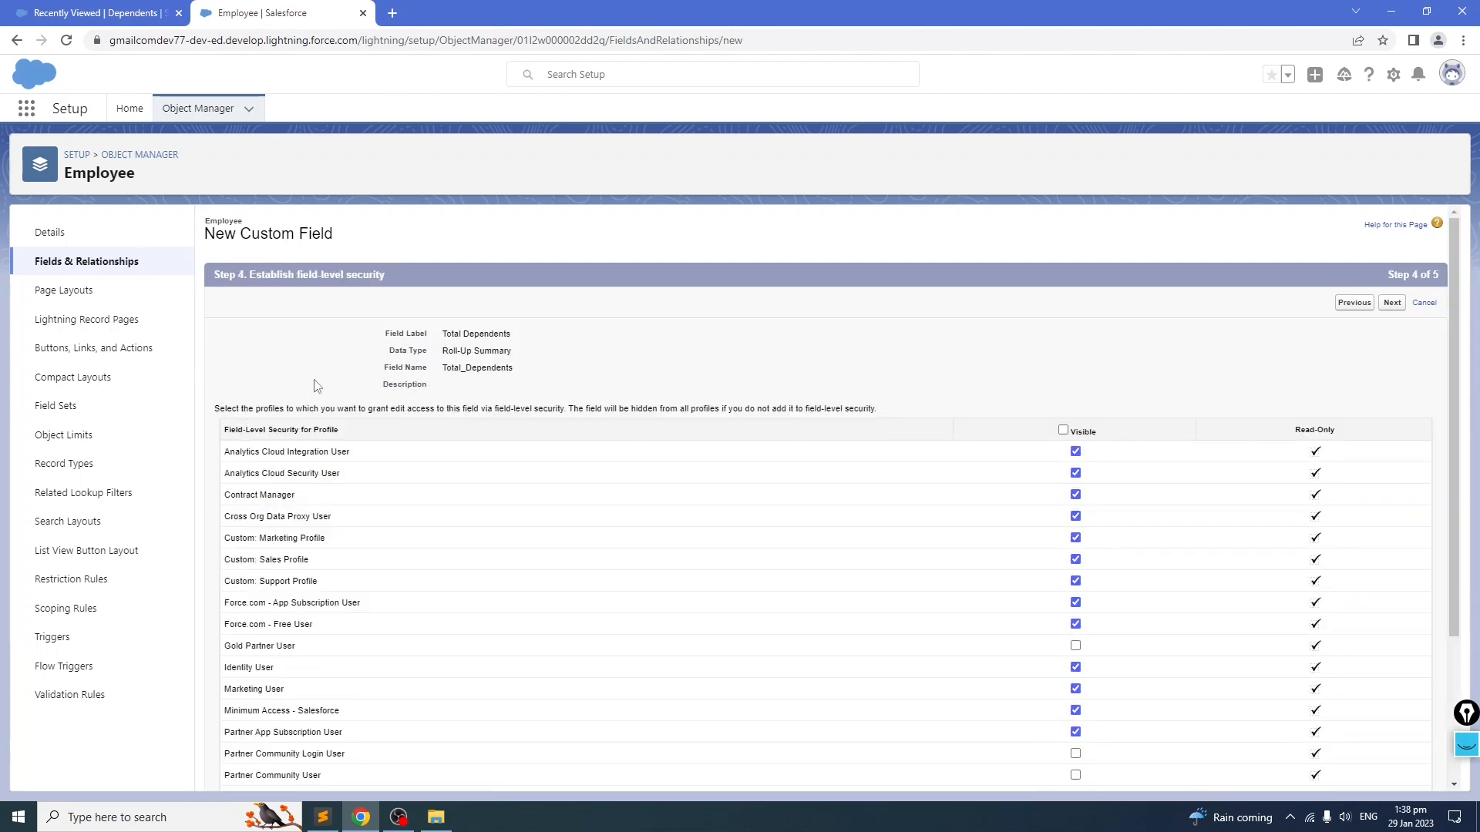
click(1392, 304)
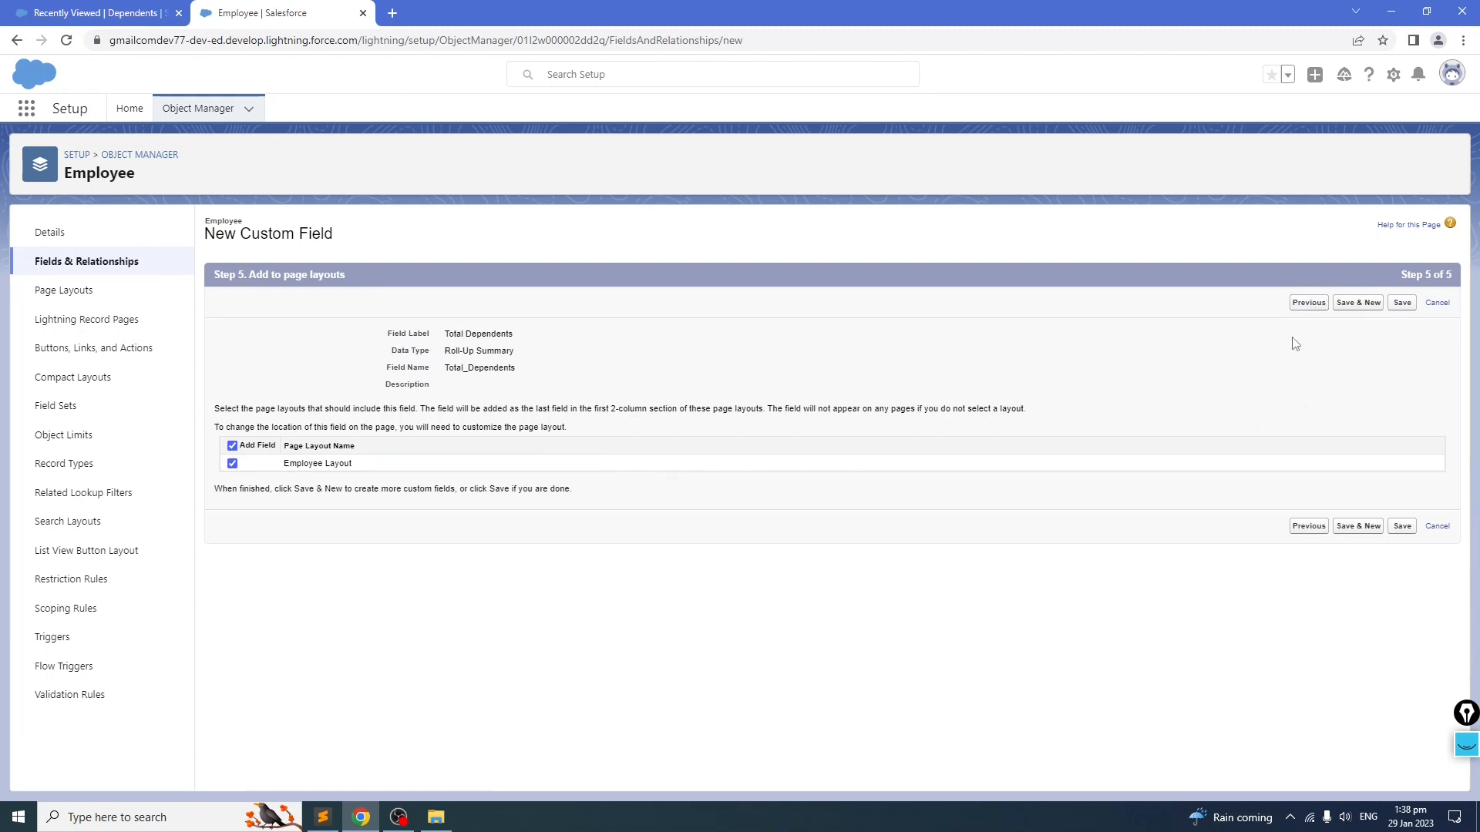
click(1357, 303)
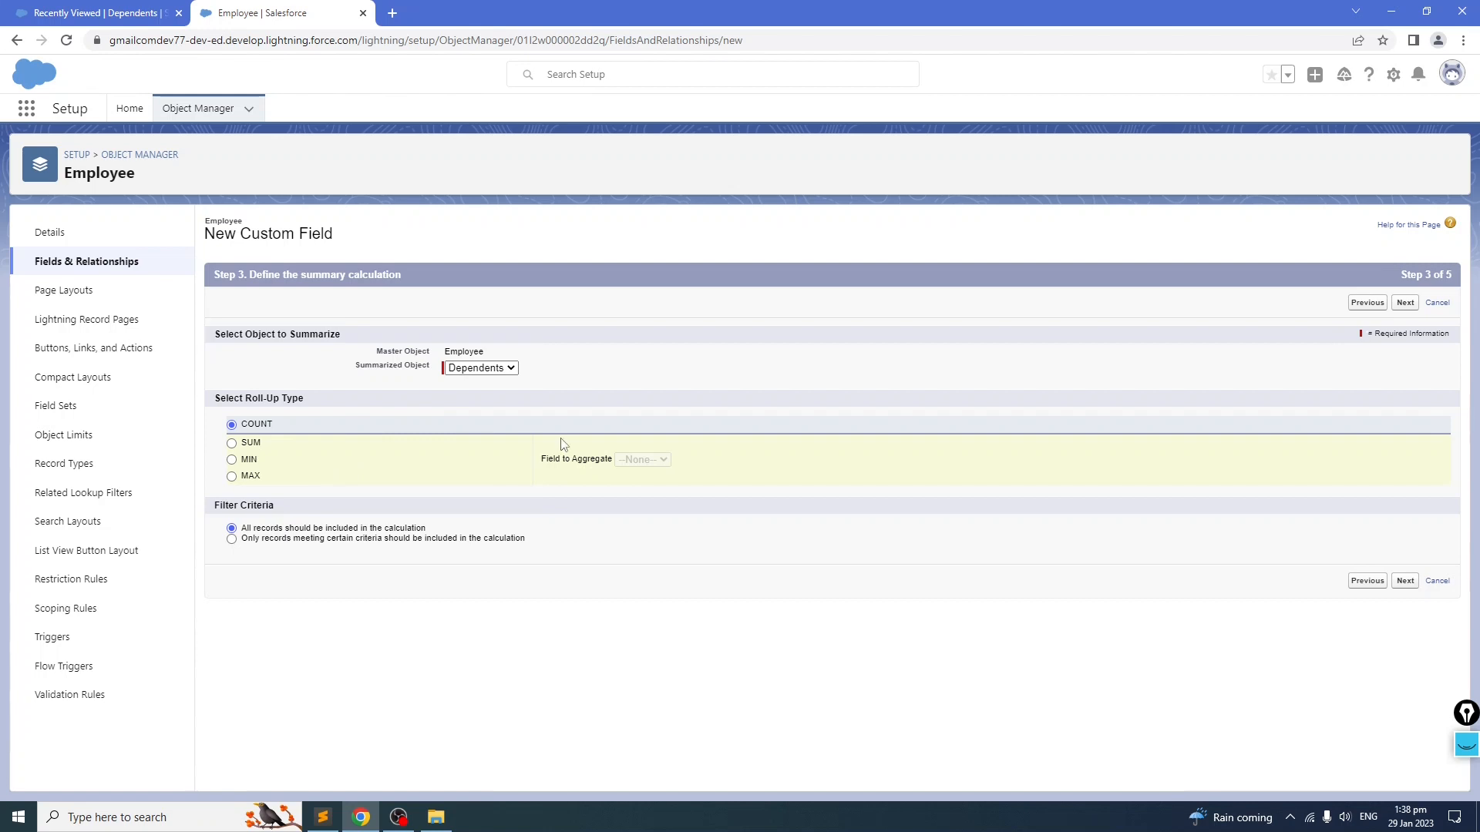
click(1405, 303)
click(1394, 305)
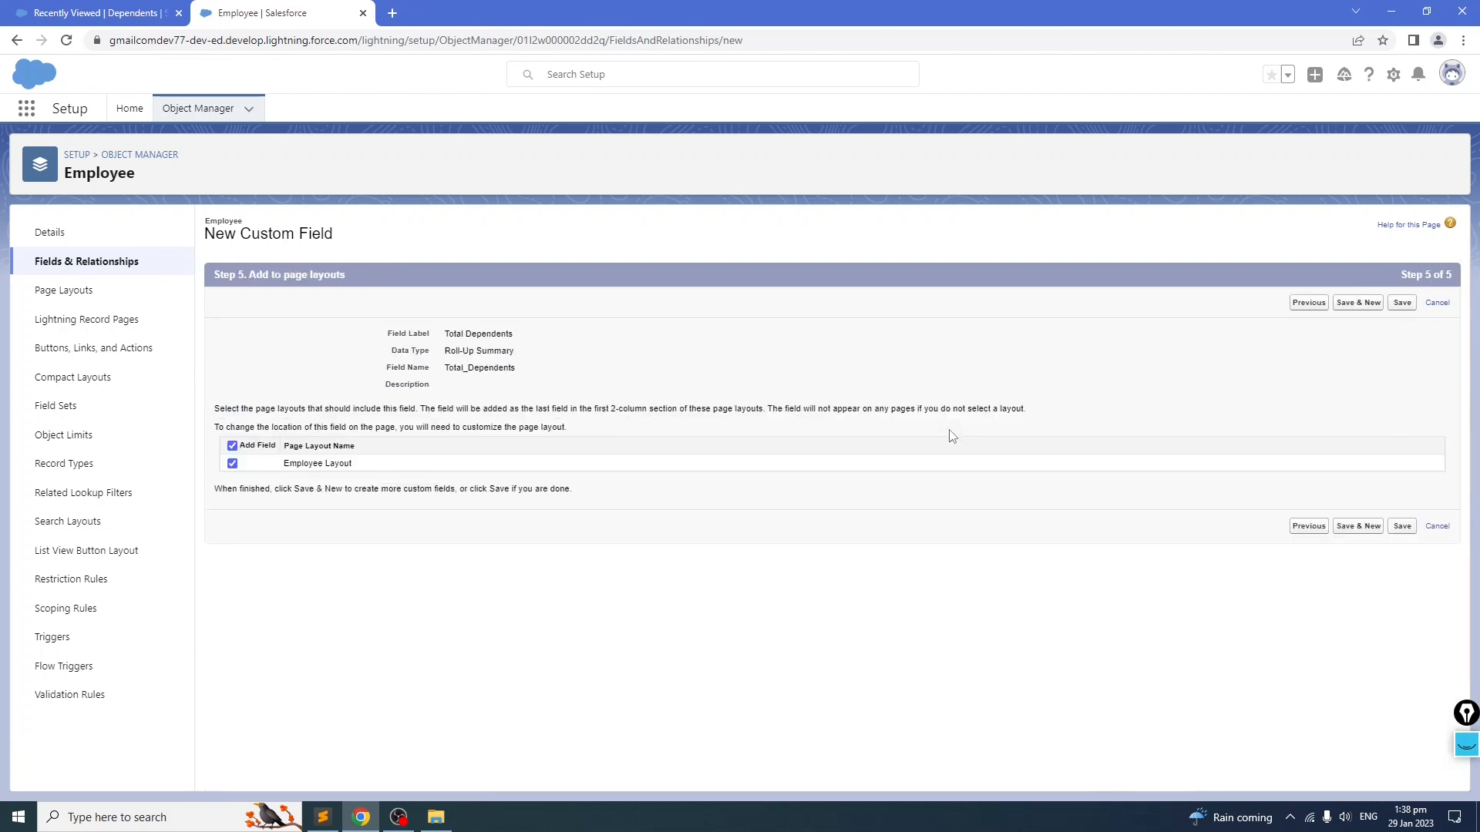
click(1402, 302)
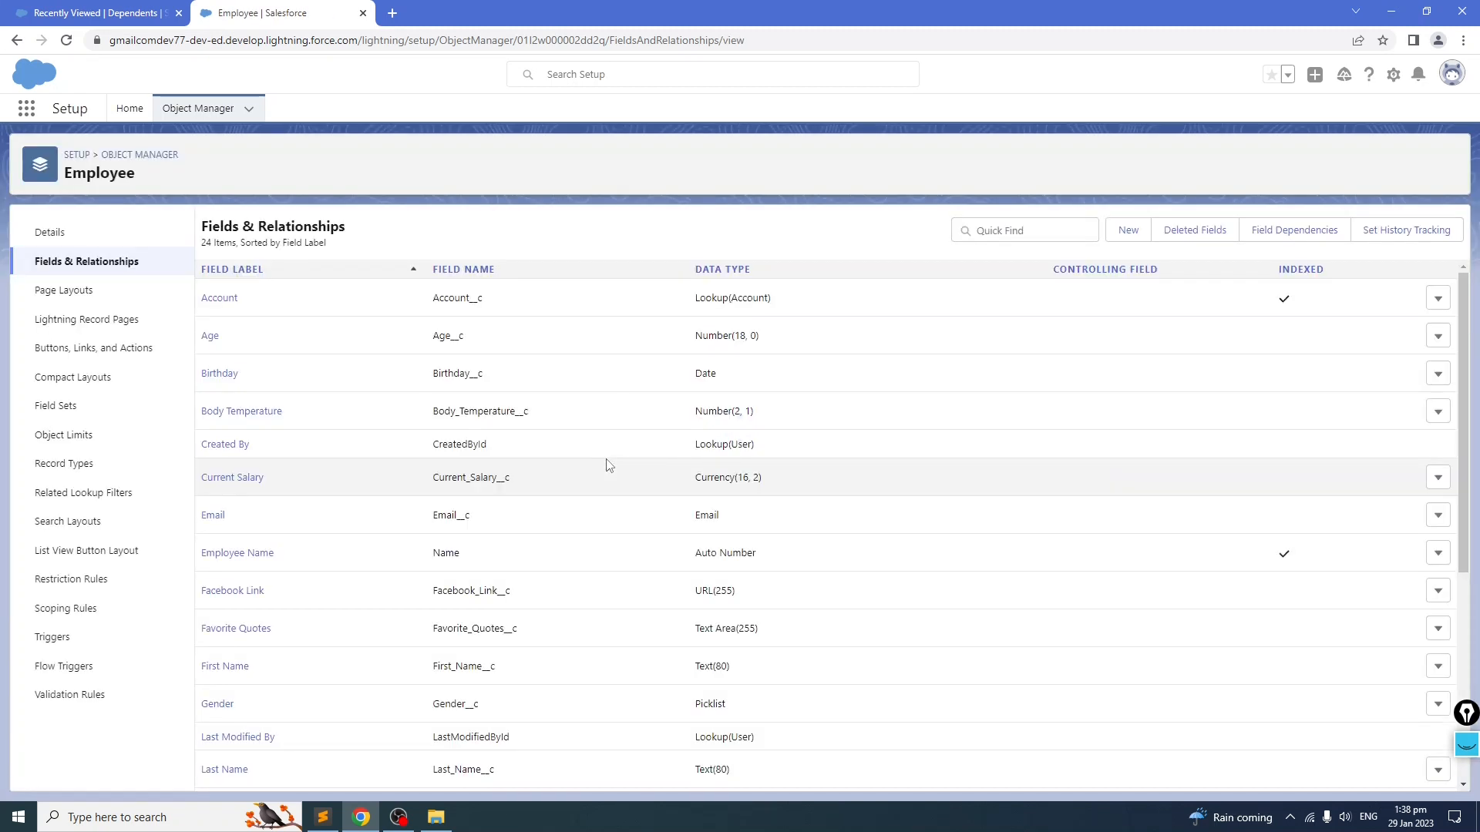
Step: Check the Total Dependents field in the Employee fields list and open employee record EMP-00001 in the Flask App
scroll(409, 459, down, 5)
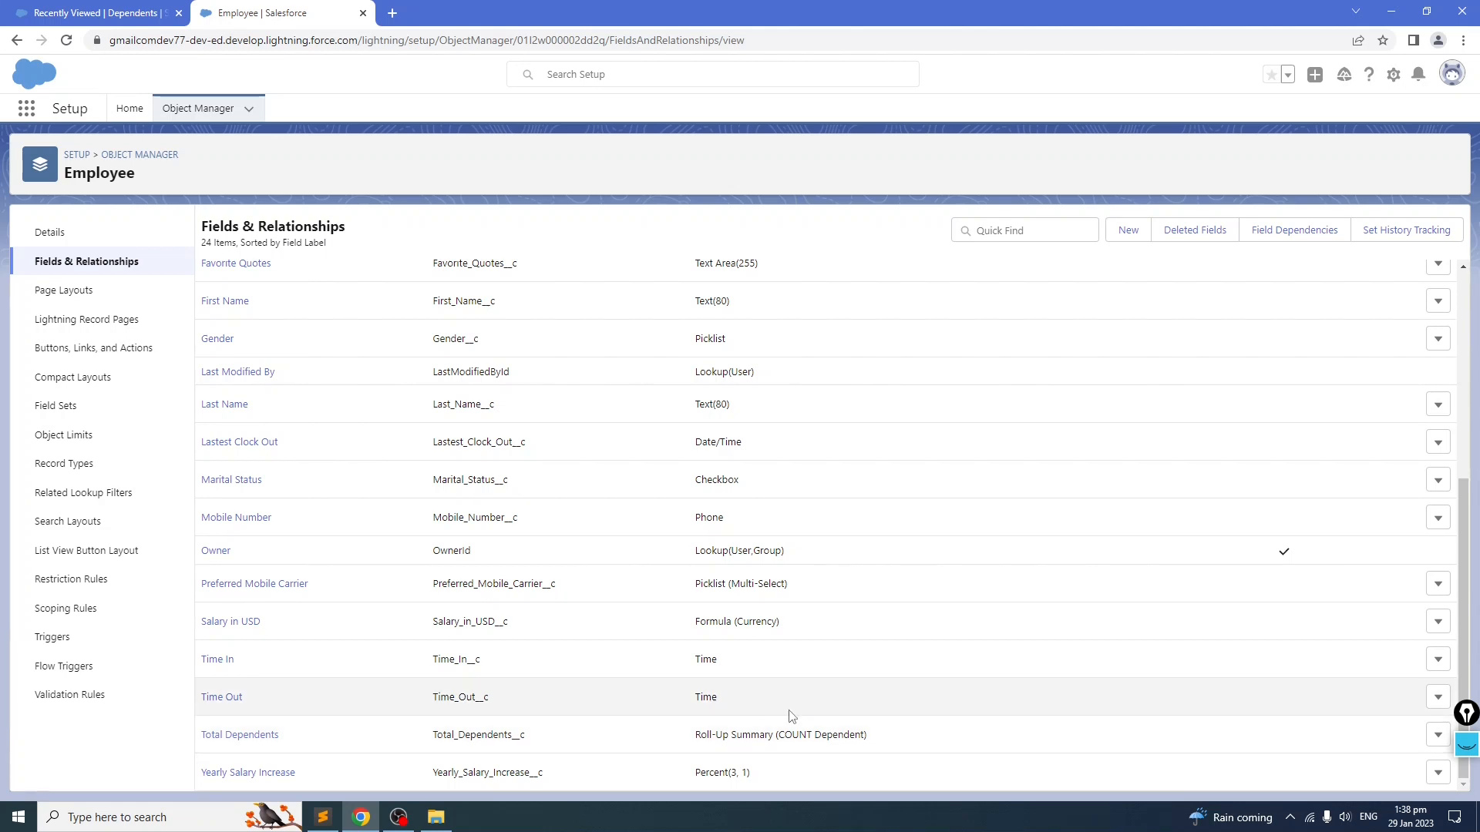
scroll(789, 713, up, 5)
drag(131, 13, 359, 41)
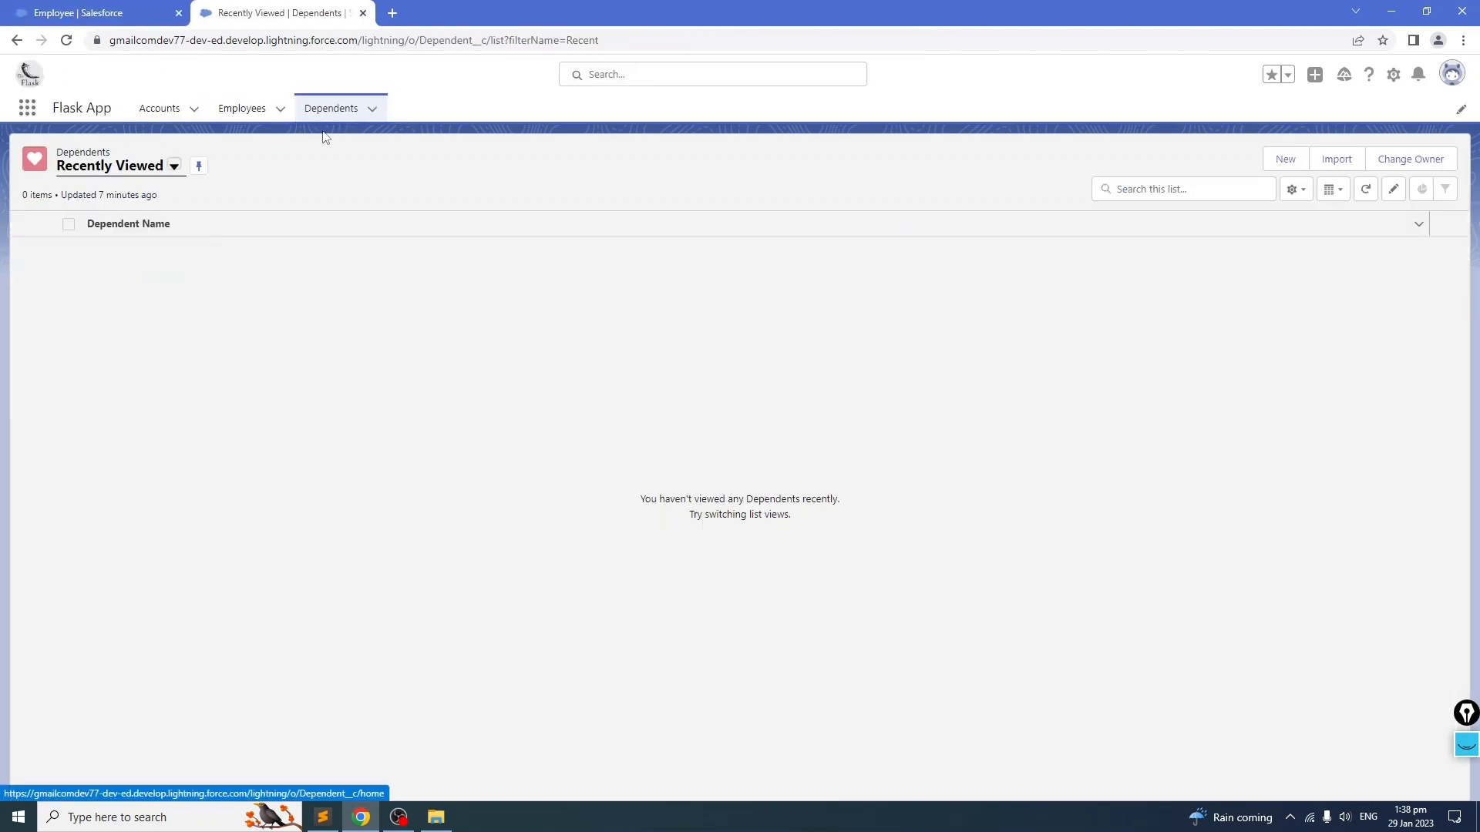
click(242, 109)
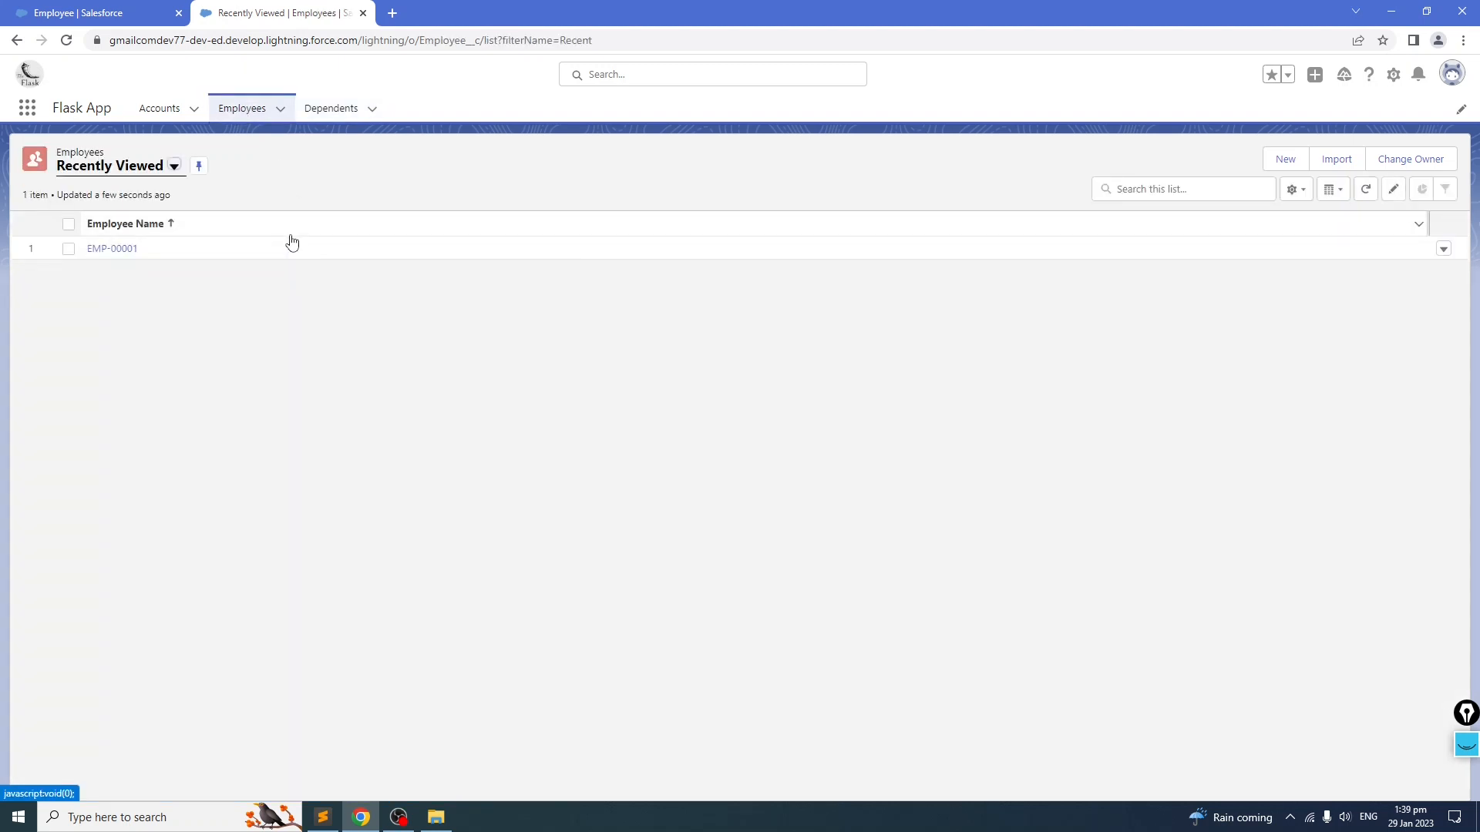
click(112, 249)
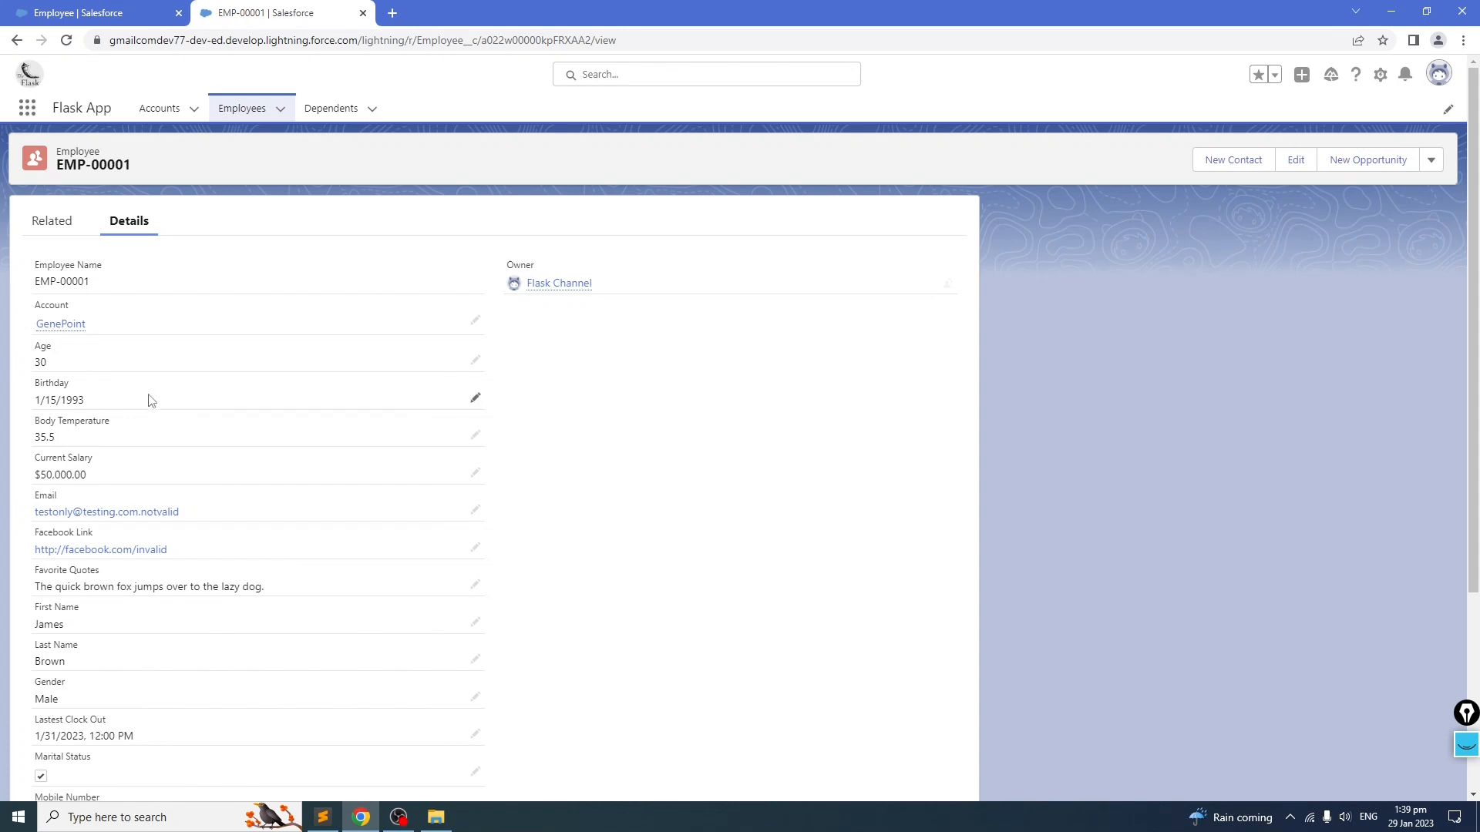
Step: Reload the employee record and search its details for the Total Dependents field
scroll(194, 420, down, 2)
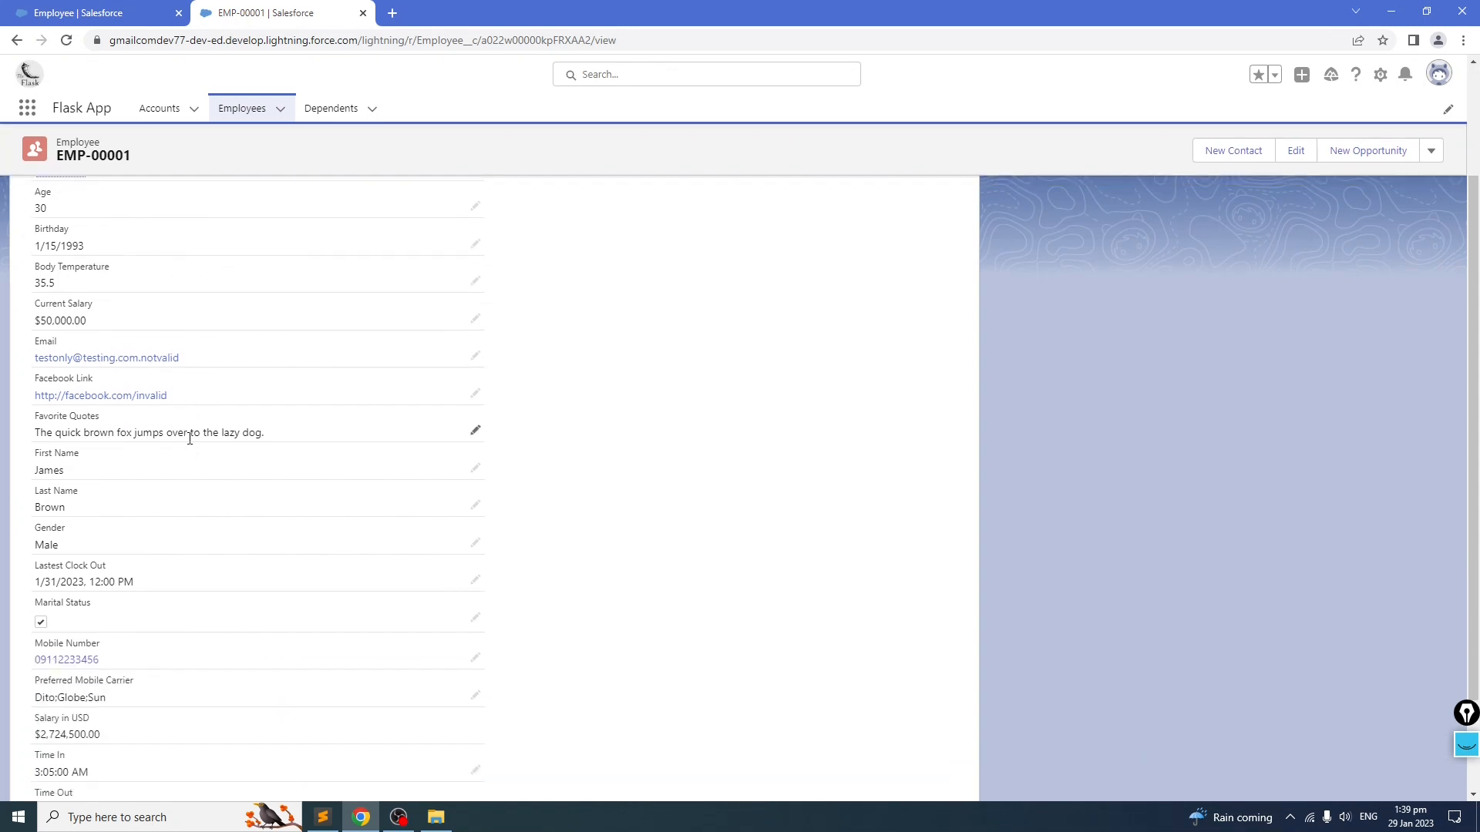
scroll(107, 506, up, 2)
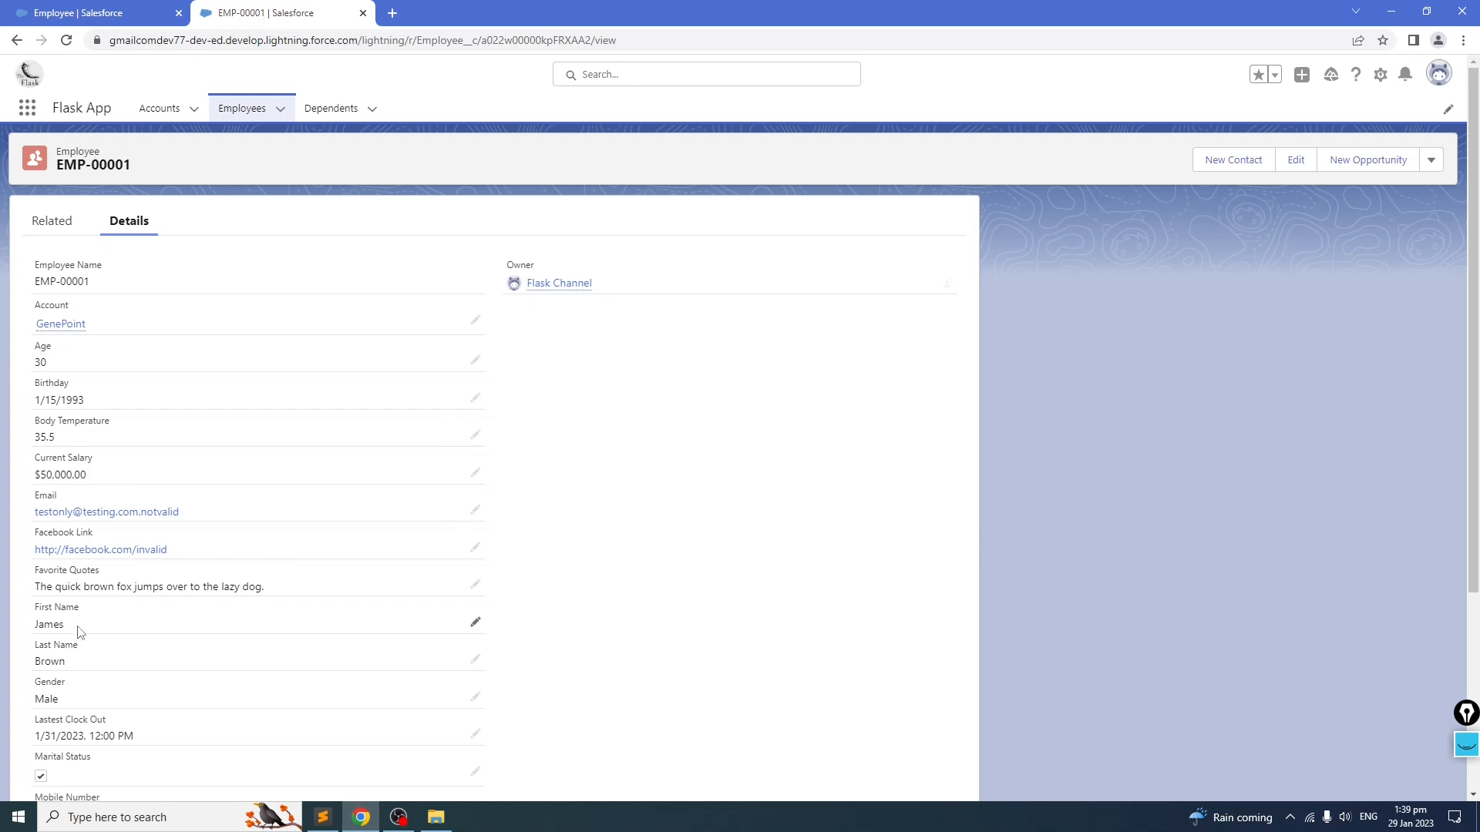
scroll(109, 617, down, 4)
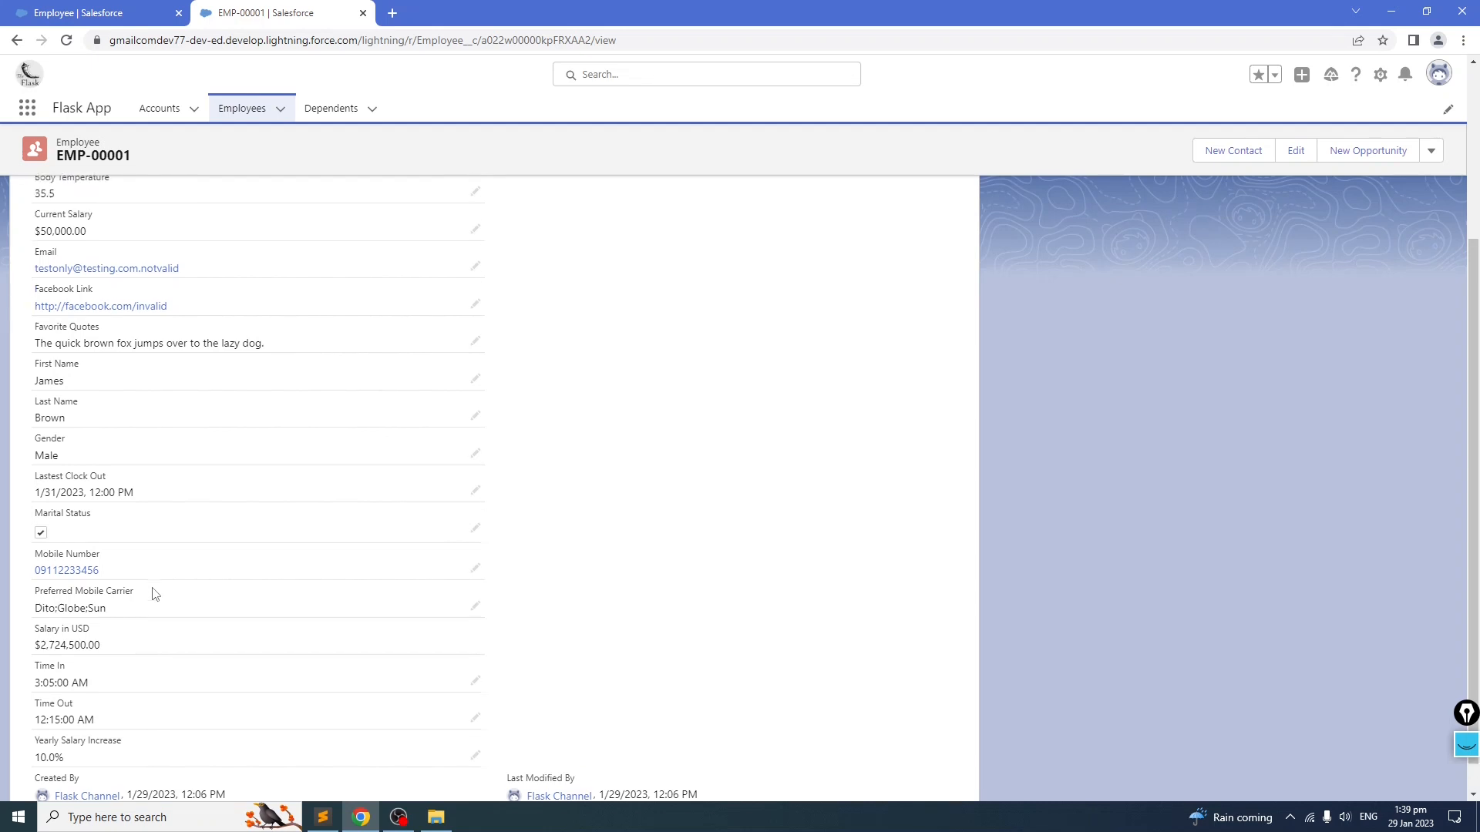
scroll(151, 597, up, 2)
scroll(187, 580, down, 2)
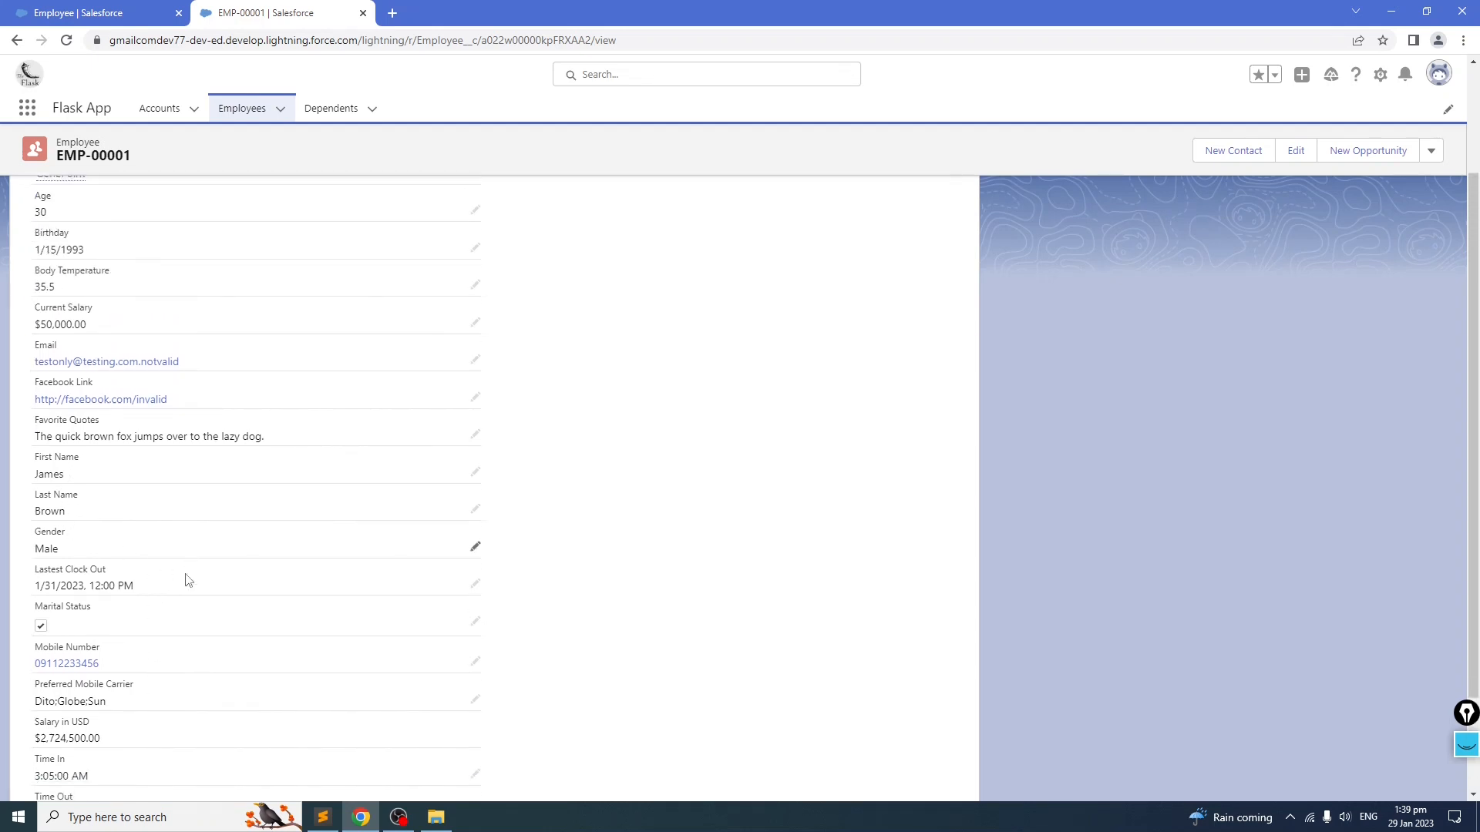
scroll(187, 580, up, 3)
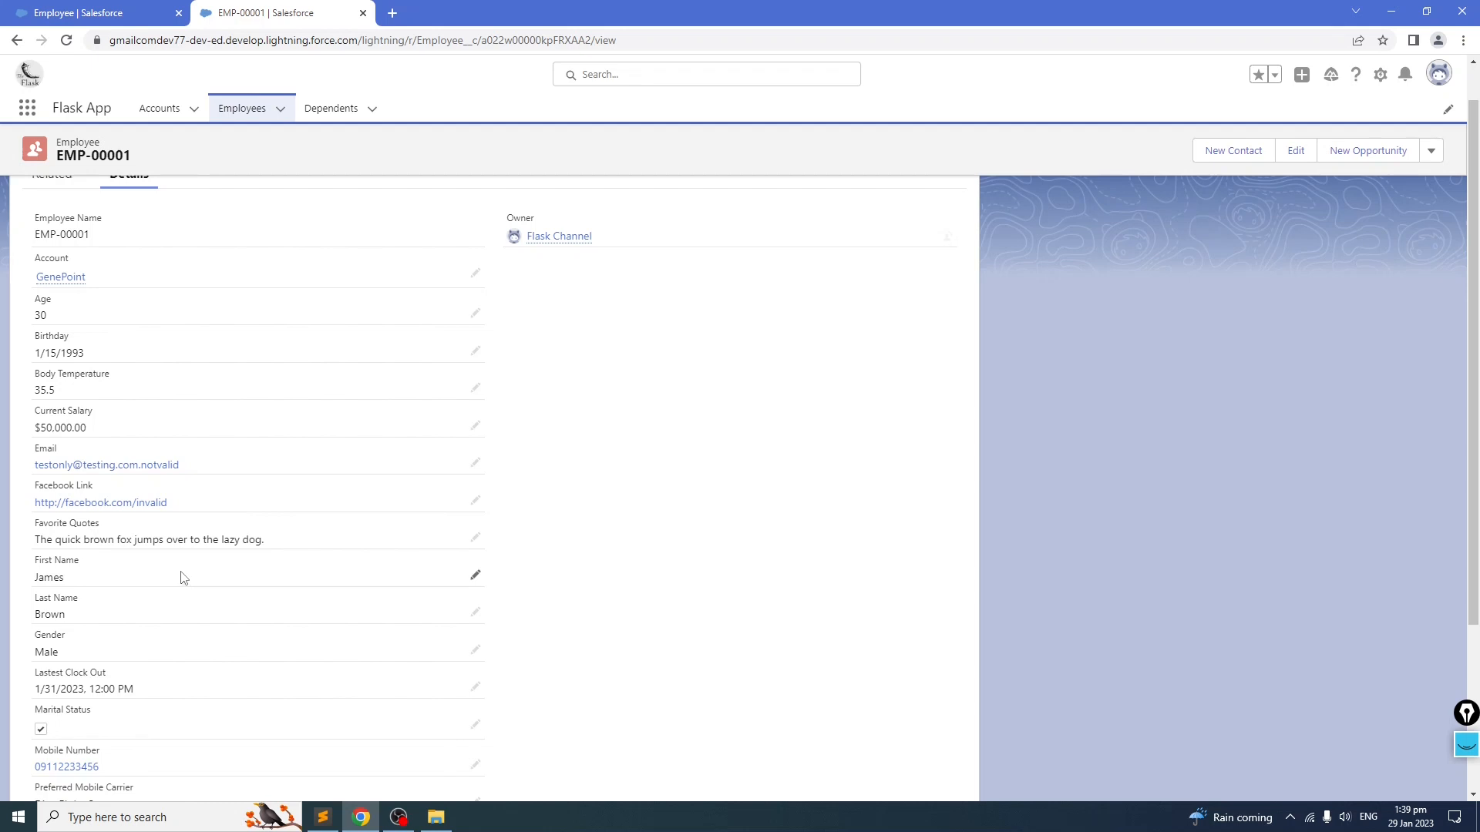
scroll(179, 577, down, 3)
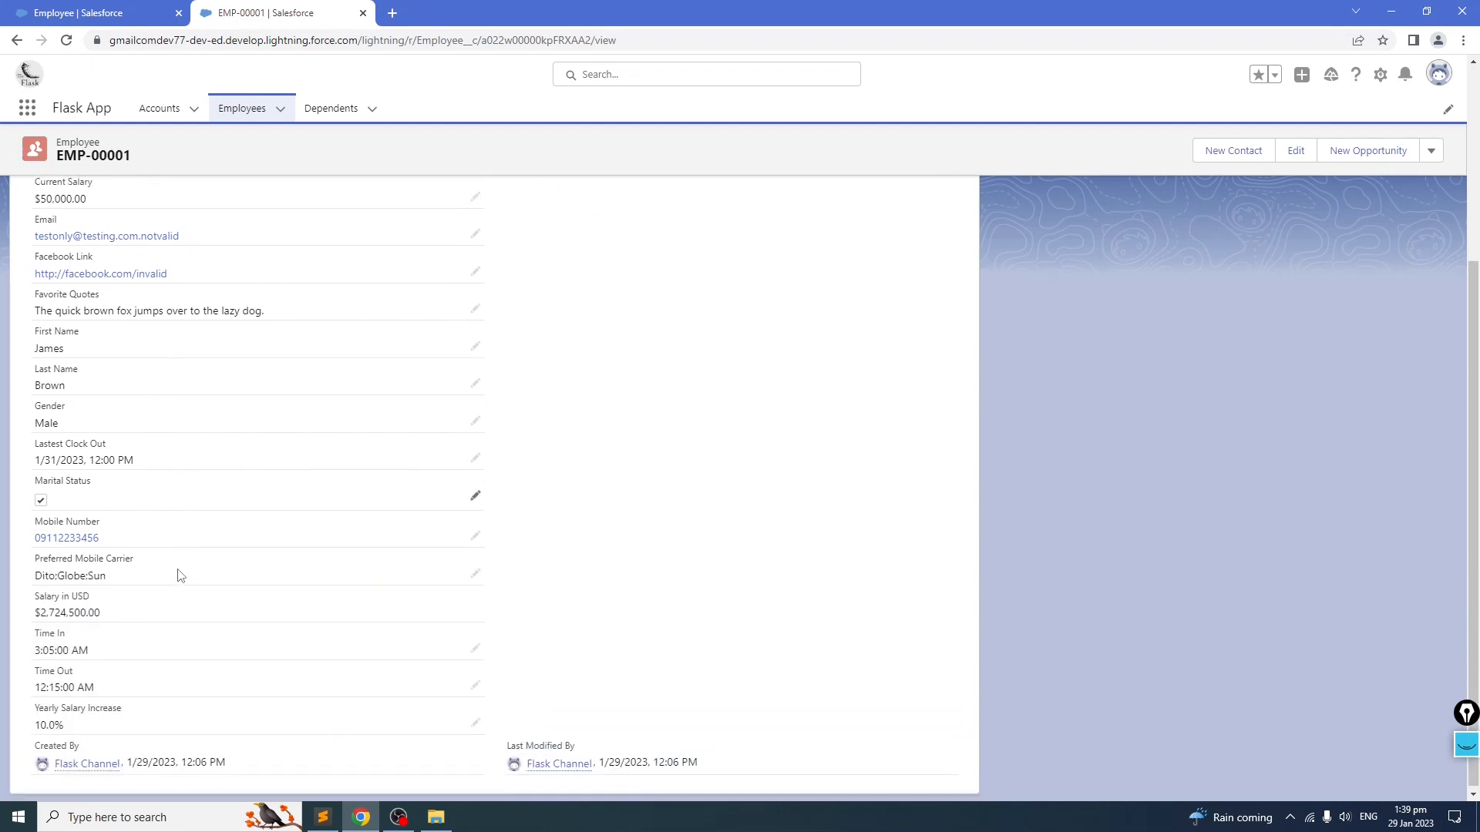
click(67, 40)
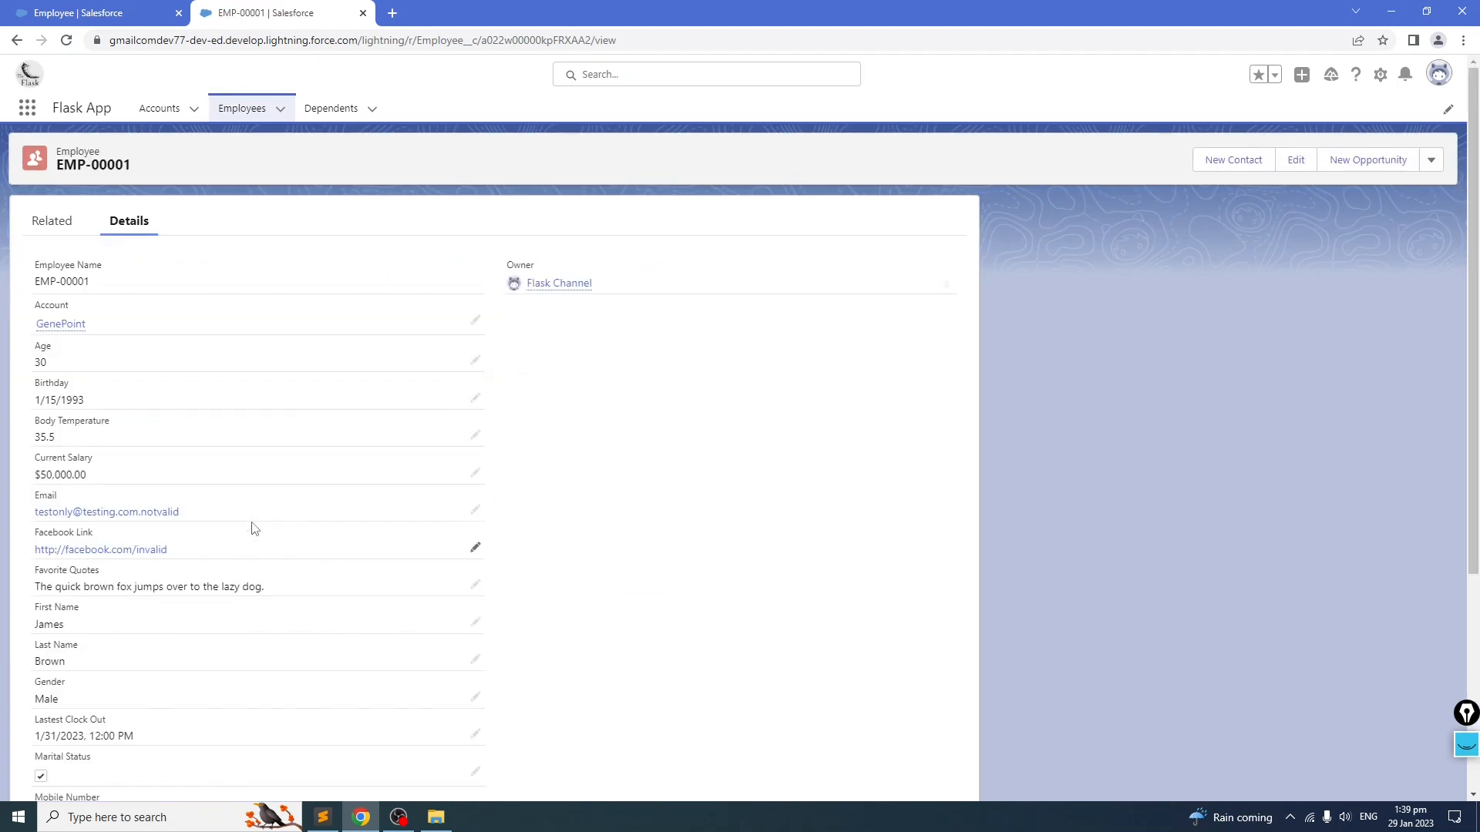
key(ctrl+f)
text(Total)
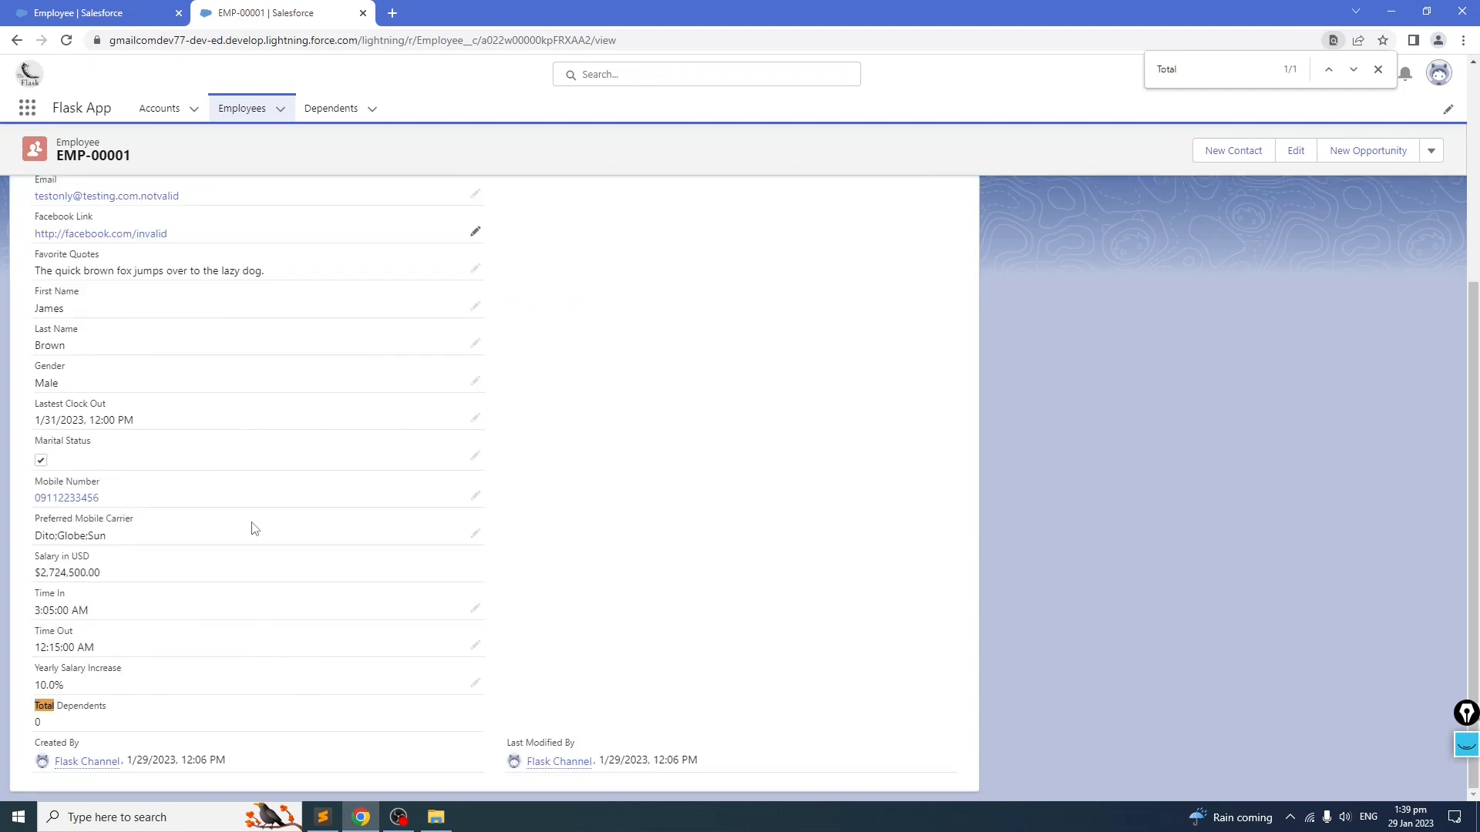
click(1378, 69)
triple_click(34, 716)
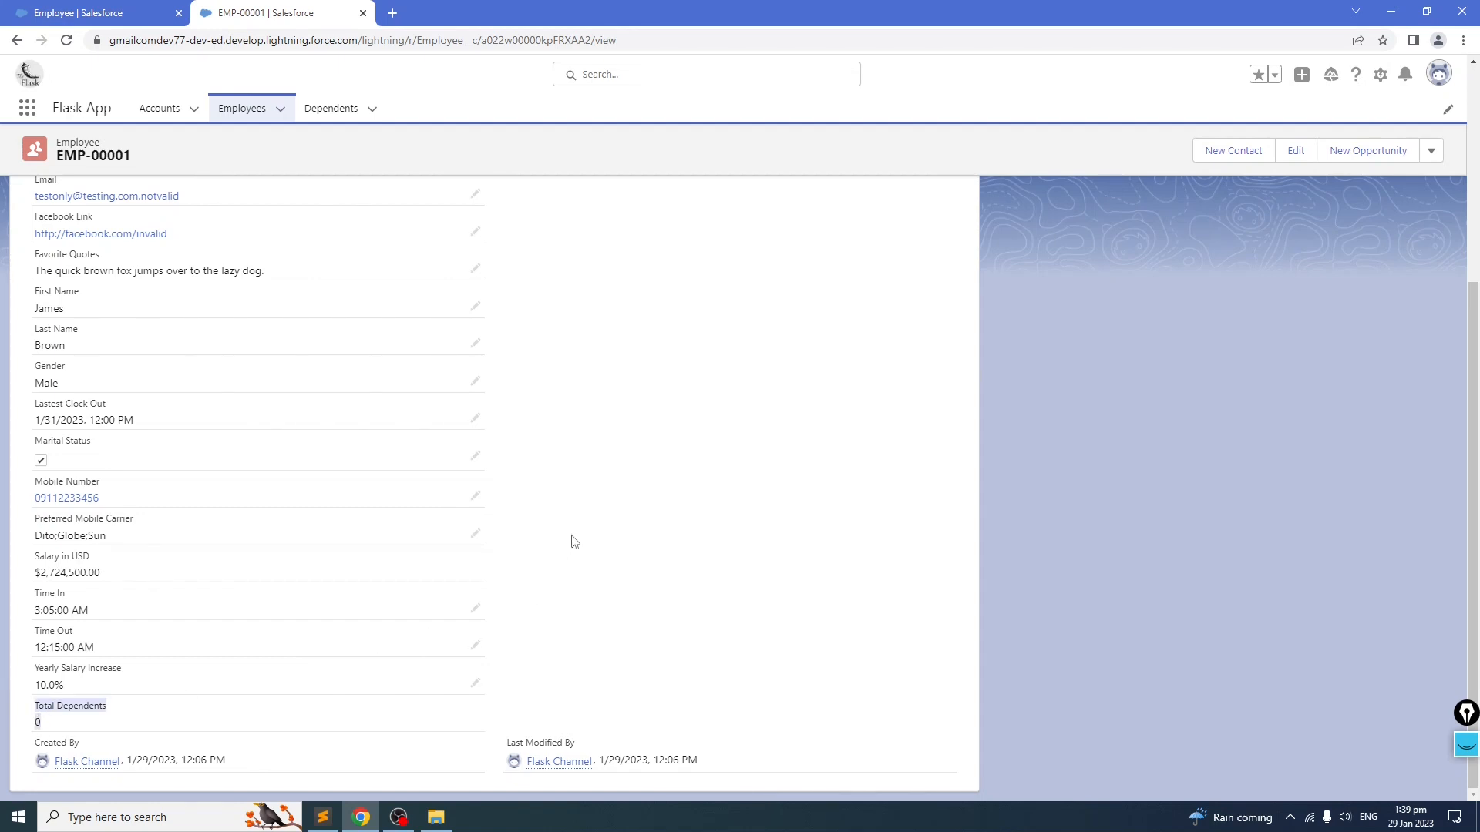
click(329, 112)
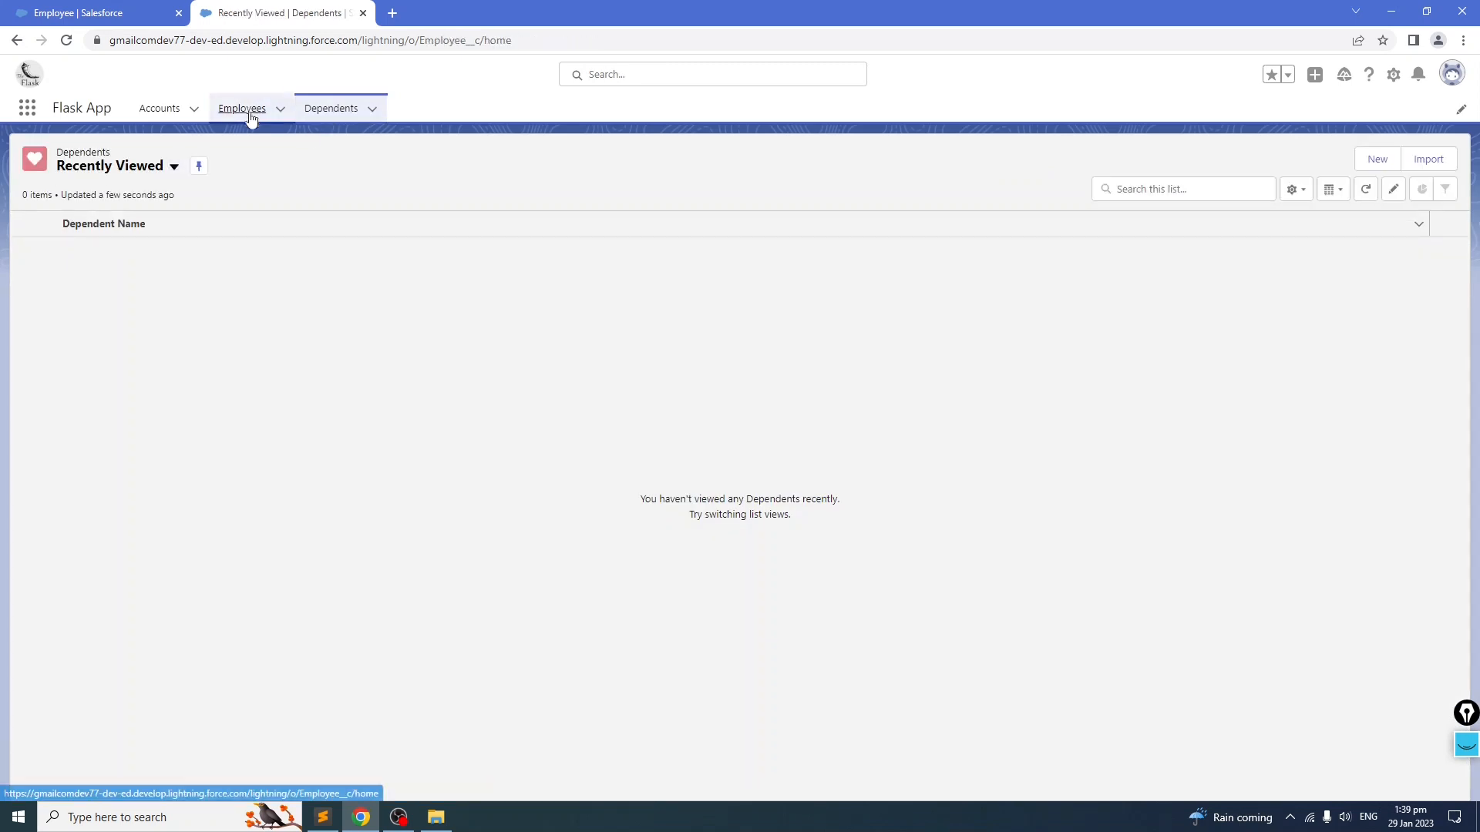
click(243, 110)
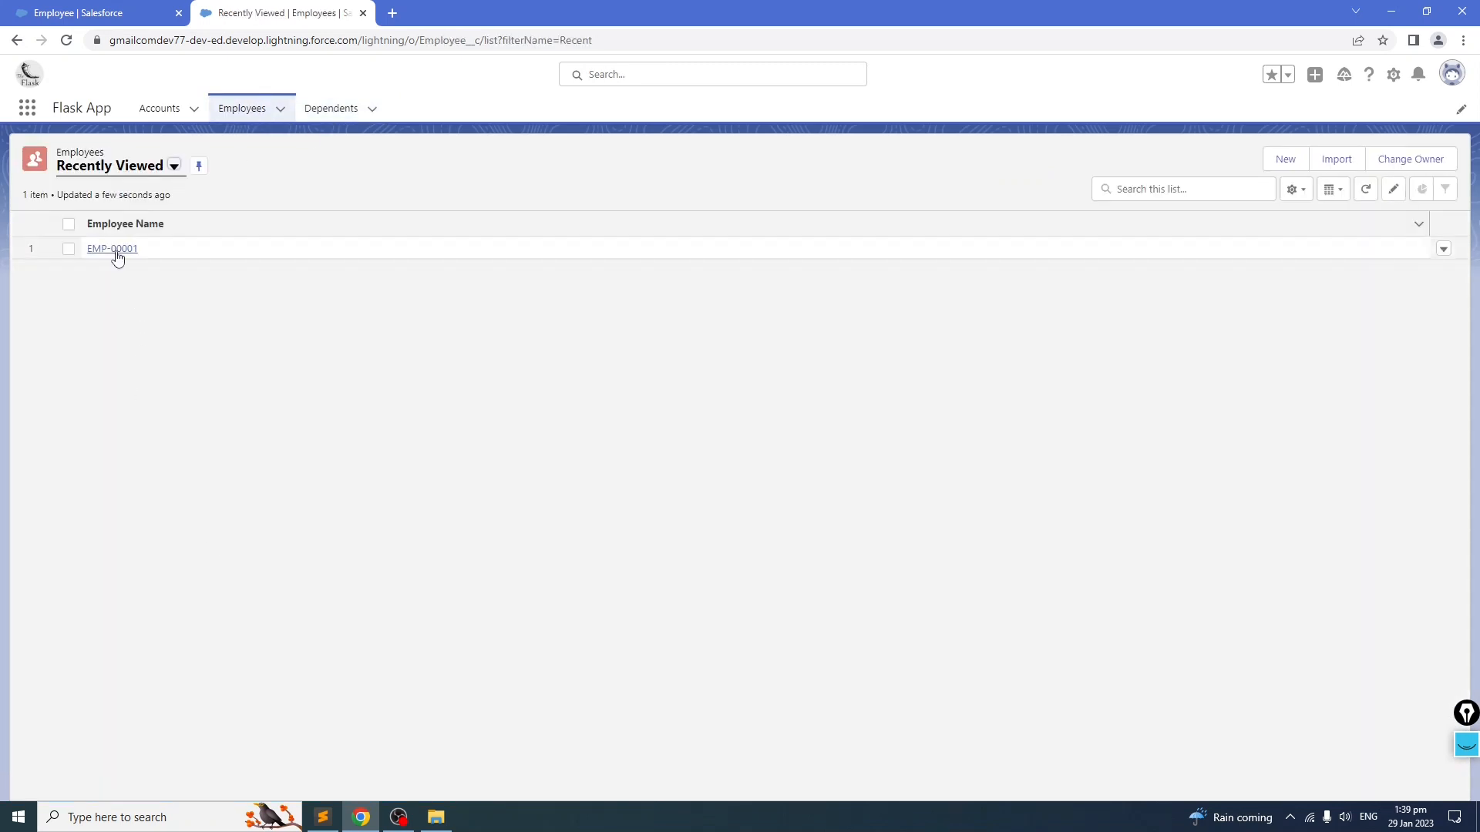
click(112, 249)
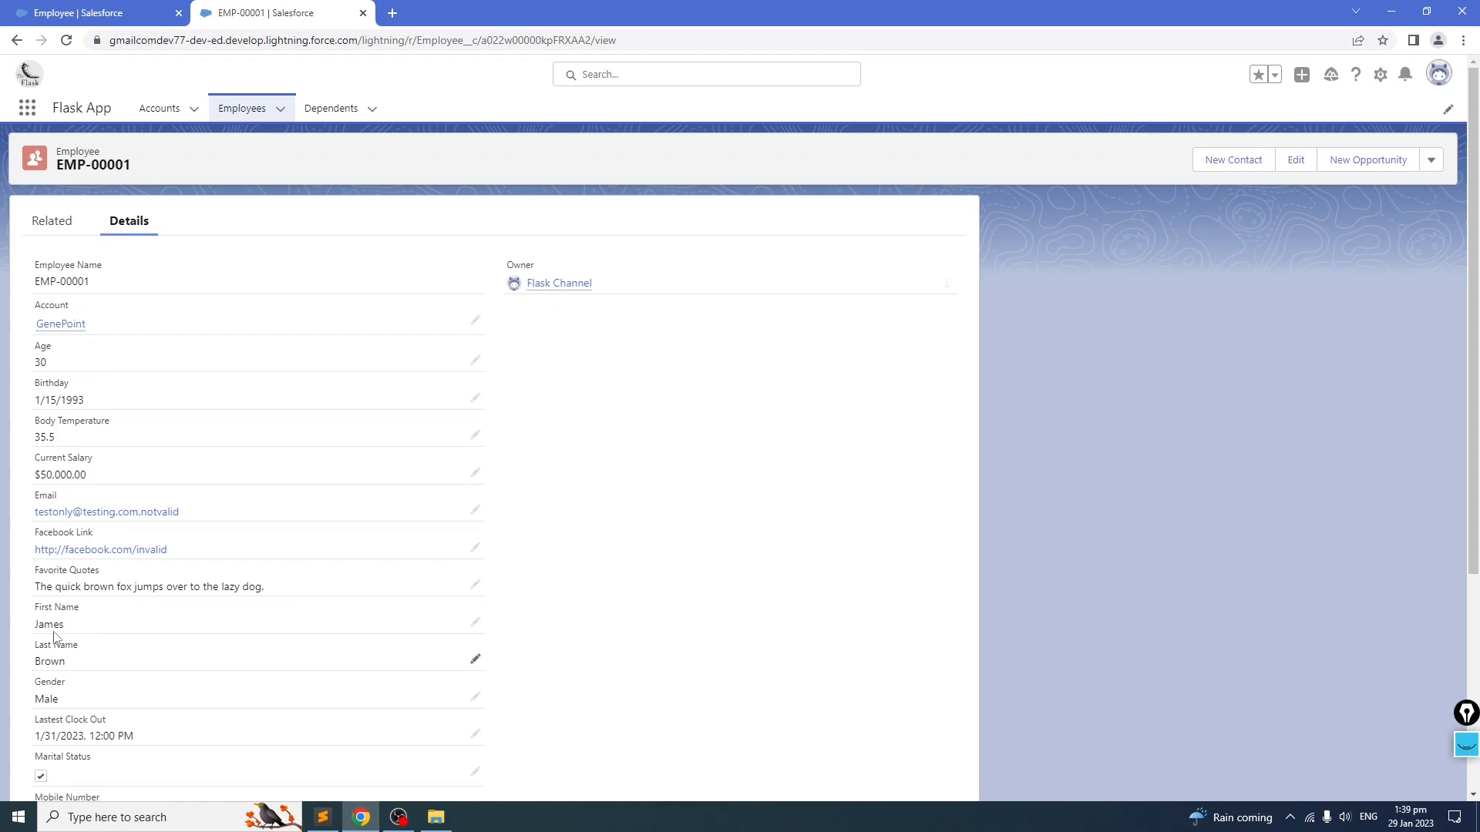
click(331, 110)
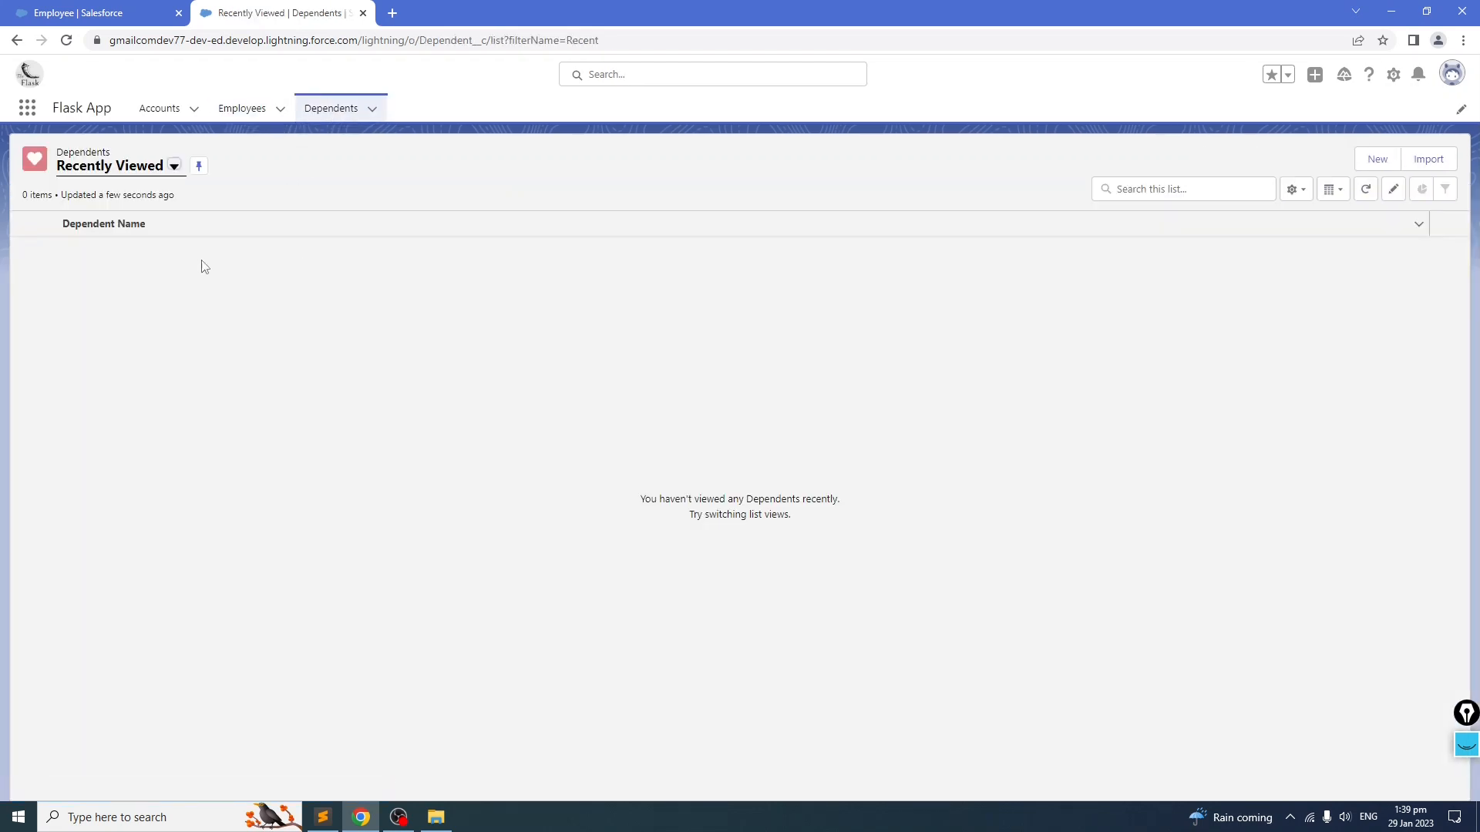
click(1377, 158)
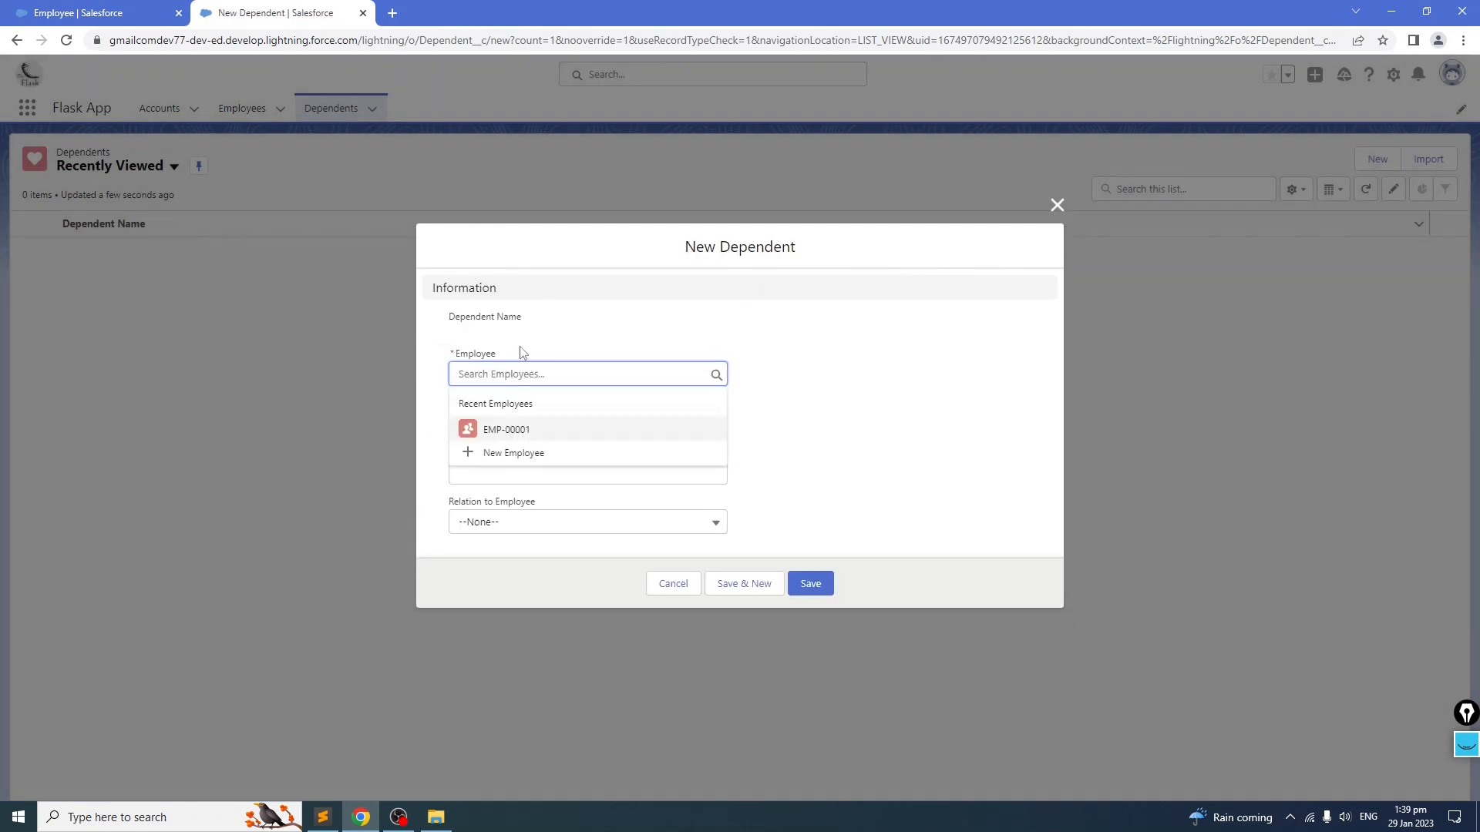
click(510, 429)
click(563, 421)
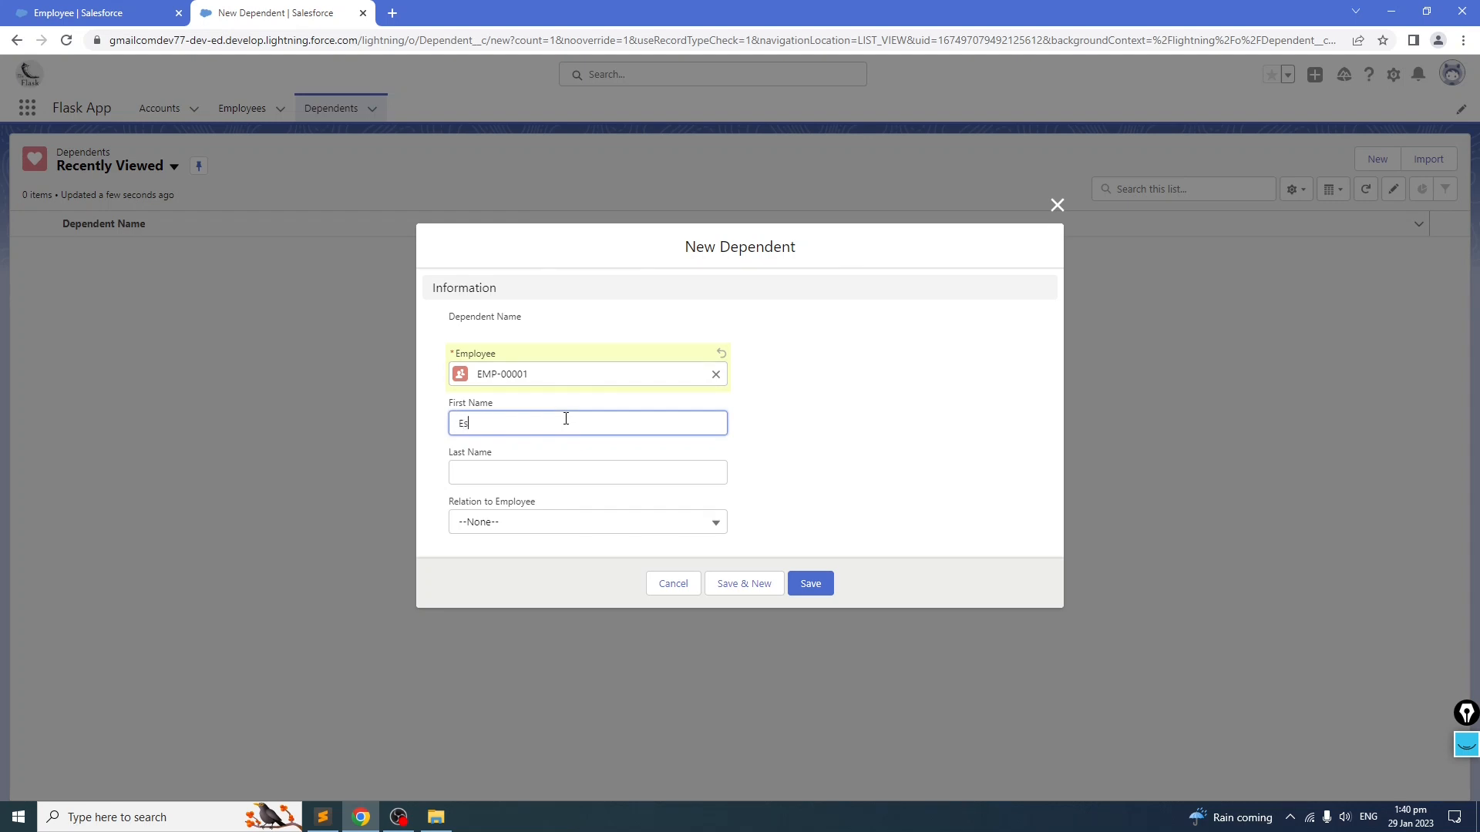
key(Tab)
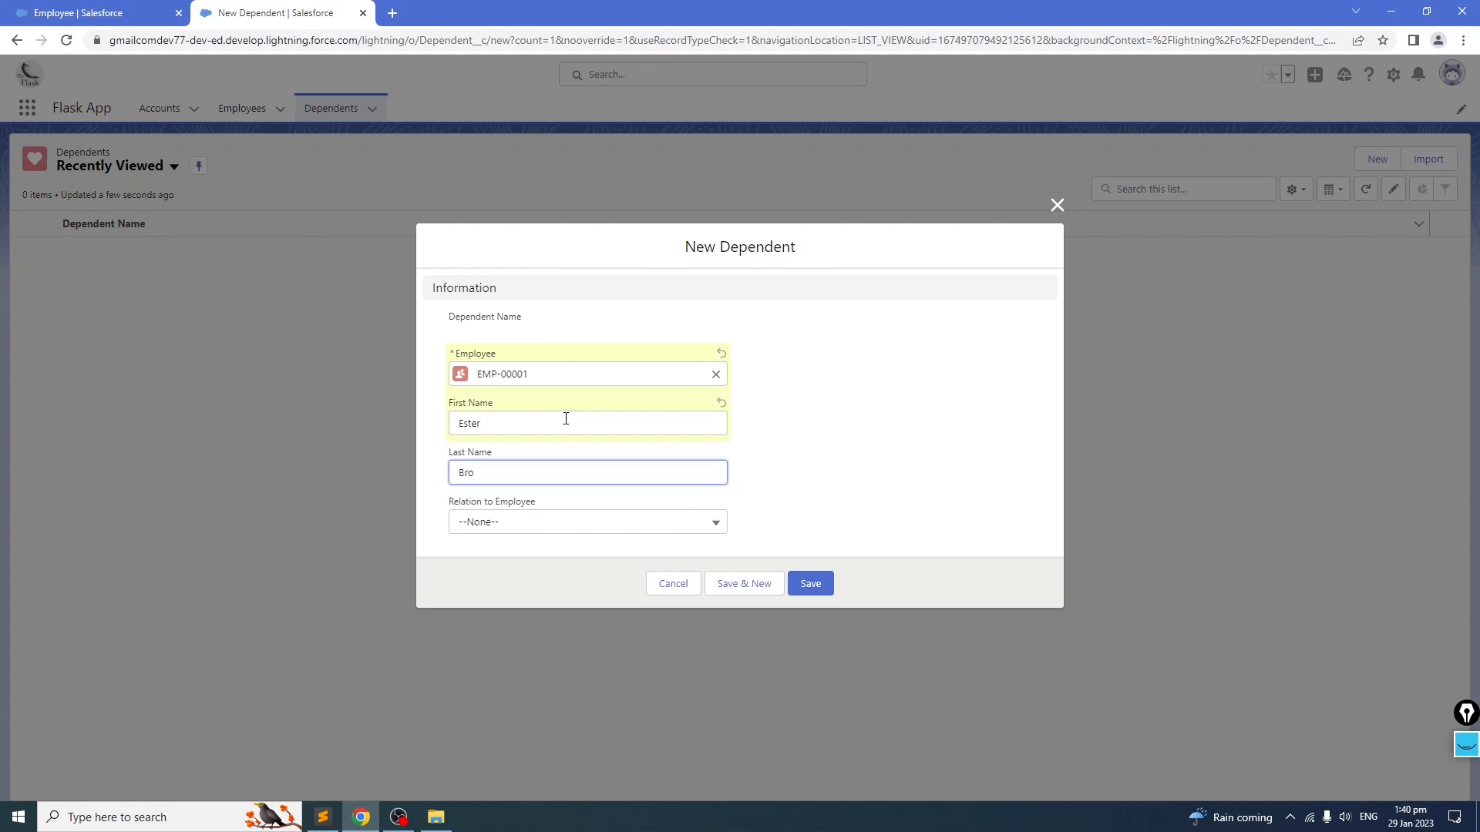
click(586, 532)
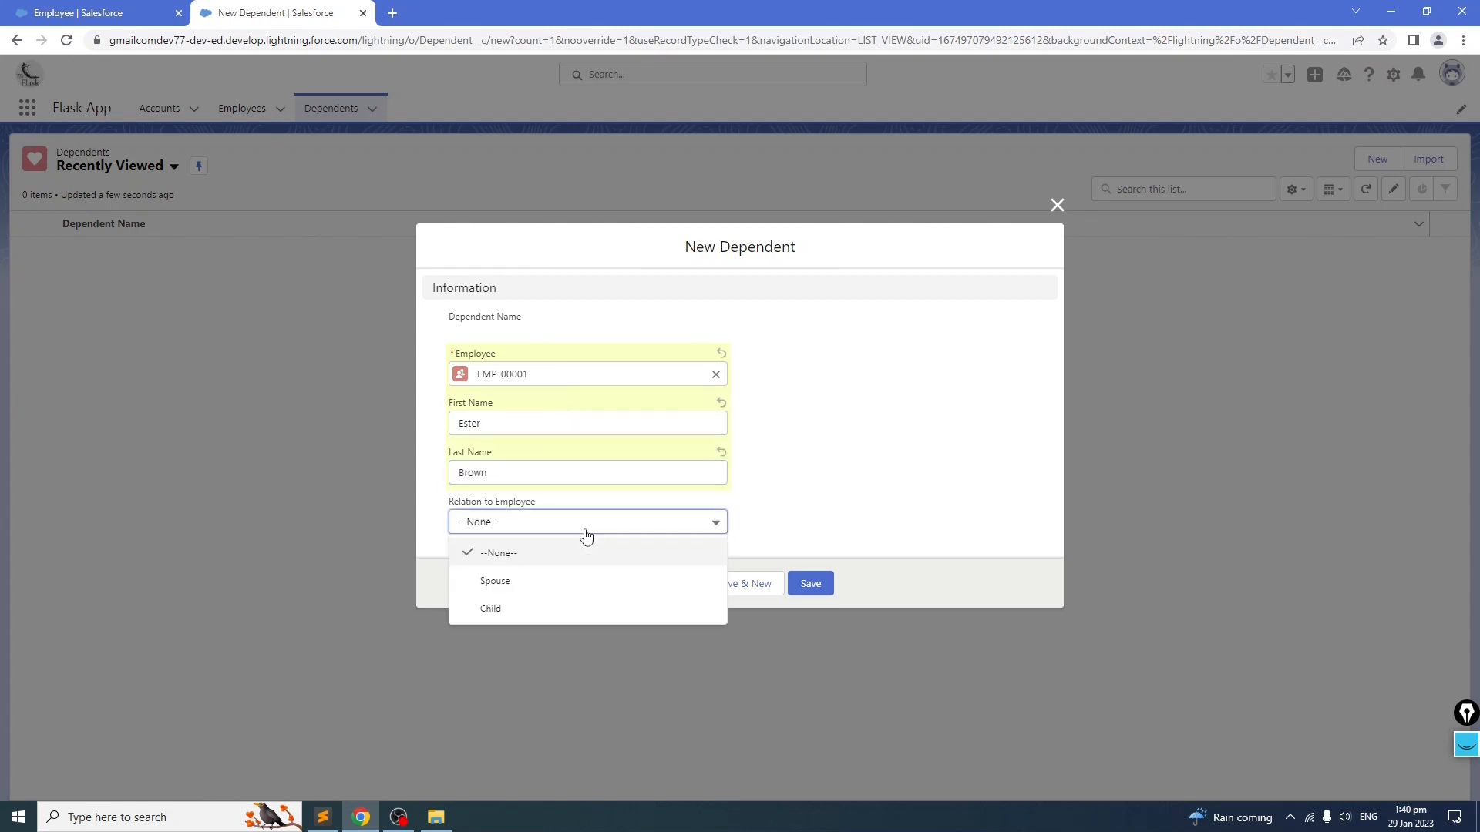
click(540, 582)
click(809, 583)
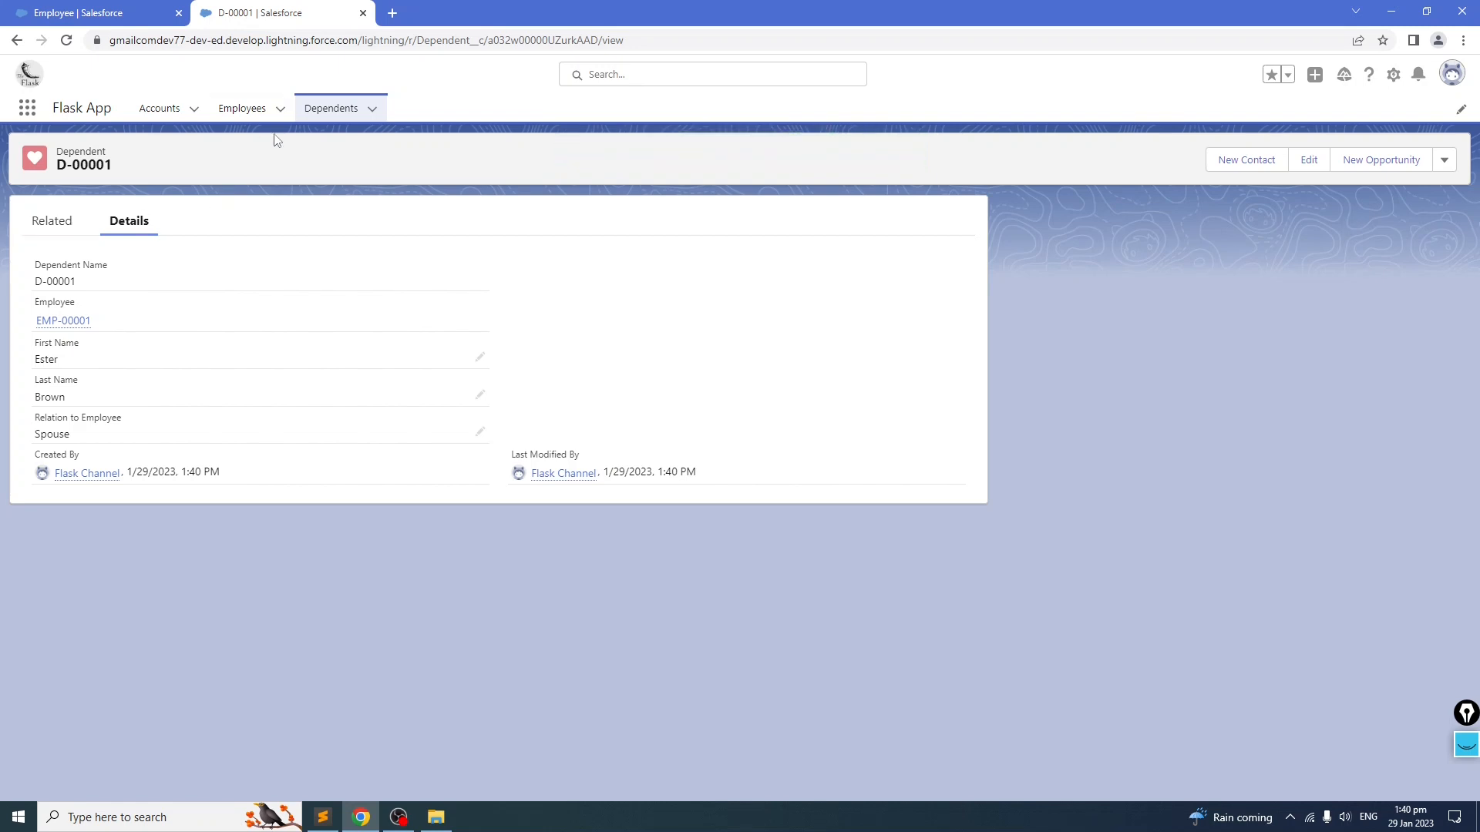
Step: Review EMP-00001's Total Dependents value and related Dependents list, and open the new dependent record
click(242, 112)
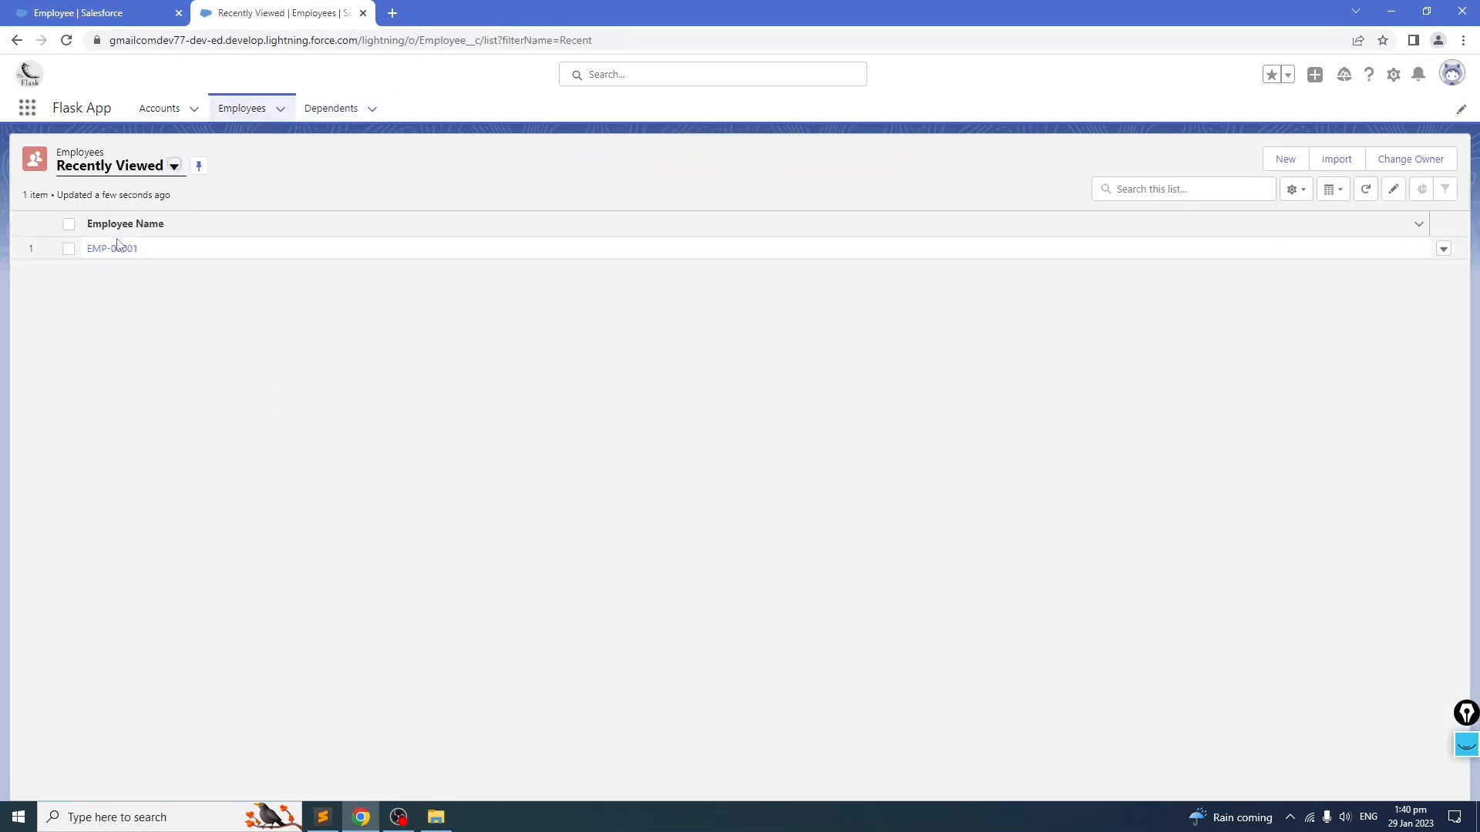
scroll(155, 393, down, 5)
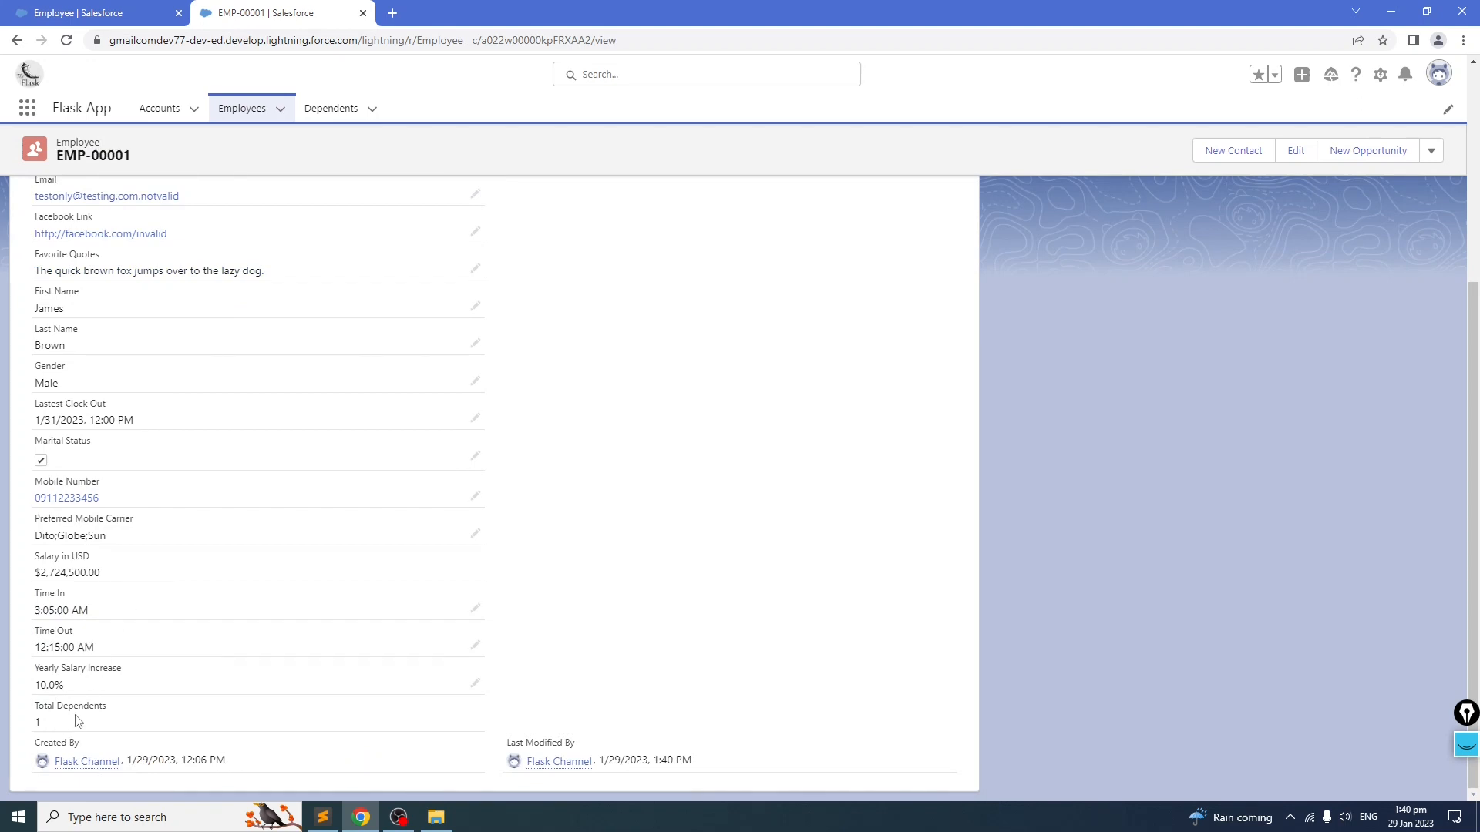
scroll(80, 719, up, 5)
scroll(170, 415, down, 5)
scroll(136, 608, up, 5)
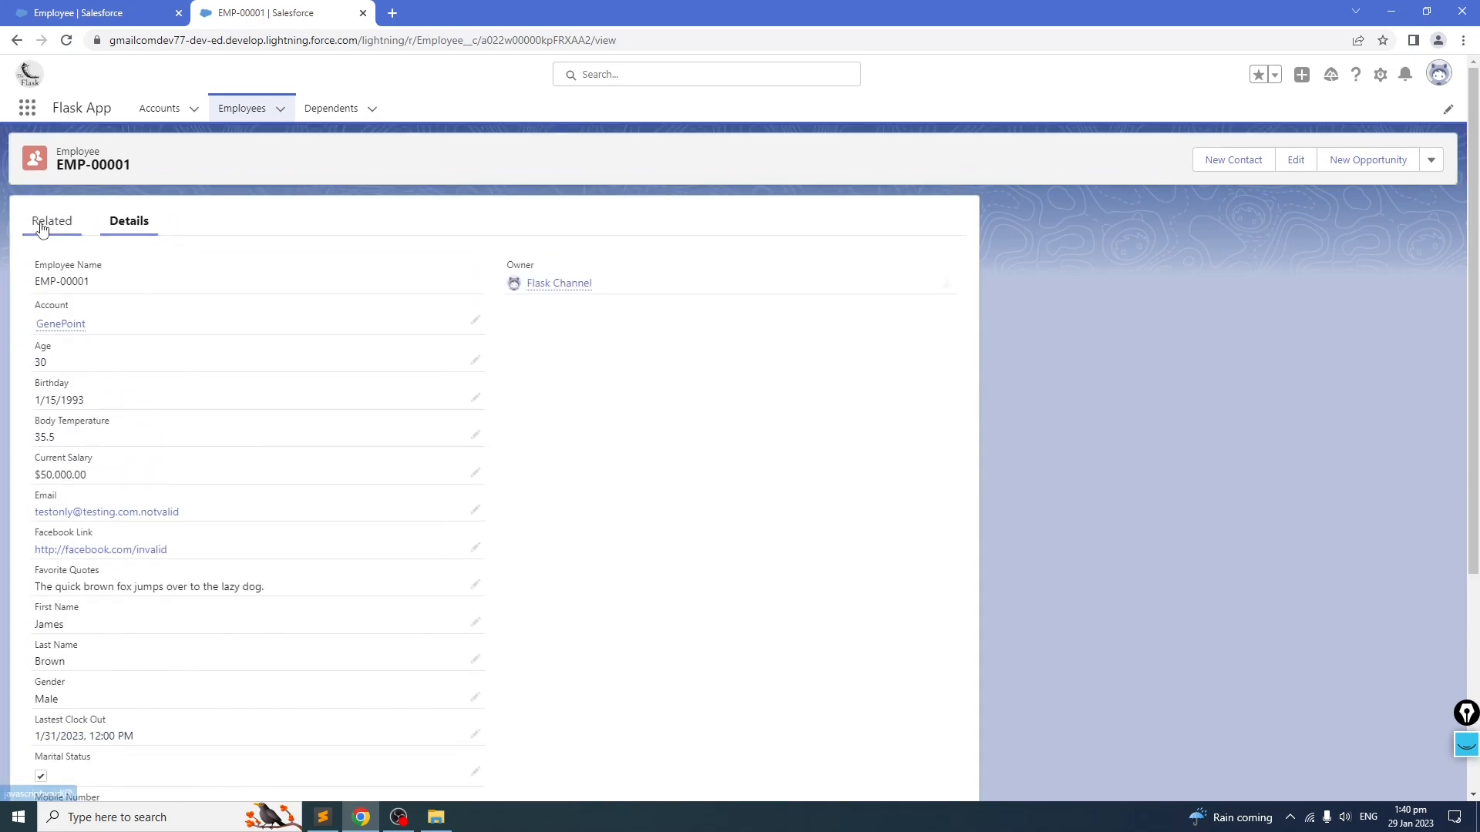
click(42, 225)
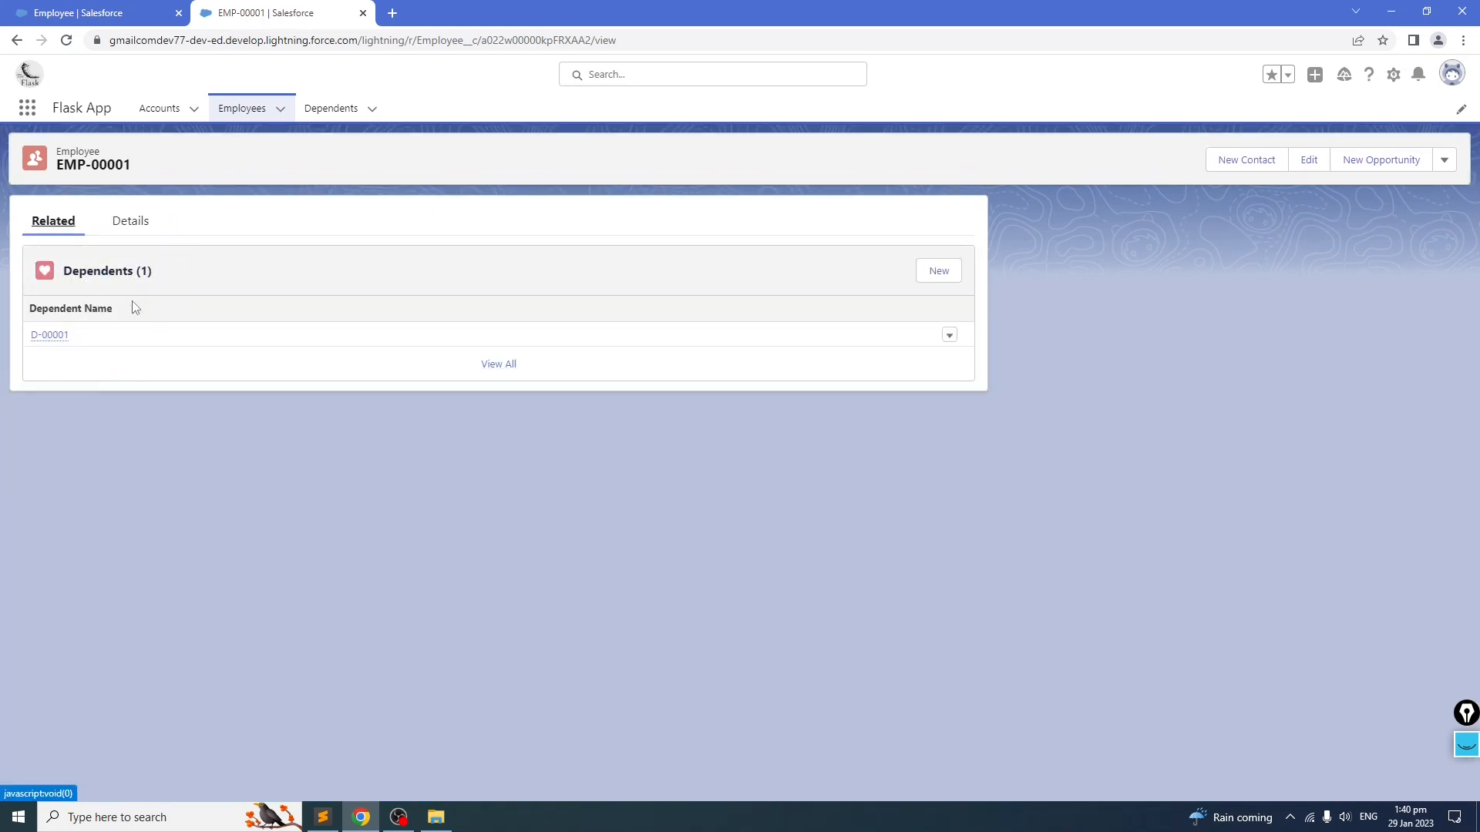
mouse_move(49, 336)
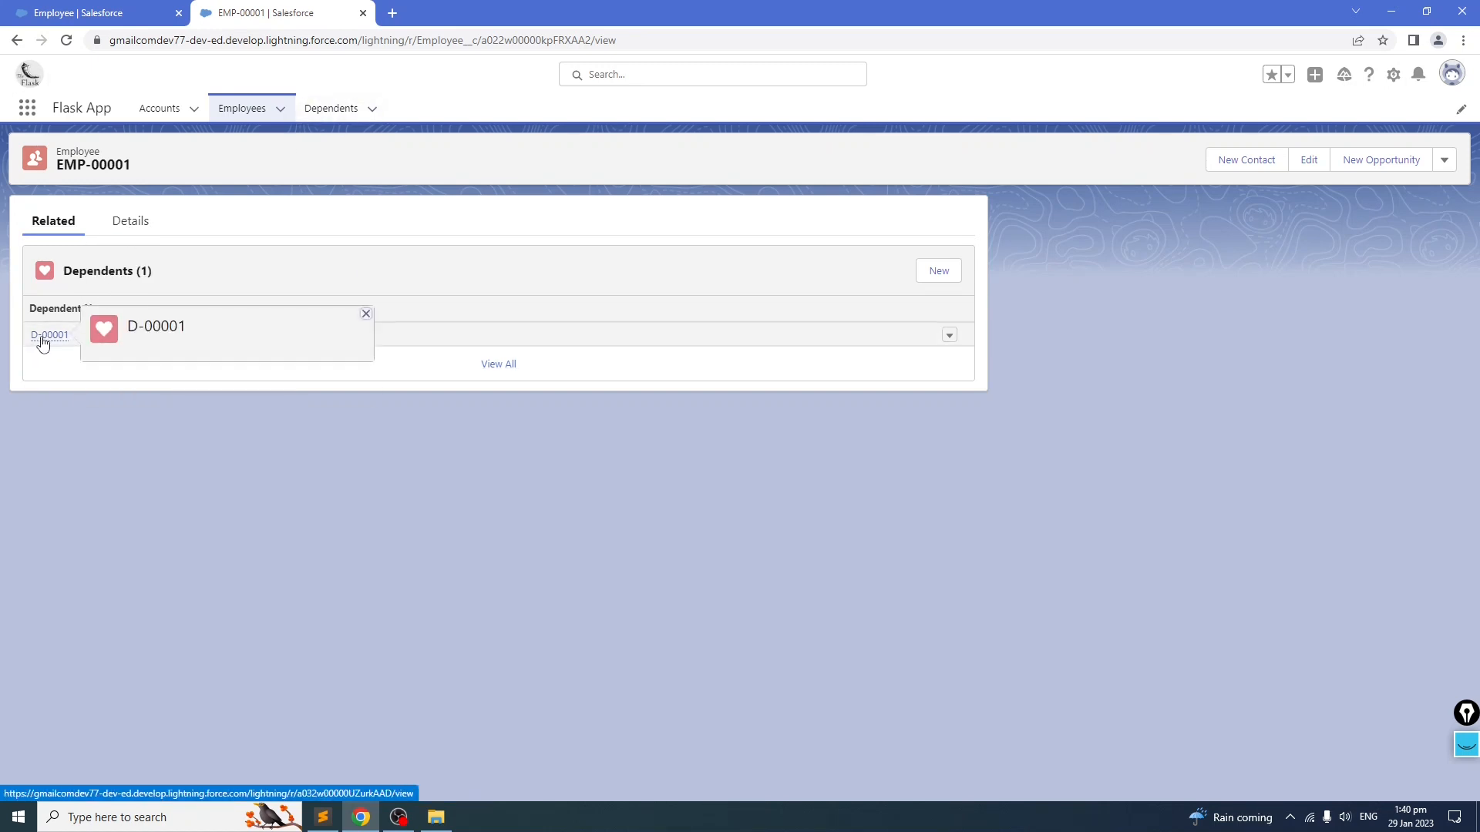
click(329, 108)
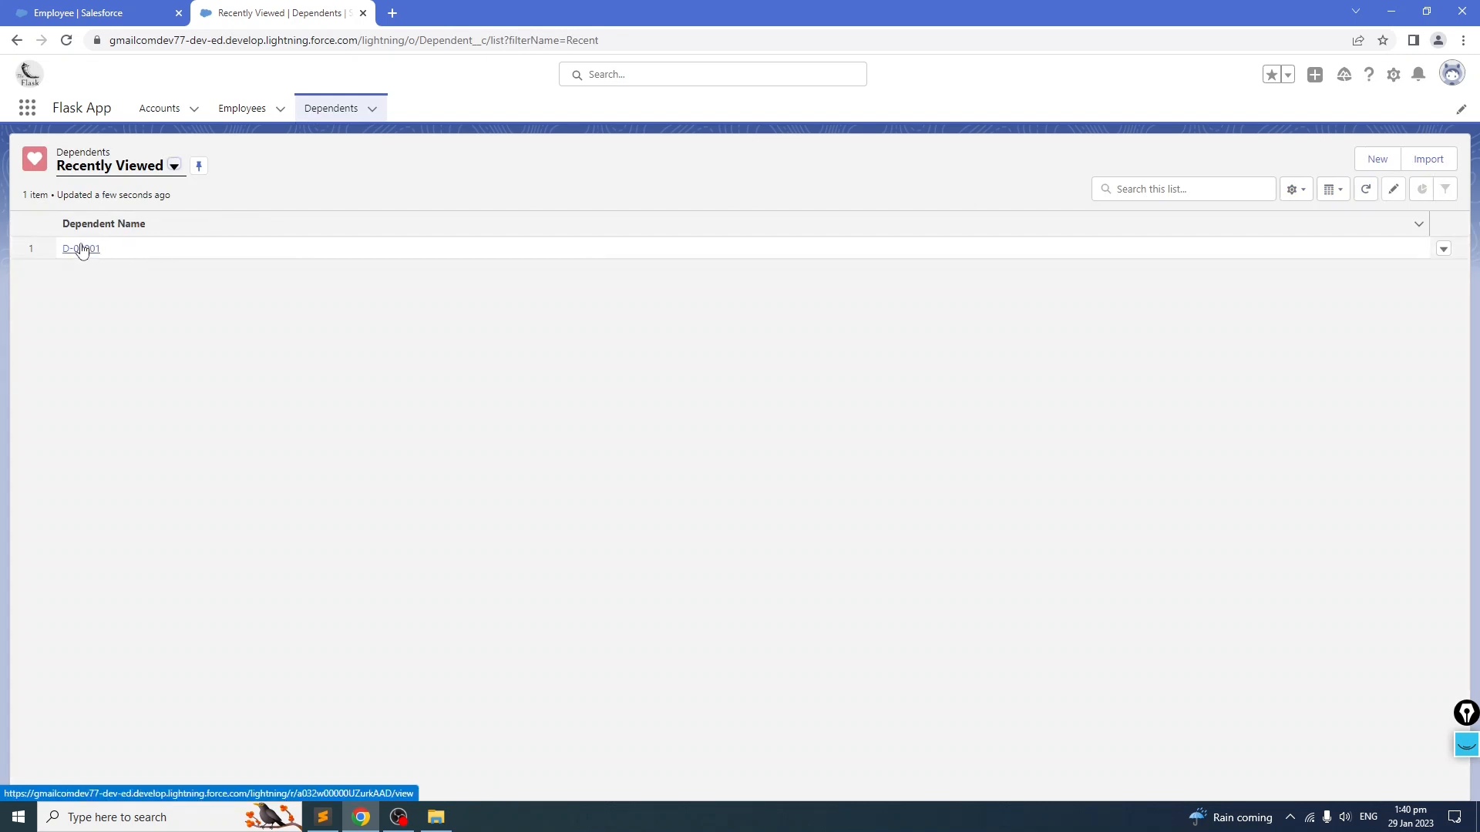
click(80, 249)
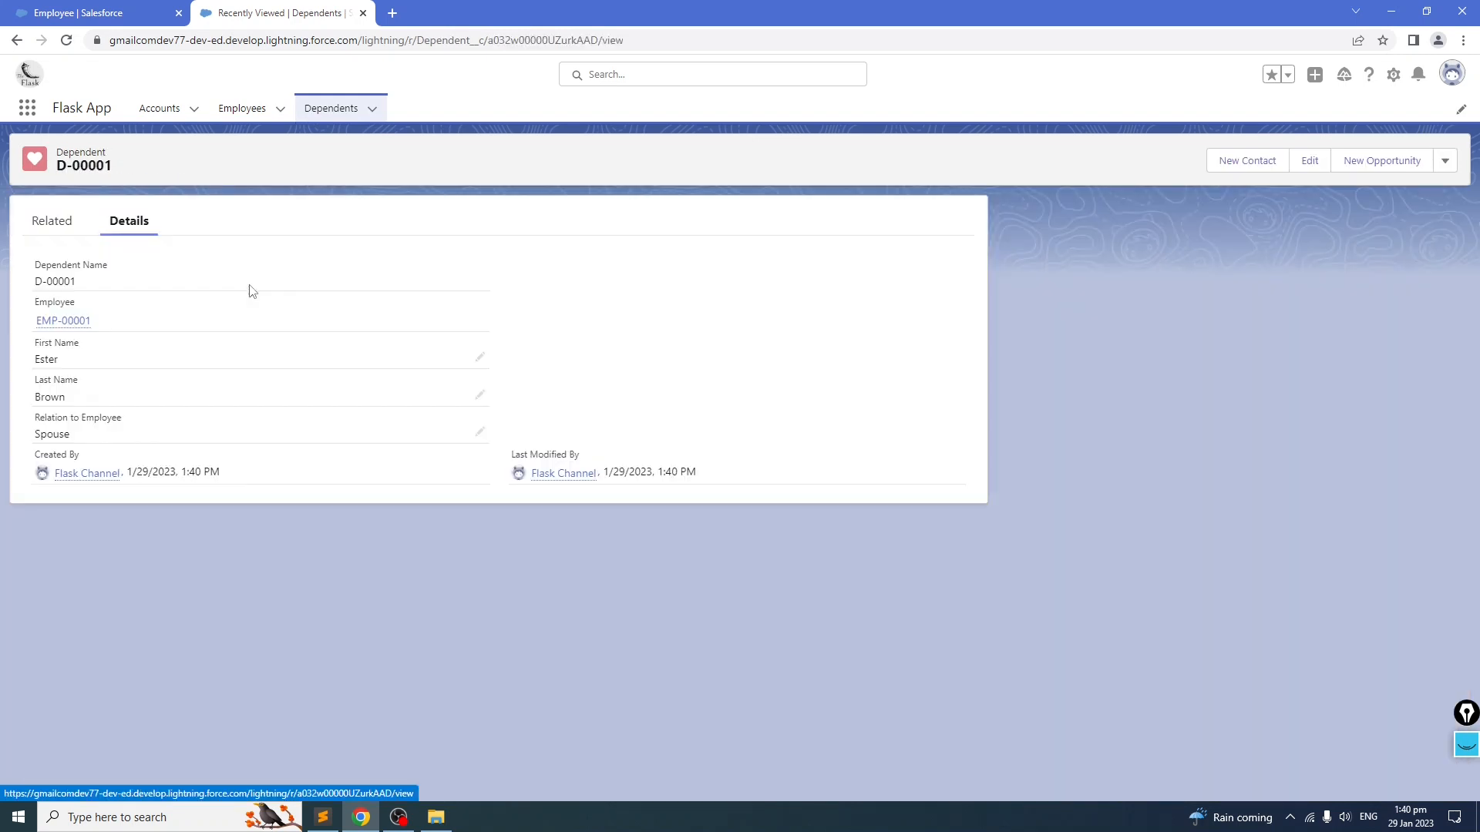
click(239, 109)
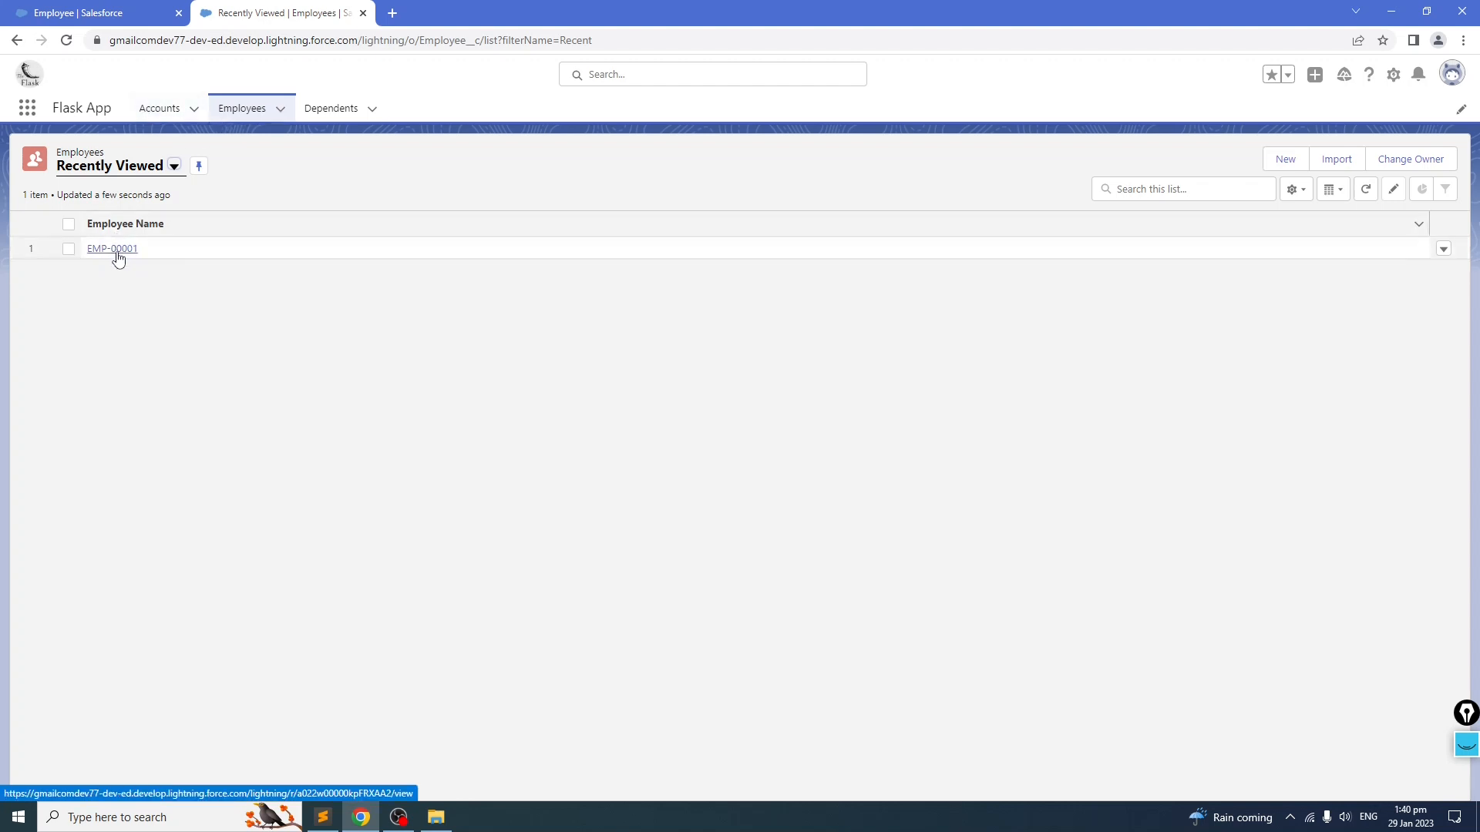
Step: Reopen employee EMP-00001 and recheck its Total Dependents field, related Dependents list and the Dependents tab's records
click(135, 253)
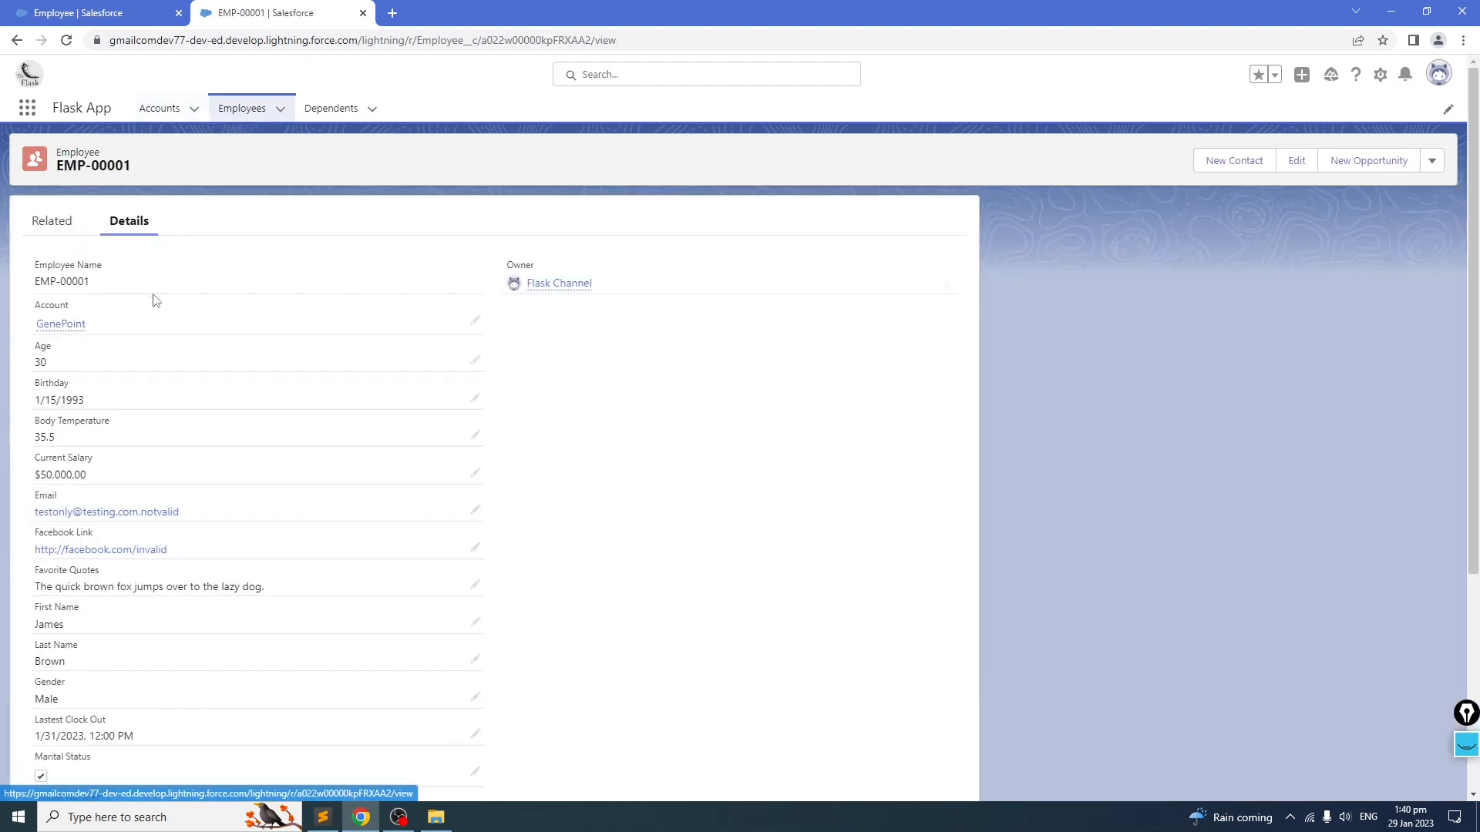
scroll(174, 381, down, 4)
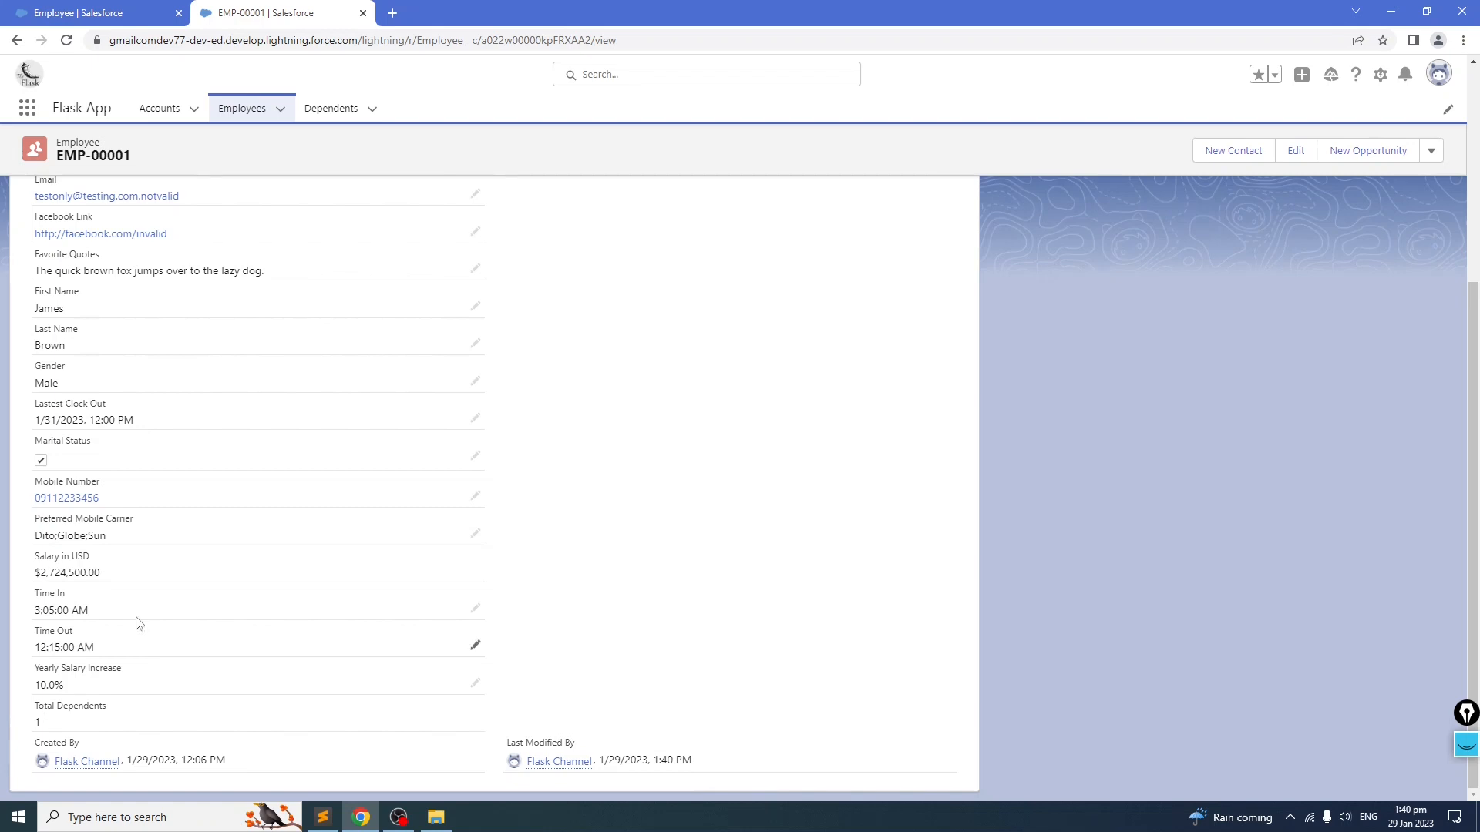
scroll(137, 539, up, 5)
click(52, 224)
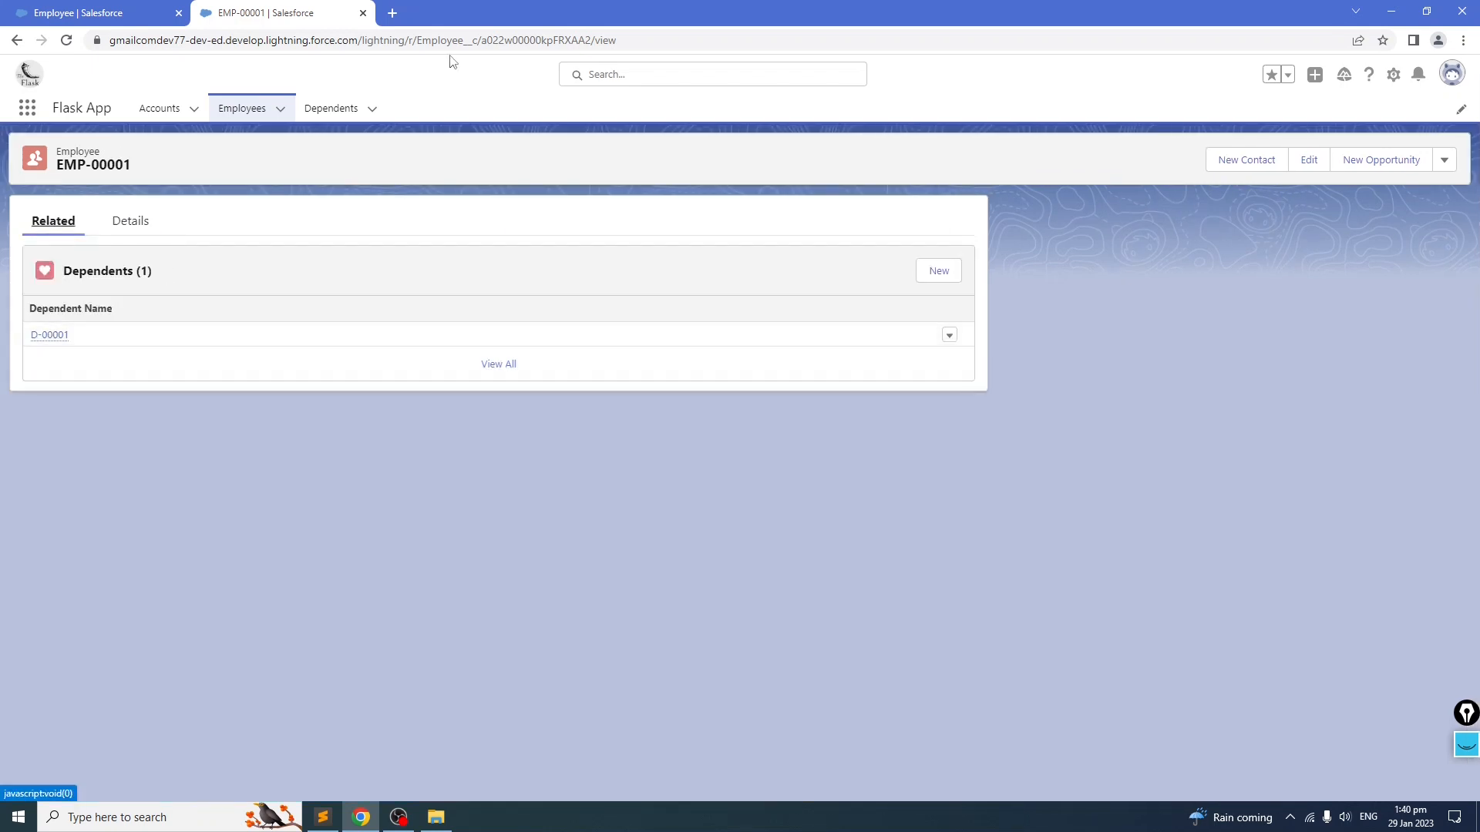
click(335, 109)
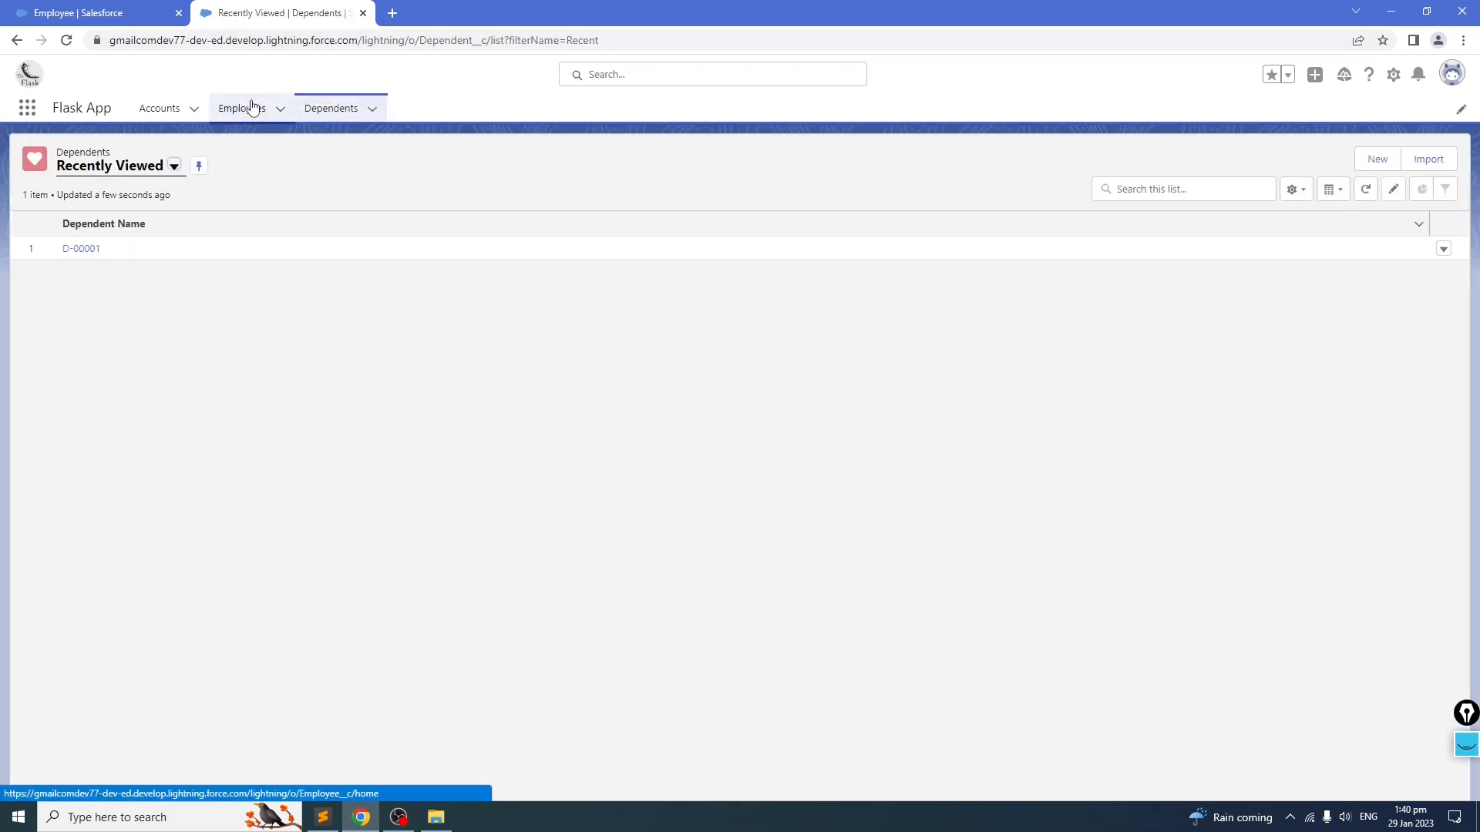
click(91, 248)
click(247, 108)
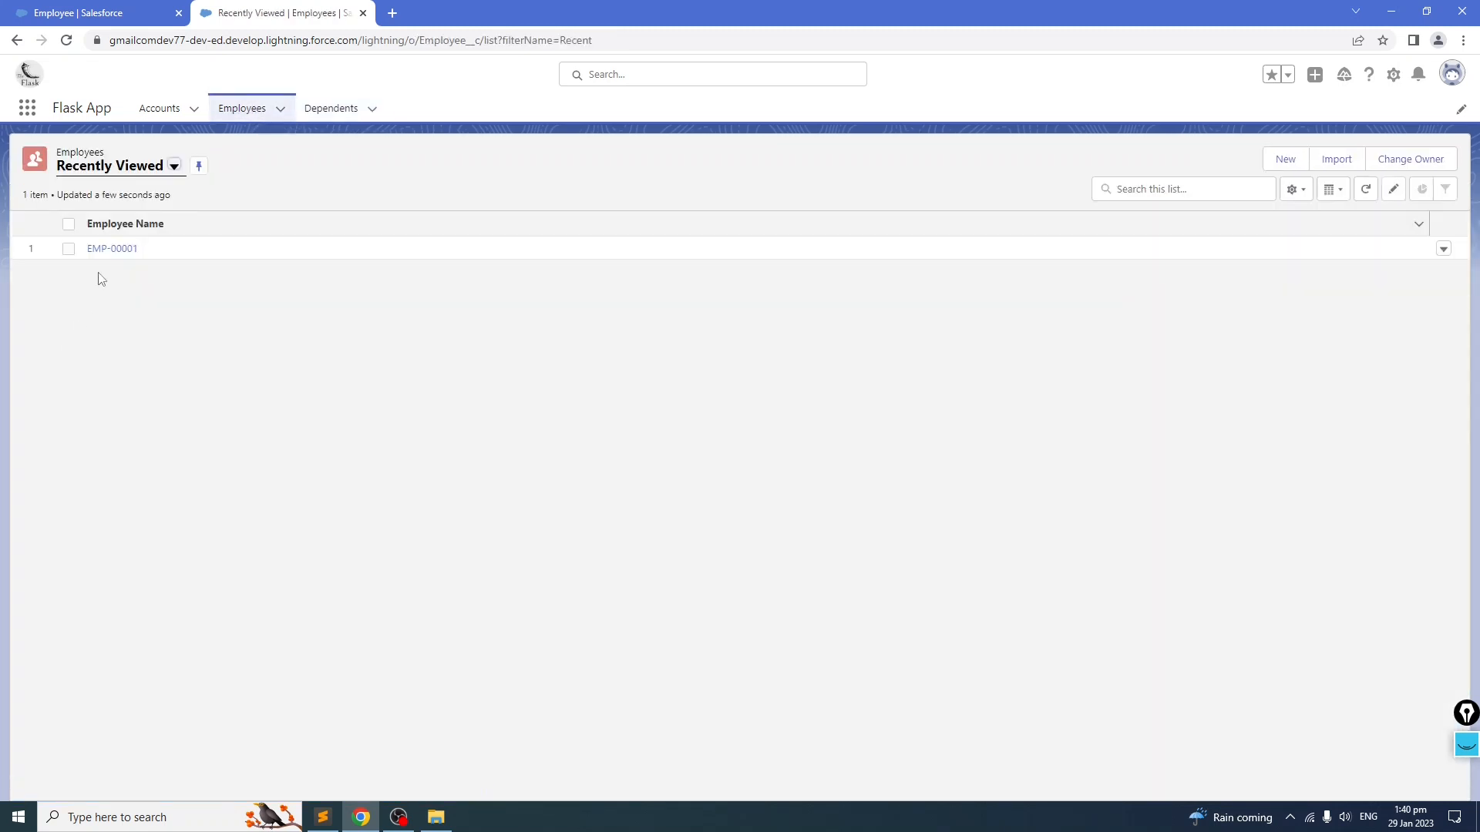
click(117, 248)
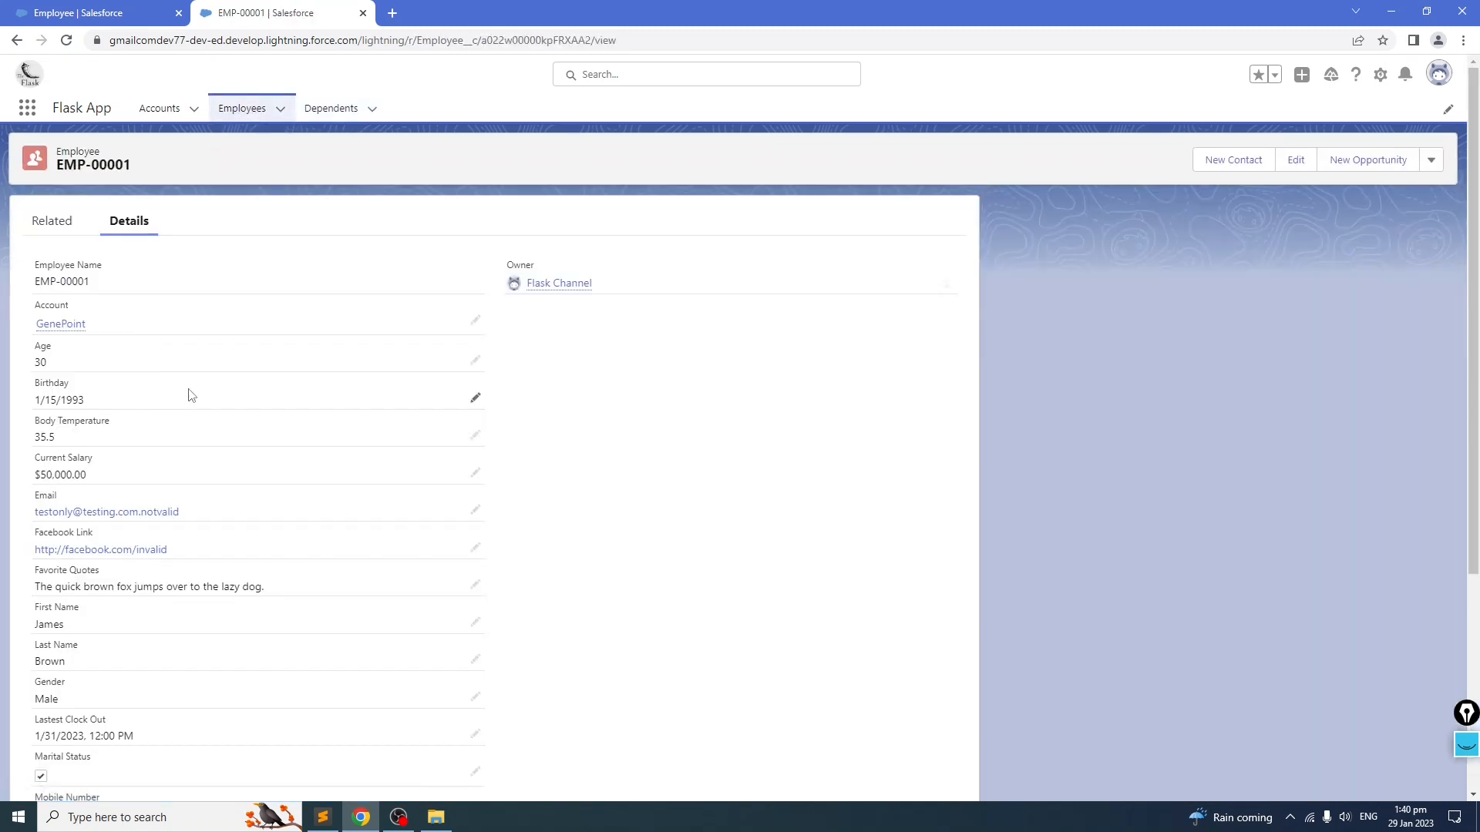
scroll(191, 395, down, 5)
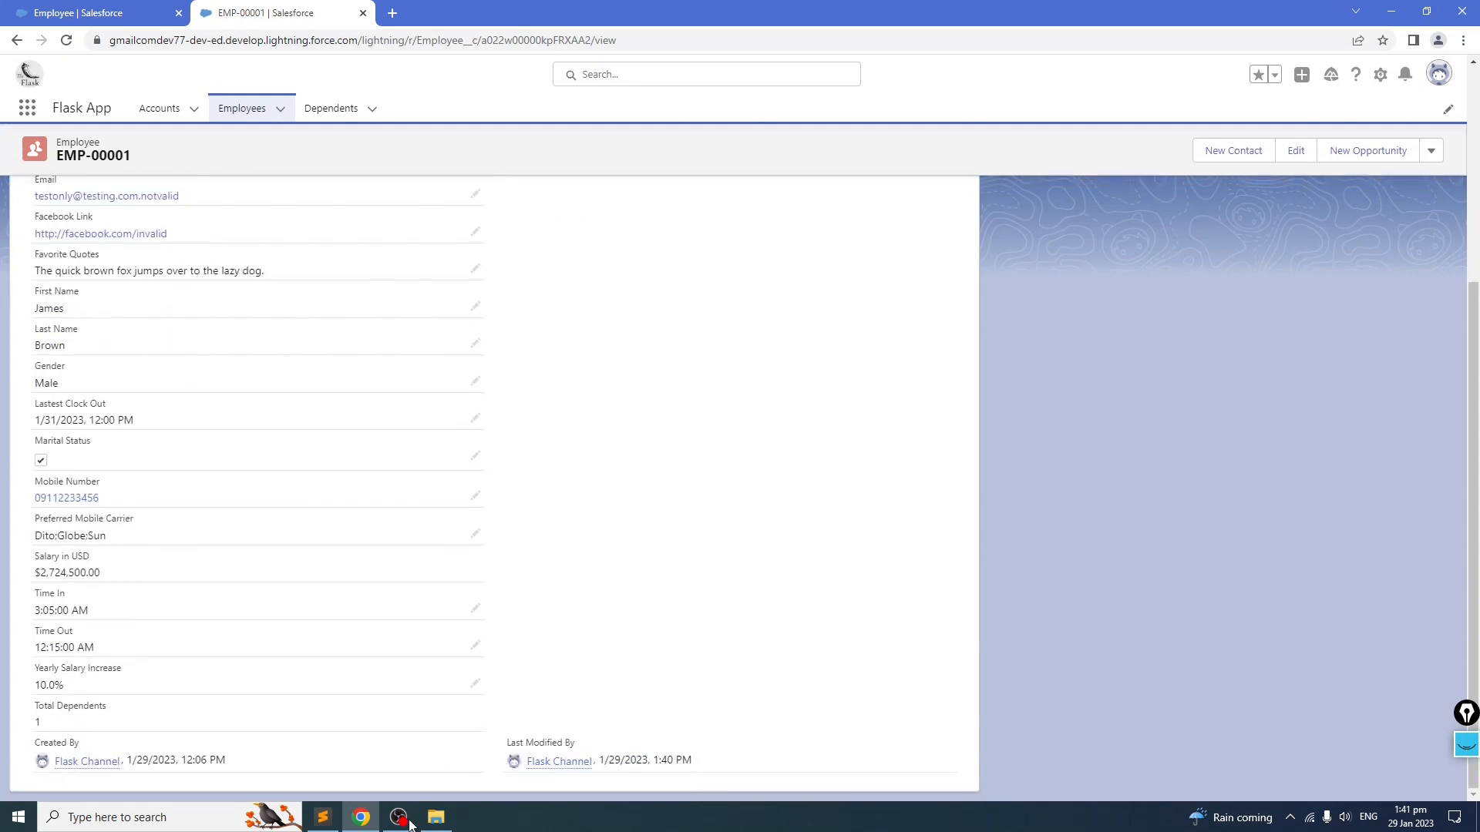
Step: Switch to Sublime Text and review the Salesforce notes on the Employee and Dependent object relationship
click(321, 819)
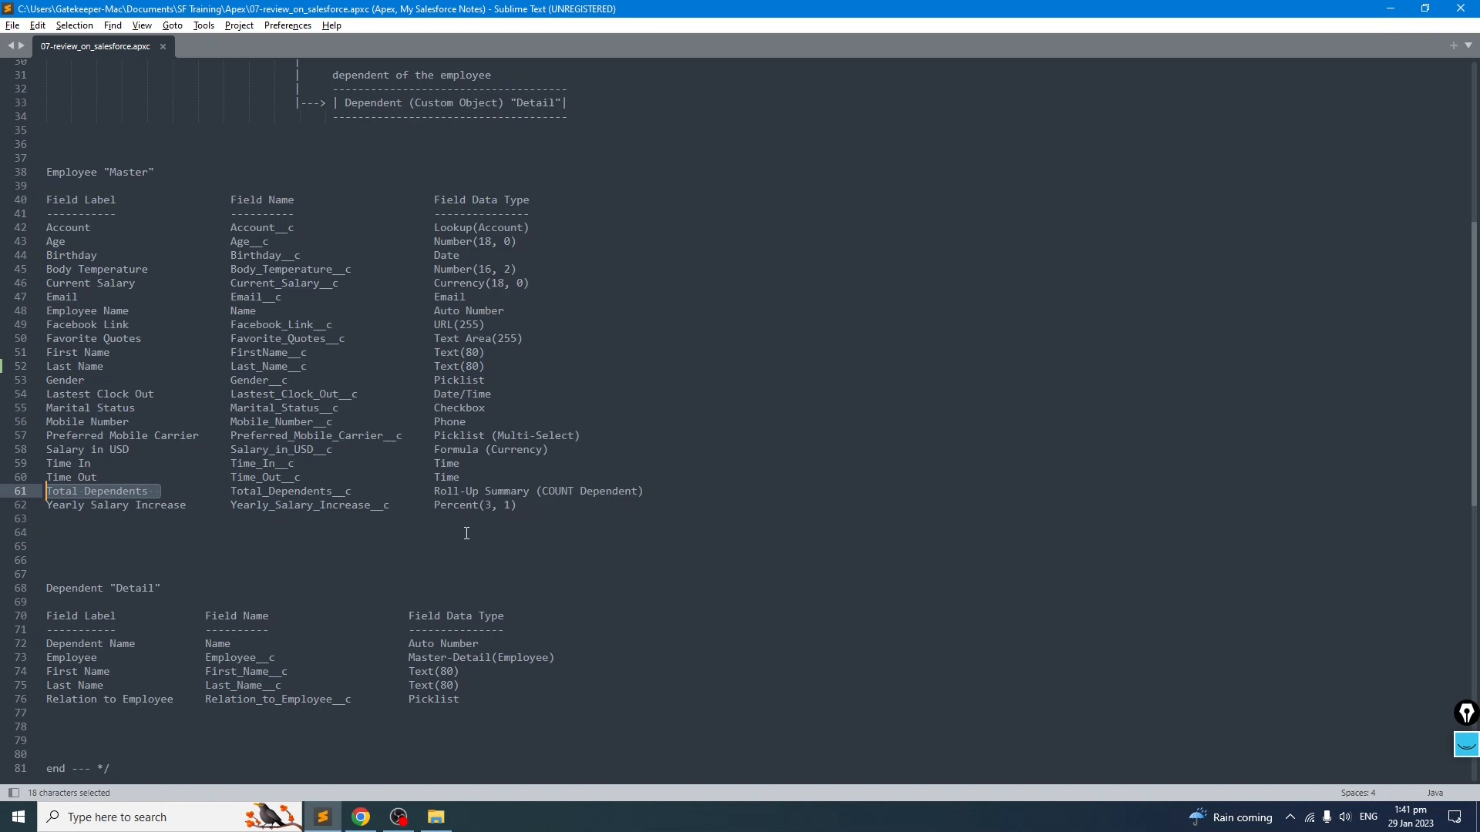
scroll(465, 532, up, 8)
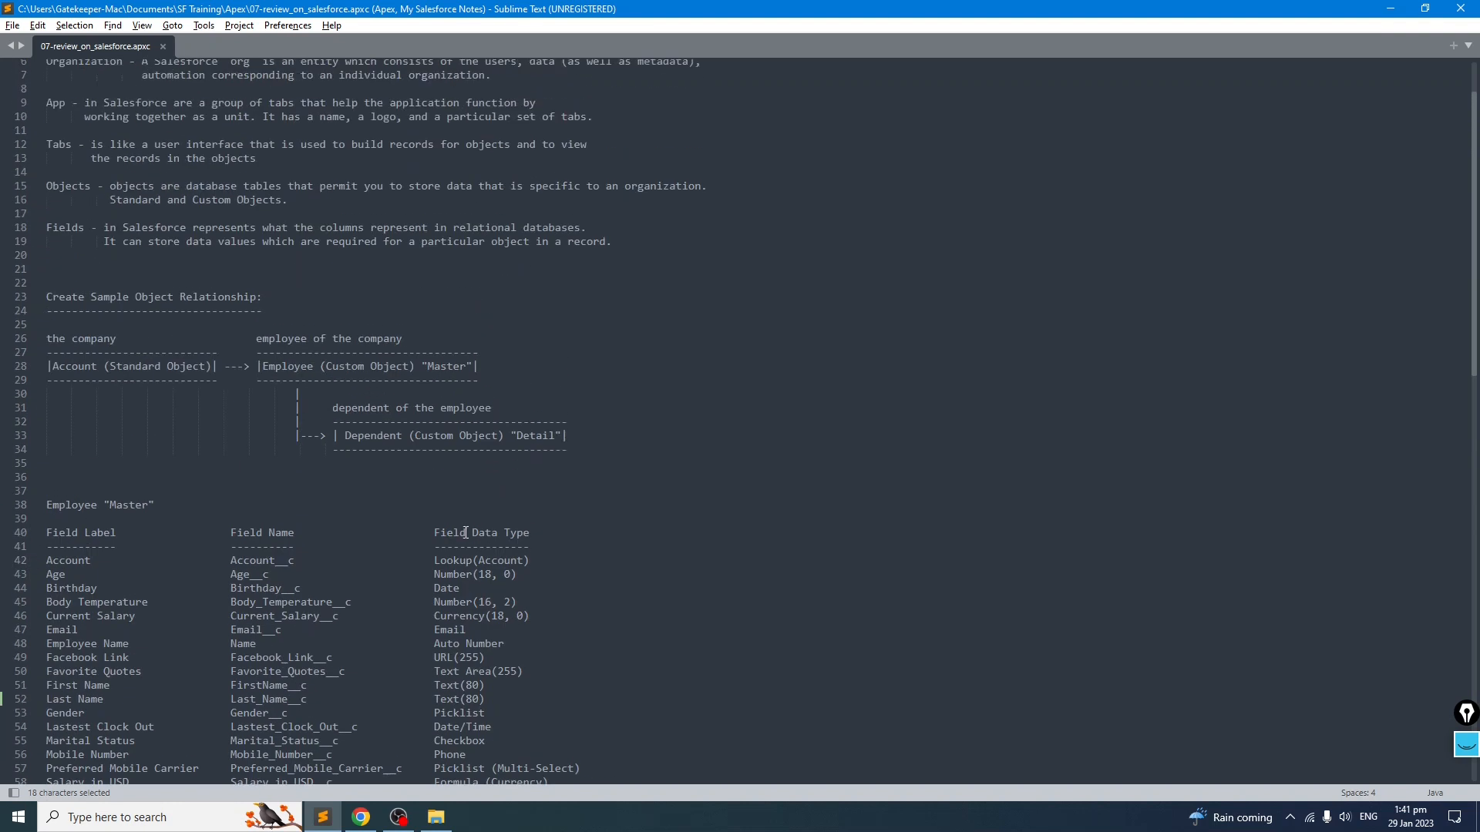